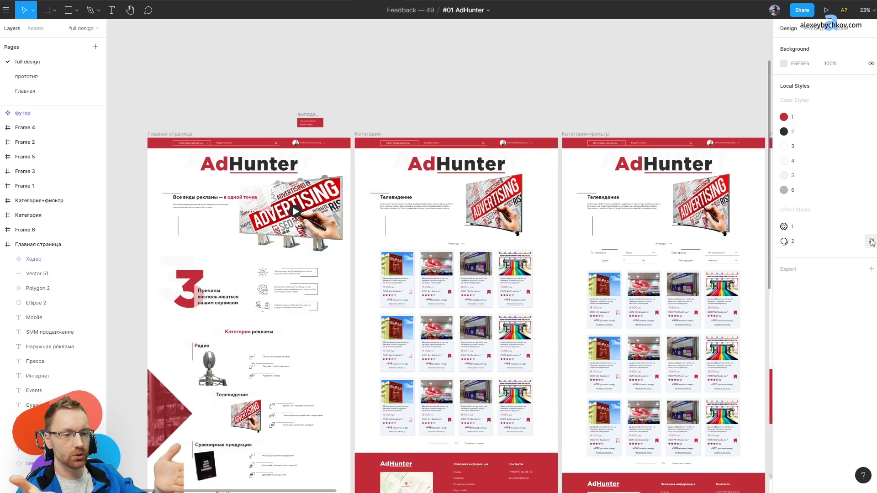
# Survey the row of page mockups and locate the homepage header.
pyautogui.scroll(-3, 274, 160)
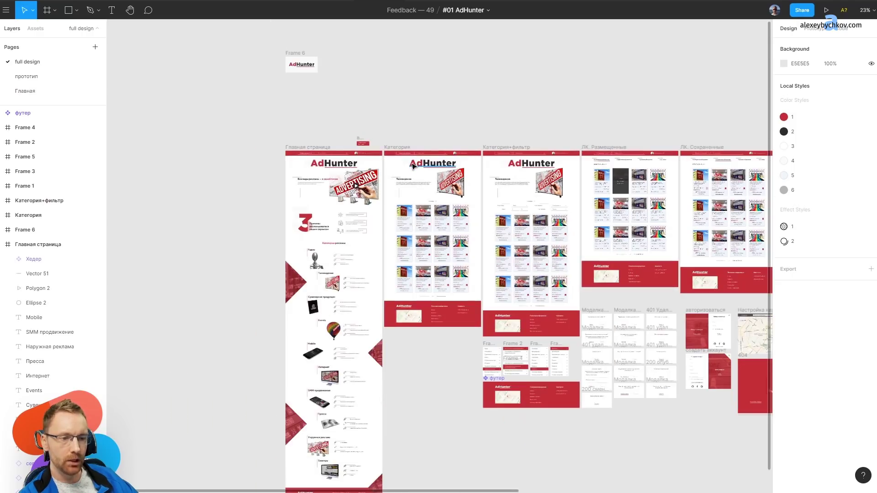
pyautogui.scroll(5, 274, 137)
pyautogui.scroll(5, 283, 92)
pyautogui.click(281, 102)
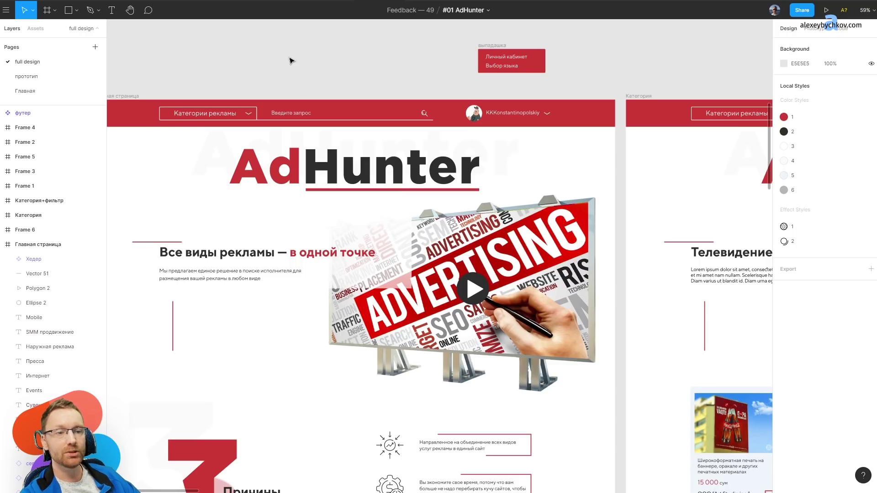
pyautogui.scroll(-5, 290, 61)
pyautogui.moveTo(402, 252)
pyautogui.mouseDown()
pyautogui.moveTo(470, 229)
pyautogui.moveTo(350, 230)
pyautogui.mouseUp()
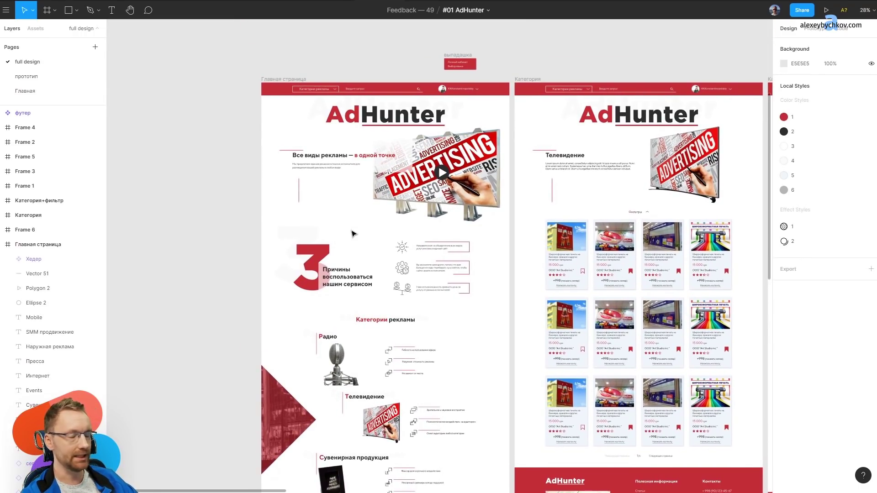
pyautogui.moveTo(352, 233); pyautogui.dragTo(286, 233)
pyautogui.scroll(-5, 500, 136)
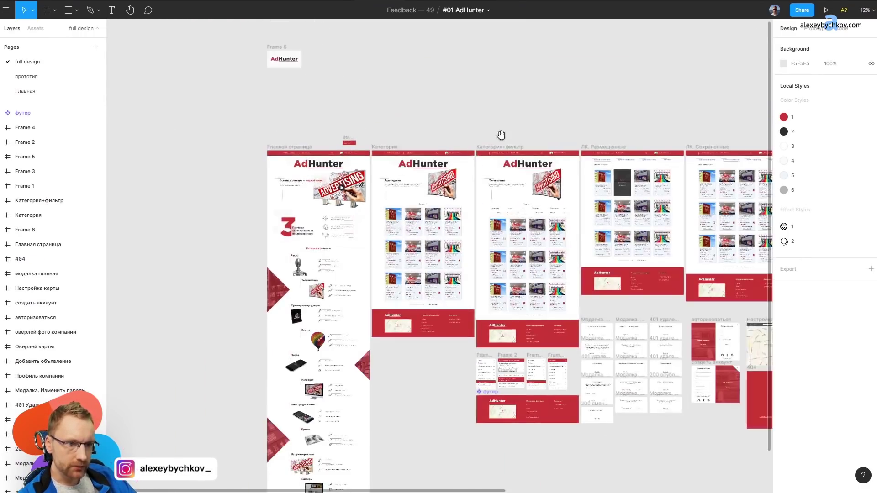
pyautogui.moveTo(501, 135); pyautogui.dragTo(276, 130)
pyautogui.scroll(-2, 298, 132)
pyautogui.scroll(3, 325, 143)
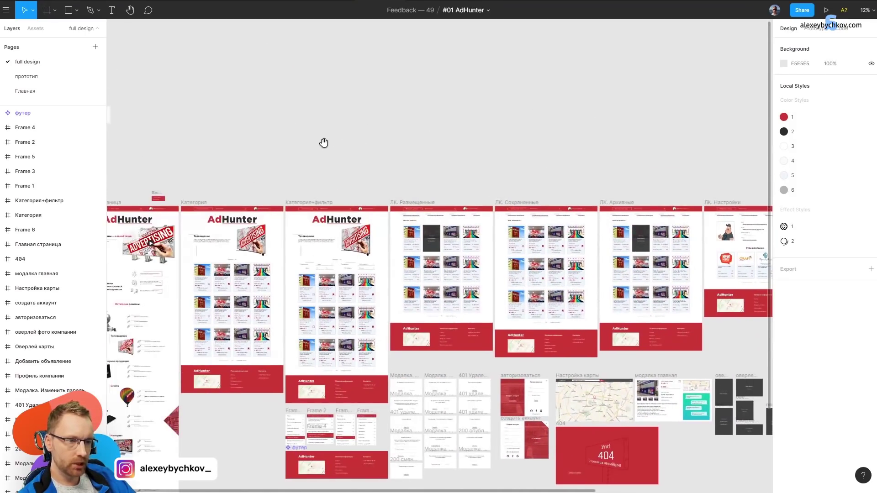
pyautogui.scroll(5, 393, 215)
pyautogui.scroll(3, 301, 160)
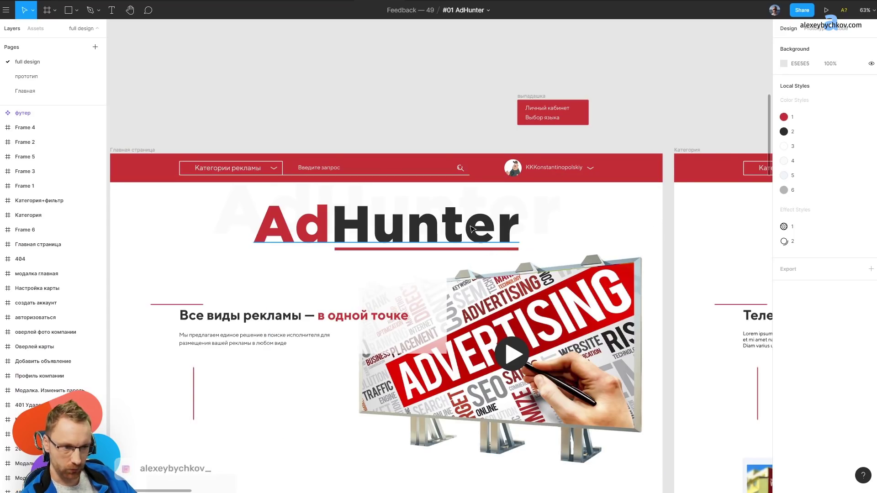
pyautogui.scroll(-5, 421, 210)
pyautogui.hscroll(3, 337, 155)
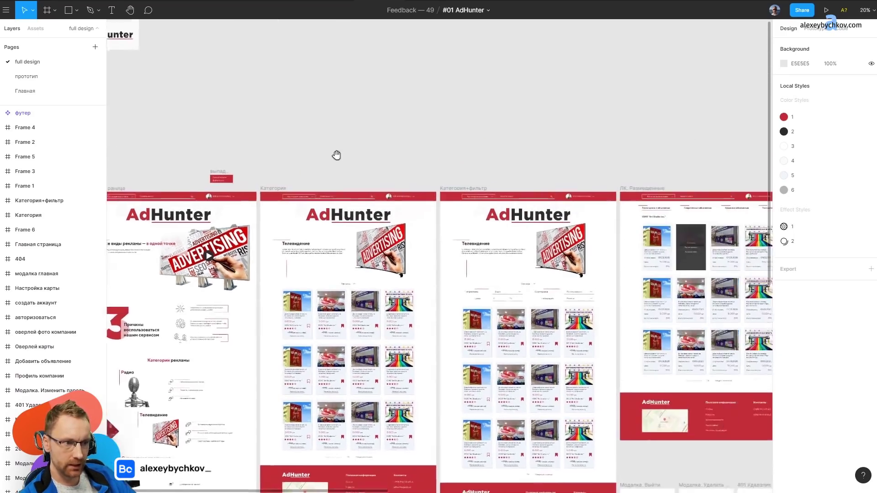
pyautogui.hscroll(3, 356, 151)
pyautogui.hscroll(3, 370, 148)
pyautogui.hscroll(3, 402, 147)
pyautogui.scroll(3, 411, 156)
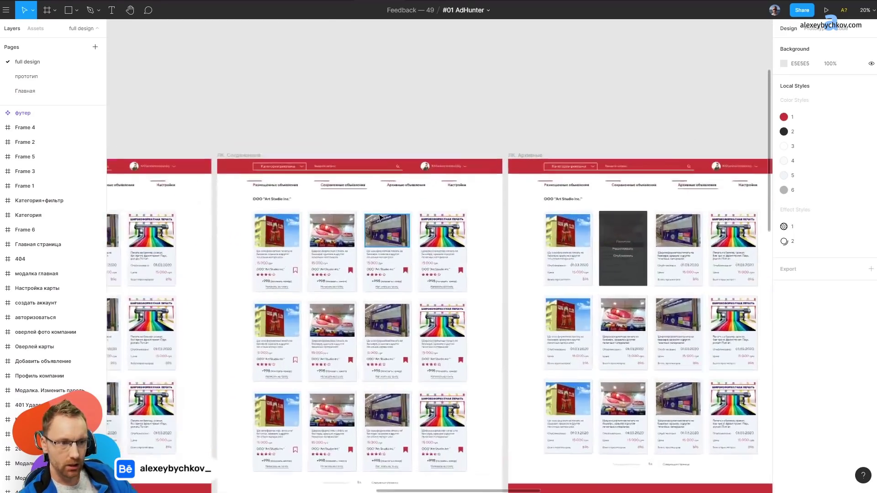
pyautogui.scroll(3, 329, 169)
pyautogui.scroll(3, 327, 174)
pyautogui.scroll(-3, 393, 173)
pyautogui.scroll(1, 564, 173)
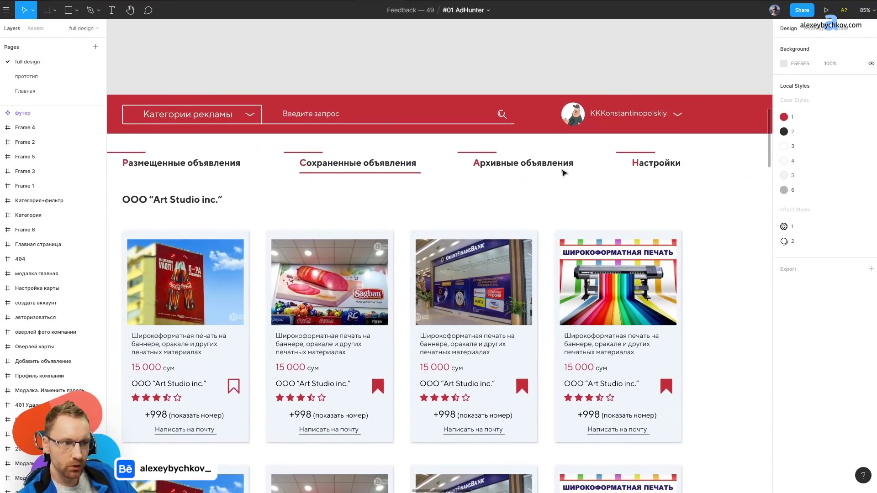
pyautogui.scroll(-3, 548, 200)
pyautogui.scroll(3, 456, 173)
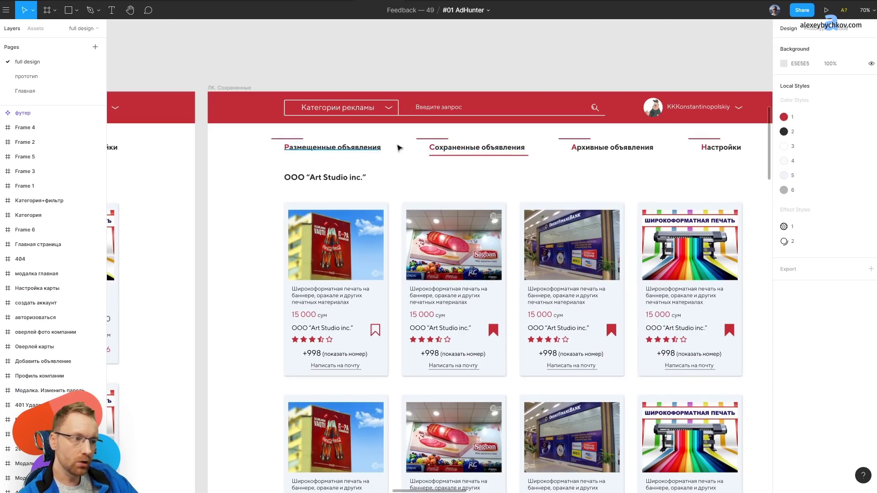
pyautogui.hscroll(-2, 309, 251)
pyautogui.scroll(-5, 309, 251)
pyautogui.scroll(1, 475, 204)
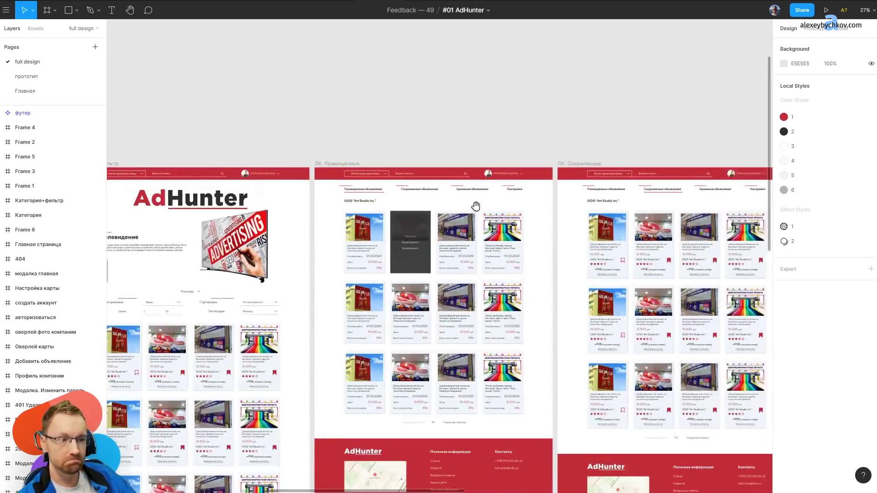
pyautogui.scroll(1, 468, 216)
pyautogui.scroll(5, 468, 216)
pyautogui.hscroll(3, 365, 218)
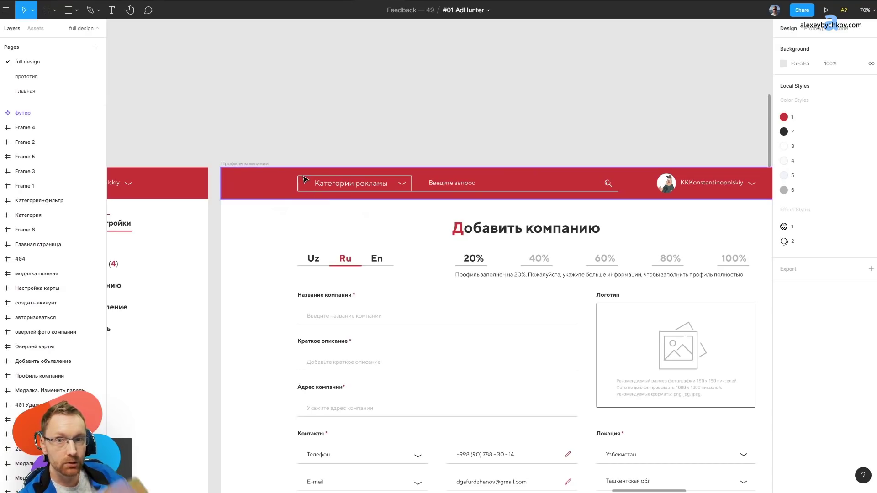
pyautogui.hscroll(5, 308, 180)
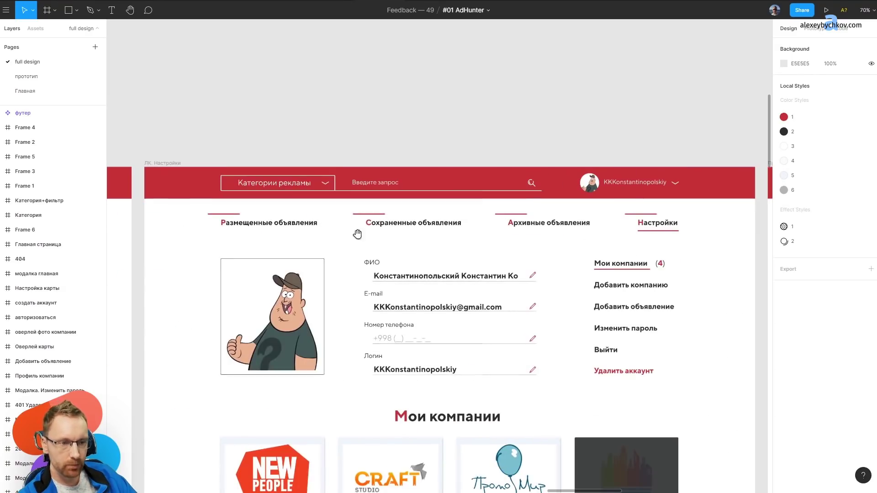
pyautogui.hscroll(5, 315, 182)
pyautogui.hscroll(5, 322, 185)
pyautogui.hscroll(-10, 321, 185)
pyautogui.hscroll(-5, 322, 185)
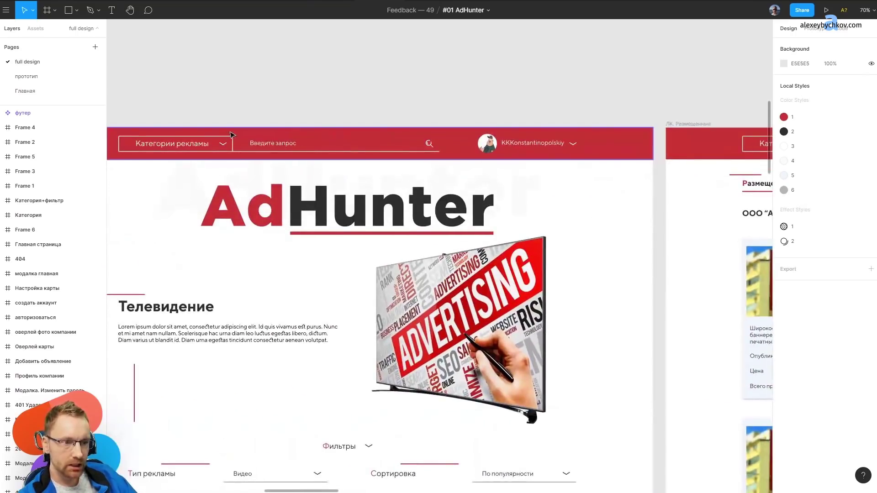
pyautogui.scroll(-5, 197, 95)
pyautogui.hscroll(-5, 198, 95)
pyautogui.scroll(6, 498, 139)
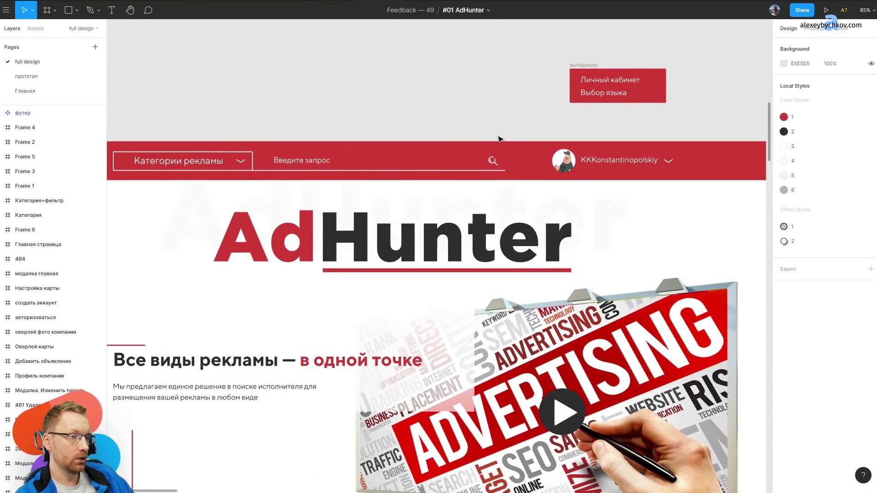
pyautogui.scroll(-3, 488, 138)
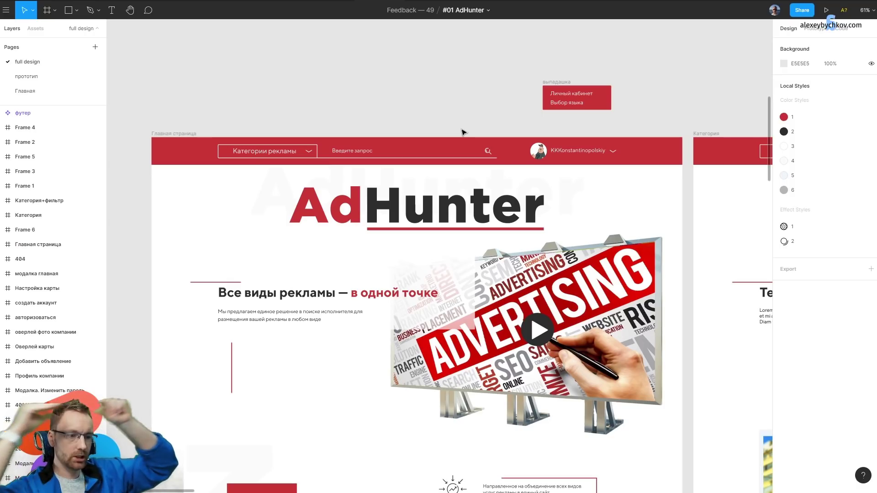
pyautogui.scroll(5, 258, 131)
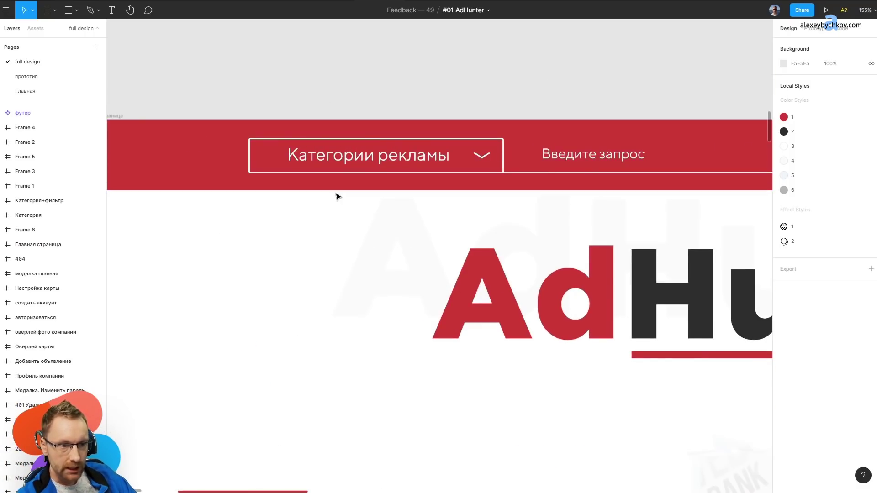
# Move Введите запрос into the left box and Категории рекламы with its chevron right.
pyautogui.keyDown('ctrl'); pyautogui.click(396, 159); pyautogui.keyUp('ctrl')
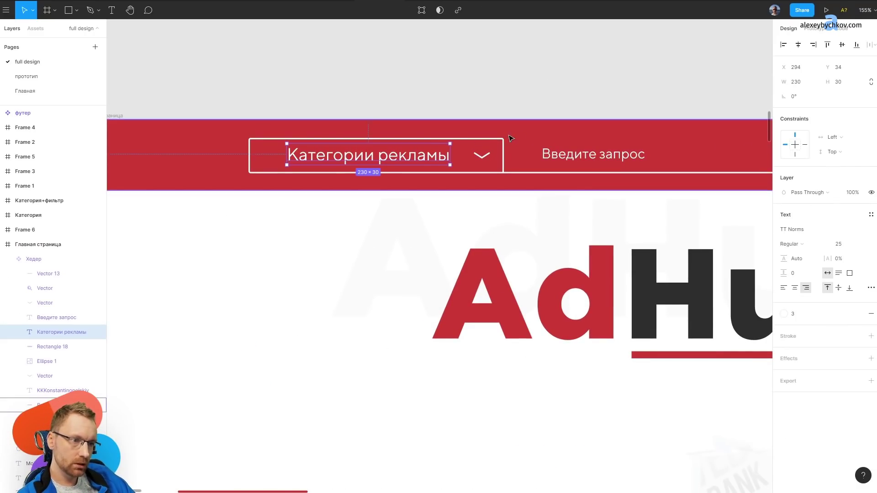
pyautogui.scroll(-3, 475, 112)
pyautogui.scroll(-2, 510, 92)
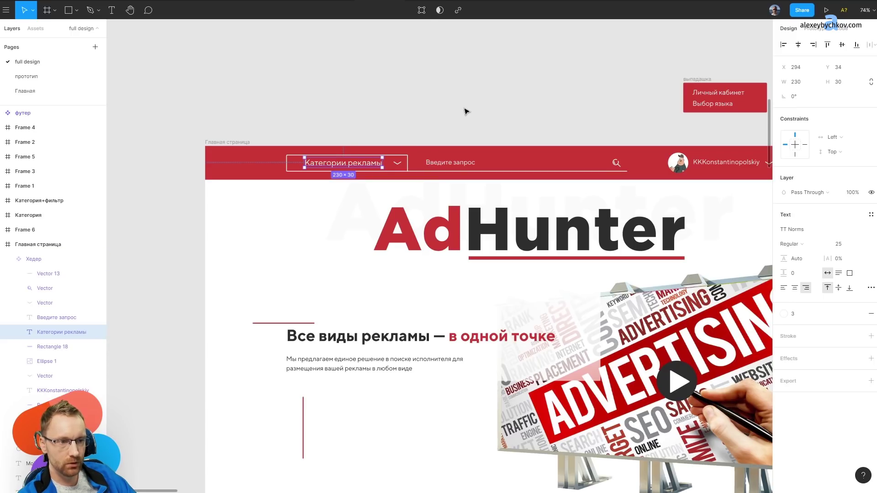
pyautogui.scroll(4, 466, 111)
pyautogui.keyDown('ctrl'); pyautogui.click(479, 145); pyautogui.keyUp('ctrl')
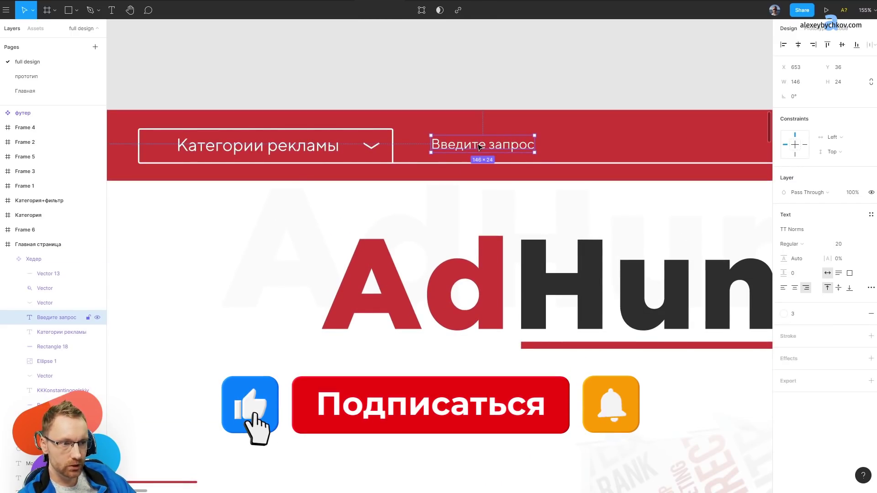
pyautogui.moveTo(480, 145); pyautogui.dragTo(213, 145)
pyautogui.keyDown('ctrl'); pyautogui.click(283, 145); pyautogui.keyUp('ctrl')
pyautogui.keyDown('ctrl'); pyautogui.keyDown('shift'); pyautogui.click(371, 146); pyautogui.keyUp('shift'); pyautogui.keyUp('ctrl')
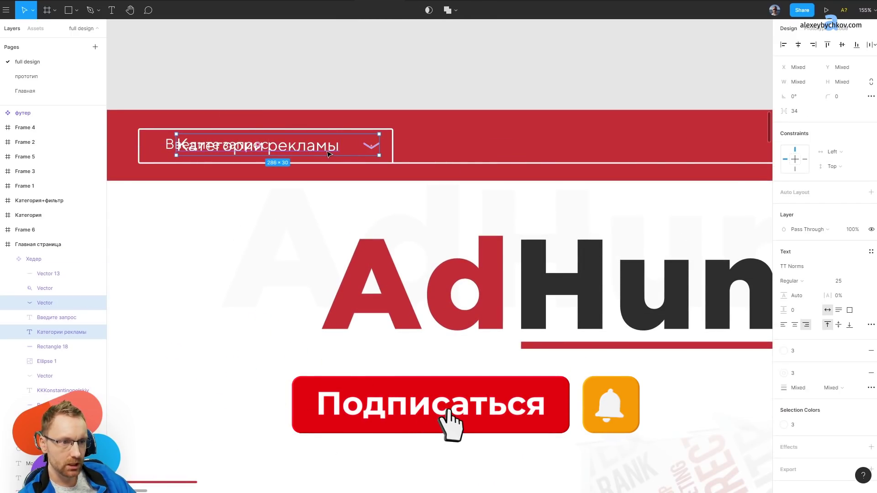
pyautogui.moveTo(327, 154); pyautogui.dragTo(714, 154)
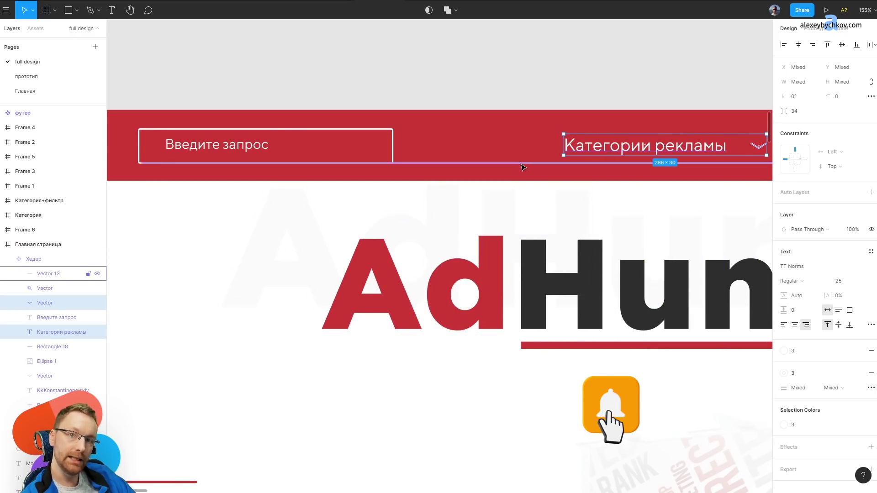
# Set the Введите запрос placeholder text to 40% opacity.
pyautogui.click(237, 147)
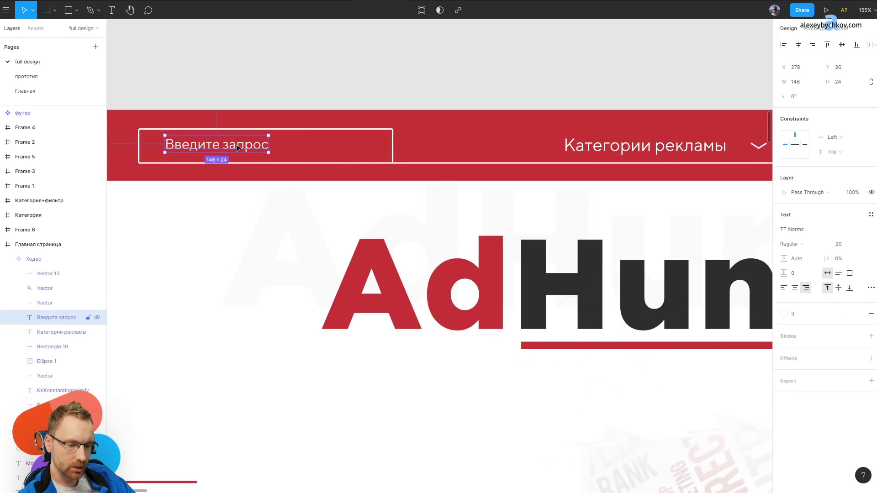
pyautogui.press('0')
pyautogui.click(241, 160)
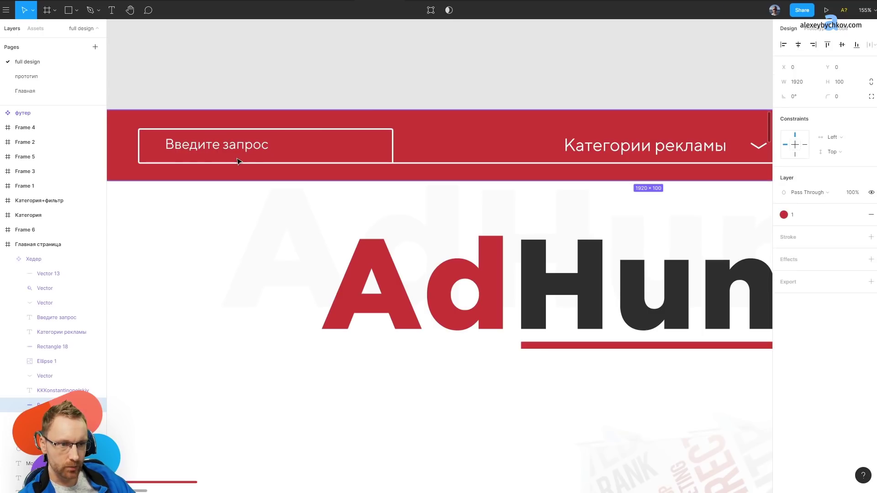
pyautogui.press('0')
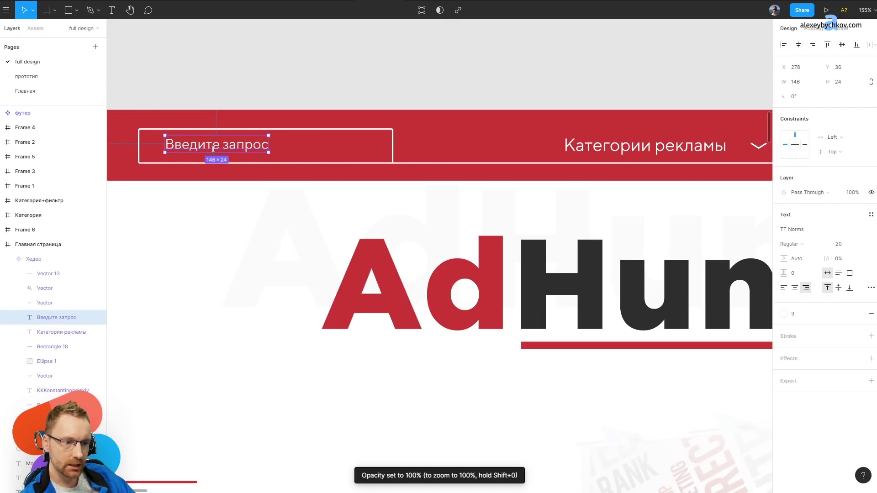
pyautogui.press('4')
pyautogui.click(275, 121)
pyautogui.hscroll(2, 485, 80)
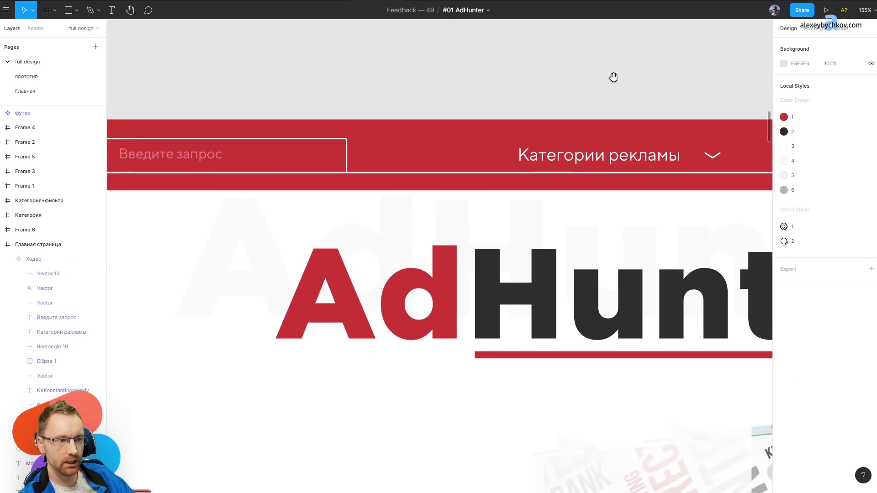
pyautogui.click(56, 317)
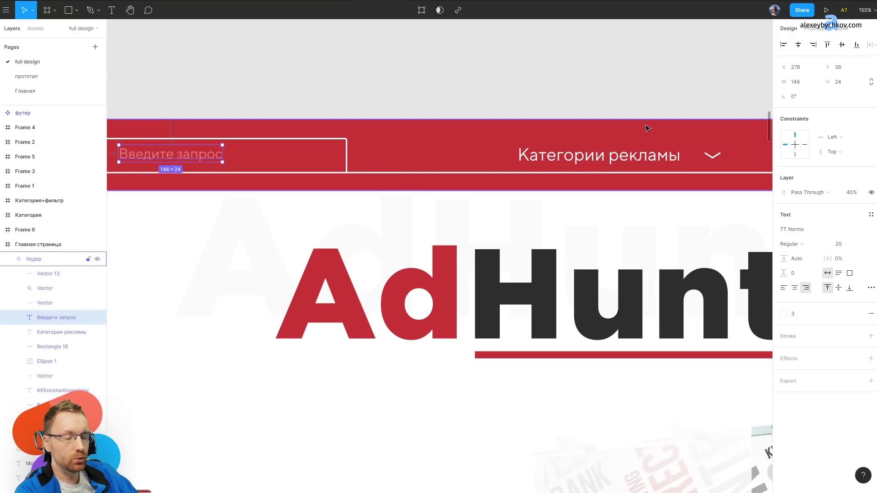
# Move the hero play button group left so it sits under the intro paragraph.
pyautogui.click(618, 198)
pyautogui.scroll(-5, 618, 276)
pyautogui.scroll(-3, 411, 255)
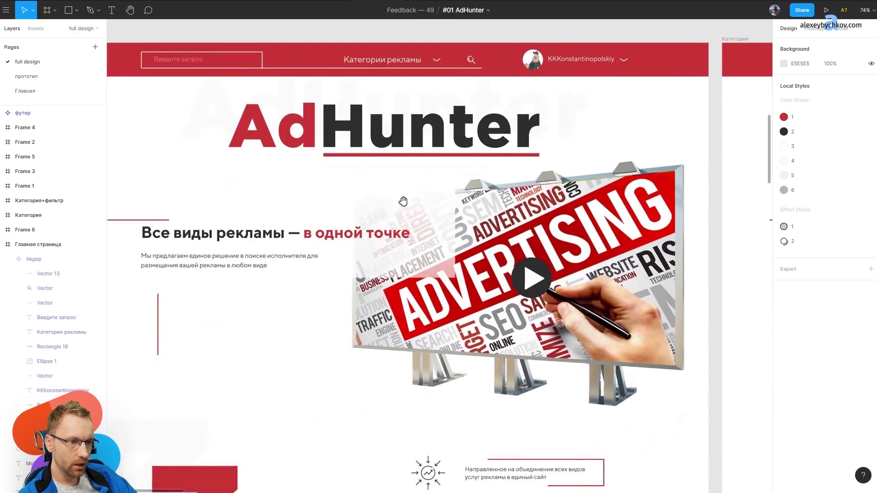
pyautogui.scroll(5, 320, 235)
pyautogui.scroll(-4, 411, 228)
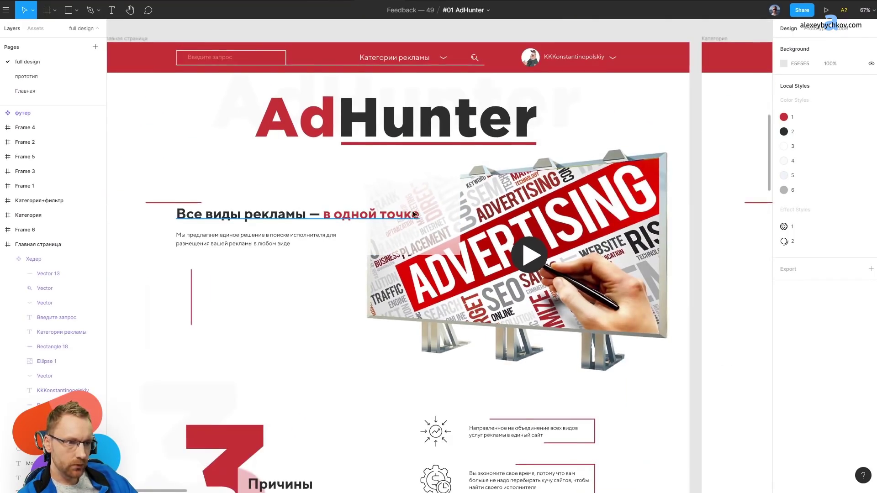
pyautogui.click(543, 264)
pyautogui.scroll(5, 557, 249)
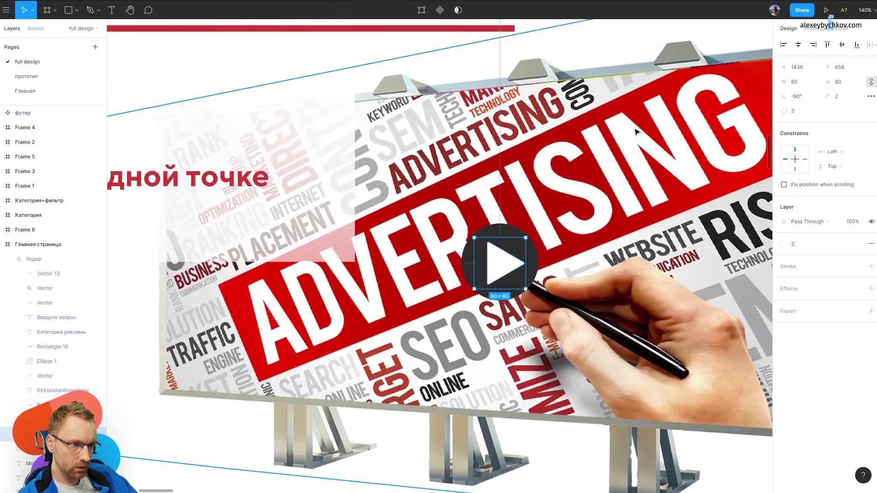
pyautogui.keyDown('shift'); pyautogui.click(536, 270); pyautogui.keyUp('shift')
pyautogui.scroll(-5, 539, 265)
pyautogui.moveTo(524, 249)
pyautogui.mouseDown()
pyautogui.moveTo(274, 264)
pyautogui.moveTo(240, 269)
pyautogui.moveTo(249, 289)
pyautogui.moveTo(242, 266)
pyautogui.mouseUp()
pyautogui.click(247, 263)
pyautogui.scroll(5, 253, 261)
pyautogui.keyDown('shift'); pyautogui.click(248, 266); pyautogui.keyUp('shift')
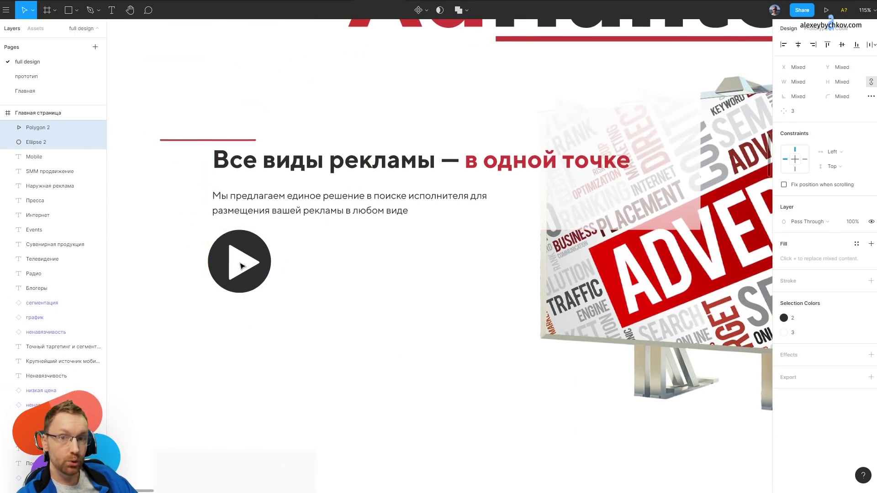
pyautogui.click(350, 263)
# Fill the play button circle (Ellipse 2) with red colour style 1.
pyautogui.click(262, 248)
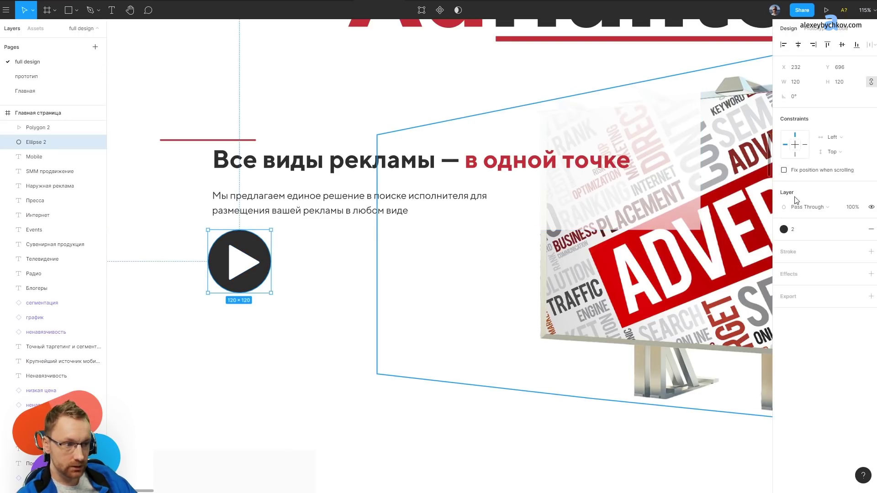
pyautogui.click(804, 234)
pyautogui.click(790, 260)
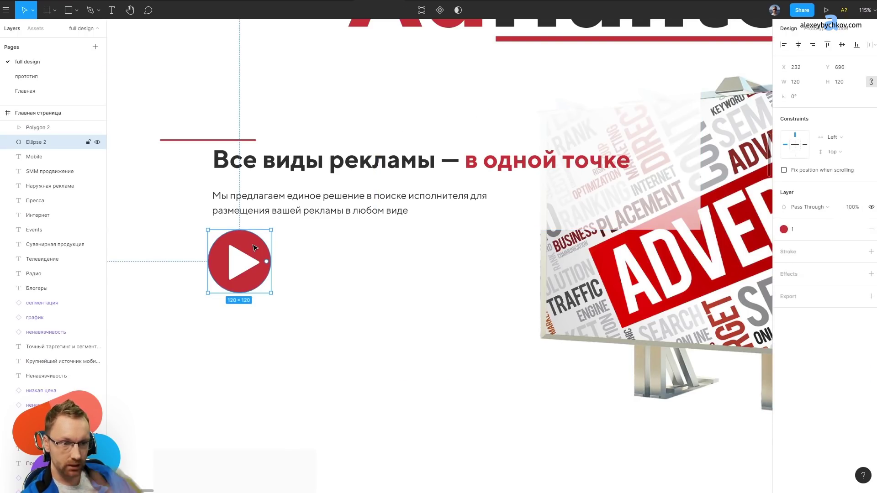
pyautogui.scroll(-5, 397, 225)
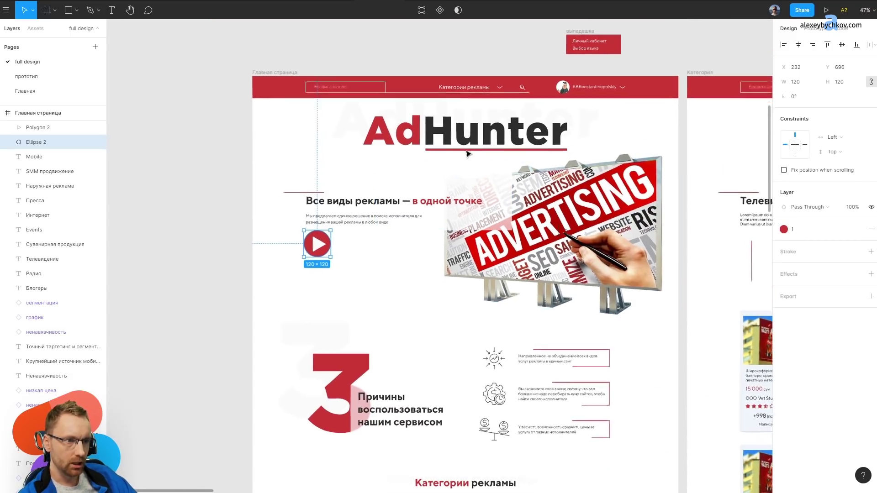
# Draw a thin line under the word рекламы in the Категории рекламы heading.
pyautogui.scroll(10, 434, 151)
pyautogui.scroll(-4, 416, 150)
pyautogui.scroll(-4, 651, 145)
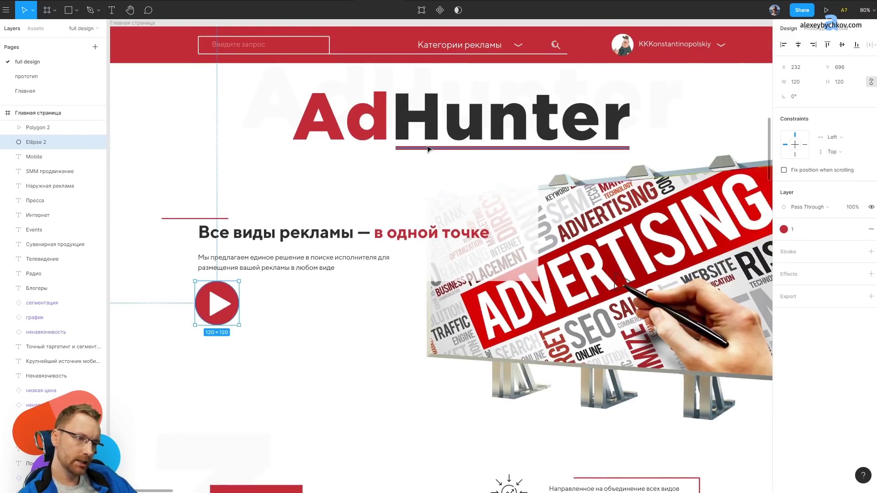
pyautogui.scroll(-3, 428, 149)
pyautogui.scroll(-5, 453, 294)
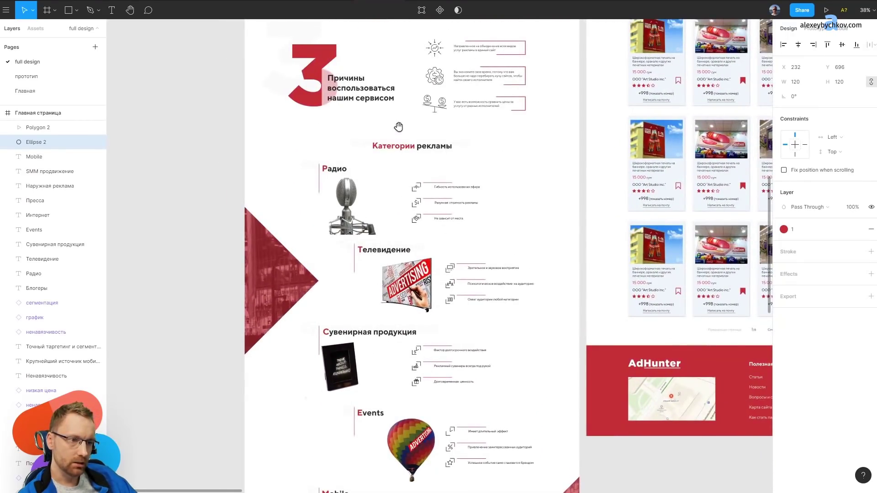
pyautogui.scroll(4, 398, 127)
pyautogui.scroll(5, 411, 237)
pyautogui.click(420, 256)
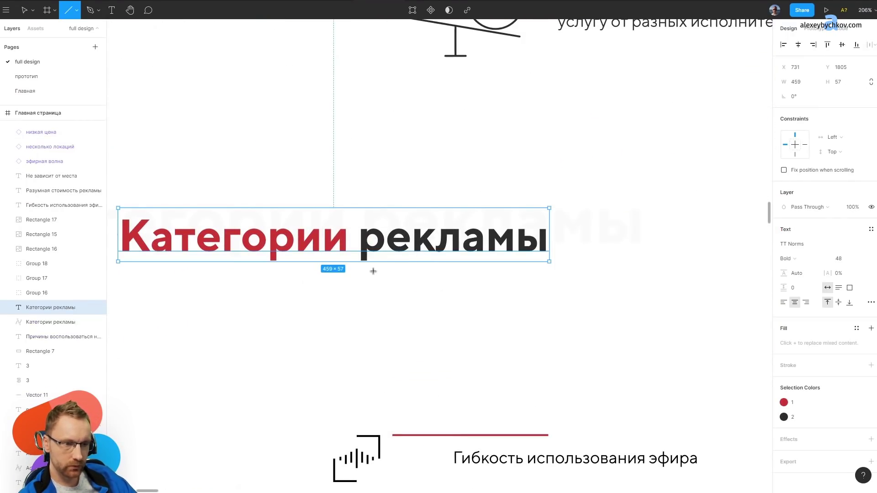
pyautogui.moveTo(362, 267)
pyautogui.mouseDown()
pyautogui.moveTo(580, 267)
pyautogui.moveTo(551, 268)
pyautogui.mouseUp()
pyautogui.scroll(-5, 550, 269)
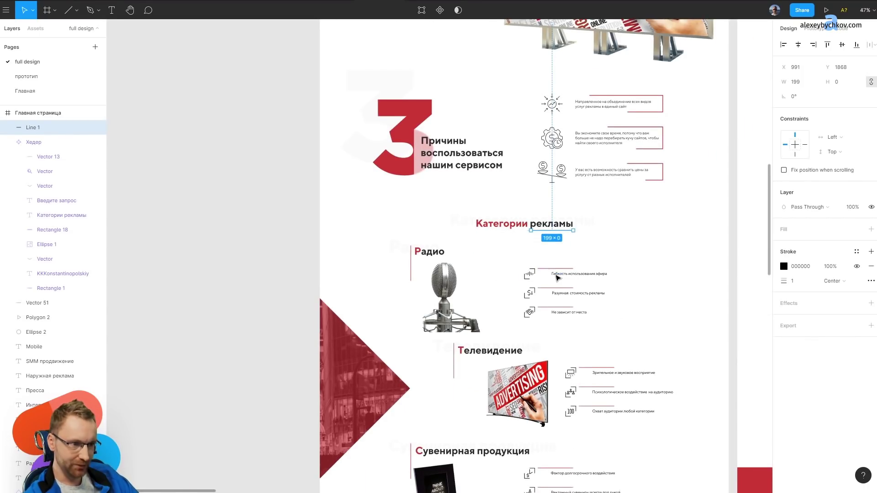
pyautogui.scroll(1, 558, 275)
pyautogui.scroll(6, 557, 250)
pyautogui.press('Escape')
# Inspect the Гибкость использования эфира caption area with outline view on and off.
pyautogui.click(562, 270)
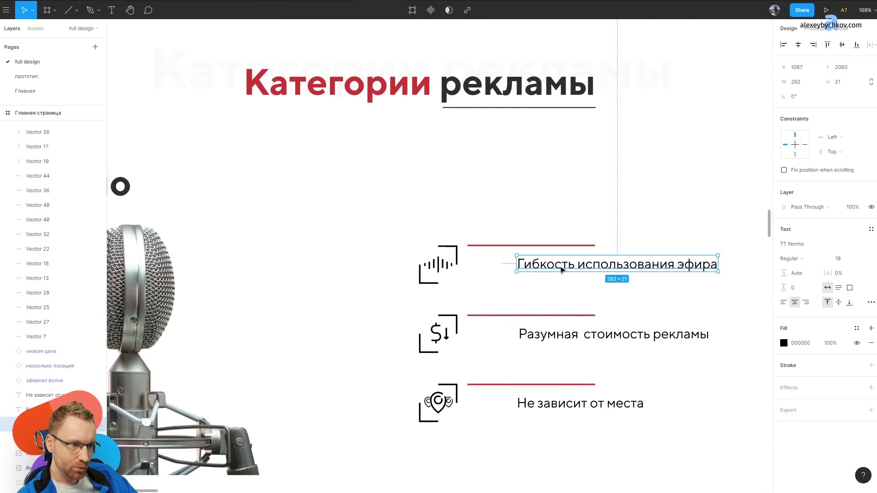
pyautogui.scroll(-2, 591, 280)
pyautogui.scroll(5, 528, 268)
pyautogui.hotkey('ctrl', 'y')
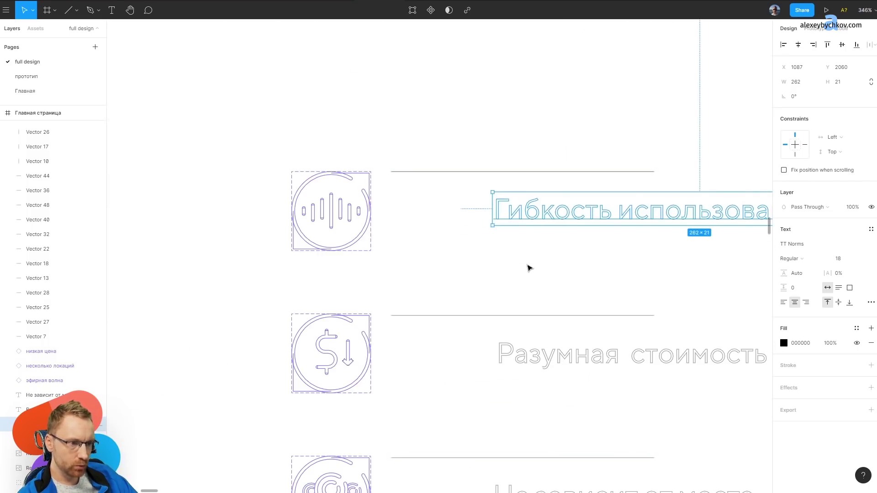
pyautogui.scroll(-10, 524, 272)
pyautogui.scroll(-8, 497, 270)
pyautogui.scroll(2, 407, 306)
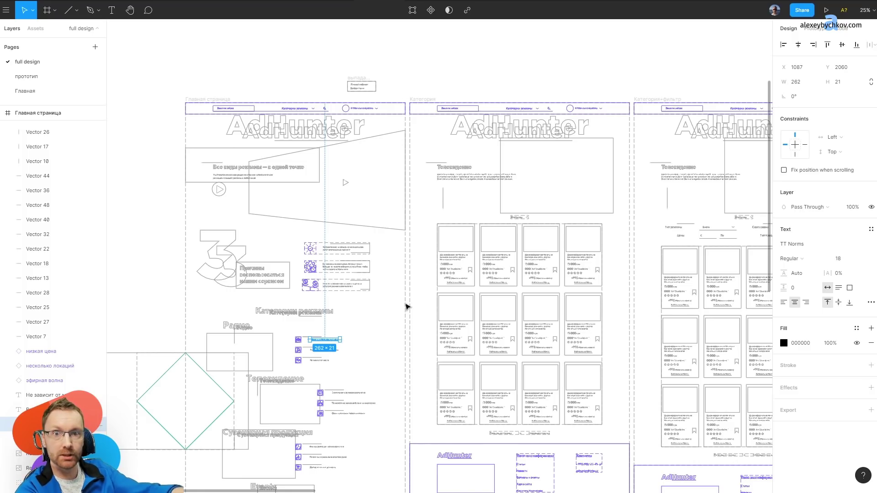
pyautogui.hotkey('ctrl', 'y')
# Enlarge the first product card's image (Rectangle 35) up and left to about 326×244.
pyautogui.scroll(5, 492, 289)
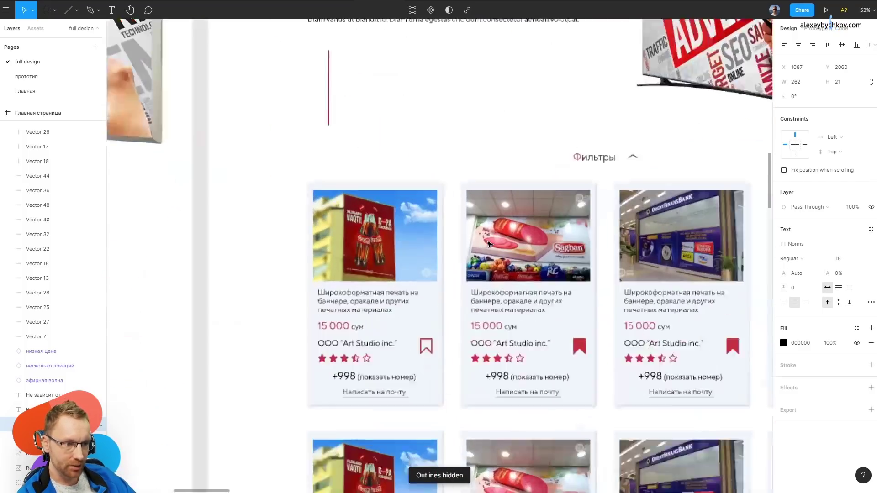
pyautogui.scroll(1, 366, 206)
pyautogui.click(291, 182)
pyautogui.scroll(4, 292, 175)
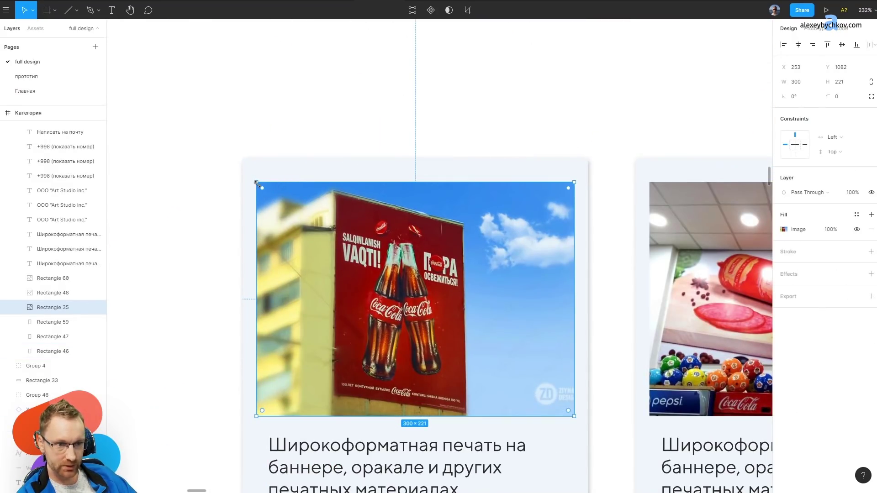
pyautogui.moveTo(257, 182); pyautogui.dragTo(242, 158)
pyautogui.moveTo(574, 215); pyautogui.dragTo(587, 205)
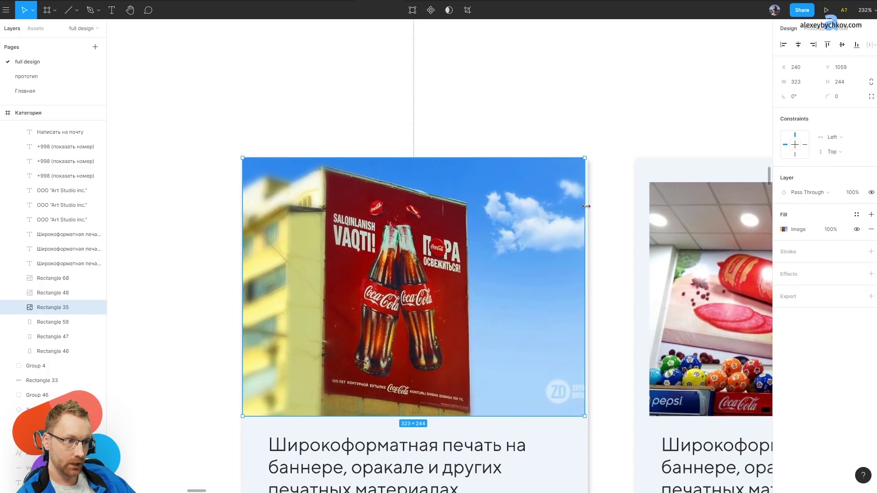
pyautogui.scroll(-5, 562, 252)
pyautogui.scroll(-2, 541, 280)
pyautogui.moveTo(541, 281); pyautogui.dragTo(285, 208)
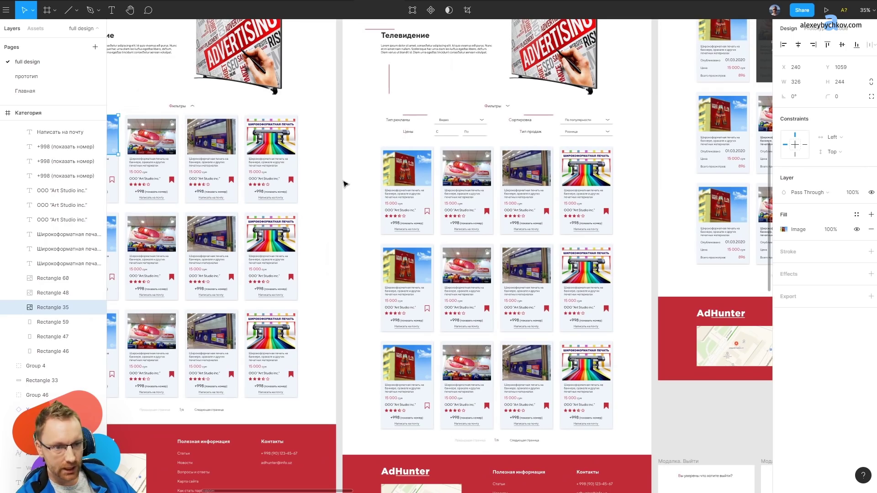
pyautogui.hscroll(-3, 344, 184)
pyautogui.hscroll(-3, 343, 184)
pyautogui.scroll(3, 344, 219)
pyautogui.scroll(2, 345, 233)
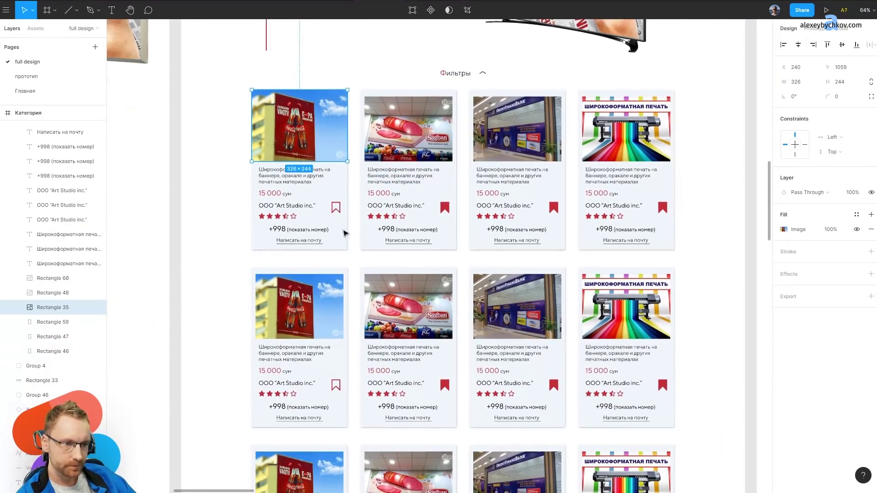
pyautogui.scroll(-3, 345, 233)
pyautogui.hscroll(-3, 606, 235)
pyautogui.scroll(-5, 444, 264)
pyautogui.scroll(-5, 468, 27)
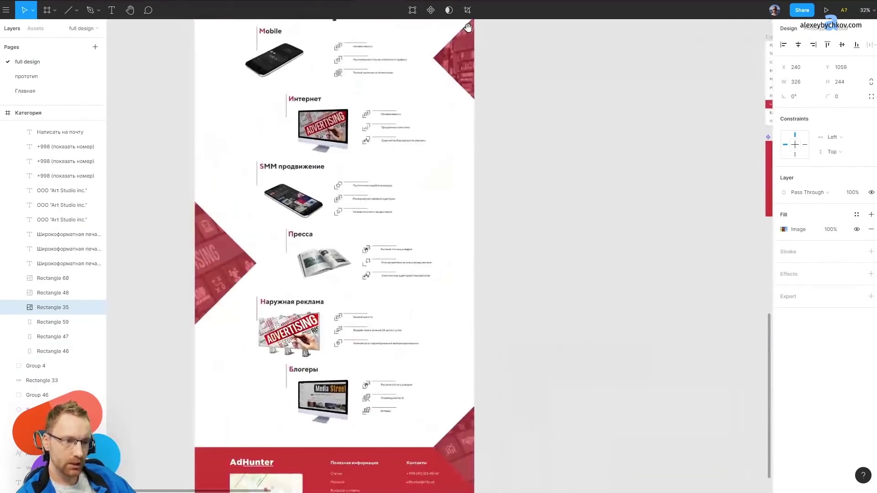
pyautogui.scroll(5, 416, 321)
pyautogui.scroll(3, 415, 321)
pyautogui.scroll(3, 415, 321)
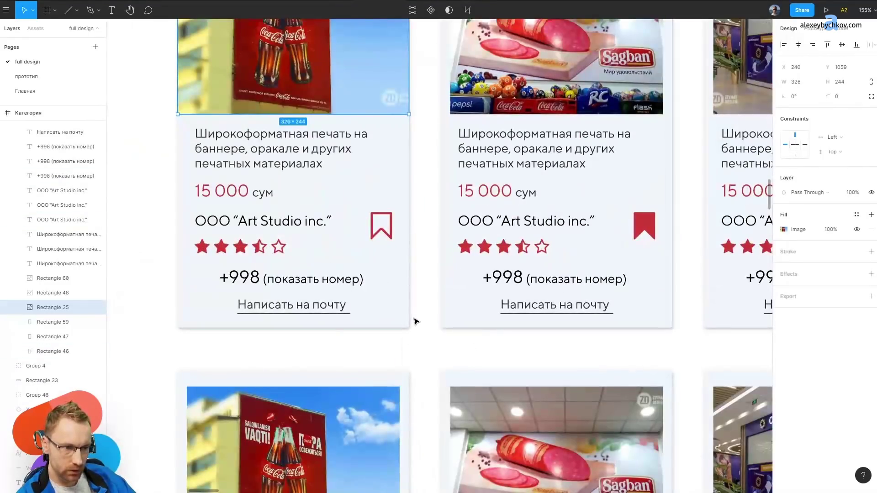
pyautogui.scroll(-5, 416, 321)
pyautogui.scroll(3, 430, 306)
pyautogui.scroll(3, 438, 297)
pyautogui.scroll(-4, 442, 296)
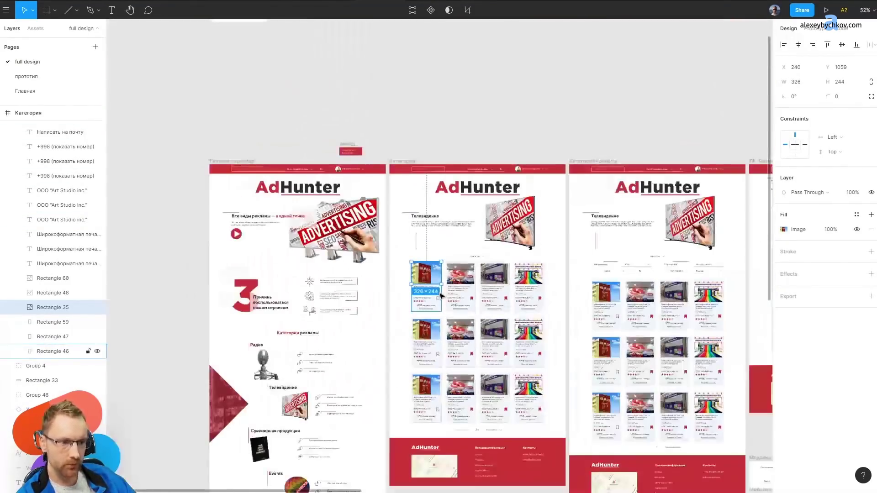
pyautogui.scroll(5, 445, 318)
pyautogui.scroll(2, 442, 313)
pyautogui.click(443, 312)
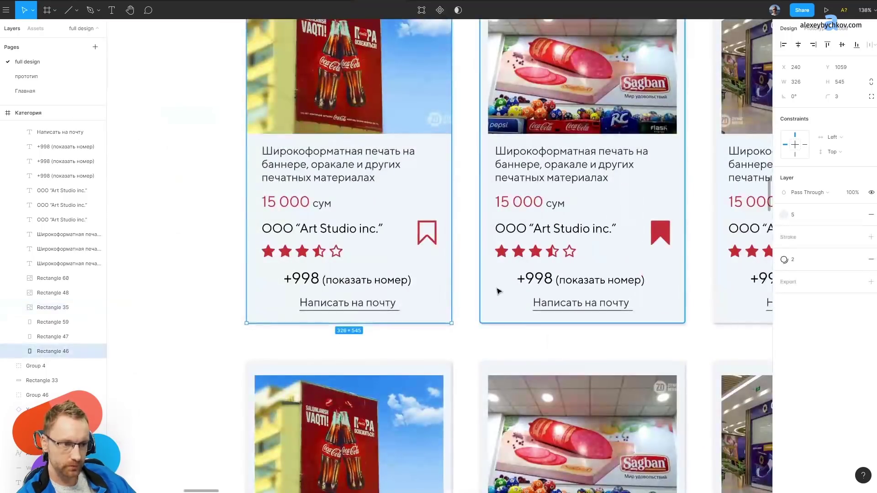
pyautogui.scroll(-5, 522, 259)
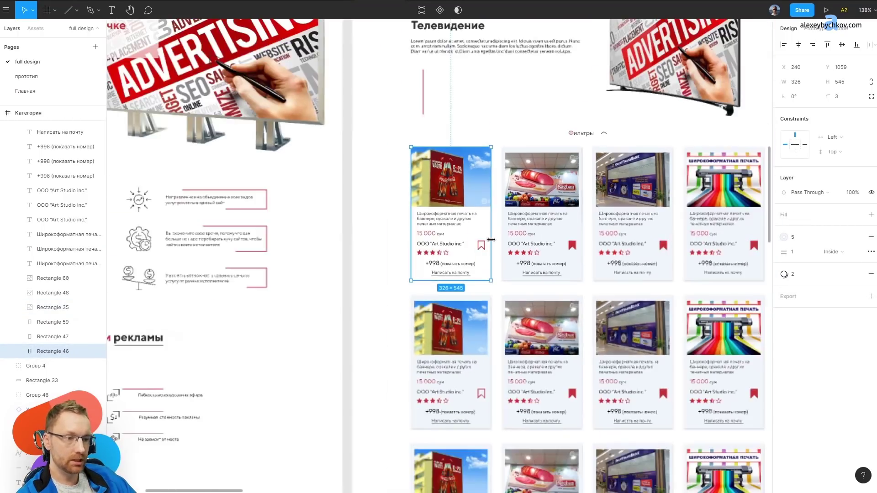
pyautogui.scroll(-3, 457, 229)
pyautogui.scroll(3, 174, 229)
pyautogui.hotkey('ctrl', 'y')
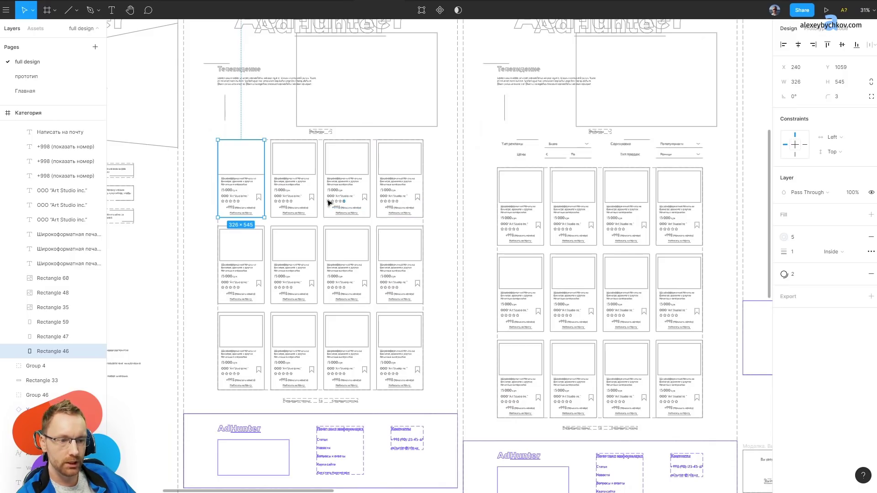
pyautogui.hotkey('ctrl', 'y')
pyautogui.scroll(5, 250, 196)
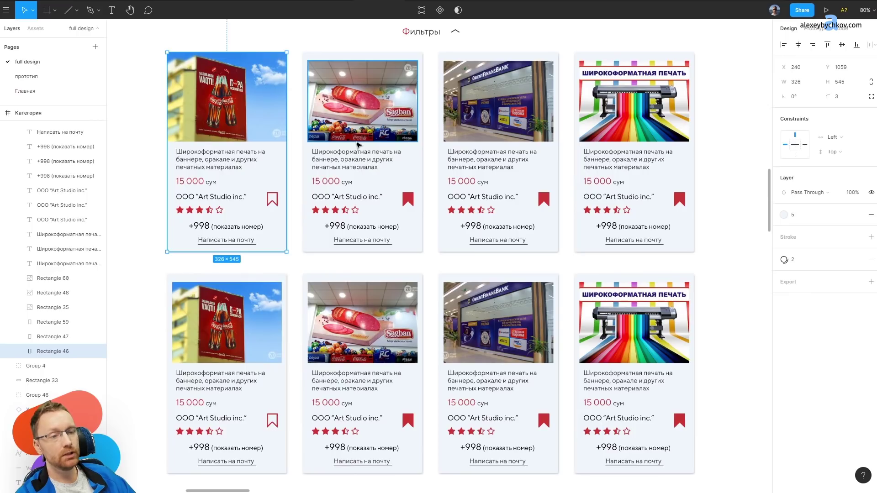
# Select the product card grid and zoom in on it.
pyautogui.moveTo(147, 24); pyautogui.dragTo(684, 249)
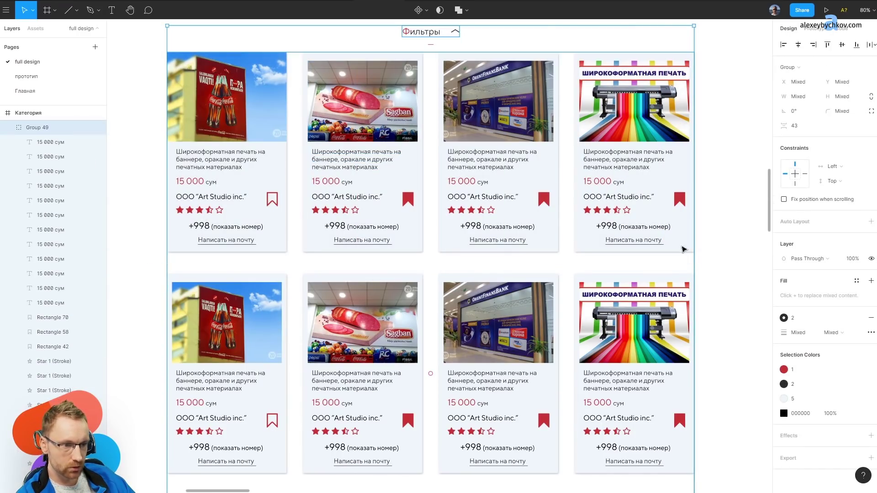
pyautogui.scroll(-3, 545, 206)
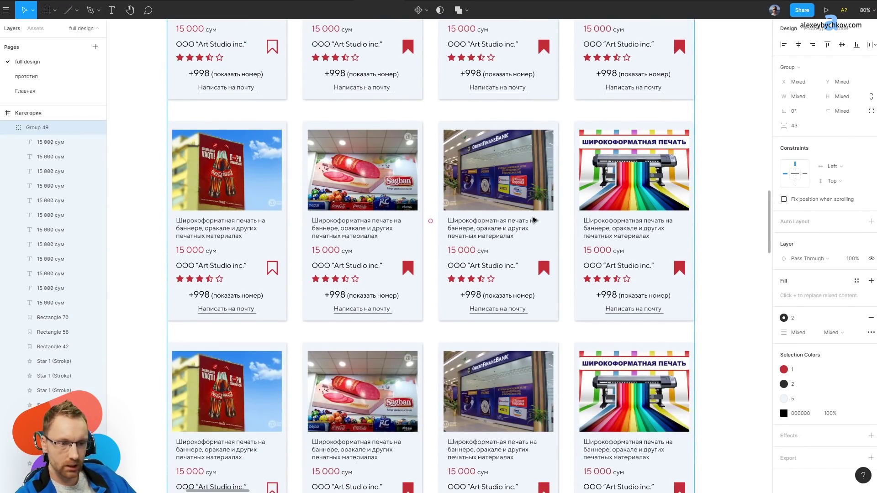
pyautogui.click(147, 165)
pyautogui.scroll(-3, 147, 166)
pyautogui.scroll(-3, 274, 228)
pyautogui.scroll(-3, 358, 307)
pyautogui.scroll(-3, 358, 307)
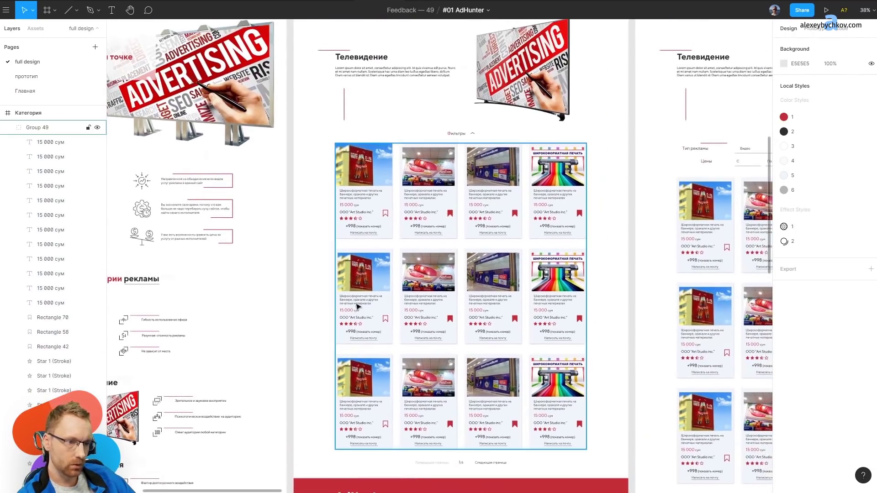
pyautogui.click(358, 306)
pyautogui.click(397, 278)
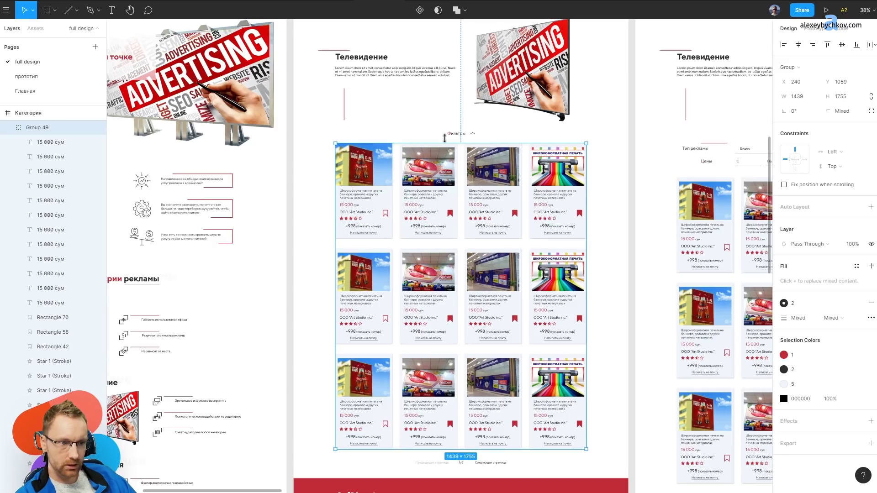
pyautogui.scroll(-5, 44, 211)
pyautogui.scroll(-5, 45, 211)
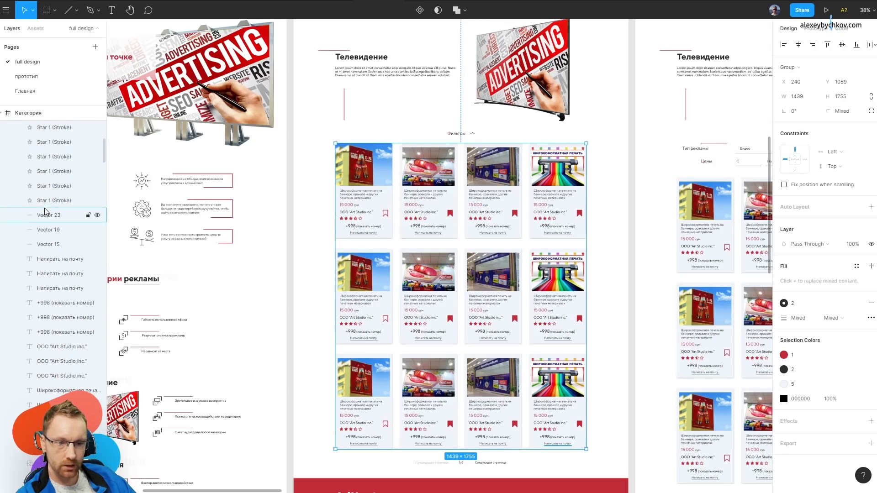
pyautogui.scroll(-5, 45, 211)
pyautogui.scroll(-5, 45, 211)
pyautogui.scroll(-5, 45, 210)
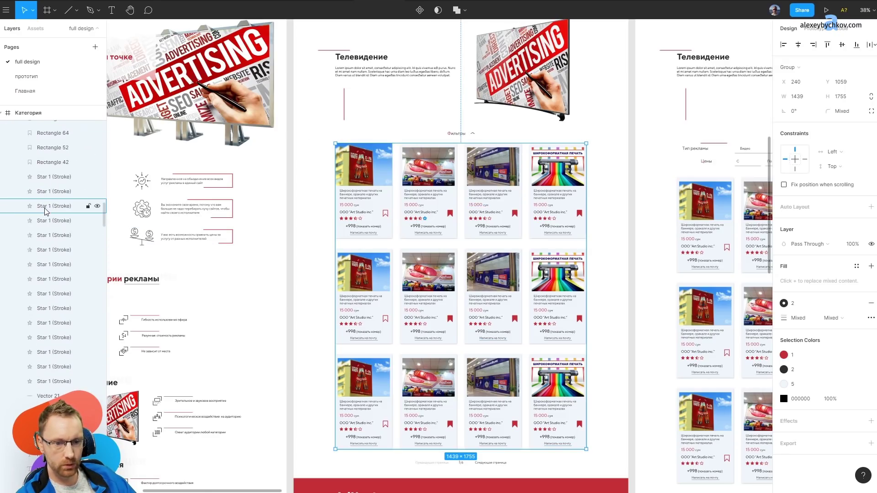
pyautogui.press('Return')
pyautogui.scroll(3, 391, 207)
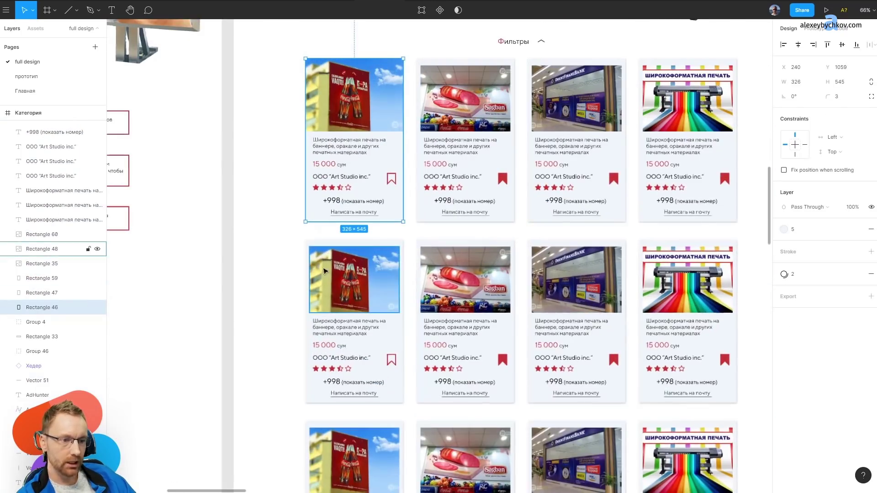
# Marquee-select the first three cards in the second product row.
pyautogui.moveTo(285, 234); pyautogui.dragTo(408, 406)
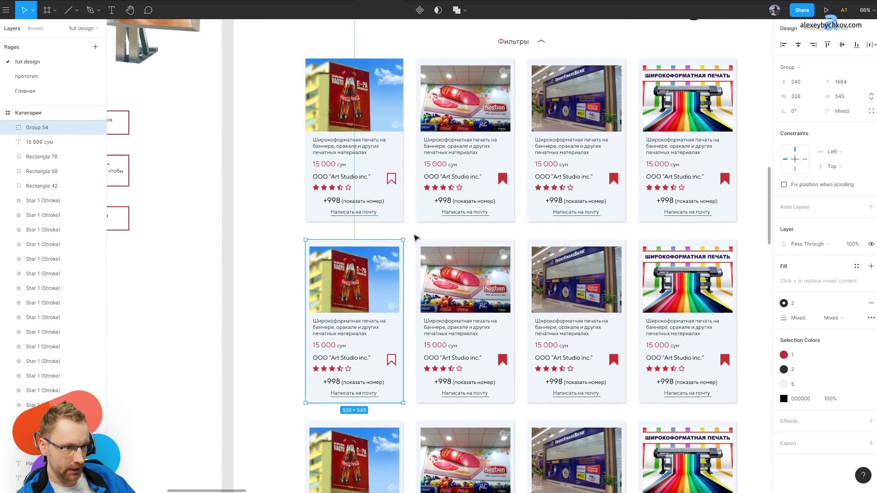
pyautogui.moveTo(413, 235); pyautogui.dragTo(524, 400)
pyautogui.moveTo(525, 235); pyautogui.dragTo(629, 413)
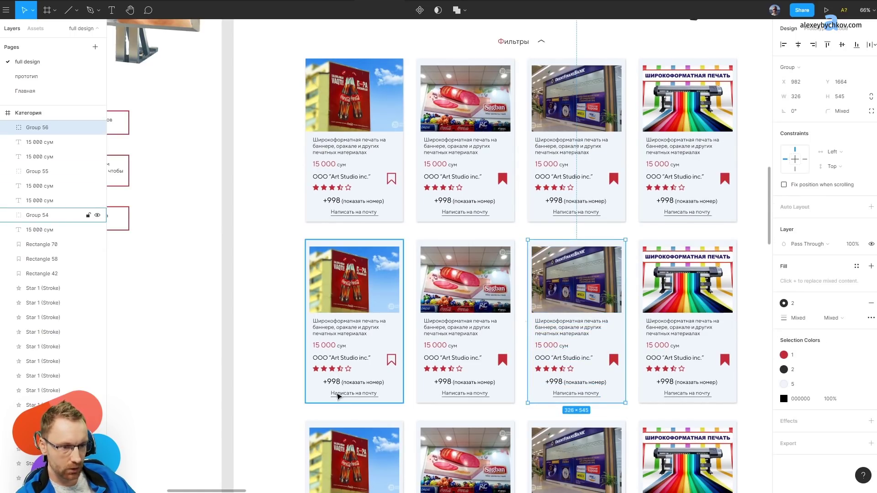
pyautogui.scroll(5, 338, 396)
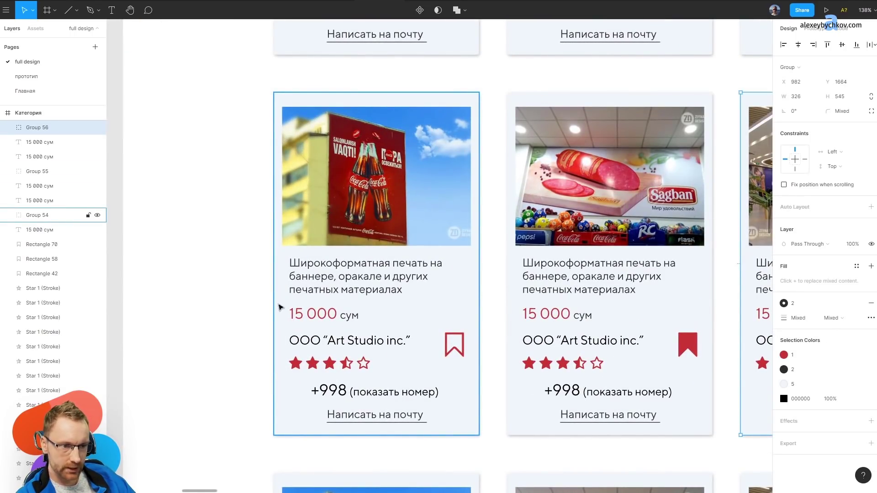
pyautogui.scroll(-5, 322, 270)
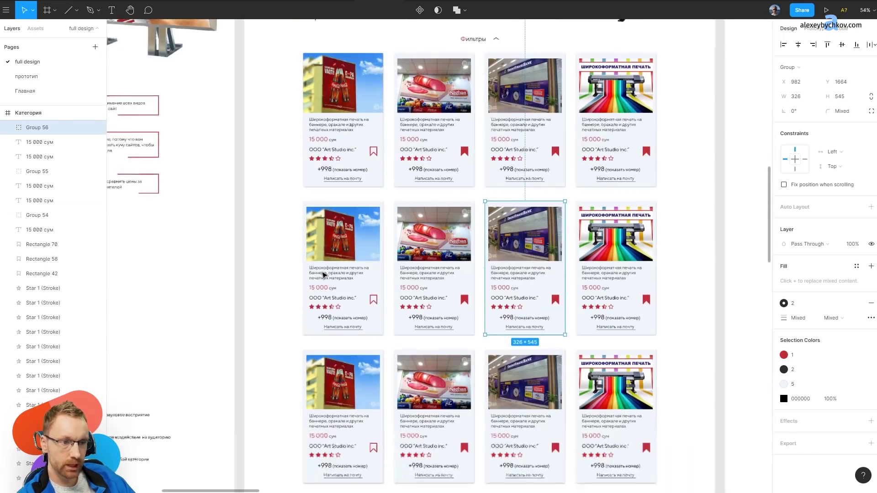
# Move the OrientFinansBank storefront card to the first slot and Sagban to the second.
pyautogui.click(322, 270)
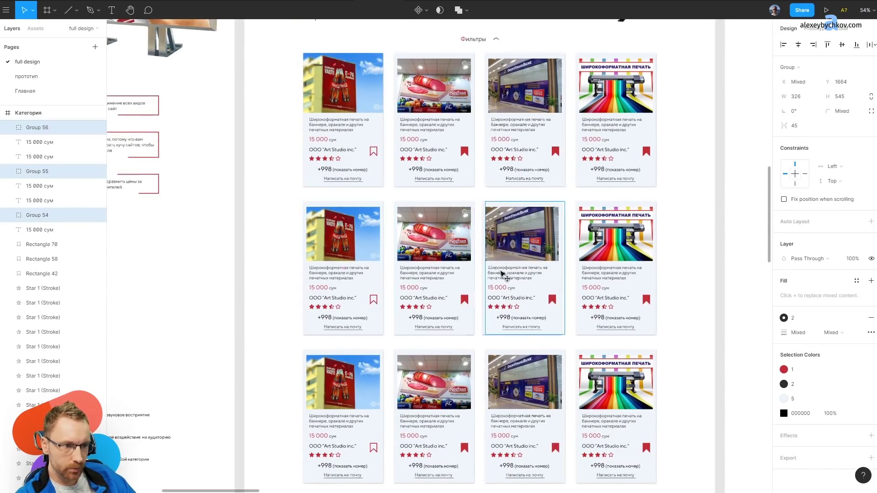
pyautogui.moveTo(520, 266); pyautogui.dragTo(347, 267)
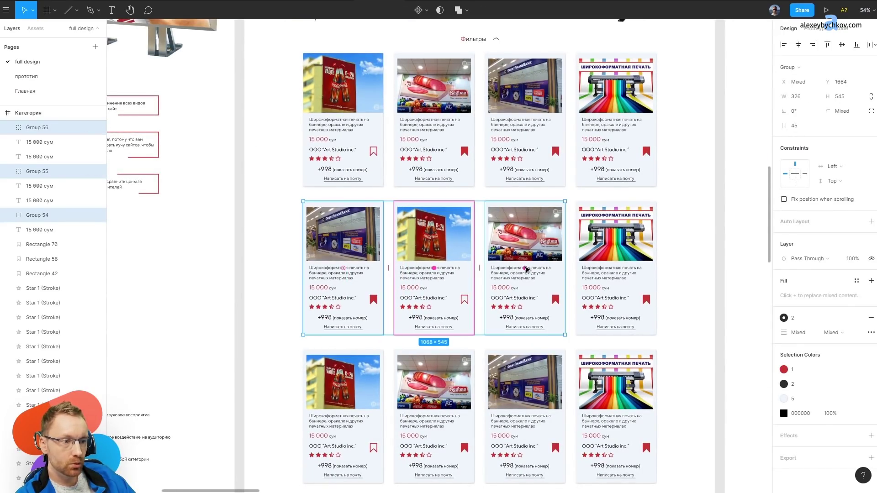
pyautogui.moveTo(527, 269); pyautogui.dragTo(451, 266)
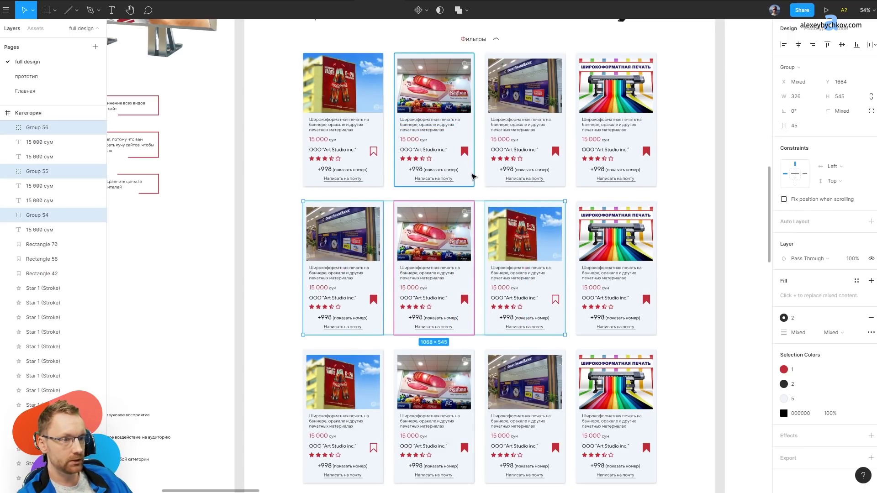
pyautogui.keyDown('ctrl'); pyautogui.scroll(-3, 474, 176); pyautogui.keyUp('ctrl')
# Pan and zoom around the AdHunter homepage to find the red triangle decorations.
pyautogui.press('Escape')
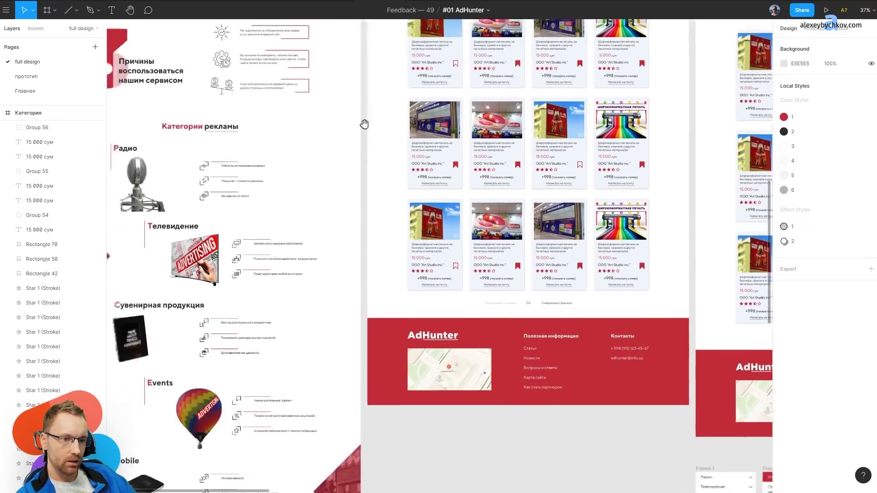
pyautogui.scroll(-5, 383, 273)
pyautogui.scroll(5, 419, 208)
pyautogui.keyDown('ctrl'); pyautogui.scroll(5, 183, 304); pyautogui.keyUp('ctrl')
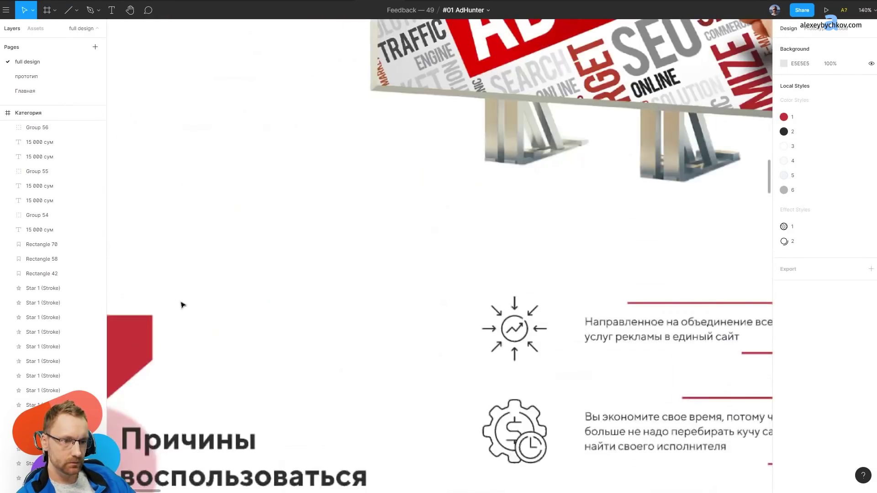
pyautogui.hscroll(-3, 390, 205)
pyautogui.hscroll(-2, 390, 205)
pyautogui.click(186, 260)
pyautogui.keyDown('ctrl'); pyautogui.scroll(-5, 235, 237); pyautogui.keyUp('ctrl')
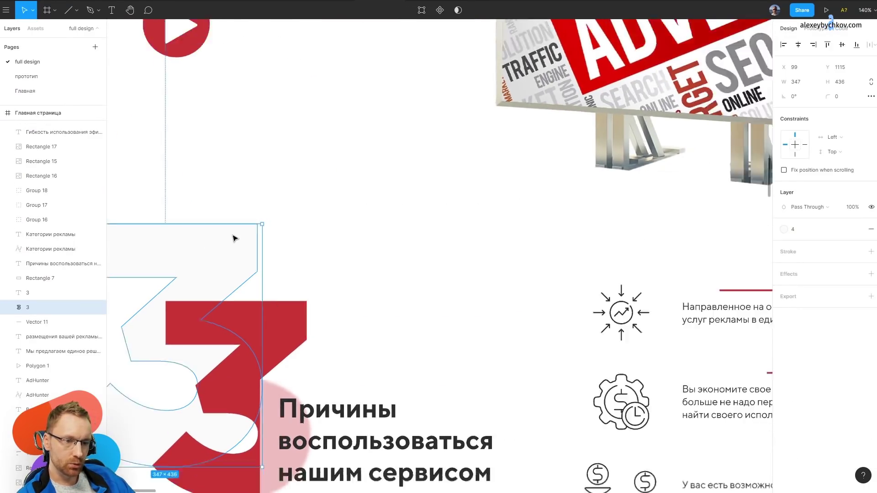
pyautogui.keyDown('ctrl'); pyautogui.scroll(-2, 234, 238); pyautogui.keyUp('ctrl')
pyautogui.keyDown('ctrl'); pyautogui.scroll(-3, 233, 238); pyautogui.keyUp('ctrl')
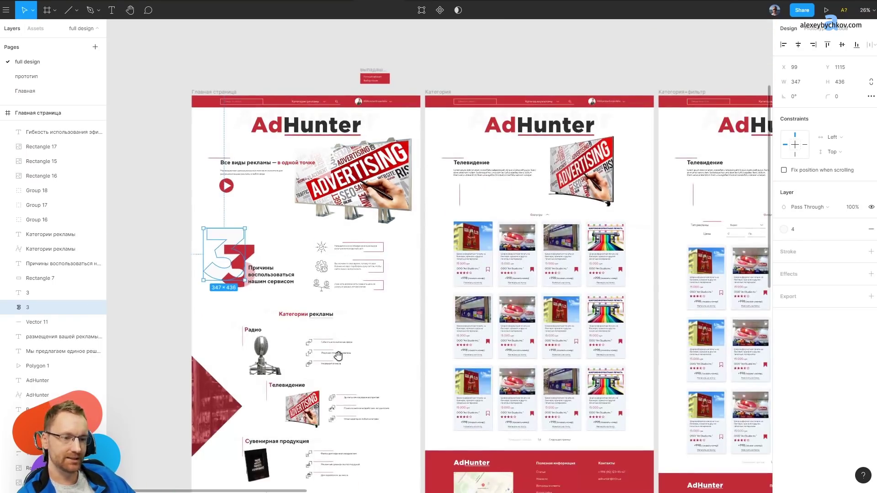
pyautogui.keyDown('ctrl'); pyautogui.scroll(3, 205, 228); pyautogui.keyUp('ctrl')
pyautogui.keyDown('ctrl'); pyautogui.scroll(4, 204, 228); pyautogui.keyUp('ctrl')
pyautogui.keyDown('ctrl'); pyautogui.scroll(5, 201, 219); pyautogui.keyUp('ctrl')
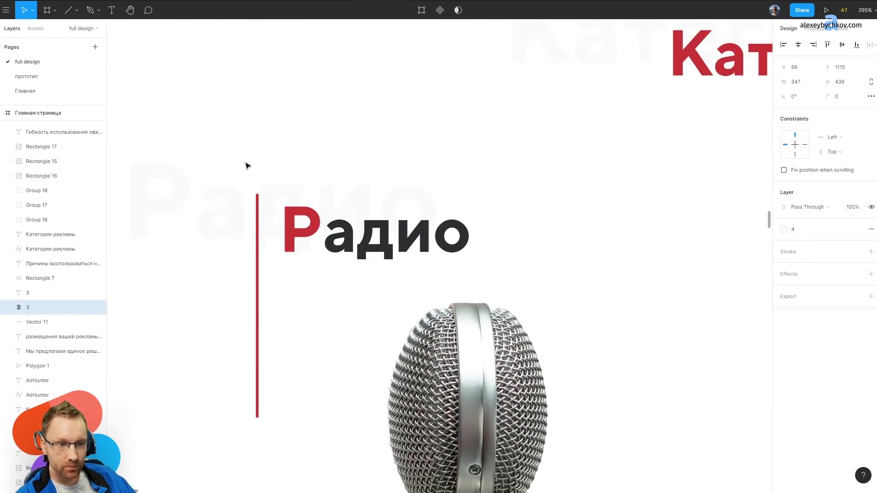
pyautogui.keyDown('ctrl'); pyautogui.scroll(-4, 275, 152); pyautogui.keyUp('ctrl')
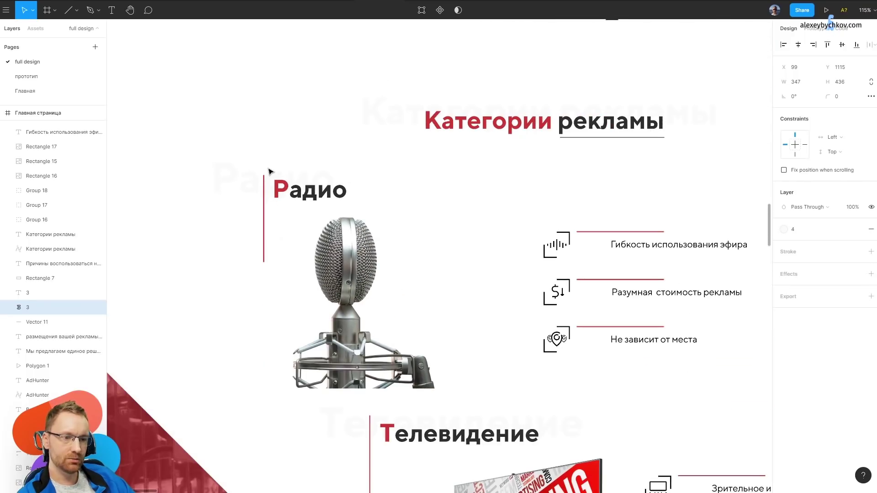
pyautogui.keyDown('ctrl'); pyautogui.scroll(-5, 258, 177); pyautogui.keyUp('ctrl')
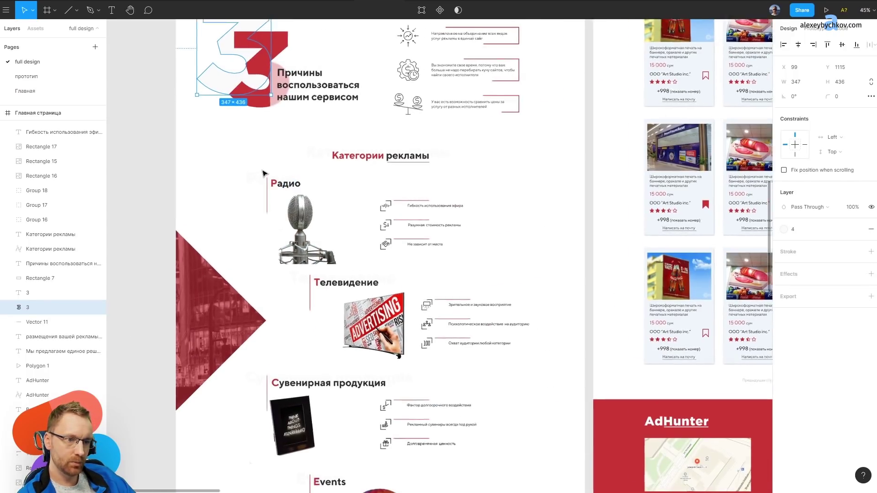
pyautogui.keyDown('ctrl'); pyautogui.scroll(2, 261, 183); pyautogui.keyUp('ctrl')
pyautogui.scroll(-5, 351, 453)
pyautogui.scroll(5, 402, 315)
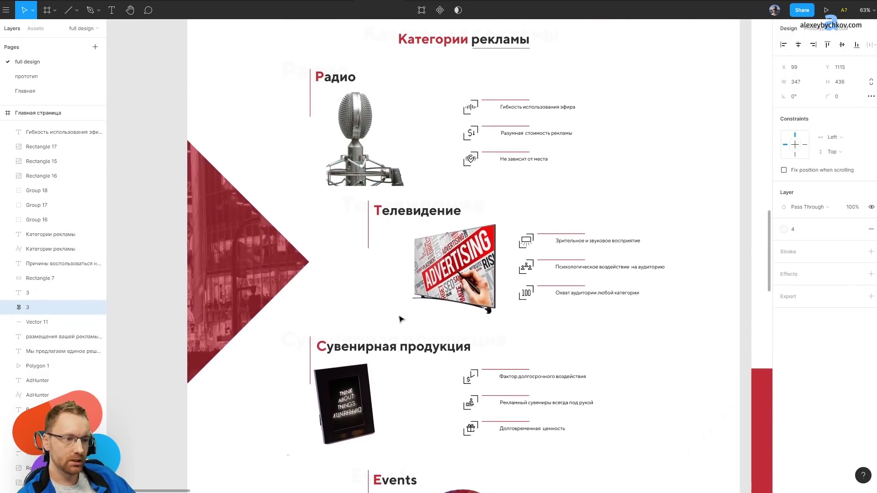
pyautogui.keyDown('ctrl'); pyautogui.scroll(-5, 401, 315); pyautogui.keyUp('ctrl')
# Delete the left and bottom-right red triangle Mask Groups.
pyautogui.press('Escape')
pyautogui.click(468, 381)
pyautogui.press('Escape')
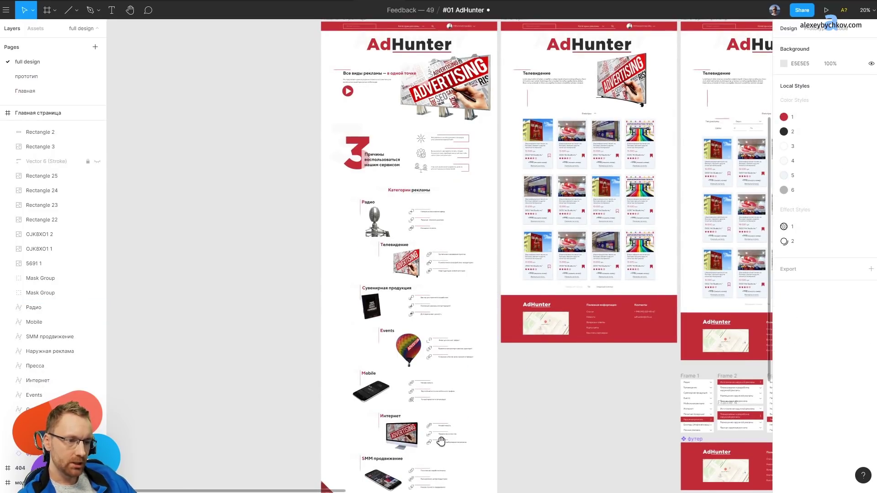
pyautogui.scroll(-7, 356, 319)
pyautogui.click(315, 209)
pyautogui.press('Delete')
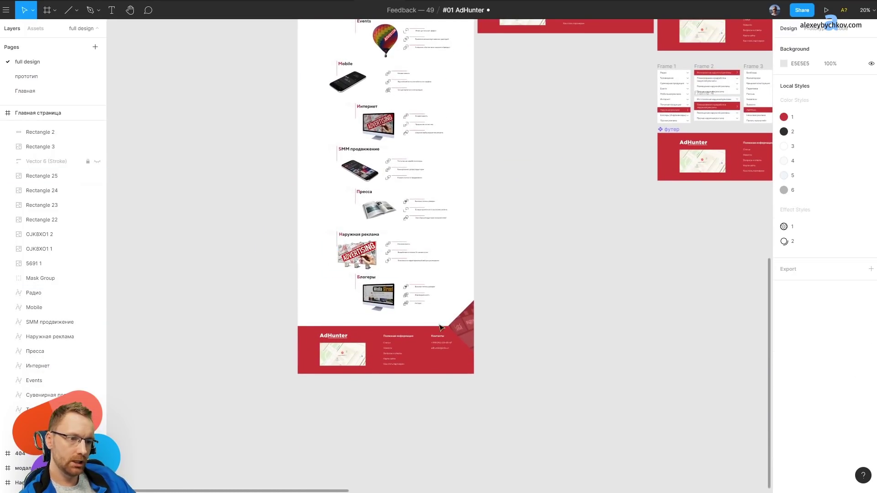
pyautogui.click(463, 320)
pyautogui.press('Delete')
# Bring the Категории рекламы section into view and select the phone image under Mobile.
pyautogui.keyDown('ctrl'); pyautogui.scroll(5, 372, 92); pyautogui.keyUp('ctrl')
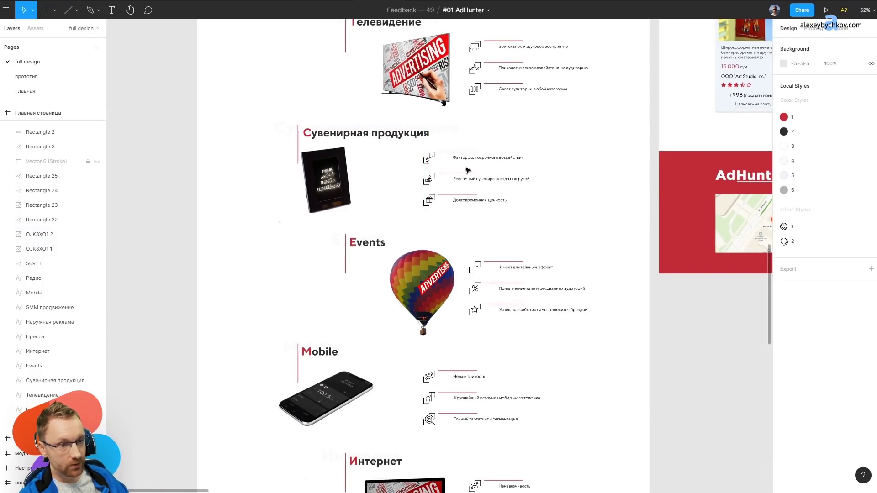
pyautogui.moveTo(481, 108); pyautogui.dragTo(454, 423)
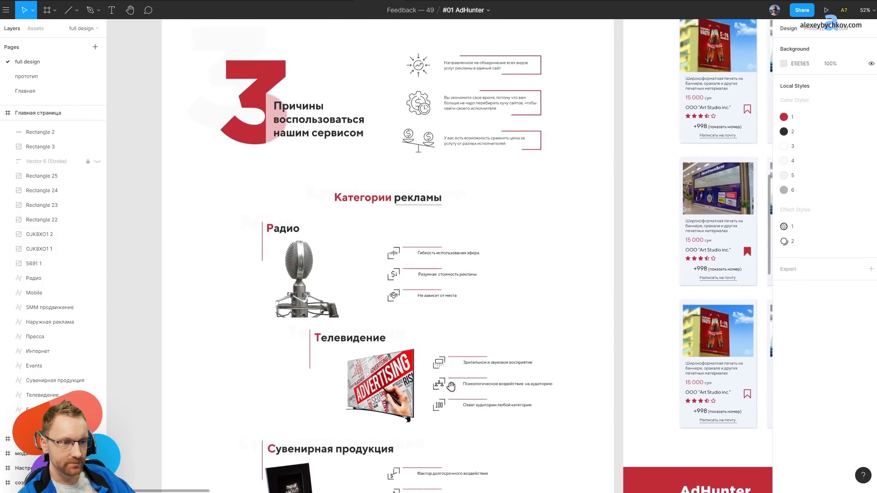
pyautogui.keyDown('ctrl'); pyautogui.scroll(5, 335, 415); pyautogui.keyUp('ctrl')
pyautogui.scroll(-7, 336, 415)
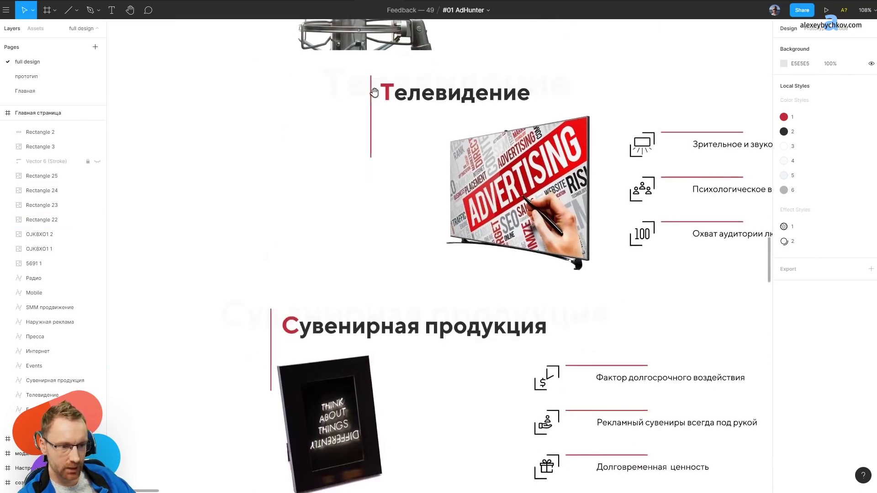
pyautogui.keyDown('ctrl'); pyautogui.scroll(-5, 414, 272); pyautogui.keyUp('ctrl')
pyautogui.click(414, 271)
pyautogui.keyDown('ctrl'); pyautogui.scroll(4, 414, 271); pyautogui.keyUp('ctrl')
pyautogui.scroll(-9, 414, 271)
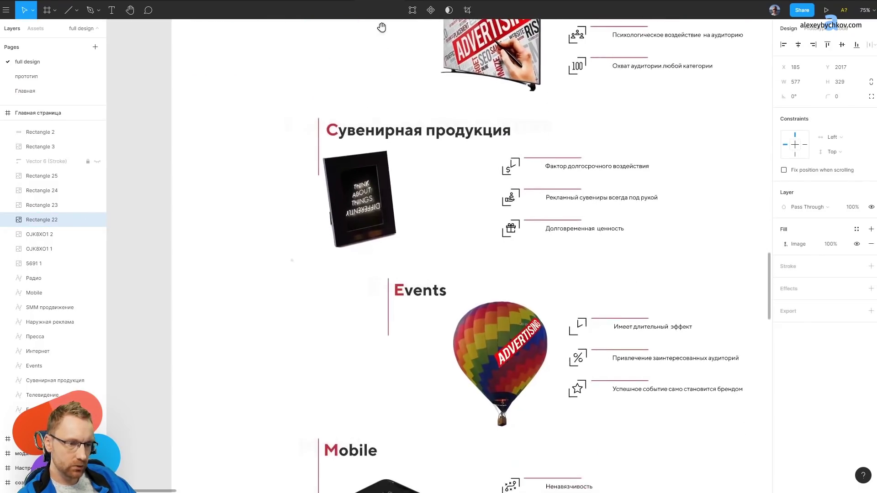
pyautogui.scroll(-6, 393, 333)
pyautogui.click(350, 248)
# Replace the Mobile phone image with a 163×163 grey circle beneath a new heading underline.
pyautogui.press('Delete')
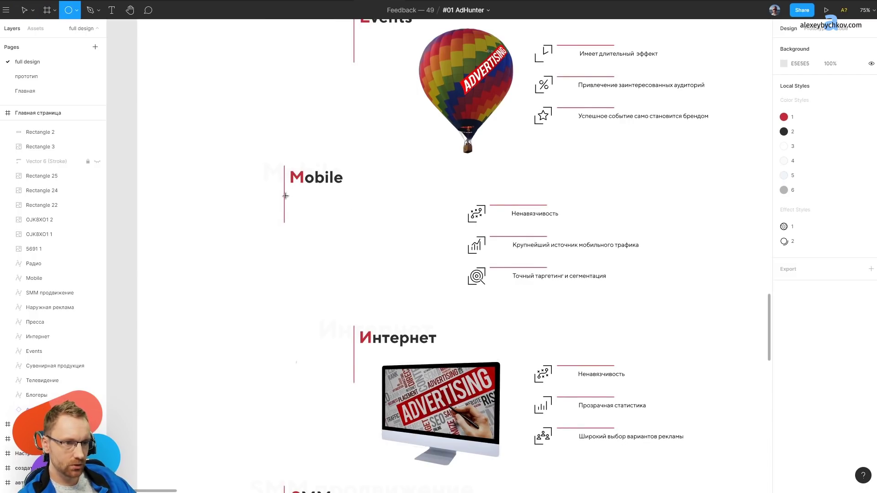
pyautogui.moveTo(285, 196); pyautogui.dragTo(340, 251)
pyautogui.scroll(3, 329, 205)
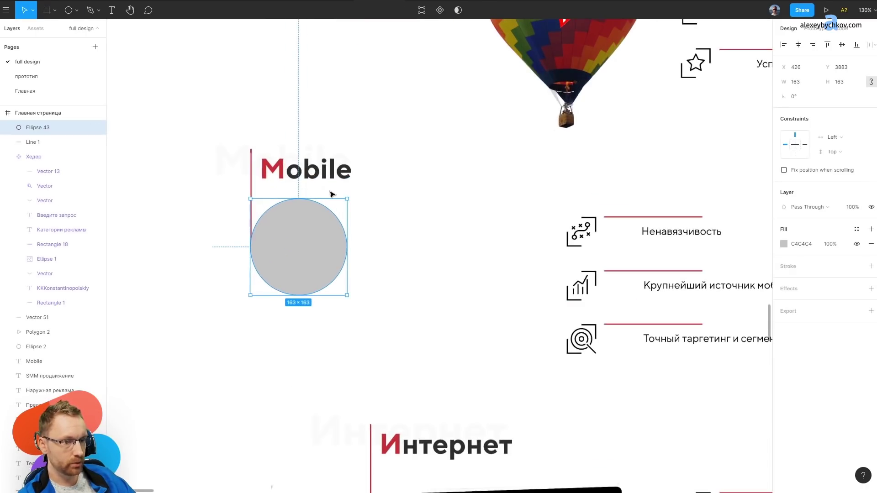
pyautogui.click(254, 176)
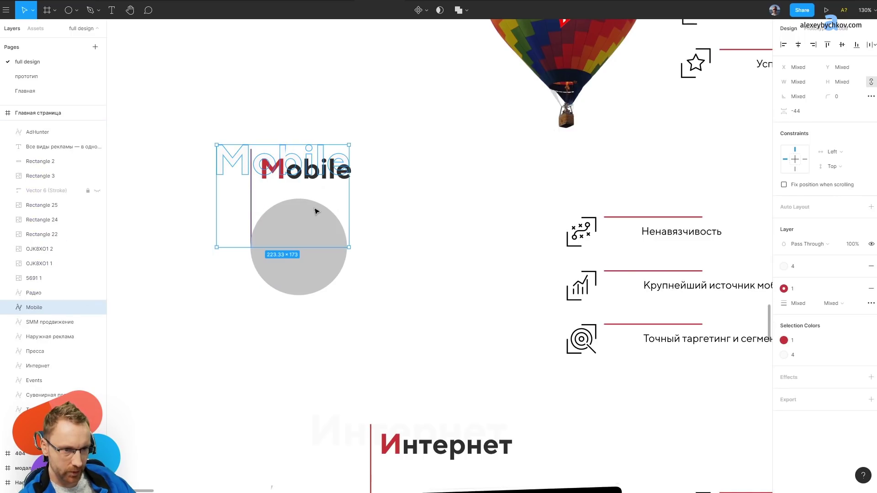
pyautogui.click(248, 169)
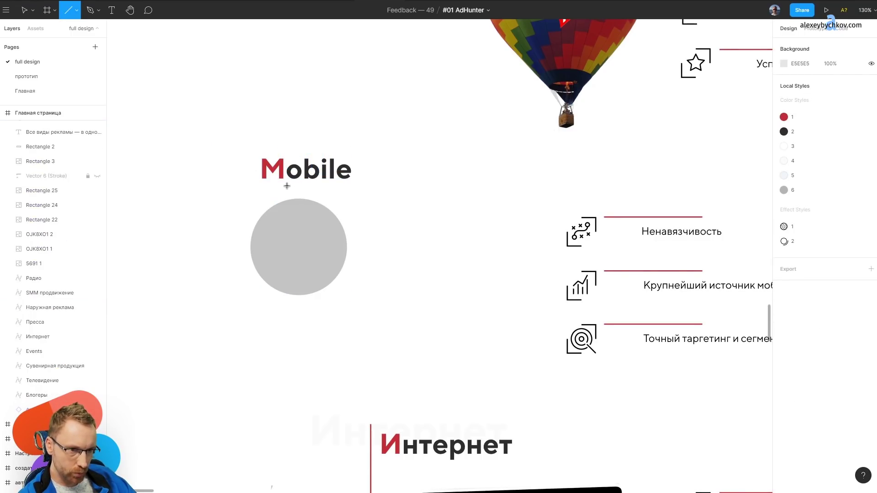
pyautogui.moveTo(286, 186); pyautogui.dragTo(347, 186)
pyautogui.moveTo(295, 235); pyautogui.dragTo(309, 244)
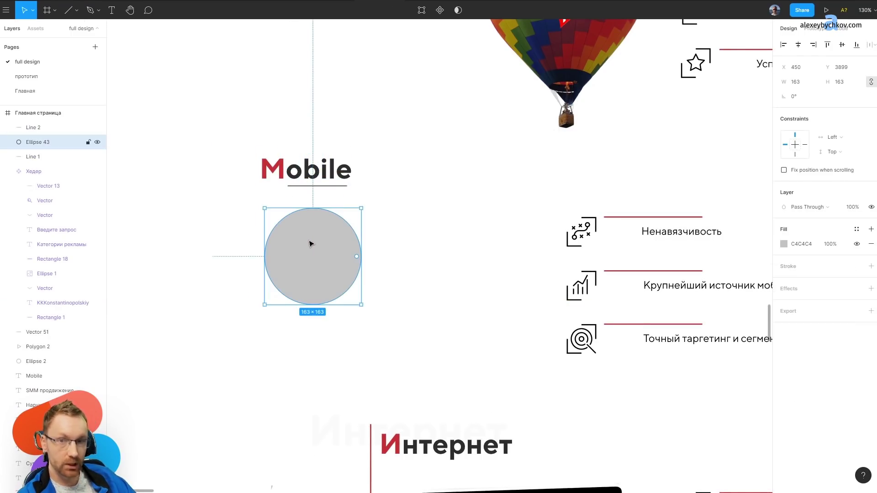
# Shift the three Mobile captions left and up, then add an 830×346 rectangle over the features.
pyautogui.click(667, 232)
pyautogui.keyDown('shift'); pyautogui.click(680, 286); pyautogui.keyUp('shift')
pyautogui.keyDown('shift'); pyautogui.click(681, 334); pyautogui.keyUp('shift')
pyautogui.moveTo(684, 289); pyautogui.dragTo(408, 232)
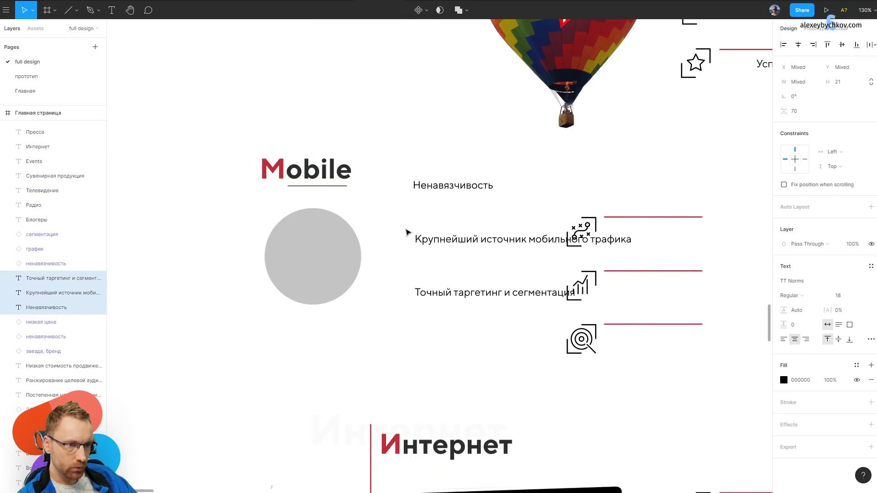
pyautogui.press('r')
pyautogui.moveTo(191, 123)
pyautogui.mouseDown()
pyautogui.moveTo(459, 319)
pyautogui.moveTo(683, 328)
pyautogui.mouseUp()
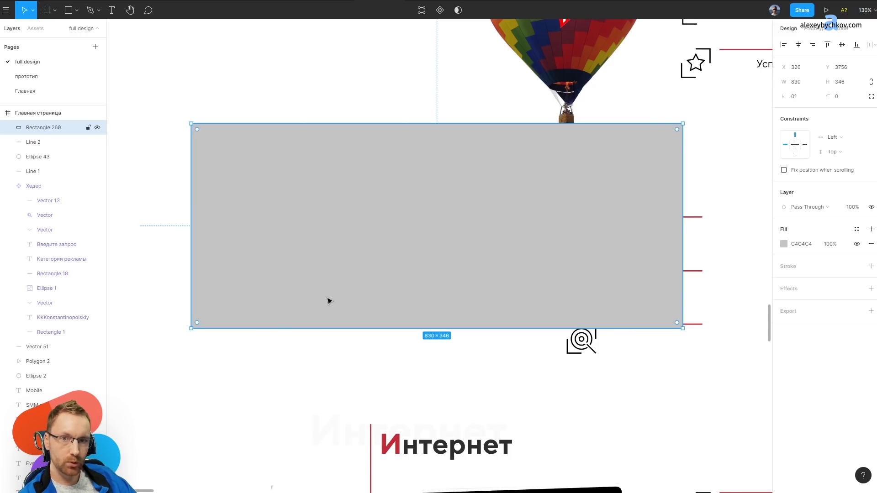
# Move the Наружная реклама Ненавязчивость caption left from X 1087 to X 1034.
pyautogui.scroll(-2, 506, 238)
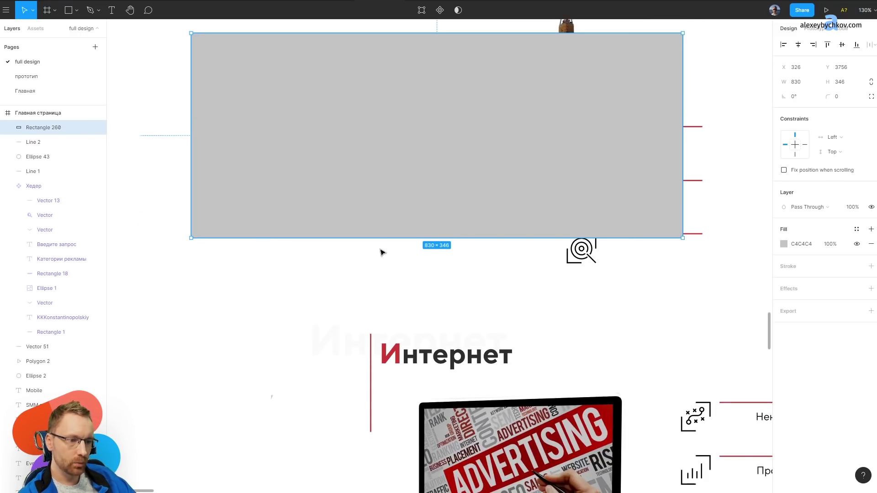
pyautogui.keyDown('ctrl'); pyautogui.scroll(-5, 380, 251); pyautogui.keyUp('ctrl')
pyautogui.scroll(-2, 388, 264)
pyautogui.scroll(-5, 397, 286)
pyautogui.scroll(1, 468, 187)
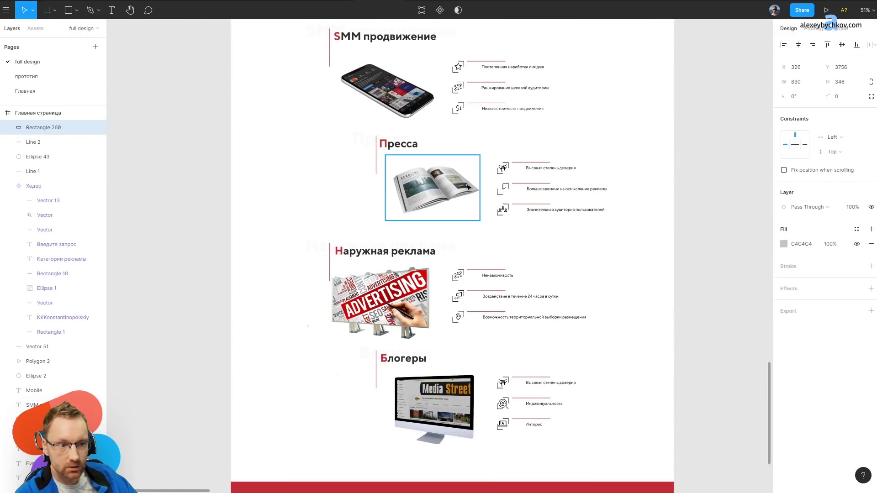
pyautogui.keyDown('ctrl'); pyautogui.scroll(2, 589, 187); pyautogui.keyUp('ctrl')
pyautogui.keyDown('ctrl'); pyautogui.scroll(5, 486, 187); pyautogui.keyUp('ctrl')
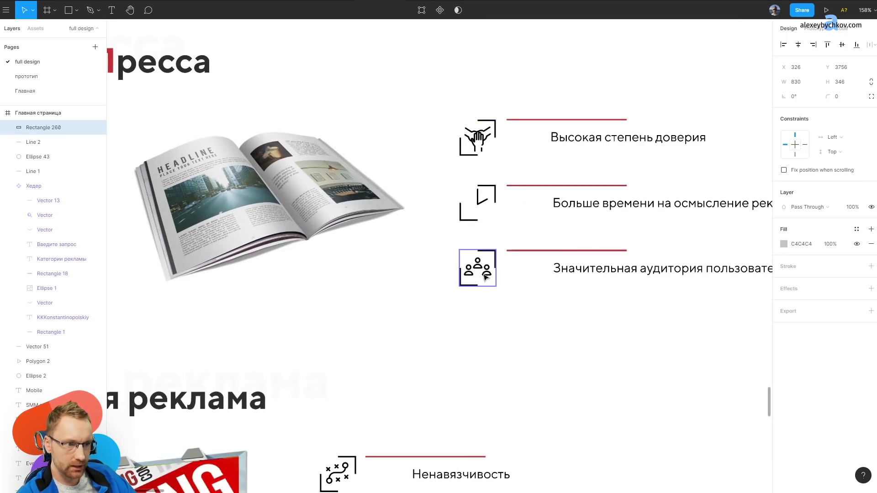
pyautogui.scroll(-5, 516, 227)
pyautogui.keyDown('ctrl'); pyautogui.scroll(-1, 346, 227); pyautogui.keyUp('ctrl')
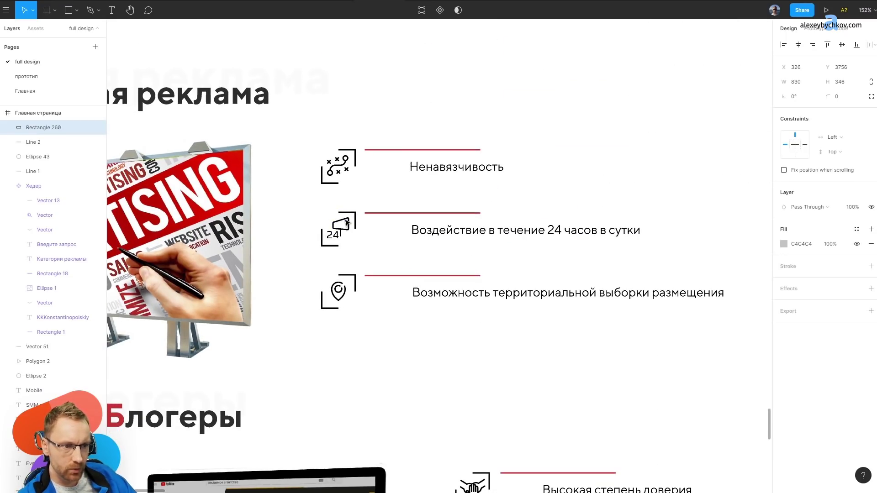
pyautogui.click(410, 169)
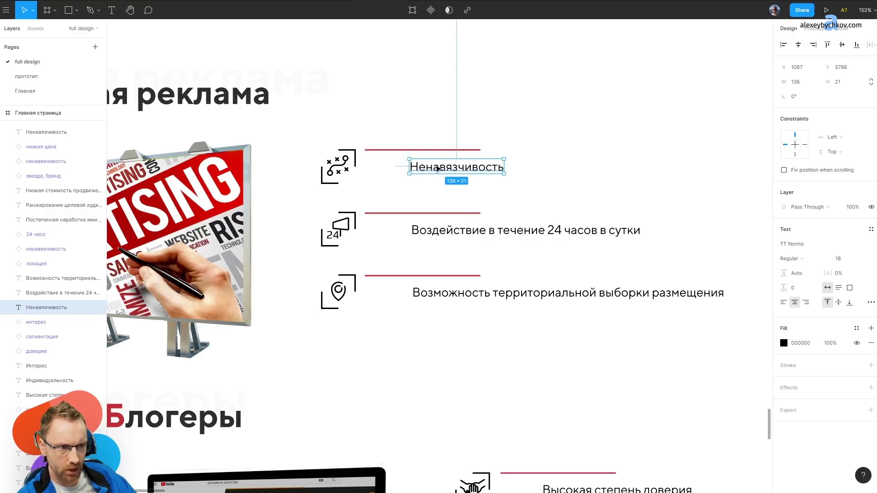
pyautogui.moveTo(438, 168); pyautogui.dragTo(401, 166)
pyautogui.keyDown('ctrl'); pyautogui.scroll(-5, 367, 226); pyautogui.keyUp('ctrl')
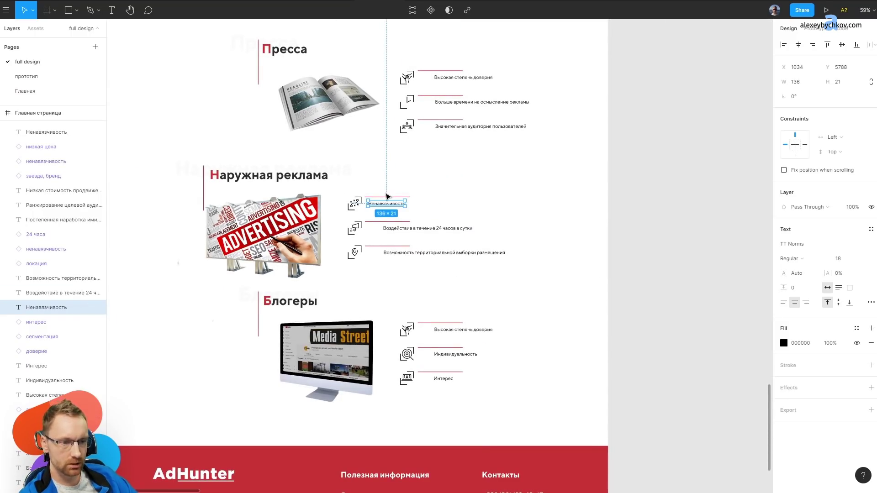
# Pan and zoom to the Добавить объявление form's Опубликовать and Отменить buttons.
pyautogui.keyDown('ctrl'); pyautogui.scroll(-5, 386, 196); pyautogui.keyUp('ctrl')
pyautogui.scroll(-5, 210, 332)
pyautogui.keyDown('ctrl'); pyautogui.scroll(5, 331, 231); pyautogui.keyUp('ctrl')
pyautogui.keyDown('ctrl'); pyautogui.scroll(5, 423, 308); pyautogui.keyUp('ctrl')
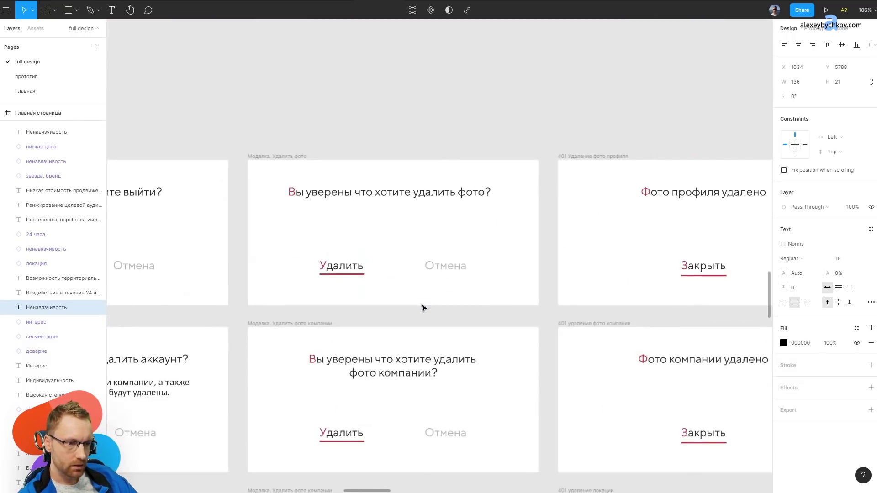
pyautogui.keyDown('ctrl'); pyautogui.scroll(-10, 423, 308); pyautogui.keyUp('ctrl')
pyautogui.hscroll(5, 442, 195)
pyautogui.hscroll(5, 442, 196)
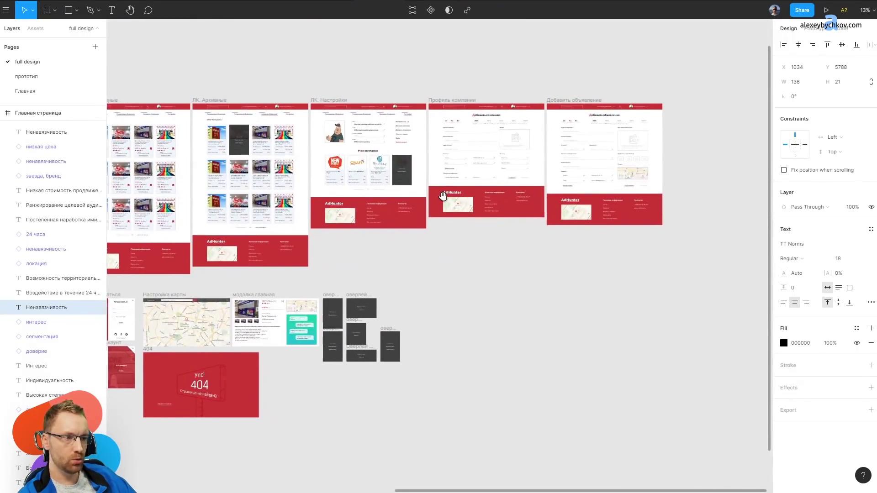
pyautogui.keyDown('ctrl'); pyautogui.scroll(5, 442, 196); pyautogui.keyUp('ctrl')
pyautogui.keyDown('ctrl'); pyautogui.scroll(3, 485, 206); pyautogui.keyUp('ctrl')
pyautogui.keyDown('ctrl'); pyautogui.scroll(-2, 454, 270); pyautogui.keyUp('ctrl')
pyautogui.hscroll(-2, 418, 240)
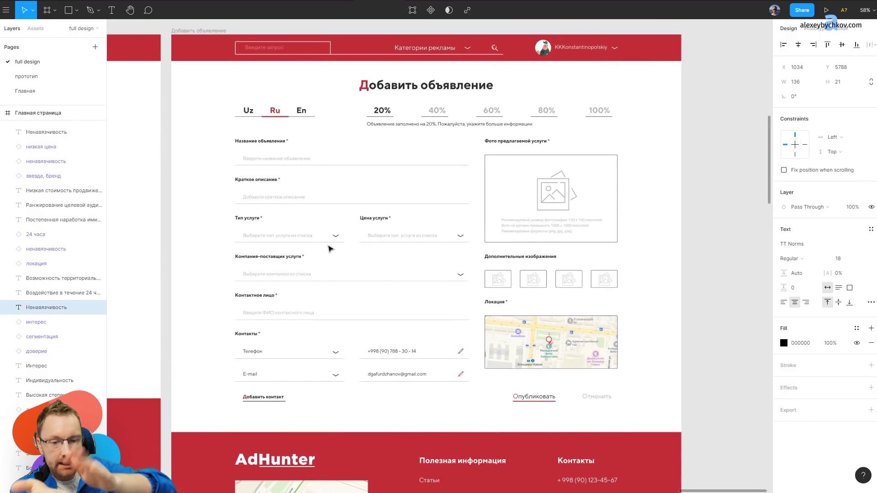
pyautogui.scroll(-3, 327, 245)
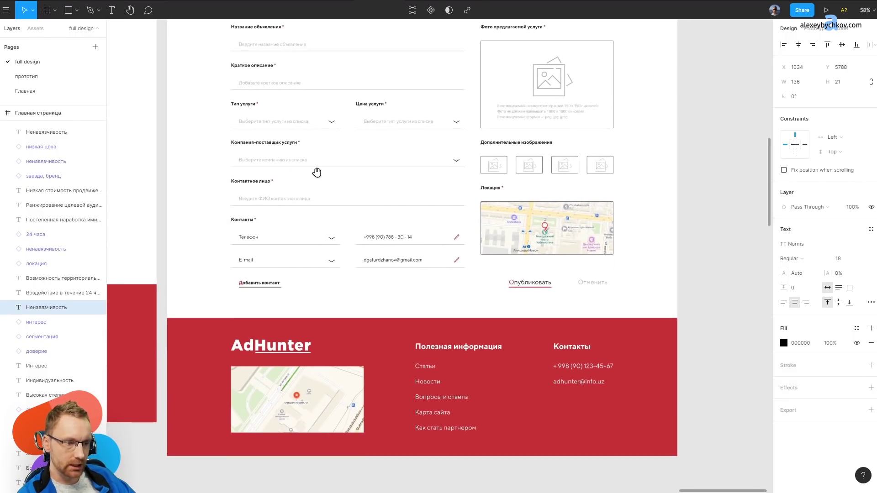
pyautogui.keyDown('ctrl'); pyautogui.scroll(5, 529, 337); pyautogui.keyUp('ctrl')
pyautogui.keyDown('ctrl'); pyautogui.scroll(-2, 558, 305); pyautogui.keyUp('ctrl')
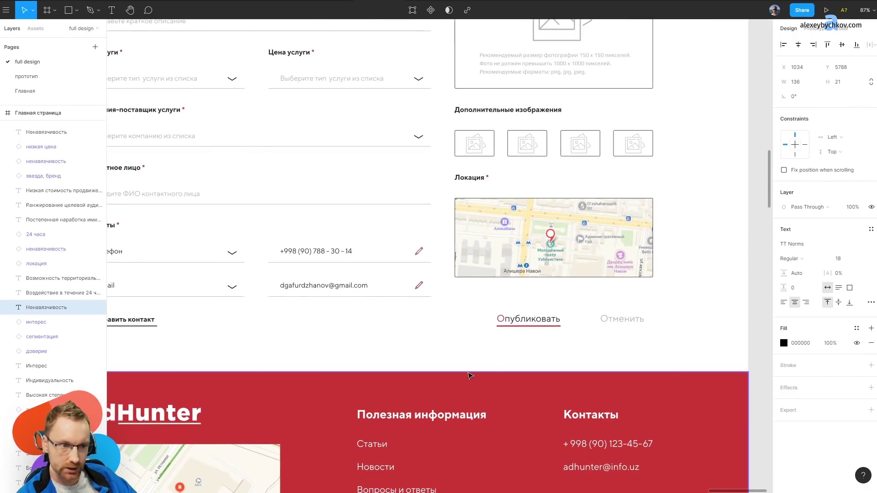
# Cover the Опубликовать button area with a rectangle filled with the footer's red.
pyautogui.moveTo(478, 303); pyautogui.dragTo(581, 343)
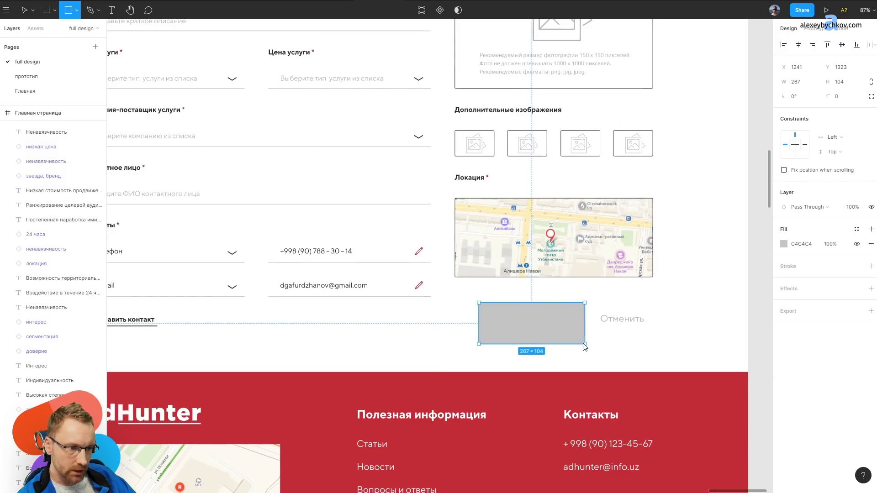
pyautogui.press('i')
pyautogui.click(695, 402)
# Apply the dark colour style to the footer.
pyautogui.click(721, 368)
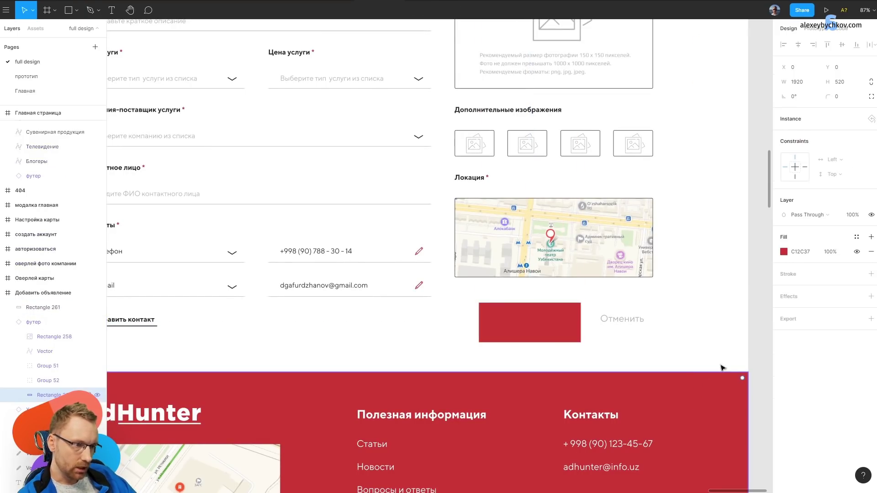
pyautogui.click(857, 237)
pyautogui.click(800, 269)
pyautogui.press('Escape')
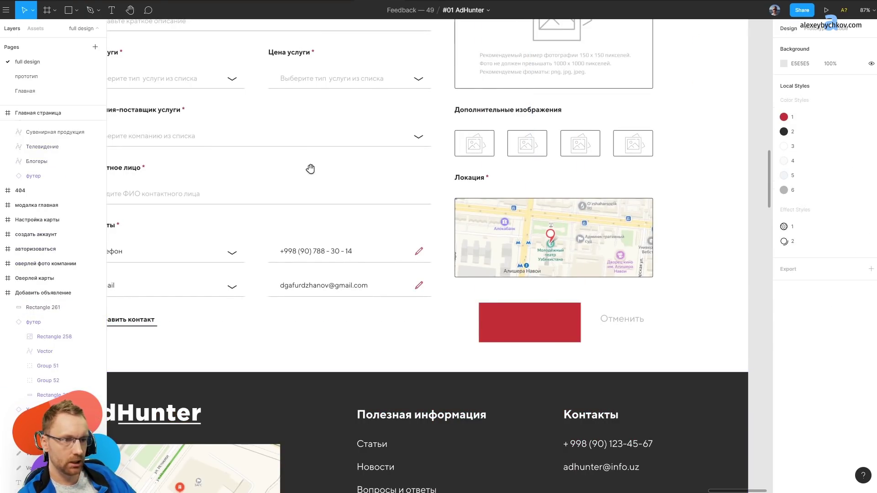
# Draw a 116-px line under Отменить.
pyautogui.moveTo(289, 153); pyautogui.dragTo(457, 230)
pyautogui.scroll(-2, 457, 229)
pyautogui.scroll(-2, 420, 197)
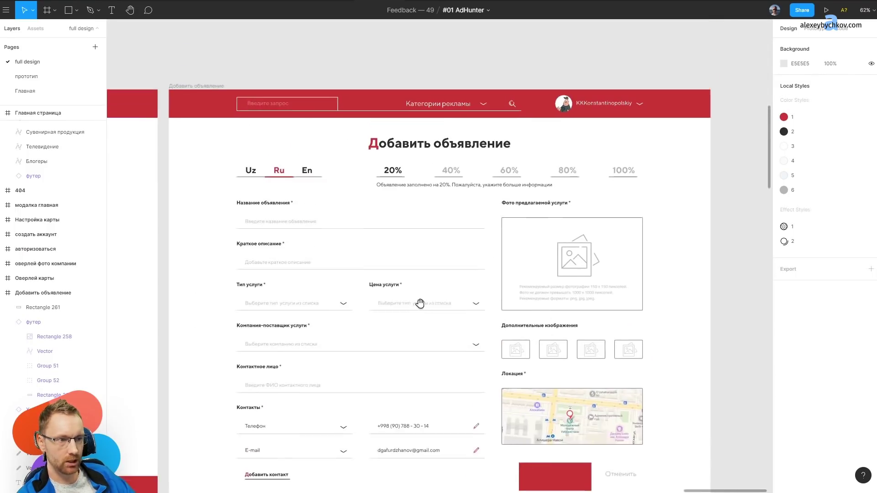
pyautogui.moveTo(421, 299); pyautogui.dragTo(398, 128)
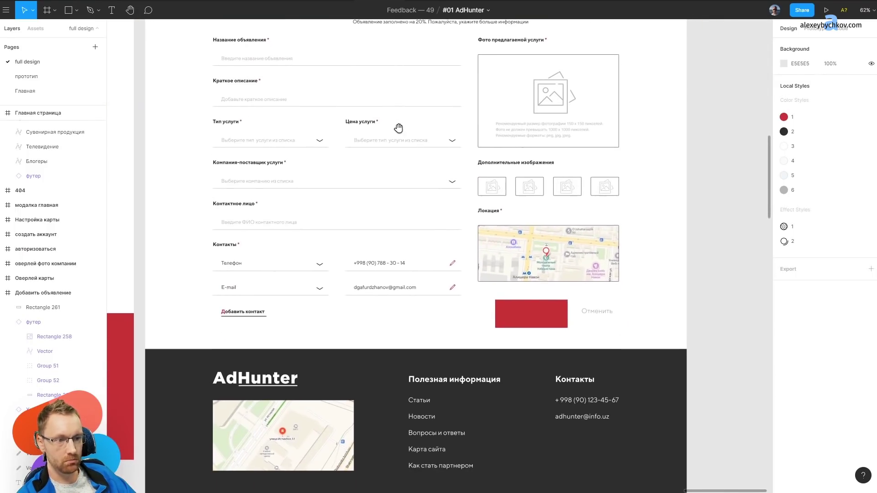
pyautogui.rightClick(549, 324)
pyautogui.click(665, 303)
pyautogui.scroll(5, 594, 308)
pyautogui.press('l')
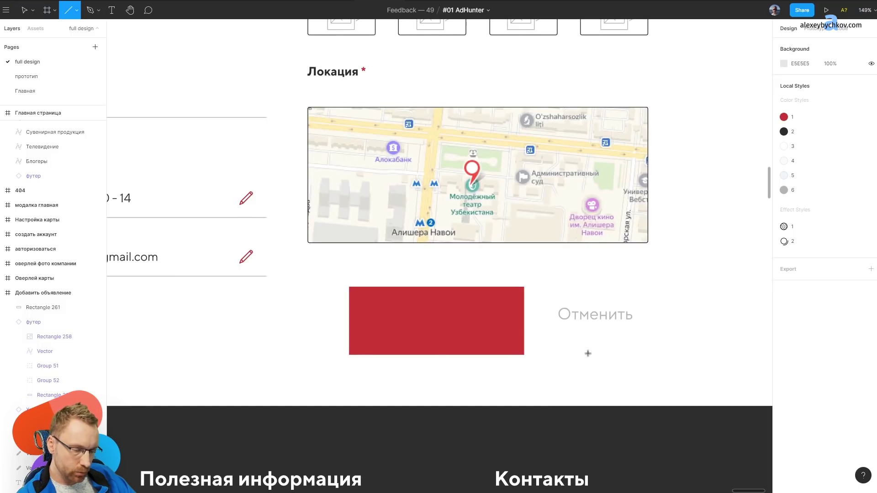
pyautogui.moveTo(560, 337)
pyautogui.mouseDown()
pyautogui.moveTo(639, 335)
pyautogui.moveTo(617, 331)
pyautogui.mouseUp()
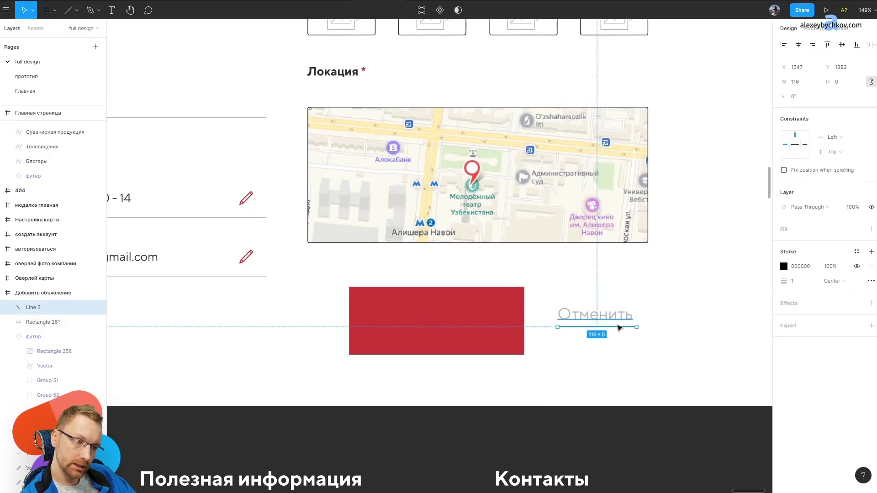
# Remove the red band above the footer and move the footer up under the form.
pyautogui.scroll(-5, 452, 316)
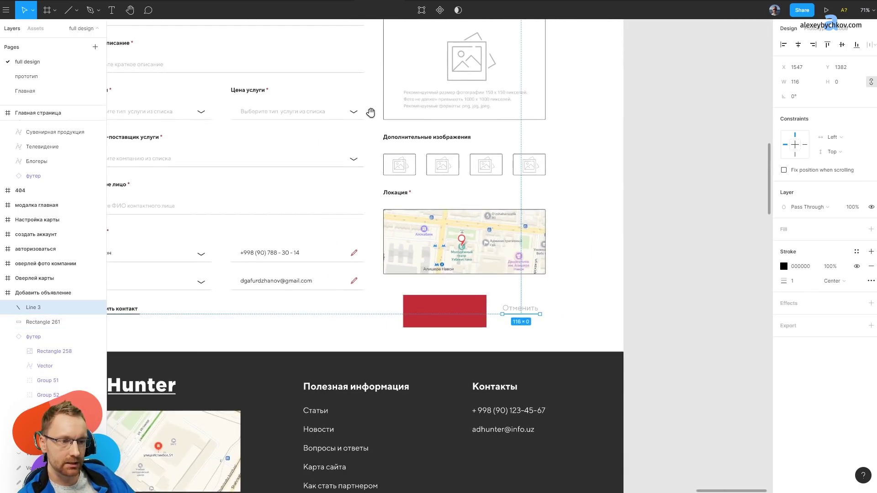
pyautogui.scroll(5, 515, 362)
pyautogui.scroll(-5, 478, 160)
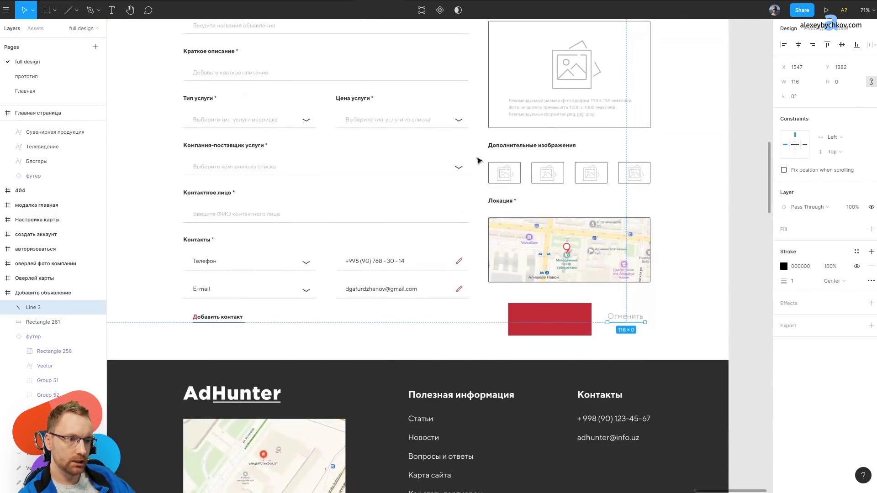
pyautogui.scroll(-3, 546, 354)
pyautogui.click(561, 394)
pyautogui.hotkey('ctrl', 'z')
pyautogui.hotkey('ctrl', 'z')
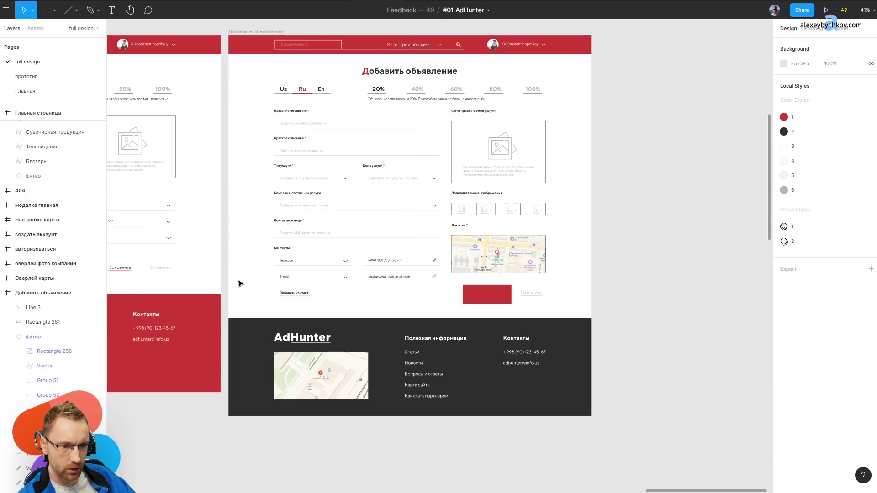
pyautogui.hotkey('ctrl', 'z')
pyautogui.hotkey('ctrl', 'z')
pyautogui.scroll(3, 366, 361)
# Draw a 1482×177 band above the footer with a light grey F0F0F0 fill.
pyautogui.press('r')
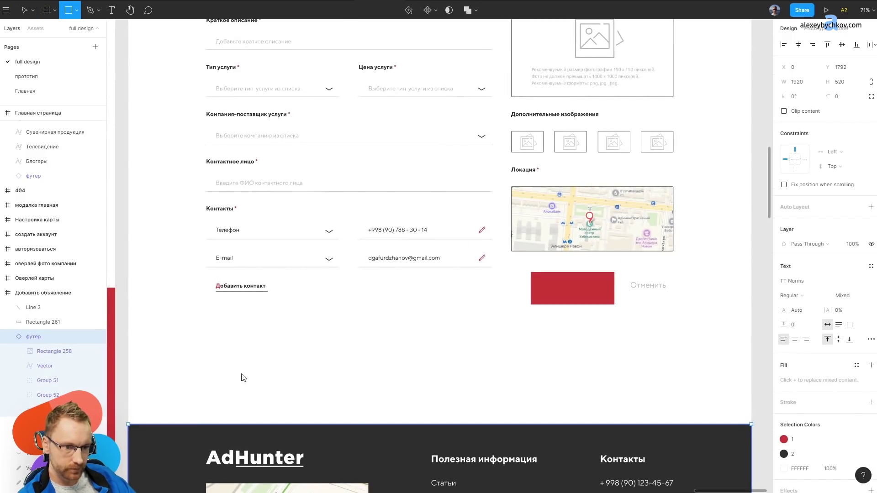
pyautogui.moveTo(203, 316); pyautogui.dragTo(685, 374)
pyautogui.click(784, 244)
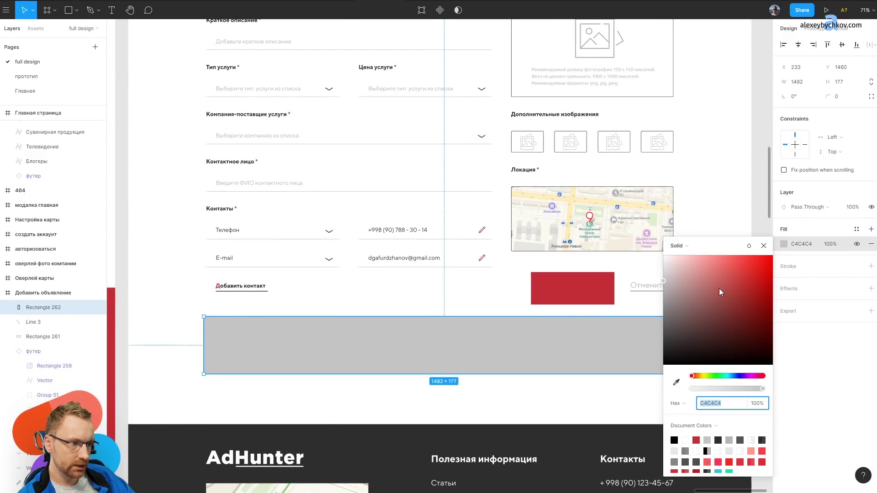
pyautogui.moveTo(719, 288); pyautogui.dragTo(614, 268)
pyautogui.click(460, 281)
# Move the red button and Отменить into the grey band, sending the red box behind the text.
pyautogui.moveTo(521, 270); pyautogui.dragTo(676, 310)
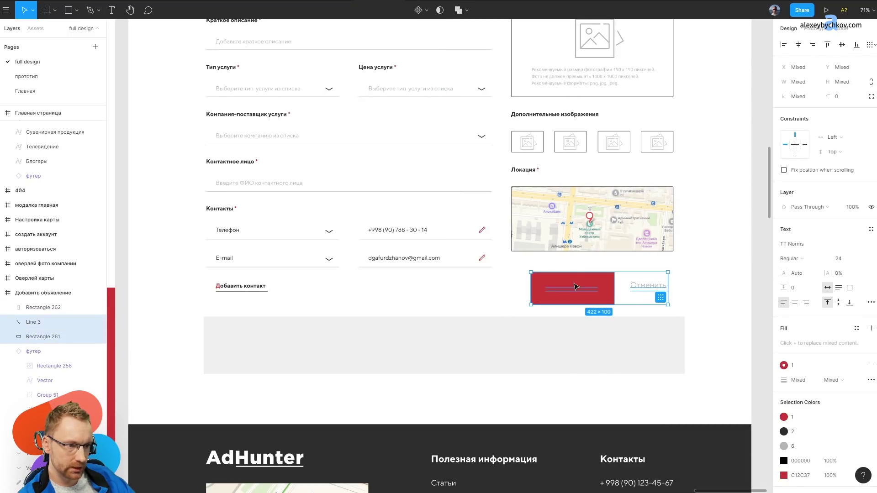
pyautogui.moveTo(573, 287); pyautogui.dragTo(262, 348)
pyautogui.click(386, 325)
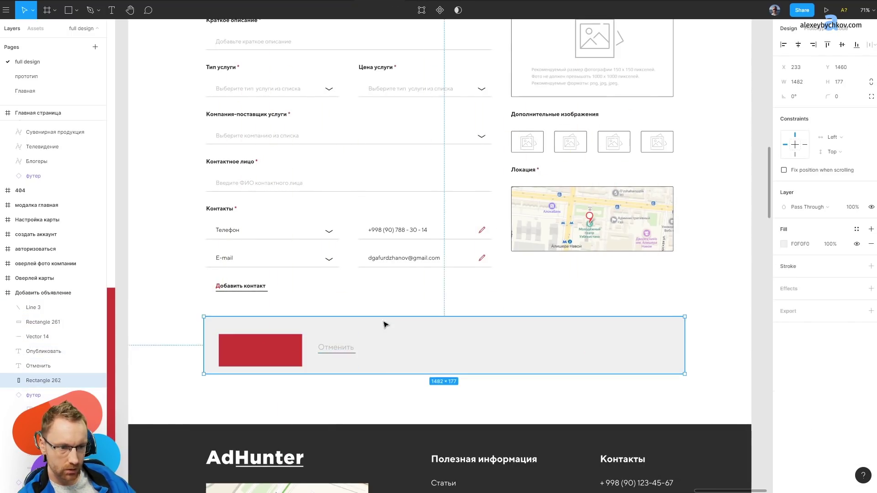
pyautogui.click(256, 351)
pyautogui.hotkey('ctrl', '[')
pyautogui.hotkey('ctrl', '[')
pyautogui.hotkey('ctrl', '[')
# Set the Опубликовать text to the white colour style.
pyautogui.click(263, 348)
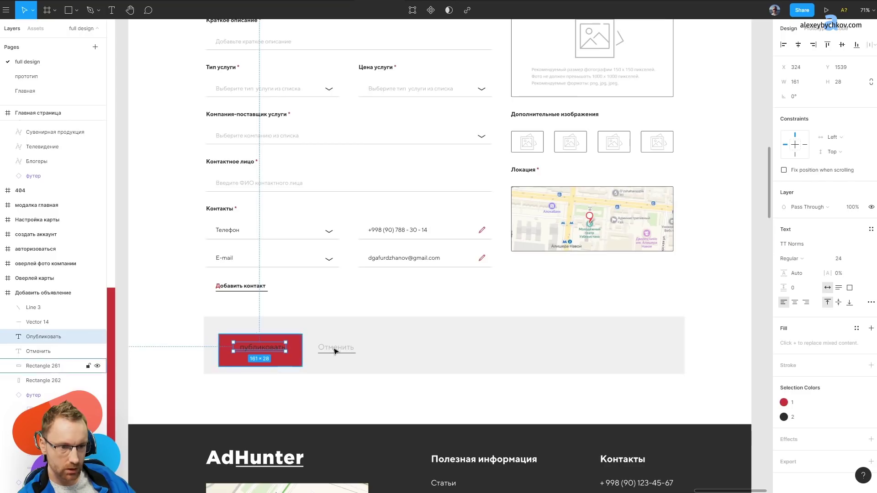
pyautogui.click(856, 329)
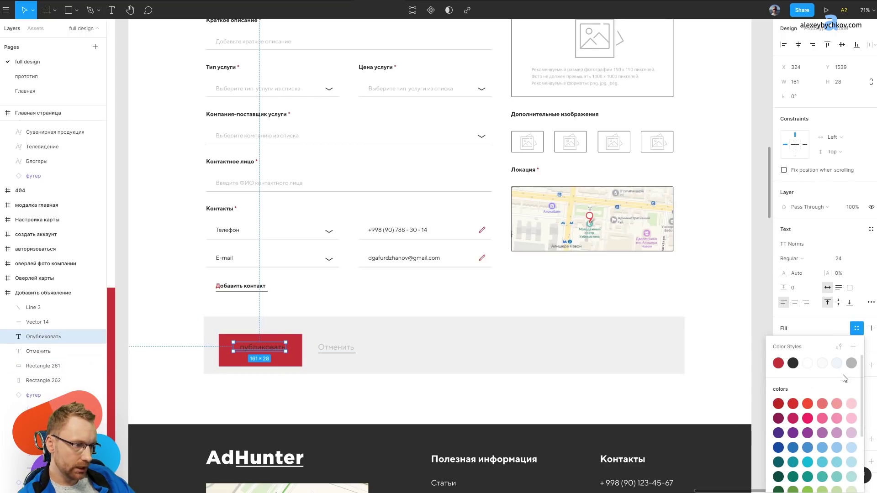
pyautogui.click(807, 366)
pyautogui.click(578, 310)
pyautogui.scroll(5, 290, 363)
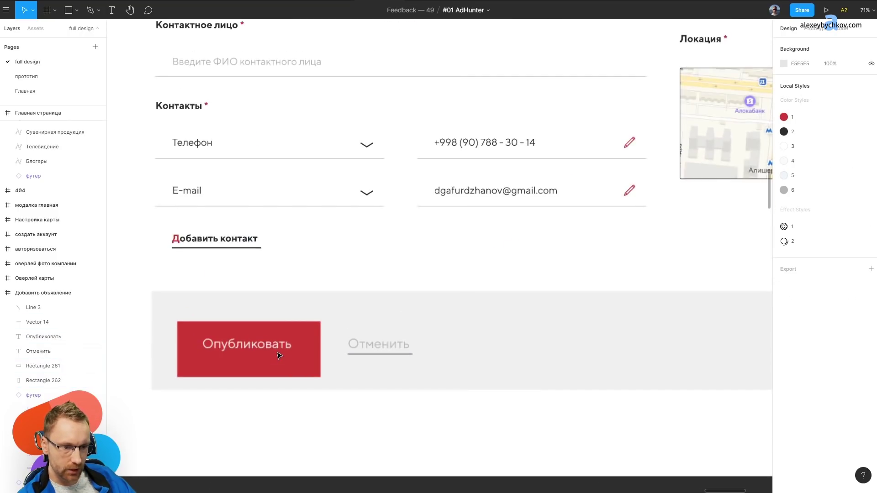
pyautogui.click(283, 354)
pyautogui.keyDown('shift'); pyautogui.click(315, 327); pyautogui.keyUp('shift')
pyautogui.click(320, 296)
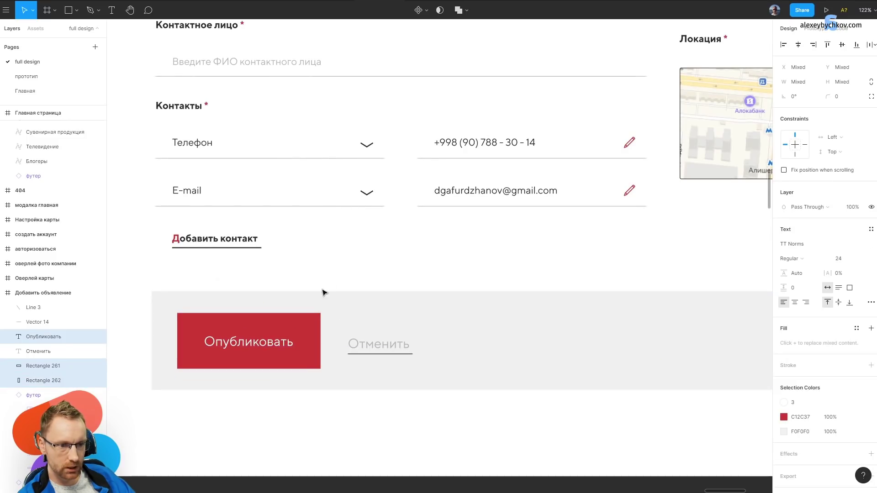
pyautogui.scroll(-5, 325, 302)
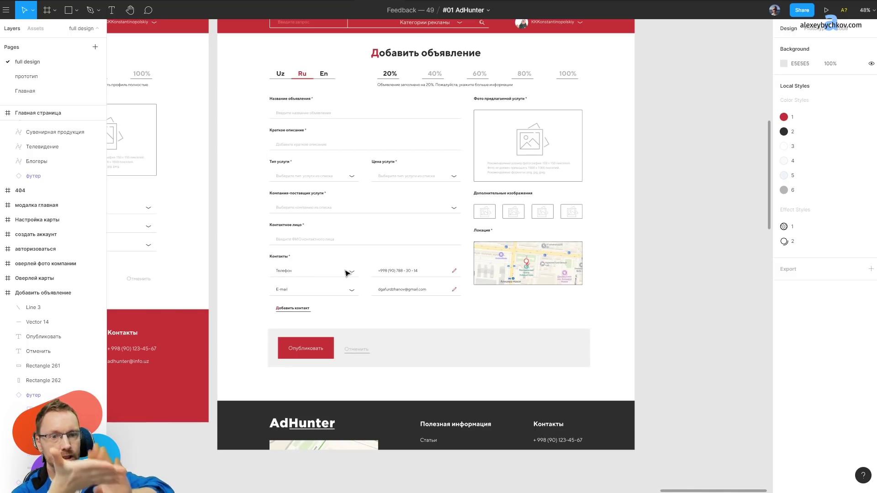
pyautogui.scroll(-5, 320, 251)
pyautogui.scroll(-3, 567, 204)
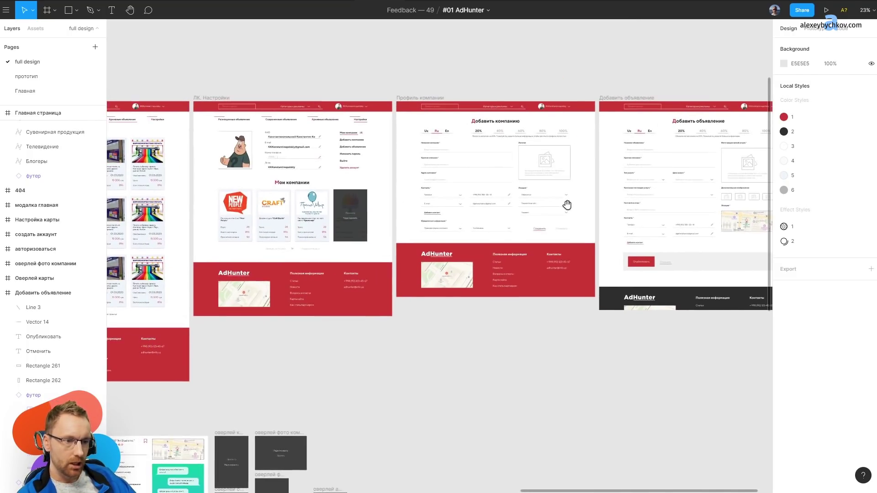
pyautogui.scroll(15, 412, 254)
pyautogui.scroll(-10, 412, 253)
pyautogui.scroll(3, 412, 253)
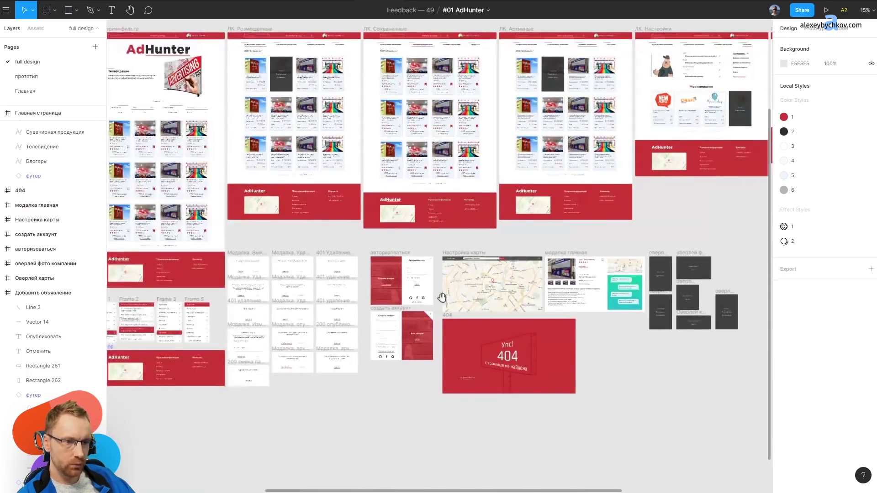
pyautogui.scroll(2, 434, 254)
pyautogui.hscroll(-5, 466, 254)
pyautogui.scroll(5, 465, 254)
pyautogui.doubleClick(415, 260)
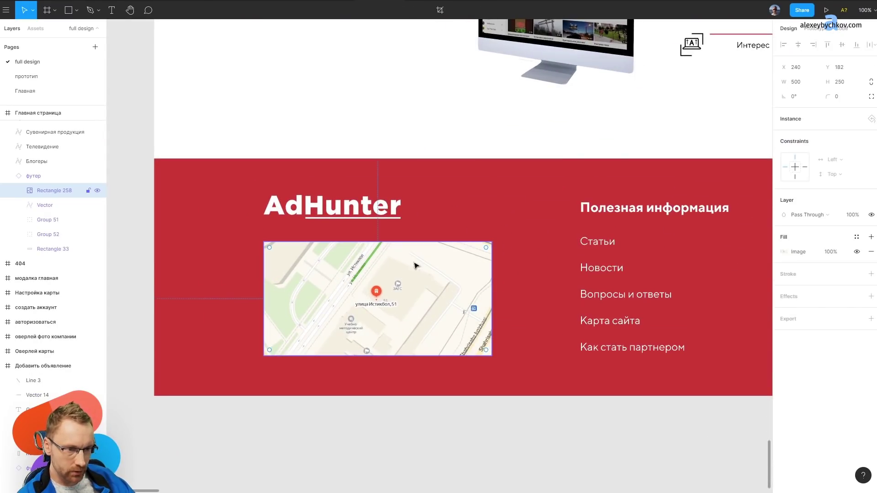
pyautogui.scroll(-1, 415, 260)
pyautogui.scroll(-3, 429, 247)
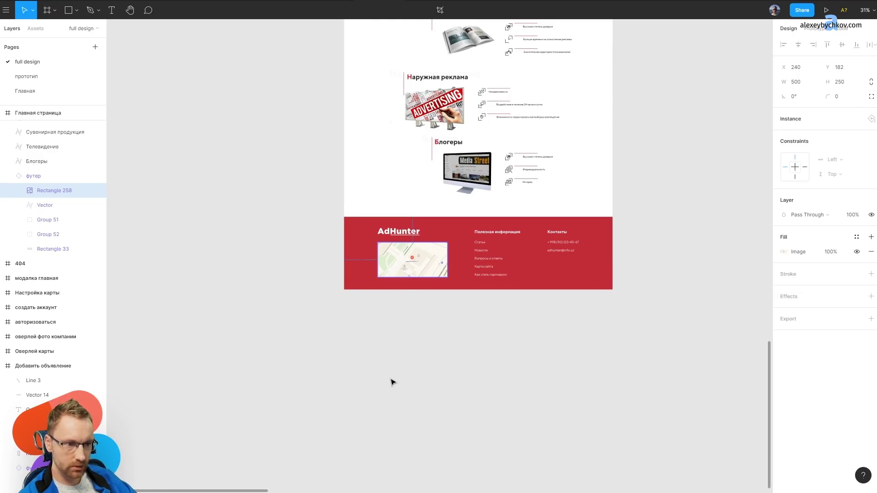
pyautogui.scroll(5, 377, 273)
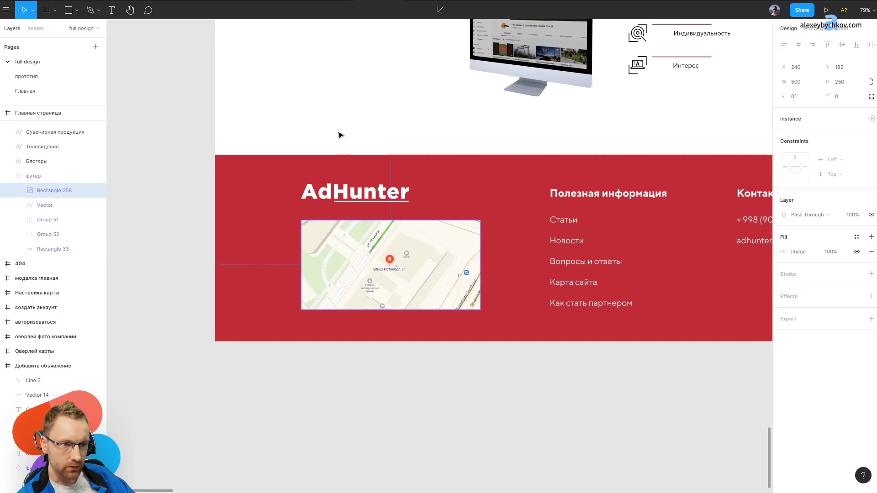
# In the футер main component, stretch the map into a wide strip rising above the footer.
pyautogui.click(462, 209)
pyautogui.click(822, 184)
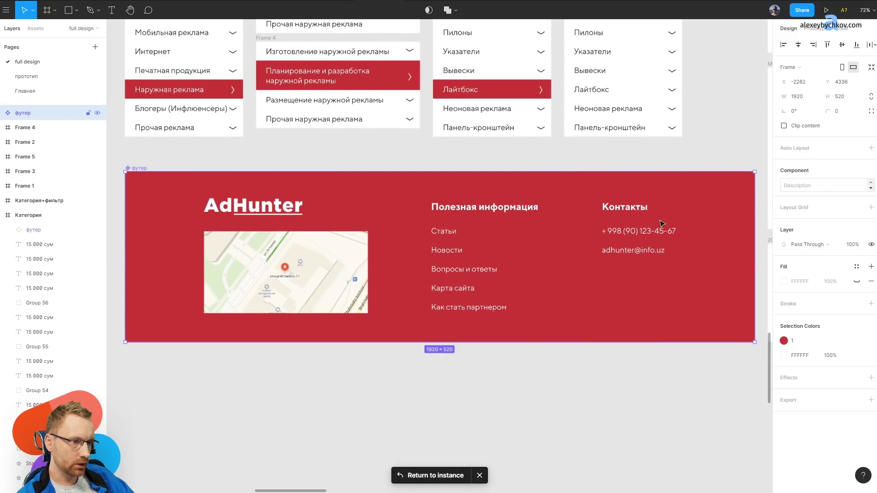
pyautogui.click(328, 246)
pyautogui.moveTo(329, 231); pyautogui.dragTo(329, 143)
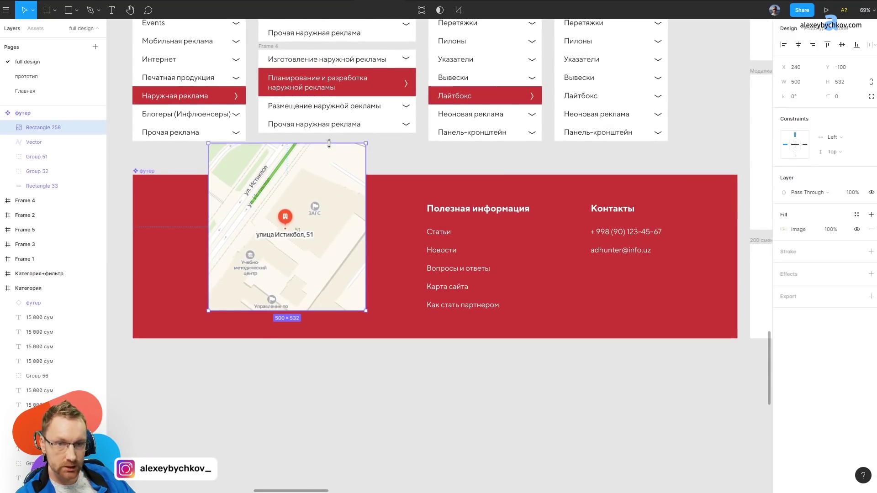
pyautogui.moveTo(206, 193); pyautogui.dragTo(128, 192)
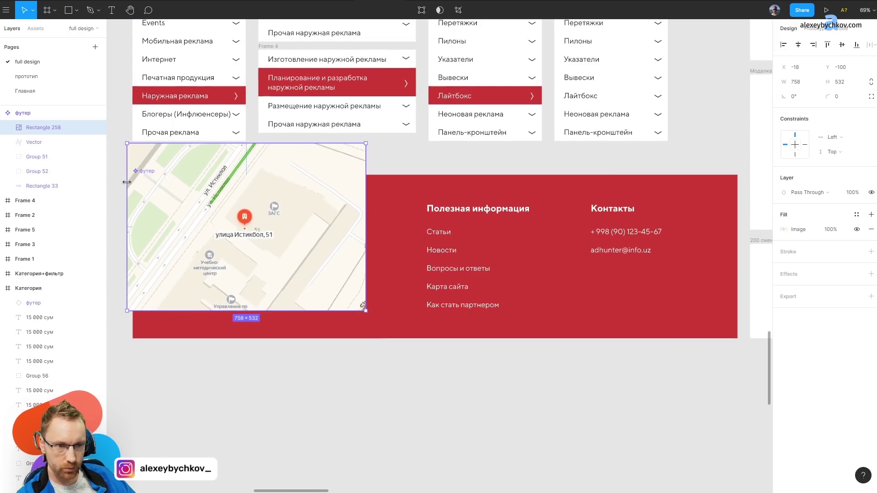
pyautogui.hotkey('ctrl', 'z')
pyautogui.moveTo(322, 267); pyautogui.dragTo(322, 241)
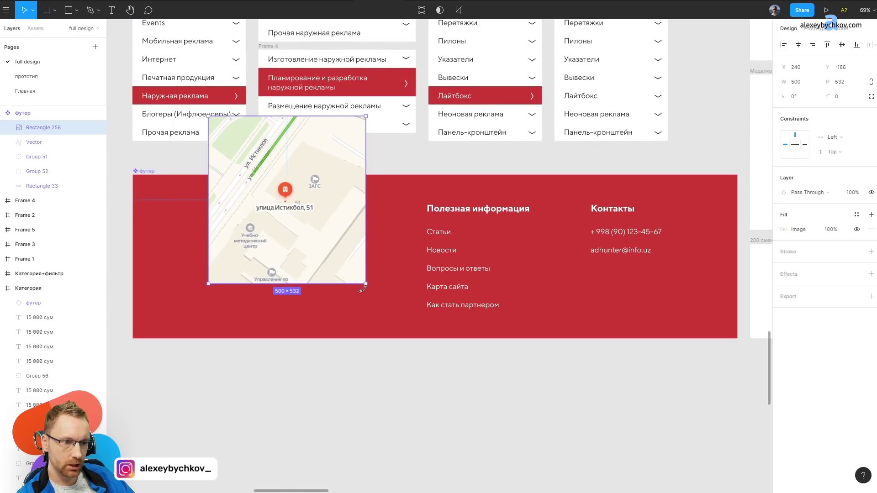
pyautogui.moveTo(417, 280); pyautogui.dragTo(695, 221)
# Change the footer background Rectangle 33 from red to dark colour style 2.
pyautogui.click(176, 216)
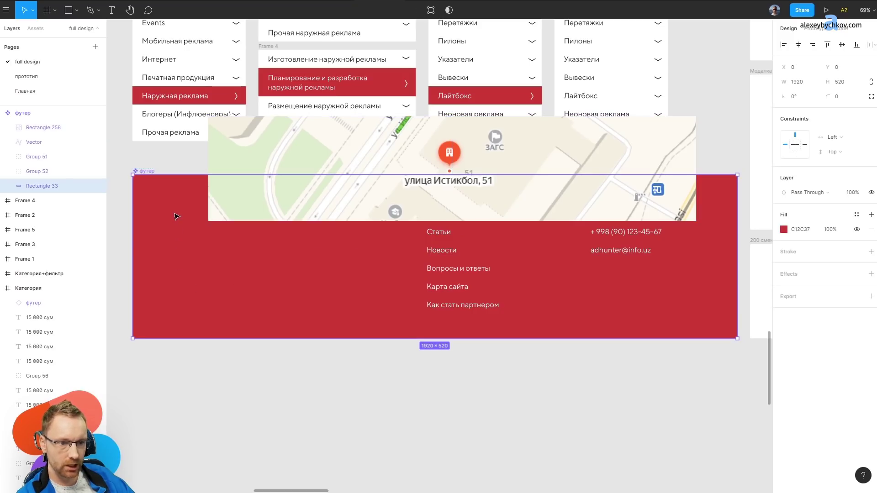
pyautogui.click(855, 215)
pyautogui.click(805, 249)
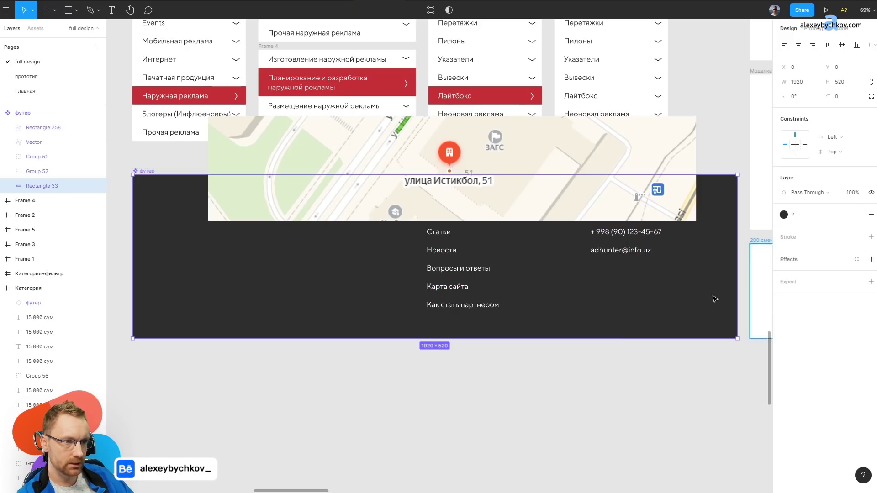
pyautogui.click(427, 391)
pyautogui.keyDown('ctrl'); pyautogui.scroll(-5, 353, 282); pyautogui.keyUp('ctrl')
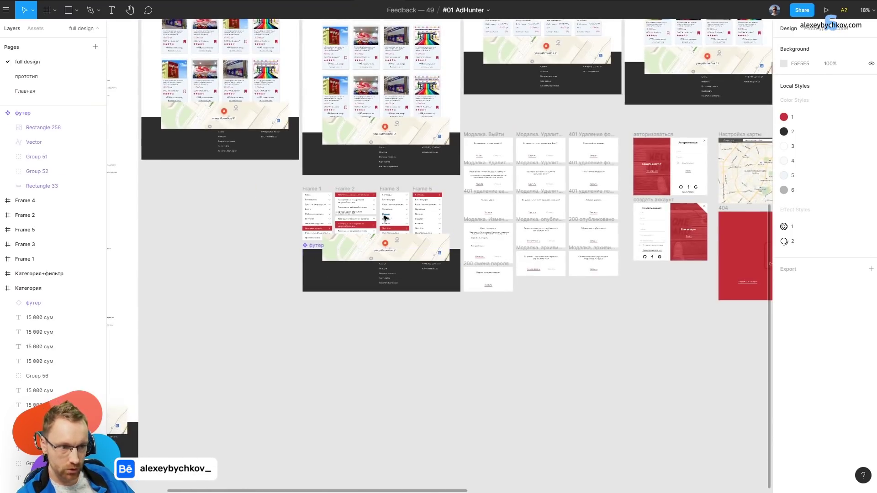
pyautogui.moveTo(397, 95); pyautogui.dragTo(395, 256)
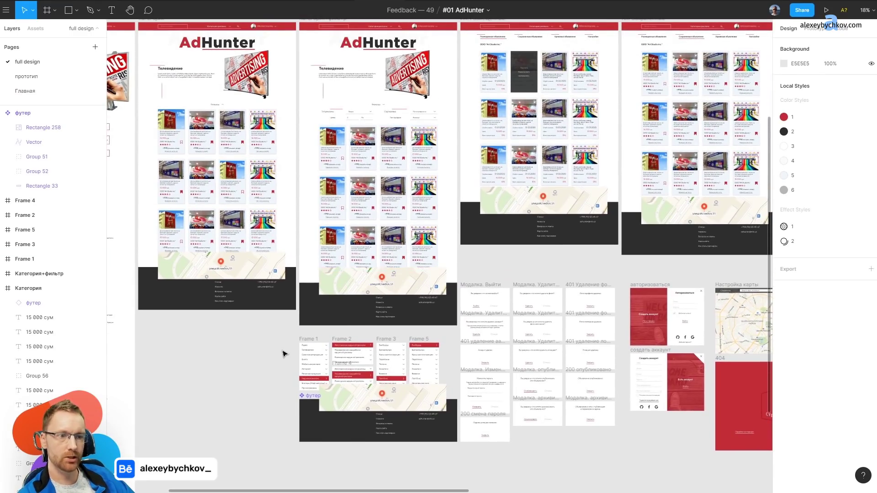
pyautogui.keyDown('ctrl'); pyautogui.scroll(3, 274, 362); pyautogui.keyUp('ctrl')
# Draw a grey rectangle over the Удалить link.
pyautogui.keyDown('ctrl'); pyautogui.scroll(3, 323, 190); pyautogui.keyUp('ctrl')
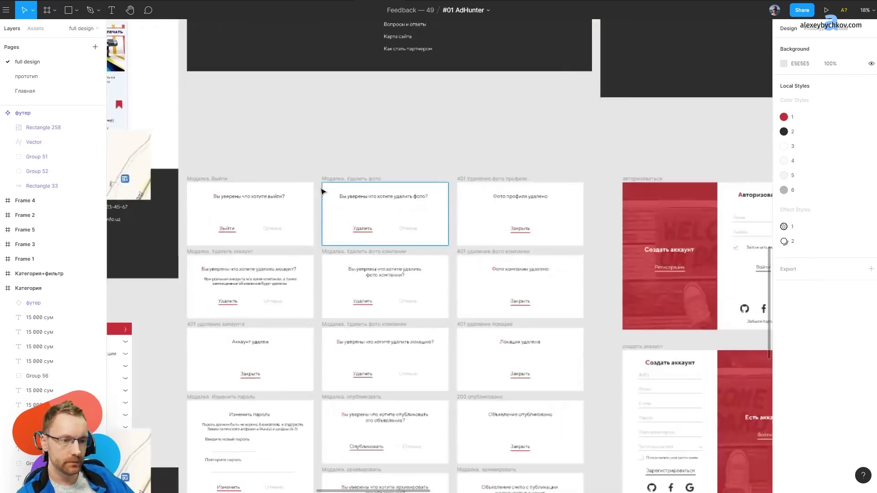
pyautogui.scroll(3, 433, 219)
pyautogui.keyDown('ctrl'); pyautogui.scroll(3, 405, 294); pyautogui.keyUp('ctrl')
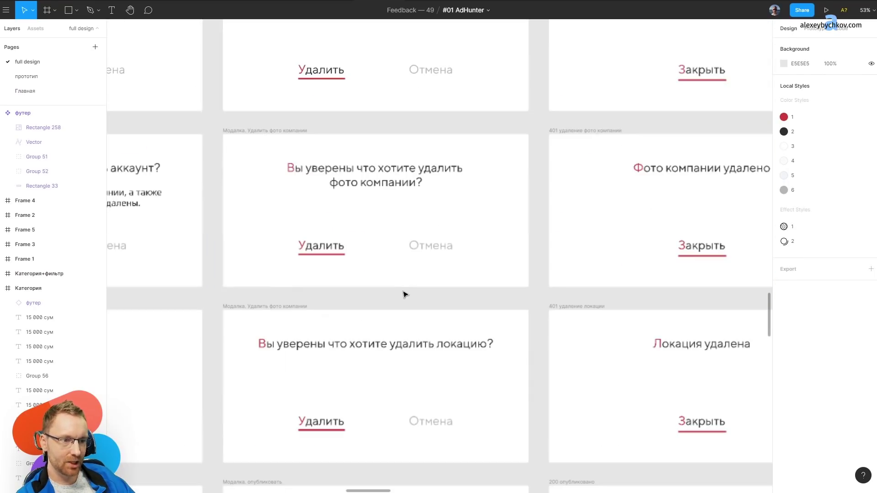
pyautogui.press('r')
pyautogui.moveTo(286, 231); pyautogui.dragTo(359, 264)
# Delete the logout, delete-photo and delete-account modals in the first two columns.
pyautogui.scroll(-5, 378, 198)
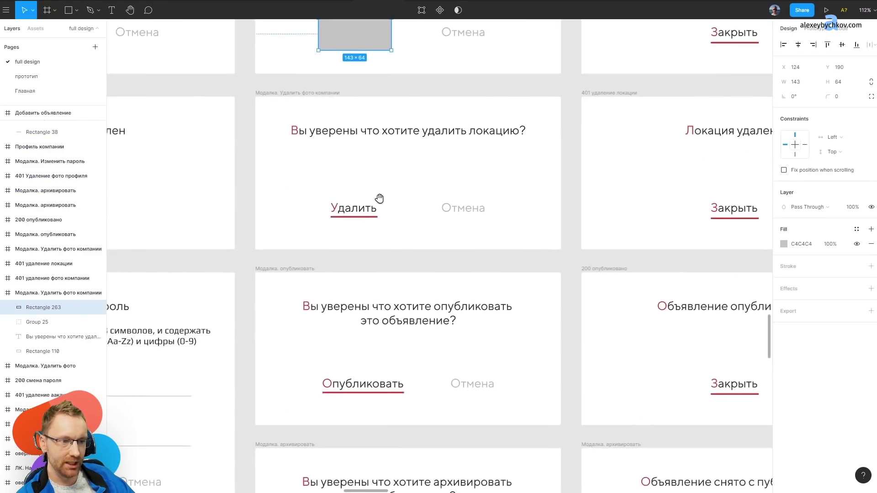
pyautogui.scroll(3, 386, 292)
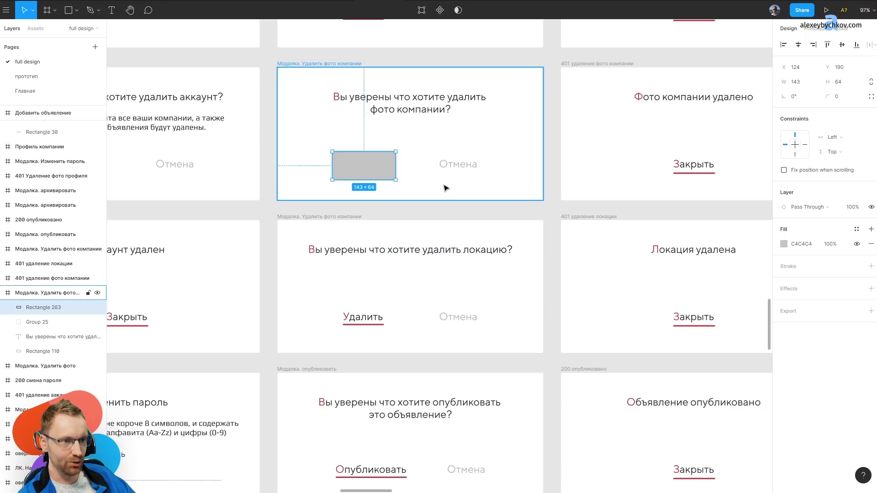
pyautogui.keyDown('ctrl'); pyautogui.scroll(-5, 446, 182); pyautogui.keyUp('ctrl')
pyautogui.keyDown('ctrl'); pyautogui.scroll(-3, 413, 229); pyautogui.keyUp('ctrl')
pyautogui.keyDown('ctrl'); pyautogui.scroll(8, 357, 277); pyautogui.keyUp('ctrl')
pyautogui.scroll(3, 356, 277)
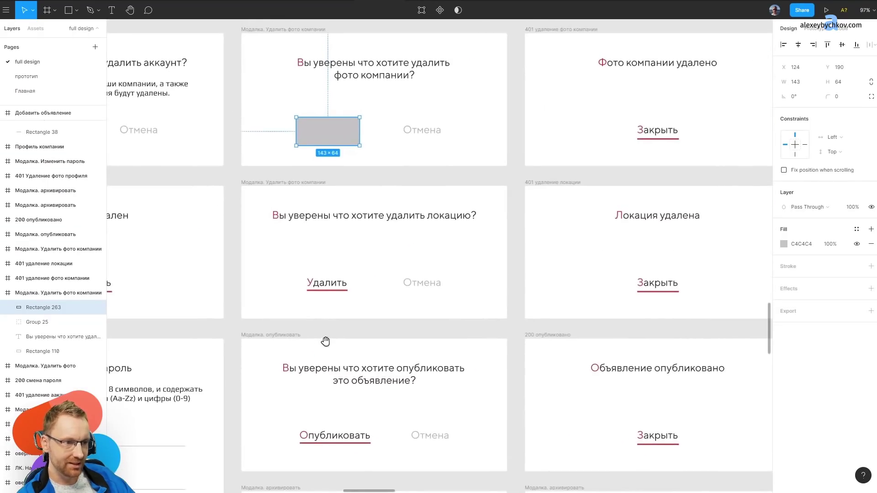
pyautogui.scroll(-3, 323, 337)
pyautogui.keyDown('ctrl'); pyautogui.scroll(-5, 558, 172); pyautogui.keyUp('ctrl')
pyautogui.keyDown('ctrl'); pyautogui.scroll(3, 499, 235); pyautogui.keyUp('ctrl')
pyautogui.keyDown('ctrl'); pyautogui.scroll(-3, 499, 235); pyautogui.keyUp('ctrl')
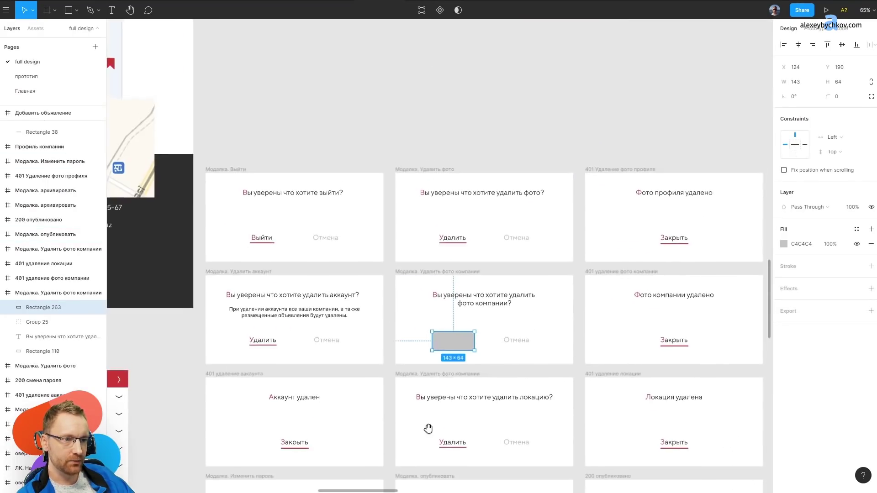
pyautogui.scroll(-3, 427, 402)
pyautogui.keyDown('ctrl'); pyautogui.scroll(-4, 344, 173); pyautogui.keyUp('ctrl')
pyautogui.click(263, 79)
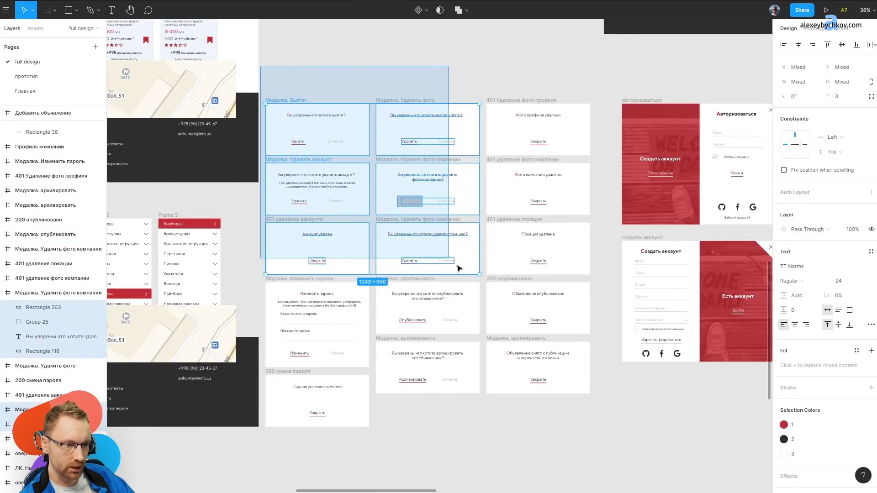
pyautogui.moveTo(264, 80); pyautogui.dragTo(484, 284)
pyautogui.press('Delete')
# Delete the Модалка. архивировать modal and the 200 смена пароля frame.
pyautogui.moveTo(292, 264); pyautogui.dragTo(455, 352)
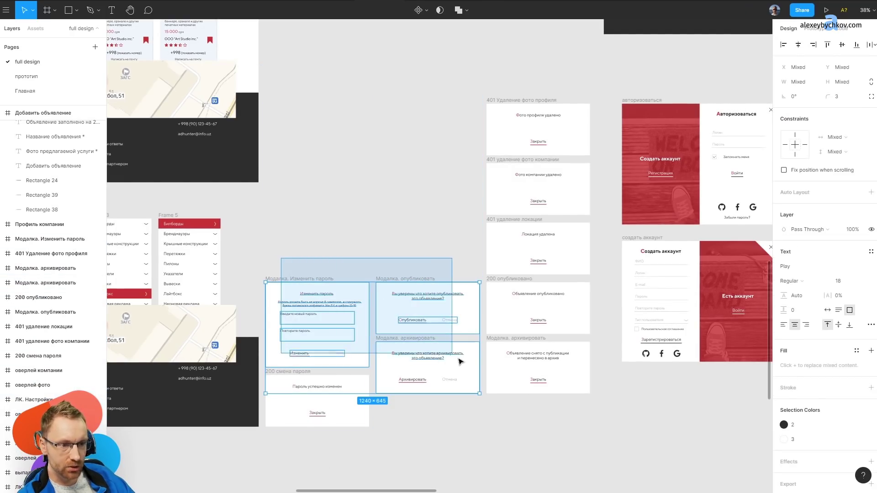
pyautogui.click(426, 365)
pyautogui.press('Delete')
pyautogui.click(320, 398)
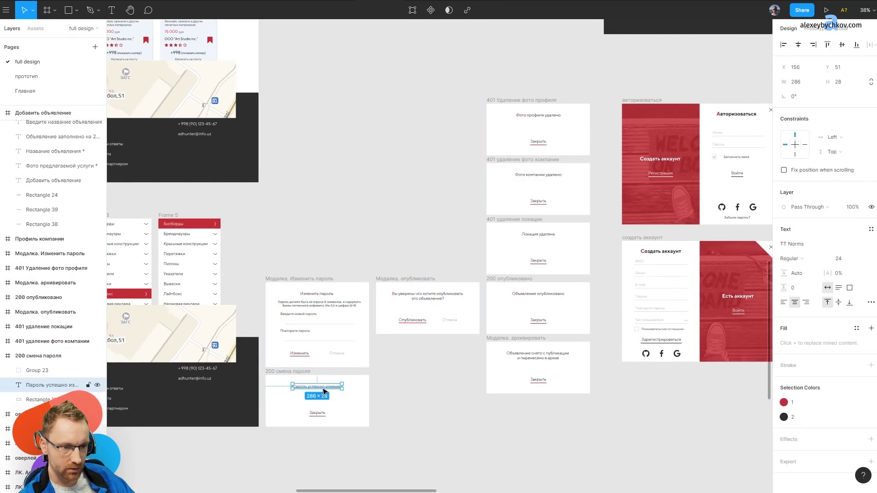
pyautogui.press('Delete')
pyautogui.click(319, 405)
pyautogui.press('Delete')
pyautogui.click(345, 422)
pyautogui.press('Delete')
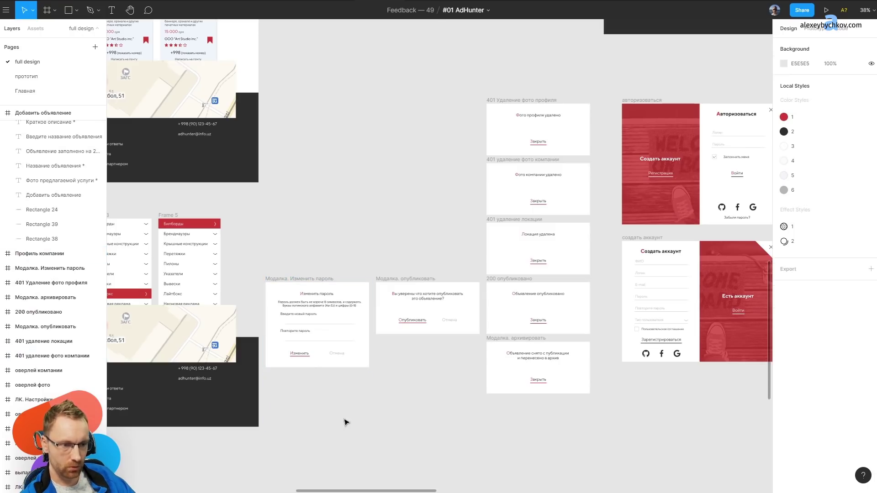
pyautogui.scroll(5, 369, 243)
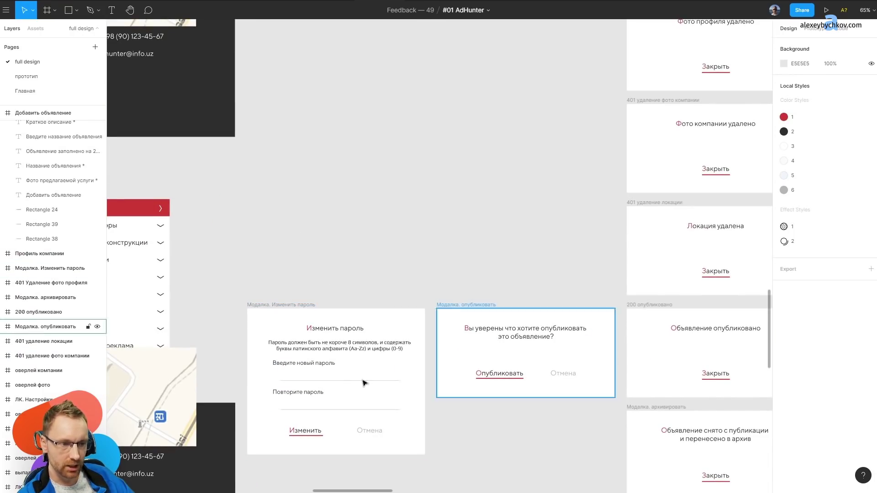
pyautogui.hscroll(5, 365, 333)
pyautogui.hscroll(2, 402, 242)
pyautogui.hscroll(-3, 440, 202)
pyautogui.scroll(-2, 440, 203)
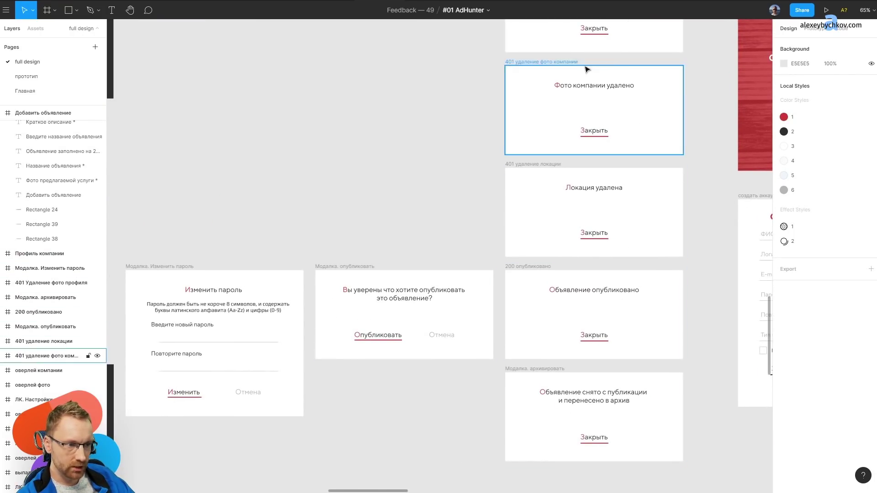
pyautogui.hscroll(-1, 425, 177)
pyautogui.scroll(4, 246, 320)
# Move both password field labels right and down and colour them grey.
pyautogui.doubleClick(319, 225)
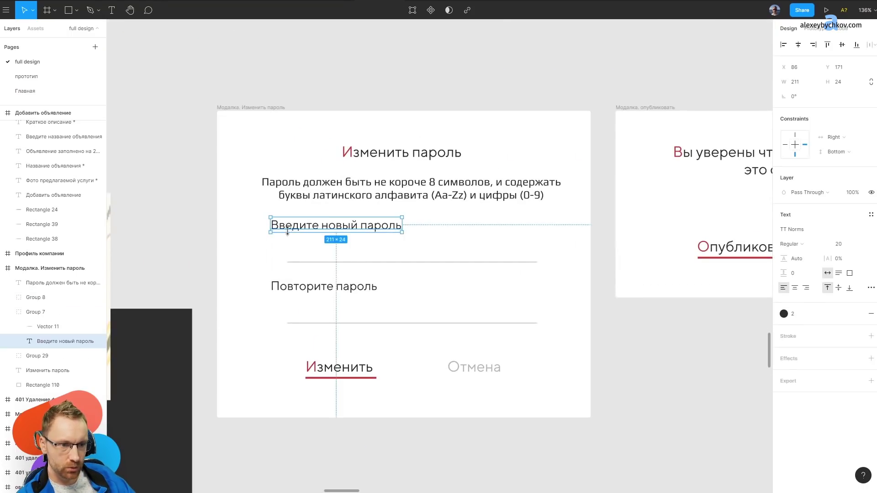
pyautogui.scroll(4, 309, 263)
pyautogui.keyDown('shift'); pyautogui.click(283, 316); pyautogui.keyUp('shift')
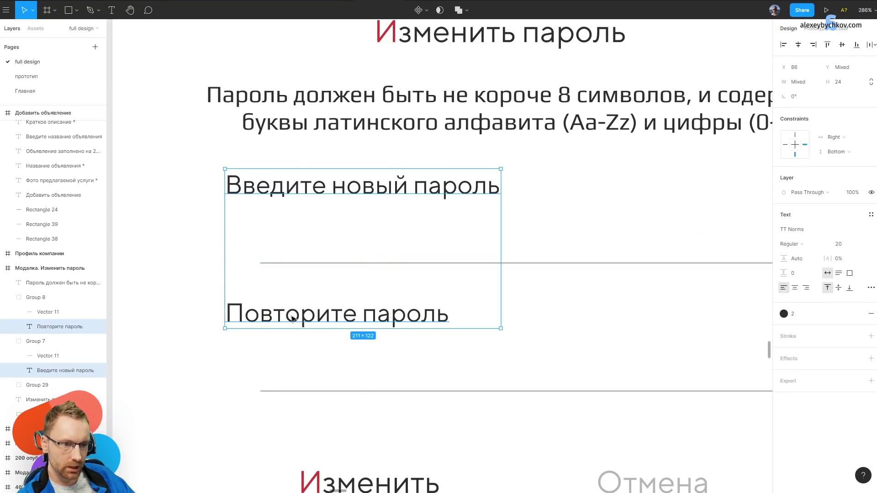
pyautogui.moveTo(283, 316)
pyautogui.mouseDown()
pyautogui.moveTo(315, 358)
pyautogui.moveTo(319, 347)
pyautogui.mouseUp()
pyautogui.click(814, 316)
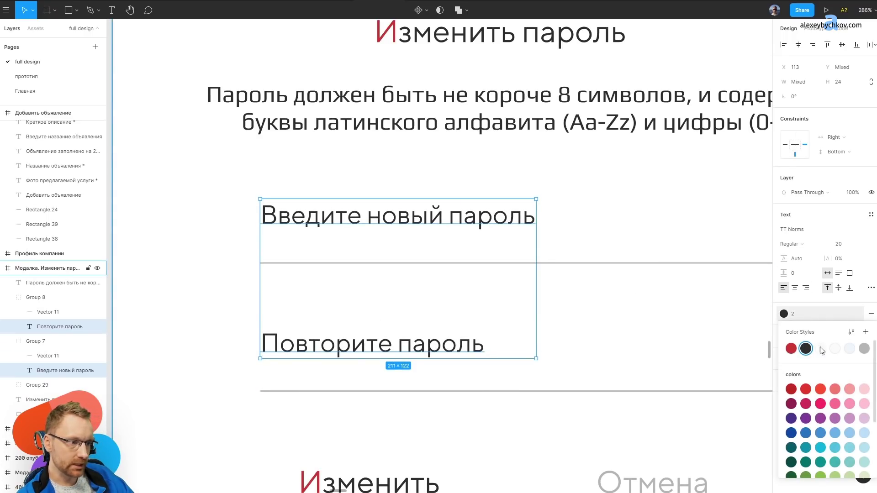
pyautogui.click(864, 349)
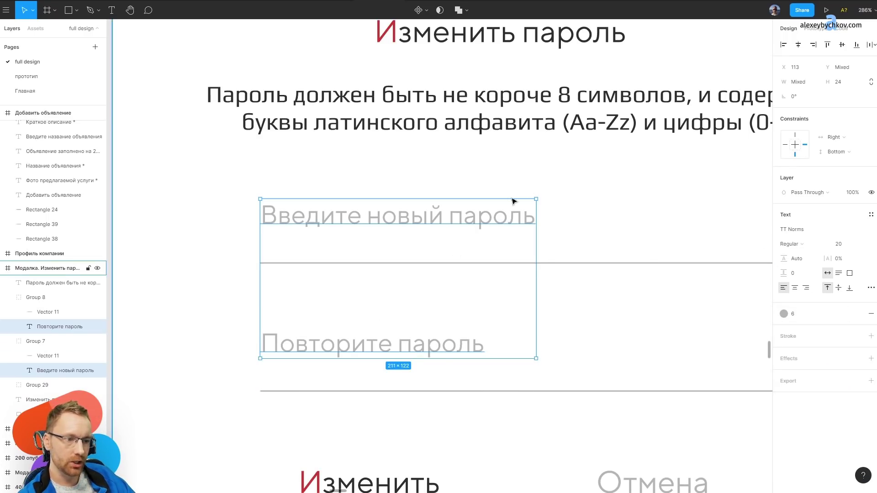
# Place a dark copy of the Введите новый пароль label inside the input field.
pyautogui.click(480, 219)
pyautogui.moveTo(480, 219); pyautogui.dragTo(480, 249)
pyautogui.keyDown('shift'); pyautogui.click(459, 330); pyautogui.keyUp('shift')
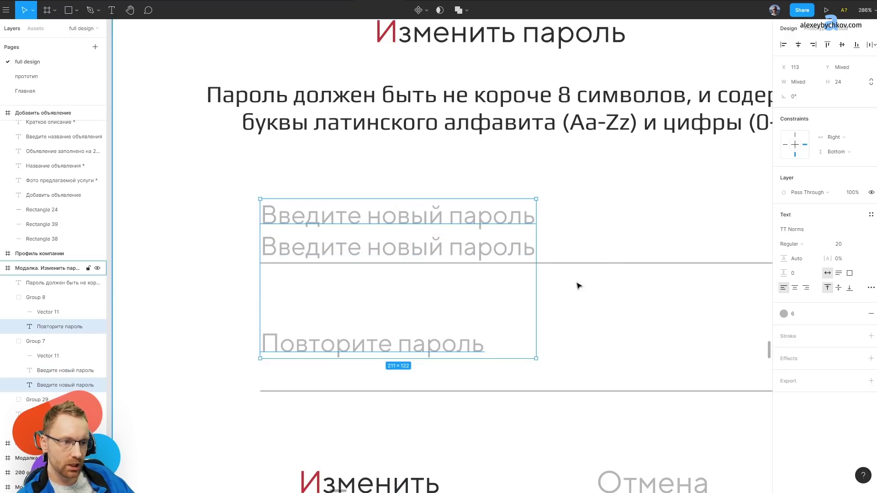
pyautogui.hotkey('shift', 'Up')
pyautogui.click(502, 250)
pyautogui.doubleClick(500, 249)
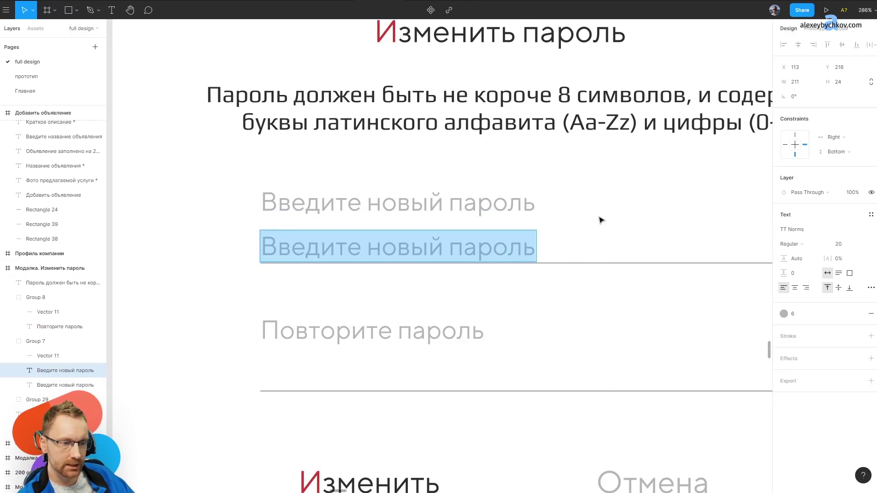
pyautogui.press('BackSpace')
pyautogui.hotkey('ctrl', 'z')
pyautogui.moveTo(516, 241); pyautogui.dragTo(518, 230)
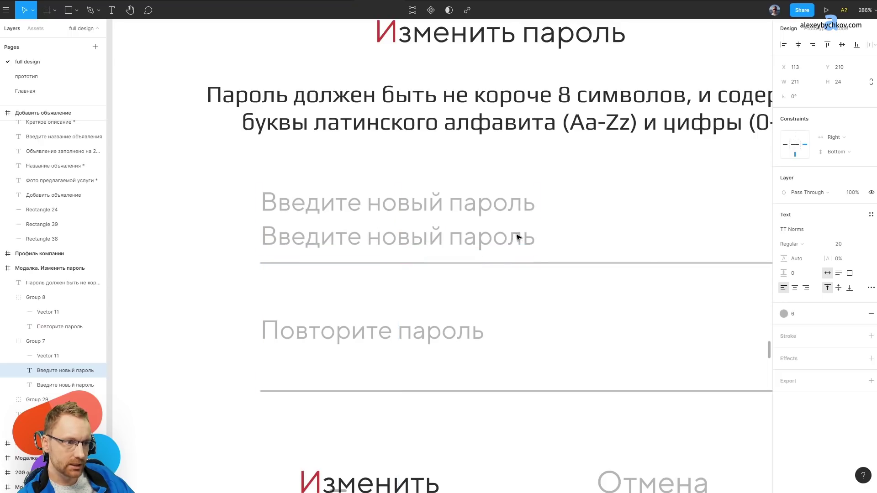
pyautogui.click(783, 314)
pyautogui.click(798, 347)
# Set both field labels to font size 15.
pyautogui.click(438, 210)
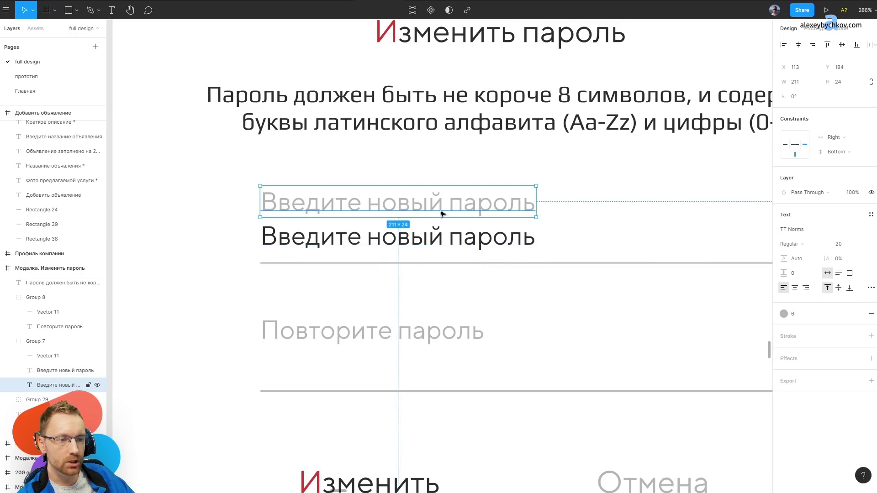
pyautogui.keyDown('shift'); pyautogui.click(456, 331); pyautogui.keyUp('shift')
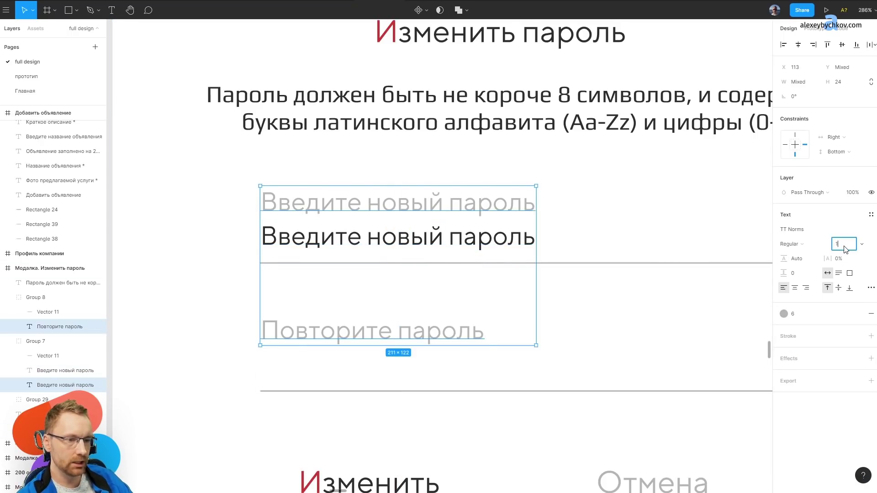
pyautogui.write('5')
pyautogui.press('Return')
# Replace the dark copy's text with **** asterisks.
pyautogui.click(477, 238)
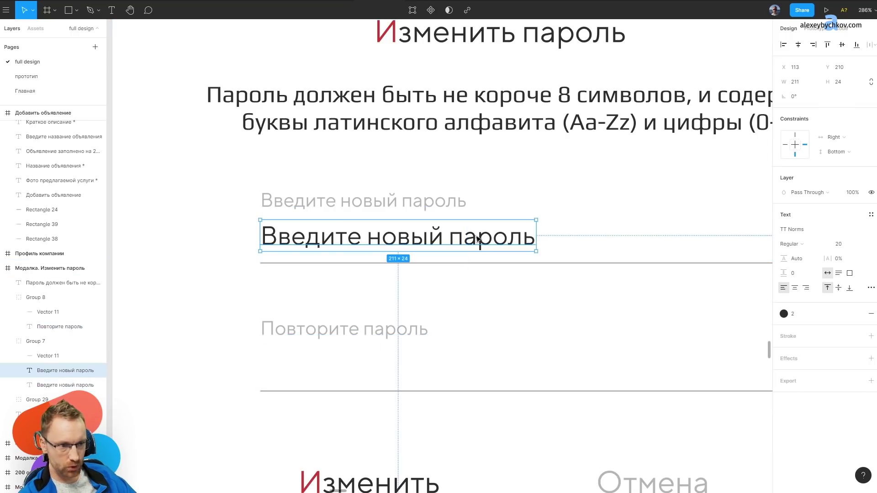
pyautogui.press('Escape')
pyautogui.moveTo(640, 221)
pyautogui.mouseDown()
pyautogui.moveTo(555, 229)
pyautogui.moveTo(581, 231)
pyautogui.mouseUp()
pyautogui.doubleClick(439, 240)
pyautogui.write('фв')
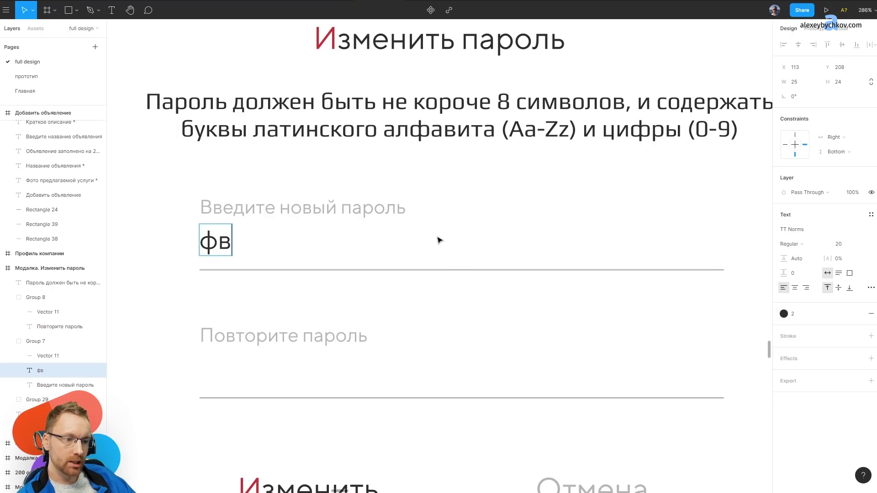
pyautogui.write('фцв')
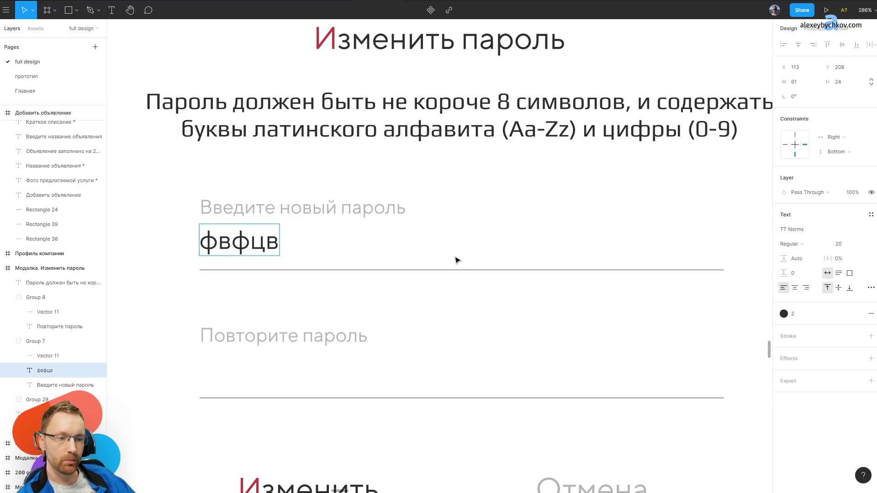
pyautogui.hotkey('ctrl', 'a')
pyautogui.write('*')
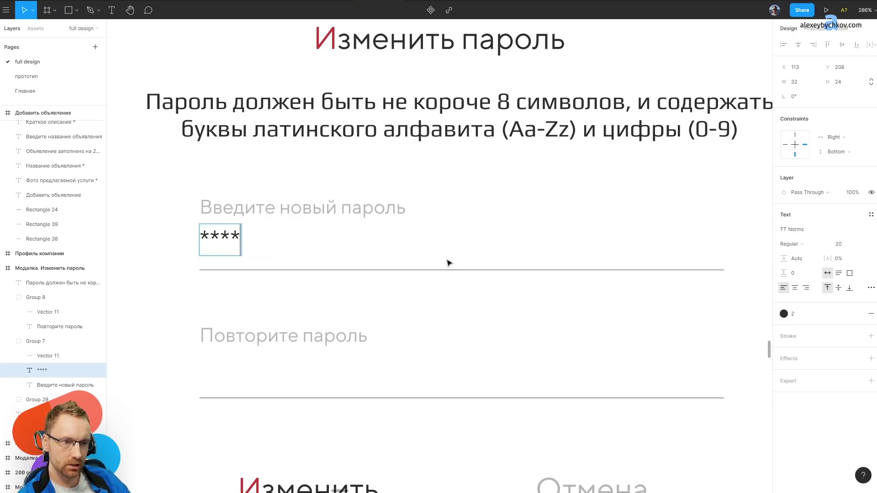
pyautogui.press('Escape')
# Draw a small grey circle at the new-password field's right end.
pyautogui.press('i')
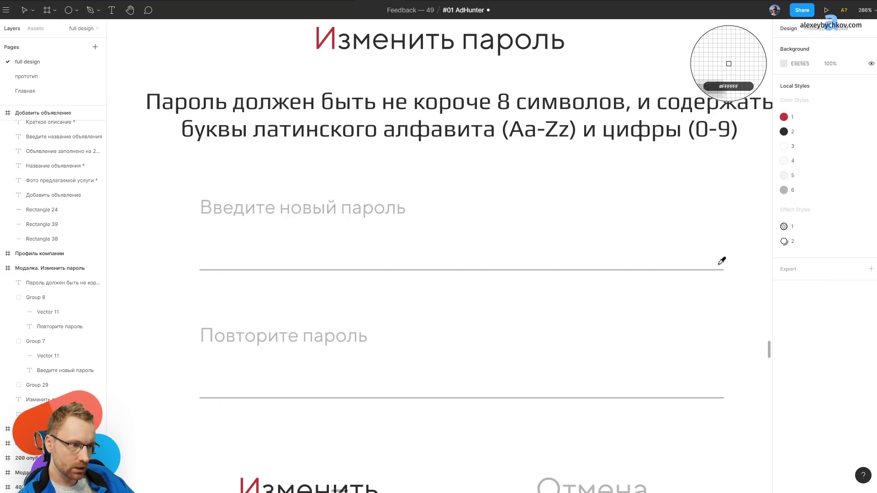
pyautogui.press('Escape')
pyautogui.press('o')
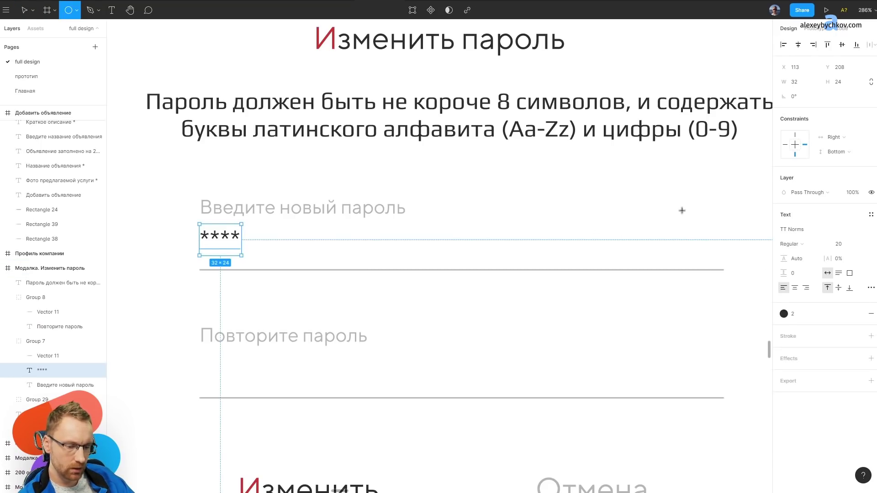
pyautogui.moveTo(693, 231); pyautogui.dragTo(720, 258)
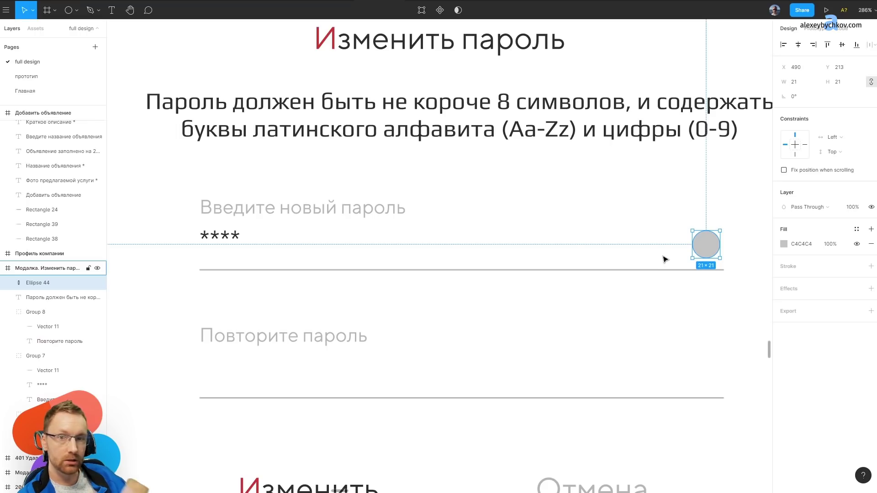
# Nudge the asterisks lower and enlarge them to font size 27.
pyautogui.doubleClick(225, 233)
pyautogui.write('awdad')
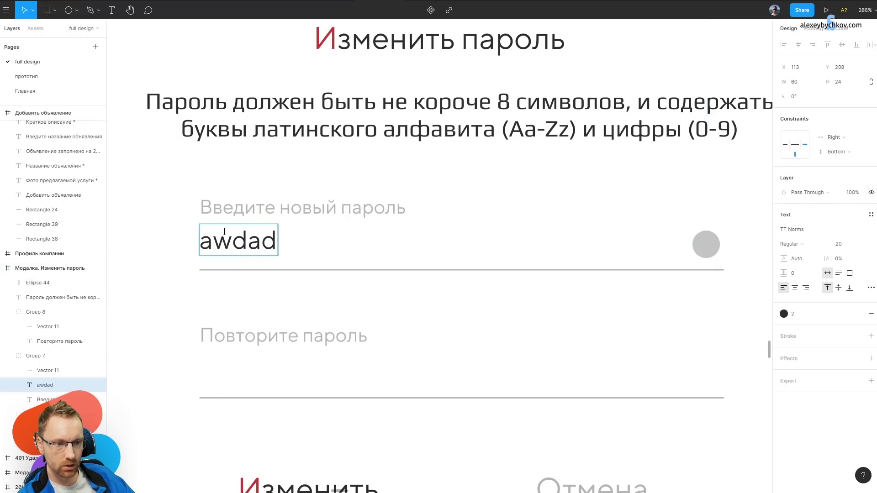
pyautogui.hotkey('ctrl', 'z')
pyautogui.press('Escape')
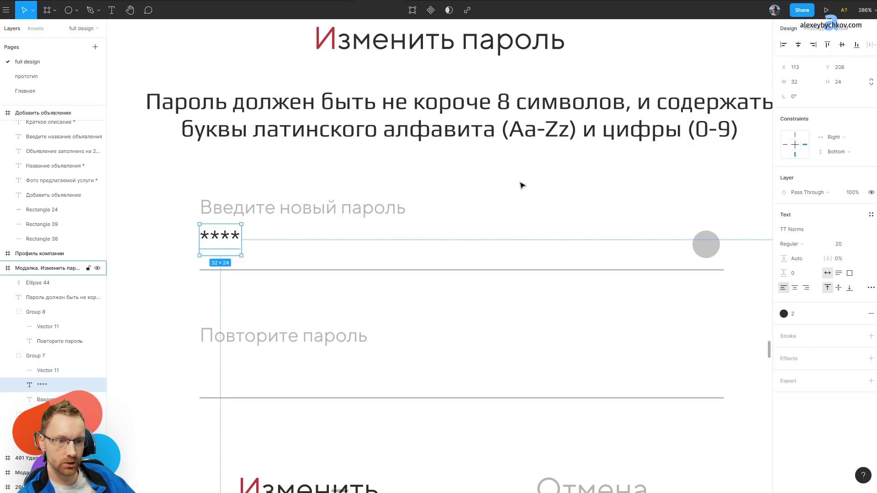
pyautogui.hotkey('shift', 'Down')
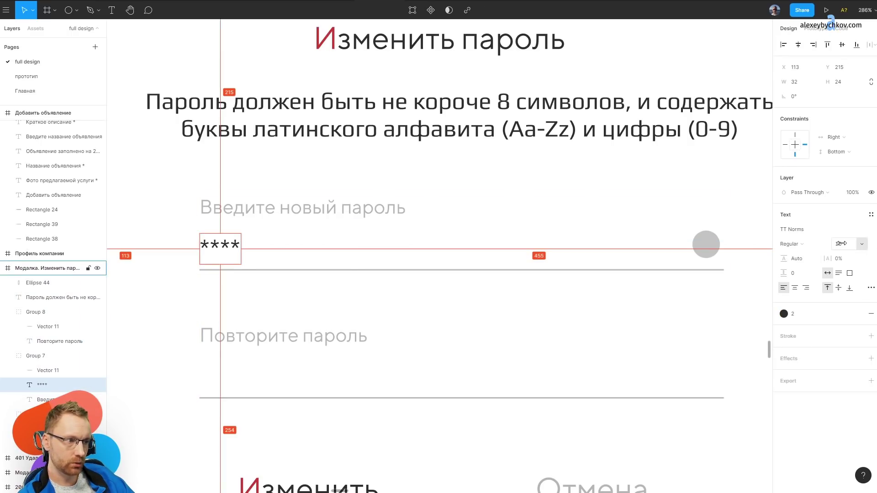
pyautogui.moveTo(241, 265); pyautogui.dragTo(255, 275)
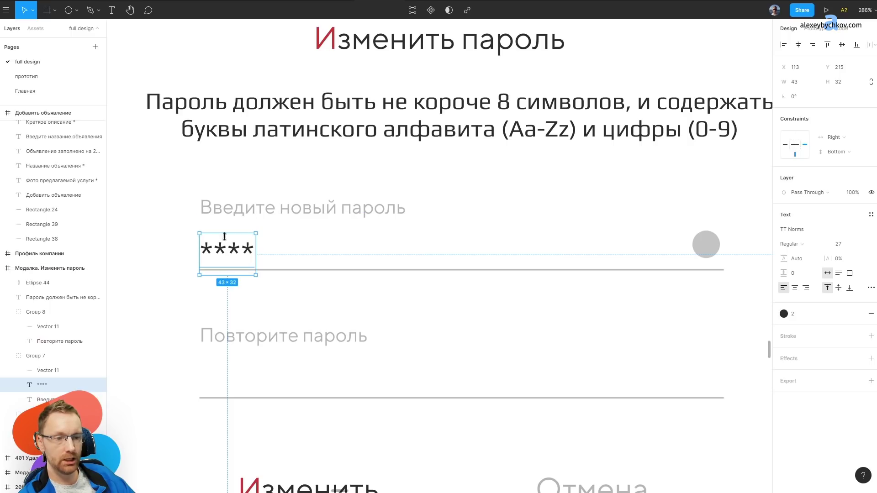
pyautogui.press('Return')
pyautogui.write('ad')
pyautogui.hotkey('ctrl', 'z')
pyautogui.press('Escape')
pyautogui.press('Escape')
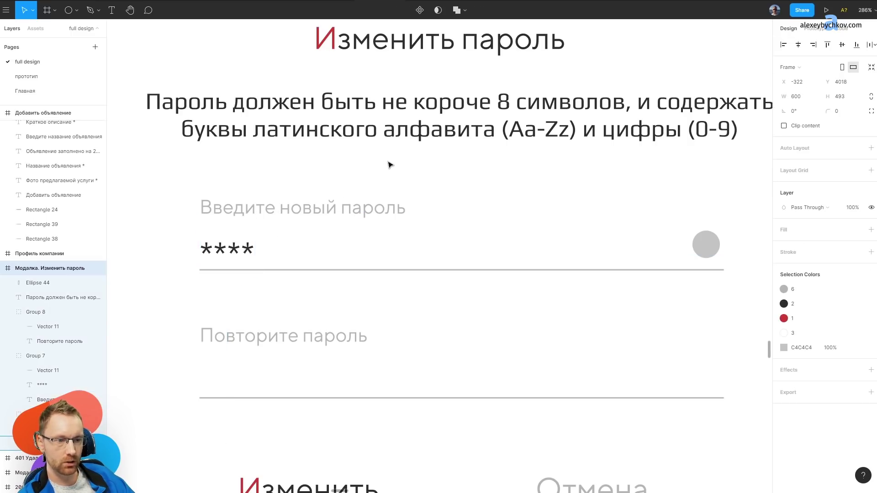
# Draw a thin vertical caret after the asterisks and make the field underline dark.
pyautogui.press('l')
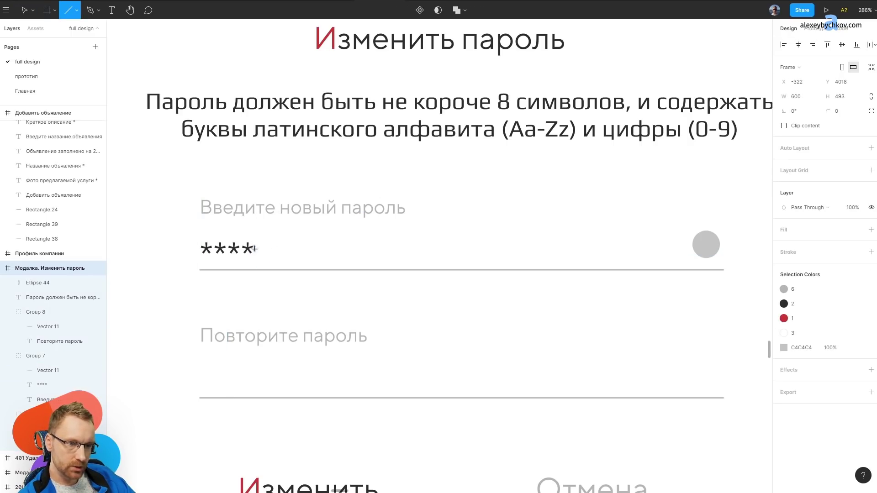
pyautogui.moveTo(260, 230); pyautogui.dragTo(262, 265)
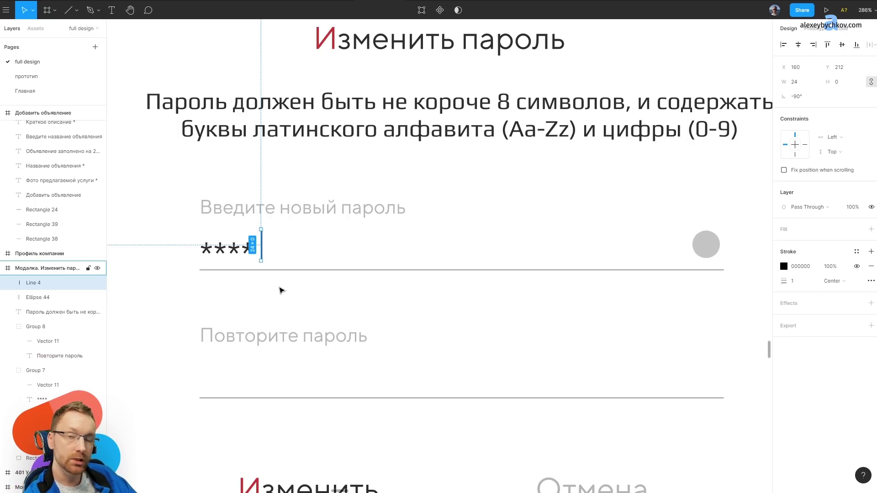
pyautogui.click(371, 270)
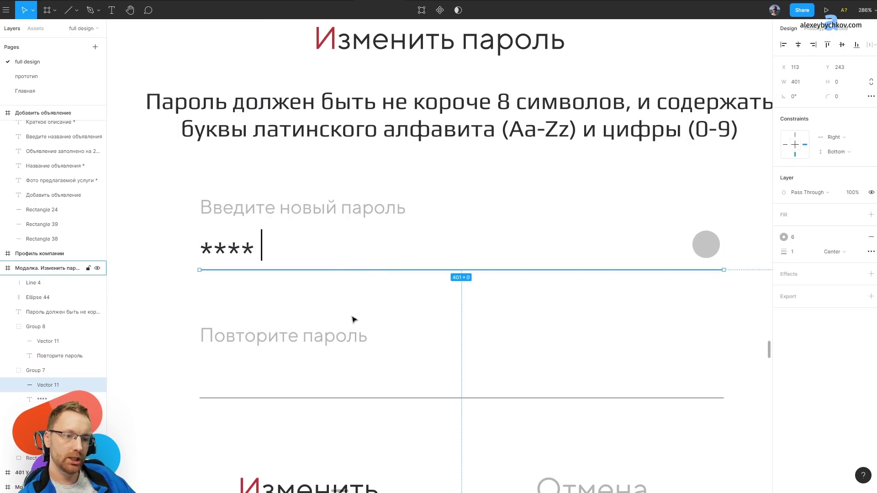
pyautogui.click(783, 237)
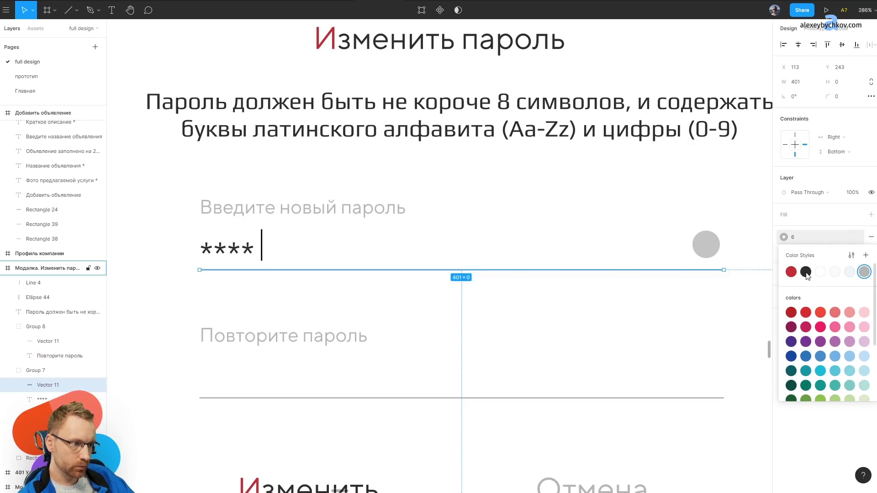
pyautogui.click(791, 272)
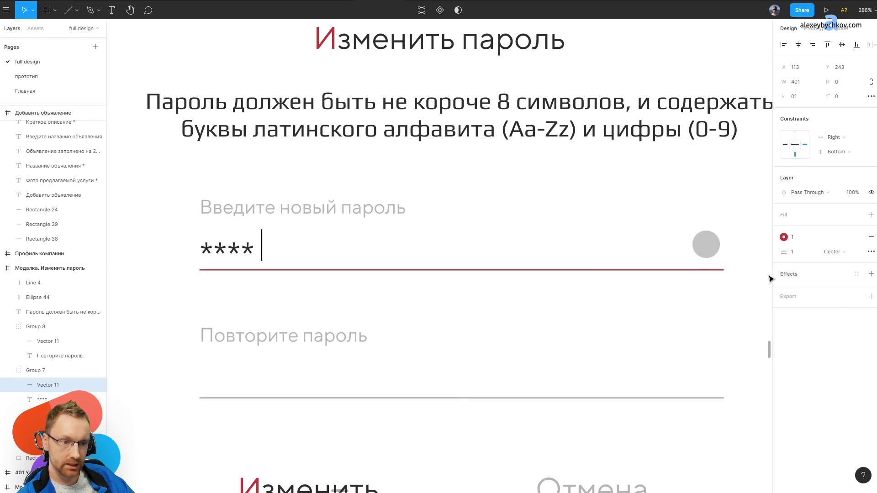
pyautogui.click(784, 237)
pyautogui.click(808, 273)
pyautogui.keyDown('ctrl'); pyautogui.scroll(-2, 415, 286); pyautogui.keyUp('ctrl')
# Cover the Изменить button with a grey 168×80 rectangle and review the nearby modals.
pyautogui.click(414, 287)
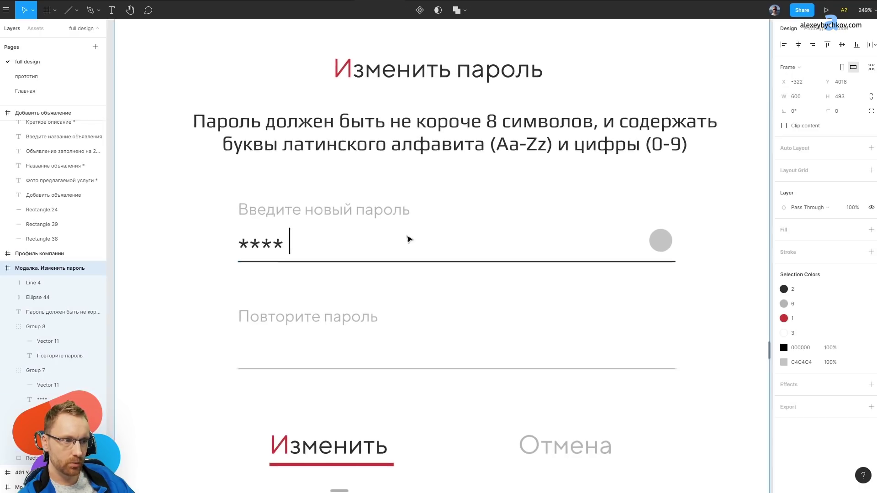
pyautogui.keyDown('ctrl'); pyautogui.scroll(-5, 408, 237); pyautogui.keyUp('ctrl')
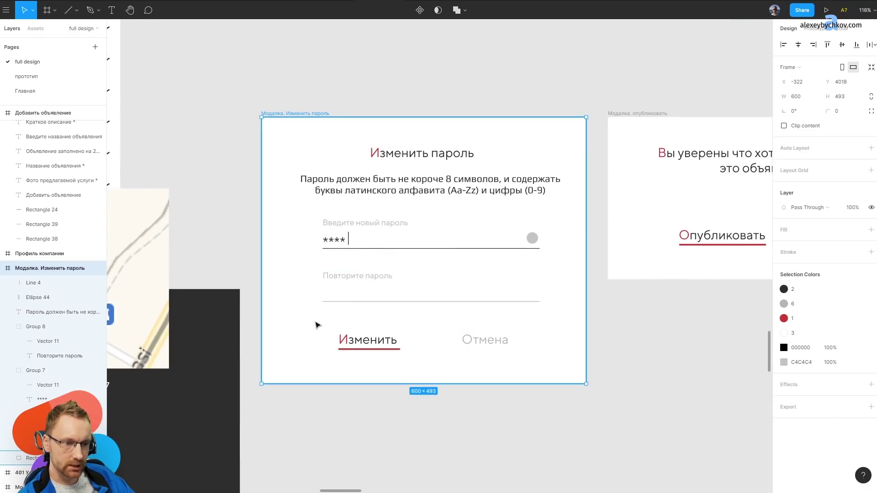
pyautogui.press('r')
pyautogui.moveTo(317, 317); pyautogui.dragTo(408, 361)
pyautogui.moveTo(589, 226); pyautogui.dragTo(365, 330)
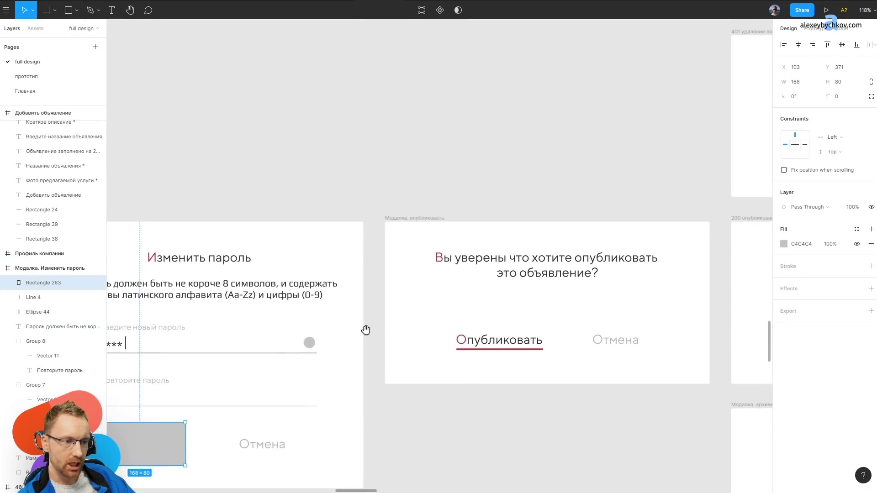
pyautogui.scroll(-5, 598, 220)
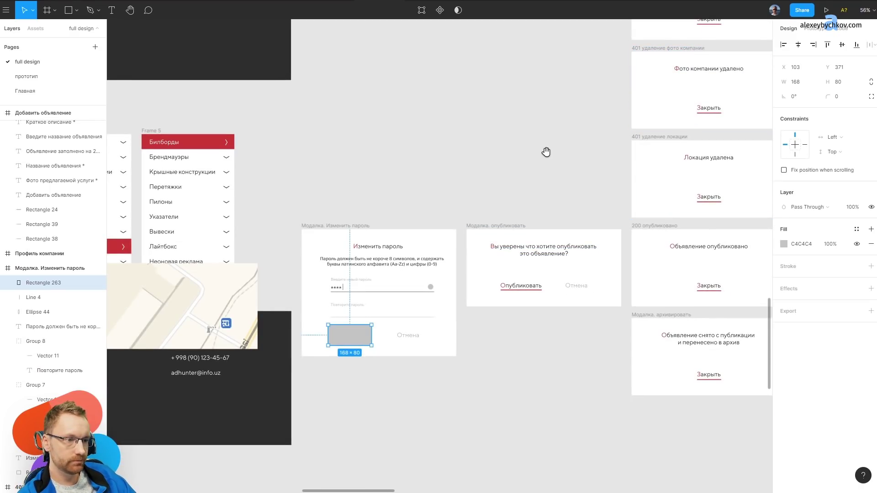
pyautogui.moveTo(545, 152)
pyautogui.mouseDown()
pyautogui.moveTo(502, 201)
pyautogui.moveTo(511, 168)
pyautogui.moveTo(539, 131)
pyautogui.mouseUp()
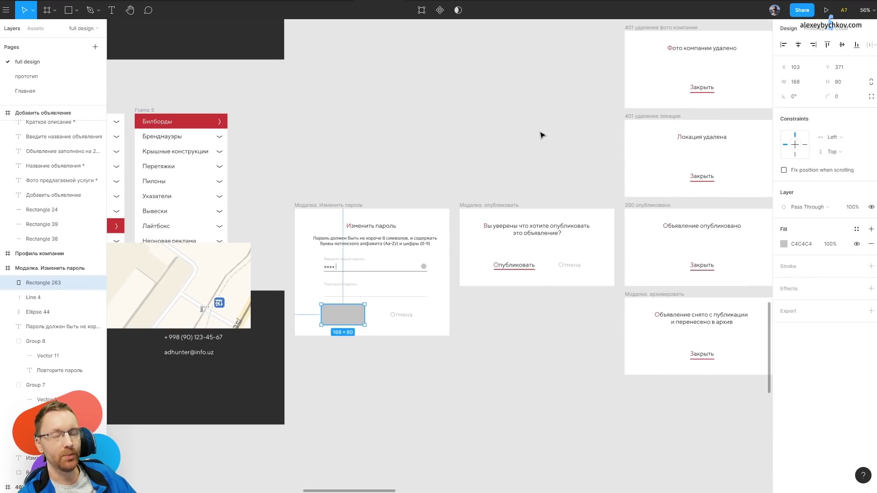
pyautogui.scroll(1, 411, 265)
pyautogui.scroll(4, 411, 265)
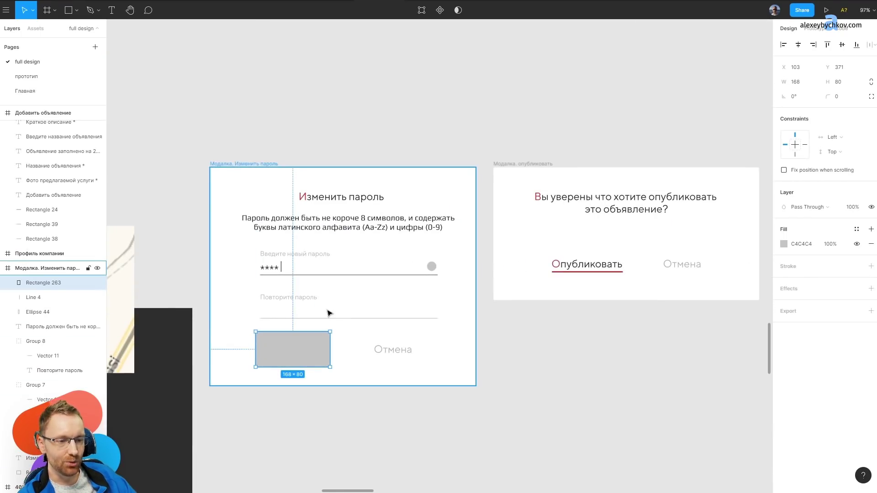
pyautogui.click(314, 173)
pyautogui.scroll(-2, 391, 172)
pyautogui.scroll(-6, 396, 168)
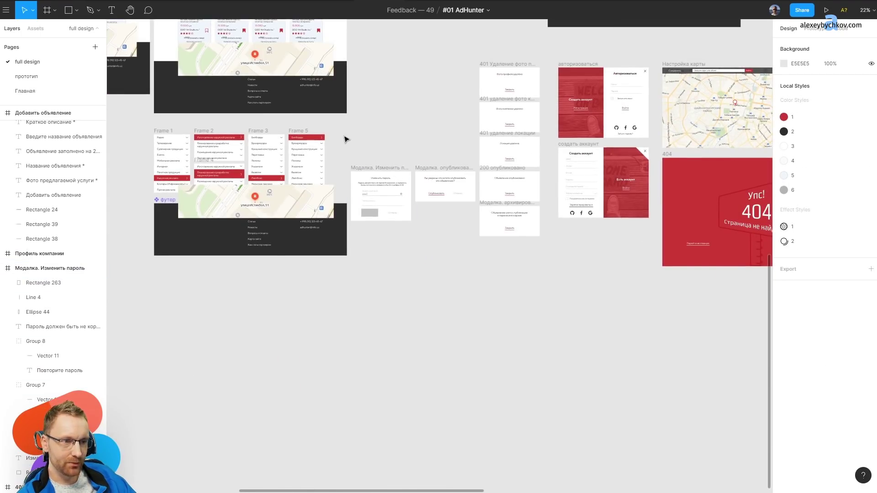
# Delete the change-password modal frame.
pyautogui.moveTo(345, 136); pyautogui.dragTo(404, 233)
pyautogui.click(371, 183)
pyautogui.scroll(5, 409, 147)
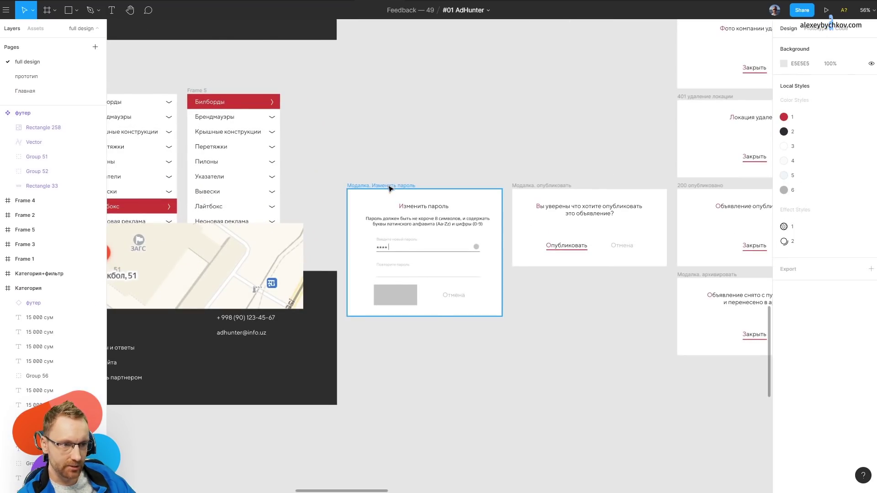
pyautogui.press('Delete')
# Shorten the ЛК. Размещенные frame to 1055 px tall.
pyautogui.scroll(-4, 399, 172)
pyautogui.scroll(2, 461, 438)
pyautogui.scroll(-2, 310, 274)
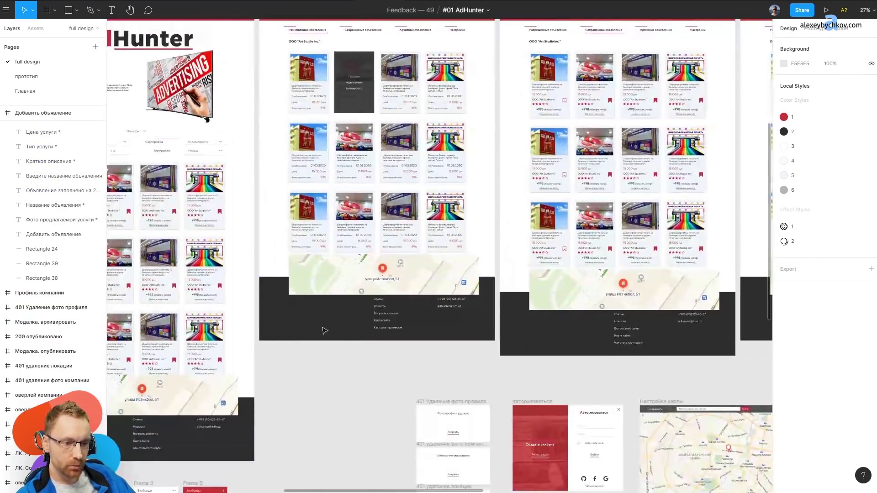
pyautogui.scroll(3, 309, 84)
pyautogui.click(272, 77)
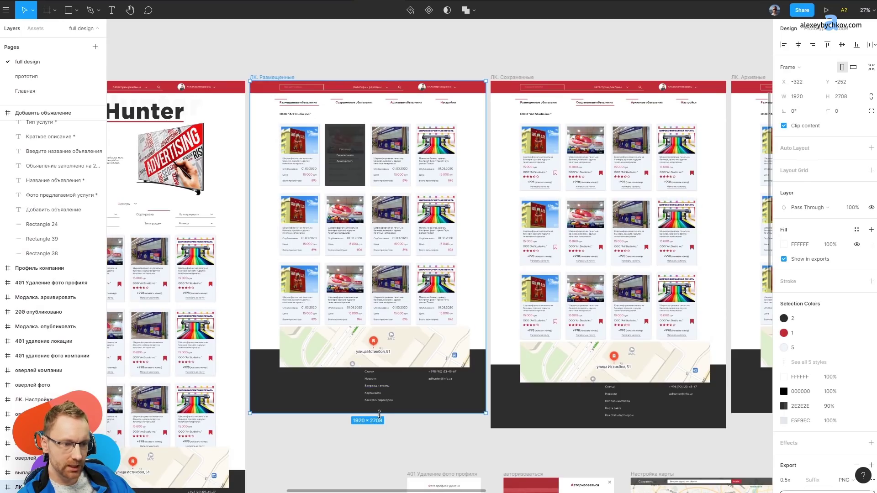
pyautogui.moveTo(379, 414)
pyautogui.mouseDown()
pyautogui.moveTo(385, 197)
pyautogui.moveTo(407, 242)
pyautogui.mouseUp()
pyautogui.scroll(5, 384, 197)
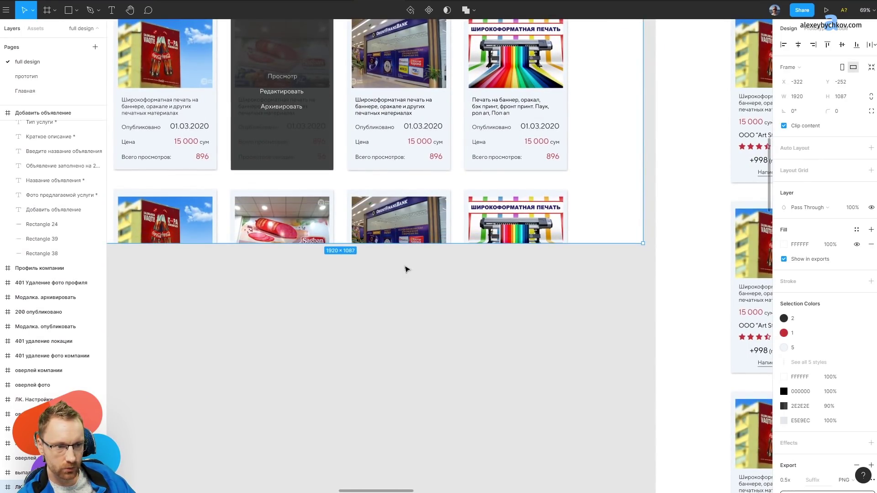
# Paste a grey rectangle and stretch it over the whole ЛК. Размещенные screen.
pyautogui.click(407, 268)
pyautogui.scroll(4, 402, 283)
pyautogui.hotkey('ctrl', 'v')
pyautogui.hotkey('shift', 'Left')
pyautogui.hotkey('shift', 'Left')
pyautogui.hotkey('shift', 'Left')
pyautogui.hotkey('shift', 'Up')
pyautogui.hotkey('shift', 'Up')
pyautogui.hotkey('shift', 'Up')
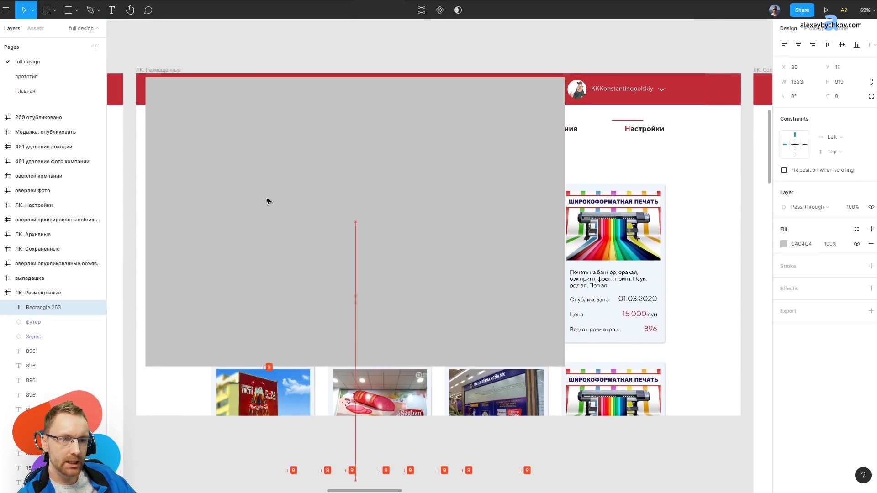
pyautogui.hotkey('shift', 'Left')
pyautogui.hotkey('shift', 'Left')
pyautogui.hotkey('shift', 'Left')
pyautogui.hotkey('shift', 'Up')
pyautogui.hotkey('shift', 'Up')
pyautogui.moveTo(556, 358); pyautogui.dragTo(746, 420)
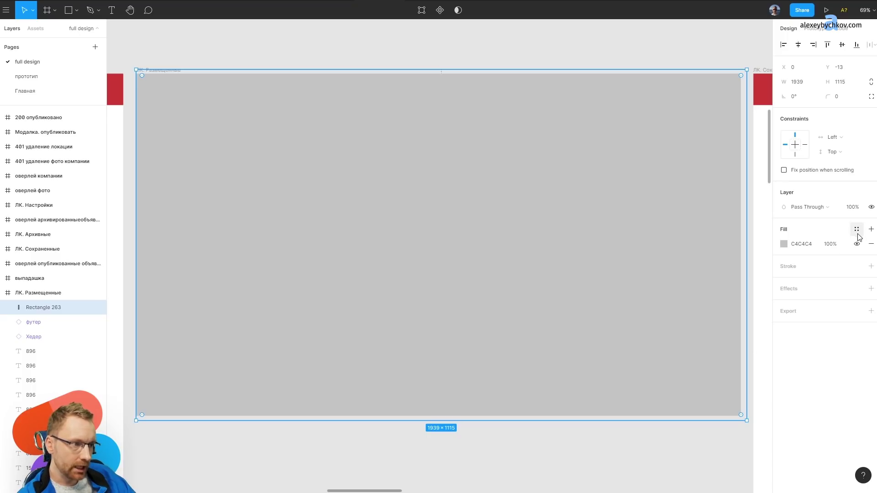
# Make the overlay 000000 black at 74% opacity and paste the Изменить пароль modal on top.
pyautogui.moveTo(829, 245); pyautogui.dragTo(800, 246)
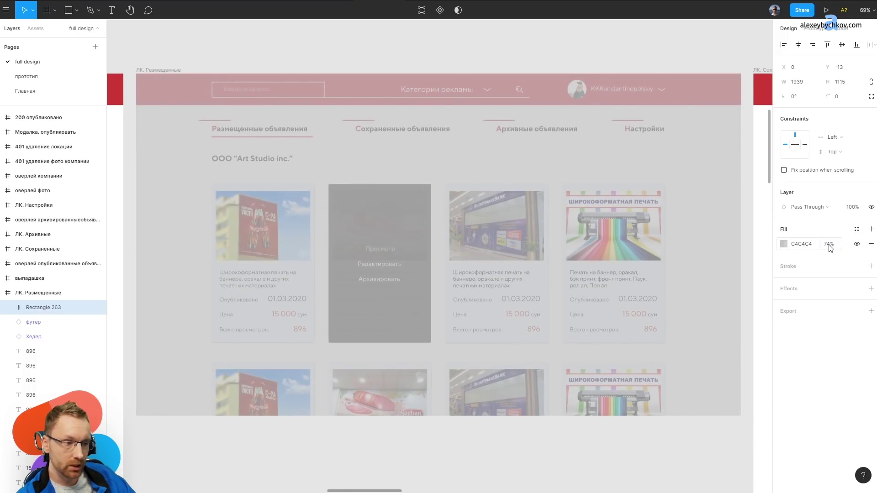
pyautogui.click(783, 244)
pyautogui.write('000000')
pyautogui.press('Return')
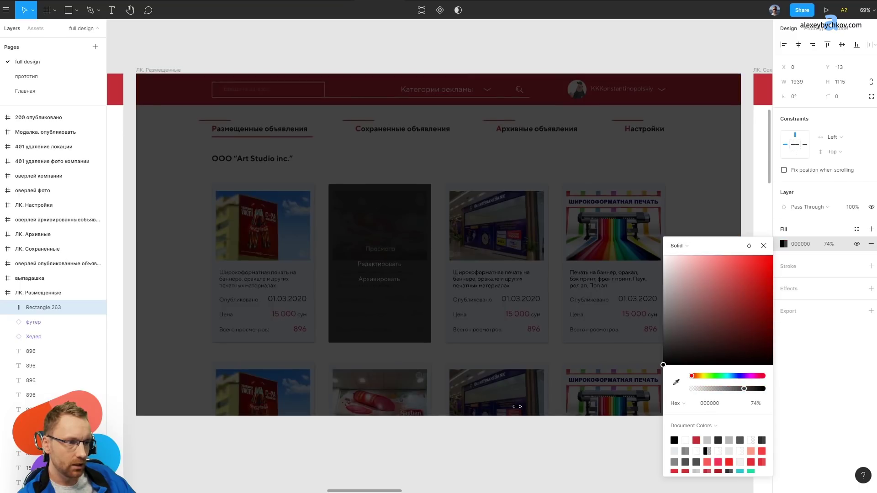
pyautogui.click(438, 30)
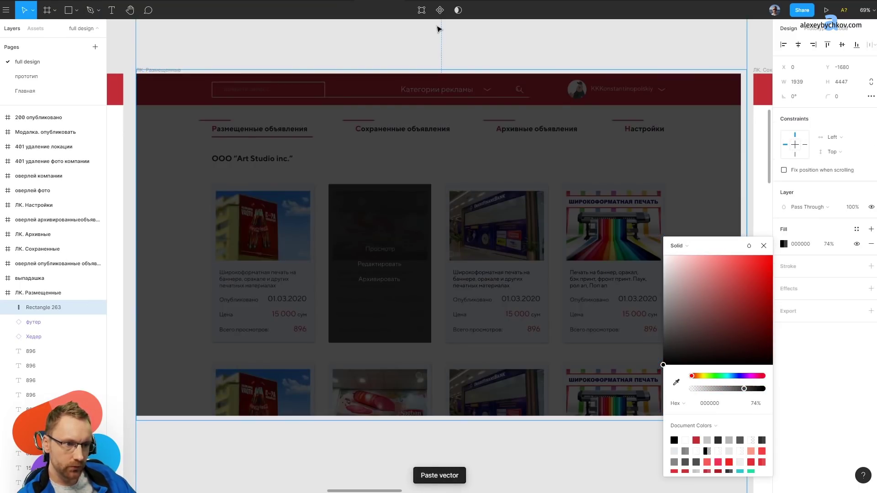
pyautogui.hotkey('ctrl', 'v')
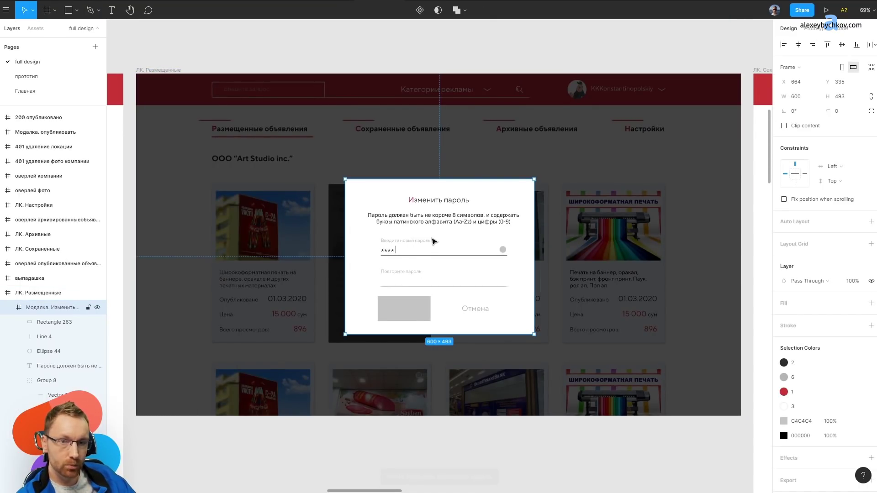
# Fill the modal's 168×80 button rectangle with the document's red colour style.
pyautogui.moveTo(433, 238)
pyautogui.mouseDown()
pyautogui.moveTo(519, 199)
pyautogui.moveTo(501, 215)
pyautogui.mouseUp()
pyautogui.hotkey('ctrl', 'z')
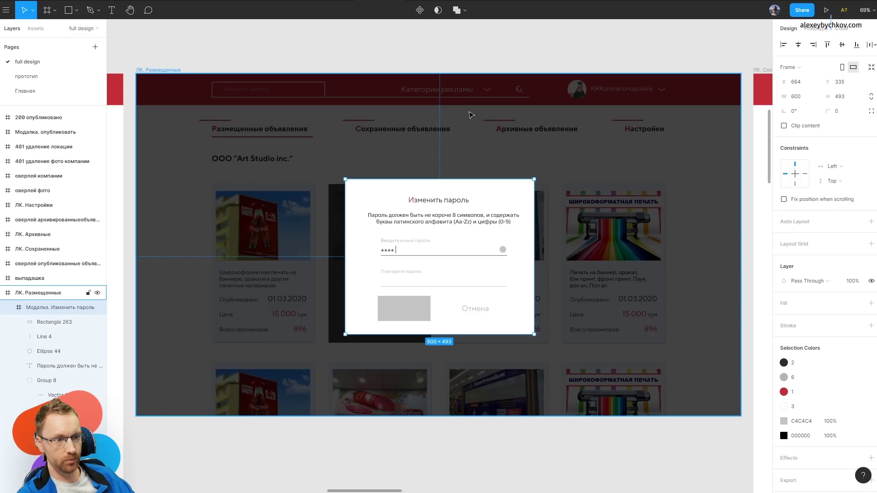
pyautogui.click(415, 305)
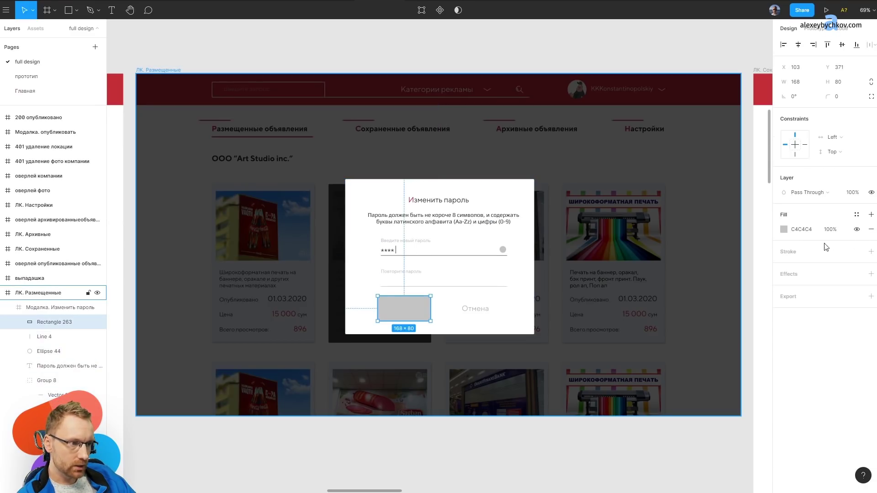
pyautogui.click(857, 215)
pyautogui.press('Escape')
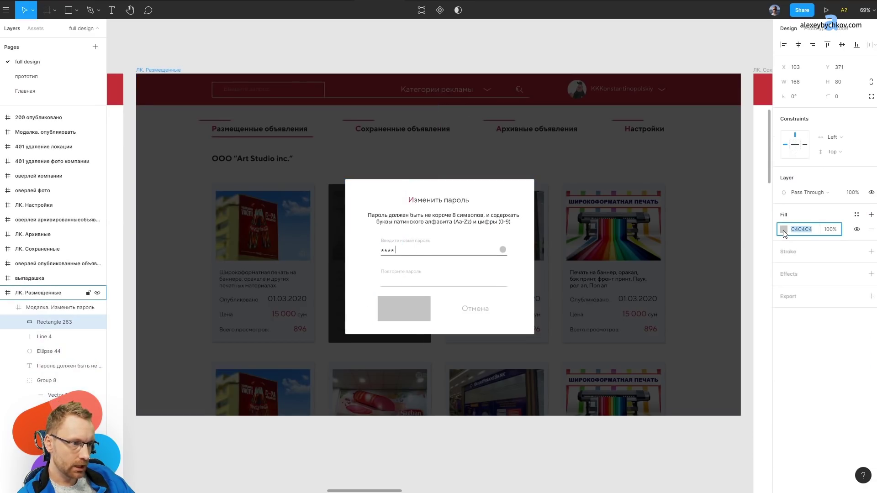
pyautogui.click(783, 230)
pyautogui.click(856, 215)
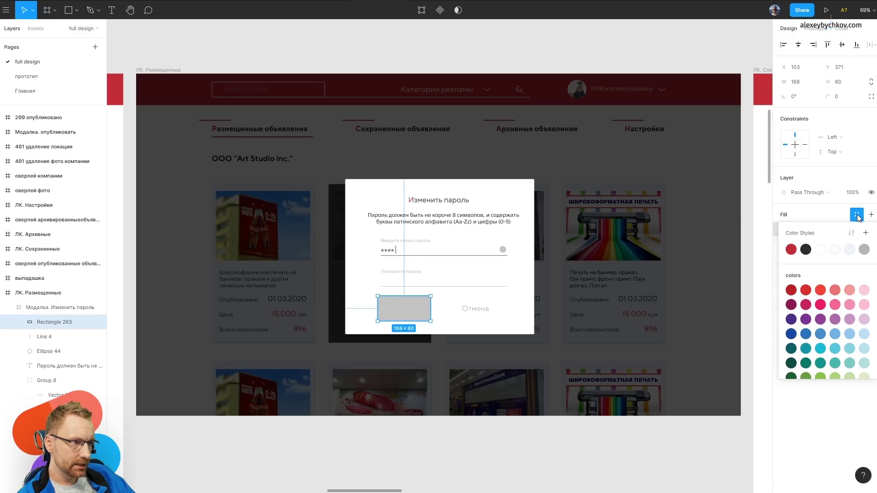
pyautogui.click(794, 249)
pyautogui.press('Escape')
pyautogui.scroll(-5, 484, 147)
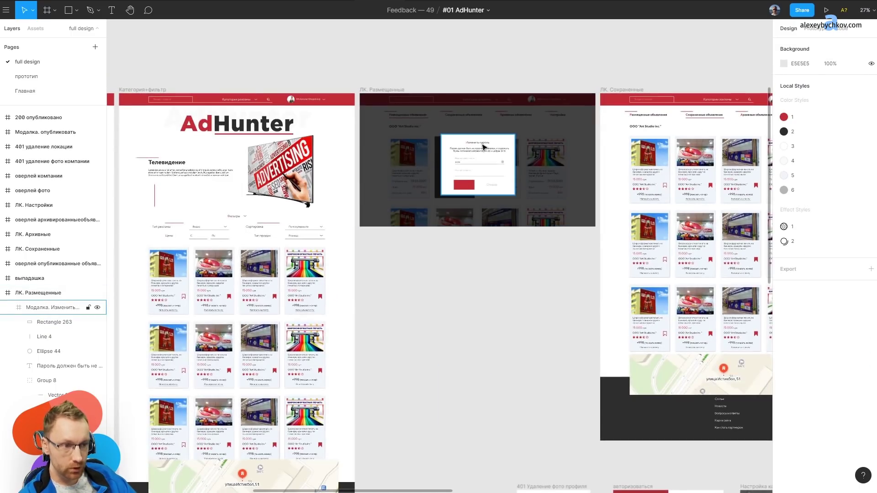
# Alt-drag the ЛК. Размещенные frame and modal to duplicate them below the original.
pyautogui.click(391, 92)
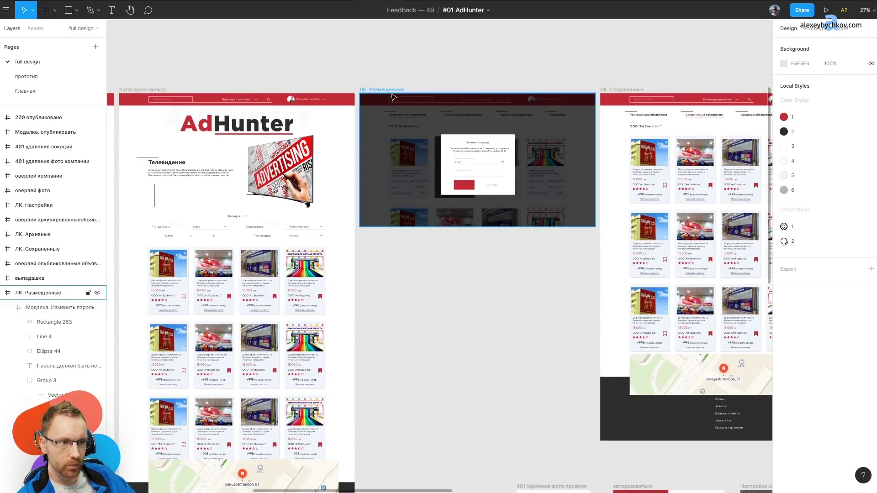
pyautogui.moveTo(471, 127); pyautogui.dragTo(470, 275)
pyautogui.scroll(-10, 592, 363)
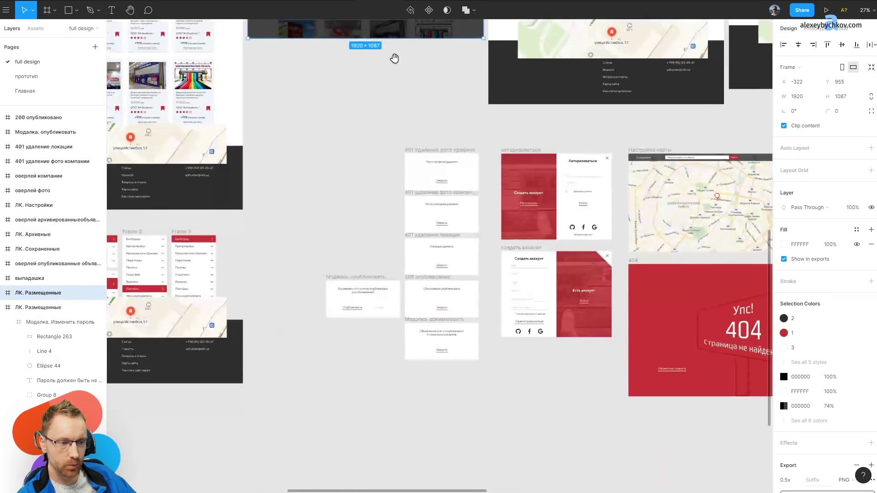
pyautogui.hscroll(10, 457, 347)
pyautogui.keyDown('ctrl'); pyautogui.scroll(5, 489, 298); pyautogui.keyUp('ctrl')
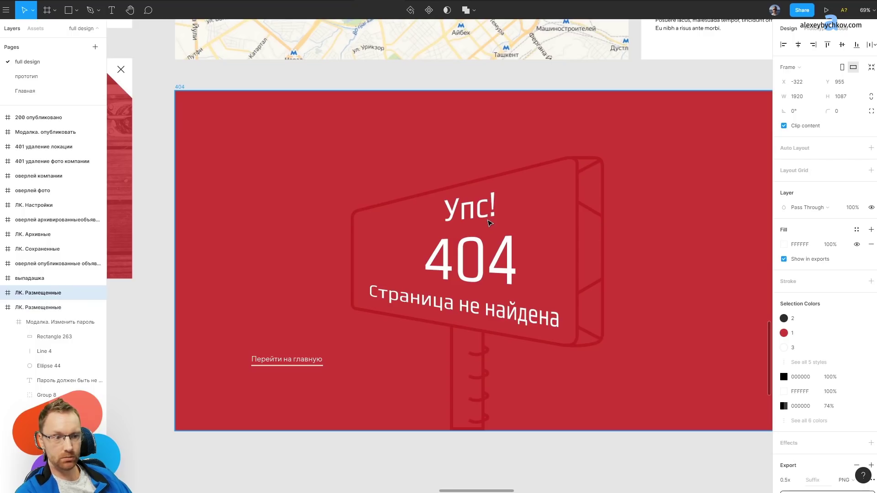
# Zoom in and out over the AdHunter frames and toggle outline view with Ctrl+Y.
pyautogui.scroll(-5, 488, 223)
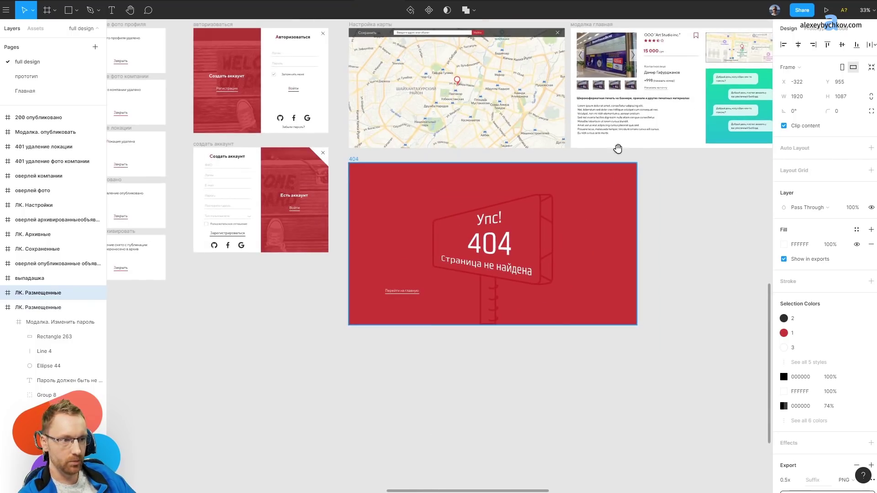
pyautogui.scroll(3, 616, 146)
pyautogui.scroll(-5, 737, 220)
pyautogui.scroll(3, 446, 197)
pyautogui.scroll(3, 317, 235)
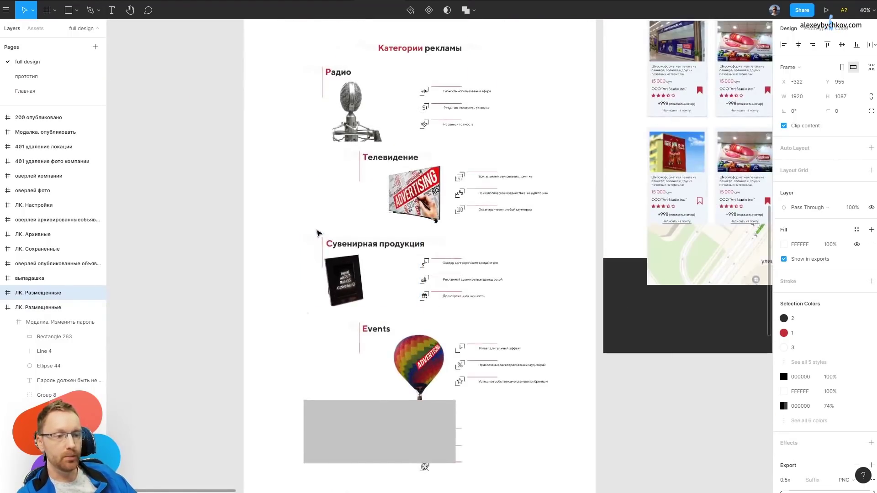
pyautogui.scroll(-4, 318, 235)
pyautogui.scroll(3, 450, 244)
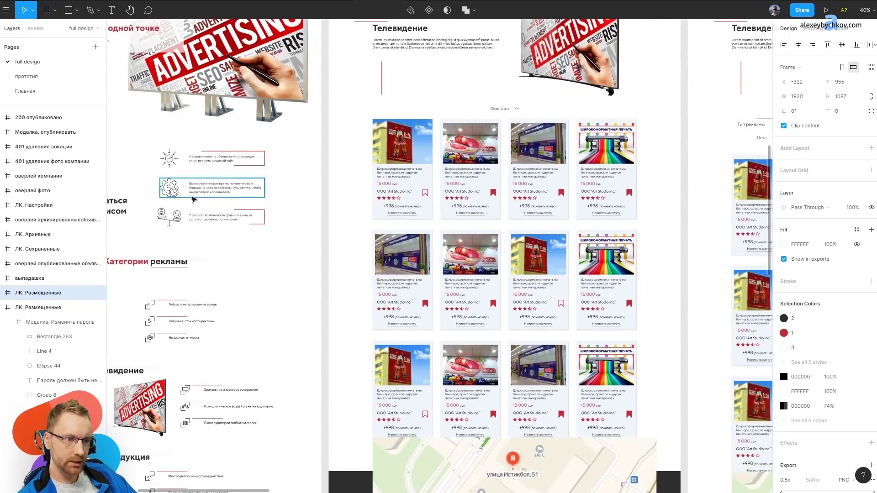
pyautogui.hotkey('ctrl', 'y')
pyautogui.hotkey('ctrl', 'y')
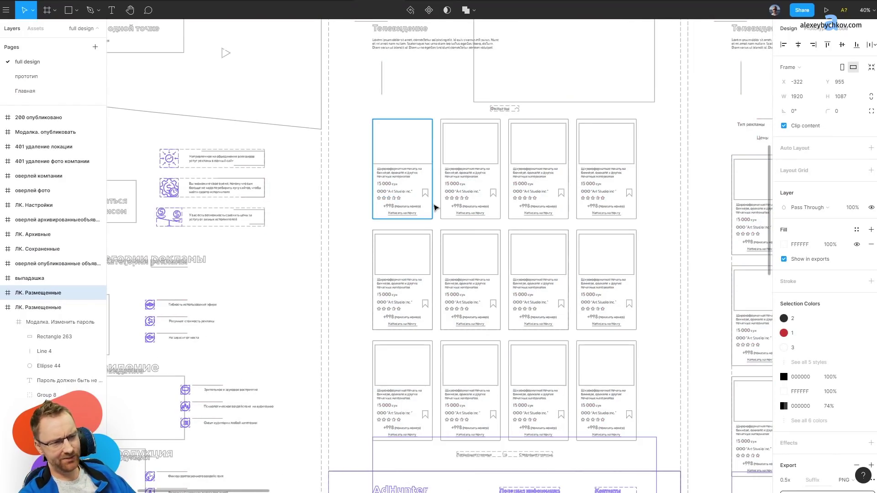
# Pan across the profile, ad, Добавить компанию and Добавить объявление screens.
pyautogui.scroll(-5, 411, 208)
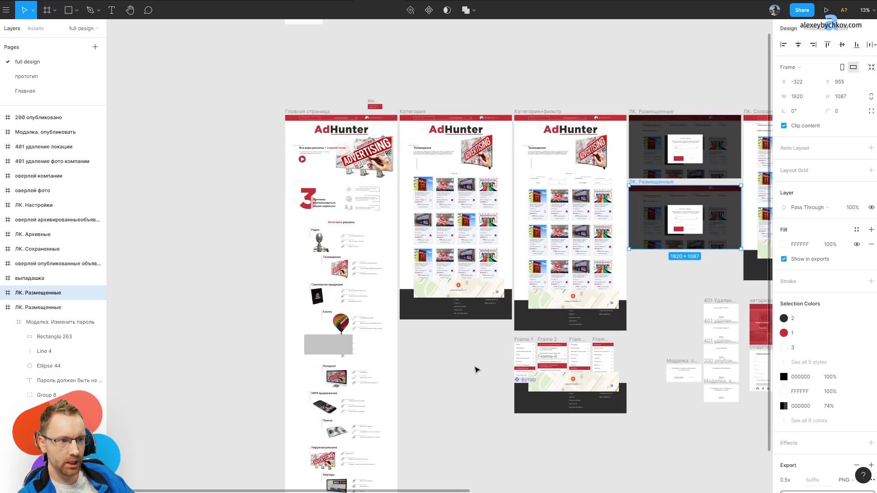
pyautogui.scroll(2, 475, 370)
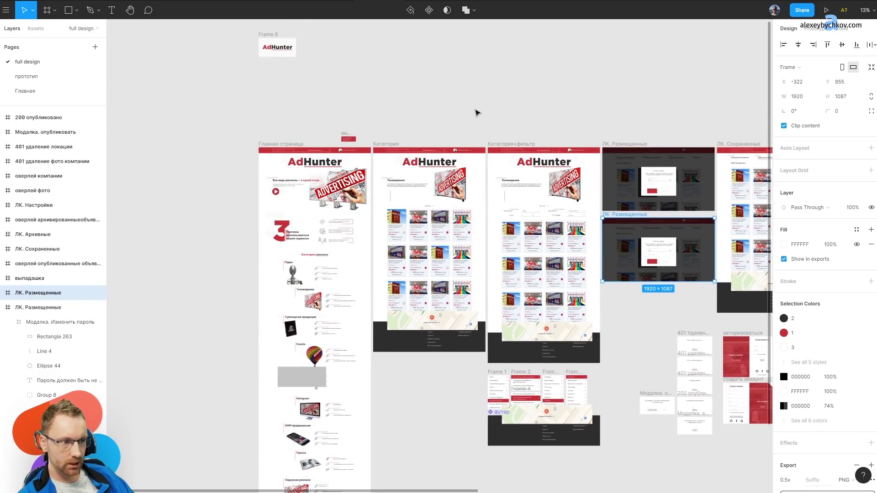
pyautogui.moveTo(462, 131); pyautogui.dragTo(227, 134)
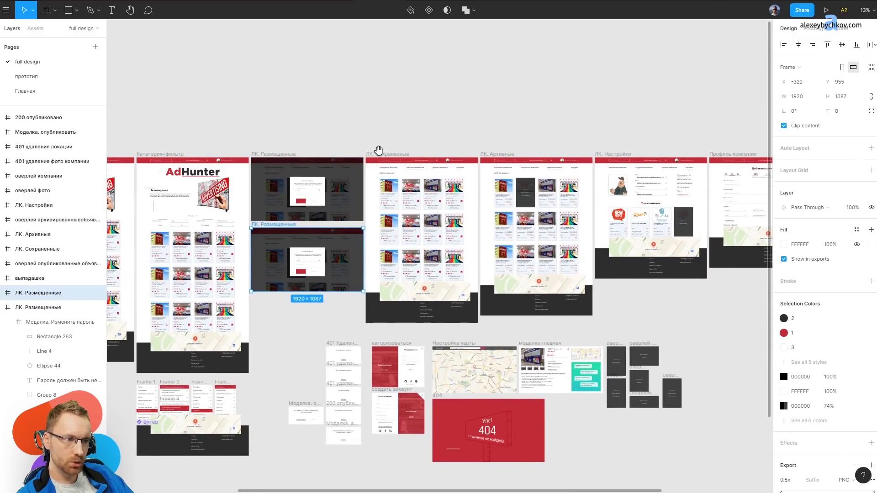
pyautogui.moveTo(379, 150)
pyautogui.mouseDown()
pyautogui.moveTo(243, 135)
pyautogui.moveTo(474, 112)
pyautogui.mouseUp()
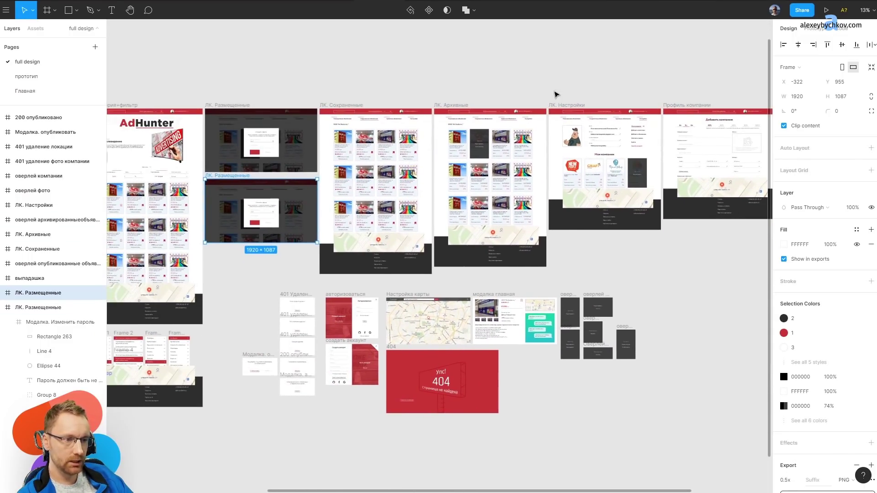
pyautogui.scroll(3, 531, 251)
pyautogui.scroll(-2, 521, 241)
pyautogui.moveTo(521, 241); pyautogui.dragTo(397, 241)
pyautogui.scroll(5, 736, 260)
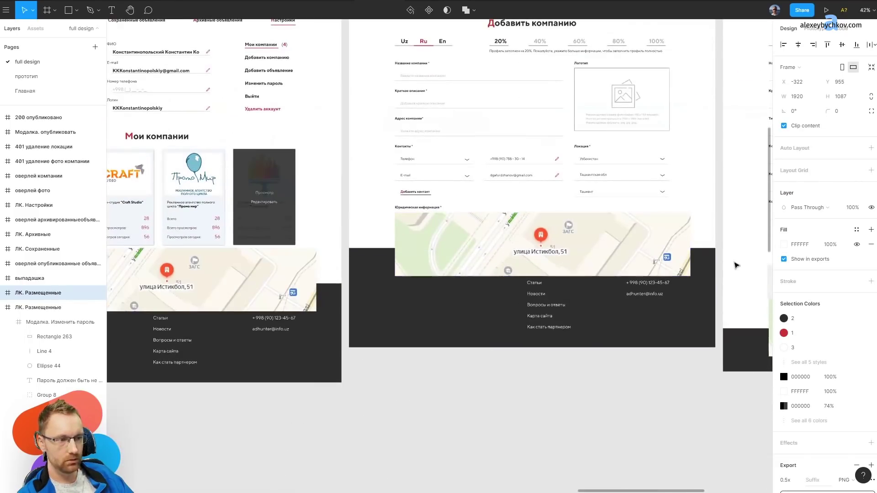
pyautogui.moveTo(612, 242)
pyautogui.mouseDown()
pyautogui.moveTo(395, 262)
pyautogui.moveTo(362, 277)
pyautogui.mouseUp()
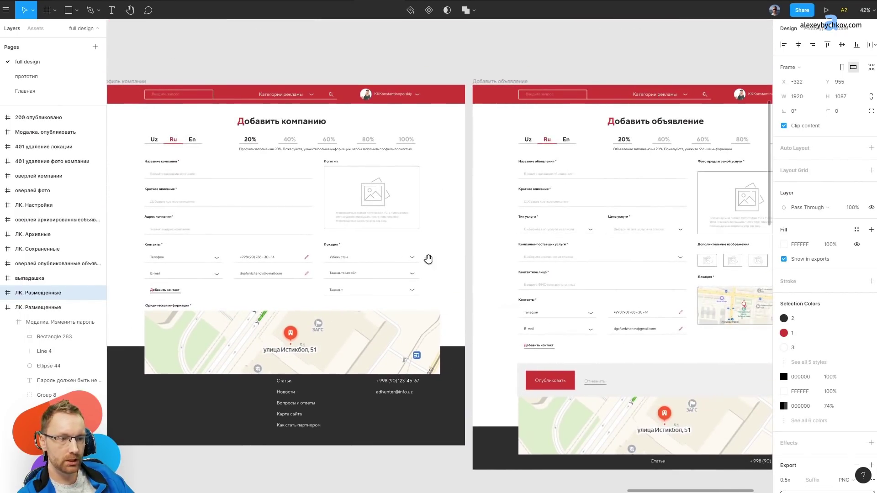
pyautogui.moveTo(428, 259)
pyautogui.mouseDown()
pyautogui.moveTo(518, 219)
pyautogui.moveTo(588, 211)
pyautogui.mouseUp()
pyautogui.scroll(-5, 518, 219)
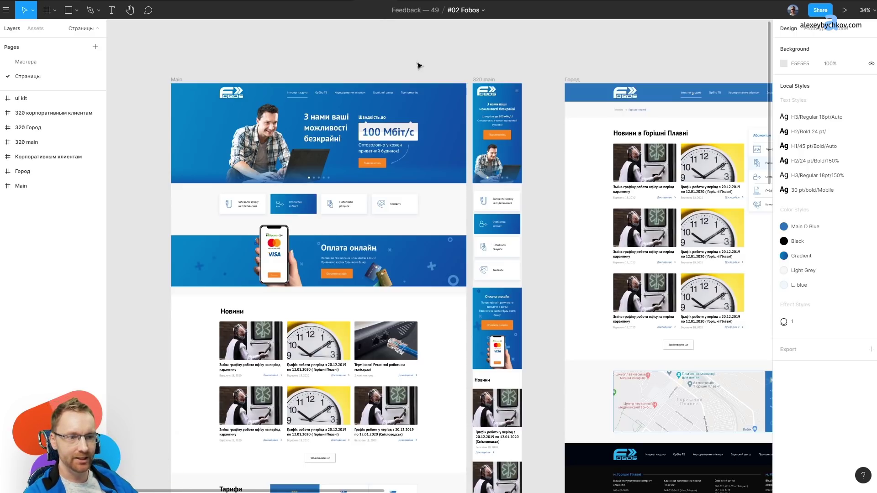
# Select the hero banner background, then frame the Main, 320 main and Город layouts and zoom above Main.
pyautogui.scroll(3, 297, 53)
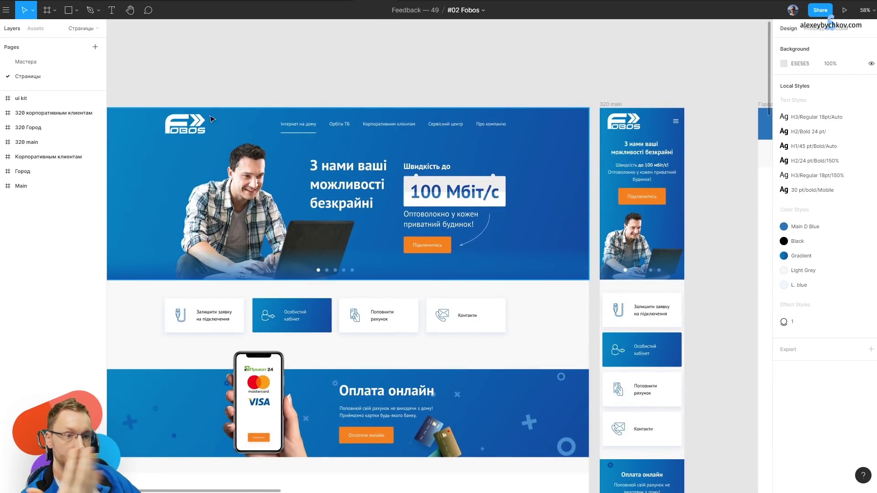
pyautogui.scroll(5, 326, 218)
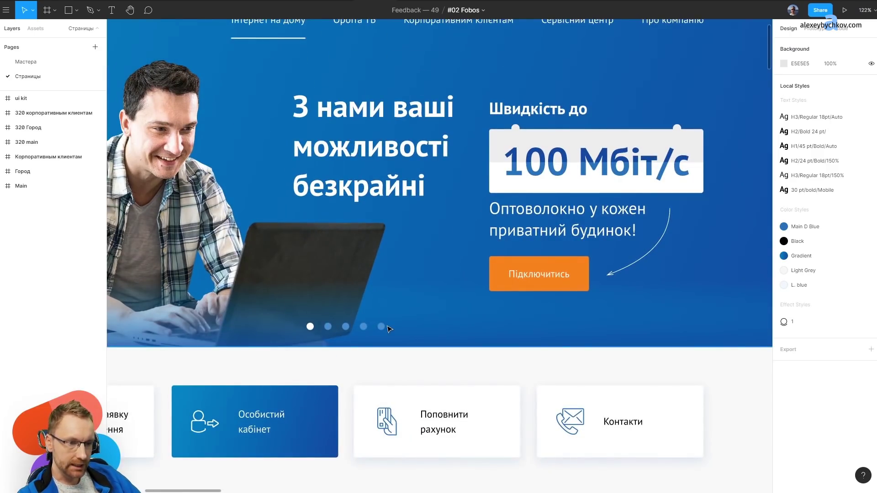
pyautogui.keyDown('ctrl'); pyautogui.click(287, 329); pyautogui.keyUp('ctrl')
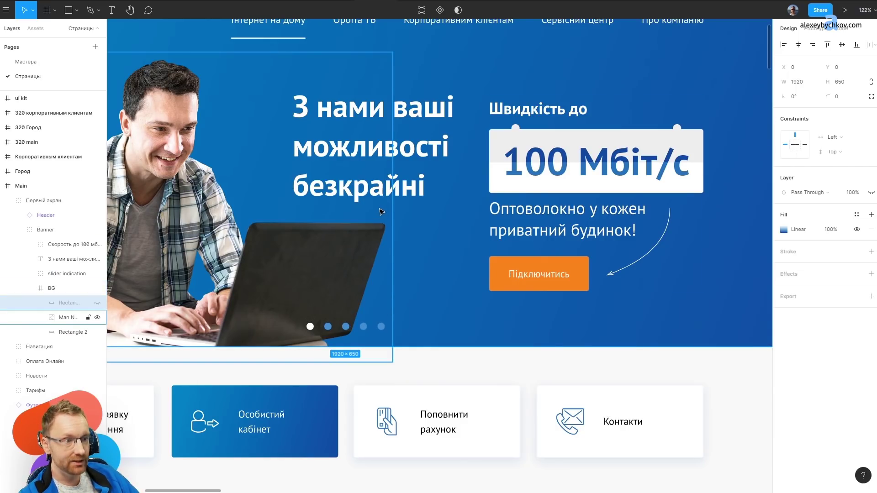
pyautogui.keyDown('ctrl'); pyautogui.scroll(-5, 380, 211); pyautogui.keyUp('ctrl')
pyautogui.moveTo(306, 254); pyautogui.dragTo(346, 260)
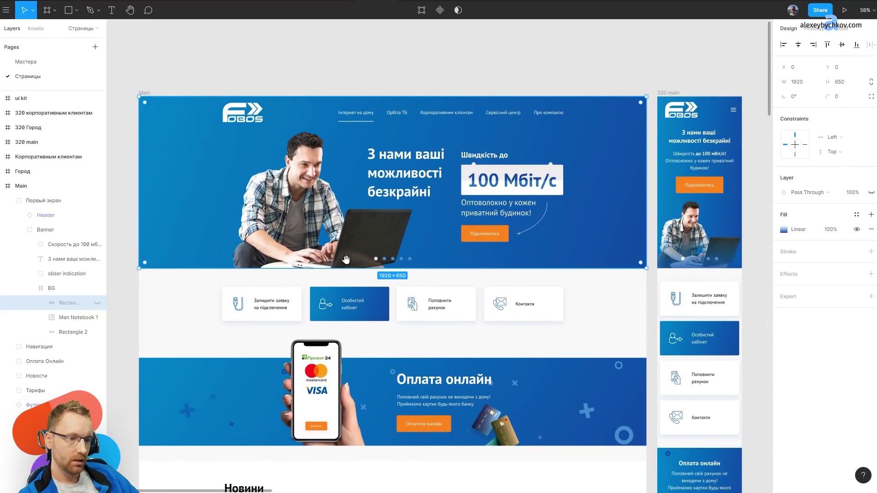
pyautogui.keyDown('ctrl'); pyautogui.scroll(-5, 346, 259); pyautogui.keyUp('ctrl')
pyautogui.hscroll(5, 355, 341)
pyautogui.hscroll(5, 215, 340)
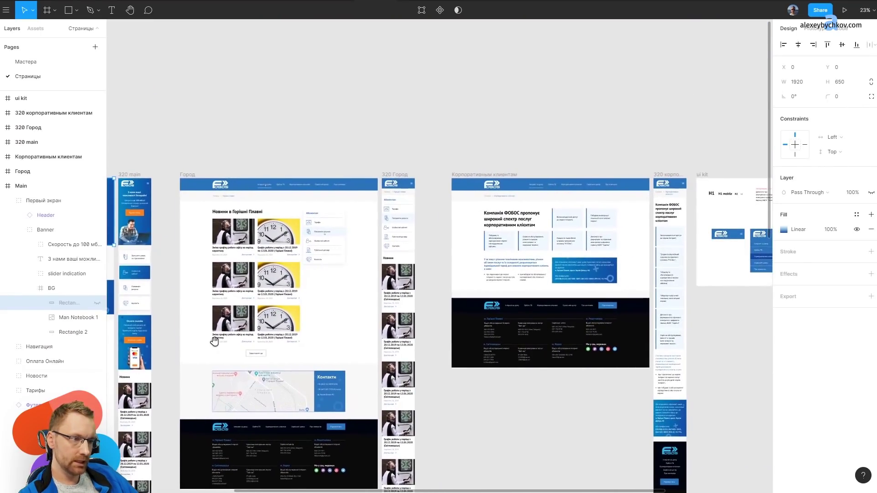
pyautogui.hscroll(10, 199, 327)
pyautogui.moveTo(200, 328)
pyautogui.mouseDown()
pyautogui.moveTo(505, 137)
pyautogui.moveTo(621, 215)
pyautogui.moveTo(441, 268)
pyautogui.mouseUp()
pyautogui.keyDown('ctrl'); pyautogui.scroll(5, 352, 178); pyautogui.keyUp('ctrl')
pyautogui.keyDown('ctrl'); pyautogui.scroll(5, 344, 251); pyautogui.keyUp('ctrl')
# Draw a 27×119 rectangle, duplicate and flatten it, and push its middle points into a chevron.
pyautogui.press('r')
pyautogui.moveTo(340, 101); pyautogui.dragTo(352, 154)
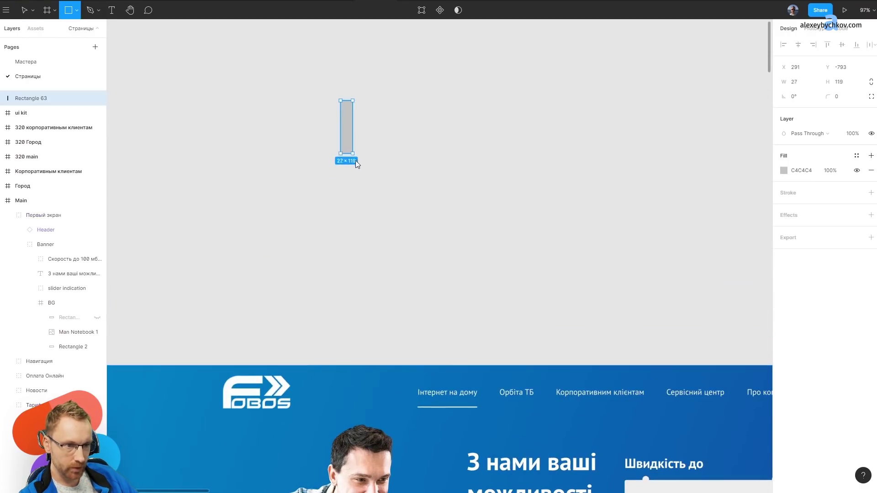
pyautogui.keyDown('alt'); pyautogui.moveTo(354, 114); pyautogui.dragTo(358, 176); pyautogui.keyUp('alt')
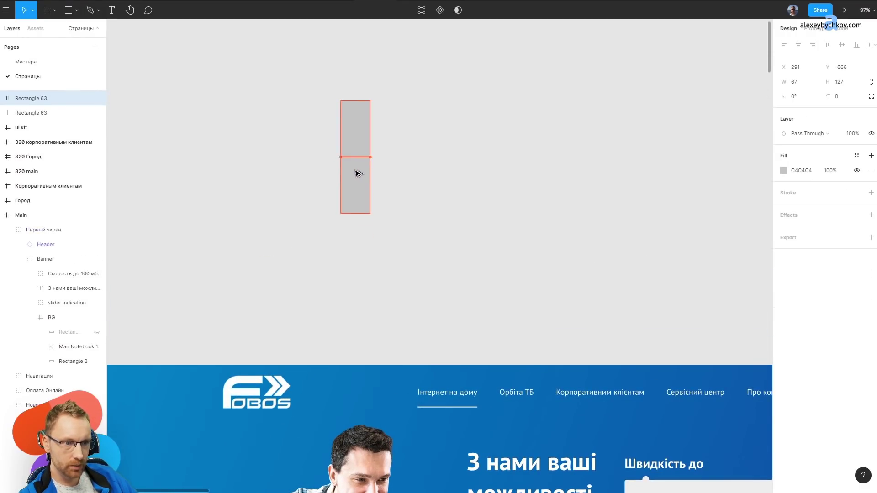
pyautogui.keyDown('shift'); pyautogui.click(358, 125); pyautogui.keyUp('shift')
pyautogui.hotkey('ctrl', 'e')
pyautogui.press('Return')
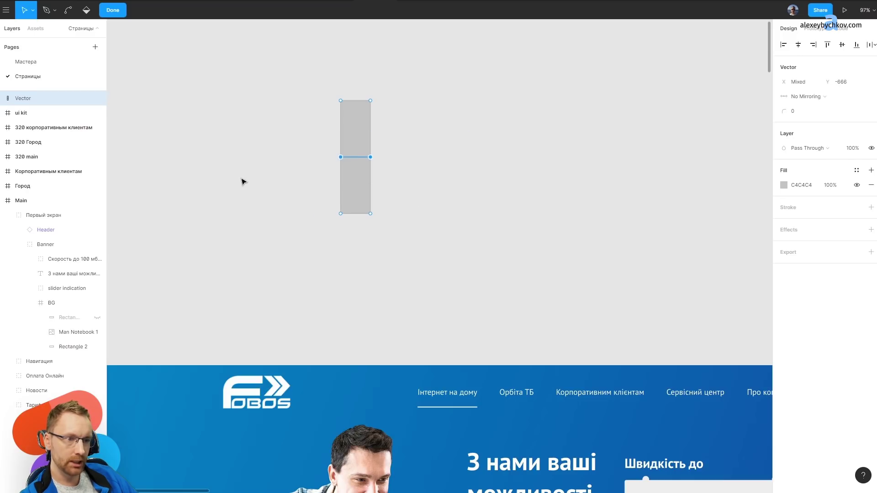
pyautogui.hotkey('shift', 'Right')
pyautogui.hotkey('shift', 'Right')
pyautogui.hotkey('shift', 'Right')
pyautogui.hotkey('shift', 'Right')
pyautogui.hotkey('shift', 'Right')
pyautogui.press('Escape')
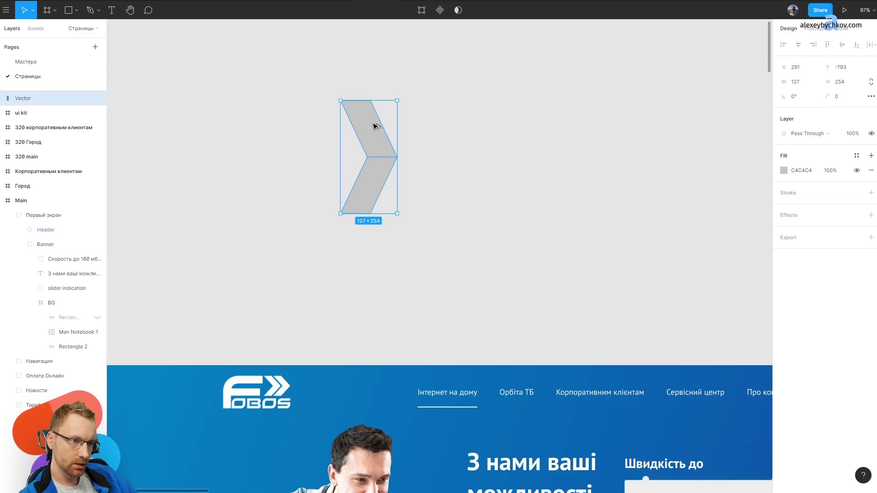
# Duplicate the chevron, flatten both into a double chevron, and cut it off the canvas.
pyautogui.keyDown('alt'); pyautogui.moveTo(374, 126); pyautogui.dragTo(415, 126); pyautogui.keyUp('alt')
pyautogui.keyDown('shift'); pyautogui.click(364, 111); pyautogui.keyUp('shift')
pyautogui.hotkey('ctrl', 'e')
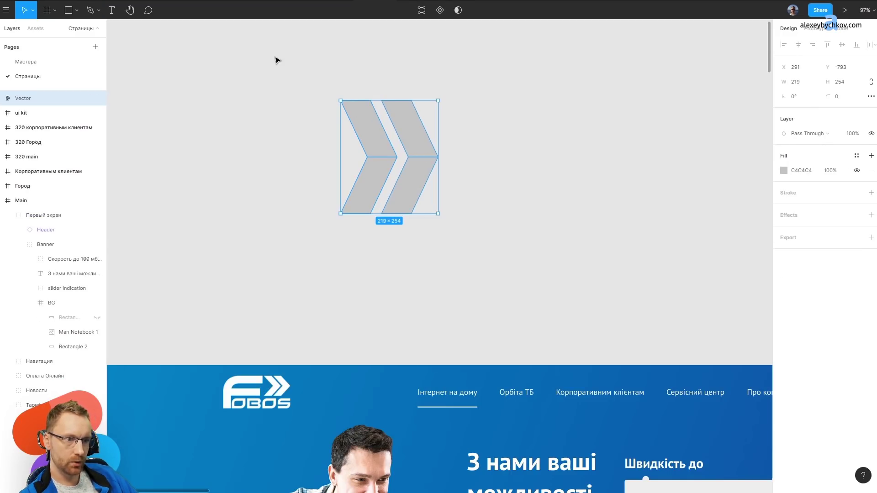
pyautogui.press('Delete')
pyautogui.scroll(-5, 391, 149)
# Paste the double chevron into BG, enlarge it behind Man Notebook 1, shift left, lower opacity.
pyautogui.scroll(2, 365, 221)
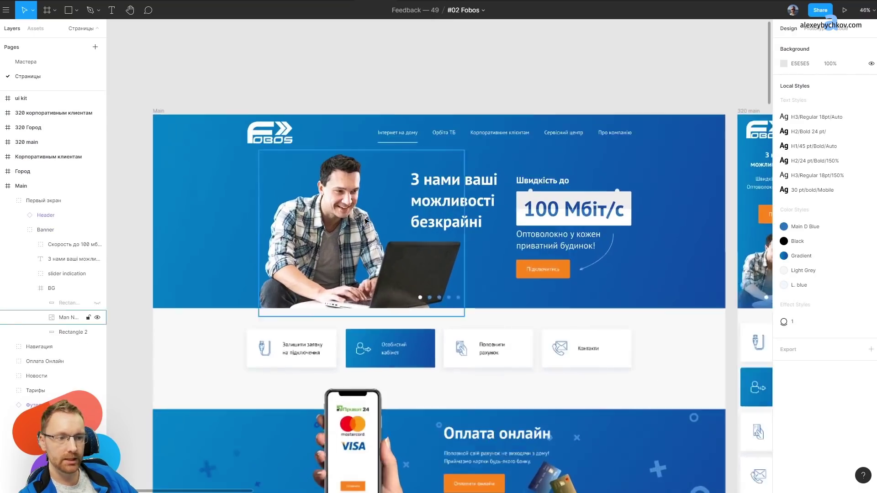
pyautogui.scroll(3, 365, 221)
pyautogui.hotkey('ctrl', 'v')
pyautogui.moveTo(482, 162); pyautogui.dragTo(561, 70)
pyautogui.hotkey('ctrl', '[')
pyautogui.moveTo(363, 113); pyautogui.dragTo(285, 117)
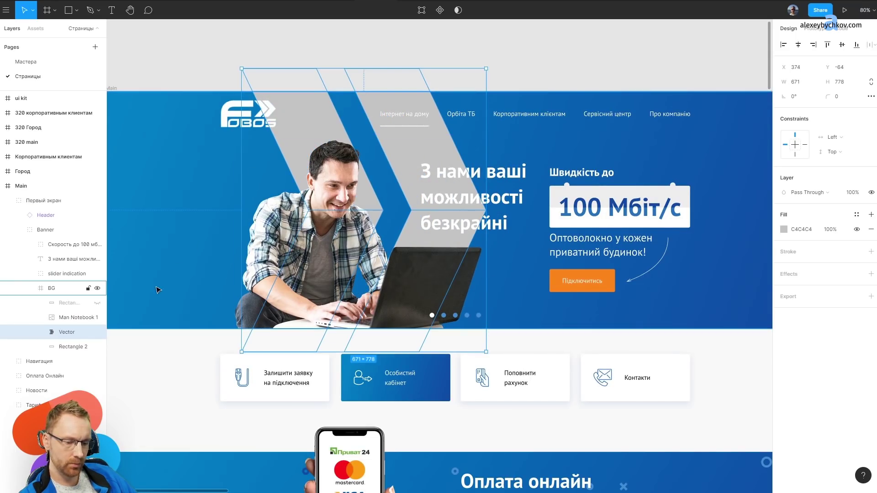
pyautogui.press('1')
pyautogui.click(204, 83)
# Compare the Оплата онлайн section with the 320 main mobile layout's version.
pyautogui.scroll(-2, 205, 82)
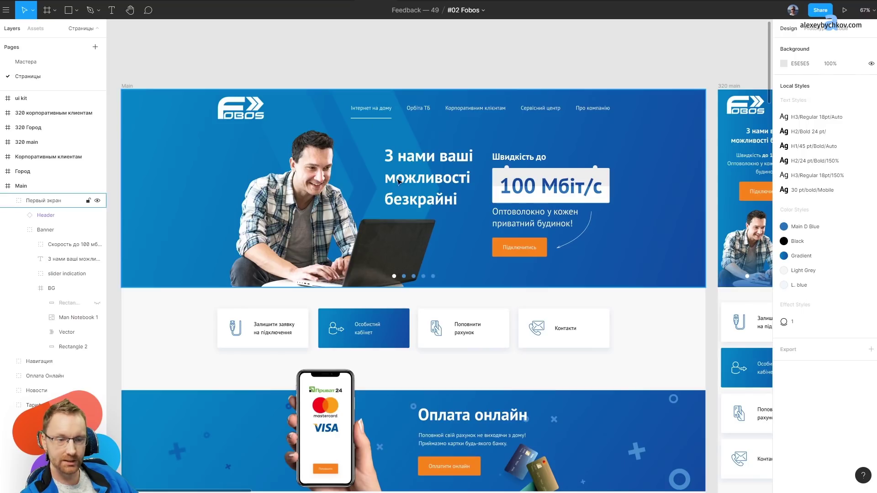
pyautogui.scroll(-5, 383, 358)
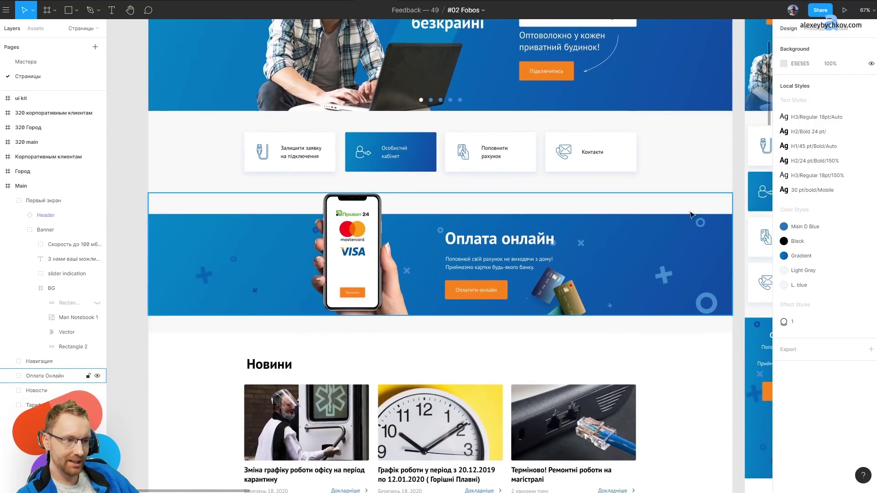
pyautogui.moveTo(516, 133)
pyautogui.mouseDown()
pyautogui.moveTo(310, 242)
pyautogui.moveTo(441, 233)
pyautogui.mouseUp()
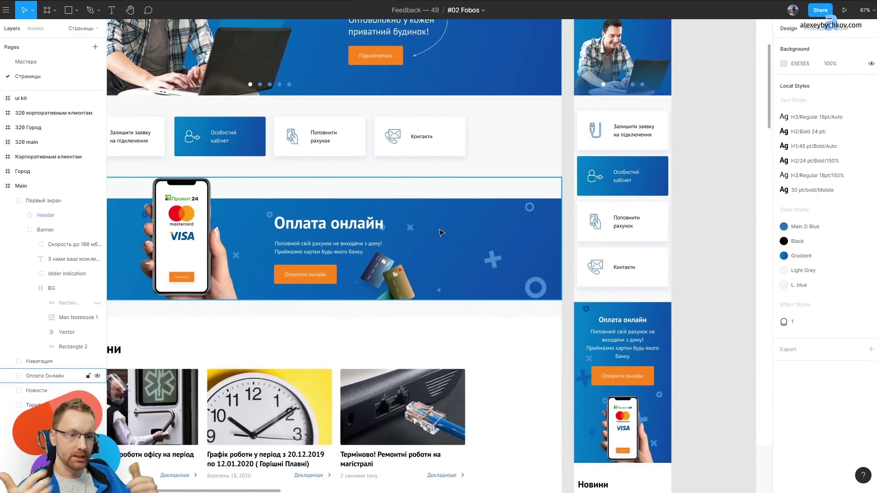
pyautogui.scroll(-5, 441, 233)
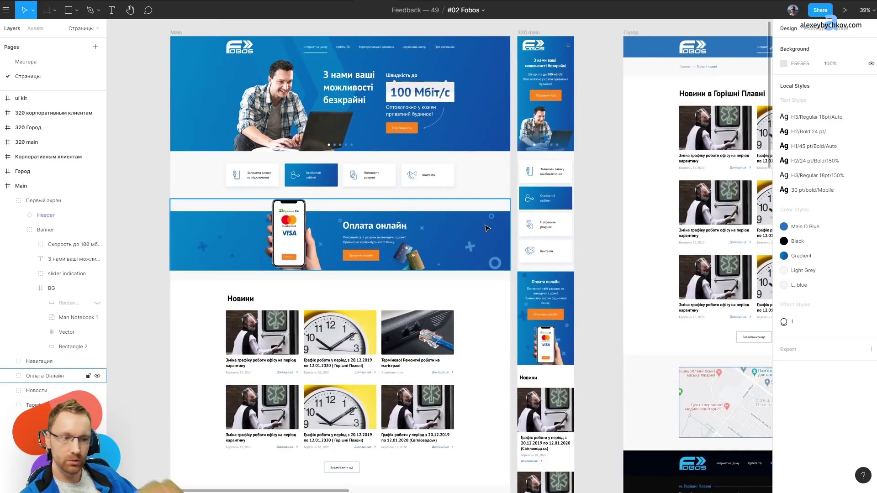
pyautogui.scroll(-2, 447, 238)
pyautogui.hscroll(2, 447, 237)
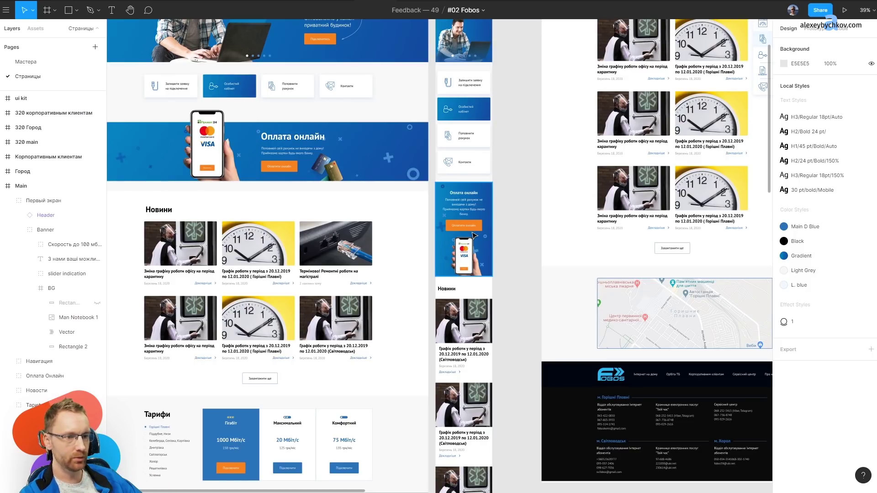
pyautogui.hscroll(4, 376, 230)
pyautogui.hscroll(4, 405, 227)
pyautogui.scroll(2, 405, 228)
pyautogui.hscroll(3, 227, 265)
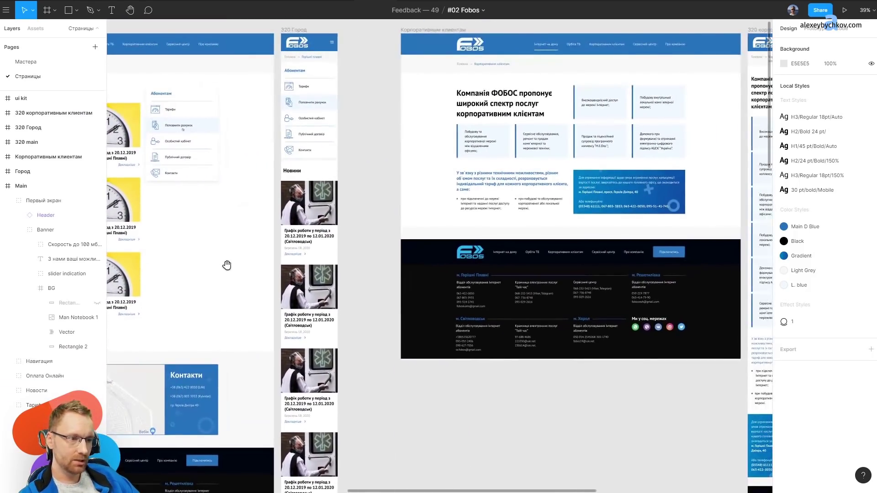
pyautogui.moveTo(226, 265); pyautogui.dragTo(129, 305)
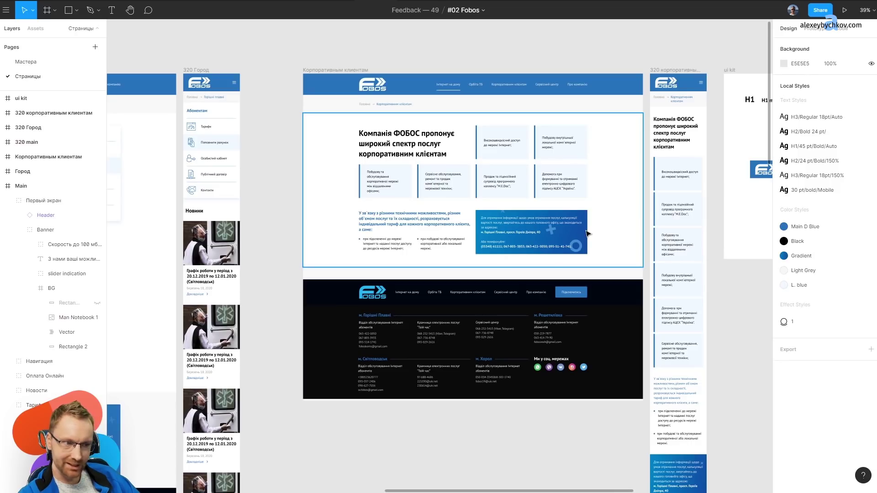
pyautogui.hscroll(-10, 588, 233)
pyautogui.hscroll(-8, 434, 126)
pyautogui.scroll(2, 433, 126)
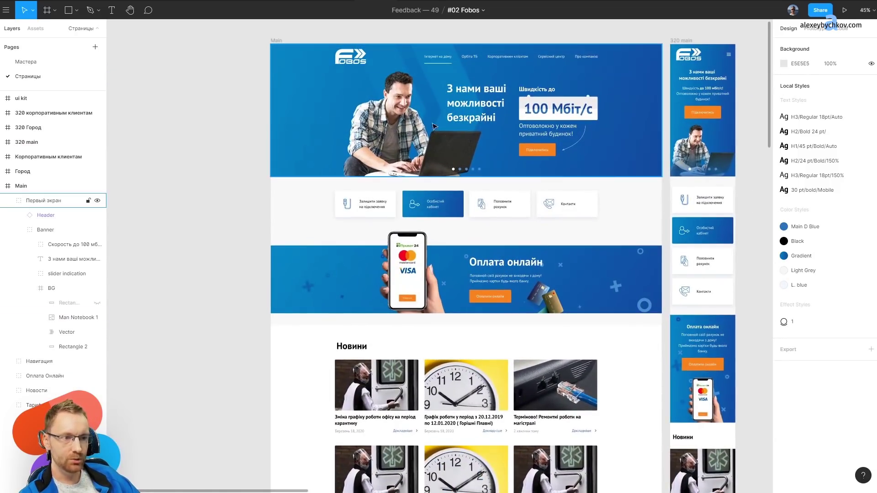
pyautogui.scroll(-5, 457, 225)
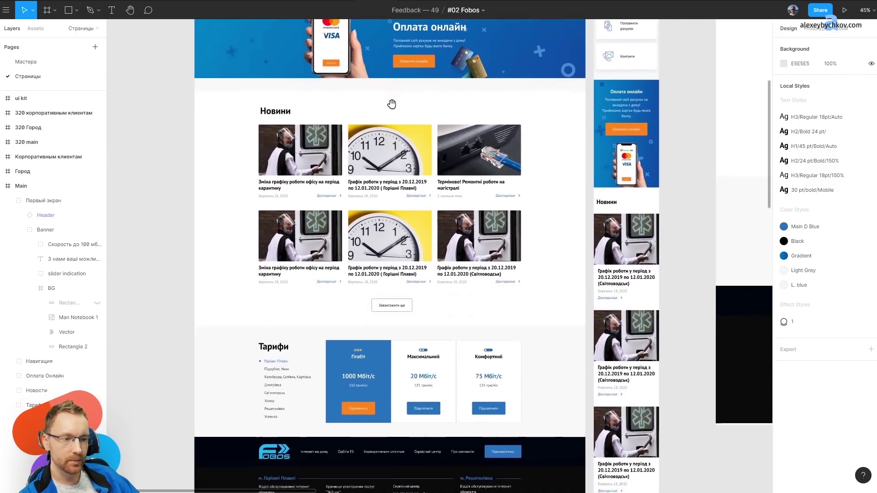
pyautogui.scroll(2, 392, 104)
pyautogui.scroll(5, 315, 318)
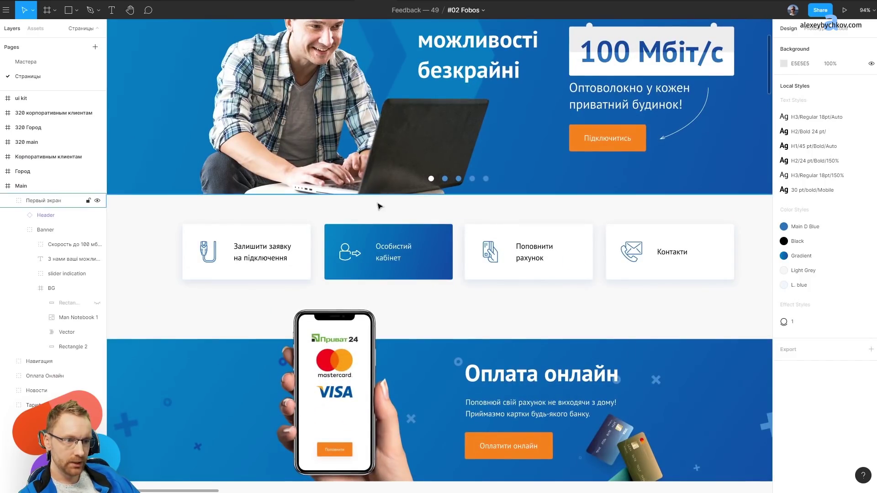
pyautogui.press('r')
pyautogui.scroll(5, 353, 200)
pyautogui.moveTo(345, 189); pyautogui.dragTo(363, 231)
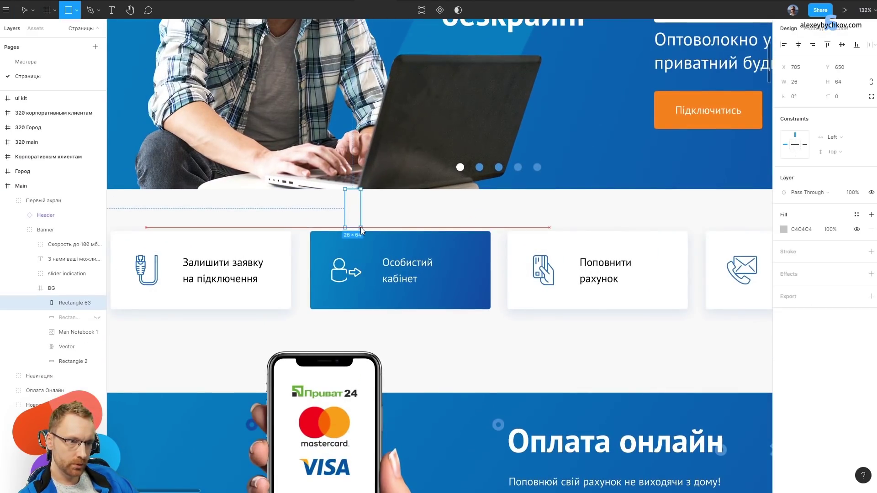
pyautogui.moveTo(74, 303); pyautogui.dragTo(46, 201)
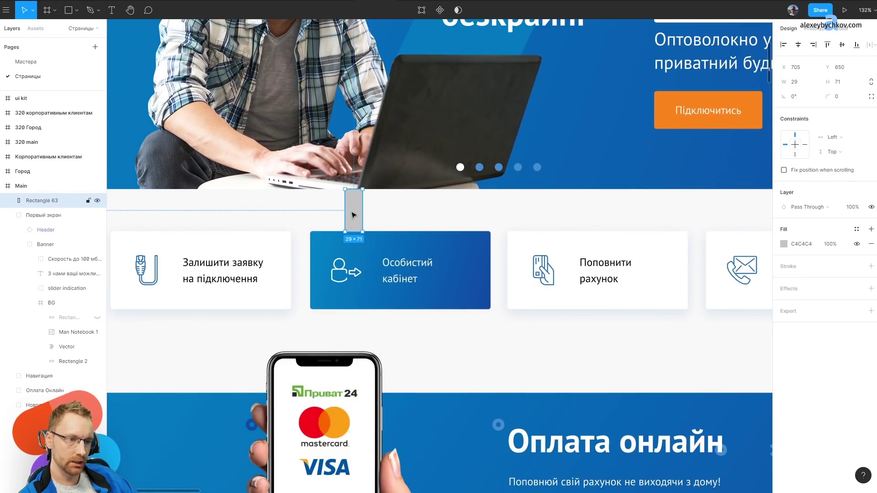
pyautogui.moveTo(348, 206); pyautogui.dragTo(351, 329)
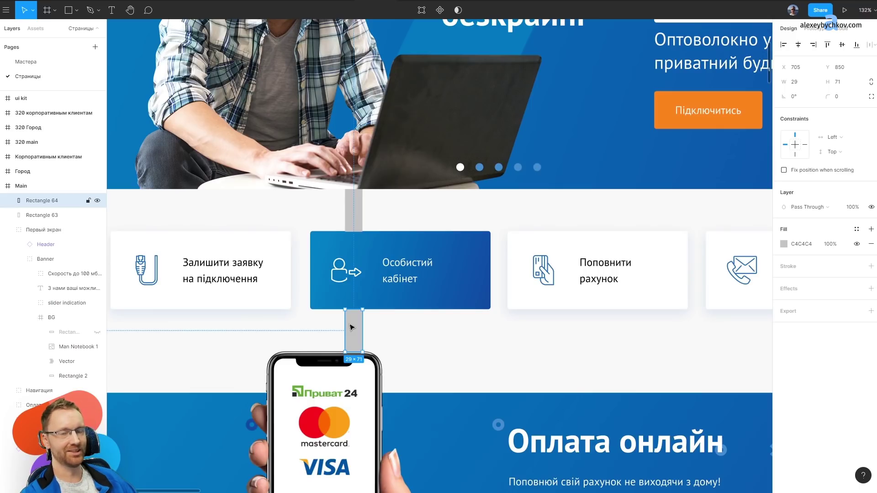
pyautogui.keyDown('shift'); pyautogui.click(354, 210); pyautogui.keyUp('shift')
pyautogui.moveTo(355, 211); pyautogui.dragTo(462, 211)
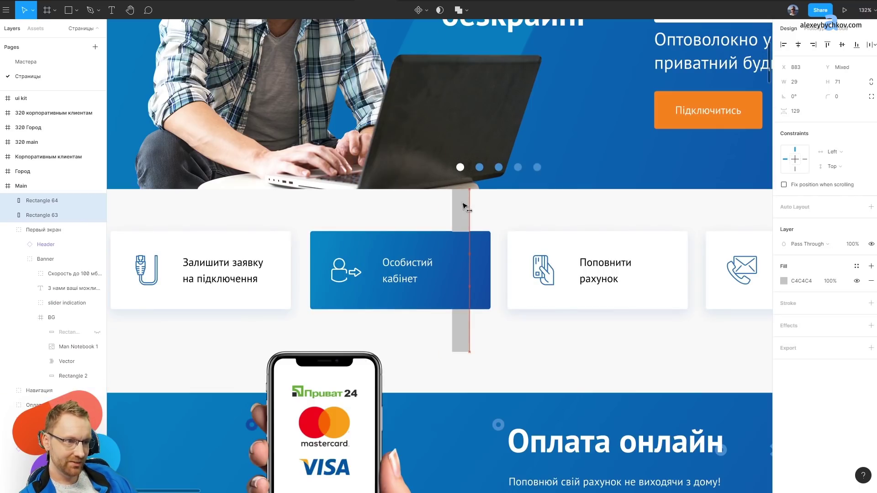
pyautogui.click(508, 350)
pyautogui.click(460, 331)
pyautogui.moveTo(461, 351); pyautogui.dragTo(462, 393)
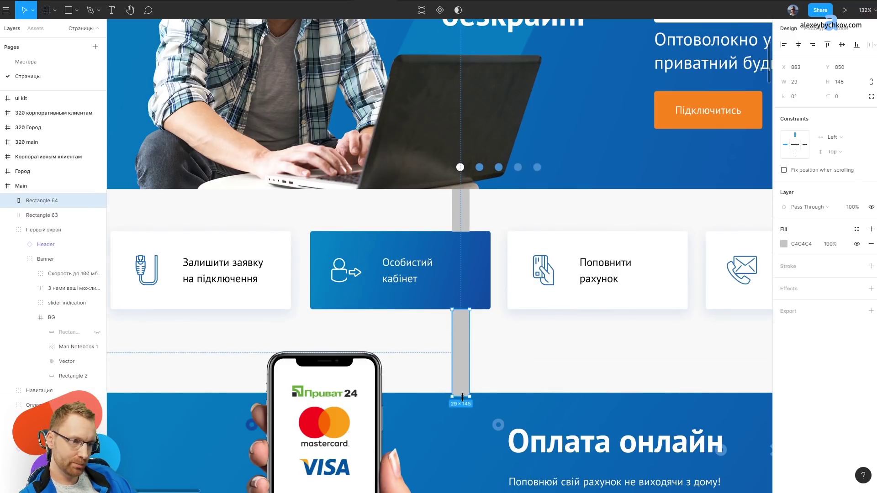
pyautogui.scroll(-5, 462, 392)
pyautogui.scroll(1, 366, 319)
pyautogui.click(276, 305)
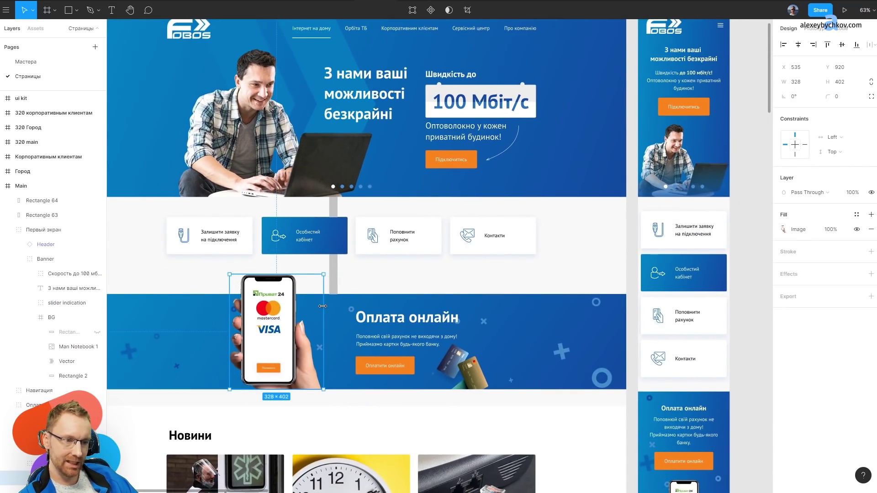
pyautogui.moveTo(323, 305); pyautogui.dragTo(612, 301)
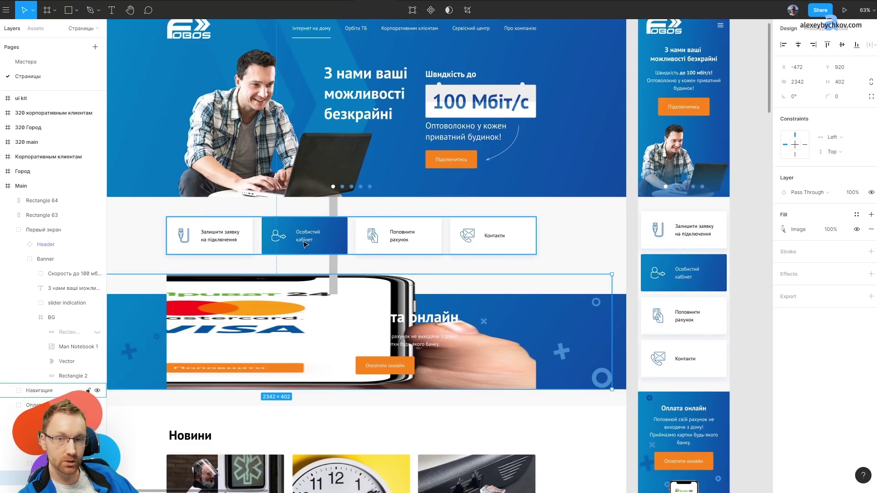
pyautogui.hotkey('ctrl', 'z')
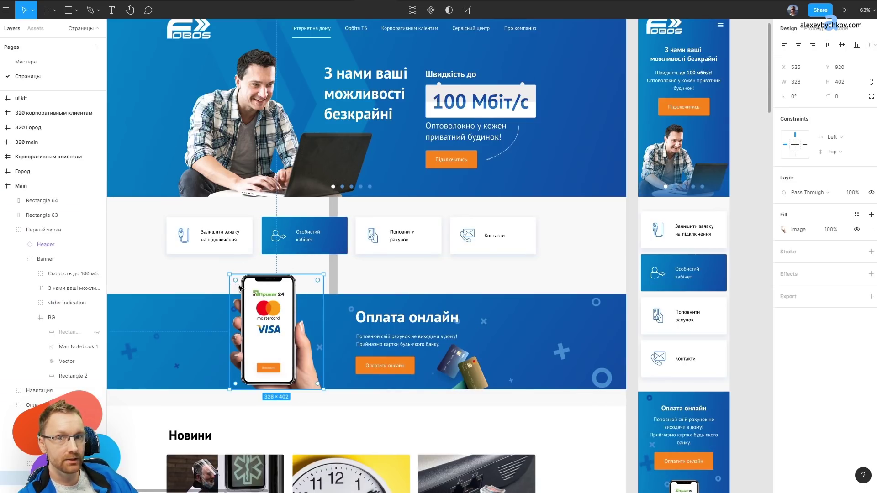
pyautogui.click(333, 274)
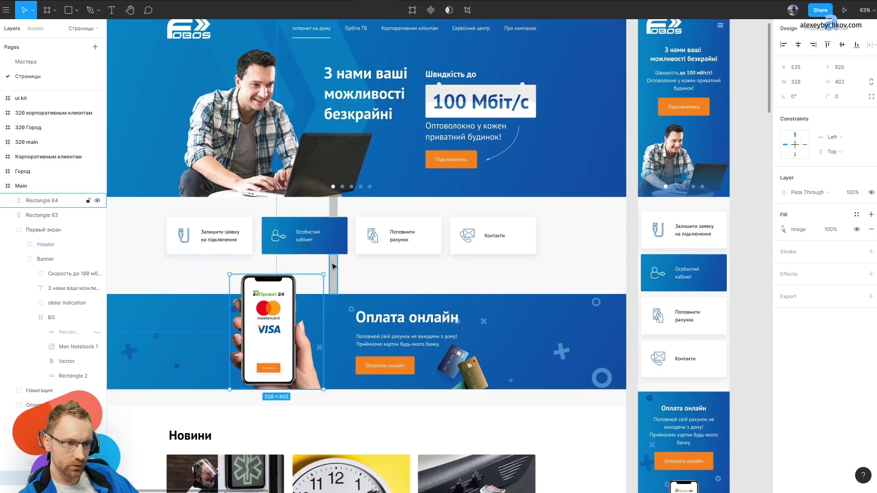
pyautogui.keyDown('shift'); pyautogui.click(335, 210); pyautogui.keyUp('shift')
pyautogui.press('Delete')
pyautogui.click(352, 340)
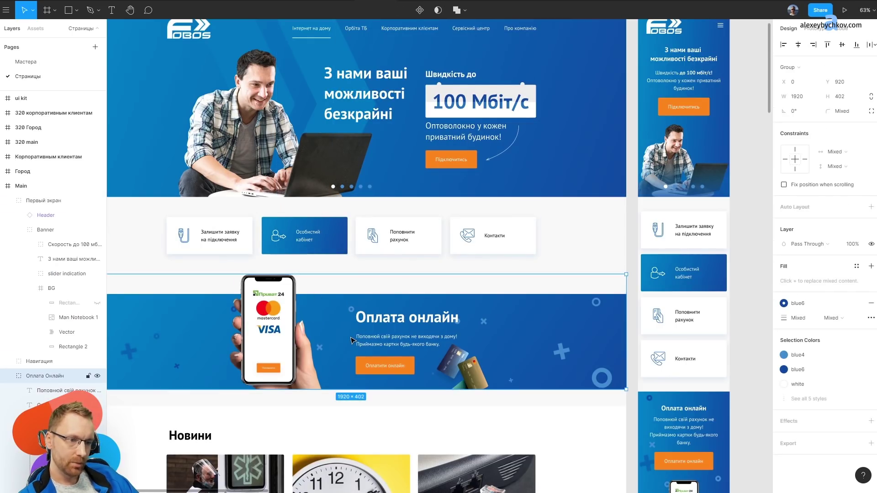
# Move the Новини and Оплата онлайн sections up to close the gap under the cards.
pyautogui.moveTo(352, 339); pyautogui.dragTo(397, 260)
pyautogui.hotkey('ctrl', 'z')
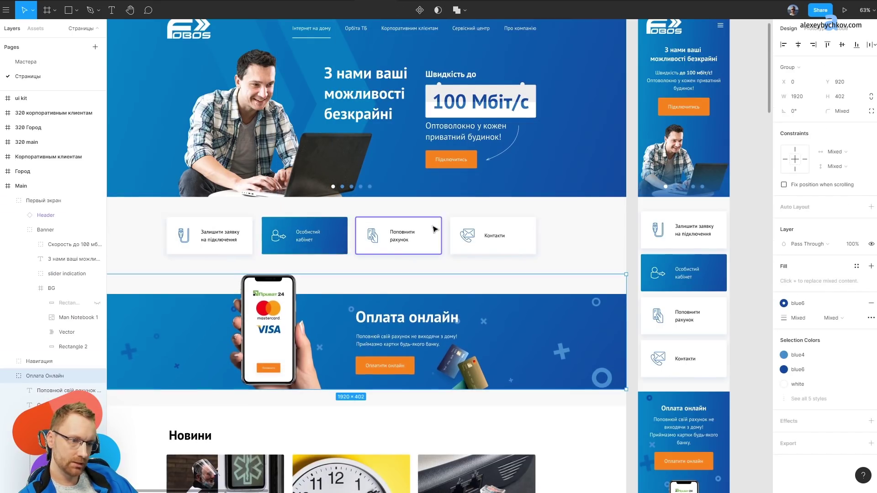
pyautogui.moveTo(283, 426); pyautogui.dragTo(298, 417)
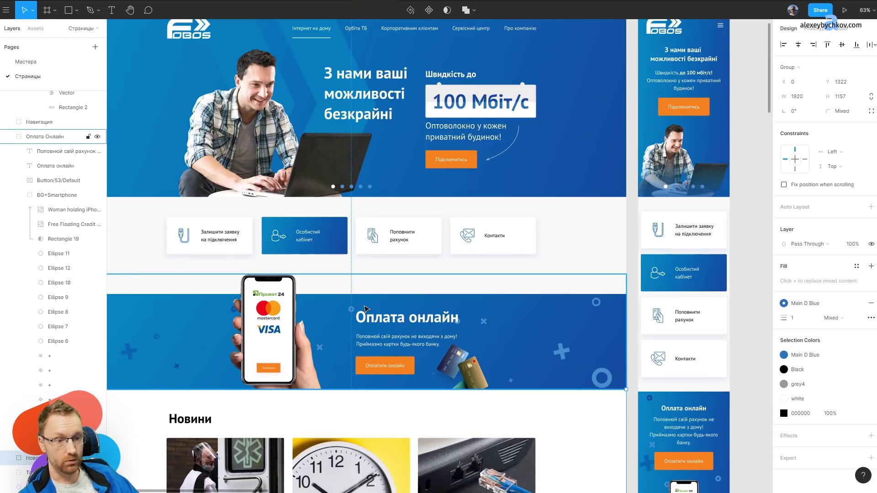
pyautogui.keyDown('shift'); pyautogui.click(367, 329); pyautogui.keyUp('shift')
pyautogui.moveTo(366, 342); pyautogui.dragTo(364, 325)
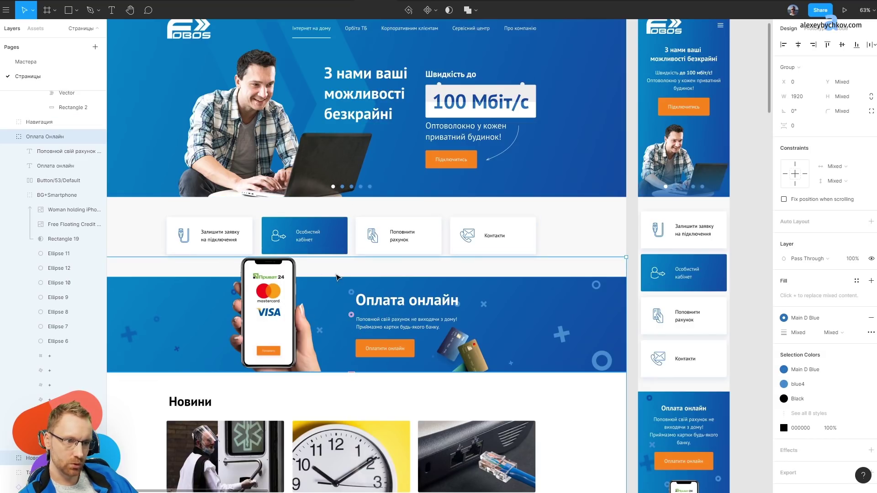
# Shrink the Woman holding iPhone image from 328×402 to 295×362.
pyautogui.click(308, 292)
pyautogui.moveTo(324, 257); pyautogui.dragTo(314, 269)
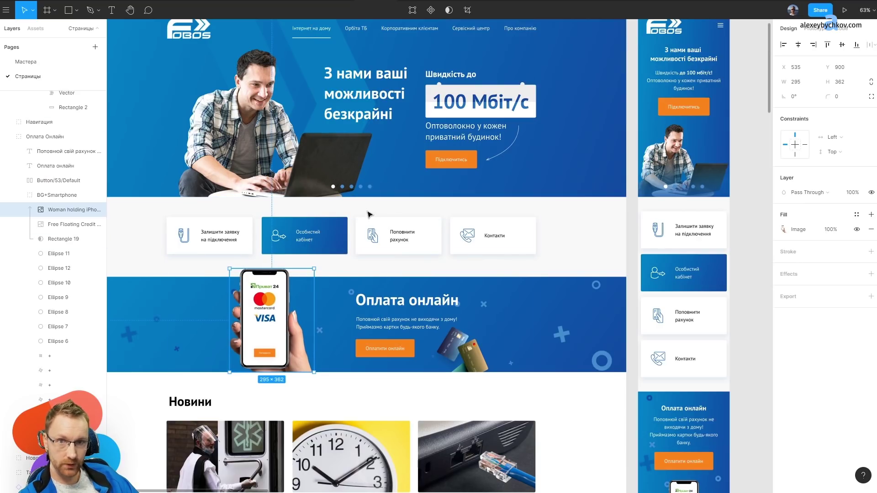
pyautogui.click(205, 320)
pyautogui.scroll(-3, 204, 289)
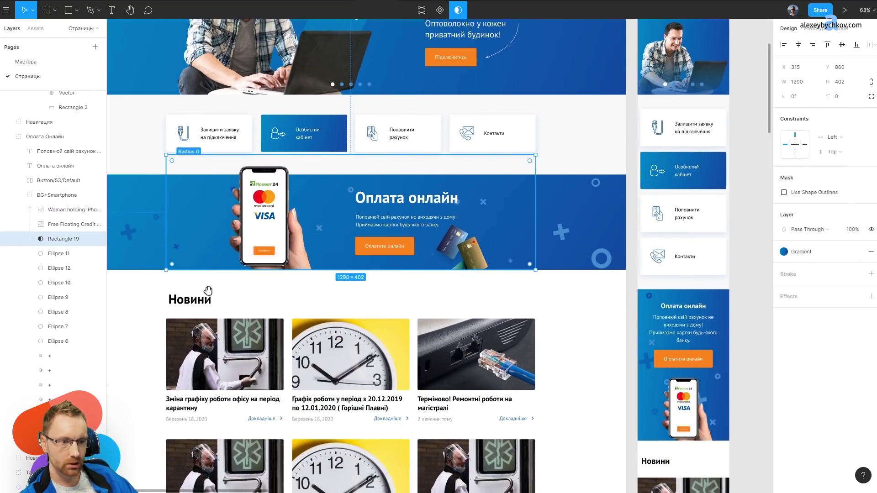
pyautogui.scroll(-3, 204, 289)
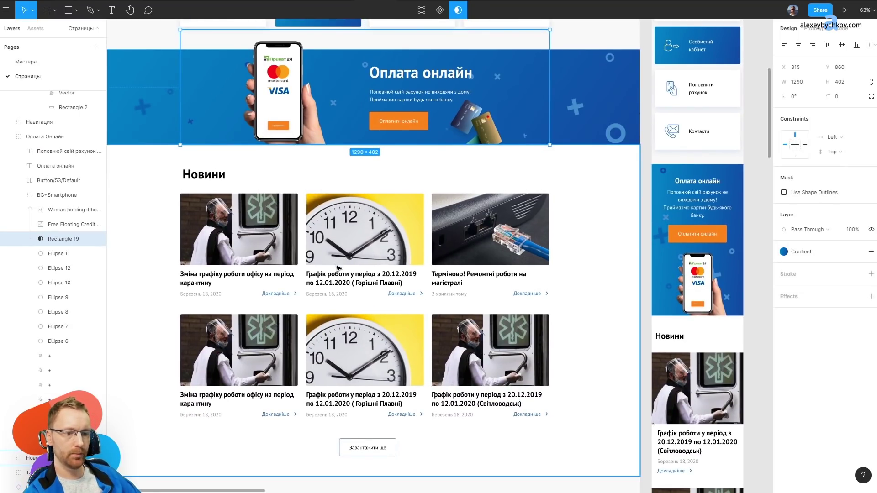
pyautogui.click(347, 256)
# Swap the first two news cards so the clock card comes first.
pyautogui.keyDown('shift'); pyautogui.click(239, 229); pyautogui.keyUp('shift')
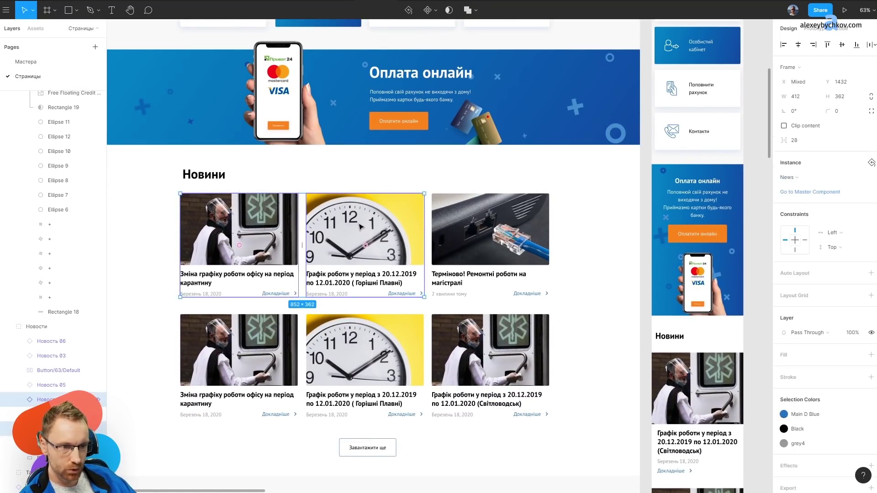
pyautogui.moveTo(363, 248); pyautogui.dragTo(374, 248)
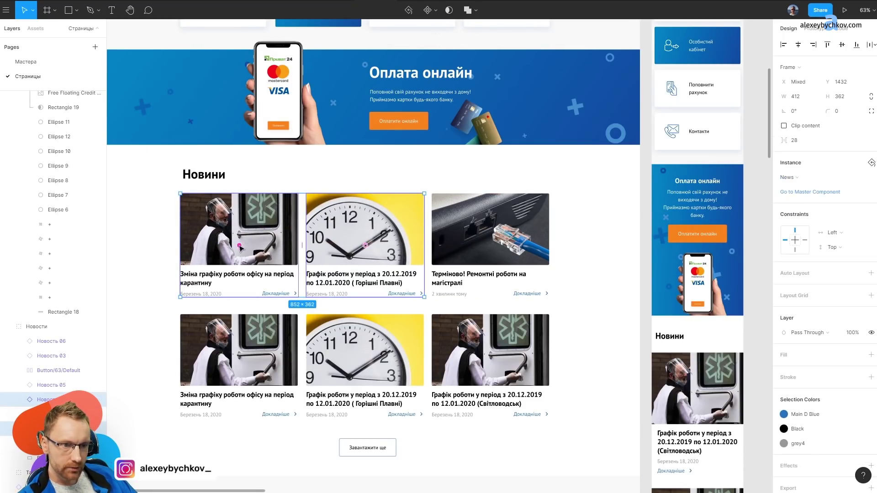
pyautogui.moveTo(240, 247); pyautogui.dragTo(365, 247)
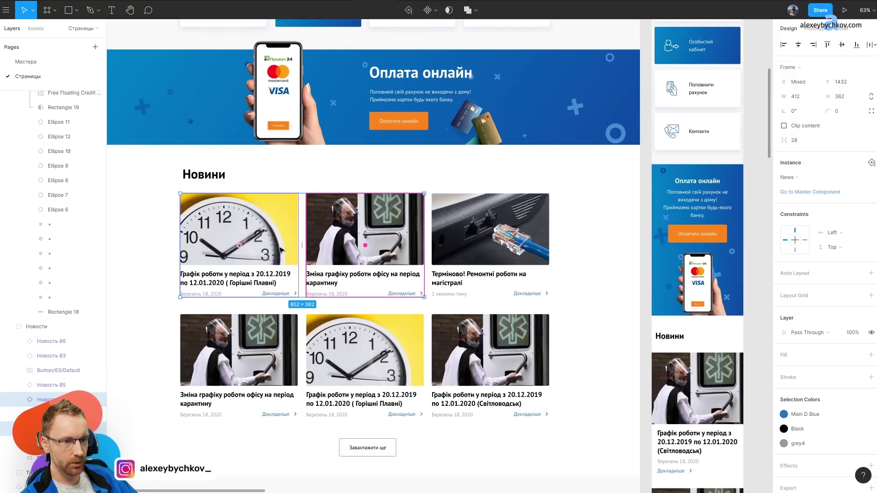
# Review the Тарифи section and footer of the homepage.
pyautogui.moveTo(325, 451); pyautogui.dragTo(347, 192)
pyautogui.scroll(5, 347, 192)
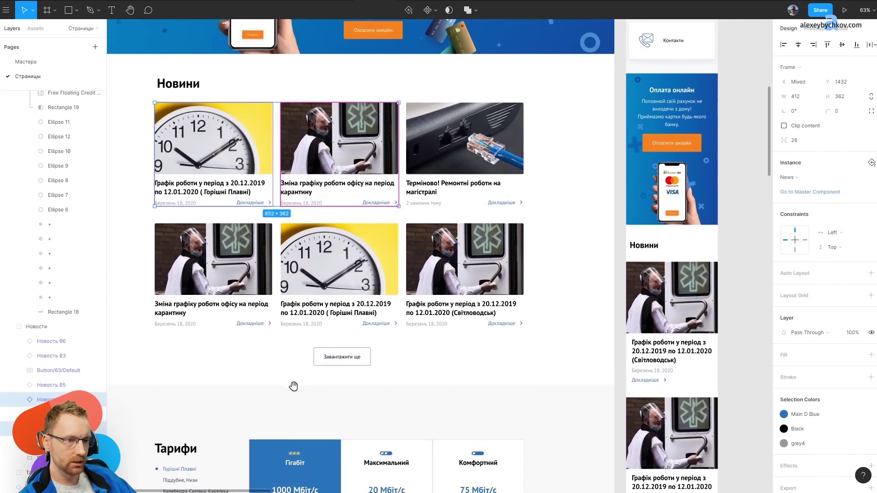
pyautogui.scroll(5, 294, 385)
pyautogui.scroll(-7, 321, 303)
pyautogui.scroll(2, 315, 347)
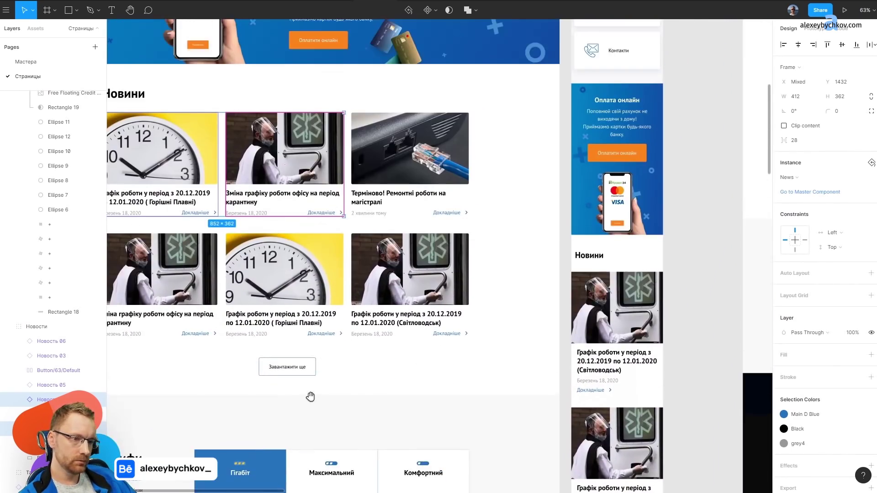
pyautogui.scroll(8, 309, 398)
pyautogui.scroll(-8, 320, 320)
pyautogui.scroll(-6, 352, 98)
# Return to the hero and Оплата онлайн banner area and zoom over it.
pyautogui.moveTo(352, 97); pyautogui.dragTo(364, 464)
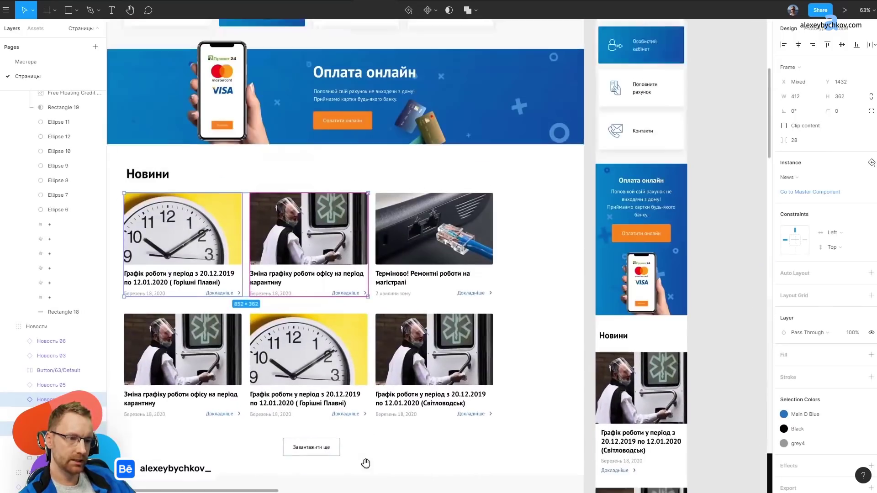
pyautogui.scroll(5, 356, 401)
pyautogui.scroll(-1, 349, 346)
pyautogui.scroll(-6, 347, 319)
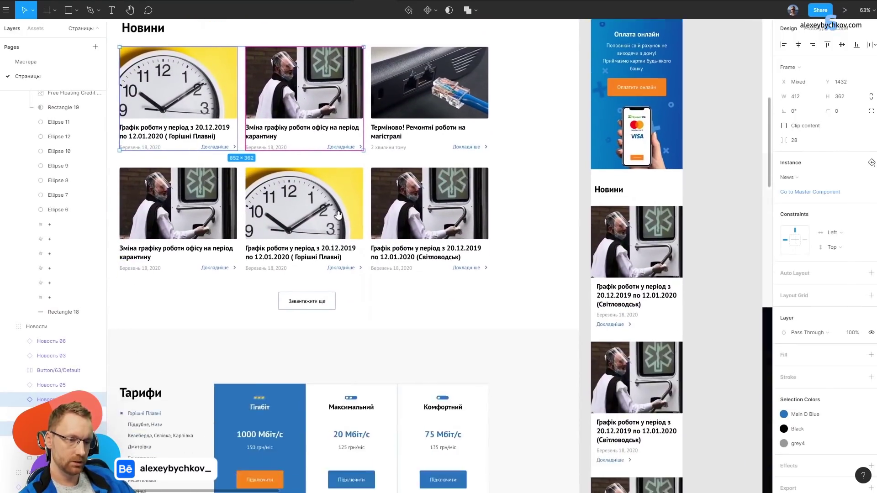
pyautogui.scroll(-1, 342, 274)
pyautogui.scroll(-5, 339, 246)
pyautogui.scroll(2, 360, 76)
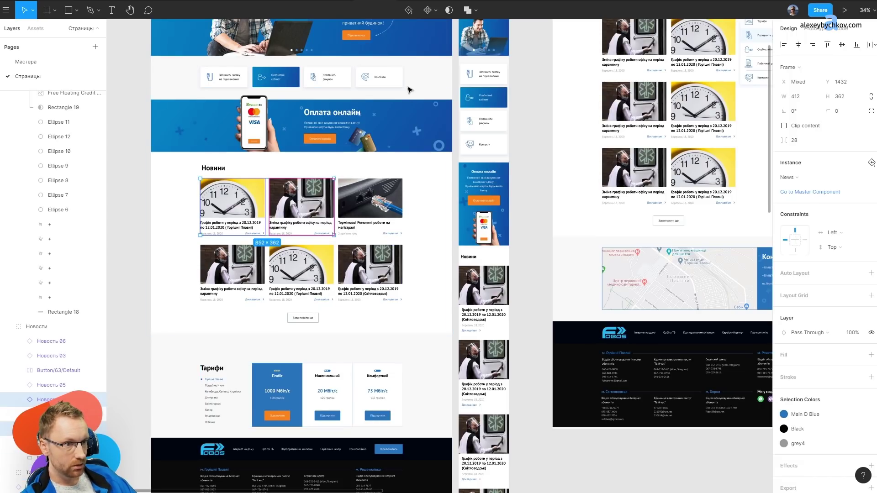
pyautogui.scroll(5, 407, 89)
pyautogui.scroll(5, 433, 105)
pyautogui.scroll(-4, 435, 104)
pyautogui.scroll(-5, 437, 385)
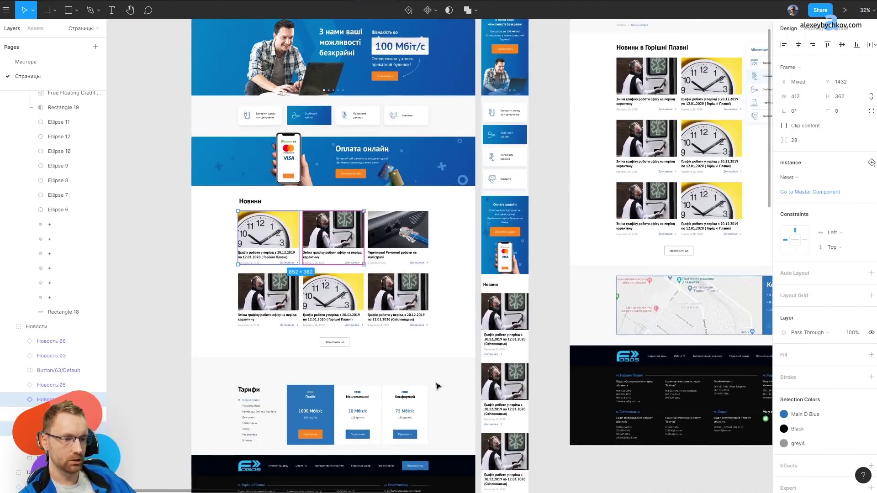
pyautogui.scroll(4, 431, 385)
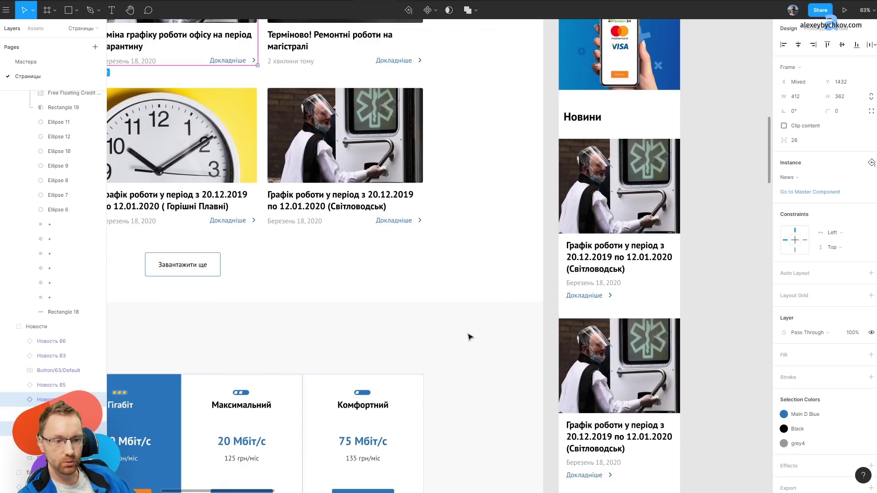
pyautogui.scroll(-3, 380, 295)
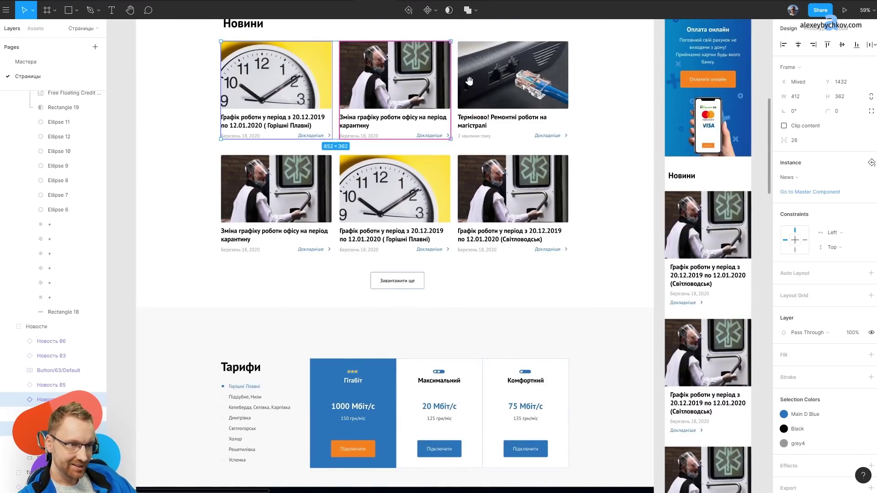
pyautogui.scroll(5, 485, 176)
pyautogui.click(530, 103)
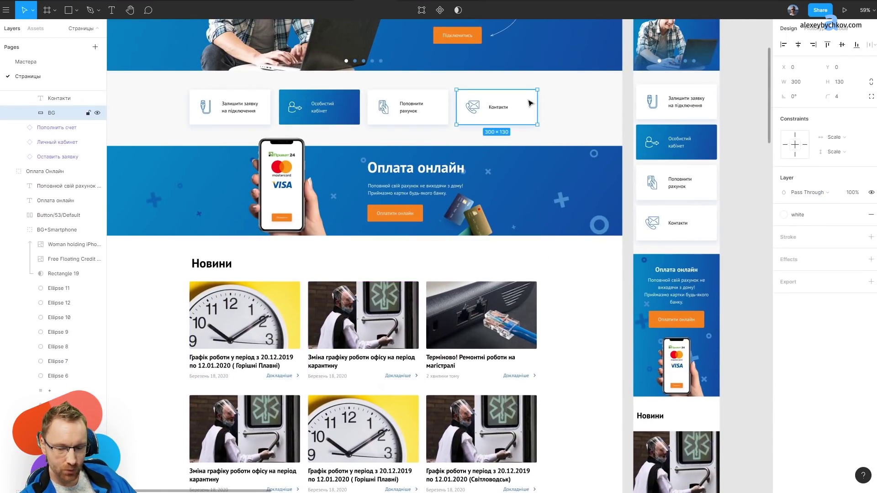
pyautogui.scroll(-2, 411, 274)
pyautogui.scroll(5, 507, 390)
pyautogui.click(529, 359)
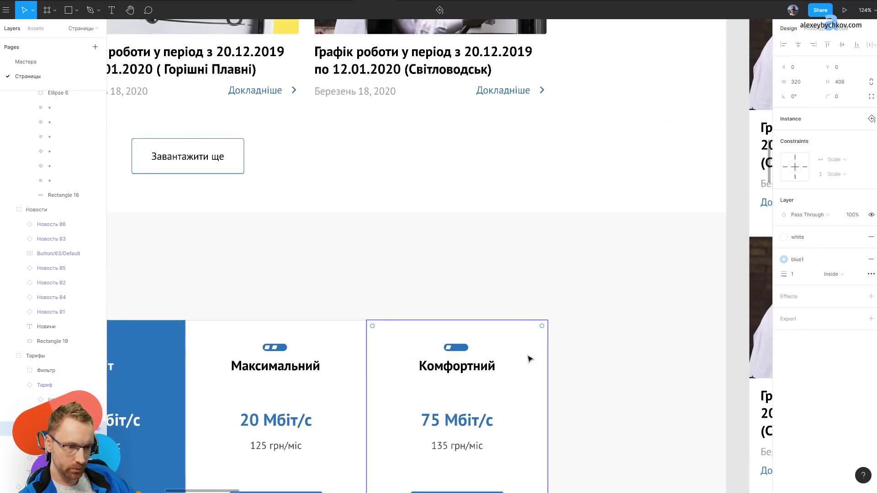
pyautogui.scroll(-2, 603, 256)
pyautogui.moveTo(393, 268); pyautogui.dragTo(416, 270)
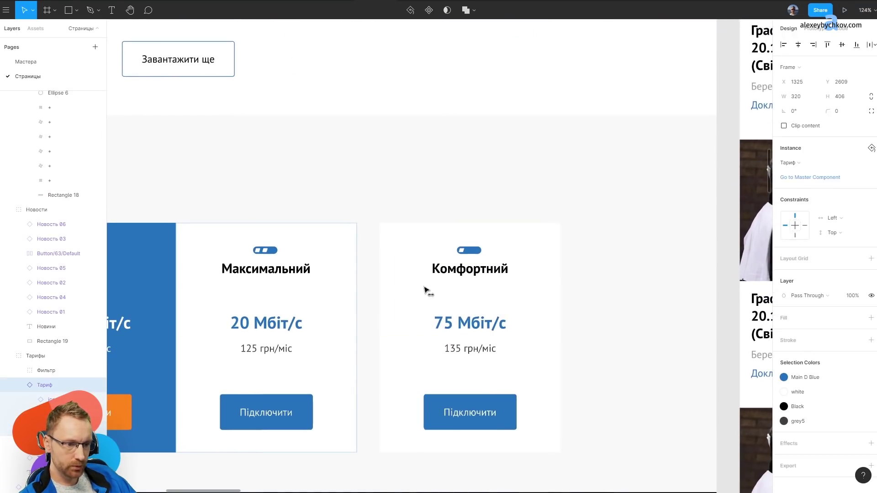
pyautogui.scroll(-5, 429, 169)
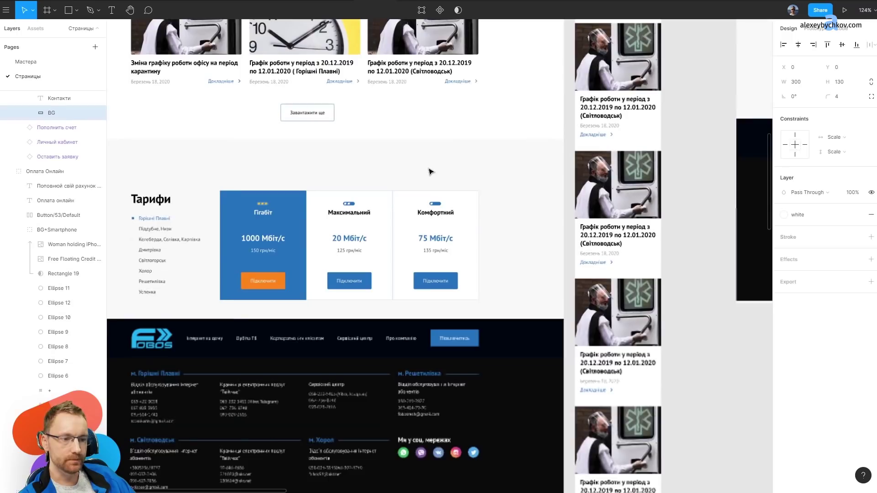
pyautogui.press('Escape')
pyautogui.scroll(2, 484, 231)
pyautogui.moveTo(302, 251); pyautogui.dragTo(348, 270)
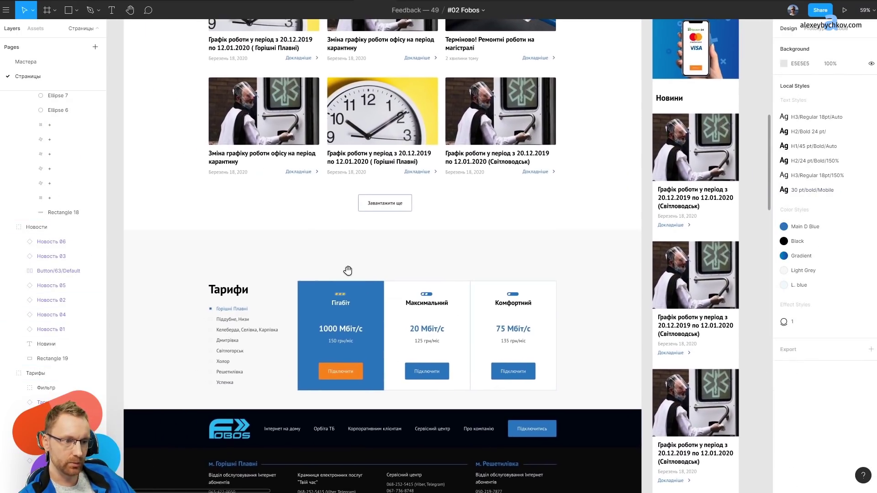
pyautogui.scroll(5, 507, 312)
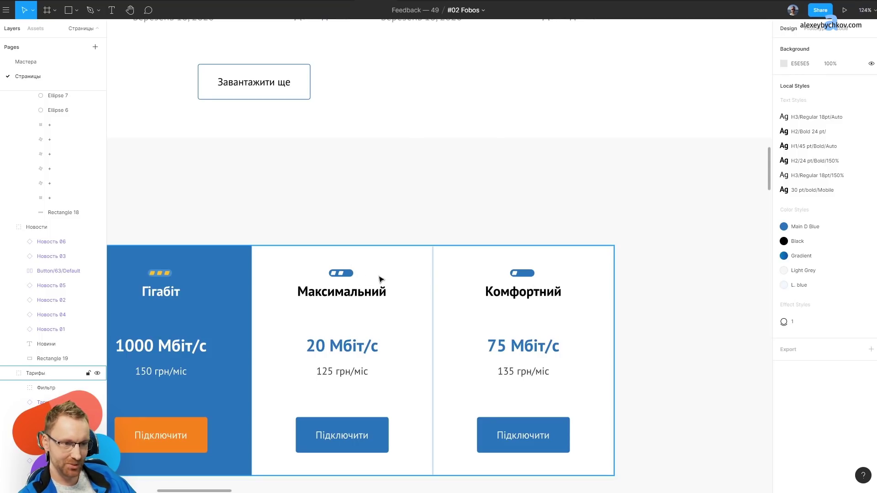
pyautogui.hscroll(-3, 512, 299)
pyautogui.scroll(-3, 427, 302)
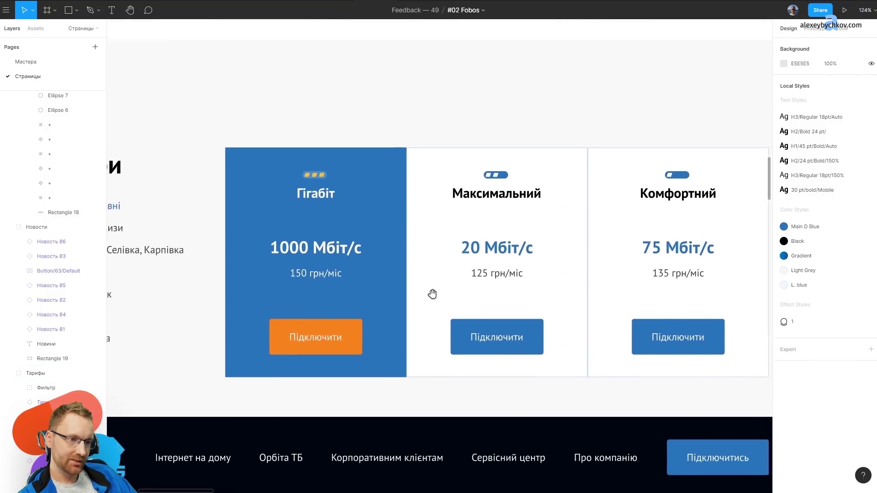
pyautogui.scroll(3, 411, 319)
pyautogui.scroll(1, 366, 316)
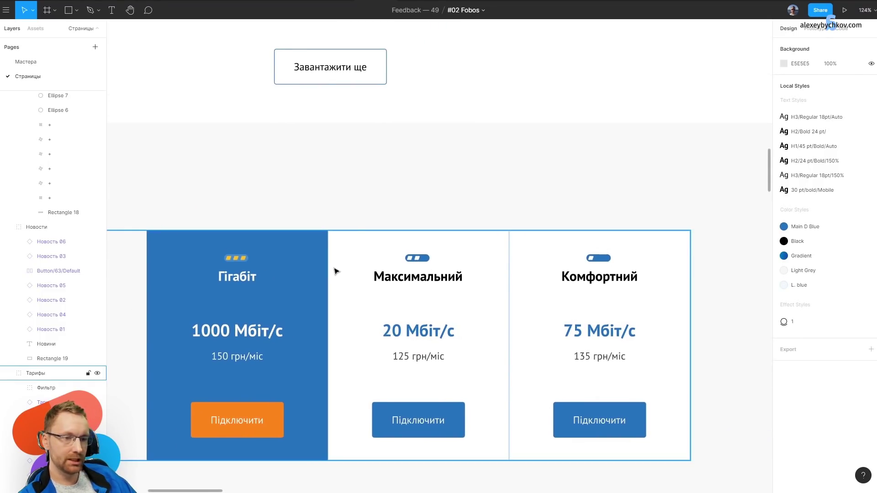
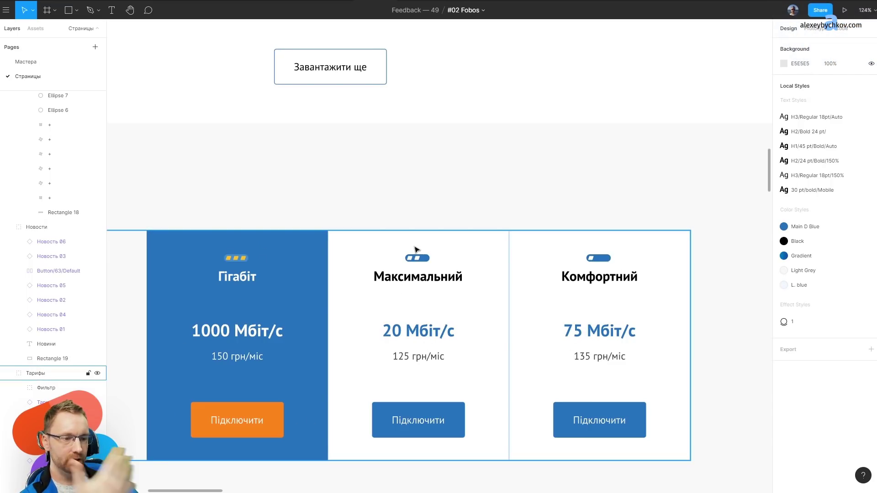
# Look over the tariffs, footer and news sections, briefly selecting the news section's Rectangle 19.
pyautogui.scroll(-5, 430, 274)
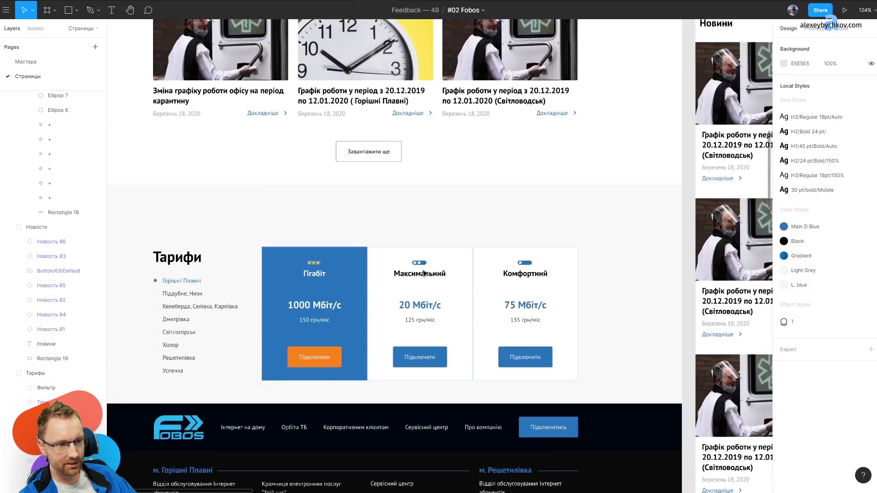
pyautogui.moveTo(356, 393); pyautogui.dragTo(356, 188)
pyautogui.scroll(5, 356, 188)
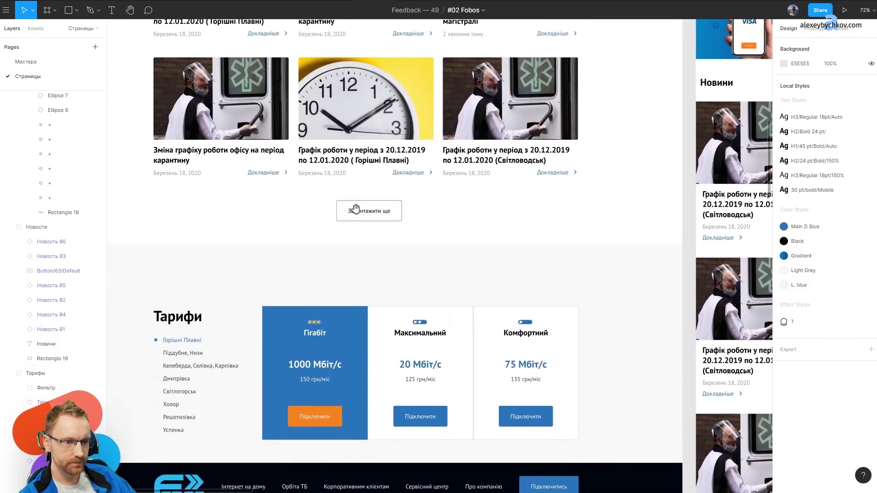
pyautogui.scroll(-5, 304, 320)
pyautogui.scroll(2, 239, 222)
pyautogui.scroll(3, 239, 222)
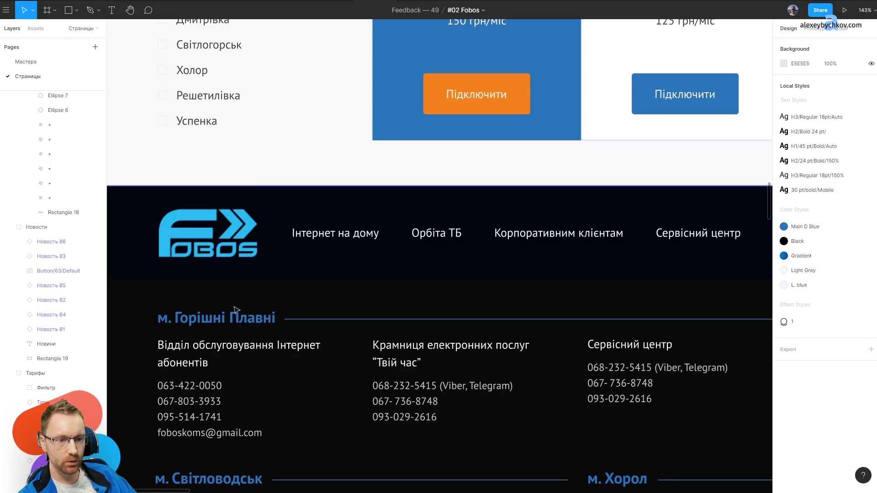
pyautogui.scroll(-5, 235, 310)
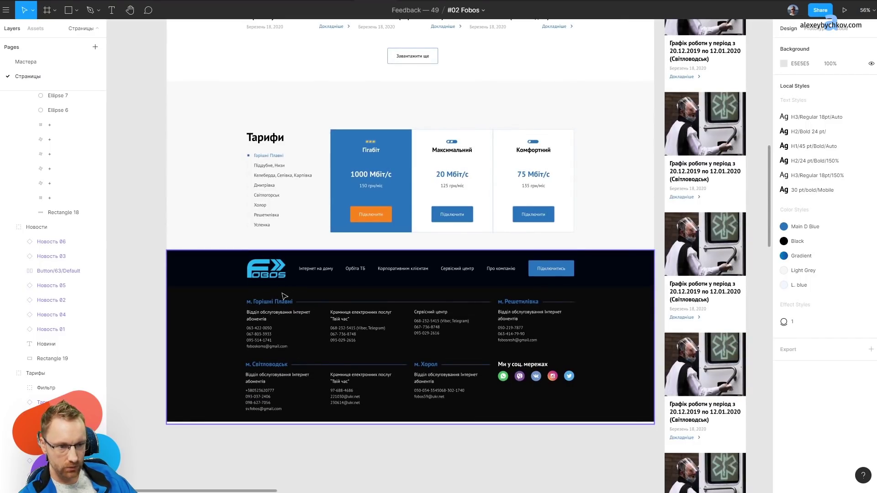
pyautogui.scroll(3, 283, 296)
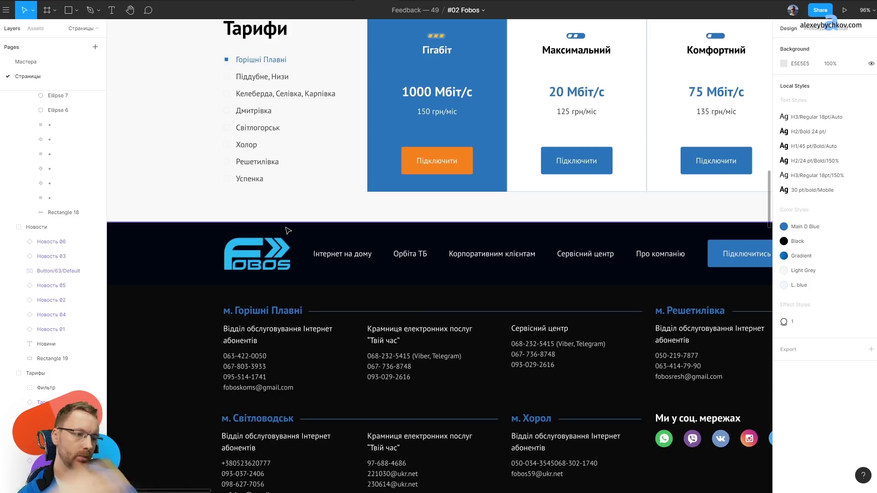
pyautogui.scroll(-5, 368, 301)
pyautogui.scroll(5, 320, 320)
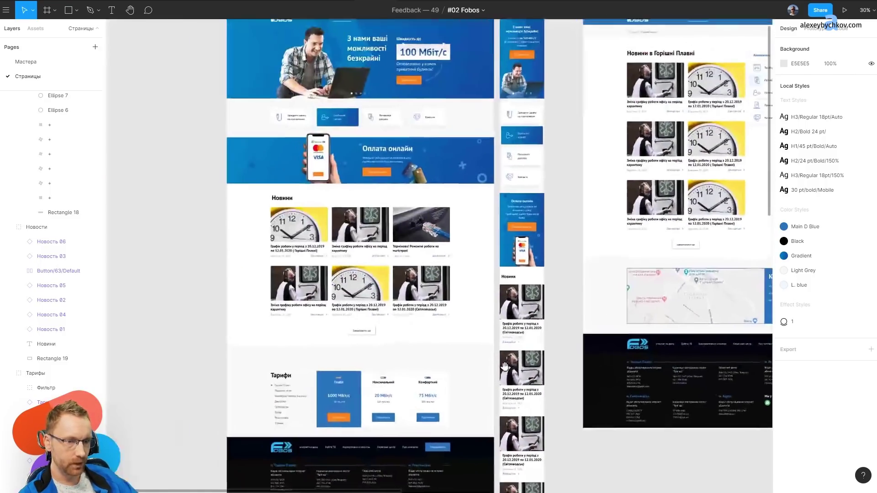
pyautogui.scroll(3, 315, 358)
pyautogui.click(364, 302)
pyautogui.press('Escape')
pyautogui.scroll(2, 195, 279)
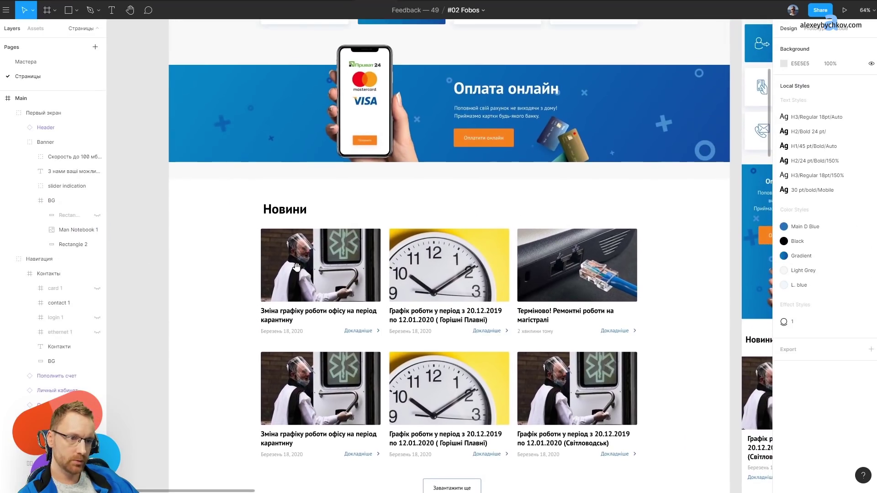
pyautogui.moveTo(247, 116); pyautogui.dragTo(213, 90)
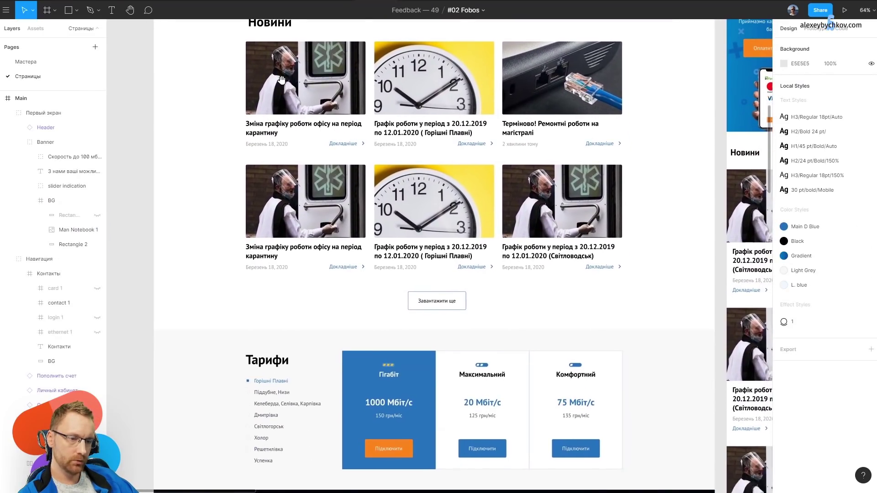
# Inspect the news section's Vector layer in point editing, then exit point editing.
pyautogui.click(351, 162)
pyautogui.click(350, 162)
pyautogui.scroll(-3, 347, 167)
pyautogui.scroll(-2, 338, 176)
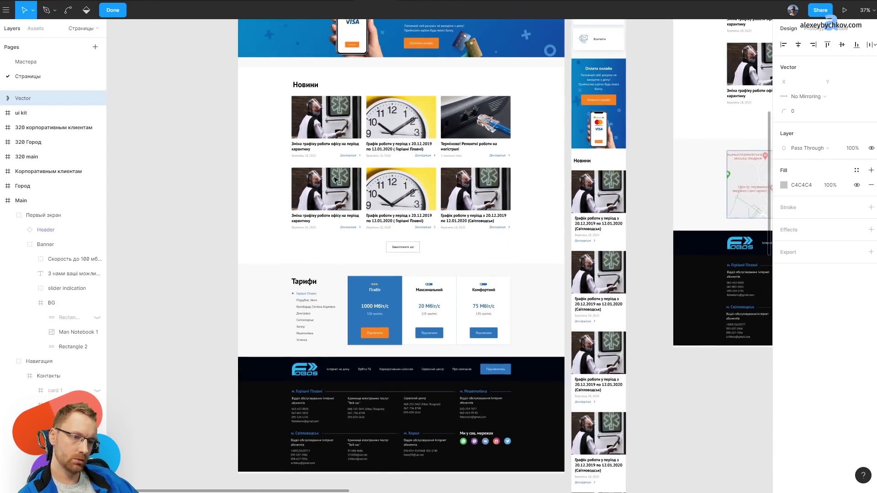
pyautogui.scroll(3, 372, 274)
pyautogui.hscroll(3, 373, 274)
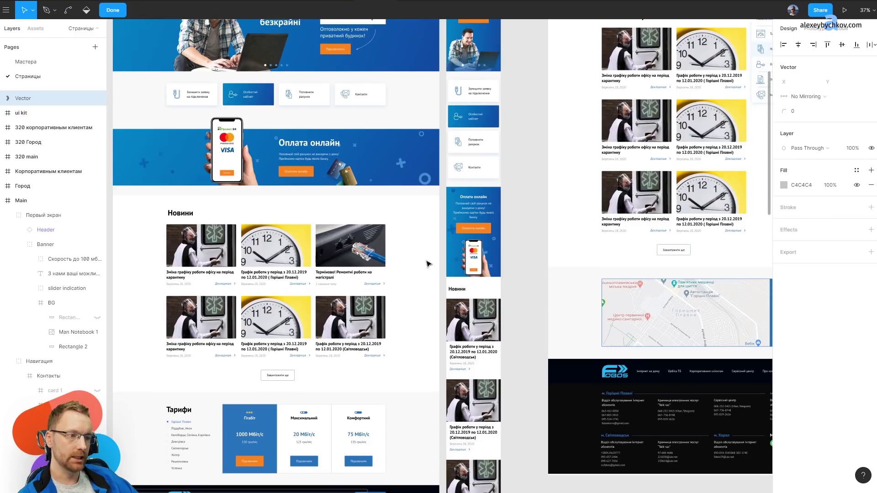
pyautogui.hscroll(10, 411, 228)
pyautogui.scroll(2, 411, 229)
pyautogui.hscroll(-4, 453, 184)
pyautogui.scroll(1, 454, 185)
pyautogui.scroll(-4, 507, 284)
pyautogui.hscroll(1, 444, 157)
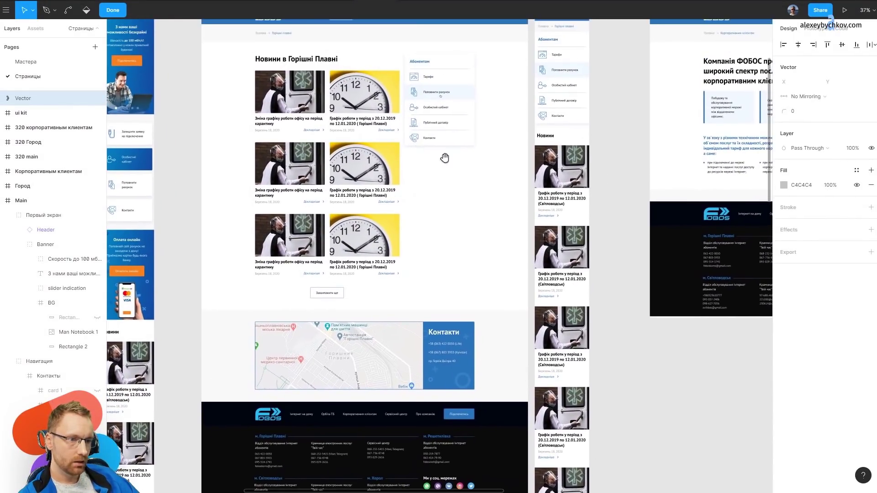
pyautogui.scroll(-7, 297, 300)
pyautogui.hscroll(5, 297, 300)
pyautogui.scroll(-1, 446, 216)
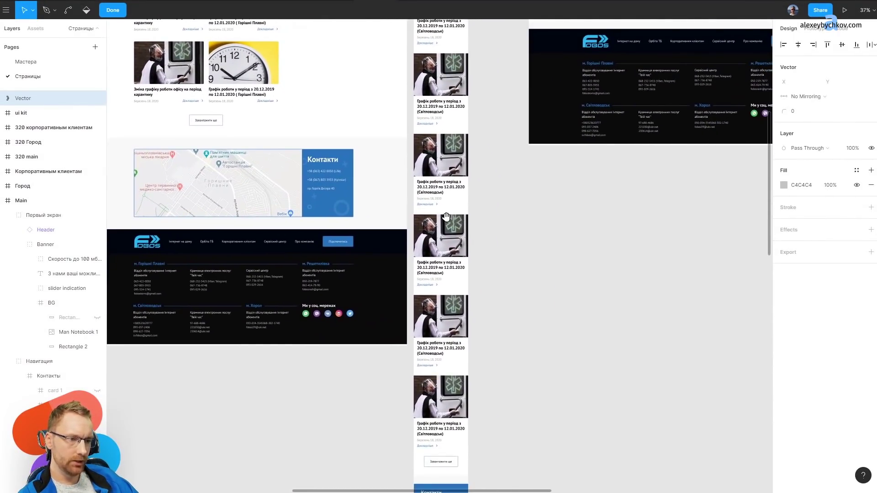
pyautogui.scroll(-5, 455, 430)
pyautogui.hscroll(-4, 455, 430)
pyautogui.hscroll(-8, 391, 274)
pyautogui.scroll(5, 392, 274)
pyautogui.scroll(4, 391, 274)
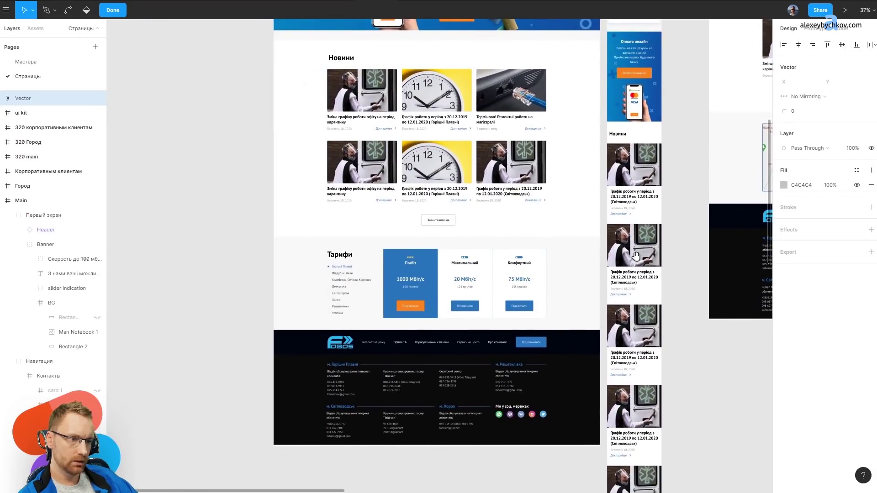
pyautogui.scroll(5, 343, 165)
pyautogui.scroll(3, 343, 165)
pyautogui.scroll(3, 411, 205)
pyautogui.hscroll(-3, 411, 205)
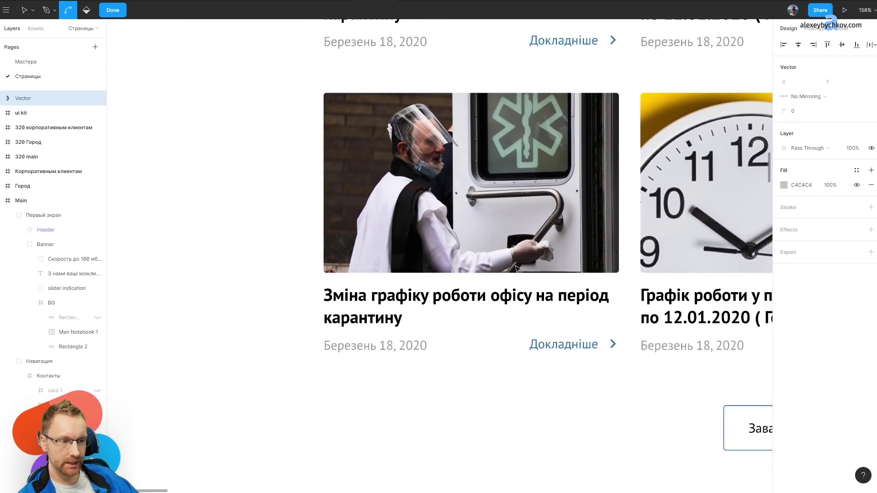
pyautogui.scroll(-4, 518, 270)
pyautogui.scroll(2, 518, 270)
pyautogui.hscroll(-3, 518, 270)
pyautogui.hscroll(-8, 377, 203)
pyautogui.scroll(2, 378, 204)
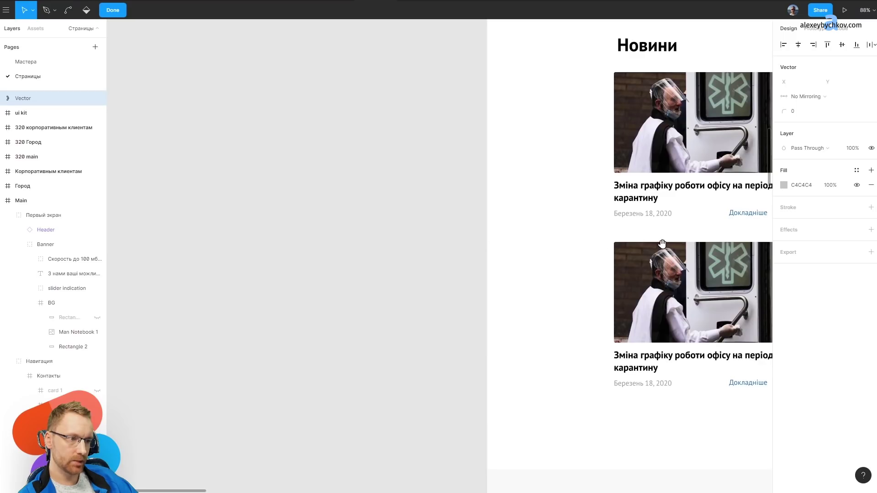
pyautogui.hscroll(8, 513, 227)
pyautogui.press('Escape')
# Move the Новость 04 news card out of the frame onto the empty canvas.
pyautogui.click(567, 274)
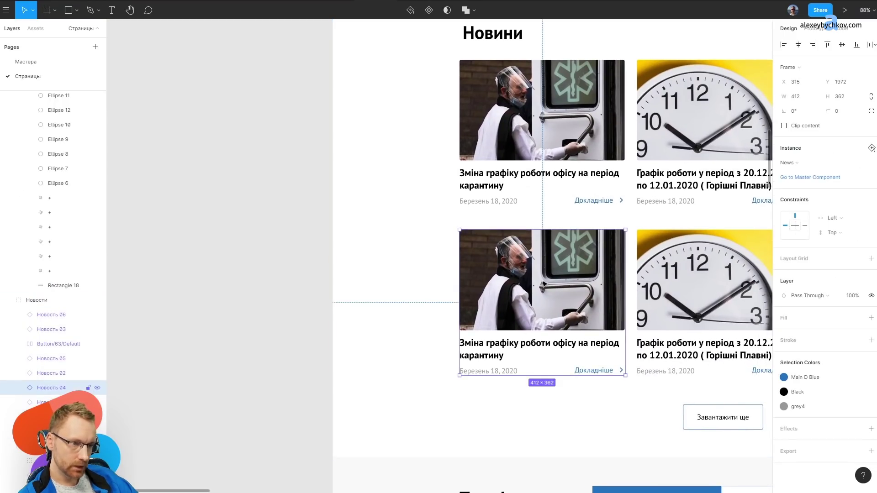
pyautogui.moveTo(566, 274); pyautogui.dragTo(131, 254)
pyautogui.hscroll(-8, 480, 125)
pyautogui.scroll(-3, 386, 291)
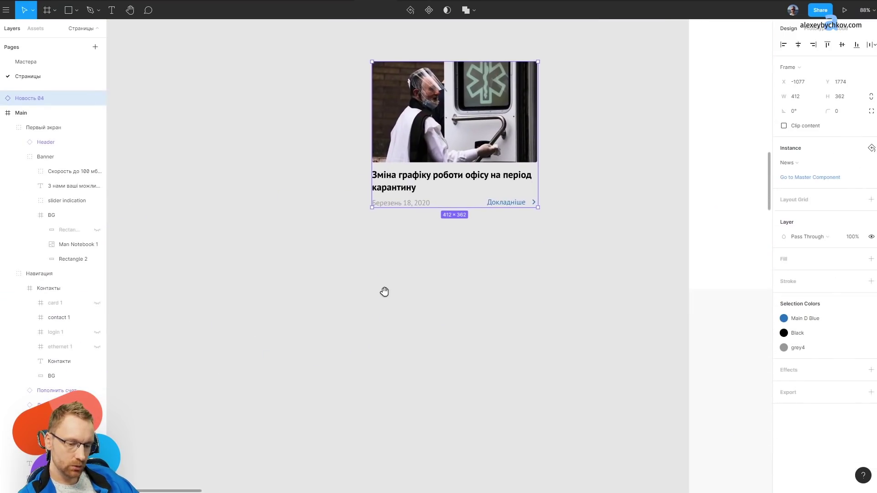
# Add a text box under the card filled with doubled FishText filler text.
pyautogui.press('t')
pyautogui.moveTo(365, 208); pyautogui.dragTo(549, 412)
pyautogui.press('alt')
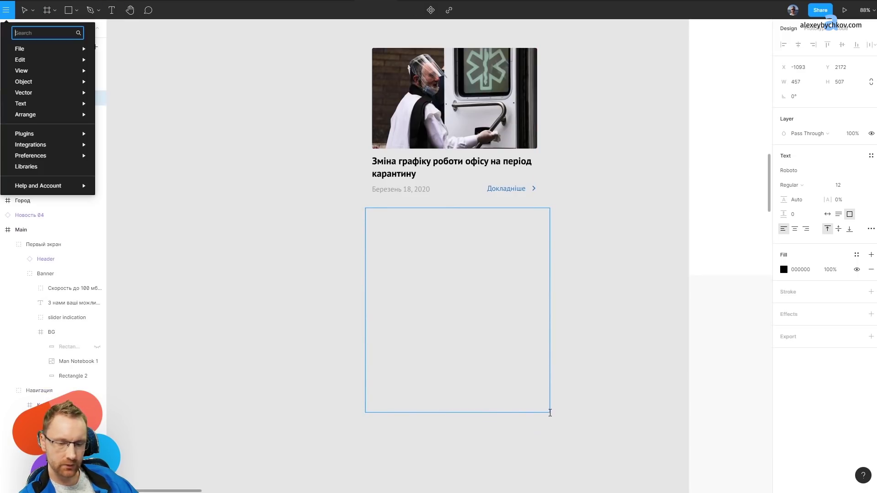
pyautogui.press('alt')
pyautogui.hotkey('ctrl', 'alt', 'p')
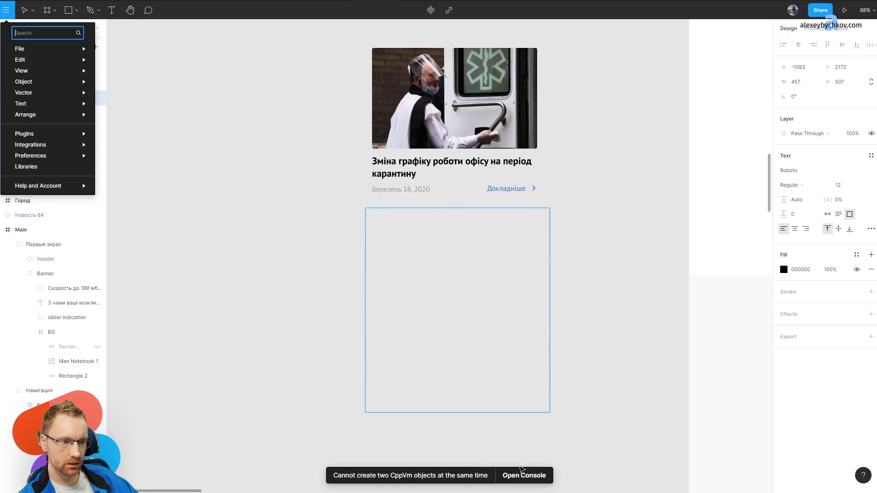
pyautogui.click(825, 184)
pyautogui.press('Return')
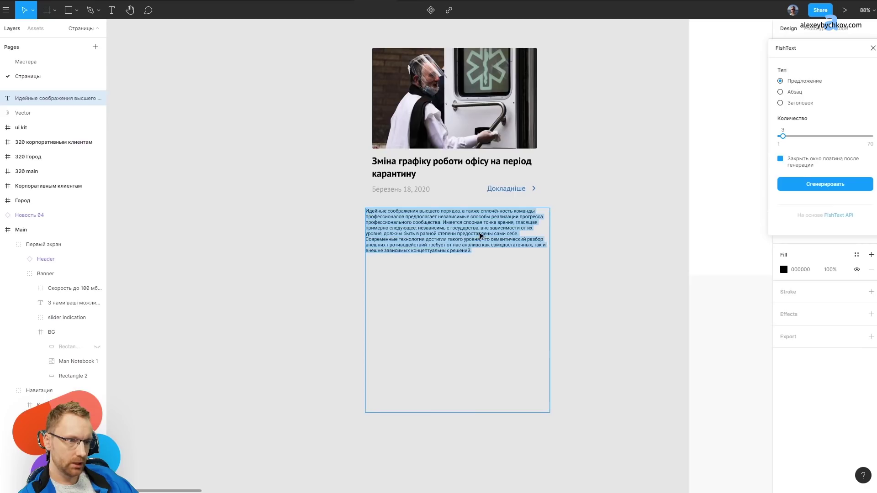
pyautogui.click(490, 252)
pyautogui.write('Идейные соображения высшего порядка, а также сплочённость команды профессионалов предполагает независимые способы реализации прогресса профессионального сообщества. Имеется спорная точка зрения, гласящая примерно следующее: независимые государства, вне зависимости от их уровня, должны быть в равной степени предоставлены сами себе. Современные технологии достигли такого уровня, что семантический разбор внешних противодействий требует от нас анализа как самодостаточных, так и внешне зависимых концептуальных решений.')
pyautogui.press('Escape')
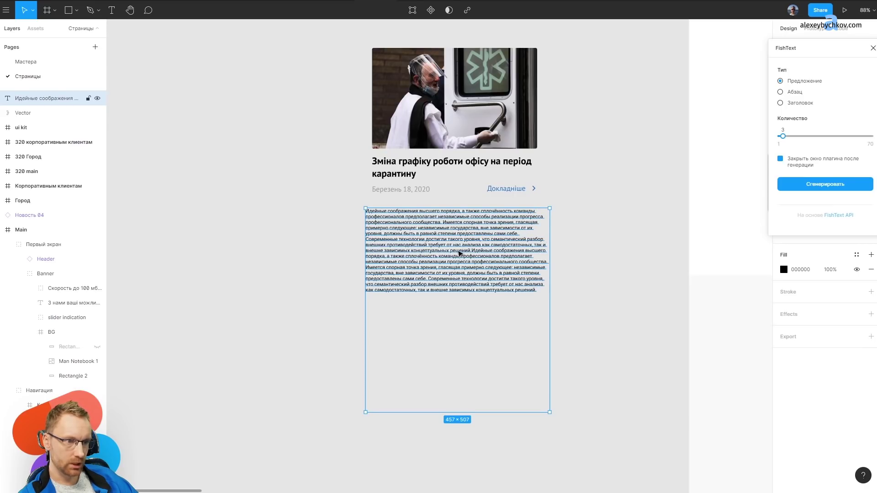
pyautogui.moveTo(459, 253); pyautogui.dragTo(466, 235)
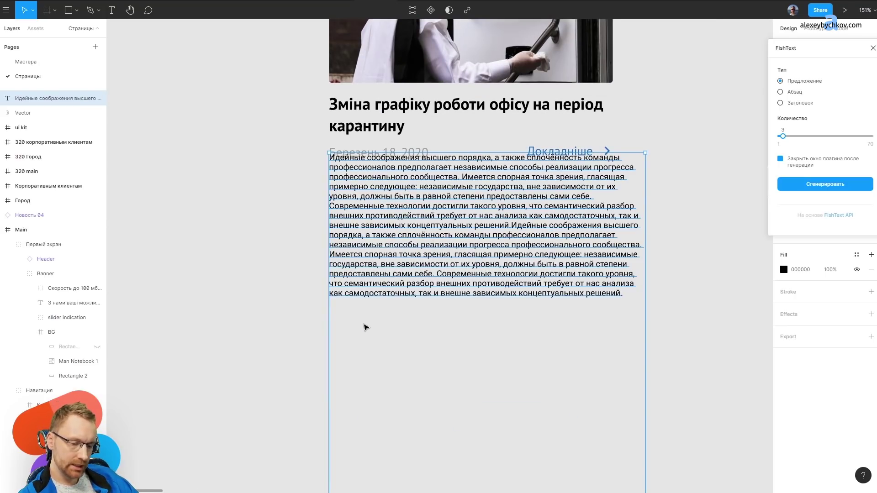
# Draw a small grey rectangle below the text, then delete it with the filler text.
pyautogui.moveTo(323, 310); pyautogui.dragTo(398, 323)
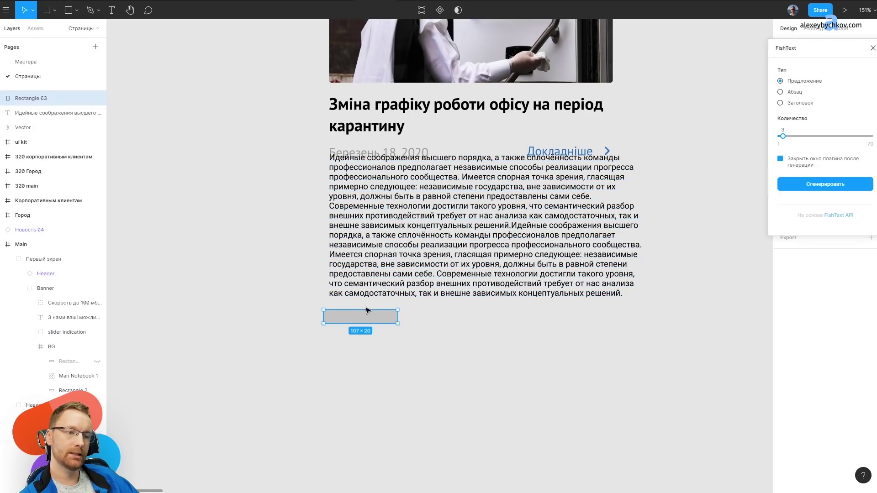
pyautogui.keyDown('shift'); pyautogui.click(360, 273); pyautogui.keyUp('shift')
pyautogui.press('Delete')
pyautogui.scroll(1, 354, 219)
pyautogui.moveTo(360, 156); pyautogui.dragTo(305, 337)
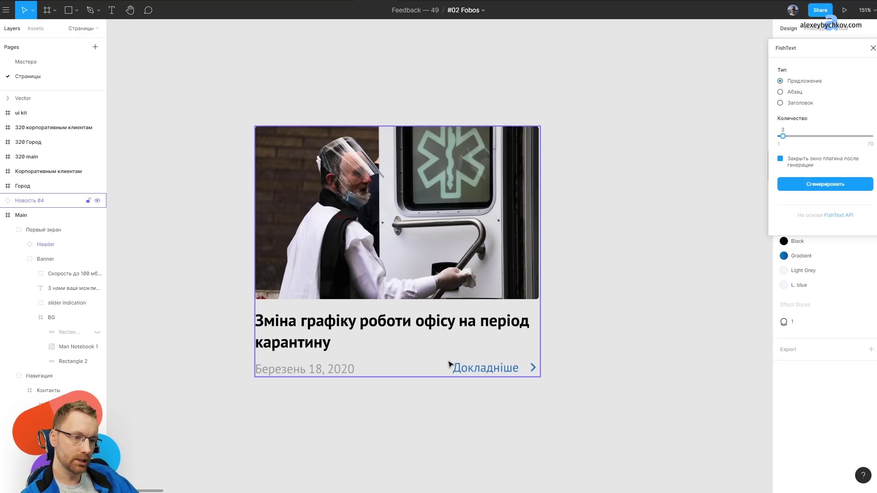
# Hide the Докладніше link button on a news card.
pyautogui.click(500, 369)
pyautogui.hotkey('ctrl', 'shift', 'h')
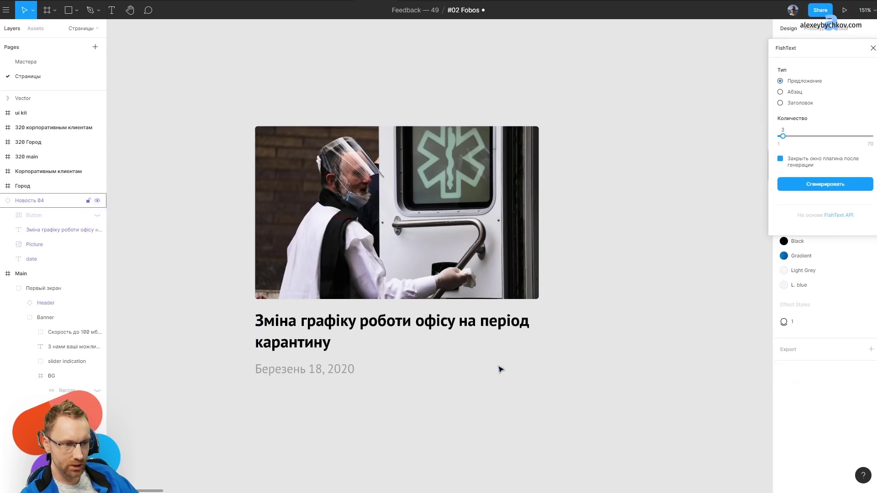
pyautogui.scroll(-10, 559, 286)
pyautogui.scroll(3, 402, 261)
pyautogui.scroll(5, 401, 265)
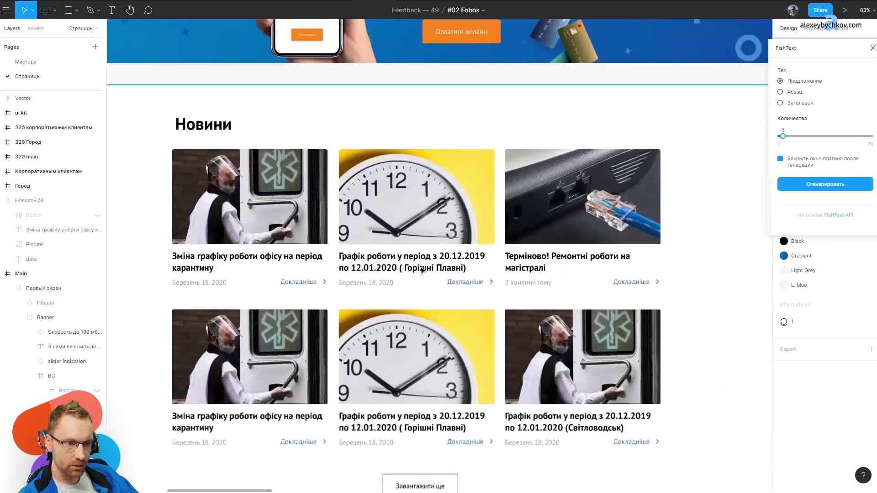
# Apply the Gradient colour style to the second news card's title.
pyautogui.keyDown('ctrl'); pyautogui.click(378, 269); pyautogui.keyUp('ctrl')
pyautogui.scroll(3, 378, 268)
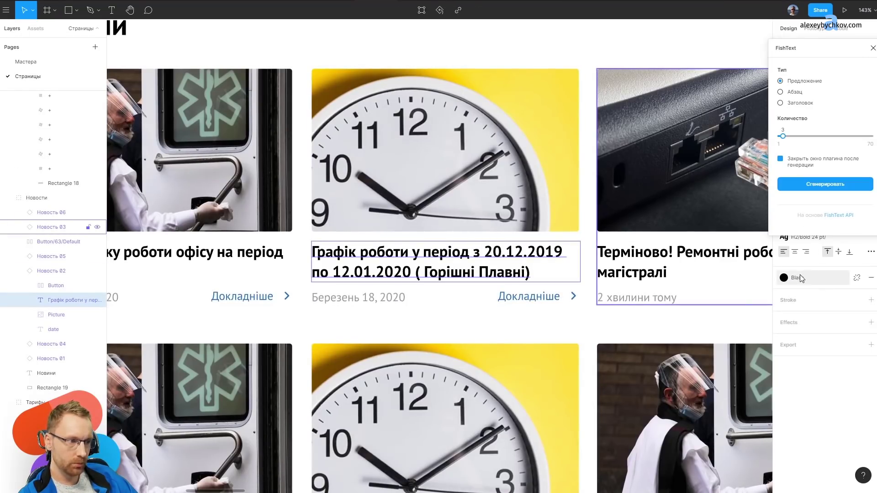
pyautogui.click(856, 277)
pyautogui.click(816, 317)
pyautogui.moveTo(26, 62)
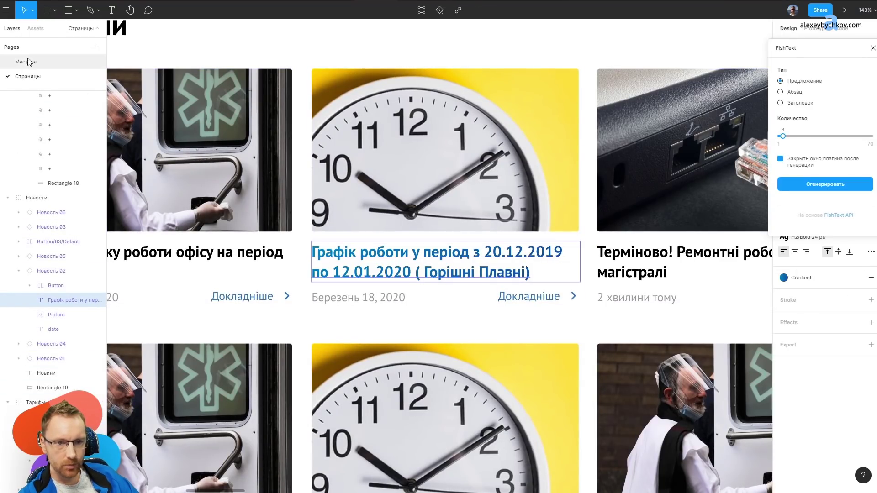
pyautogui.click(44, 28)
pyautogui.press('Escape')
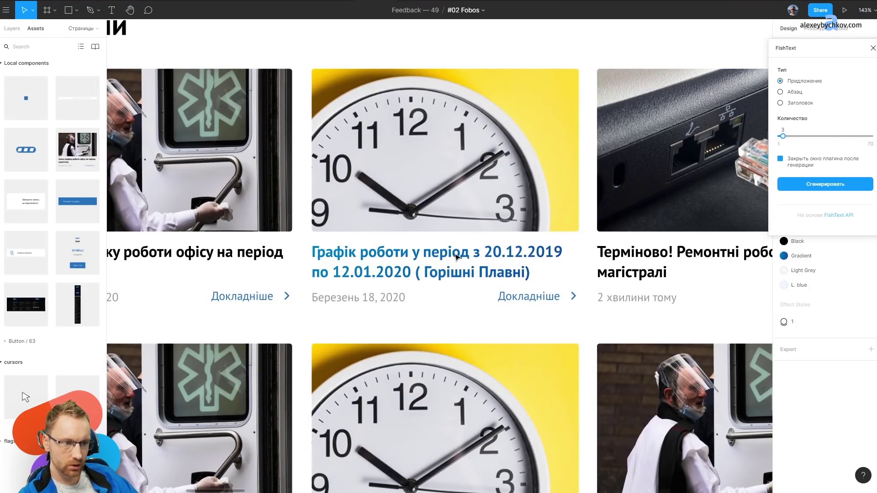
# Hide the Докладніше links on the middle and first news cards.
pyautogui.click(11, 29)
pyautogui.click(547, 297)
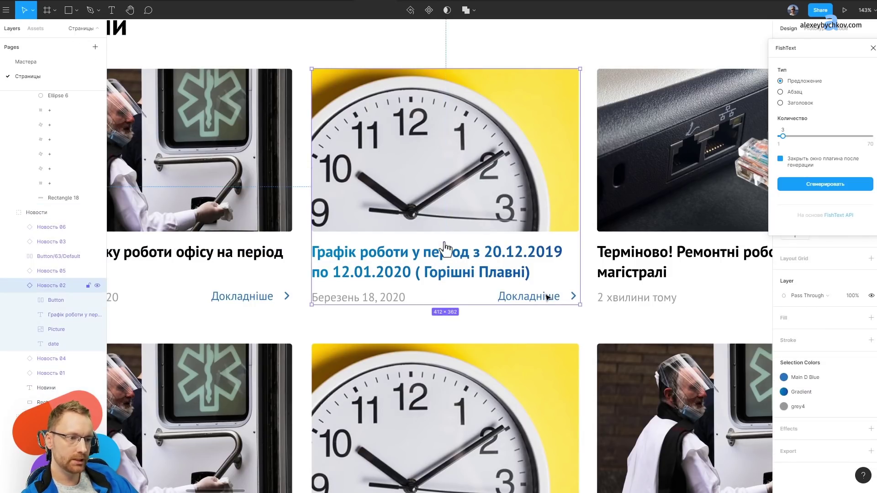
pyautogui.click(91, 300)
pyautogui.click(243, 299)
pyautogui.doubleClick(243, 299)
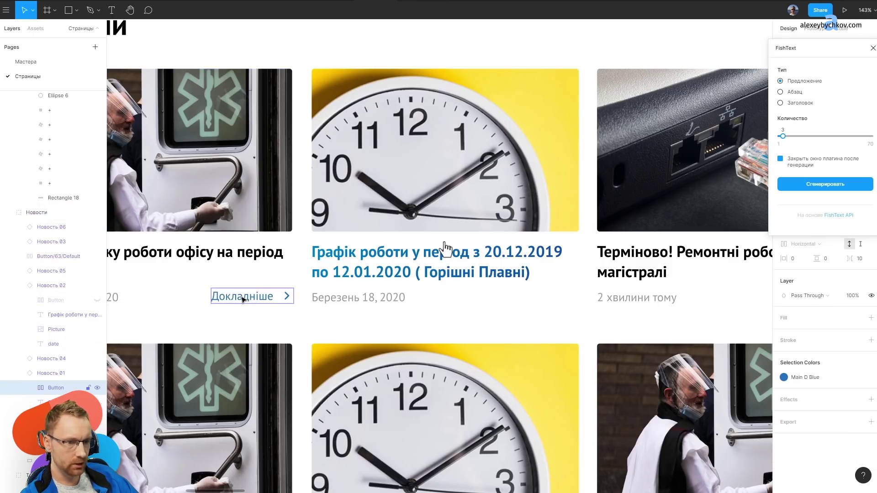
pyautogui.hotkey('ctrl', 'shift', 'h')
# Browse to the #03 draniki file's Desktop - 1 restaurant landing page.
pyautogui.scroll(-5, 455, 256)
pyautogui.scroll(-4, 500, 359)
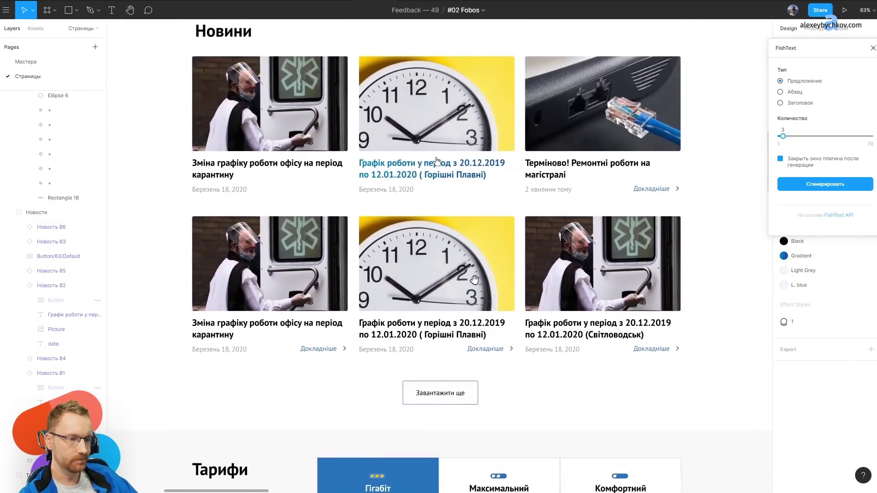
pyautogui.scroll(-5, 457, 211)
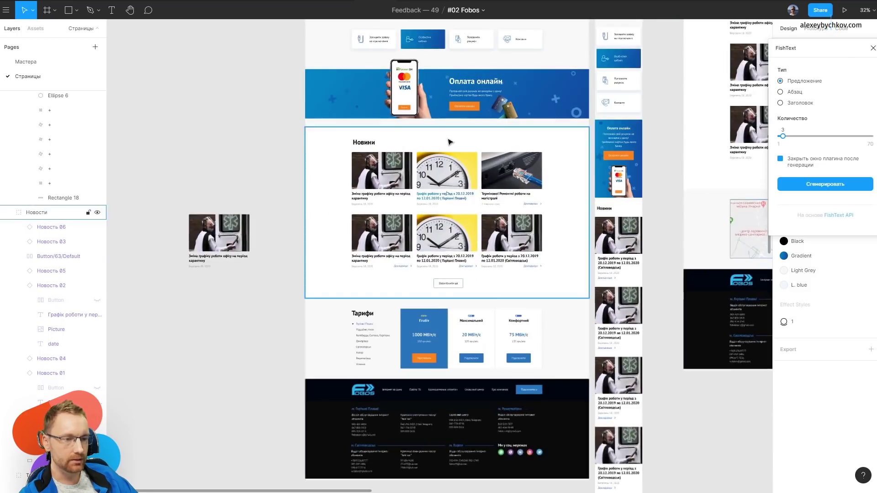
pyautogui.scroll(5, 411, 228)
pyautogui.scroll(5, 392, 283)
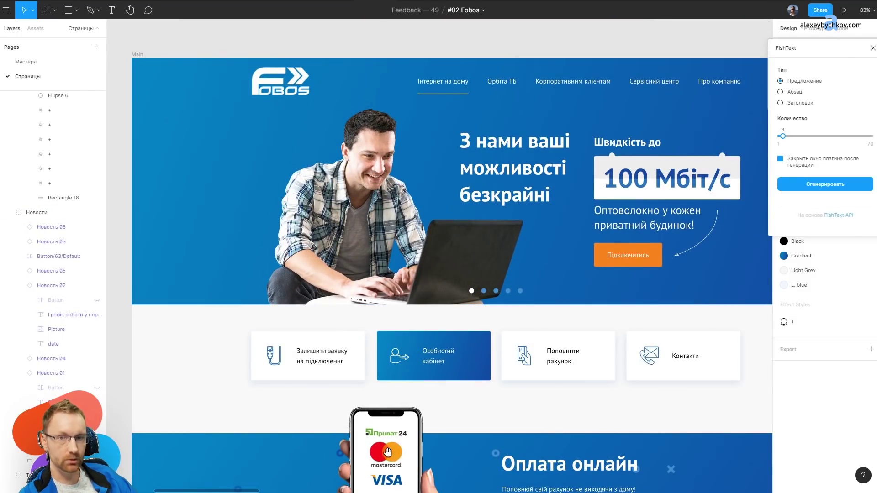
pyautogui.scroll(-4, 383, 329)
pyautogui.scroll(-12, 466, 293)
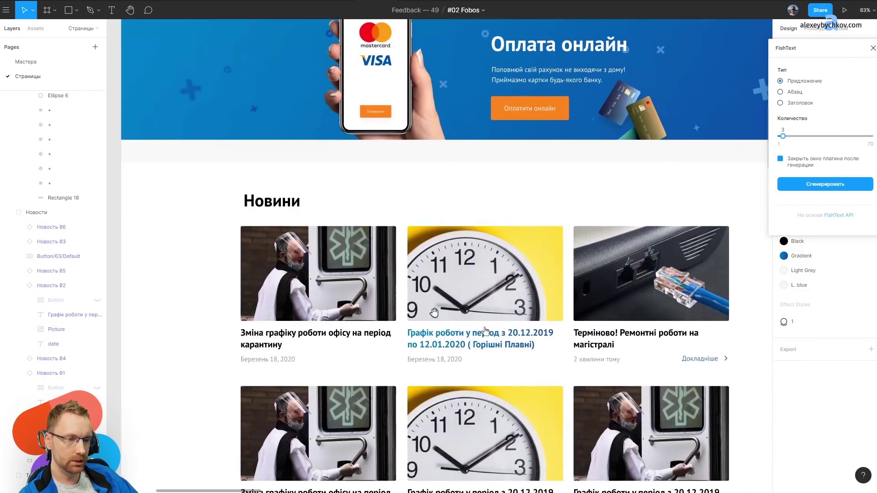
pyautogui.scroll(-5, 523, 267)
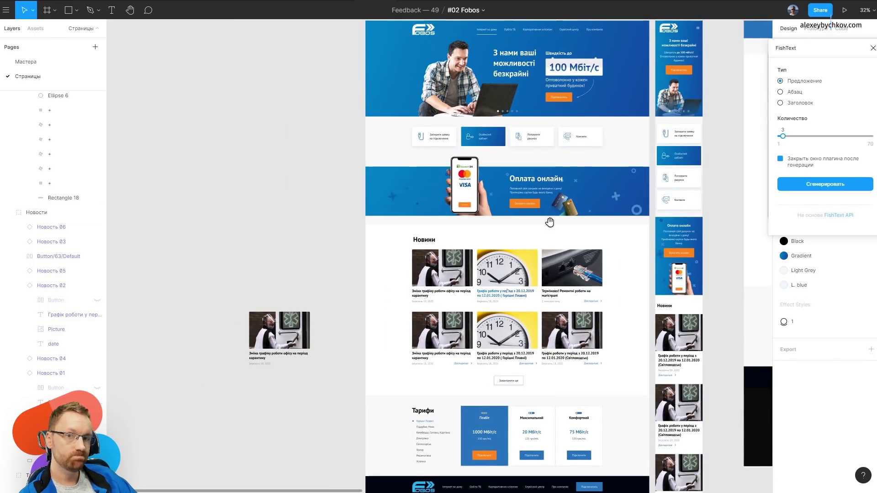
pyautogui.hscroll(3, 549, 223)
pyautogui.hscroll(8, 259, 229)
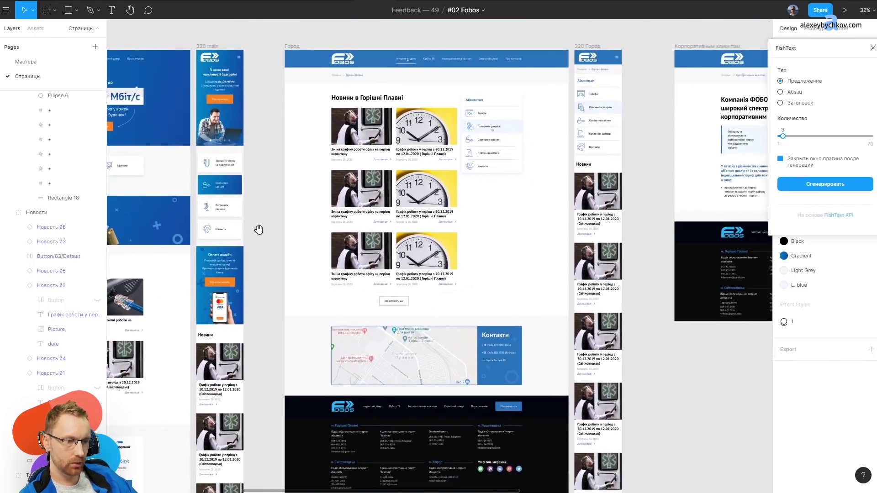
pyautogui.scroll(-5, 283, 230)
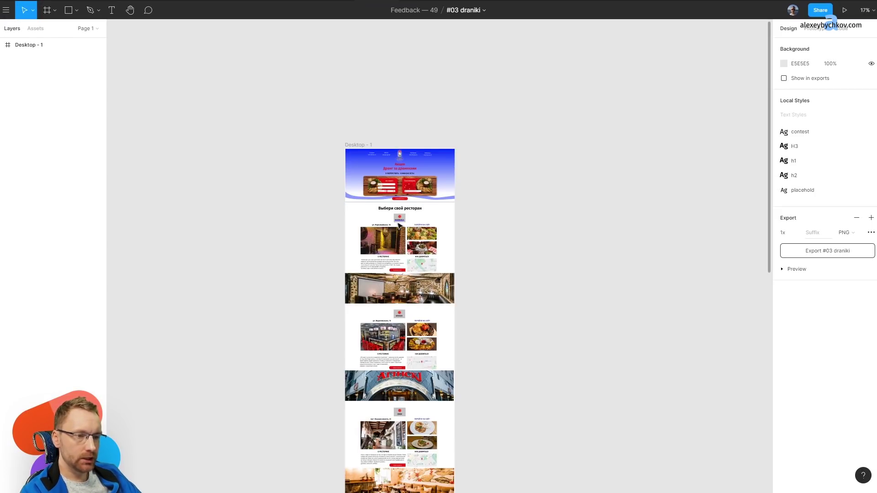
# Resize the camantcha interior photo from 1447 to 1216 × 400.
pyautogui.scroll(-5, 398, 225)
pyautogui.scroll(5, 421, 288)
pyautogui.scroll(-5, 421, 288)
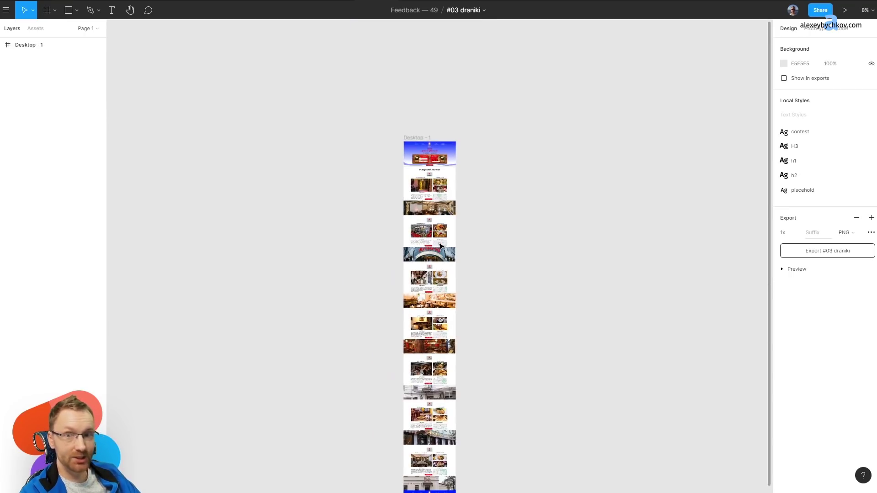
pyautogui.scroll(-2, 480, 239)
pyautogui.scroll(1, 460, 288)
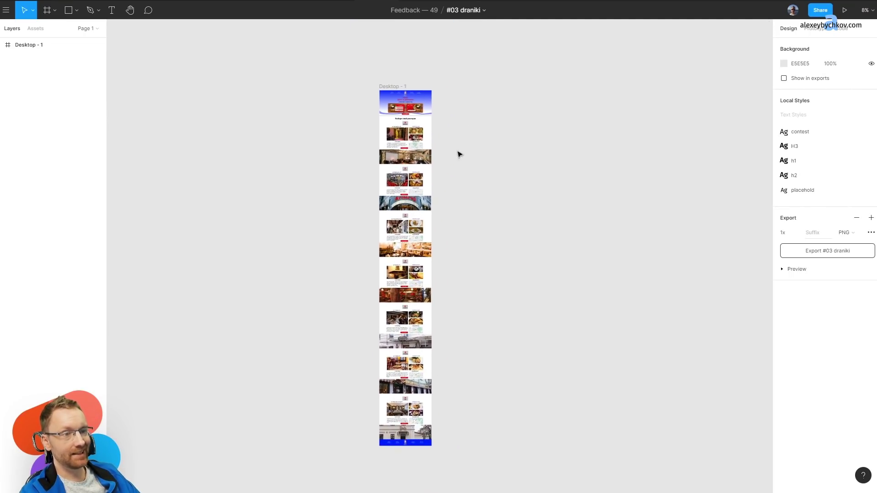
pyautogui.scroll(5, 459, 154)
pyautogui.scroll(-3, 465, 196)
pyautogui.scroll(-2, 469, 237)
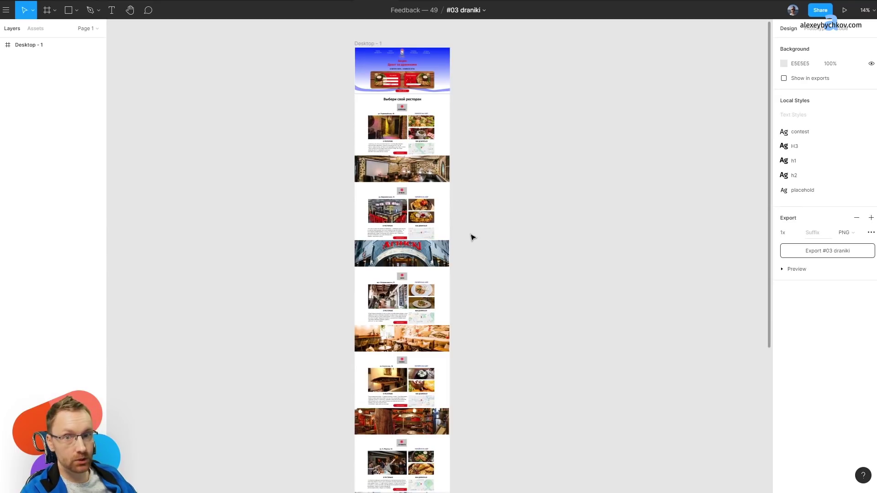
pyautogui.scroll(2, 472, 237)
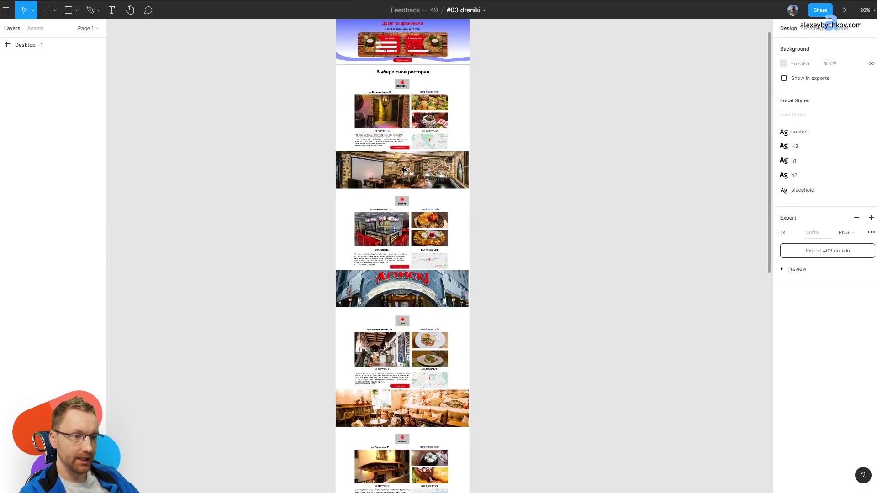
pyautogui.scroll(-4, 452, 190)
pyautogui.scroll(-1, 472, 293)
pyautogui.scroll(1, 395, 189)
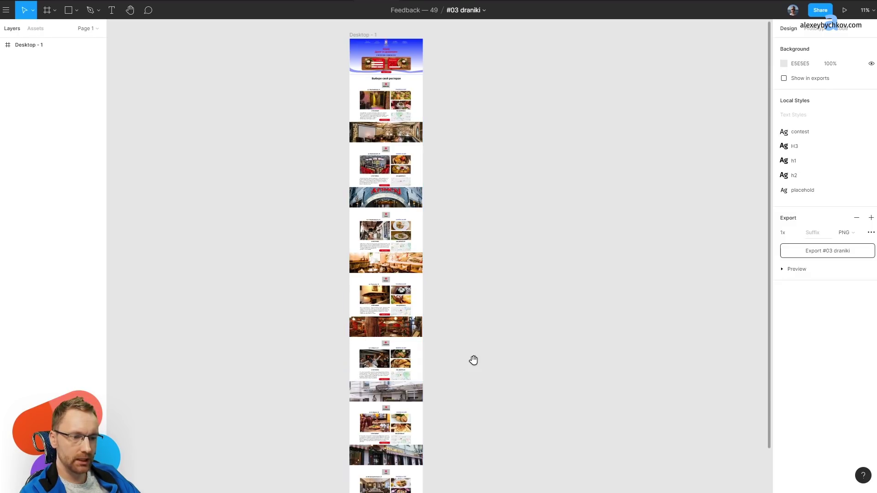
pyautogui.scroll(5, 466, 382)
pyautogui.click(510, 190)
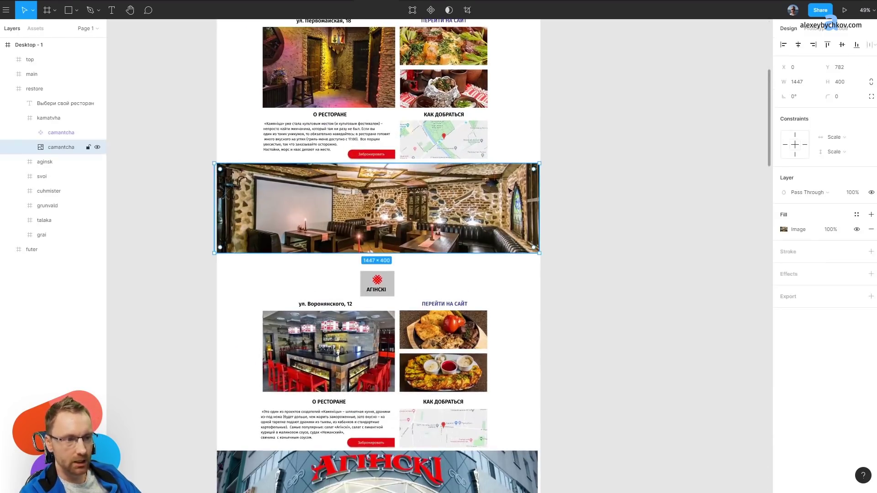
pyautogui.moveTo(541, 193); pyautogui.dragTo(487, 185)
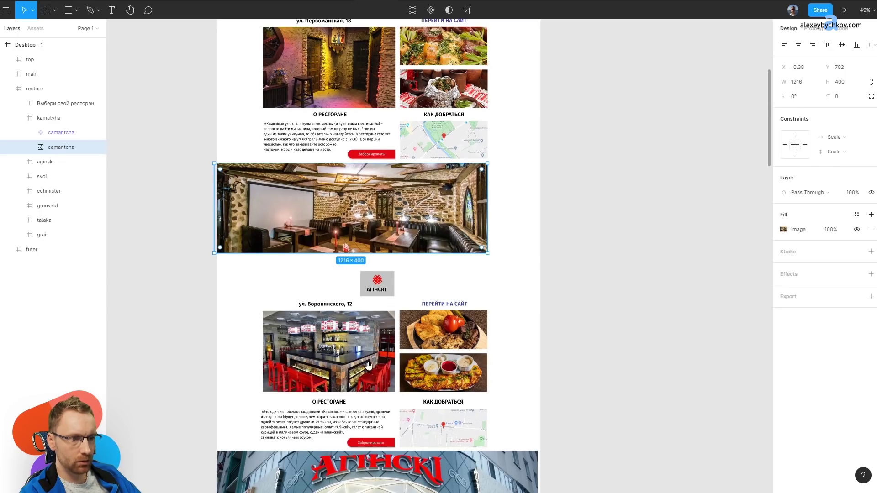
# Trim the Агінскі street-front photo and the Свои wide photo to the column edges.
pyautogui.scroll(-3, 292, 335)
pyautogui.click(292, 335)
pyautogui.moveTo(198, 331); pyautogui.dragTo(247, 328)
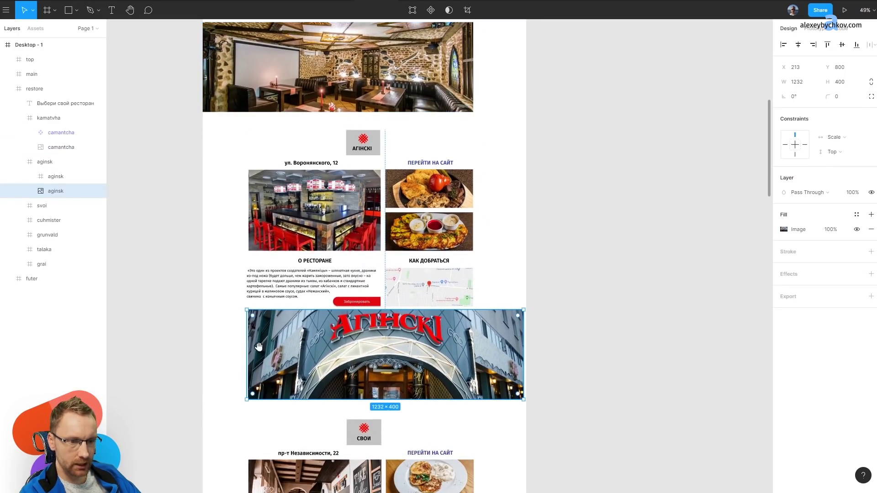
pyautogui.scroll(-5, 248, 329)
pyautogui.click(575, 407)
pyautogui.moveTo(586, 406); pyautogui.dragTo(535, 406)
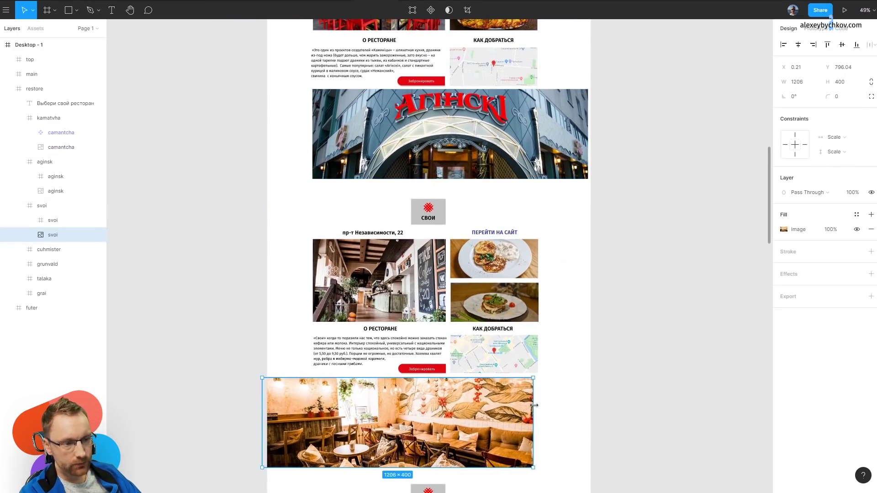
pyautogui.scroll(5, 447, 272)
pyautogui.scroll(-5, 447, 272)
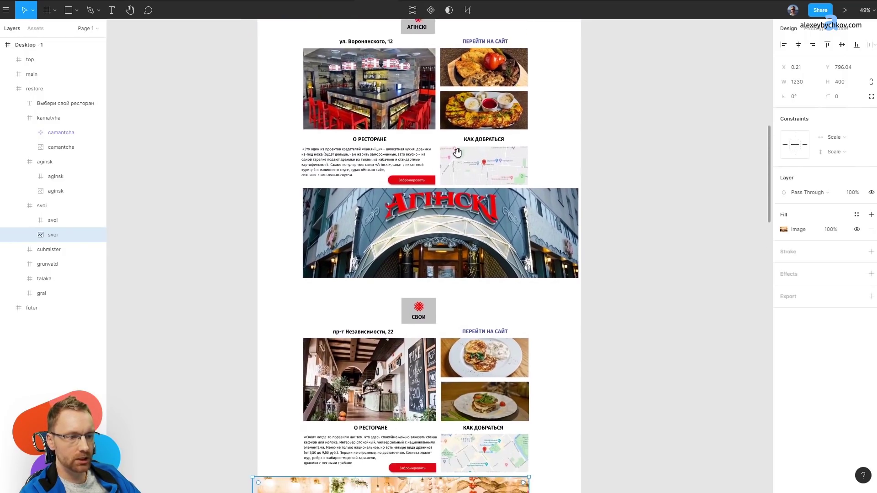
pyautogui.scroll(-5, 467, 142)
pyautogui.scroll(10, 470, 94)
pyautogui.keyDown('ctrl'); pyautogui.scroll(5, 482, 197); pyautogui.keyUp('ctrl')
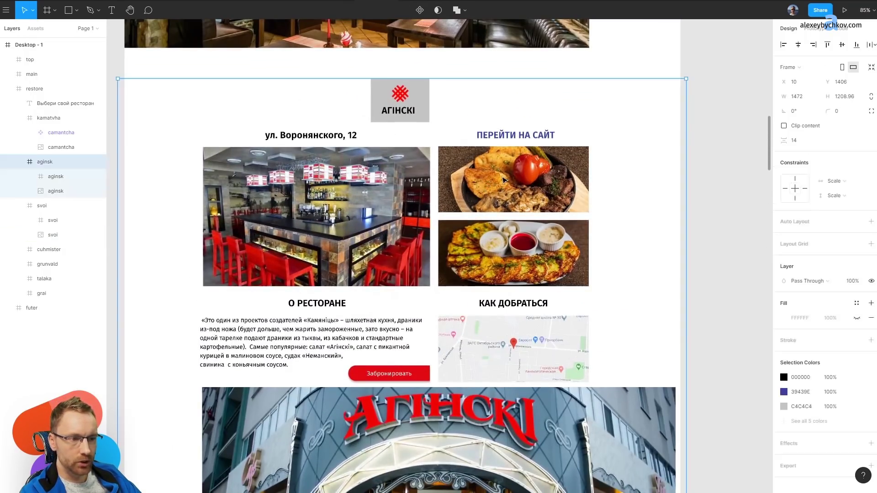
# Rearrange the Агінскі card: shift food images, stretch bar photo, delete ПЕРЕЙТИ НА САЙТ block.
pyautogui.click(511, 212)
pyautogui.moveTo(513, 212)
pyautogui.mouseDown()
pyautogui.moveTo(344, 214)
pyautogui.moveTo(390, 183)
pyautogui.mouseUp()
pyautogui.keyDown('ctrl'); pyautogui.scroll(-3, 389, 184); pyautogui.keyUp('ctrl')
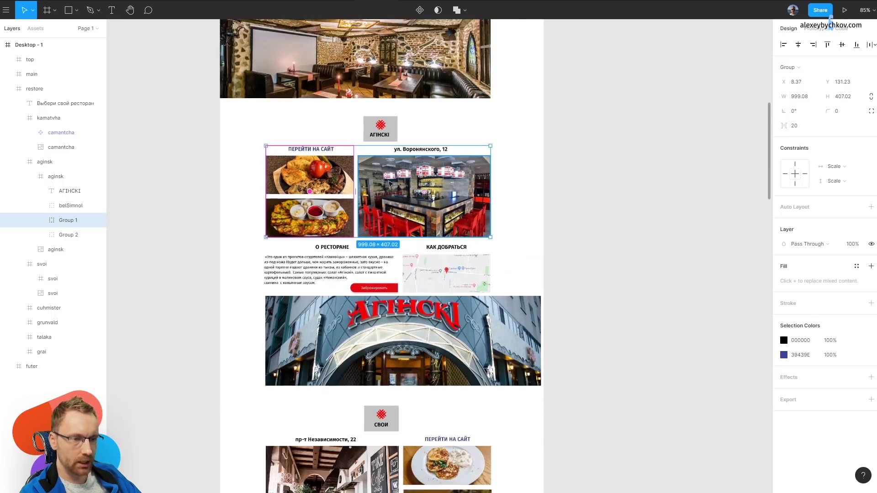
pyautogui.scroll(-2, 454, 327)
pyautogui.scroll(-5, 454, 326)
pyautogui.scroll(3, 448, 274)
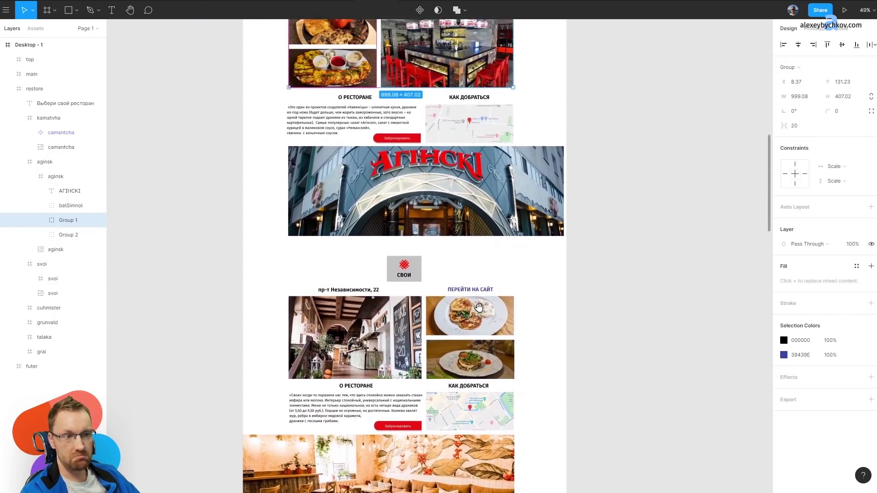
pyautogui.scroll(3, 442, 235)
pyautogui.hscroll(-1, 443, 235)
pyautogui.keyDown('ctrl'); pyautogui.scroll(5, 443, 234); pyautogui.keyUp('ctrl')
pyautogui.doubleClick(443, 234)
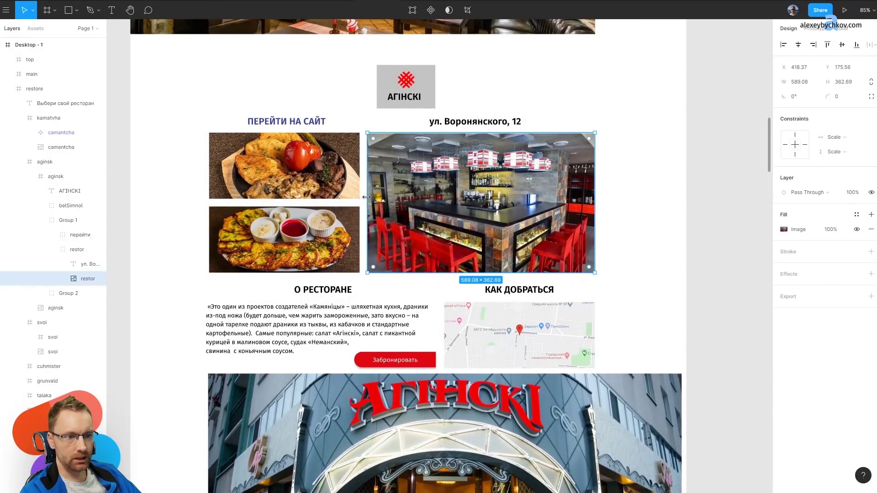
pyautogui.moveTo(351, 196)
pyautogui.mouseDown()
pyautogui.moveTo(207, 182)
pyautogui.moveTo(413, 189)
pyautogui.moveTo(400, 188)
pyautogui.mouseUp()
pyautogui.click(294, 158)
pyautogui.press('Delete')
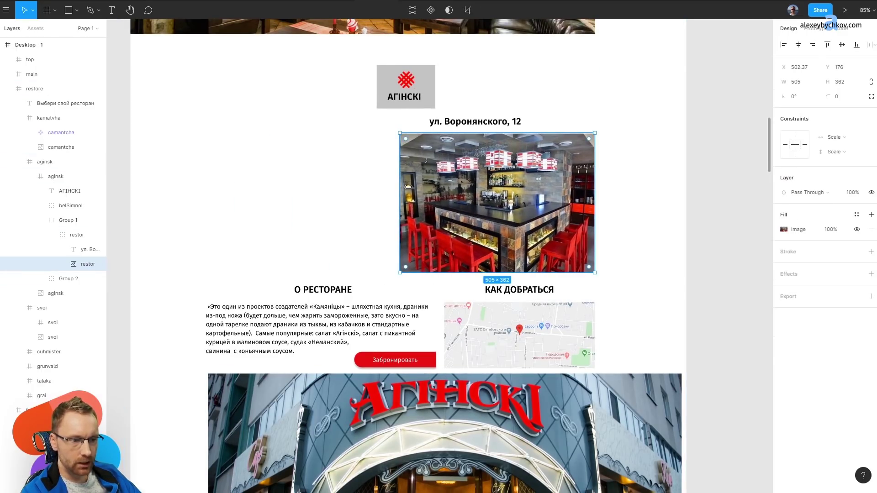
# Duplicate the bar photo, then undo back to the original Агінскі card layout.
pyautogui.keyDown('alt'); pyautogui.moveTo(534, 185); pyautogui.dragTo(329, 185); pyautogui.keyUp('alt')
pyautogui.hotkey('ctrl', 'z')
pyautogui.scroll(-5, 329, 185)
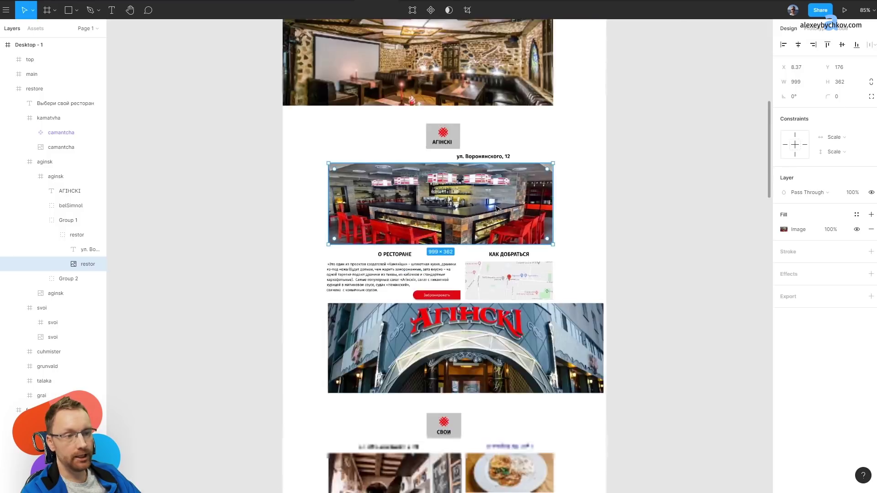
pyautogui.hotkey('ctrl', 'z')
pyautogui.hotkey('ctrl', 'z')
pyautogui.hotkey('ctrl', 'z')
pyautogui.hotkey('ctrl', 'z')
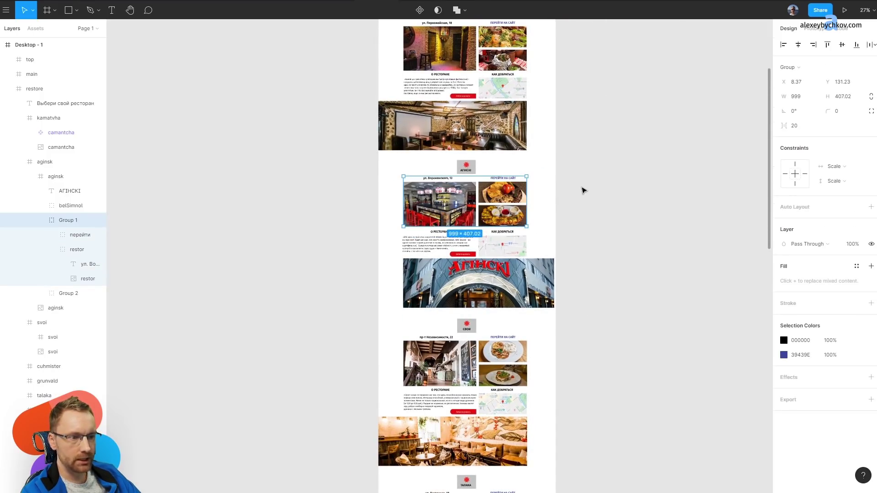
pyautogui.moveTo(624, 78)
pyautogui.mouseDown()
pyautogui.moveTo(624, 313)
pyautogui.moveTo(587, 146)
pyautogui.mouseUp()
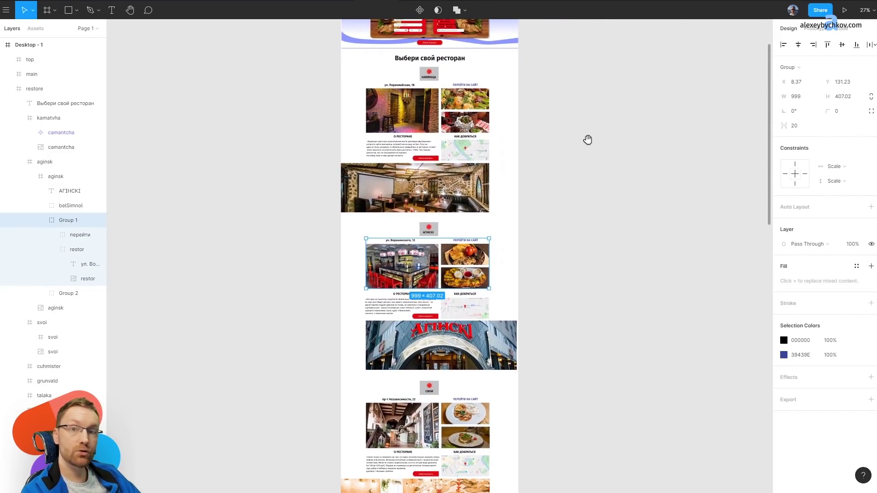
pyautogui.scroll(5, 427, 215)
pyautogui.scroll(3, 428, 215)
pyautogui.scroll(-10, 510, 191)
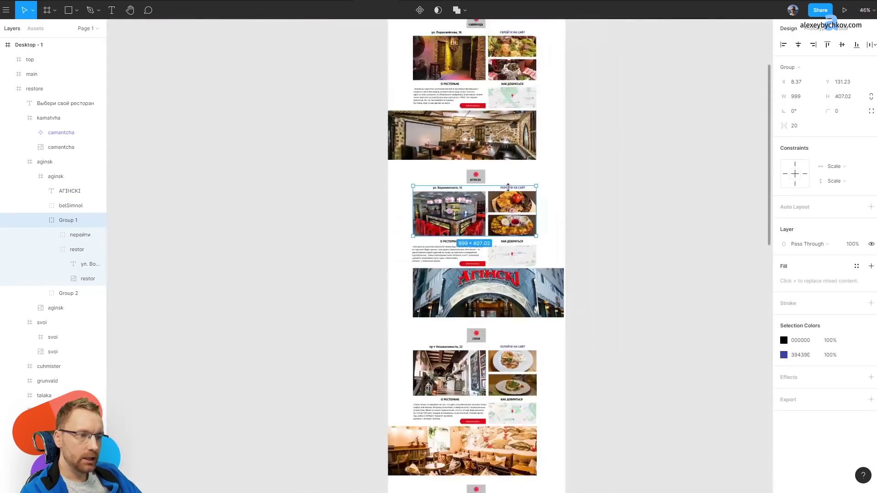
pyautogui.scroll(5, 510, 191)
pyautogui.scroll(-3, 510, 191)
pyautogui.scroll(-2, 641, 107)
pyautogui.moveTo(641, 106)
pyautogui.mouseDown()
pyautogui.moveTo(578, 400)
pyautogui.moveTo(566, 45)
pyautogui.mouseUp()
pyautogui.moveTo(550, 380); pyautogui.dragTo(556, 32)
pyautogui.moveTo(552, 319)
pyautogui.mouseDown()
pyautogui.moveTo(549, 68)
pyautogui.moveTo(550, 264)
pyautogui.mouseUp()
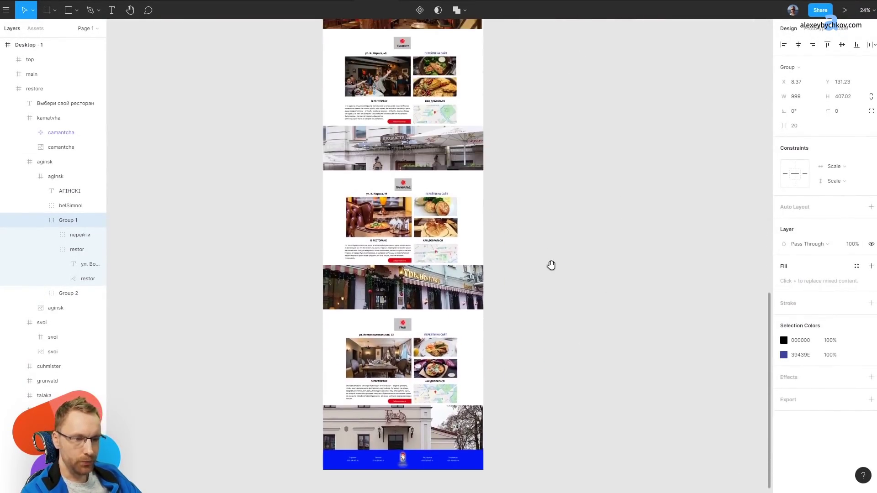
pyautogui.scroll(-5, 550, 265)
pyautogui.scroll(-5, 462, 344)
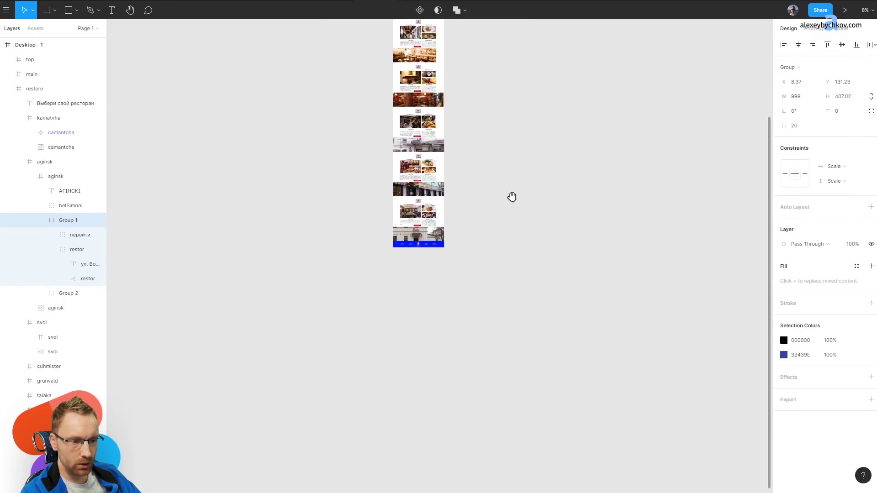
pyautogui.scroll(3, 511, 196)
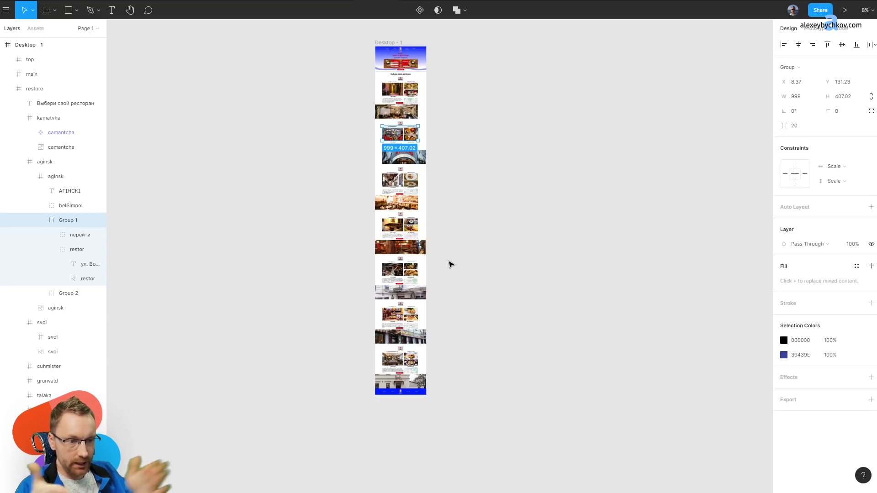
pyautogui.scroll(5, 416, 203)
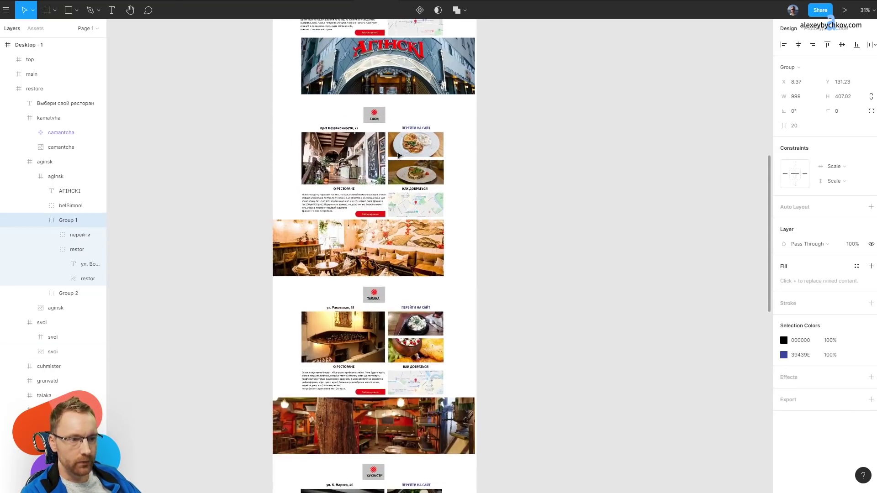
pyautogui.scroll(5, 415, 202)
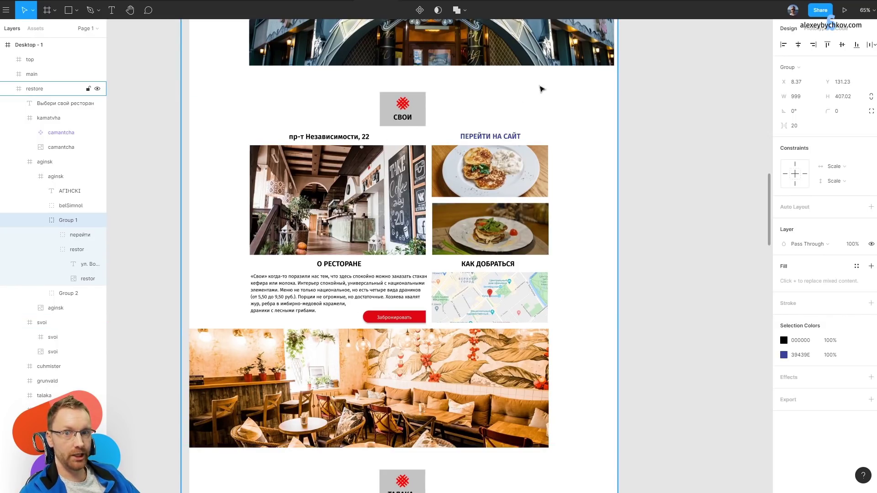
# Move the red Забронировать button under the СВОИ description paragraph.
pyautogui.click(336, 334)
pyautogui.scroll(2, 336, 337)
pyautogui.scroll(2, 336, 358)
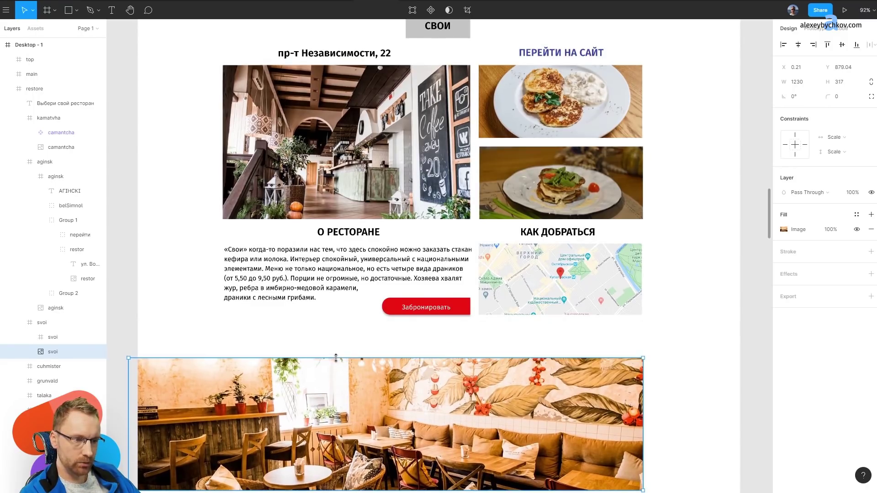
pyautogui.doubleClick(424, 307)
pyautogui.scroll(2, 425, 306)
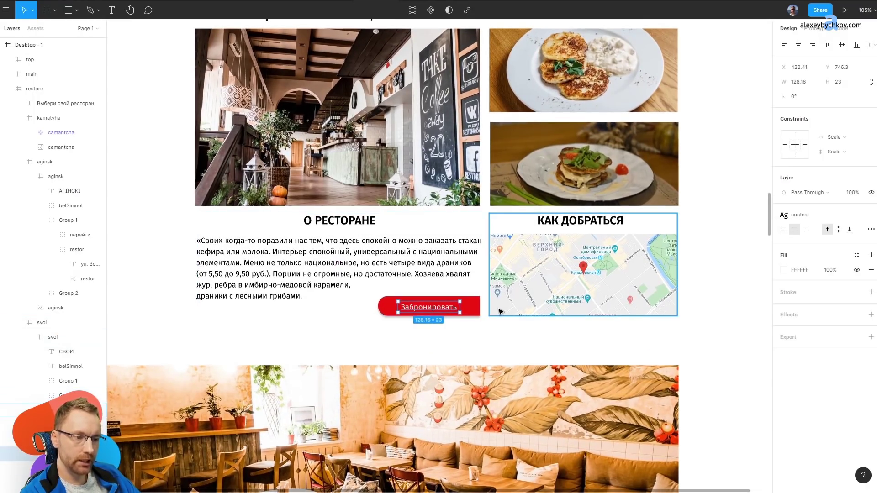
pyautogui.keyDown('shift'); pyautogui.click(463, 309); pyautogui.keyUp('shift')
pyautogui.moveTo(463, 310); pyautogui.dragTo(282, 319)
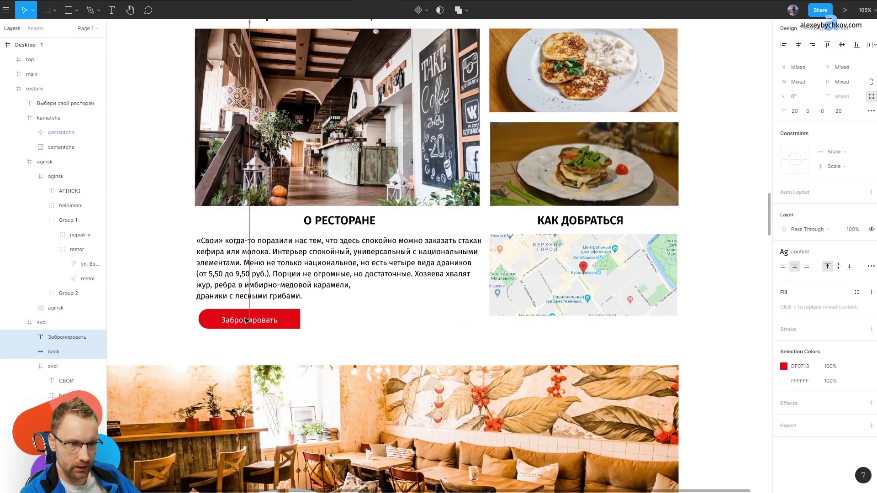
# Move ПЕРЕЙТИ НА САЙТ beside the booking button and nudge the button text up.
pyautogui.scroll(3, 327, 305)
pyautogui.click(568, 133)
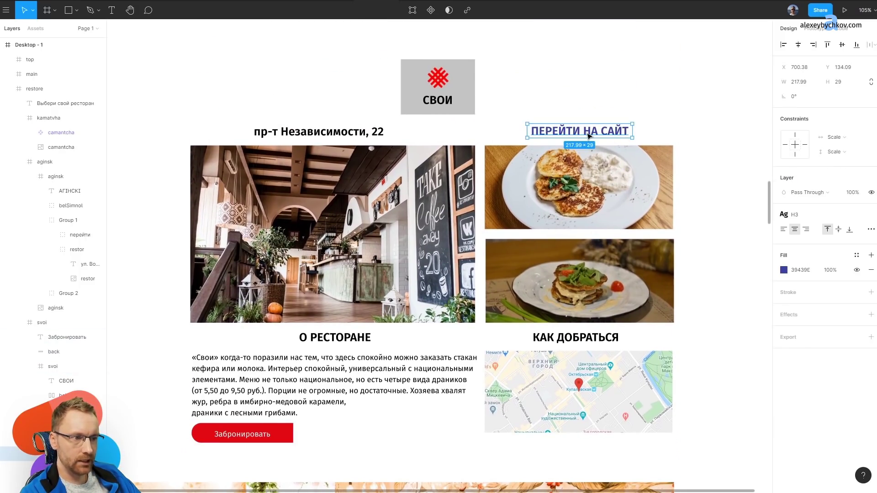
pyautogui.moveTo(588, 134); pyautogui.dragTo(366, 435)
pyautogui.scroll(-2, 246, 426)
pyautogui.hscroll(-2, 245, 427)
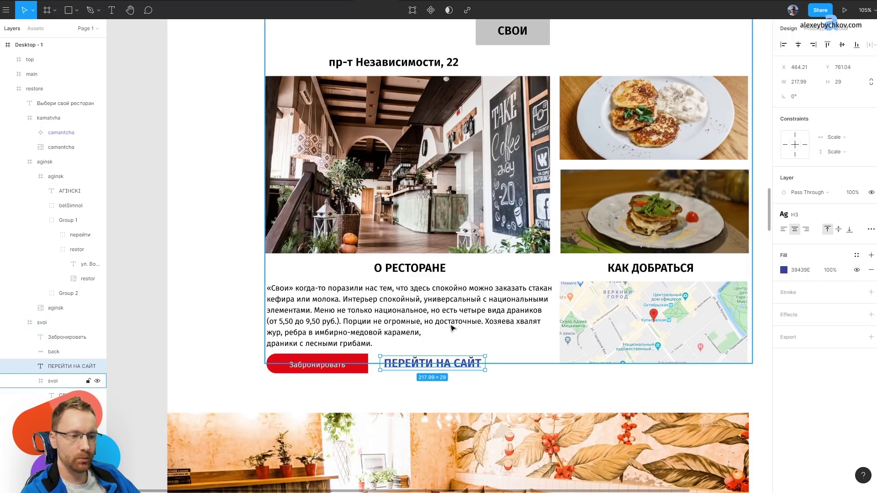
pyautogui.scroll(5, 338, 370)
pyautogui.click(320, 363)
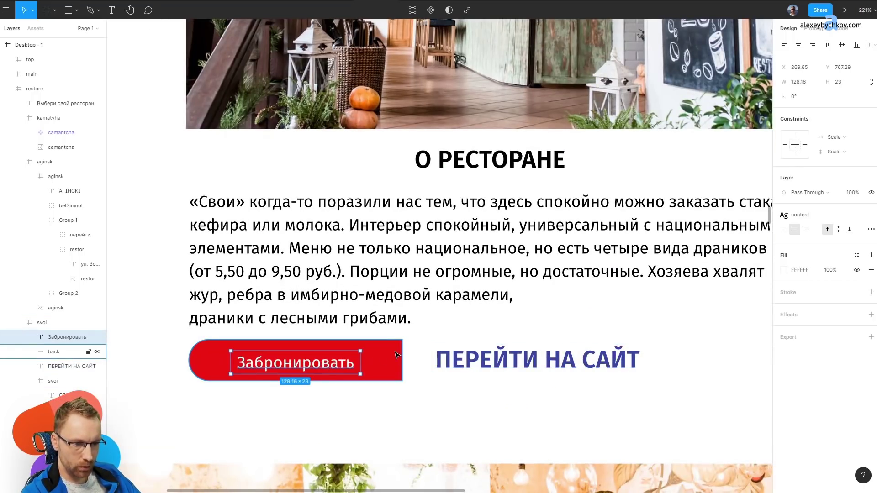
pyautogui.press('Up')
pyautogui.press('Up')
pyautogui.press('Up')
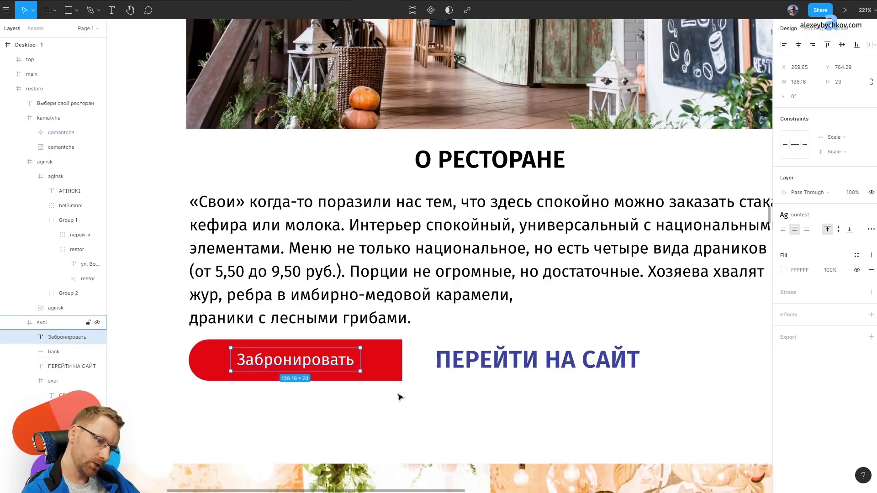
# Replace ПЕРЕЙТИ НА САЙТ with a copy of Забронировать coloured with the blue6 style.
pyautogui.click(480, 359)
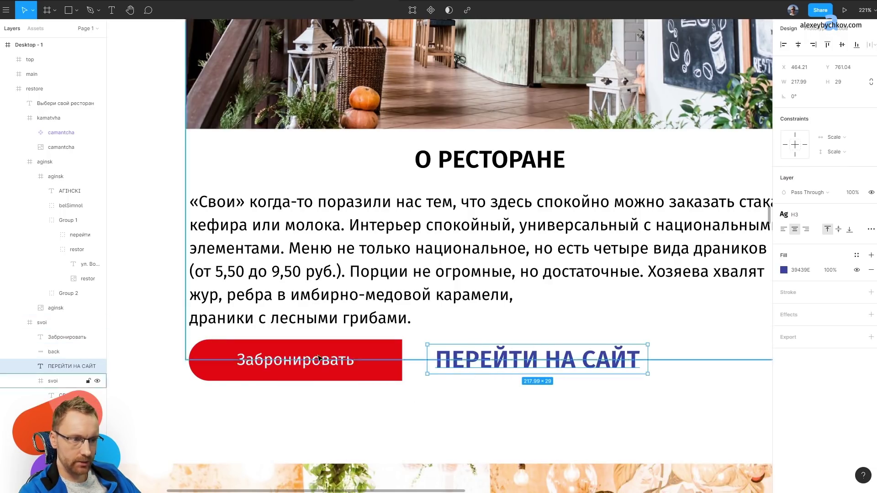
pyautogui.press('Delete')
pyautogui.moveTo(296, 360); pyautogui.dragTo(512, 359)
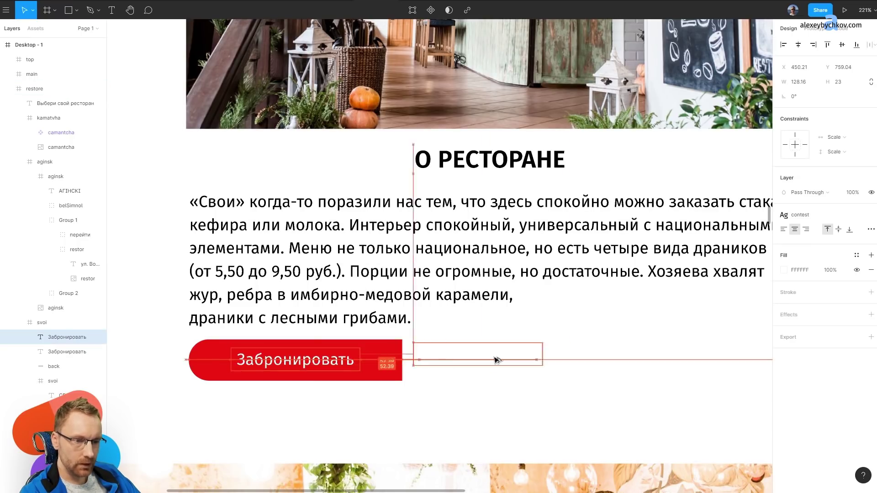
pyautogui.click(855, 256)
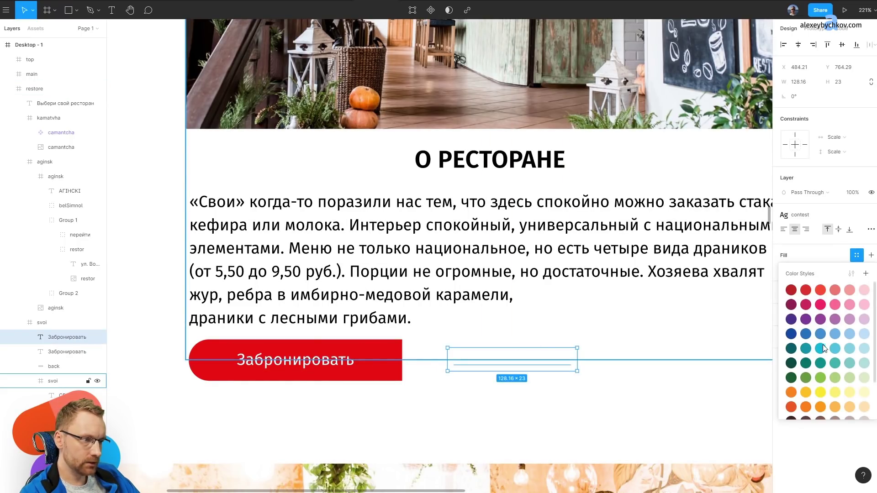
pyautogui.click(795, 336)
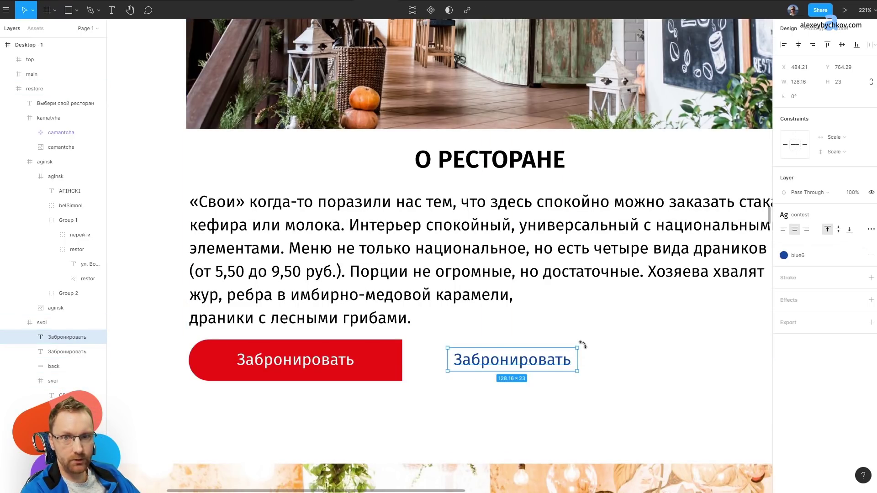
pyautogui.scroll(-5, 582, 344)
pyautogui.scroll(5, 448, 305)
# Swap the СВОИ logo box's grey fill for an outline with Shift+X.
pyautogui.scroll(3, 447, 305)
pyautogui.click(447, 305)
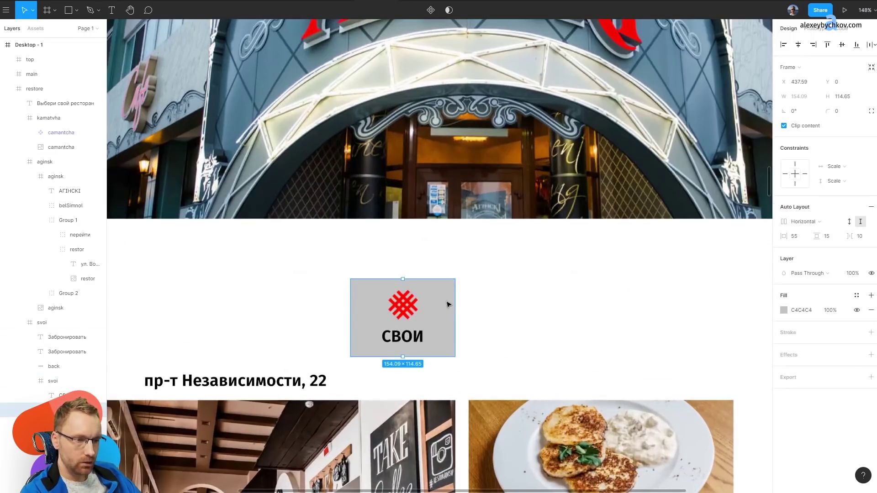
pyautogui.hotkey('shift', 'x')
pyautogui.scroll(-5, 484, 280)
pyautogui.scroll(-5, 484, 280)
pyautogui.scroll(5, 516, 406)
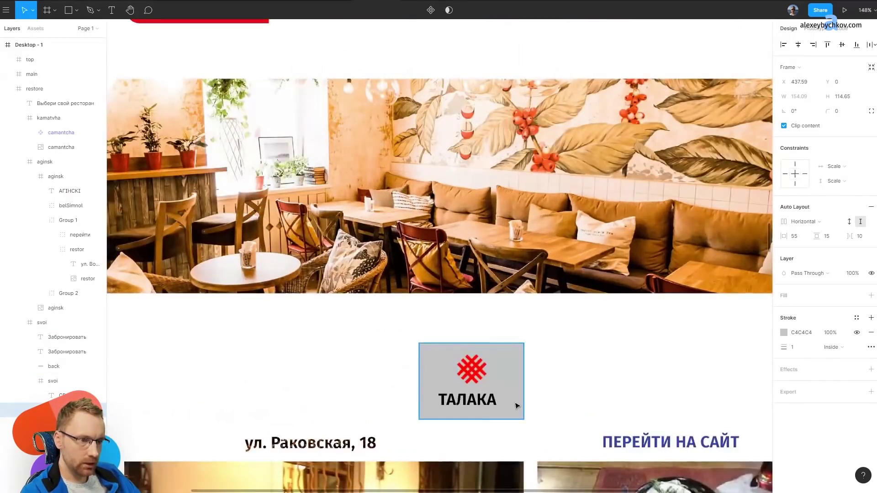
pyautogui.click(569, 333)
pyautogui.scroll(-5, 570, 333)
pyautogui.scroll(8, 533, 356)
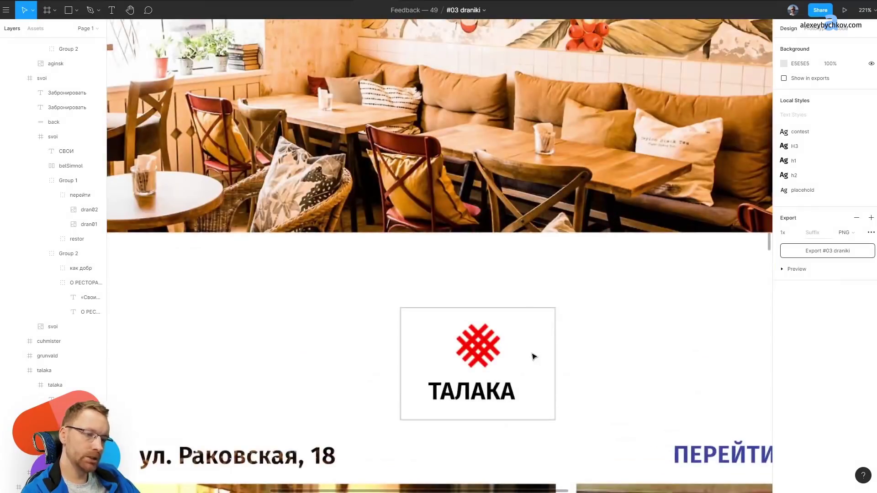
# Paste an enlarged copy of the red ТАЛАКА symbol over the cafe photo.
pyautogui.click(482, 342)
pyautogui.scroll(-5, 568, 307)
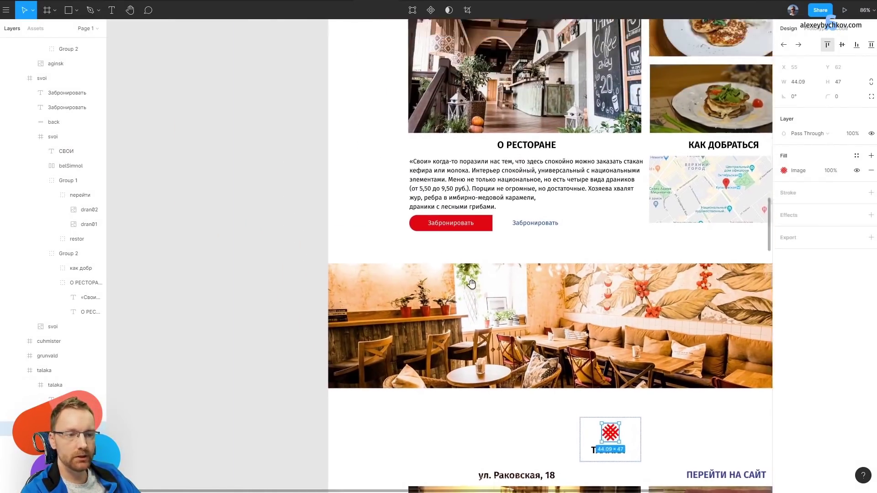
pyautogui.scroll(5, 423, 252)
pyautogui.hotkey('ctrl', 'v')
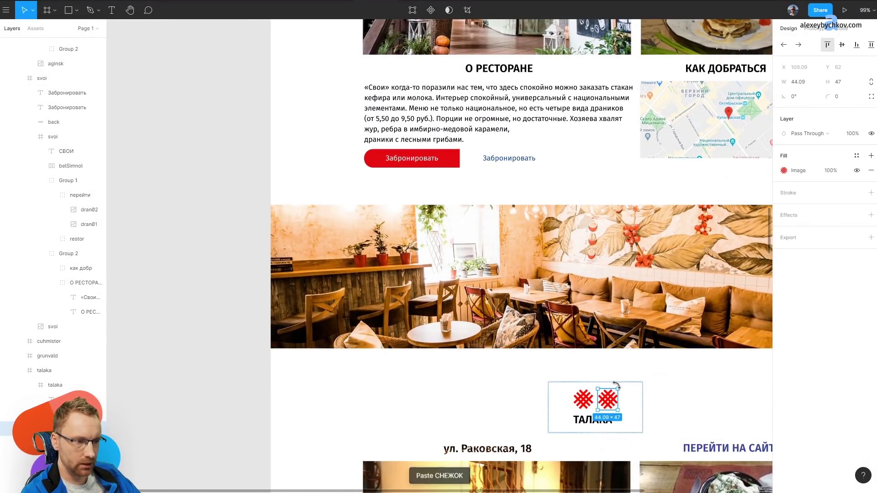
pyautogui.moveTo(614, 386); pyautogui.dragTo(681, 339)
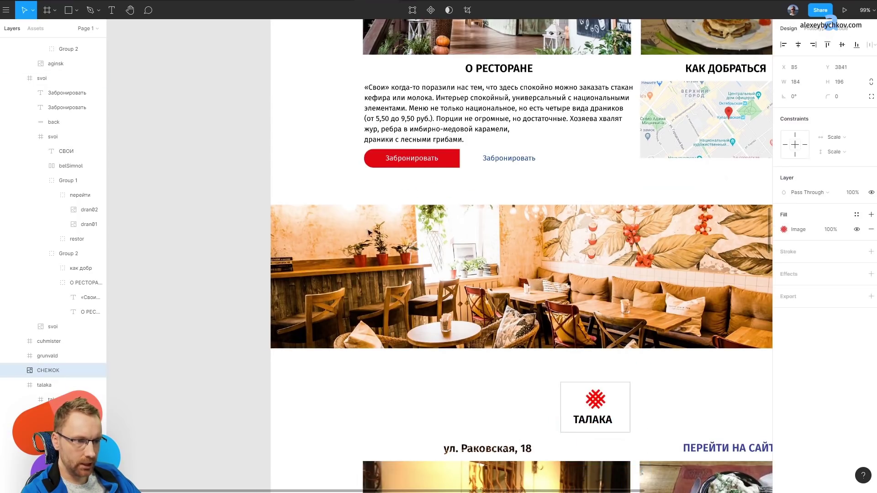
pyautogui.moveTo(628, 408); pyautogui.dragTo(372, 200)
pyautogui.scroll(5, 372, 200)
pyautogui.scroll(-5, 372, 200)
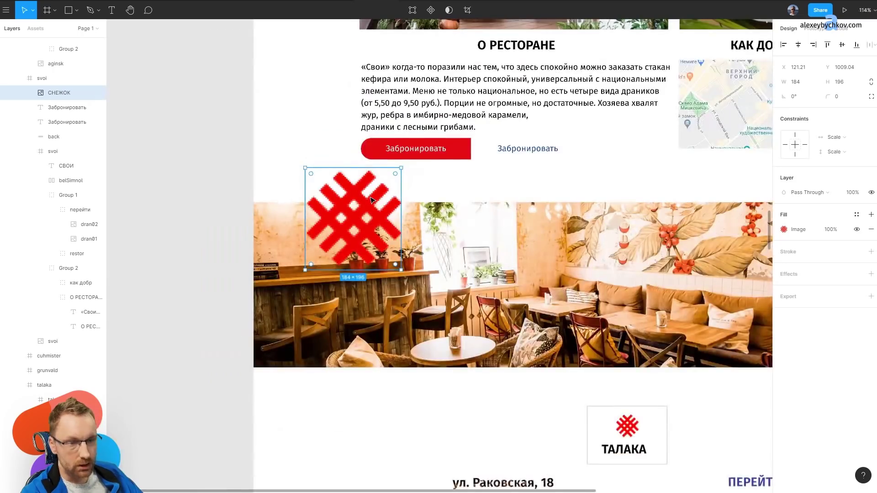
pyautogui.scroll(3, 373, 200)
pyautogui.scroll(-3, 372, 200)
# Draw three grey bars, duplicate them rotated vertical, and merge into a crossing grid.
pyautogui.press('r')
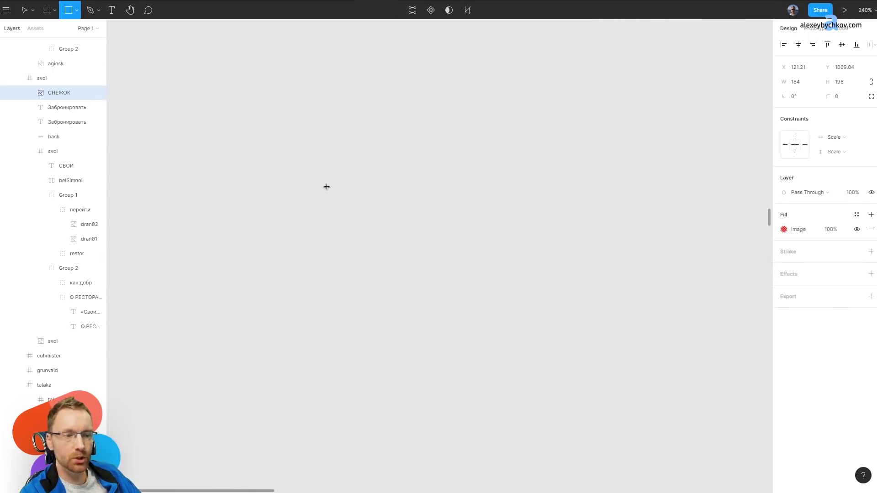
pyautogui.moveTo(303, 177)
pyautogui.mouseDown()
pyautogui.moveTo(492, 196)
pyautogui.moveTo(464, 223)
pyautogui.mouseUp()
pyautogui.hotkey('ctrl', 'd')
pyautogui.hotkey('ctrl', 'd')
pyautogui.moveTo(447, 297); pyautogui.dragTo(479, 181)
pyautogui.hotkey('ctrl', 'e')
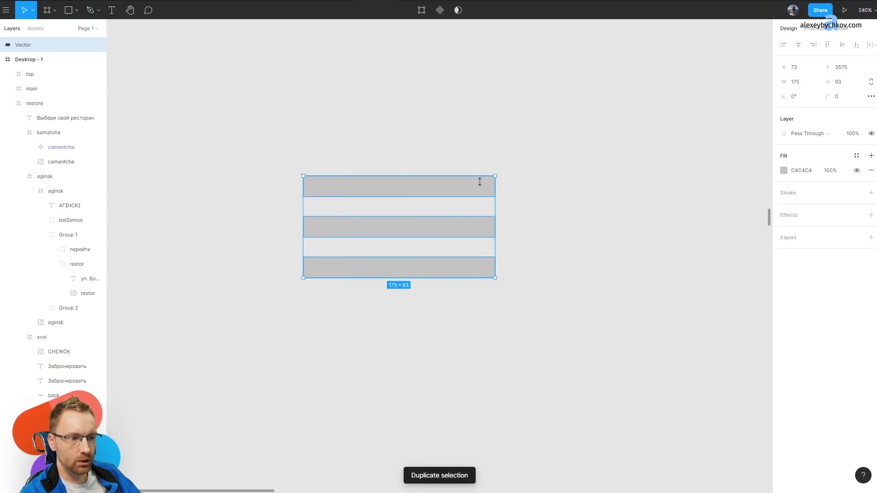
pyautogui.hotkey('ctrl', 'd')
pyautogui.click(502, 172)
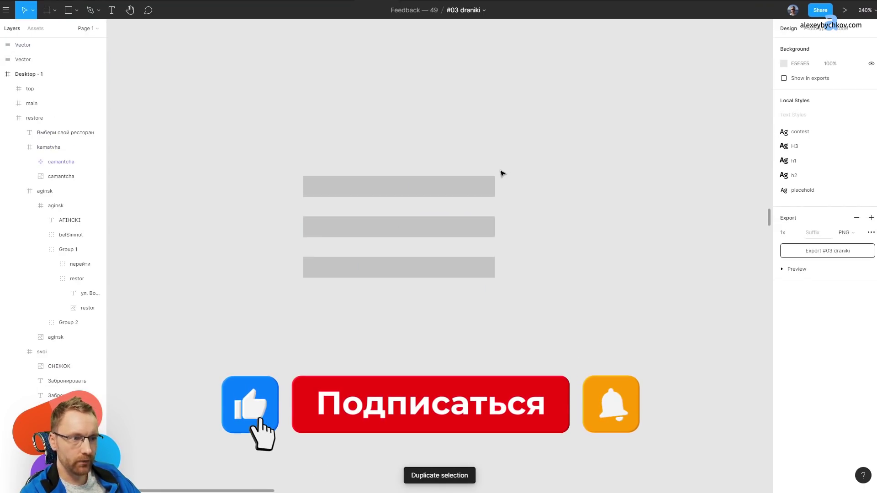
pyautogui.moveTo(498, 179); pyautogui.dragTo(458, 310)
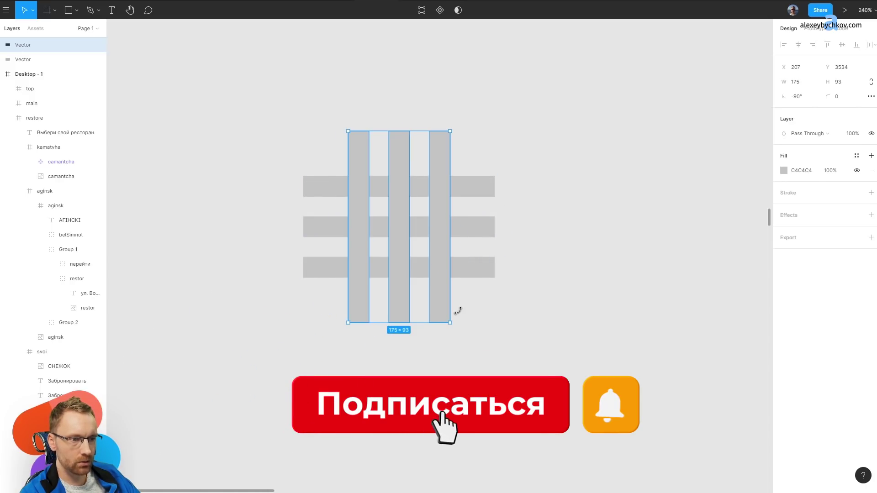
pyautogui.keyDown('shift'); pyautogui.click(475, 267); pyautogui.keyUp('shift')
pyautogui.hotkey('ctrl', 'e')
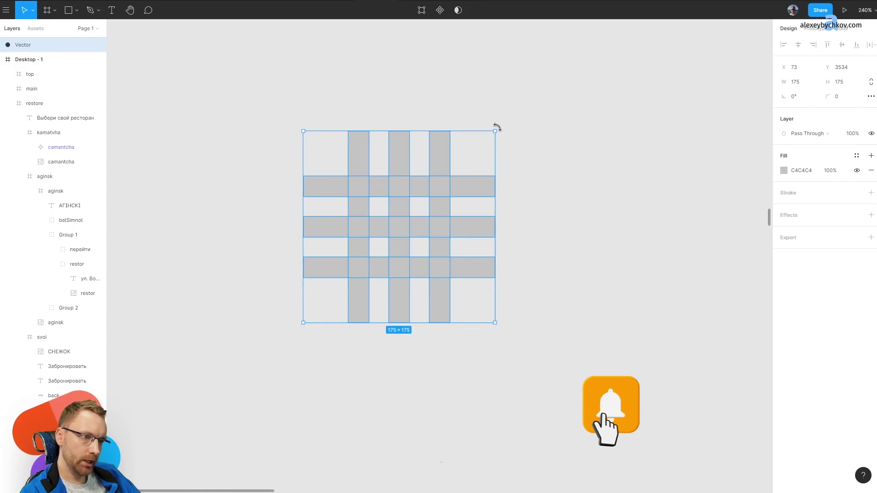
# Rotate the grid 45° into a diamond, flatten it, and fill it with the logo's red FF0000.
pyautogui.moveTo(495, 128); pyautogui.dragTo(504, 229)
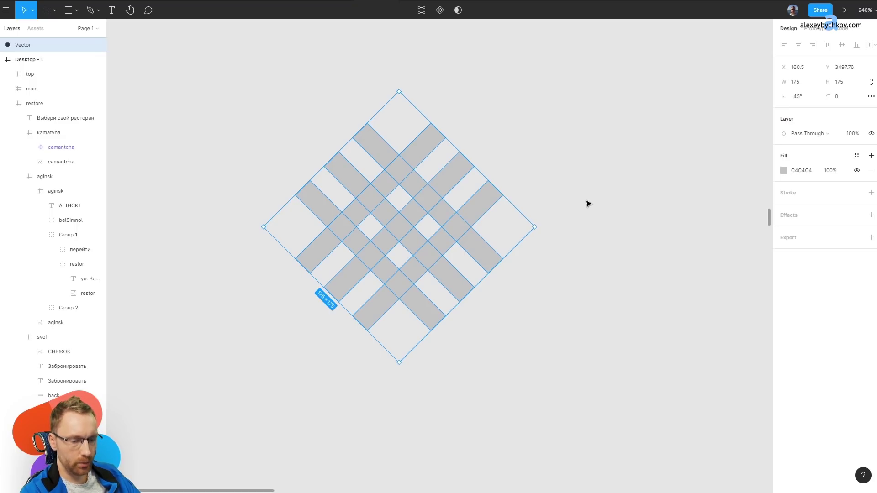
pyautogui.hotkey('ctrl', 'e')
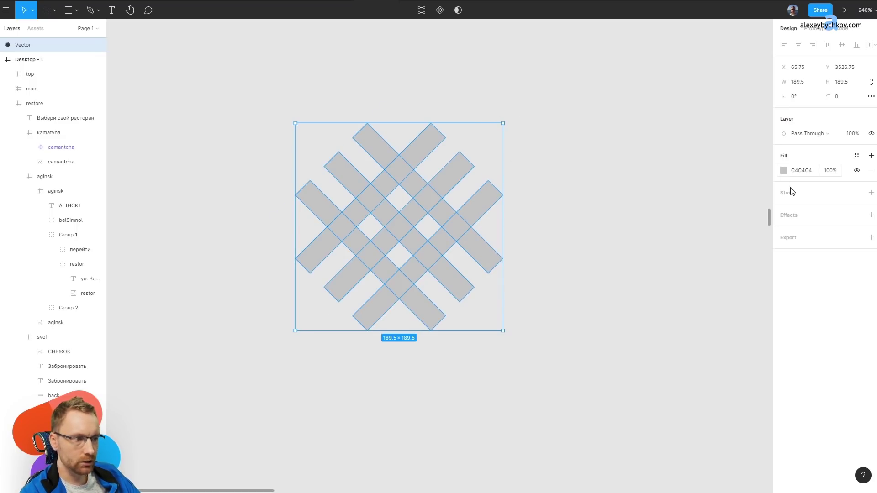
pyautogui.scroll(-5, 643, 296)
pyautogui.scroll(5, 628, 171)
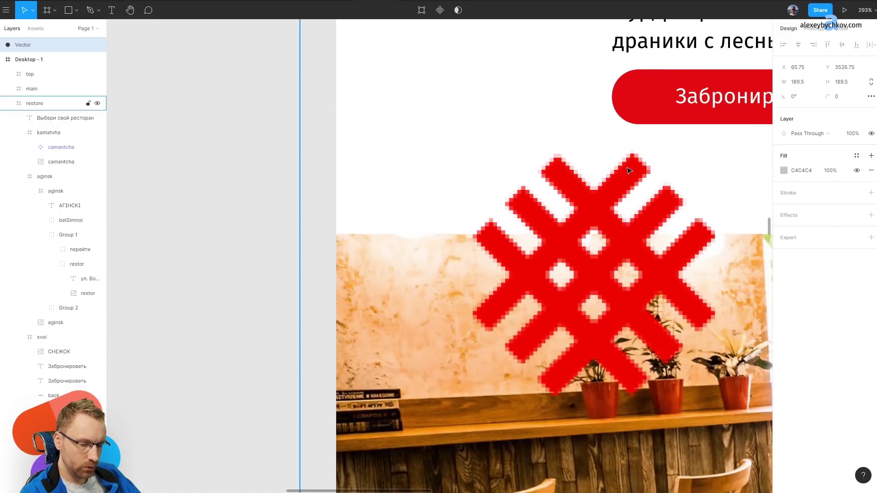
pyautogui.press('i')
pyautogui.click(649, 120)
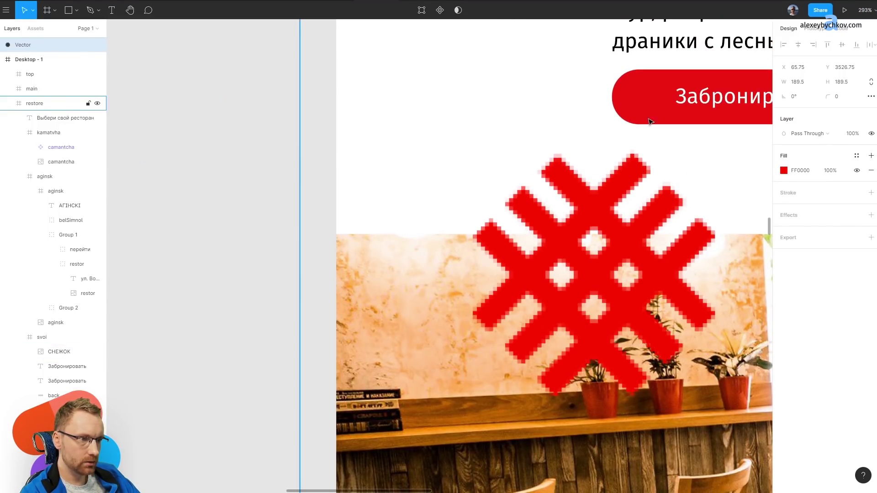
pyautogui.click(613, 182)
# Delete the pixelated logo image and place the red lattice vector in the Svoi section.
pyautogui.press('Delete')
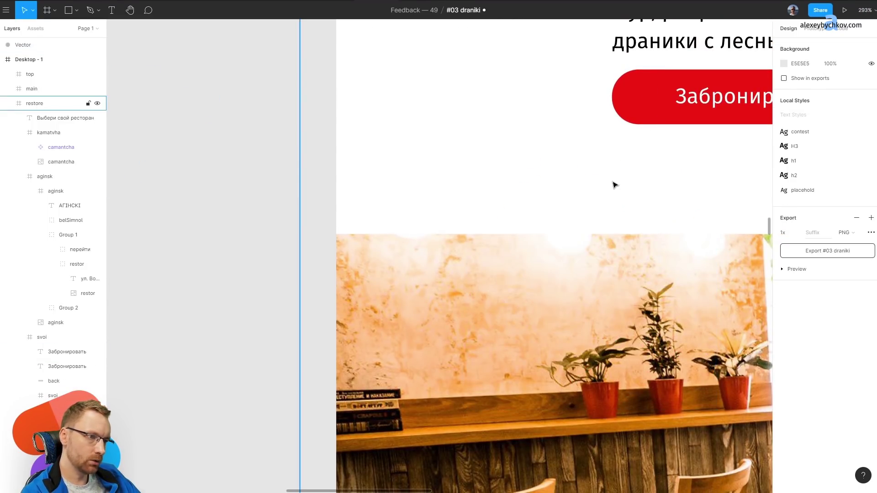
pyautogui.scroll(-5, 614, 182)
pyautogui.moveTo(374, 147); pyautogui.dragTo(611, 272)
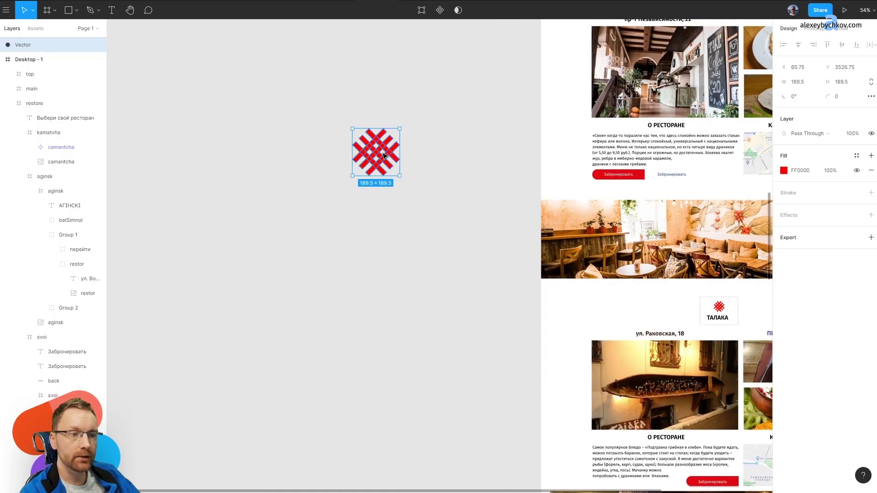
pyautogui.moveTo(699, 277); pyautogui.dragTo(324, 126)
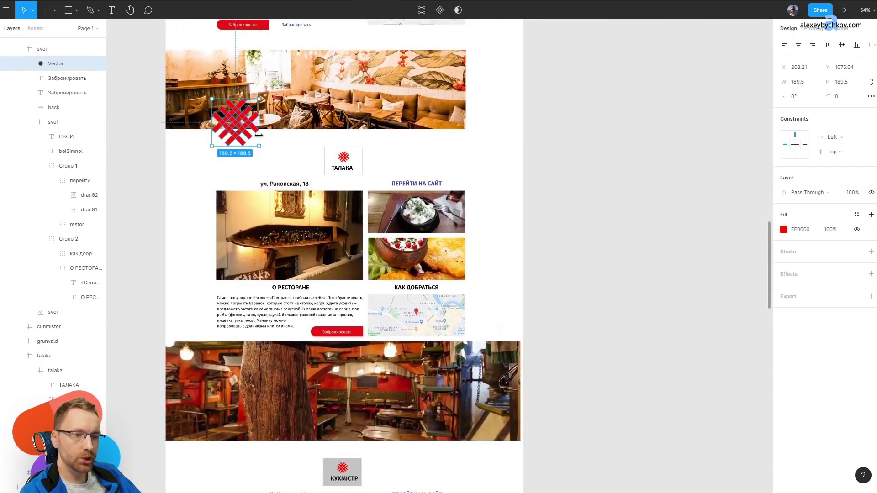
# Add a copy of the lattice beside the Талака map in a light colour style.
pyautogui.moveTo(245, 127); pyautogui.dragTo(475, 337)
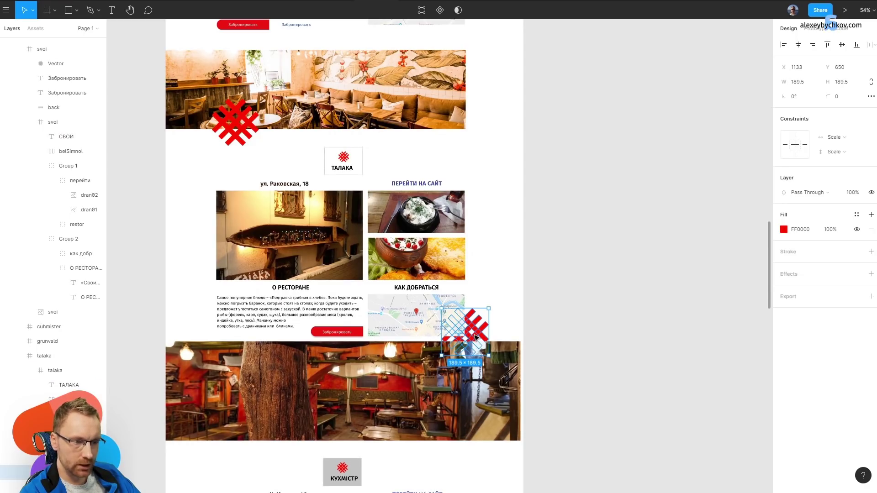
pyautogui.click(632, 291)
pyautogui.click(477, 327)
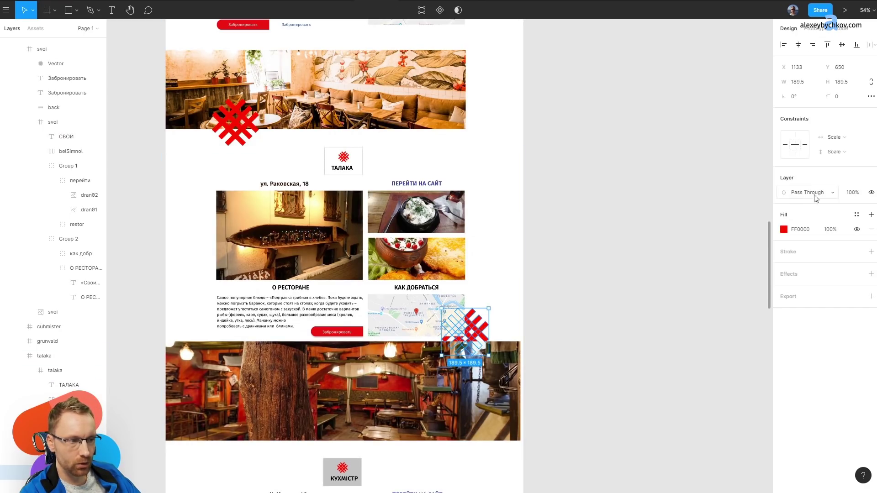
pyautogui.click(856, 214)
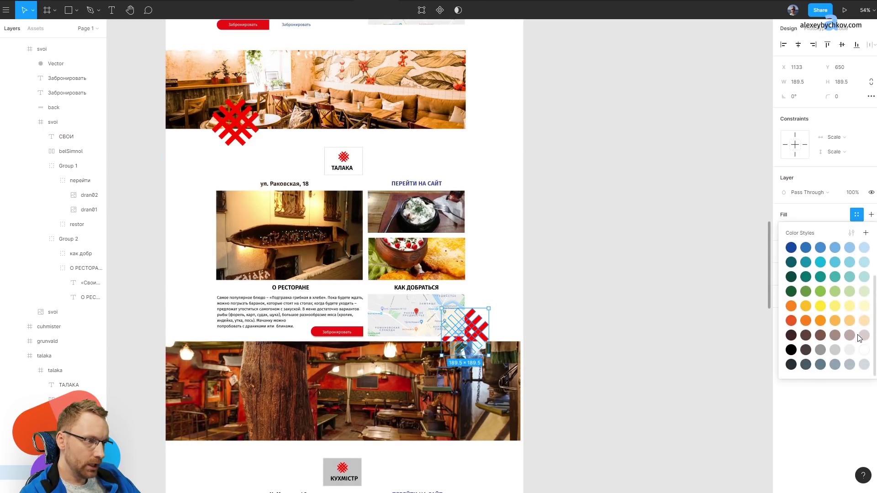
pyautogui.click(850, 352)
pyautogui.click(546, 192)
pyautogui.moveTo(389, 112); pyautogui.dragTo(448, 367)
pyautogui.scroll(-10, 448, 367)
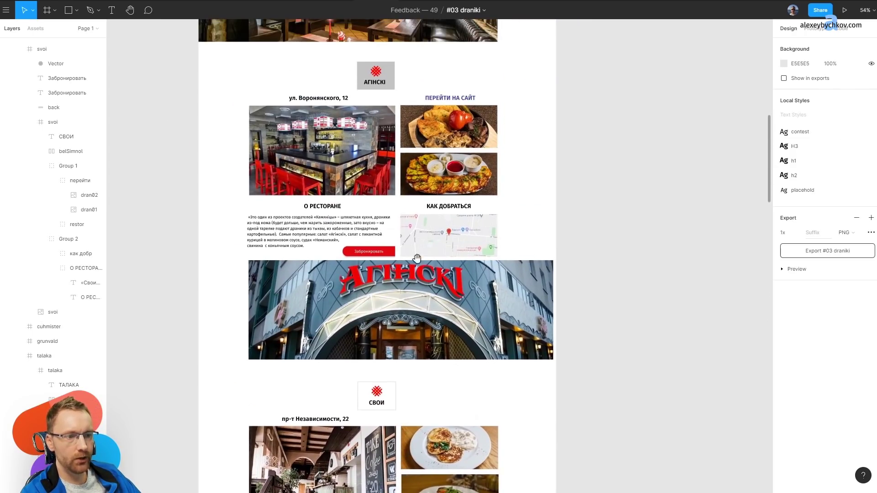
pyautogui.scroll(5, 412, 316)
pyautogui.scroll(10, 401, 192)
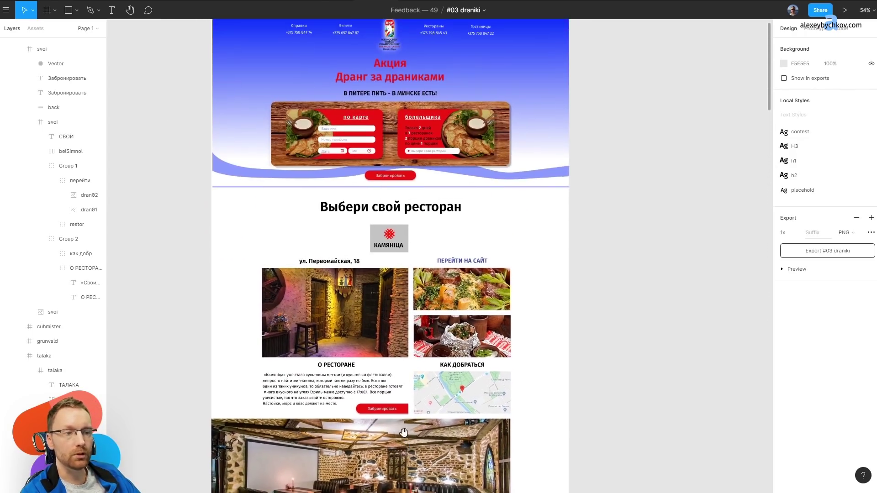
pyautogui.keyDown('ctrl'); pyautogui.scroll(-8, 401, 383); pyautogui.keyUp('ctrl')
pyautogui.scroll(-10, 413, 89)
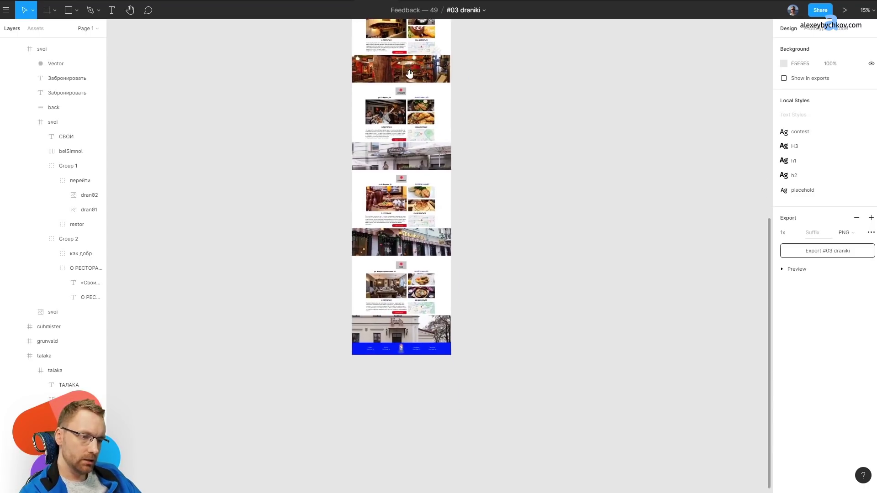
pyautogui.keyDown('ctrl'); pyautogui.scroll(5, 400, 299); pyautogui.keyUp('ctrl')
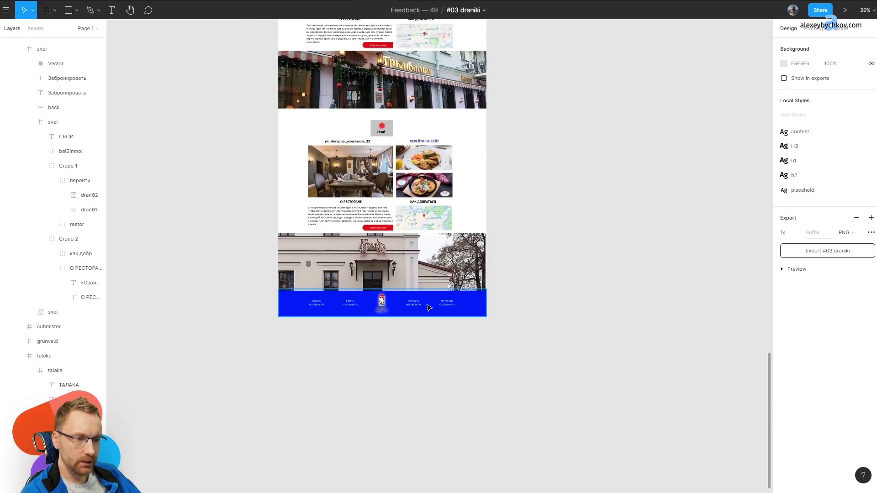
pyautogui.keyDown('ctrl'); pyautogui.scroll(3, 401, 302); pyautogui.keyUp('ctrl')
pyautogui.keyDown('ctrl'); pyautogui.scroll(-3, 401, 308); pyautogui.keyUp('ctrl')
pyautogui.keyDown('ctrl'); pyautogui.scroll(5, 401, 310); pyautogui.keyUp('ctrl')
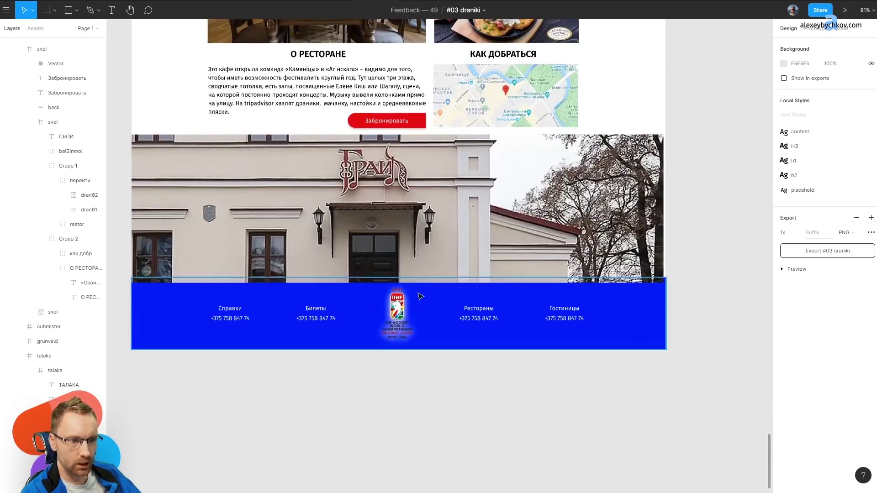
pyautogui.keyDown('ctrl'); pyautogui.scroll(-2, 408, 298); pyautogui.keyUp('ctrl')
pyautogui.keyDown('ctrl'); pyautogui.scroll(-4, 456, 287); pyautogui.keyUp('ctrl')
pyautogui.keyDown('ctrl'); pyautogui.scroll(-3, 456, 292); pyautogui.keyUp('ctrl')
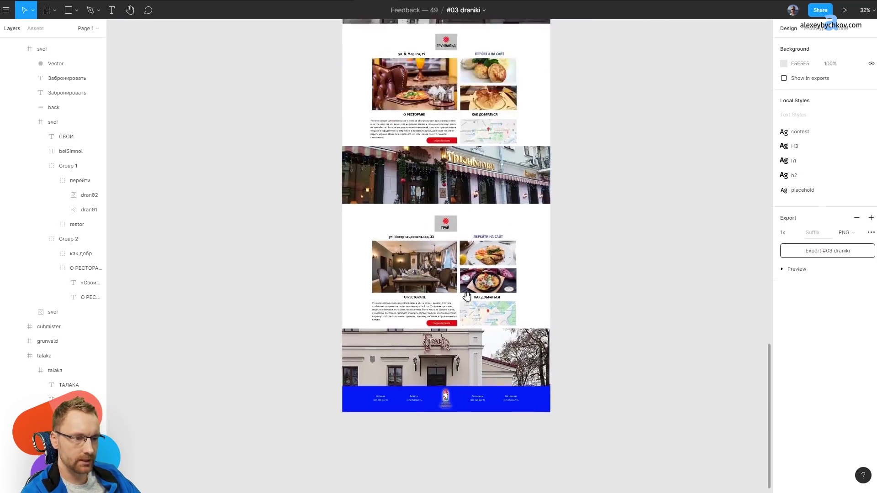
pyautogui.scroll(6, 430, 433)
pyautogui.scroll(5, 430, 433)
pyautogui.scroll(3, 430, 320)
pyautogui.keyDown('ctrl'); pyautogui.scroll(3, 472, 239); pyautogui.keyUp('ctrl')
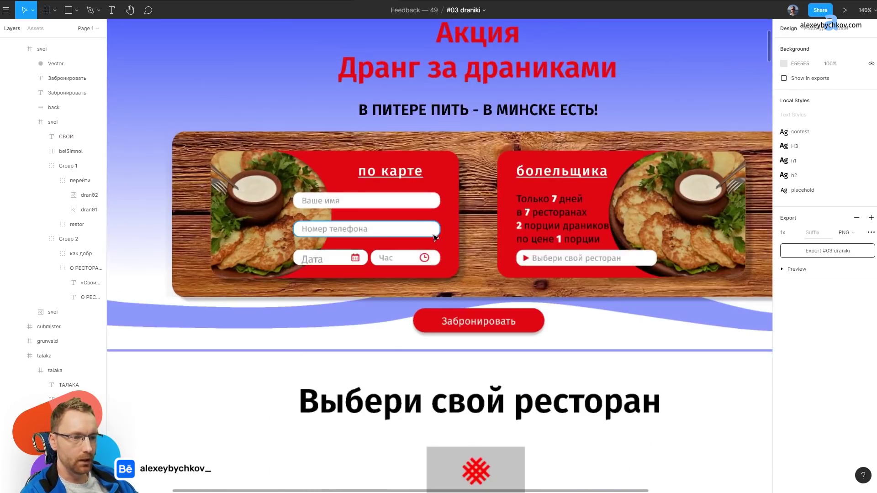
# Delete the draniki photo from the болельщика card, then restore it with undo.
pyautogui.keyDown('ctrl'); pyautogui.scroll(5, 414, 240); pyautogui.keyUp('ctrl')
pyautogui.click(729, 178)
pyautogui.press('Delete')
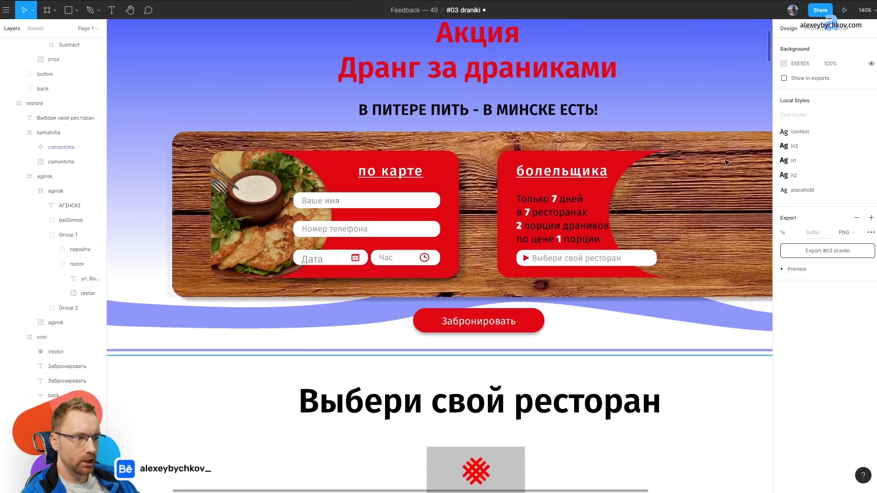
pyautogui.hotkey('ctrl', 'z')
pyautogui.keyDown('ctrl'); pyautogui.scroll(-1, 460, 193); pyautogui.keyUp('ctrl')
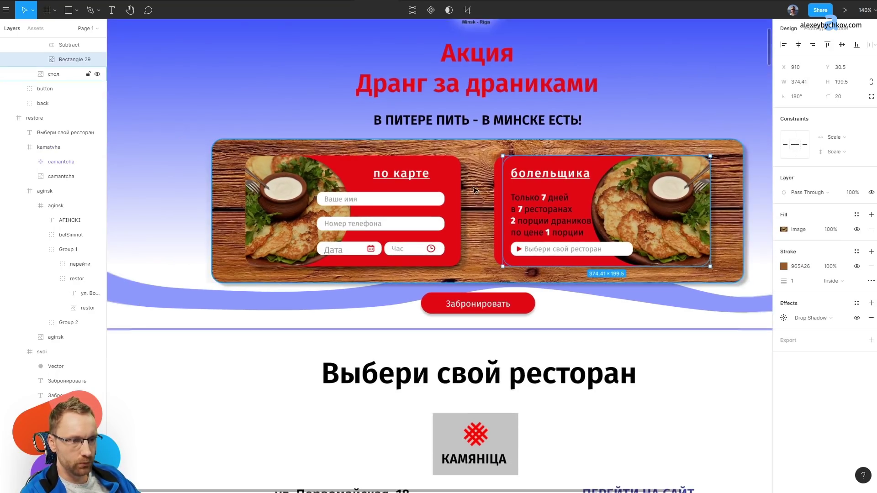
pyautogui.keyDown('ctrl'); pyautogui.scroll(-1, 452, 256); pyautogui.keyUp('ctrl')
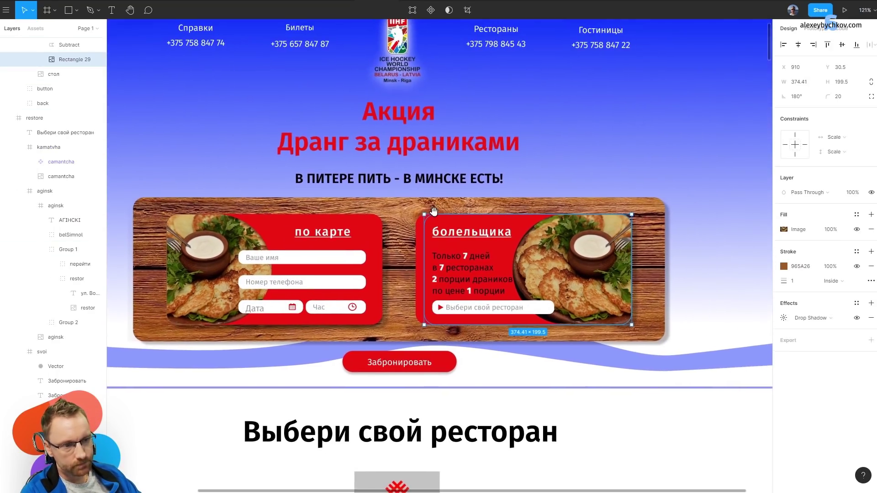
pyautogui.keyDown('ctrl'); pyautogui.scroll(-1, 439, 210); pyautogui.keyUp('ctrl')
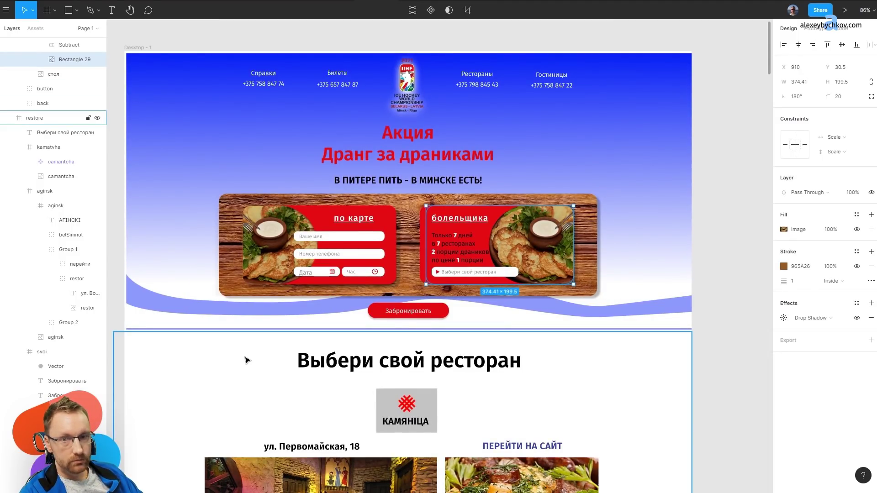
pyautogui.keyDown('ctrl'); pyautogui.scroll(1, 269, 299); pyautogui.keyUp('ctrl')
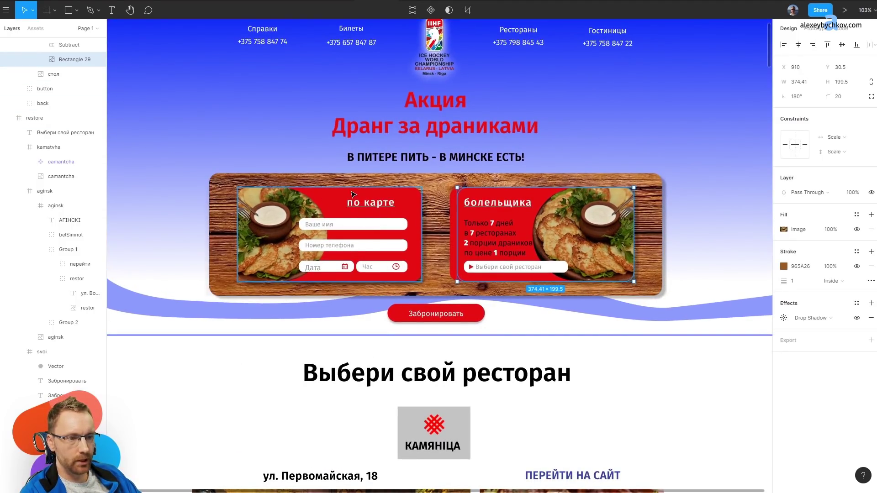
pyautogui.keyDown('ctrl'); pyautogui.scroll(2, 510, 203); pyautogui.keyUp('ctrl')
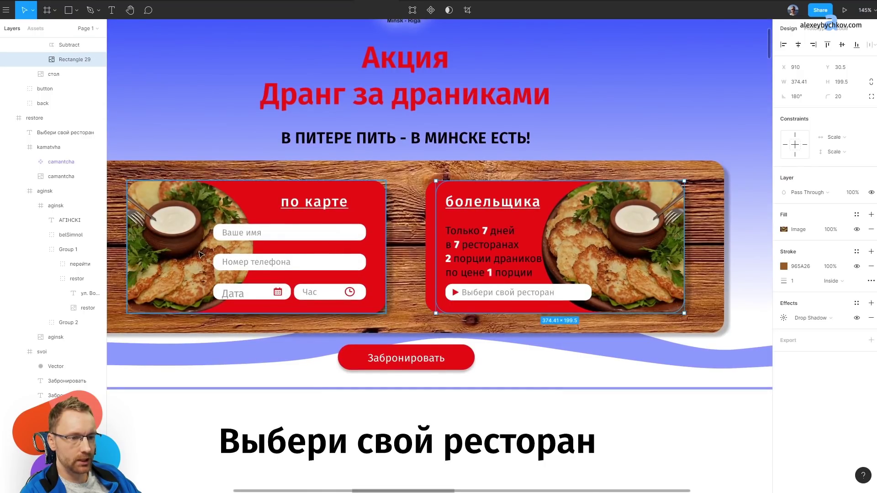
# Try moving the Забронировать button left, then return it to the centre.
pyautogui.moveTo(444, 358)
pyautogui.mouseDown()
pyautogui.moveTo(290, 359)
pyautogui.moveTo(488, 359)
pyautogui.mouseUp()
pyautogui.press('Escape')
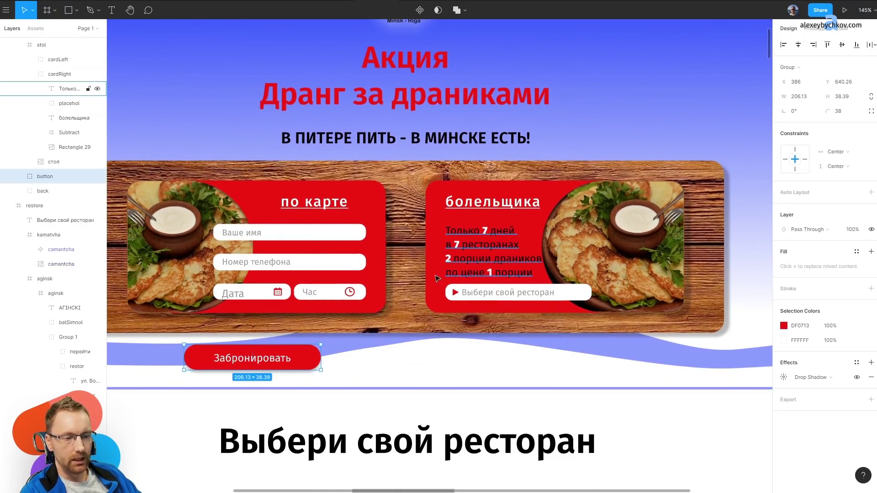
pyautogui.hotkey('ctrl', 'z')
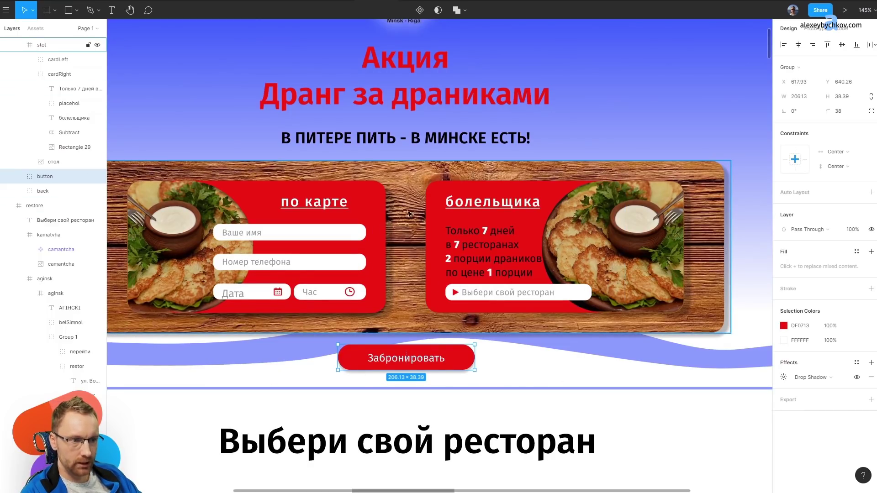
pyautogui.scroll(-5, 391, 197)
pyautogui.scroll(3, 393, 183)
# Change the Акция Дранг за драниками headline fill from DF0713 to white FFFFFF.
pyautogui.click(484, 145)
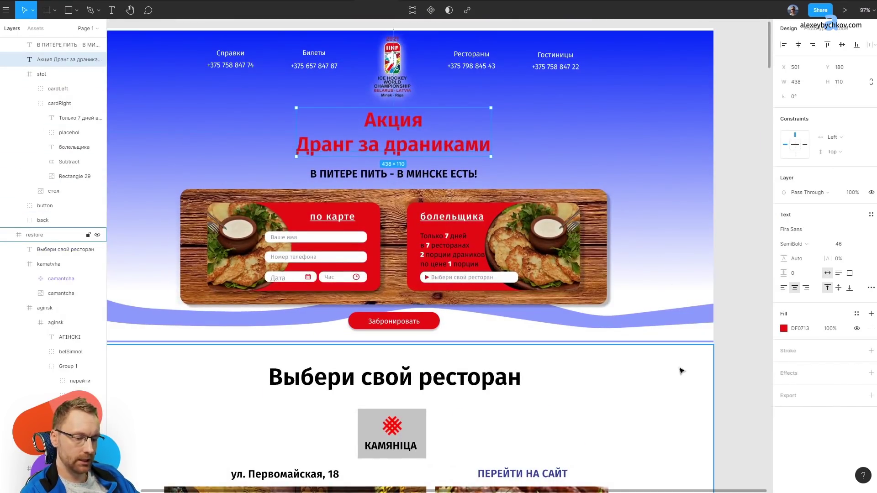
pyautogui.press('i')
pyautogui.click(675, 456)
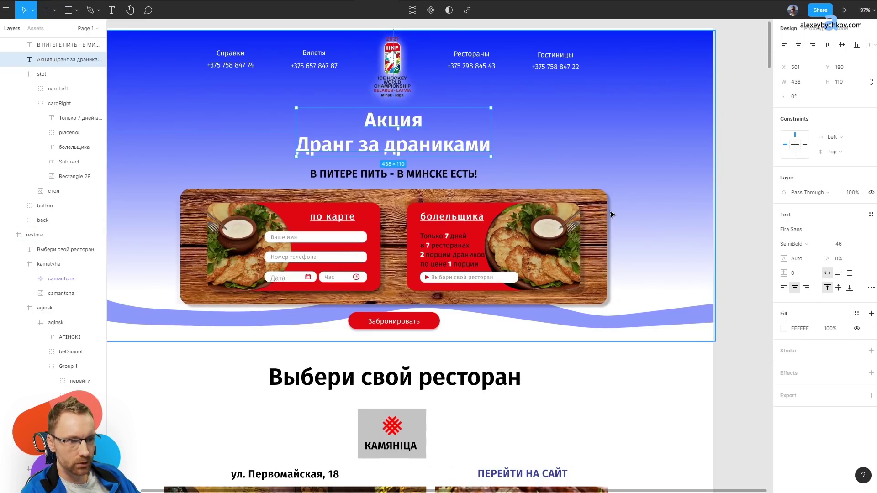
pyautogui.scroll(-5, 577, 210)
pyautogui.click(641, 153)
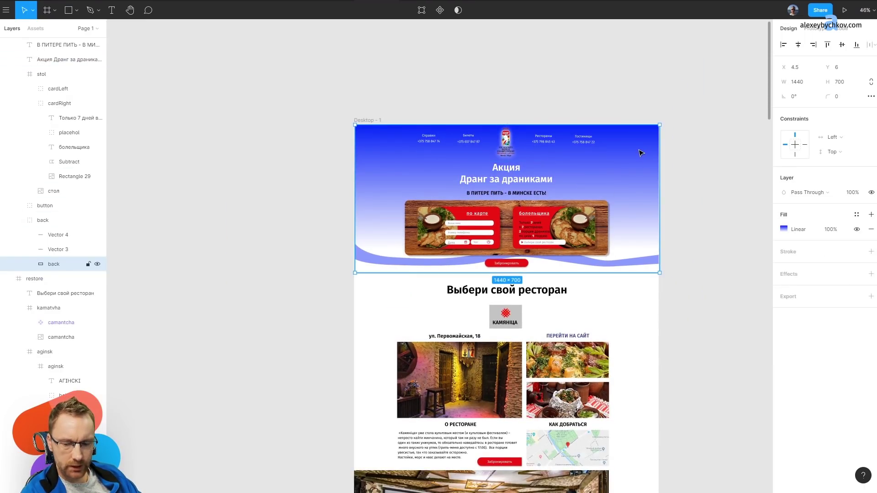
# Try a purple-cyan uiGradients gradient on the hero background, then revert to blue-white.
pyautogui.hotkey('ctrl', 'alt', 'p')
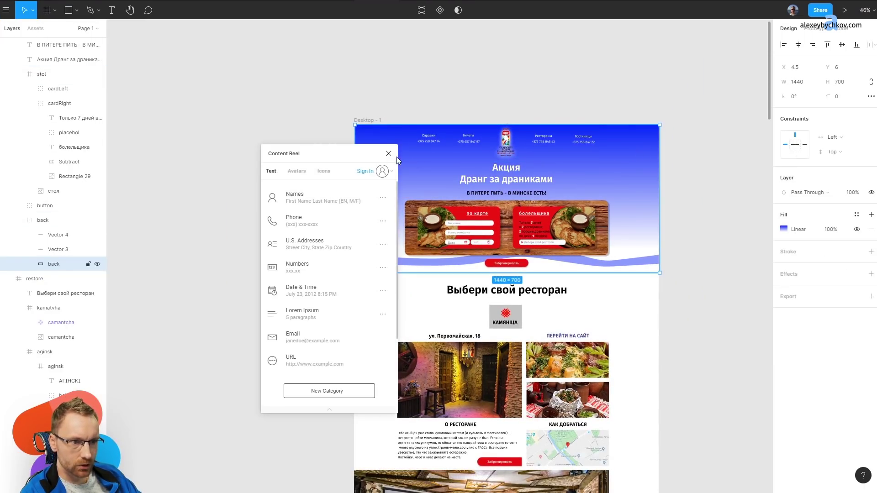
pyautogui.click(388, 154)
pyautogui.hotkey('ctrl', '/')
pyautogui.write('uigradients')
pyautogui.press('Return')
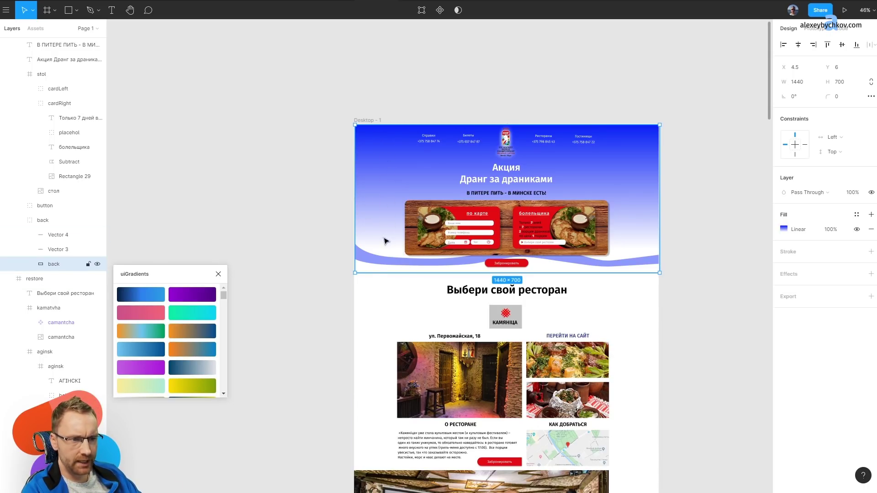
pyautogui.scroll(-3, 155, 345)
pyautogui.scroll(-2, 147, 353)
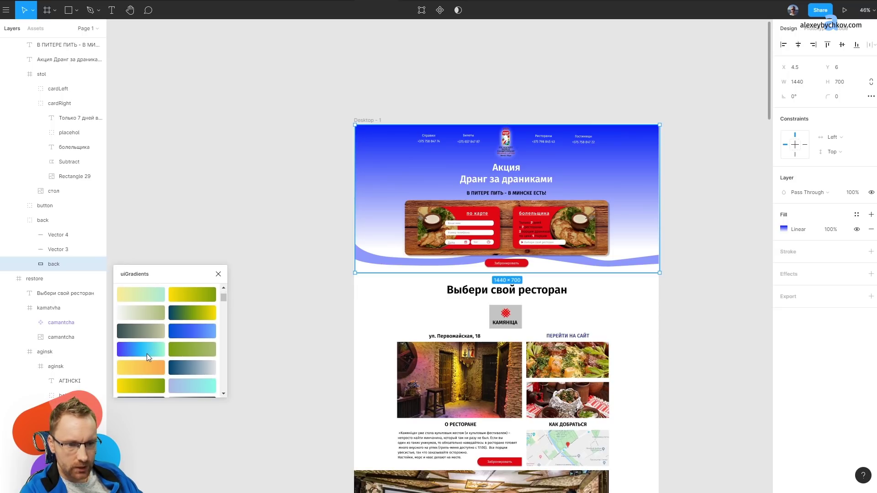
pyautogui.click(143, 350)
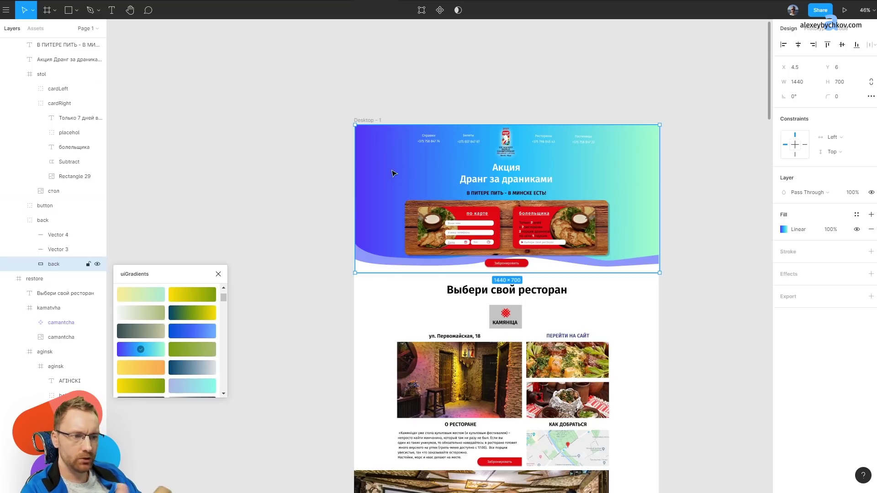
pyautogui.hotkey('ctrl', 'z')
pyautogui.click(421, 109)
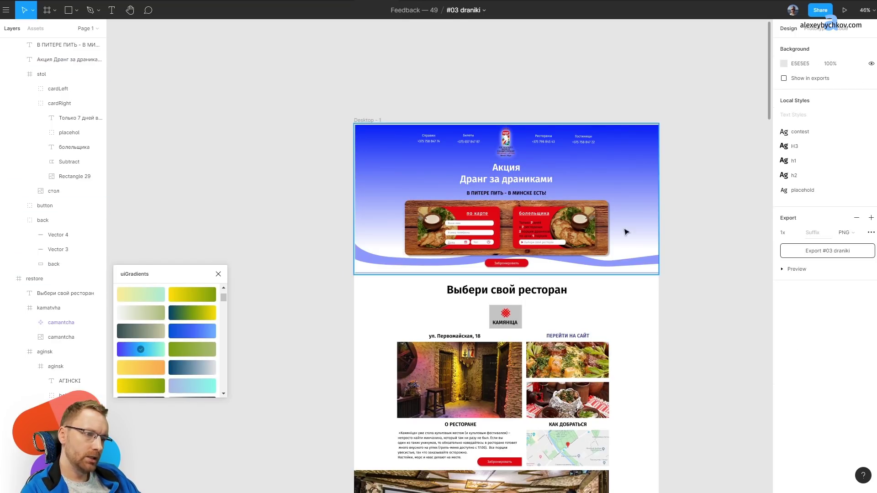
# Paste and enlarge the restor photo over the header, then undo to keep the gradient.
pyautogui.moveTo(510, 279); pyautogui.dragTo(446, 311)
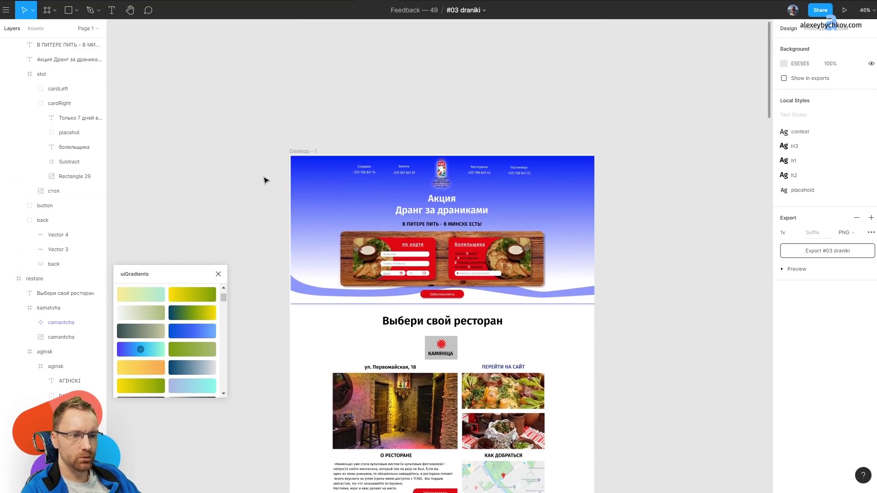
pyautogui.click(287, 304)
pyautogui.hotkey('ctrl', 'v')
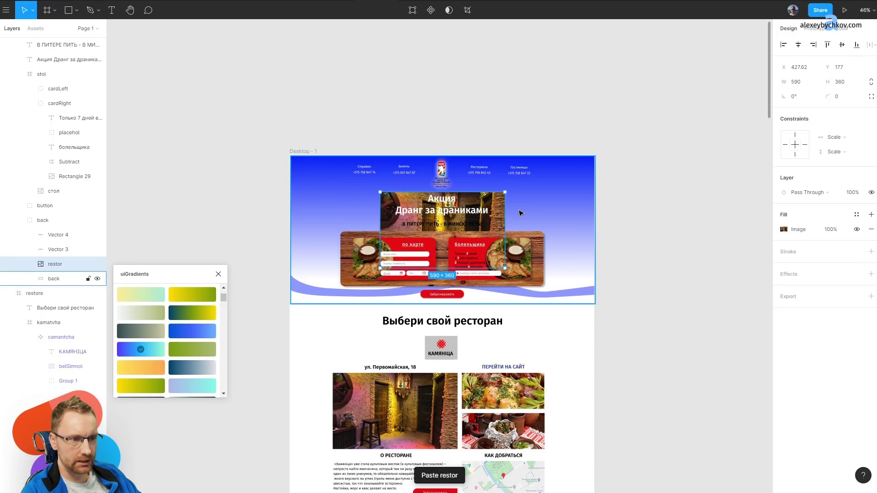
pyautogui.moveTo(505, 193); pyautogui.dragTo(628, 132)
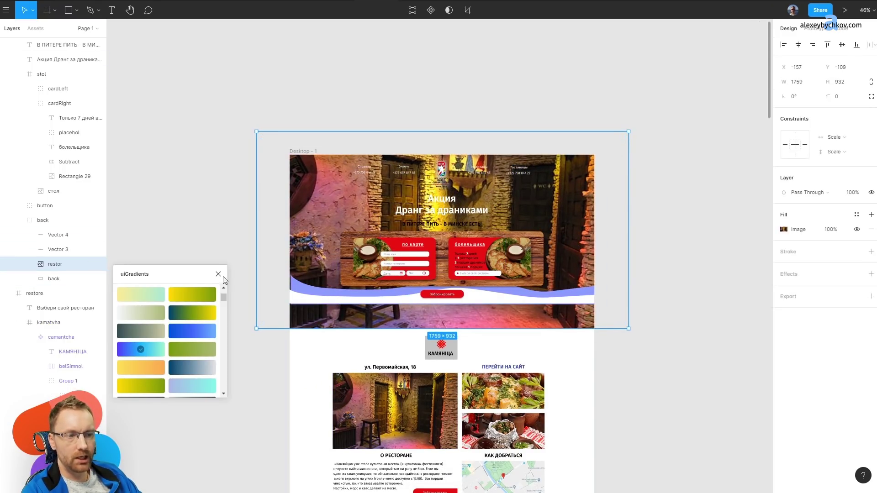
pyautogui.hotkey('ctrl', 'z')
pyautogui.hotkey('ctrl', 'z')
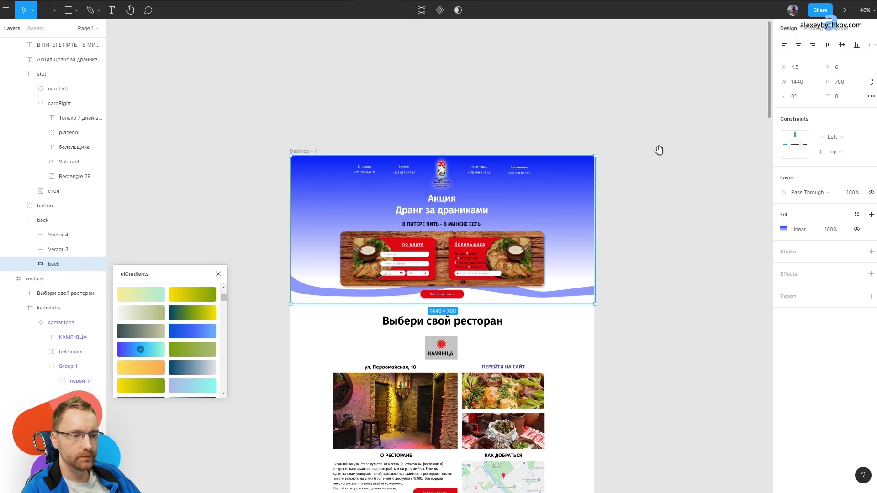
pyautogui.moveTo(659, 150); pyautogui.dragTo(701, 312)
# Scroll to the page bottom and delete the blue contact footer.
pyautogui.scroll(3, 518, 254)
pyautogui.moveTo(518, 255)
pyautogui.mouseDown()
pyautogui.moveTo(552, 172)
pyautogui.moveTo(529, 191)
pyautogui.moveTo(530, 203)
pyautogui.moveTo(530, 151)
pyautogui.moveTo(528, 180)
pyautogui.mouseUp()
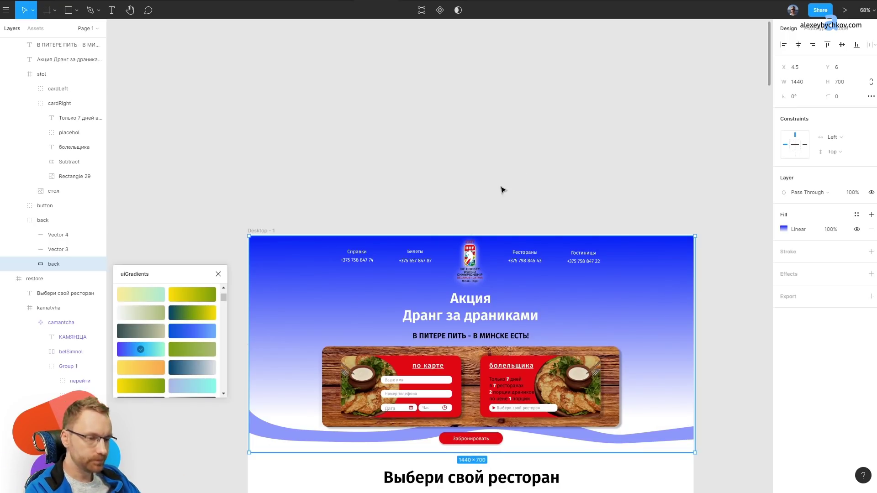
pyautogui.scroll(-5, 503, 189)
pyautogui.scroll(-3, 487, 211)
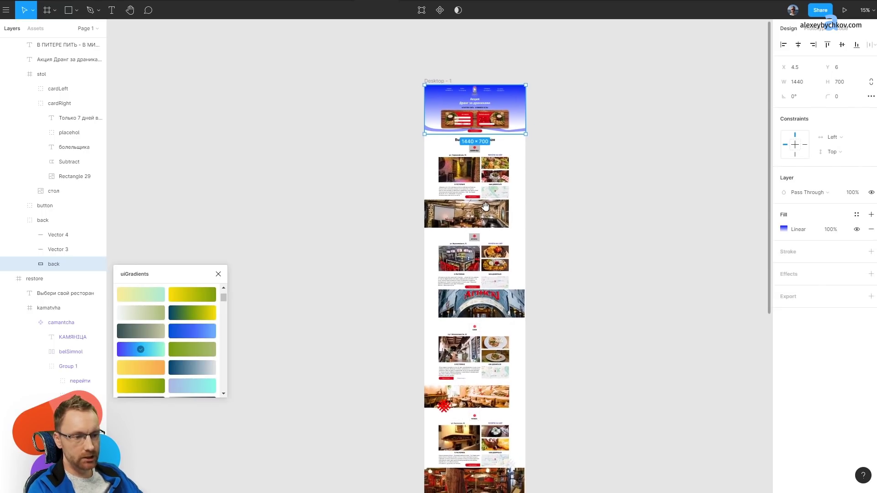
pyautogui.scroll(-5, 422, 220)
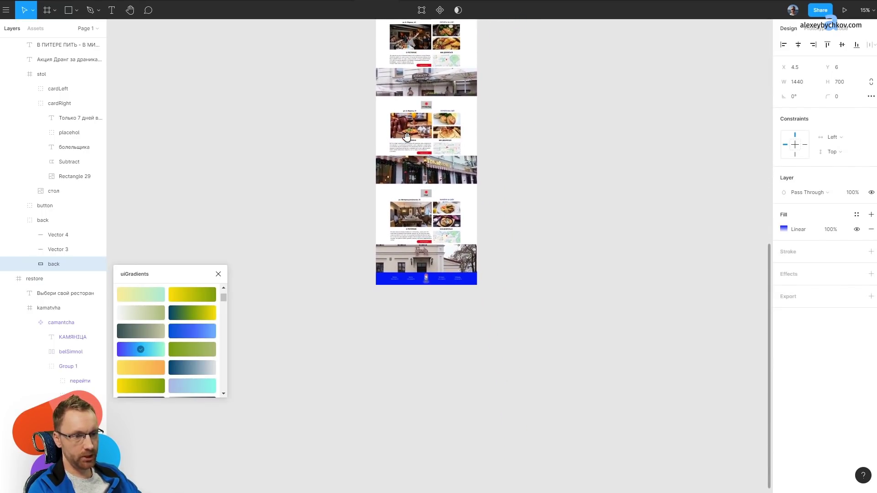
pyautogui.scroll(3, 427, 290)
pyautogui.click(448, 279)
pyautogui.press('Delete')
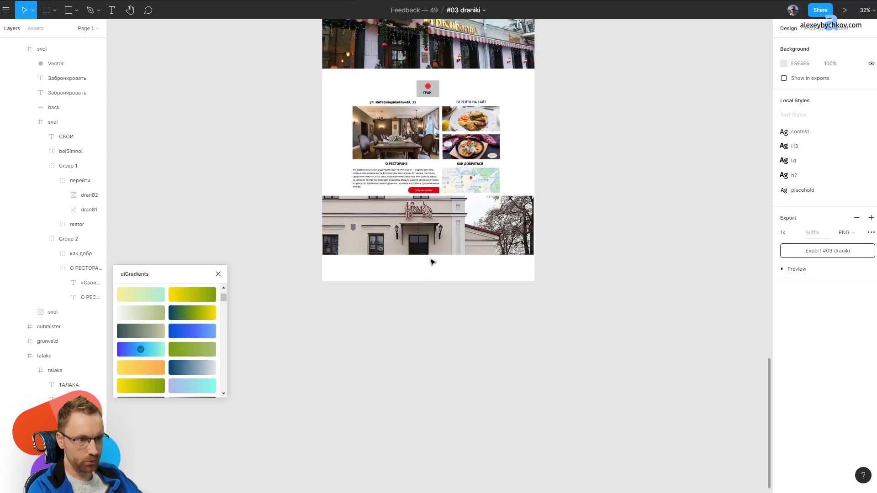
# Undo the footer deletion, then delete the blue footer again.
pyautogui.scroll(3, 432, 262)
pyautogui.hotkey('ctrl', 'z')
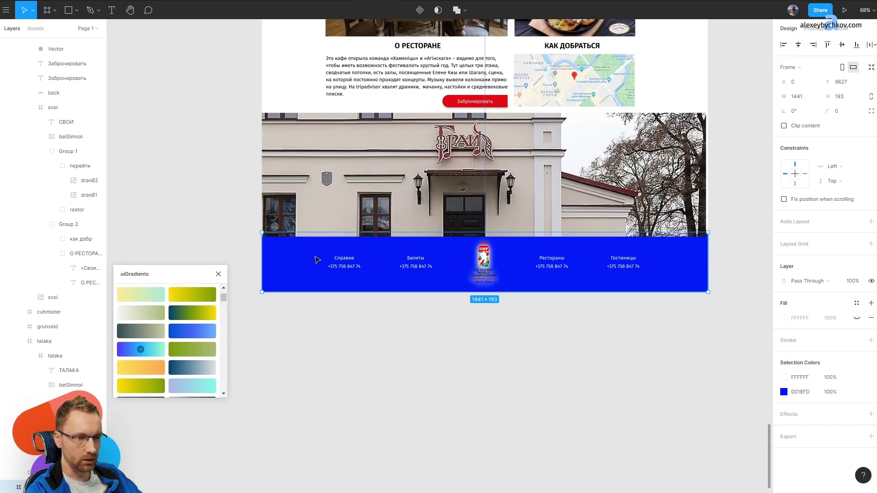
pyautogui.press('Delete')
pyautogui.scroll(-3, 428, 287)
pyautogui.scroll(-2, 471, 153)
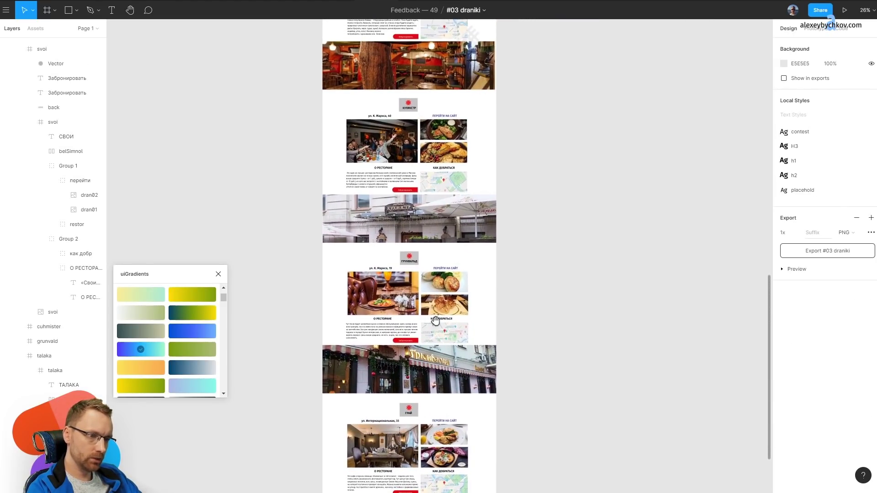
pyautogui.scroll(5, 435, 319)
pyautogui.scroll(5, 440, 347)
pyautogui.scroll(5, 445, 375)
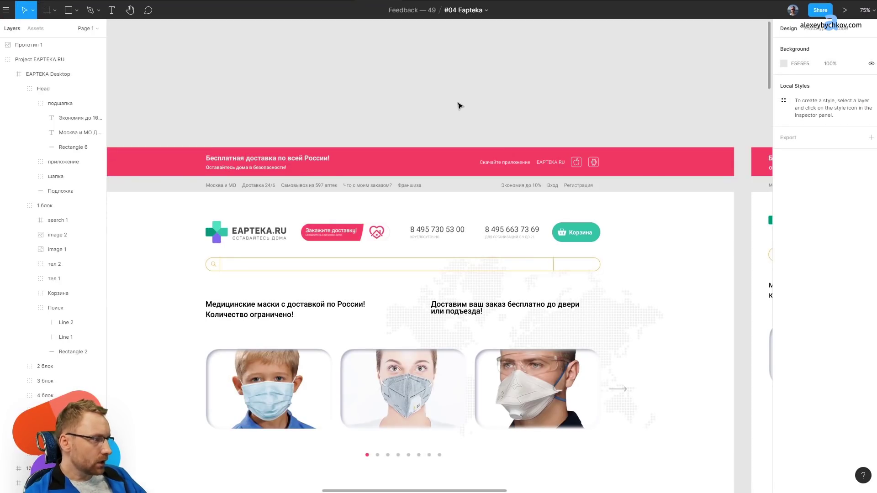
# Inspect the Eapteka header's pink top bar and its app-download group.
pyautogui.scroll(5, 626, 141)
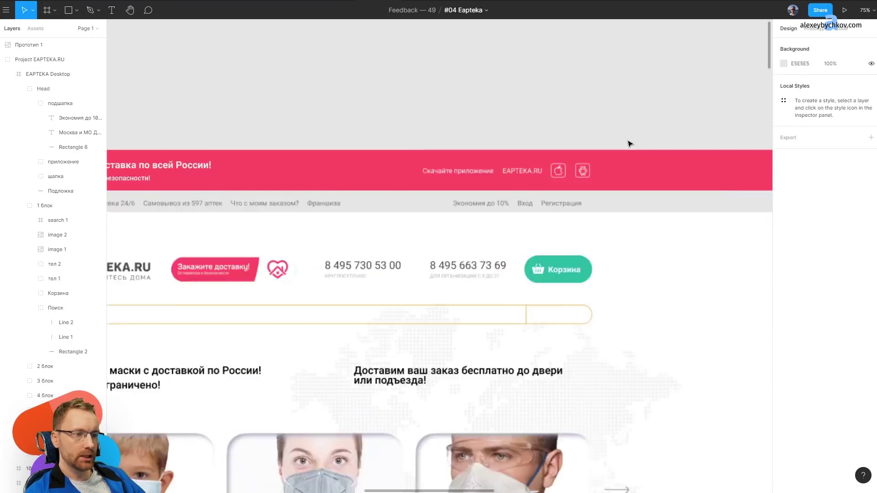
pyautogui.hscroll(-5, 302, 246)
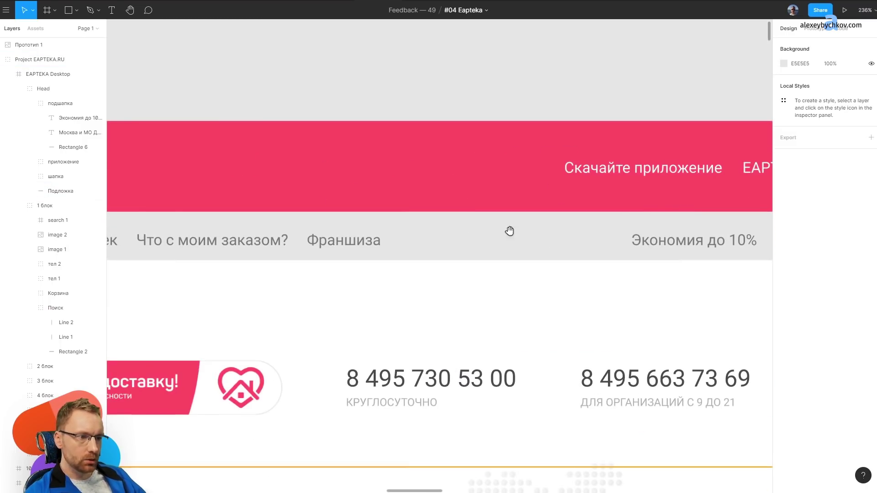
pyautogui.scroll(-3, 264, 132)
pyautogui.hscroll(-3, 411, 133)
pyautogui.scroll(1, 658, 151)
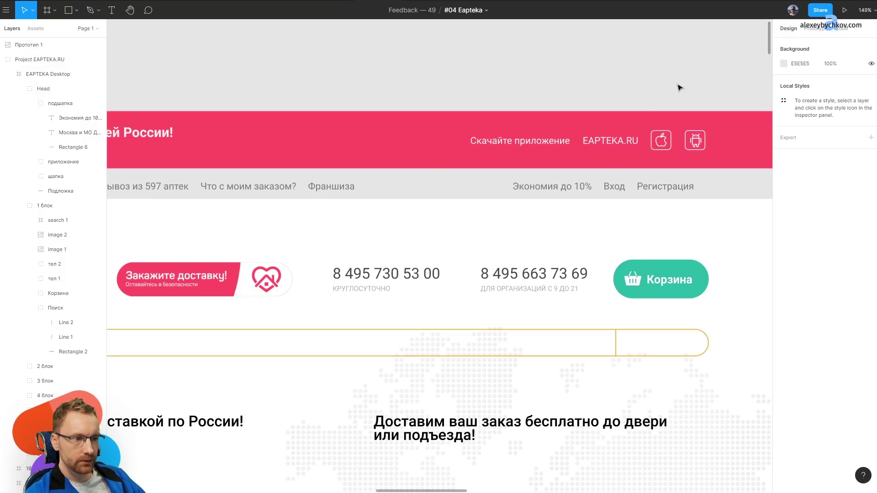
pyautogui.click(600, 122)
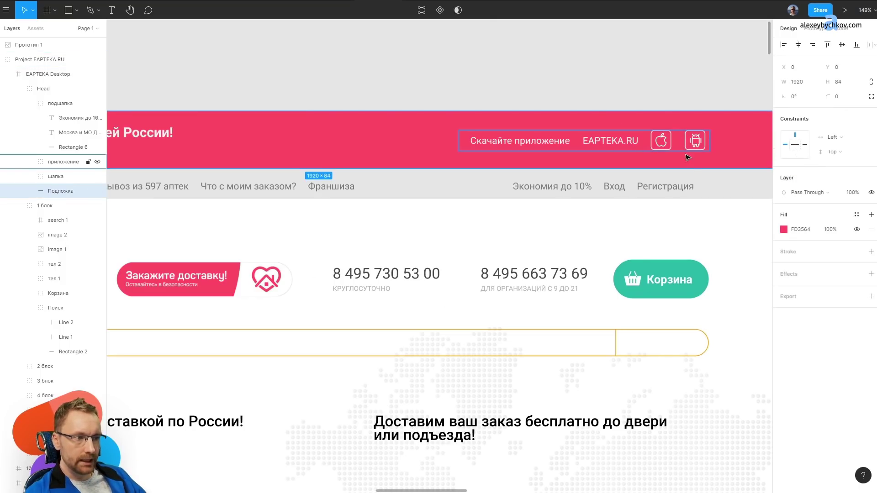
pyautogui.click(667, 148)
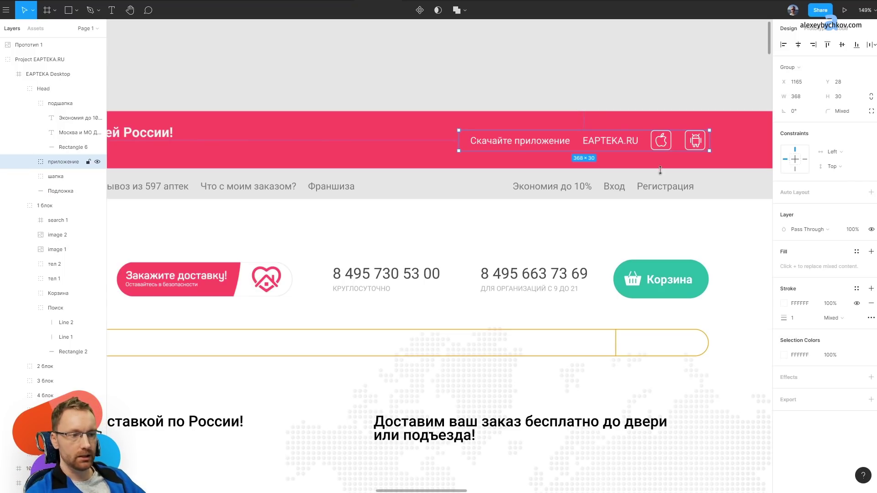
# Move both grey menu bar text lines up to centre them in the bar.
pyautogui.click(456, 192)
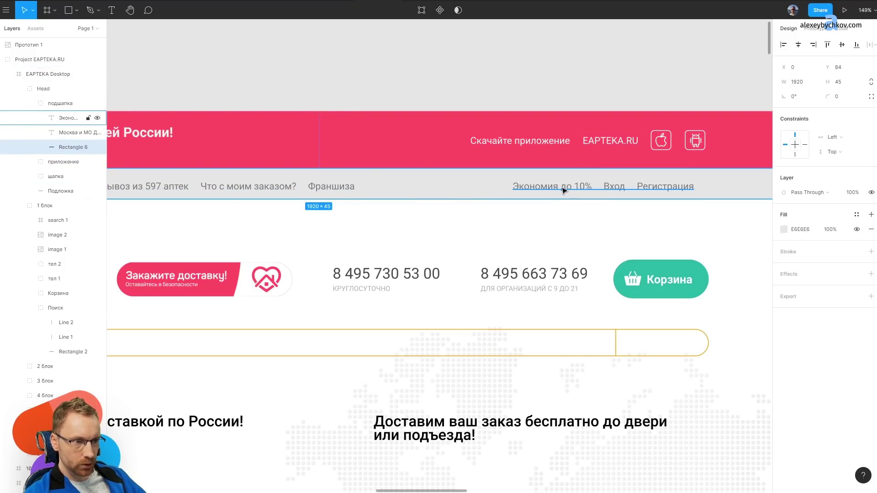
pyautogui.moveTo(564, 190); pyautogui.dragTo(313, 190)
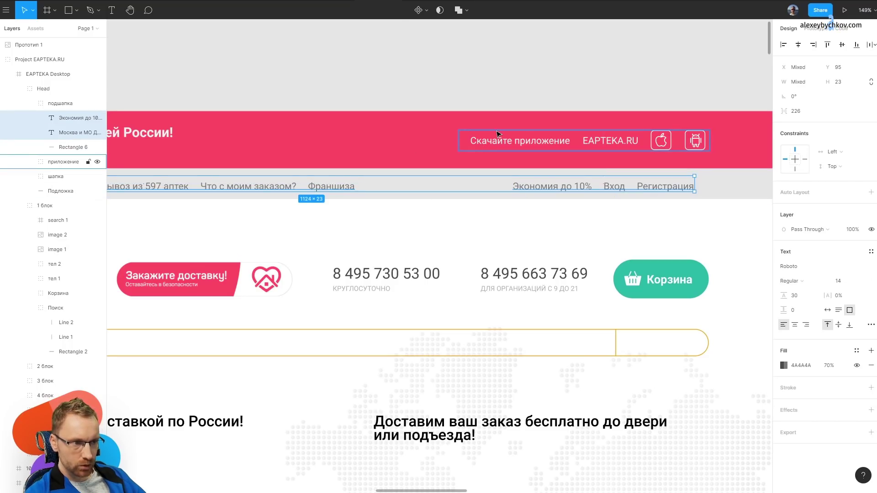
pyautogui.press('Up')
pyautogui.press('Up')
pyautogui.press('Up')
pyautogui.press('Up')
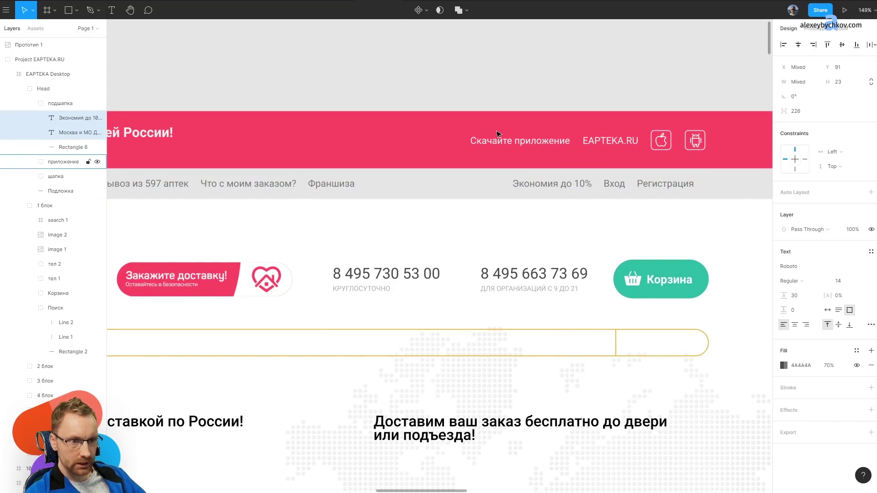
# Scroll down through the Eapteka page and back up to review it.
pyautogui.keyDown('ctrl'); pyautogui.scroll(-5, 485, 117); pyautogui.keyUp('ctrl')
pyautogui.keyDown('ctrl'); pyautogui.scroll(-3, 406, 186); pyautogui.keyUp('ctrl')
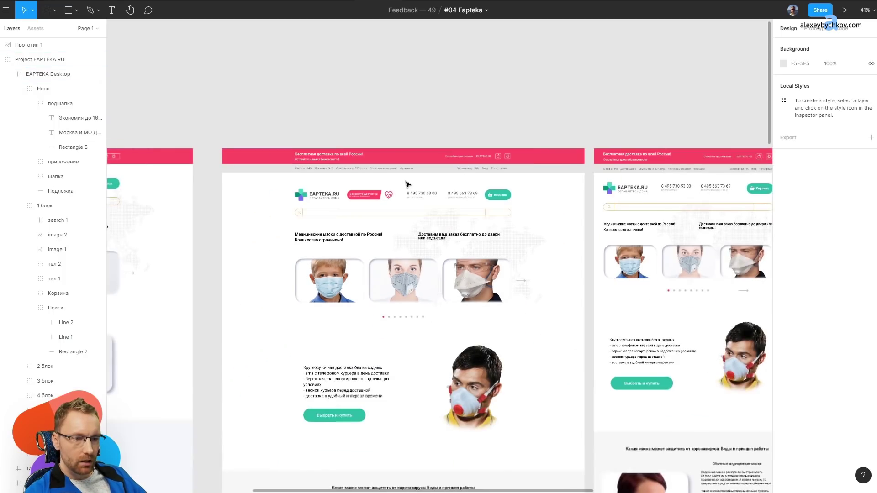
pyautogui.scroll(-10, 434, 123)
pyautogui.scroll(-1, 438, 138)
pyautogui.keyDown('ctrl'); pyautogui.scroll(-3, 437, 138); pyautogui.keyUp('ctrl')
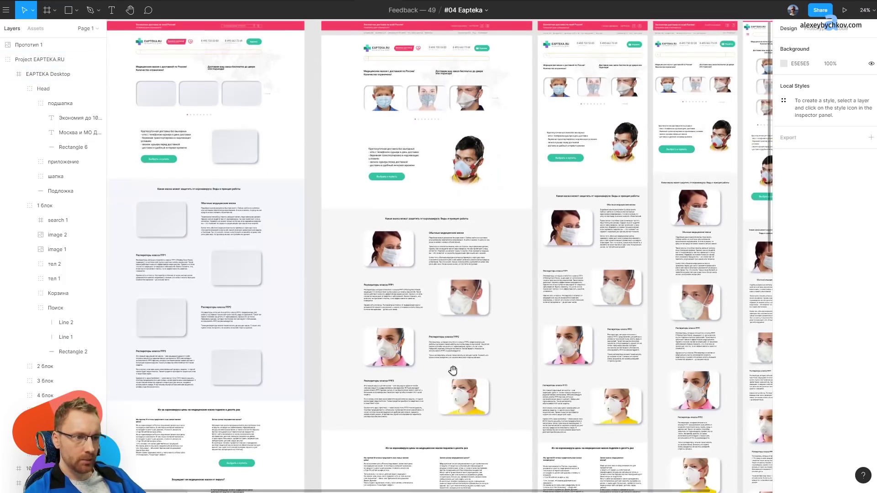
pyautogui.scroll(-5, 452, 368)
pyautogui.scroll(-3, 417, 88)
pyautogui.scroll(-2, 243, 232)
pyautogui.keyDown('ctrl'); pyautogui.scroll(6, 320, 274); pyautogui.keyUp('ctrl')
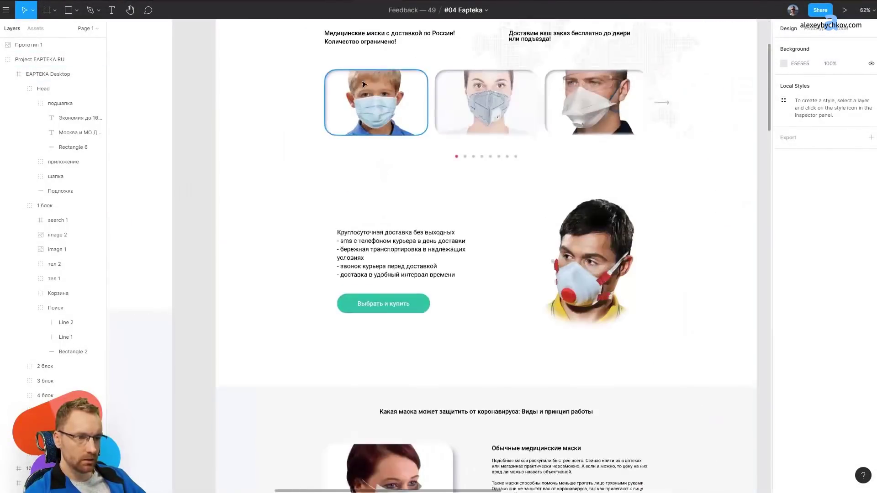
pyautogui.scroll(5, 385, 322)
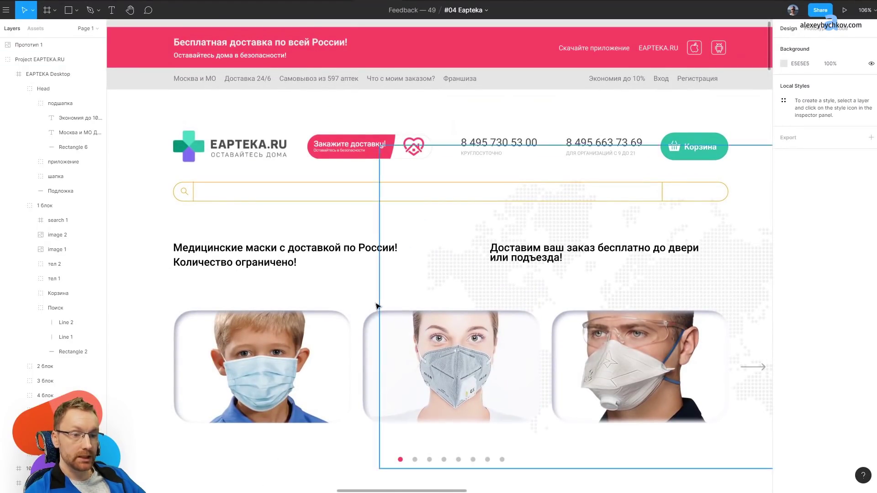
pyautogui.keyDown('ctrl'); pyautogui.scroll(-5, 385, 321); pyautogui.keyUp('ctrl')
pyautogui.scroll(-5, 426, 188)
pyautogui.scroll(4, 393, 270)
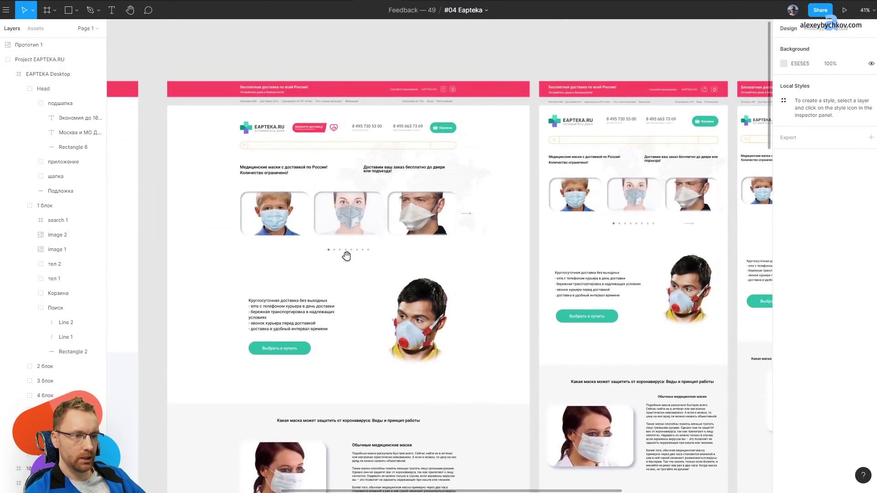
pyautogui.keyDown('ctrl'); pyautogui.scroll(3, 346, 253); pyautogui.keyUp('ctrl')
pyautogui.scroll(2, 274, 206)
pyautogui.keyDown('ctrl'); pyautogui.scroll(2, 161, 174); pyautogui.keyUp('ctrl')
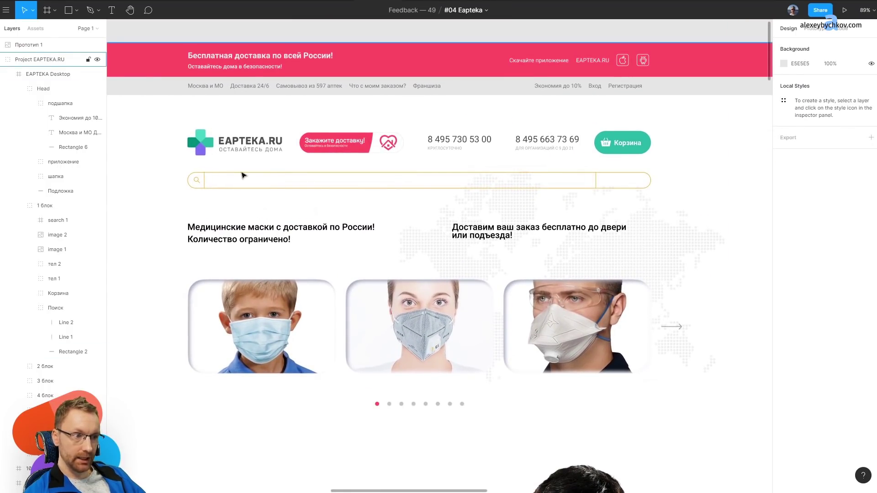
# Try stretching the search bar rectangle to the right, then undo it.
pyautogui.click(425, 176)
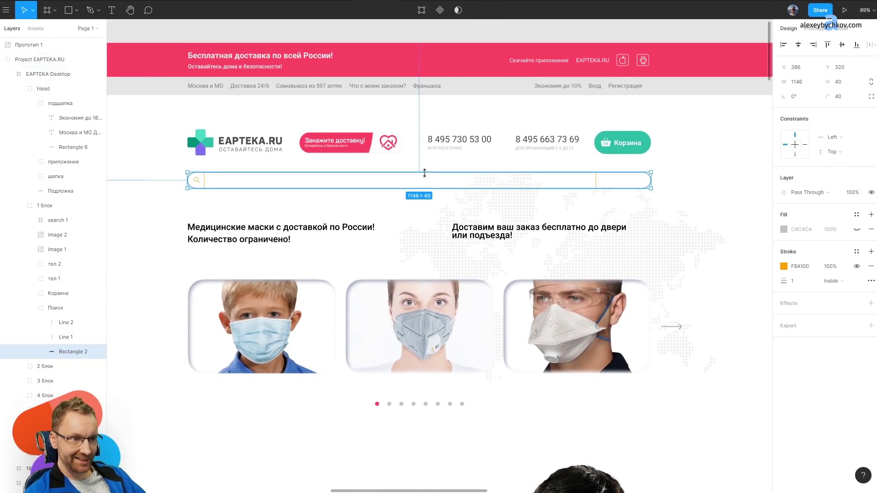
pyautogui.keyDown('ctrl'); pyautogui.scroll(-3, 424, 172); pyautogui.keyUp('ctrl')
pyautogui.moveTo(556, 176); pyautogui.dragTo(767, 177)
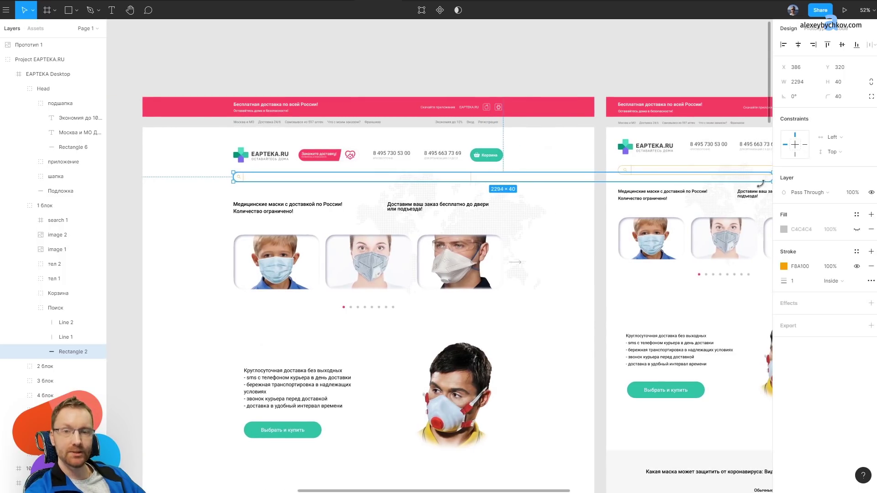
pyautogui.click(465, 55)
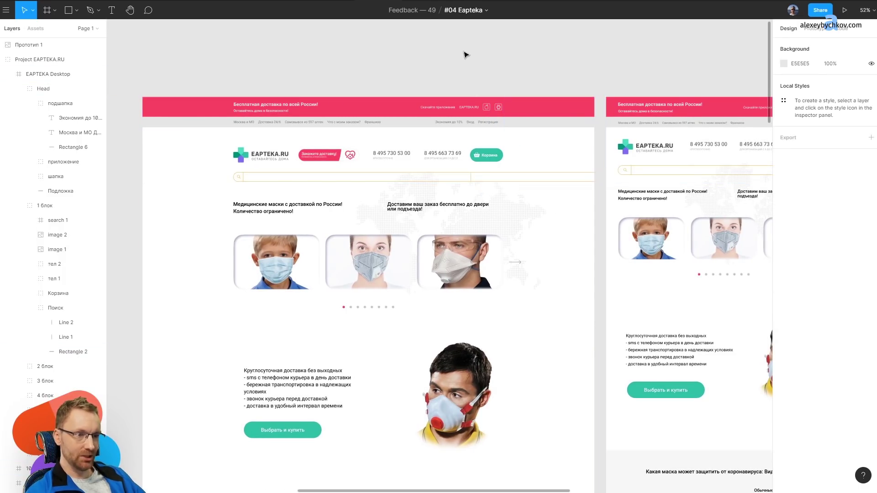
pyautogui.hotkey('ctrl', 'z')
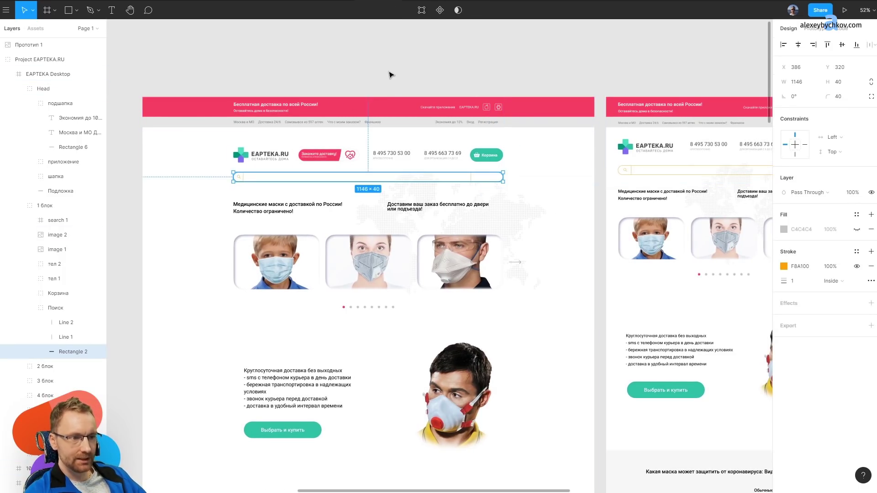
# Flip the search-bar magnifier icon horizontally with Shift+H.
pyautogui.keyDown('ctrl'); pyautogui.scroll(3, 228, 162); pyautogui.keyUp('ctrl')
pyautogui.keyDown('ctrl'); pyautogui.scroll(2, 228, 162); pyautogui.keyUp('ctrl')
pyautogui.click(277, 229)
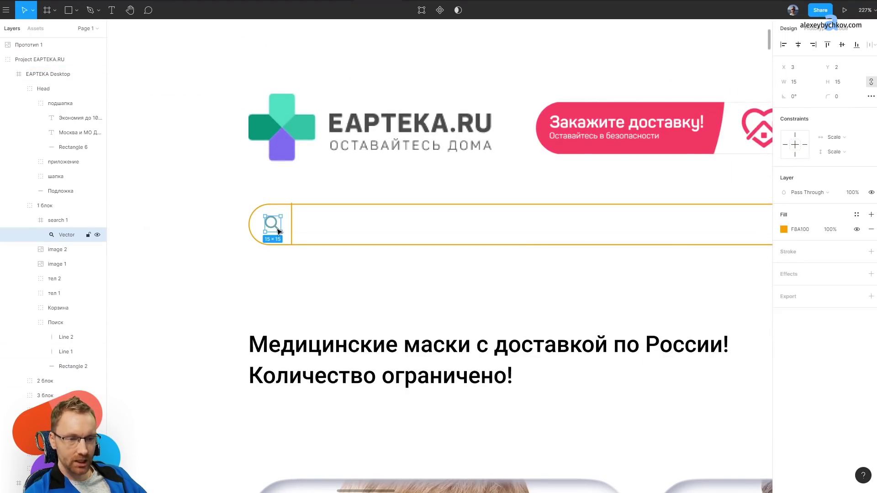
pyautogui.hotkey('shift', 'h')
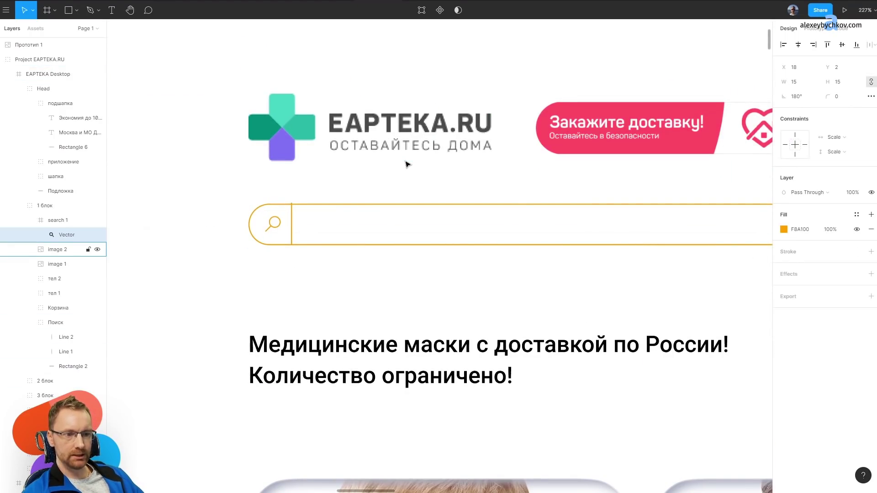
pyautogui.press('Escape')
pyautogui.press('Escape')
pyautogui.press('Escape')
pyautogui.keyDown('ctrl'); pyautogui.scroll(-5, 421, 227); pyautogui.keyUp('ctrl')
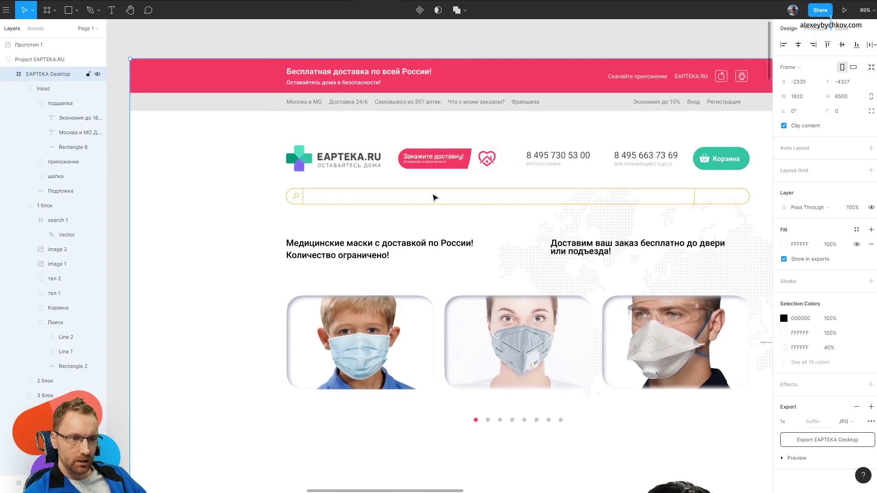
pyautogui.scroll(5, 470, 220)
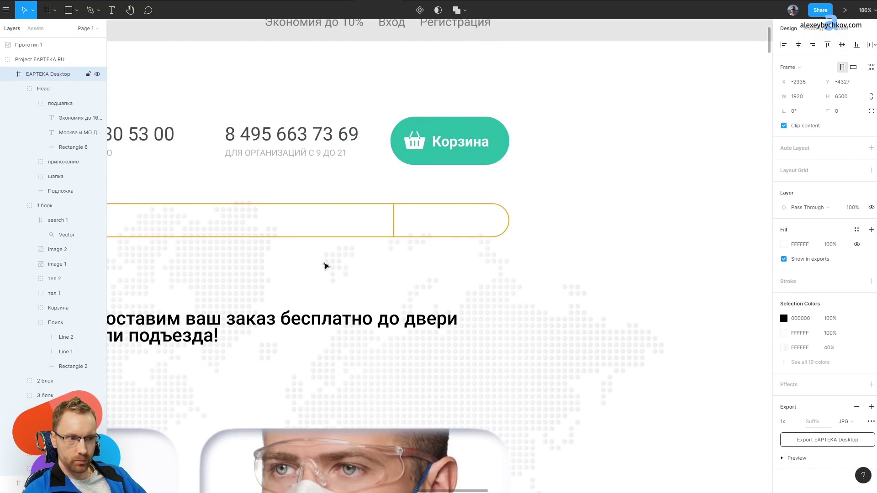
pyautogui.hscroll(-5, 326, 266)
pyautogui.hscroll(3, 493, 287)
pyautogui.hscroll(-9, 217, 323)
pyautogui.hscroll(-1, 706, 286)
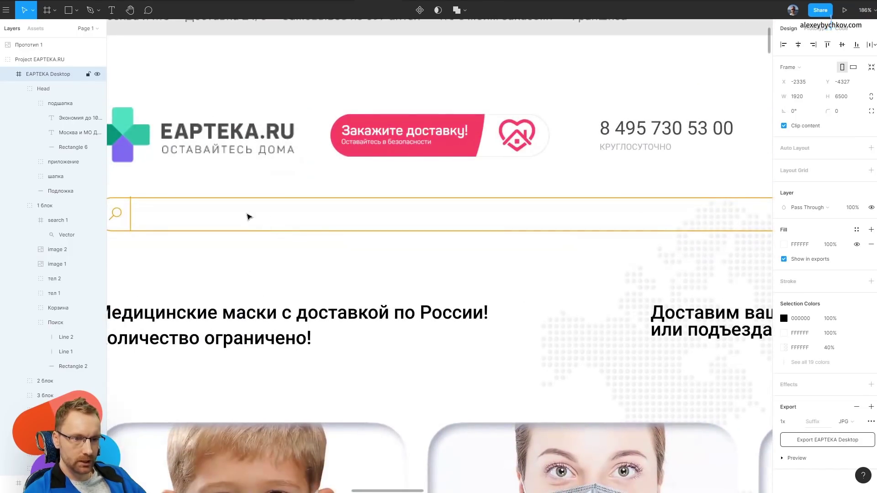
pyautogui.scroll(-3, 249, 217)
pyautogui.scroll(-2, 249, 219)
pyautogui.scroll(-4, 274, 220)
pyautogui.scroll(4, 259, 223)
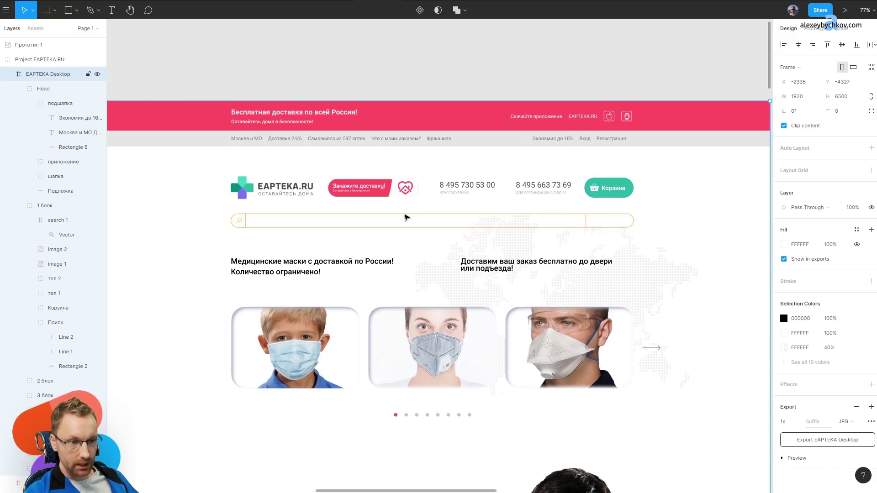
pyautogui.scroll(-5, 406, 218)
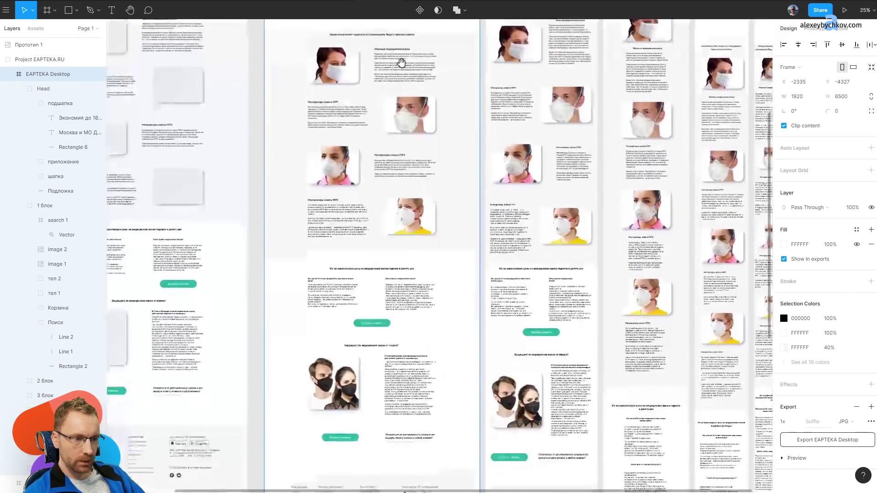
pyautogui.moveTo(449, 331); pyautogui.dragTo(419, 271)
pyautogui.scroll(5, 374, 140)
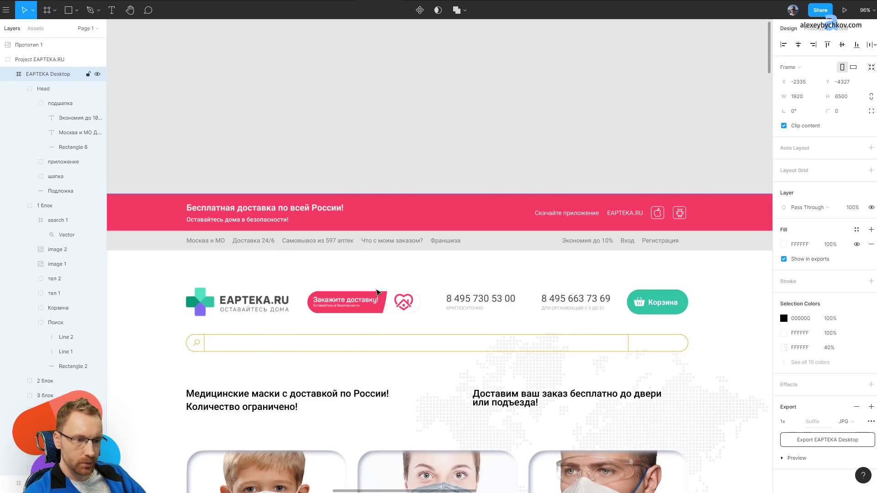
pyautogui.scroll(-3, 377, 292)
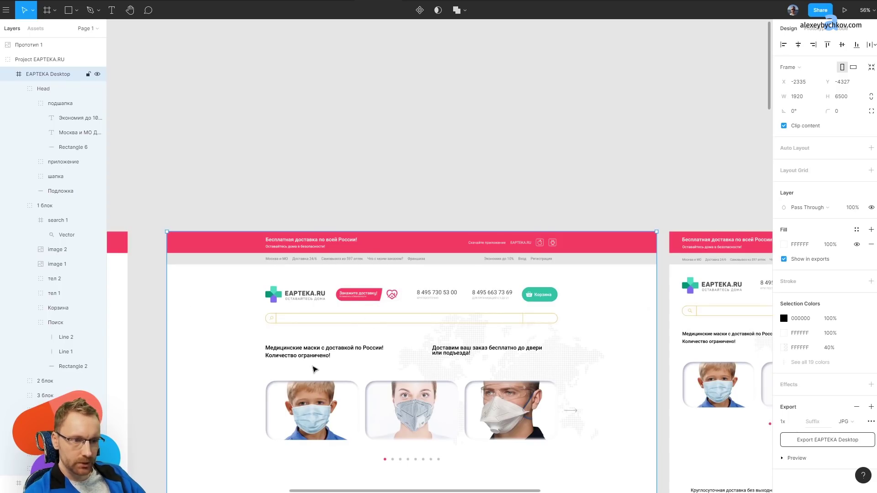
pyautogui.scroll(5, 313, 369)
pyautogui.scroll(-5, 385, 280)
pyautogui.scroll(-3, 528, 366)
pyautogui.scroll(3, 344, 241)
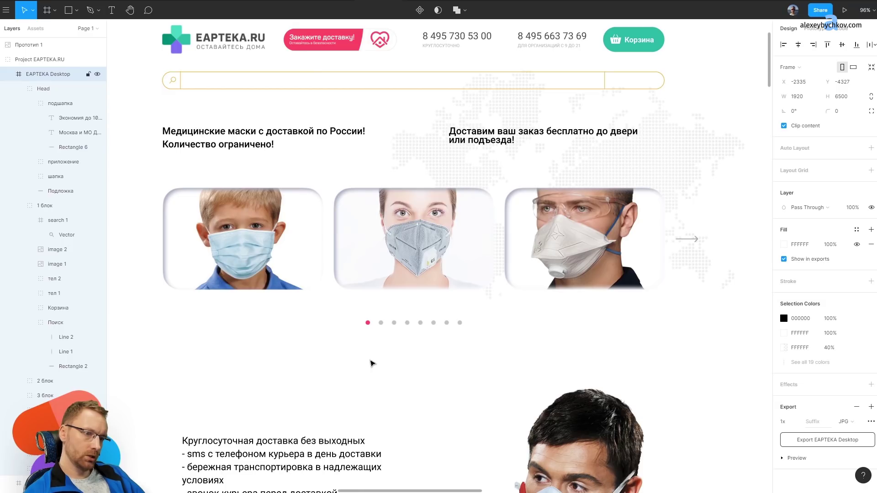
pyautogui.click(196, 234)
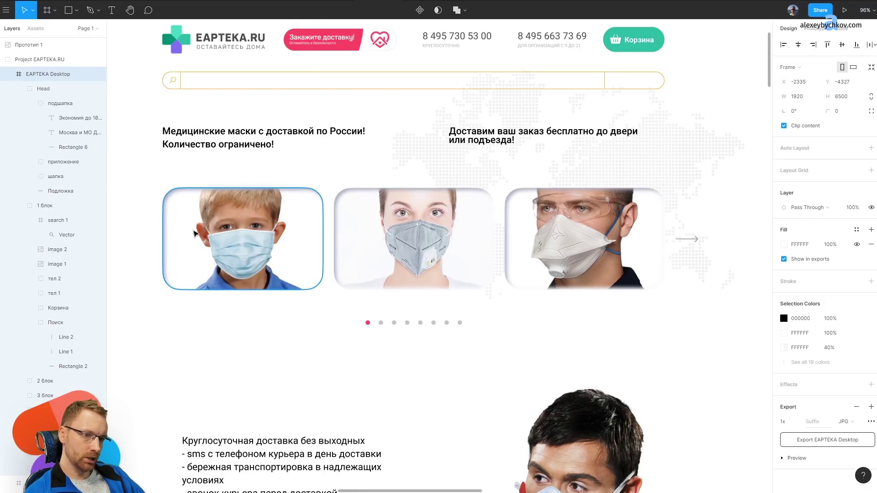
pyautogui.keyDown('shift'); pyautogui.click(388, 228); pyautogui.keyUp('shift')
pyautogui.keyDown('shift'); pyautogui.click(575, 224); pyautogui.keyUp('shift')
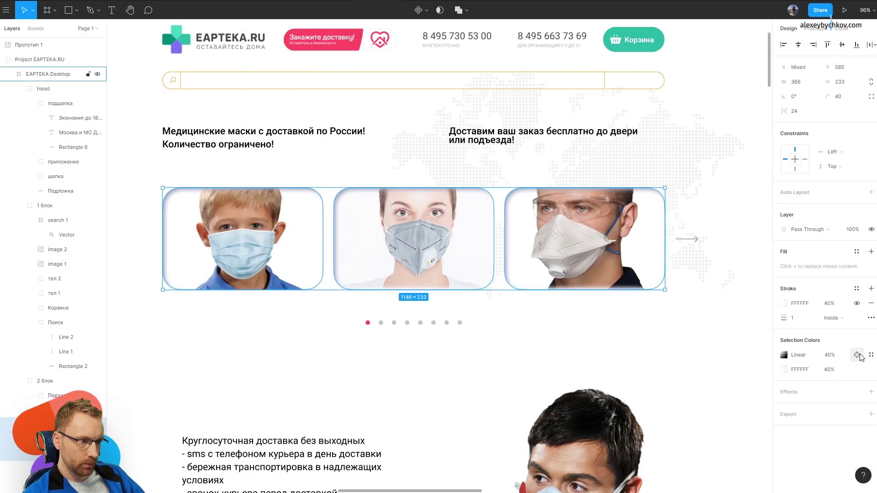
pyautogui.click(194, 190)
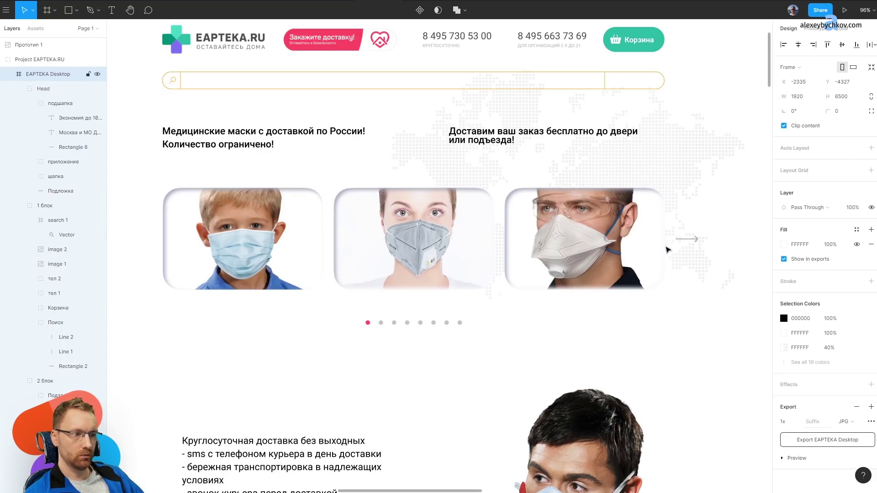
pyautogui.scroll(5, 676, 250)
pyautogui.scroll(5, 703, 252)
pyautogui.scroll(-3, 677, 248)
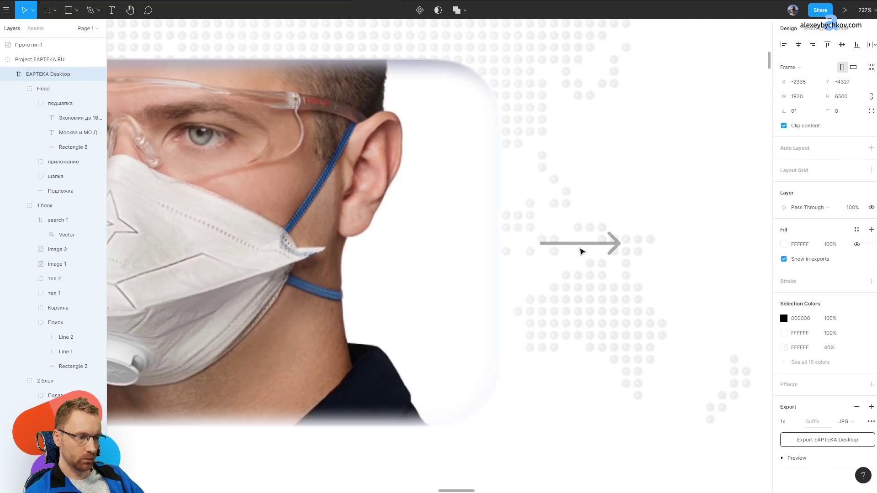
pyautogui.scroll(-2, 581, 251)
pyautogui.scroll(-2, 524, 203)
pyautogui.scroll(-8, 463, 198)
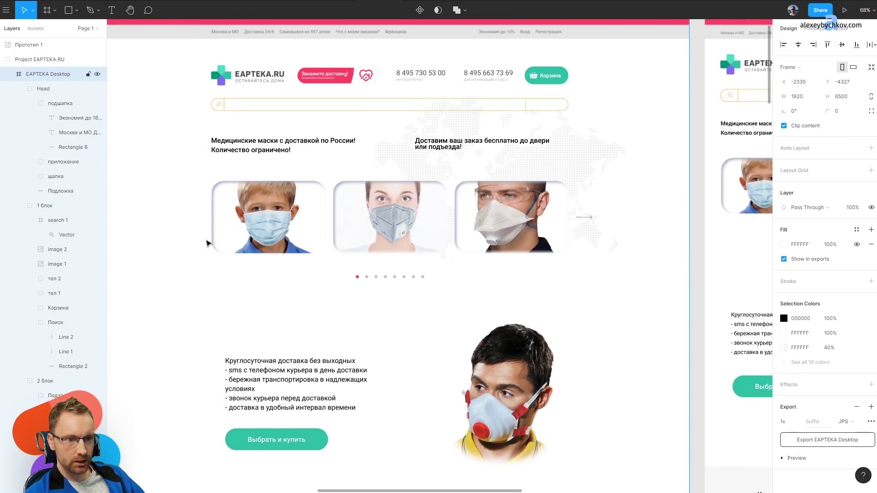
pyautogui.scroll(-5, 389, 343)
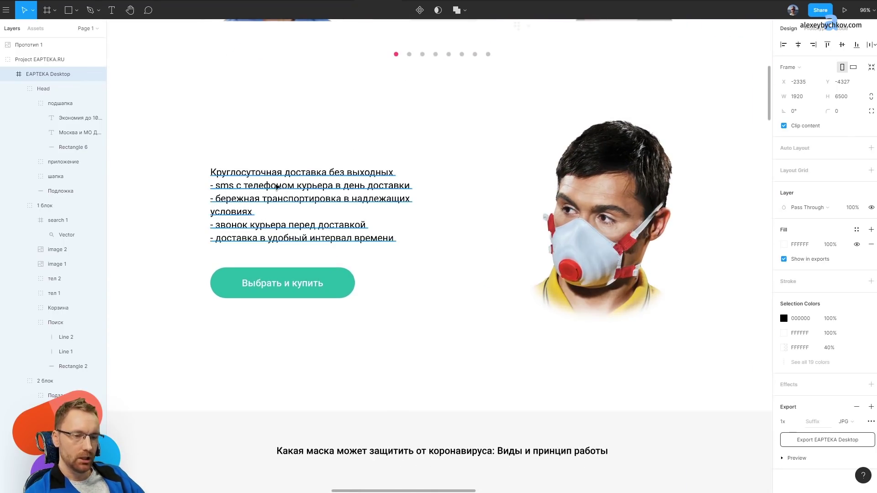
pyautogui.scroll(-1, 332, 219)
pyautogui.scroll(-2, 334, 270)
pyautogui.scroll(5, 383, 231)
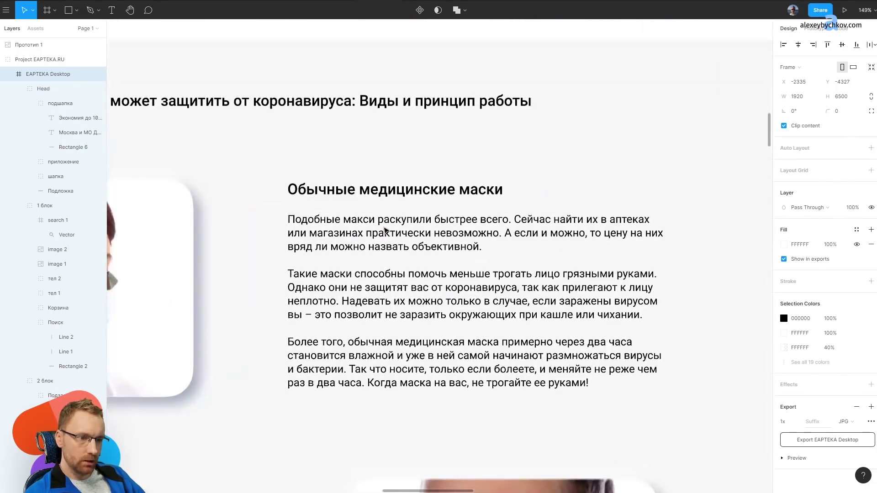
pyautogui.scroll(-3, 384, 230)
pyautogui.scroll(1, 360, 211)
pyautogui.scroll(1, 360, 186)
pyautogui.scroll(2, 360, 185)
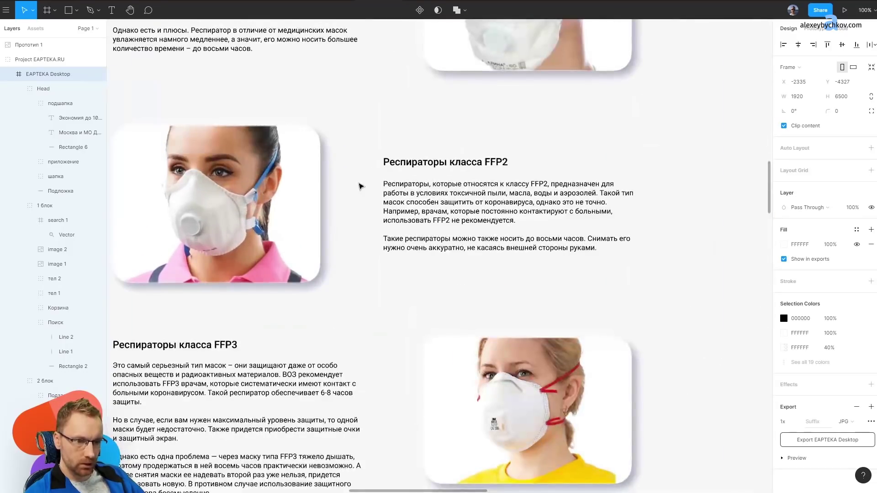
pyautogui.scroll(-2, 365, 183)
# Set the Респираторы класса FFP2 heading to size 32 and widen its box to one line.
pyautogui.scroll(4, 388, 200)
pyautogui.click(425, 209)
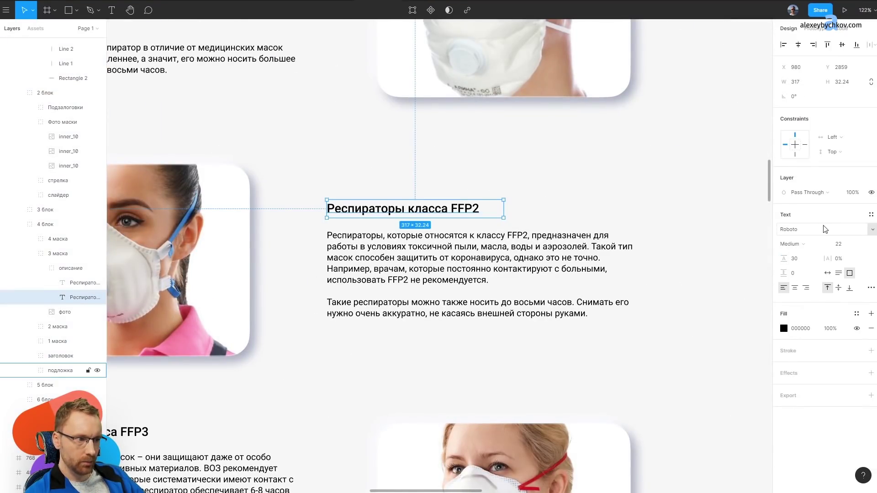
pyautogui.press('Return')
pyautogui.scroll(-1, 584, 174)
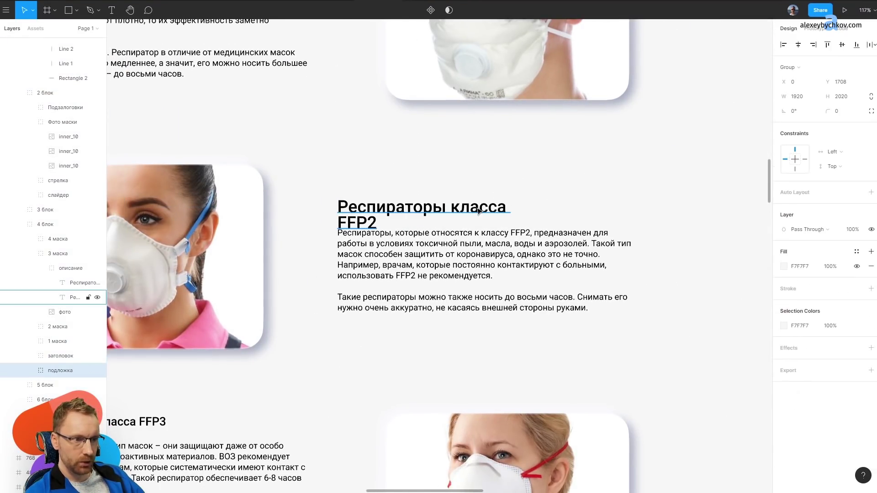
pyautogui.press('Return')
pyautogui.press('Escape')
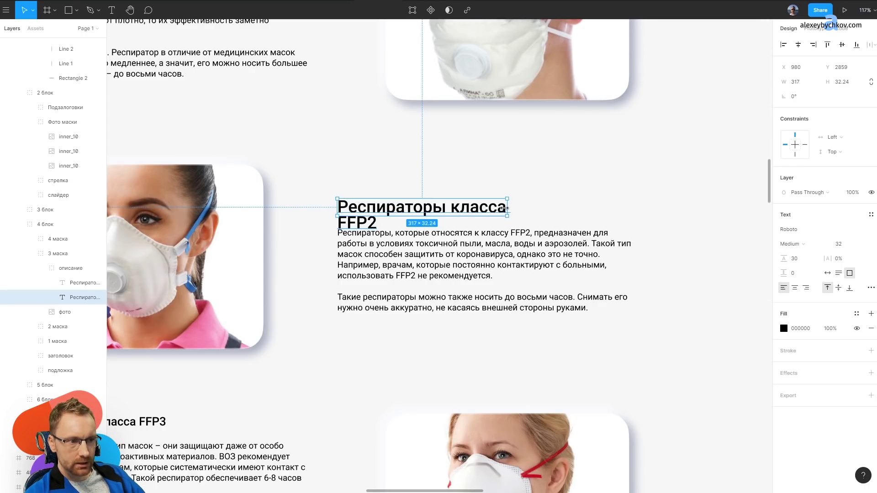
pyautogui.moveTo(570, 196); pyautogui.dragTo(598, 196)
pyautogui.click(598, 137)
pyautogui.scroll(-3, 320, 228)
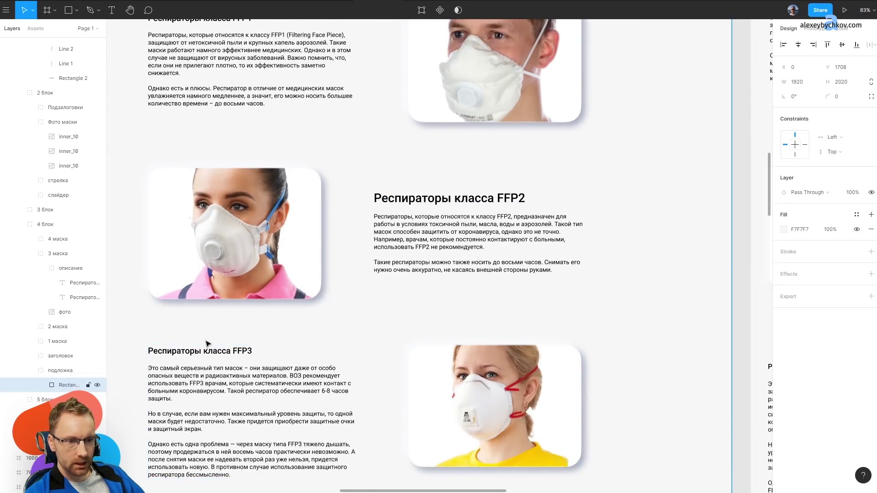
pyautogui.scroll(2, 318, 188)
pyautogui.moveTo(318, 188); pyautogui.dragTo(339, 23)
# Mirror the FFP2 woman photo horizontally.
pyautogui.scroll(4, 391, 302)
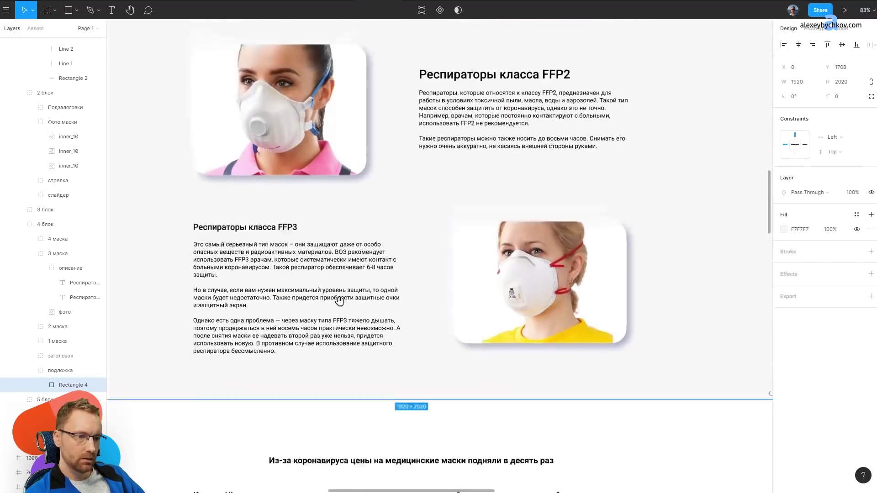
pyautogui.scroll(2, 385, 248)
pyautogui.scroll(8, 406, 329)
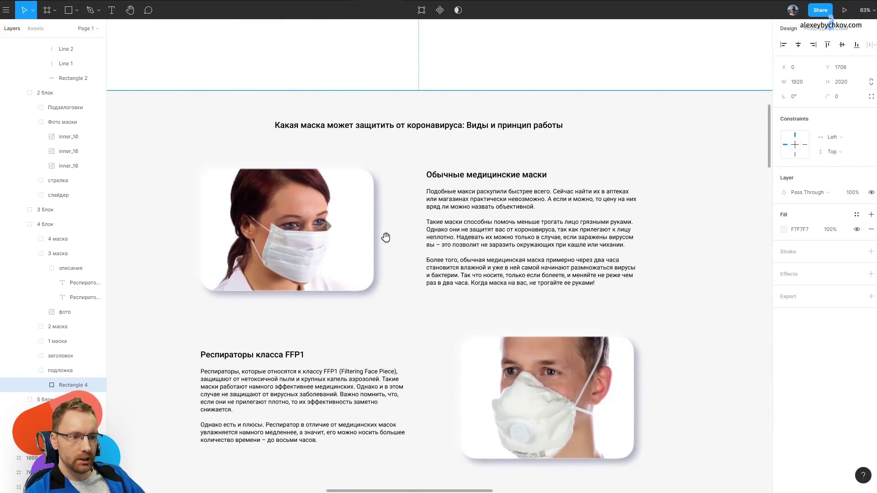
pyautogui.scroll(6, 392, 316)
pyautogui.scroll(2, 404, 403)
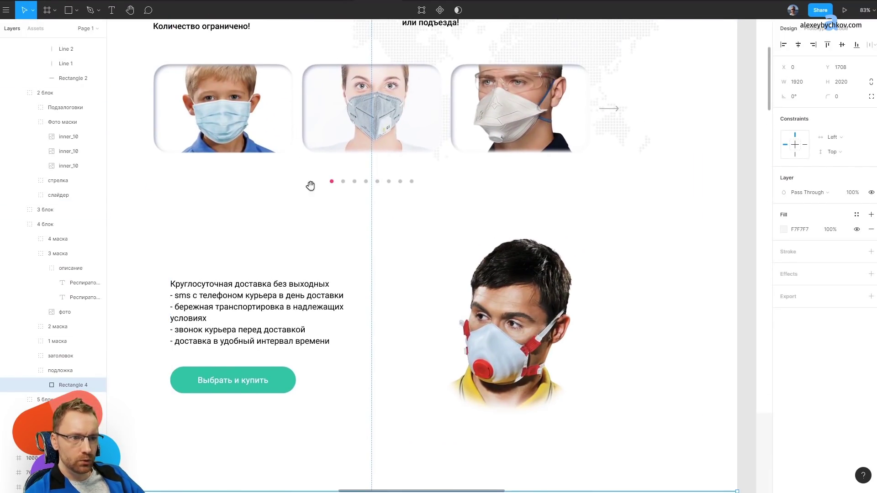
pyautogui.scroll(-6, 362, 177)
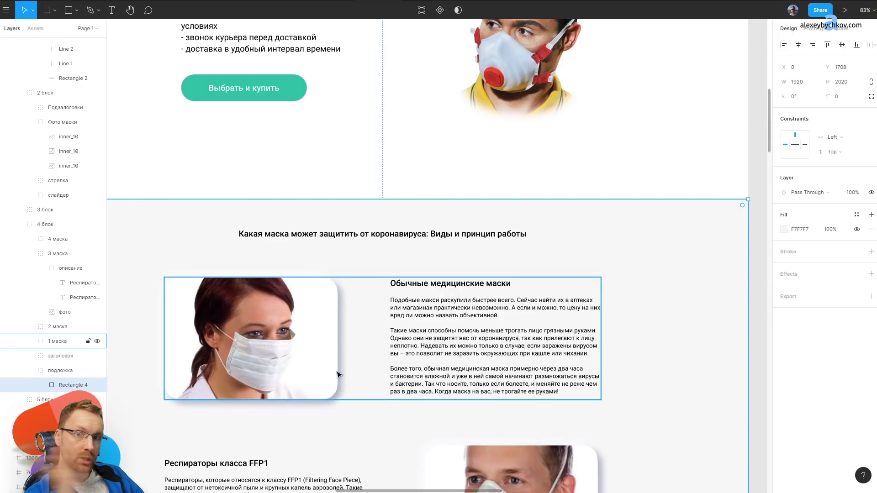
pyautogui.scroll(-5, 273, 386)
pyautogui.scroll(-2, 283, 356)
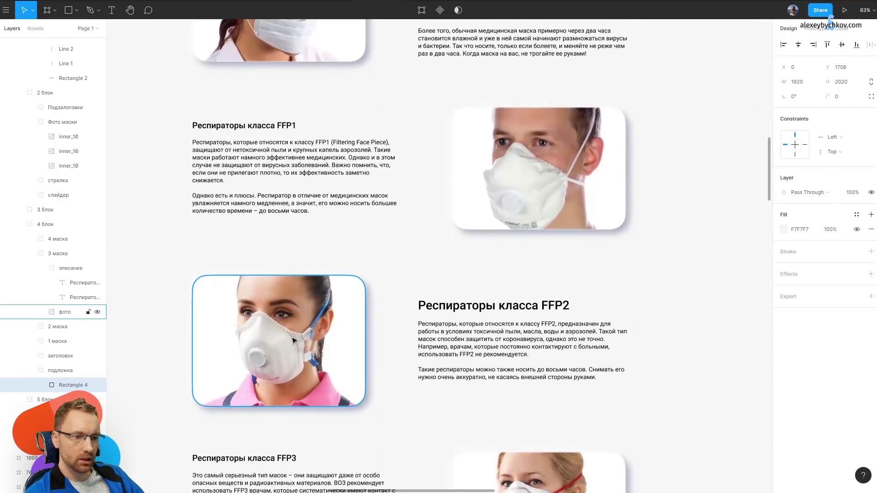
pyautogui.click(289, 339)
pyautogui.hotkey('shift', 'h')
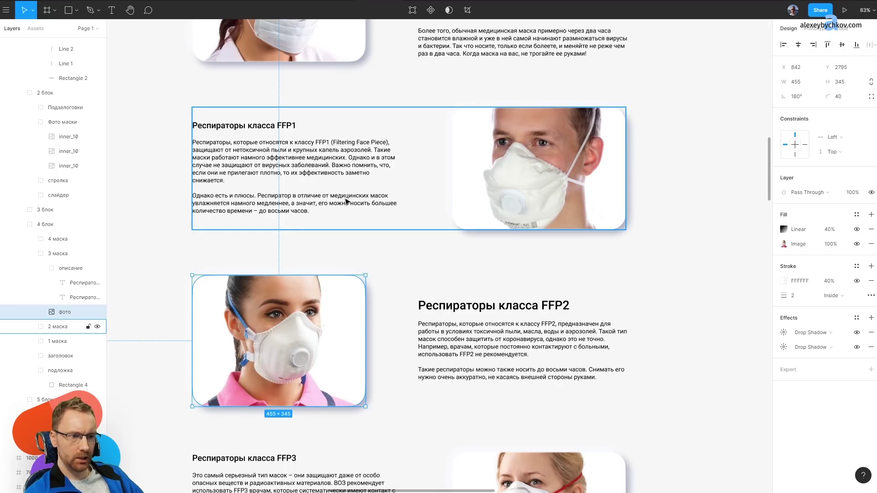
# Review the delivery section and the rest of the EAPTEKA Desktop frame.
pyautogui.scroll(1, 469, 160)
pyautogui.scroll(6, 469, 156)
pyautogui.moveTo(470, 145)
pyautogui.mouseDown()
pyautogui.moveTo(429, 376)
pyautogui.moveTo(392, 216)
pyautogui.mouseUp()
pyautogui.press('Escape')
pyautogui.press('Escape')
pyautogui.press('Escape')
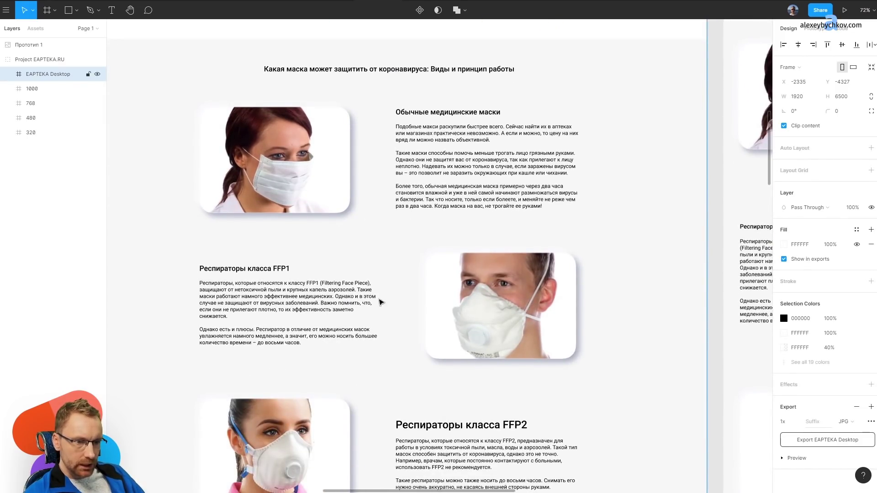
pyautogui.scroll(-5, 380, 302)
pyautogui.scroll(-3, 423, 170)
pyautogui.scroll(-3, 480, 323)
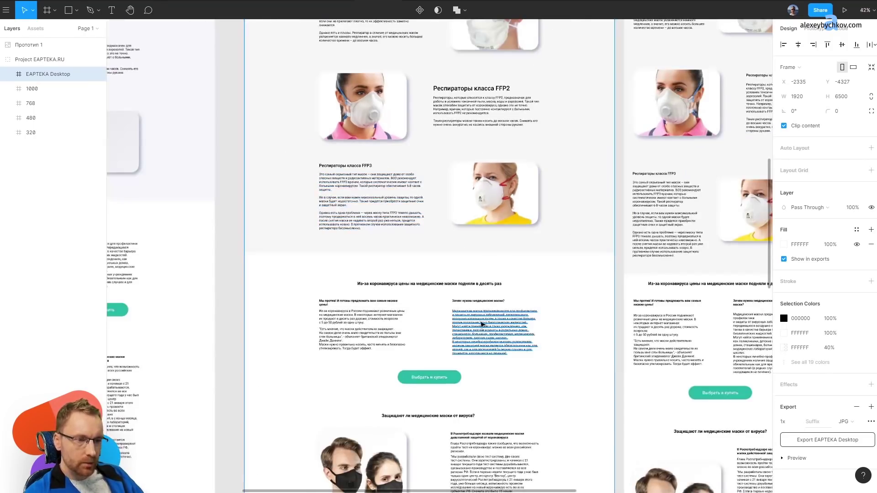
pyautogui.scroll(5, 474, 323)
pyautogui.scroll(-8, 589, 77)
pyautogui.scroll(-4, 446, 385)
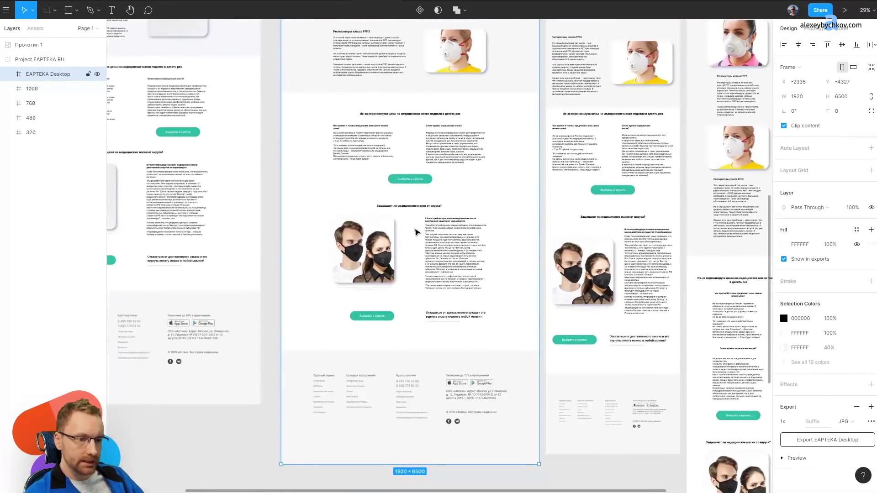
pyautogui.scroll(5, 414, 229)
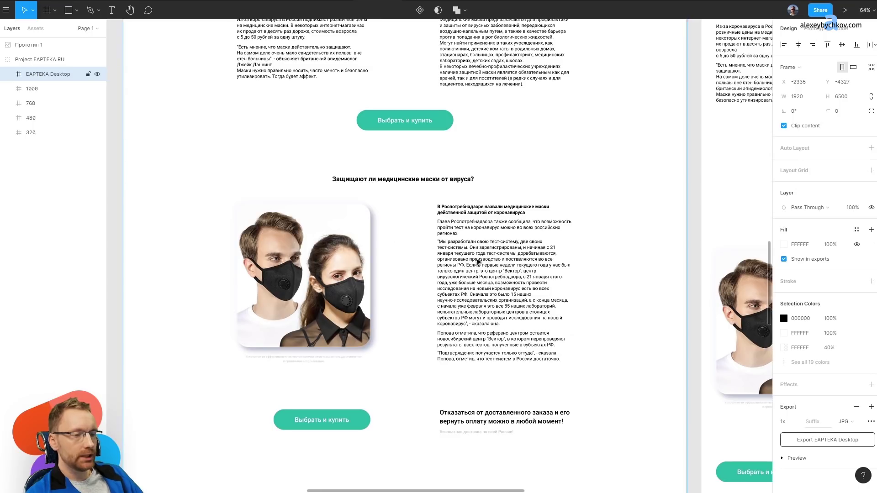
pyautogui.scroll(5, 478, 261)
pyautogui.scroll(1, 507, 288)
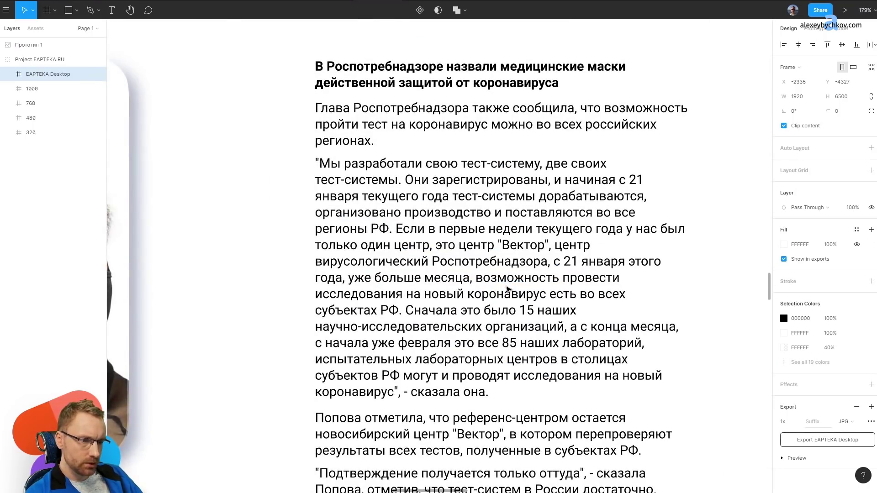
pyautogui.scroll(-5, 507, 287)
pyautogui.scroll(5, 416, 337)
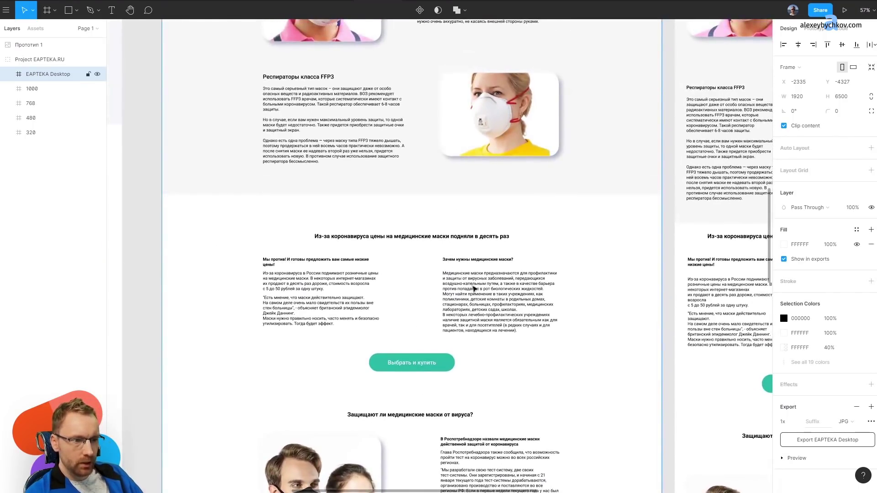
# Reflow the FFP3 respirator description text with Ctrl+Alt+P.
pyautogui.moveTo(411, 113); pyautogui.dragTo(387, 343)
pyautogui.scroll(3, 401, 219)
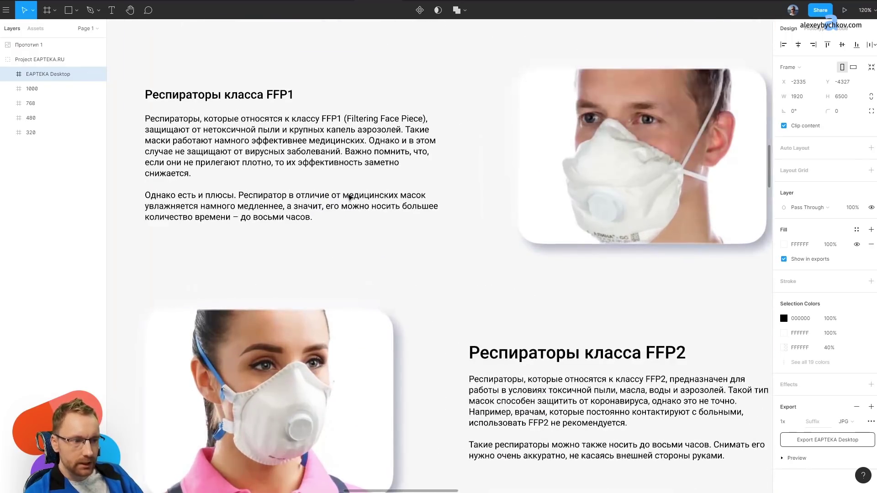
pyautogui.scroll(-1, 402, 219)
pyautogui.moveTo(400, 89)
pyautogui.mouseDown()
pyautogui.moveTo(420, 399)
pyautogui.moveTo(396, 226)
pyautogui.mouseUp()
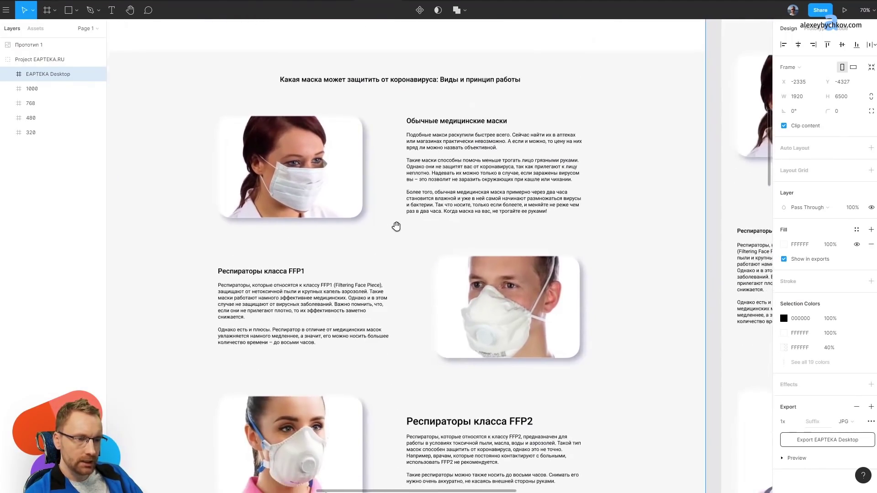
pyautogui.scroll(-1, 333, 290)
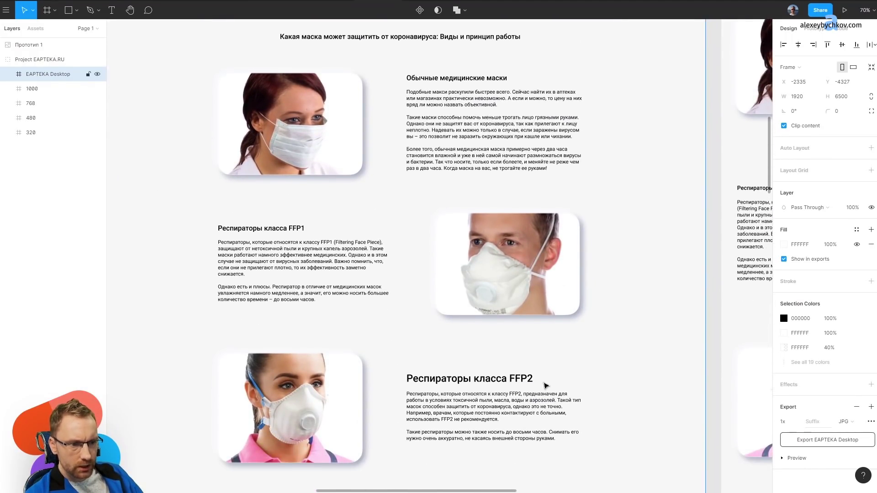
pyautogui.scroll(-7, 546, 386)
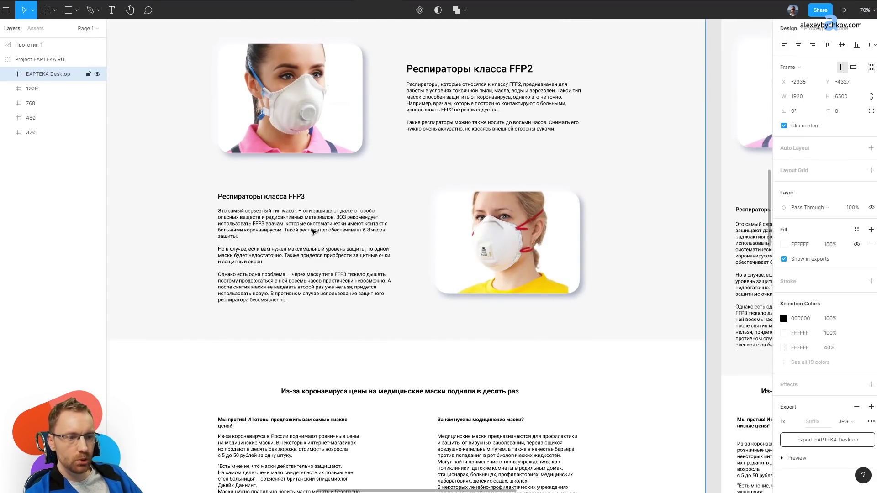
pyautogui.scroll(5, 313, 231)
pyautogui.keyDown('ctrl'); pyautogui.click(328, 138); pyautogui.keyUp('ctrl')
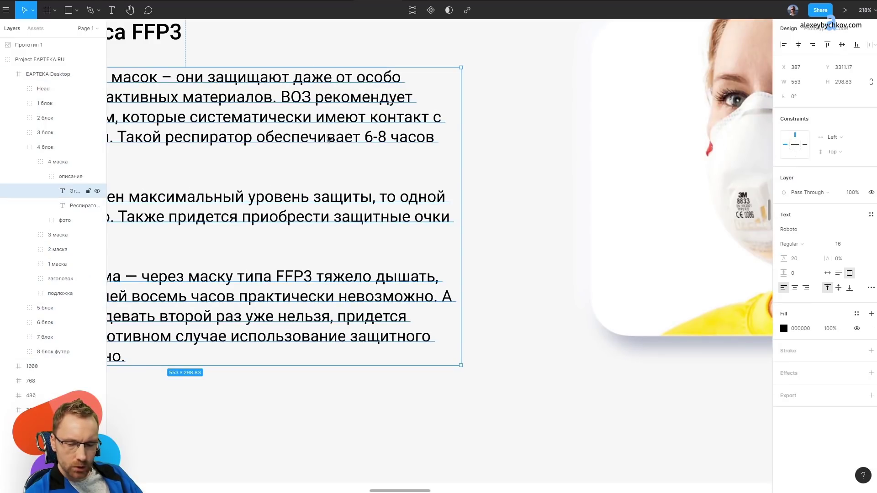
pyautogui.hotkey('ctrl', 'alt', 'p')
# Inspect the mask section's подложка background and the whole 1920 × 6500 EAPTEKA Desktop frame.
pyautogui.scroll(-5, 553, 247)
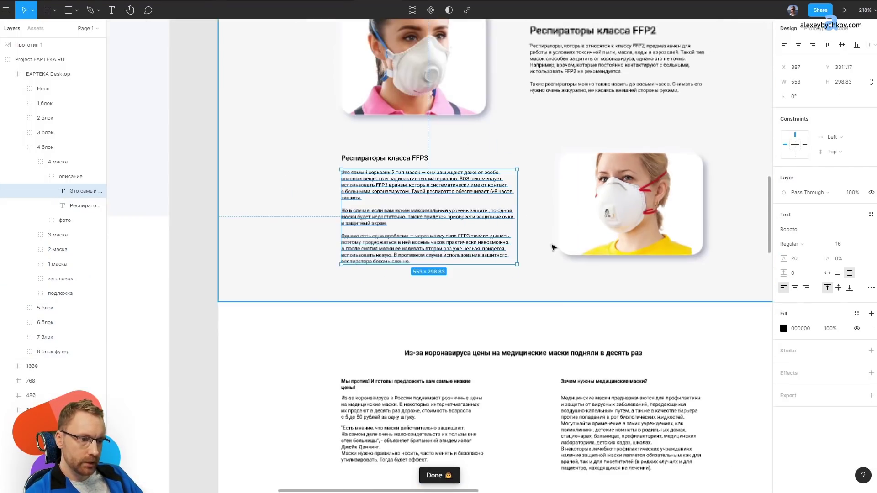
pyautogui.click(552, 295)
pyautogui.scroll(3, 580, 282)
pyautogui.scroll(5, 424, 352)
pyautogui.scroll(5, 404, 274)
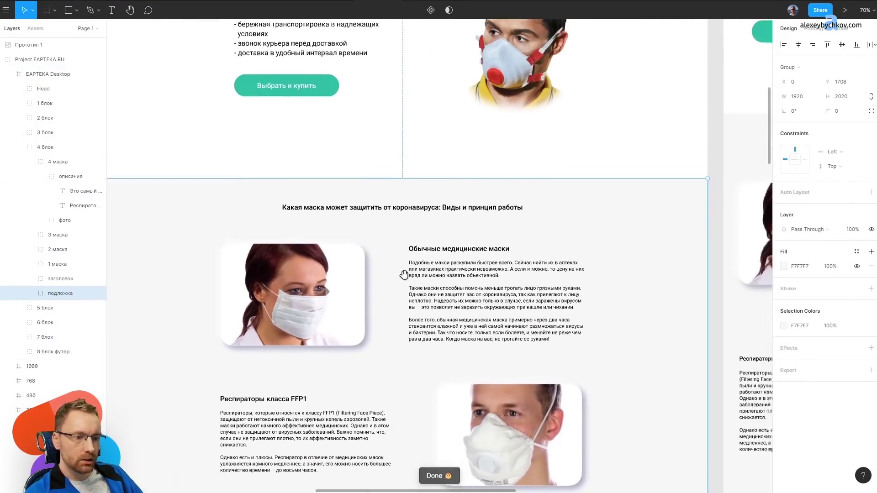
pyautogui.scroll(3, 404, 274)
pyautogui.scroll(5, 397, 297)
pyautogui.scroll(2, 389, 279)
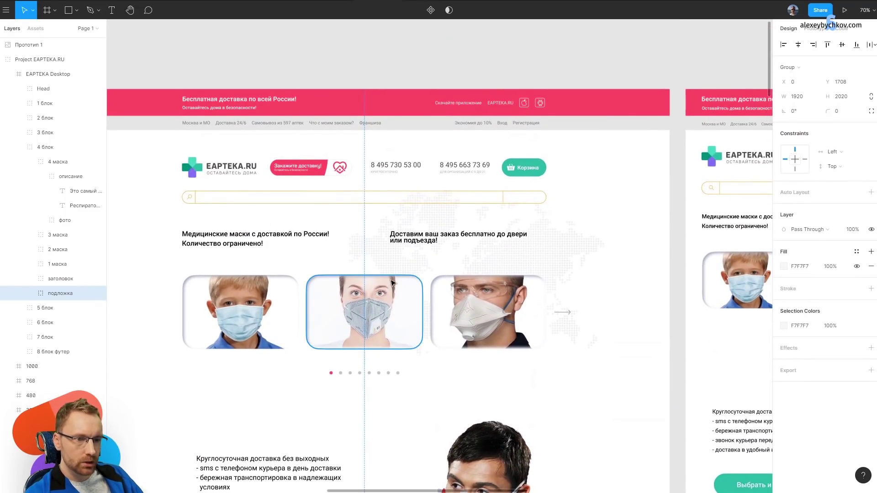
pyautogui.scroll(-5, 391, 283)
pyautogui.scroll(-5, 391, 283)
pyautogui.scroll(3, 470, 136)
pyautogui.scroll(-1, 436, 290)
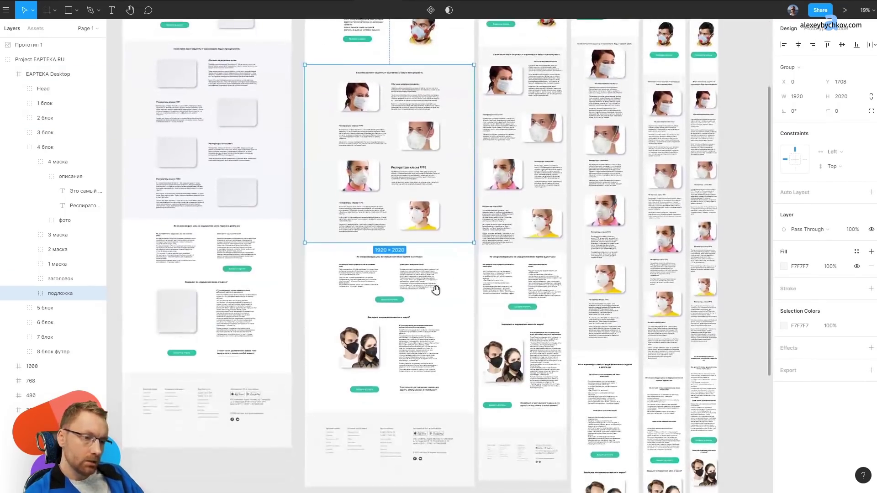
pyautogui.scroll(3, 436, 290)
pyautogui.scroll(2, 436, 274)
pyautogui.scroll(-3, 438, 251)
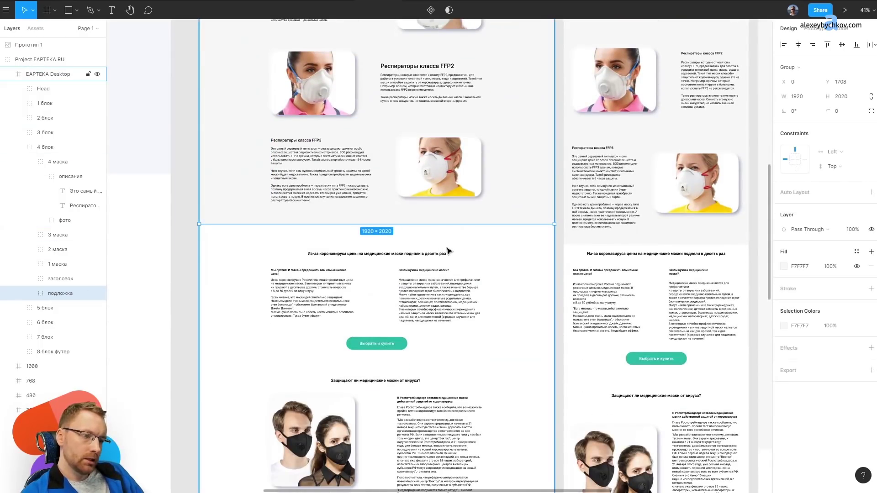
pyautogui.scroll(-5, 410, 228)
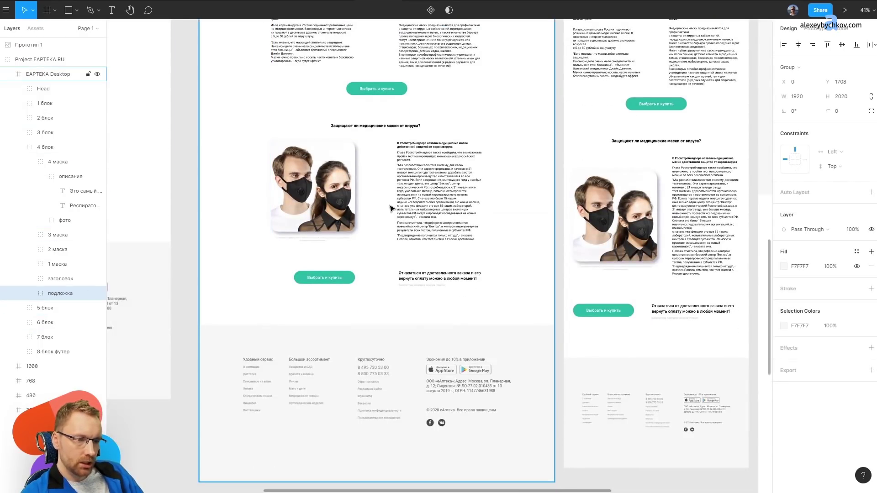
pyautogui.click(388, 283)
pyautogui.scroll(2, 484, 247)
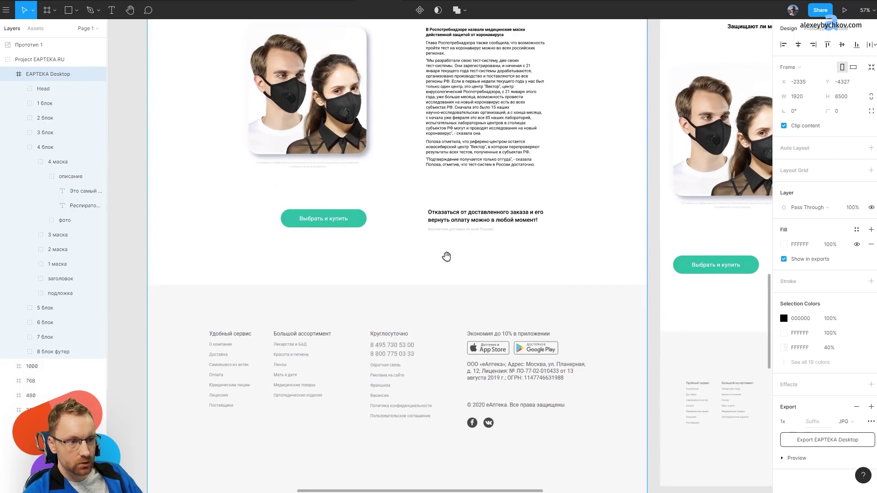
pyautogui.scroll(-3, 446, 256)
pyautogui.scroll(-2, 408, 337)
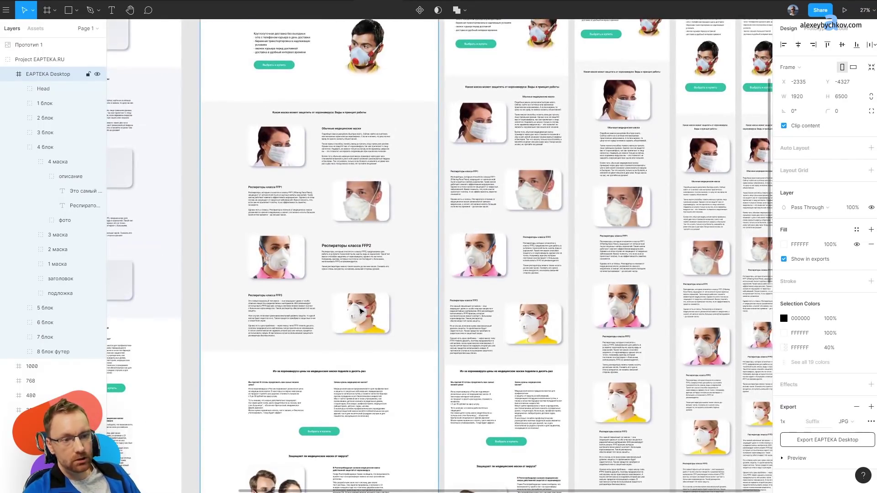
pyautogui.scroll(5, 361, 311)
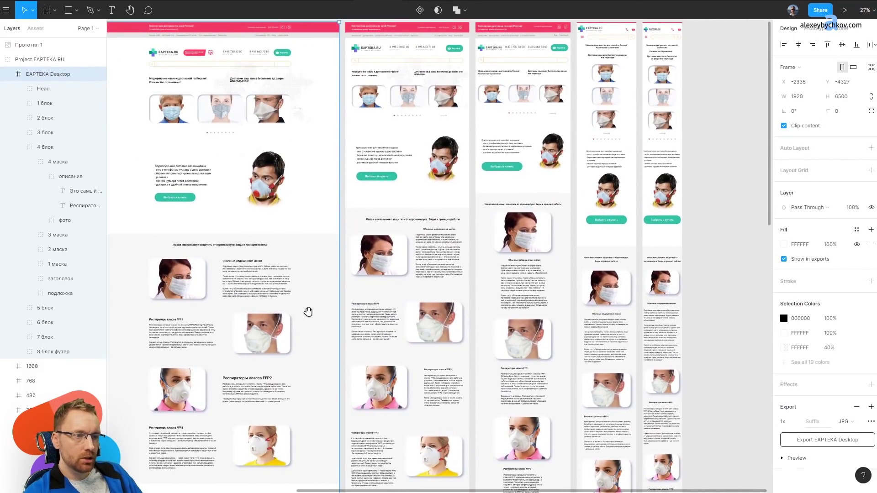
pyautogui.scroll(5, 416, 137)
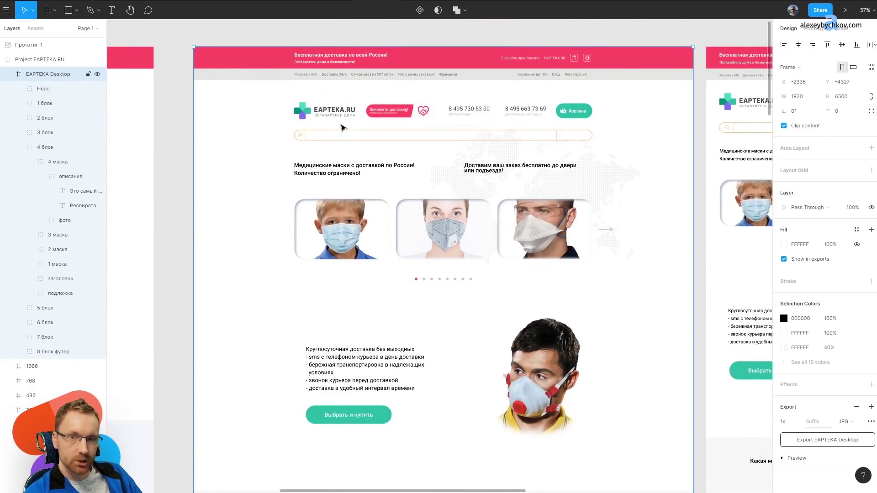
pyautogui.moveTo(228, 175); pyautogui.dragTo(666, 286)
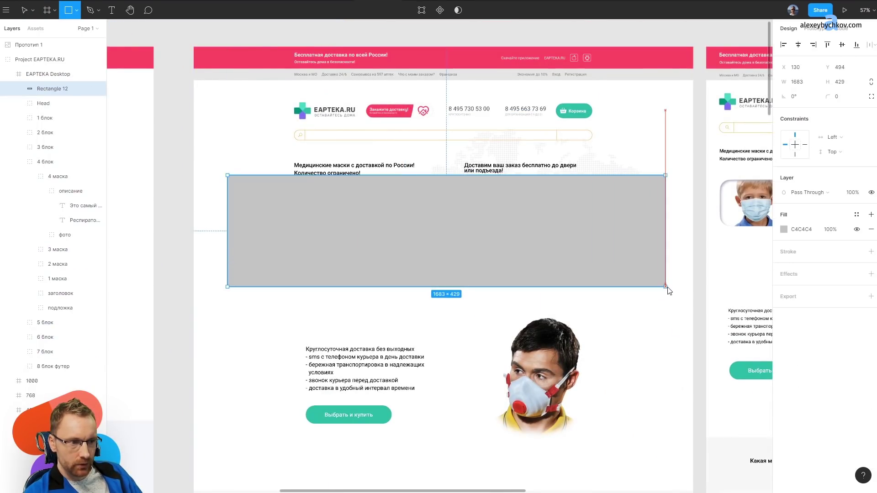
pyautogui.press('[')
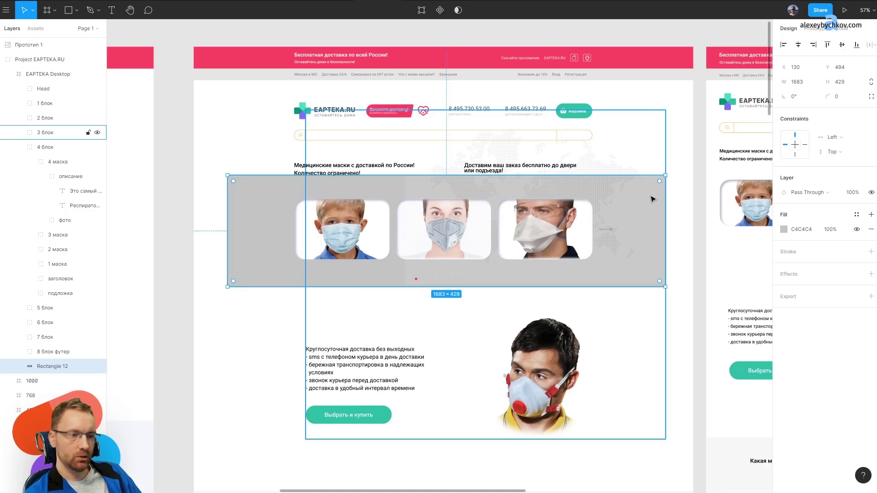
pyautogui.press('Delete')
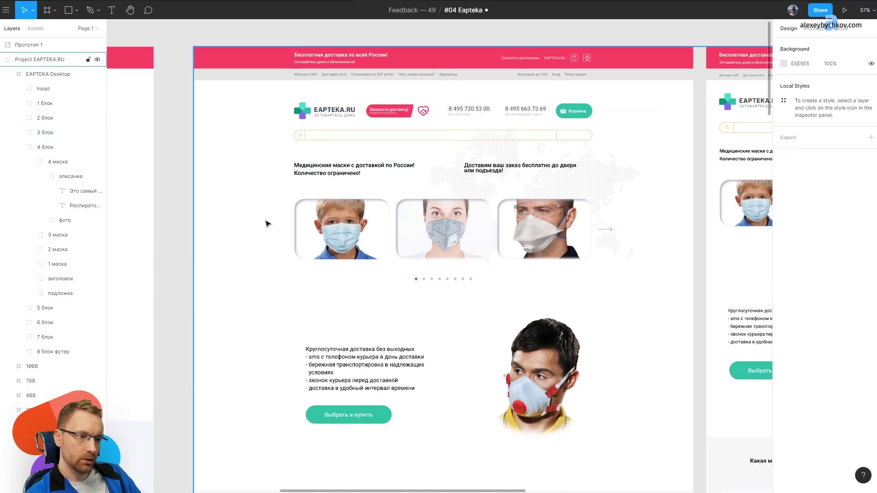
pyautogui.scroll(-5, 424, 224)
pyautogui.moveTo(522, 341); pyautogui.dragTo(492, 177)
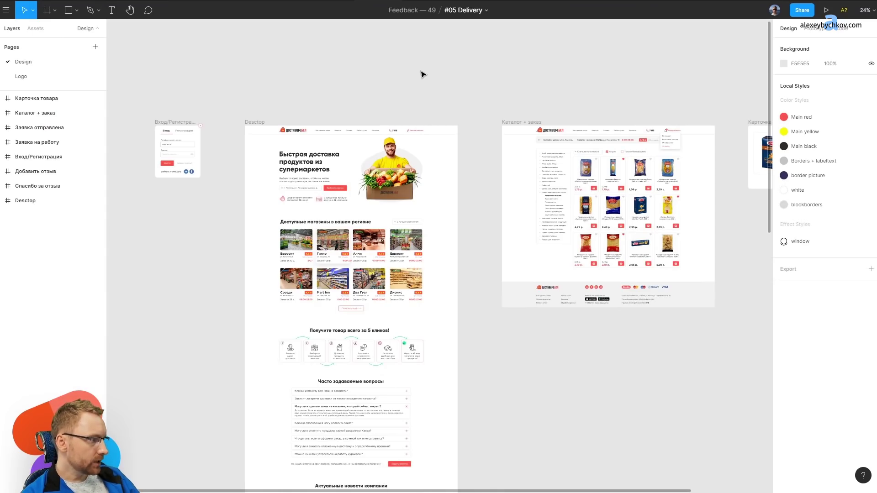
pyautogui.scroll(3, 344, 149)
pyautogui.scroll(-3, 349, 257)
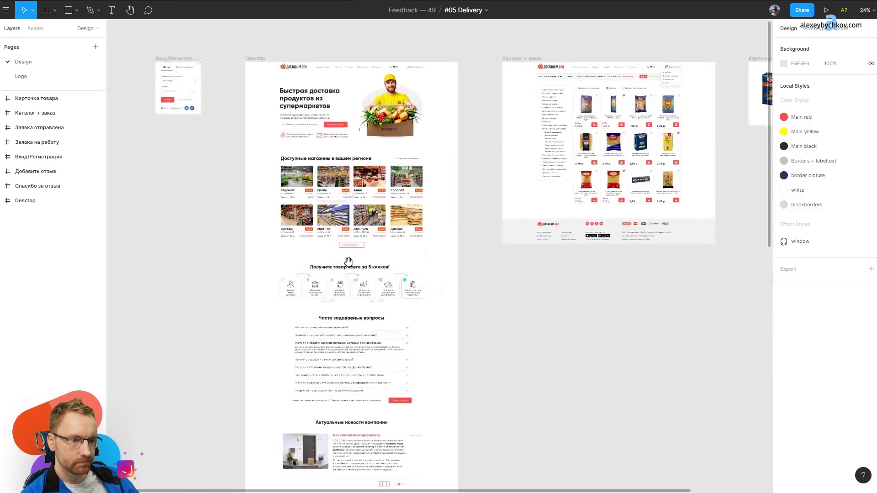
pyautogui.scroll(-5, 325, 169)
pyautogui.scroll(-3, 265, 362)
pyautogui.scroll(-5, 335, 260)
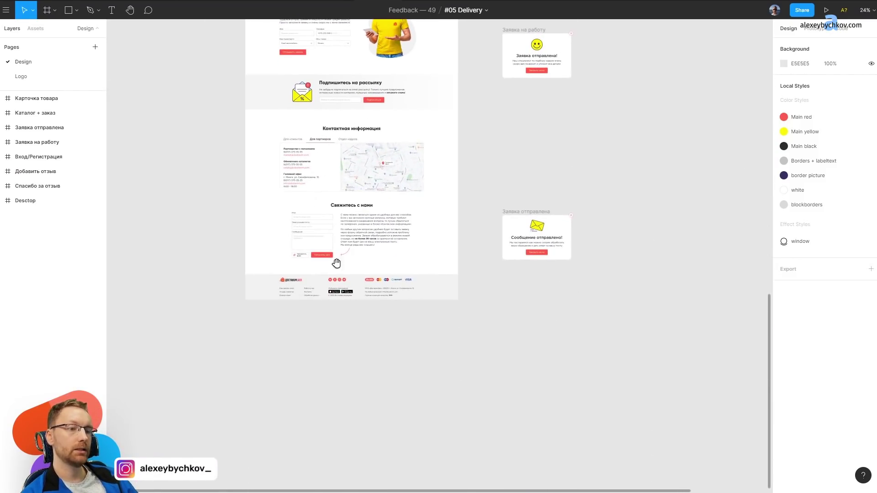
pyautogui.scroll(8, 335, 260)
pyautogui.scroll(3, 362, 214)
pyautogui.scroll(5, 382, 103)
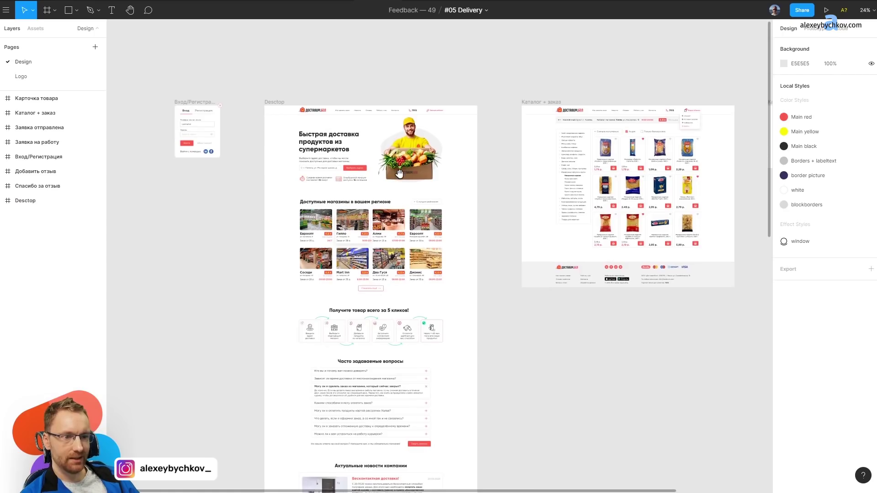
pyautogui.scroll(3, 314, 133)
pyautogui.scroll(3, 313, 133)
pyautogui.scroll(-3, 313, 133)
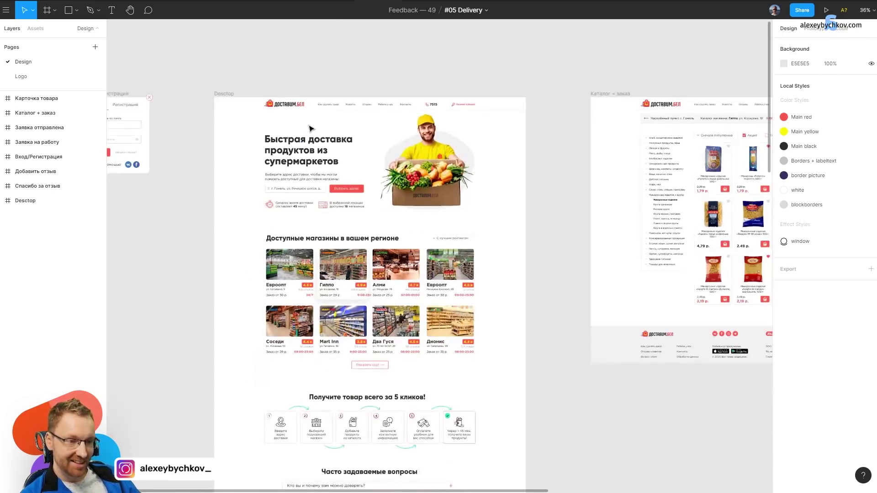
pyautogui.scroll(2, 543, 113)
pyautogui.scroll(3, 544, 113)
pyautogui.scroll(3, 544, 114)
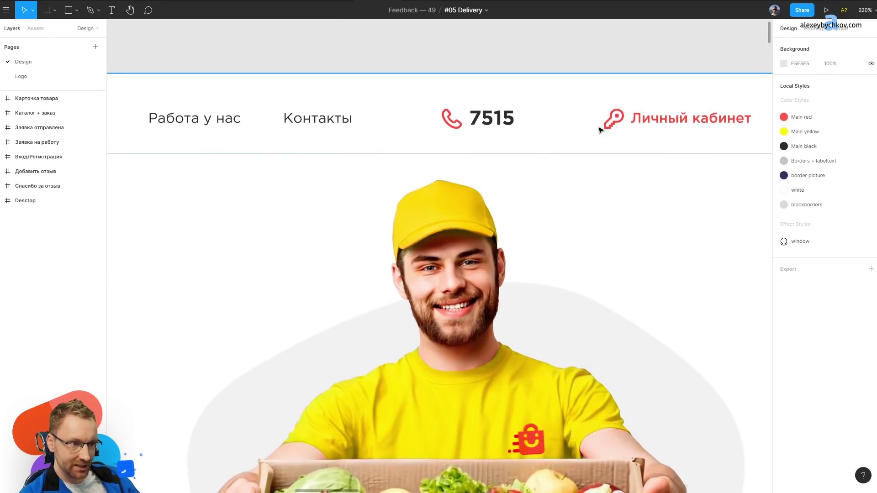
pyautogui.scroll(-5, 411, 183)
pyautogui.scroll(-2, 343, 254)
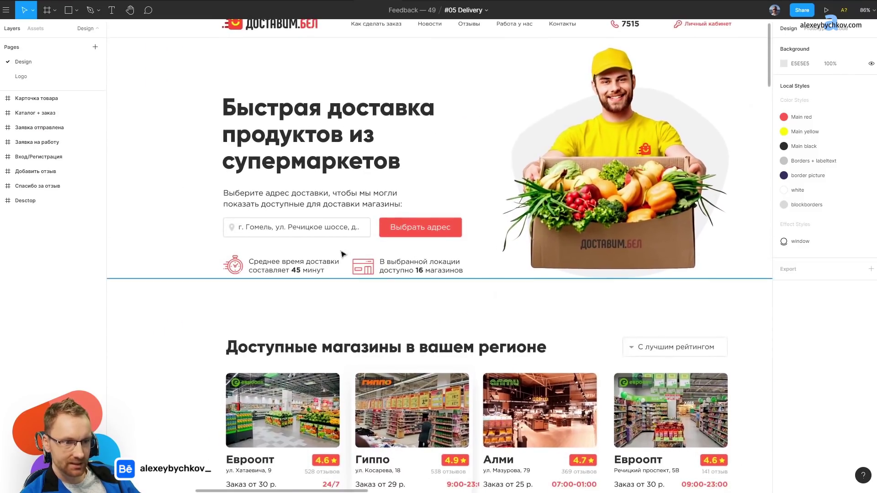
pyautogui.moveTo(461, 238)
pyautogui.mouseDown()
pyautogui.moveTo(432, 298)
pyautogui.moveTo(434, 172)
pyautogui.mouseUp()
pyautogui.scroll(3, 522, 268)
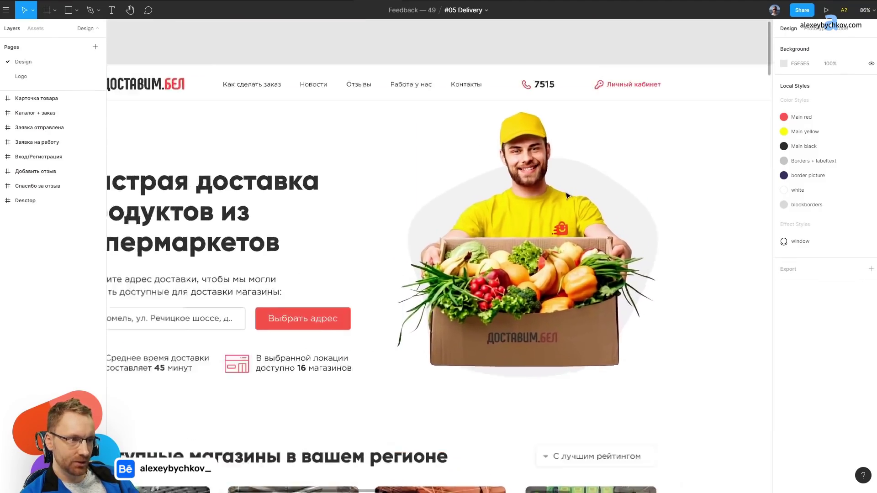
pyautogui.scroll(5, 522, 269)
pyautogui.moveTo(444, 127); pyautogui.dragTo(570, 170)
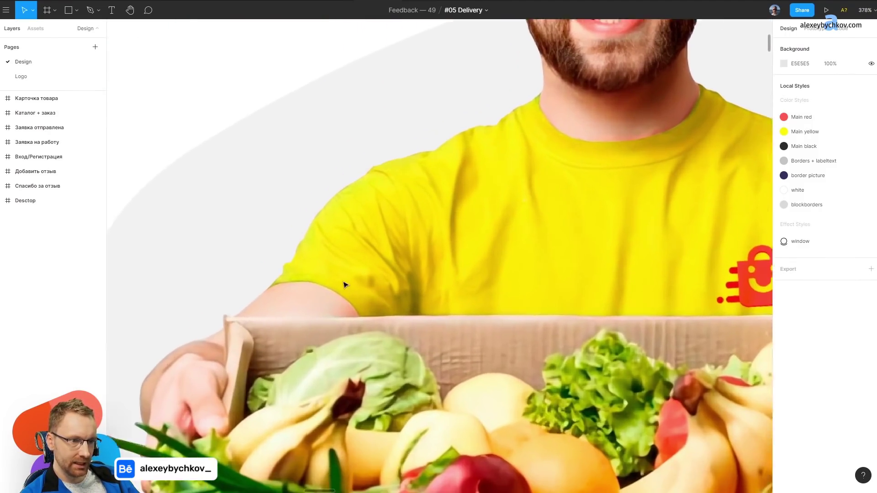
pyautogui.scroll(3, 209, 293)
pyautogui.scroll(-3, 377, 287)
pyautogui.scroll(2, 347, 278)
pyautogui.scroll(-1, 344, 275)
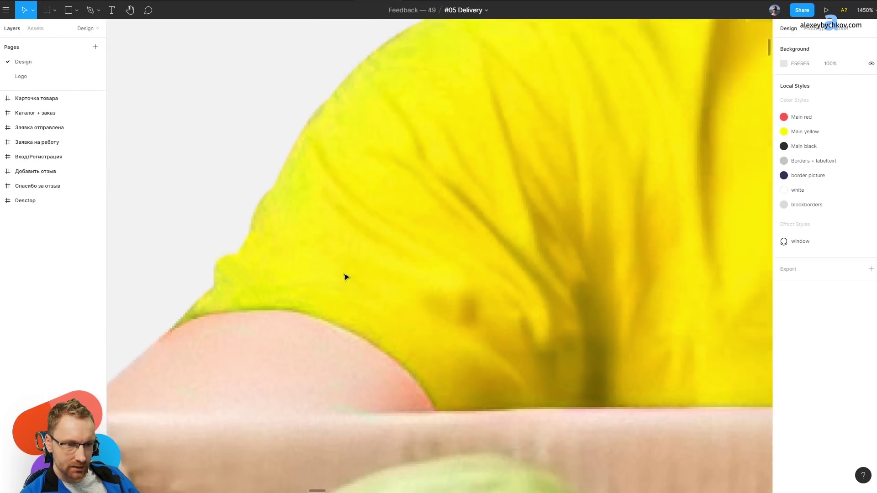
pyautogui.scroll(-3, 362, 268)
pyautogui.scroll(-3, 333, 233)
pyautogui.moveTo(306, 201); pyautogui.dragTo(570, 304)
pyautogui.moveTo(176, 201); pyautogui.dragTo(221, 206)
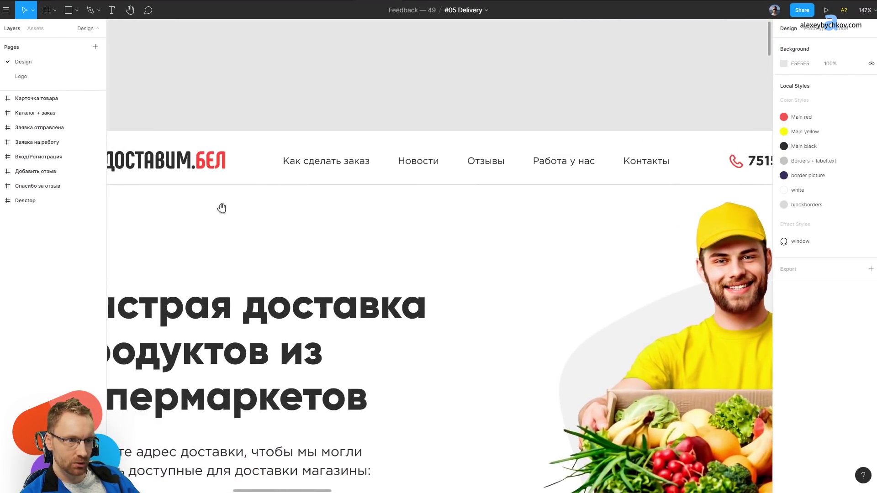
pyautogui.moveTo(110, 141); pyautogui.dragTo(202, 137)
pyautogui.moveTo(439, 271); pyautogui.dragTo(362, 226)
pyautogui.scroll(-3, 362, 225)
pyautogui.scroll(-1, 361, 223)
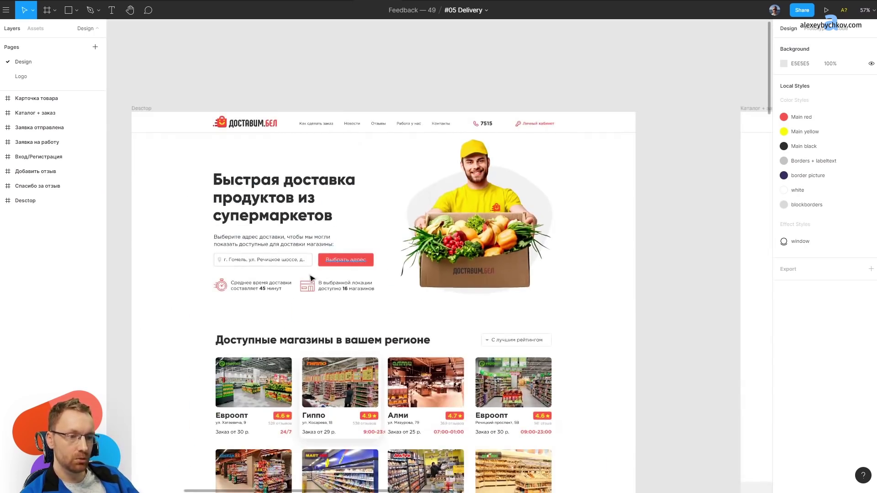
pyautogui.scroll(4, 267, 216)
pyautogui.moveTo(334, 373); pyautogui.dragTo(328, 174)
pyautogui.scroll(-3, 343, 178)
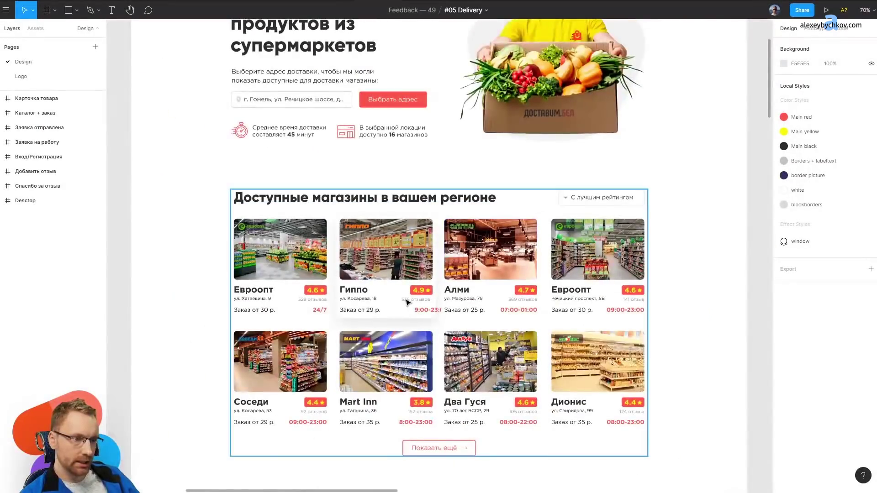
# Place a pointing-finger cursor component from Assets onto the Гиппо card.
pyautogui.scroll(3, 405, 297)
pyautogui.scroll(5, 412, 343)
pyautogui.keyDown('ctrl'); pyautogui.click(577, 350); pyautogui.keyUp('ctrl')
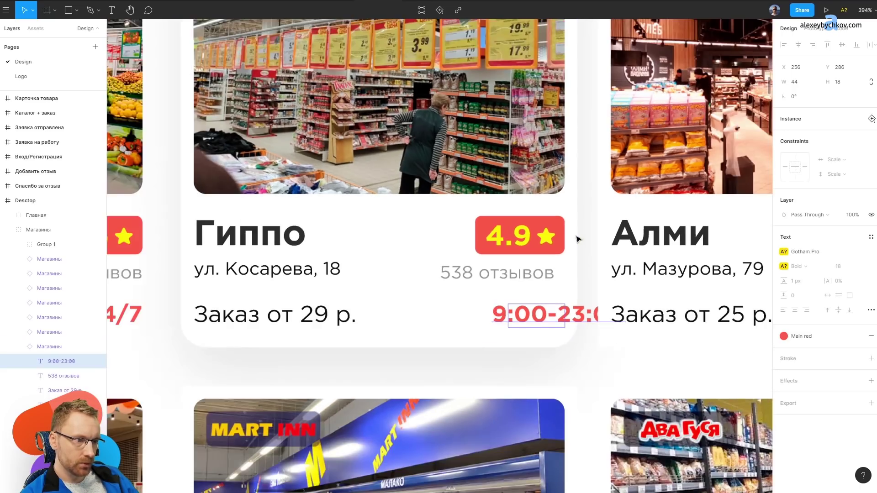
pyautogui.scroll(-2, 573, 238)
pyautogui.scroll(-3, 325, 272)
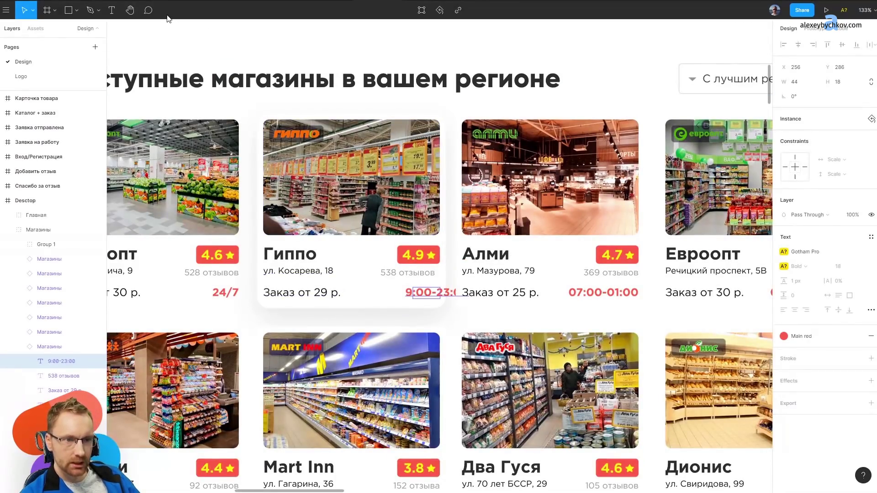
pyautogui.click(365, 228)
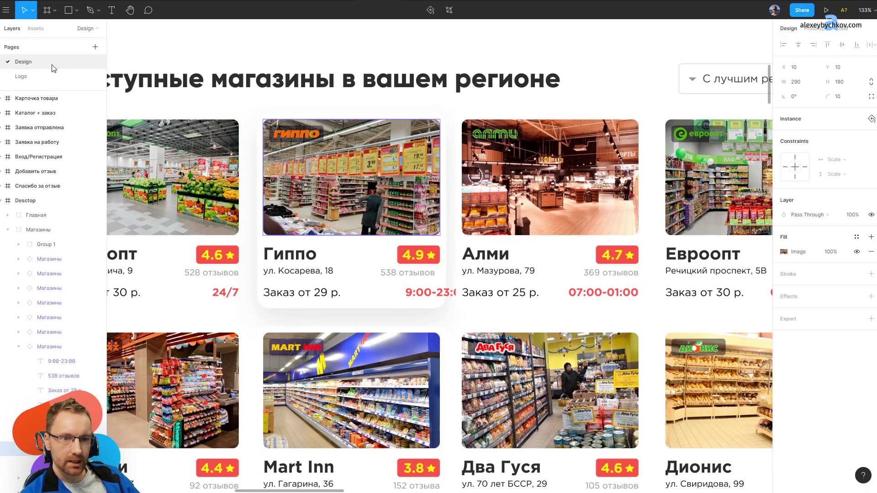
pyautogui.click(35, 28)
pyautogui.moveTo(76, 166); pyautogui.dragTo(316, 288)
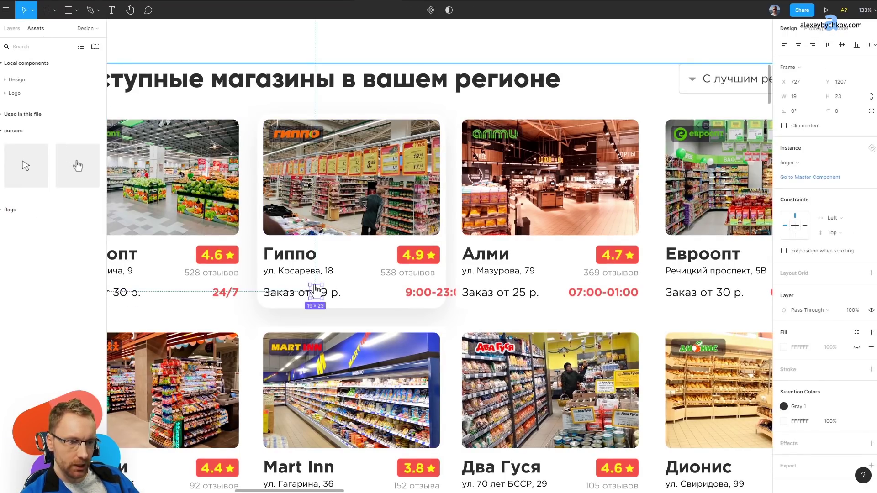
# Apply the Main red colour style to the Гиппо store title.
pyautogui.click(297, 257)
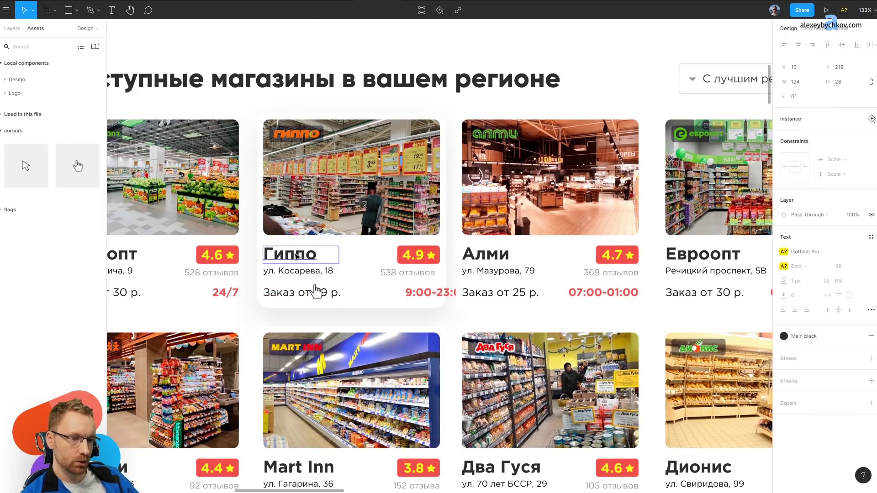
pyautogui.click(830, 342)
pyautogui.click(792, 371)
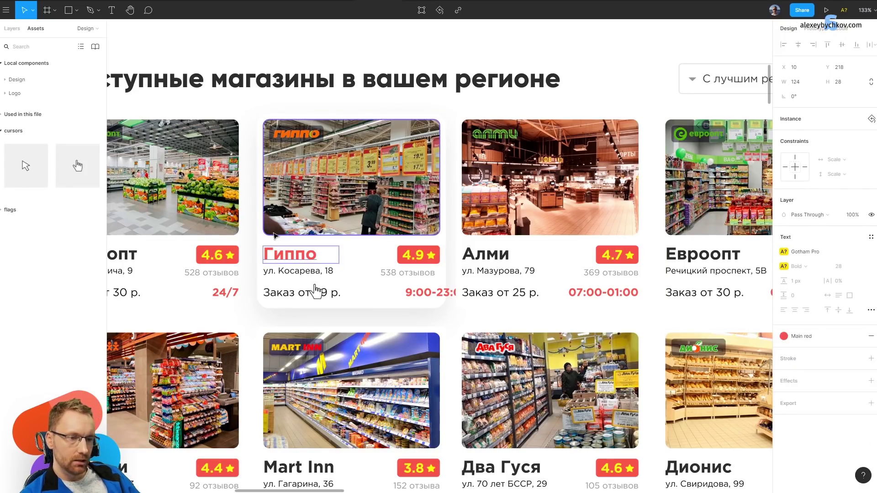
pyautogui.scroll(-5, 357, 209)
pyautogui.click(12, 28)
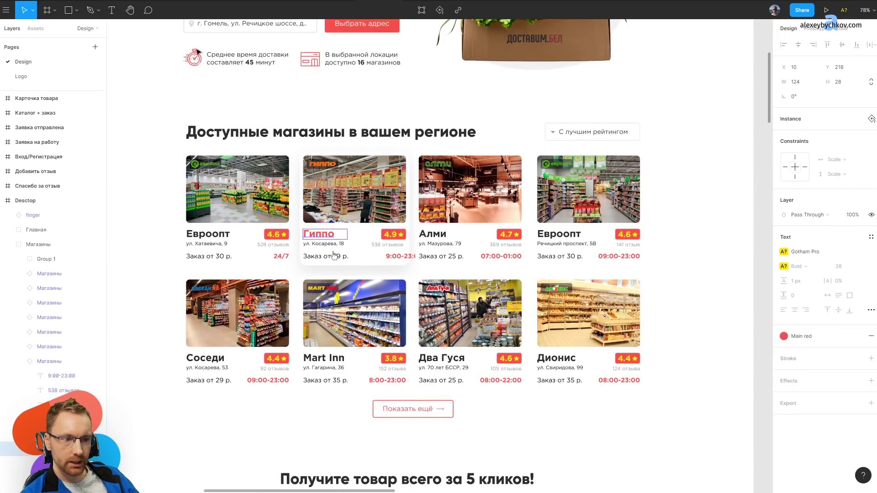
# Check the news section's 660 × 287 body text, then return to the store cards.
pyautogui.scroll(-5, 448, 397)
pyautogui.scroll(-5, 442, 347)
pyautogui.scroll(-3, 438, 183)
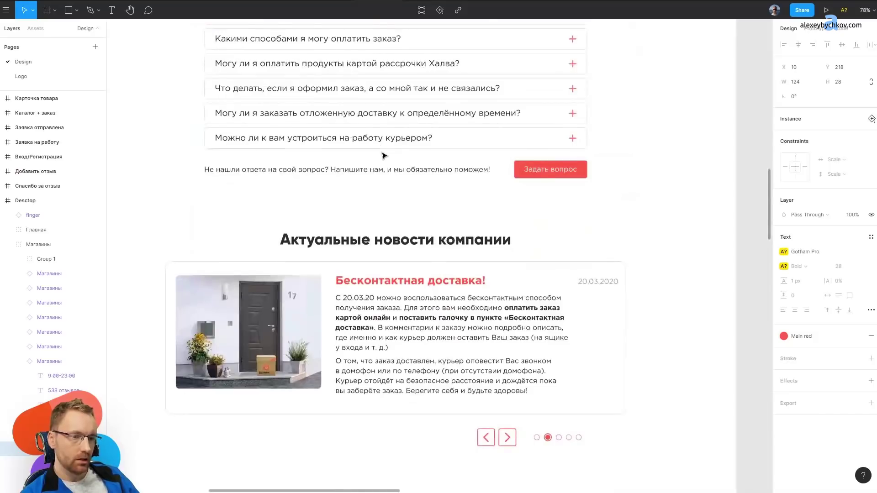
pyautogui.scroll(-3, 410, 158)
pyautogui.scroll(5, 370, 251)
pyautogui.scroll(1, 441, 196)
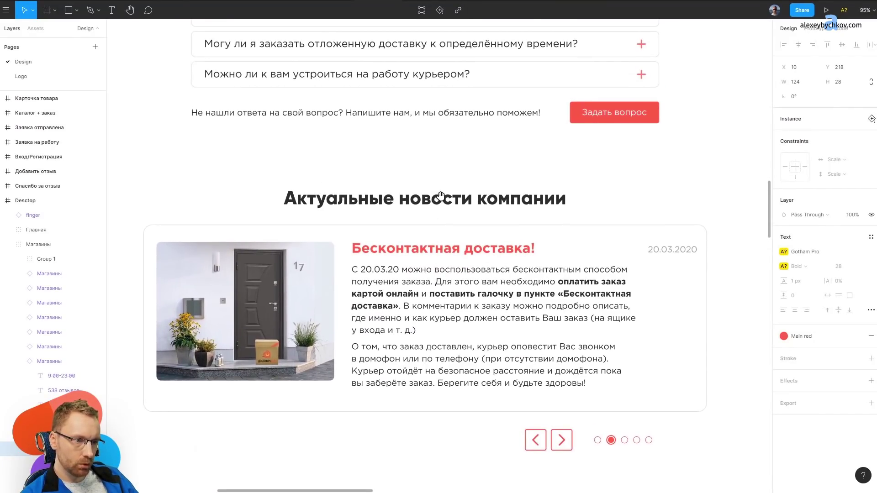
pyautogui.keyDown('ctrl'); pyautogui.click(391, 344); pyautogui.keyUp('ctrl')
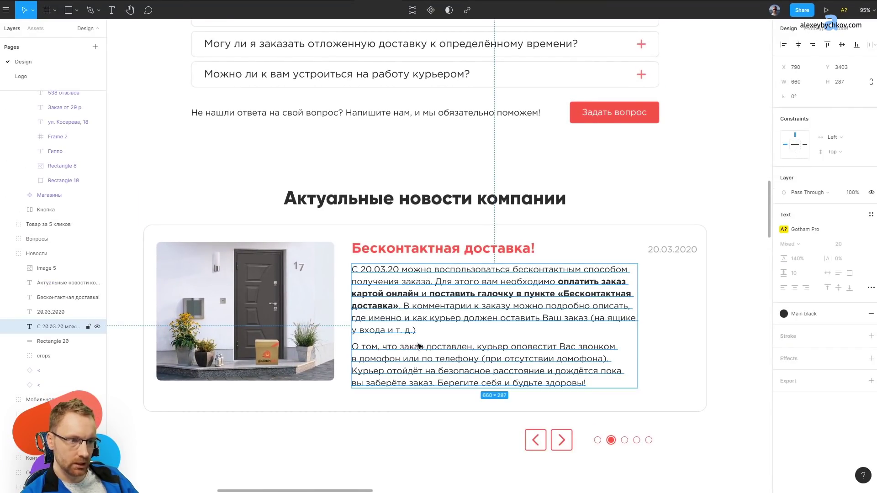
pyautogui.scroll(-2, 419, 346)
pyautogui.scroll(-2, 419, 346)
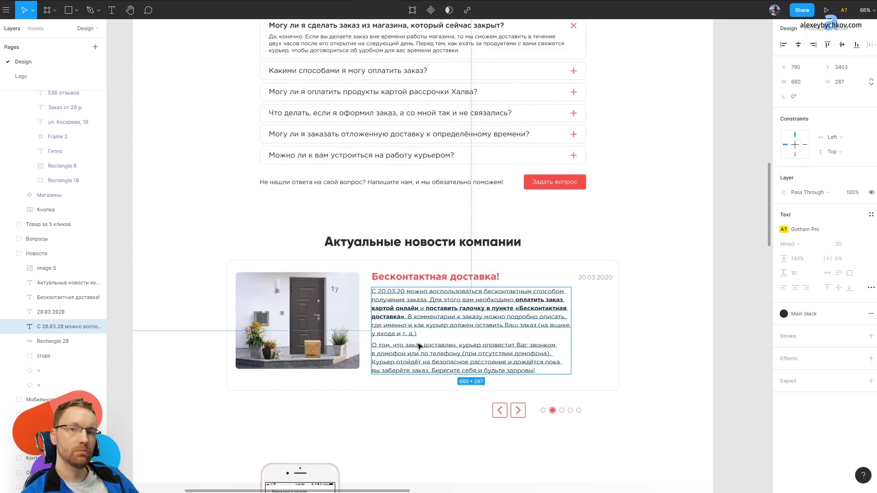
pyautogui.scroll(-2, 431, 320)
pyautogui.scroll(-2, 457, 273)
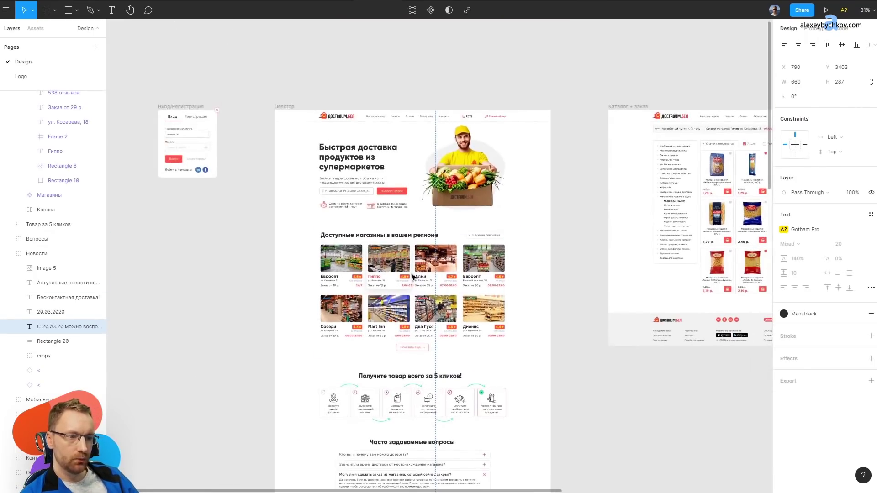
pyautogui.scroll(4, 499, 267)
pyautogui.scroll(-2, 498, 267)
pyautogui.scroll(2, 516, 274)
# Navigate to the five-steps section and clear the current selection.
pyautogui.scroll(2, 539, 281)
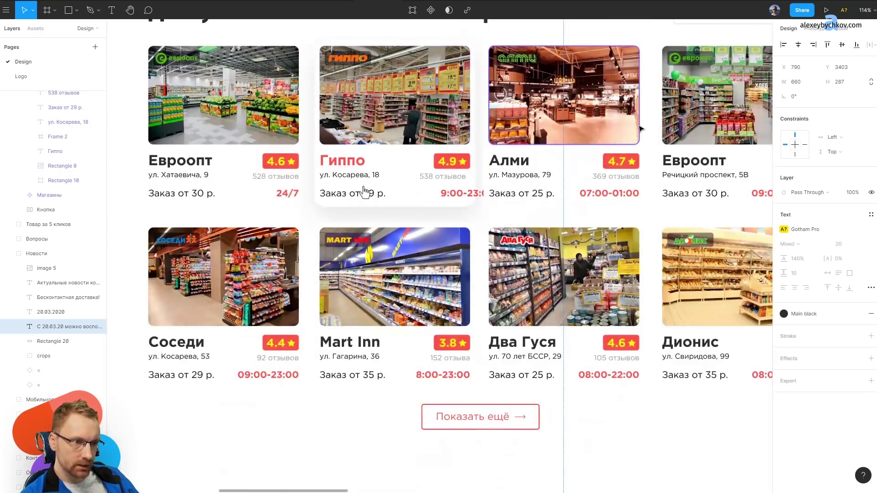
pyautogui.scroll(1, 567, 289)
pyautogui.moveTo(366, 190); pyautogui.dragTo(243, 202)
pyautogui.scroll(-5, 319, 201)
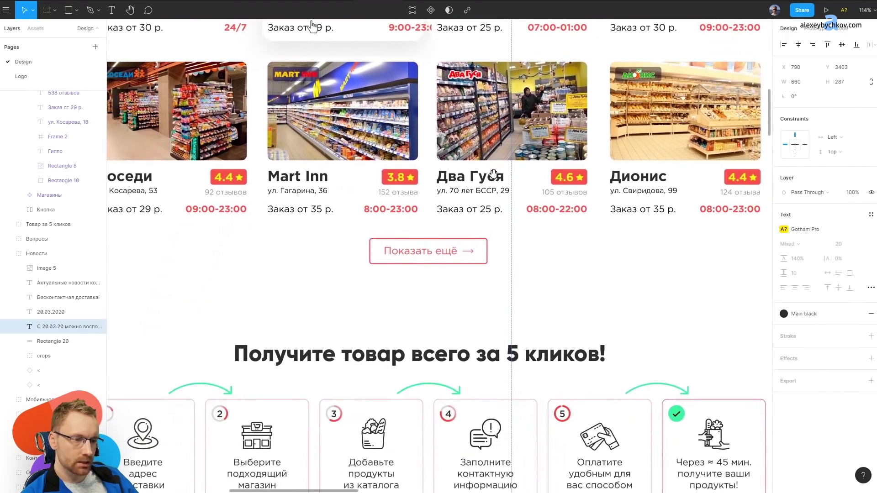
pyautogui.scroll(-1, 394, 199)
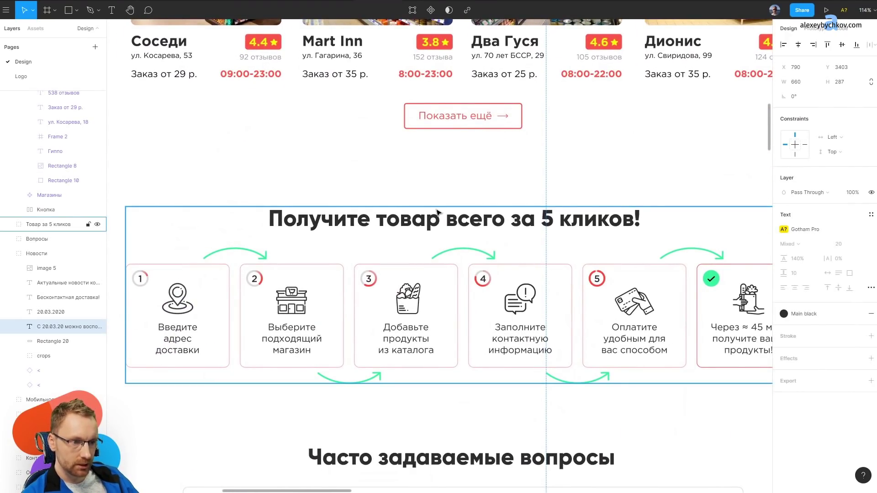
pyautogui.click(552, 186)
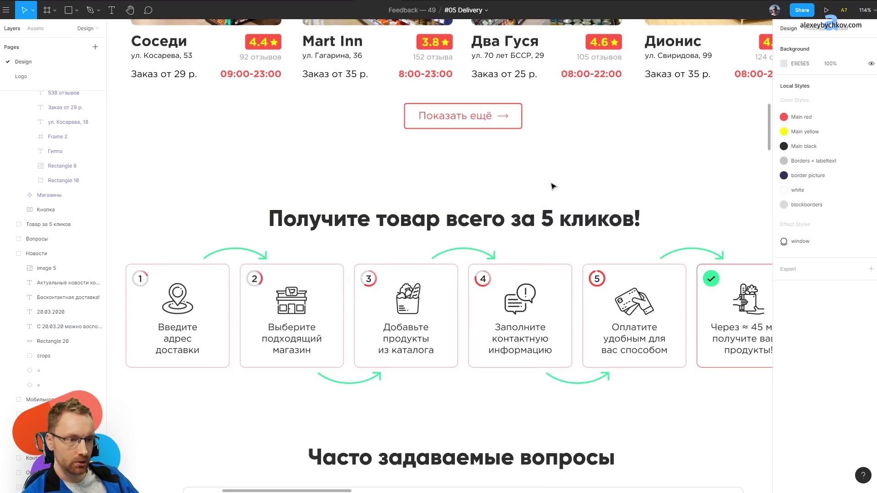
pyautogui.scroll(-3, 458, 308)
pyautogui.scroll(-2, 446, 229)
pyautogui.scroll(3, 483, 230)
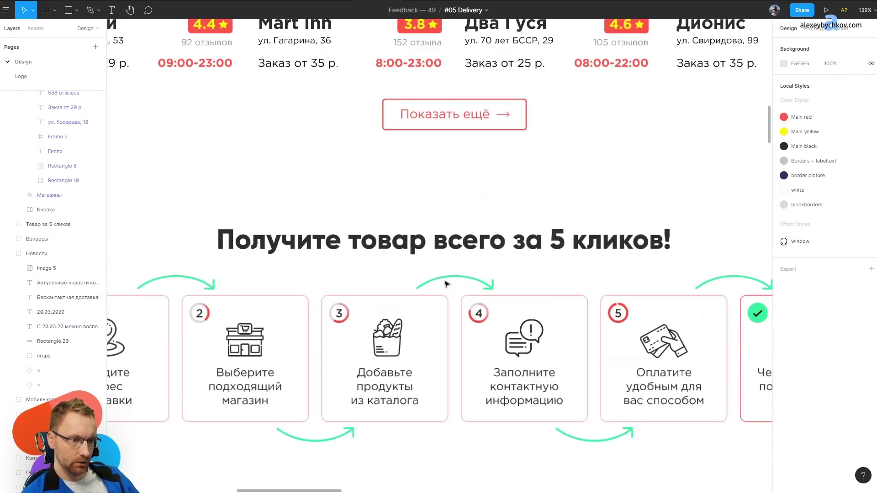
pyautogui.scroll(2, 446, 283)
pyautogui.scroll(4, 435, 138)
pyautogui.scroll(1, 415, 356)
# Draw a small grey spacing square under the heading and wide placeholders above the cards.
pyautogui.press('r')
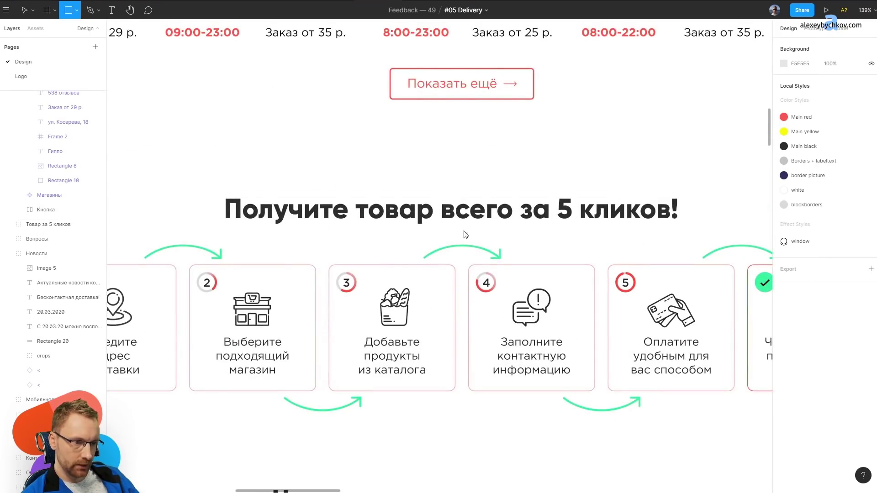
pyautogui.moveTo(461, 234); pyautogui.dragTo(478, 245)
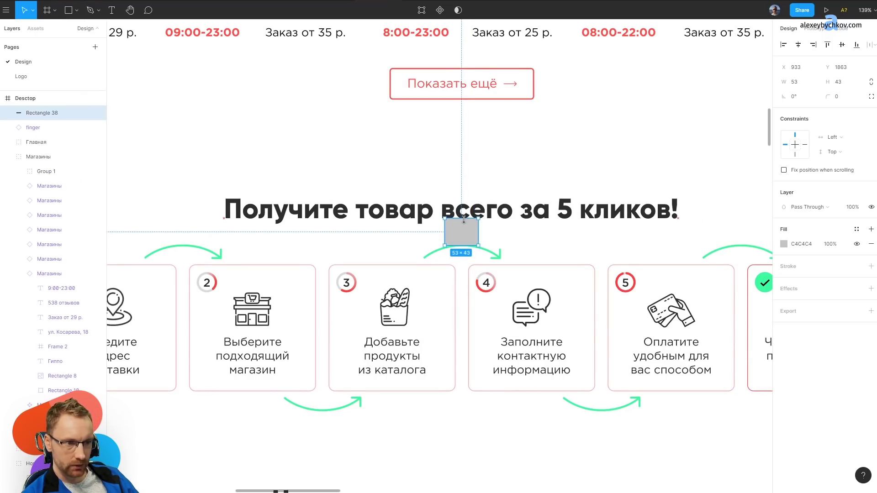
pyautogui.scroll(-1, 463, 220)
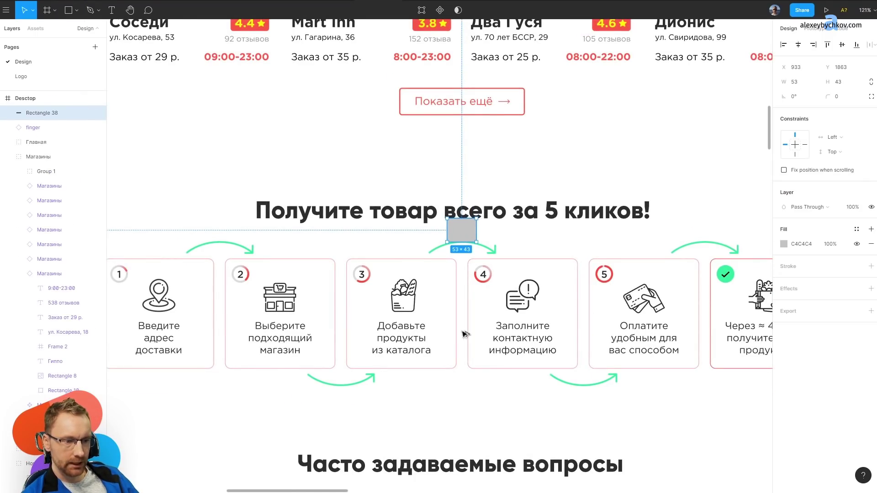
pyautogui.moveTo(461, 229); pyautogui.dragTo(461, 447)
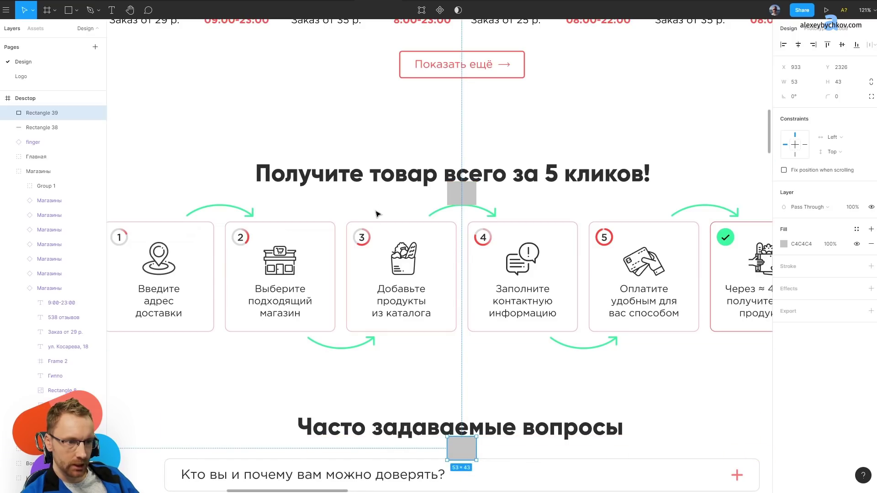
pyautogui.press('r')
pyautogui.moveTo(257, 185); pyautogui.dragTo(410, 221)
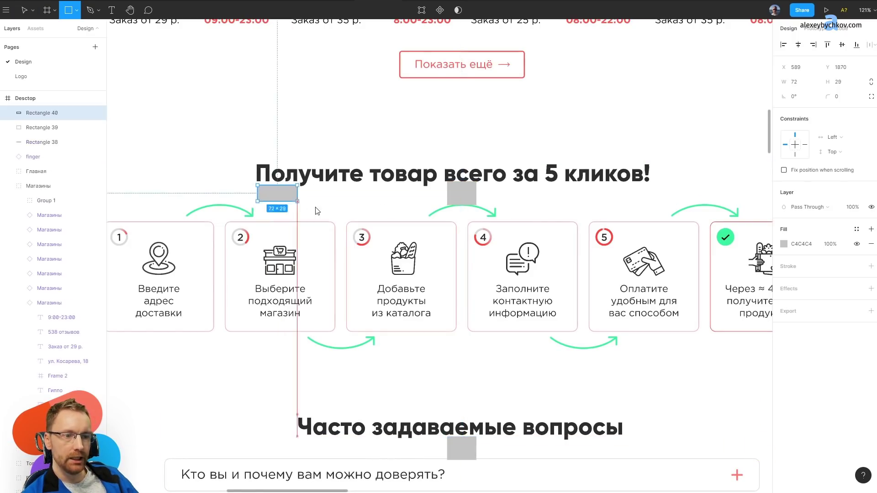
pyautogui.keyDown('alt'); pyautogui.moveTo(289, 205); pyautogui.dragTo(528, 204); pyautogui.keyUp('alt')
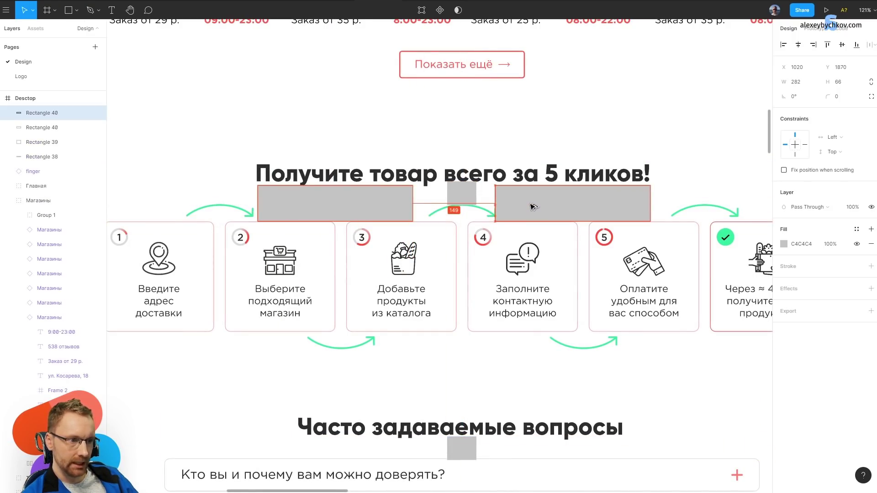
# Delete the extra spacing square and both wide placeholders, then select the five-steps heading.
pyautogui.click(461, 192)
pyautogui.press('Delete')
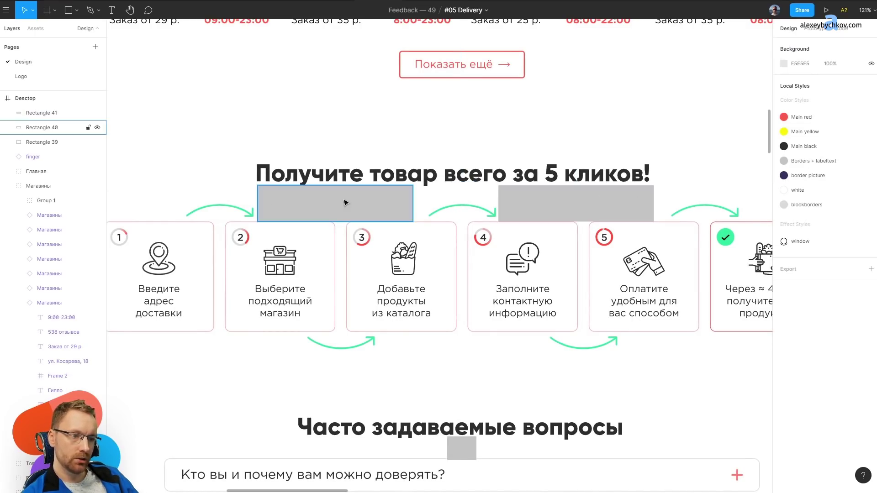
pyautogui.click(393, 198)
pyautogui.keyDown('shift'); pyautogui.click(579, 198); pyautogui.keyUp('shift')
pyautogui.press('Delete')
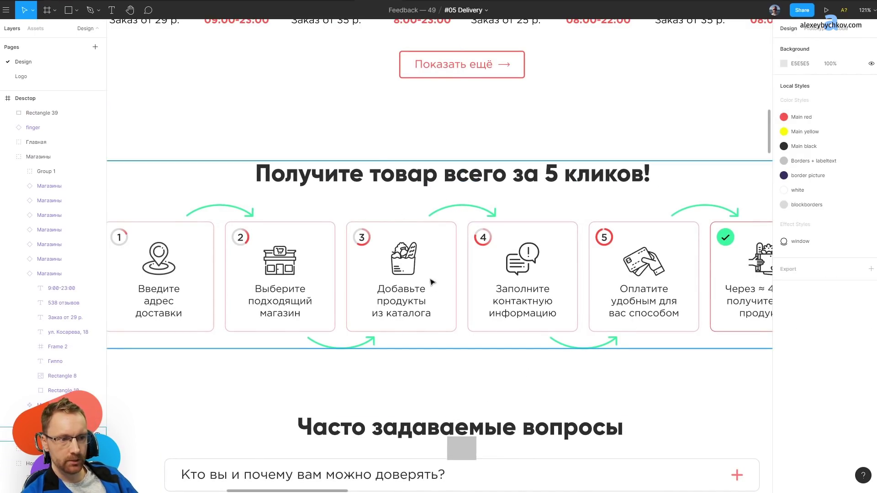
pyautogui.click(407, 172)
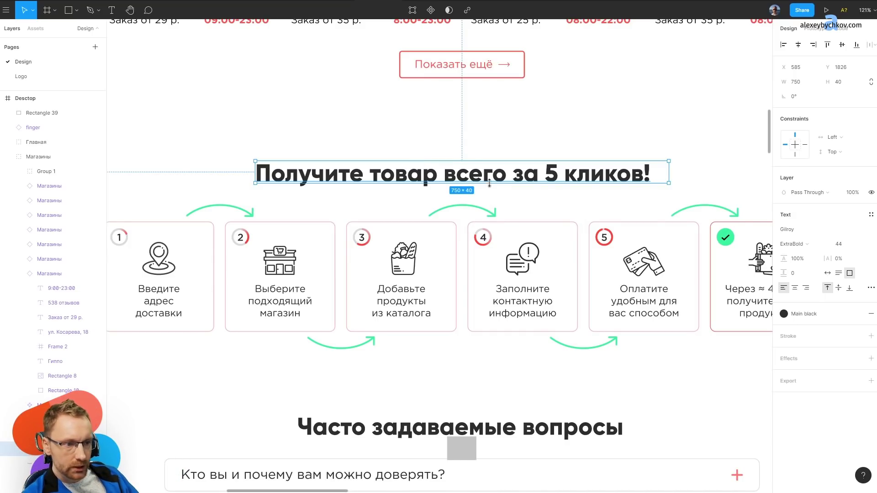
pyautogui.moveTo(493, 174); pyautogui.dragTo(496, 189)
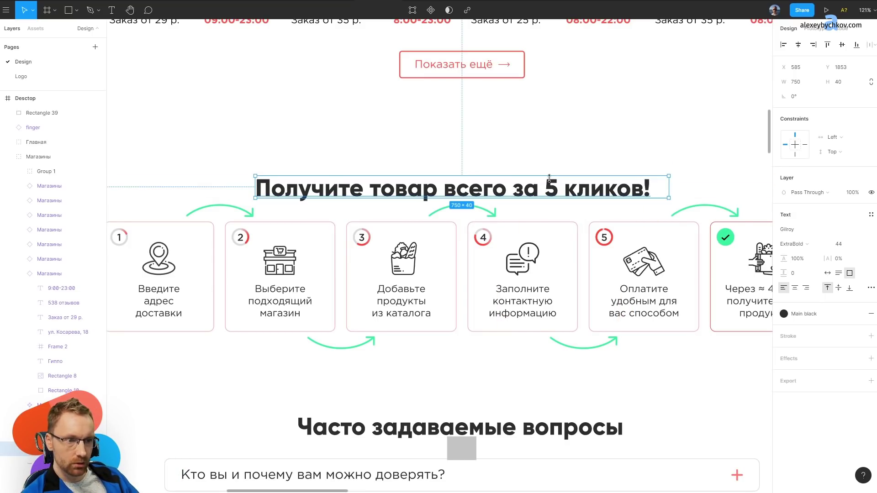
pyautogui.scroll(-3, 550, 177)
pyautogui.click(320, 197)
pyautogui.keyDown('shift'); pyautogui.click(506, 202); pyautogui.keyUp('shift')
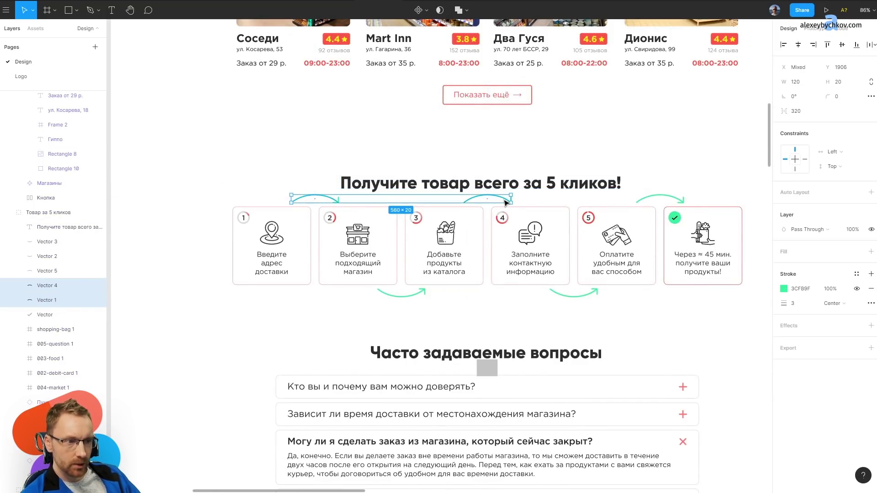
pyautogui.keyDown('shift'); pyautogui.click(685, 199); pyautogui.keyUp('shift')
pyautogui.keyDown('shift'); pyautogui.click(597, 293); pyautogui.keyUp('shift')
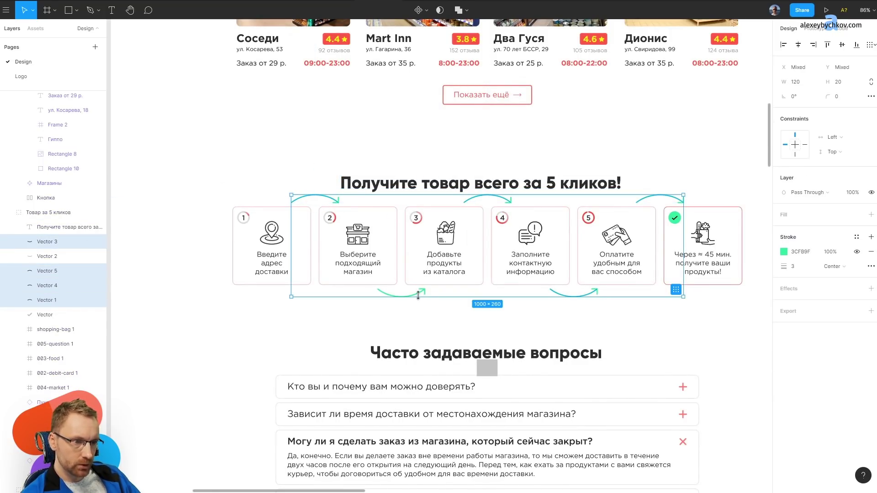
pyautogui.press('Delete')
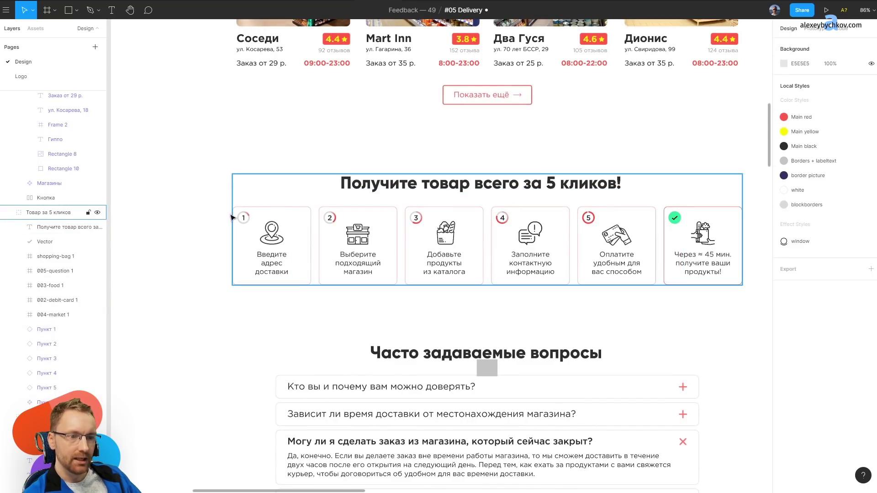
pyautogui.scroll(5, 200, 214)
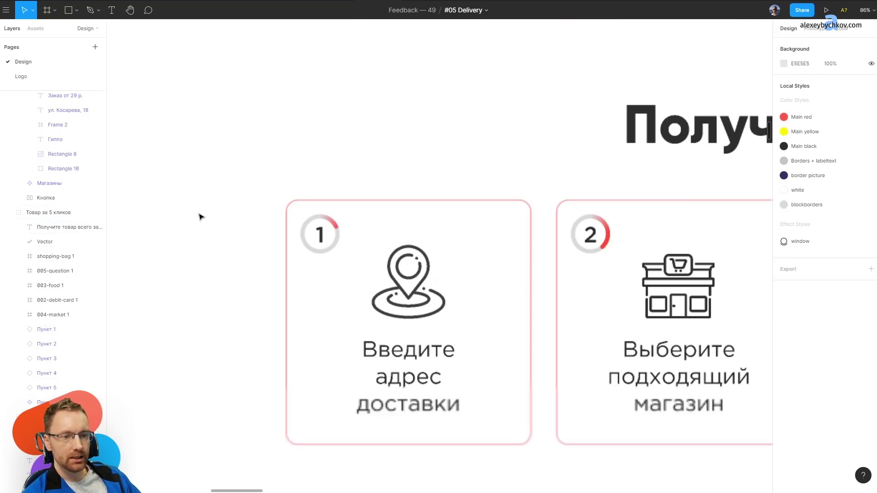
pyautogui.scroll(-2, 383, 229)
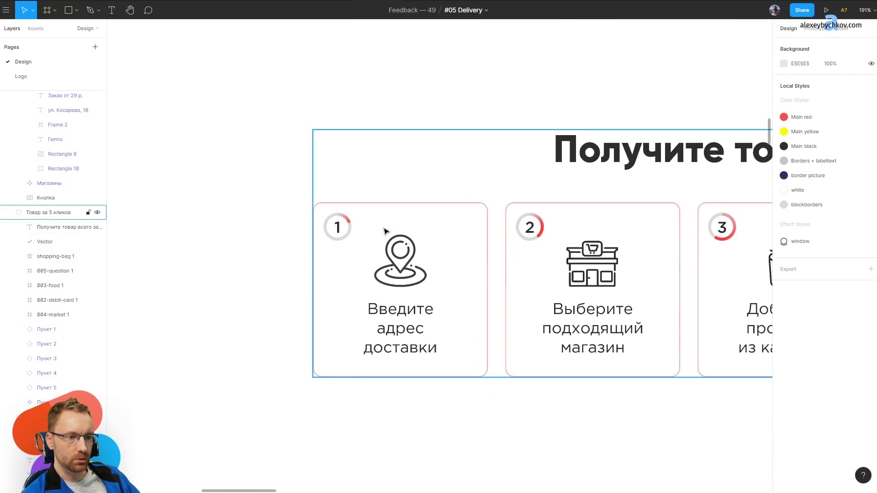
pyautogui.hscroll(5, 523, 263)
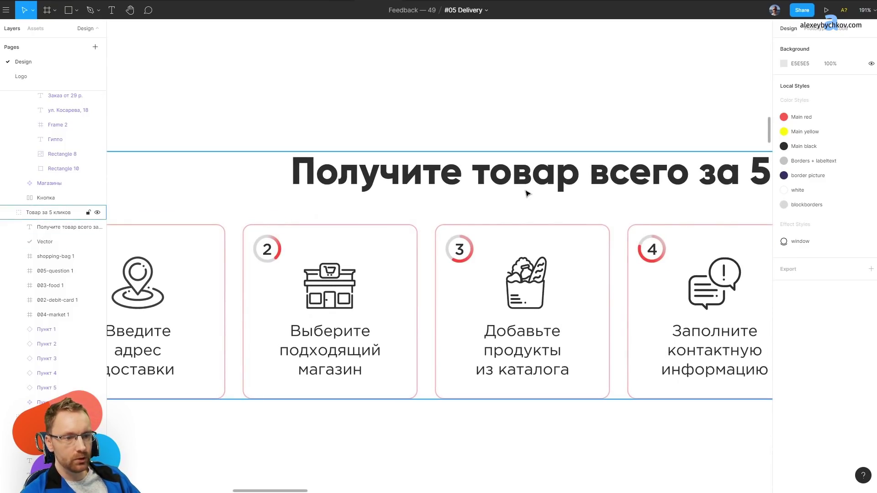
pyautogui.scroll(-4, 492, 222)
pyautogui.click(329, 289)
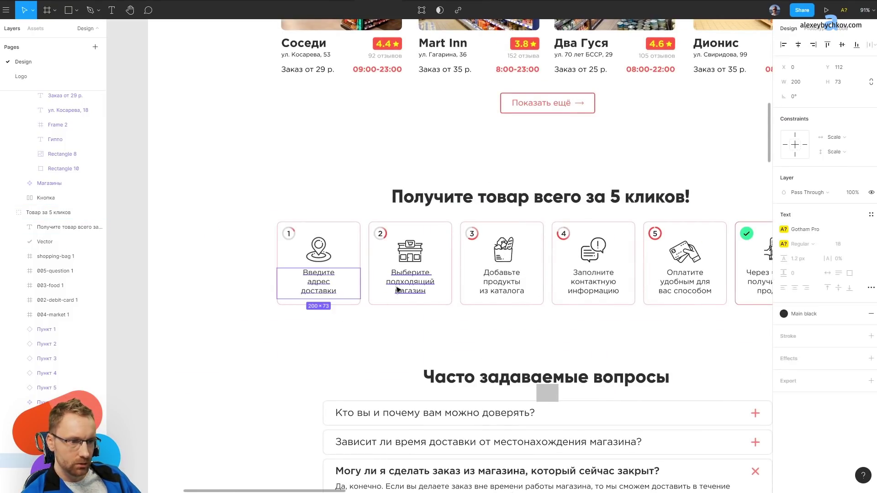
pyautogui.keyDown('shift'); pyautogui.click(410, 285); pyautogui.keyUp('shift')
pyautogui.keyDown('shift'); pyautogui.click(502, 285); pyautogui.keyUp('shift')
pyautogui.keyDown('shift'); pyautogui.click(593, 283); pyautogui.keyUp('shift')
pyautogui.keyDown('shift'); pyautogui.click(685, 283); pyautogui.keyUp('shift')
pyautogui.hotkey('ctrl', 'z')
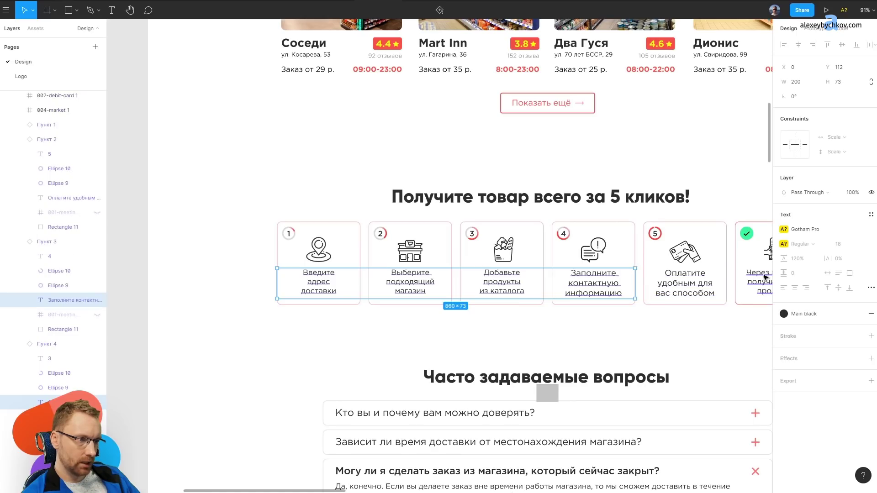
pyautogui.keyDown('shift'); pyautogui.click(765, 277); pyautogui.keyUp('shift')
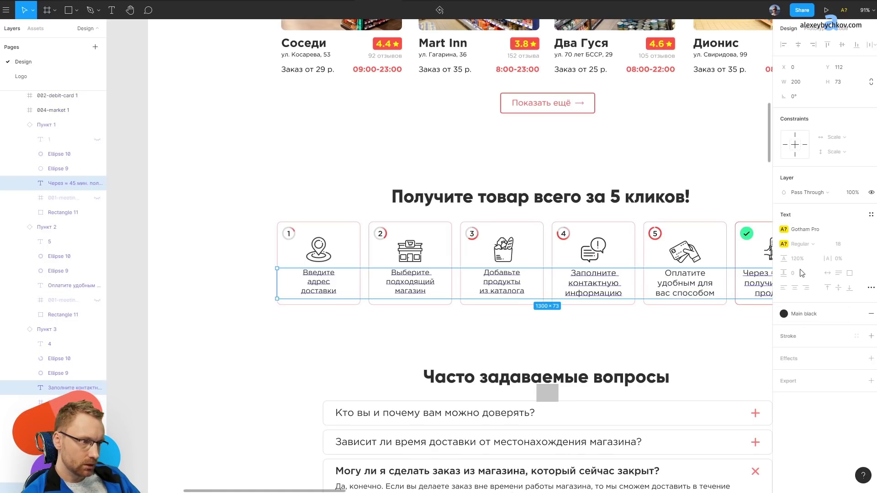
pyautogui.click(820, 311)
pyautogui.press('Escape')
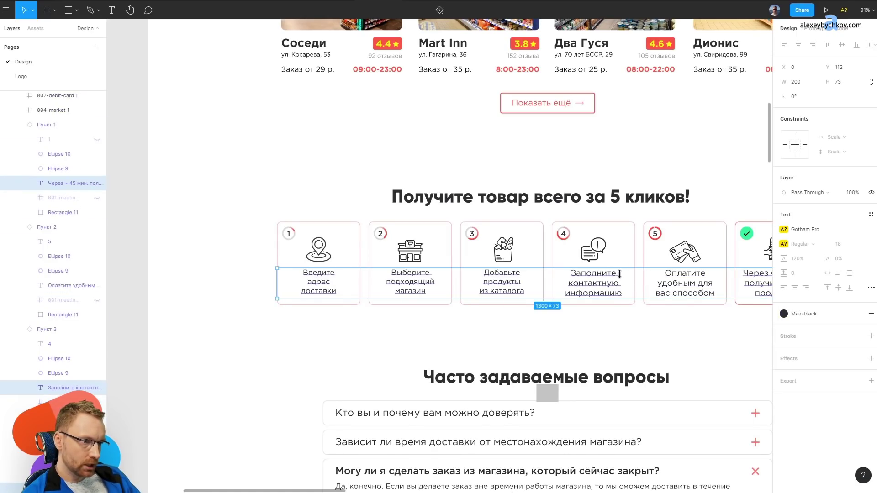
pyautogui.click(818, 313)
pyautogui.click(856, 313)
pyautogui.click(783, 329)
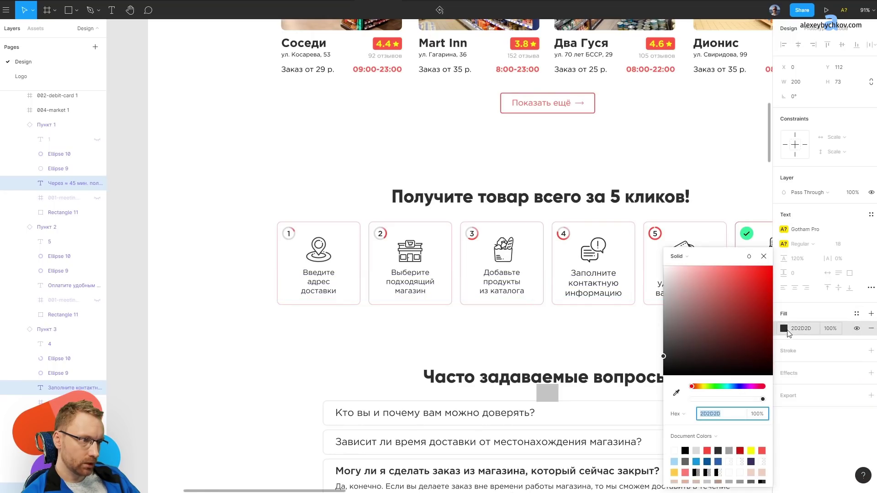
pyautogui.click(371, 163)
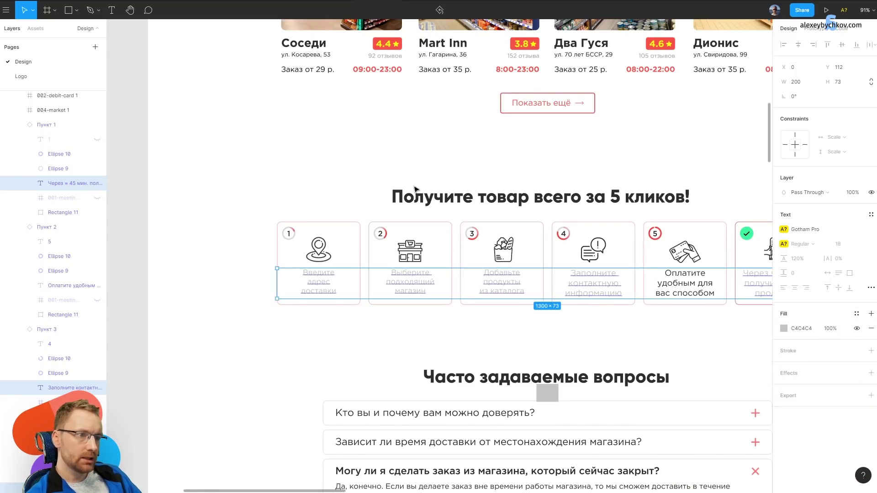
pyautogui.hotkey('ctrl', 'z')
pyautogui.hotkey('ctrl', 'z')
pyautogui.hotkey('ctrl', 'z')
pyautogui.hotkey('ctrl', 'z')
pyautogui.hotkey('ctrl', 'z')
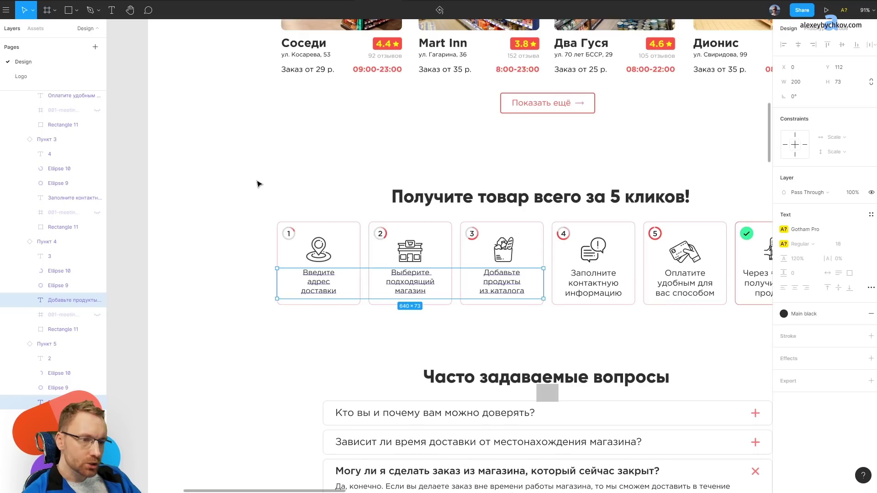
pyautogui.hotkey('ctrl', 'z')
pyautogui.hotkey('ctrl', 'z')
pyautogui.hotkey('ctrl', 'shift', 'z')
pyautogui.hotkey('ctrl', 'shift', 'z')
pyautogui.hotkey('ctrl', 'shift', 'z')
pyautogui.hotkey('ctrl', 'shift', 'z')
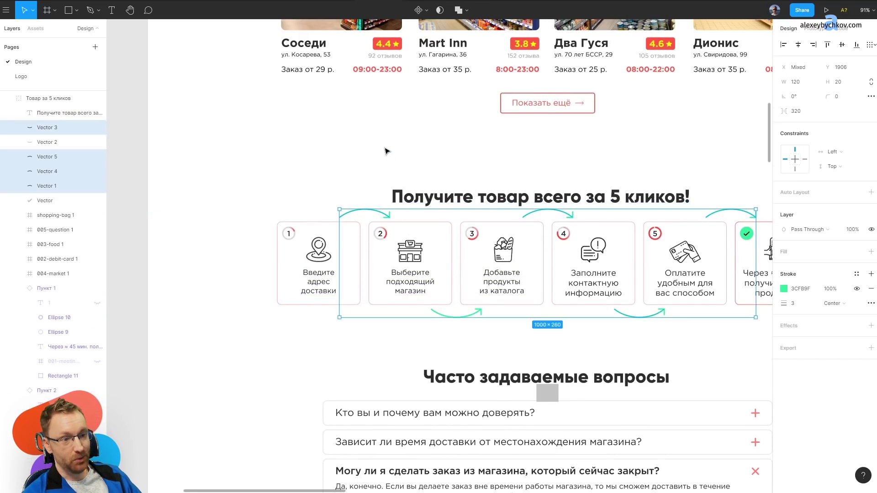
pyautogui.hotkey('ctrl', 'shift', 'z')
pyautogui.hotkey('ctrl', 'shift', 'z')
# Select the job-application and reviews blocks and drag reviews below the job-application form.
pyautogui.scroll(-3, 447, 132)
pyautogui.scroll(-5, 447, 132)
pyautogui.scroll(-5, 448, 130)
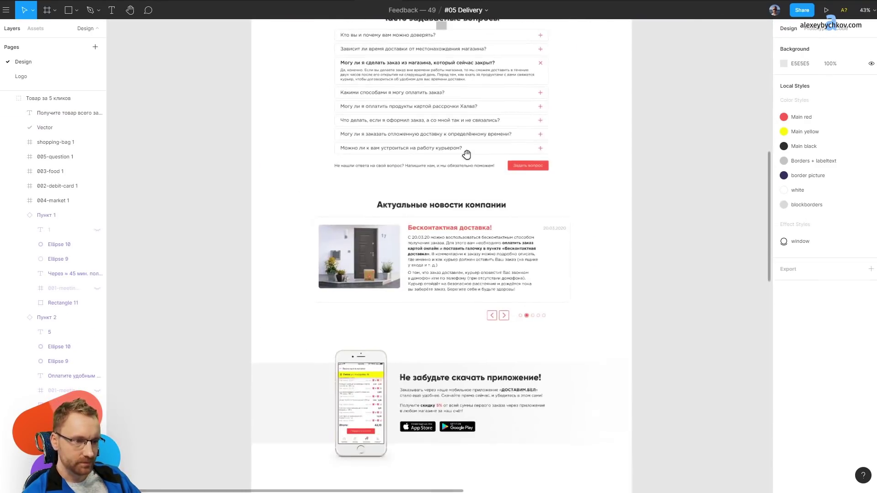
pyautogui.scroll(-5, 449, 124)
pyautogui.moveTo(449, 125); pyautogui.dragTo(447, 69)
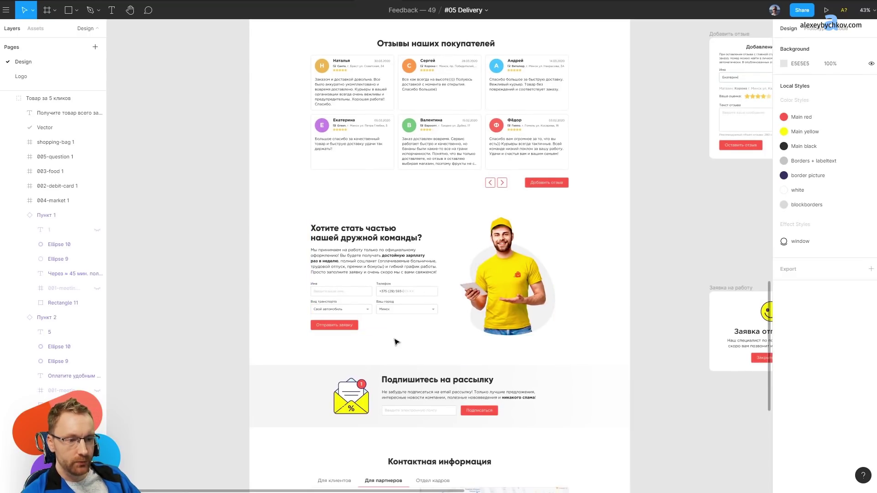
pyautogui.scroll(3, 410, 160)
pyautogui.scroll(-3, 387, 137)
pyautogui.scroll(-6, 388, 137)
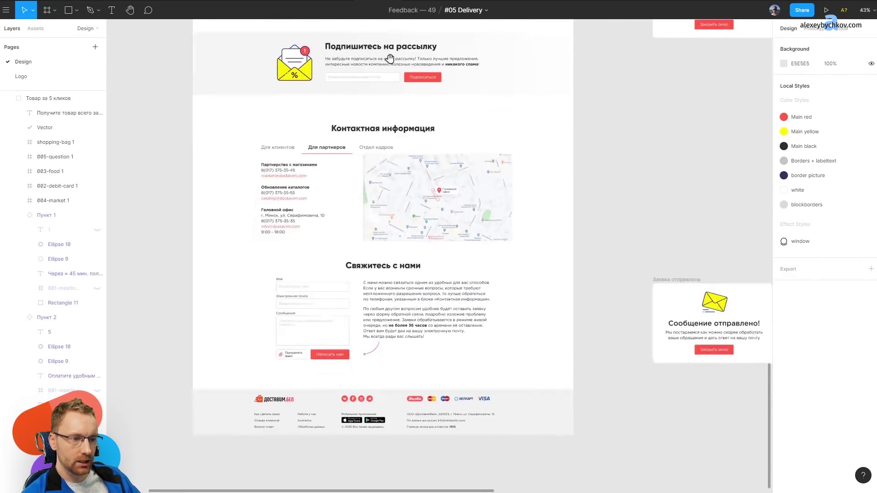
pyautogui.scroll(8, 417, 402)
pyautogui.keyDown('ctrl'); pyautogui.scroll(-1, 440, 338); pyautogui.keyUp('ctrl')
pyautogui.click(410, 319)
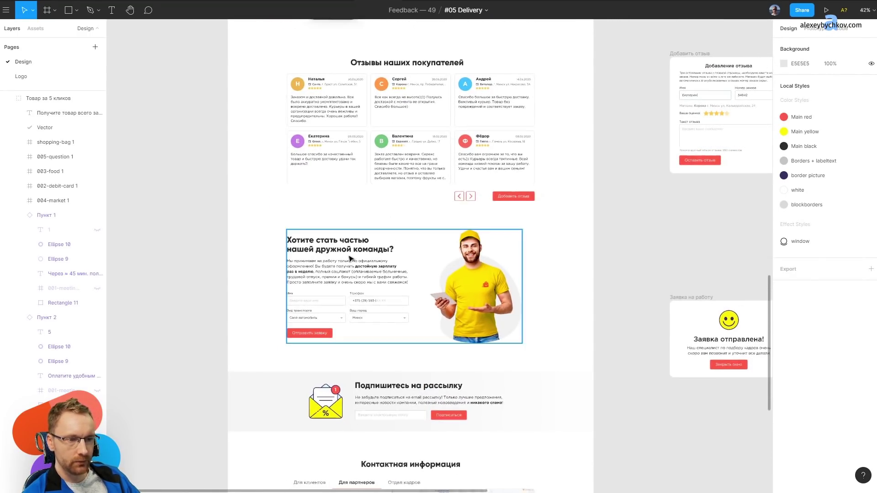
pyautogui.keyDown('shift'); pyautogui.click(395, 127); pyautogui.keyUp('shift')
pyautogui.moveTo(412, 133); pyautogui.dragTo(462, 337)
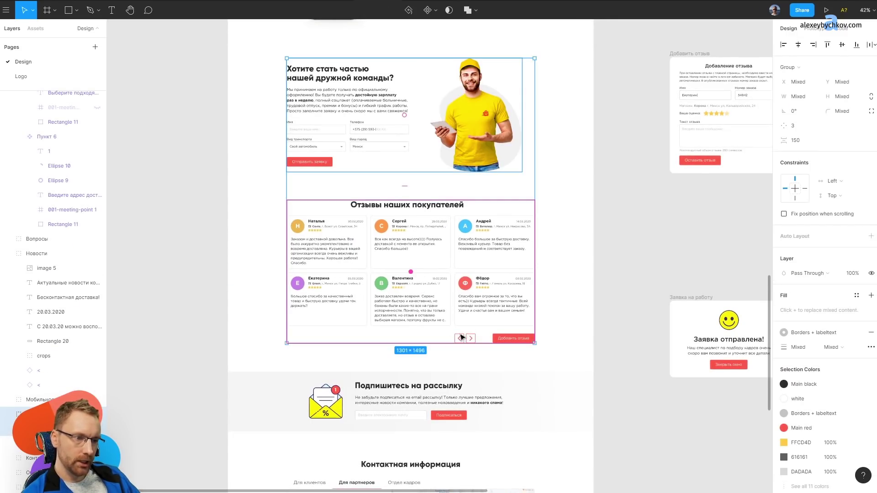
# Scroll over the moved 1301 × 1496 reviews block to check its new position.
pyautogui.scroll(-5, 397, 439)
pyautogui.scroll(2, 371, 235)
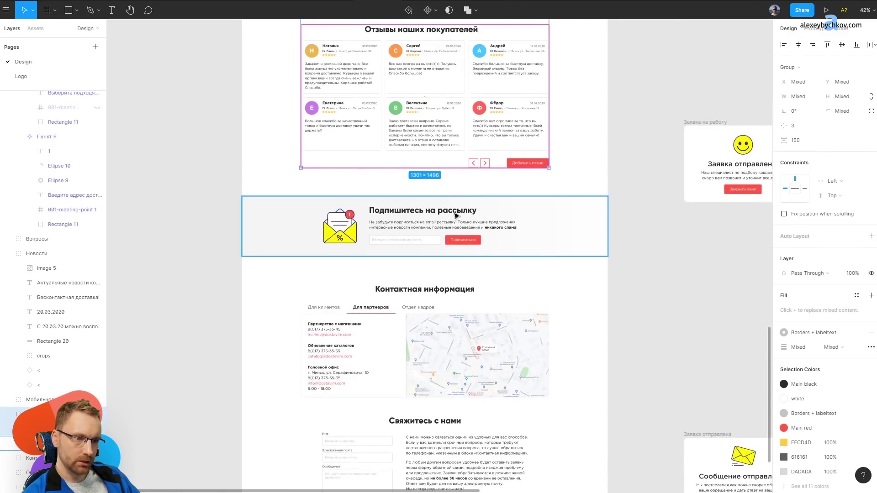
pyautogui.scroll(-3, 438, 389)
pyautogui.moveTo(440, 134); pyautogui.dragTo(447, 348)
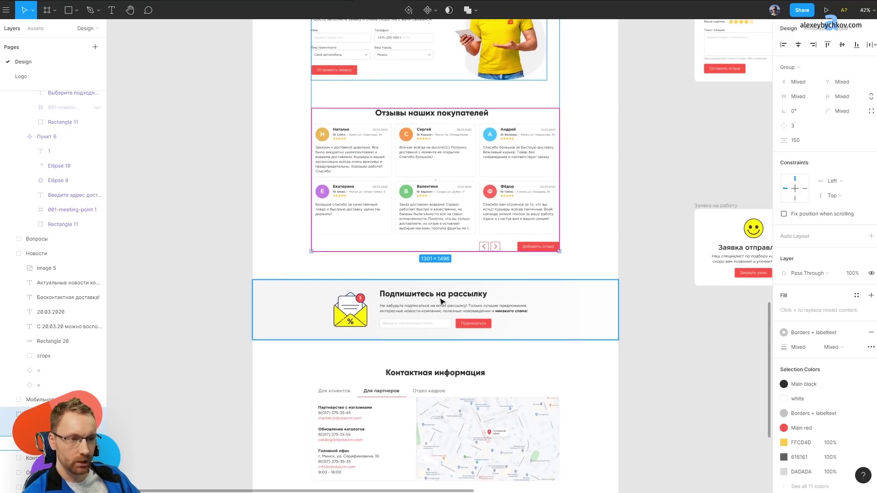
pyautogui.scroll(5, 418, 202)
pyautogui.scroll(5, 411, 273)
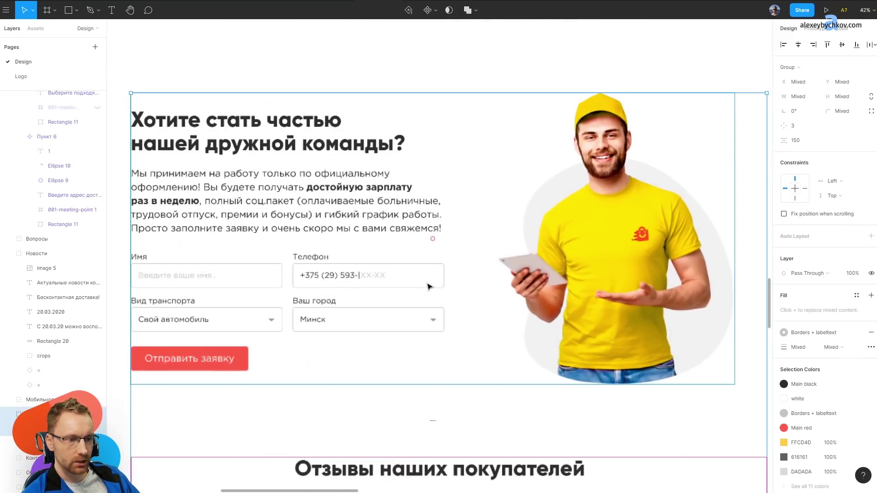
pyautogui.scroll(2, 474, 201)
pyautogui.scroll(-5, 265, 222)
pyautogui.scroll(-3, 294, 284)
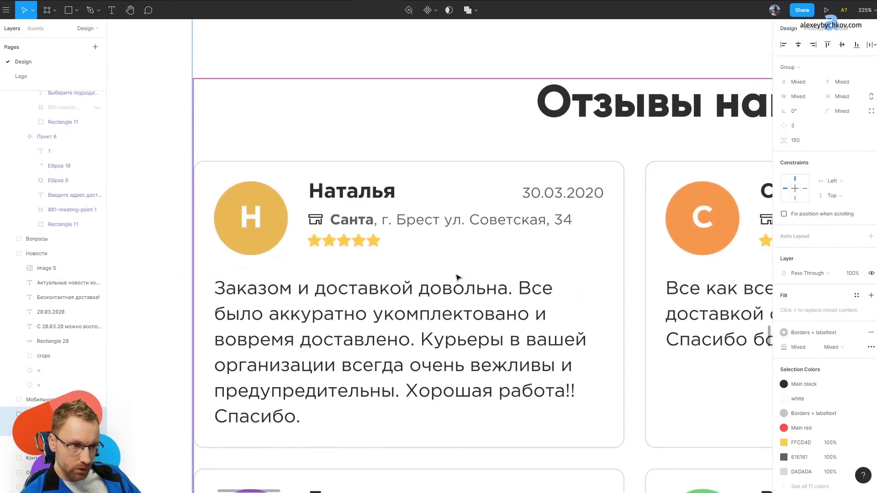
pyautogui.scroll(-3, 457, 280)
# Inspect the 'Не забудьте скачать приложение!' app section and select its phone mockup image.
pyautogui.moveTo(443, 300); pyautogui.dragTo(361, 151)
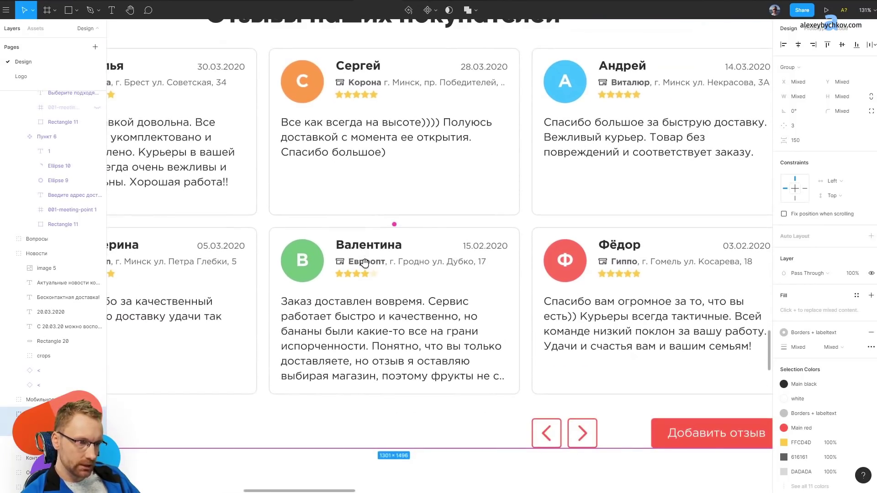
pyautogui.scroll(-3, 370, 235)
pyautogui.scroll(3, 347, 219)
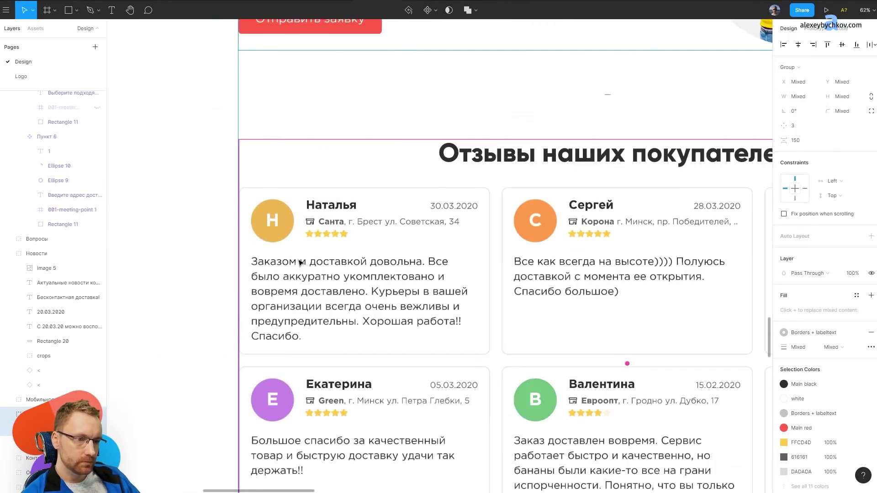
pyautogui.scroll(3, 338, 249)
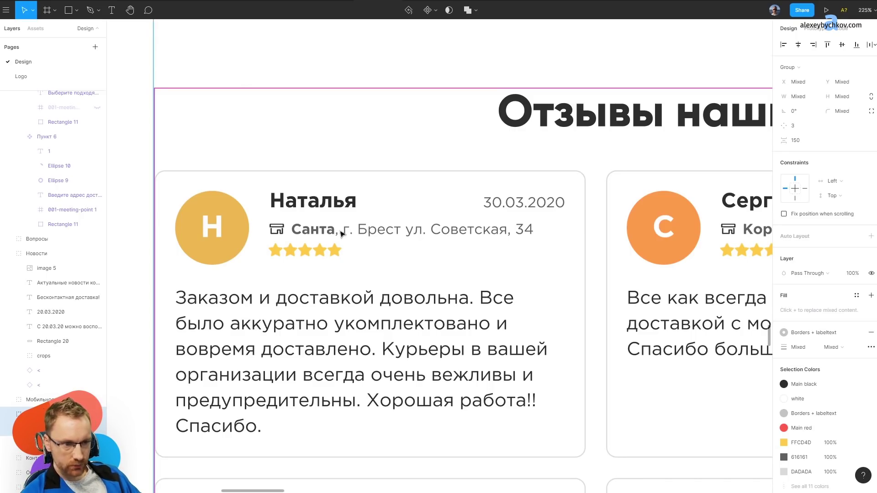
pyautogui.scroll(-5, 340, 234)
pyautogui.scroll(6, 337, 212)
pyautogui.scroll(-5, 348, 210)
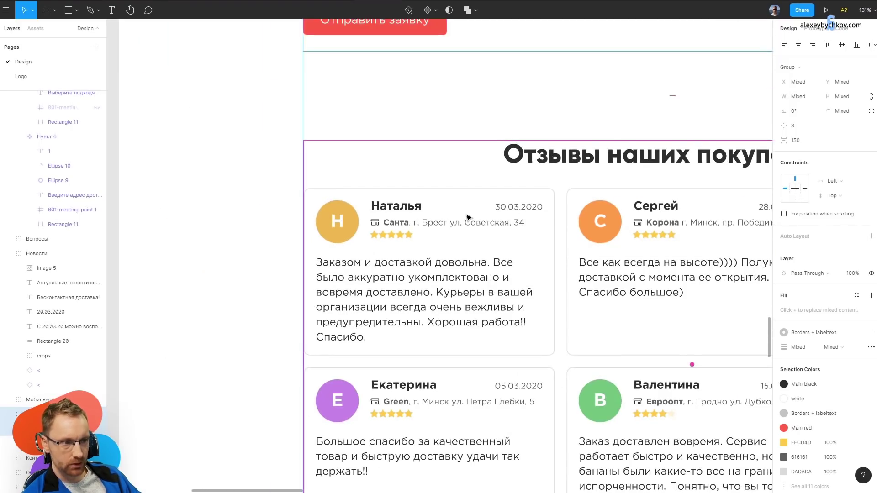
pyautogui.scroll(-3, 536, 176)
pyautogui.scroll(-1, 535, 176)
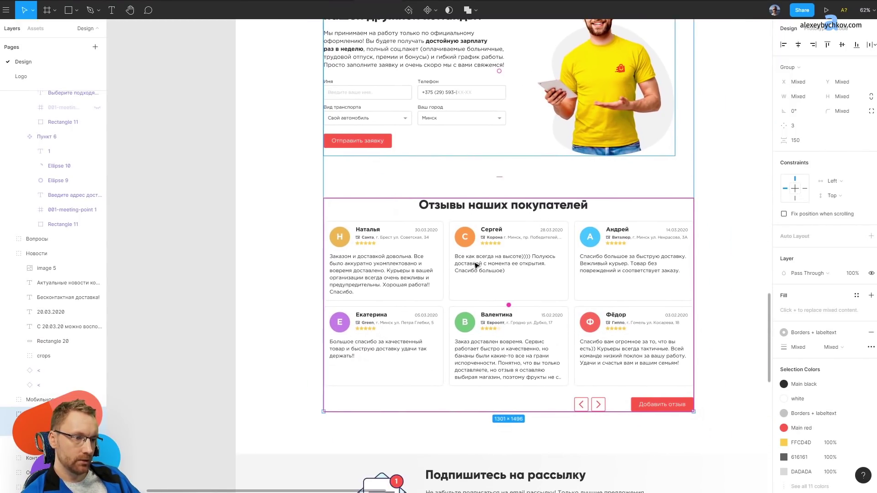
pyautogui.scroll(1, 482, 221)
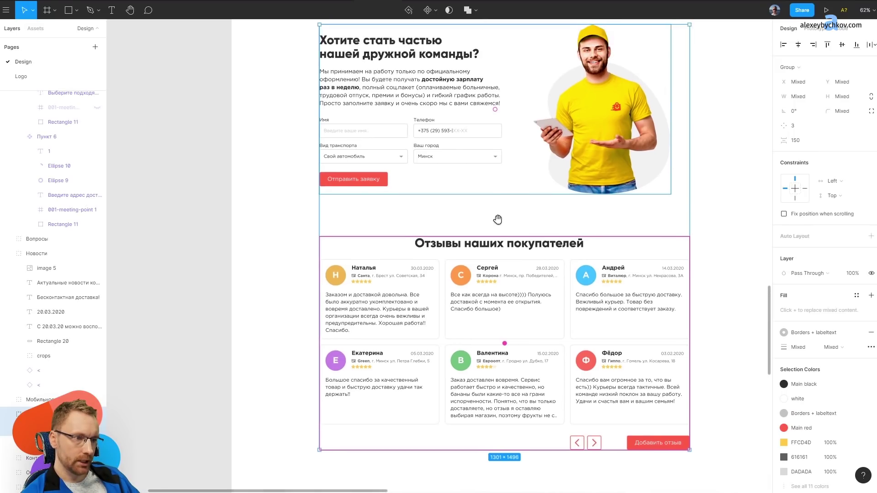
pyautogui.scroll(7, 507, 274)
pyautogui.scroll(3, 519, 329)
pyautogui.scroll(4, 272, 388)
pyautogui.click(271, 387)
pyautogui.scroll(-5, 271, 387)
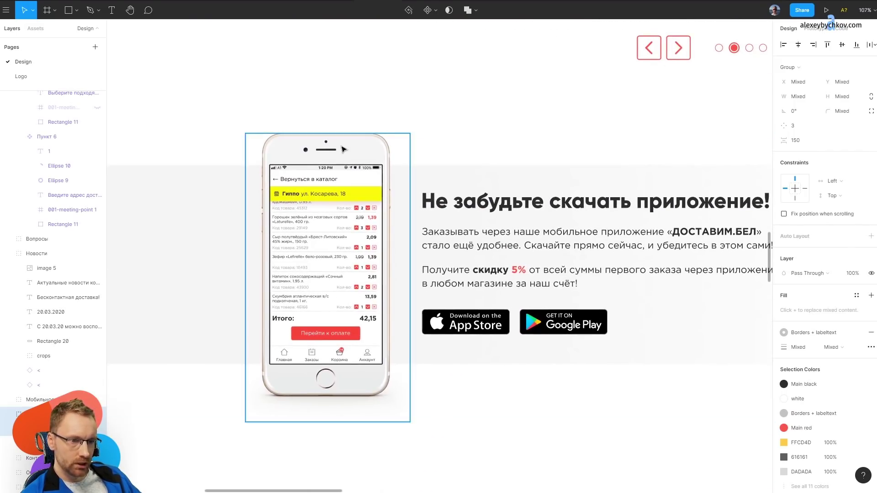
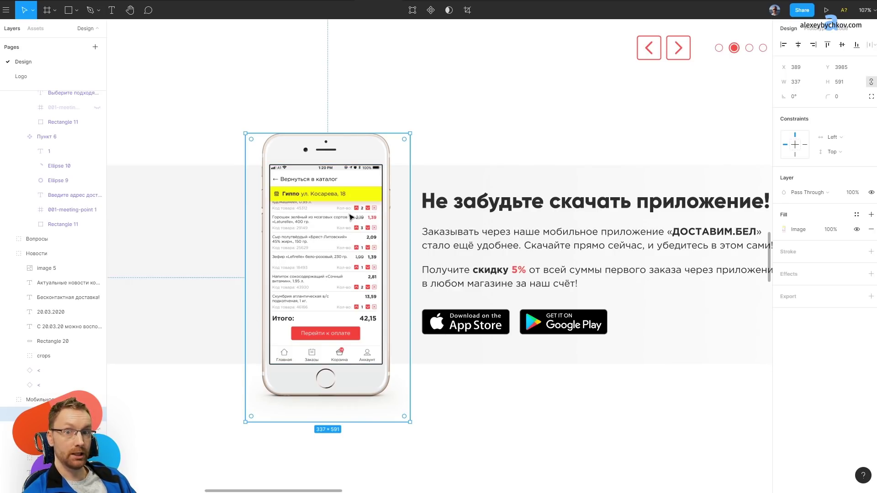
# Outline the phone mockup with a radius-30 rectangle and thick 'border picture' coloured stroke.
pyautogui.moveTo(264, 136)
pyautogui.mouseDown()
pyautogui.moveTo(390, 371)
pyautogui.moveTo(391, 399)
pyautogui.mouseUp()
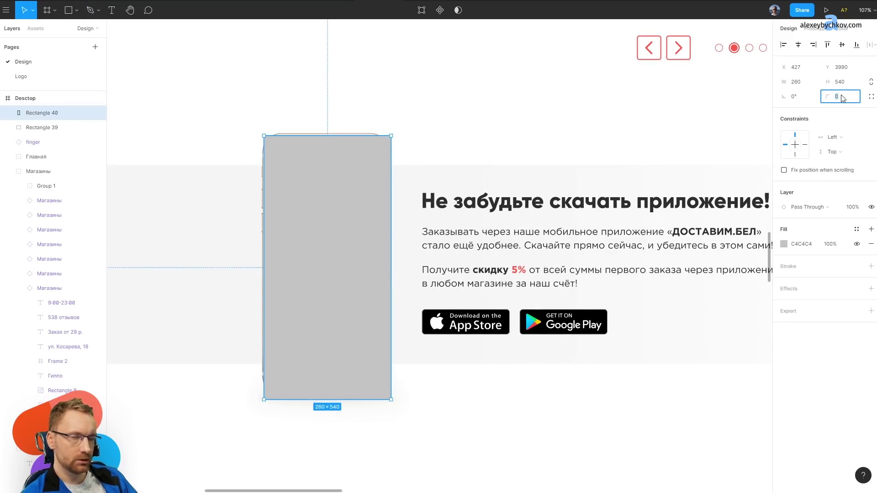
pyautogui.write('30')
pyautogui.press('Return')
pyautogui.hotkey('shift', 'x')
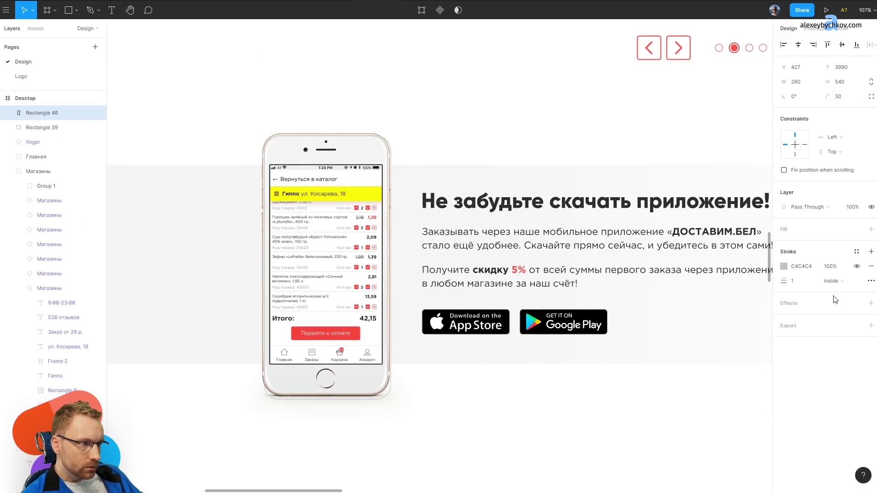
pyautogui.moveTo(795, 286); pyautogui.dragTo(799, 282)
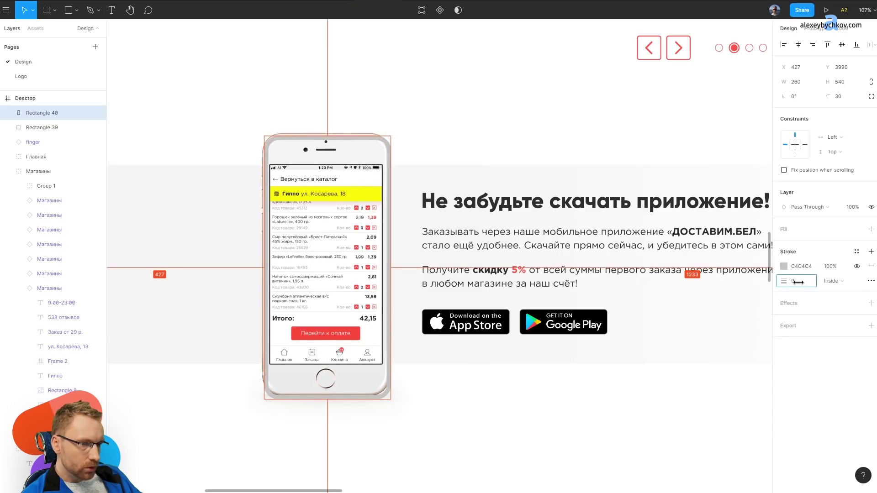
pyautogui.write('1')
pyautogui.click(856, 252)
pyautogui.click(849, 286)
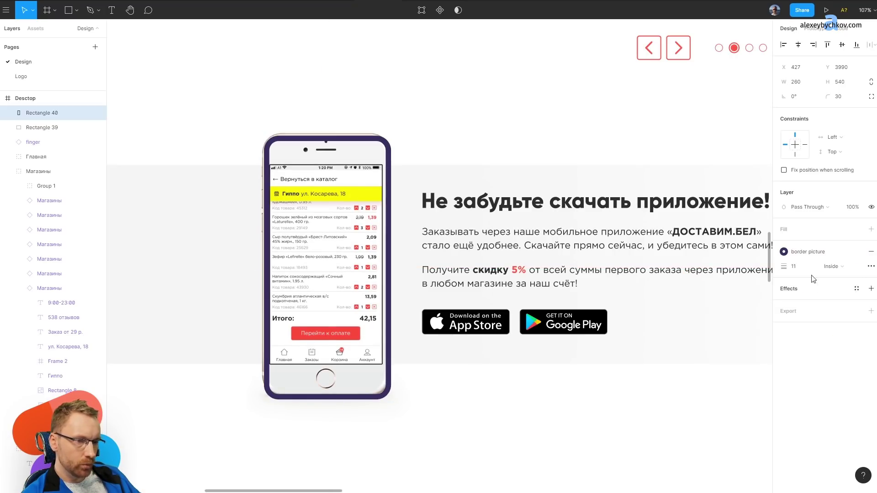
pyautogui.click(522, 123)
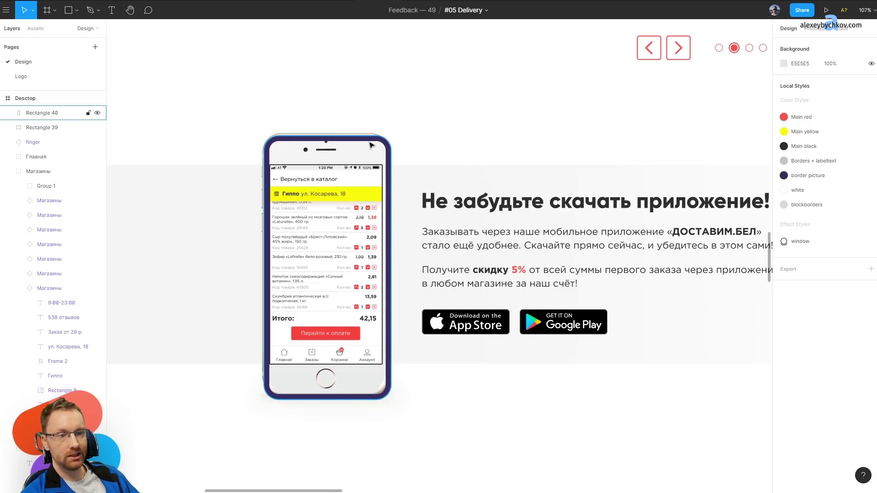
pyautogui.click(361, 189)
pyautogui.scroll(-5, 354, 206)
pyautogui.scroll(10, 344, 217)
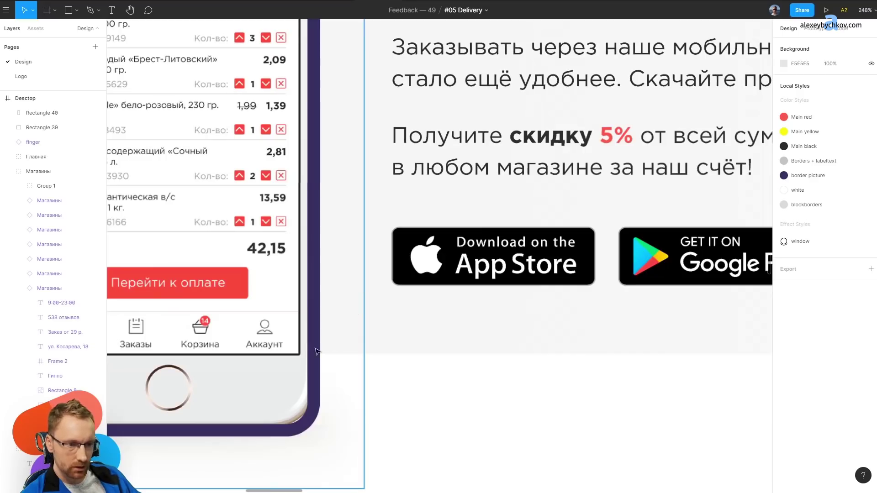
pyautogui.scroll(5, 387, 231)
pyautogui.scroll(-5, 347, 135)
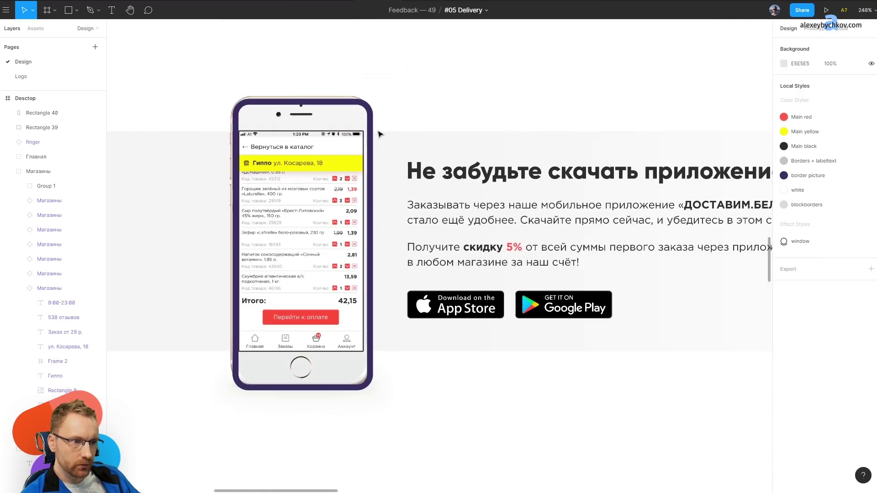
pyautogui.scroll(3, 417, 189)
pyautogui.scroll(-2, 364, 215)
pyautogui.scroll(-3, 364, 215)
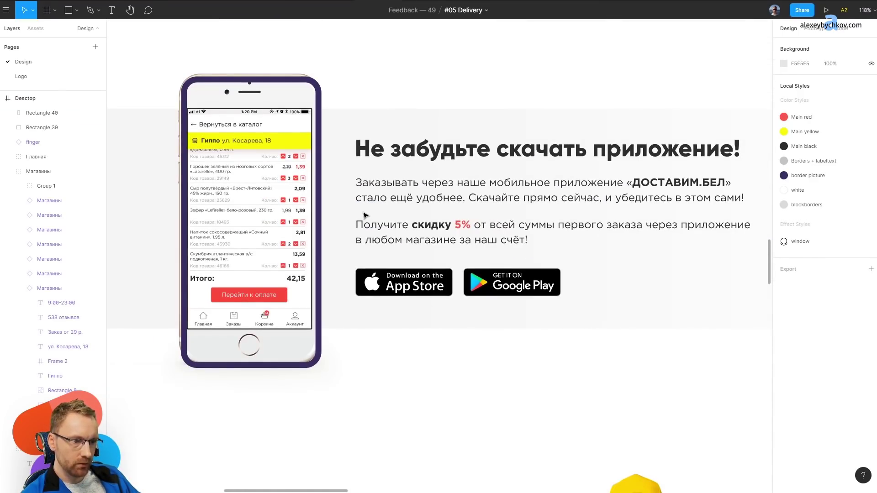
pyautogui.scroll(-5, 377, 213)
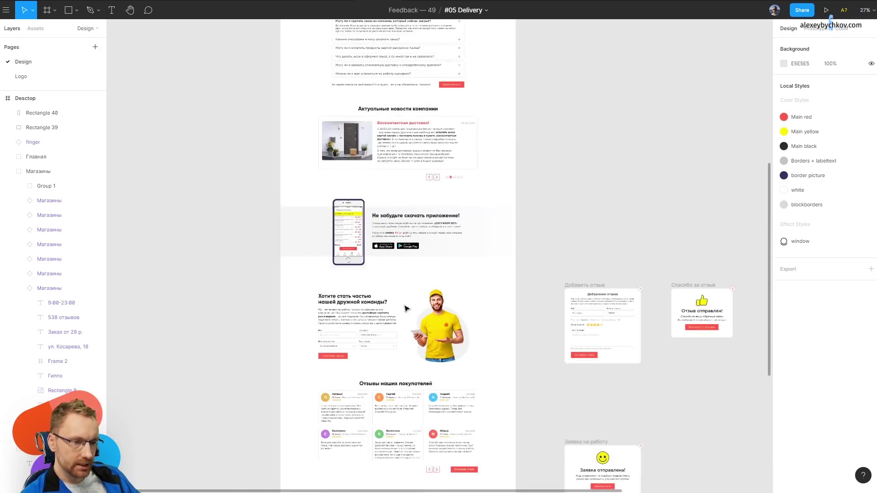
pyautogui.scroll(1, 393, 274)
pyautogui.scroll(3, 401, 296)
pyautogui.scroll(3, 401, 295)
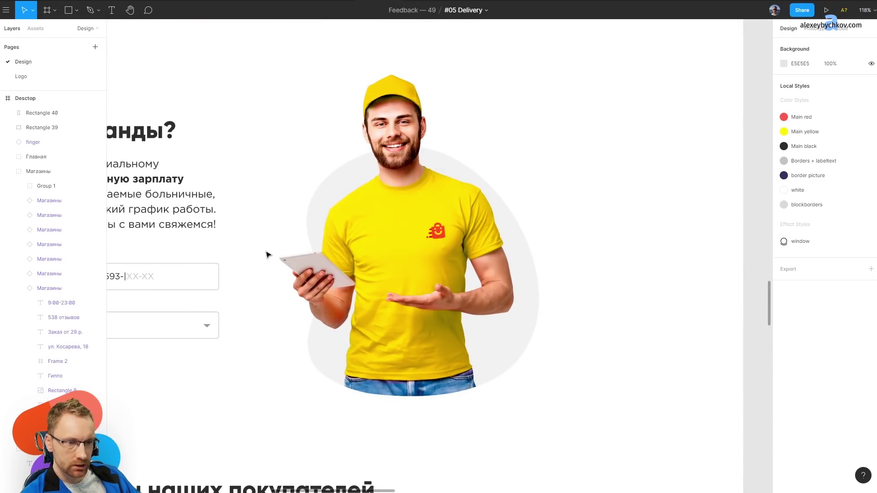
pyautogui.scroll(2, 510, 240)
pyautogui.click(510, 240)
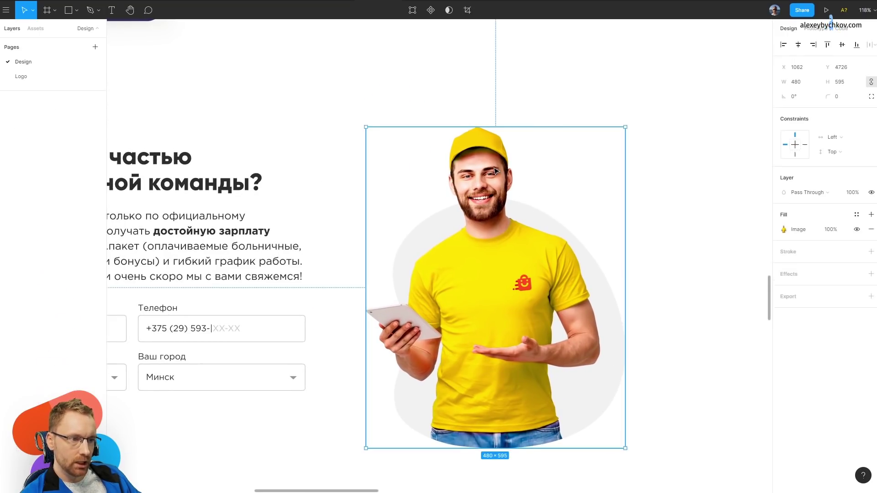
pyautogui.moveTo(623, 129); pyautogui.dragTo(570, 200)
pyautogui.hotkey('ctrl', 'z')
pyautogui.hotkey('ctrl', 'y')
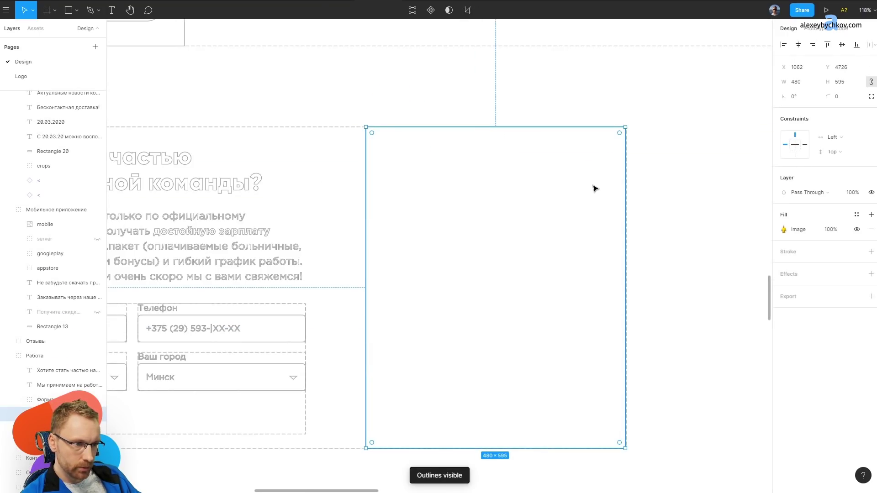
pyautogui.hotkey('ctrl', 'y')
pyautogui.scroll(-4, 596, 183)
pyautogui.scroll(-4, 351, 178)
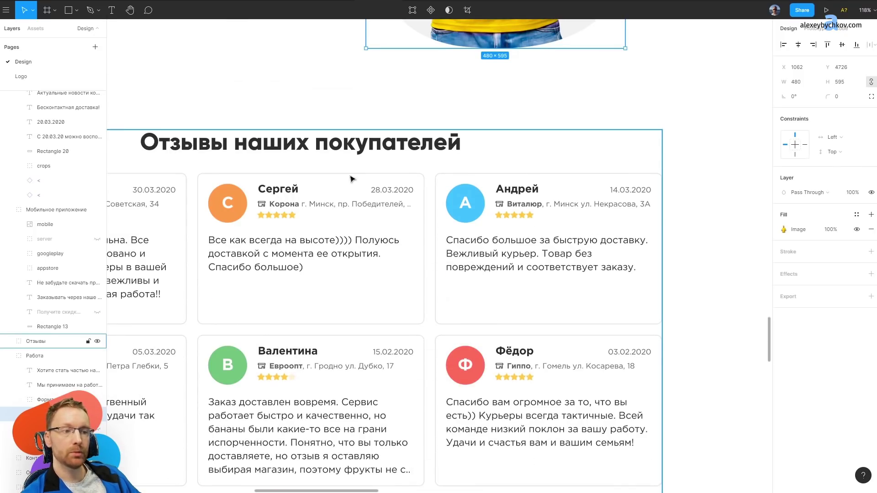
pyautogui.press('Escape')
pyautogui.scroll(-5, 406, 261)
pyautogui.keyDown('ctrl'); pyautogui.scroll(-5, 405, 320); pyautogui.keyUp('ctrl')
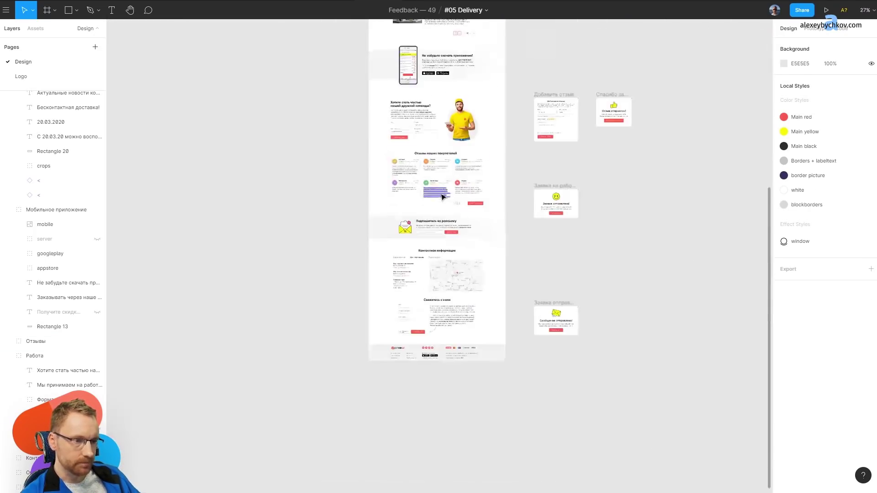
pyautogui.keyDown('ctrl'); pyautogui.scroll(2, 404, 430); pyautogui.keyUp('ctrl')
pyautogui.scroll(-5, 411, 366)
pyautogui.keyDown('ctrl'); pyautogui.scroll(8, 411, 256); pyautogui.keyUp('ctrl')
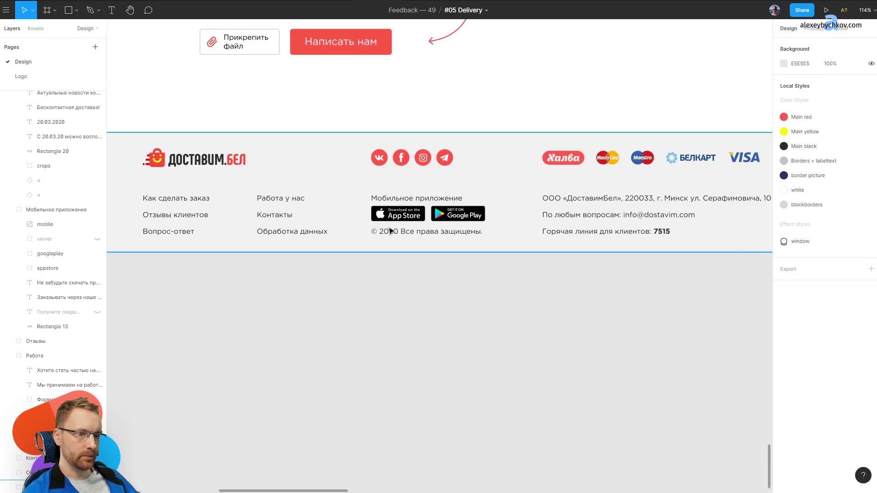
pyautogui.keyDown('ctrl'); pyautogui.scroll(-5, 402, 365); pyautogui.keyUp('ctrl')
pyautogui.scroll(5, 408, 465)
pyautogui.scroll(-3, 456, 212)
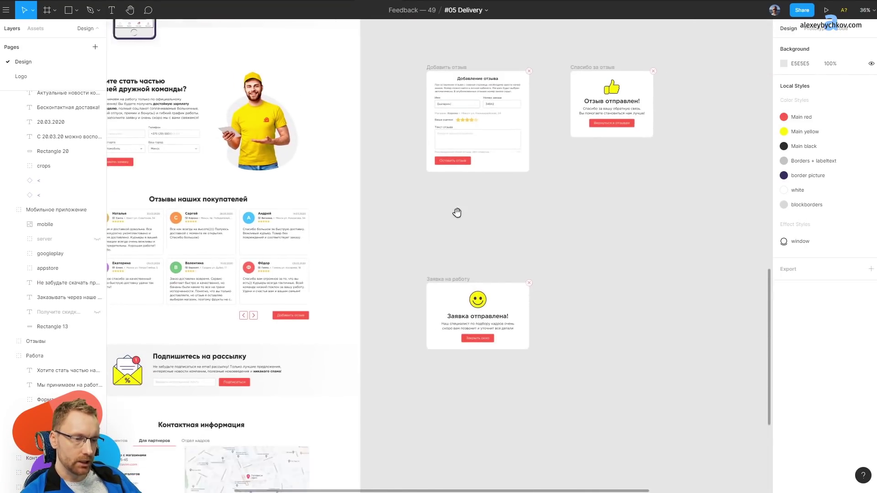
pyautogui.click(567, 197)
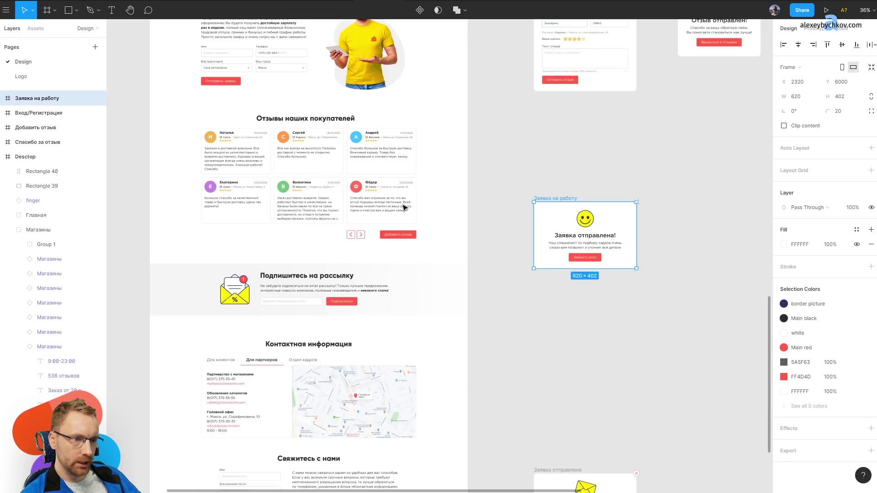
pyautogui.moveTo(404, 208)
pyautogui.mouseDown()
pyautogui.moveTo(301, 250)
pyautogui.moveTo(349, 250)
pyautogui.mouseUp()
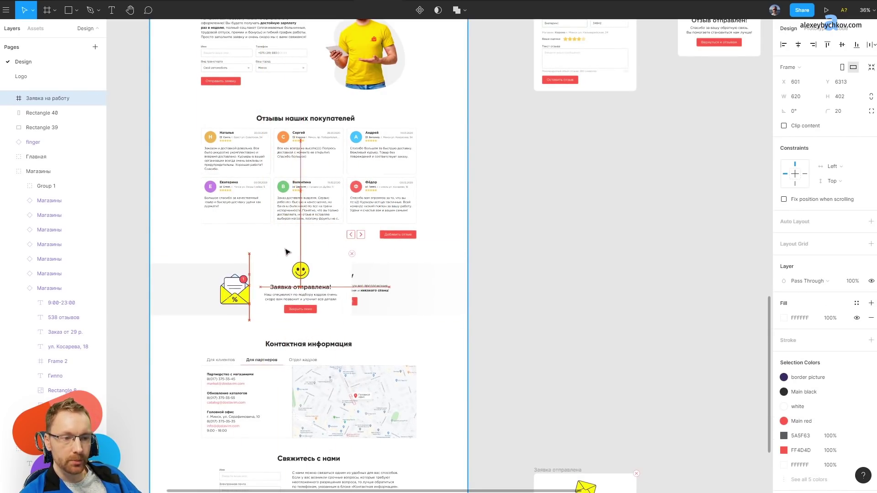
pyautogui.press('Escape')
pyautogui.scroll(-3, 503, 197)
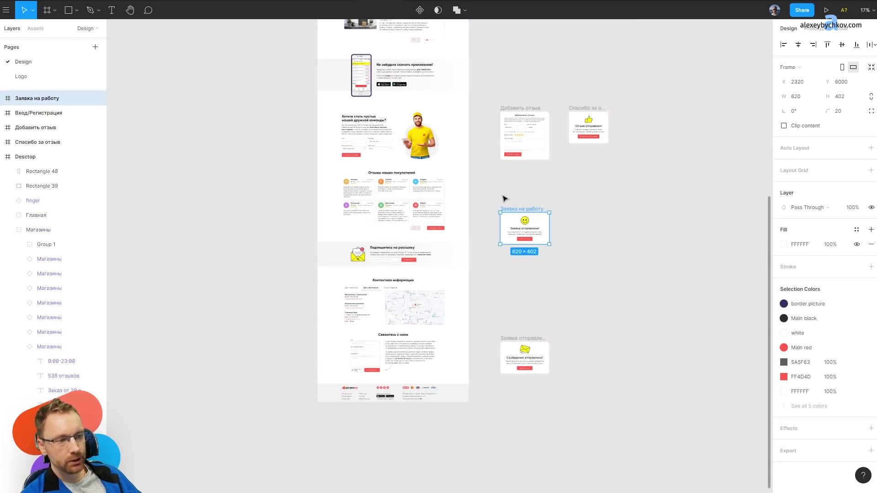
pyautogui.press('Escape')
pyautogui.moveTo(603, 221); pyautogui.dragTo(523, 340)
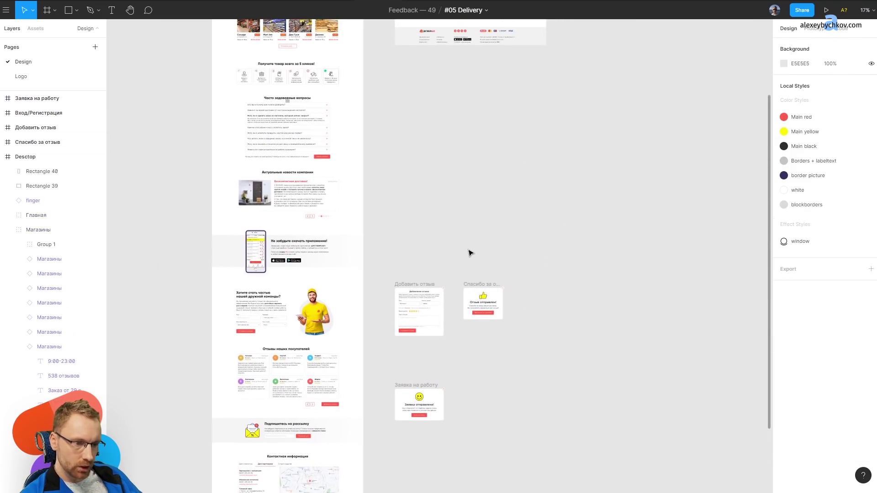
pyautogui.scroll(-3, 471, 253)
pyautogui.scroll(-3, 399, 272)
# Paste a copy of the Desctop frame beside the original, trimmed to the job section, 896 px tall.
pyautogui.click(293, 161)
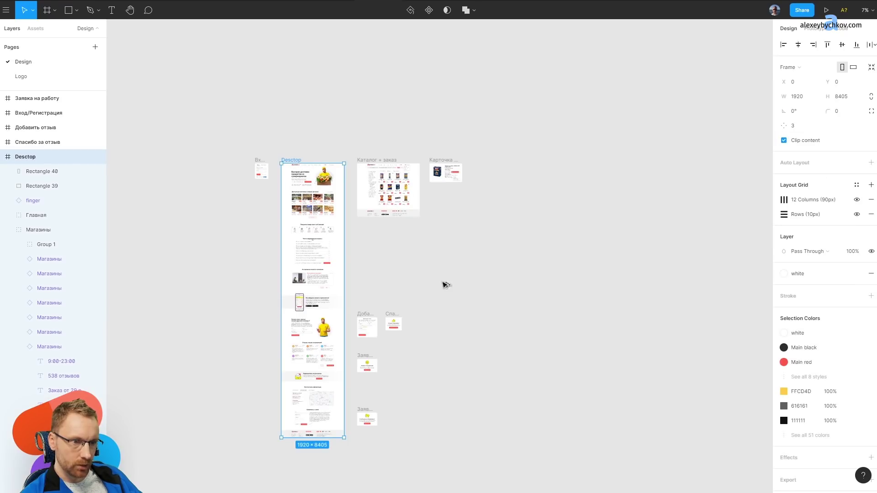
pyautogui.hotkey('ctrl', 'v')
pyautogui.moveTo(491, 376); pyautogui.dragTo(451, 166)
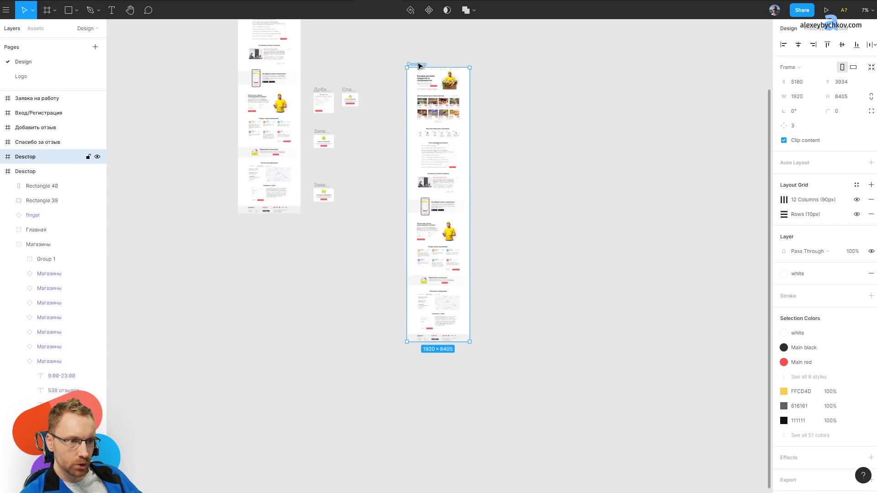
pyautogui.moveTo(421, 65); pyautogui.dragTo(424, 215)
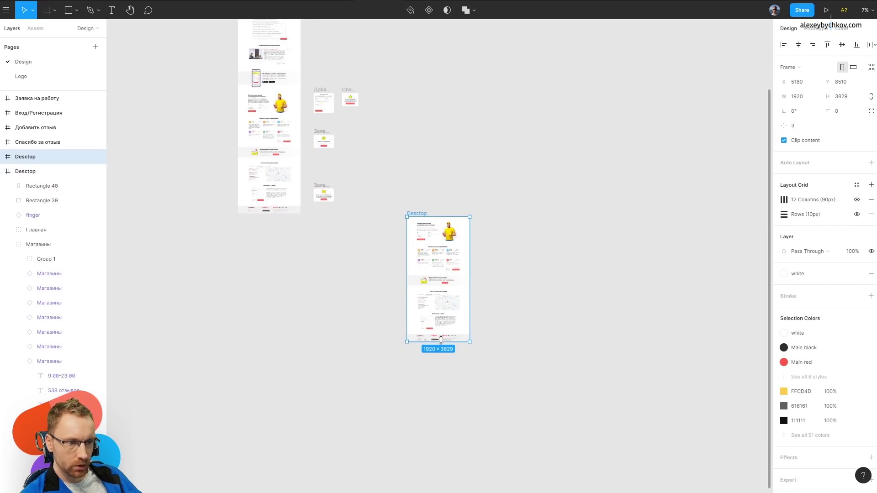
pyautogui.moveTo(441, 341); pyautogui.dragTo(439, 249)
pyautogui.scroll(1, 431, 212)
pyautogui.scroll(3, 433, 256)
pyautogui.scroll(3, 362, 341)
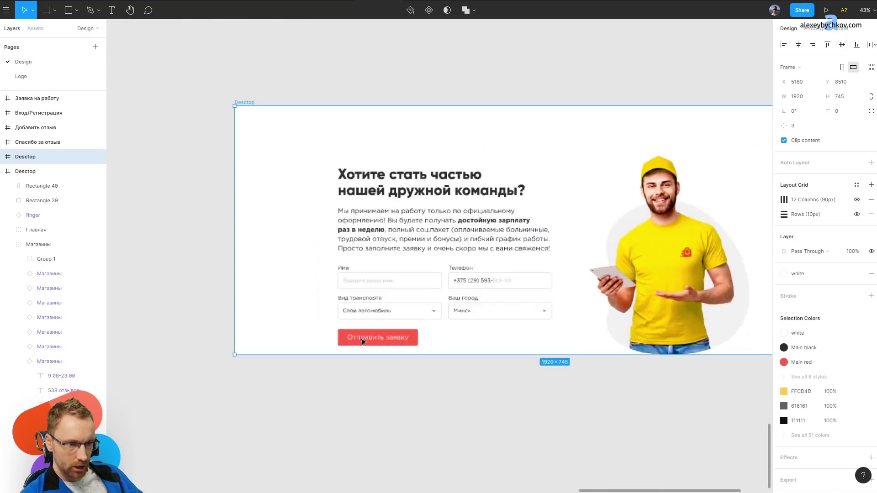
pyautogui.scroll(2, 362, 342)
pyautogui.moveTo(375, 359); pyautogui.dragTo(393, 420)
pyautogui.scroll(-3, 385, 219)
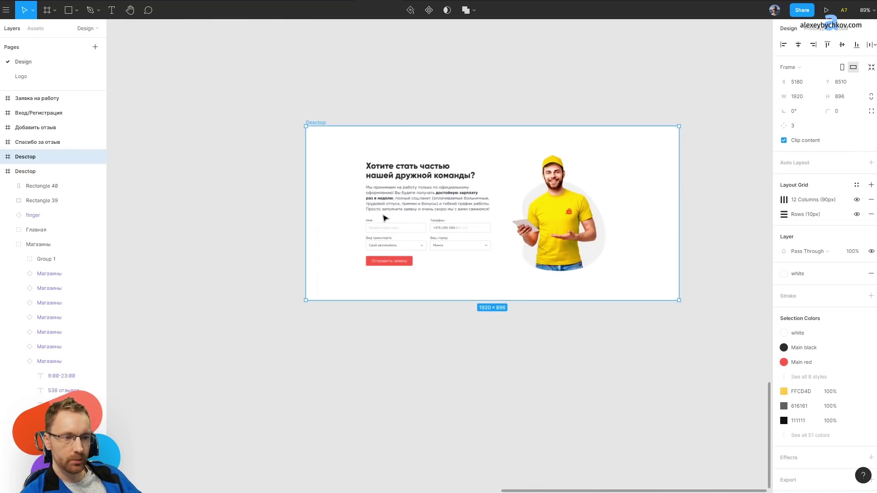
pyautogui.scroll(-3, 476, 274)
pyautogui.scroll(-2, 526, 329)
# Cover the copied frame with a 1182 px tall rectangle at 82% opacity.
pyautogui.moveTo(481, 285); pyautogui.dragTo(670, 362)
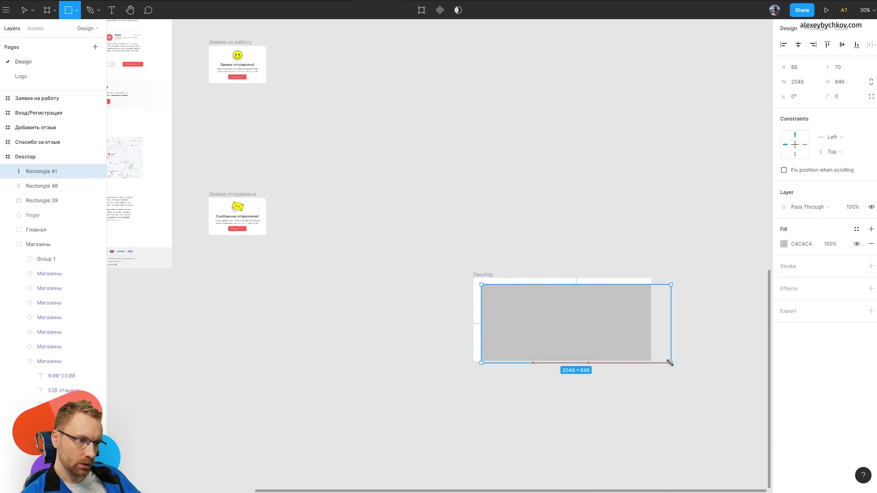
pyautogui.moveTo(595, 332); pyautogui.dragTo(585, 323)
pyautogui.moveTo(604, 361); pyautogui.dragTo(606, 384)
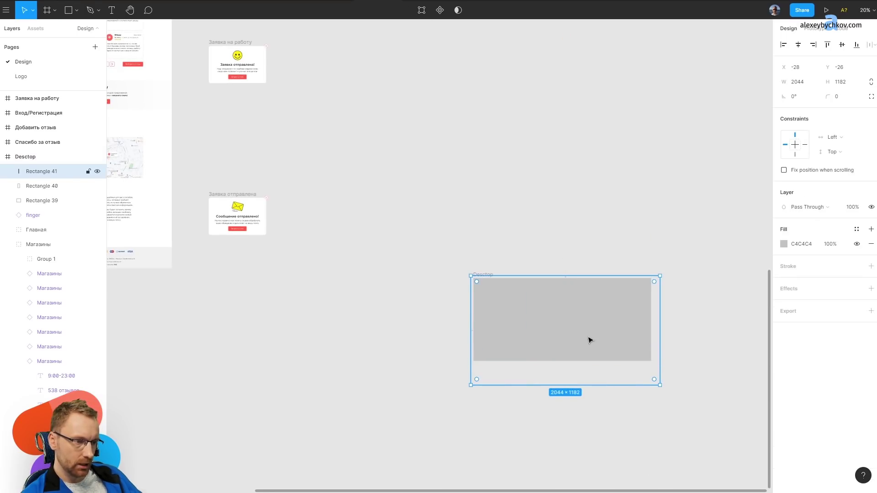
pyautogui.scroll(3, 589, 338)
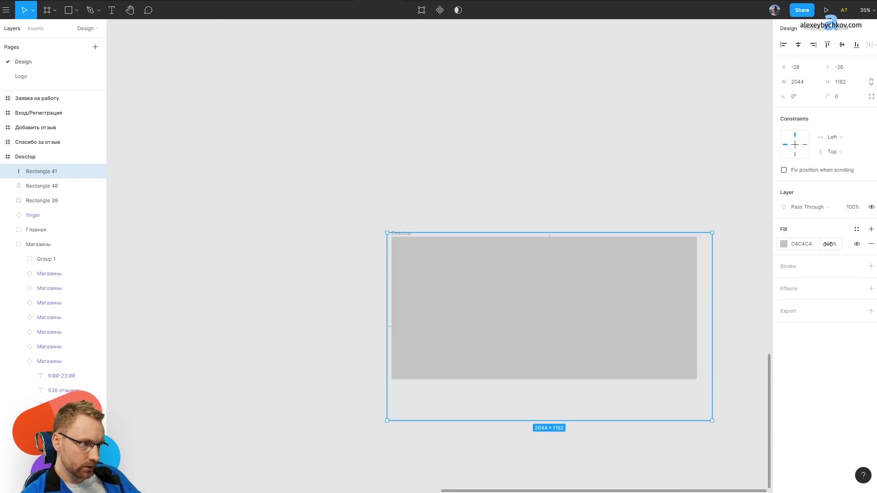
pyautogui.moveTo(828, 243); pyautogui.dragTo(808, 241)
pyautogui.click(547, 172)
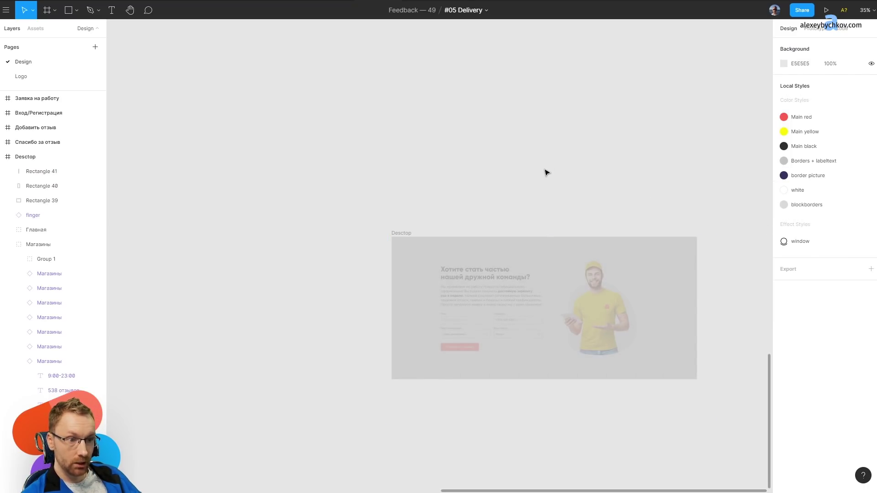
# Move the 'Заявка отправлена' popup into the Desctop frame, positioned over the hiring form.
pyautogui.hscroll(-5, 618, 190)
pyautogui.scroll(-2, 321, 151)
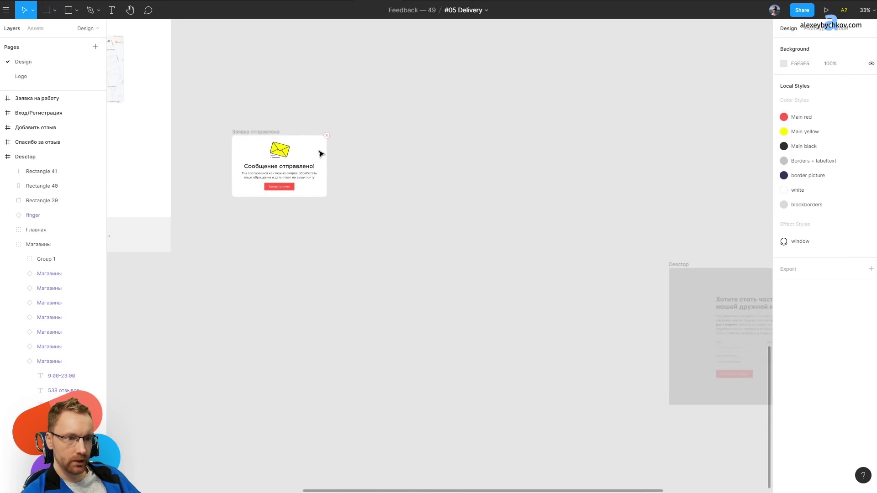
pyautogui.hscroll(3, 338, 190)
pyautogui.scroll(-3, 177, 146)
pyautogui.moveTo(177, 146); pyautogui.dragTo(489, 241)
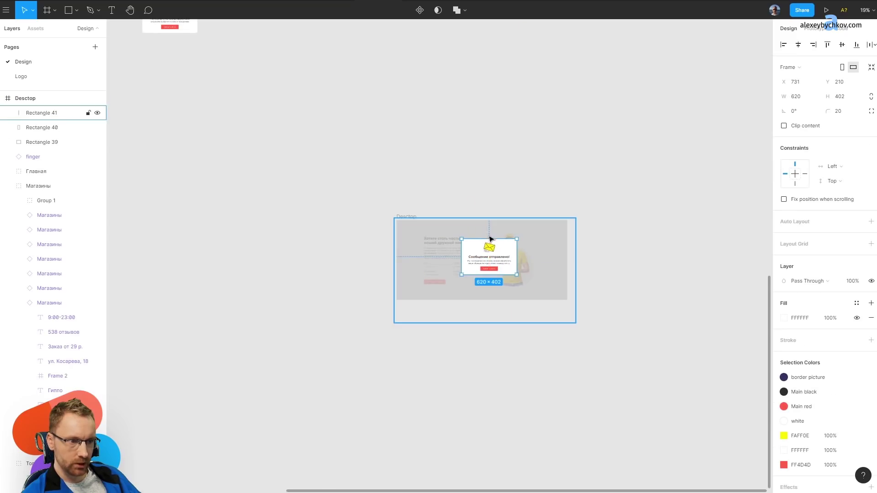
pyautogui.scroll(3, 489, 241)
pyautogui.scroll(2, 468, 231)
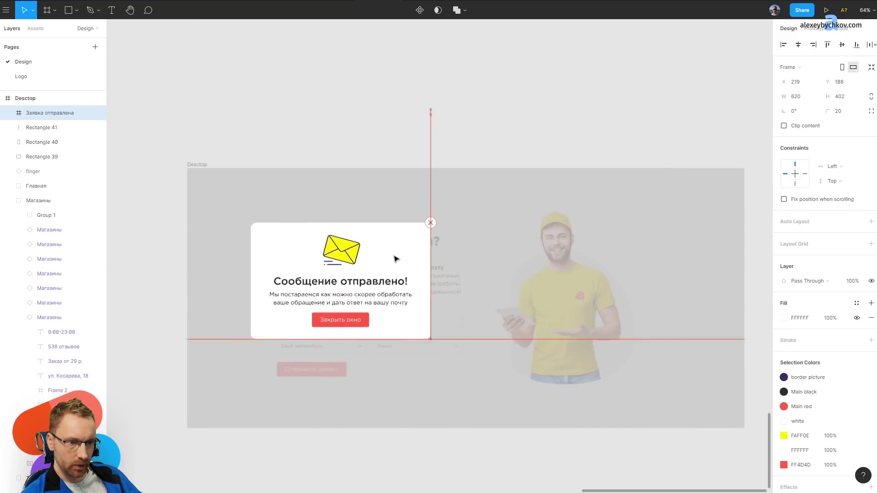
pyautogui.moveTo(468, 231); pyautogui.dragTo(417, 243)
pyautogui.click(333, 95)
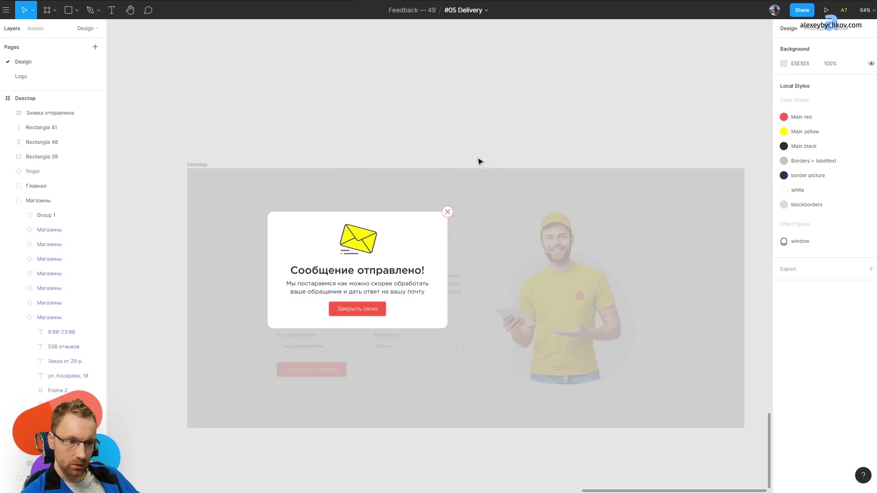
pyautogui.scroll(-5, 479, 198)
# Browse the catalog page, selecting the product grid and panning toward the category menu.
pyautogui.scroll(-5, 484, 442)
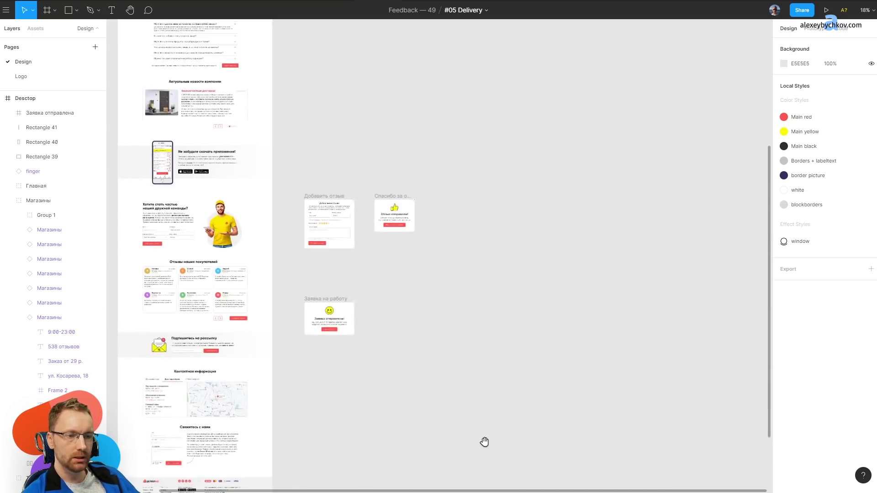
pyautogui.scroll(-2, 484, 442)
pyautogui.scroll(5, 385, 268)
pyautogui.scroll(5, 385, 268)
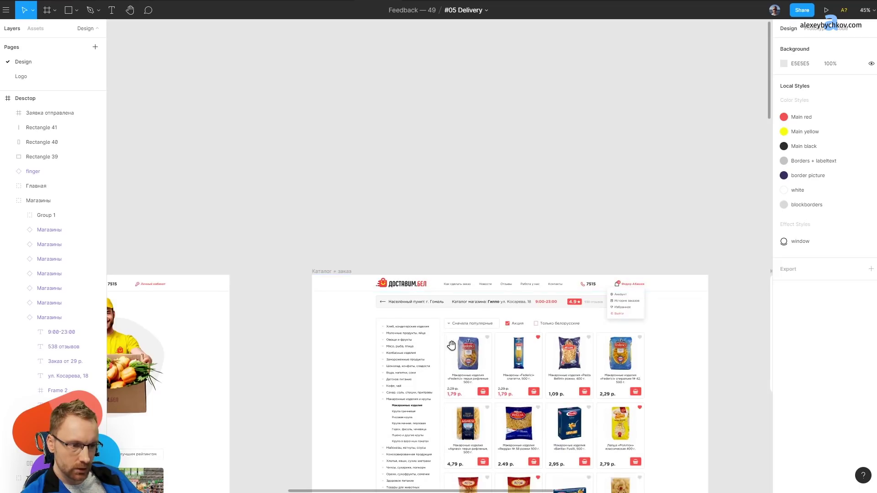
pyautogui.scroll(5, 451, 345)
pyautogui.click(359, 165)
pyautogui.scroll(-3, 359, 165)
pyautogui.scroll(-3, 359, 166)
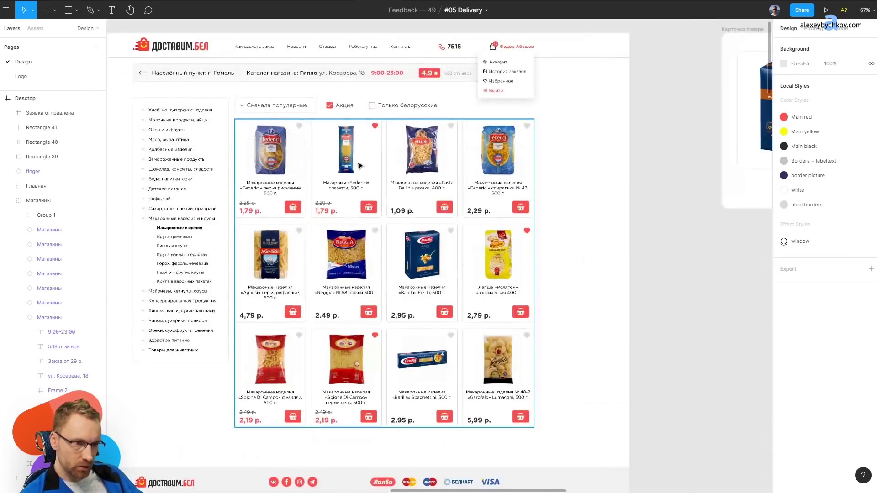
pyautogui.scroll(5, 359, 166)
pyautogui.scroll(-5, 392, 225)
pyautogui.moveTo(353, 331)
pyautogui.mouseDown()
pyautogui.moveTo(409, 260)
pyautogui.moveTo(460, 294)
pyautogui.mouseUp()
pyautogui.scroll(5, 331, 234)
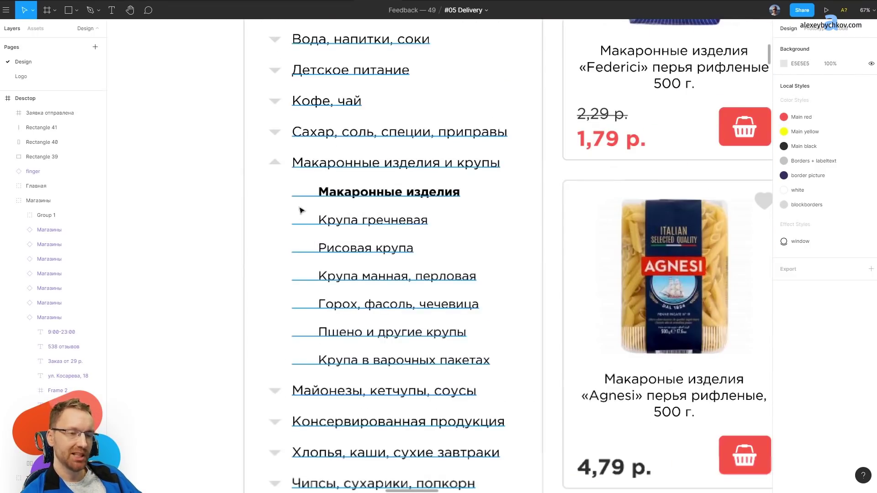
# Apply the Main red fill style to the arrow beside 'Макаронные изделия и крупы'.
pyautogui.keyDown('ctrl'); pyautogui.click(275, 163); pyautogui.keyUp('ctrl')
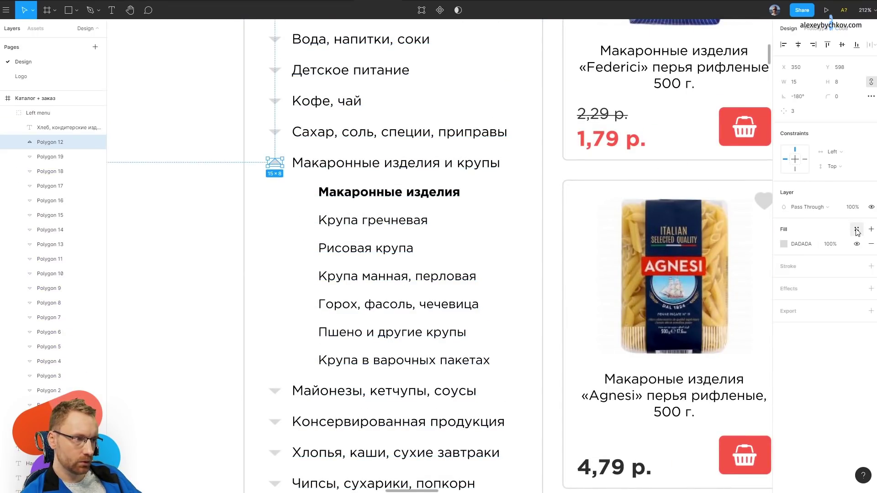
pyautogui.click(856, 230)
pyautogui.click(793, 264)
pyautogui.press('Escape')
# Inspect the category menu text layer, dismissing the missing fonts warning.
pyautogui.scroll(-5, 239, 241)
pyautogui.scroll(3, 379, 355)
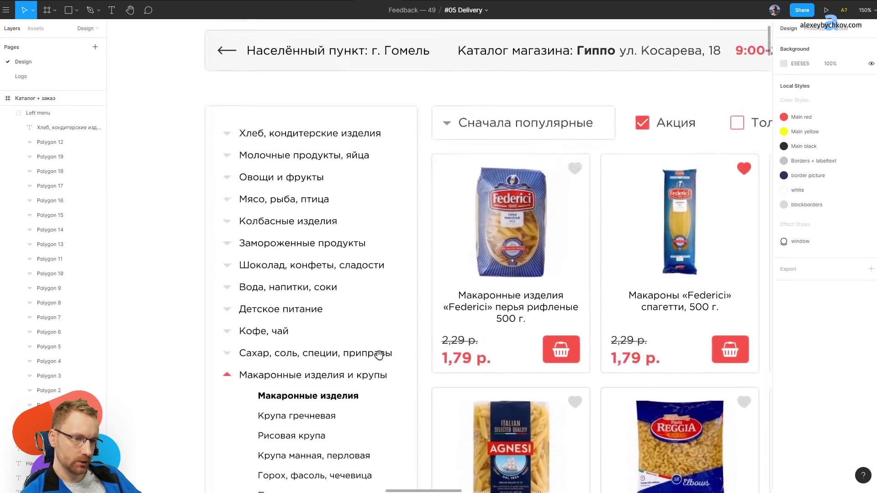
pyautogui.scroll(-5, 294, 365)
pyautogui.doubleClick(250, 259)
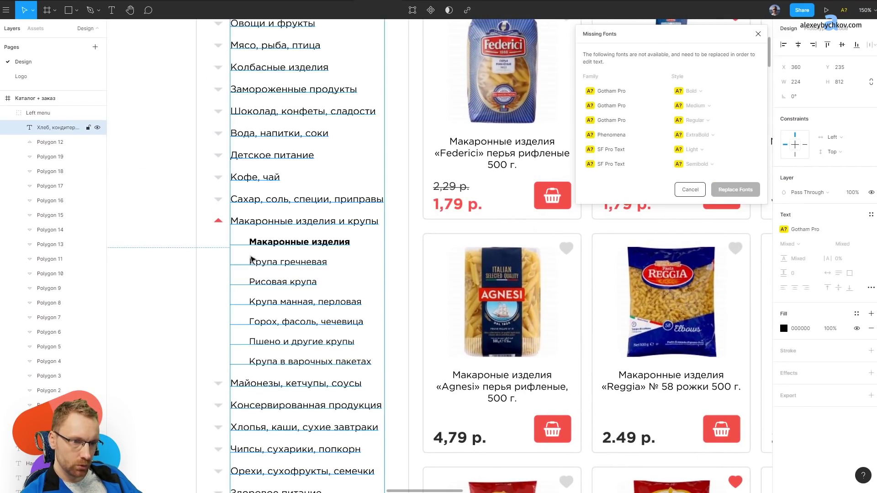
pyautogui.click(685, 190)
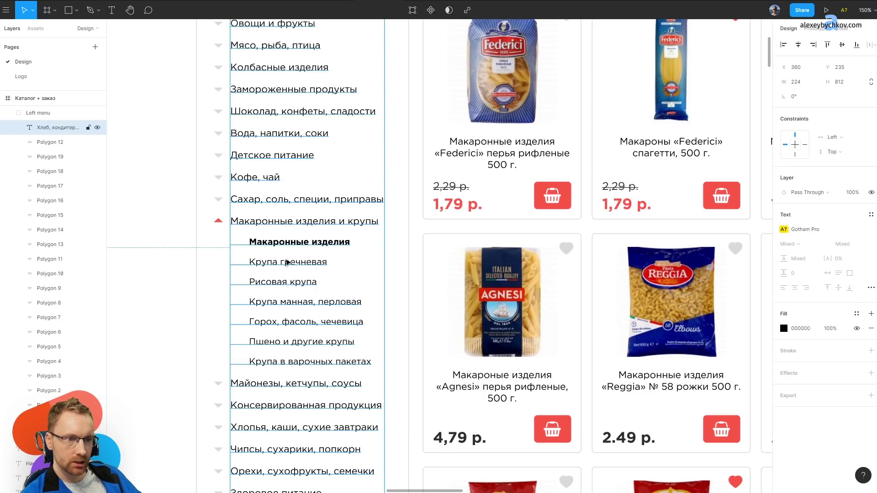
pyautogui.press('Escape')
pyautogui.scroll(-5, 288, 262)
pyautogui.scroll(3, 301, 283)
pyautogui.scroll(3, 315, 296)
pyautogui.scroll(-3, 321, 302)
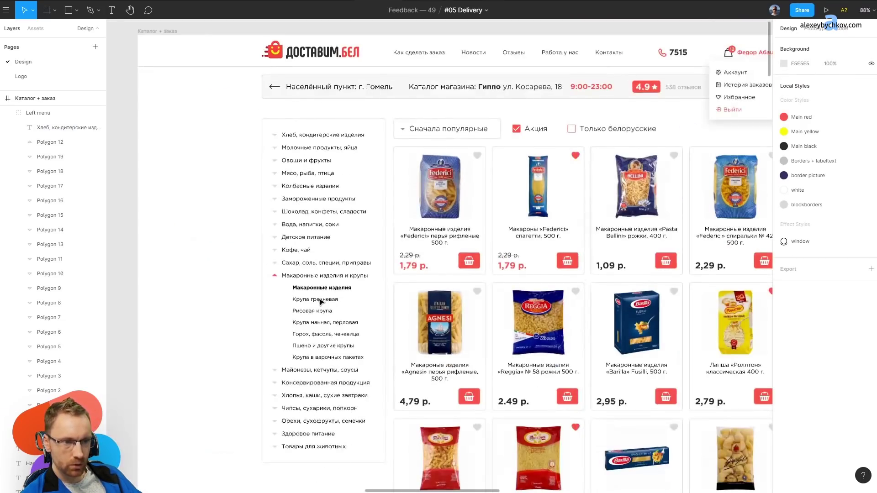
pyautogui.scroll(-3, 321, 301)
pyautogui.scroll(5, 338, 228)
pyautogui.scroll(3, 336, 221)
# Inspect the 'Населённый пункт: г. Гомель' location text, then scroll further down the page.
pyautogui.doubleClick(386, 222)
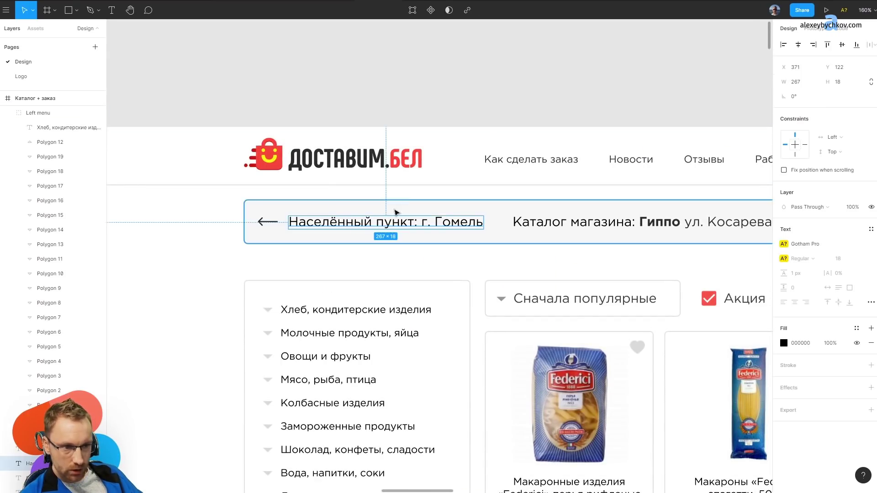
pyautogui.scroll(5, 455, 215)
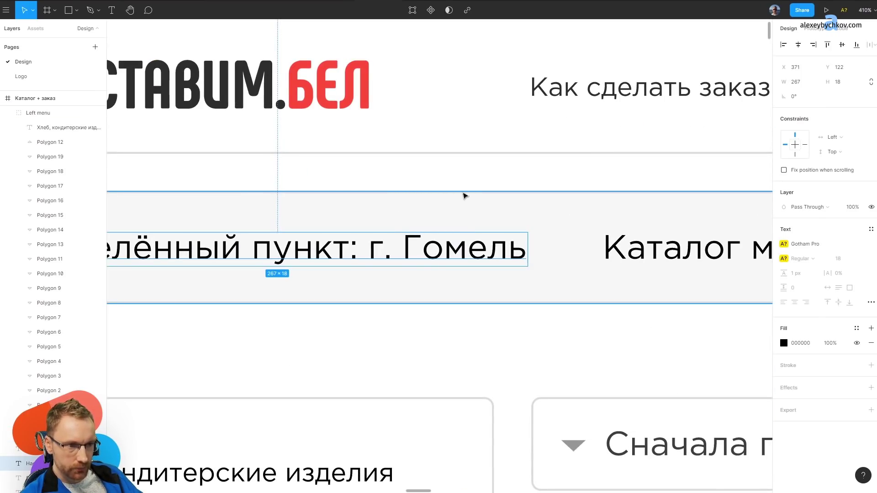
pyautogui.scroll(-4, 482, 200)
pyautogui.press('Escape')
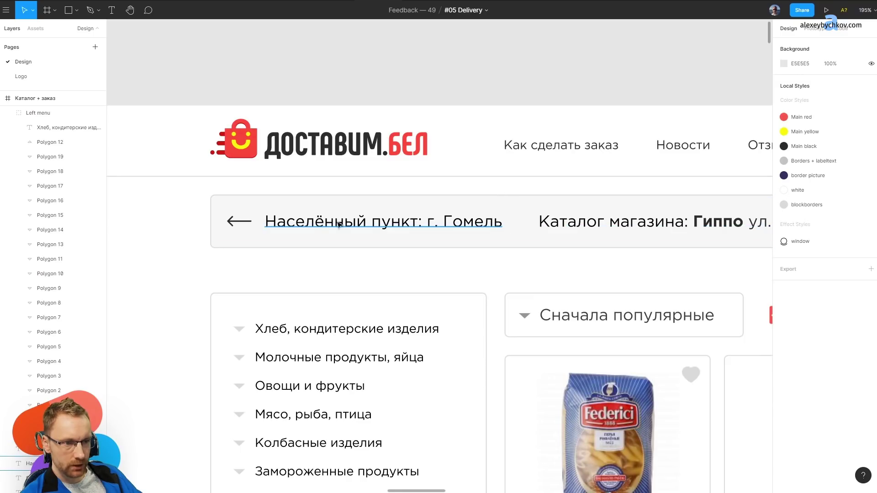
pyautogui.scroll(-3, 425, 210)
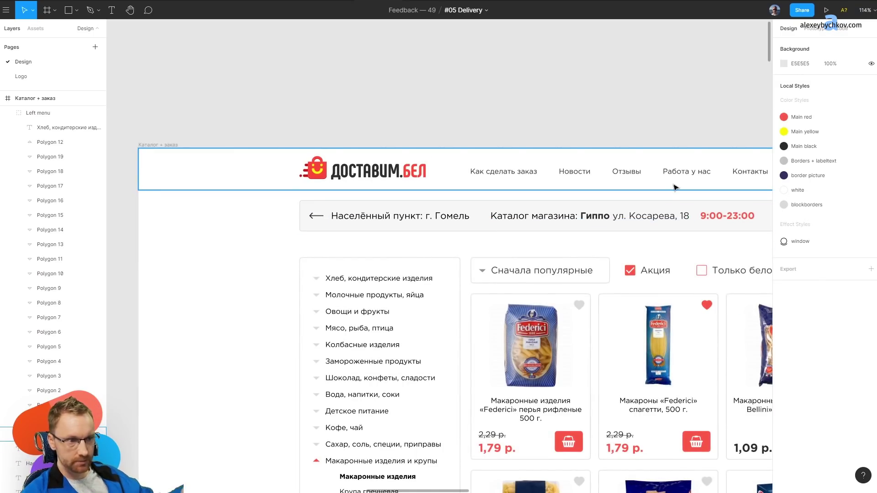
pyautogui.scroll(-5, 674, 187)
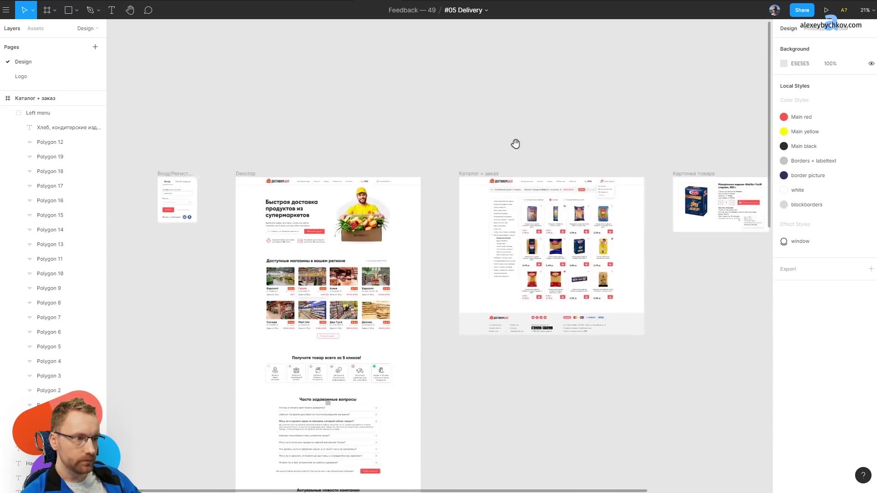
# Scroll and pan through the Delivery landing page frames to review them.
pyautogui.hscroll(3, 452, 158)
pyautogui.scroll(4, 611, 189)
pyautogui.scroll(-5, 611, 190)
pyautogui.scroll(5, 611, 189)
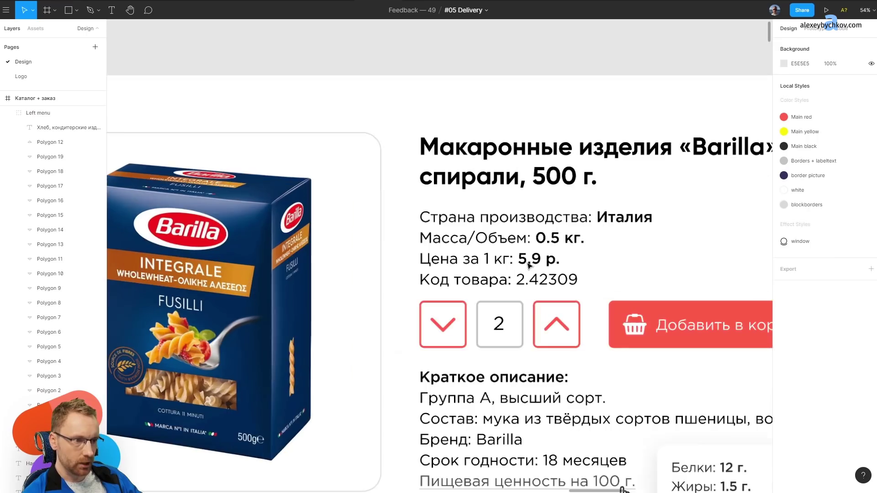
pyautogui.scroll(-5, 554, 333)
pyautogui.scroll(-2, 361, 298)
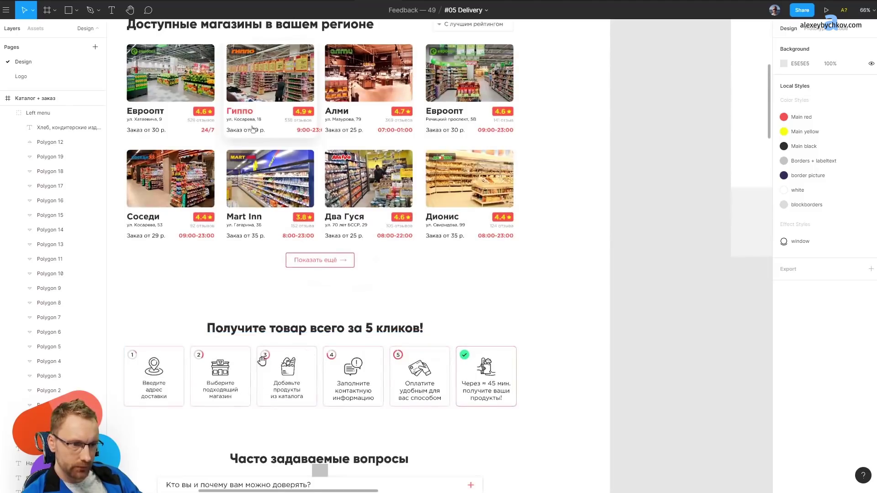
pyautogui.scroll(-8, 352, 327)
pyautogui.scroll(-3, 351, 238)
pyautogui.scroll(3, 351, 237)
pyautogui.scroll(3, 303, 225)
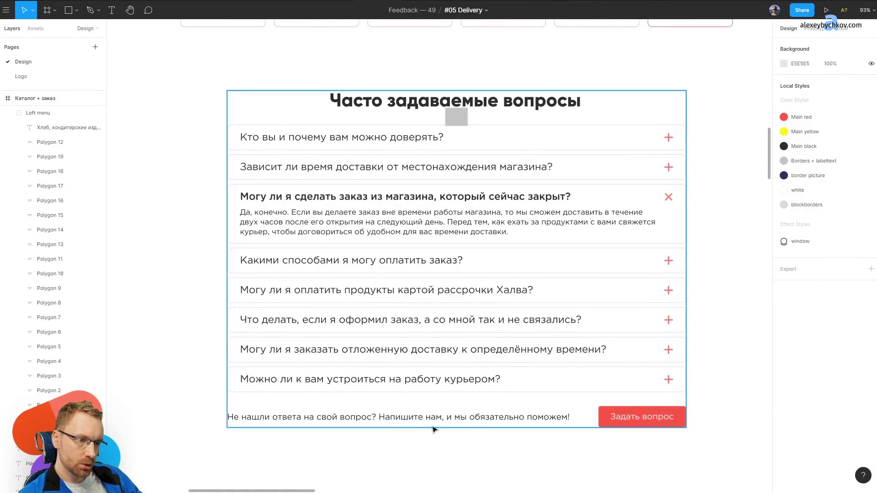
pyautogui.scroll(4, 457, 114)
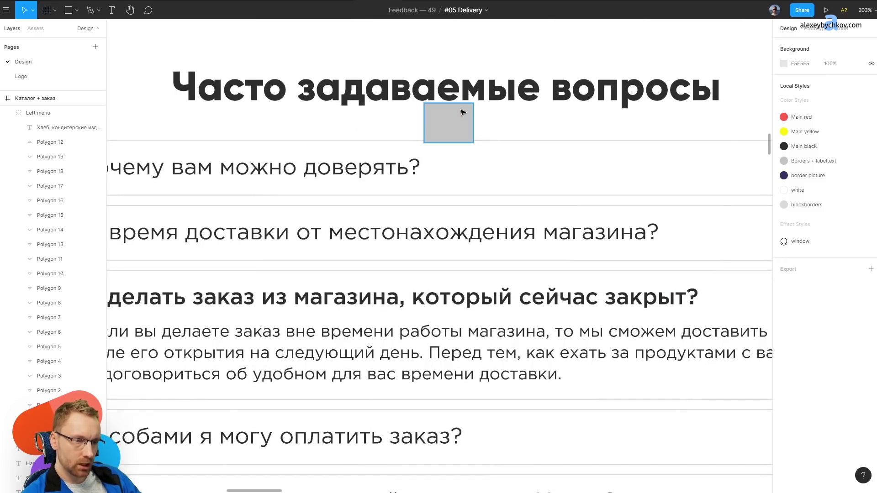
pyautogui.scroll(-5, 456, 114)
pyautogui.scroll(-3, 461, 234)
pyautogui.scroll(-2, 387, 303)
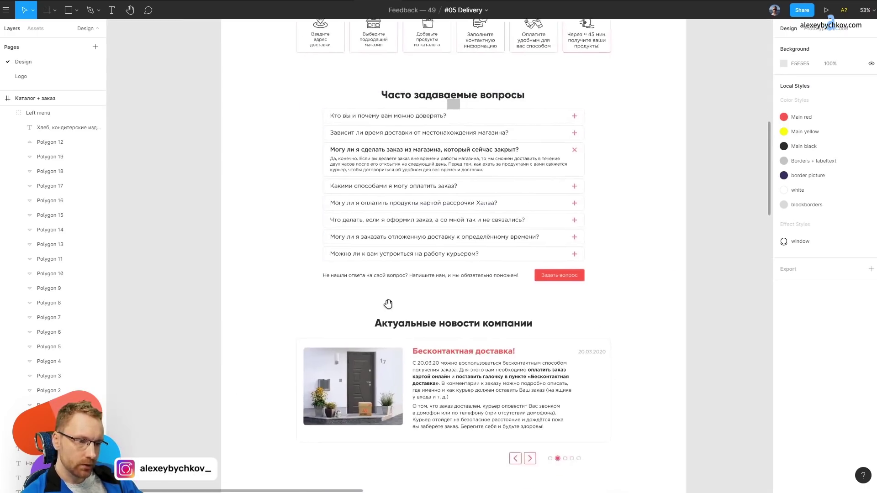
pyautogui.scroll(-4, 401, 161)
pyautogui.scroll(-5, 379, 80)
pyautogui.scroll(-5, 379, 81)
pyautogui.scroll(-3, 406, 190)
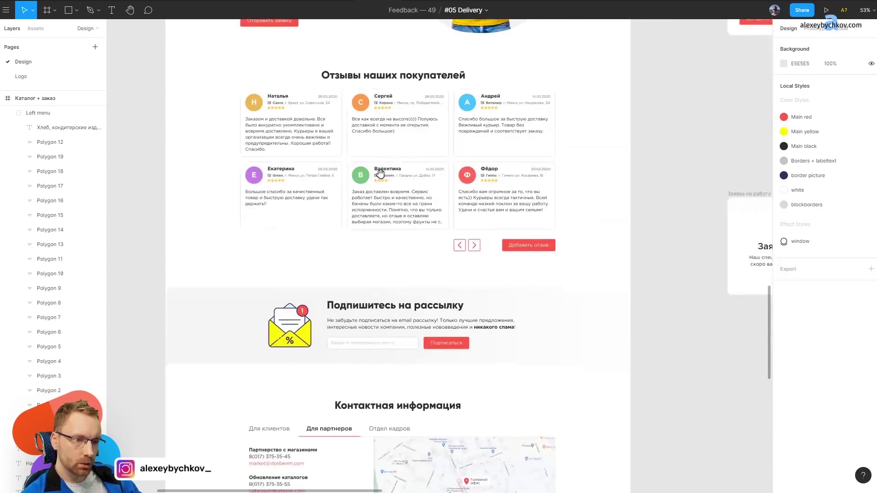
pyautogui.scroll(1, 378, 171)
pyautogui.scroll(3, 446, 151)
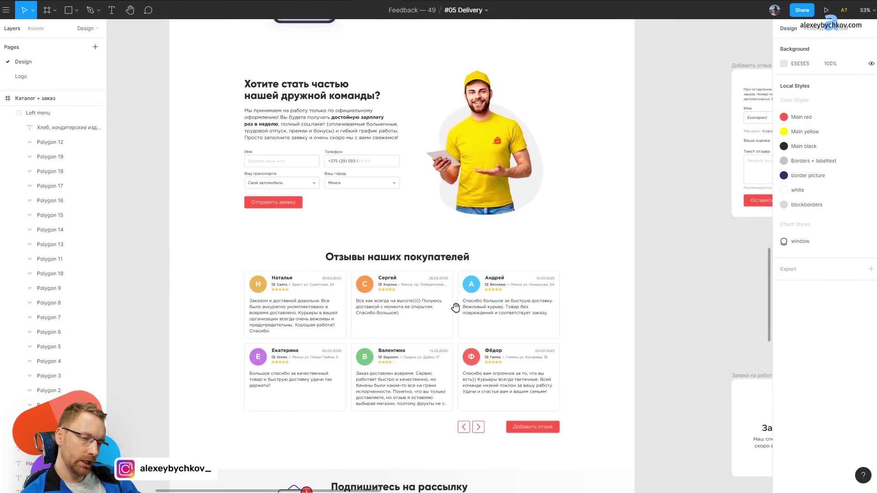
pyautogui.scroll(6, 452, 305)
pyautogui.scroll(7, 423, 302)
pyautogui.scroll(5, 415, 274)
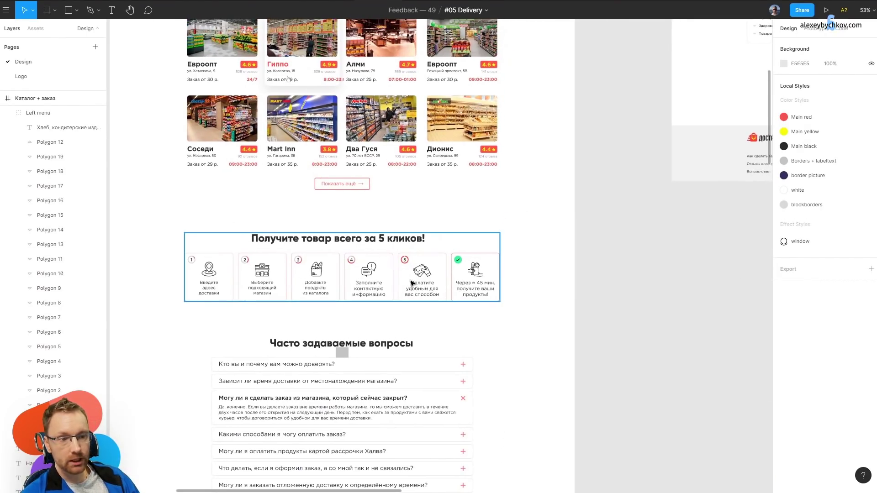
pyautogui.scroll(-5, 417, 299)
pyautogui.moveTo(526, 174); pyautogui.dragTo(436, 276)
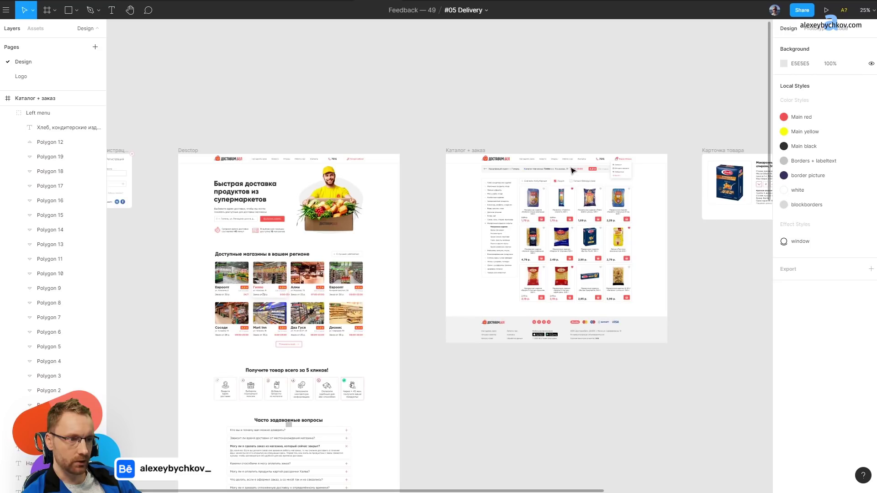
pyautogui.hscroll(3, 566, 167)
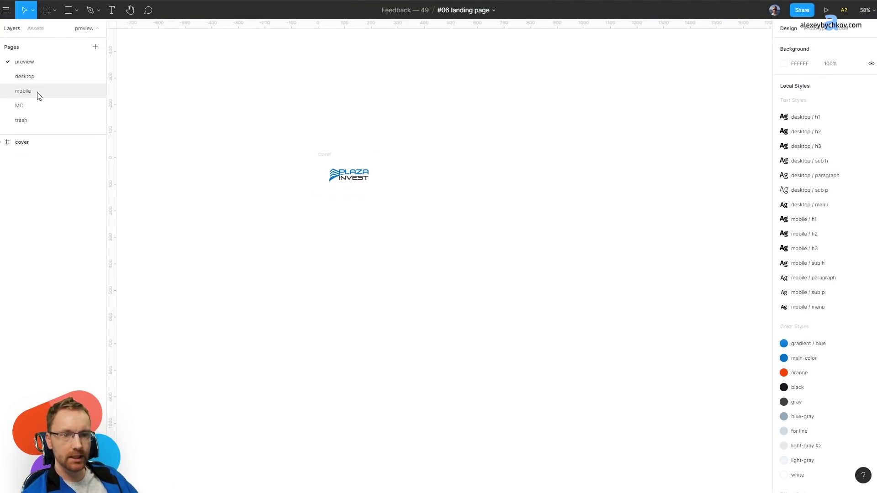
pyautogui.click(24, 76)
pyautogui.scroll(5, 215, 105)
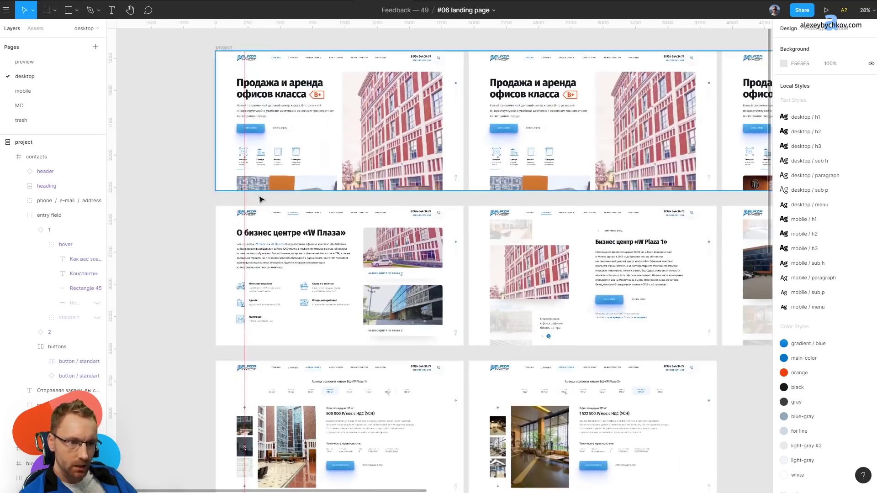
pyautogui.scroll(-2, 259, 156)
pyautogui.scroll(-3, 259, 156)
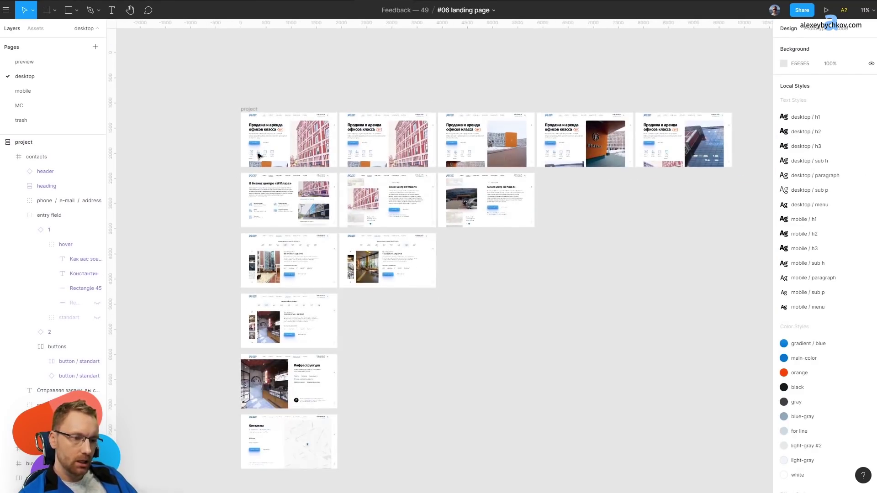
pyautogui.scroll(3, 258, 155)
pyautogui.scroll(3, 251, 102)
pyautogui.scroll(3, 270, 186)
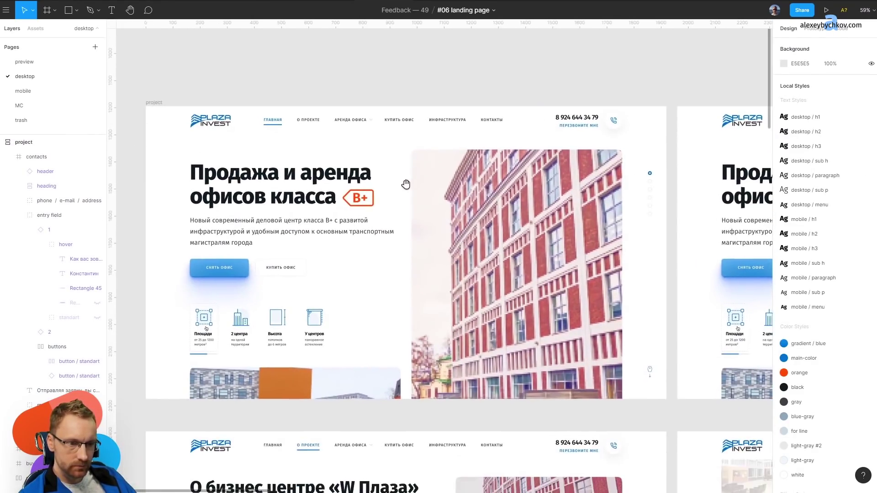
pyautogui.scroll(-3, 402, 175)
pyautogui.hscroll(5, 349, 276)
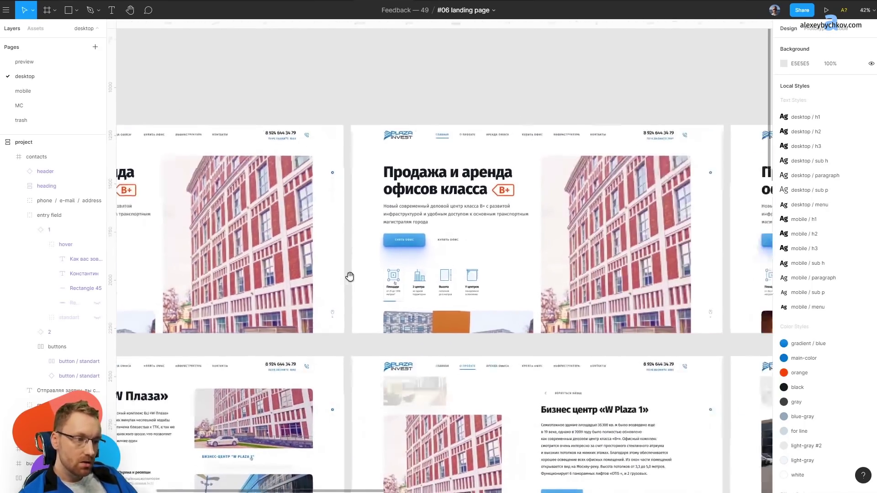
pyautogui.scroll(5, 578, 229)
pyautogui.scroll(-2, 579, 230)
pyautogui.hscroll(2, 578, 229)
pyautogui.hscroll(5, 557, 206)
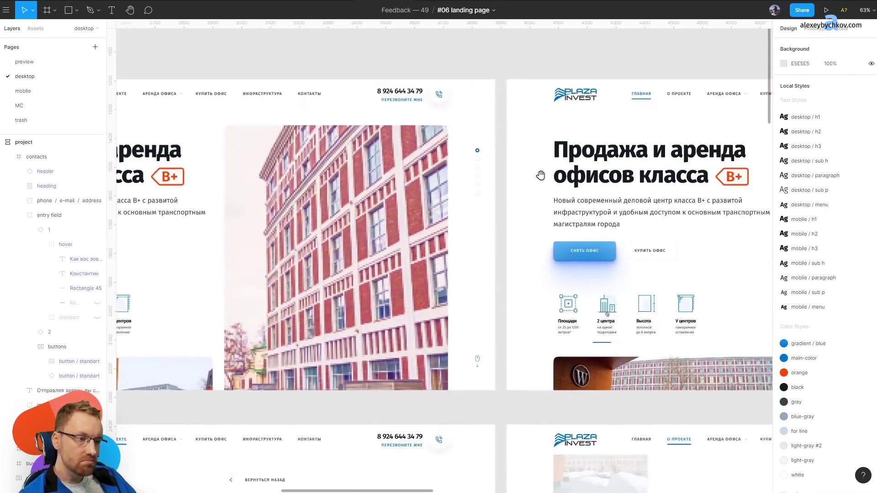
pyautogui.hscroll(3, 541, 172)
pyautogui.hscroll(4, 435, 183)
pyautogui.hscroll(1, 431, 183)
pyautogui.scroll(-5, 439, 178)
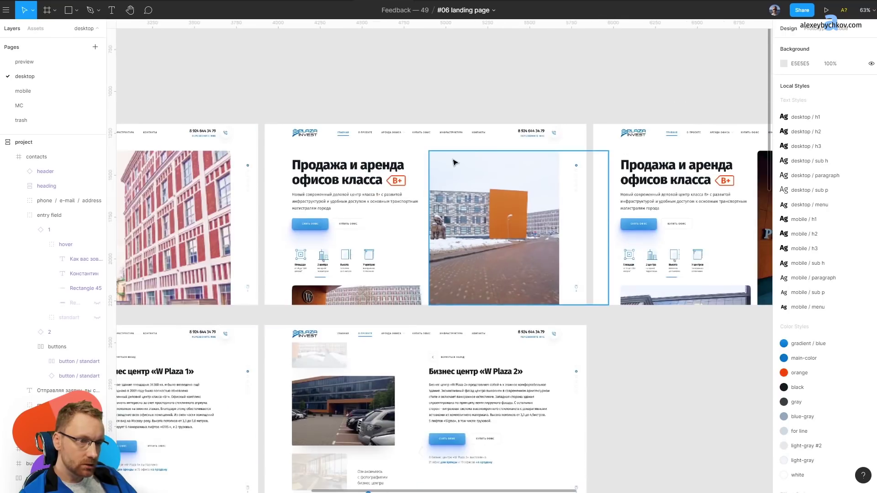
pyautogui.scroll(-3, 548, 182)
pyautogui.hscroll(-5, 320, 192)
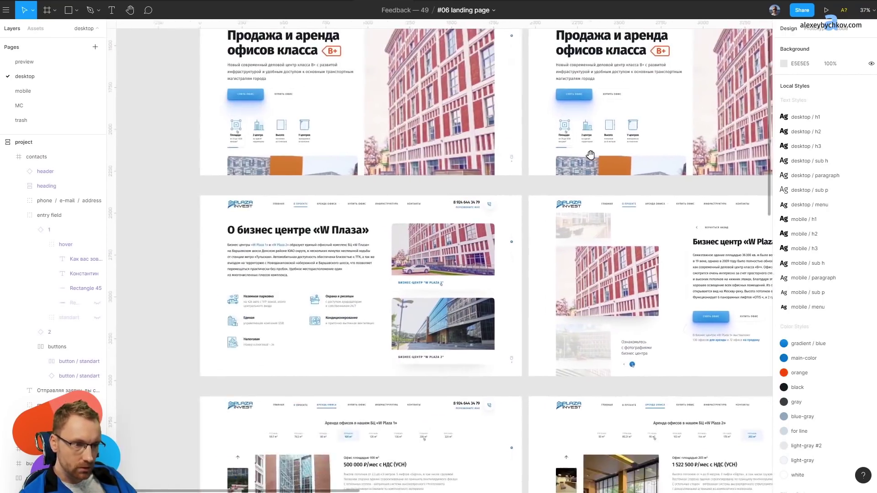
pyautogui.hscroll(-2, 382, 114)
pyautogui.scroll(4, 402, 239)
pyautogui.scroll(5, 302, 281)
pyautogui.scroll(2, 261, 369)
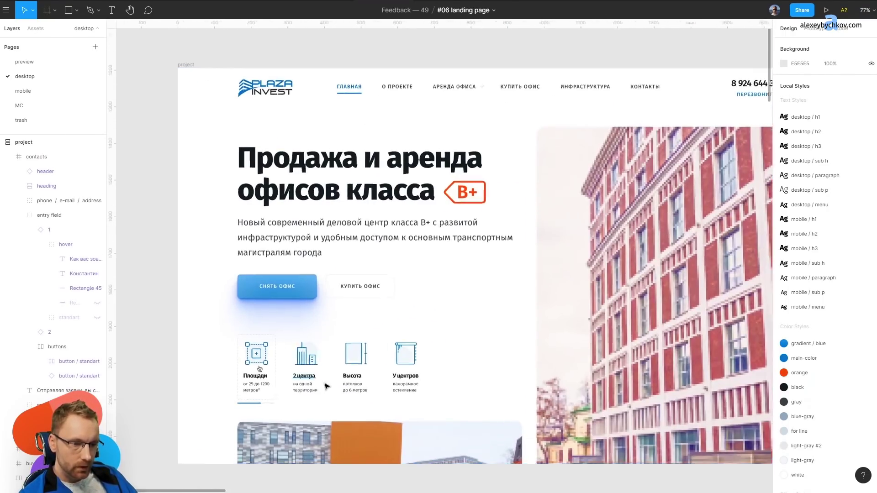
pyautogui.scroll(5, 229, 363)
pyautogui.scroll(5, 200, 360)
pyautogui.scroll(2, 450, 359)
pyautogui.hscroll(-5, 316, 364)
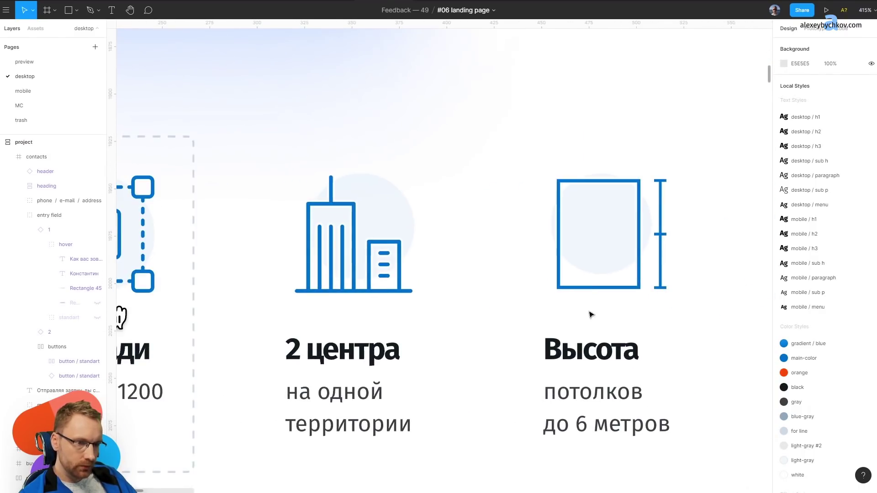
pyautogui.scroll(-3, 589, 311)
pyautogui.scroll(-4, 319, 305)
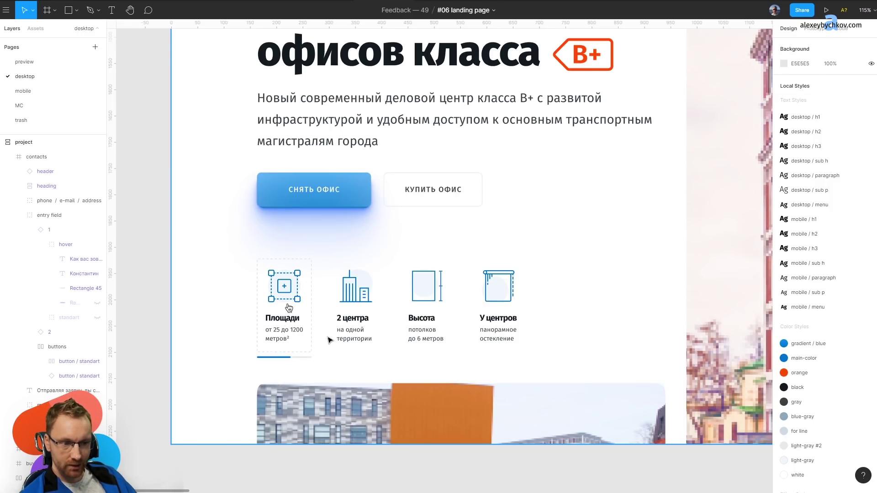
pyautogui.scroll(-2, 531, 261)
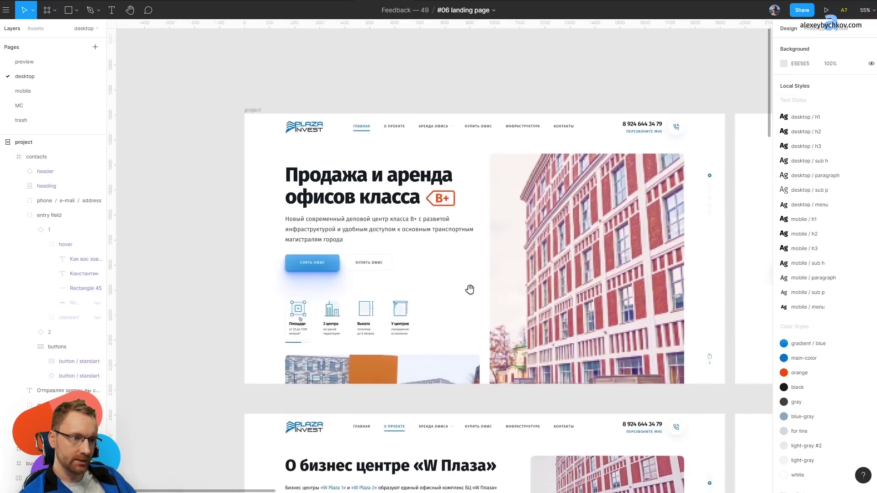
pyautogui.scroll(5, 470, 290)
pyautogui.click(373, 296)
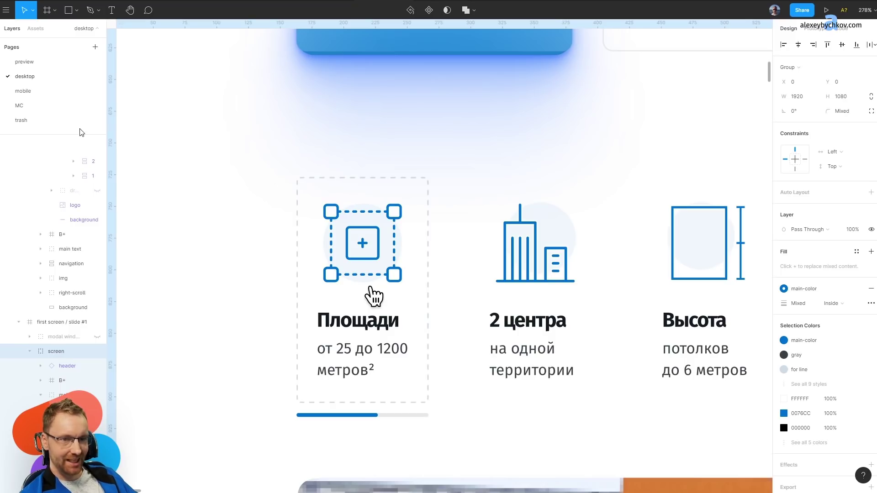
# Place a hand cursor component from the shared assets onto the page, then discard it.
pyautogui.click(32, 34)
pyautogui.moveTo(93, 160); pyautogui.dragTo(205, 260)
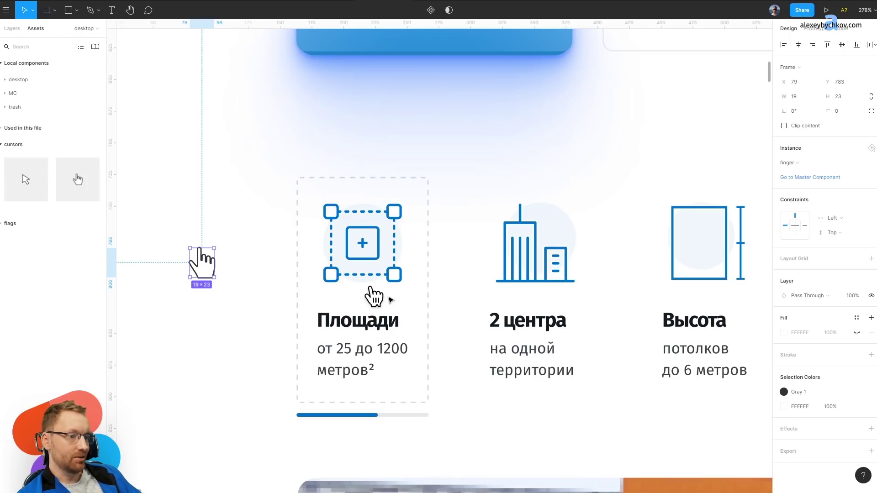
pyautogui.press('Escape')
pyautogui.scroll(-15, 386, 298)
pyautogui.hotkey('ctrl', 'z')
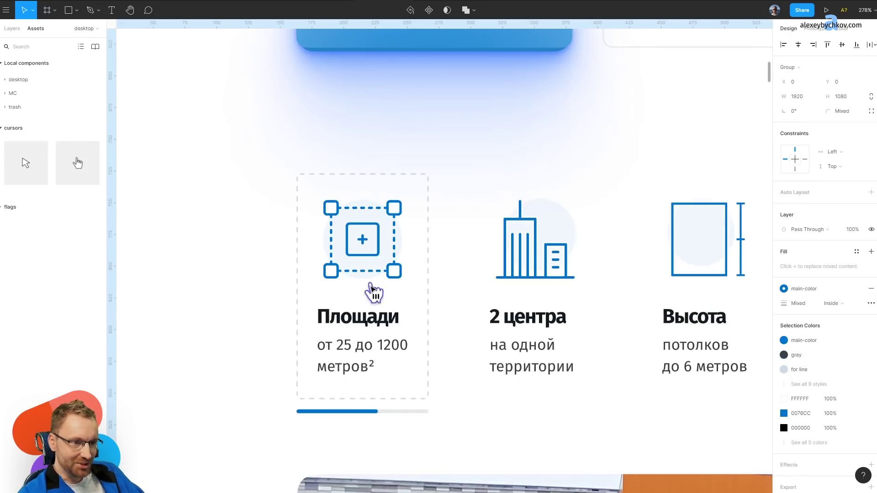
# Return to the layers list and collapse the expanded layer tree.
pyautogui.click(12, 28)
pyautogui.scroll(-4, 251, 111)
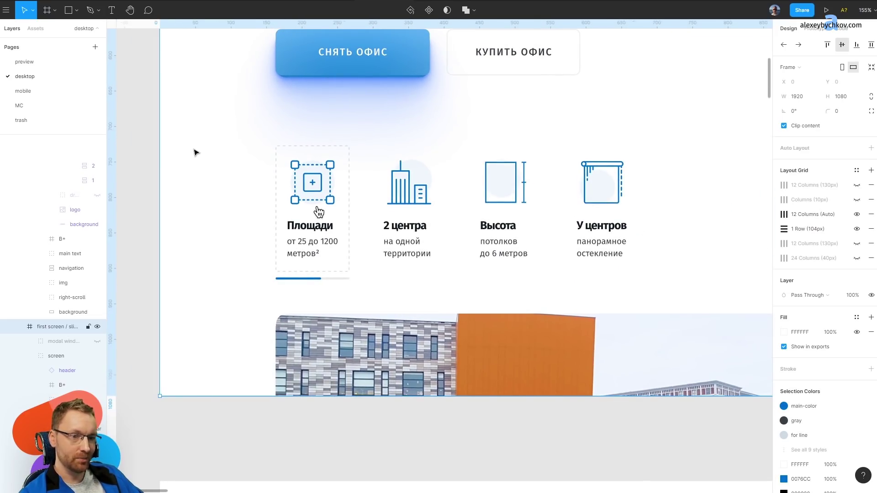
pyautogui.hotkey('alt', 'l')
pyautogui.moveTo(62, 302)
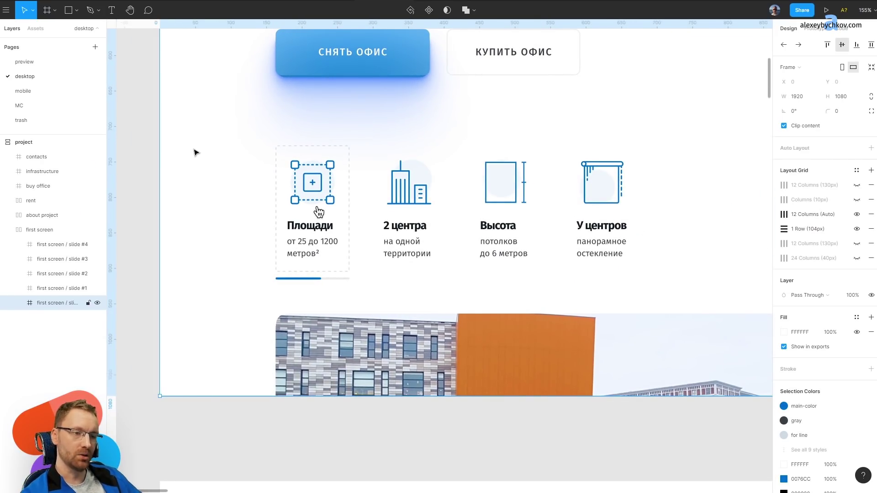
# Select the Купить офис button and browse its outline colour styles, leaving them unchanged.
pyautogui.scroll(-5, 251, 172)
pyautogui.scroll(3, 358, 268)
pyautogui.scroll(4, 269, 300)
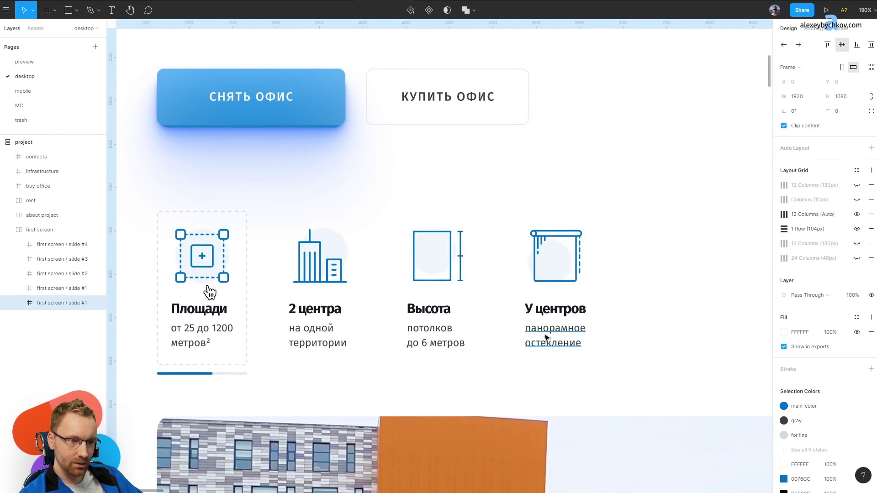
pyautogui.scroll(5, 547, 338)
pyautogui.scroll(3, 574, 110)
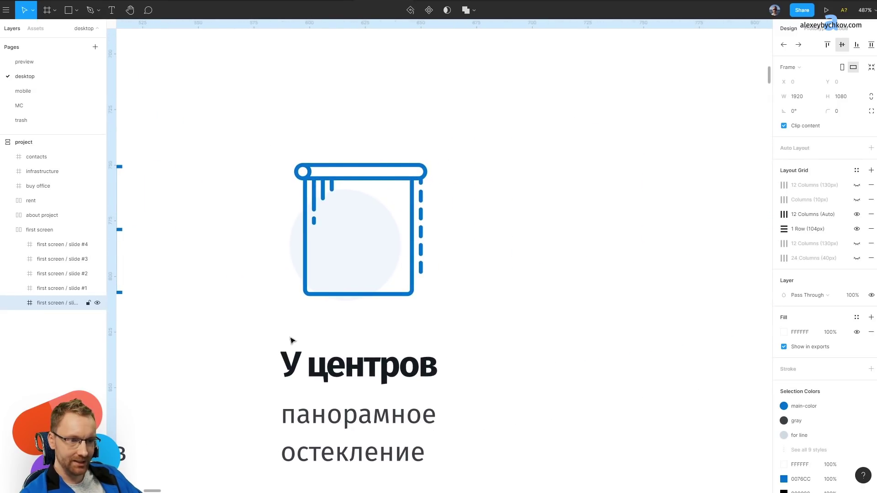
pyautogui.scroll(-10, 488, 326)
pyautogui.scroll(2, 456, 280)
pyautogui.scroll(6, 434, 310)
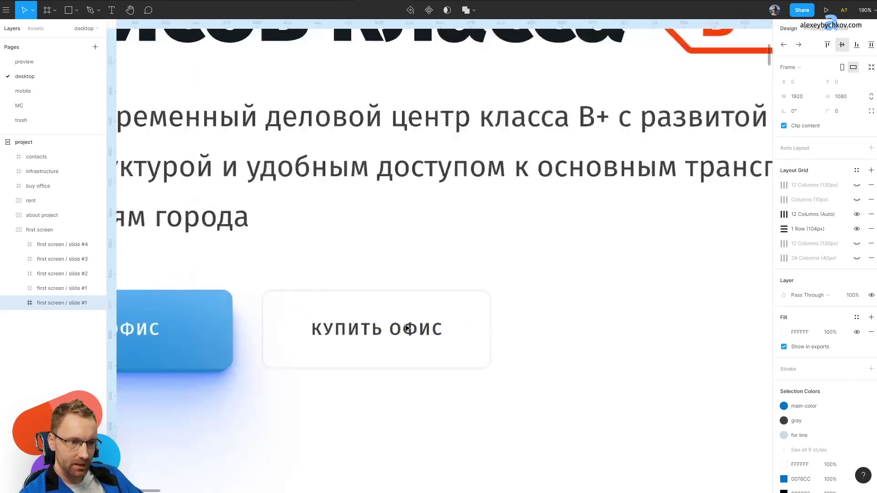
pyautogui.scroll(2, 406, 328)
pyautogui.keyDown('ctrl'); pyautogui.click(406, 328); pyautogui.keyUp('ctrl')
pyautogui.click(413, 331)
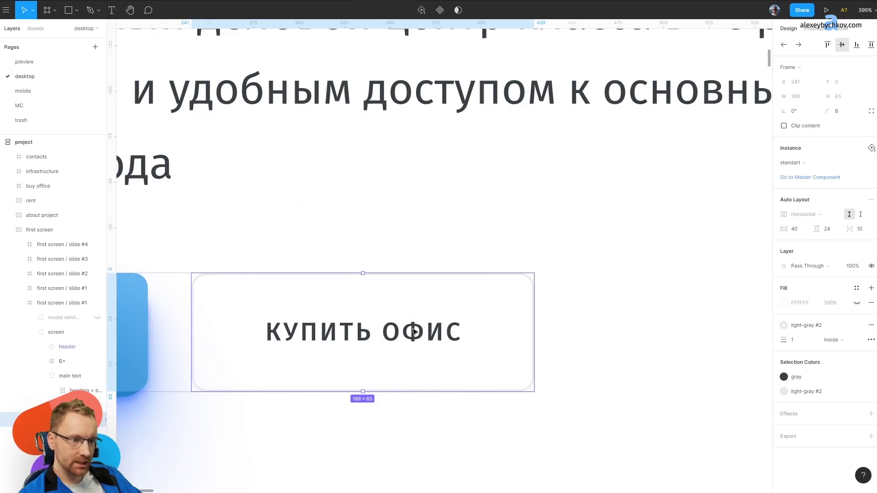
pyautogui.click(819, 326)
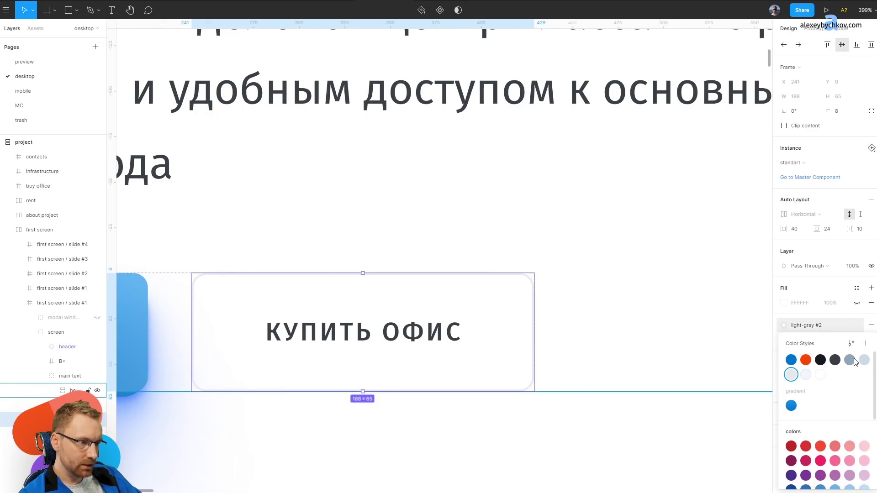
pyautogui.scroll(-5, 502, 283)
pyautogui.press('Escape')
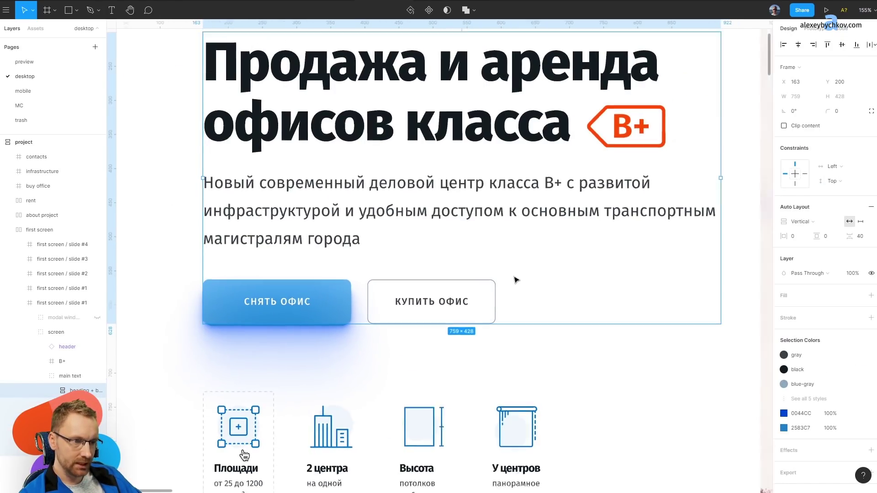
pyautogui.scroll(-4, 460, 265)
pyautogui.press('Escape')
# Try a blue colour style on the dropdown arrow beside АРЕНДА ОФИСА, then deselect it.
pyautogui.scroll(3, 459, 265)
pyautogui.scroll(2, 388, 262)
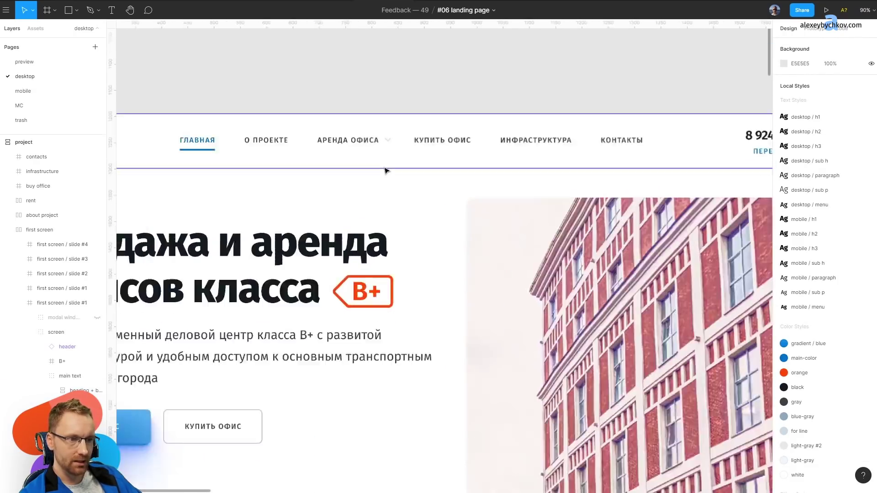
pyautogui.scroll(2, 385, 172)
pyautogui.click(393, 119)
pyautogui.click(784, 259)
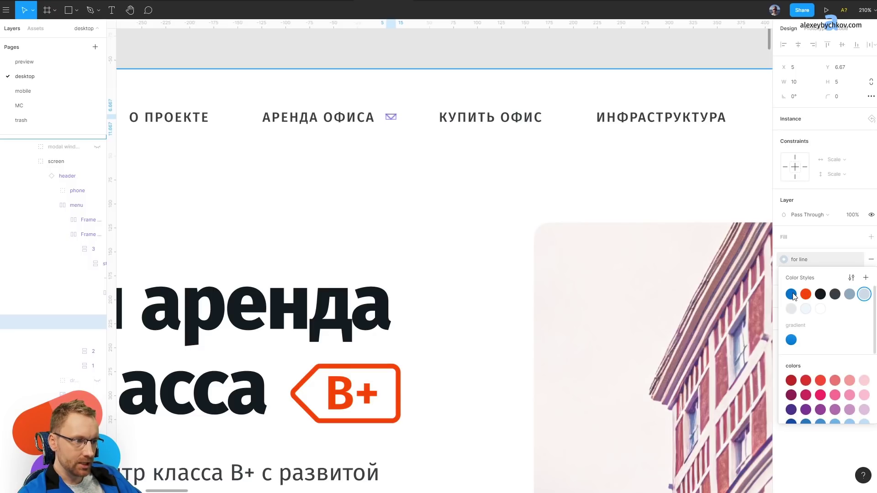
pyautogui.click(793, 297)
pyautogui.scroll(-2, 444, 172)
pyautogui.click(371, 86)
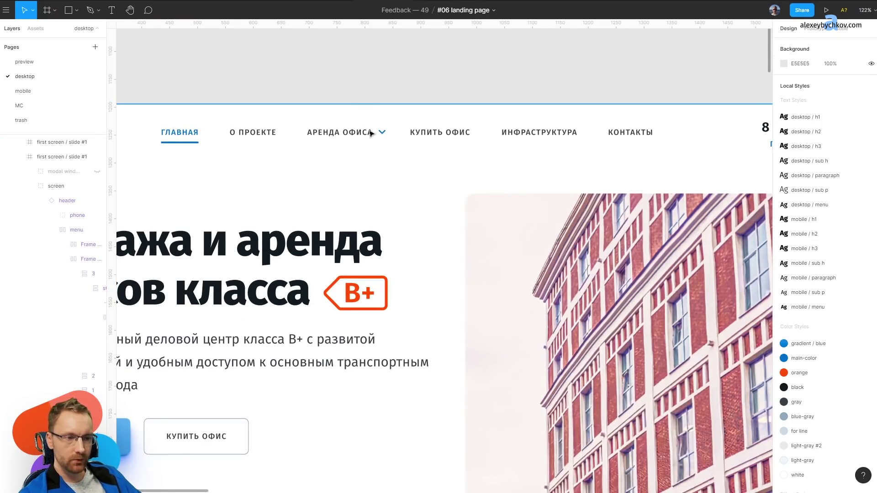
pyautogui.click(505, 65)
pyautogui.press('Escape')
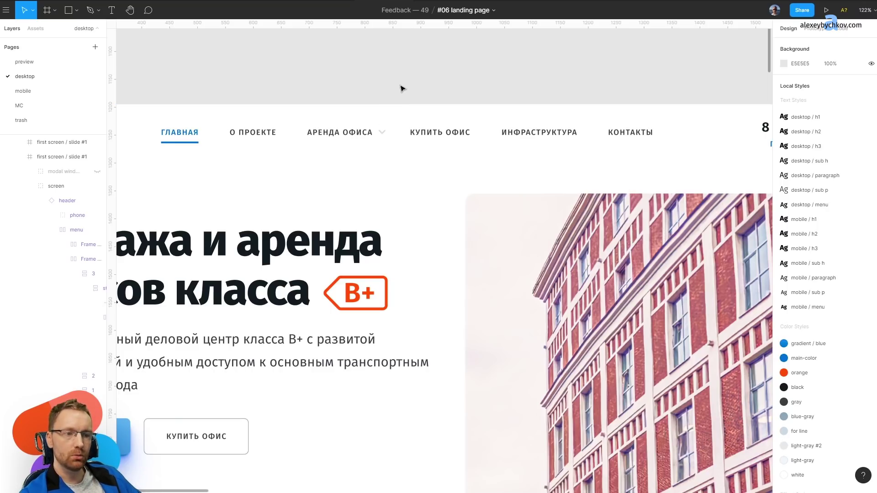
pyautogui.keyDown('ctrl'); pyautogui.scroll(-3, 402, 89); pyautogui.keyUp('ctrl')
pyautogui.hscroll(3, 450, 108)
pyautogui.hscroll(4, 450, 109)
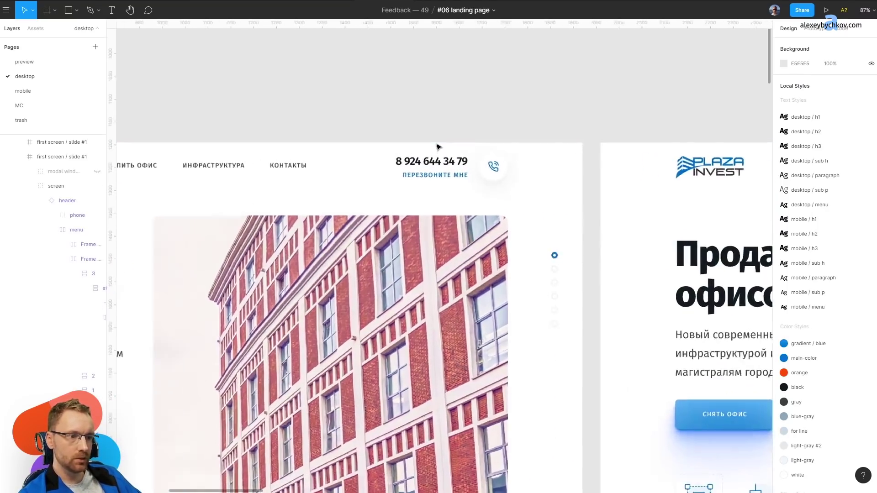
pyautogui.keyDown('ctrl'); pyautogui.scroll(5, 570, 199); pyautogui.keyUp('ctrl')
pyautogui.click(455, 213)
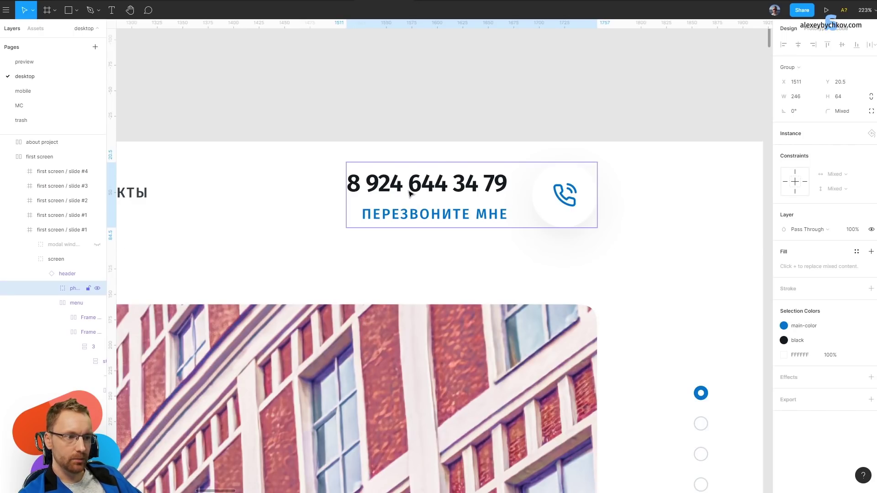
pyautogui.keyDown('ctrl'); pyautogui.scroll(-5, 409, 194); pyautogui.keyUp('ctrl')
pyautogui.keyDown('ctrl'); pyautogui.scroll(-5, 380, 157); pyautogui.keyUp('ctrl')
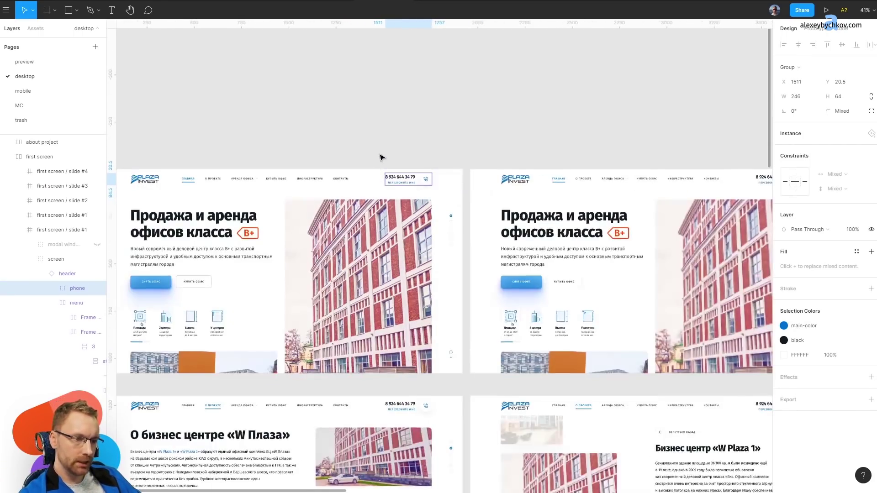
pyautogui.click(408, 108)
pyautogui.keyDown('ctrl'); pyautogui.scroll(1, 537, 242); pyautogui.keyUp('ctrl')
pyautogui.keyDown('ctrl'); pyautogui.scroll(5, 548, 240); pyautogui.keyUp('ctrl')
pyautogui.keyDown('ctrl'); pyautogui.scroll(-4, 563, 238); pyautogui.keyUp('ctrl')
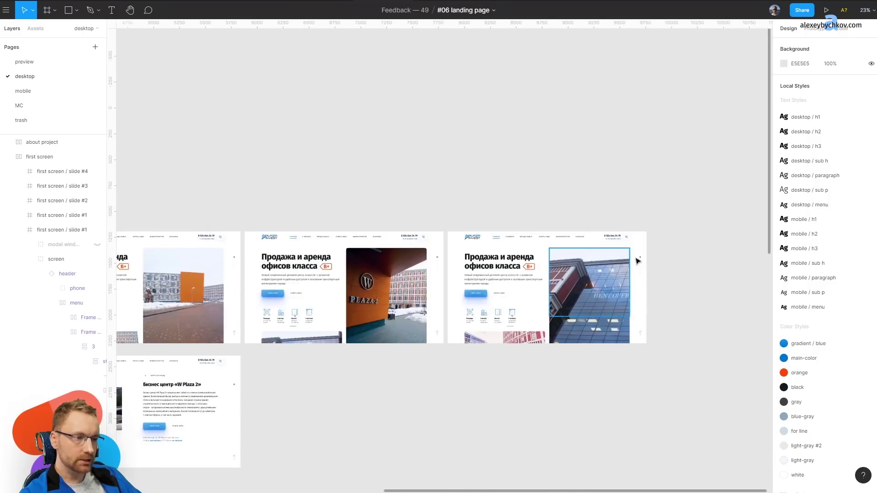
pyautogui.keyDown('ctrl'); pyautogui.scroll(5, 657, 260); pyautogui.keyUp('ctrl')
pyautogui.keyDown('ctrl'); pyautogui.scroll(-4, 662, 262); pyautogui.keyUp('ctrl')
pyautogui.keyDown('ctrl'); pyautogui.scroll(-3, 662, 264); pyautogui.keyUp('ctrl')
pyautogui.keyDown('ctrl'); pyautogui.scroll(4, 660, 265); pyautogui.keyUp('ctrl')
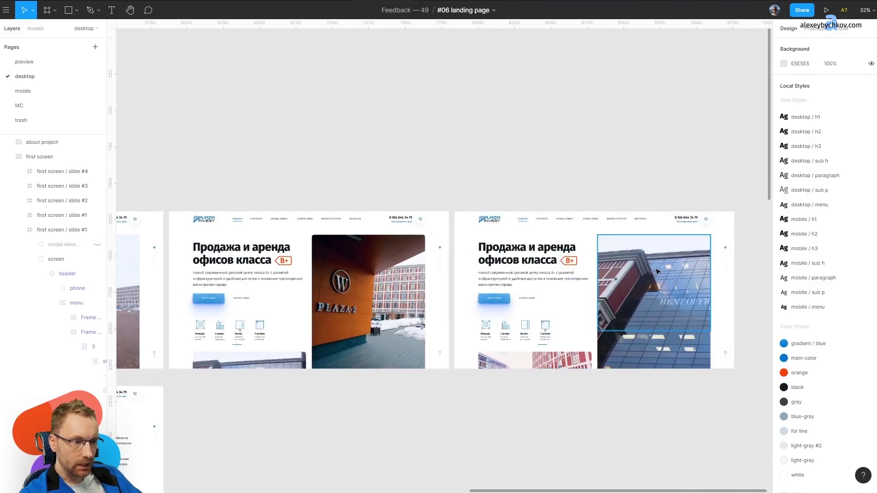
pyautogui.keyDown('ctrl'); pyautogui.scroll(4, 658, 269); pyautogui.keyUp('ctrl')
pyautogui.keyDown('ctrl'); pyautogui.scroll(-2, 657, 271); pyautogui.keyUp('ctrl')
pyautogui.keyDown('ctrl'); pyautogui.scroll(-2, 502, 251); pyautogui.keyUp('ctrl')
pyautogui.keyDown('ctrl'); pyautogui.scroll(-2, 705, 185); pyautogui.keyUp('ctrl')
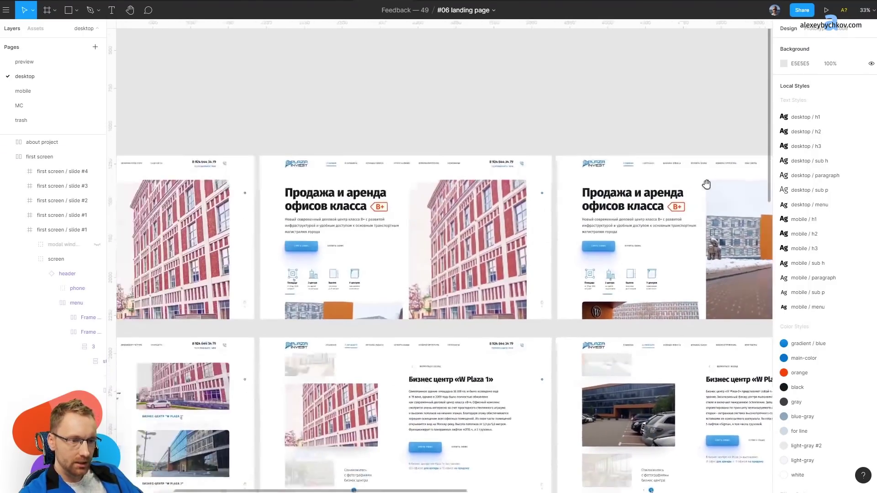
pyautogui.keyDown('ctrl'); pyautogui.scroll(2, 201, 196); pyautogui.keyUp('ctrl')
pyautogui.keyDown('ctrl'); pyautogui.scroll(-3, 395, 192); pyautogui.keyUp('ctrl')
pyautogui.keyDown('ctrl'); pyautogui.scroll(2, 396, 193); pyautogui.keyUp('ctrl')
pyautogui.keyDown('ctrl'); pyautogui.scroll(3, 310, 103); pyautogui.keyUp('ctrl')
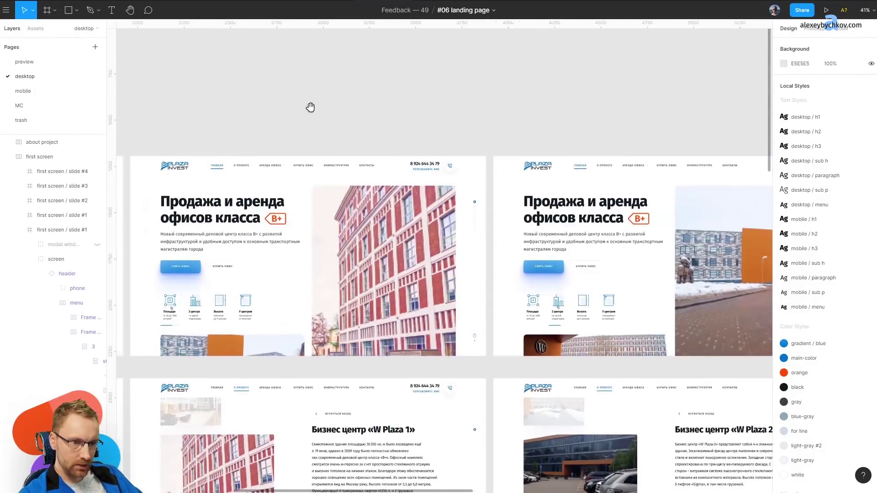
pyautogui.keyDown('ctrl'); pyautogui.scroll(1, 552, 102); pyautogui.keyUp('ctrl')
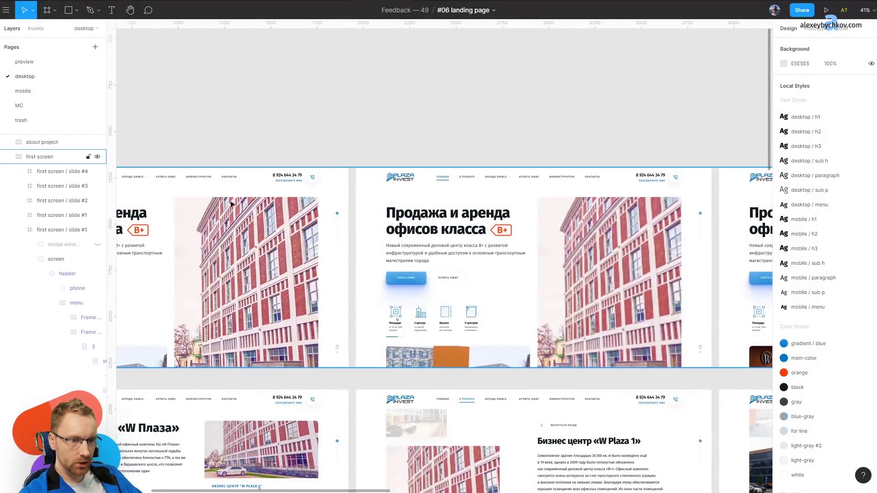
pyautogui.scroll(-1, 316, 154)
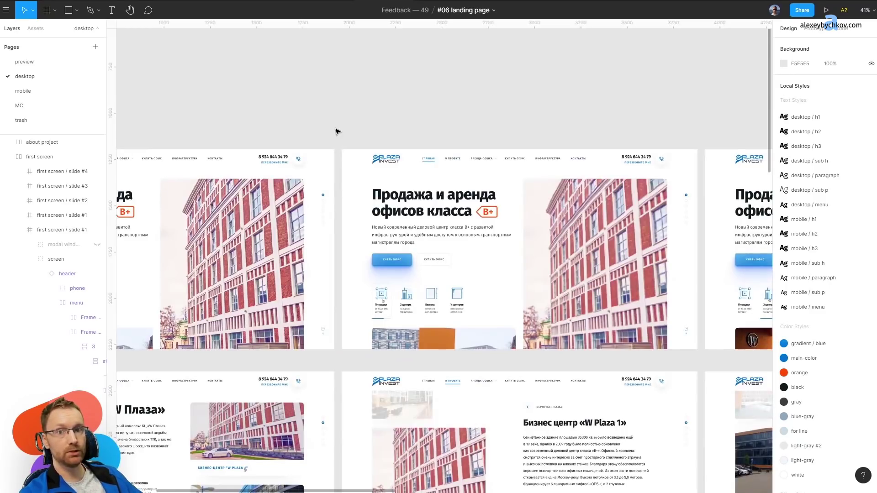
pyautogui.keyDown('ctrl'); pyautogui.scroll(-2, 420, 120); pyautogui.keyUp('ctrl')
pyautogui.hscroll(3, 294, 131)
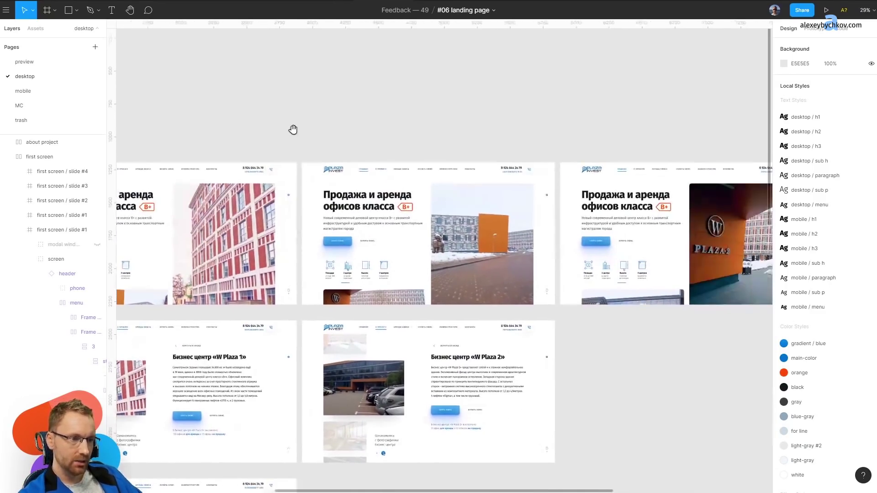
pyautogui.keyDown('ctrl'); pyautogui.scroll(5, 499, 205); pyautogui.keyUp('ctrl')
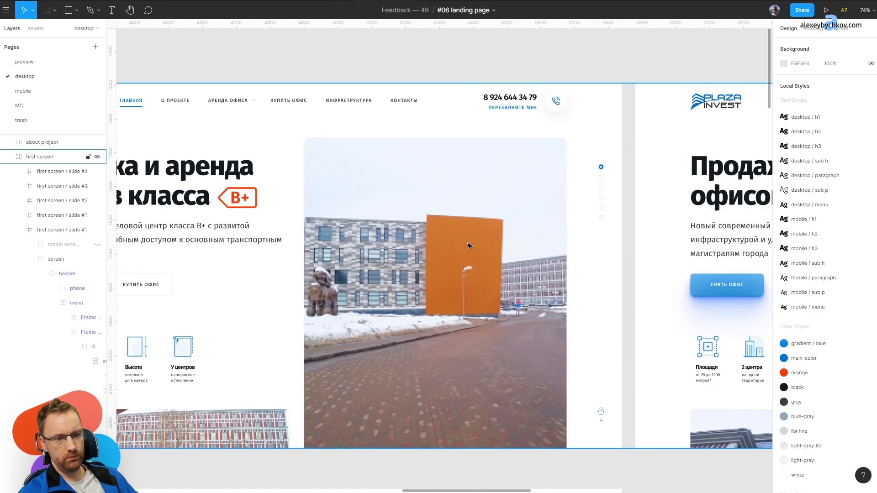
pyautogui.hscroll(5, 469, 245)
pyautogui.hscroll(5, 365, 191)
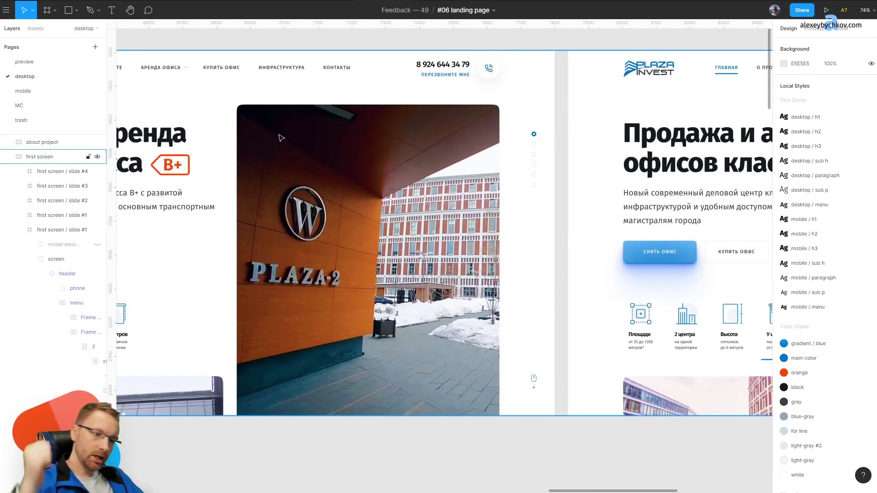
pyautogui.scroll(-3, 261, 142)
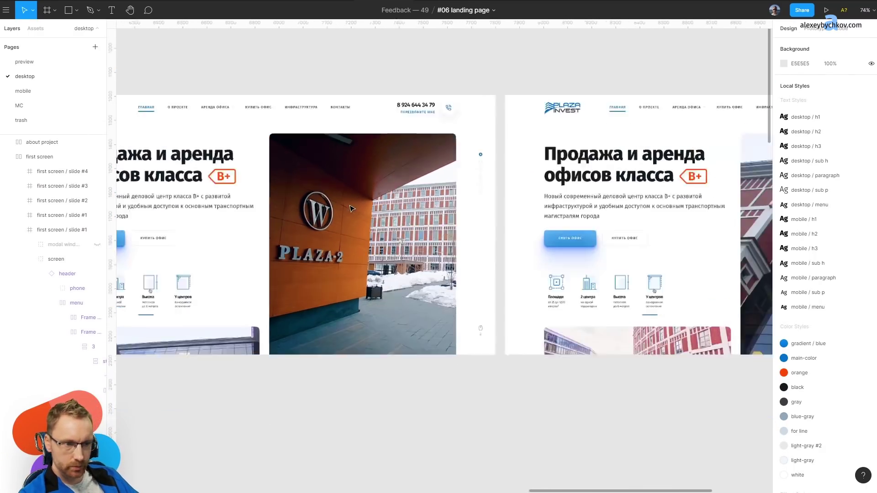
pyautogui.hscroll(5, 411, 192)
pyautogui.scroll(5, 523, 209)
pyautogui.scroll(-4, 523, 209)
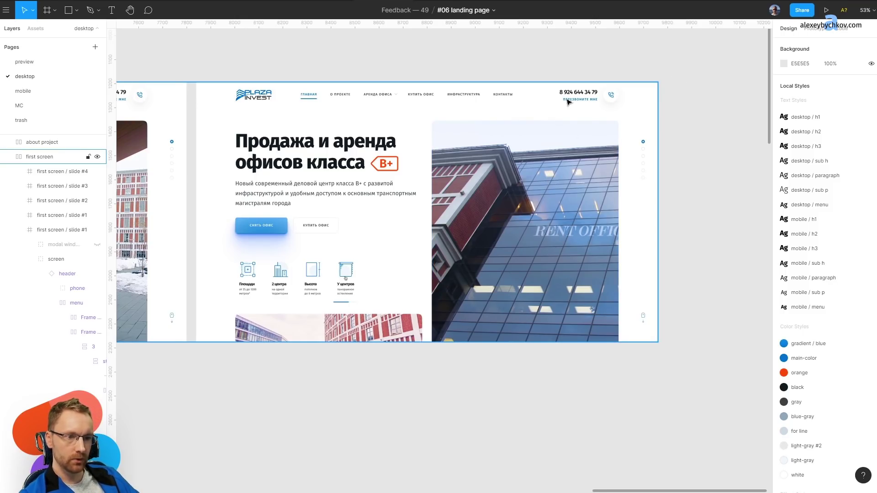
# Inspect the 'Наземная парковка' heading and its parking description text, then clear the selection.
pyautogui.scroll(-3, 459, 227)
pyautogui.scroll(-3, 459, 227)
pyautogui.scroll(5, 355, 305)
pyautogui.scroll(5, 356, 304)
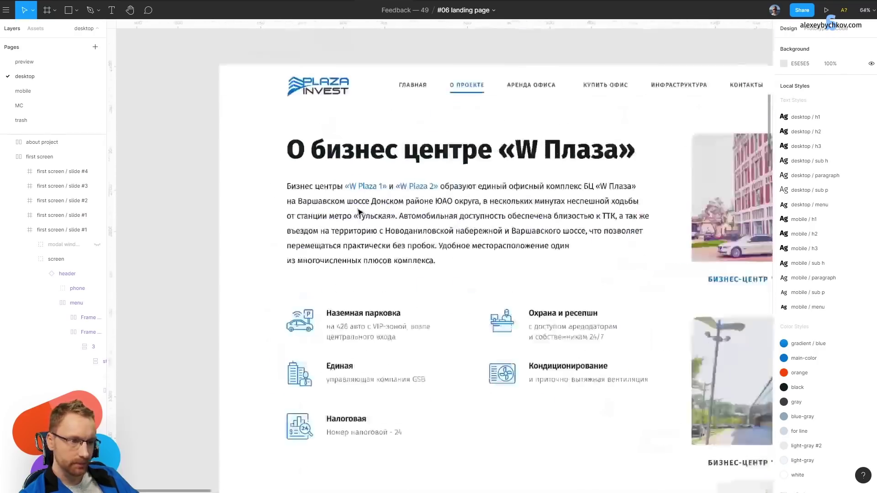
pyautogui.scroll(5, 356, 305)
pyautogui.scroll(-5, 368, 192)
pyautogui.scroll(5, 368, 190)
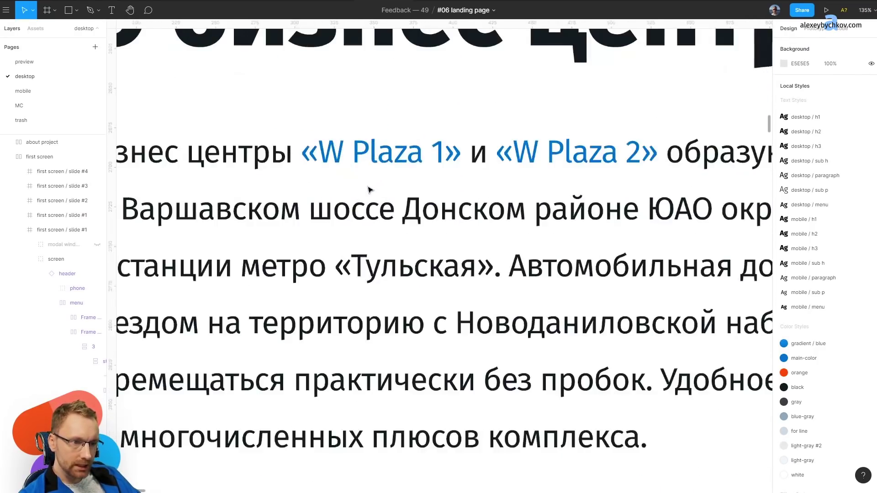
pyautogui.scroll(-5, 366, 200)
pyautogui.scroll(-3, 368, 405)
pyautogui.scroll(3, 320, 174)
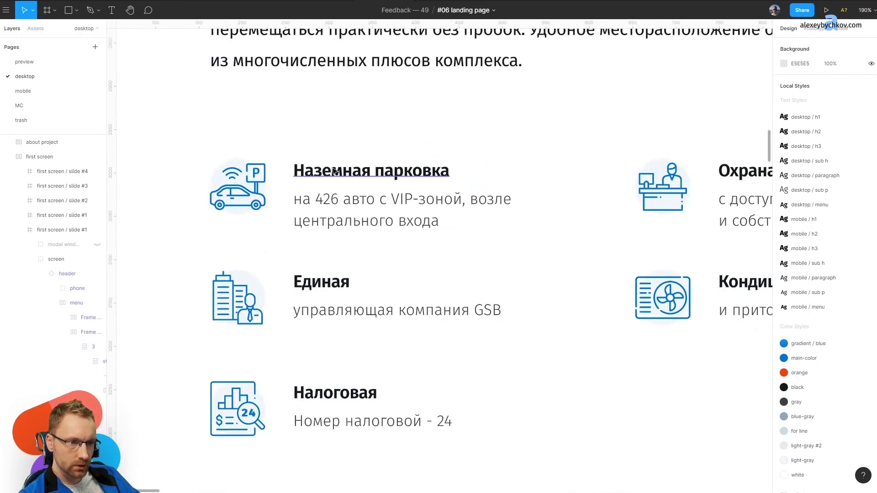
pyautogui.click(329, 172)
pyautogui.click(343, 205)
pyautogui.scroll(-5, 451, 225)
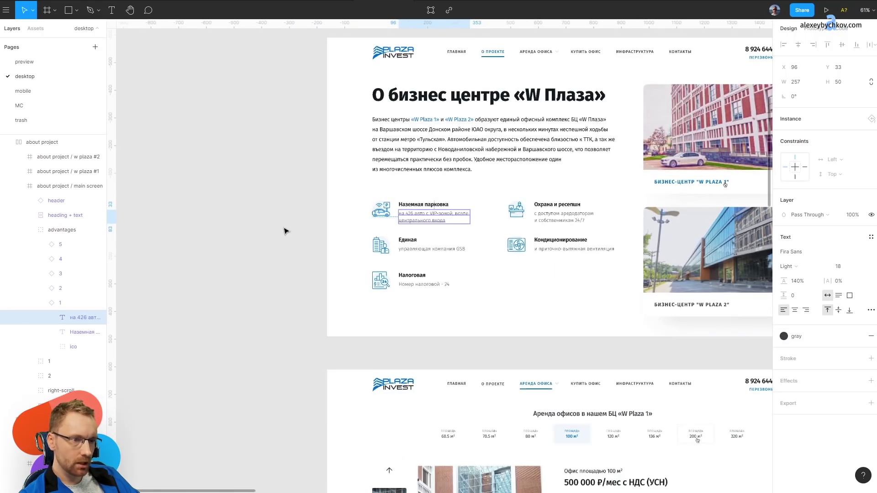
pyautogui.click(284, 229)
pyautogui.scroll(5, 397, 238)
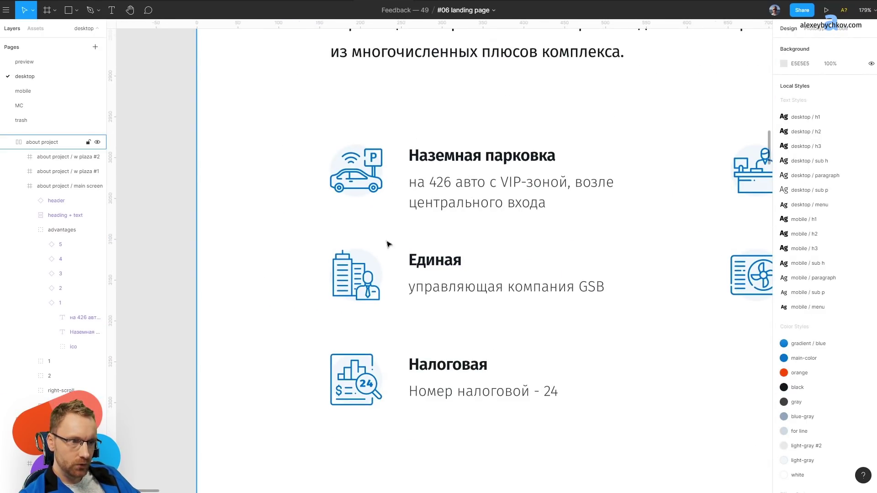
# Bring the about-project frame into view and select the rent slider's up arrow.
pyautogui.scroll(-3, 387, 244)
pyautogui.scroll(-2, 320, 237)
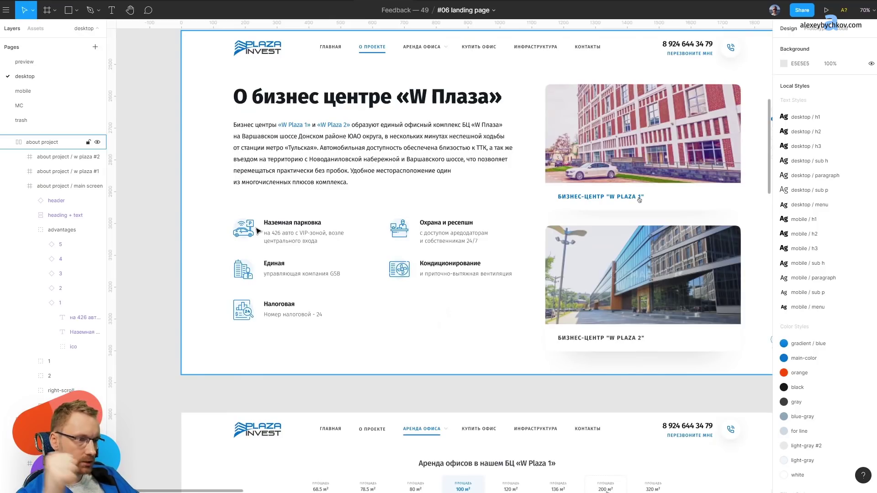
pyautogui.hscroll(5, 303, 236)
pyautogui.scroll(2, 303, 236)
pyautogui.moveTo(303, 236); pyautogui.dragTo(457, 197)
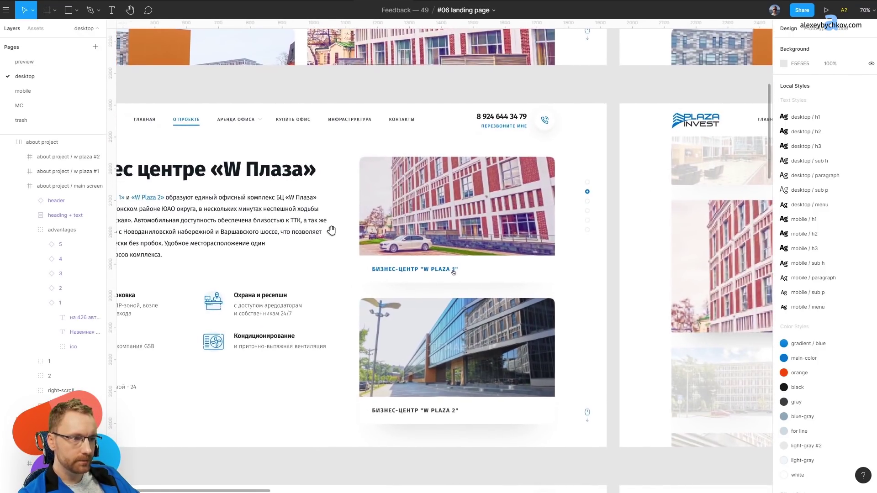
pyautogui.scroll(-2, 457, 204)
pyautogui.scroll(5, 280, 141)
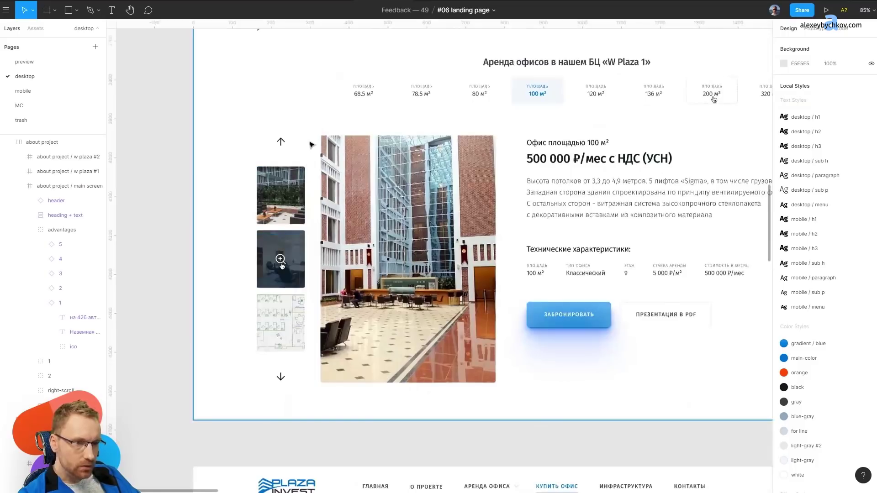
pyautogui.scroll(3, 261, 141)
pyautogui.keyDown('ctrl'); pyautogui.click(261, 140); pyautogui.keyUp('ctrl')
pyautogui.scroll(-5, 566, 145)
pyautogui.scroll(-3, 512, 182)
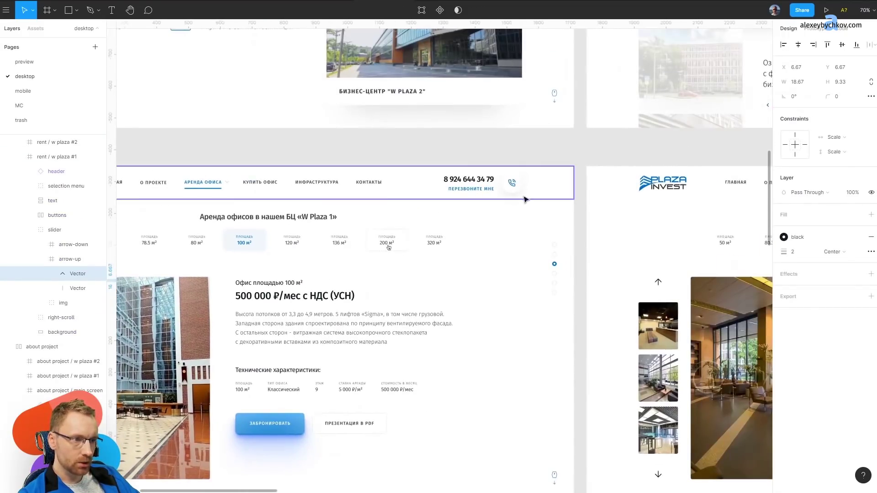
pyautogui.scroll(8, 512, 182)
pyautogui.scroll(-3, 573, 352)
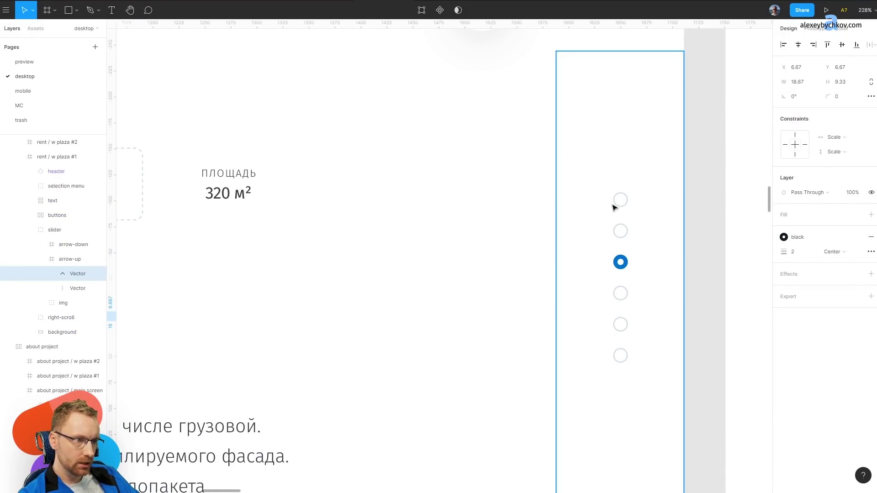
pyautogui.hscroll(-8, 618, 199)
pyautogui.hscroll(-2, 608, 287)
pyautogui.scroll(-3, 368, 251)
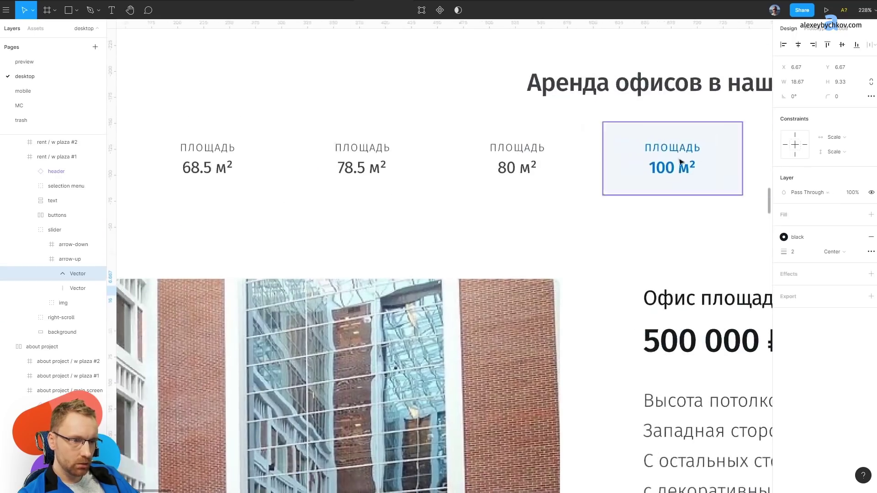
pyautogui.scroll(-3, 353, 180)
pyautogui.scroll(5, 352, 179)
# Give the rent slider's down-arrow vector the main-color stroke style instead of black.
pyautogui.click(199, 156)
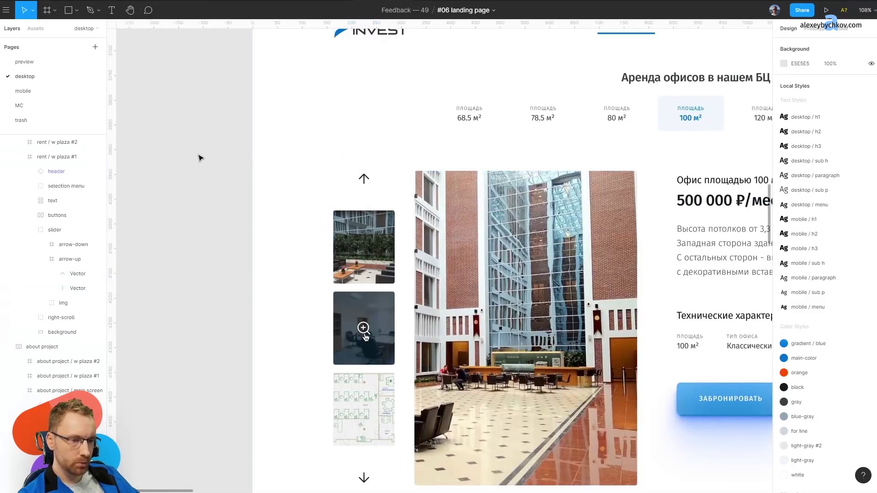
pyautogui.scroll(-4, 340, 228)
pyautogui.scroll(5, 332, 224)
pyautogui.click(342, 392)
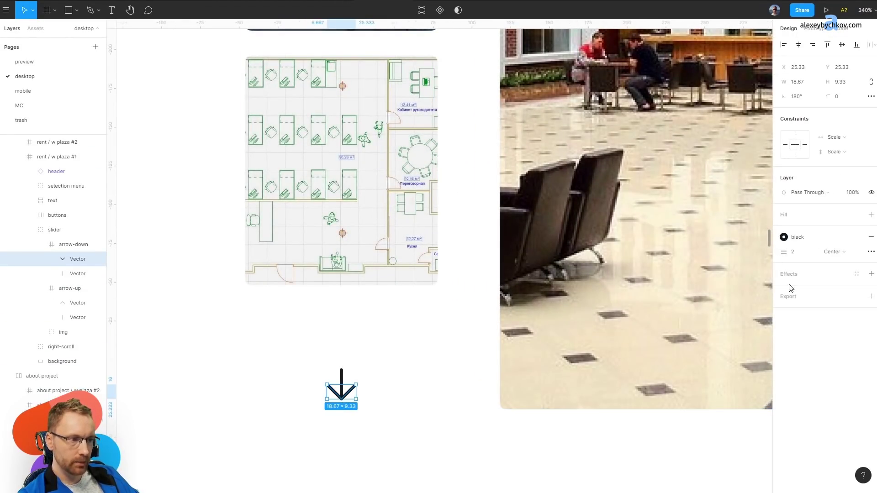
pyautogui.click(843, 237)
pyautogui.click(790, 315)
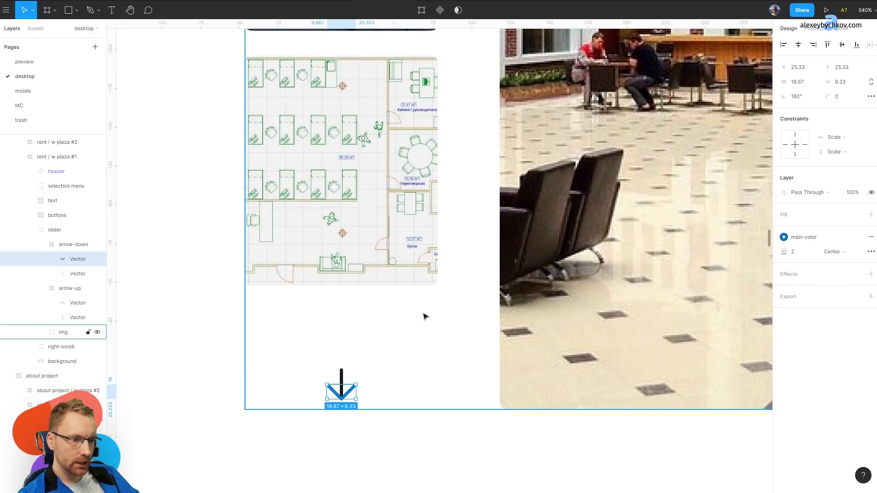
# Select the next section's 1920×1080 background.
pyautogui.click(319, 327)
pyautogui.scroll(-5, 298, 239)
pyautogui.scroll(3, 378, 385)
pyautogui.scroll(-5, 330, 78)
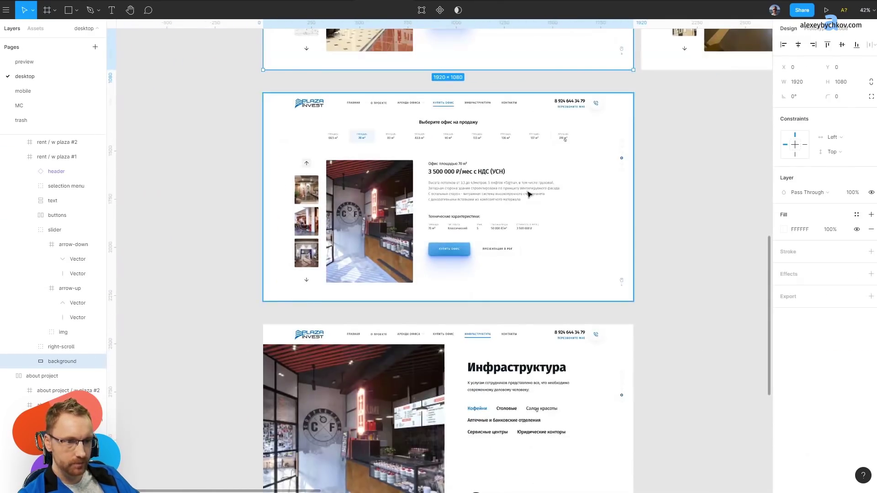
pyautogui.scroll(-3, 407, 222)
pyautogui.scroll(5, 408, 222)
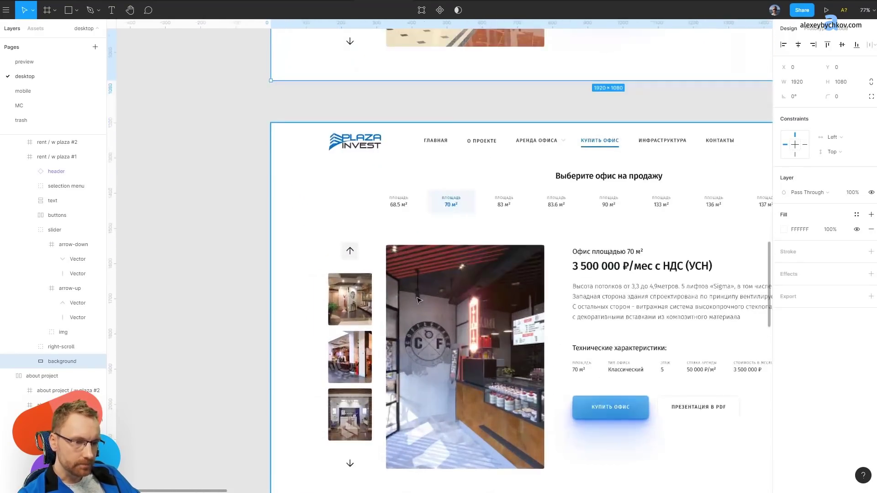
pyautogui.scroll(-5, 366, 274)
pyautogui.scroll(-3, 339, 324)
pyautogui.scroll(5, 439, 188)
pyautogui.scroll(-3, 440, 189)
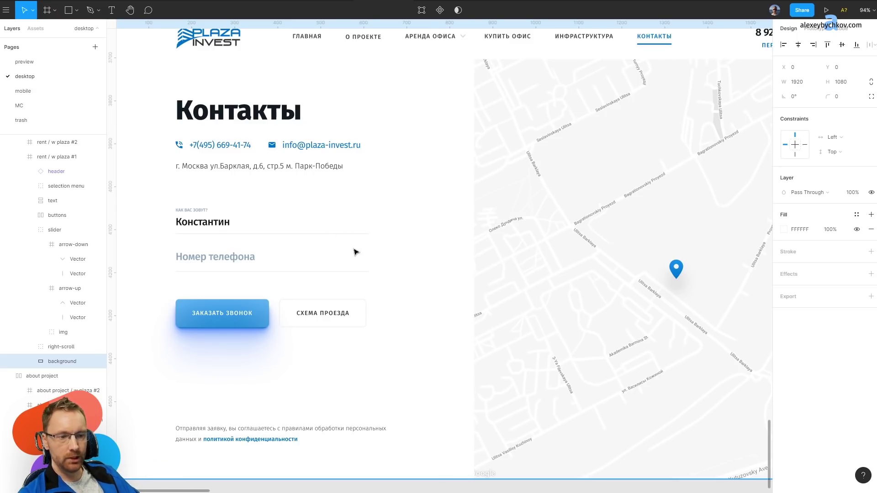
pyautogui.keyDown('ctrl'); pyautogui.click(353, 234); pyautogui.keyUp('ctrl')
pyautogui.keyDown('ctrl'); pyautogui.keyDown('shift'); pyautogui.click(355, 271); pyautogui.keyUp('shift'); pyautogui.keyUp('ctrl')
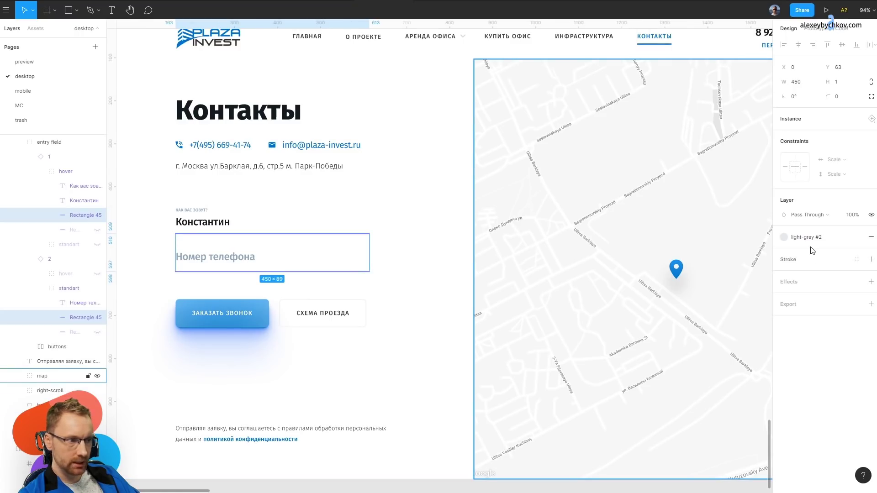
pyautogui.click(783, 237)
pyautogui.click(818, 284)
pyautogui.hotkey('ctrl', 'z')
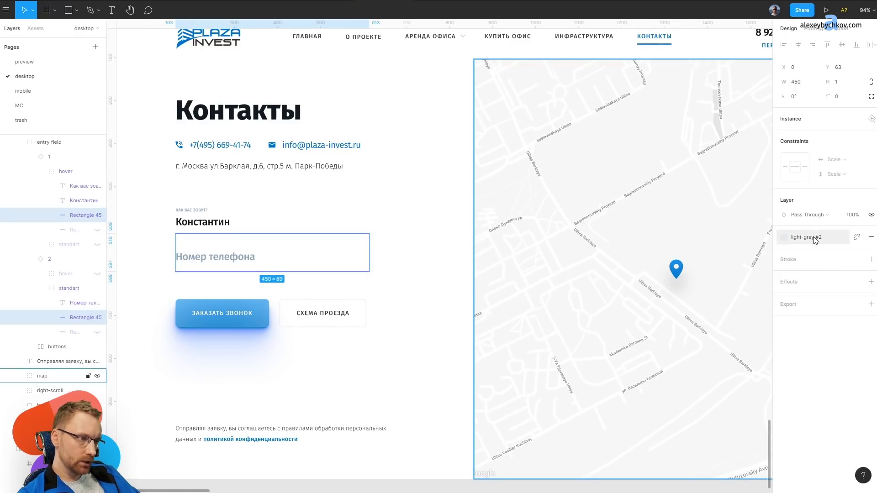
pyautogui.click(816, 241)
pyautogui.click(419, 196)
pyautogui.scroll(-3, 419, 195)
pyautogui.click(179, 172)
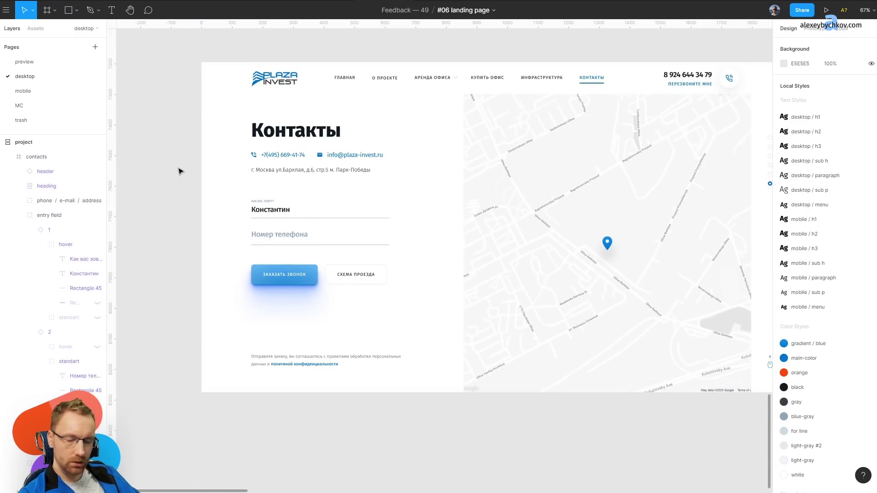
pyautogui.hotkey('shift', '0')
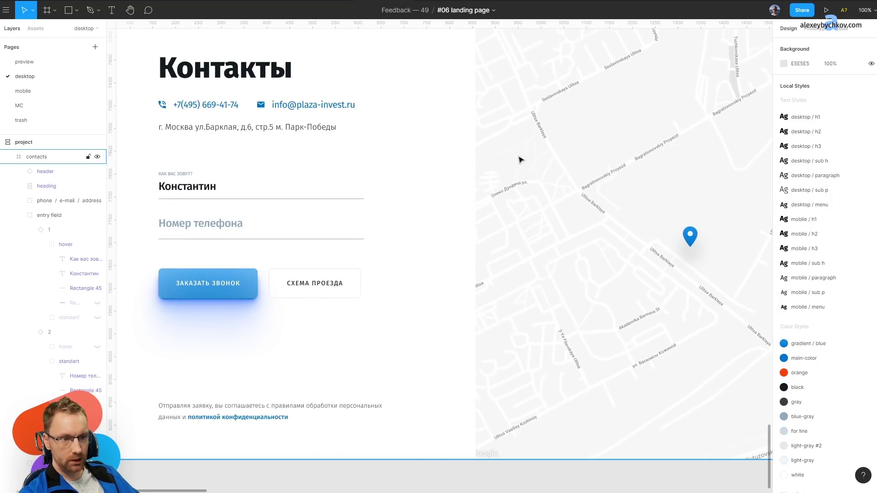
pyautogui.click(332, 286)
pyautogui.doubleClick(335, 286)
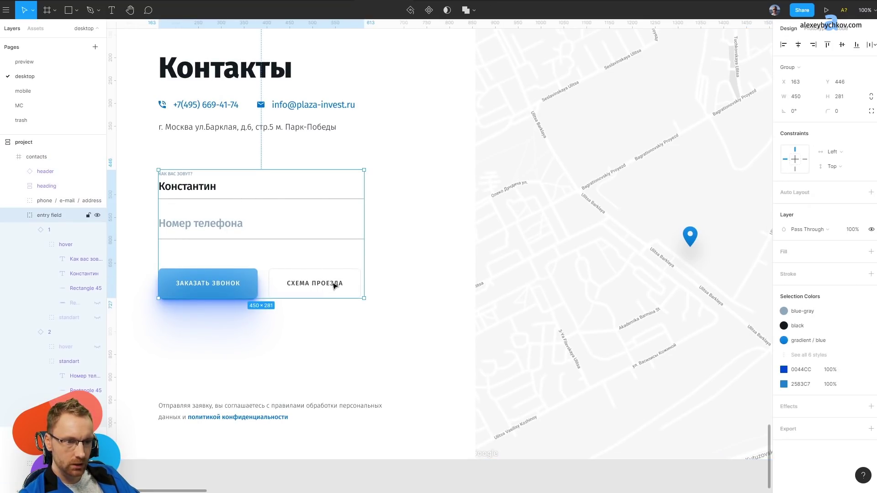
pyautogui.click(815, 331)
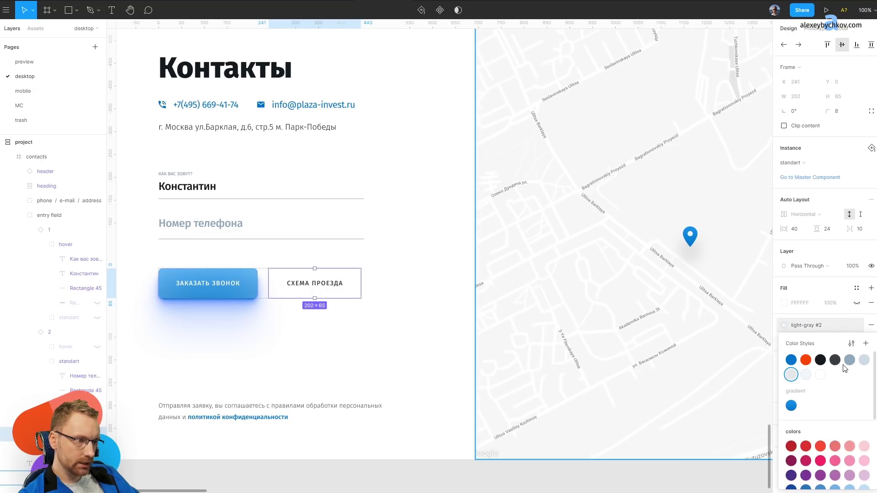
pyautogui.press('Escape')
pyautogui.press('Escape')
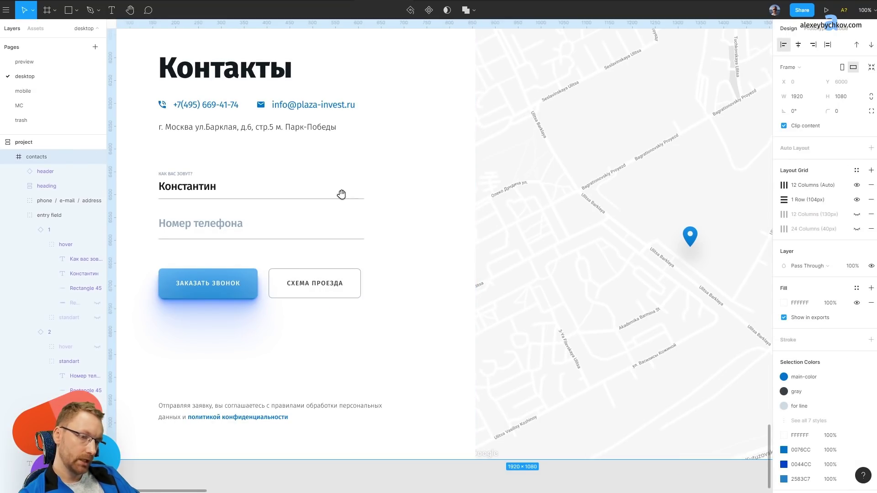
pyautogui.moveTo(341, 194); pyautogui.dragTo(455, 159)
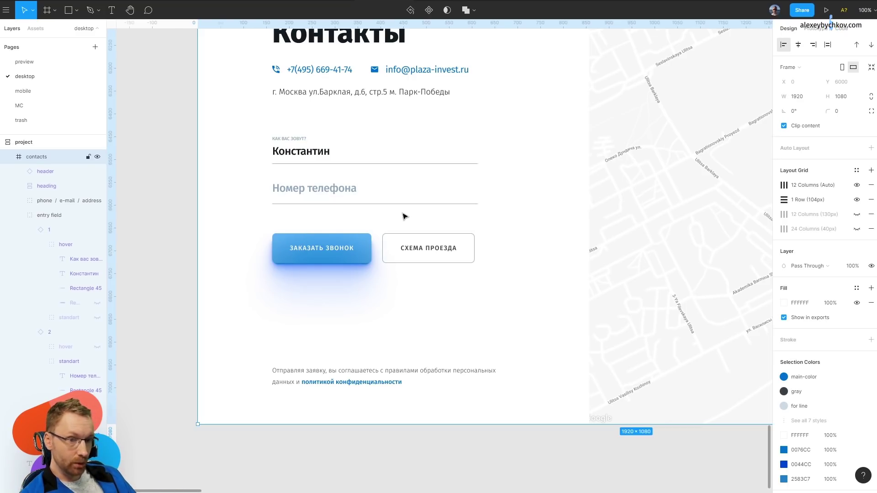
pyautogui.click(449, 250)
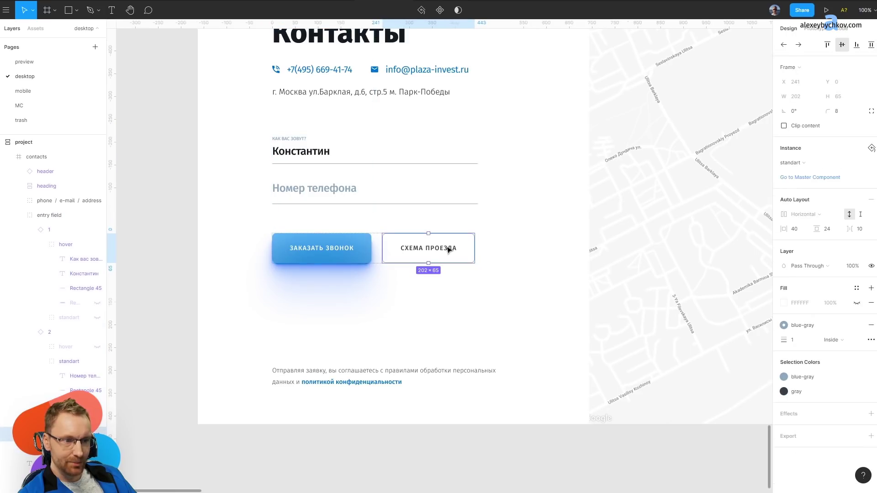
pyautogui.scroll(5, 438, 329)
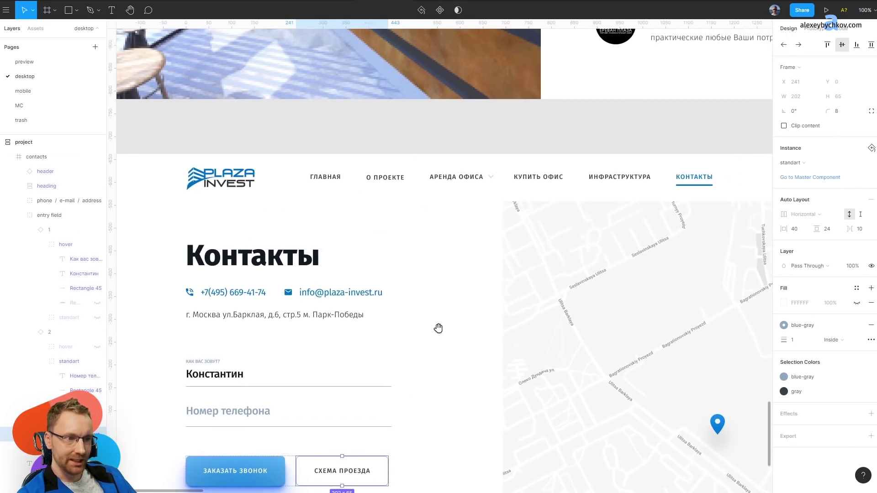
pyautogui.scroll(3, 462, 203)
pyautogui.scroll(-4, 446, 236)
pyautogui.scroll(5, 446, 236)
pyautogui.scroll(5, 402, 383)
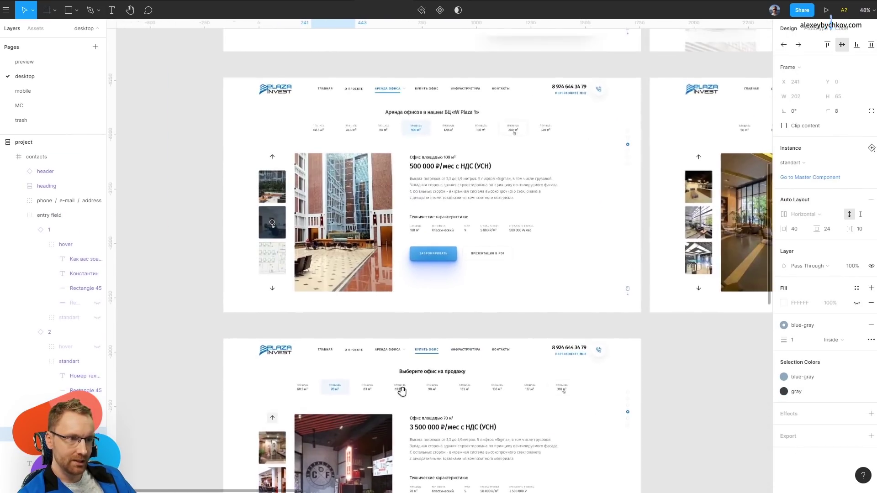
pyautogui.scroll(4, 438, 174)
pyautogui.scroll(3, 369, 120)
pyautogui.scroll(4, 456, 228)
pyautogui.scroll(5, 431, 231)
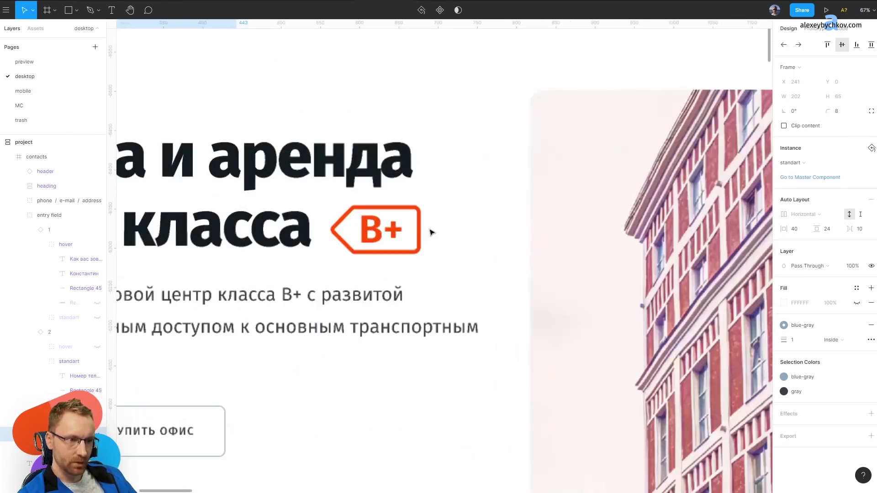
pyautogui.scroll(2, 436, 201)
pyautogui.scroll(-8, 450, 190)
pyautogui.scroll(-2, 451, 191)
pyautogui.scroll(-10, 411, 274)
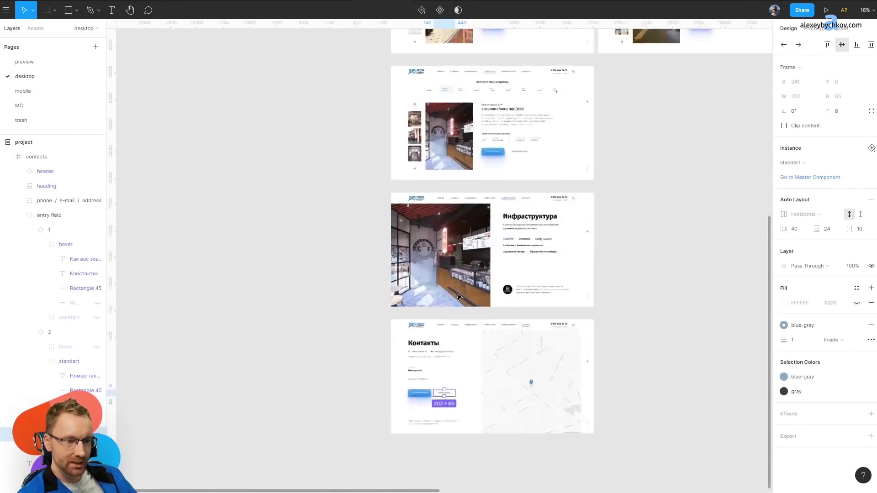
pyautogui.scroll(4, 390, 384)
pyautogui.moveTo(390, 384); pyautogui.dragTo(394, 73)
pyautogui.scroll(5, 391, 203)
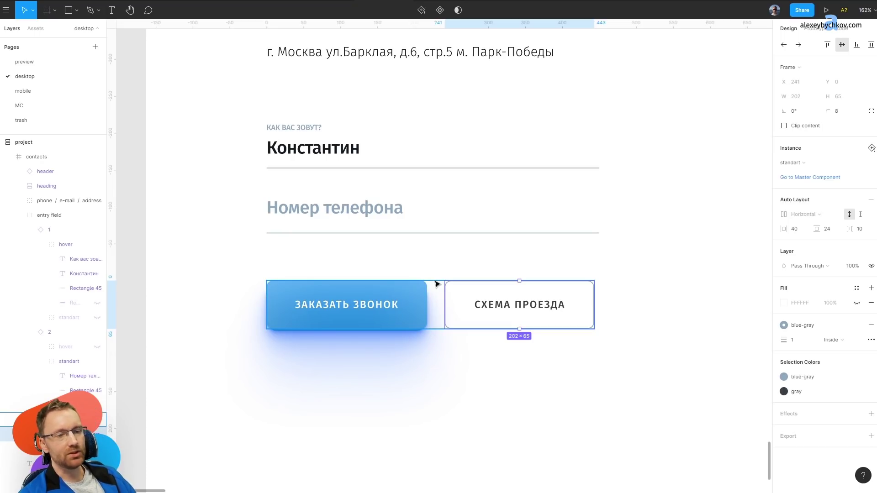
pyautogui.scroll(-3, 355, 257)
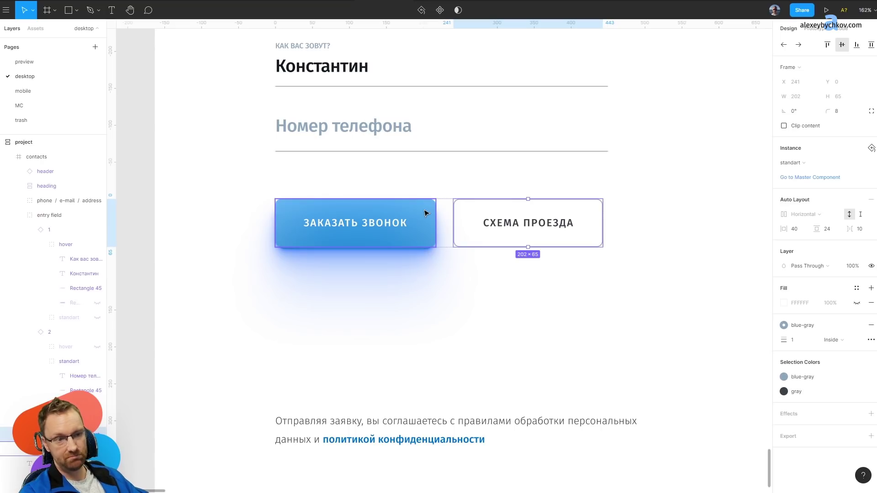
pyautogui.scroll(-5, 425, 213)
# Bring the Инфраструктура frame into view and select the scroll icon's small down arrow.
pyautogui.press('Escape')
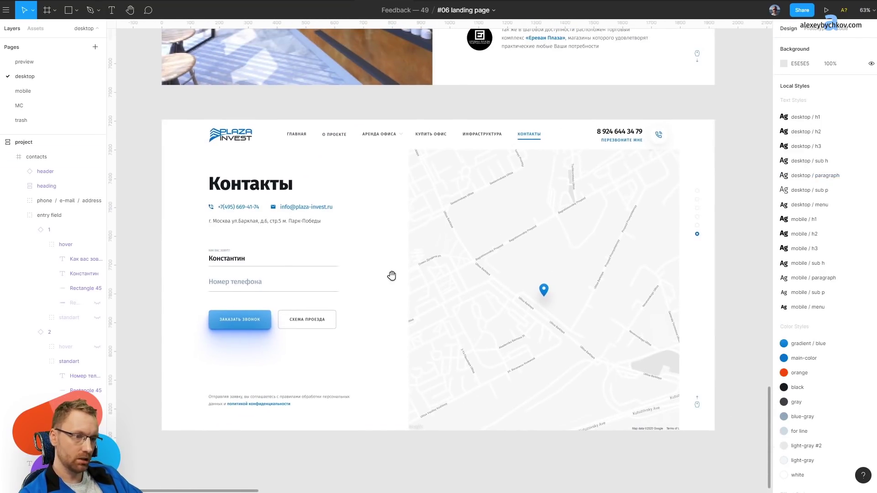
pyautogui.scroll(-3, 391, 274)
pyautogui.scroll(5, 244, 327)
pyautogui.scroll(-6, 247, 331)
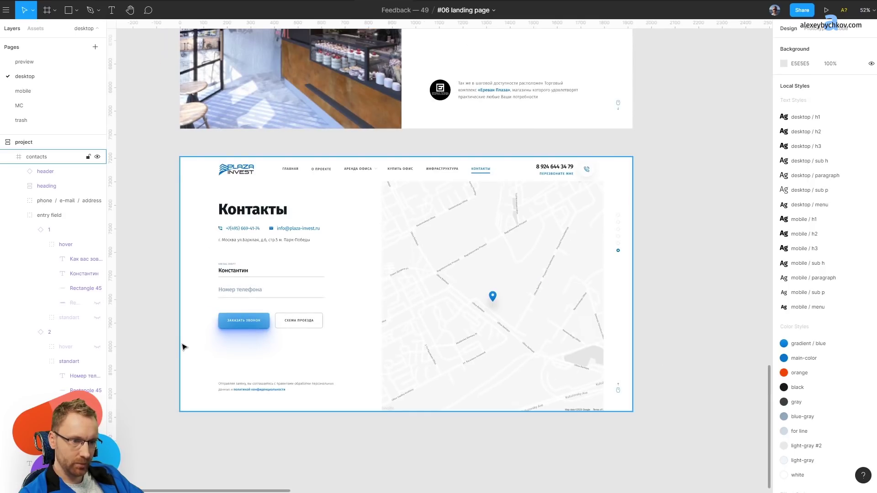
pyautogui.moveTo(513, 101); pyautogui.dragTo(310, 264)
pyautogui.scroll(1, 455, 209)
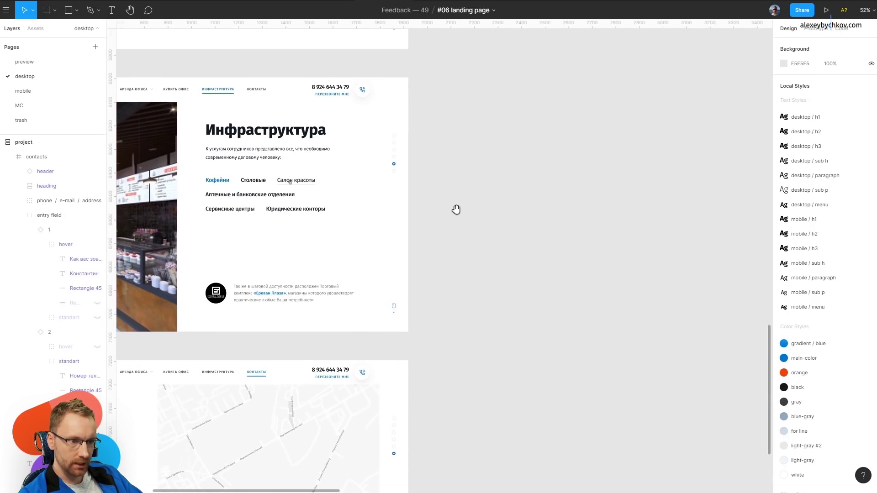
pyautogui.scroll(5, 438, 299)
pyautogui.scroll(-4, 476, 313)
pyautogui.scroll(8, 393, 288)
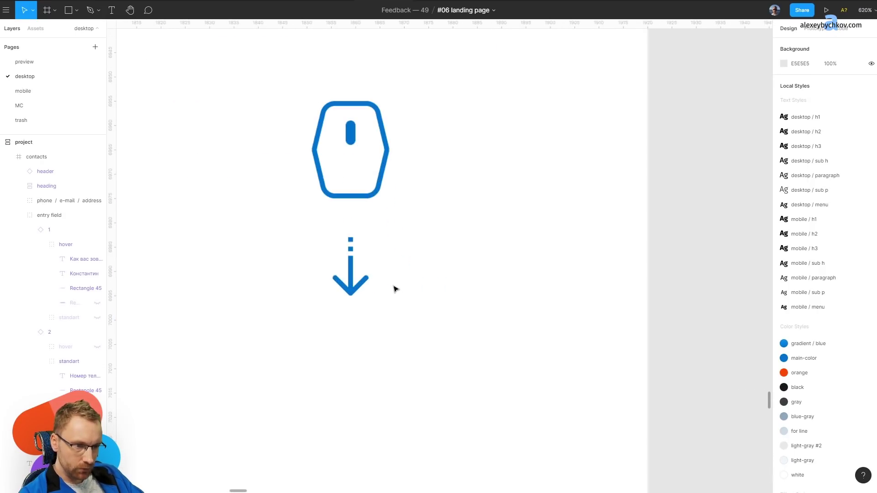
pyautogui.click(351, 267)
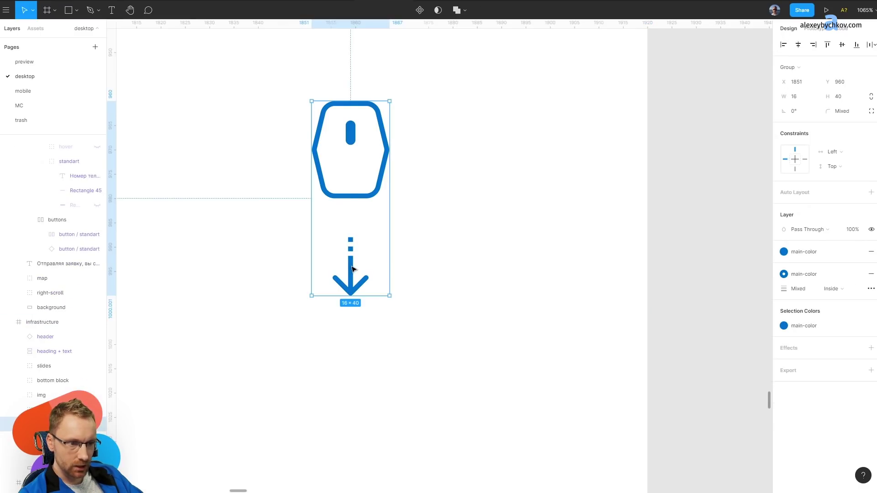
# Paste the down arrow as a separate 7.36×12 Subtract layer below the Контакты frame.
pyautogui.scroll(-10, 433, 225)
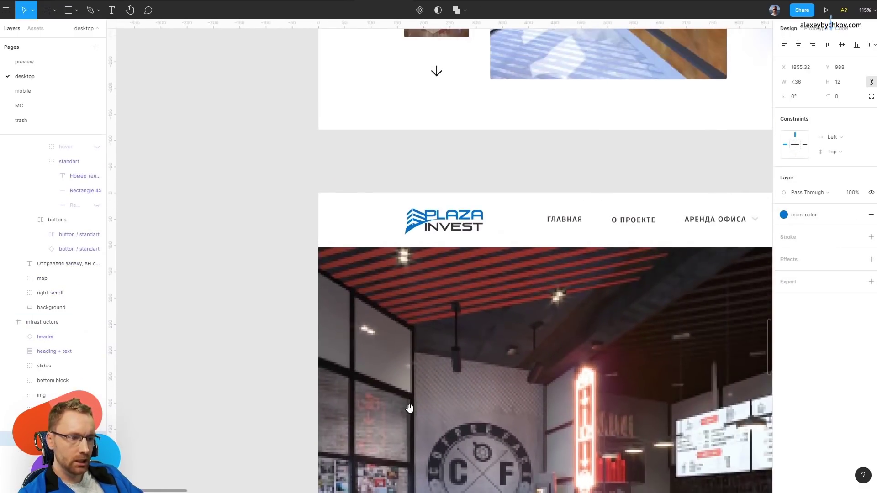
pyautogui.moveTo(407, 244); pyautogui.dragTo(370, 219)
pyautogui.scroll(3, 437, 286)
pyautogui.scroll(4, 489, 255)
pyautogui.hotkey('ctrl', 'v')
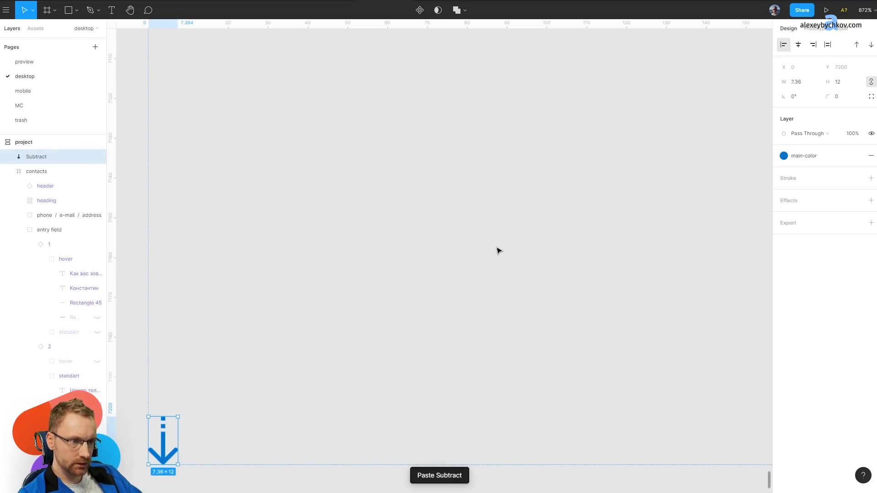
pyautogui.scroll(-3, 483, 257)
pyautogui.scroll(-3, 450, 385)
pyautogui.scroll(-4, 393, 476)
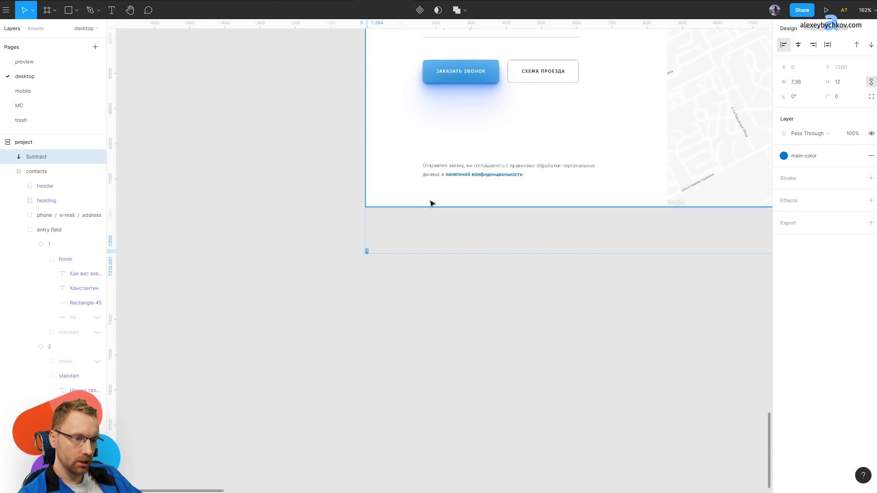
pyautogui.moveTo(410, 104); pyautogui.dragTo(356, 297)
pyautogui.scroll(5, 347, 456)
pyautogui.scroll(3, 229, 292)
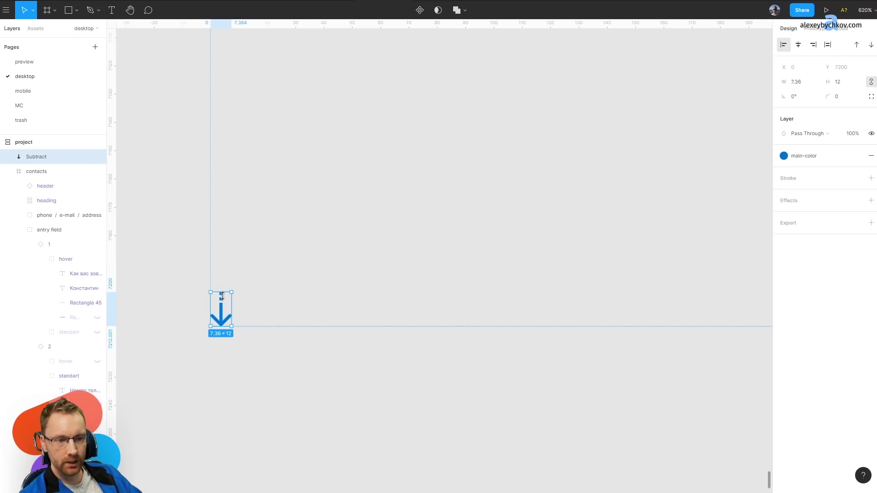
pyautogui.scroll(-3, 261, 299)
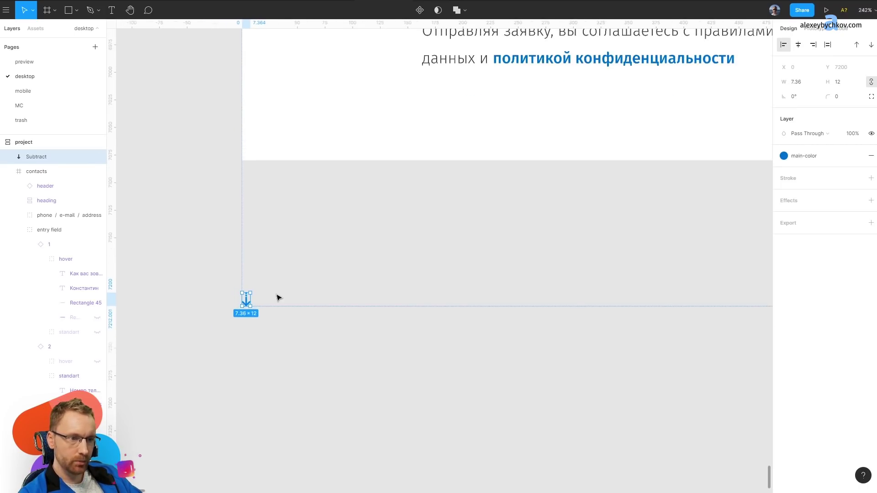
pyautogui.scroll(-2, 276, 297)
pyautogui.scroll(-3, 283, 329)
pyautogui.scroll(-2, 290, 365)
# Compare the mobile and desktop pages by switching between them several times.
pyautogui.click(340, 354)
pyautogui.scroll(-3, 454, 248)
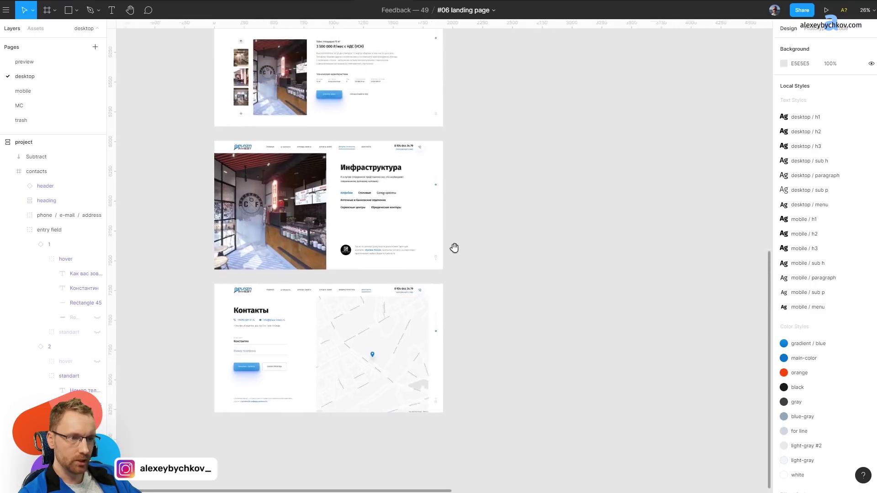
pyautogui.scroll(-3, 433, 289)
pyautogui.scroll(-3, 432, 289)
pyautogui.click(31, 92)
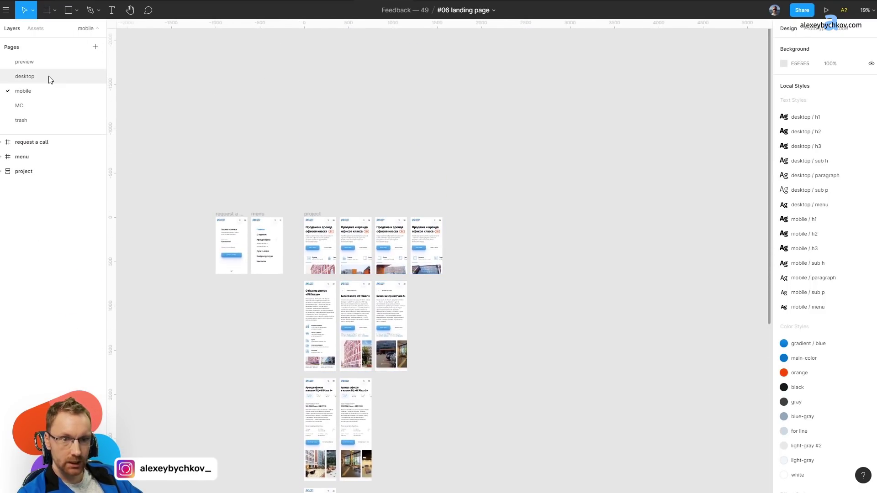
pyautogui.click(49, 79)
pyautogui.scroll(3, 280, 188)
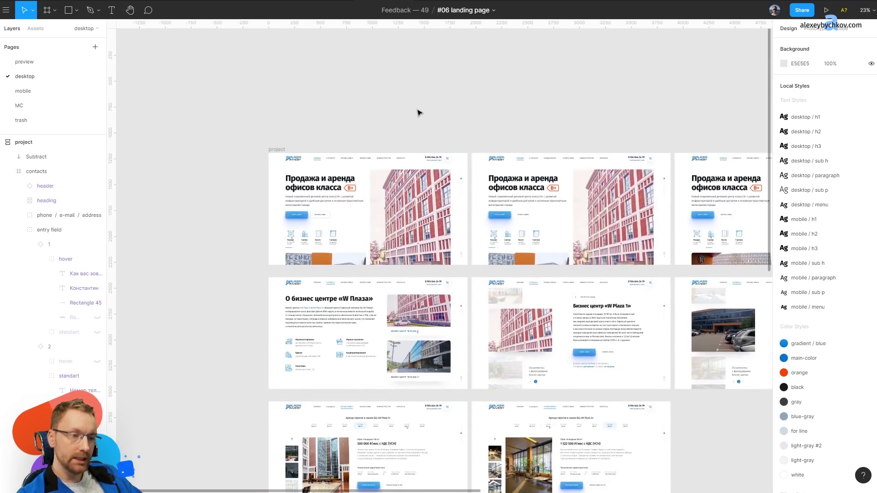
pyautogui.click(44, 92)
pyautogui.click(50, 76)
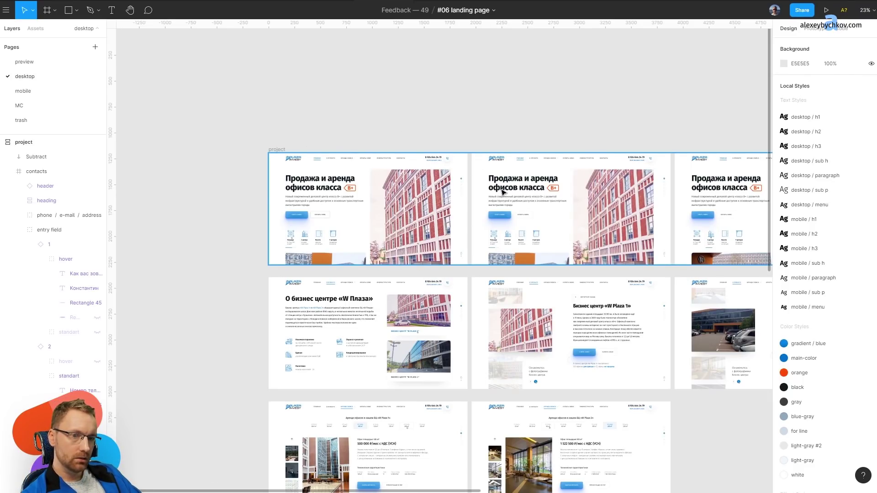
pyautogui.click(44, 92)
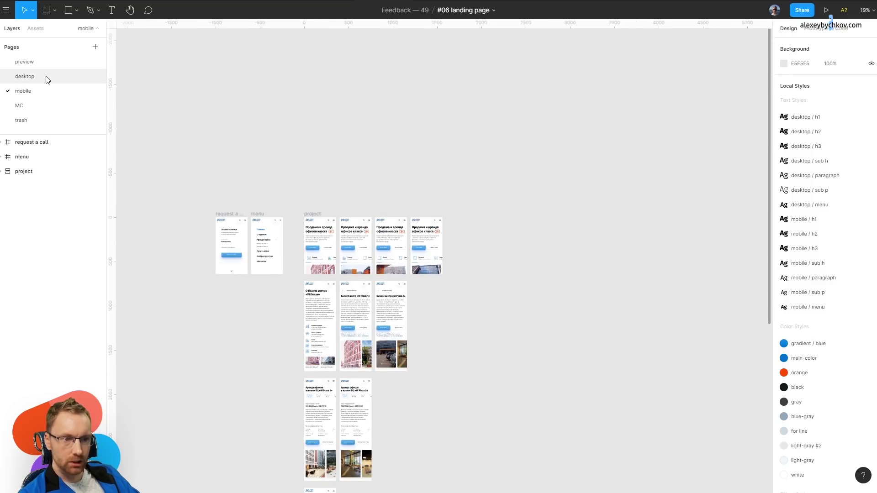
pyautogui.keyDown('ctrl'); pyautogui.scroll(3, 388, 181); pyautogui.keyUp('ctrl')
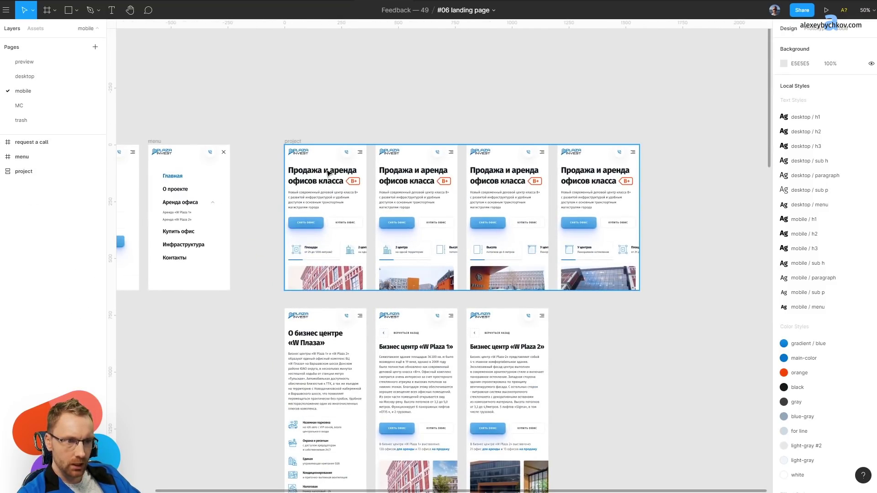
pyautogui.click(20, 77)
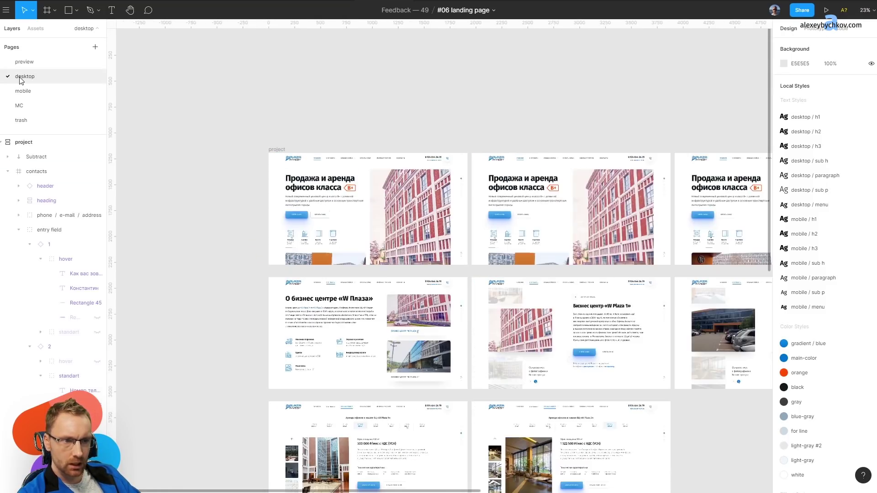
pyautogui.click(36, 96)
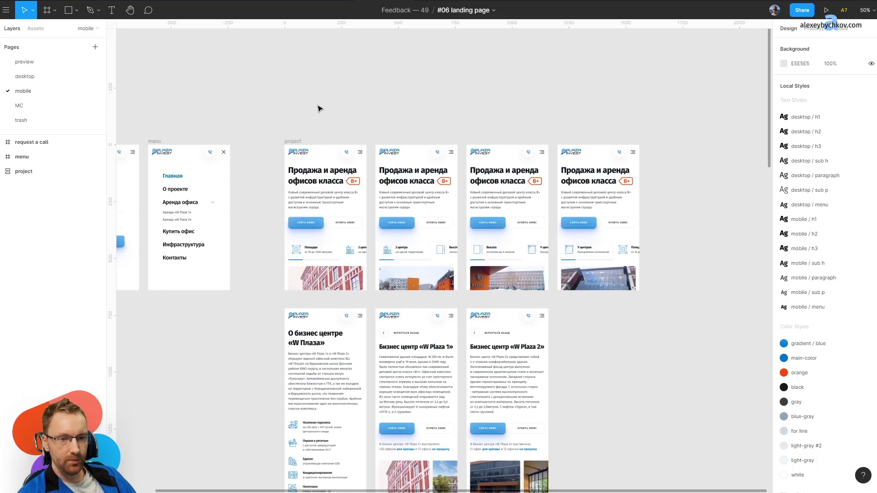
# Rename the 'trash' page to 'draft'.
pyautogui.click(22, 120)
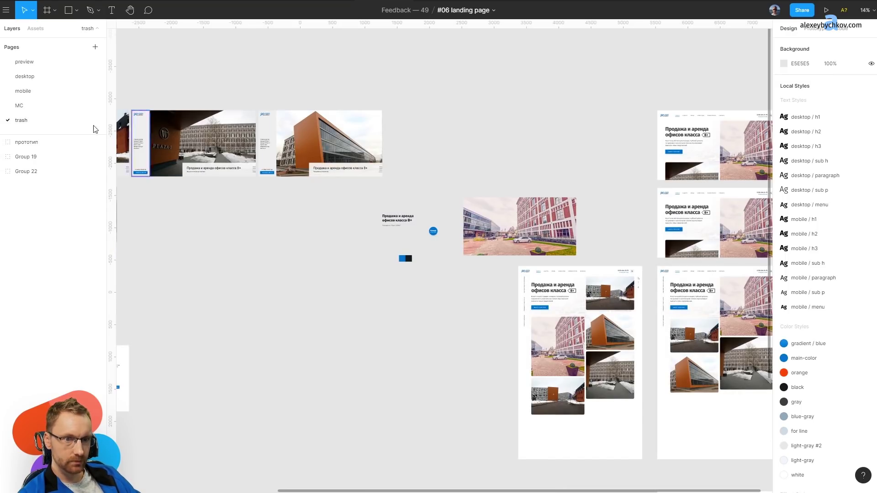
pyautogui.doubleClick(23, 120)
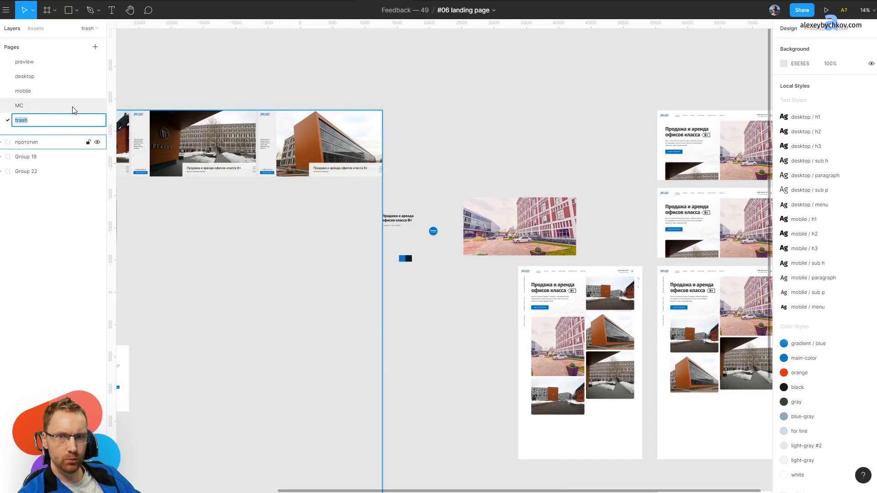
pyautogui.write('draft')
pyautogui.press('Return')
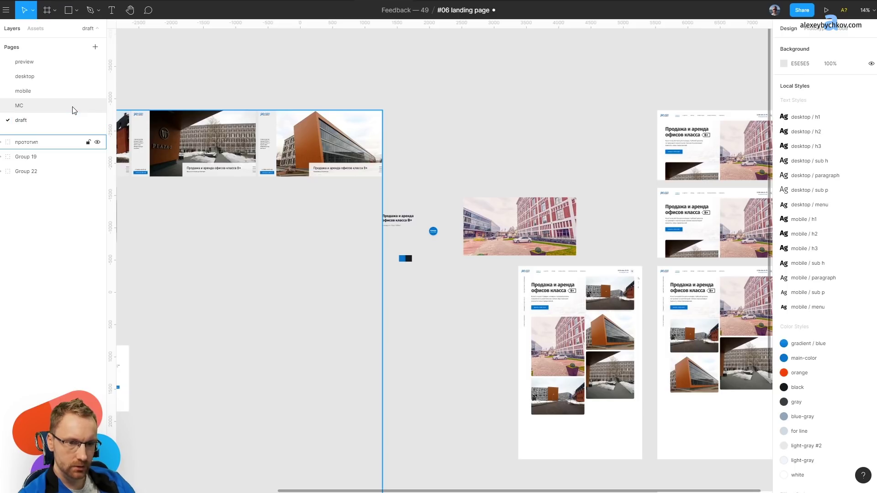
# Zoom out to see every frame on the draft page, then return to the desktop page.
pyautogui.click(463, 80)
pyautogui.hotkey('shift', '1')
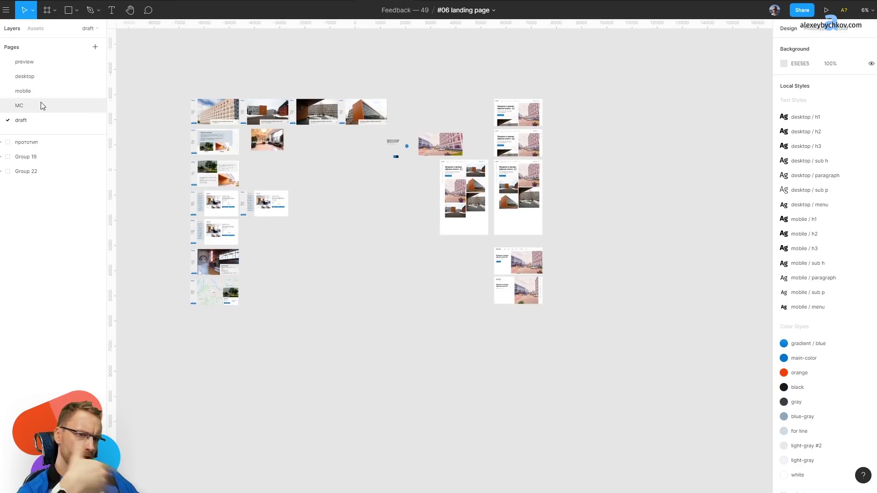
pyautogui.click(38, 76)
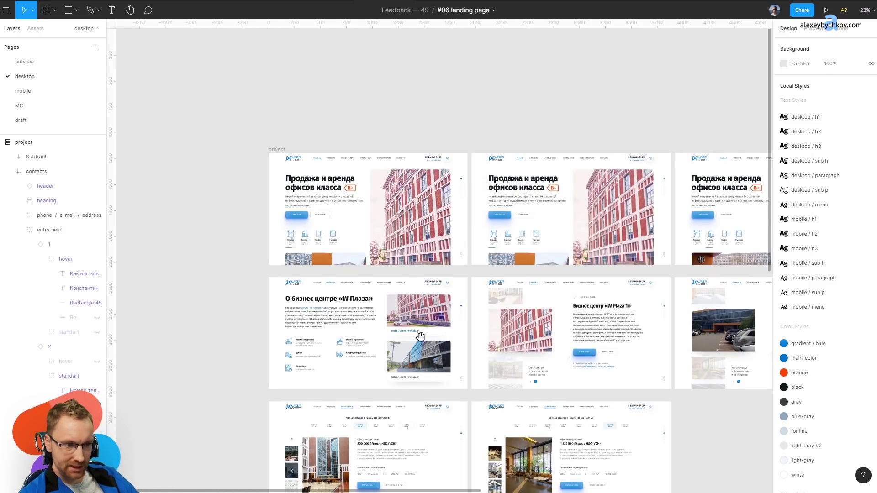
pyautogui.scroll(-5, 420, 337)
pyautogui.scroll(-3, 327, 172)
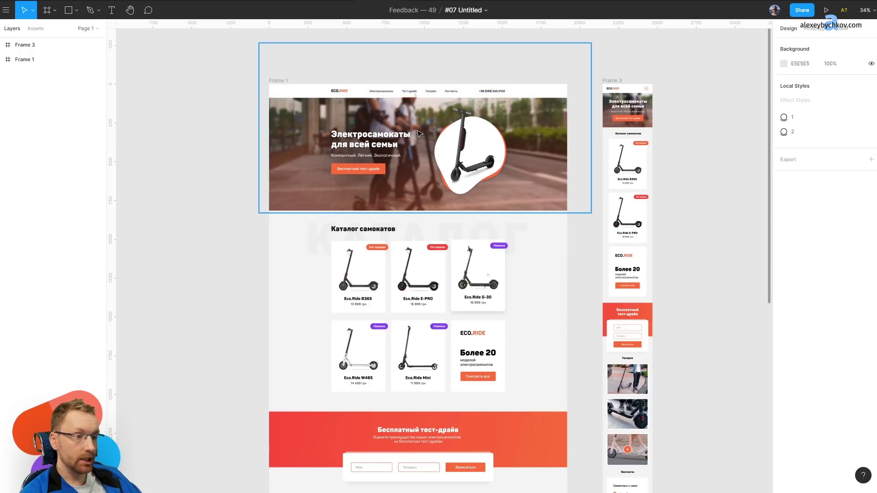
# Scroll around the Eco.Ride landing page hero to survey its layout.
pyautogui.scroll(-2, 419, 133)
pyautogui.scroll(5, 448, 172)
pyautogui.scroll(2, 433, 228)
pyautogui.scroll(1, 414, 319)
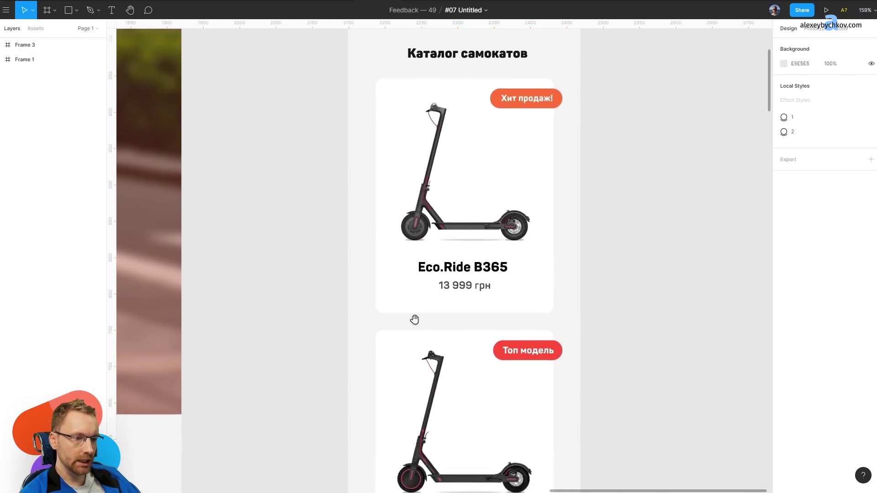
pyautogui.scroll(-5, 414, 319)
pyautogui.scroll(-5, 414, 319)
pyautogui.scroll(-5, 415, 137)
pyautogui.scroll(3, 420, 250)
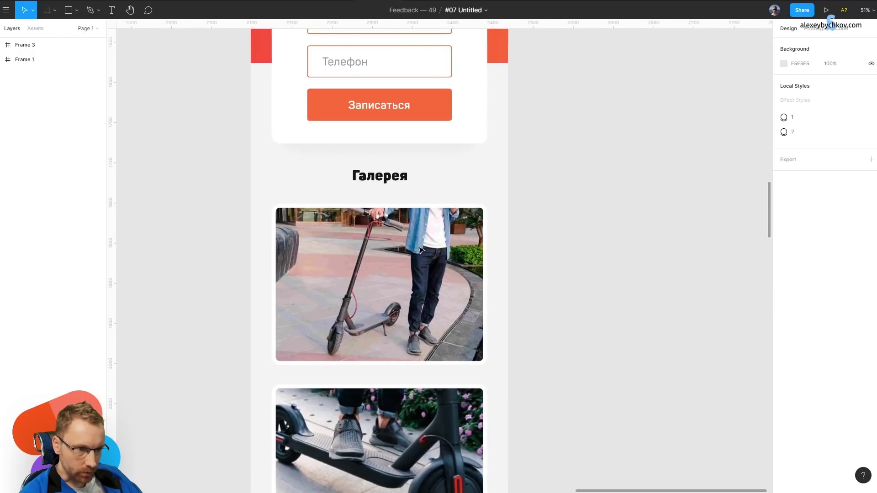
pyautogui.scroll(-5, 421, 250)
pyautogui.scroll(5, 392, 256)
pyautogui.scroll(3, 367, 264)
pyautogui.scroll(2, 367, 264)
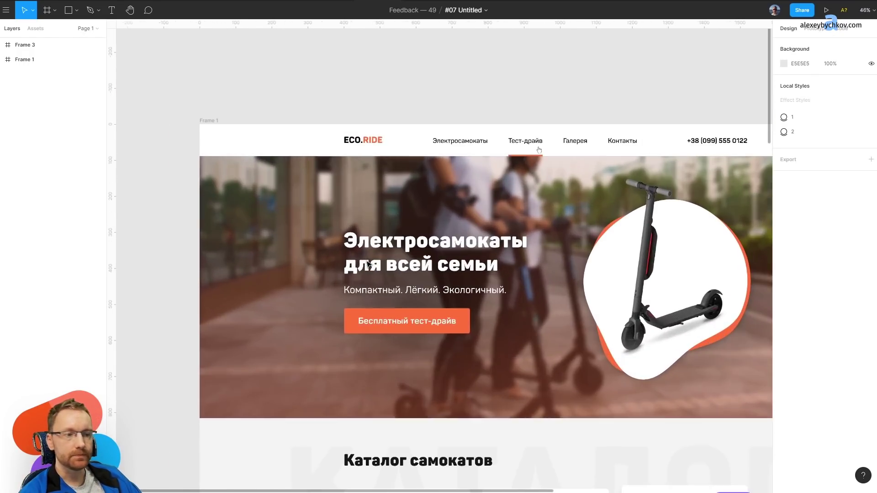
pyautogui.hscroll(5, 639, 247)
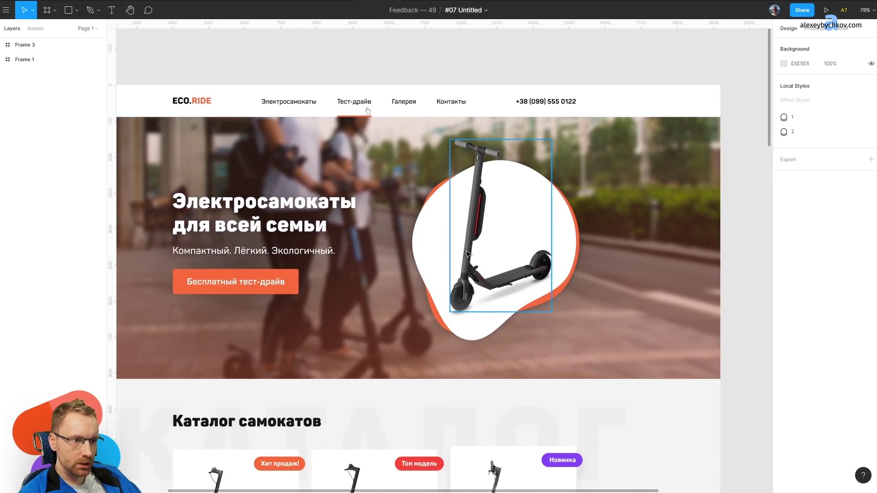
pyautogui.scroll(3, 467, 254)
pyautogui.scroll(-3, 466, 254)
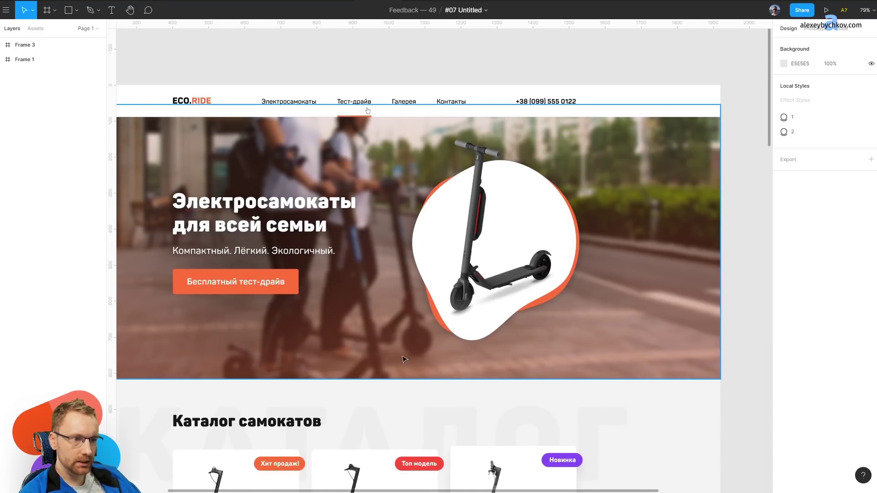
pyautogui.hscroll(-3, 404, 359)
pyautogui.scroll(2, 401, 297)
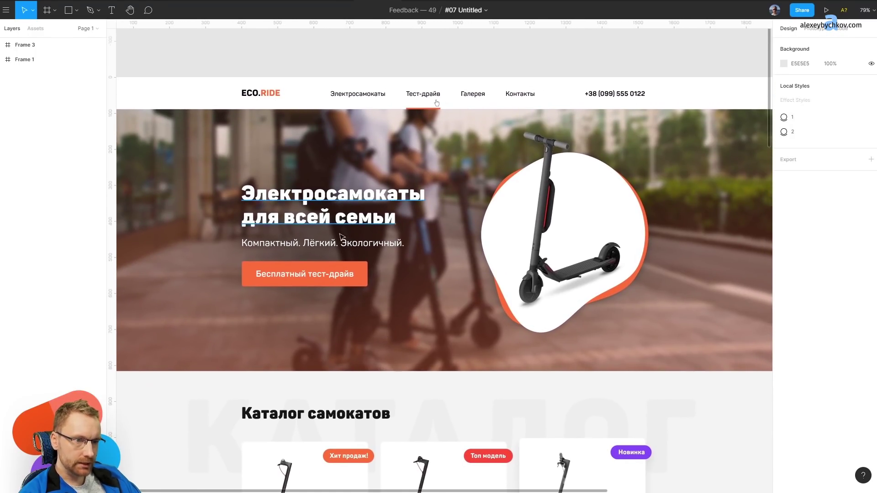
pyautogui.scroll(3, 309, 222)
pyautogui.scroll(-4, 320, 183)
pyautogui.scroll(5, 343, 192)
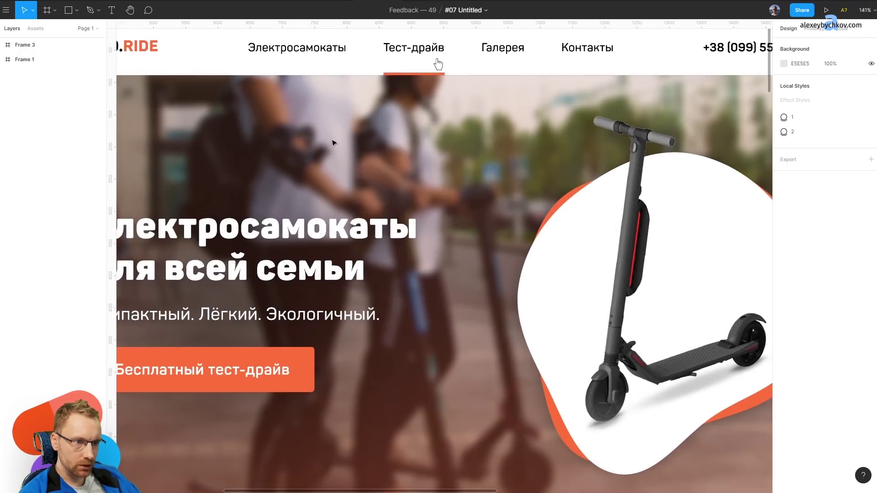
pyautogui.scroll(-3, 338, 247)
pyautogui.scroll(1, 310, 297)
pyautogui.scroll(2, 297, 320)
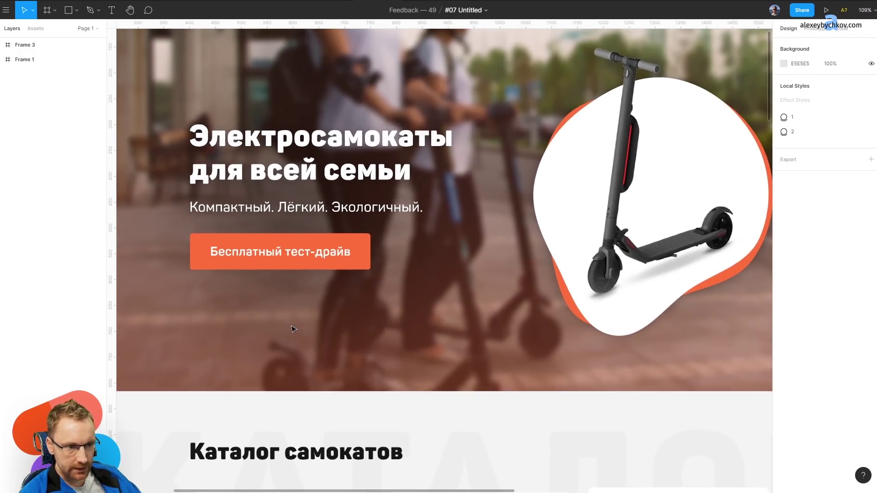
pyautogui.scroll(-3, 300, 315)
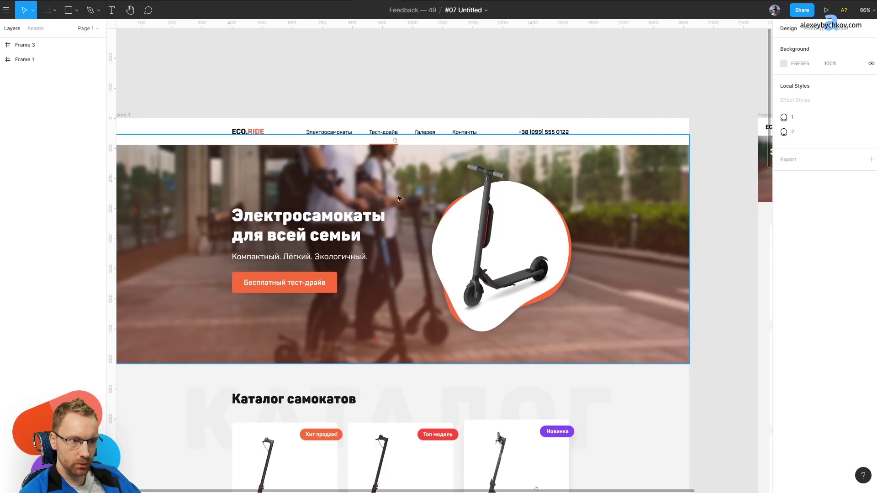
# Draw a grey test rectangle over the hero's right half, then delete it.
pyautogui.keyDown('ctrl'); pyautogui.click(342, 167); pyautogui.keyUp('ctrl')
pyautogui.moveTo(144, 176); pyautogui.dragTo(211, 172)
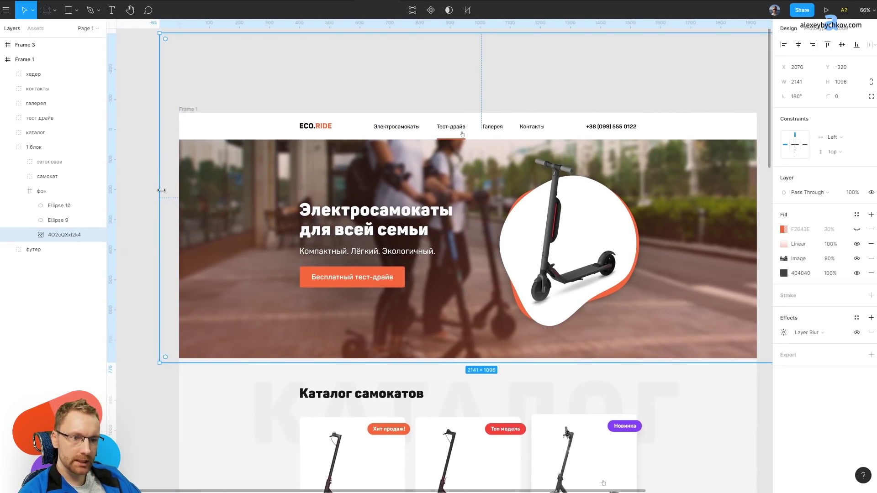
pyautogui.press('r')
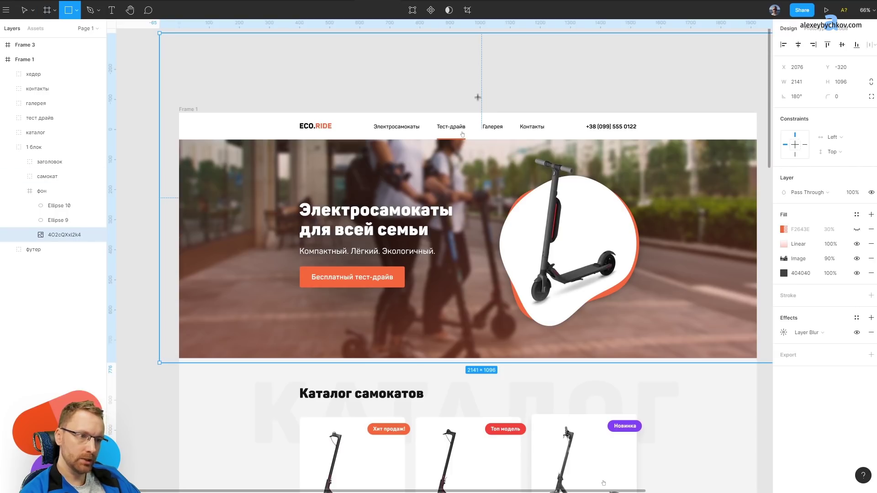
pyautogui.moveTo(477, 95); pyautogui.dragTo(712, 380)
pyautogui.moveTo(478, 253)
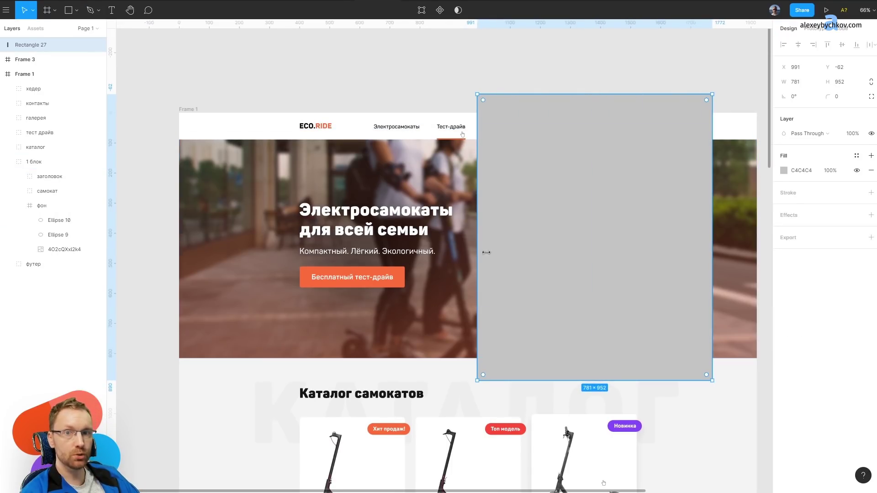
pyautogui.press('Delete')
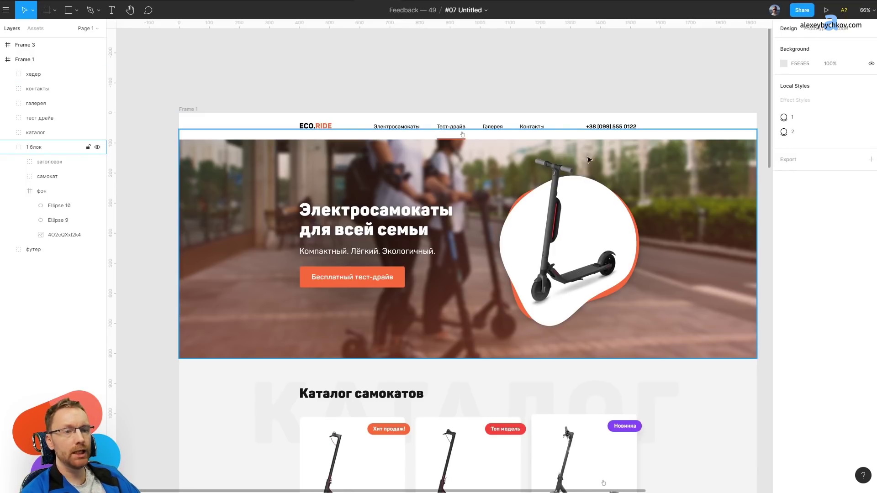
# Scroll down to the 'Каталог самокатов' section's scooter cards.
pyautogui.scroll(-5, 502, 157)
pyautogui.scroll(-3, 623, 239)
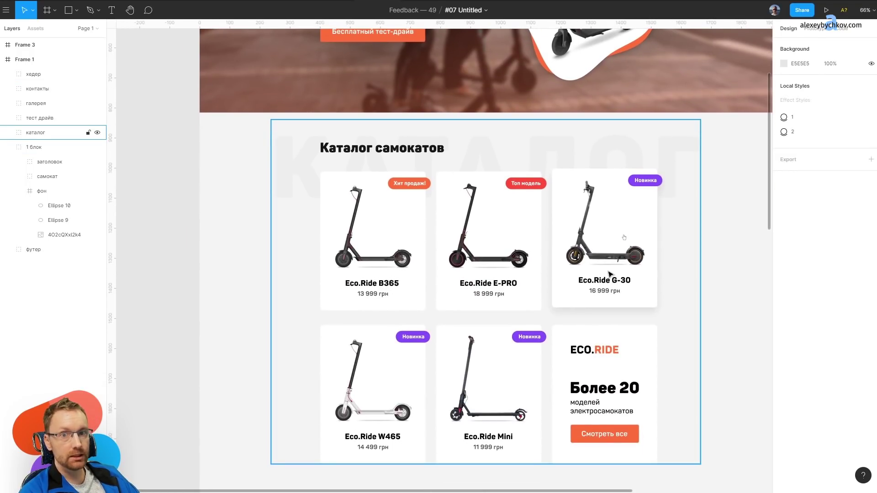
pyautogui.scroll(2, 610, 274)
pyautogui.scroll(4, 594, 251)
pyautogui.scroll(5, 525, 192)
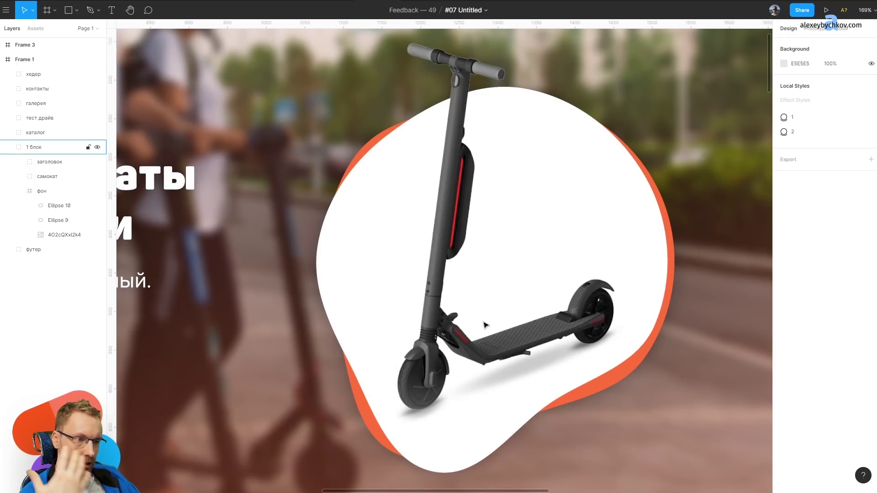
pyautogui.scroll(-5, 515, 196)
pyautogui.scroll(-5, 480, 110)
pyautogui.scroll(-5, 496, 136)
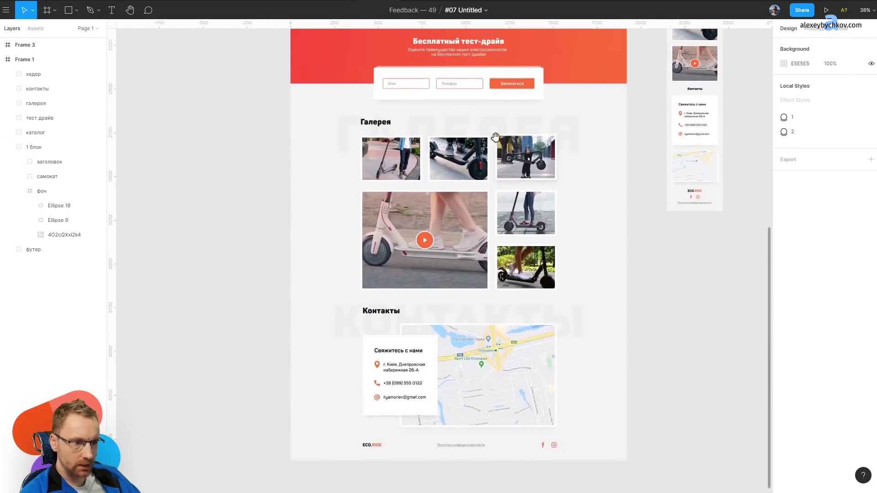
pyautogui.scroll(5, 519, 174)
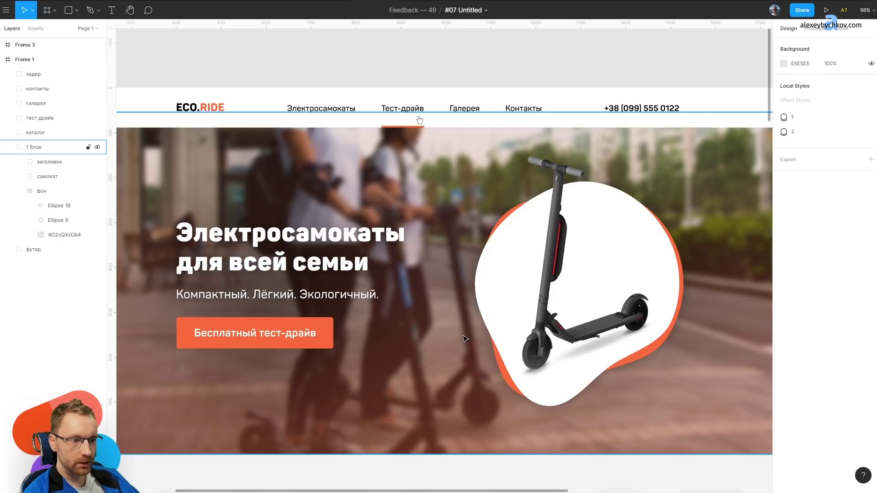
pyautogui.scroll(-1, 454, 418)
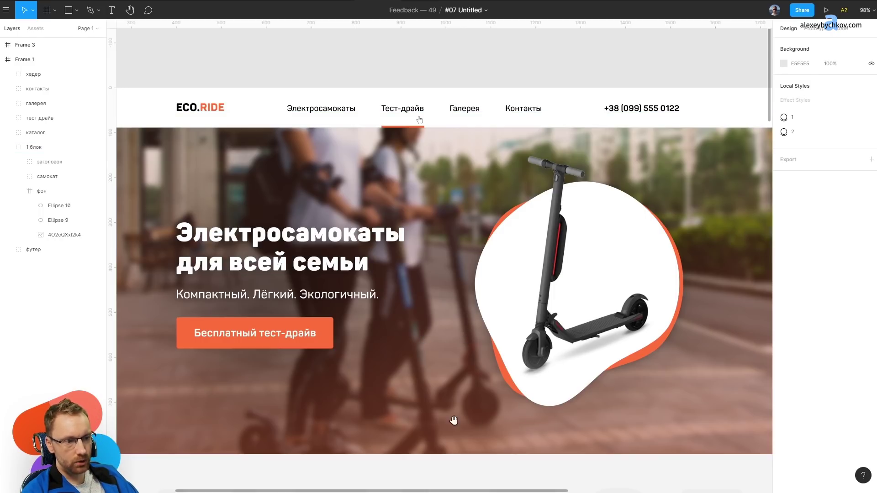
pyautogui.scroll(-5, 442, 157)
pyautogui.scroll(5, 561, 182)
pyautogui.scroll(-1, 467, 291)
pyautogui.scroll(-4, 466, 291)
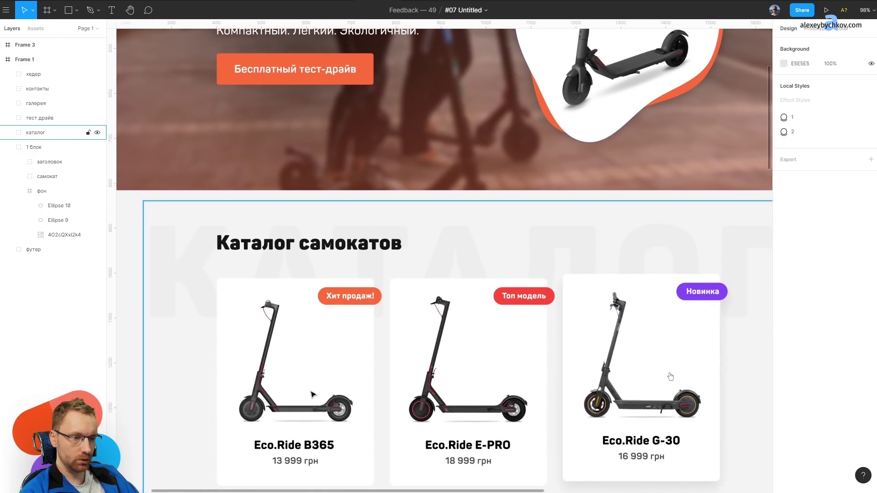
pyautogui.scroll(-1, 467, 415)
pyautogui.scroll(5, 540, 189)
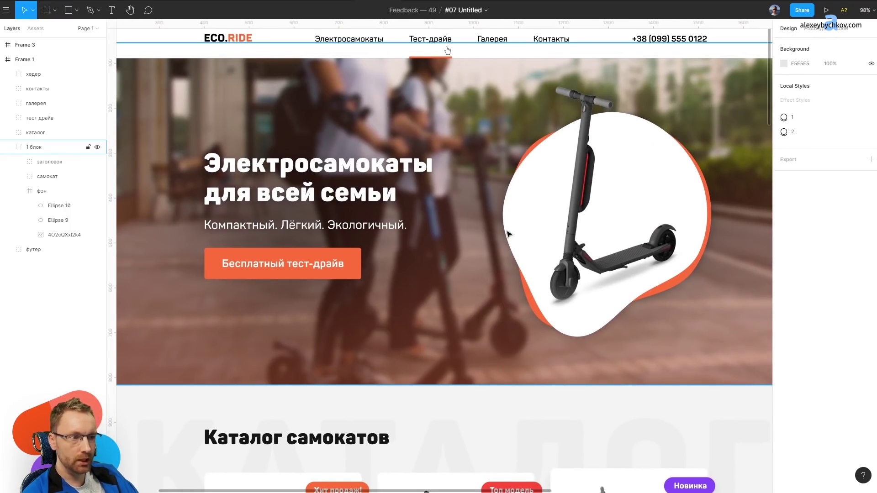
pyautogui.scroll(-7, 462, 345)
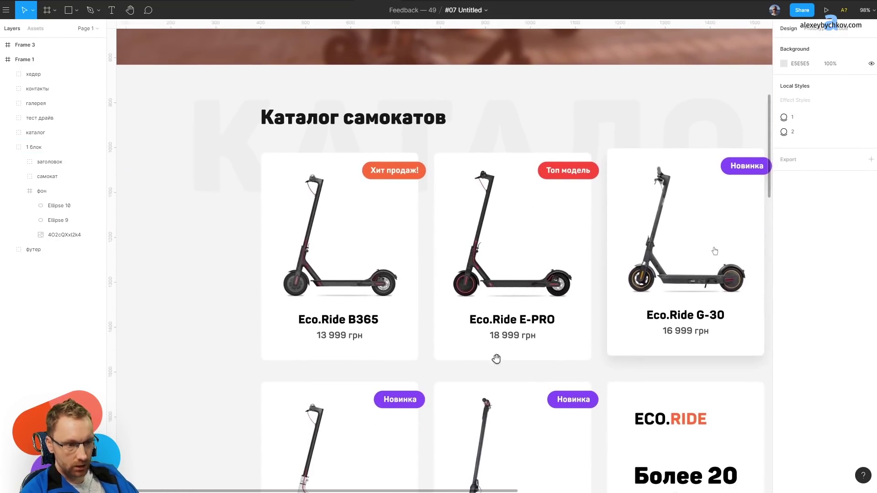
pyautogui.scroll(-2, 520, 231)
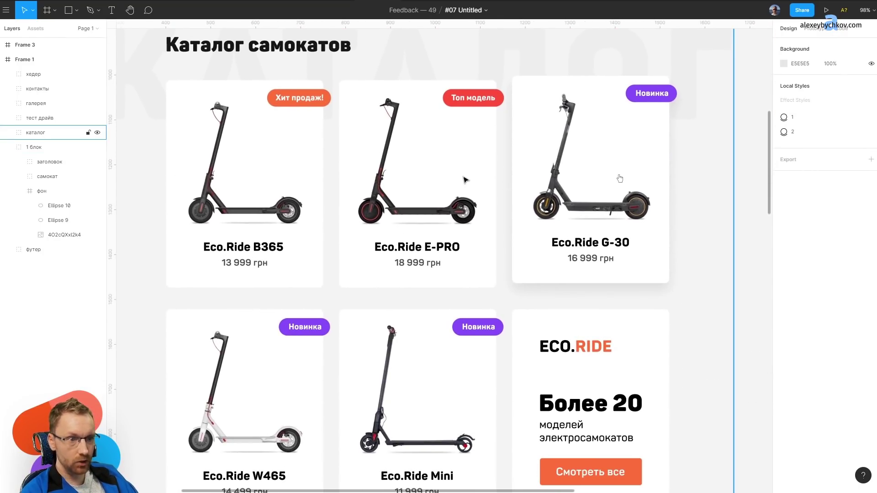
# Flip the first card's B365 scooter photo horizontally and drag the Хит продаж! badge to its top-left corner.
pyautogui.keyDown('ctrl'); pyautogui.click(239, 193); pyautogui.keyUp('ctrl')
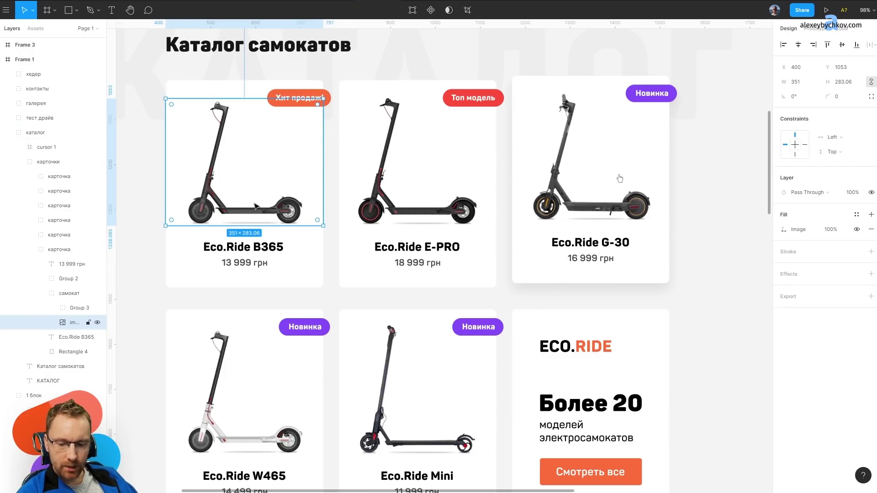
pyautogui.hotkey('shift', 'h')
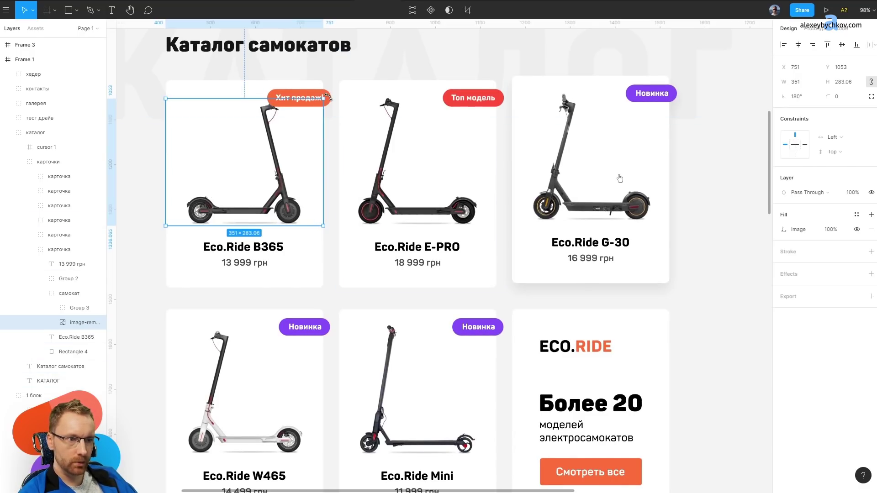
pyautogui.click(341, 67)
pyautogui.doubleClick(321, 98)
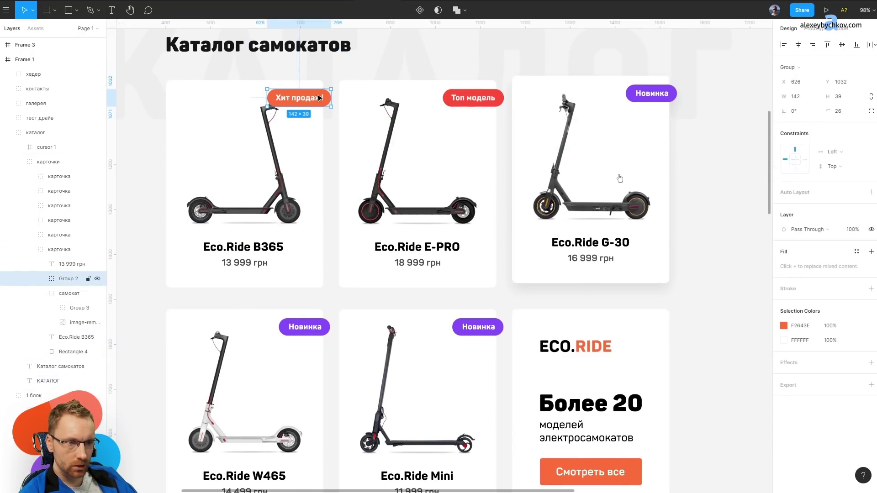
pyautogui.moveTo(321, 98); pyautogui.dragTo(212, 101)
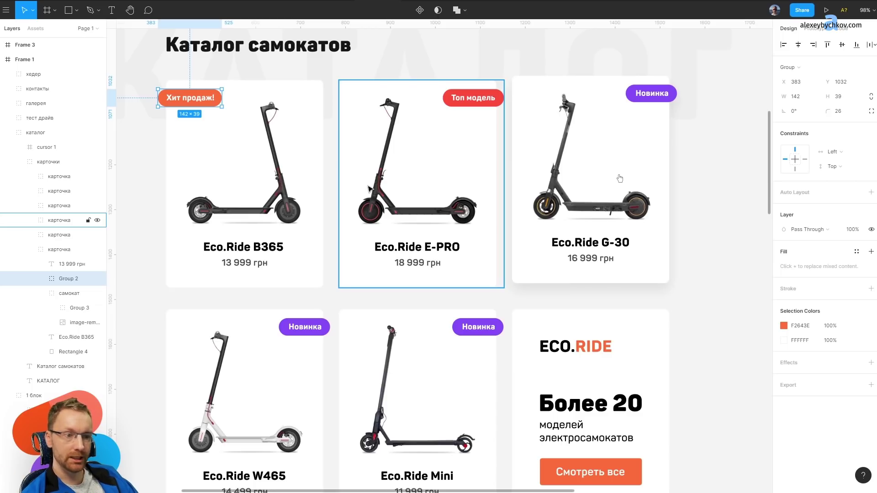
pyautogui.keyDown('ctrl'); pyautogui.click(417, 210); pyautogui.keyUp('ctrl')
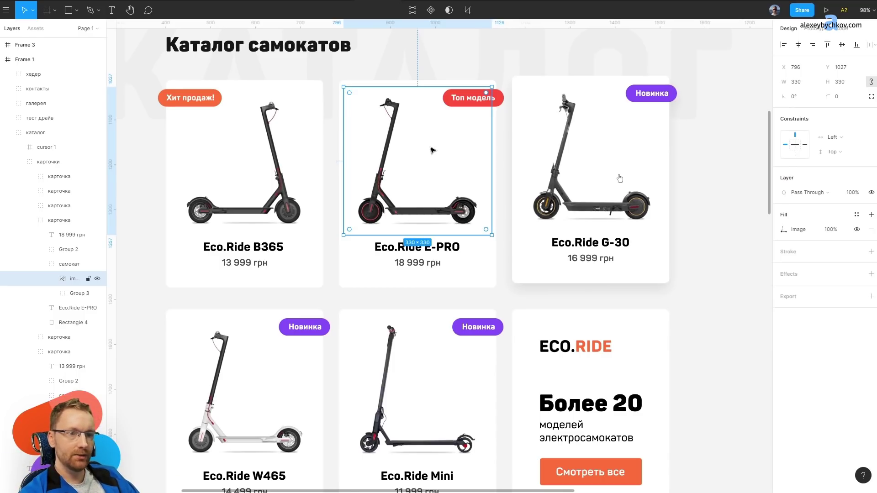
# Scroll and zoom the canvas up to the landing page's hero section.
pyautogui.scroll(-5, 432, 150)
pyautogui.scroll(5, 340, 293)
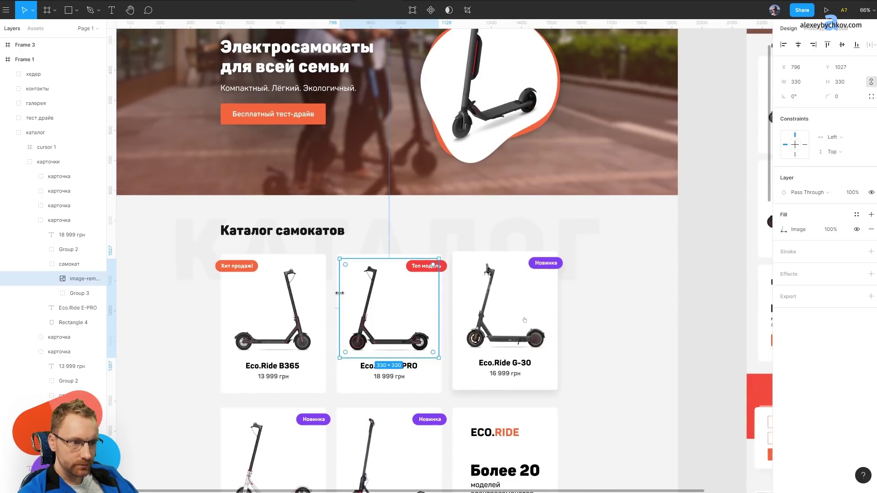
pyautogui.scroll(-2, 347, 307)
pyautogui.scroll(5, 533, 233)
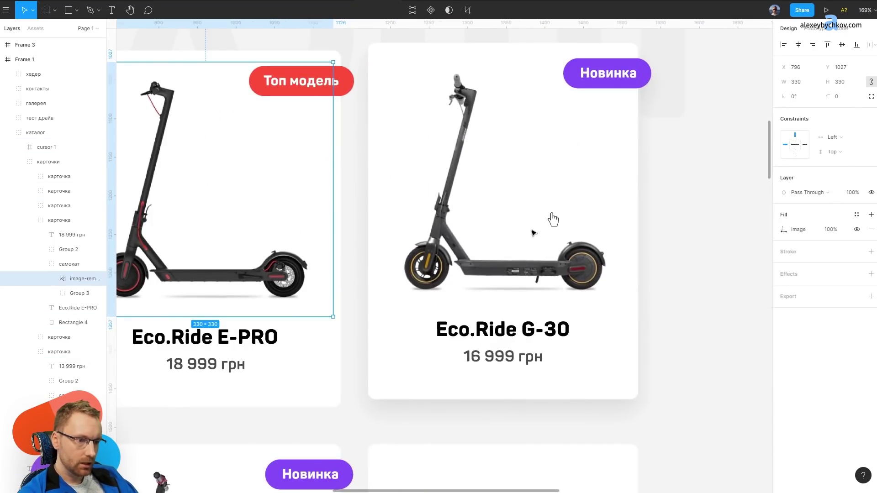
pyautogui.scroll(-5, 560, 211)
pyautogui.scroll(5, 556, 210)
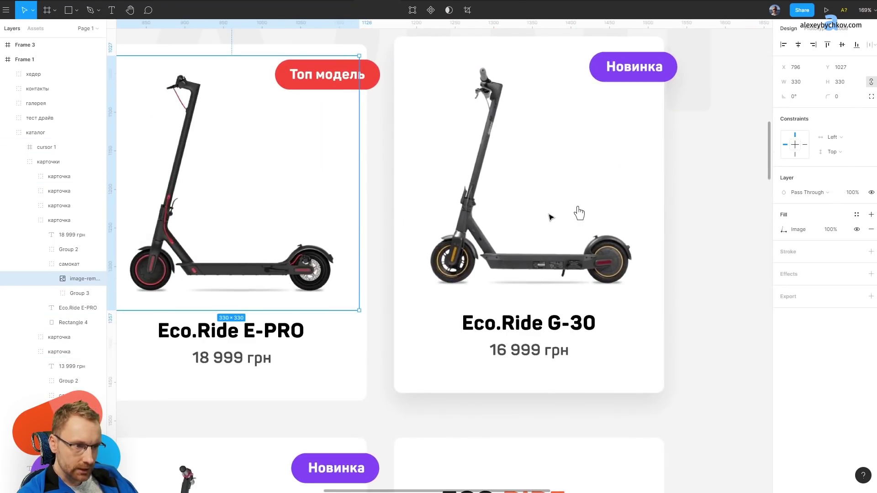
pyautogui.scroll(-5, 557, 210)
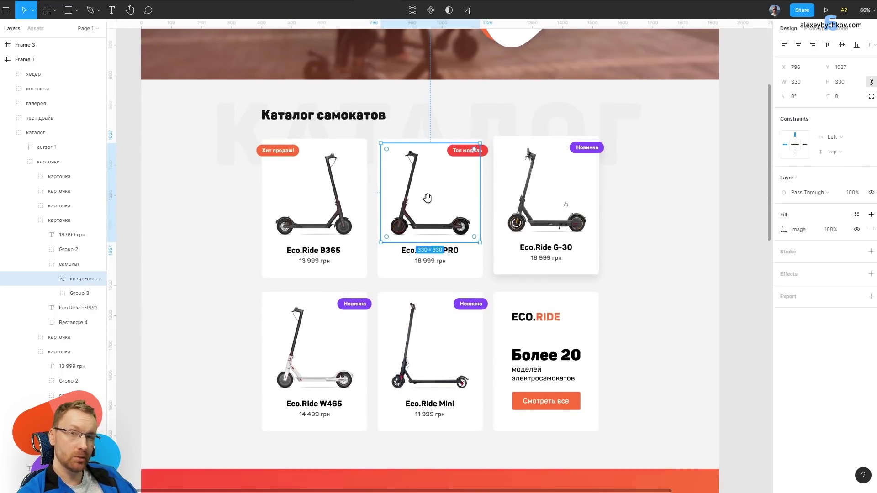
pyautogui.scroll(2, 393, 236)
pyautogui.scroll(3, 393, 236)
pyautogui.scroll(2, 319, 182)
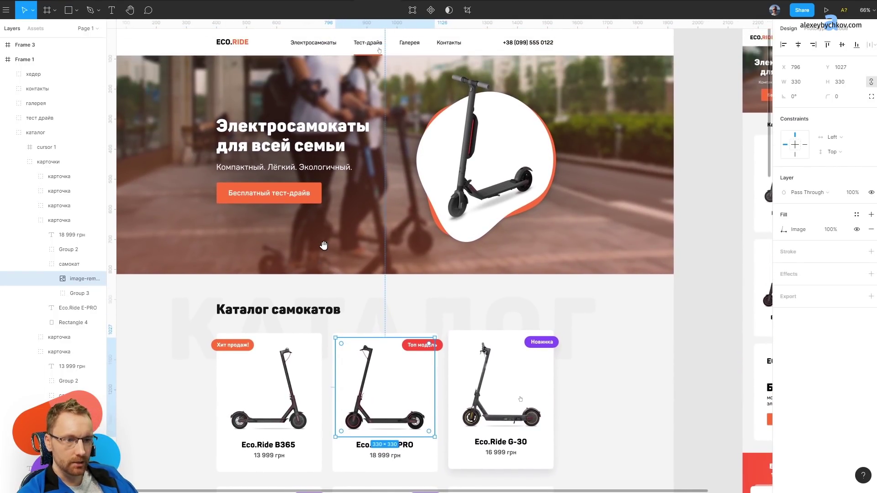
pyautogui.scroll(5, 309, 169)
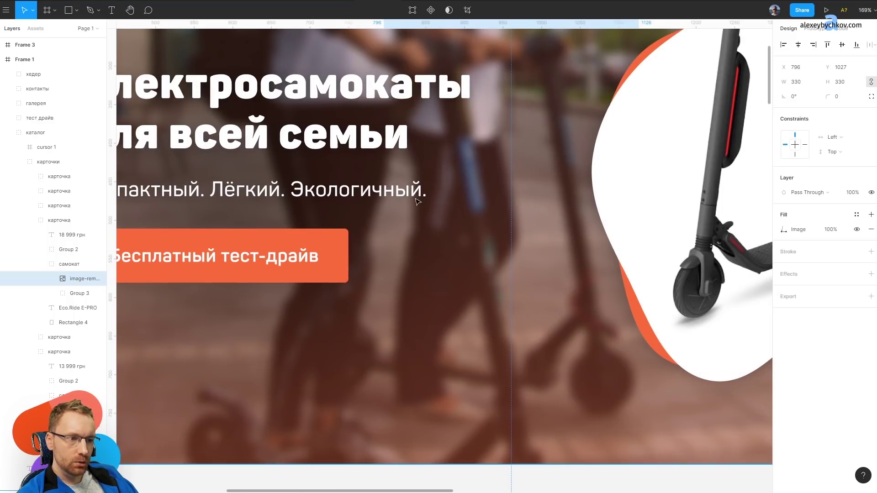
pyautogui.scroll(2, 344, 220)
# Try editing the hero subtitle, cancel the Missing Fonts notice twice, and zoom to Тест-драйв.
pyautogui.click(345, 220)
pyautogui.doubleClick(344, 220)
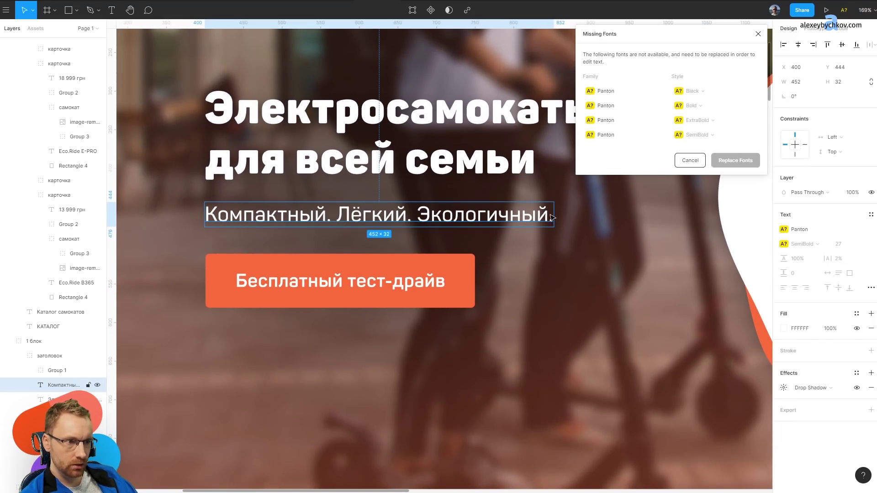
pyautogui.click(697, 162)
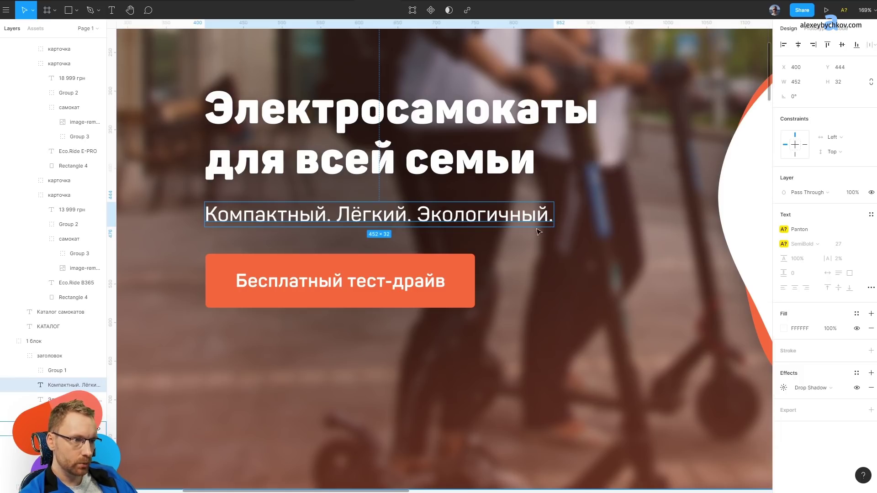
pyautogui.doubleClick(532, 211)
pyautogui.click(690, 161)
pyautogui.scroll(-3, 702, 165)
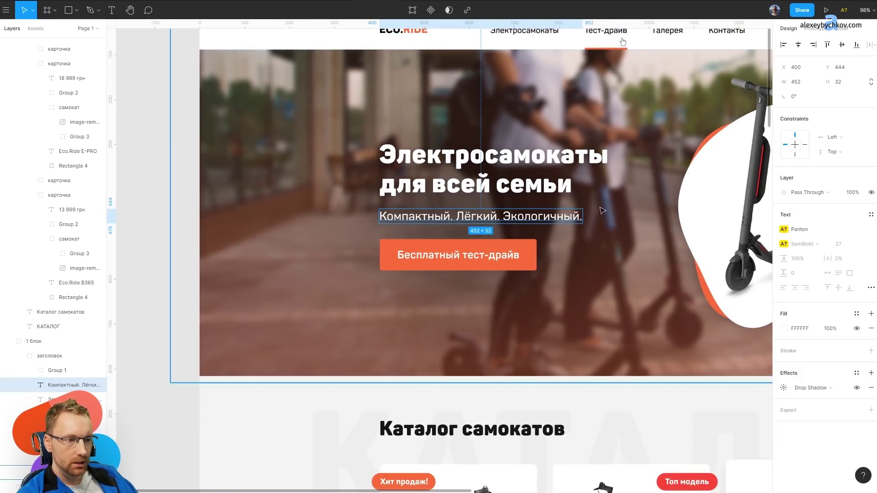
pyautogui.scroll(3, 575, 197)
pyautogui.scroll(-5, 459, 195)
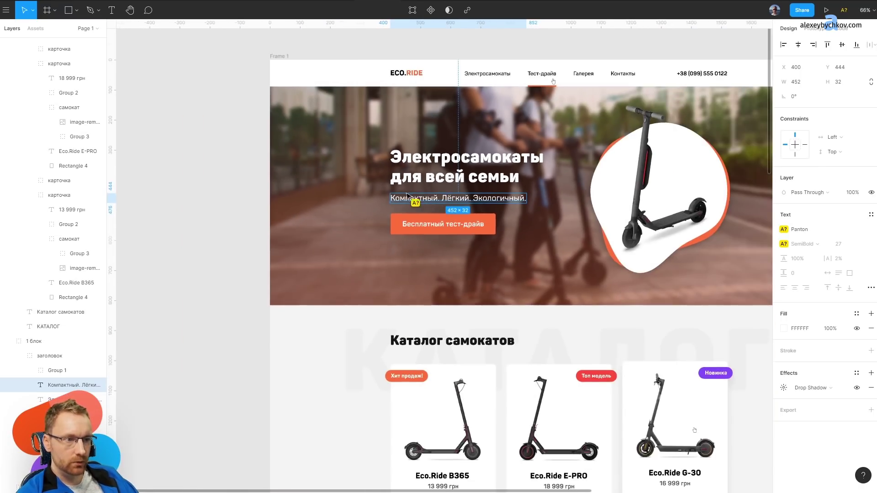
pyautogui.scroll(5, 429, 172)
# Try shifting the hand icon under Тест-драйв to the left, then undo it.
pyautogui.scroll(5, 547, 187)
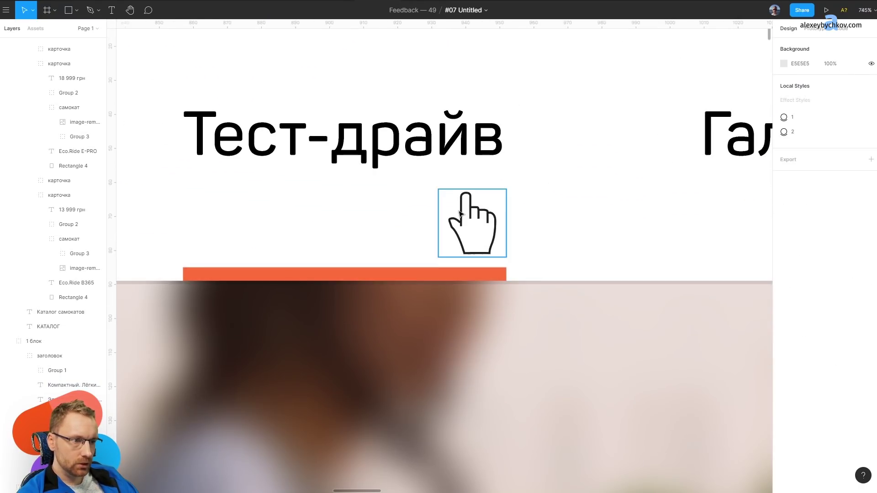
pyautogui.click(470, 217)
pyautogui.scroll(-4, 498, 196)
pyautogui.moveTo(489, 201); pyautogui.dragTo(451, 188)
pyautogui.hotkey('ctrl', 'z')
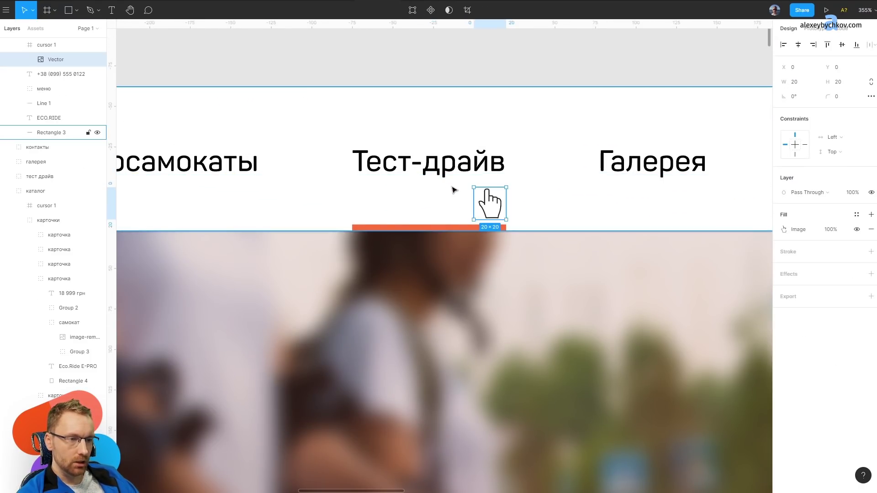
# Apply the red colour style to the Тест-драйв menu text.
pyautogui.doubleClick(408, 159)
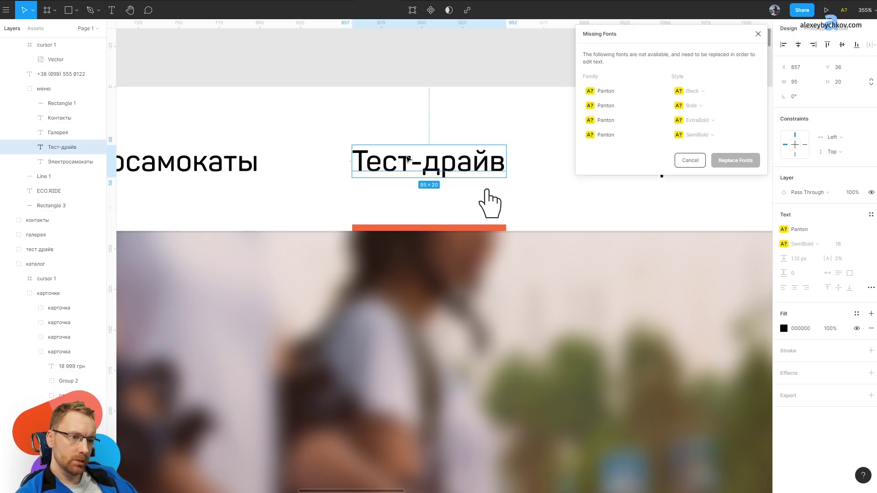
pyautogui.click(857, 314)
pyautogui.click(786, 348)
pyautogui.press('Escape')
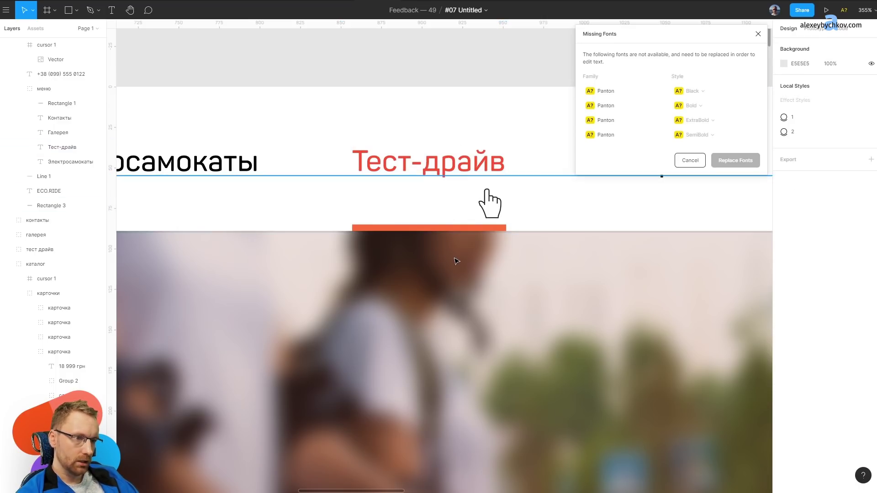
# Try moving and widening the red underline under Электросамокаты, undo it, and dismiss Missing Fonts.
pyautogui.click(461, 235)
pyautogui.keyDown('ctrl'); pyautogui.scroll(-3, 466, 228); pyautogui.keyUp('ctrl')
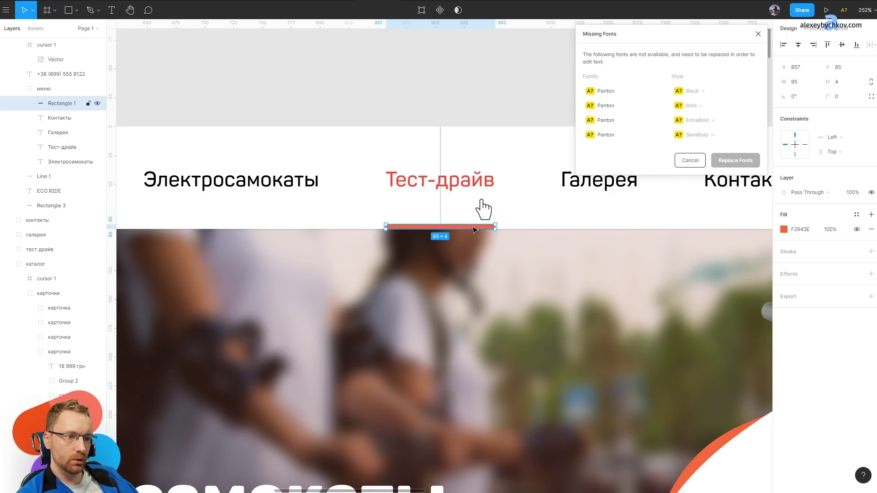
pyautogui.moveTo(474, 230); pyautogui.dragTo(232, 224)
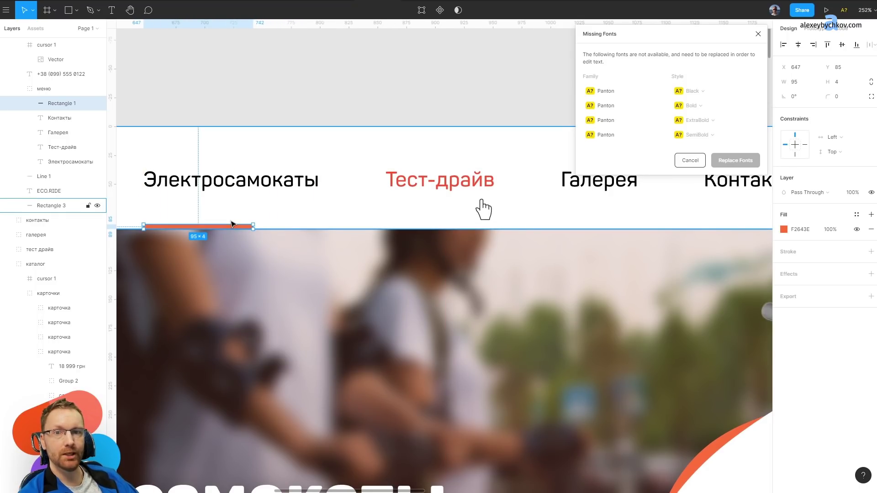
pyautogui.moveTo(253, 226); pyautogui.dragTo(320, 227)
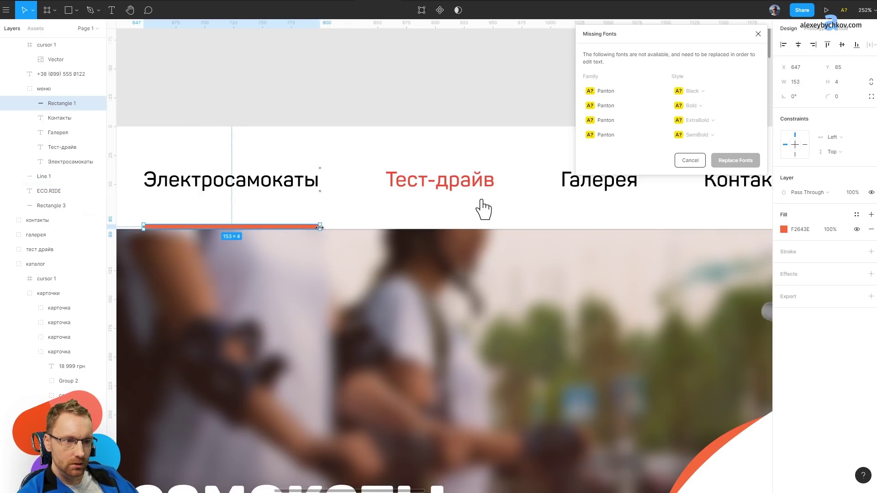
pyautogui.scroll(-3, 323, 124)
pyautogui.press('Escape')
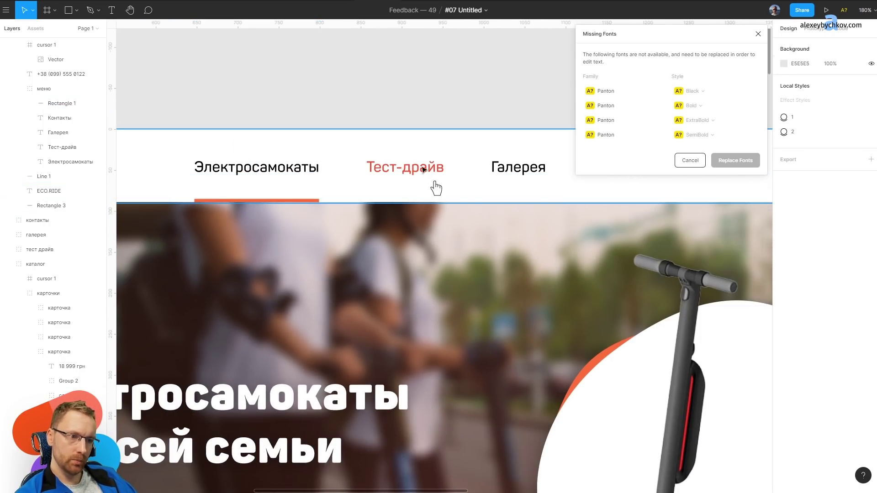
pyautogui.hotkey('ctrl', 'z')
pyautogui.hotkey('ctrl', 'z')
pyautogui.hotkey('ctrl', 'z')
pyautogui.press('Escape')
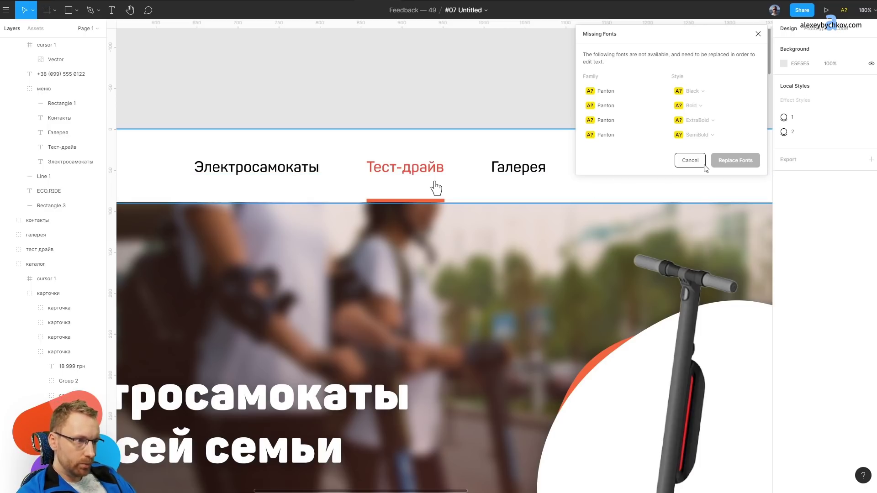
pyautogui.click(690, 161)
pyautogui.keyDown('ctrl'); pyautogui.scroll(-5, 456, 109); pyautogui.keyUp('ctrl')
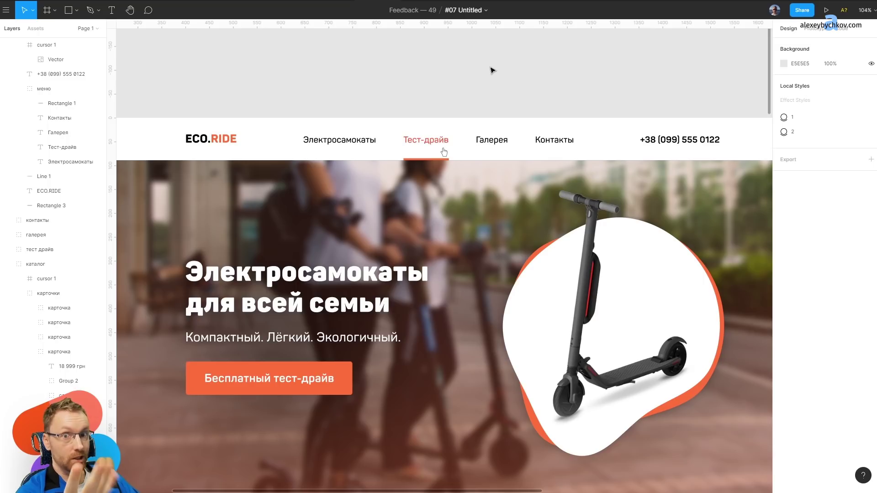
# Give the test-drive form's Имя and Телефон input fields the grey3 stroke style.
pyautogui.scroll(5, 445, 139)
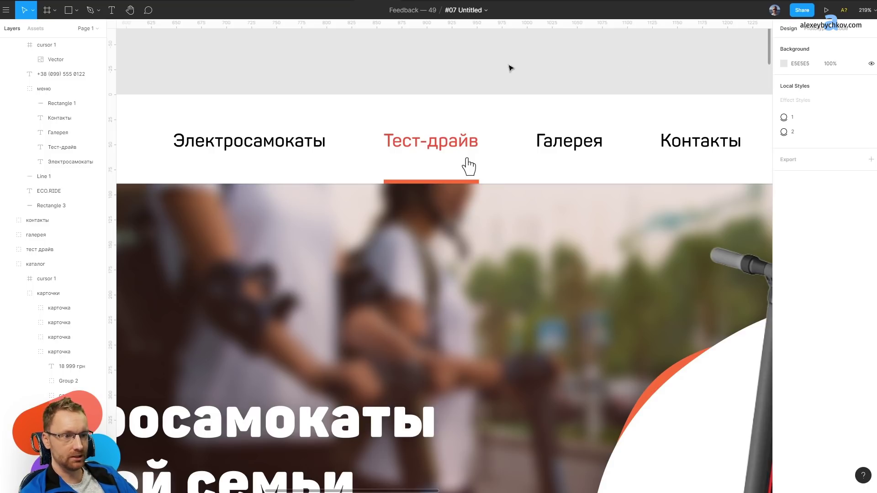
pyautogui.scroll(-3, 457, 137)
pyautogui.scroll(-3, 448, 160)
pyautogui.scroll(-1, 439, 173)
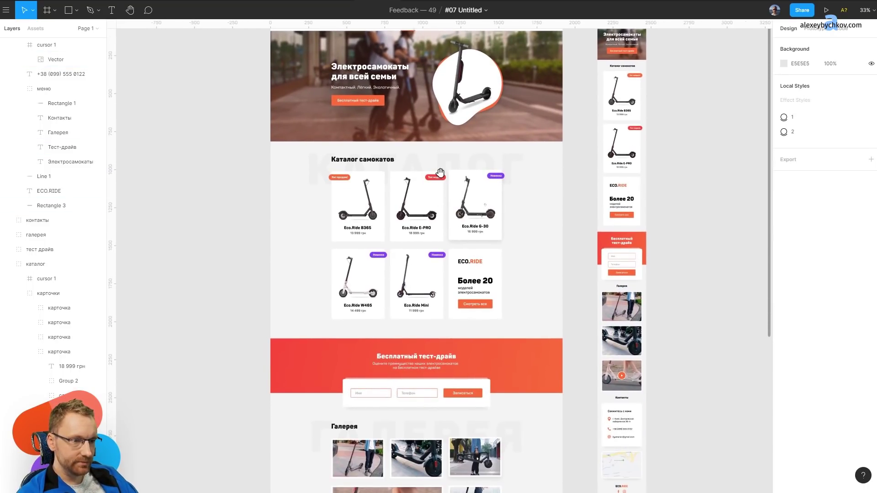
pyautogui.scroll(5, 455, 195)
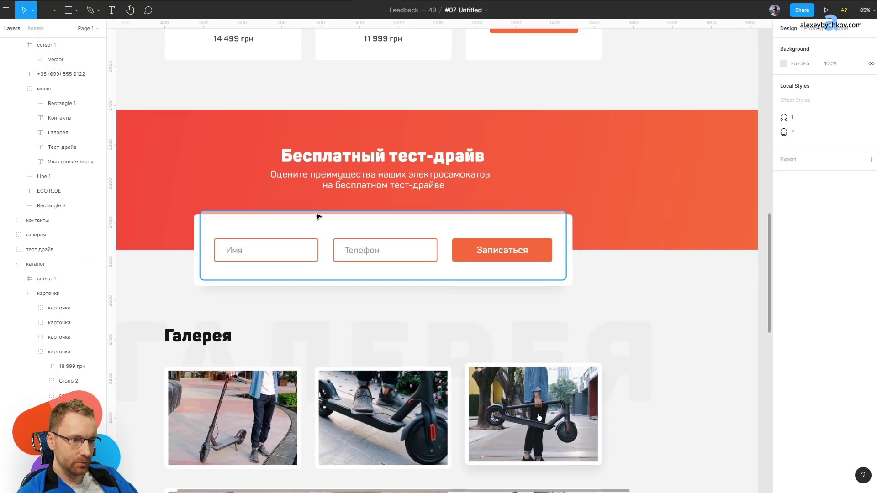
pyautogui.doubleClick(315, 250)
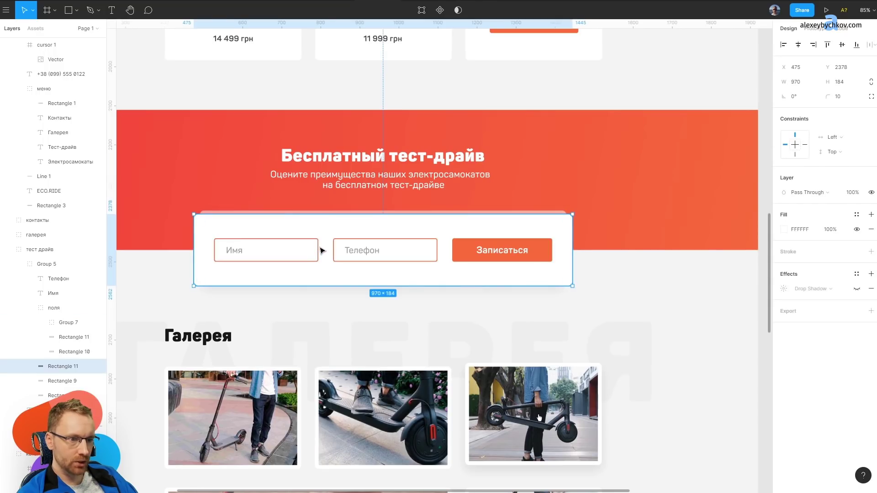
pyautogui.keyDown('shift'); pyautogui.click(439, 251); pyautogui.keyUp('shift')
pyautogui.click(856, 274)
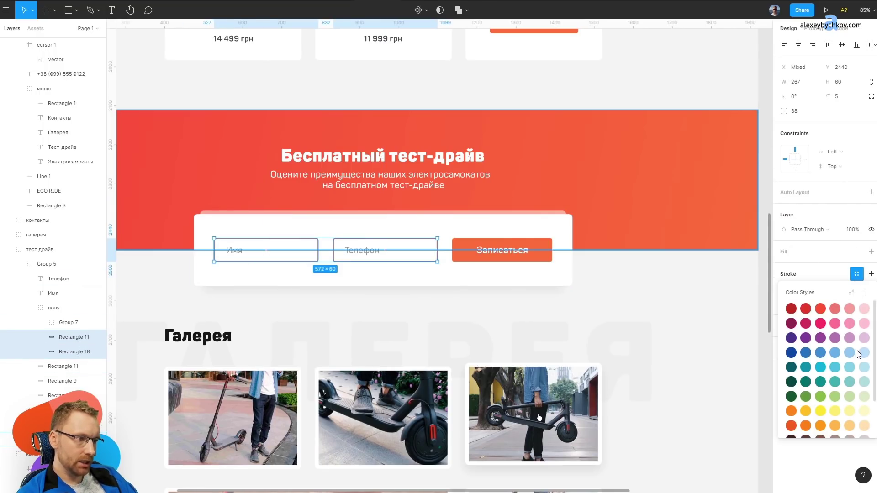
pyautogui.scroll(-3, 857, 354)
pyautogui.click(841, 415)
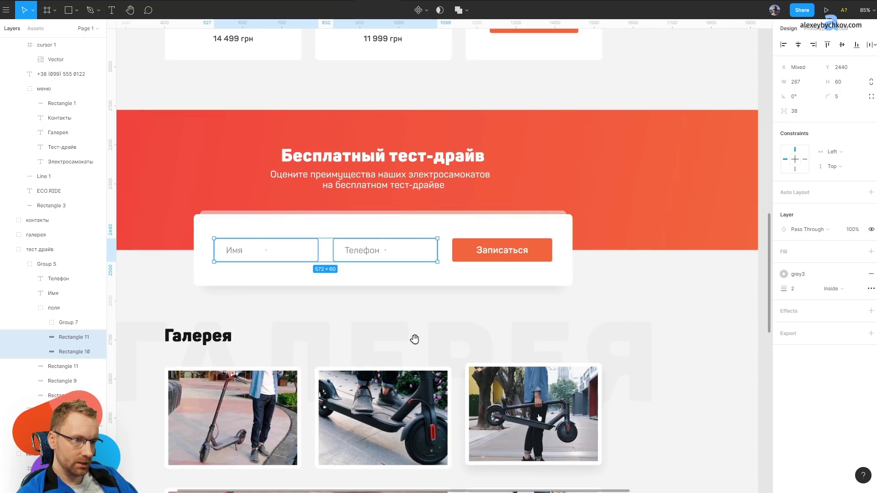
pyautogui.click(694, 308)
# Scroll down the landing page past the catalogue toward the gallery.
pyautogui.scroll(-3, 467, 286)
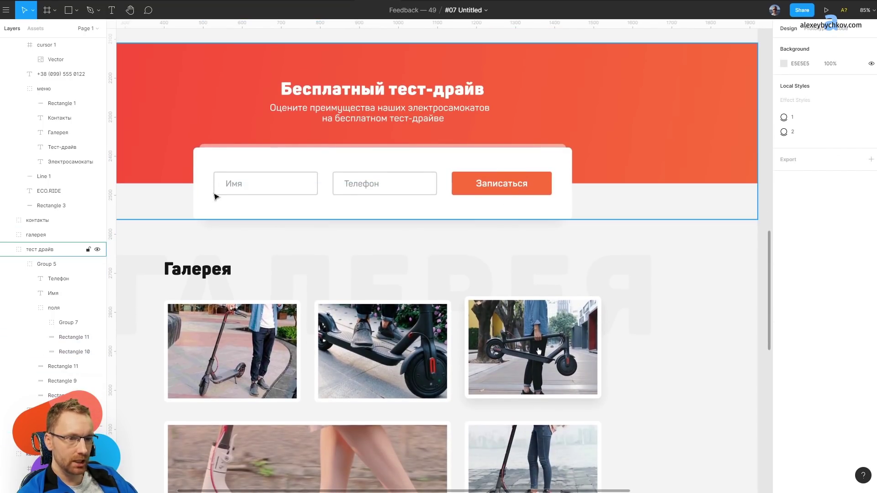
pyautogui.scroll(-10, 365, 205)
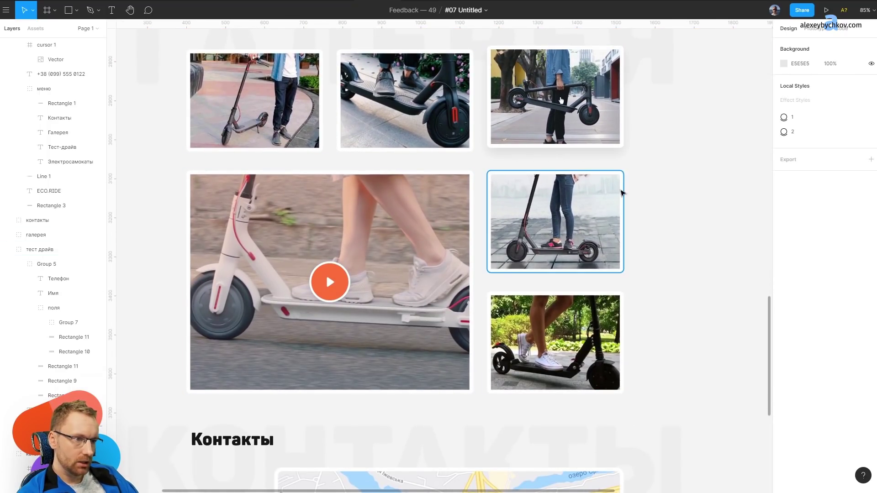
pyautogui.scroll(-5, 622, 193)
pyautogui.scroll(8, 622, 137)
pyautogui.scroll(-3, 607, 192)
pyautogui.scroll(-5, 590, 192)
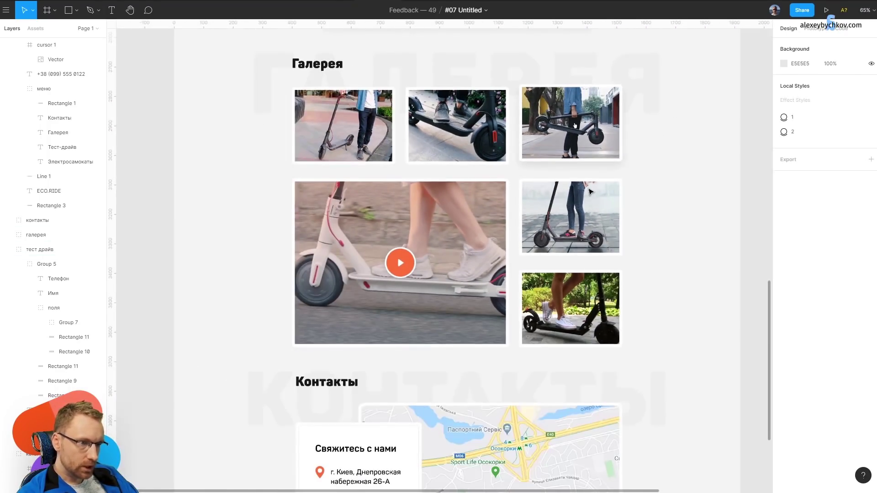
pyautogui.scroll(8, 548, 194)
pyautogui.scroll(6, 548, 194)
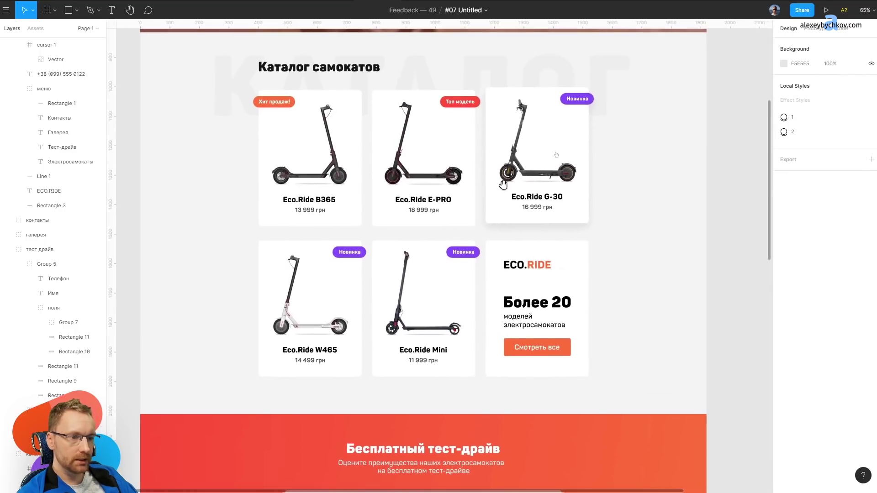
pyautogui.scroll(-2, 549, 194)
pyautogui.scroll(-10, 444, 330)
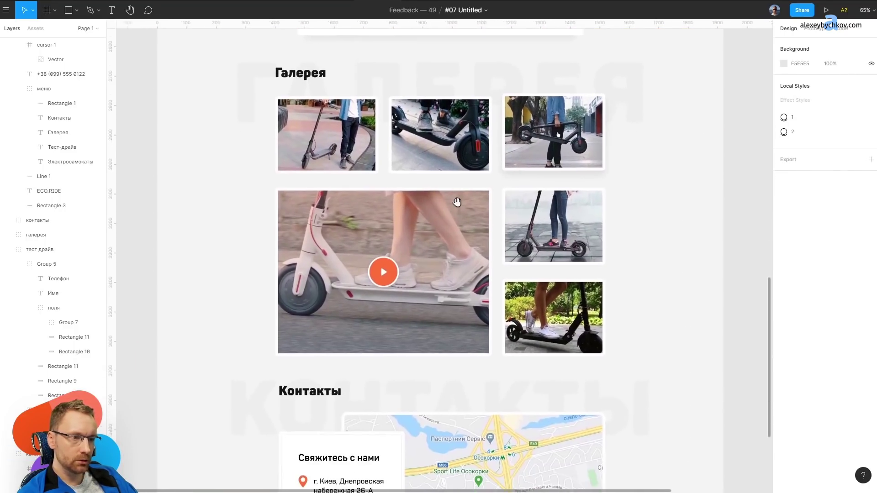
pyautogui.scroll(-1, 454, 201)
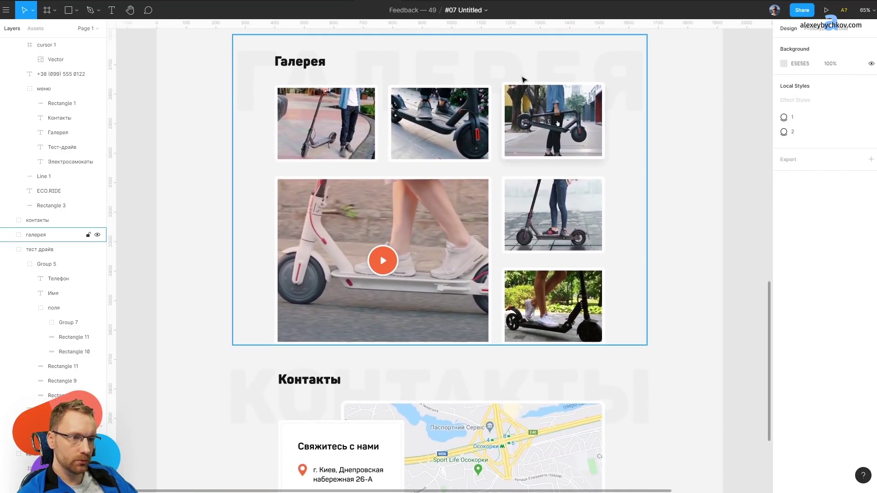
# Inspect the top-right gallery photo, Галерея heading and background ГАЛЕРЕЯ word, then deselect.
pyautogui.click(557, 133)
pyautogui.scroll(-3, 442, 354)
pyautogui.scroll(3, 402, 272)
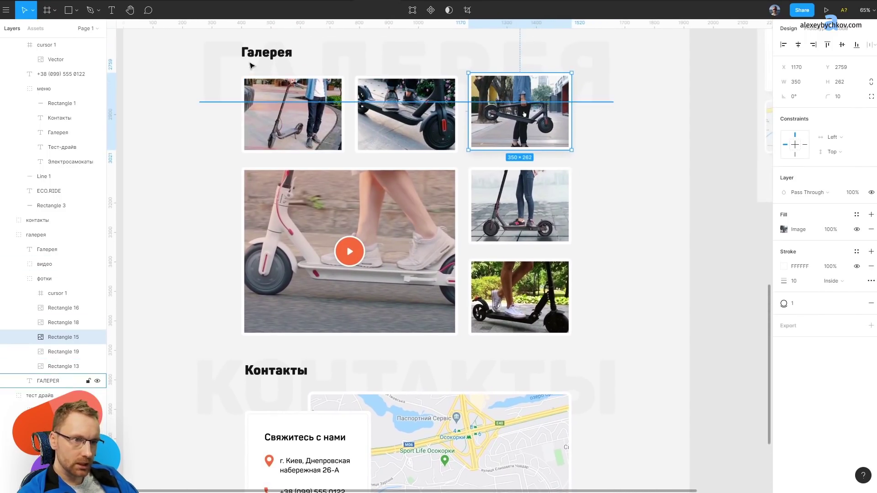
pyautogui.click(251, 62)
pyautogui.keyDown('shift'); pyautogui.click(223, 65); pyautogui.keyUp('shift')
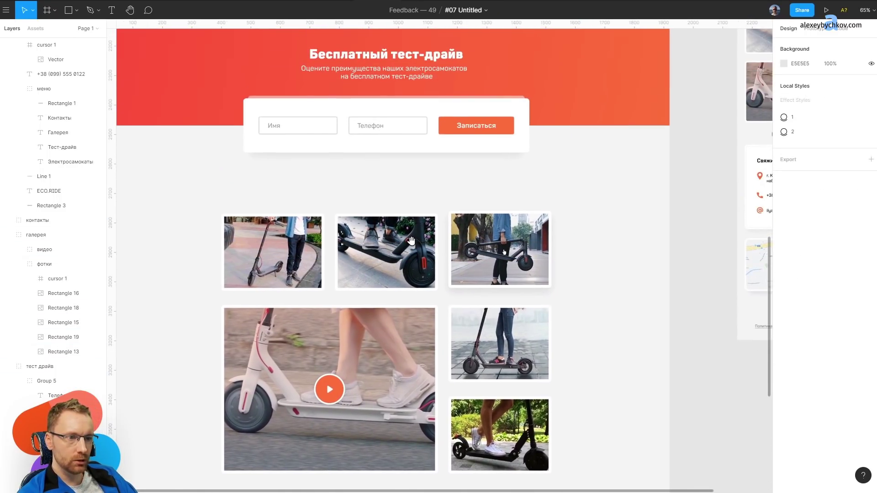
pyautogui.scroll(3, 224, 65)
pyautogui.click(689, 181)
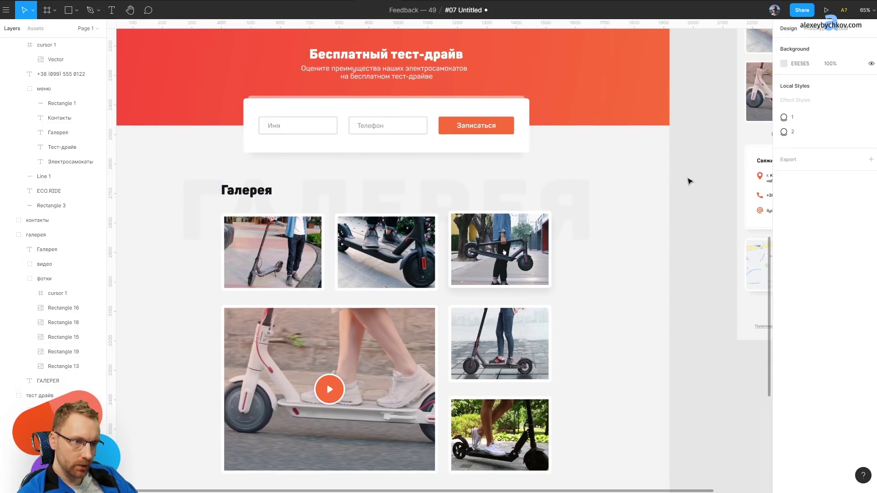
pyautogui.scroll(-4, 306, 90)
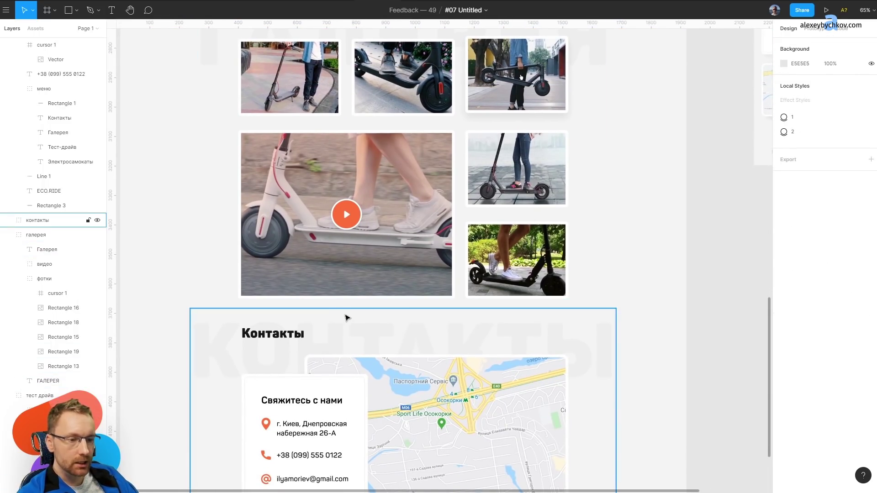
# Recolour the Контакты card's e-mail address with the orange colour style.
pyautogui.doubleClick(299, 452)
pyautogui.click(299, 334)
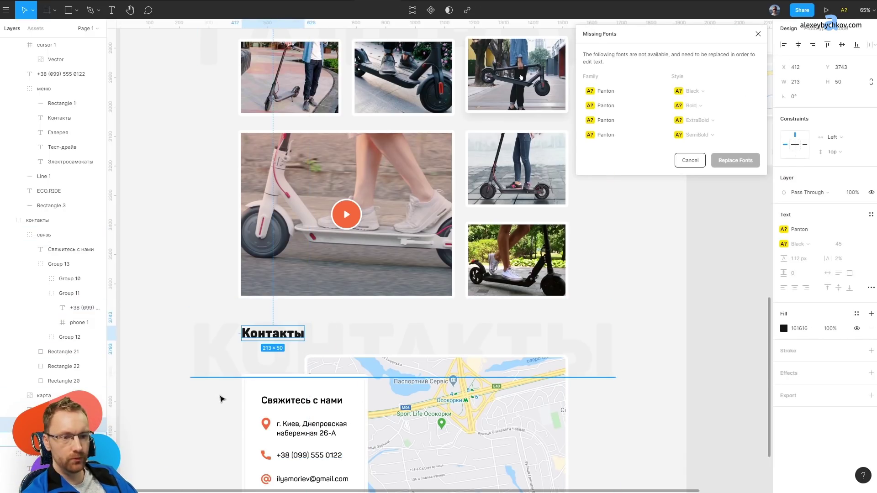
pyautogui.scroll(-4, 182, 228)
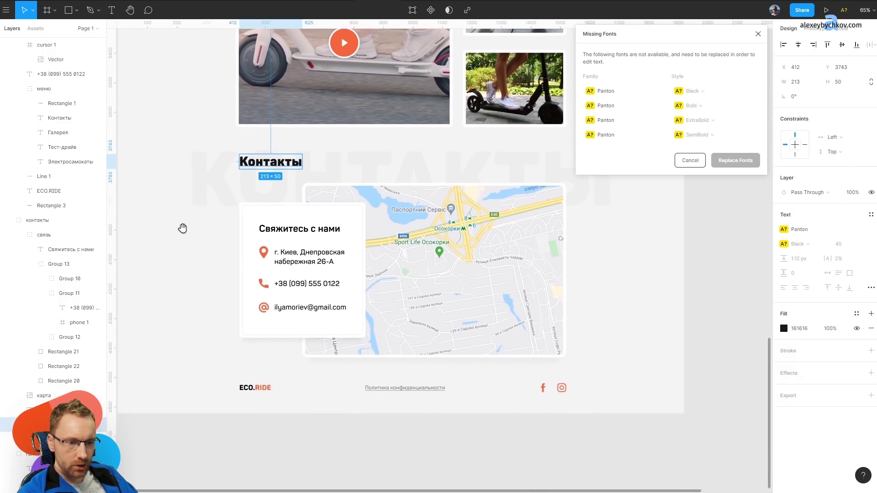
pyautogui.keyDown('ctrl'); pyautogui.scroll(5, 320, 228); pyautogui.keyUp('ctrl')
pyautogui.keyDown('ctrl'); pyautogui.scroll(5, 347, 229); pyautogui.keyUp('ctrl')
pyautogui.keyDown('ctrl'); pyautogui.scroll(-5, 347, 228); pyautogui.keyUp('ctrl')
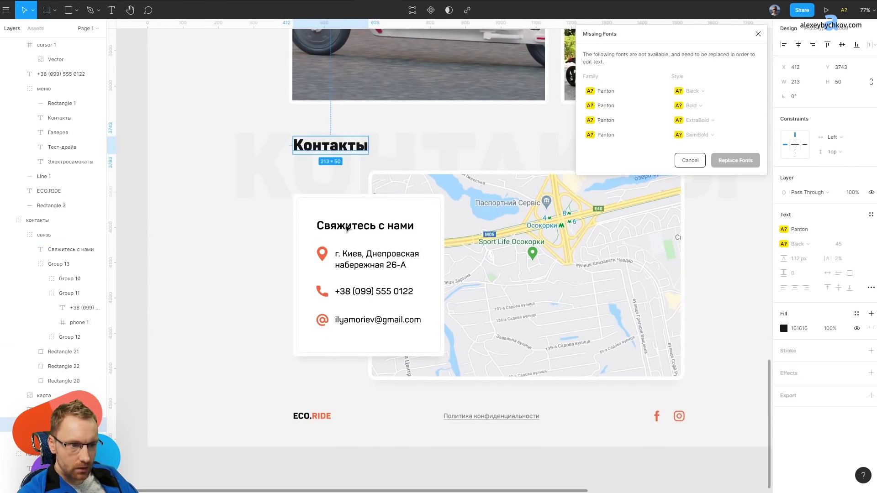
pyautogui.keyDown('ctrl'); pyautogui.scroll(3, 378, 346); pyautogui.keyUp('ctrl')
pyautogui.keyDown('ctrl'); pyautogui.click(378, 346); pyautogui.keyUp('ctrl')
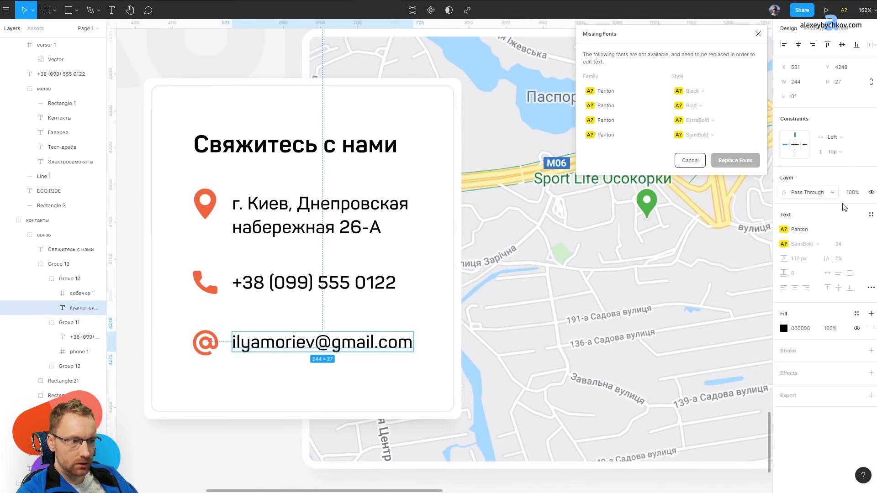
pyautogui.click(856, 314)
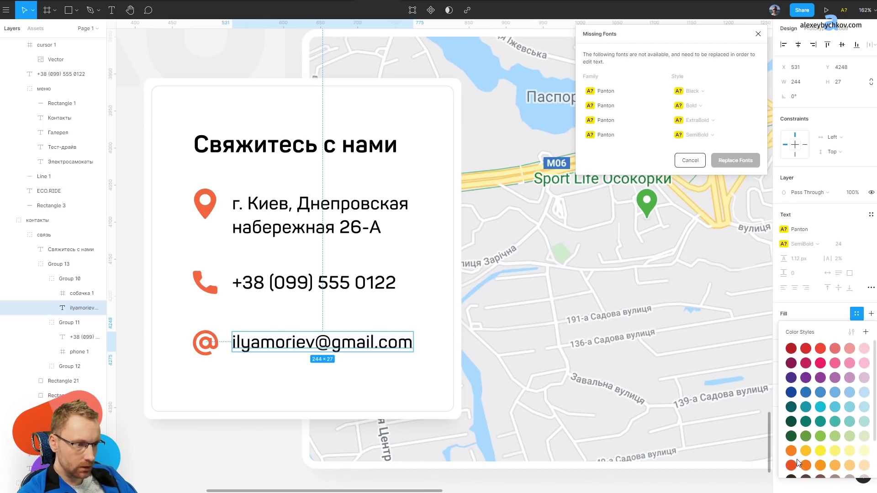
pyautogui.click(584, 389)
# Select the map image, pan the view toward the video section, then deselect.
pyautogui.click(584, 389)
pyautogui.keyDown('ctrl'); pyautogui.scroll(-5, 567, 276); pyautogui.keyUp('ctrl')
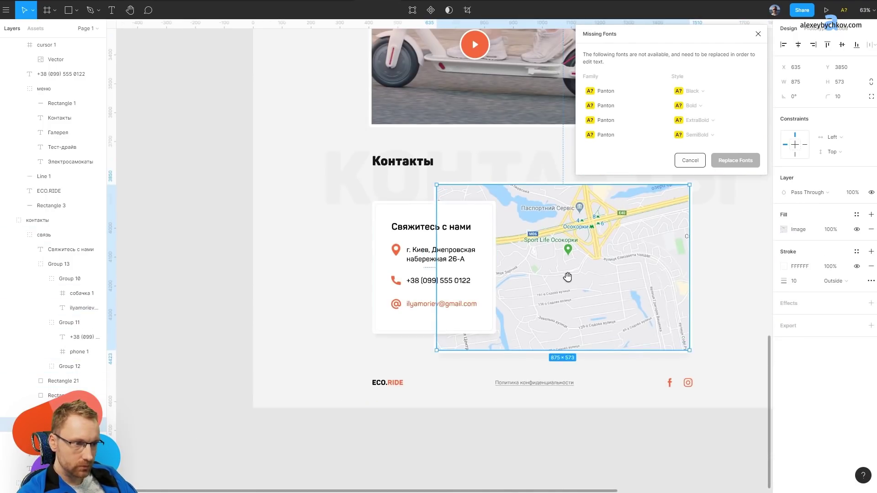
pyautogui.hscroll(5, 567, 277)
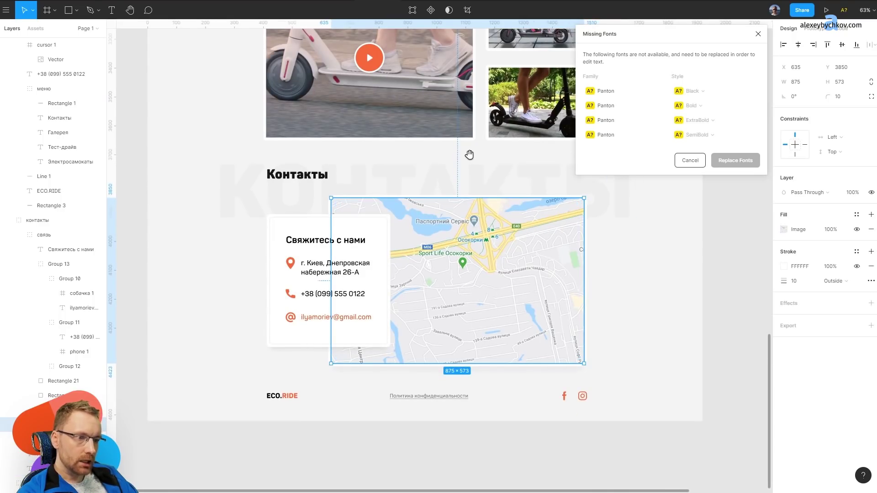
pyautogui.moveTo(469, 155); pyautogui.dragTo(448, 219)
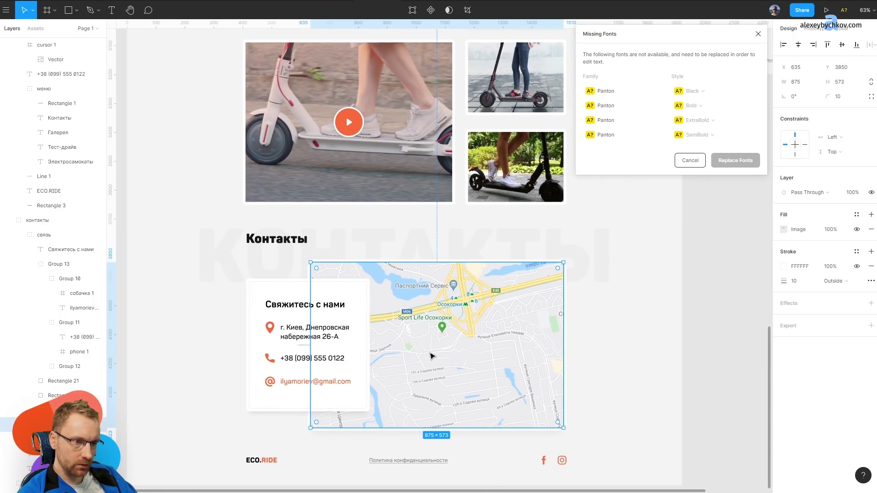
pyautogui.click(177, 395)
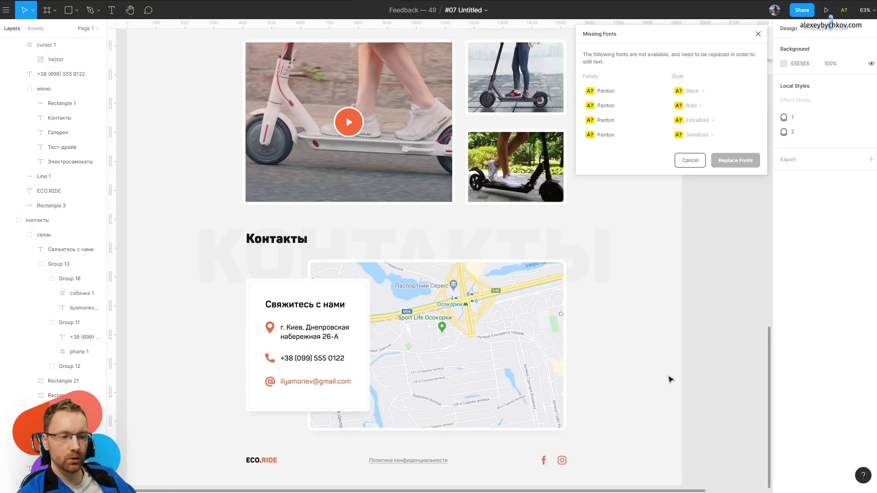
# Generate a Light-style Mapsicle map into the Контакты map frame.
pyautogui.click(500, 335)
pyautogui.hotkey('ctrl', 'alt', 'p')
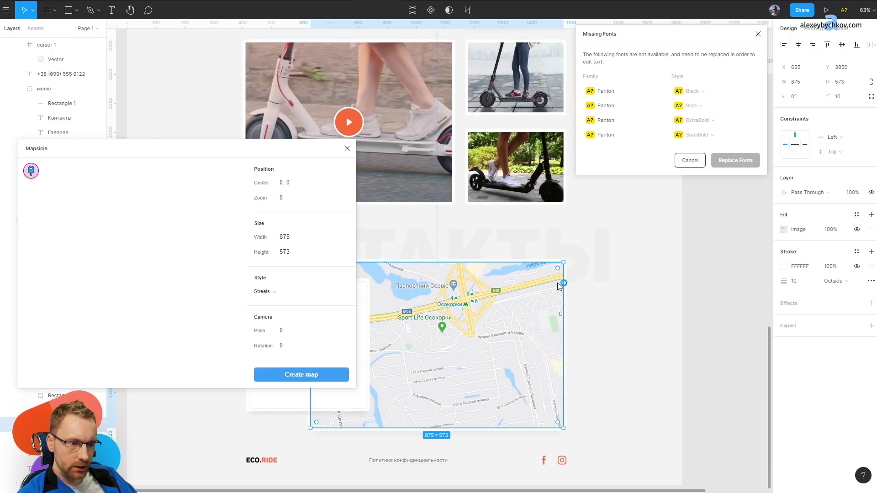
pyautogui.click(268, 292)
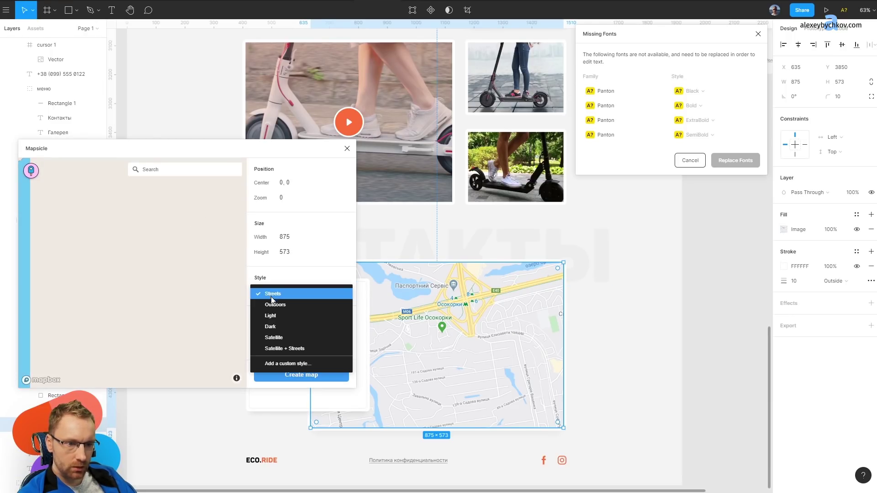
pyautogui.click(288, 319)
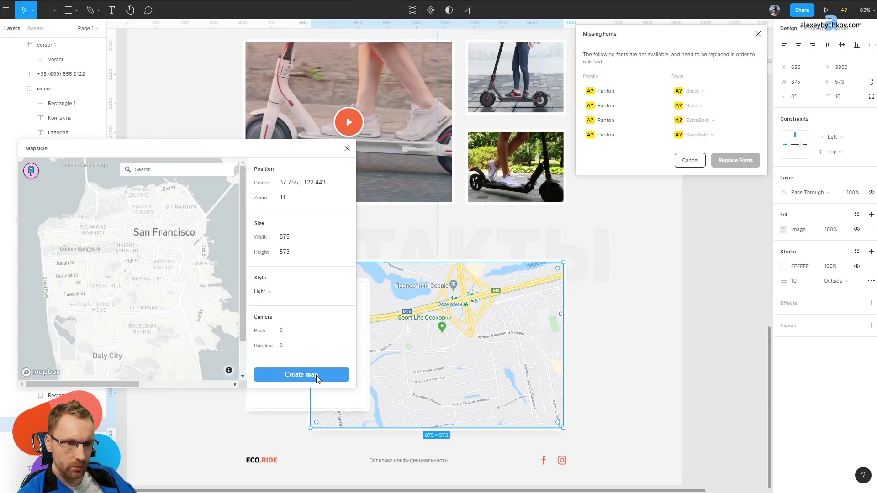
pyautogui.click(316, 376)
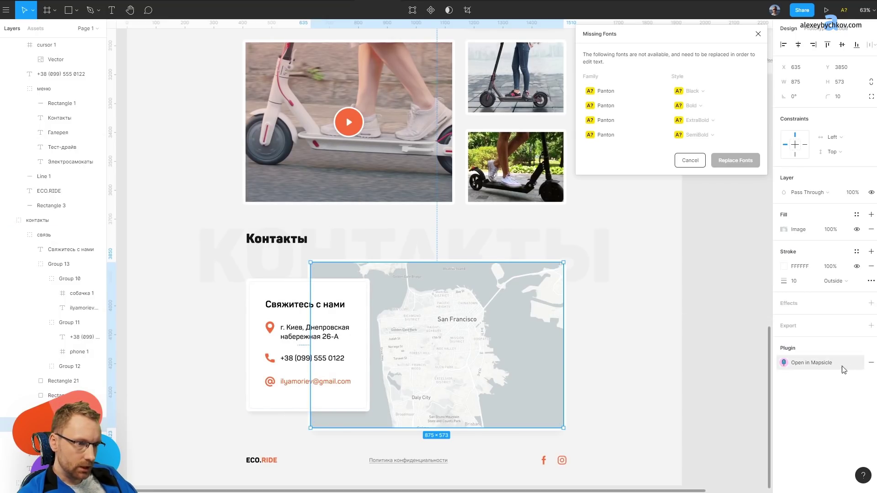
# Set the Mapsicle map zoom to 4 and regenerate the map.
pyautogui.click(828, 364)
pyautogui.click(290, 203)
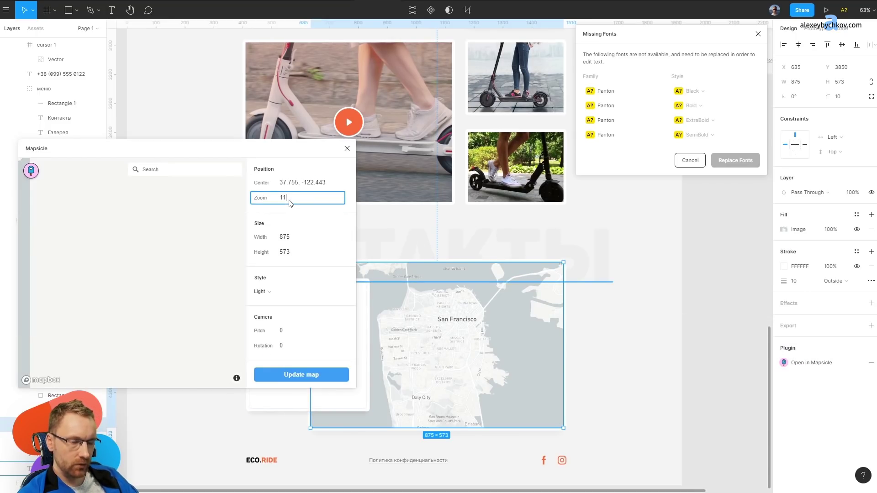
pyautogui.write('4')
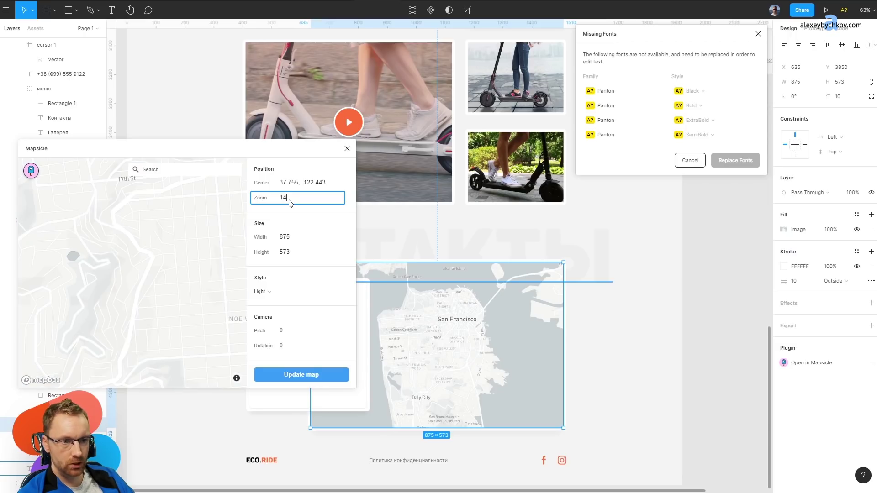
pyautogui.click(338, 379)
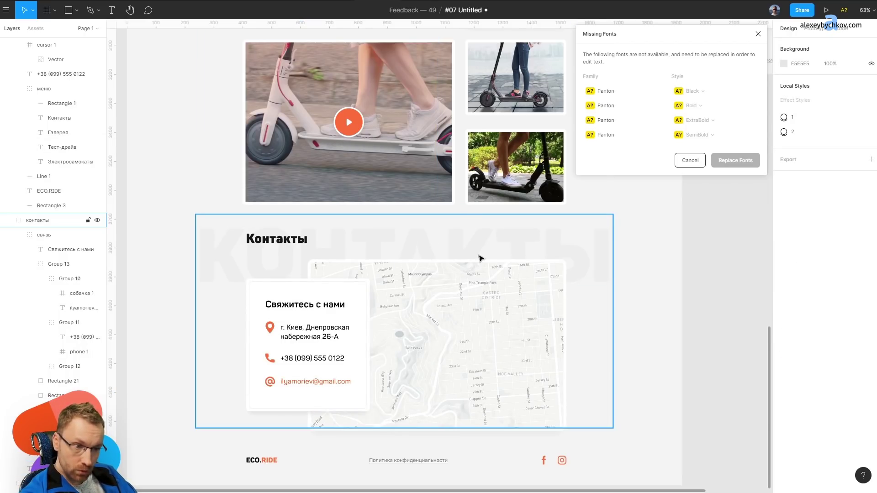
# Close the Missing Fonts notice and scroll the canvas around the Контакты section and footer.
pyautogui.scroll(3, 449, 169)
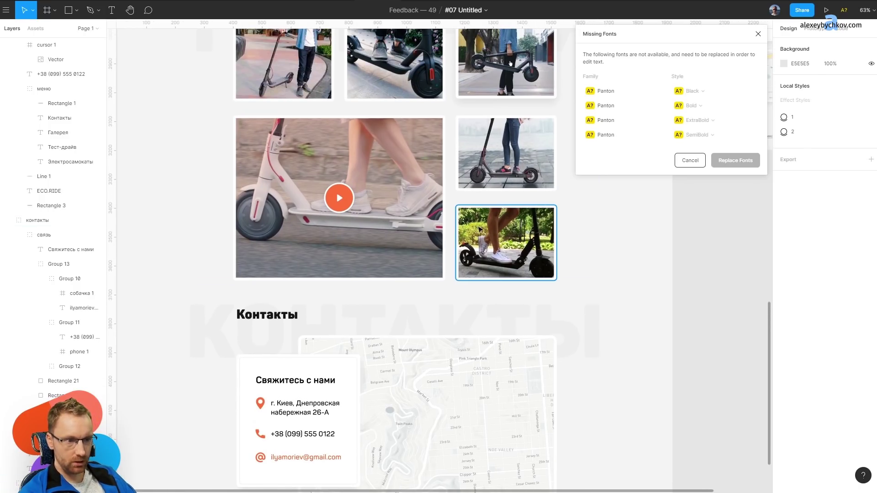
pyautogui.scroll(4, 525, 313)
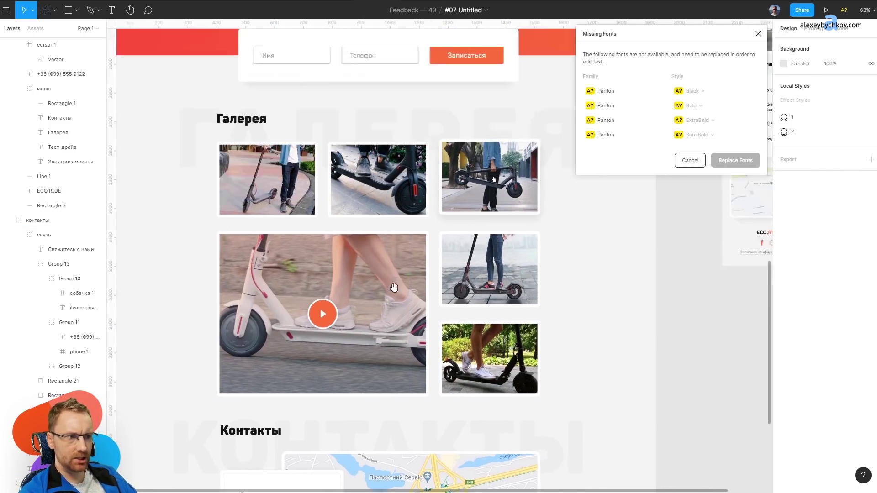
pyautogui.scroll(8, 525, 274)
pyautogui.click(690, 160)
pyautogui.scroll(5, 603, 205)
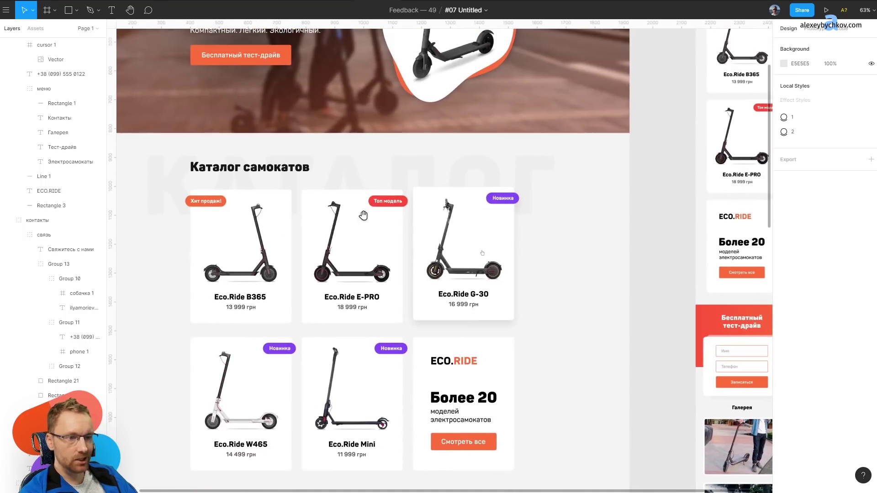
pyautogui.scroll(-3, 389, 132)
pyautogui.scroll(3, 389, 132)
pyautogui.scroll(3, 322, 157)
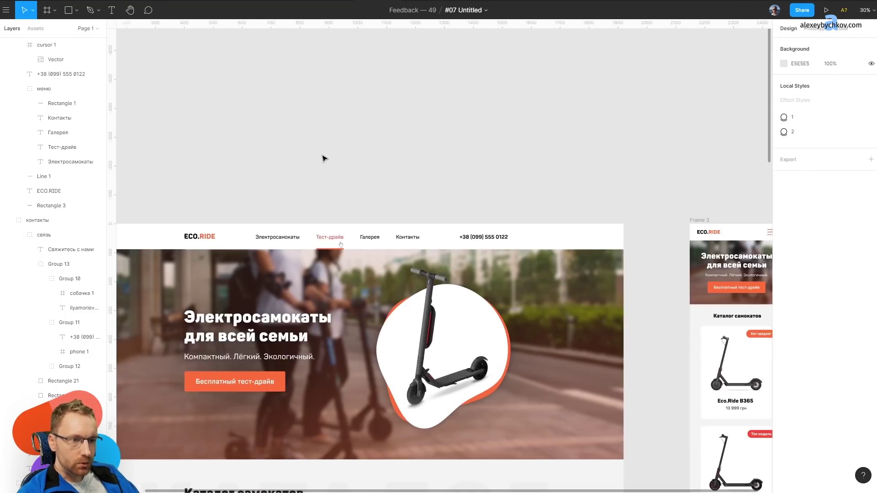
pyautogui.scroll(-3, 322, 157)
pyautogui.scroll(-2, 323, 156)
pyautogui.scroll(5, 358, 413)
pyautogui.scroll(5, 627, 420)
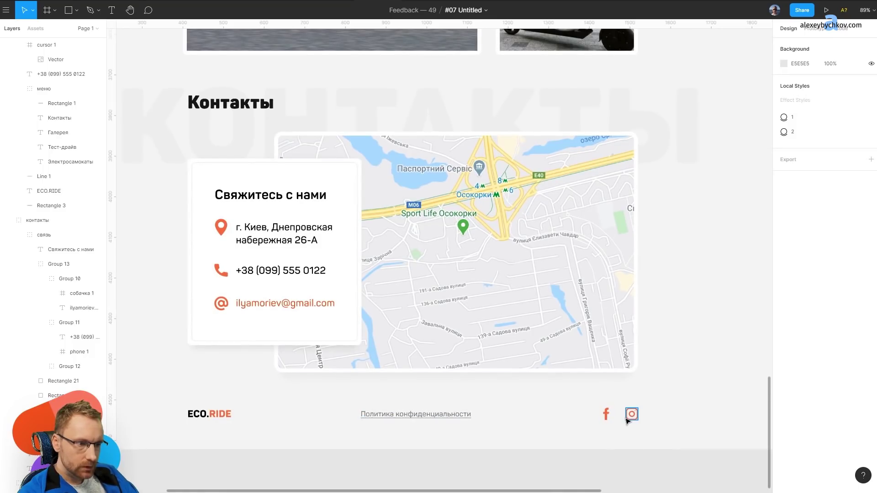
# Select the Facebook and Instagram footer icons, try dragging them into the contact card, then undo.
pyautogui.click(607, 414)
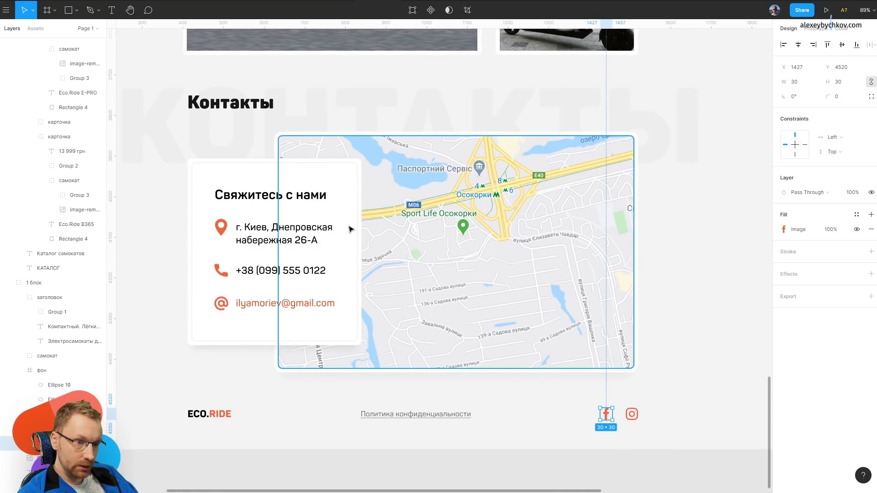
pyautogui.click(256, 336)
pyautogui.click(633, 410)
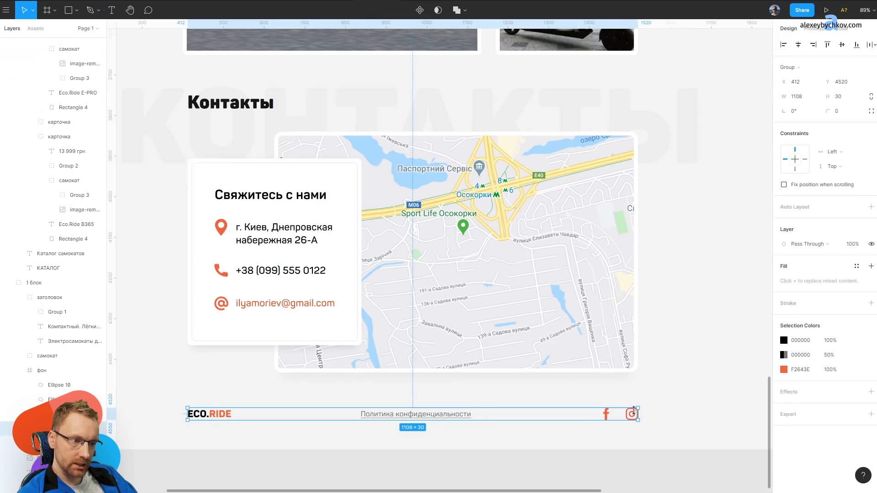
pyautogui.doubleClick(634, 418)
pyautogui.keyDown('shift'); pyautogui.click(607, 416); pyautogui.keyUp('shift')
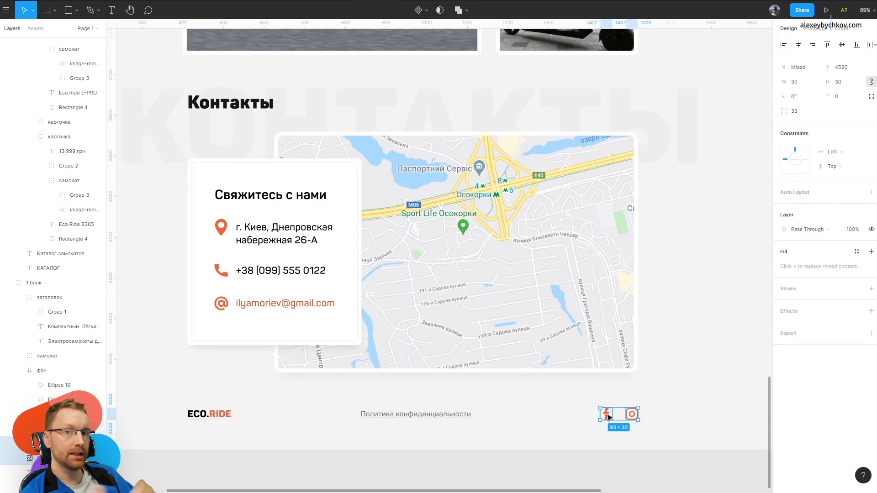
pyautogui.moveTo(608, 417); pyautogui.dragTo(234, 336)
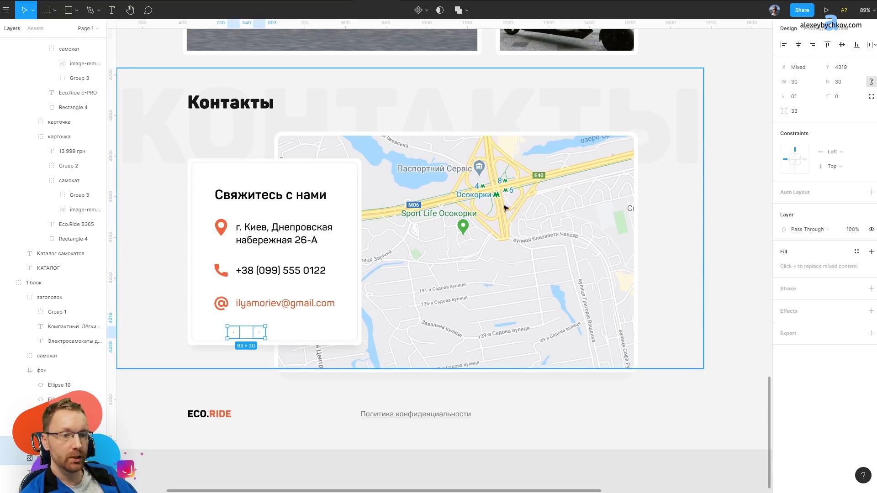
pyautogui.hotkey('ctrl', 'z')
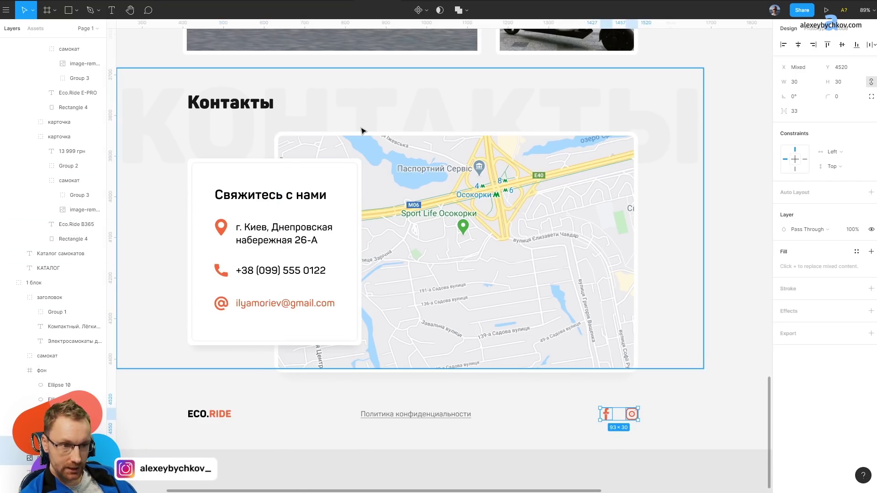
# Retry and undo the icon move, then drag Политика конфиденциальности to the footer's right end.
pyautogui.click(579, 413)
pyautogui.click(606, 414)
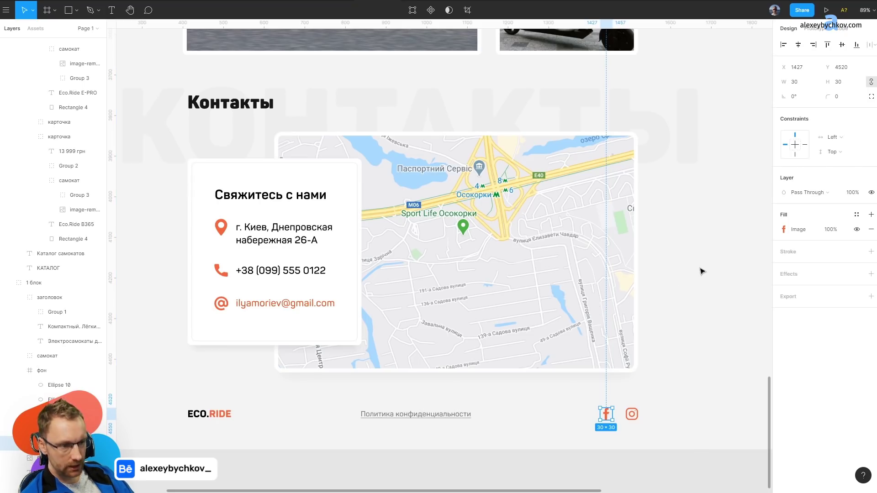
pyautogui.keyDown('shift'); pyautogui.click(632, 416); pyautogui.keyUp('shift')
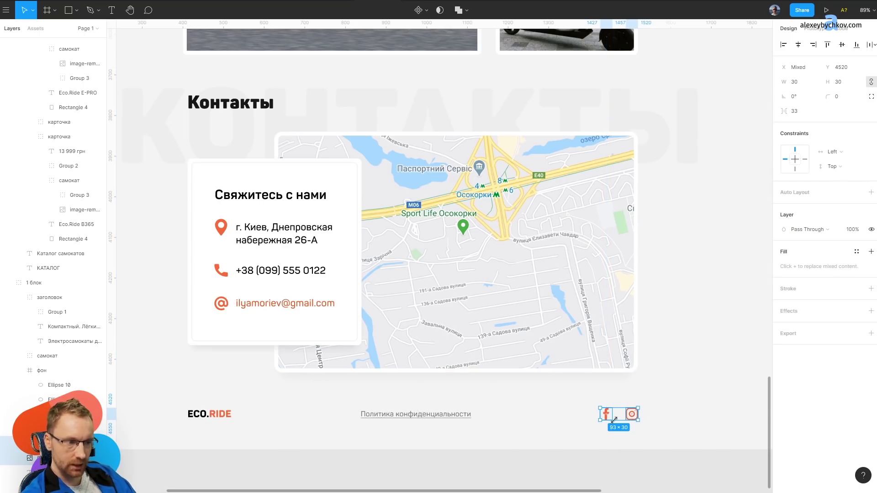
pyautogui.moveTo(631, 417); pyautogui.dragTo(216, 333)
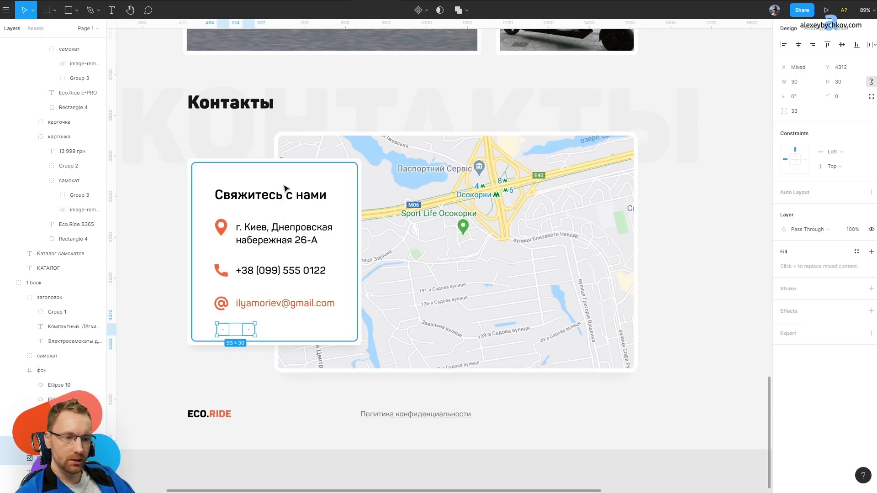
pyautogui.hotkey('ctrl', 'z')
pyautogui.moveTo(456, 416); pyautogui.dragTo(623, 415)
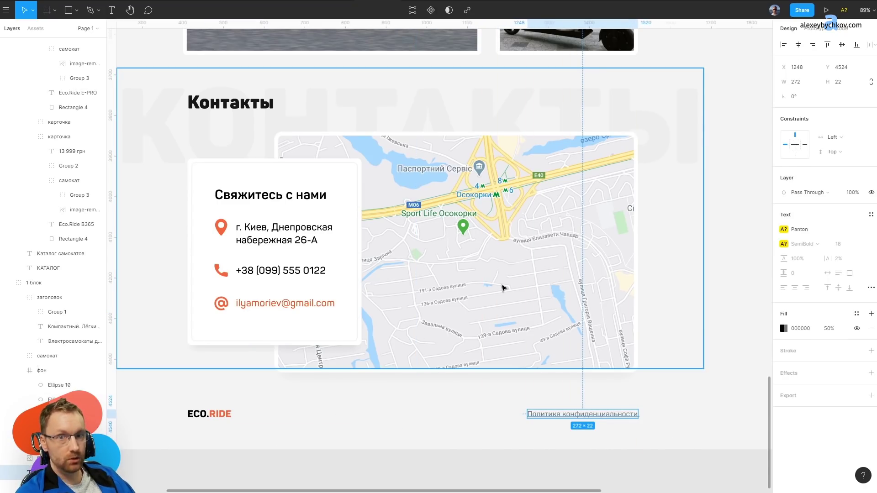
pyautogui.scroll(5, 408, 194)
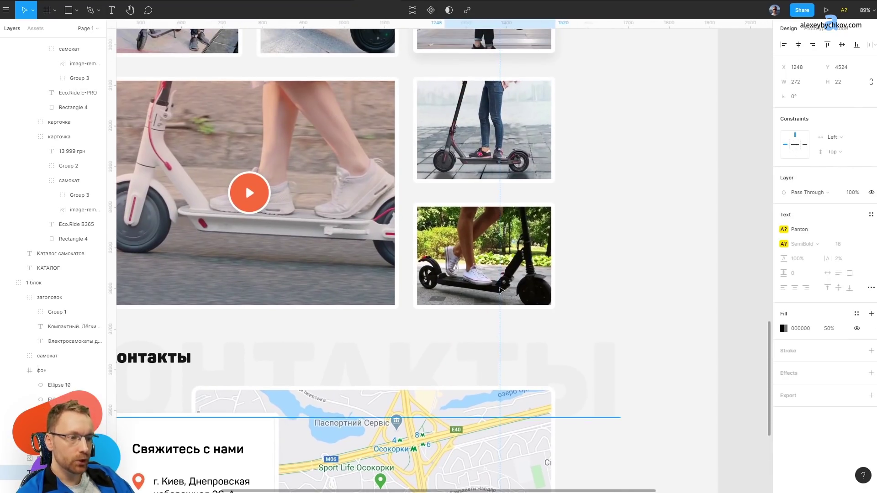
pyautogui.keyDown('ctrl'); pyautogui.scroll(-5, 488, 350); pyautogui.keyUp('ctrl')
pyautogui.keyDown('ctrl'); pyautogui.scroll(3, 637, 164); pyautogui.keyUp('ctrl')
pyautogui.scroll(5, 642, 141)
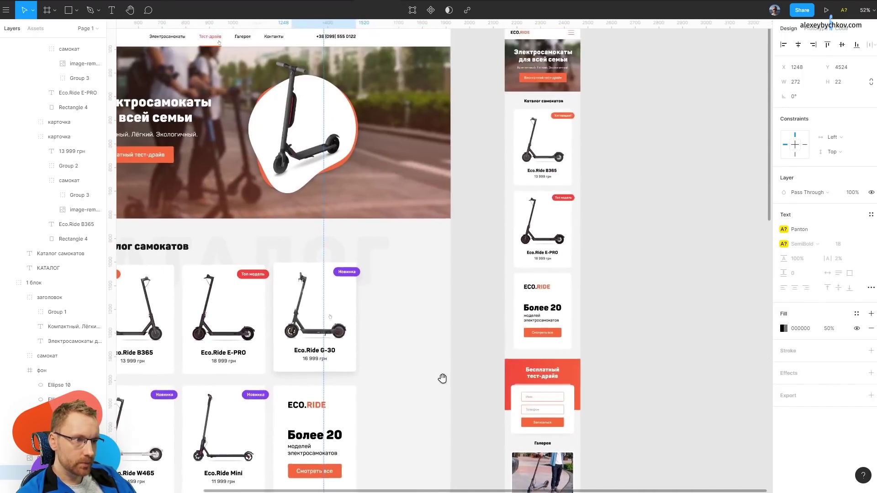
pyautogui.scroll(-7, 443, 377)
pyautogui.scroll(-7, 469, 63)
pyautogui.keyDown('ctrl'); pyautogui.scroll(5, 409, 406); pyautogui.keyUp('ctrl')
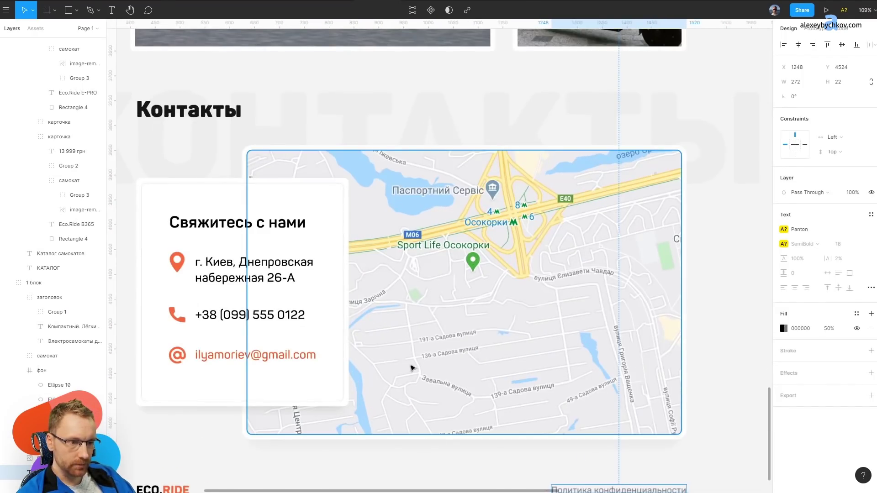
pyautogui.scroll(-3, 411, 368)
pyautogui.scroll(2, 528, 254)
pyautogui.keyDown('ctrl'); pyautogui.scroll(10, 345, 342); pyautogui.keyUp('ctrl')
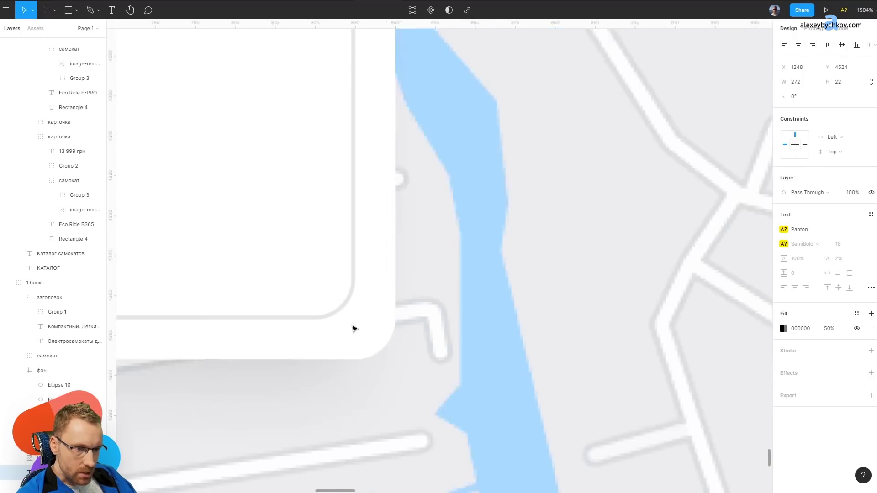
pyautogui.keyDown('ctrl'); pyautogui.scroll(-5, 360, 325); pyautogui.keyUp('ctrl')
pyautogui.keyDown('ctrl'); pyautogui.scroll(5, 359, 325); pyautogui.keyUp('ctrl')
pyautogui.keyDown('ctrl'); pyautogui.scroll(3, 359, 324); pyautogui.keyUp('ctrl')
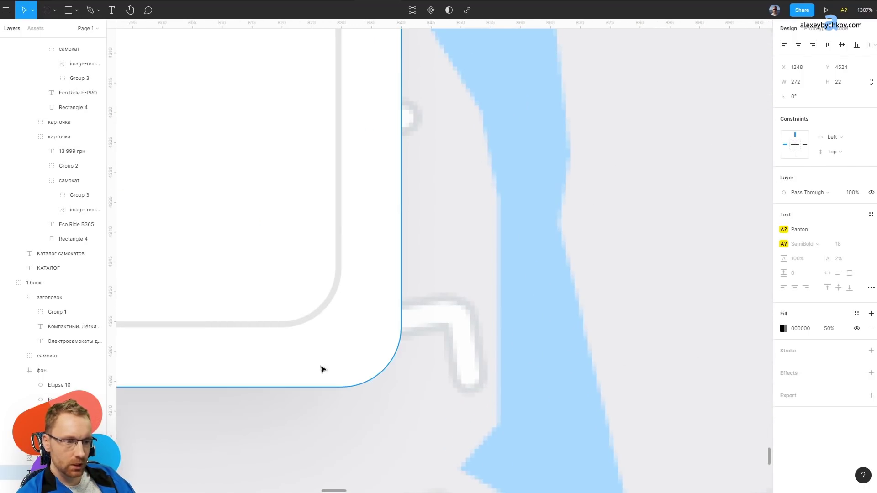
pyautogui.click(341, 294)
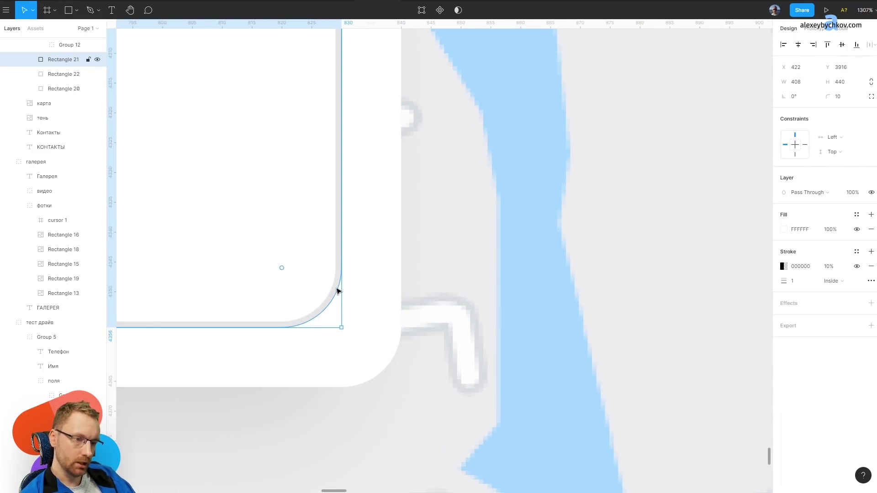
pyautogui.click(363, 297)
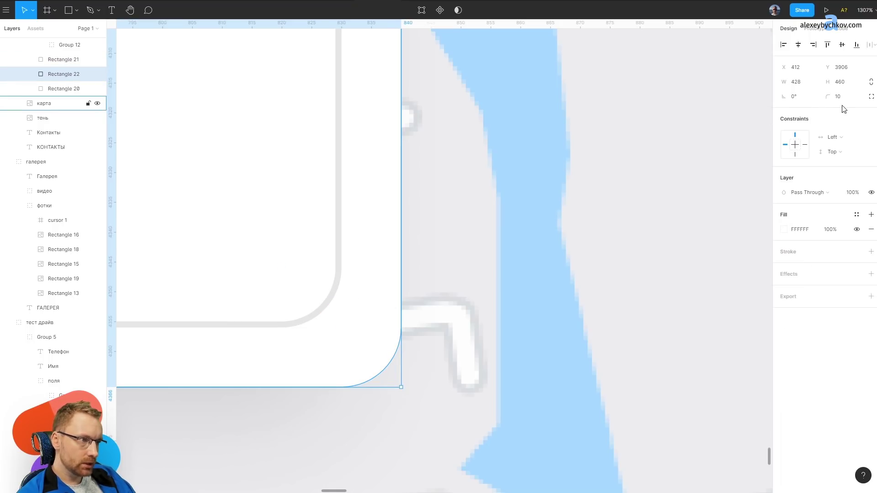
pyautogui.click(342, 249)
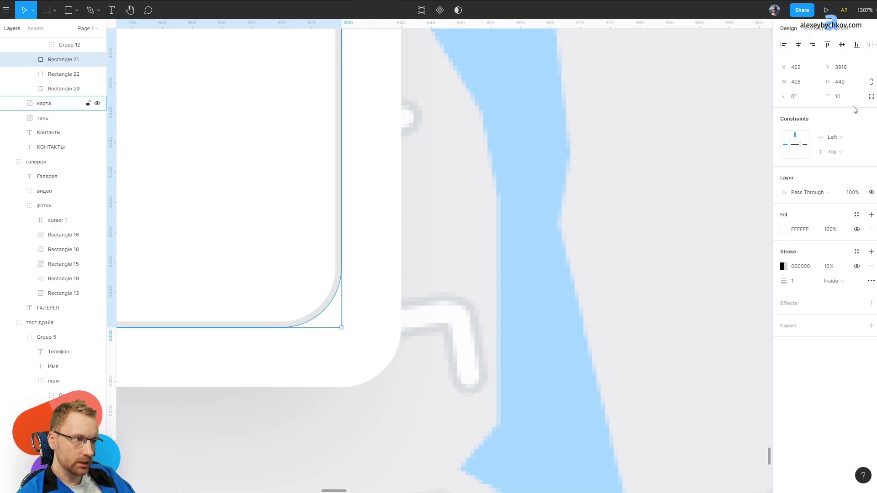
pyautogui.write('8')
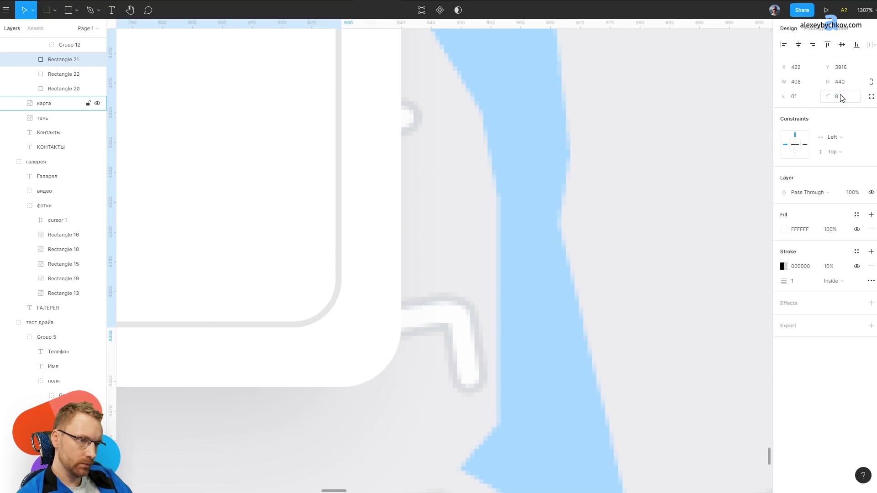
pyautogui.write('6')
pyautogui.press('Return')
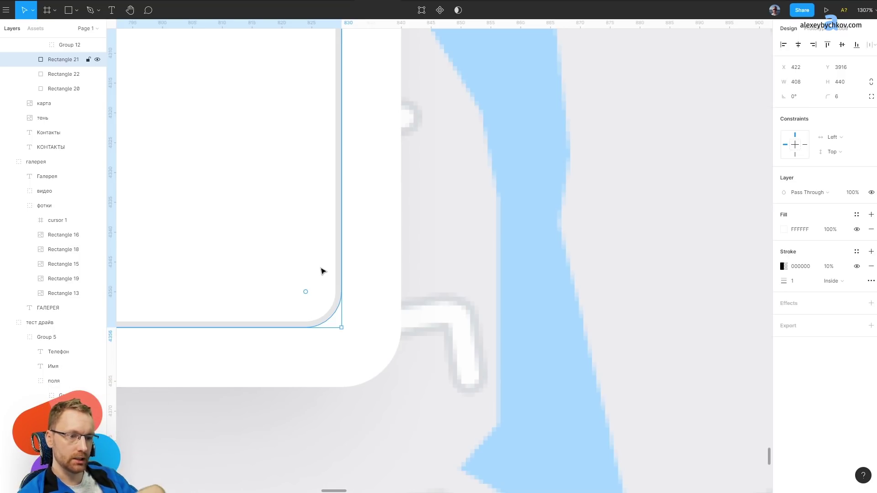
pyautogui.moveTo(305, 291); pyautogui.dragTo(282, 268)
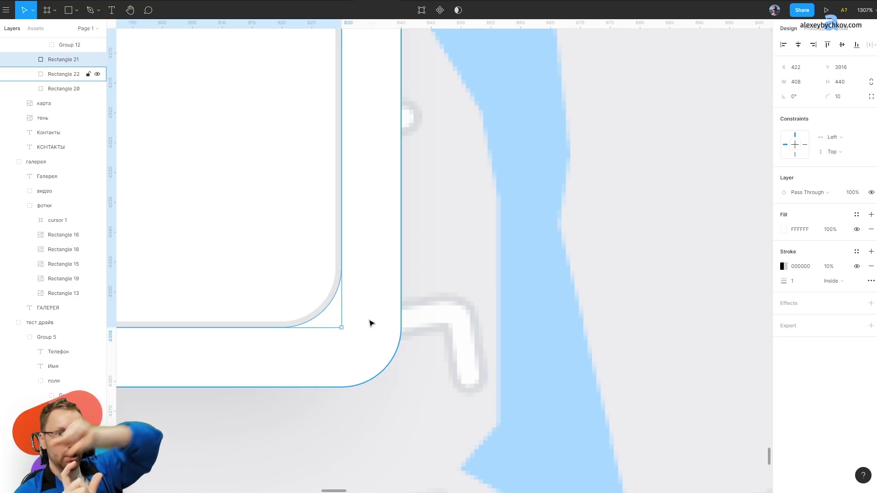
# Zoom out to view the whole Eco.Ride landing page.
pyautogui.scroll(-10, 358, 315)
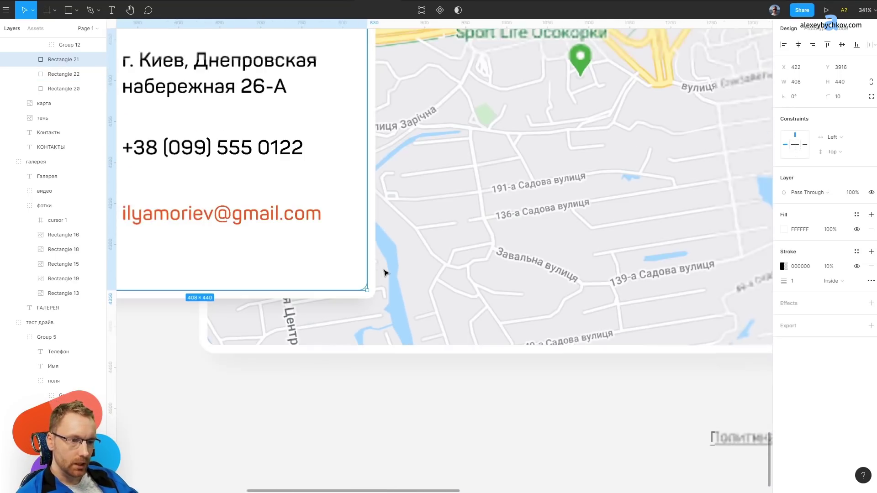
pyautogui.scroll(-5, 365, 274)
pyautogui.press('Escape')
pyautogui.scroll(5, 411, 379)
pyautogui.scroll(5, 438, 398)
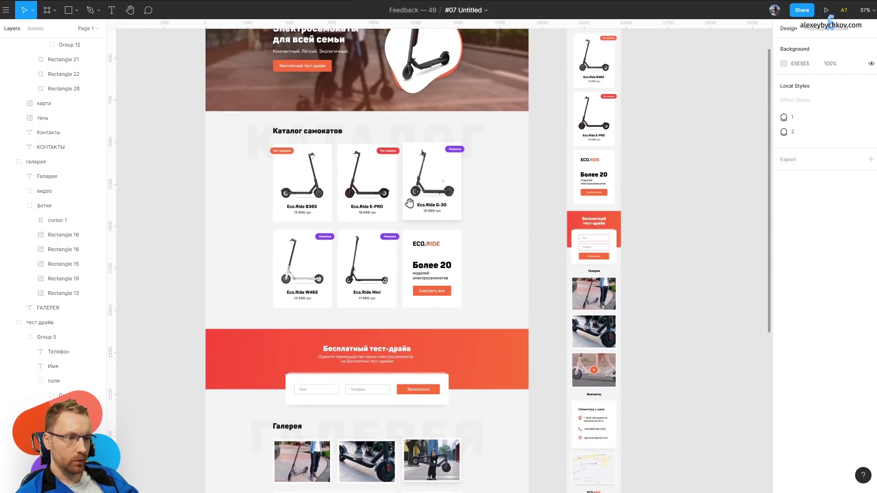
pyautogui.scroll(2, 403, 271)
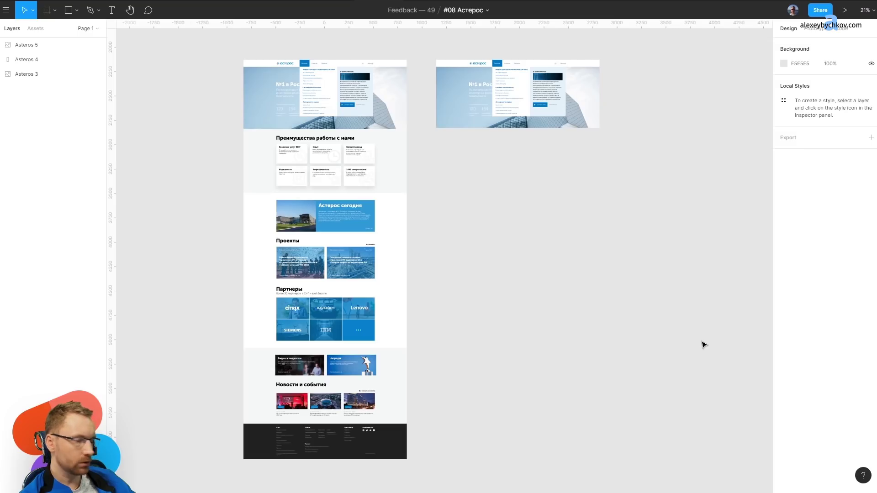
pyautogui.scroll(1, 426, 305)
pyautogui.scroll(5, 320, 91)
pyautogui.scroll(1, 348, 228)
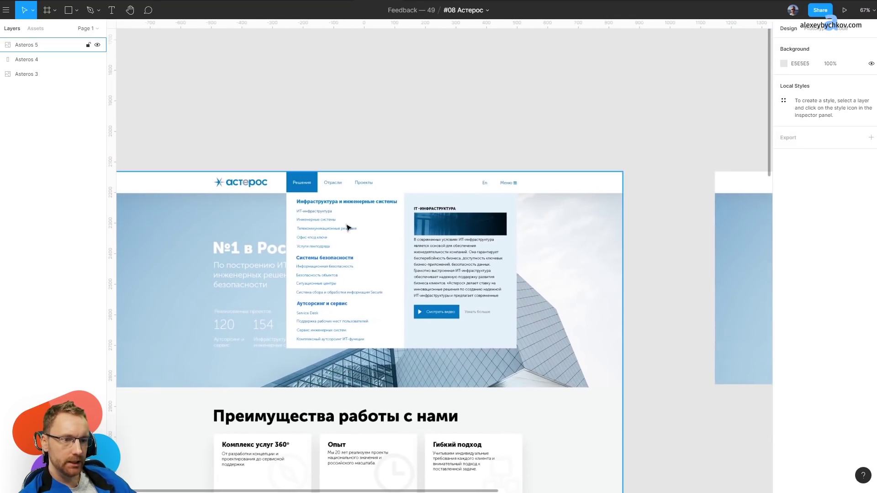
pyautogui.click(348, 227)
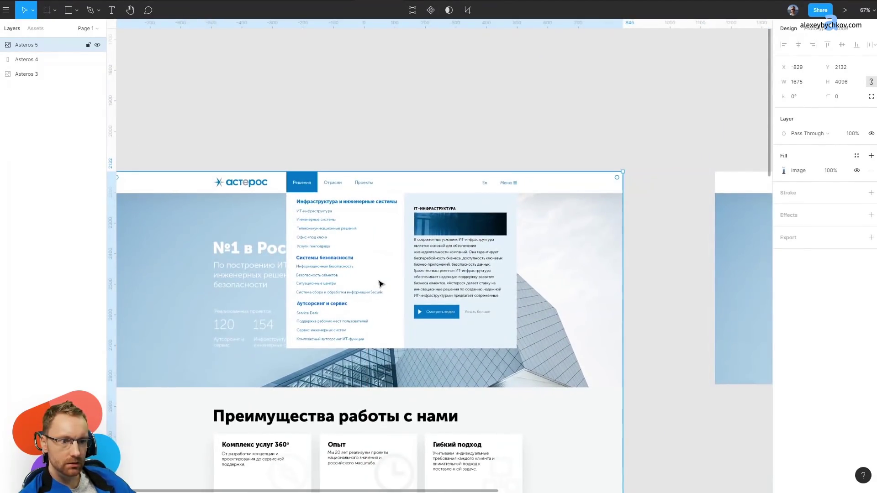
pyautogui.scroll(-5, 381, 284)
pyautogui.hotkey('ctrl', 'y')
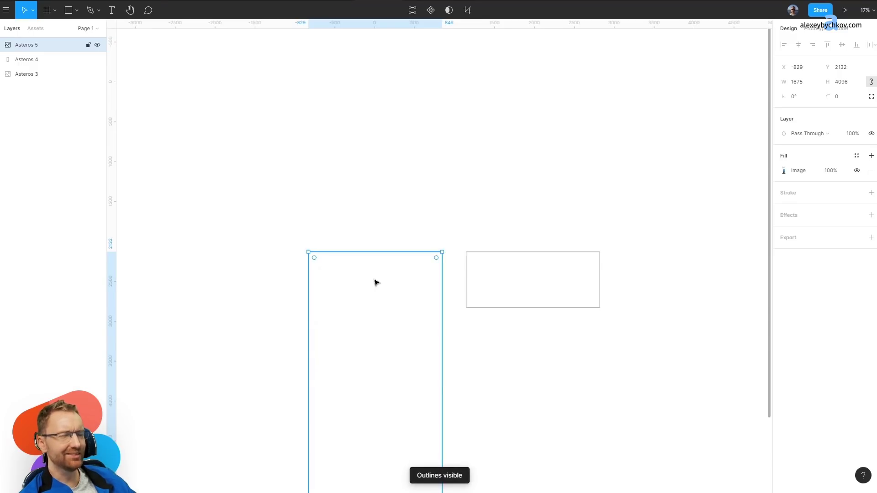
pyautogui.hotkey('ctrl', 'y')
pyautogui.scroll(5, 405, 370)
pyautogui.scroll(-6, 378, 174)
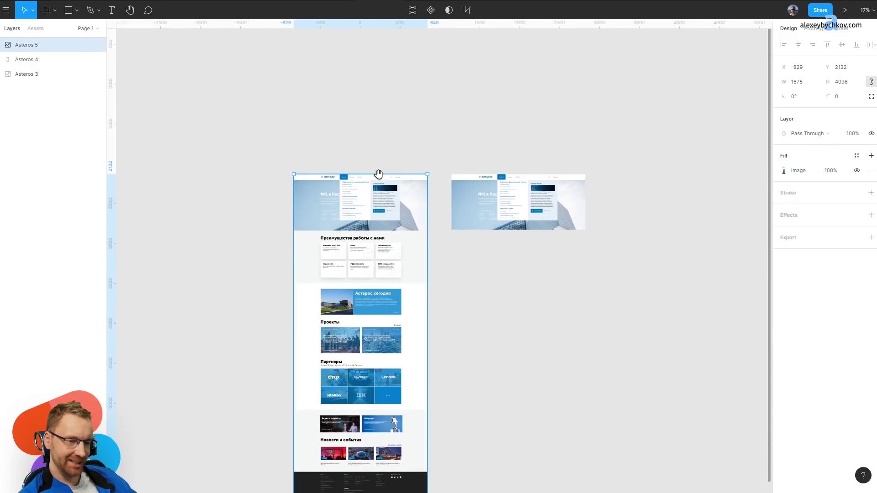
pyautogui.scroll(3, 378, 173)
pyautogui.scroll(-3, 372, 287)
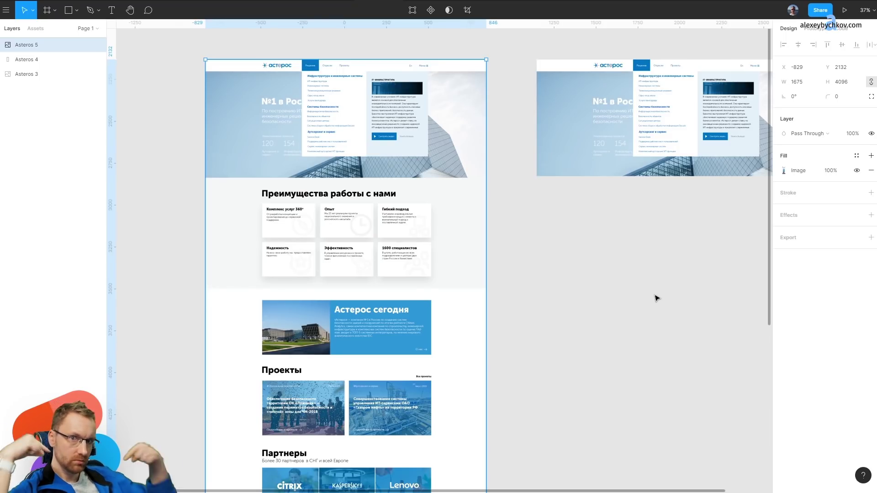
pyautogui.click(655, 295)
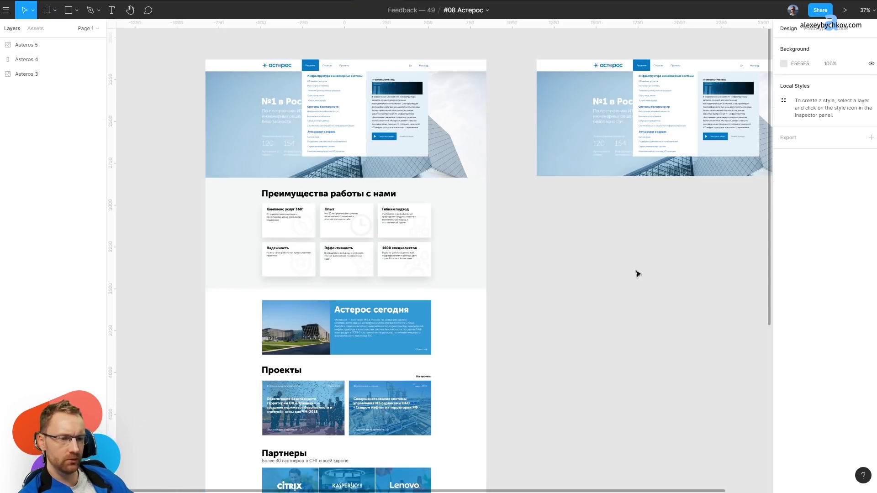
pyautogui.scroll(-5, 397, 186)
pyautogui.scroll(2, 352, 254)
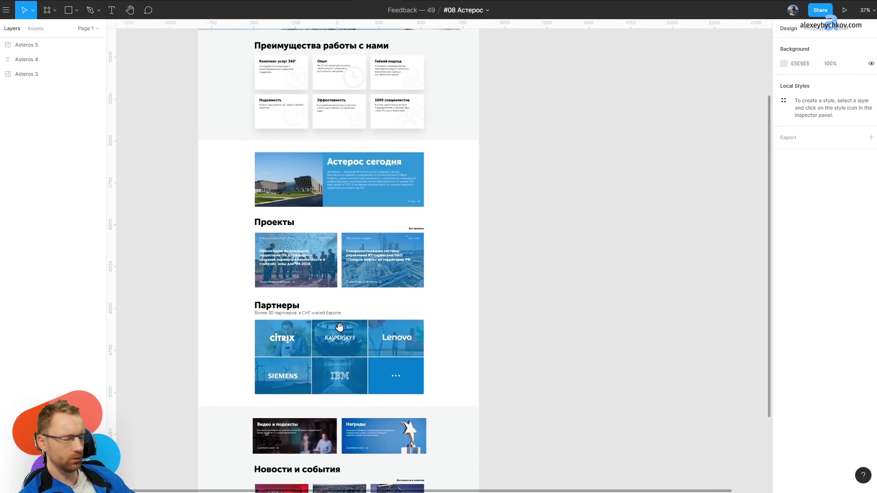
pyautogui.scroll(1, 347, 293)
pyautogui.scroll(2, 342, 320)
pyautogui.hscroll(1, 342, 320)
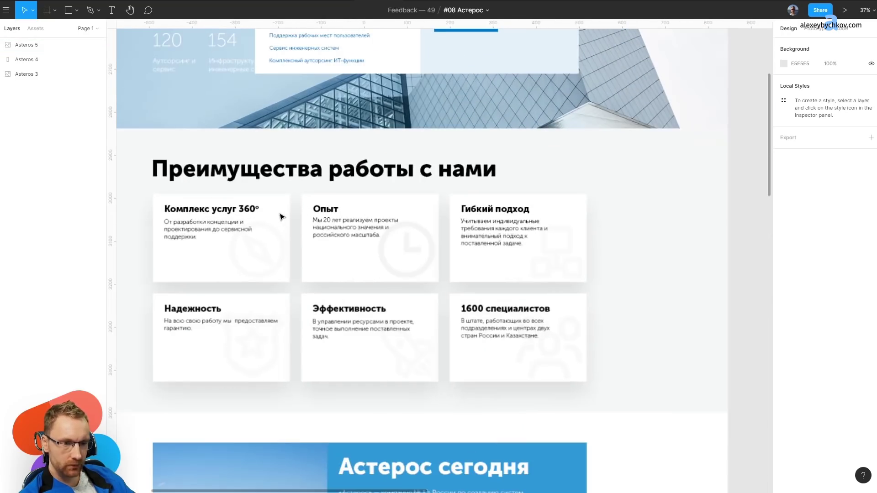
pyautogui.scroll(5, 281, 213)
pyautogui.scroll(-4, 384, 121)
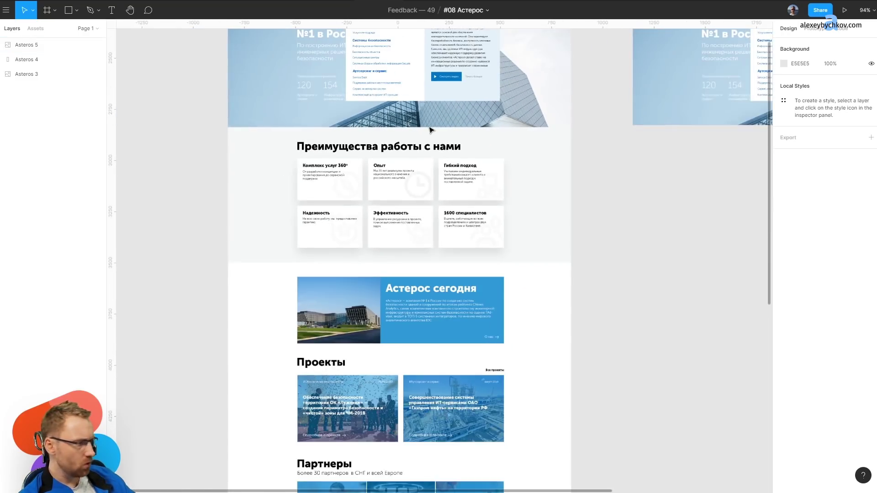
pyautogui.scroll(1, 446, 242)
pyautogui.moveTo(446, 242); pyautogui.dragTo(397, 253)
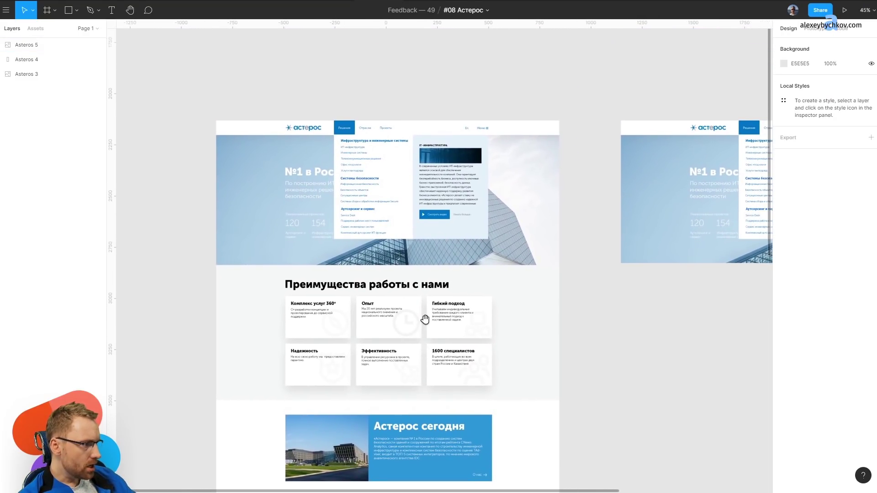
pyautogui.hotkey('ctrl', 'y')
pyautogui.hotkey('ctrl', 'y')
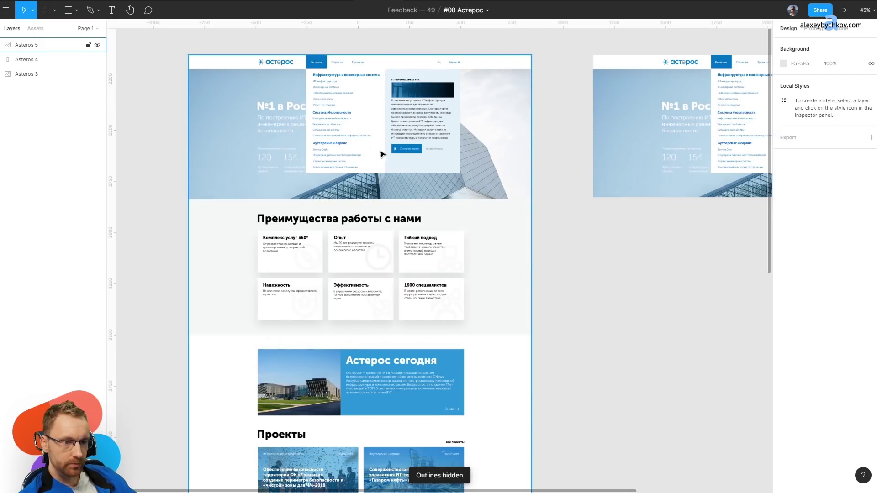
pyautogui.scroll(5, 270, 109)
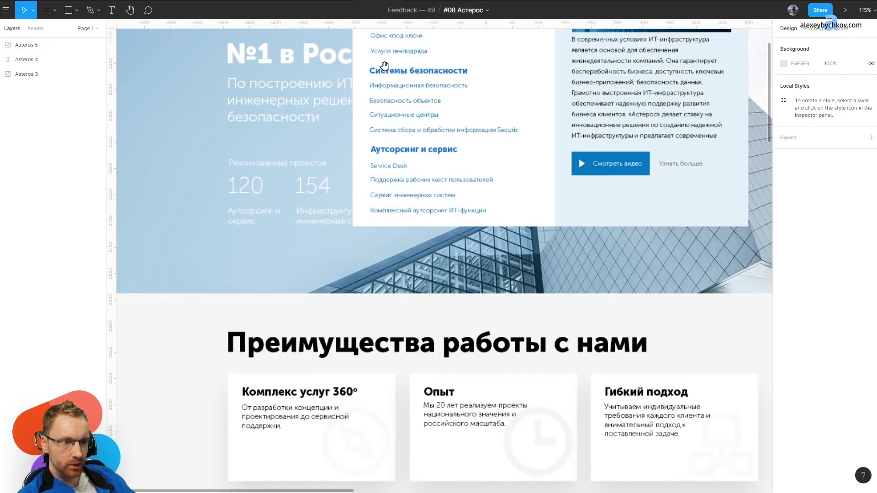
pyautogui.scroll(-1, 352, 72)
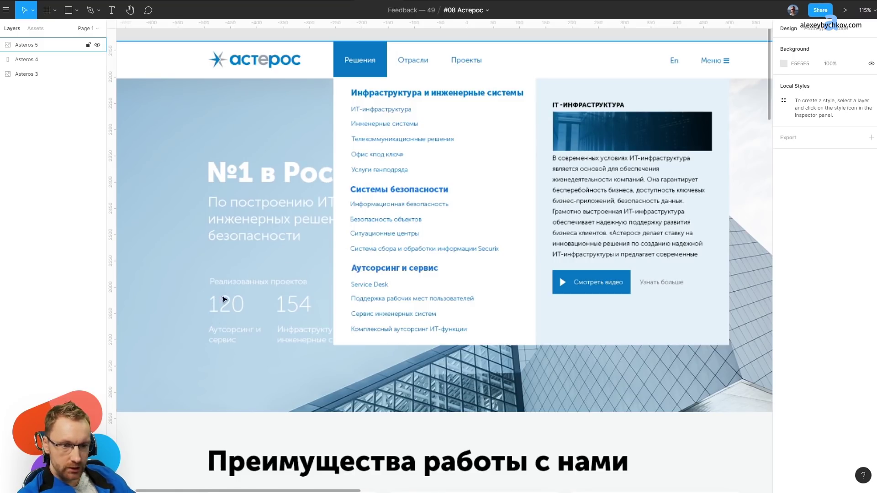
pyautogui.hotkey('shift', '0')
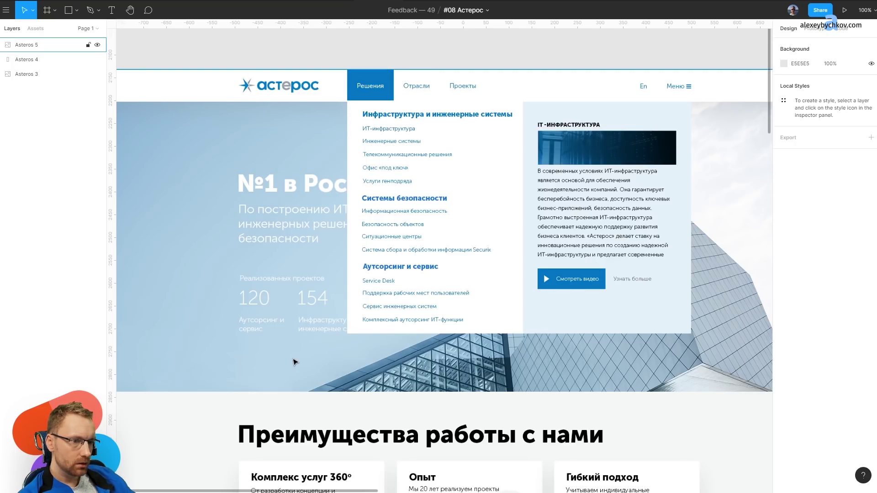
pyautogui.click(365, 205)
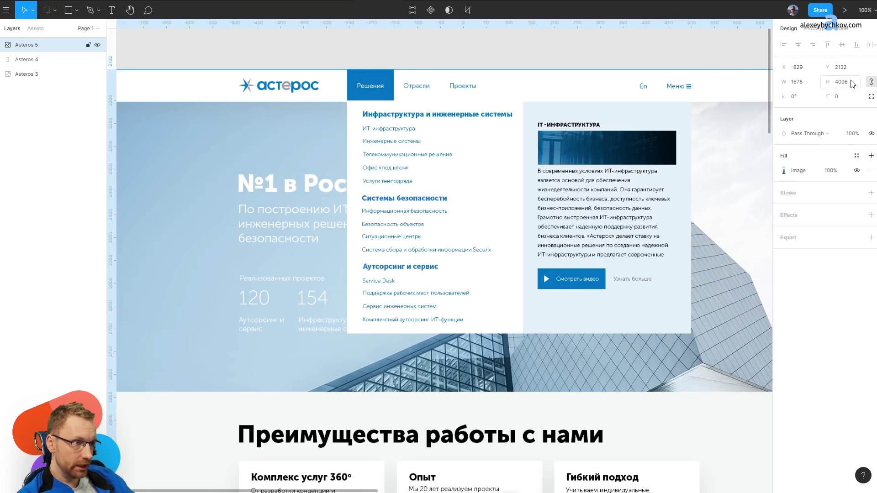
# Set the Asteros 5 mockup width to 1920 with locked ratio, giving height 4695.12.
pyautogui.click(806, 84)
pyautogui.write('1920')
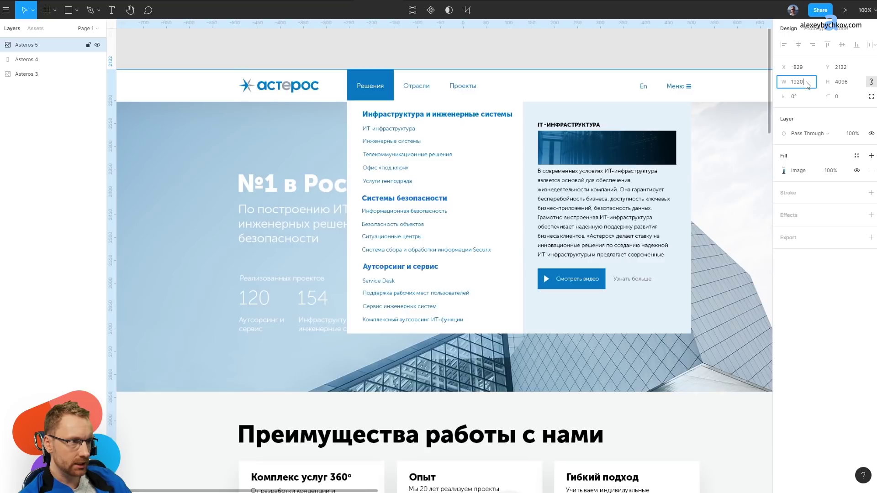
pyautogui.press('Return')
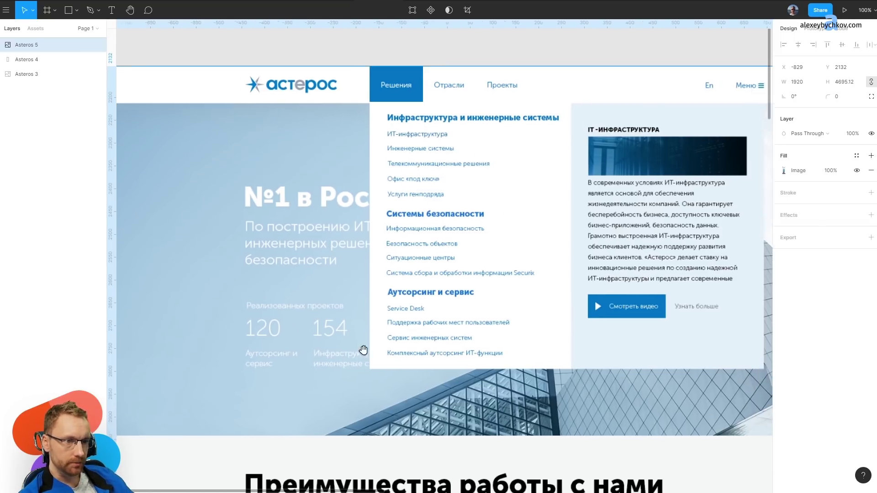
pyautogui.hscroll(4, 362, 348)
pyautogui.scroll(-6, 196, 372)
pyautogui.scroll(-3, 289, 336)
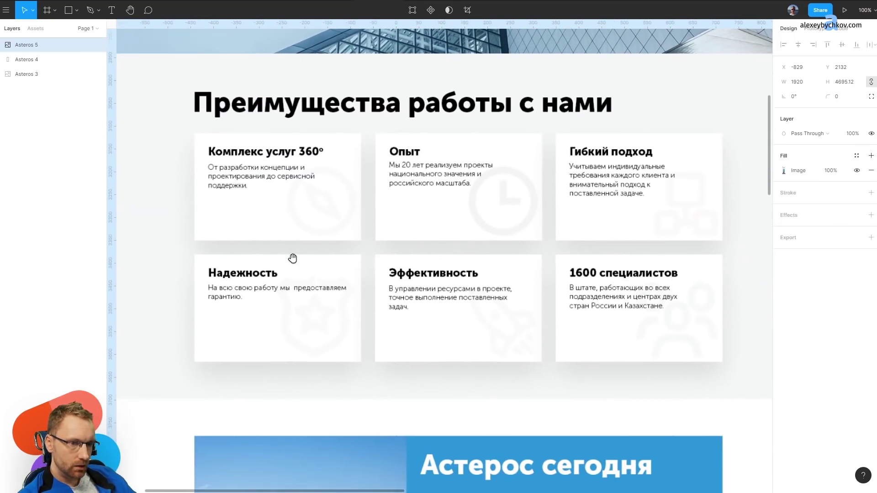
pyautogui.scroll(-5, 289, 256)
pyautogui.scroll(-10, 335, 293)
pyautogui.scroll(-3, 335, 293)
pyautogui.scroll(10, 334, 293)
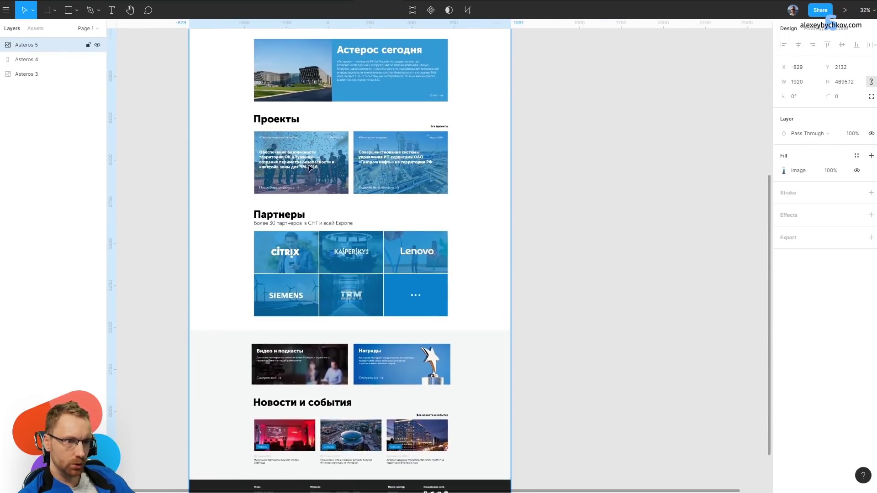
pyautogui.scroll(5, 335, 293)
pyautogui.scroll(5, 234, 413)
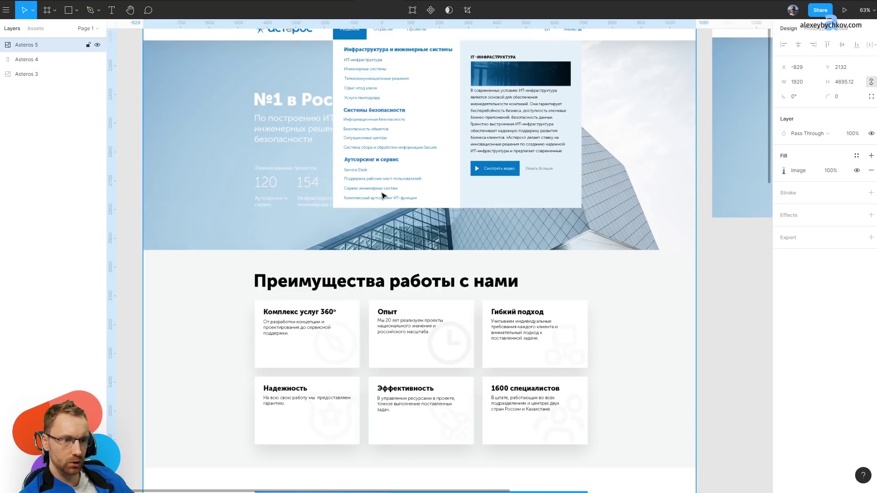
# Scroll the resized mockup to inspect the Проекты section and lower sections down to news.
pyautogui.moveTo(376, 396); pyautogui.dragTo(362, 72)
pyautogui.scroll(-7, 362, 72)
pyautogui.scroll(-2, 386, 68)
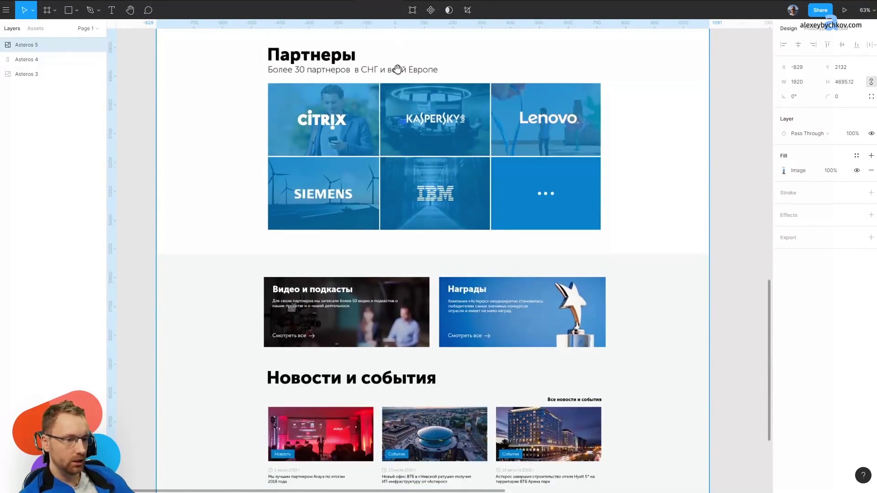
pyautogui.scroll(-5, 392, 69)
pyautogui.scroll(9, 408, 191)
pyautogui.scroll(8, 409, 191)
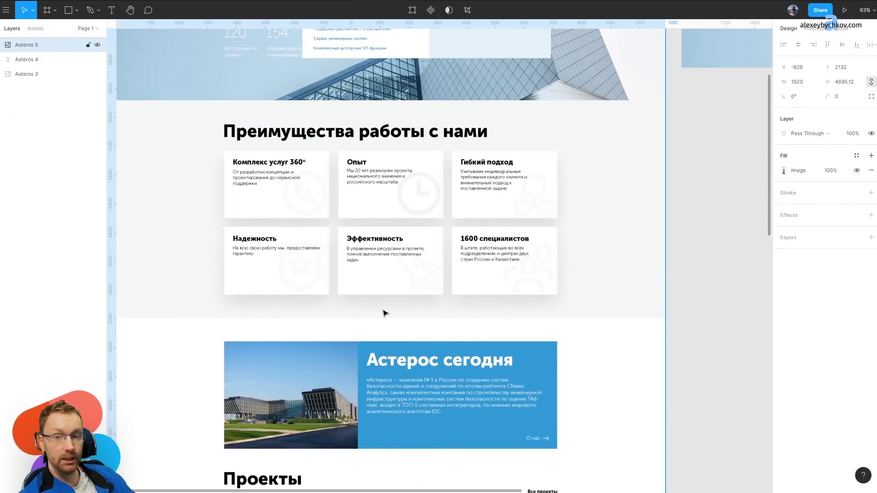
pyautogui.keyDown('ctrl'); pyautogui.scroll(5, 443, 192); pyautogui.keyUp('ctrl')
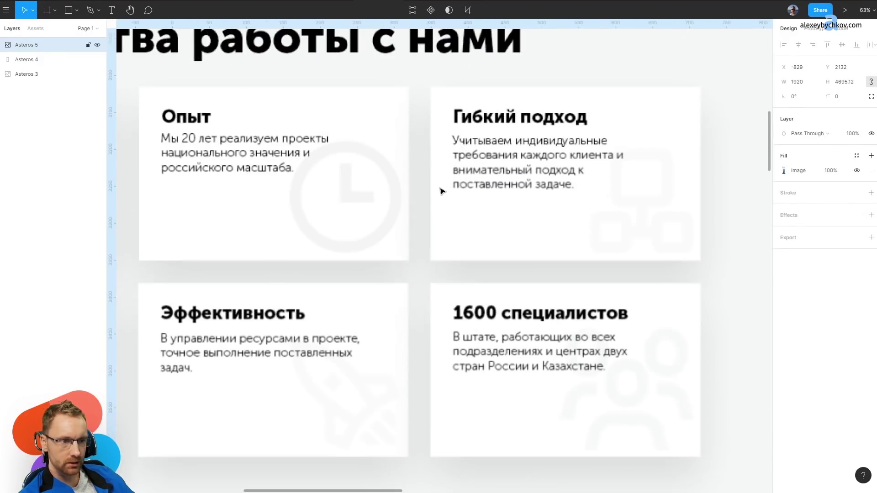
pyautogui.keyDown('ctrl'); pyautogui.scroll(5, 324, 146); pyautogui.keyUp('ctrl')
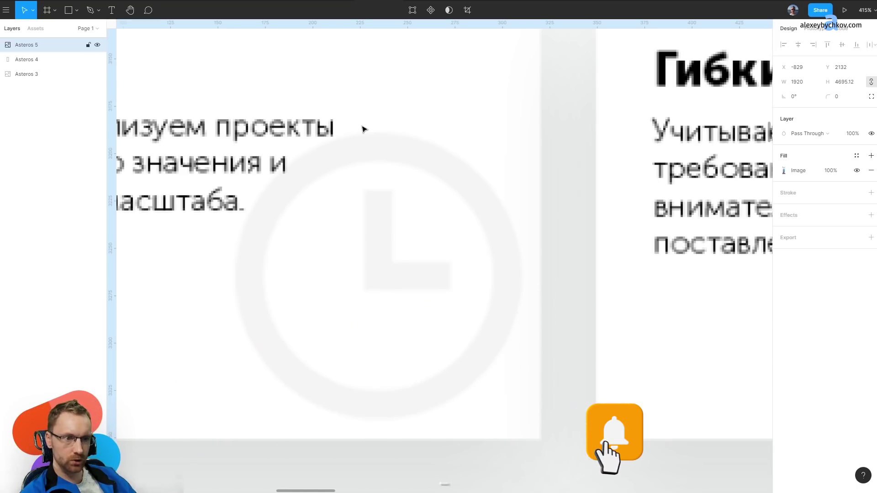
pyautogui.scroll(-5, 370, 119)
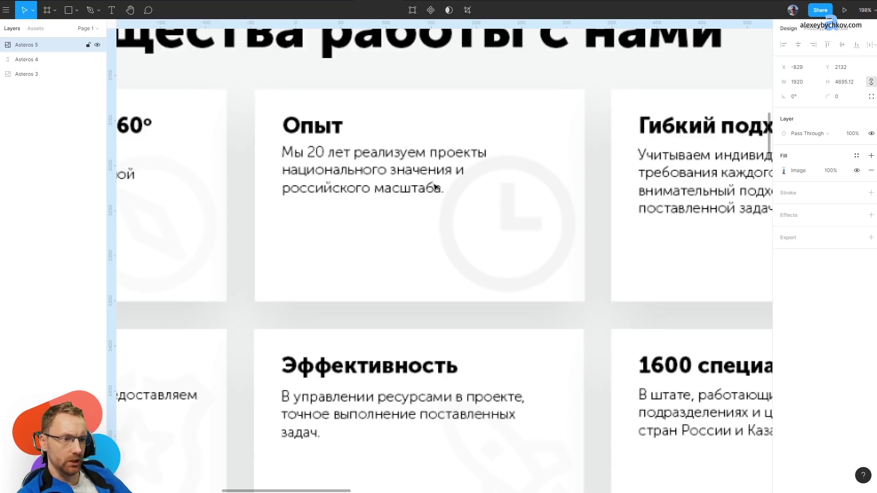
pyautogui.scroll(-5, 433, 187)
pyautogui.scroll(5, 452, 182)
pyautogui.scroll(3, 452, 142)
pyautogui.scroll(-5, 449, 174)
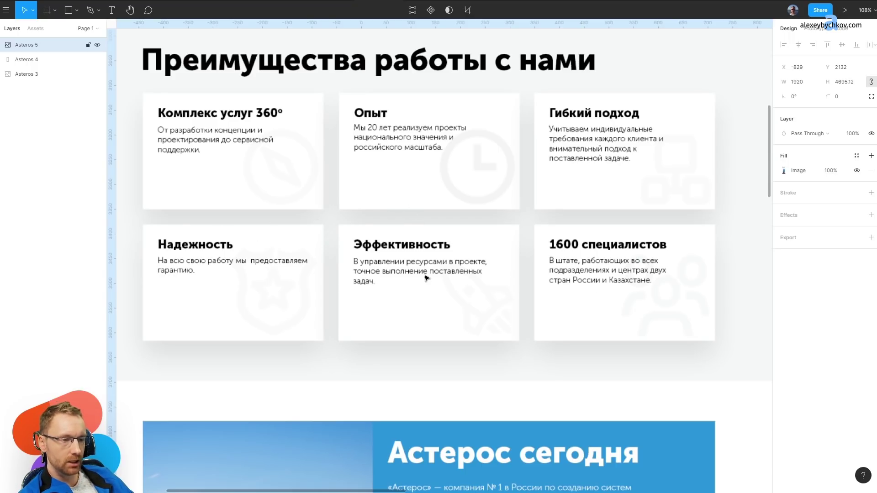
pyautogui.scroll(-5, 386, 315)
pyautogui.scroll(-3, 387, 291)
pyautogui.scroll(-3, 337, 223)
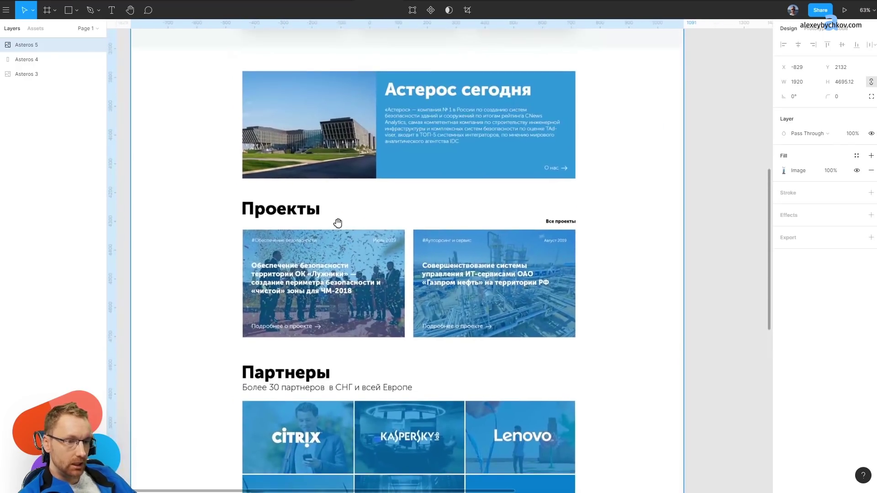
pyautogui.hscroll(2, 336, 223)
pyautogui.scroll(5, 470, 210)
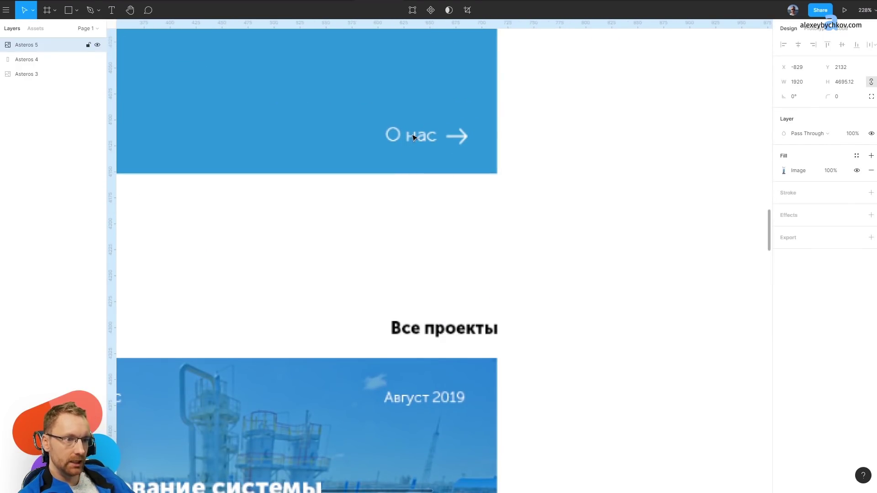
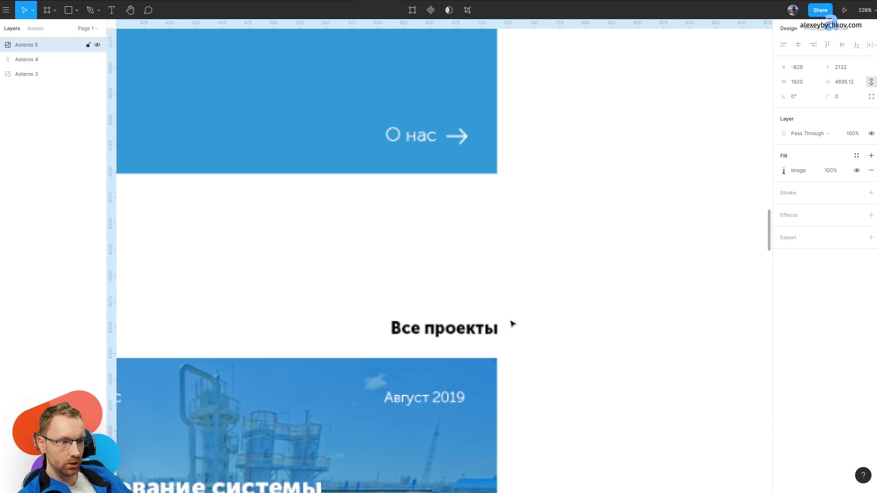
# Scroll through the Asteros 5 screenshot to inspect the Video and podcasts, Awards and News sections.
pyautogui.scroll(-3, 512, 323)
pyautogui.keyDown('ctrl'); pyautogui.scroll(-5, 456, 274); pyautogui.keyUp('ctrl')
pyautogui.keyDown('ctrl'); pyautogui.scroll(5, 396, 221); pyautogui.keyUp('ctrl')
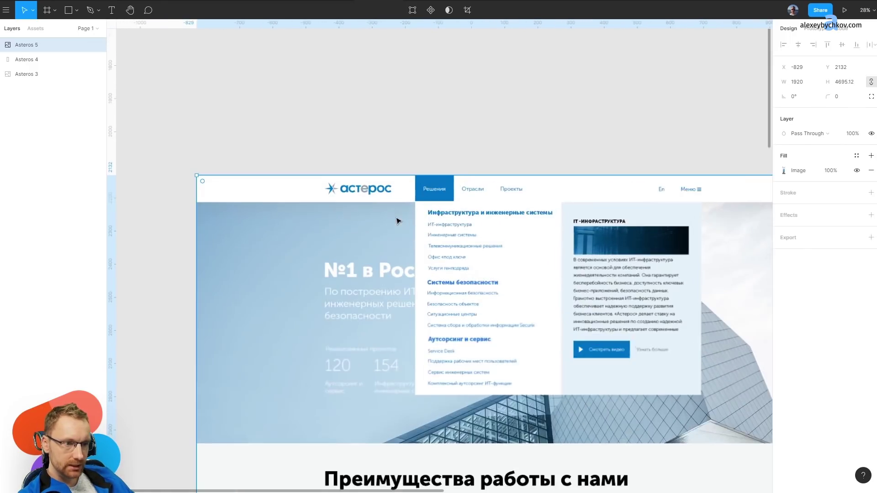
pyautogui.keyDown('ctrl'); pyautogui.scroll(10, 396, 221); pyautogui.keyUp('ctrl')
pyautogui.keyDown('ctrl'); pyautogui.scroll(-5, 244, 165); pyautogui.keyUp('ctrl')
pyautogui.keyDown('ctrl'); pyautogui.scroll(-5, 383, 285); pyautogui.keyUp('ctrl')
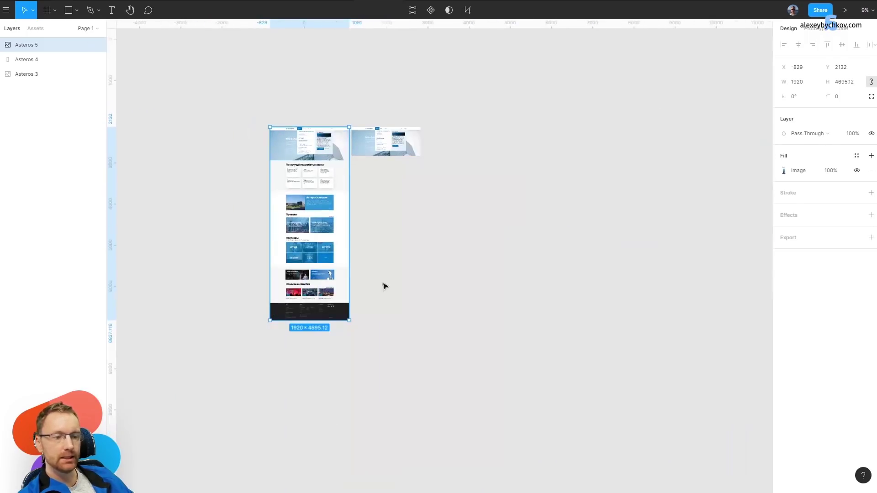
pyautogui.keyDown('ctrl'); pyautogui.scroll(3, 383, 285); pyautogui.keyUp('ctrl')
pyautogui.keyDown('ctrl'); pyautogui.scroll(5, 382, 318); pyautogui.keyUp('ctrl')
pyautogui.keyDown('ctrl'); pyautogui.scroll(-5, 383, 318); pyautogui.keyUp('ctrl')
pyautogui.keyDown('ctrl'); pyautogui.scroll(2, 486, 297); pyautogui.keyUp('ctrl')
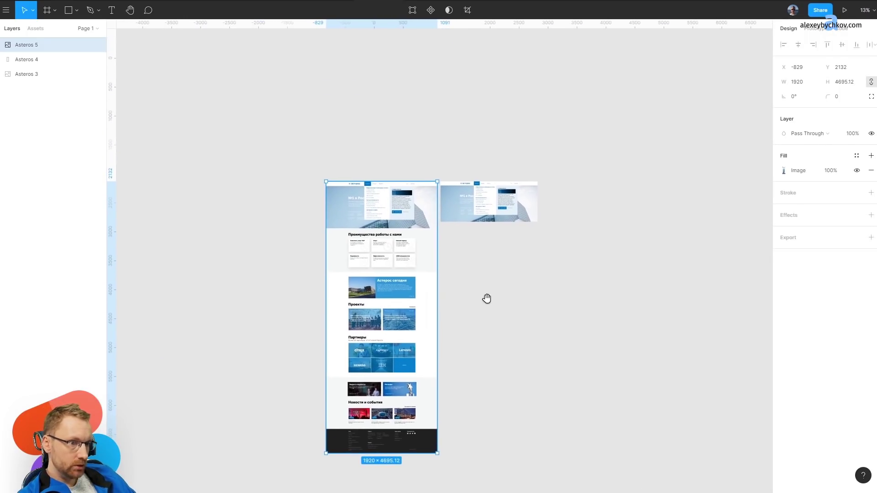
pyautogui.keyDown('ctrl'); pyautogui.scroll(3, 457, 283); pyautogui.keyUp('ctrl')
pyautogui.keyDown('ctrl'); pyautogui.scroll(3, 432, 254); pyautogui.keyUp('ctrl')
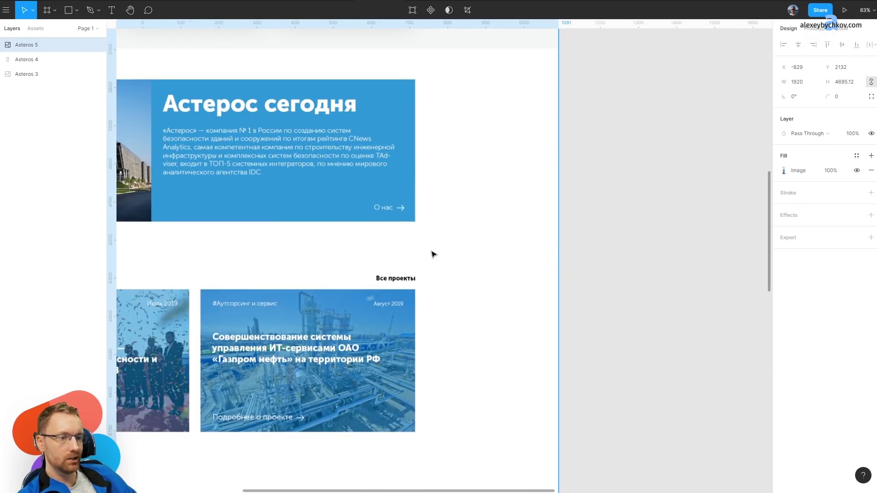
pyautogui.keyDown('ctrl'); pyautogui.scroll(3, 372, 238); pyautogui.keyUp('ctrl')
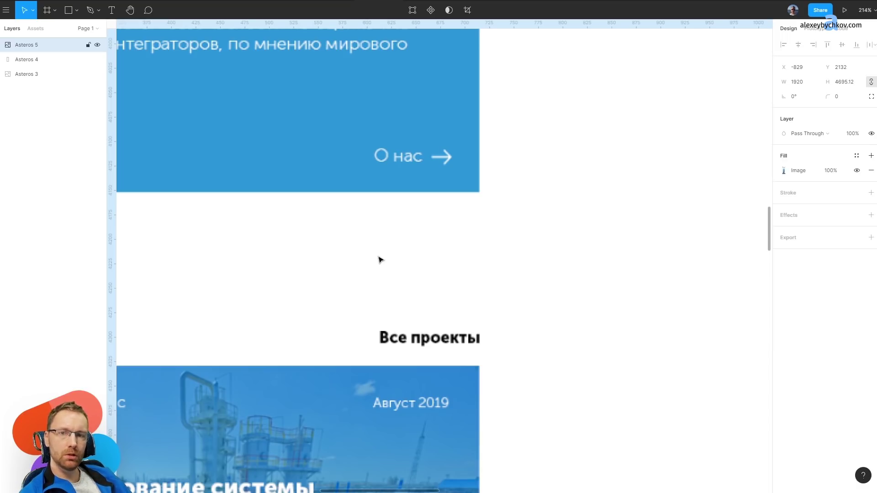
pyautogui.keyDown('ctrl'); pyautogui.scroll(-1, 404, 257); pyautogui.keyUp('ctrl')
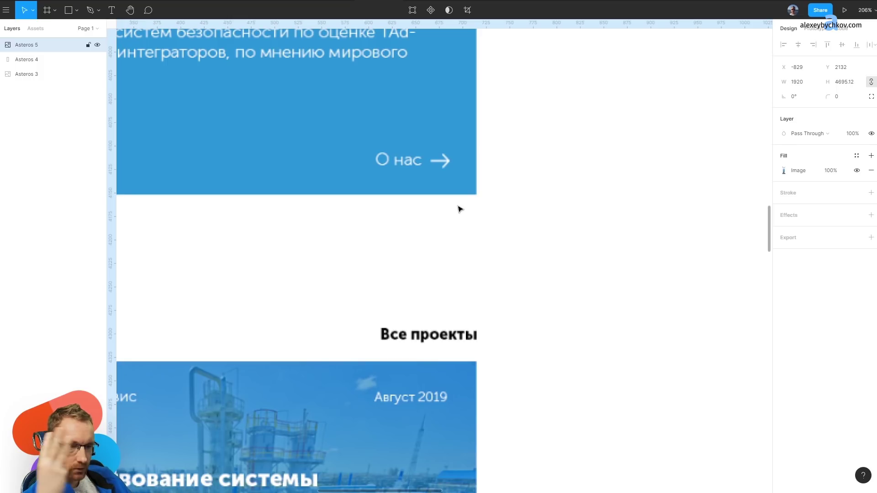
pyautogui.keyDown('ctrl'); pyautogui.scroll(-5, 574, 215); pyautogui.keyUp('ctrl')
pyautogui.keyDown('ctrl'); pyautogui.scroll(2, 498, 236); pyautogui.keyUp('ctrl')
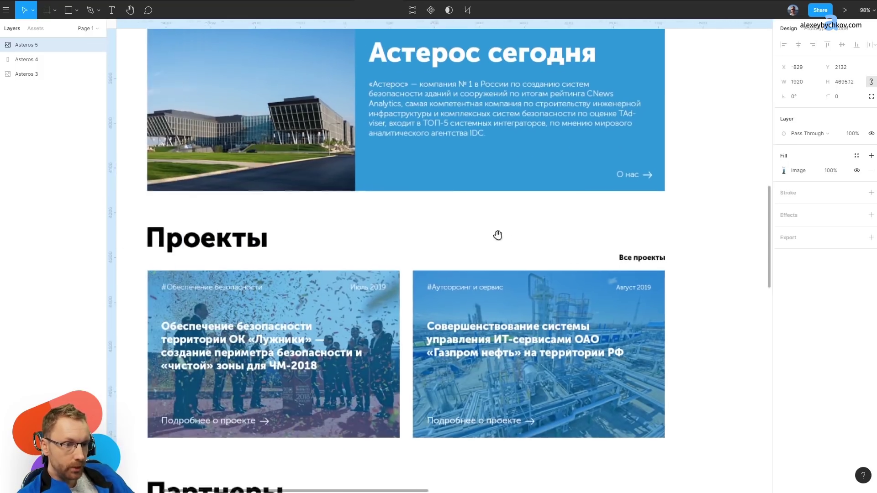
pyautogui.hscroll(-3, 497, 235)
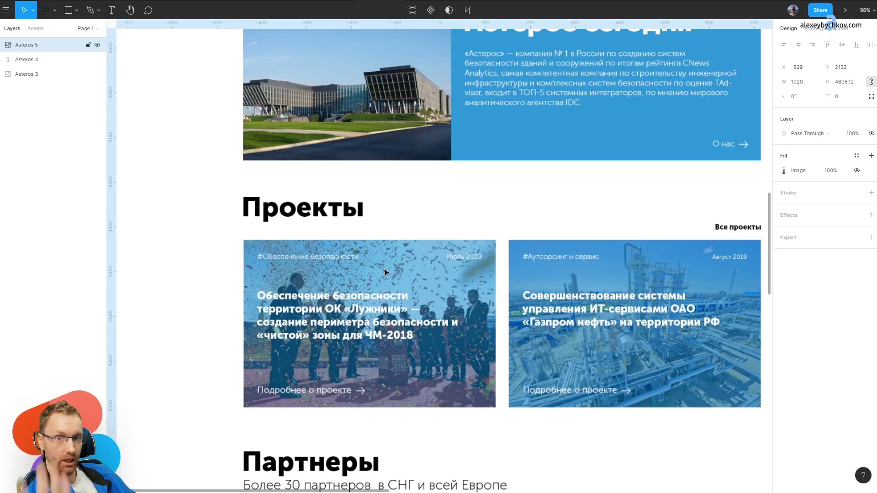
pyautogui.scroll(5, 443, 318)
pyautogui.scroll(-3, 424, 304)
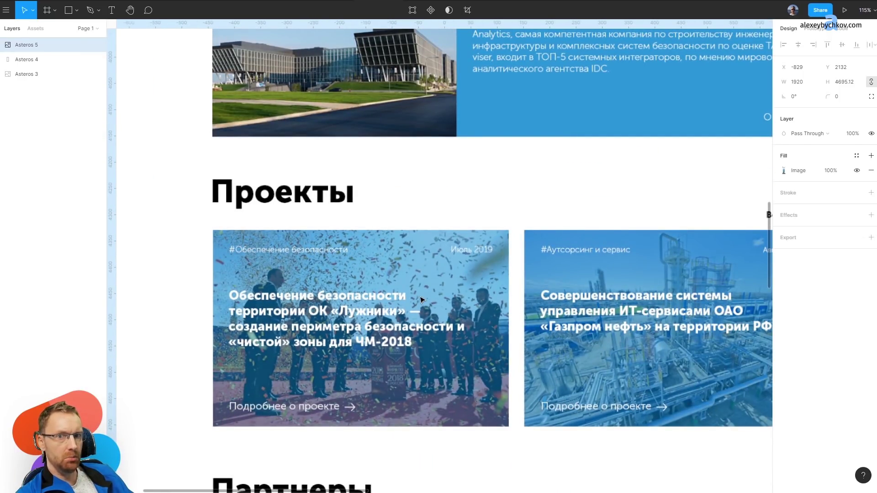
pyautogui.scroll(-5, 404, 285)
pyautogui.scroll(-2, 307, 304)
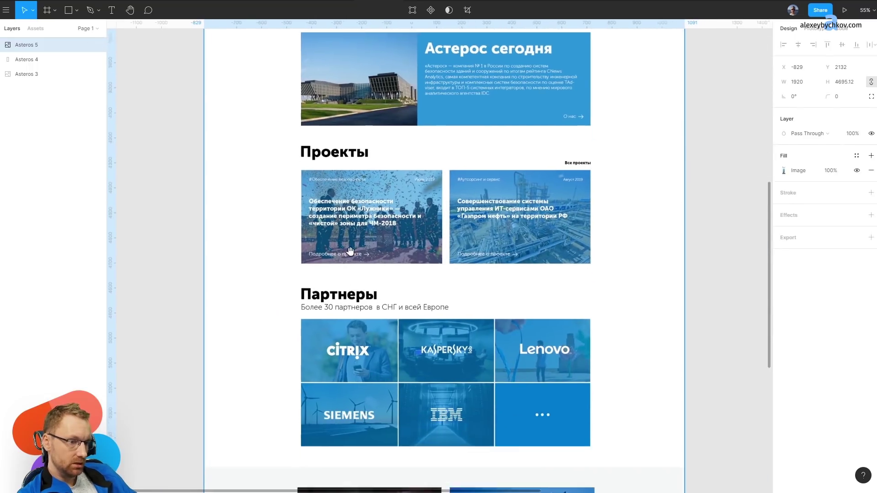
pyautogui.scroll(-3, 337, 157)
pyautogui.scroll(5, 322, 133)
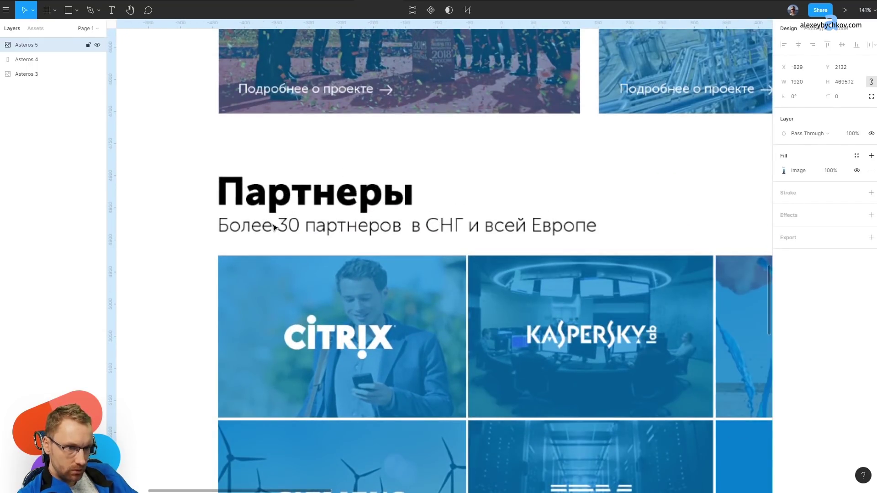
# Check the page structure in outline view, then return to the rendered view.
pyautogui.hotkey('ctrl', 'y')
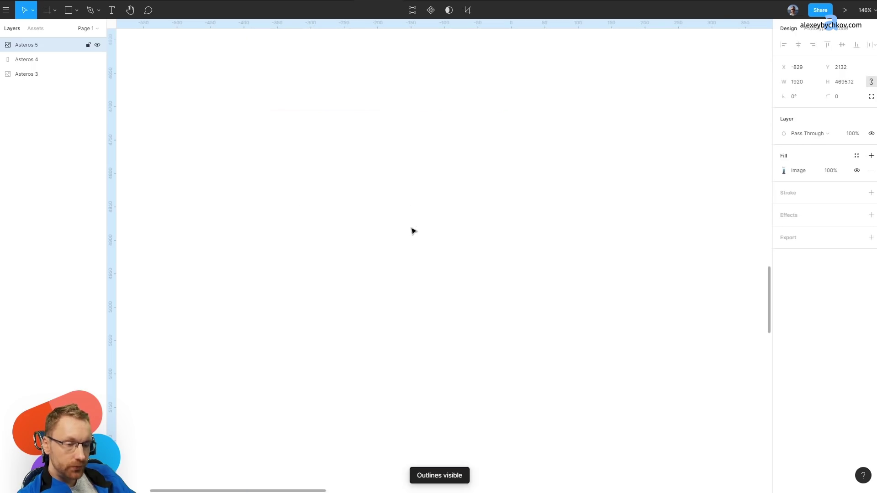
pyautogui.hotkey('ctrl', 'y')
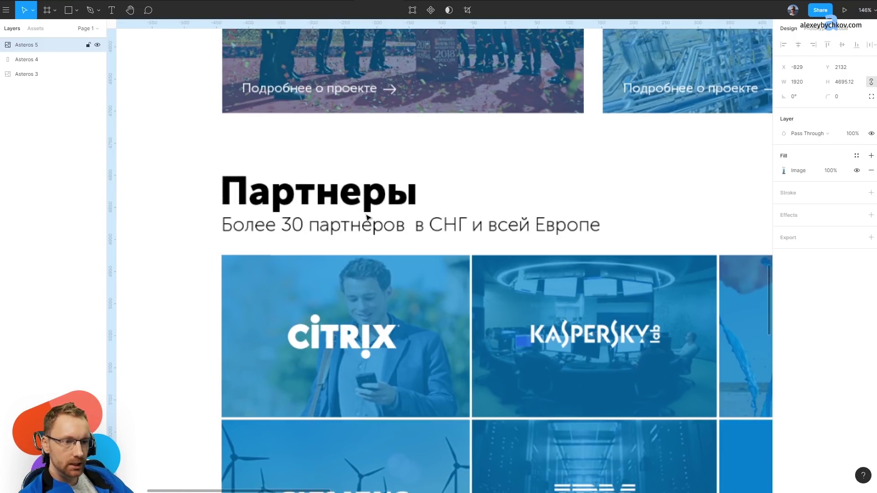
pyautogui.scroll(-3, 306, 237)
pyautogui.scroll(-3, 319, 219)
pyautogui.scroll(-5, 369, 183)
pyautogui.scroll(5, 369, 184)
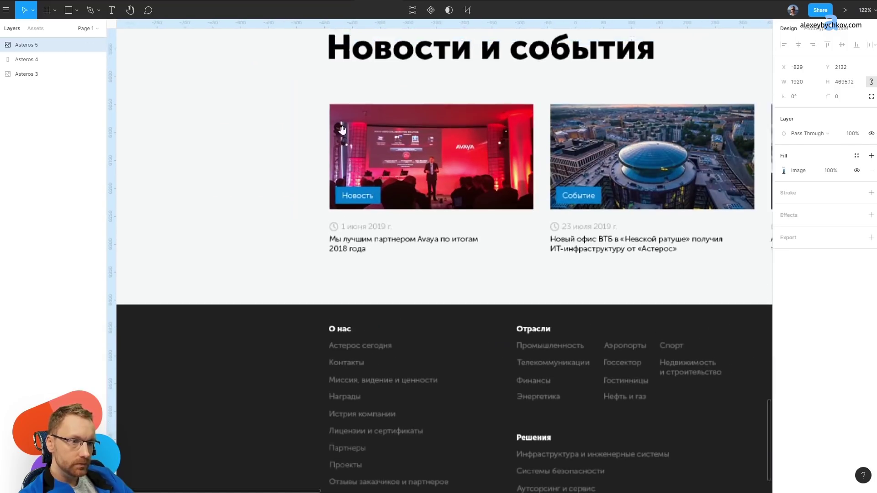
pyautogui.scroll(5, 274, 229)
pyautogui.scroll(-5, 215, 96)
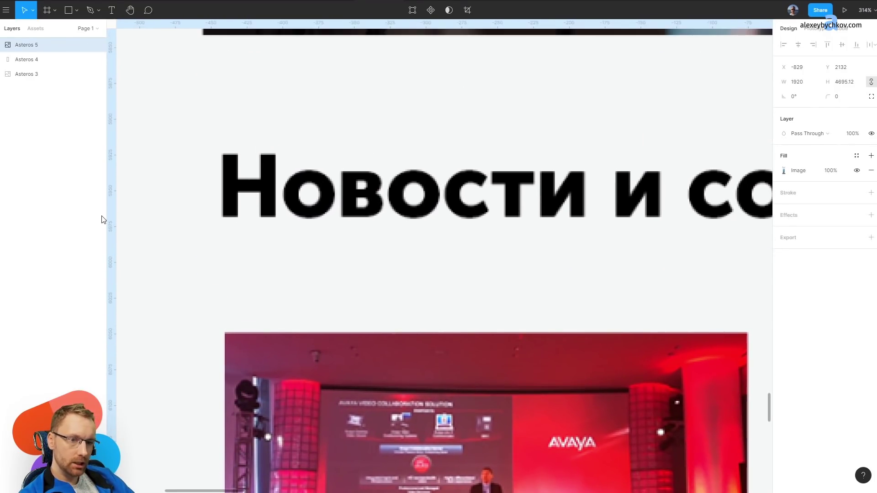
# Add a vertical guide at the left edge of the news content.
pyautogui.moveTo(115, 208); pyautogui.dragTo(225, 148)
pyautogui.scroll(-5, 225, 149)
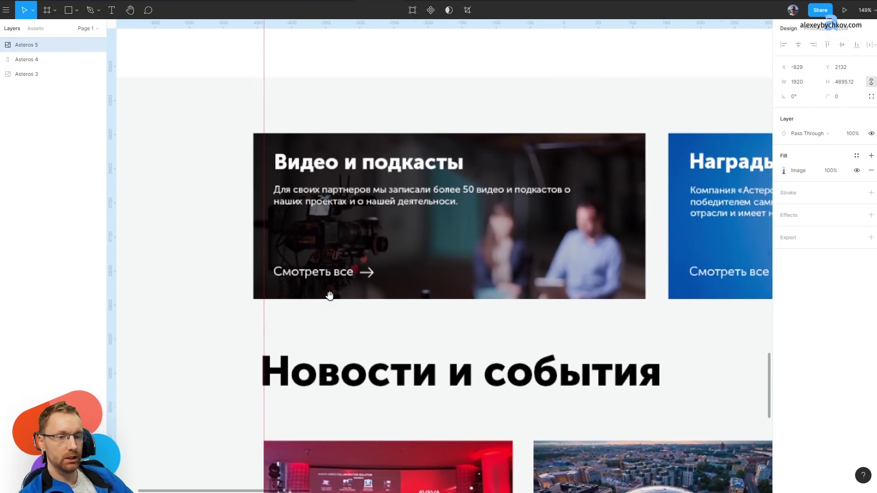
pyautogui.scroll(5, 274, 206)
pyautogui.scroll(-5, 281, 151)
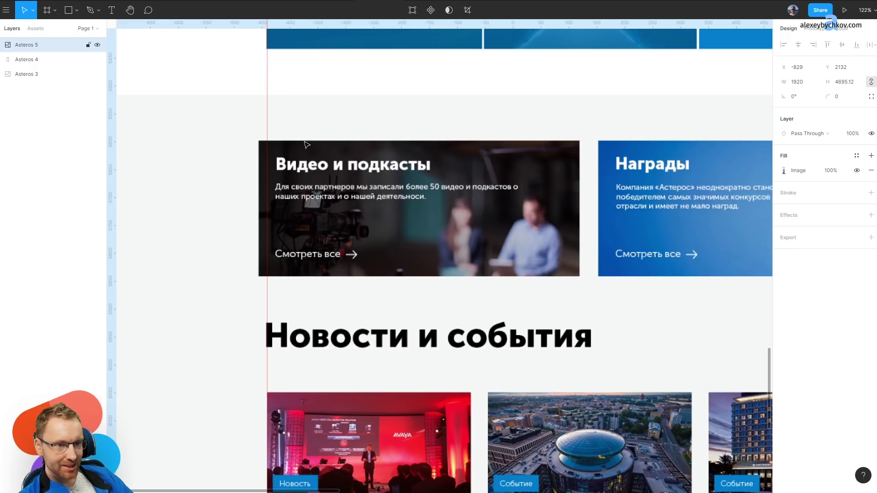
pyautogui.press('r')
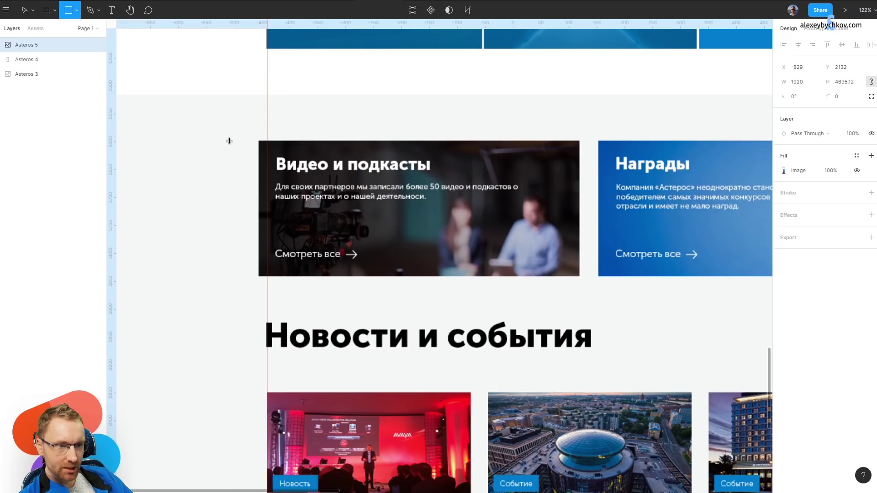
pyautogui.moveTo(229, 141); pyautogui.dragTo(360, 278)
pyautogui.press('i')
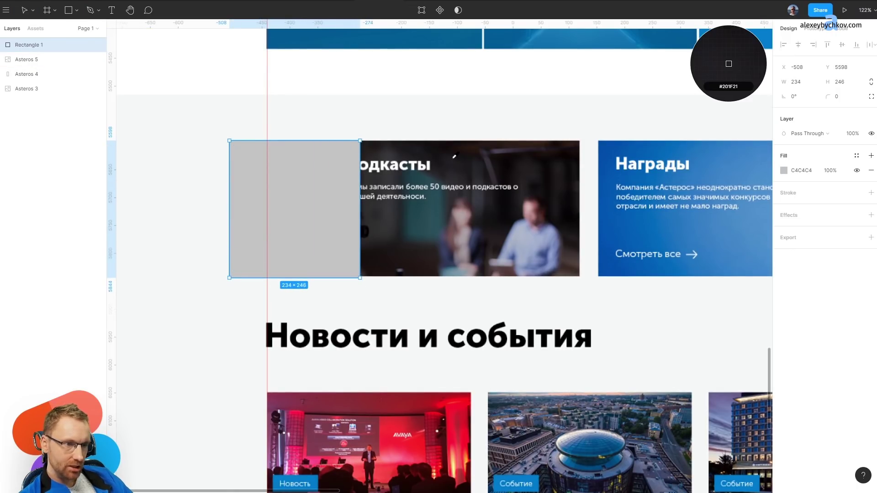
pyautogui.click(455, 156)
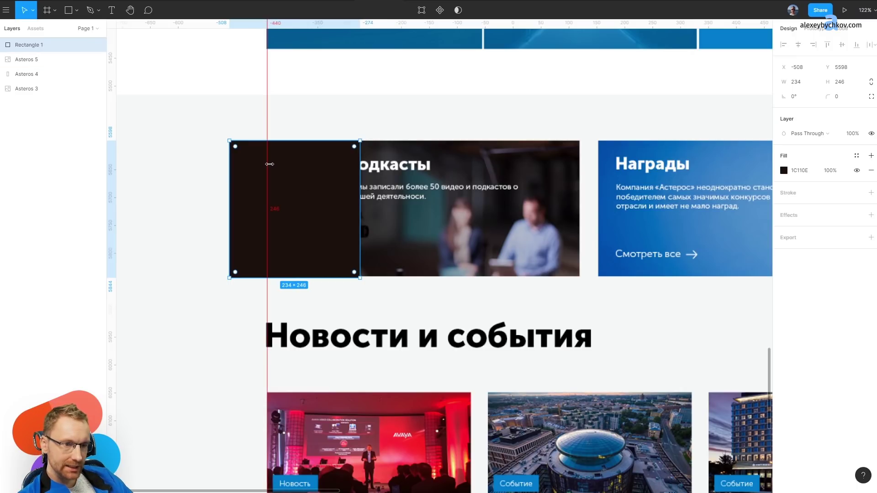
pyautogui.moveTo(254, 183); pyautogui.dragTo(261, 183)
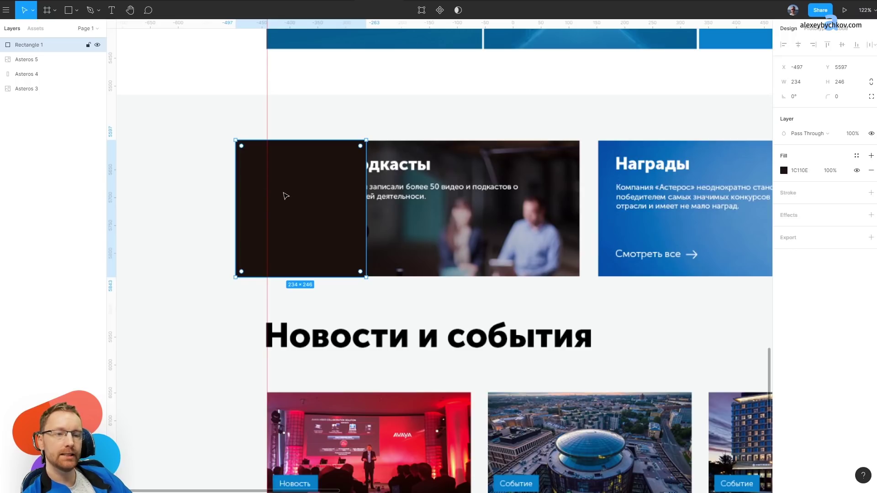
pyautogui.press('Delete')
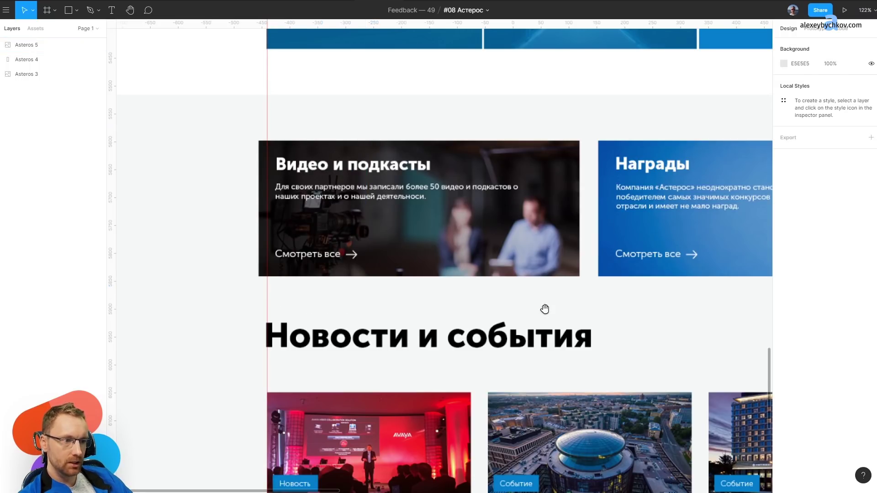
pyautogui.moveTo(545, 309); pyautogui.dragTo(362, 97)
# View the footer at 100% zoom and place a vertical guide beside the news cards.
pyautogui.scroll(-5, 401, 290)
pyautogui.hotkey('shift', '0')
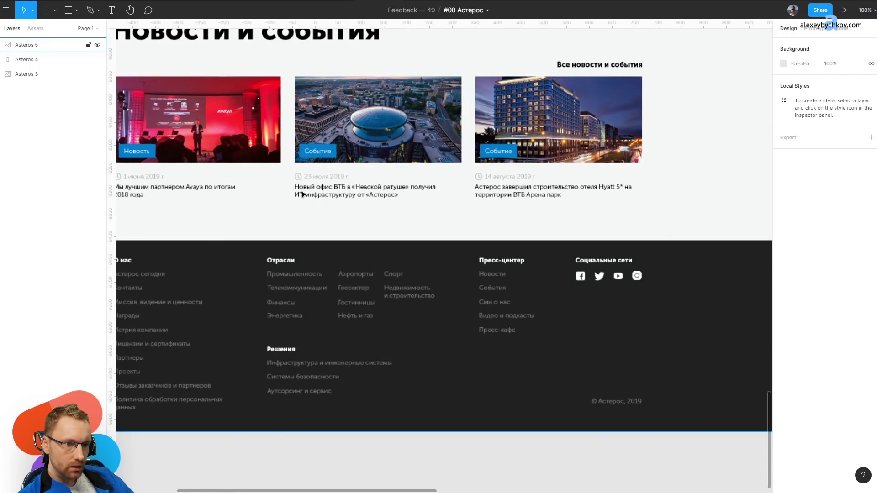
pyautogui.scroll(5, 486, 147)
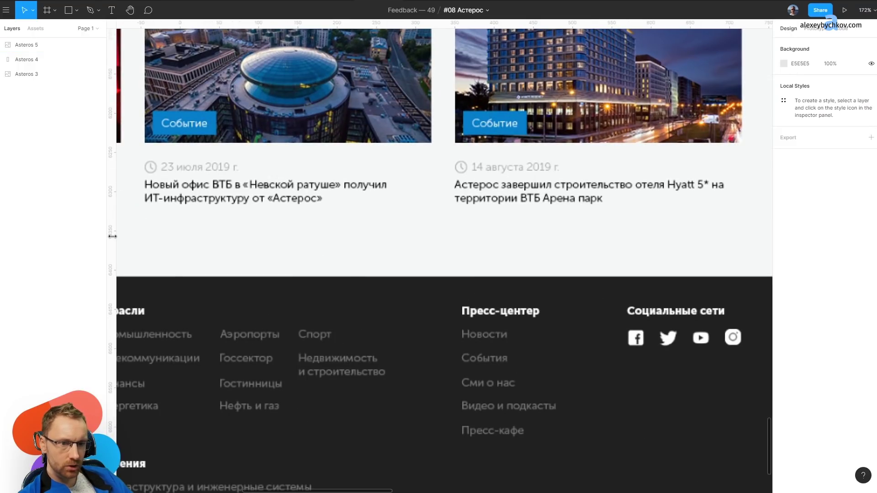
pyautogui.moveTo(112, 236); pyautogui.dragTo(460, 184)
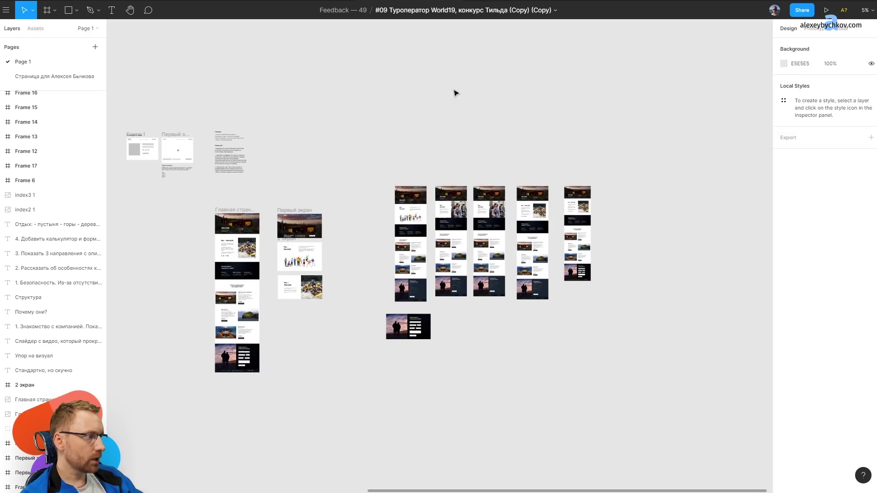
pyautogui.scroll(2, 401, 287)
pyautogui.scroll(-3, 385, 129)
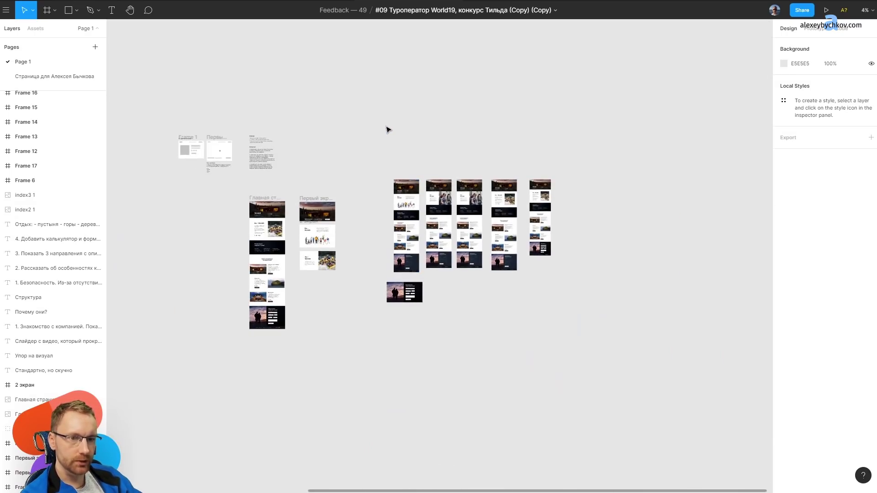
pyautogui.click(64, 77)
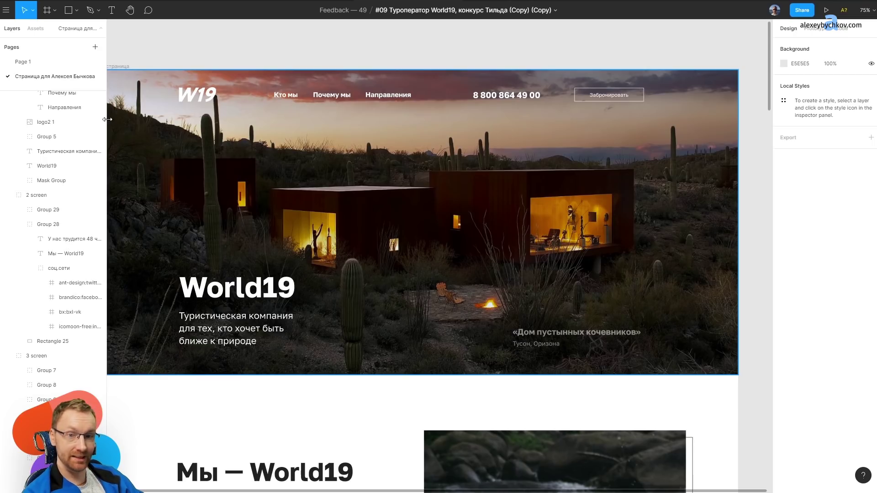
pyautogui.scroll(-5, 356, 59)
pyautogui.scroll(-3, 375, 86)
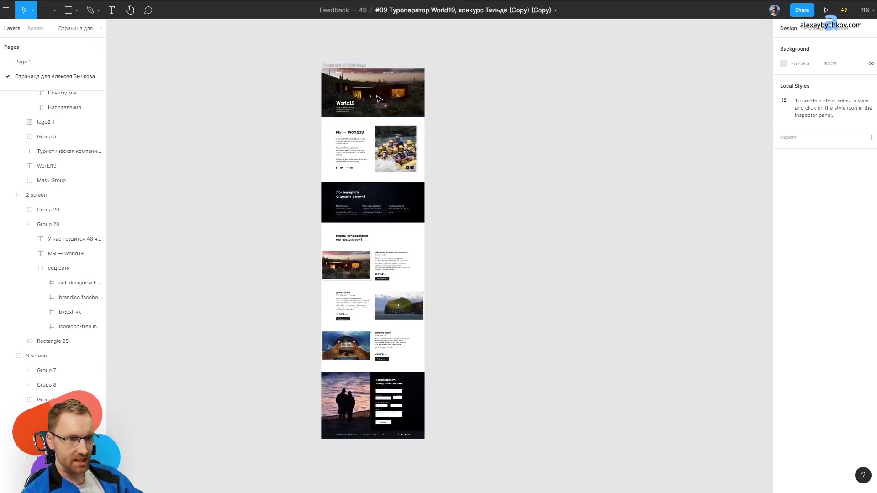
pyautogui.scroll(4, 378, 99)
pyautogui.scroll(2, 361, 82)
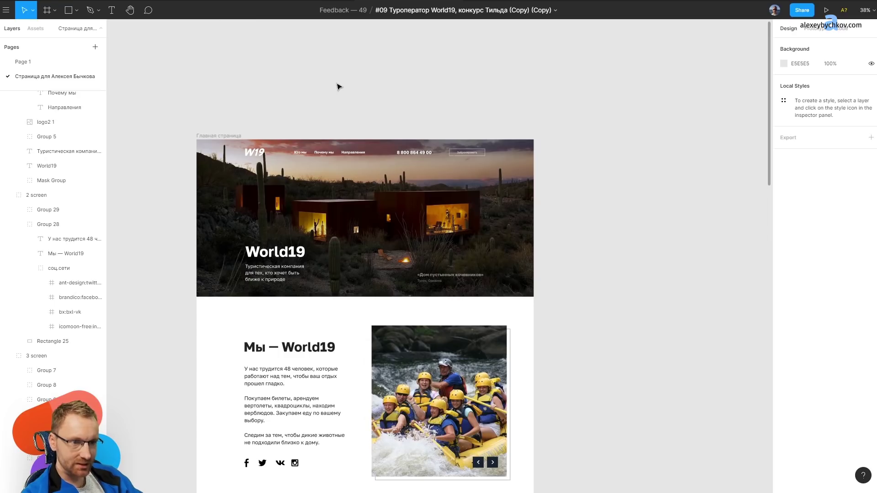
pyautogui.scroll(4, 329, 183)
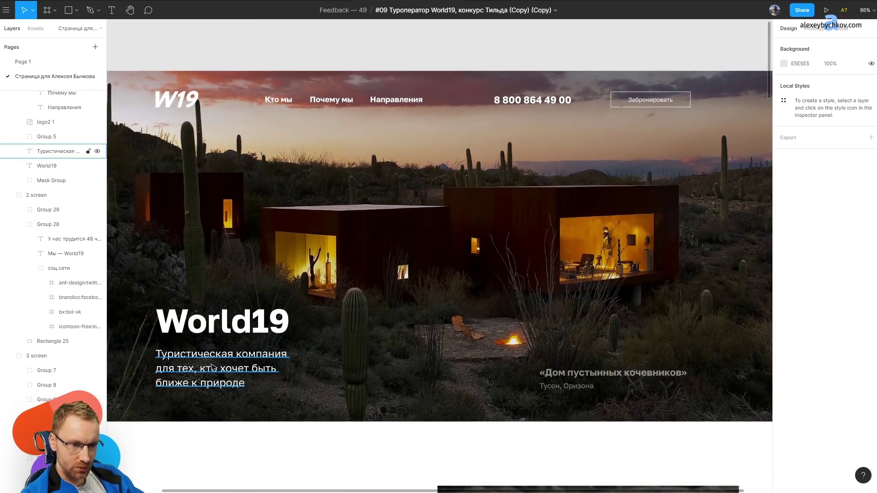
pyautogui.scroll(-2, 223, 337)
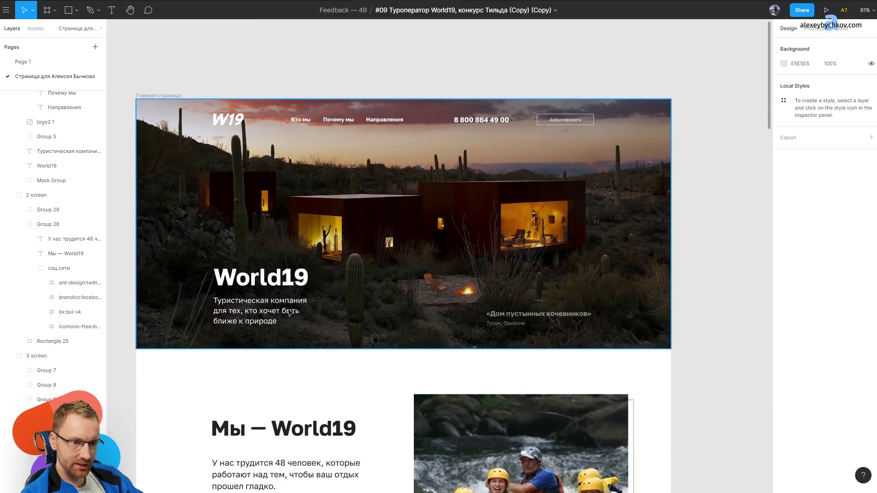
pyautogui.scroll(1, 233, 308)
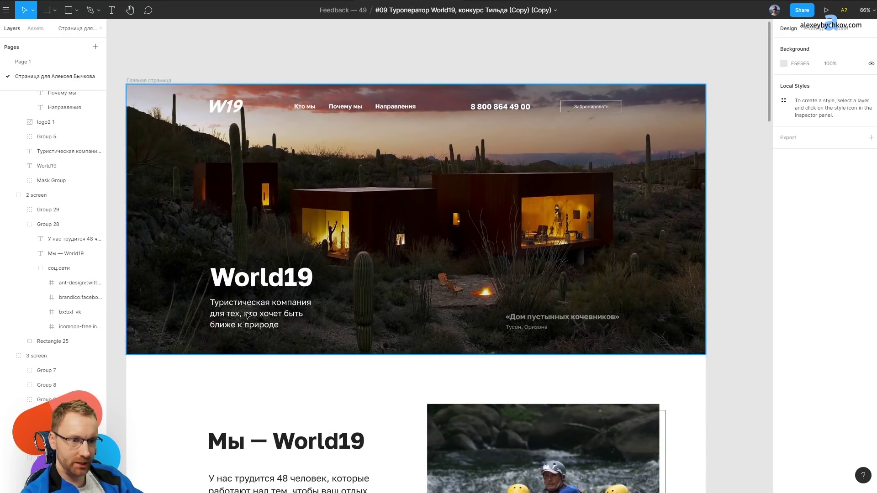
pyautogui.scroll(3, 247, 315)
pyautogui.scroll(-1, 247, 315)
pyautogui.scroll(-4, 319, 274)
pyautogui.scroll(4, 385, 253)
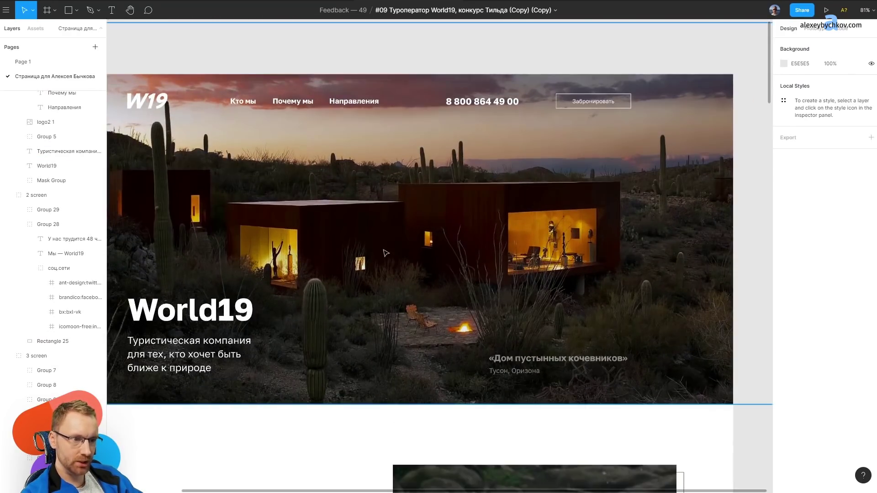
pyautogui.moveTo(342, 216)
pyautogui.mouseDown()
pyautogui.moveTo(395, 168)
pyautogui.moveTo(369, 195)
pyautogui.mouseUp()
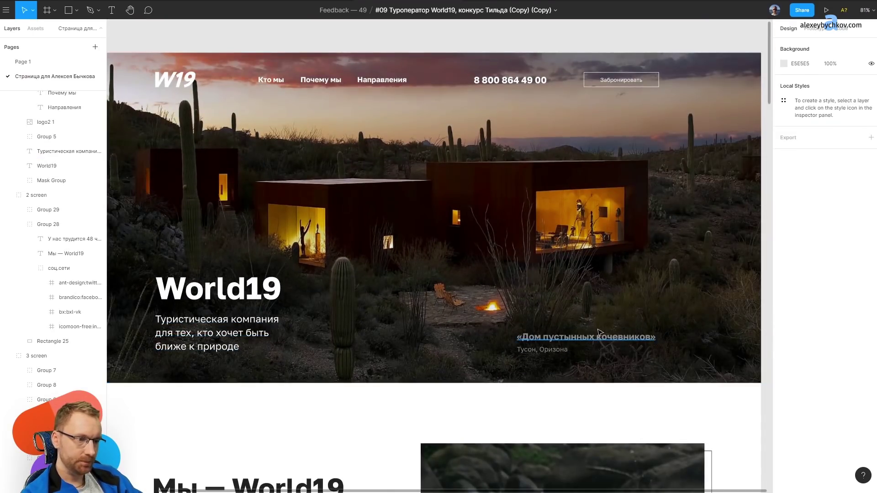
pyautogui.scroll(3, 600, 332)
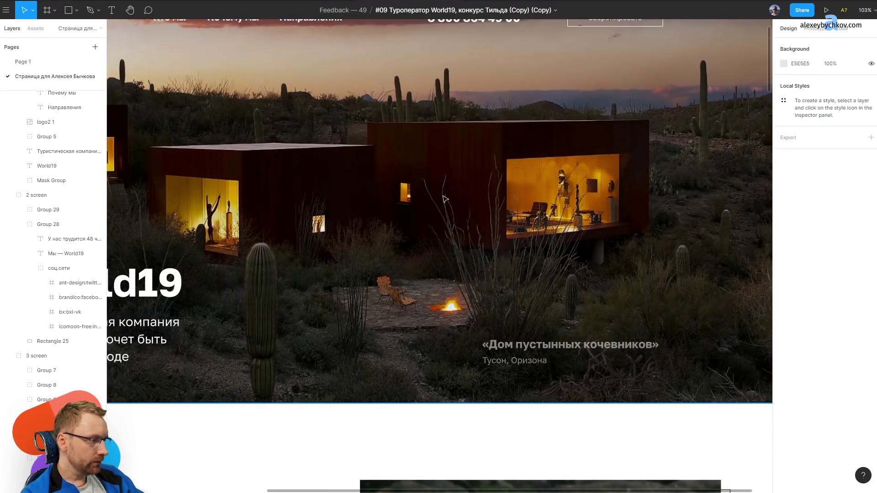
pyautogui.moveTo(360, 192); pyautogui.dragTo(338, 204)
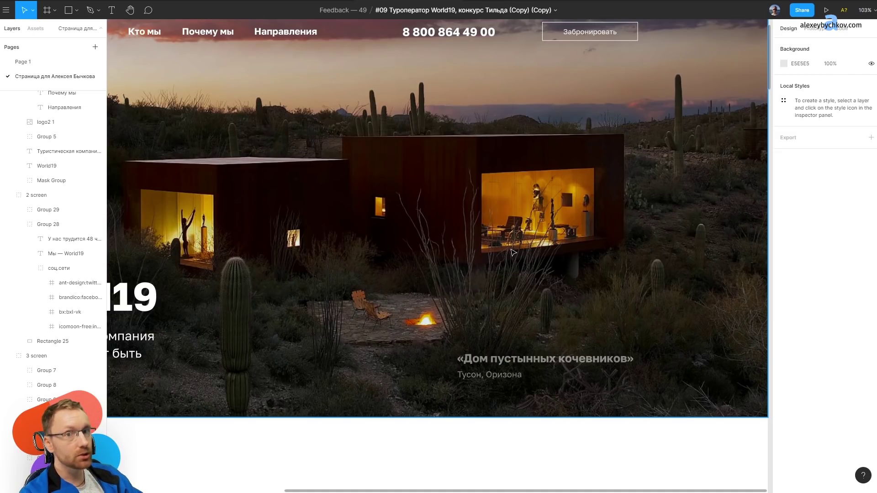
pyautogui.keyDown('ctrl'); pyautogui.scroll(-5, 513, 252); pyautogui.keyUp('ctrl')
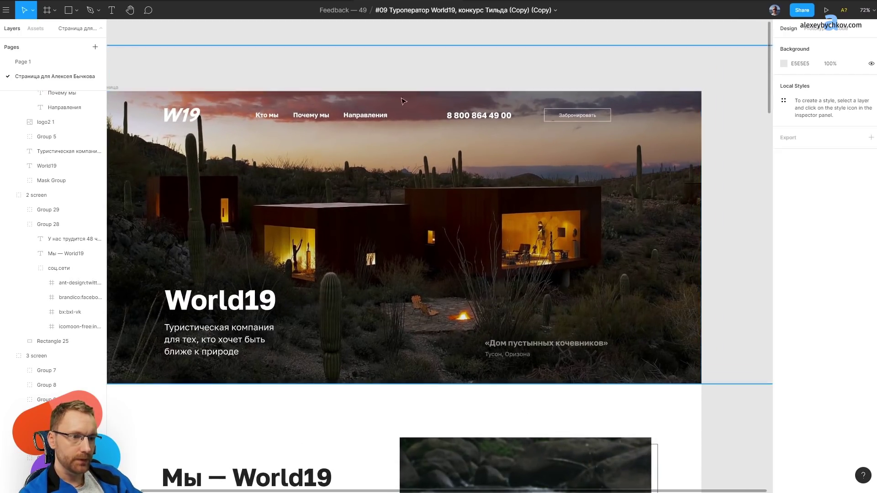
pyautogui.keyDown('ctrl'); pyautogui.scroll(5, 386, 97); pyautogui.keyUp('ctrl')
pyautogui.keyDown('ctrl'); pyautogui.click(320, 135); pyautogui.keyUp('ctrl')
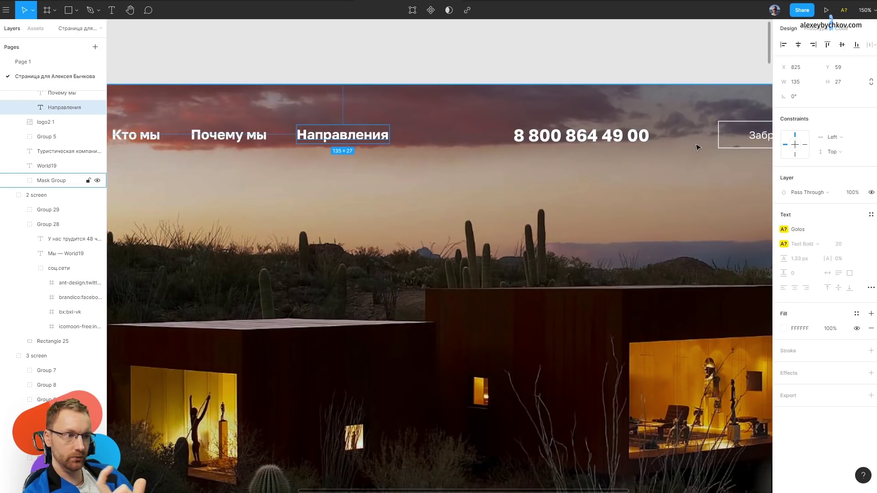
pyautogui.click(575, 139)
pyautogui.moveTo(575, 139); pyautogui.dragTo(609, 137)
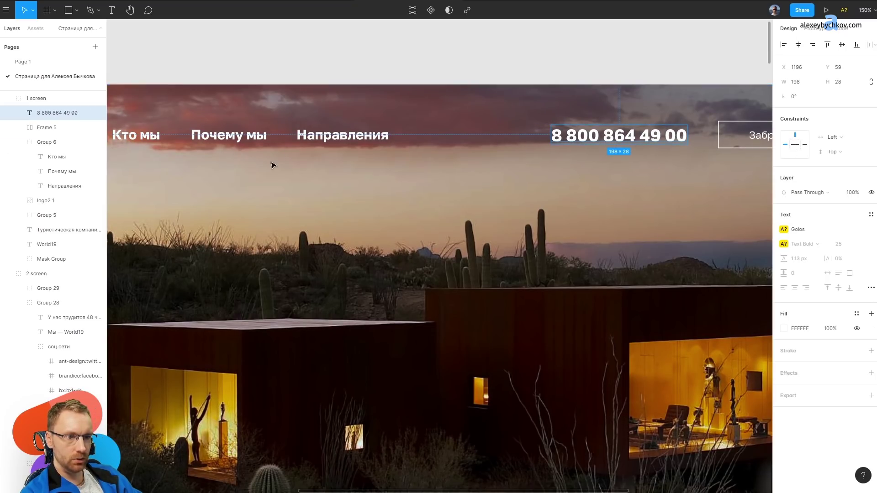
pyautogui.scroll(-5, 446, 92)
pyautogui.click(446, 92)
# Recheck the phone number's new position and bring the full World19 hero into view.
pyautogui.scroll(5, 507, 127)
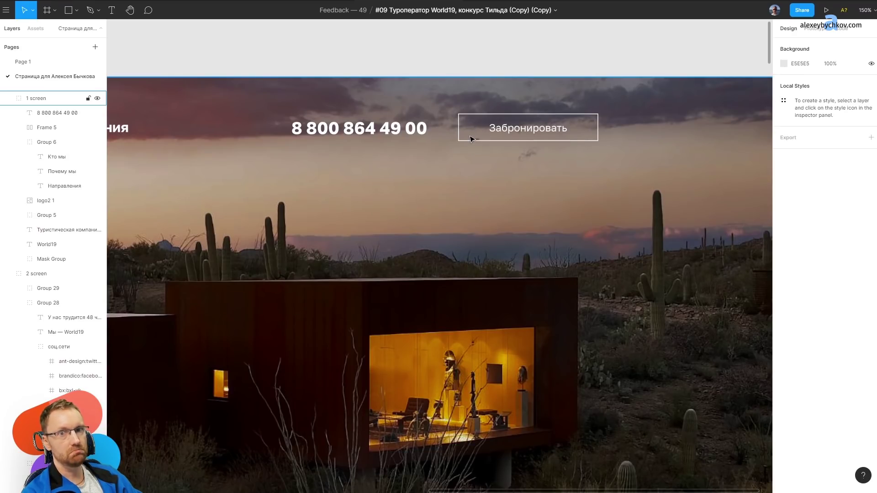
pyautogui.scroll(-5, 390, 130)
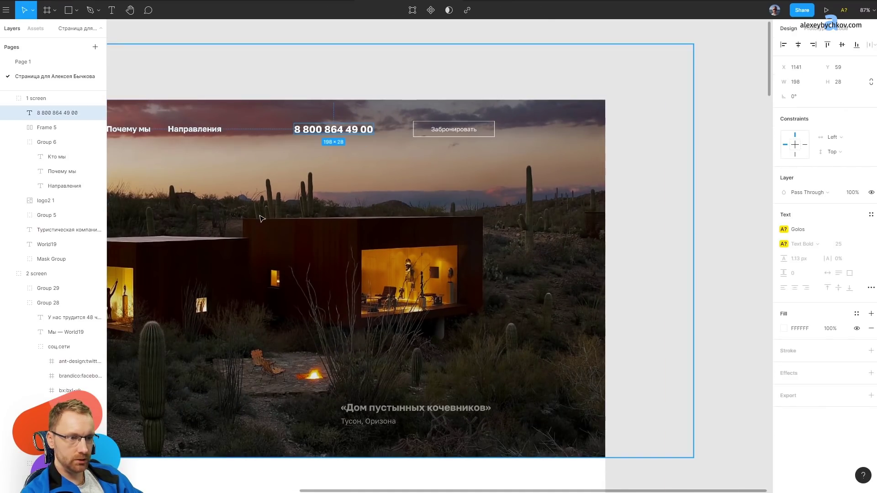
pyautogui.click(352, 132)
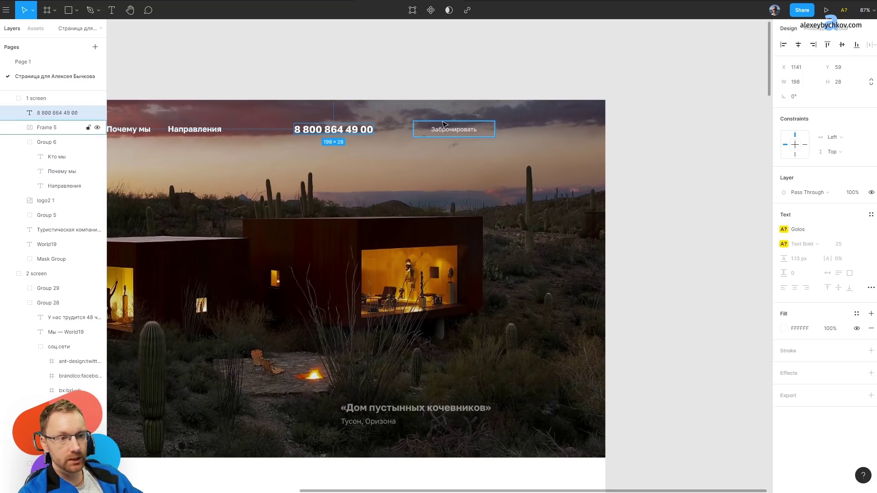
pyautogui.click(477, 86)
pyautogui.moveTo(263, 286); pyautogui.dragTo(409, 185)
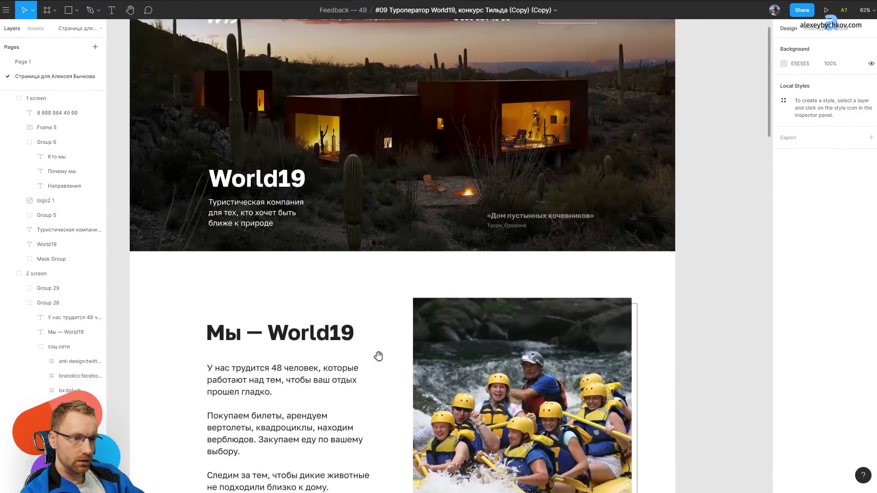
# Turn the four social icons in the соц.сети group into an auto layout row with a 42 gap.
pyautogui.moveTo(378, 356); pyautogui.dragTo(359, 166)
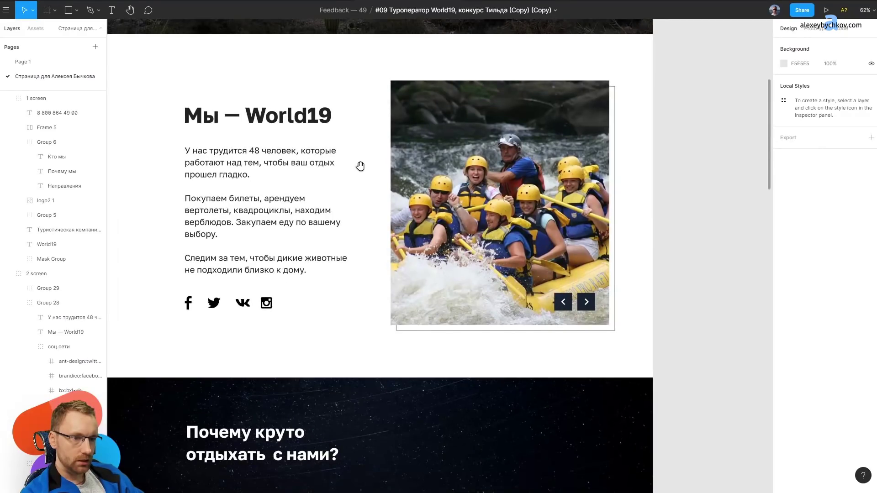
pyautogui.scroll(5, 187, 303)
pyautogui.click(201, 301)
pyautogui.doubleClick(201, 302)
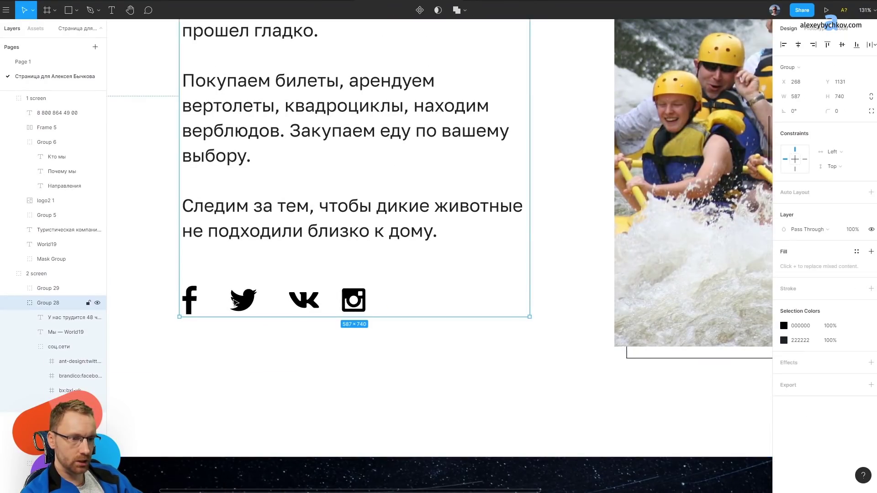
pyautogui.doubleClick(313, 305)
pyautogui.click(243, 300)
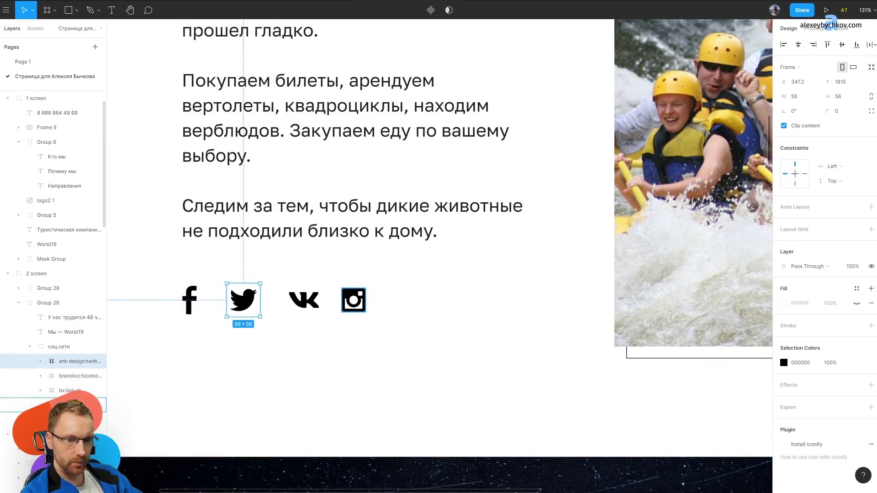
pyautogui.hotkey('ctrl', 'a')
pyautogui.hotkey('shift', 'a')
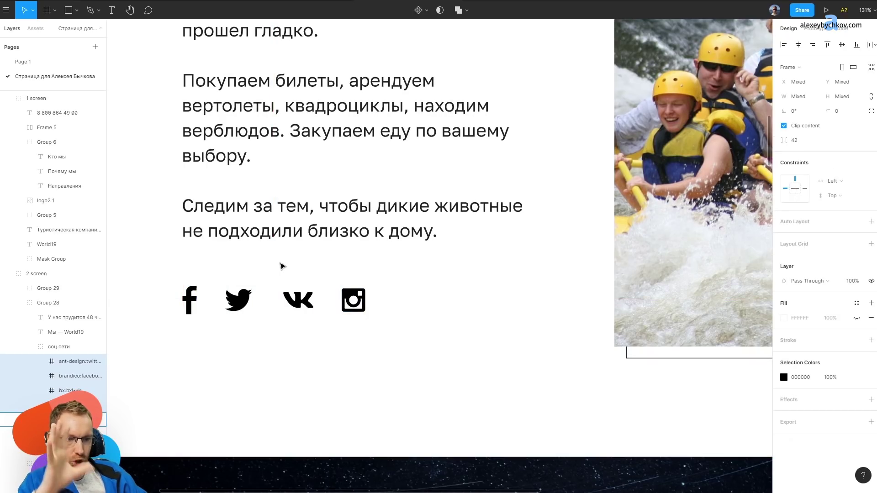
# Inspect the 'Мы — World19' body text (Golos Regular 30, 583 × 462), then clear the selection.
pyautogui.scroll(-5, 280, 266)
pyautogui.click(261, 178)
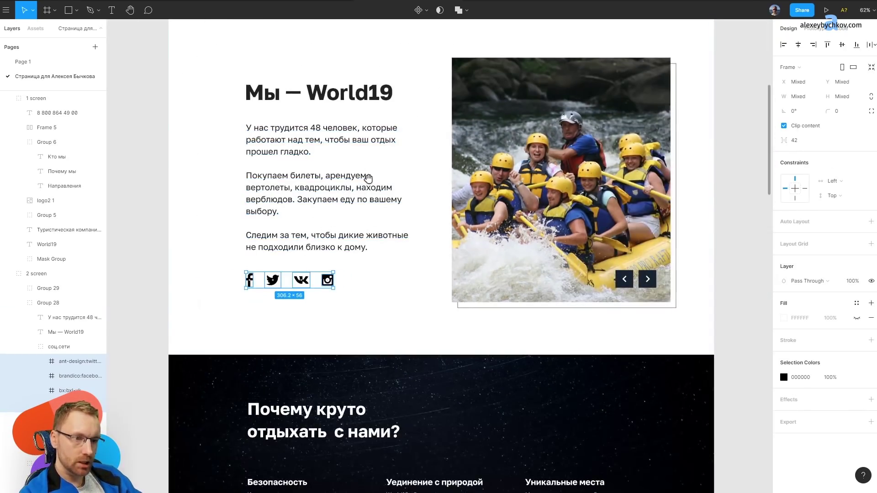
pyautogui.scroll(4, 260, 179)
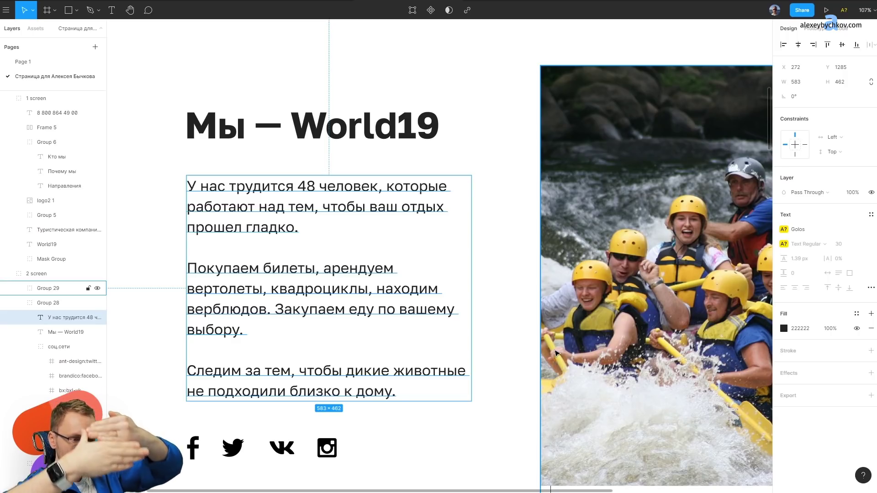
pyautogui.scroll(-3, 536, 388)
pyautogui.scroll(-3, 522, 402)
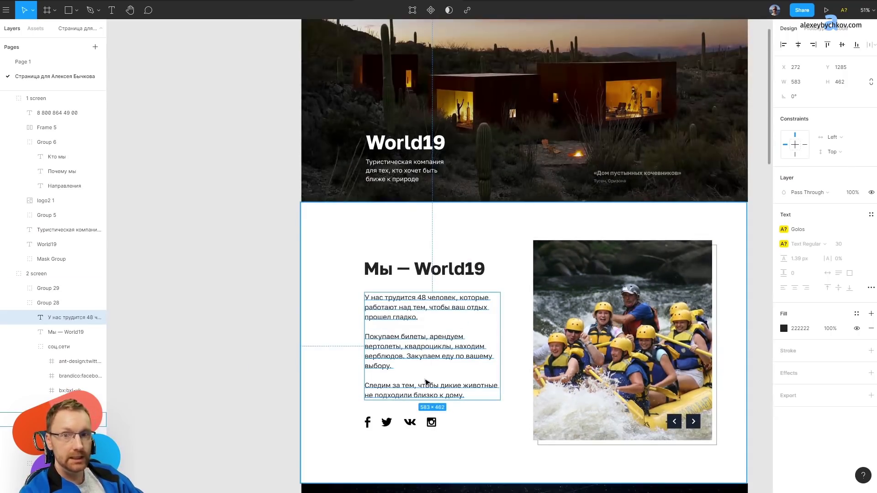
pyautogui.scroll(-4, 447, 342)
pyautogui.scroll(2, 476, 288)
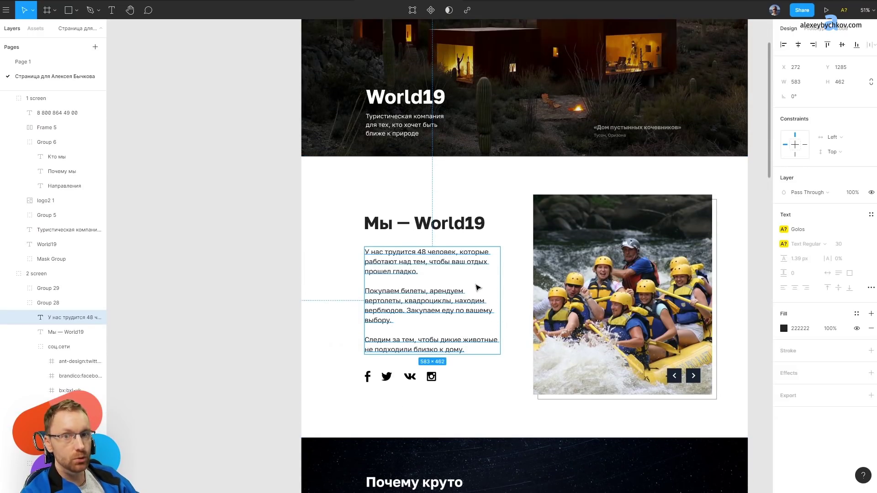
pyautogui.scroll(5, 467, 288)
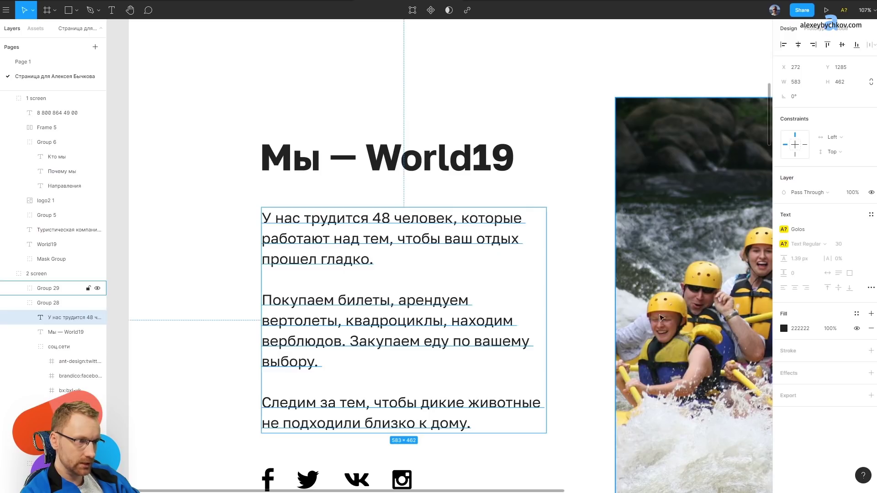
pyautogui.scroll(-5, 661, 317)
pyautogui.click(708, 319)
pyautogui.scroll(2, 264, 371)
pyautogui.scroll(4, 365, 401)
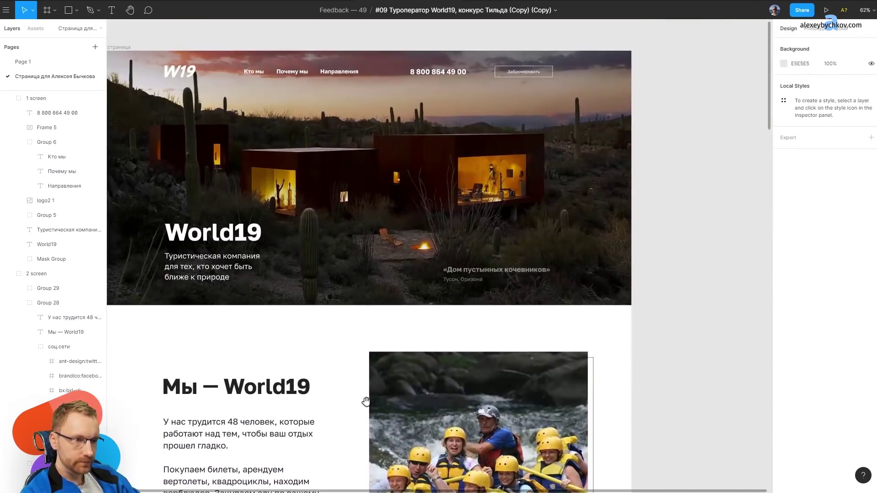
# Bring the dark 'Почему круто отдыхать с нами?' section and its desert-house image into view.
pyautogui.moveTo(366, 398); pyautogui.dragTo(358, 133)
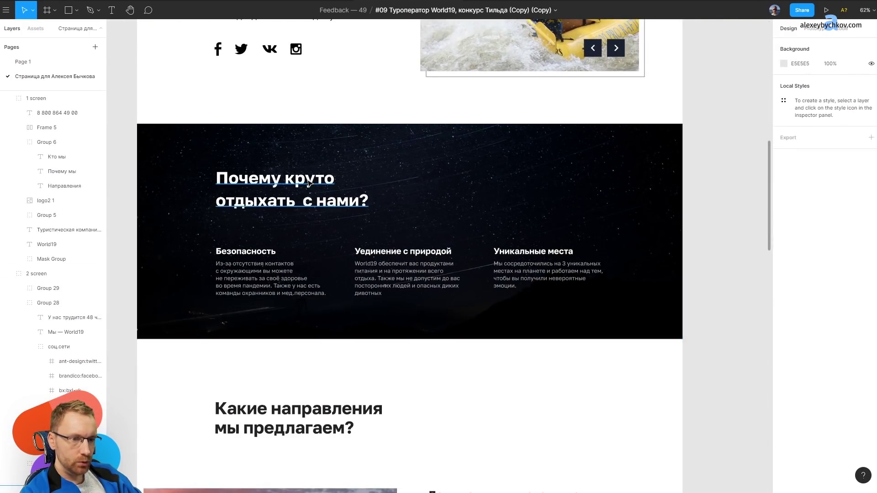
pyautogui.scroll(3, 342, 244)
pyautogui.scroll(-2, 388, 245)
pyautogui.scroll(3, 434, 245)
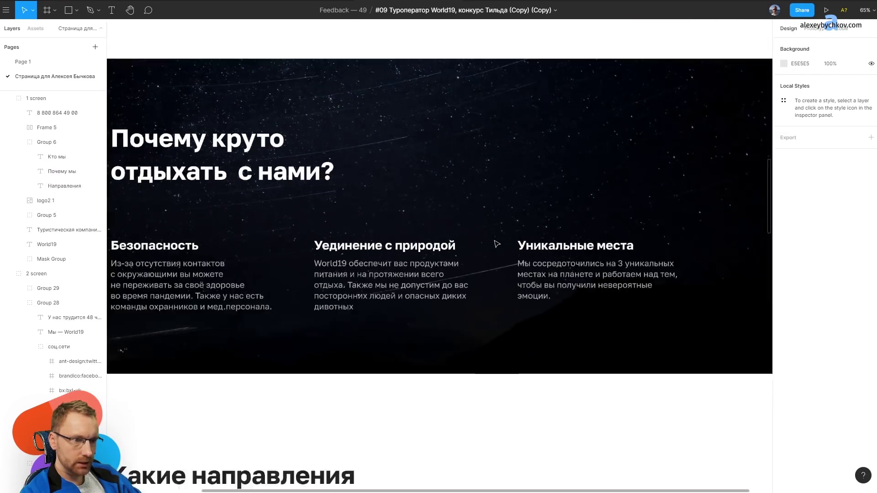
pyautogui.scroll(2, 497, 243)
pyautogui.scroll(-3, 497, 244)
pyautogui.scroll(5, 480, 274)
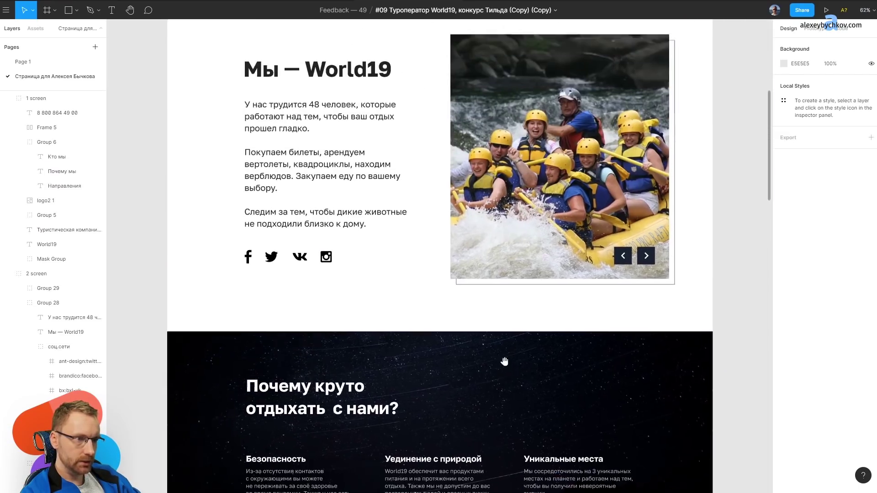
pyautogui.scroll(2, 447, 195)
pyautogui.scroll(5, 447, 196)
pyautogui.scroll(-10, 491, 114)
pyautogui.scroll(-7, 421, 178)
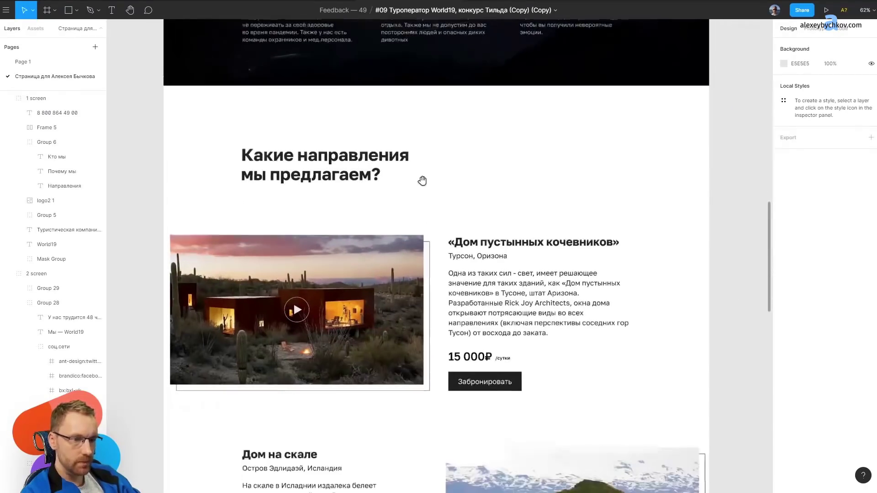
pyautogui.scroll(-3, 417, 145)
pyautogui.scroll(-4, 365, 141)
pyautogui.hscroll(2, 297, 137)
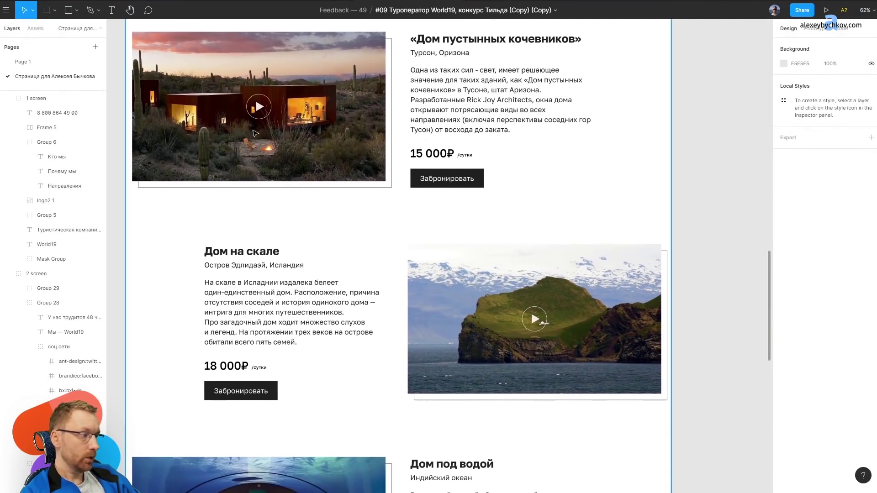
pyautogui.scroll(3, 256, 132)
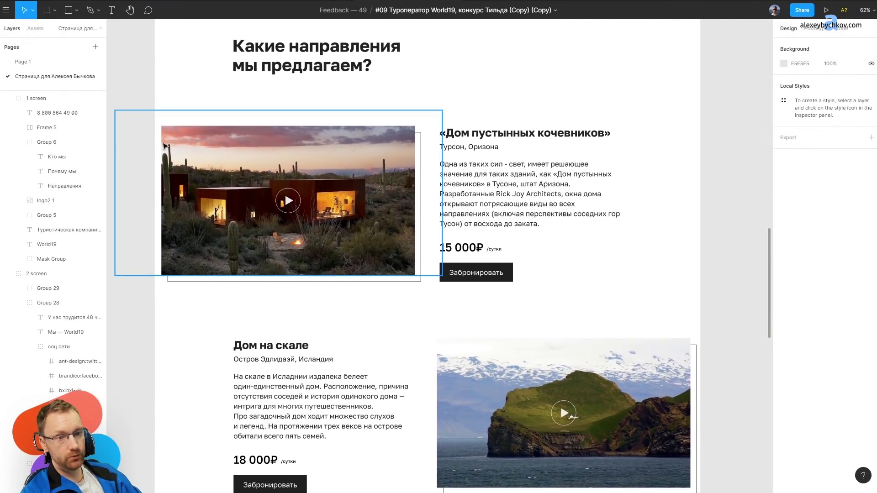
pyautogui.scroll(5, 187, 108)
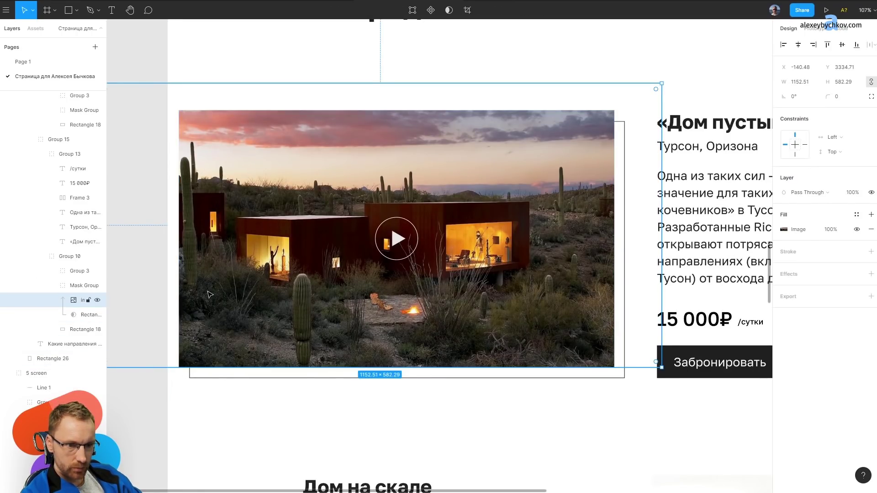
pyautogui.hscroll(-5, 209, 295)
# Narrow the desert-house image from its left edge to 1110 × 582 and pick empty canvas for a copy.
pyautogui.moveTo(235, 264)
pyautogui.mouseDown()
pyautogui.moveTo(280, 243)
pyautogui.moveTo(248, 247)
pyautogui.mouseUp()
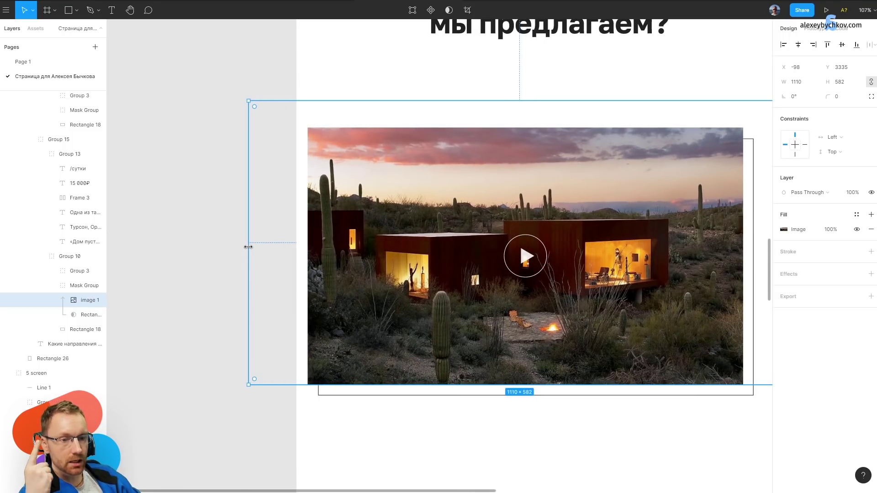
pyautogui.click(210, 125)
pyautogui.click(334, 145)
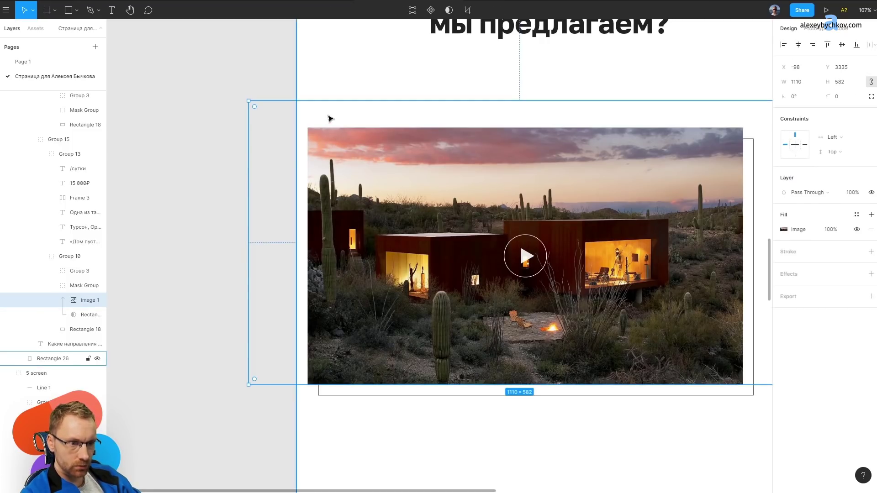
pyautogui.scroll(-5, 299, 206)
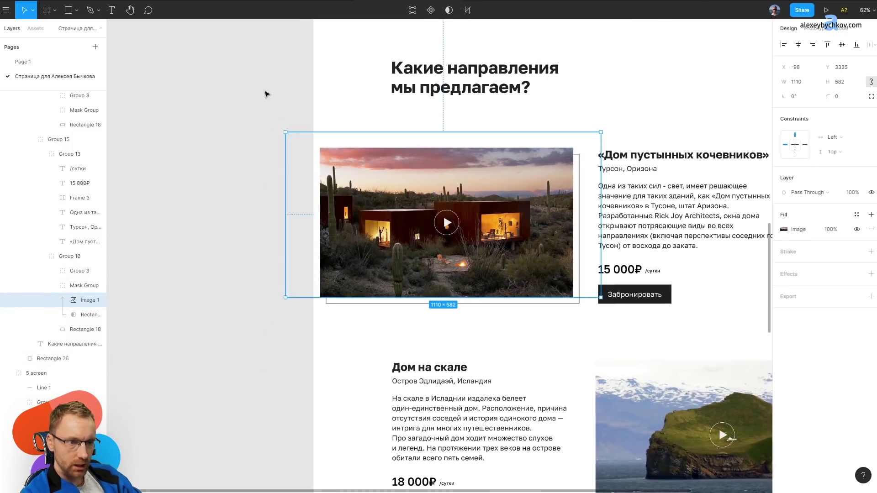
pyautogui.click(358, 133)
pyautogui.click(332, 160)
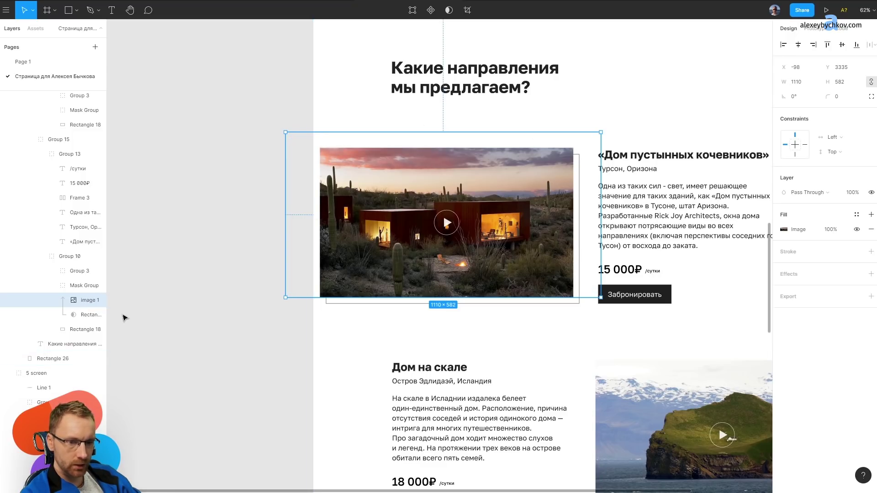
pyautogui.moveTo(249, 170); pyautogui.dragTo(608, 139)
pyautogui.click(456, 135)
# Paste the desert-house copy onto empty canvas and crop its left, top and right edges inward.
pyautogui.hotkey('ctrl', 'v')
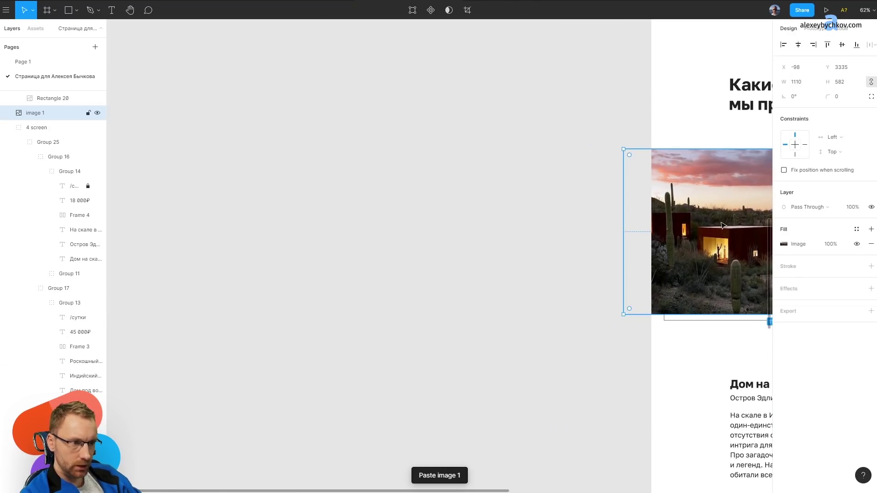
pyautogui.moveTo(721, 224); pyautogui.dragTo(225, 162)
pyautogui.click(268, 76)
pyautogui.scroll(2, 298, 205)
pyautogui.click(297, 206)
pyautogui.doubleClick(299, 207)
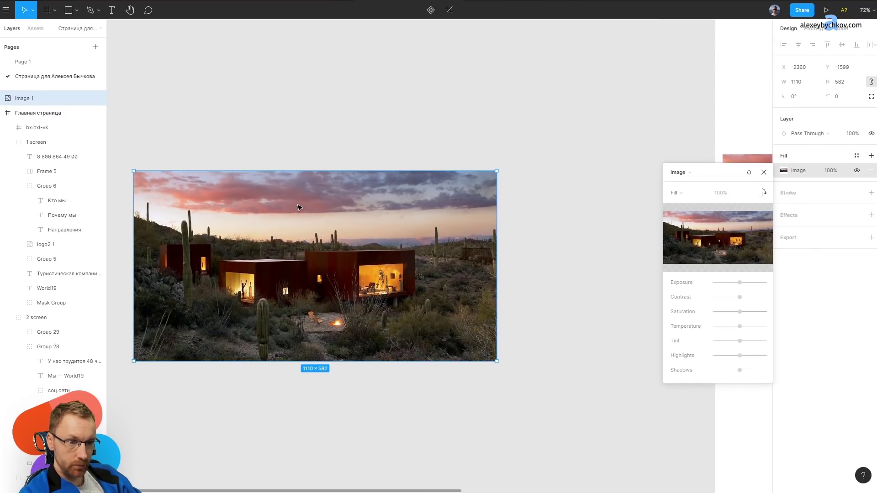
pyautogui.click(681, 196)
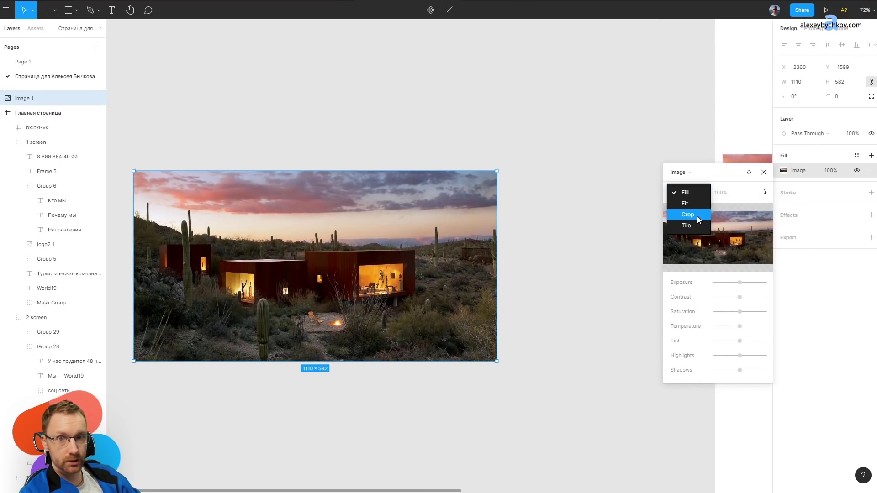
pyautogui.click(697, 215)
pyautogui.moveTo(134, 196); pyautogui.dragTo(154, 196)
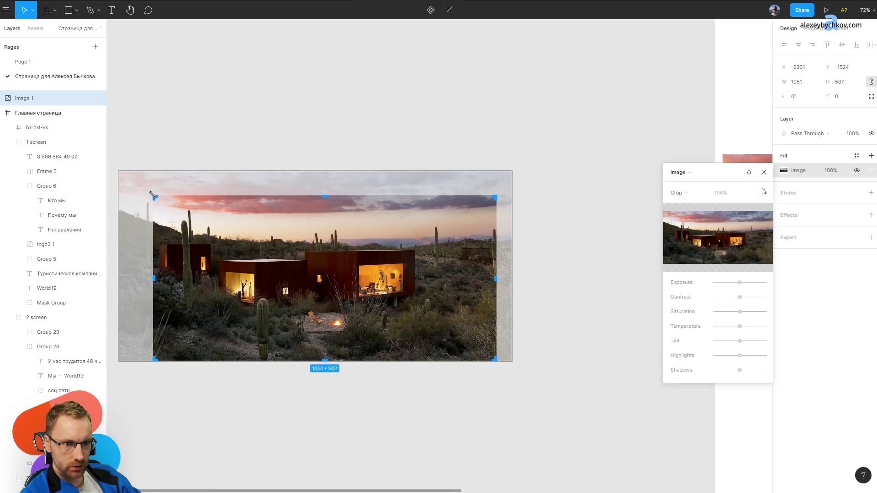
pyautogui.moveTo(499, 195); pyautogui.dragTo(467, 202)
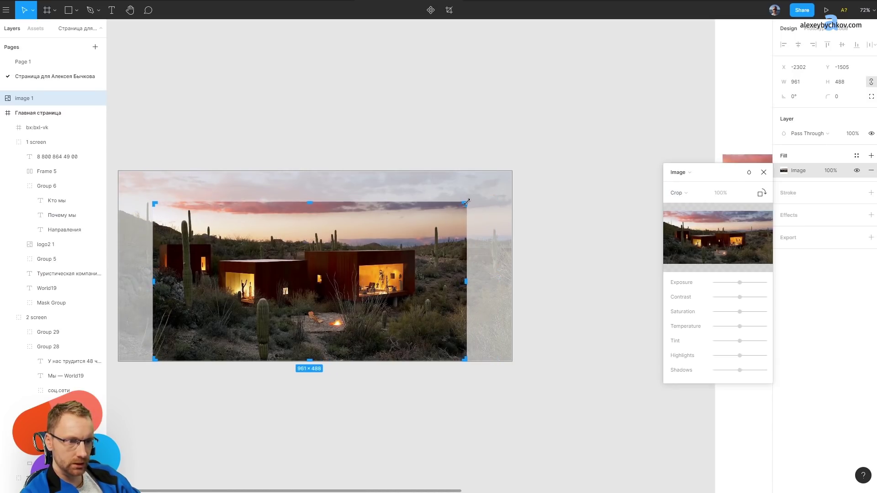
pyautogui.press('Return')
pyautogui.click(404, 110)
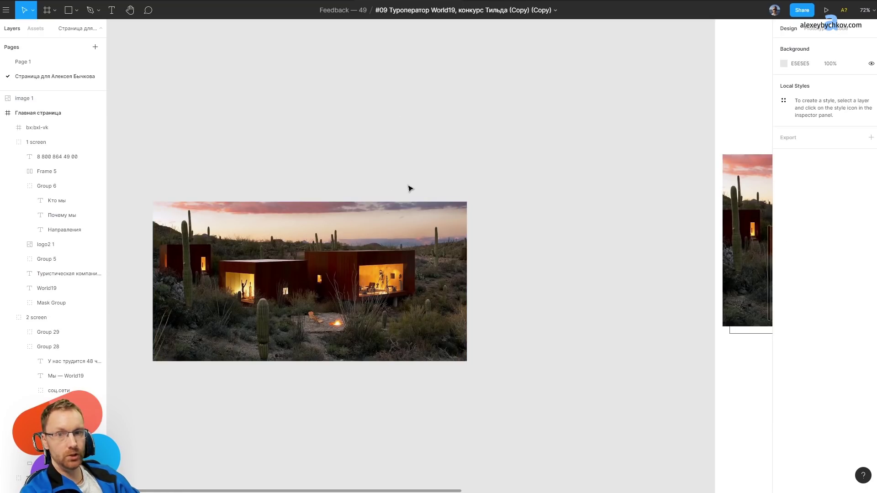
# Scale the cropped copy proportionally to 1046 × 531.
pyautogui.click(402, 219)
pyautogui.moveTo(382, 181); pyautogui.dragTo(358, 132)
pyautogui.click(459, 212)
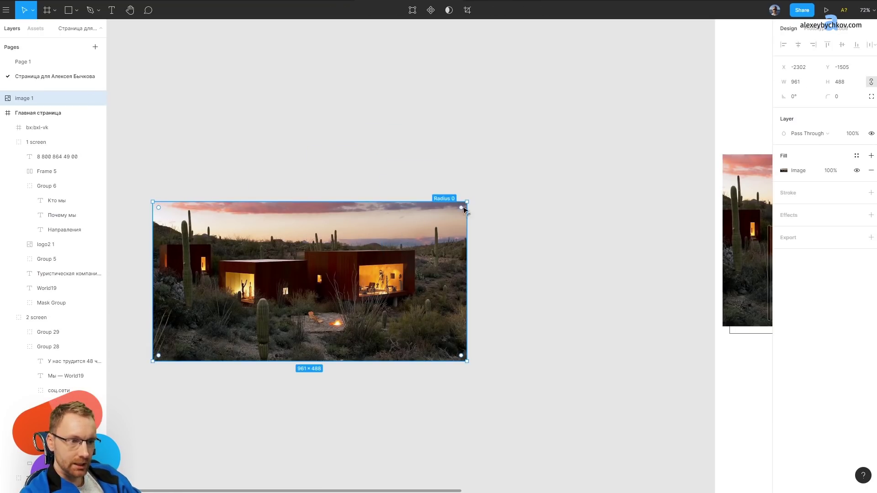
pyautogui.moveTo(465, 201)
pyautogui.mouseDown()
pyautogui.moveTo(450, 225)
pyautogui.moveTo(531, 176)
pyautogui.mouseUp()
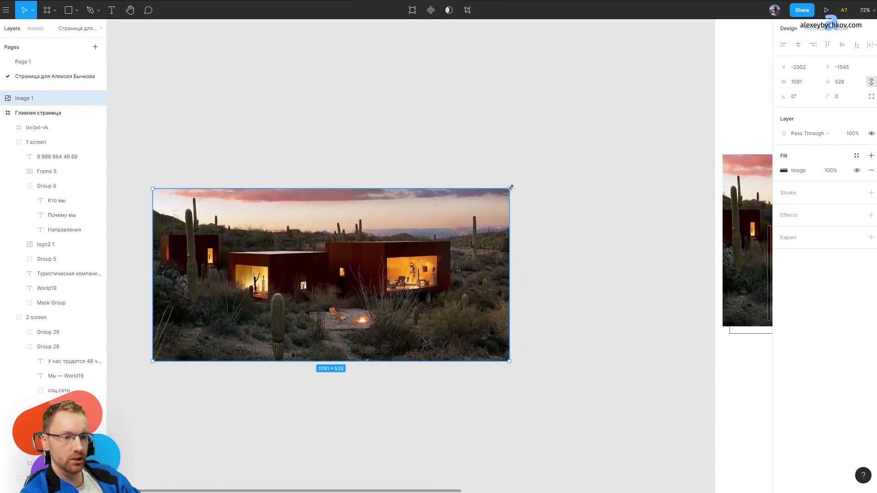
pyautogui.hotkey('ctrl', 'z')
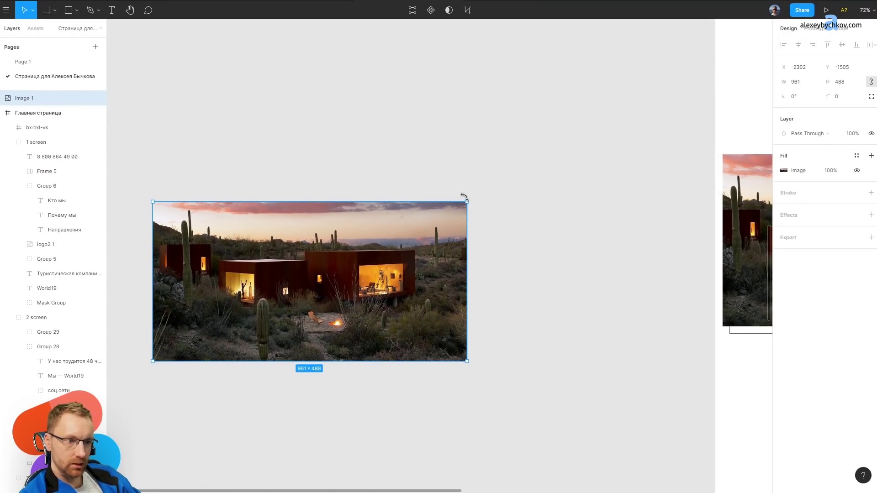
pyautogui.moveTo(464, 197); pyautogui.dragTo(496, 185)
pyautogui.scroll(-5, 498, 108)
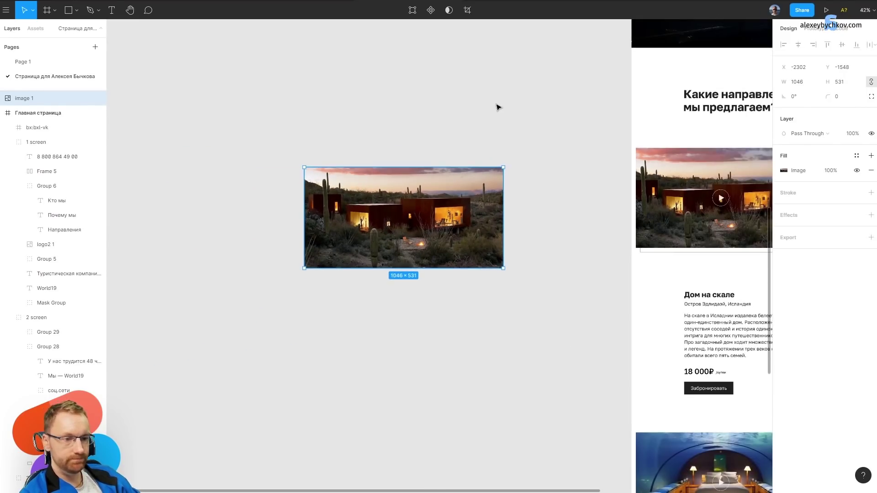
pyautogui.click(498, 108)
pyautogui.hscroll(5, 409, 172)
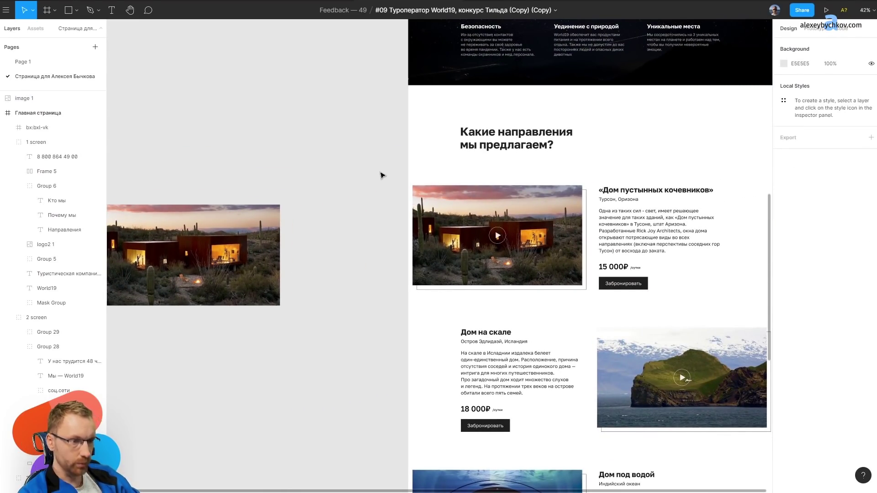
pyautogui.click(46, 98)
pyautogui.press('Delete')
pyautogui.moveTo(561, 357); pyautogui.dragTo(377, 266)
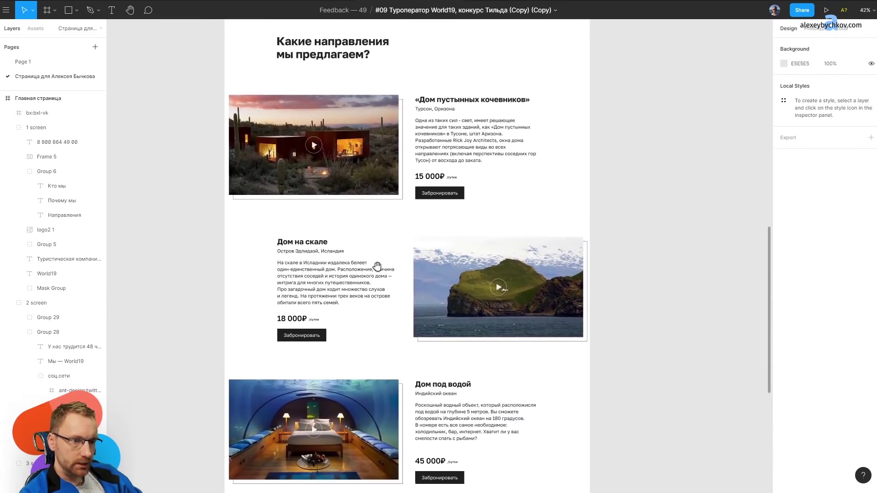
pyautogui.scroll(-10, 377, 256)
pyautogui.scroll(-3, 377, 228)
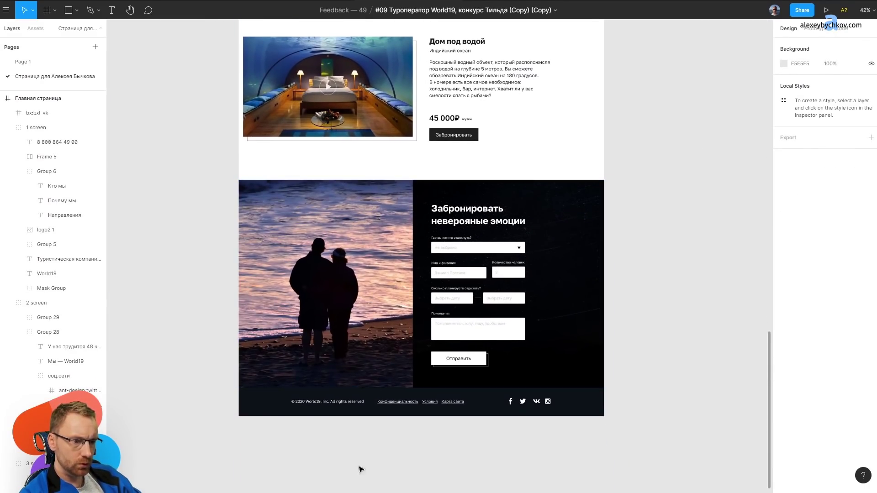
pyautogui.scroll(3, 348, 352)
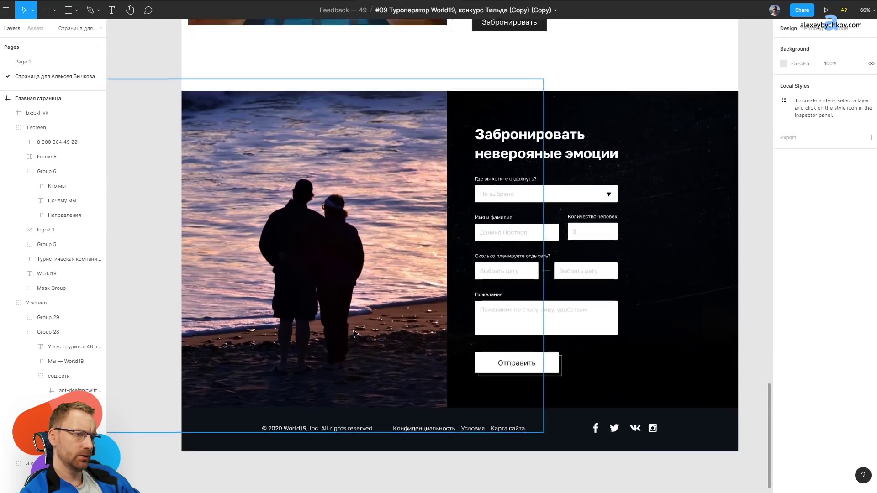
pyautogui.scroll(-3, 355, 333)
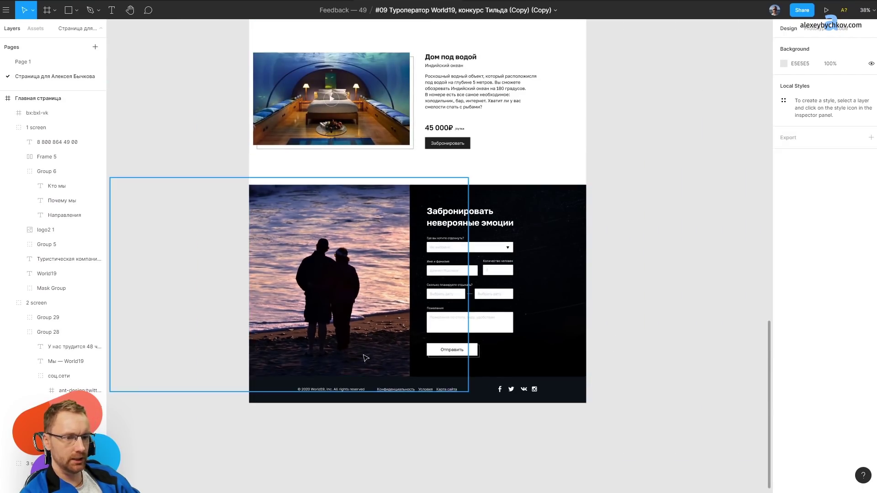
pyautogui.scroll(3, 362, 355)
pyautogui.scroll(-3, 388, 402)
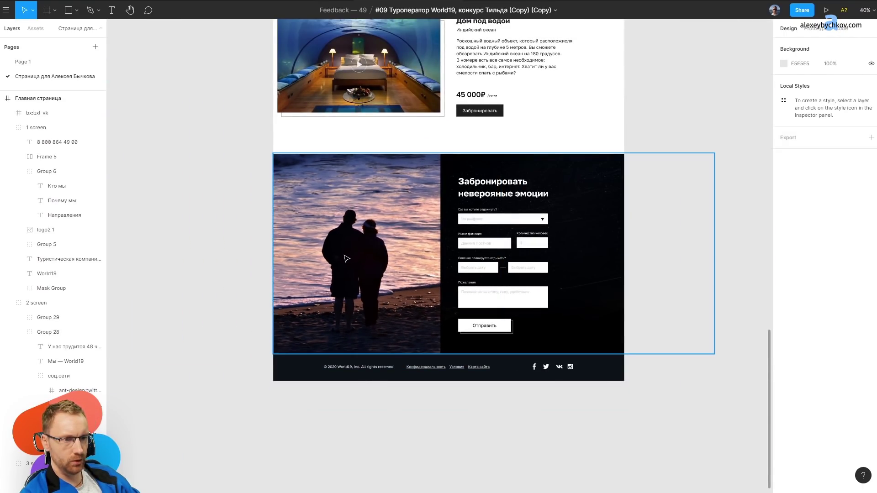
pyautogui.scroll(2, 421, 234)
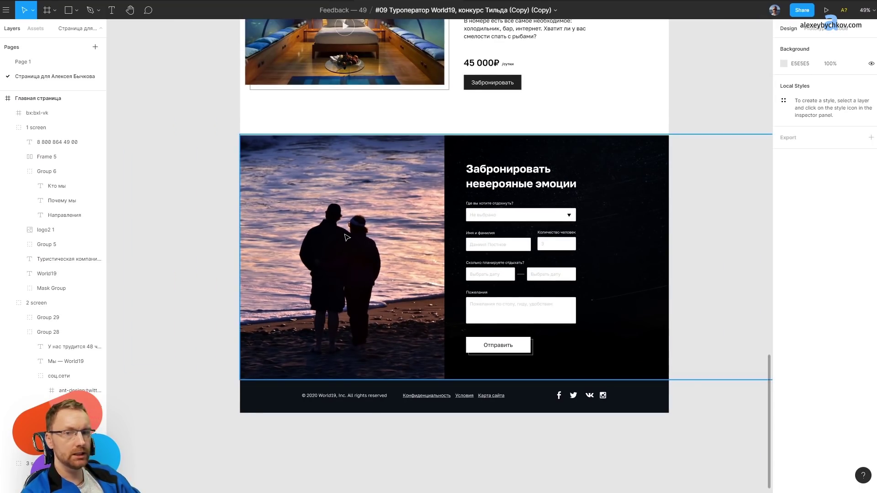
pyautogui.scroll(5, 348, 230)
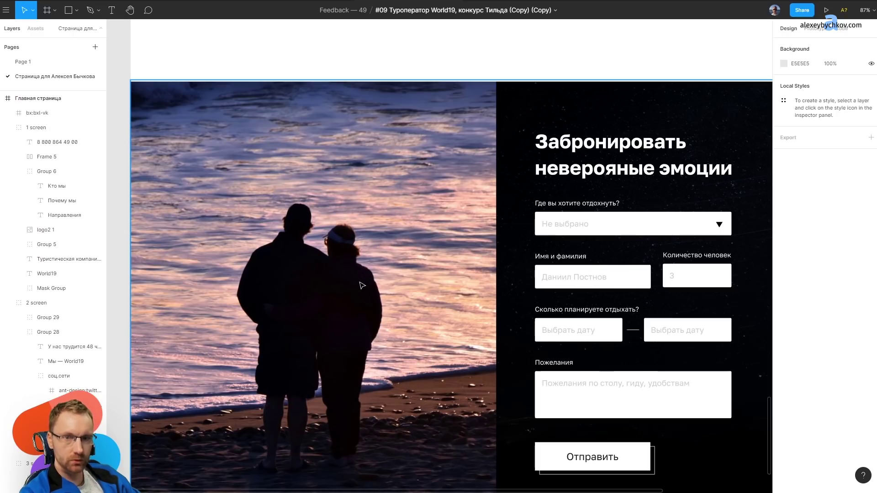
pyautogui.scroll(-3, 402, 293)
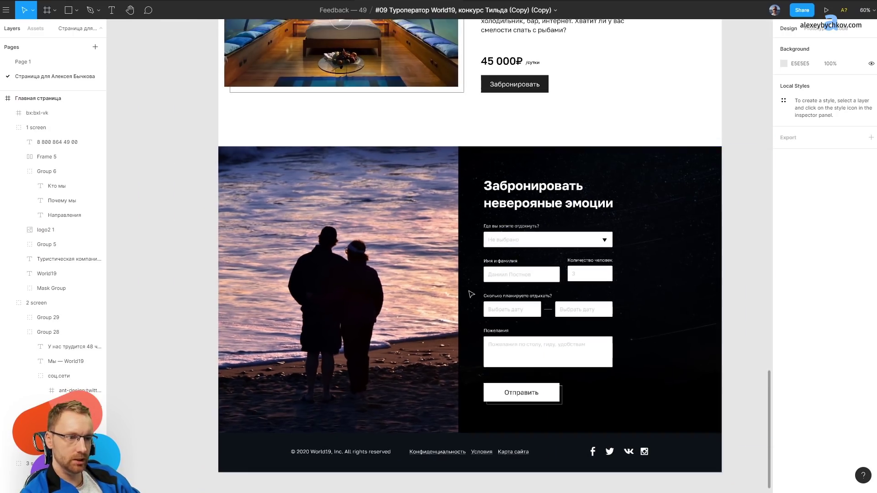
pyautogui.scroll(-1, 471, 294)
pyautogui.scroll(3, 406, 307)
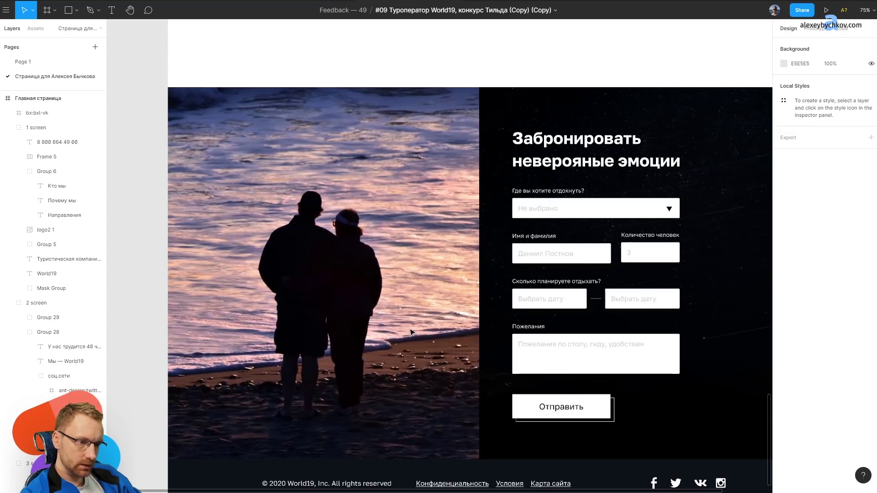
pyautogui.scroll(-3, 407, 306)
pyautogui.moveTo(579, 100); pyautogui.dragTo(499, 161)
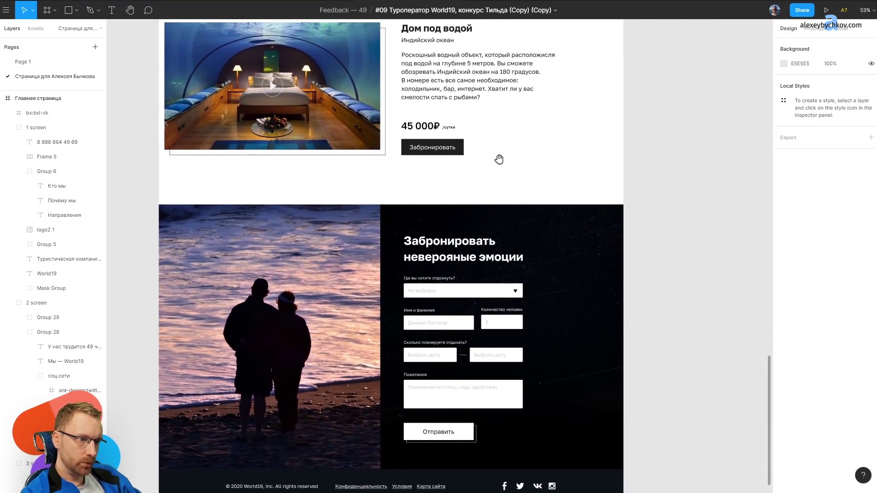
pyautogui.scroll(4, 499, 161)
pyautogui.scroll(-5, 406, 387)
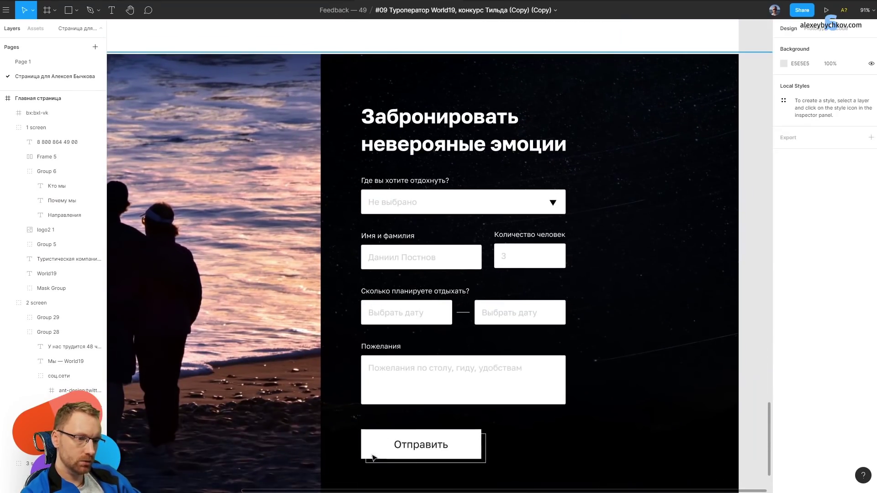
pyautogui.scroll(-2, 399, 443)
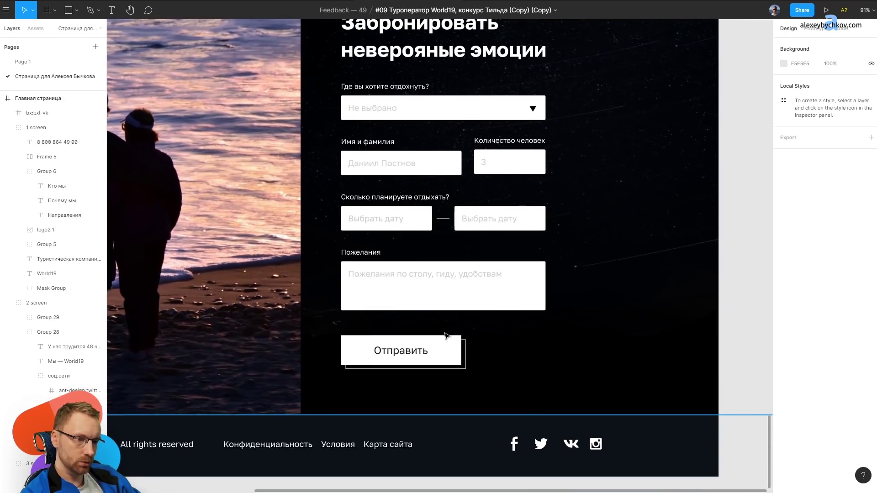
pyautogui.scroll(6, 424, 159)
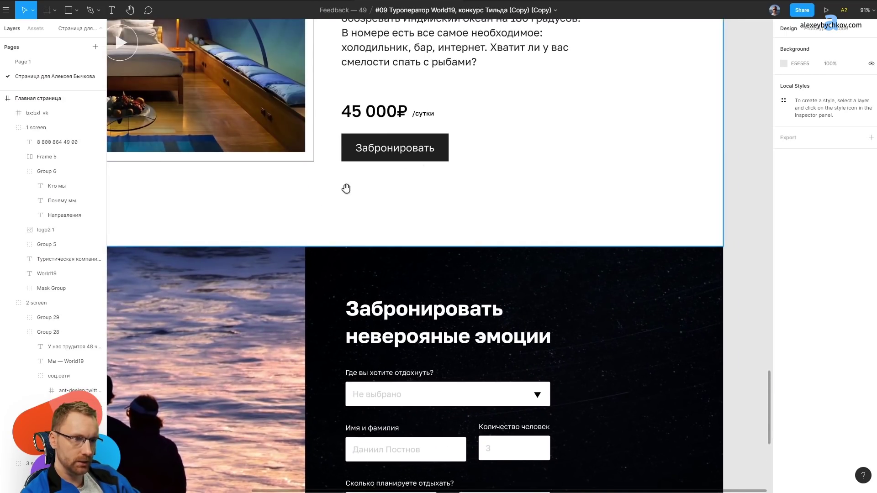
pyautogui.scroll(3, 345, 188)
pyautogui.hscroll(-2, 321, 145)
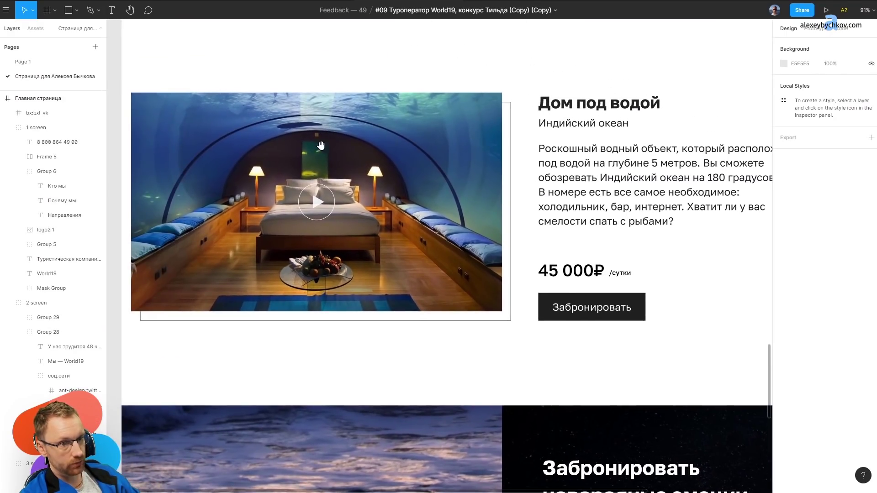
pyautogui.scroll(5, 321, 146)
pyautogui.scroll(2, 269, 172)
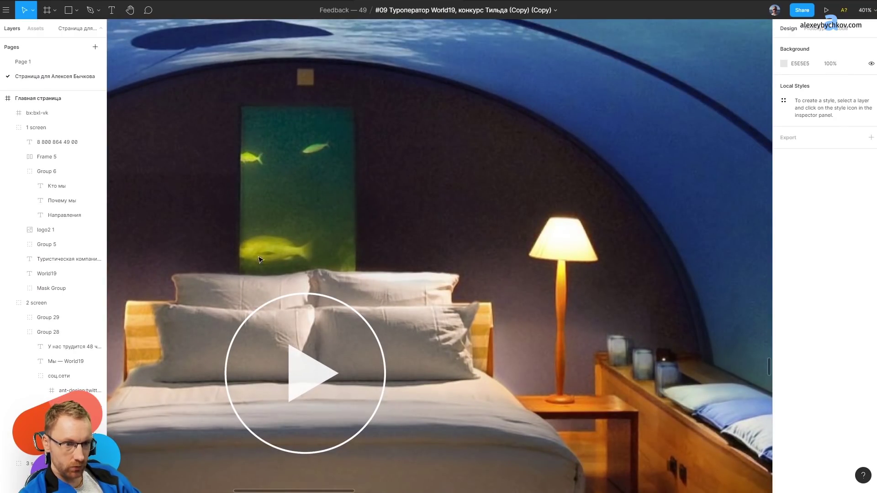
pyautogui.scroll(-4, 259, 260)
pyautogui.scroll(-3, 259, 260)
pyautogui.scroll(-2, 259, 259)
pyautogui.scroll(-3, 364, 96)
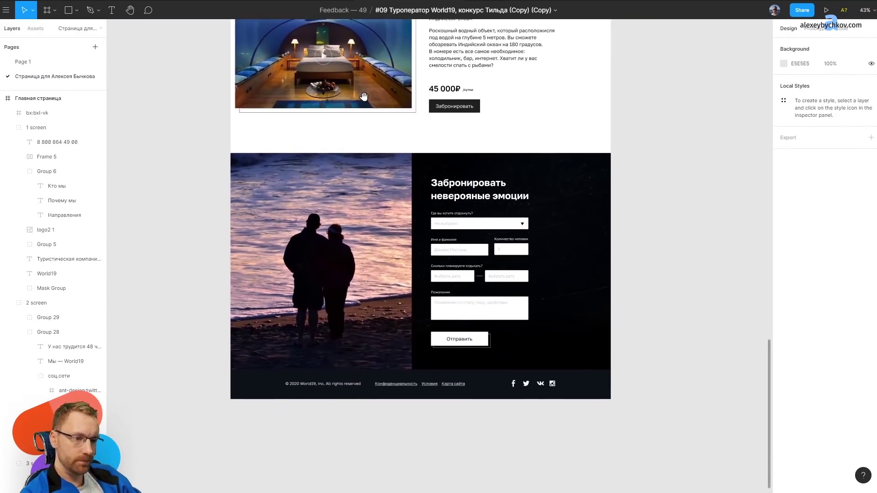
pyautogui.moveTo(364, 96); pyautogui.dragTo(362, 165)
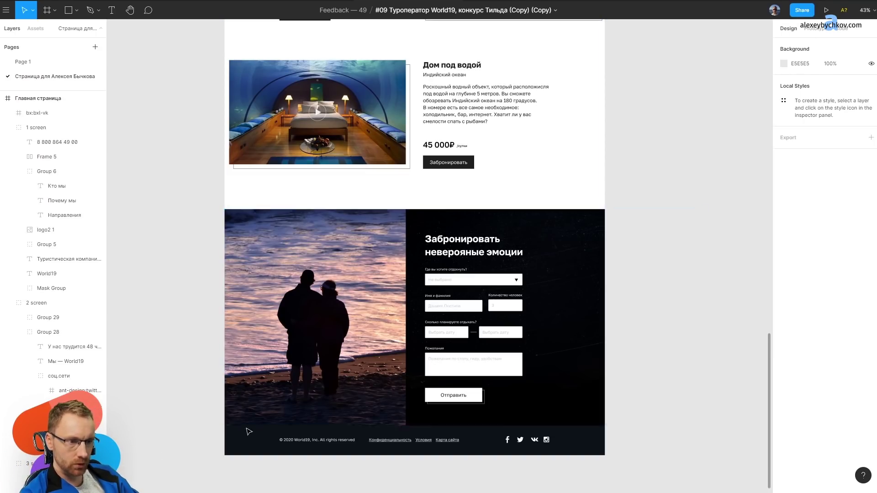
pyautogui.scroll(-5, 475, 151)
pyautogui.scroll(8, 433, 268)
pyautogui.scroll(-3, 433, 268)
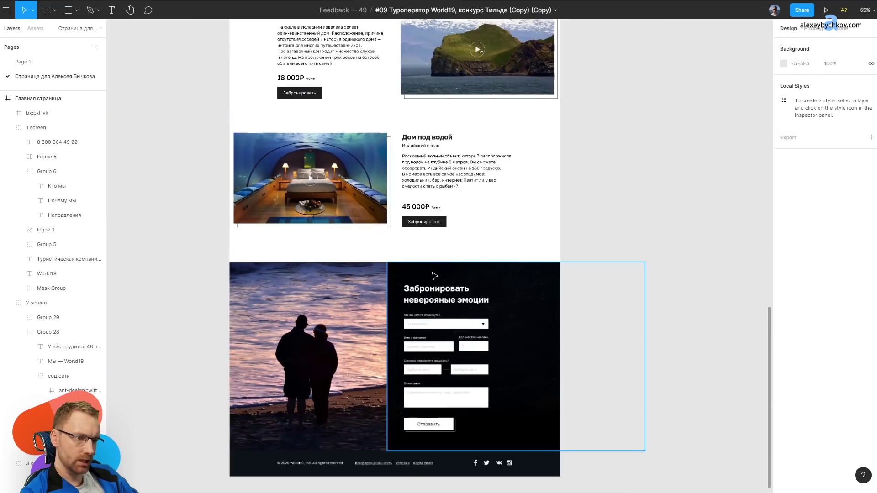
pyautogui.scroll(5, 469, 392)
pyautogui.scroll(1, 417, 170)
pyautogui.scroll(5, 415, 395)
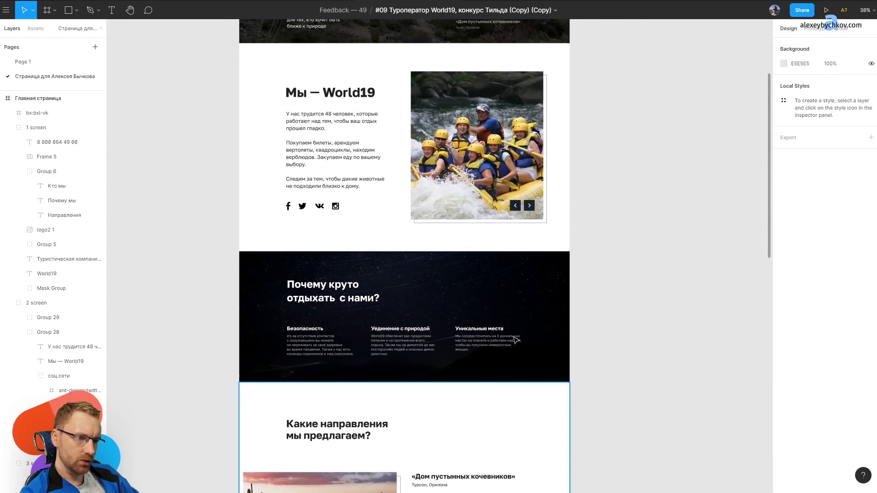
pyautogui.scroll(5, 408, 201)
pyautogui.moveTo(419, 429); pyautogui.dragTo(399, 219)
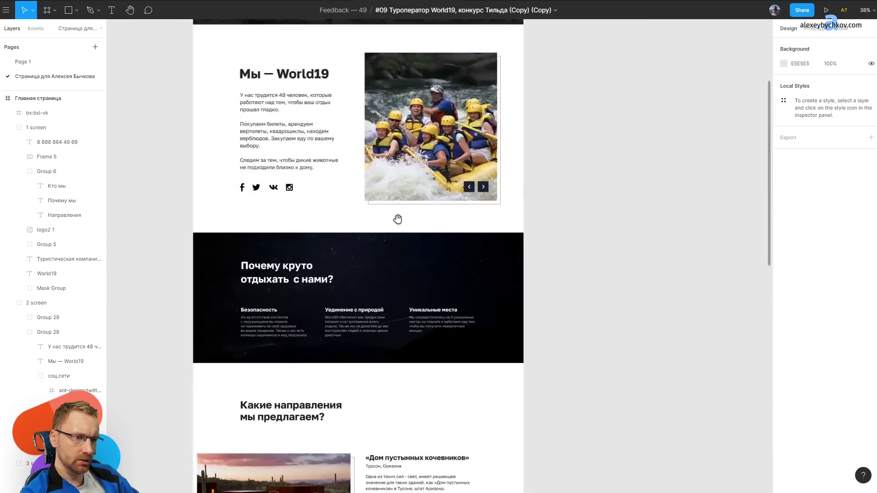
pyautogui.scroll(1, 399, 219)
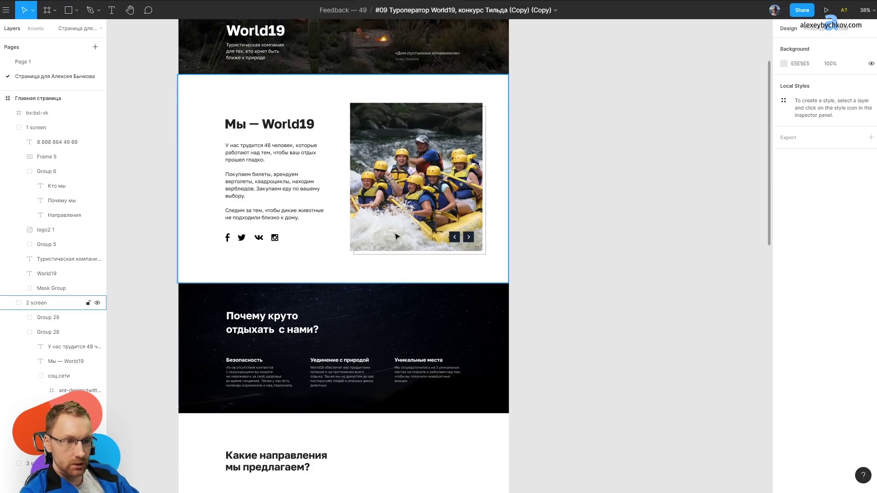
pyautogui.keyDown('ctrl'); pyautogui.scroll(5, 412, 230); pyautogui.keyUp('ctrl')
pyautogui.keyDown('ctrl'); pyautogui.scroll(-10, 424, 230); pyautogui.keyUp('ctrl')
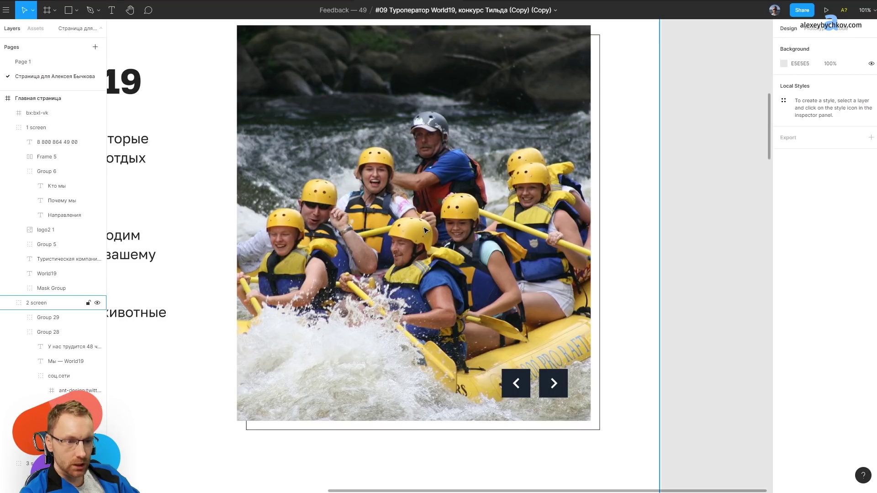
pyautogui.keyDown('ctrl'); pyautogui.scroll(3, 345, 257); pyautogui.keyUp('ctrl')
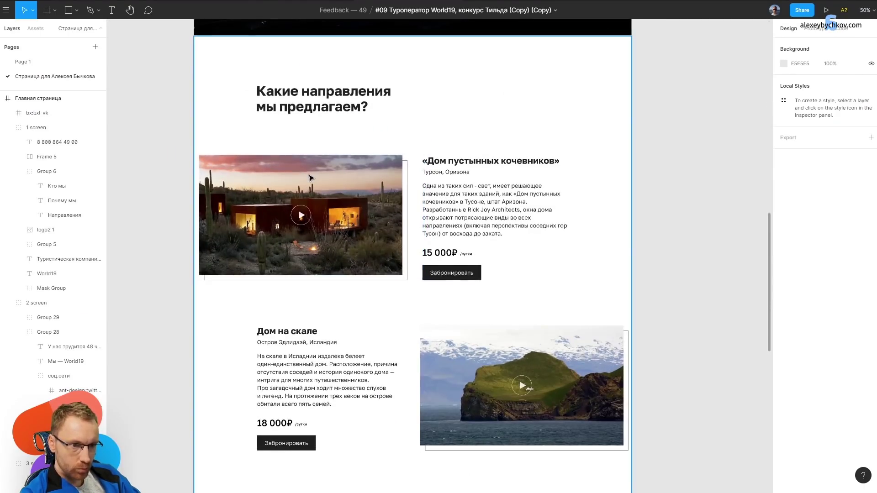
pyautogui.scroll(5, 387, 407)
pyautogui.keyDown('ctrl'); pyautogui.scroll(-5, 388, 407); pyautogui.keyUp('ctrl')
pyautogui.moveTo(389, 94); pyautogui.dragTo(387, 162)
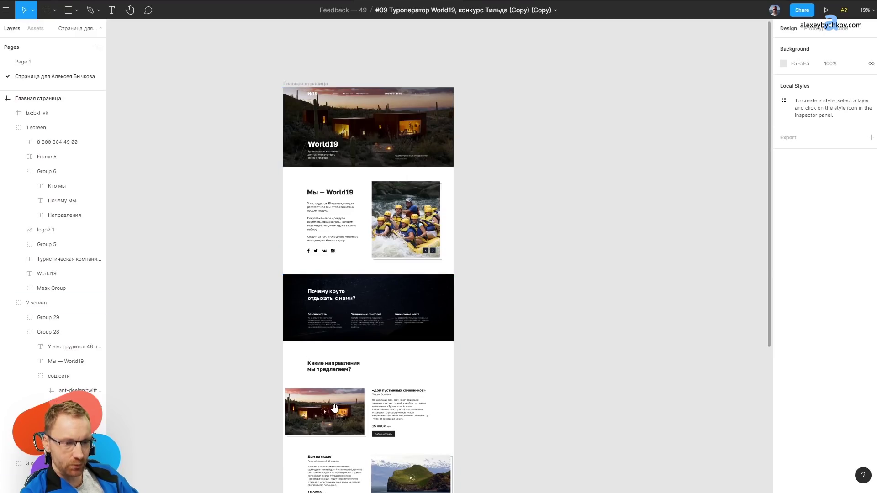
# Finish reviewing the World19 page's destinations and dark 'Почему круто' sections.
pyautogui.scroll(-5, 422, 215)
pyautogui.keyDown('ctrl'); pyautogui.scroll(4, 422, 215); pyautogui.keyUp('ctrl')
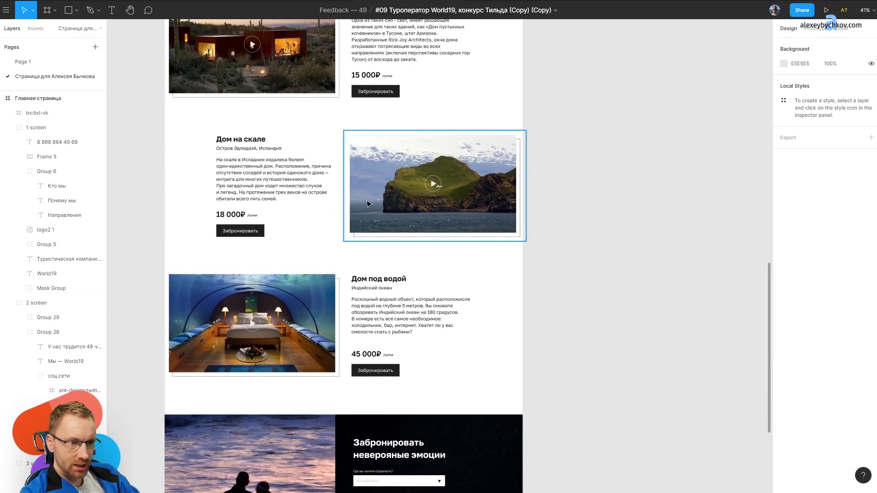
pyautogui.keyDown('ctrl'); pyautogui.scroll(5, 369, 204); pyautogui.keyUp('ctrl')
pyautogui.keyDown('ctrl'); pyautogui.scroll(-5, 274, 297); pyautogui.keyUp('ctrl')
pyautogui.keyDown('ctrl'); pyautogui.scroll(5, 222, 354); pyautogui.keyUp('ctrl')
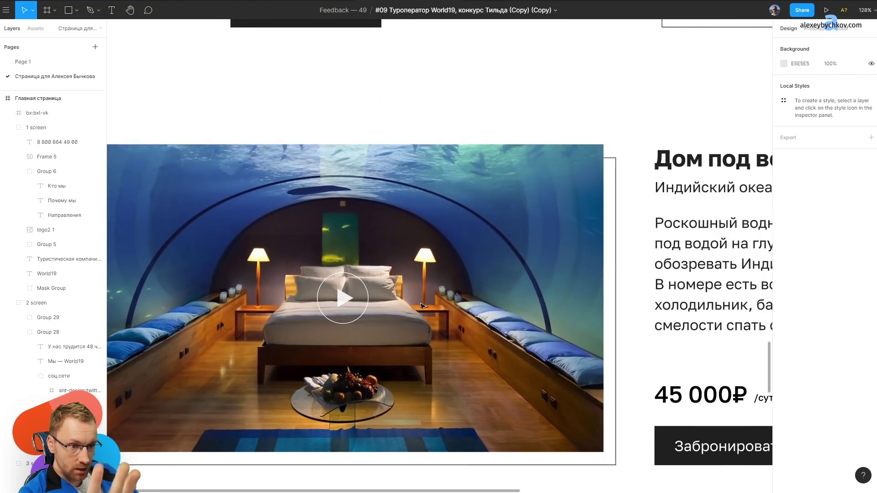
pyautogui.keyDown('ctrl'); pyautogui.scroll(-3, 372, 285); pyautogui.keyUp('ctrl')
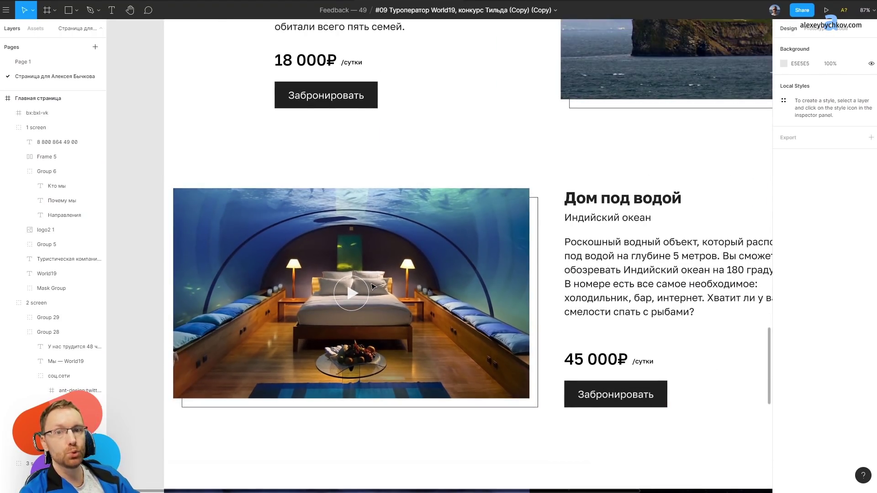
pyautogui.keyDown('ctrl'); pyautogui.scroll(-5, 373, 286); pyautogui.keyUp('ctrl')
pyautogui.scroll(-4, 366, 250)
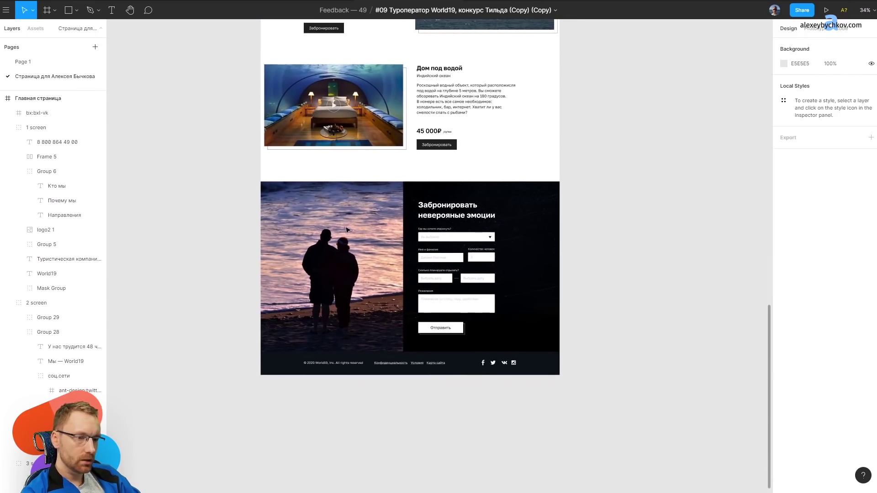
pyautogui.keyDown('ctrl'); pyautogui.scroll(-1, 316, 297); pyautogui.keyUp('ctrl')
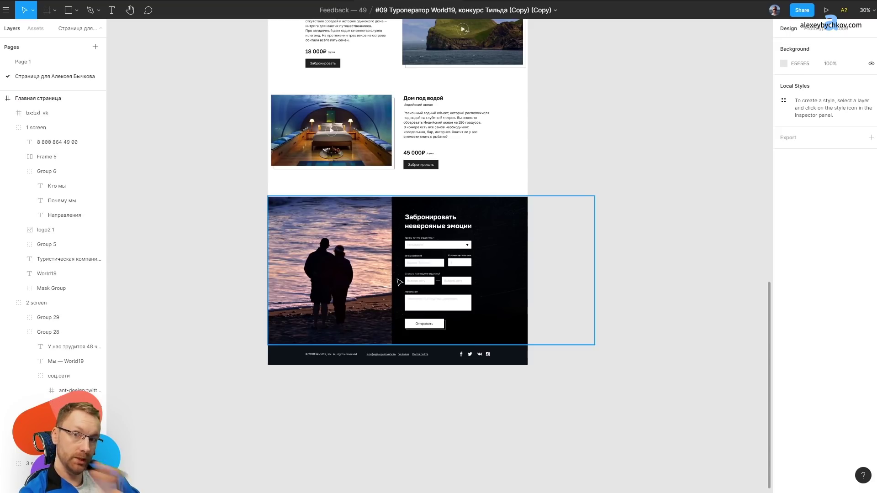
pyautogui.moveTo(476, 164); pyautogui.dragTo(441, 374)
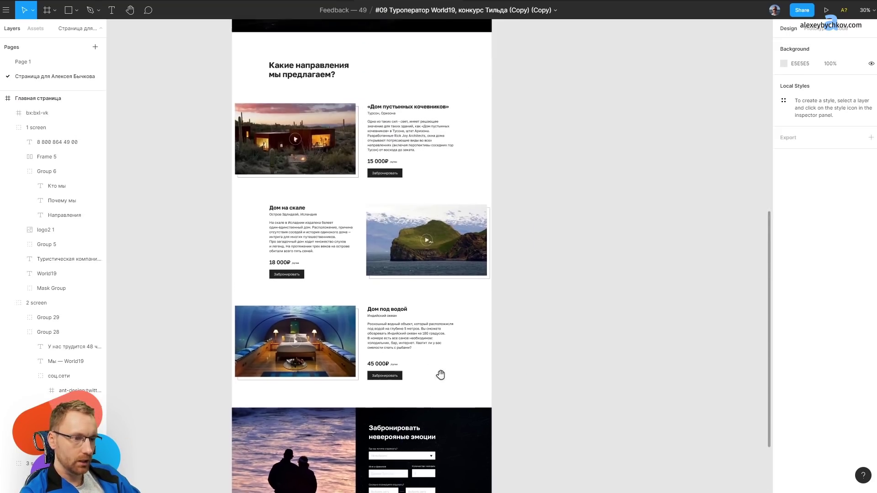
pyautogui.moveTo(472, 123); pyautogui.dragTo(476, 272)
pyautogui.scroll(10, 477, 272)
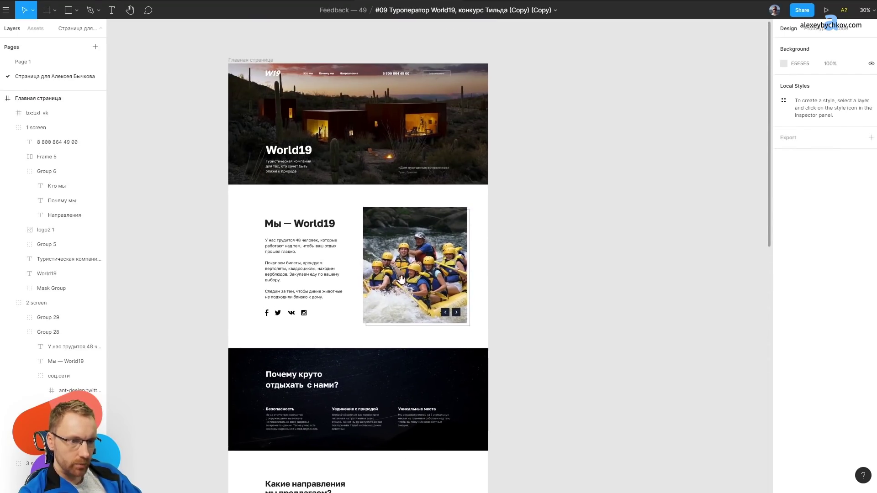
pyautogui.scroll(4, 400, 274)
pyautogui.scroll(-4, 633, 195)
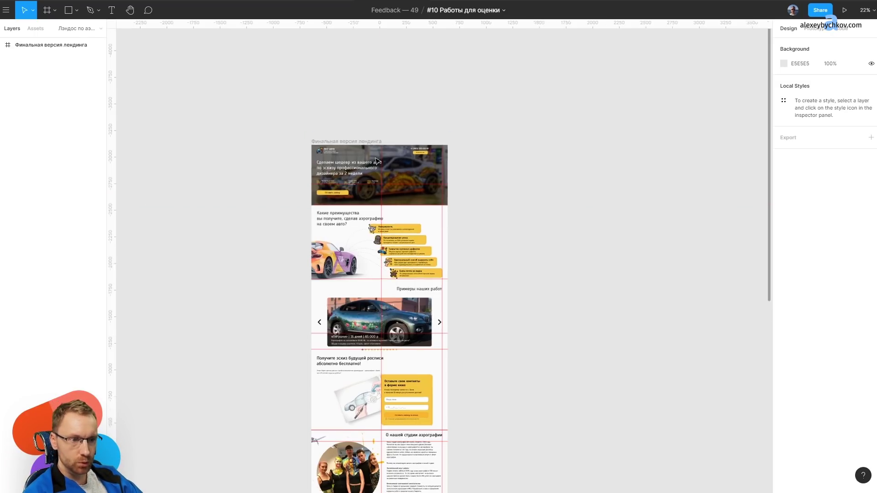
pyautogui.keyDown('ctrl'); pyautogui.scroll(5, 365, 200); pyautogui.keyUp('ctrl')
pyautogui.keyDown('ctrl'); pyautogui.scroll(5, 365, 215); pyautogui.keyUp('ctrl')
pyautogui.click(365, 224)
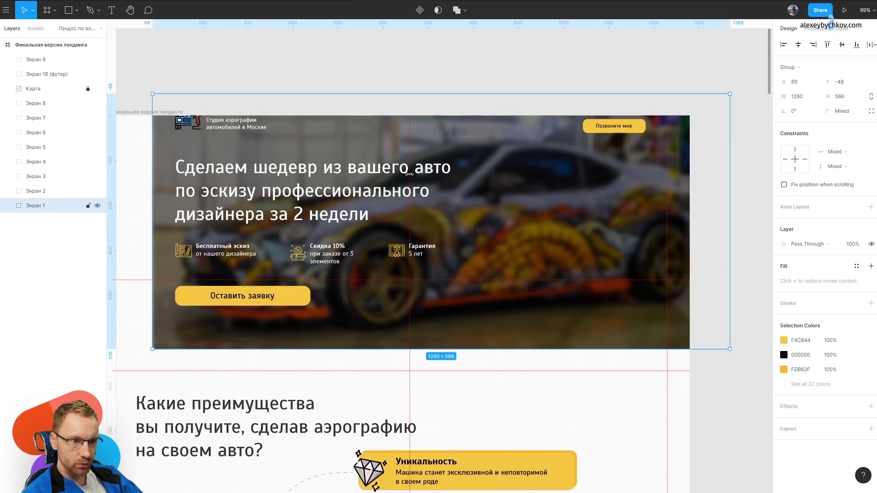
pyautogui.click(410, 65)
pyautogui.scroll(-3, 418, 137)
pyautogui.hscroll(-2, 417, 137)
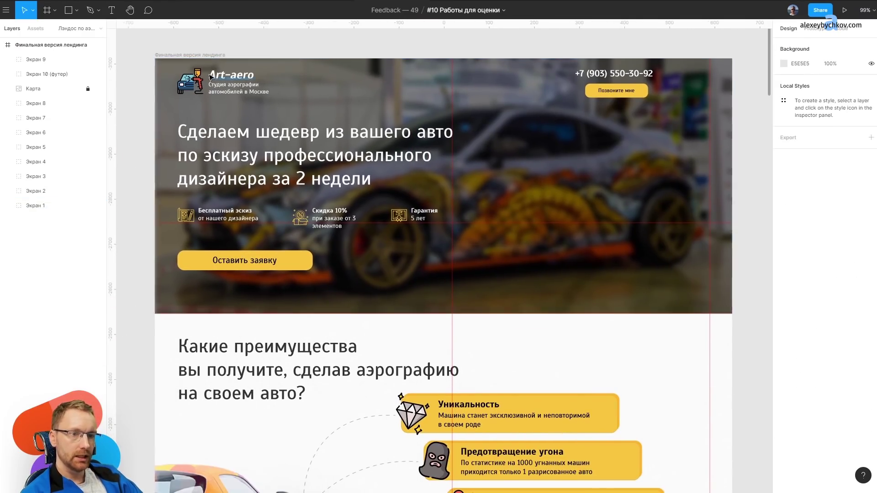
pyautogui.keyDown('ctrl'); pyautogui.scroll(5, 429, 150); pyautogui.keyUp('ctrl')
pyautogui.keyDown('ctrl'); pyautogui.scroll(-5, 433, 137); pyautogui.keyUp('ctrl')
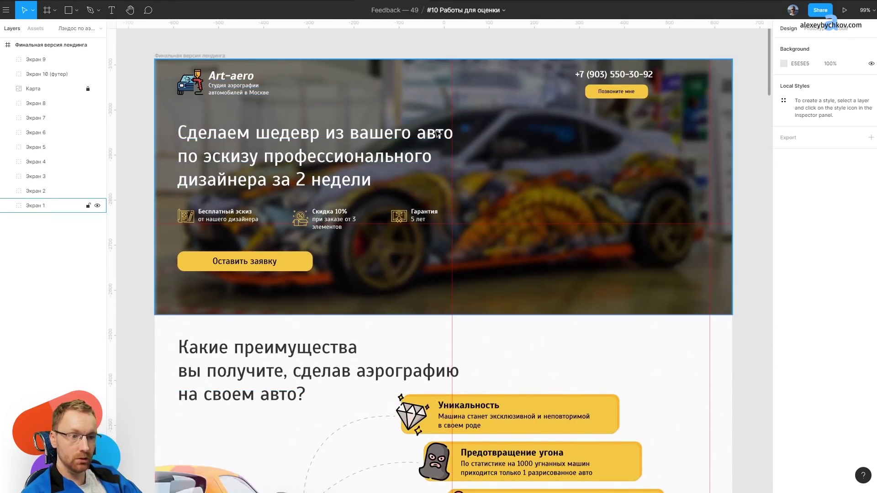
pyautogui.press('space')
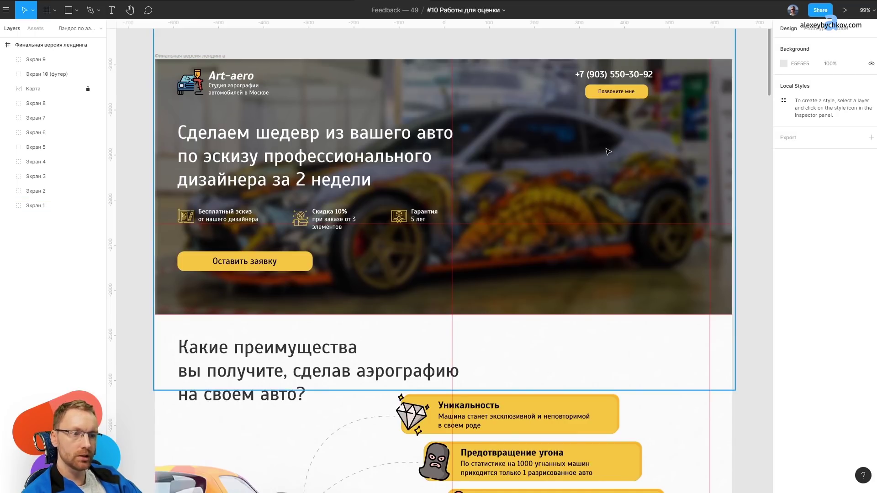
pyautogui.keyDown('ctrl'); pyautogui.click(611, 189); pyautogui.keyUp('ctrl')
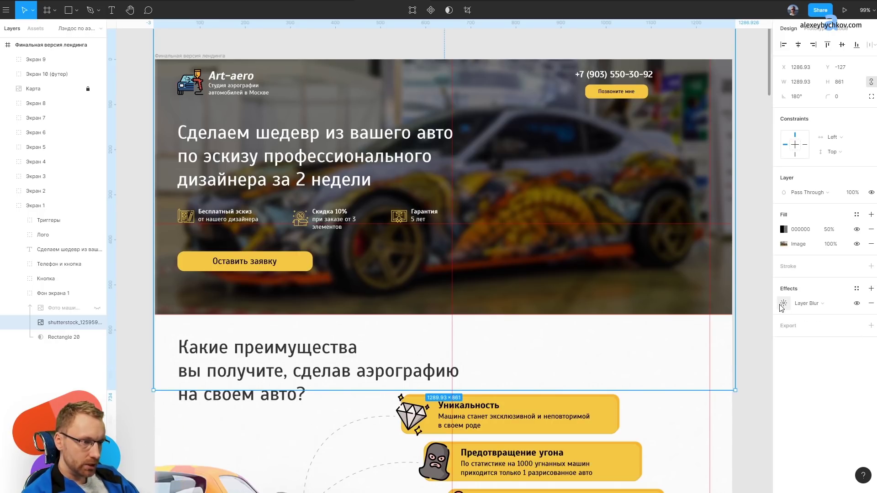
pyautogui.click(856, 303)
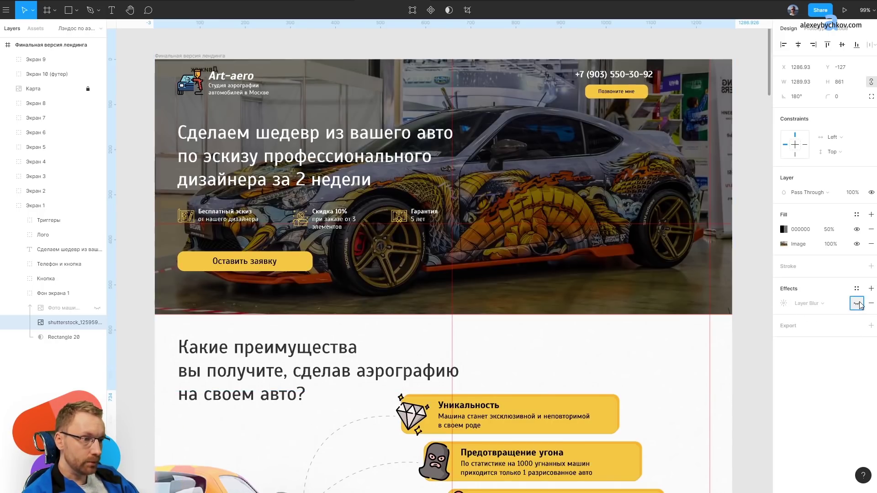
pyautogui.click(856, 229)
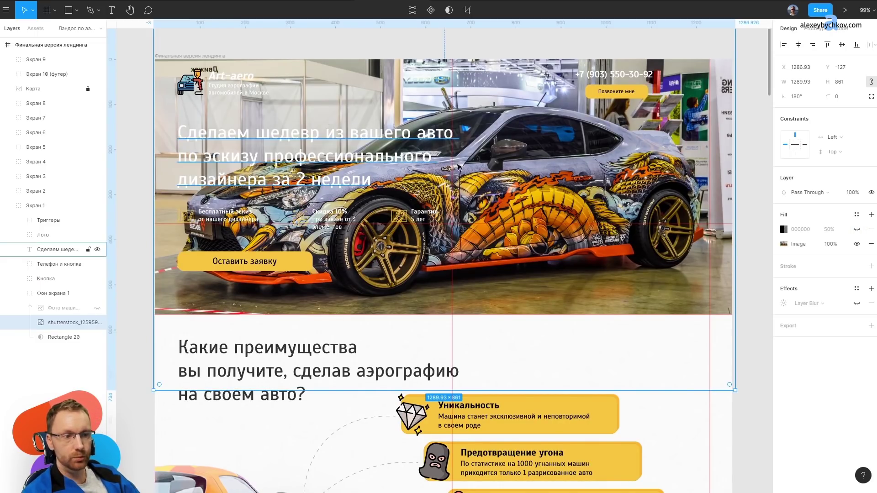
pyautogui.click(444, 33)
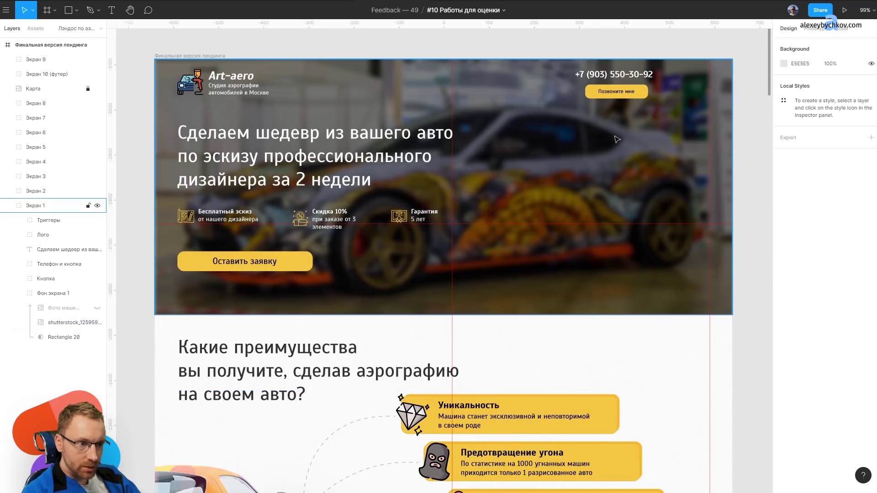
pyautogui.press('r')
# Draw a grey placeholder over the hero and move the phone number beside Позвоните мне.
pyautogui.moveTo(490, 120); pyautogui.dragTo(667, 344)
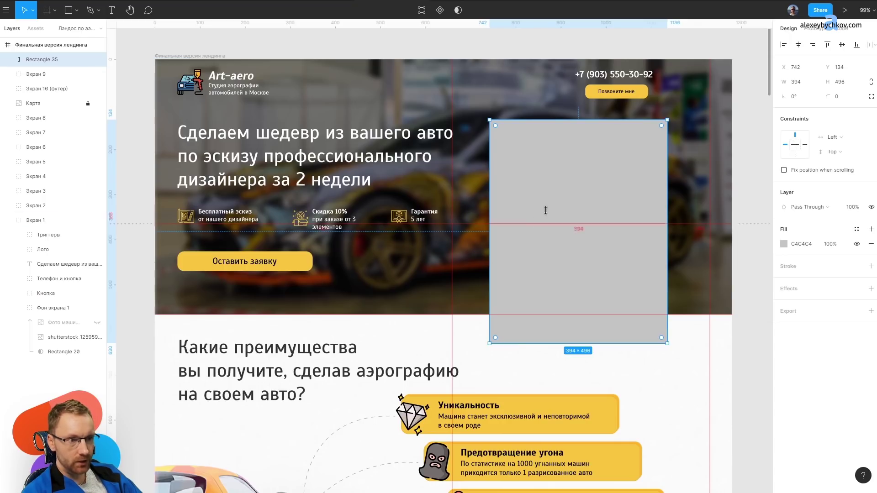
pyautogui.click(411, 43)
pyautogui.scroll(5, 639, 42)
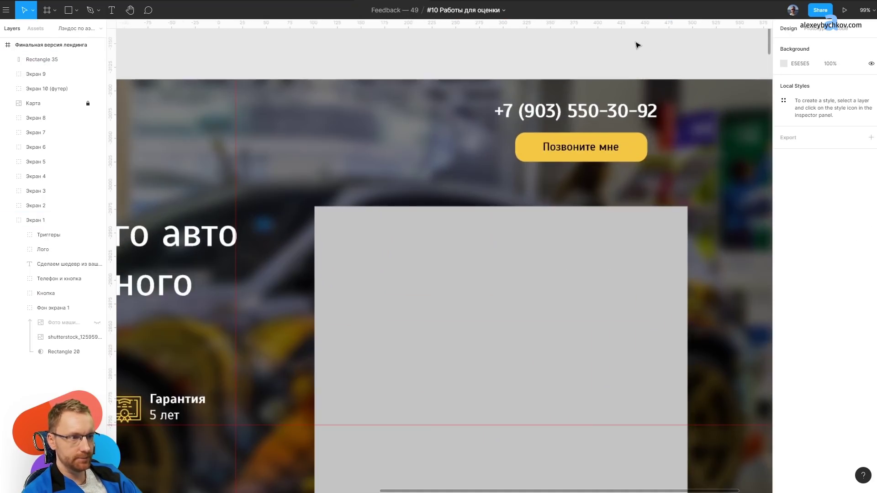
pyautogui.keyDown('ctrl'); pyautogui.click(638, 117); pyautogui.keyUp('ctrl')
pyautogui.moveTo(638, 116); pyautogui.dragTo(465, 153)
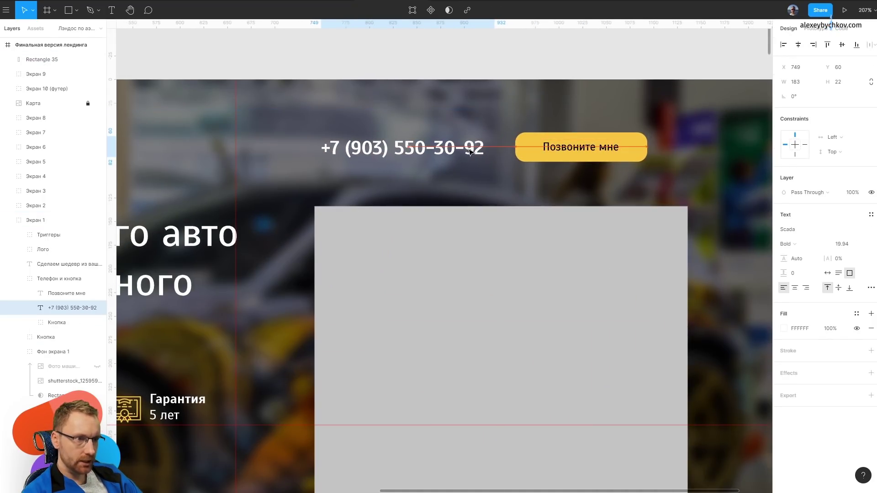
# Select the phone number together with the Позвоните мне button to check they sit on one row.
pyautogui.scroll(-5, 594, 132)
pyautogui.scroll(-1, 593, 131)
pyautogui.scroll(3, 594, 124)
pyautogui.keyDown('shift'); pyautogui.click(578, 122); pyautogui.keyUp('shift')
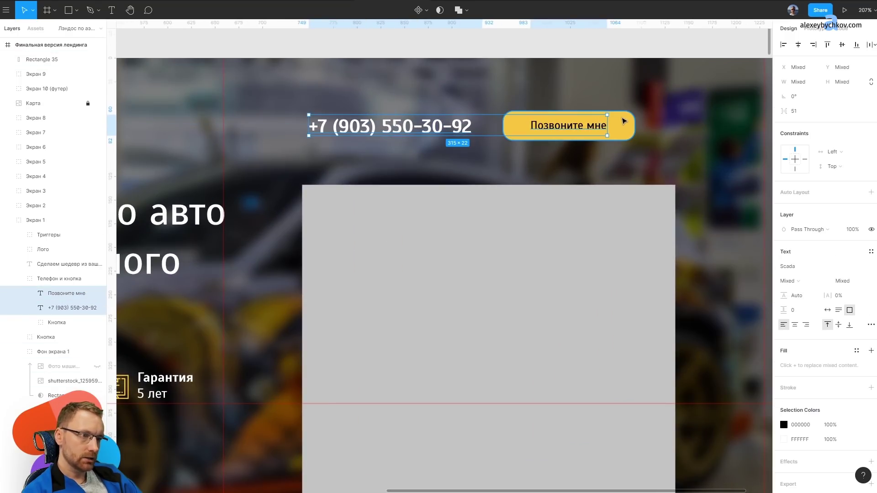
pyautogui.keyDown('shift'); pyautogui.click(630, 119); pyautogui.keyUp('shift')
pyautogui.scroll(-5, 640, 108)
pyautogui.scroll(5, 338, 253)
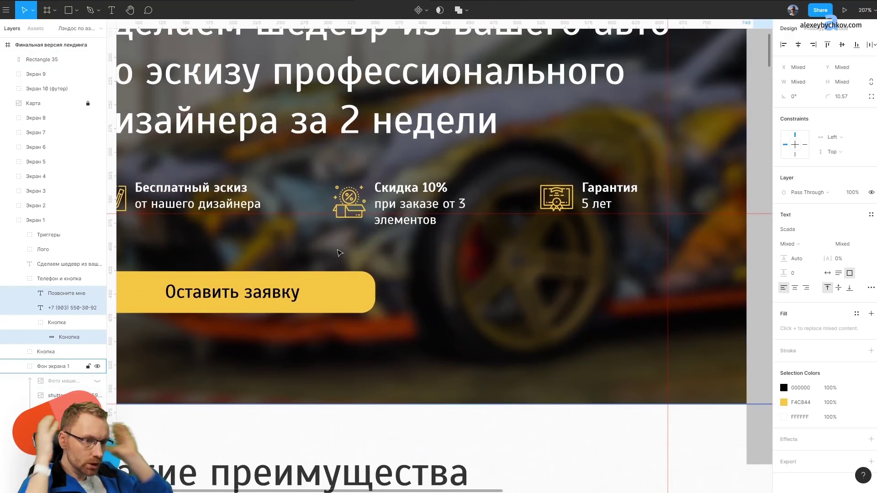
pyautogui.scroll(-5, 338, 252)
pyautogui.scroll(1, 594, 156)
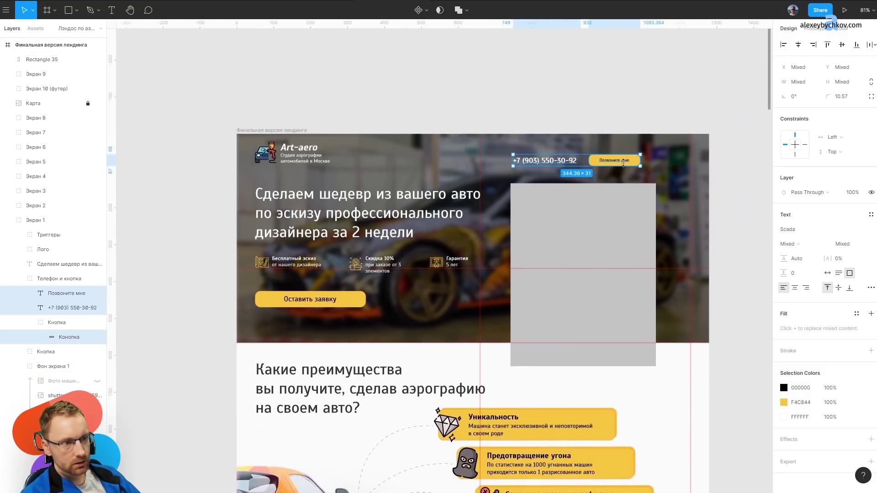
pyautogui.scroll(5, 643, 157)
pyautogui.scroll(-5, 643, 157)
pyautogui.press('Escape')
# Enlarge the car image in the advantages section so it extends past the cards' edge.
pyautogui.scroll(-3, 324, 366)
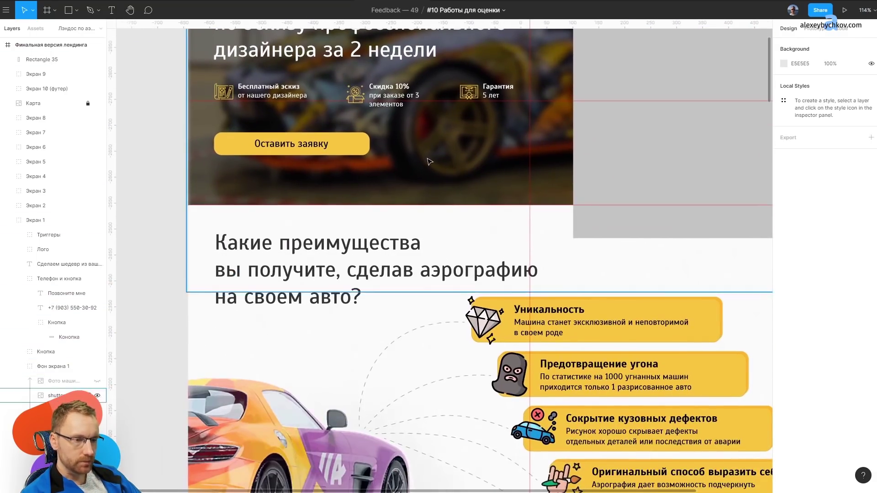
pyautogui.scroll(-2, 459, 419)
pyautogui.scroll(-3, 459, 419)
pyautogui.scroll(-3, 459, 419)
pyautogui.scroll(3, 528, 267)
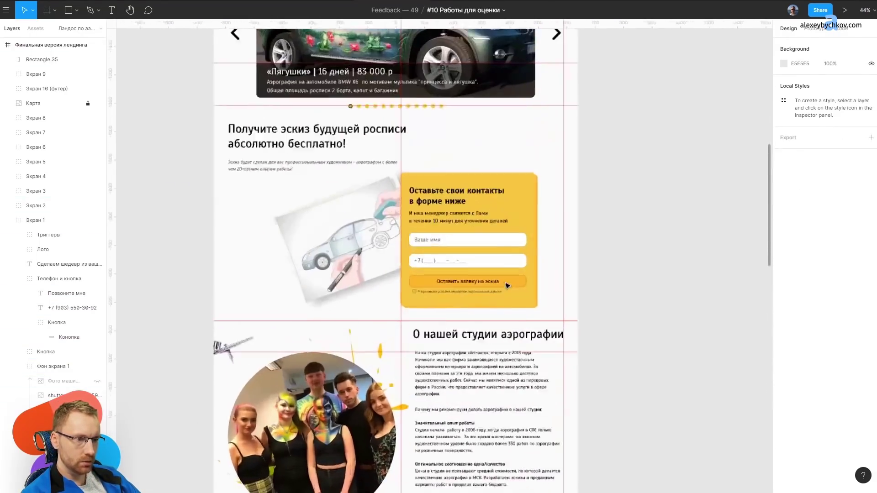
pyautogui.scroll(3, 528, 266)
pyautogui.scroll(1, 528, 267)
pyautogui.scroll(-3, 563, 248)
pyautogui.scroll(-3, 456, 228)
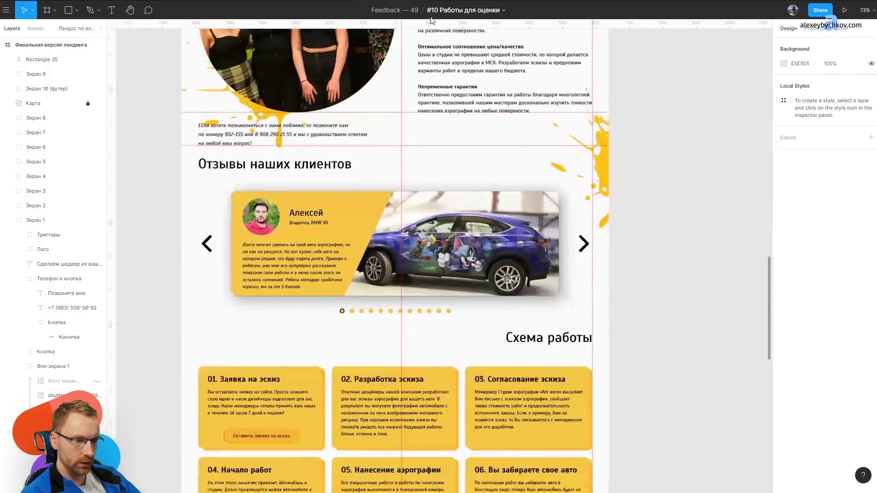
pyautogui.scroll(2, 385, 54)
pyautogui.scroll(-3, 385, 55)
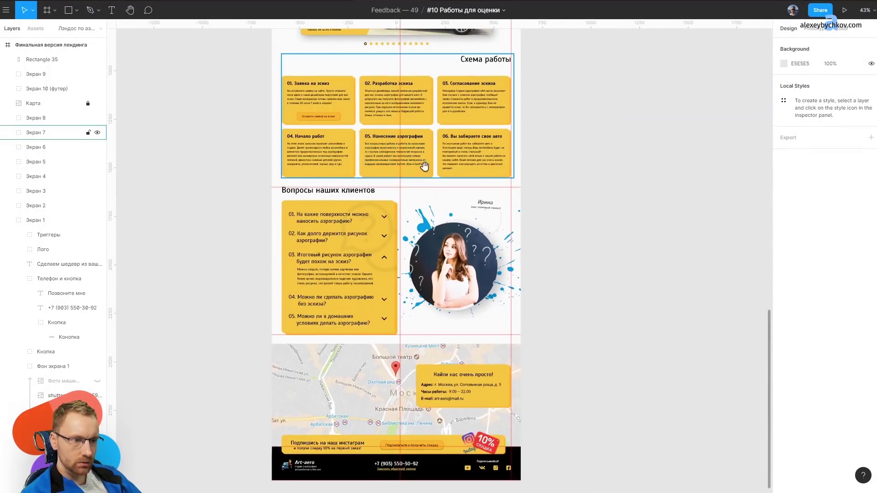
pyautogui.scroll(5, 476, 183)
pyautogui.scroll(5, 476, 182)
pyautogui.scroll(3, 469, 288)
pyautogui.scroll(-3, 448, 79)
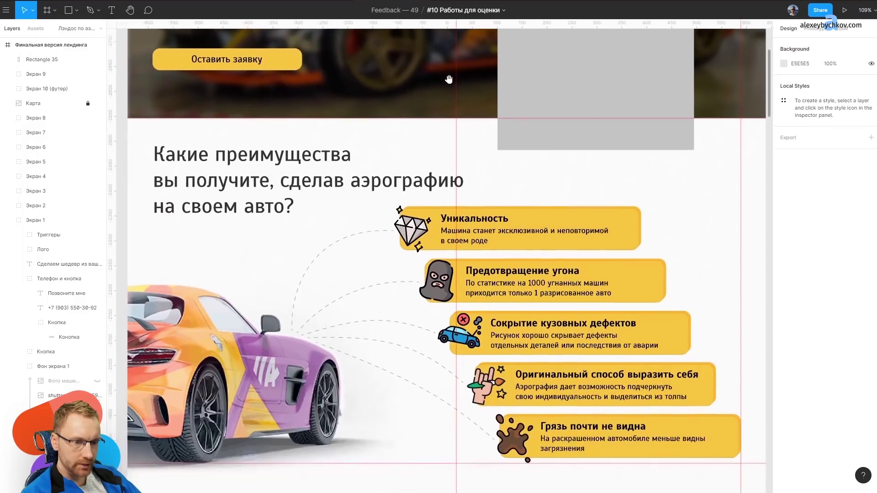
pyautogui.scroll(5, 356, 151)
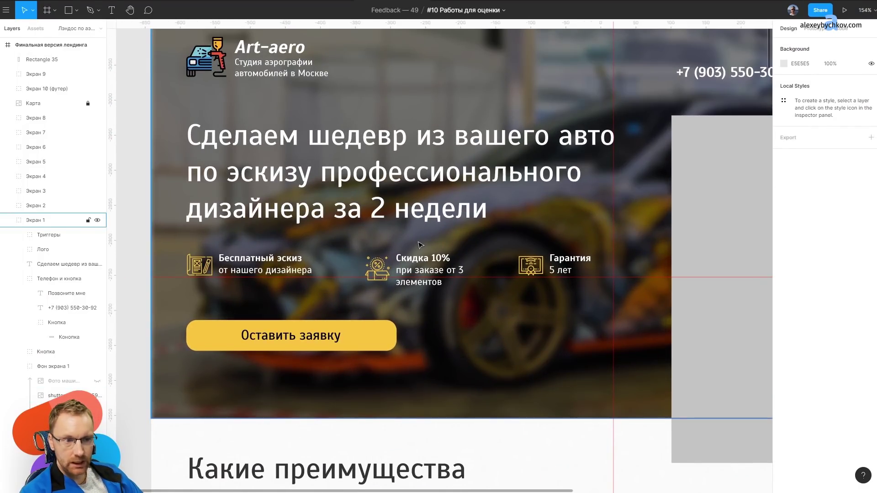
pyautogui.scroll(-5, 419, 245)
pyautogui.scroll(-2, 480, 283)
pyautogui.scroll(-3, 542, 321)
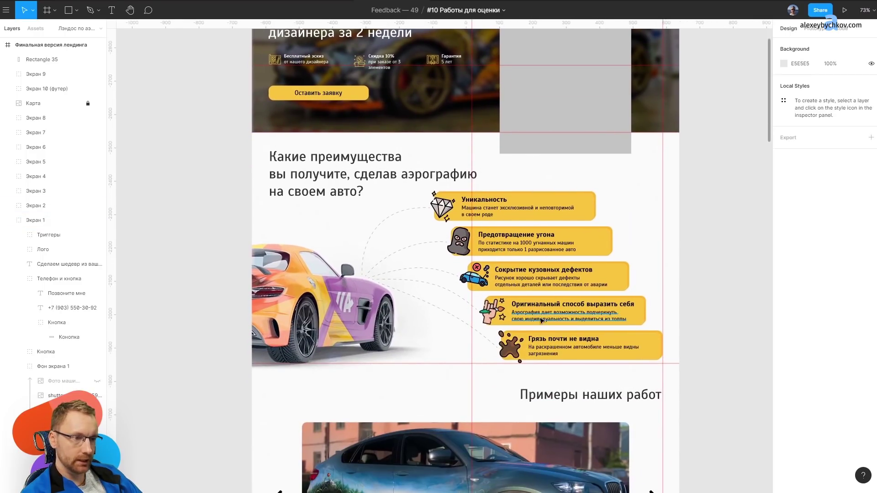
pyautogui.scroll(5, 495, 292)
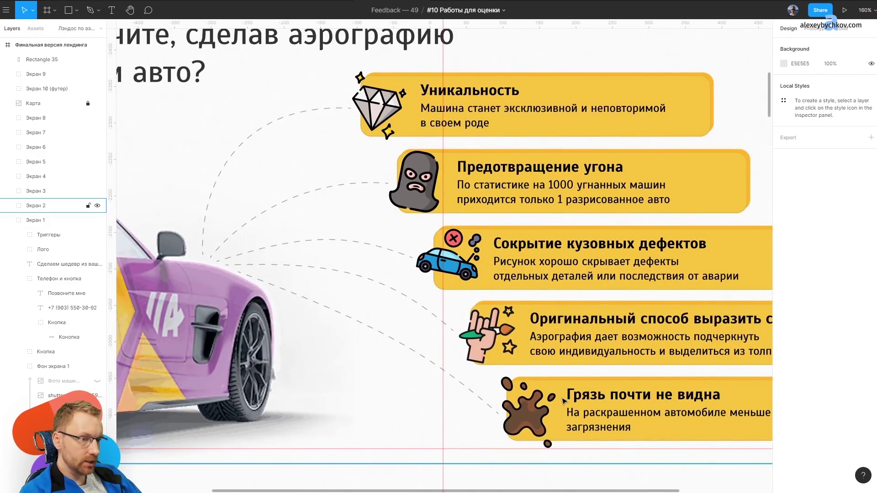
pyautogui.scroll(-3, 516, 329)
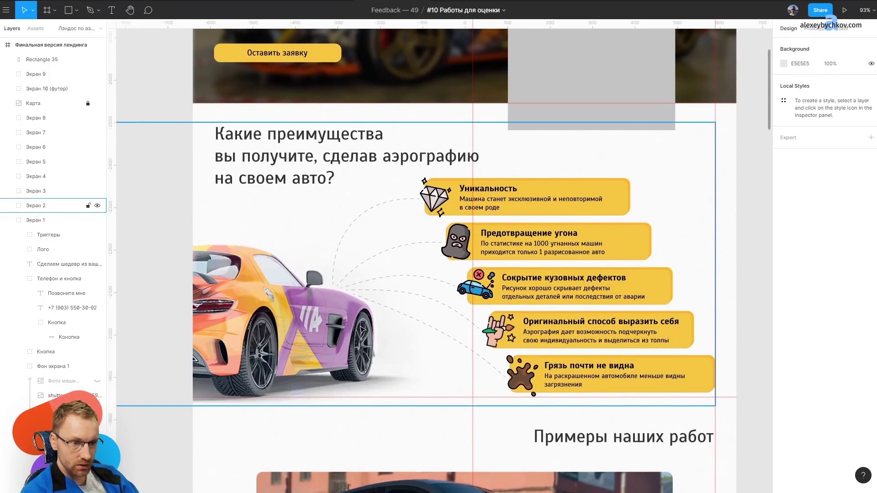
pyautogui.click(361, 329)
pyautogui.moveTo(361, 328); pyautogui.dragTo(331, 343)
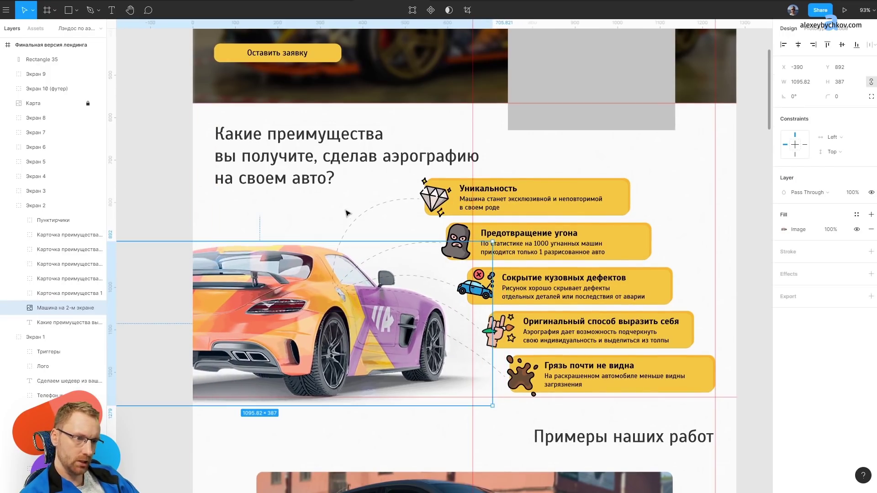
# Delete dashed arc Vector 3, leaving Vector 4–6 in the Пунктирчики group.
pyautogui.click(401, 203)
pyautogui.scroll(5, 400, 209)
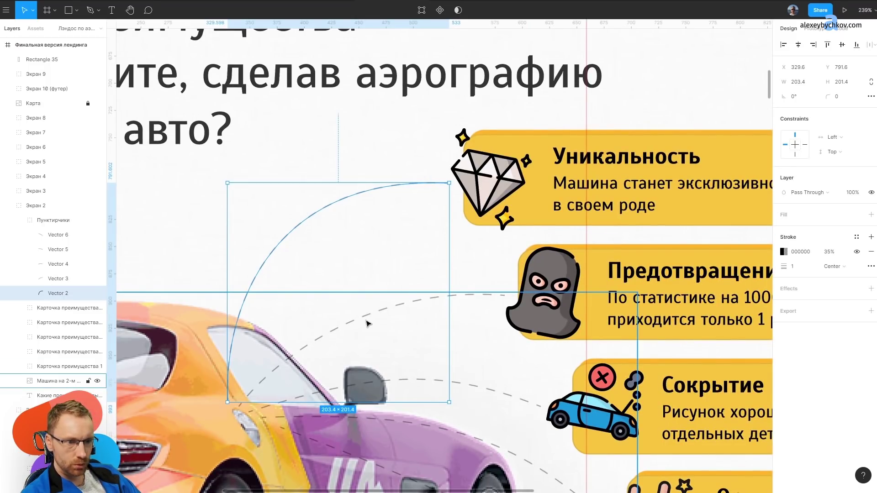
pyautogui.click(487, 300)
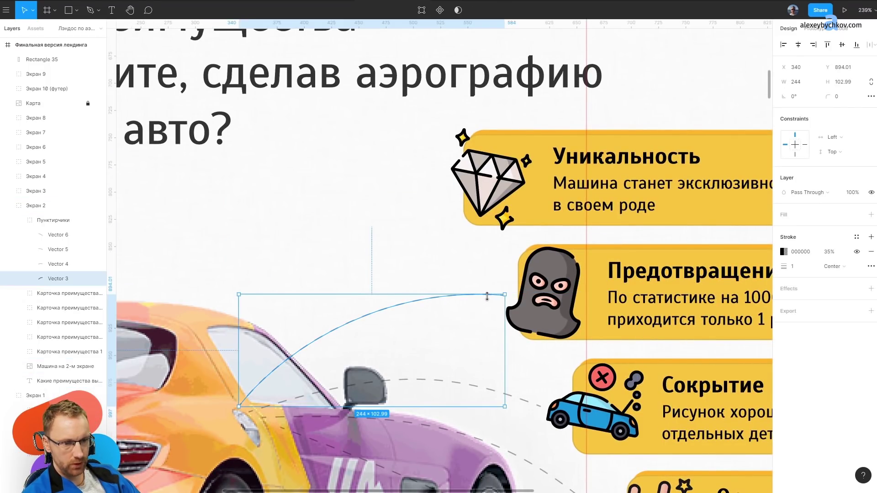
pyautogui.press('Delete')
pyautogui.scroll(-5, 267, 436)
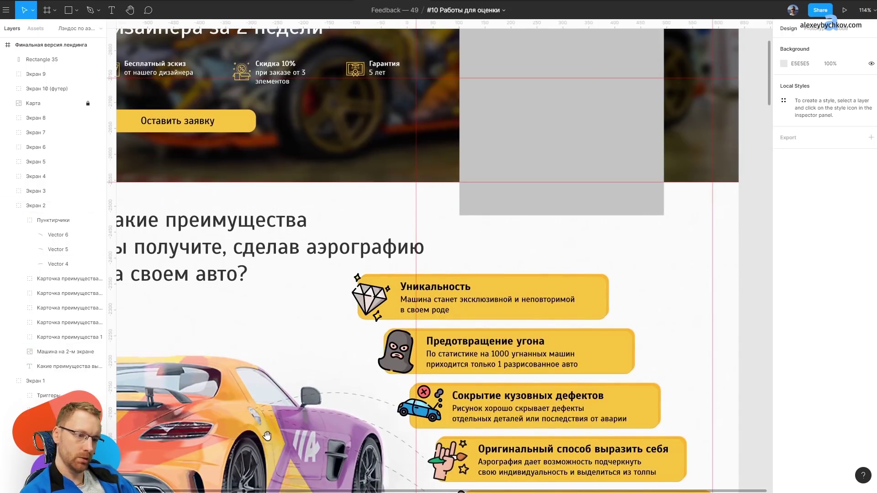
pyautogui.scroll(-3, 267, 436)
pyautogui.scroll(4, 630, 243)
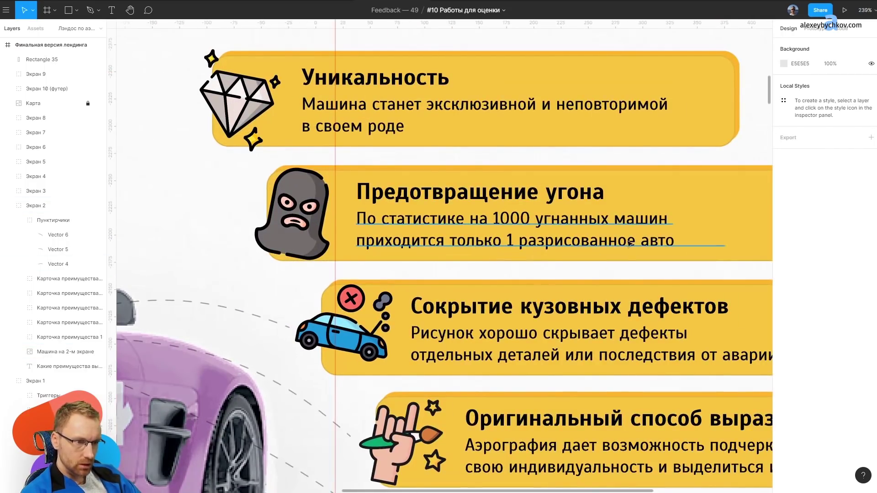
pyautogui.scroll(-4, 630, 243)
pyautogui.scroll(6, 456, 133)
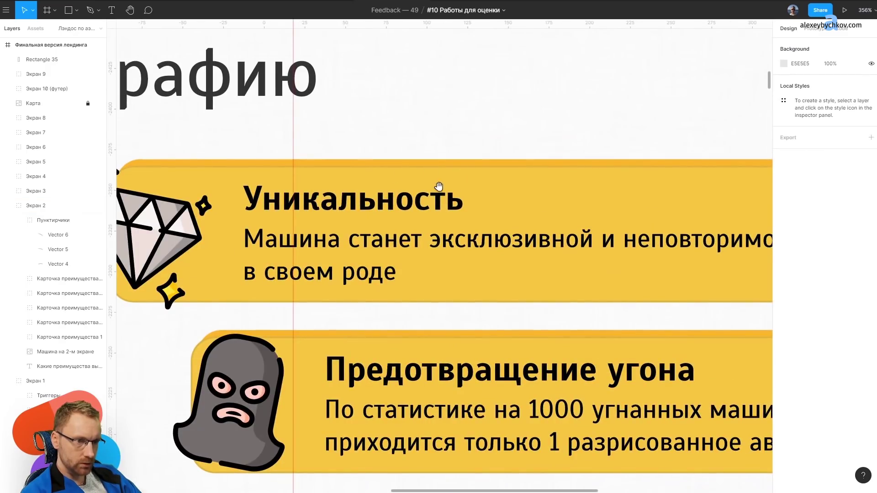
pyautogui.scroll(-2, 459, 311)
pyautogui.scroll(2, 427, 316)
pyautogui.scroll(-6, 427, 316)
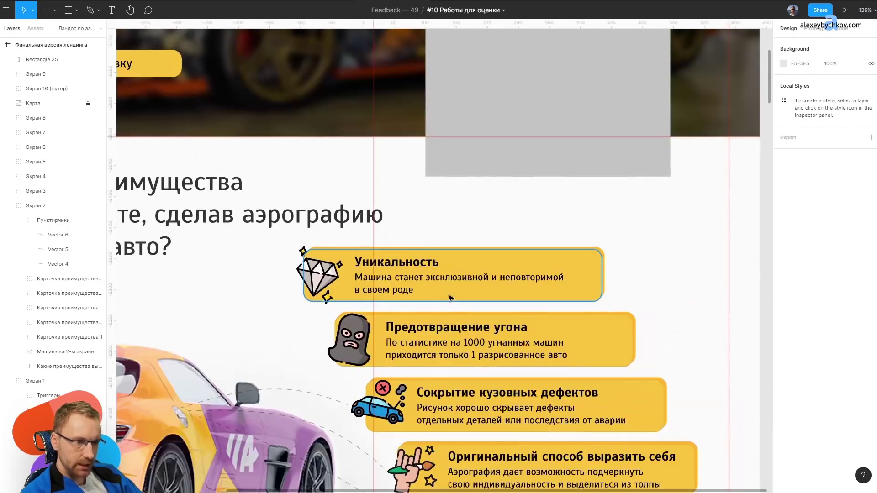
pyautogui.scroll(-5, 451, 298)
pyautogui.press('r')
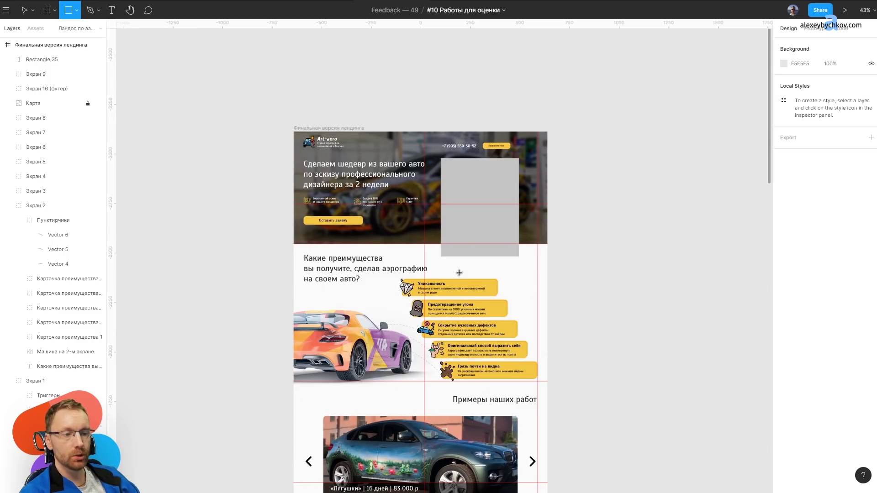
# Draw a thin grey measuring strip over the advantage cards to check their spacing.
pyautogui.moveTo(457, 267); pyautogui.dragTo(463, 384)
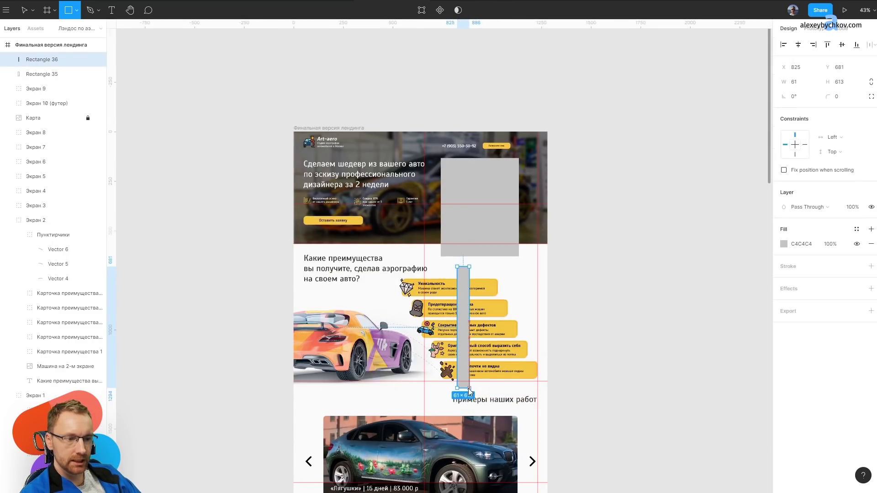
pyautogui.scroll(5, 429, 159)
pyautogui.scroll(3, 429, 159)
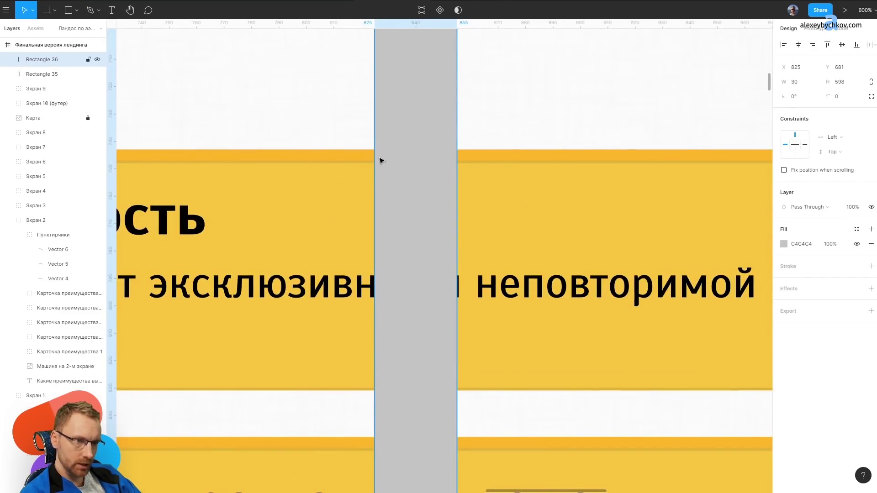
pyautogui.scroll(3, 382, 161)
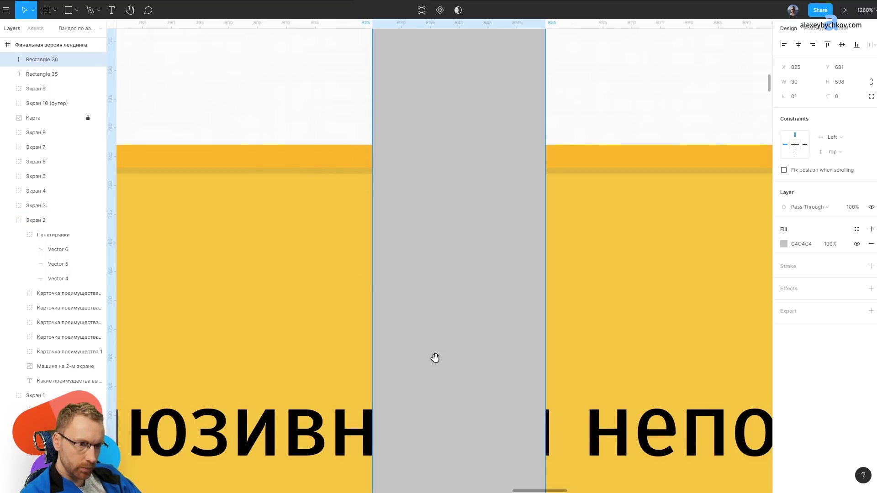
pyautogui.scroll(-5, 434, 357)
pyautogui.hscroll(-3, 435, 358)
pyautogui.scroll(-5, 401, 370)
pyautogui.hscroll(-1, 401, 370)
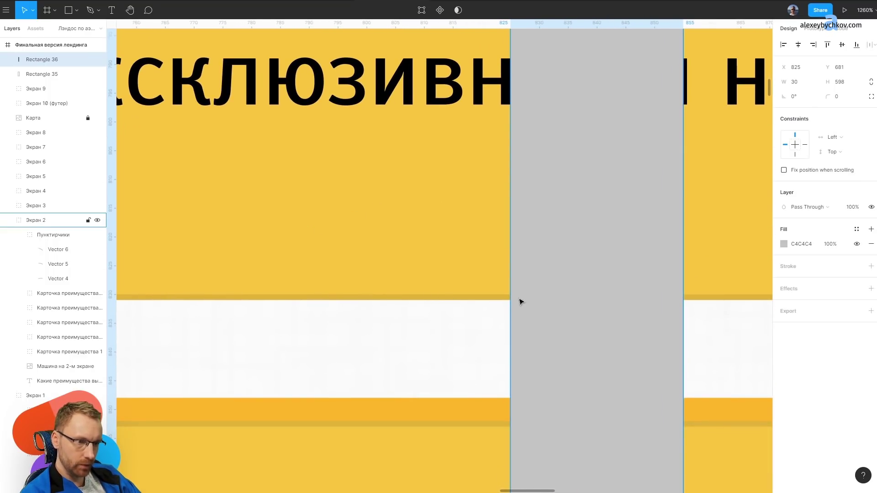
pyautogui.scroll(-4, 429, 158)
pyautogui.scroll(-1, 415, 253)
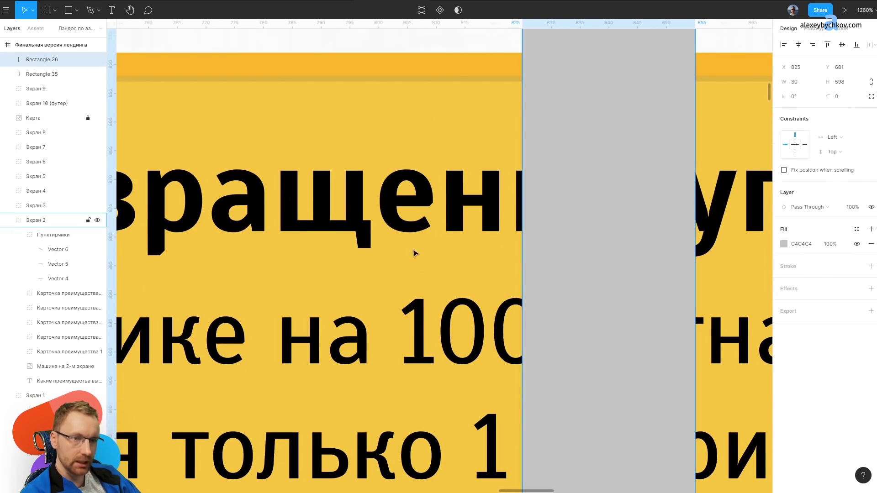
pyautogui.scroll(-3, 415, 253)
pyautogui.scroll(-2, 412, 250)
pyautogui.scroll(-2, 412, 250)
pyautogui.scroll(-2, 454, 303)
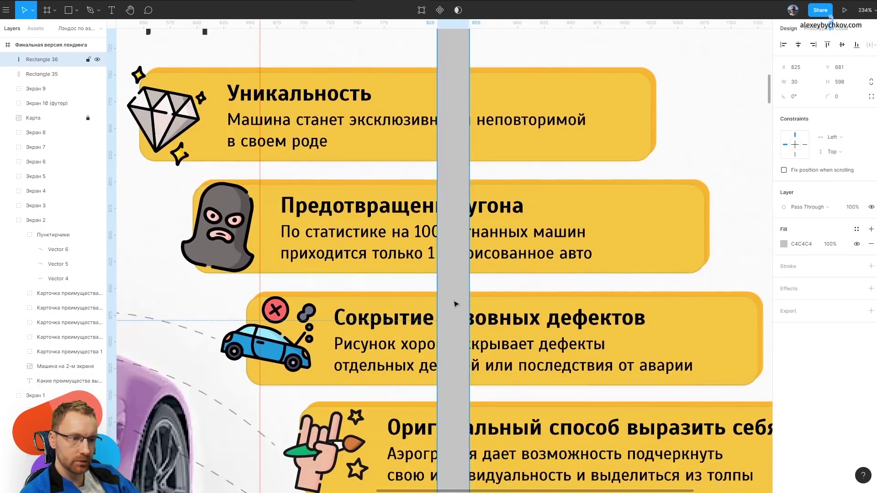
# Delete the grey strip Rectangle 36 from the advantages section.
pyautogui.press('Delete')
pyautogui.scroll(-5, 454, 304)
pyautogui.scroll(2, 523, 306)
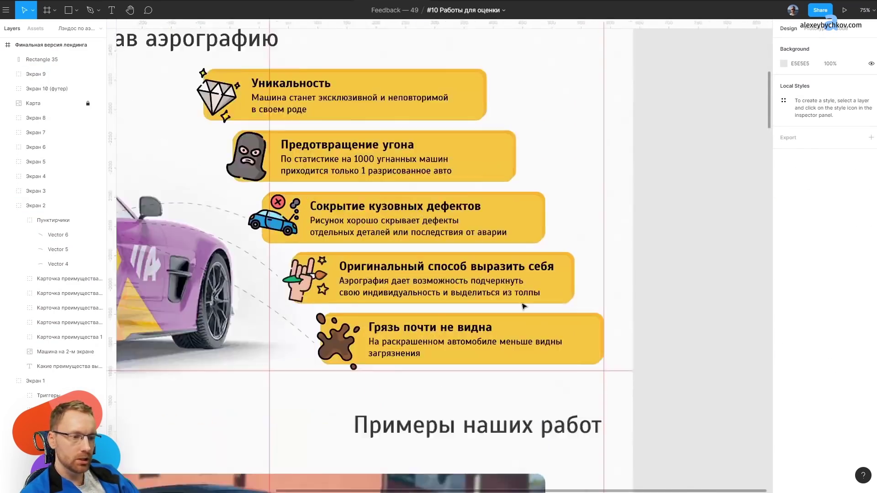
pyautogui.scroll(5, 524, 306)
# Delete the yellow Плашка plates behind the last two advantage cards.
pyautogui.click(688, 349)
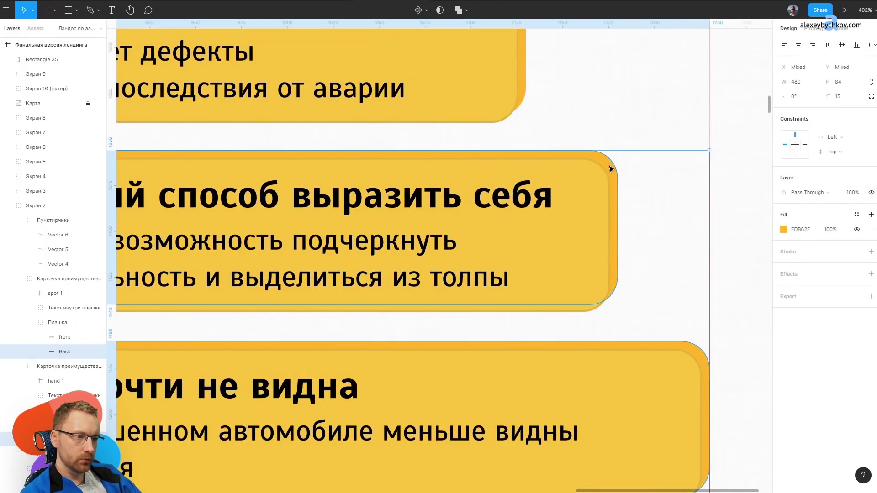
pyautogui.click(636, 198)
pyautogui.scroll(-3, 636, 198)
pyautogui.click(592, 247)
pyautogui.keyDown('shift'); pyautogui.click(625, 306); pyautogui.keyUp('shift')
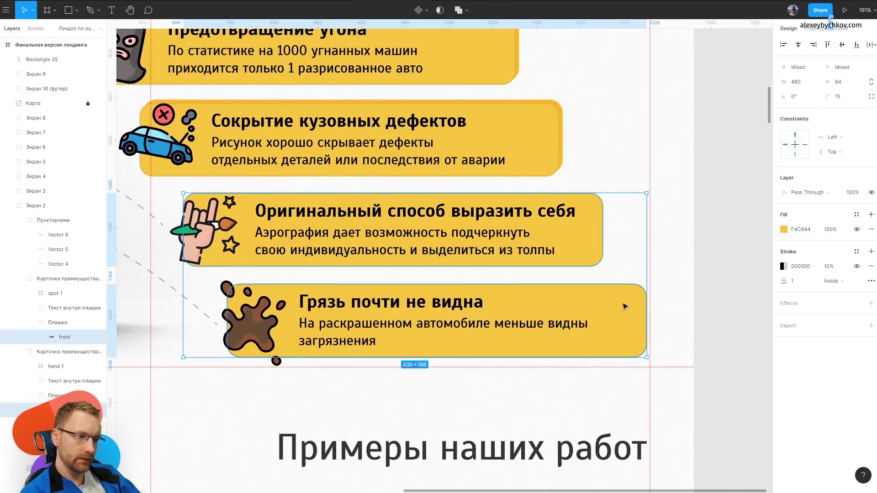
pyautogui.press('Delete')
# Nudge the self-expression and «Грязь почти не видна» descriptions slightly down.
pyautogui.click(457, 249)
pyautogui.keyDown('shift'); pyautogui.click(356, 325); pyautogui.keyUp('shift')
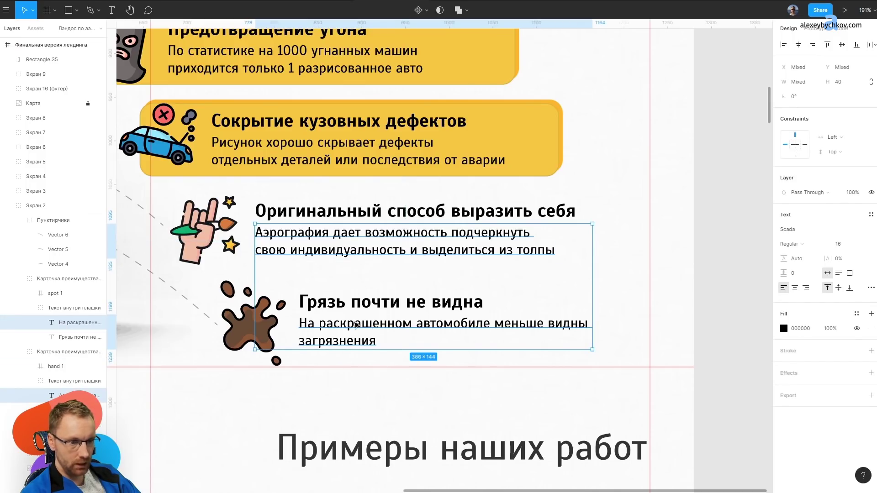
pyautogui.press('Down')
pyautogui.press('Down')
pyautogui.press('Down')
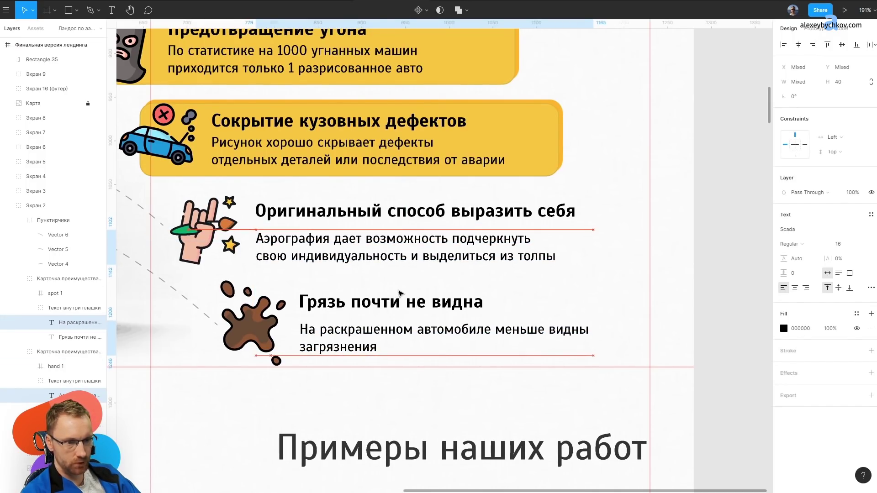
pyautogui.press('Escape')
# Try deleting the heading line «на своем авто?», then undo, leaving the advantages heading unchanged.
pyautogui.scroll(-5, 408, 292)
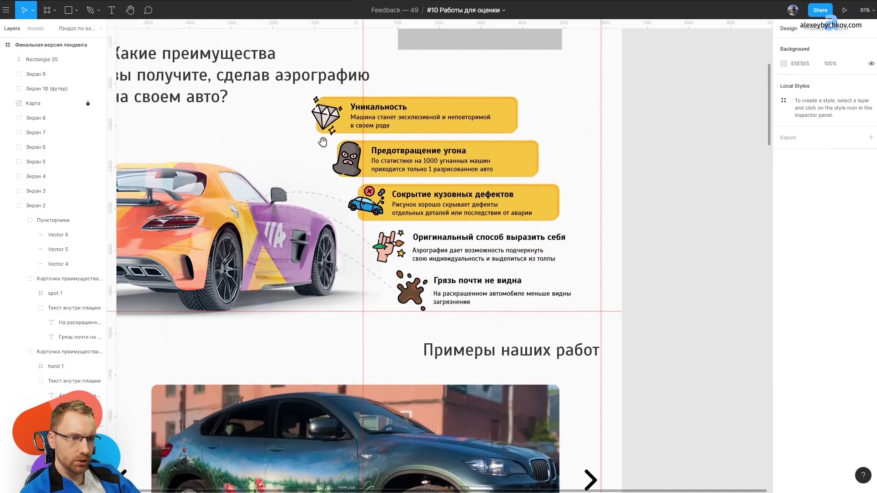
pyautogui.scroll(-2, 408, 292)
pyautogui.scroll(5, 387, 309)
pyautogui.scroll(-5, 237, 274)
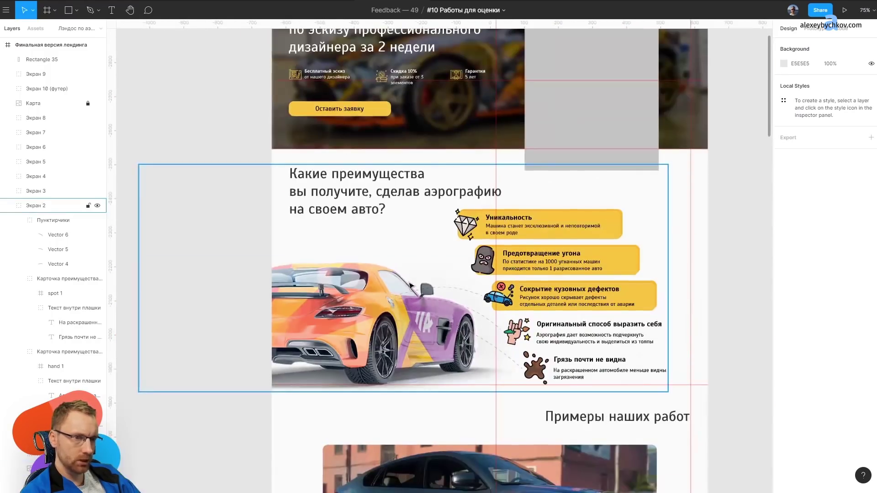
pyautogui.scroll(3, 489, 180)
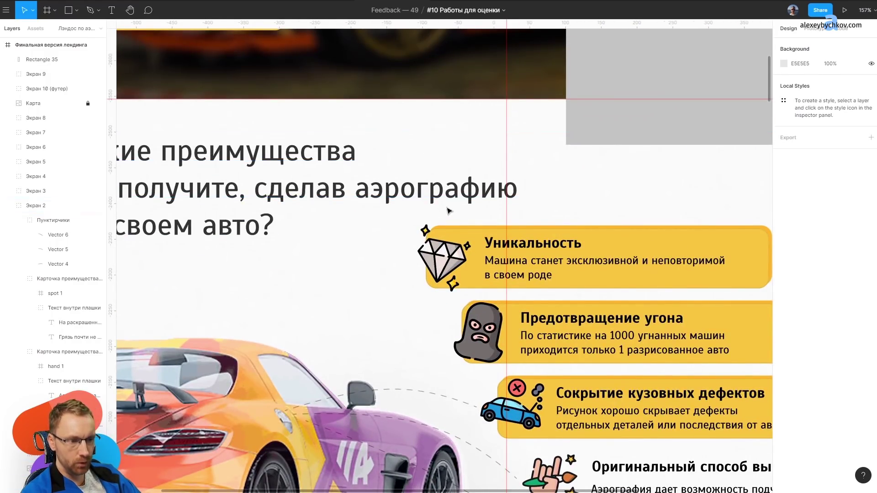
pyautogui.scroll(-5, 477, 268)
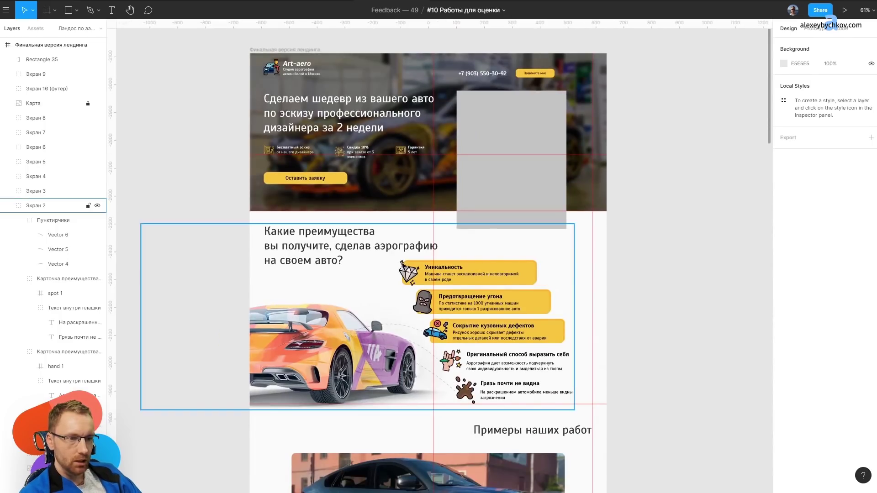
pyautogui.scroll(5, 307, 160)
pyautogui.scroll(-5, 350, 227)
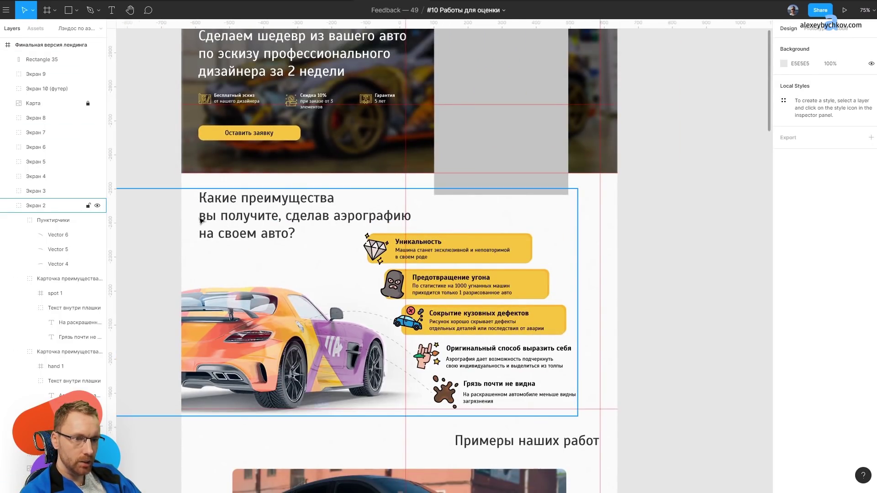
pyautogui.scroll(1, 284, 221)
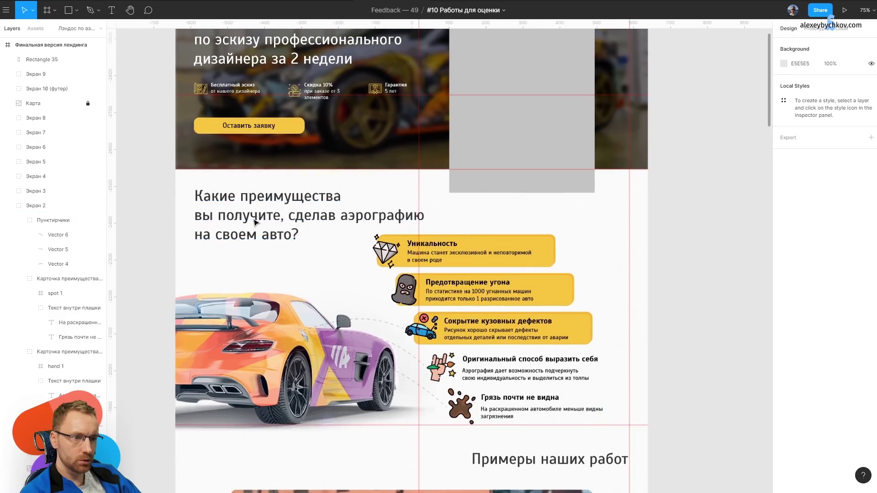
pyautogui.scroll(1, 221, 237)
pyautogui.doubleClick(219, 232)
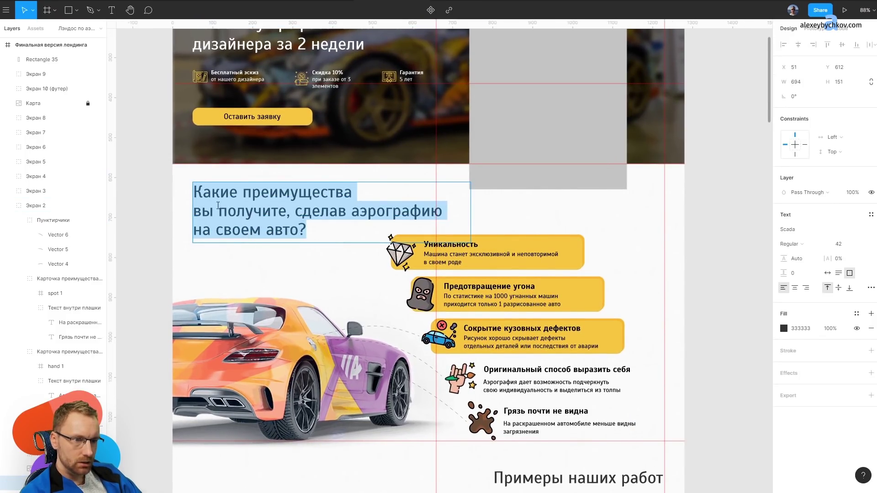
pyautogui.doubleClick(287, 212)
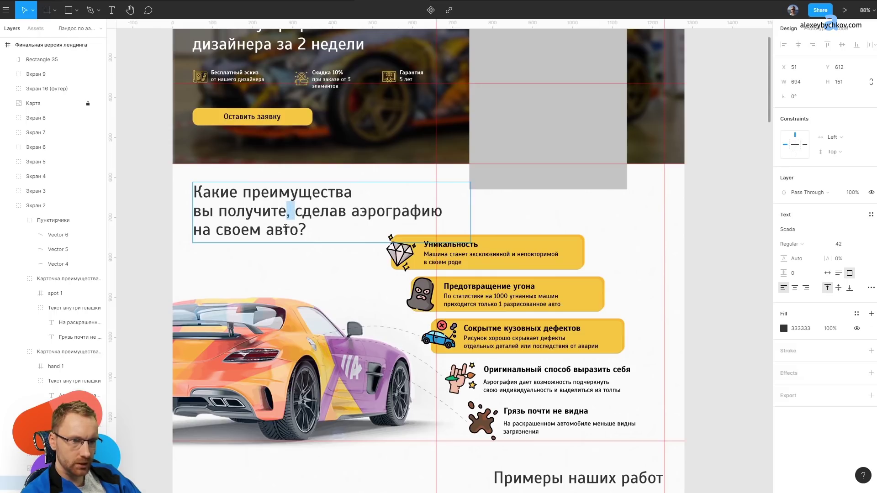
pyautogui.moveTo(329, 231); pyautogui.dragTo(128, 228)
pyautogui.press('BackSpace')
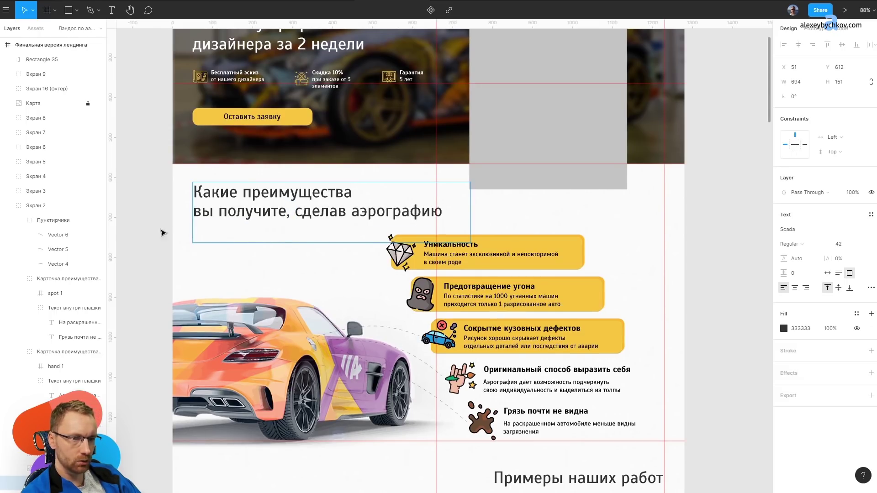
pyautogui.hotkey('ctrl', 'z')
pyautogui.click(181, 179)
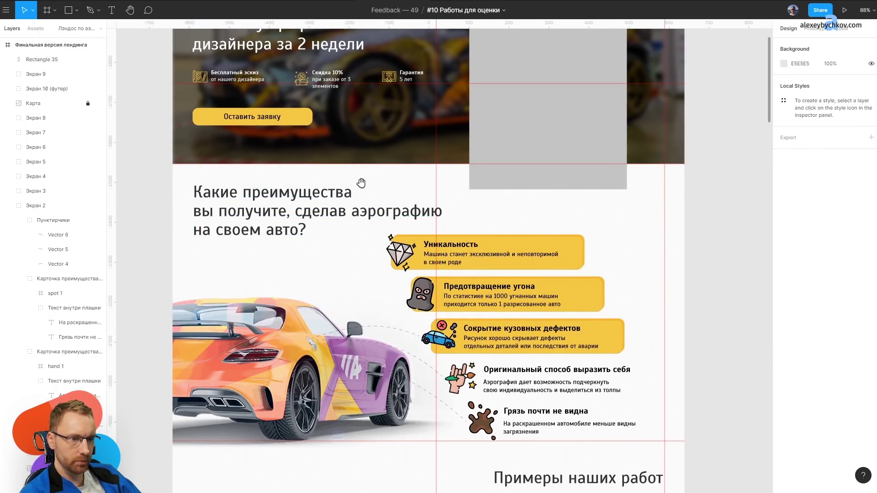
pyautogui.moveTo(361, 182); pyautogui.dragTo(360, 382)
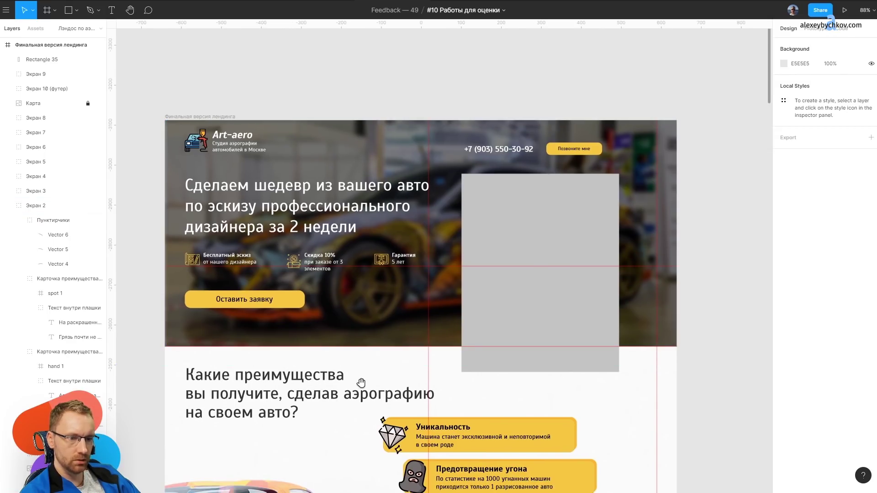
# Centre the «Примеры наших работ» heading horizontally and centre-align its text.
pyautogui.scroll(-8, 361, 382)
pyautogui.scroll(-2, 456, 274)
pyautogui.click(623, 233)
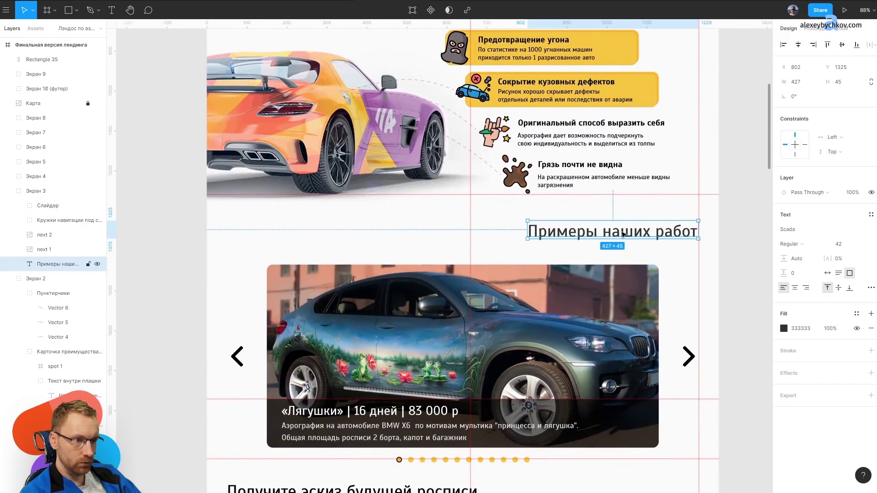
pyautogui.hotkey('alt', 'h')
pyautogui.click(795, 288)
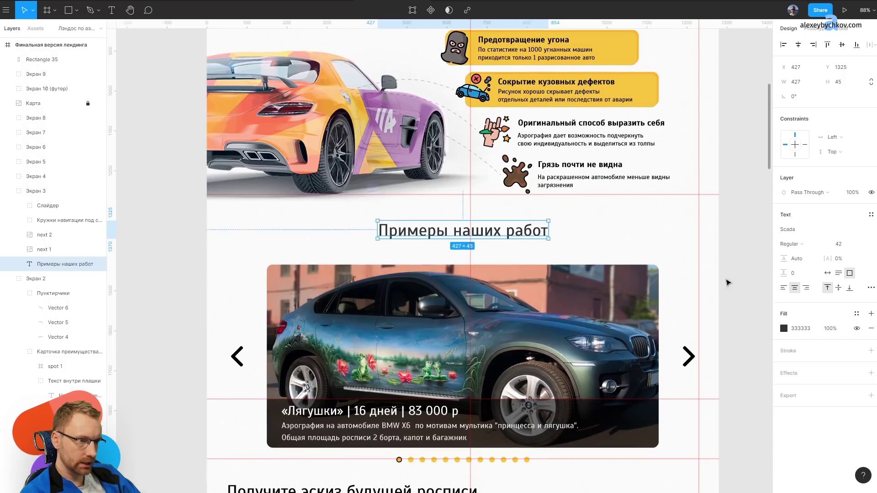
pyautogui.scroll(-3, 408, 285)
pyautogui.keyDown('ctrl'); pyautogui.scroll(2, 407, 286); pyautogui.keyUp('ctrl')
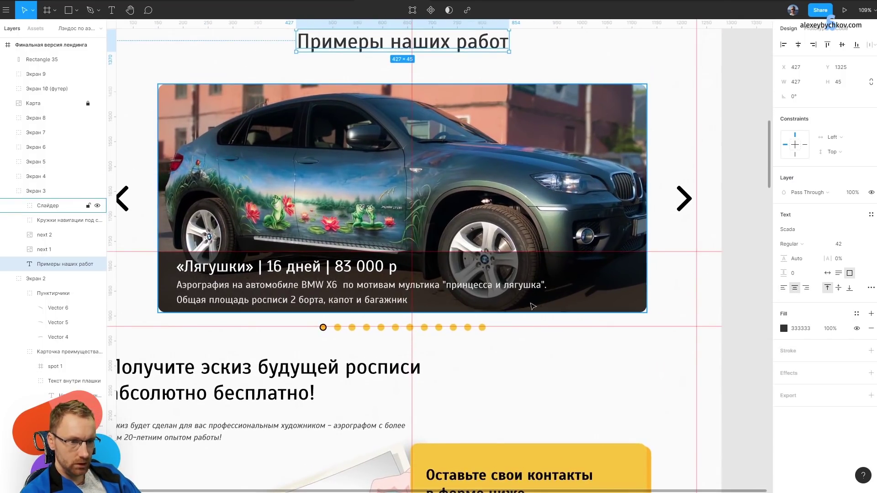
pyautogui.keyDown('ctrl'); pyautogui.scroll(5, 318, 248); pyautogui.keyUp('ctrl')
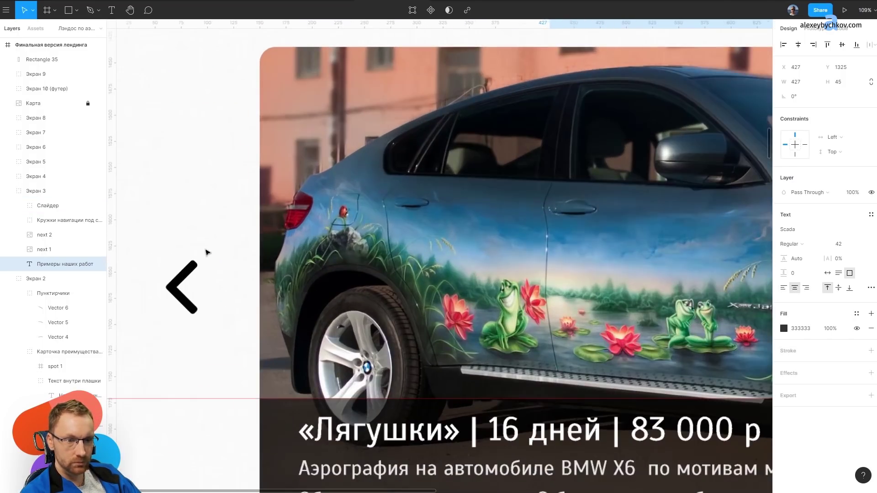
pyautogui.keyDown('ctrl'); pyautogui.scroll(2, 318, 248); pyautogui.keyUp('ctrl')
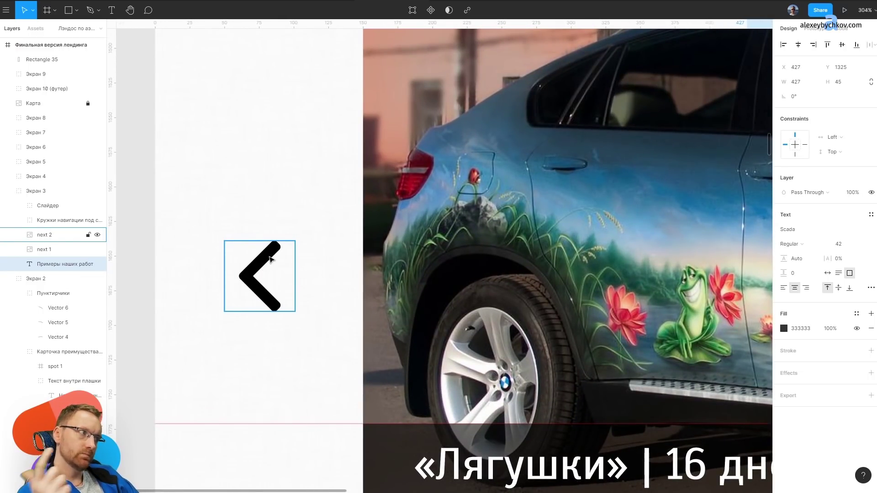
pyautogui.keyDown('ctrl'); pyautogui.scroll(-5, 314, 251); pyautogui.keyUp('ctrl')
pyautogui.keyDown('ctrl'); pyautogui.scroll(2, 308, 411); pyautogui.keyUp('ctrl')
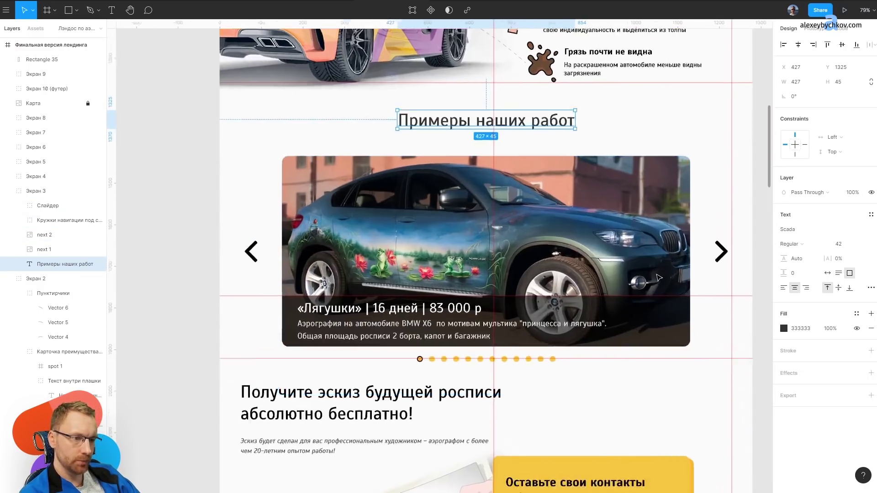
pyautogui.keyDown('ctrl'); pyautogui.scroll(2, 309, 444); pyautogui.keyUp('ctrl')
pyautogui.keyDown('ctrl'); pyautogui.scroll(-3, 393, 411); pyautogui.keyUp('ctrl')
pyautogui.click(476, 403)
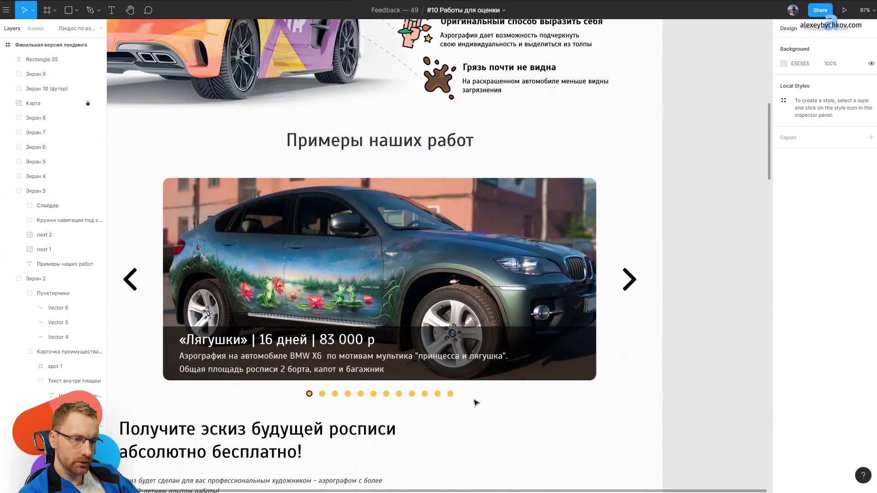
# Delete the extra slider dots so only five, Ellipse 10–14, remain under the photo.
pyautogui.keyDown('ctrl'); pyautogui.scroll(5, 289, 407); pyautogui.keyUp('ctrl')
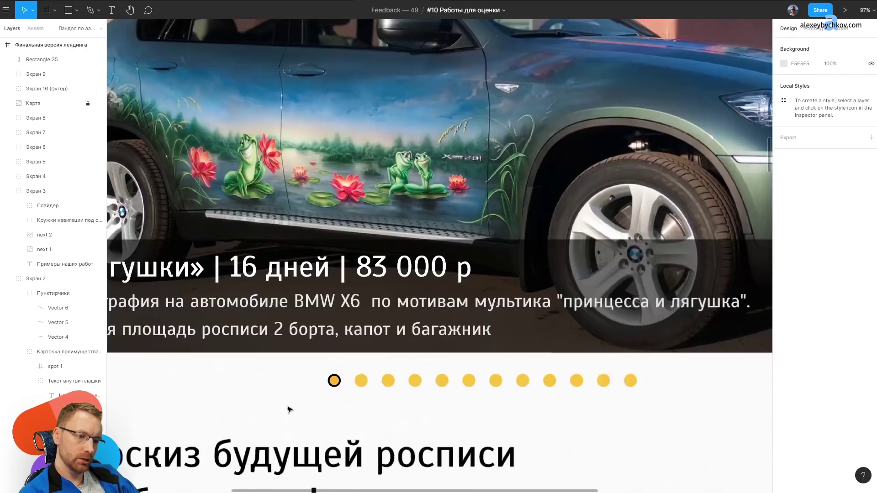
pyautogui.keyDown('ctrl'); pyautogui.scroll(2, 294, 397); pyautogui.keyUp('ctrl')
pyautogui.keyDown('ctrl'); pyautogui.scroll(-8, 374, 307); pyautogui.keyUp('ctrl')
pyautogui.scroll(2, 374, 307)
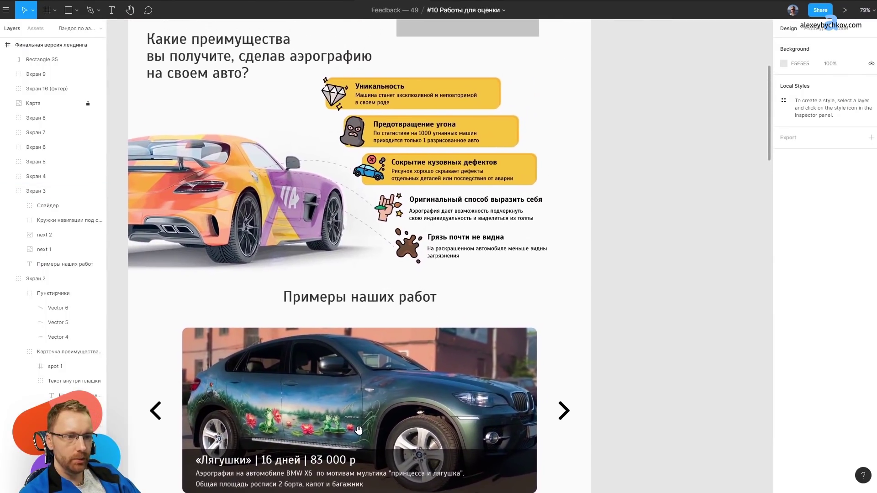
pyautogui.scroll(-2, 375, 320)
pyautogui.keyDown('ctrl'); pyautogui.scroll(5, 347, 382); pyautogui.keyUp('ctrl')
pyautogui.keyDown('ctrl'); pyautogui.scroll(-2, 487, 307); pyautogui.keyUp('ctrl')
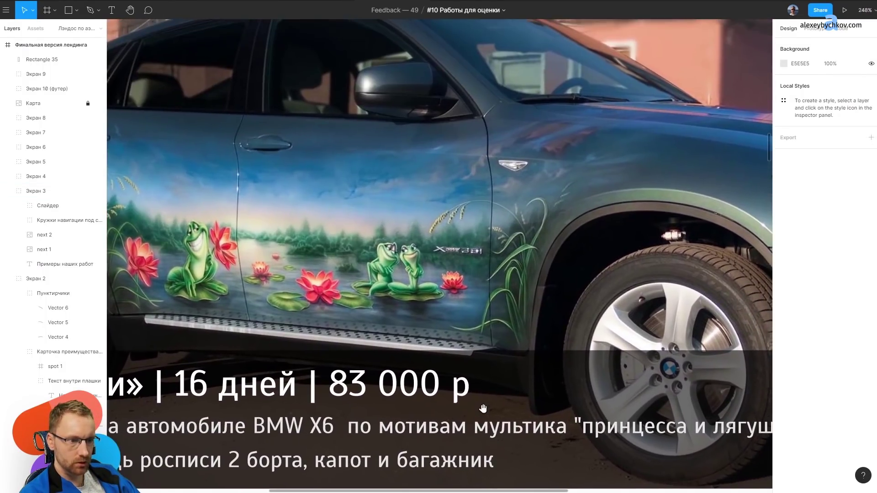
pyautogui.keyDown('ctrl'); pyautogui.scroll(-2, 484, 347); pyautogui.keyUp('ctrl')
pyautogui.keyDown('ctrl'); pyautogui.scroll(-2, 470, 333); pyautogui.keyUp('ctrl')
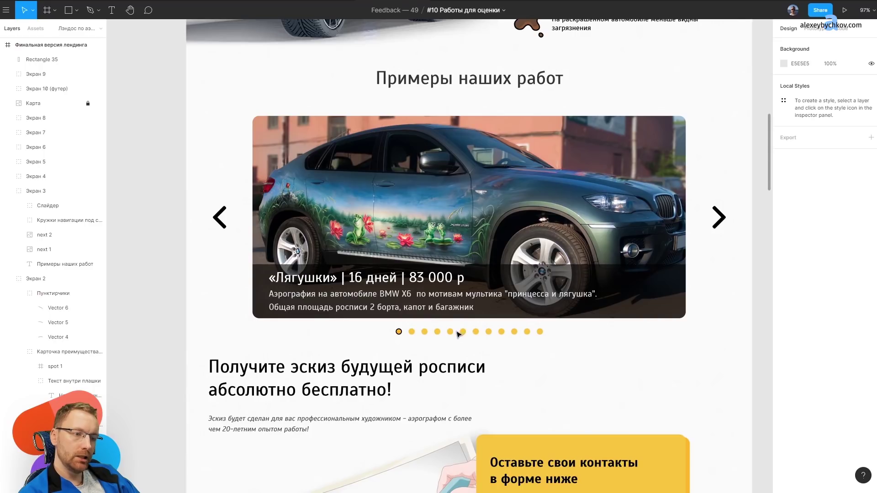
pyautogui.keyDown('ctrl'); pyautogui.click(540, 332); pyautogui.keyUp('ctrl')
pyautogui.keyDown('shift'); pyautogui.click(513, 332); pyautogui.keyUp('shift')
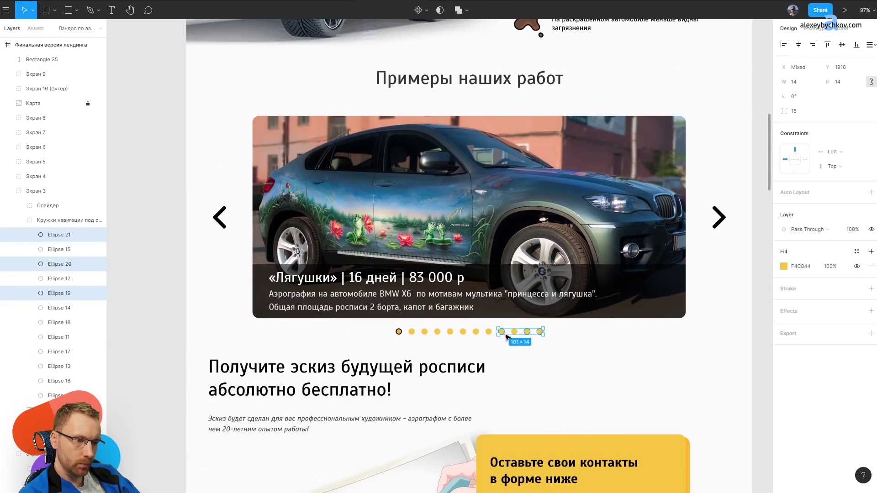
pyautogui.keyDown('shift'); pyautogui.click(488, 332); pyautogui.keyUp('shift')
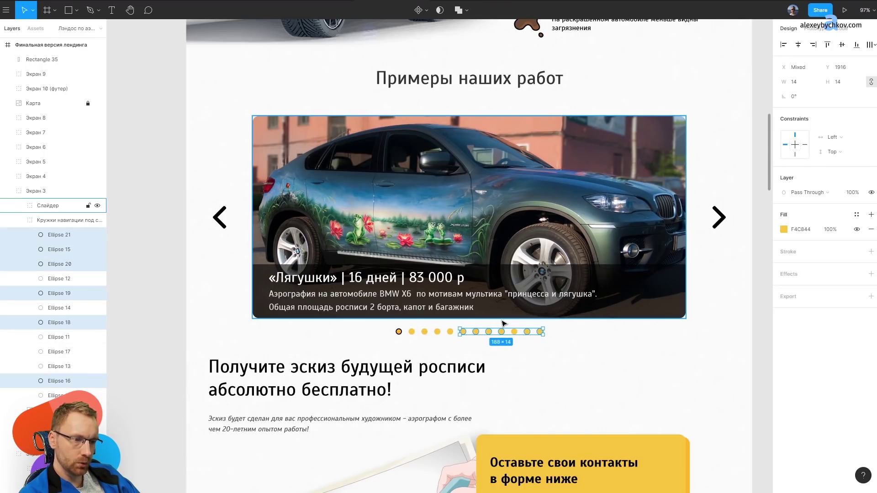
pyautogui.press('Delete')
pyautogui.click(515, 331)
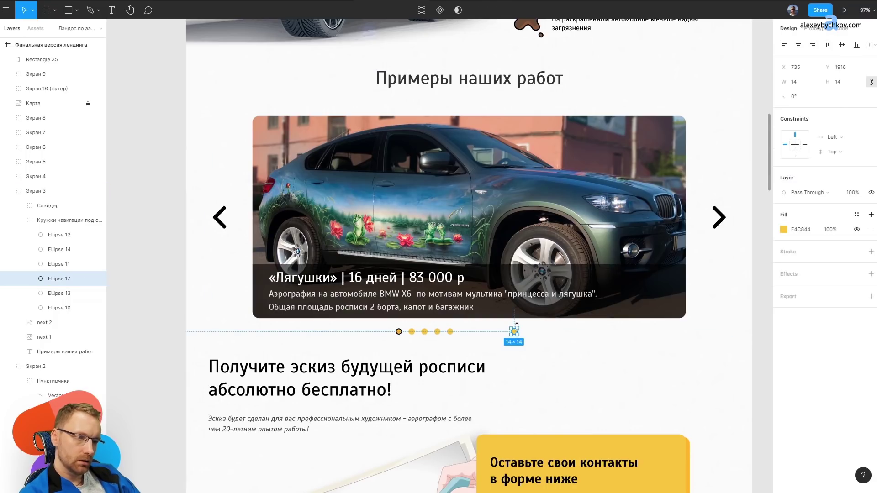
pyautogui.press('Delete')
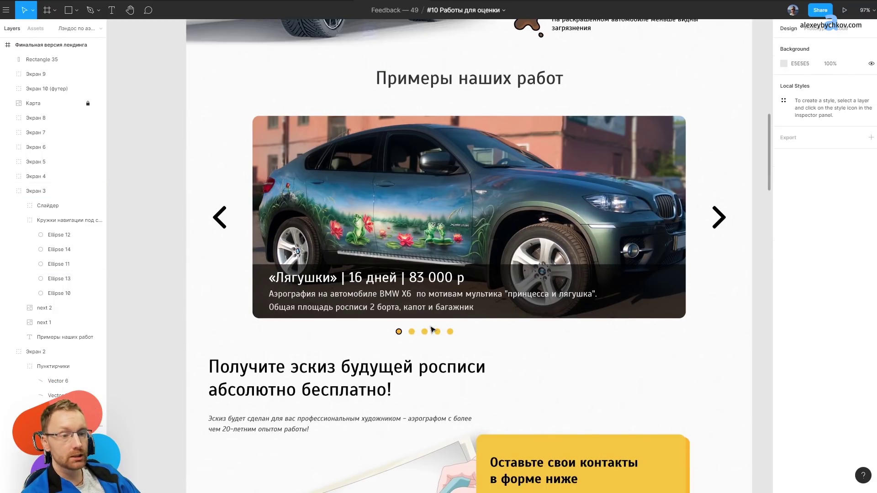
pyautogui.keyDown('ctrl'); pyautogui.scroll(2, 480, 322); pyautogui.keyUp('ctrl')
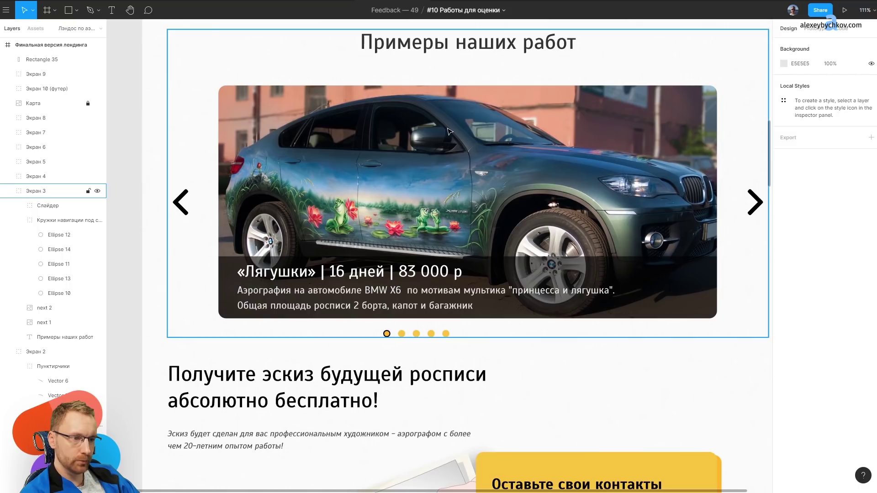
# Add a trial '1 / 23' counter text below the slider dots, then delete it.
pyautogui.press('t')
pyautogui.click(584, 347)
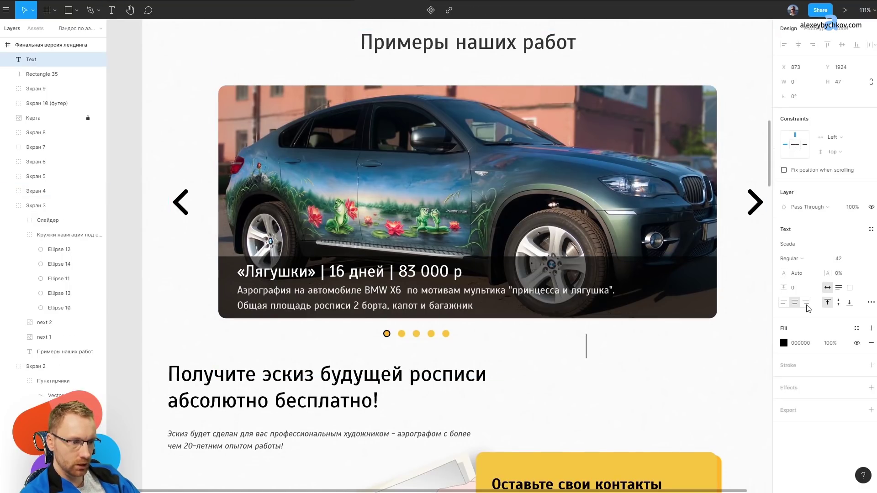
pyautogui.write('1 / 23')
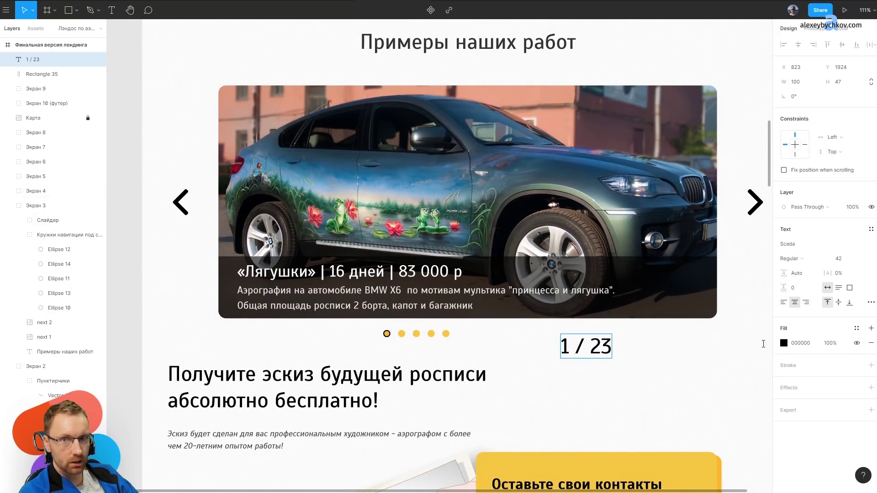
pyautogui.moveTo(590, 346); pyautogui.dragTo(673, 337)
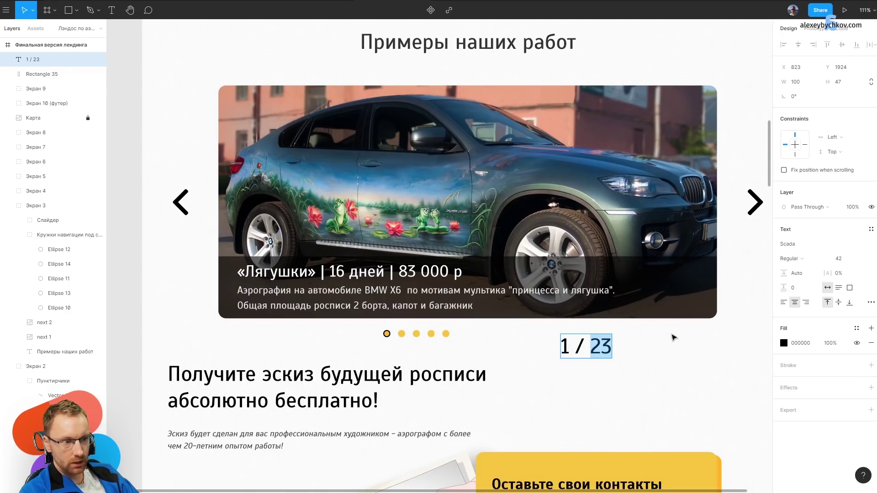
pyautogui.press('Escape')
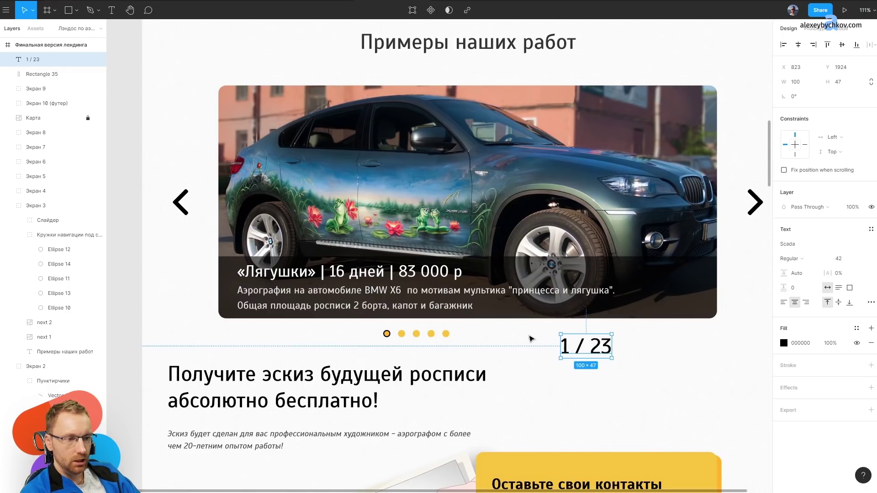
pyautogui.press('Delete')
# Duplicate the last slider dot into a sixth 14 × 14 dot, Ellipse 15, to its right.
pyautogui.click(445, 333)
pyautogui.hotkey('ctrl', 'd')
pyautogui.moveTo(446, 334); pyautogui.dragTo(460, 333)
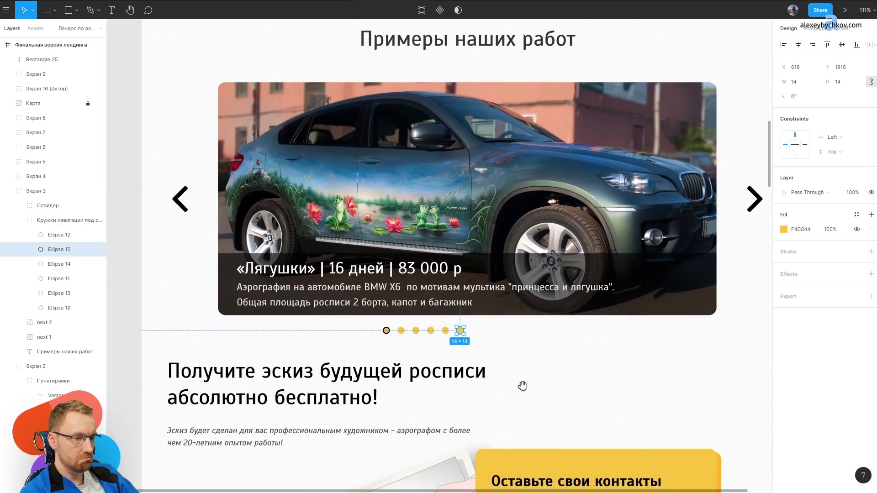
pyautogui.scroll(-5, 509, 190)
pyautogui.scroll(-1, 451, 283)
pyautogui.scroll(-1, 451, 283)
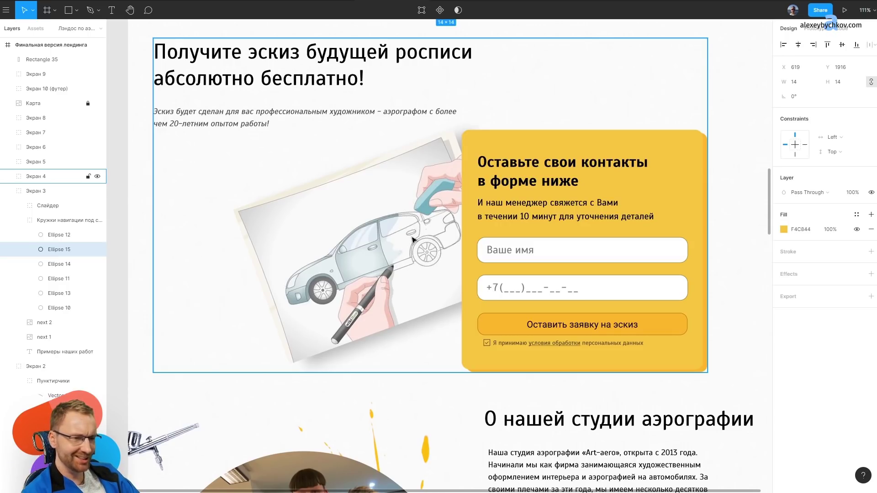
# Select the form's consent checkbox, trial-delete it, and restore it with undo.
pyautogui.keyDown('ctrl'); pyautogui.scroll(3, 571, 338); pyautogui.keyUp('ctrl')
pyautogui.keyDown('ctrl'); pyautogui.click(438, 315); pyautogui.keyUp('ctrl')
pyautogui.keyDown('ctrl'); pyautogui.scroll(4, 436, 342); pyautogui.keyUp('ctrl')
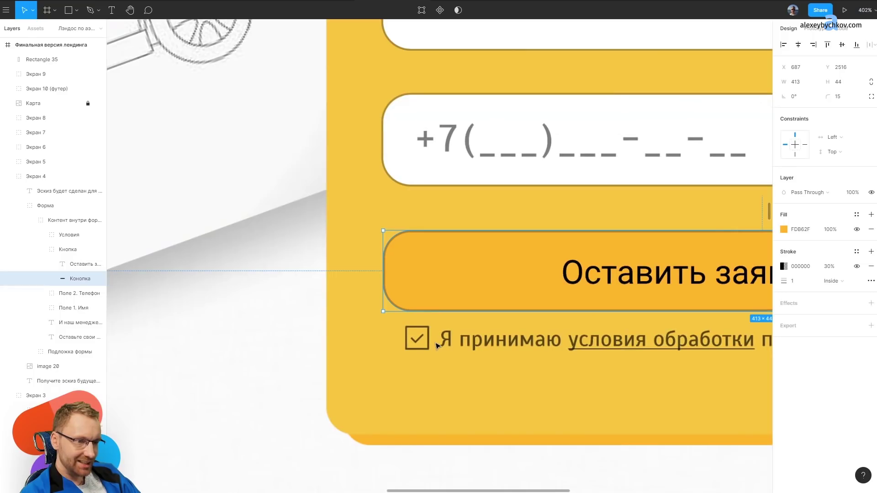
pyautogui.keyDown('ctrl'); pyautogui.click(436, 346); pyautogui.keyUp('ctrl')
pyautogui.keyDown('ctrl'); pyautogui.scroll(5, 436, 347); pyautogui.keyUp('ctrl')
pyautogui.press('Delete')
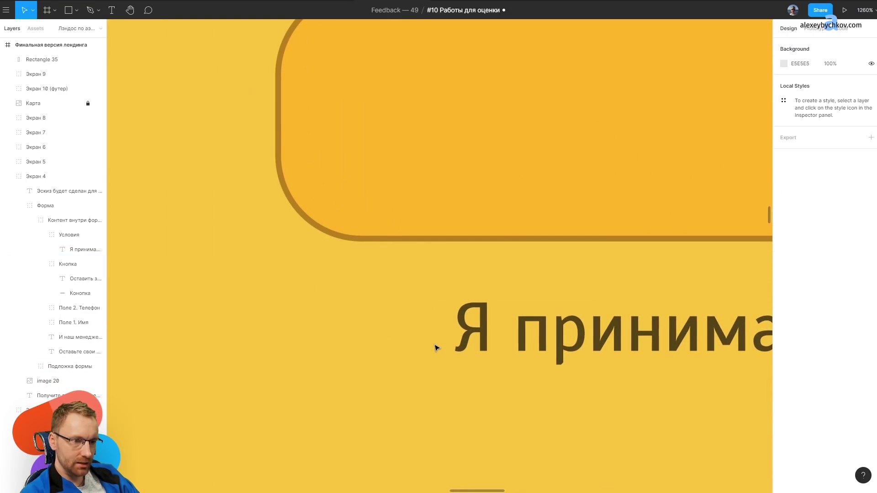
pyautogui.hotkey('ctrl', 'z')
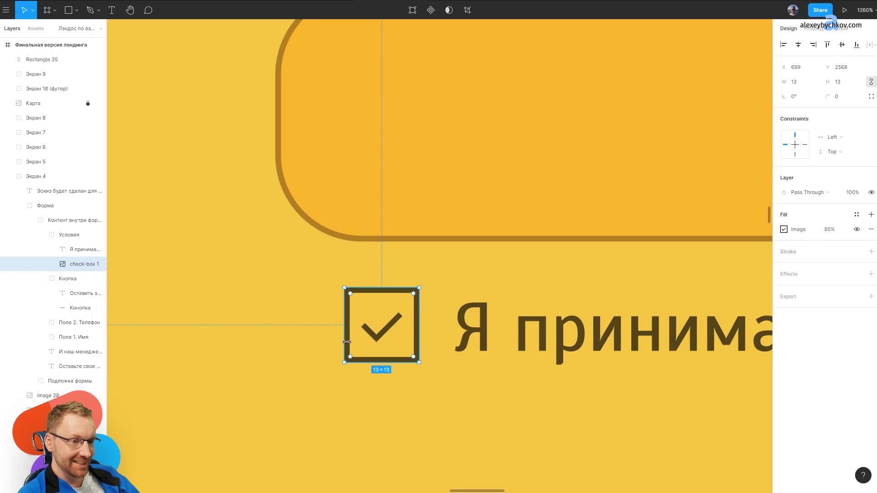
# Draw a 13 × 13 square below the consent checkbox.
pyautogui.scroll(-5, 347, 341)
pyautogui.scroll(3, 413, 337)
pyautogui.scroll(2, 339, 362)
pyautogui.press('r')
pyautogui.moveTo(327, 348); pyautogui.dragTo(386, 409)
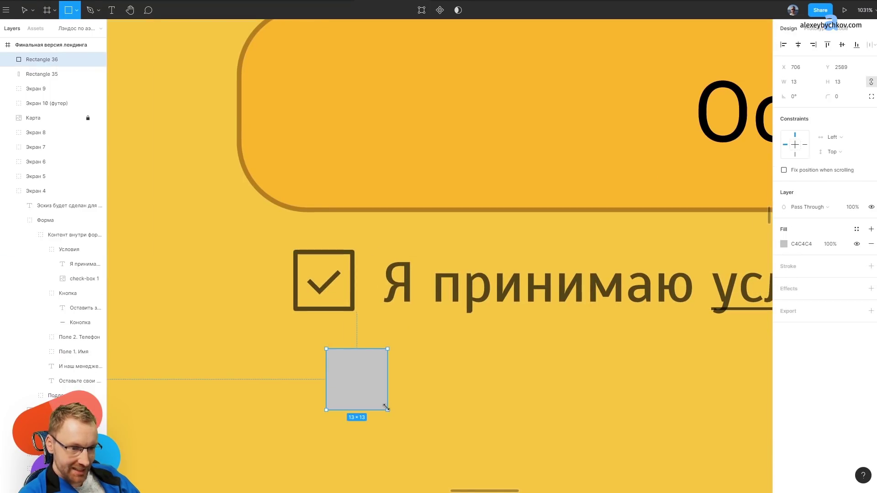
pyautogui.click(485, 356)
# Pen a two-point checkmark path with stroke weight 2.
pyautogui.press('p')
pyautogui.click(446, 366)
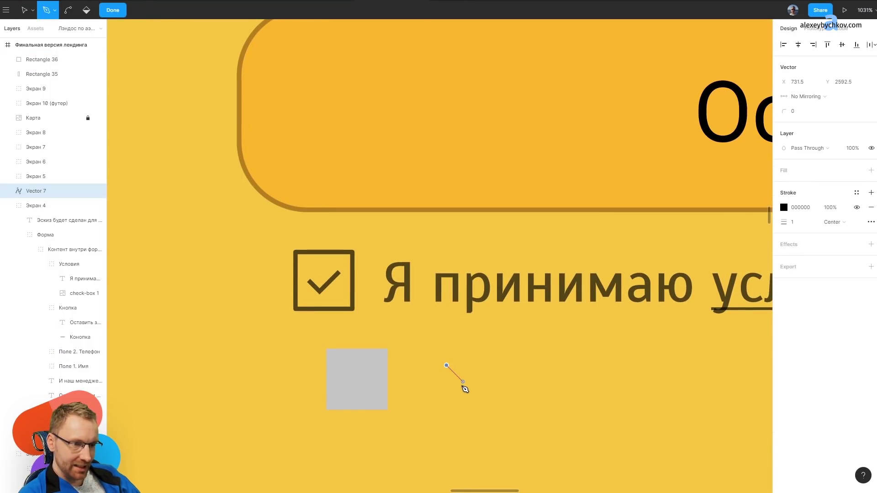
pyautogui.click(496, 349)
pyautogui.press('Escape')
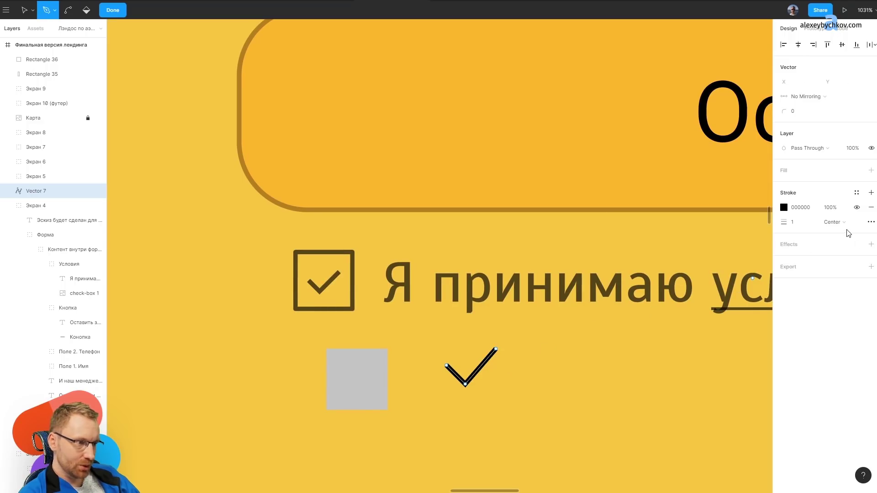
pyautogui.click(870, 223)
pyautogui.click(803, 224)
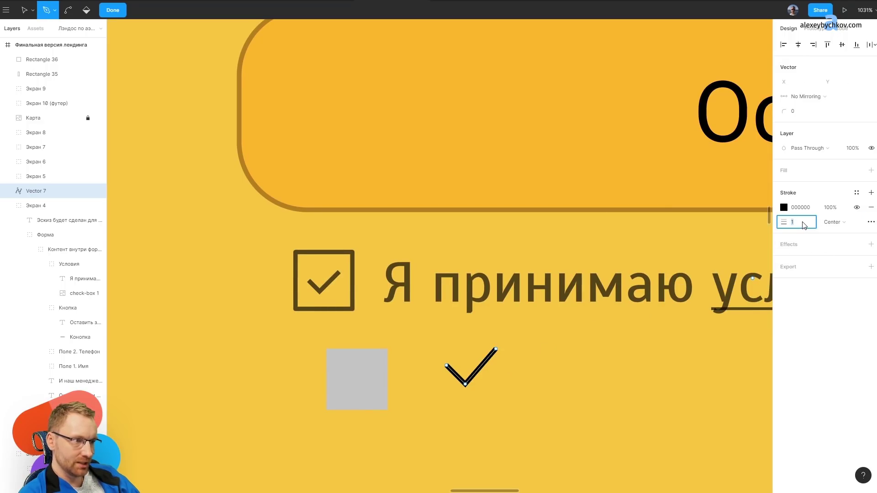
pyautogui.write('2')
pyautogui.press('Return')
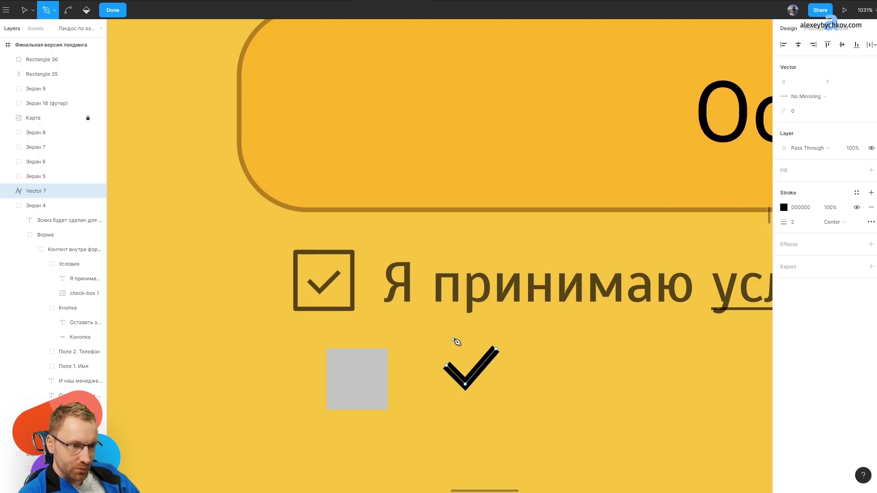
pyautogui.press('Escape')
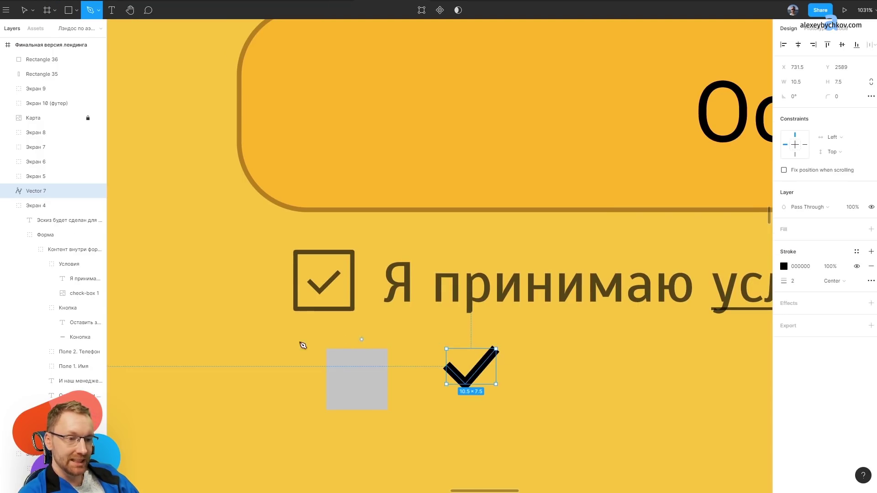
# Move the checkmark onto the square and give the square the red6 fill style.
pyautogui.press('v')
pyautogui.moveTo(476, 372); pyautogui.dragTo(364, 384)
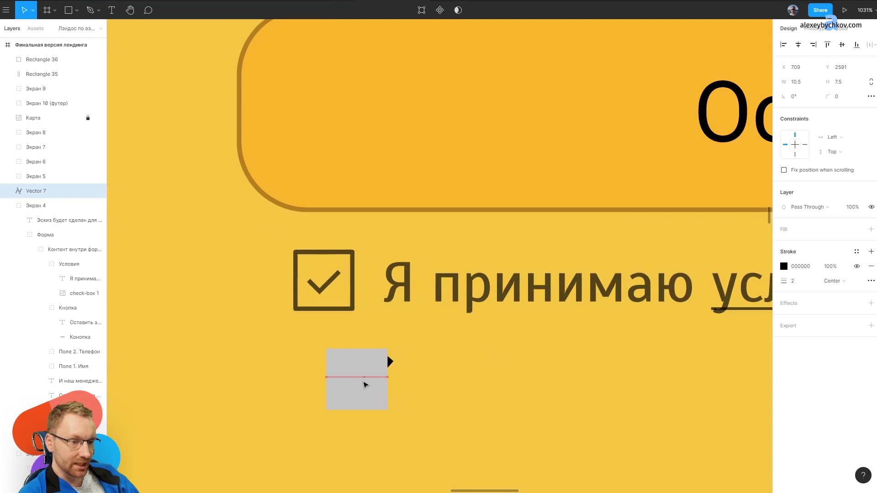
pyautogui.click(379, 401)
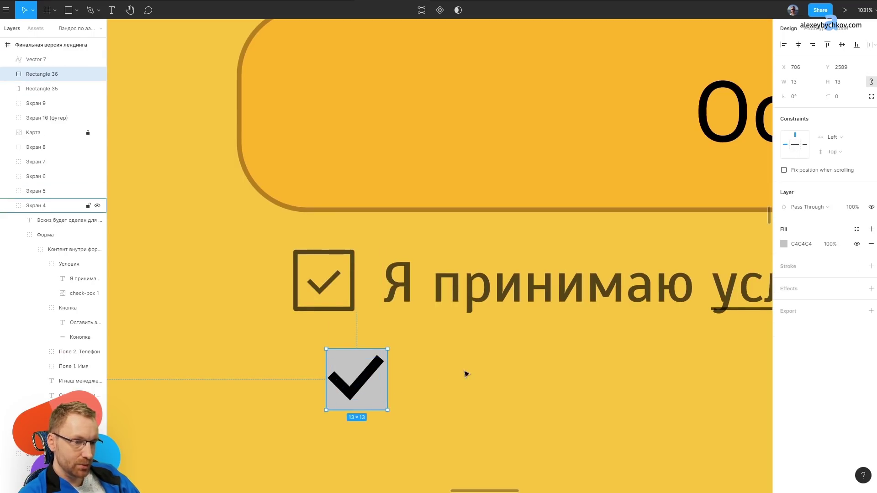
pyautogui.hotkey('shift', 'x')
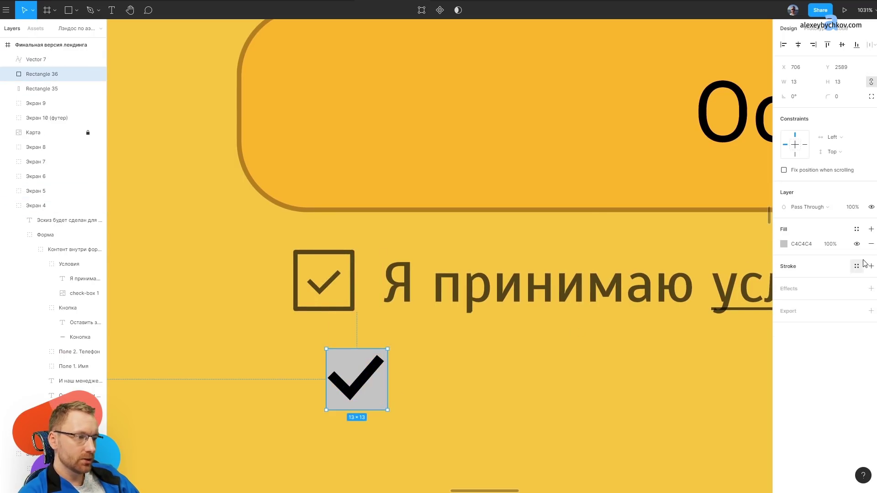
pyautogui.click(856, 229)
pyautogui.click(795, 272)
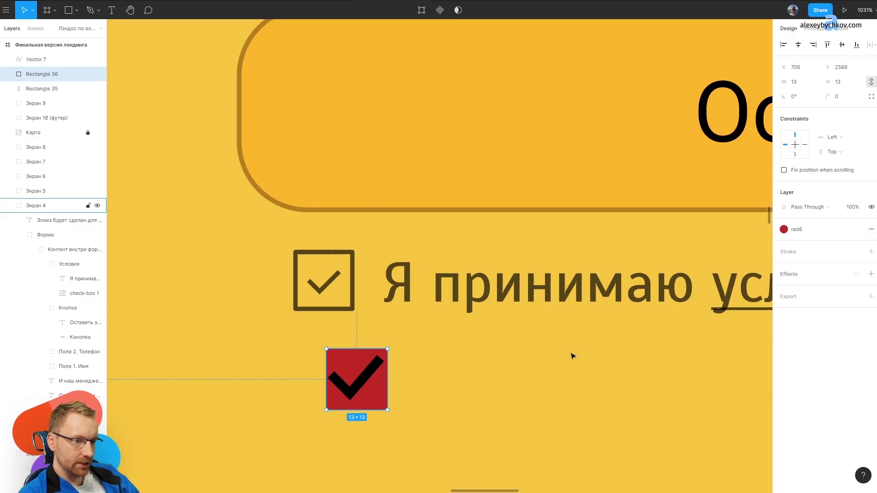
# Make the checkmark's stroke white and reselect the tick.
pyautogui.hotkey('shift', 'Tab')
pyautogui.click(856, 251)
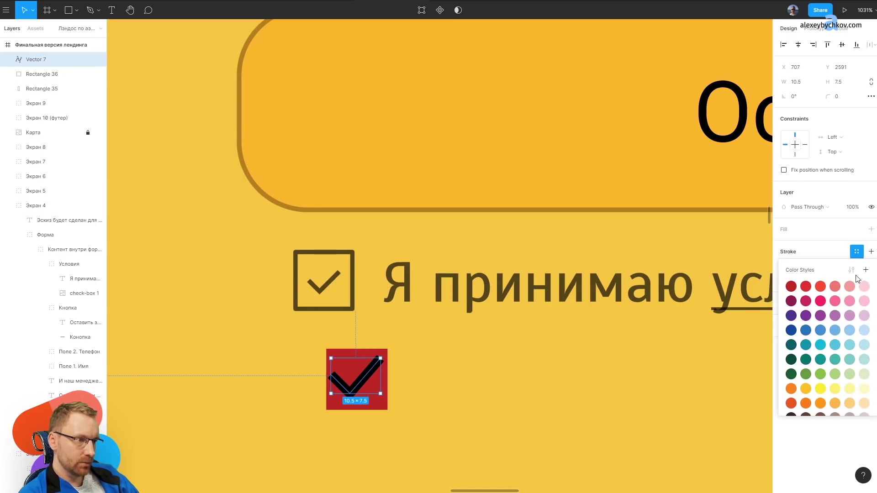
pyautogui.scroll(-3, 845, 320)
pyautogui.click(847, 386)
pyautogui.click(487, 353)
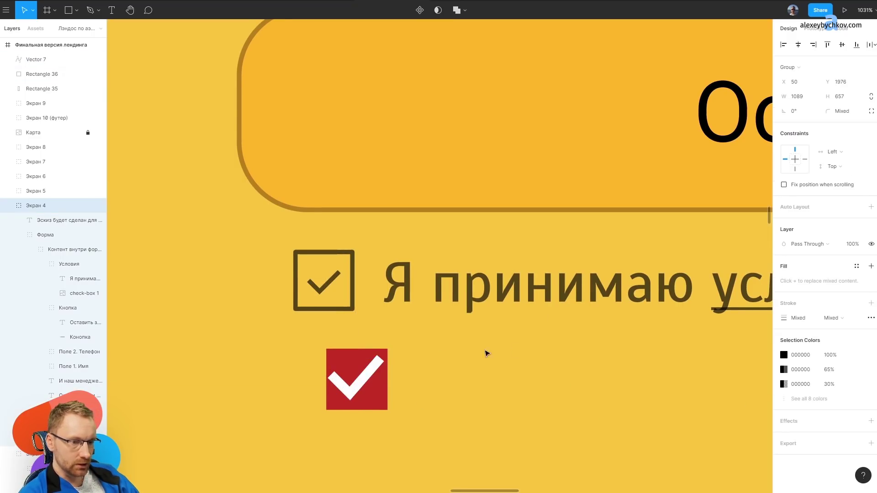
pyautogui.scroll(-5, 391, 366)
pyautogui.click(383, 372)
# Delete the trial white tick and the red square.
pyautogui.press('Delete')
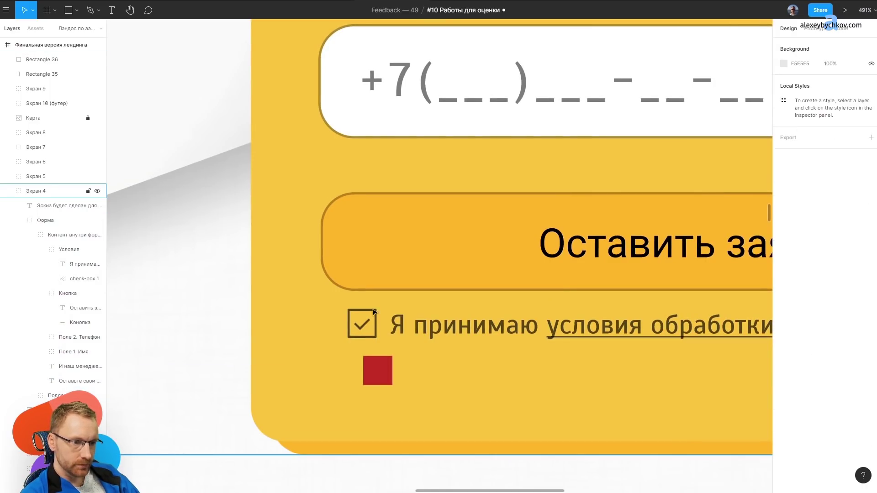
pyautogui.click(379, 370)
pyautogui.press('Delete')
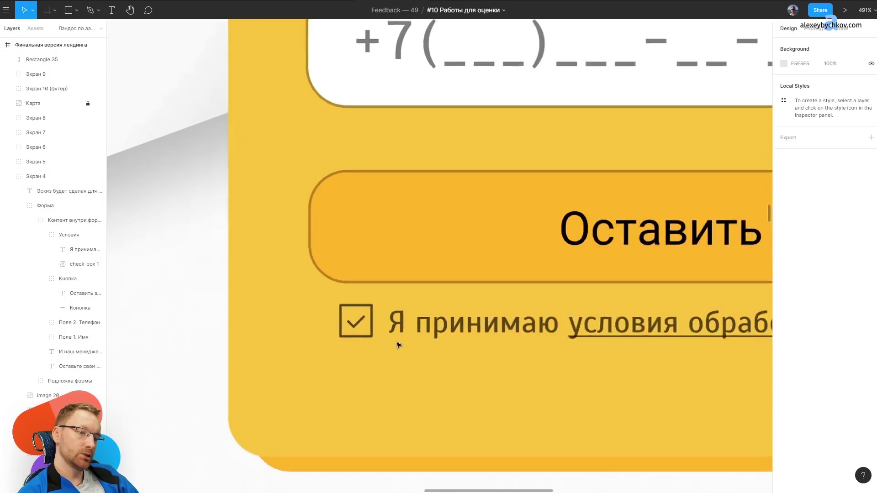
# Inspect the original consent checkbox and its consent text.
pyautogui.scroll(5, 397, 342)
pyautogui.click(341, 276)
pyautogui.scroll(-5, 350, 273)
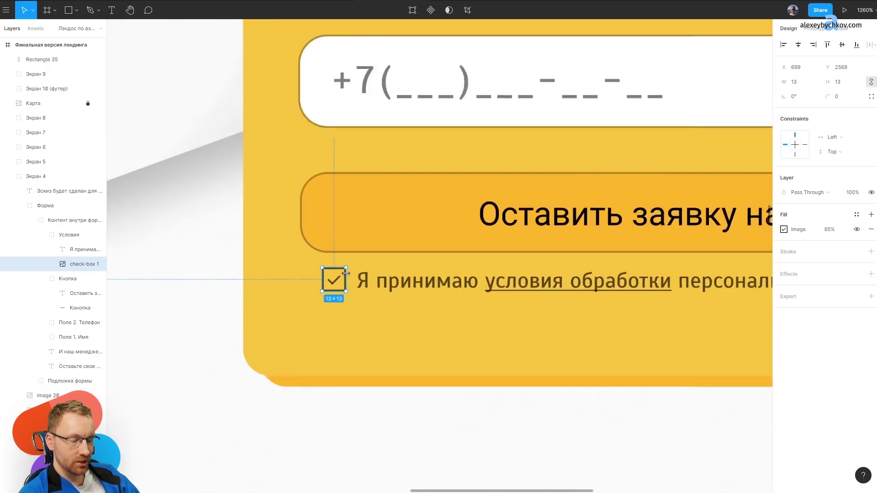
pyautogui.scroll(3, 368, 269)
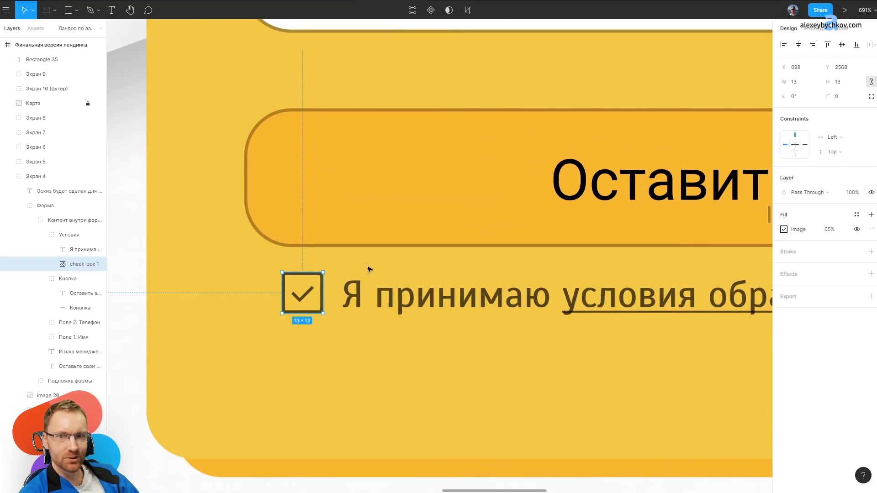
pyautogui.scroll(-5, 369, 269)
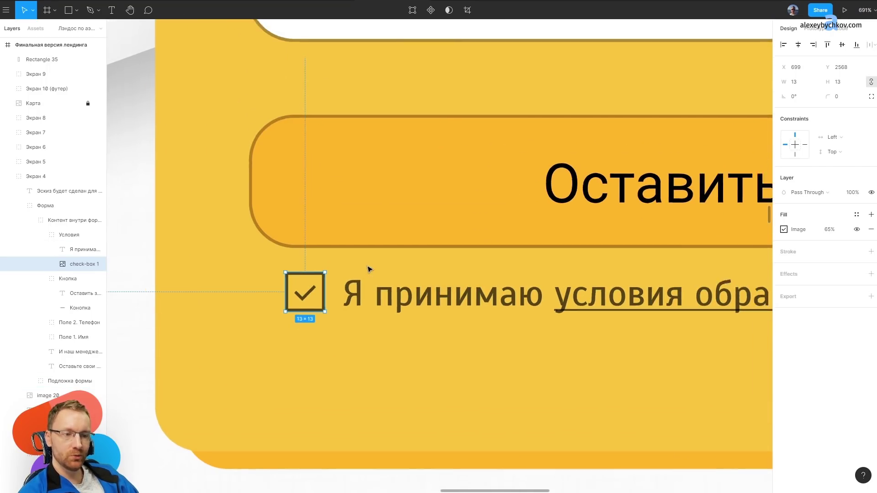
pyautogui.scroll(3, 367, 277)
pyautogui.click(369, 278)
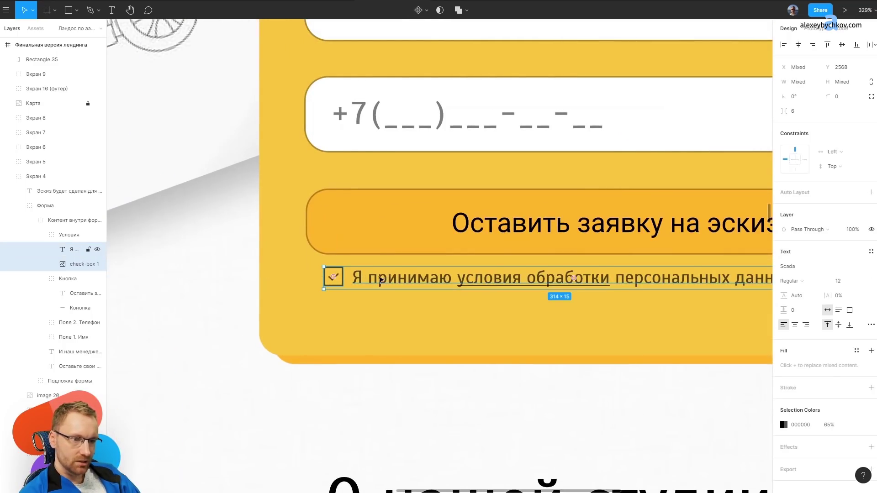
pyautogui.scroll(2, 371, 229)
# Open the submit button's FDB62F fill colour, try a red, and undo it.
pyautogui.click(371, 230)
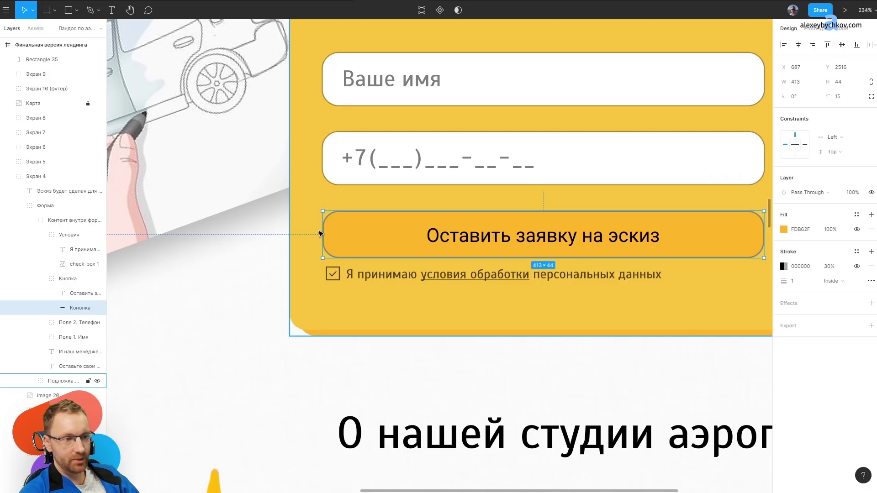
pyautogui.click(783, 229)
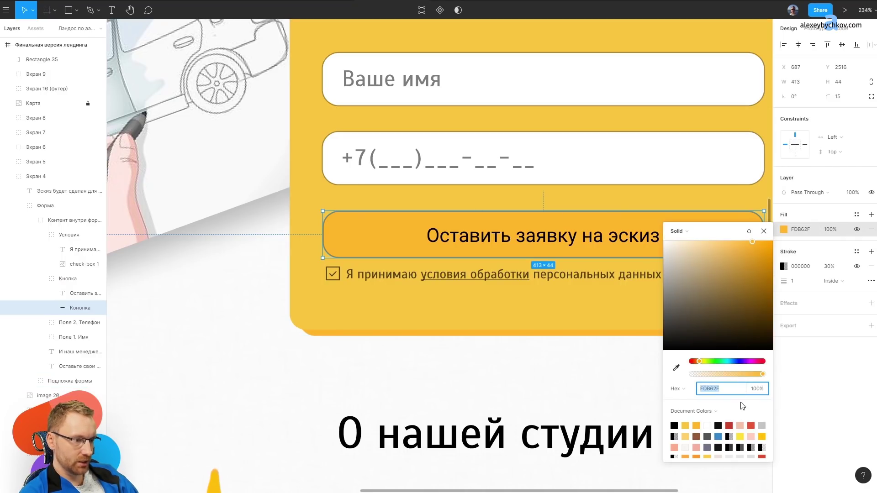
pyautogui.click(729, 425)
pyautogui.hotkey('ctrl', 'z')
pyautogui.scroll(-5, 421, 342)
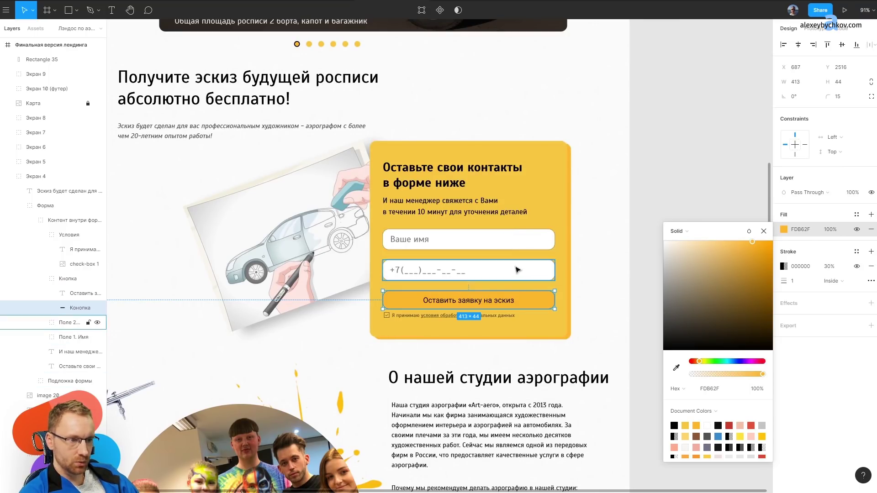
# Close the colour settings and inspect the yellow paint splash on the right.
pyautogui.scroll(3, 517, 270)
pyautogui.scroll(-2, 511, 274)
pyautogui.scroll(-5, 511, 277)
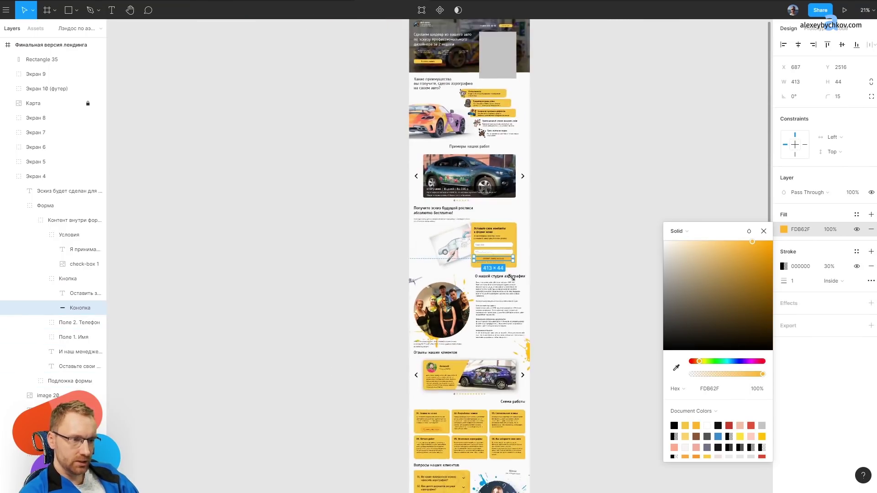
pyautogui.scroll(-5, 510, 277)
pyautogui.scroll(6, 456, 274)
pyautogui.scroll(-2, 411, 265)
pyautogui.scroll(3, 382, 259)
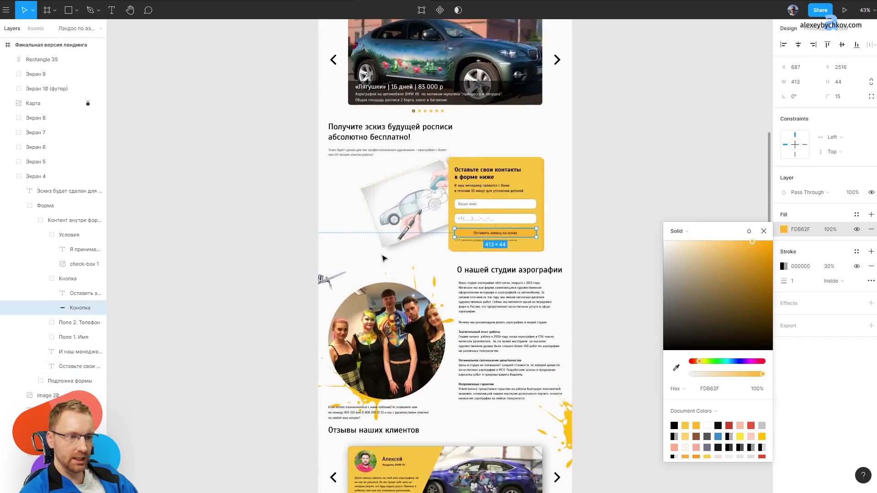
pyautogui.scroll(3, 566, 229)
pyautogui.scroll(3, 580, 128)
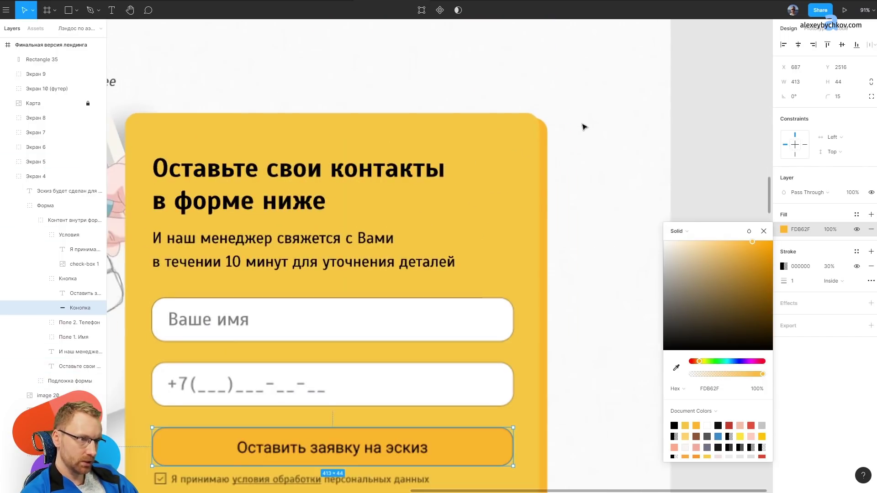
pyautogui.click(543, 136)
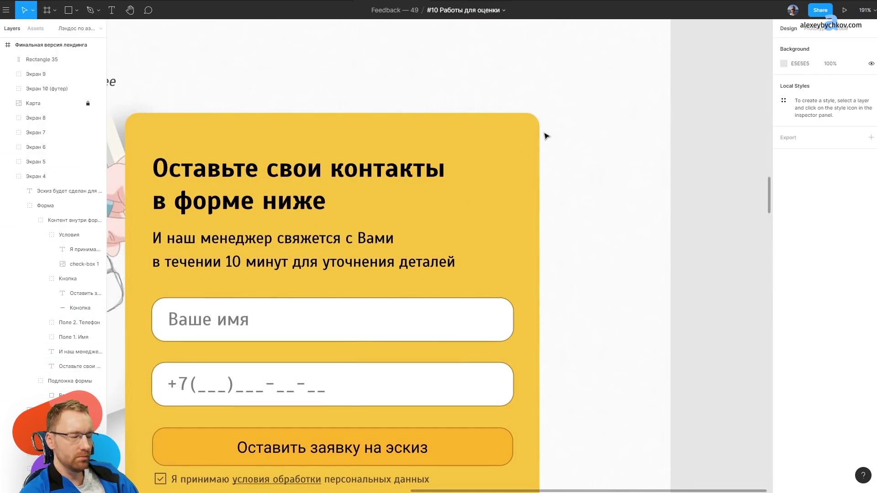
pyautogui.scroll(-5, 546, 136)
pyautogui.scroll(-5, 548, 206)
pyautogui.click(567, 225)
pyautogui.scroll(3, 575, 233)
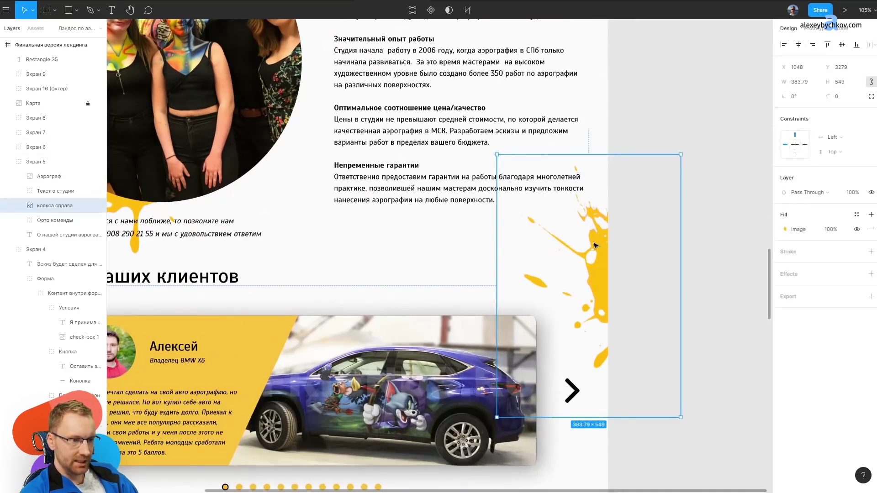
pyautogui.click(483, 245)
# Change the review card's reviewer-name text to '1100 000'.
pyautogui.scroll(7, 542, 353)
pyautogui.hscroll(-4, 542, 352)
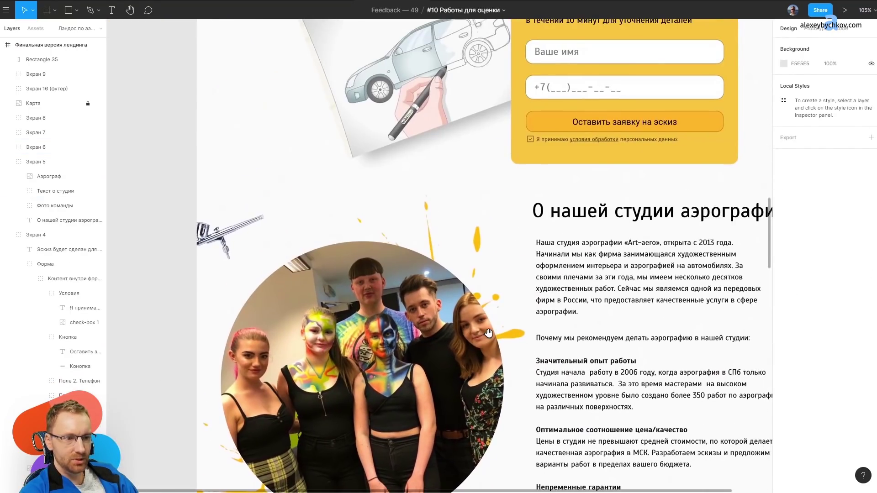
pyautogui.scroll(2, 488, 333)
pyautogui.scroll(5, 488, 333)
pyautogui.scroll(-9, 454, 67)
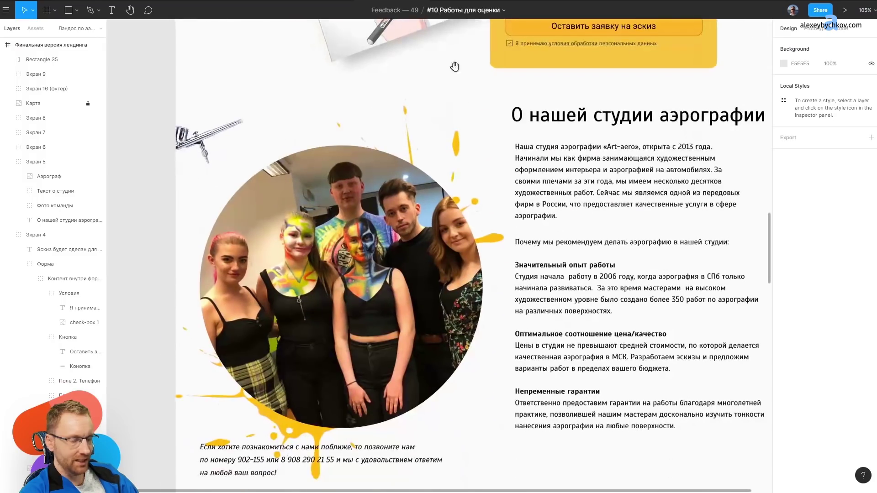
pyautogui.scroll(-5, 472, 234)
pyautogui.scroll(-2, 477, 274)
pyautogui.scroll(5, 481, 300)
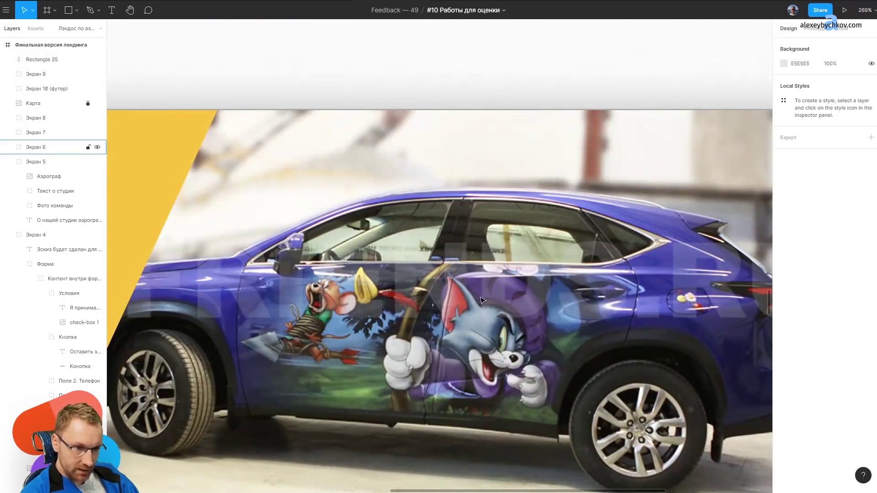
pyautogui.scroll(-3, 480, 300)
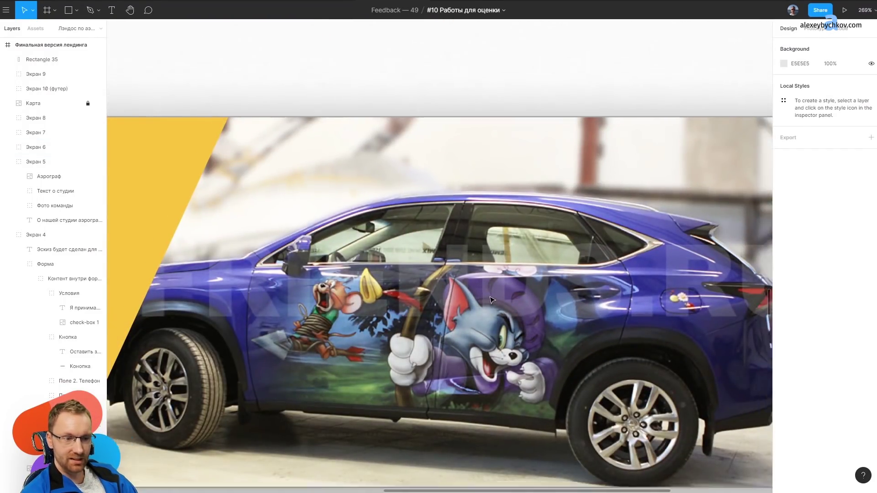
pyautogui.scroll(5, 475, 297)
pyautogui.scroll(3, 448, 272)
pyautogui.scroll(1, 319, 228)
pyautogui.scroll(-3, 223, 197)
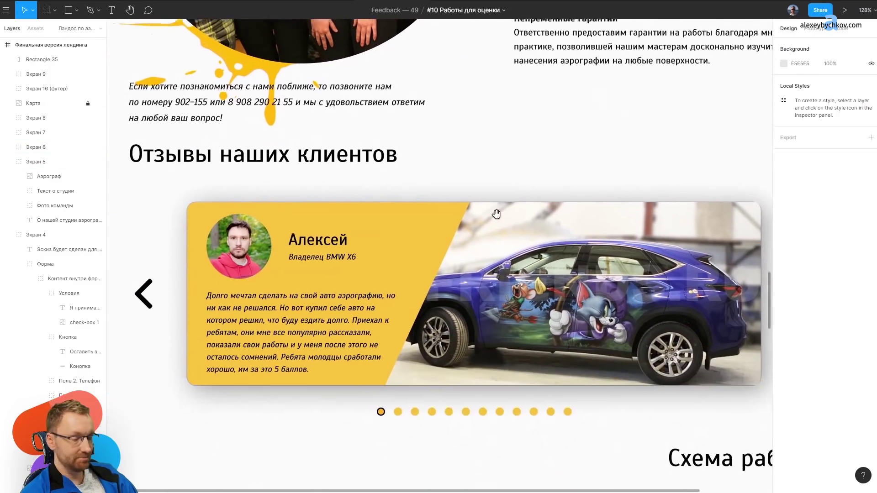
pyautogui.click(323, 238)
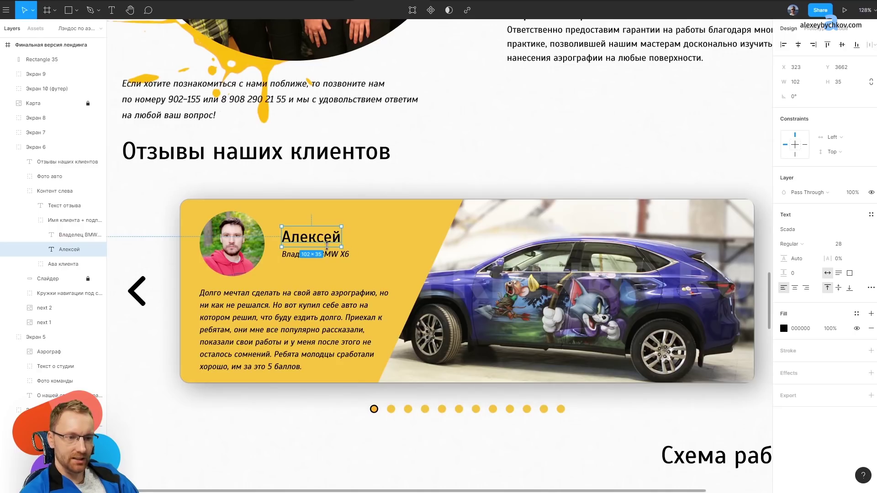
pyautogui.keyDown('ctrl'); pyautogui.scroll(2, 326, 246); pyautogui.keyUp('ctrl')
pyautogui.press('Return')
pyautogui.write('110')
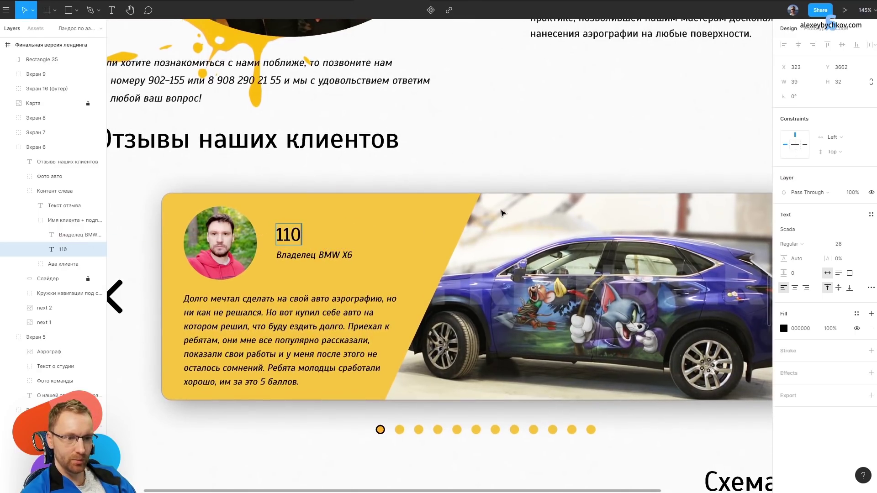
pyautogui.write('0  000')
pyautogui.press('Escape')
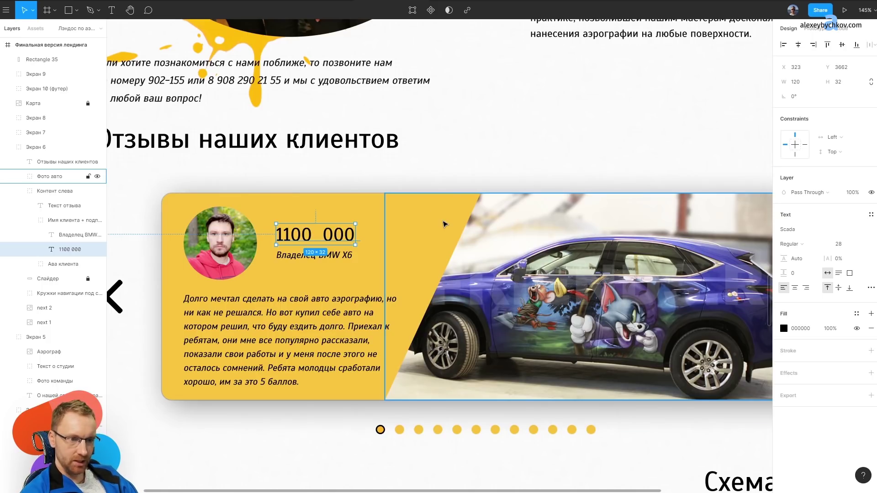
pyautogui.keyDown('ctrl'); pyautogui.scroll(-3, 443, 224); pyautogui.keyUp('ctrl')
pyautogui.keyDown('ctrl'); pyautogui.scroll(4, 507, 332); pyautogui.keyUp('ctrl')
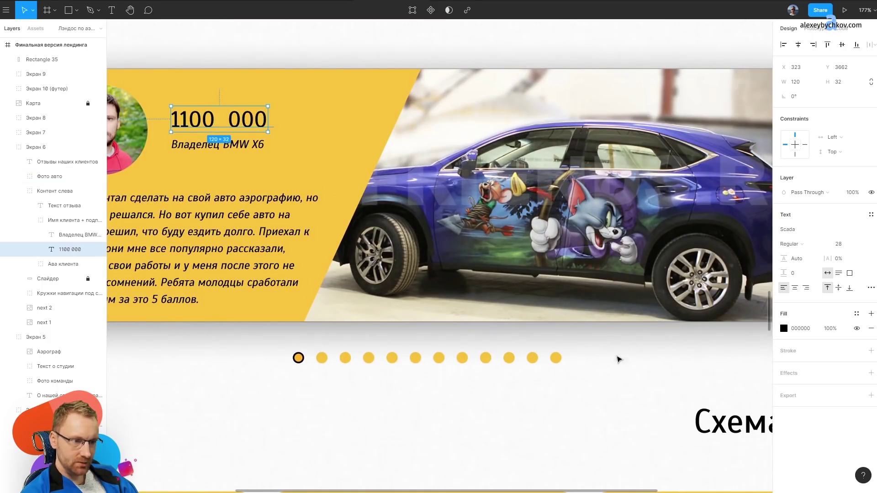
# Delete the yellow background plates of work-scheme cards 01 and 02.
pyautogui.scroll(-5, 411, 347)
pyautogui.keyDown('ctrl'); pyautogui.scroll(-5, 284, 289); pyautogui.keyUp('ctrl')
pyautogui.keyDown('ctrl'); pyautogui.scroll(3, 427, 196); pyautogui.keyUp('ctrl')
pyautogui.keyDown('ctrl'); pyautogui.scroll(1, 433, 194); pyautogui.keyUp('ctrl')
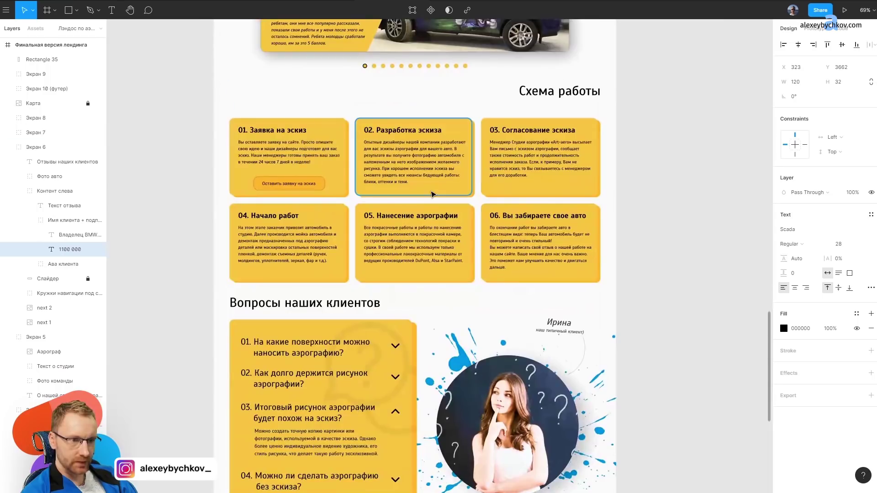
pyautogui.keyDown('ctrl'); pyautogui.scroll(3, 433, 194); pyautogui.keyUp('ctrl')
pyautogui.keyDown('ctrl'); pyautogui.scroll(3, 432, 194); pyautogui.keyUp('ctrl')
pyautogui.keyDown('ctrl'); pyautogui.scroll(1, 322, 259); pyautogui.keyUp('ctrl')
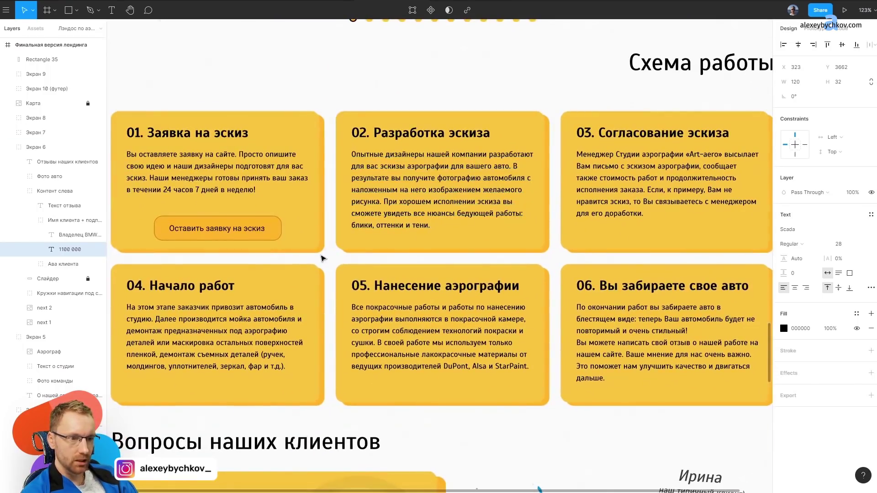
pyautogui.moveTo(322, 259); pyautogui.dragTo(337, 238)
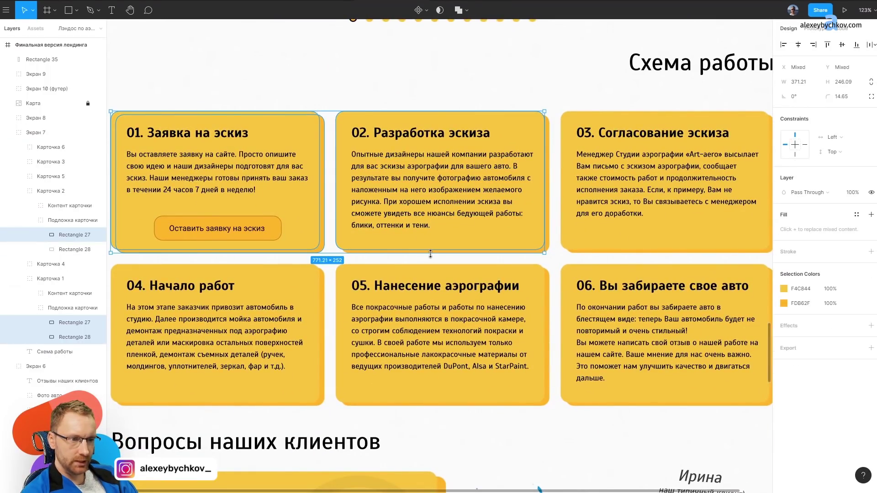
pyautogui.press('Delete')
pyautogui.click(438, 219)
pyautogui.press('Delete')
# Colour '01.' in the heading '01. Заявка на эскиз' with the yellow5 style.
pyautogui.moveTo(280, 84); pyautogui.dragTo(406, 107)
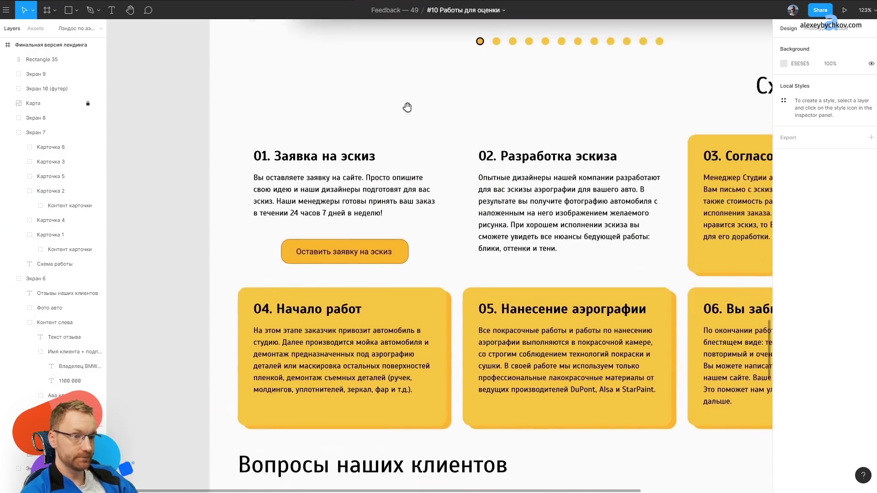
pyautogui.keyDown('ctrl'); pyautogui.scroll(2, 347, 246); pyautogui.keyUp('ctrl')
pyautogui.click(361, 243)
pyautogui.press('Return')
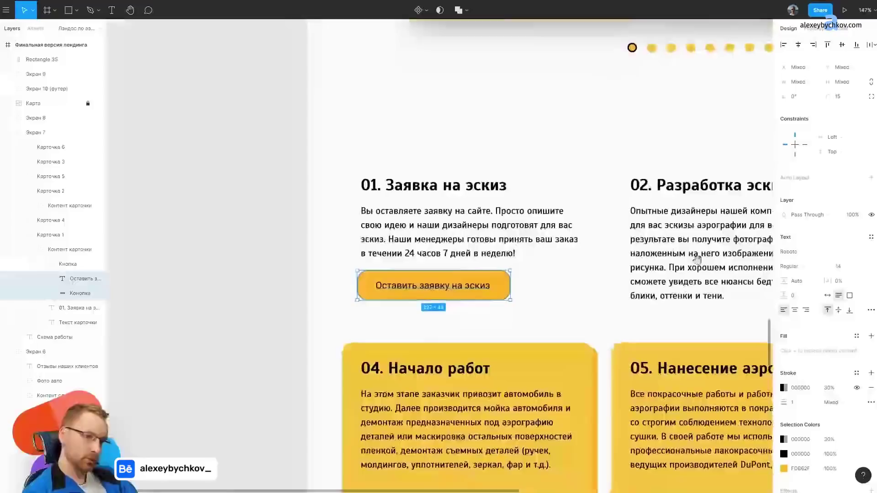
pyautogui.doubleClick(363, 185)
pyautogui.moveTo(386, 184); pyautogui.dragTo(297, 192)
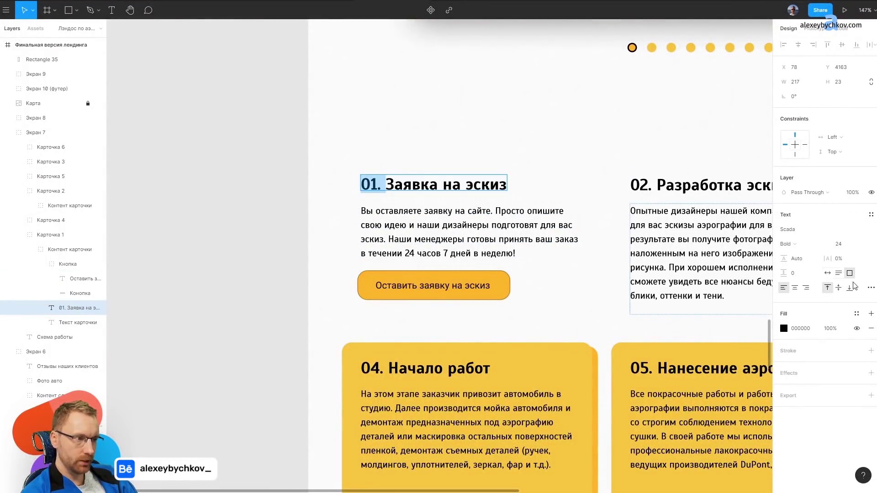
pyautogui.click(856, 313)
pyautogui.click(805, 405)
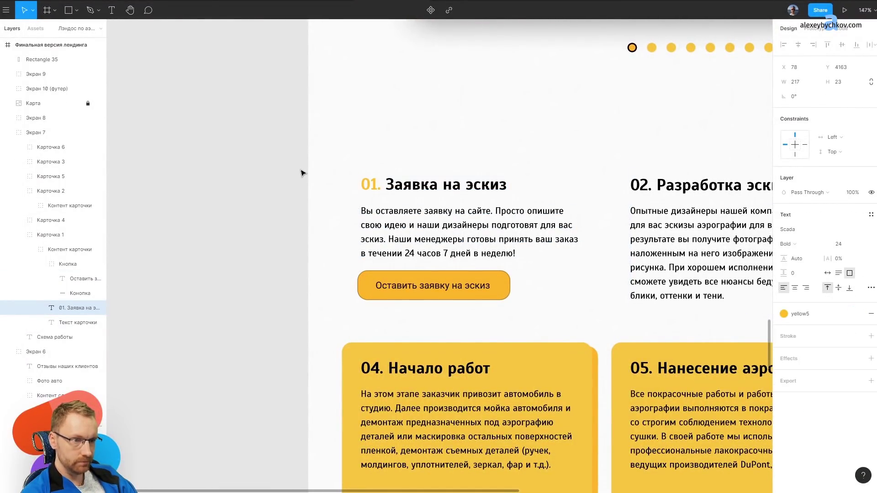
pyautogui.press('Escape')
pyautogui.scroll(-3, 292, 167)
pyautogui.scroll(5, 458, 399)
pyautogui.scroll(-8, 458, 400)
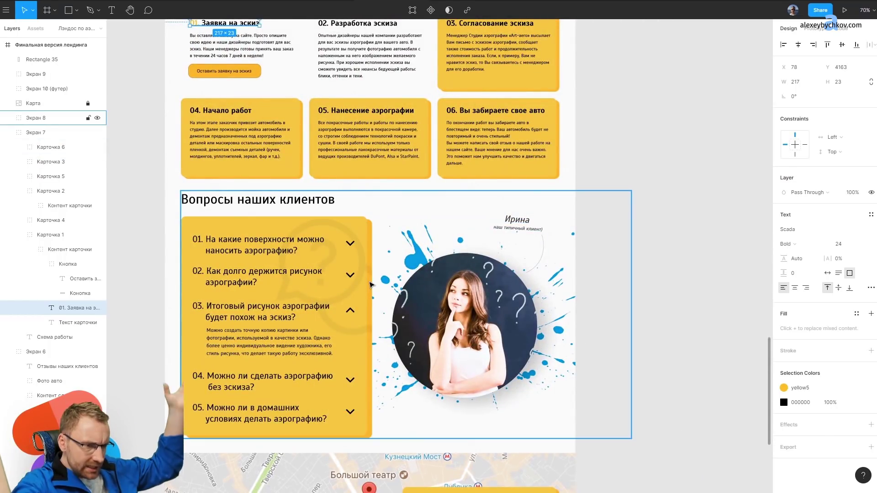
pyautogui.scroll(6, 335, 274)
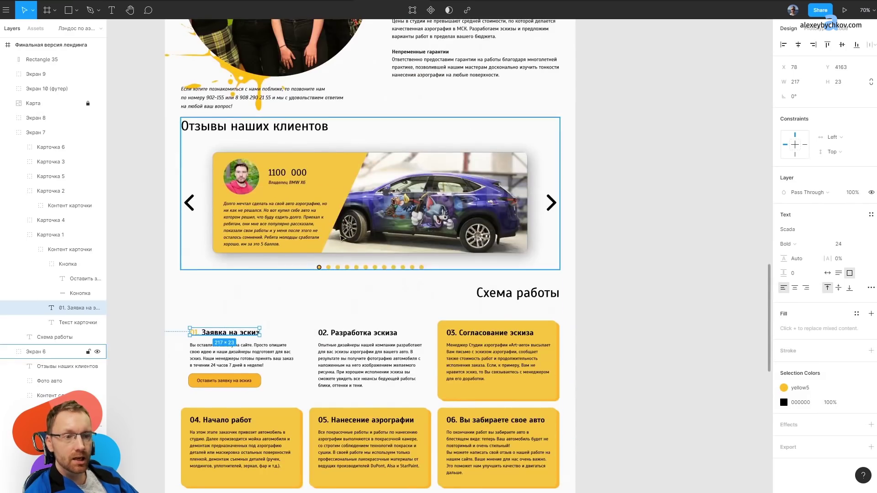
pyautogui.scroll(3, 345, 221)
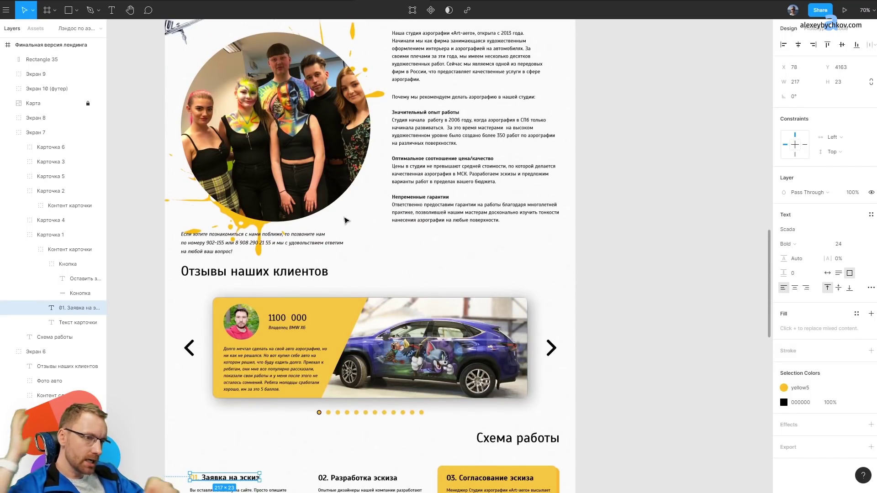
pyautogui.scroll(10, 327, 224)
pyautogui.scroll(10, 347, 256)
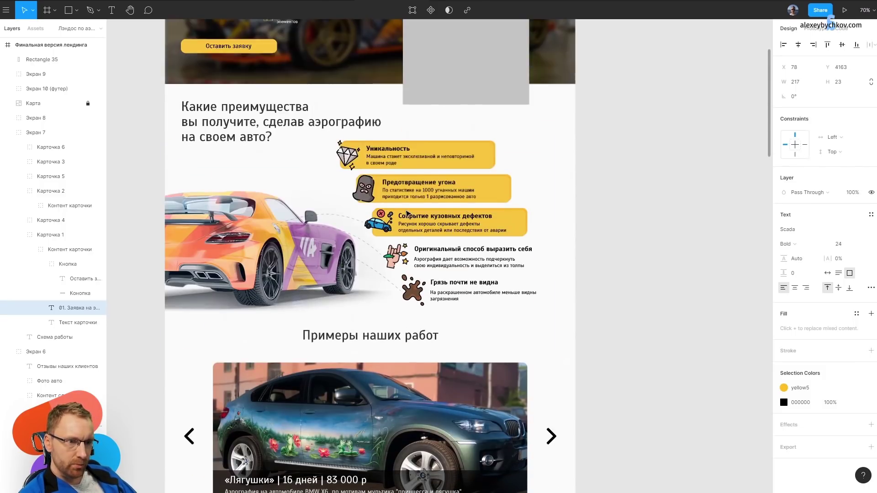
pyautogui.scroll(8, 374, 302)
pyautogui.scroll(-10, 386, 322)
pyautogui.scroll(-3, 629, 254)
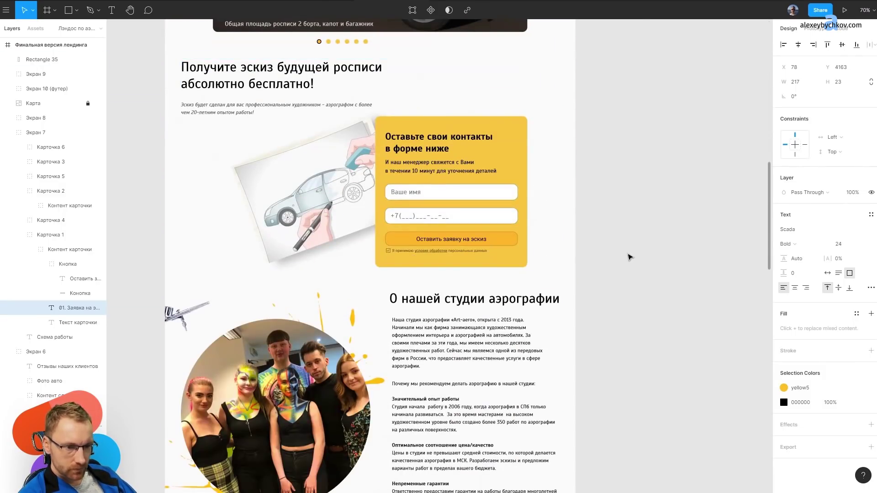
pyautogui.scroll(-5, 342, 261)
pyautogui.scroll(-4, 343, 132)
pyautogui.scroll(-6, 342, 132)
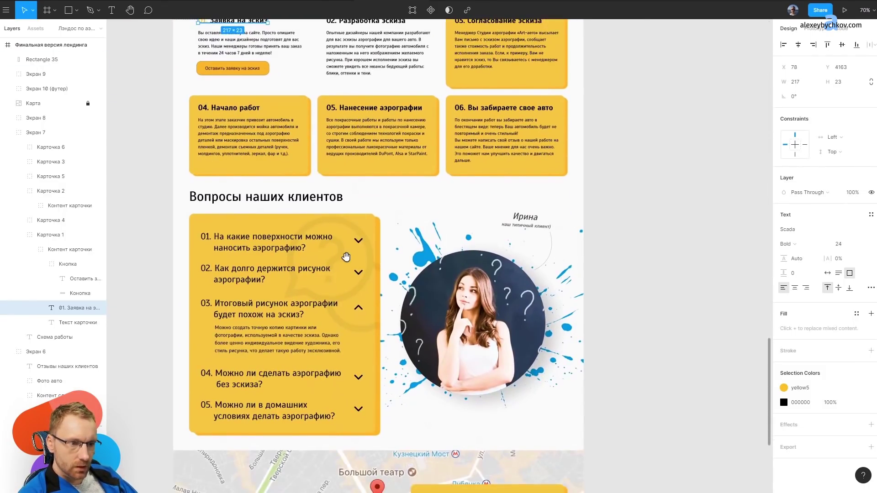
pyautogui.scroll(-4, 347, 255)
pyautogui.click(511, 337)
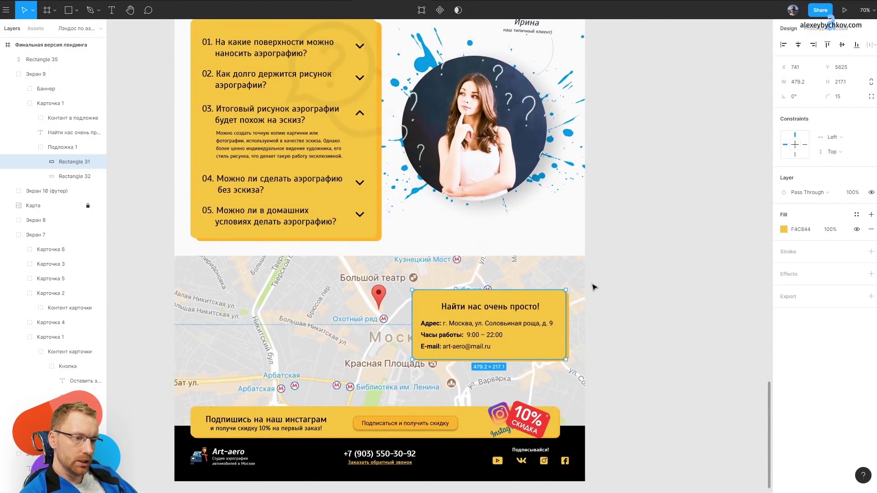
pyautogui.click(247, 295)
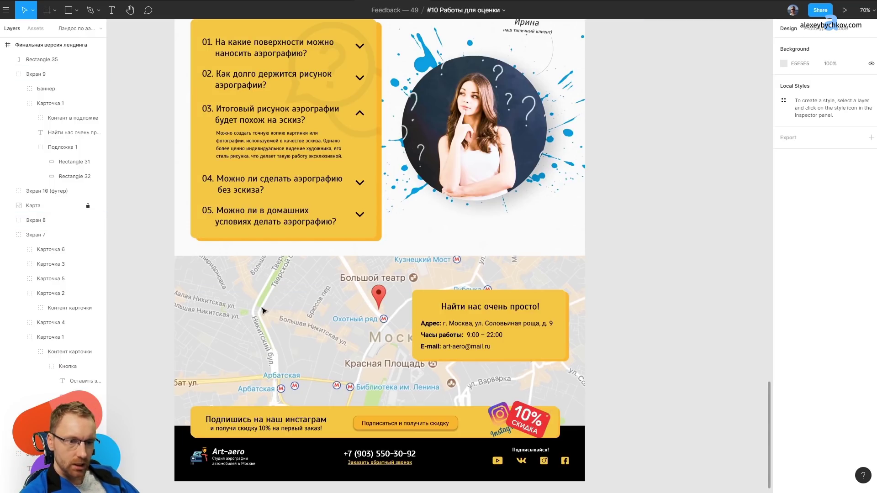
pyautogui.scroll(-3, 320, 274)
pyautogui.scroll(-2, 347, 283)
pyautogui.scroll(8, 411, 371)
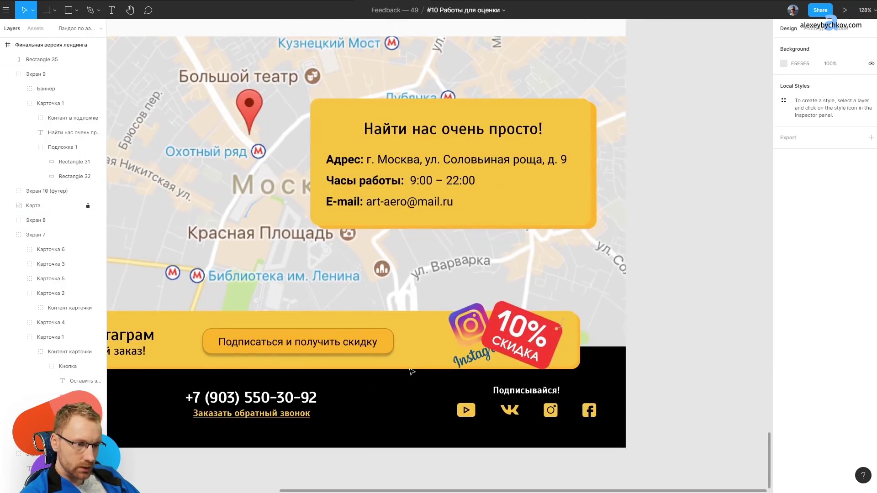
pyautogui.scroll(-3, 410, 371)
pyautogui.scroll(-3, 514, 156)
pyautogui.scroll(5, 519, 196)
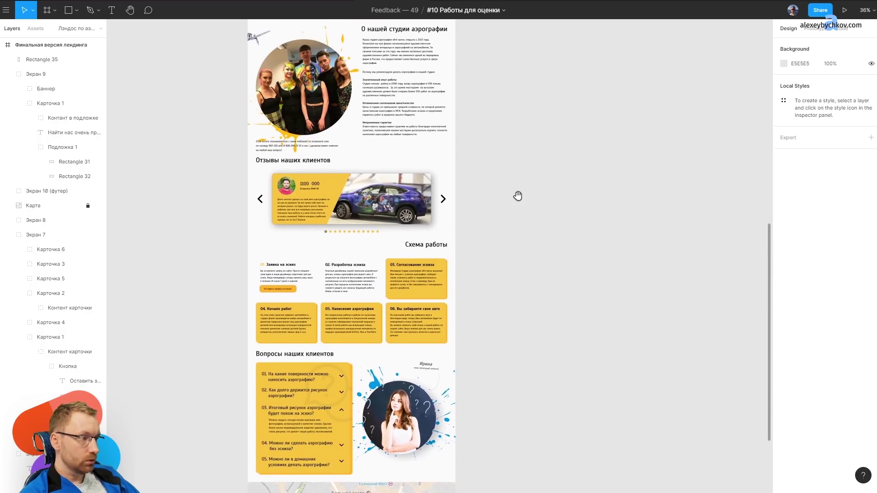
pyautogui.scroll(4, 516, 301)
pyautogui.scroll(4, 516, 302)
pyautogui.scroll(2, 499, 233)
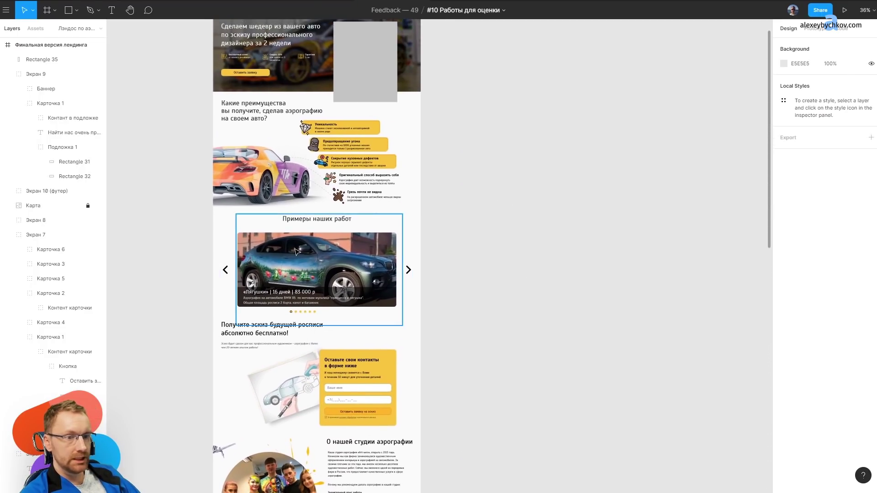
pyautogui.scroll(5, 297, 252)
pyautogui.scroll(-2, 297, 252)
pyautogui.scroll(5, 322, 270)
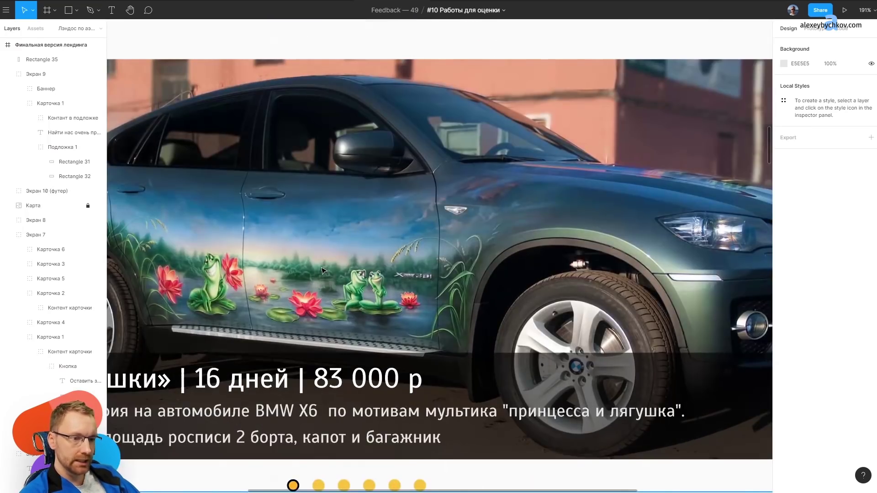
pyautogui.scroll(-3, 322, 271)
pyautogui.scroll(3, 411, 284)
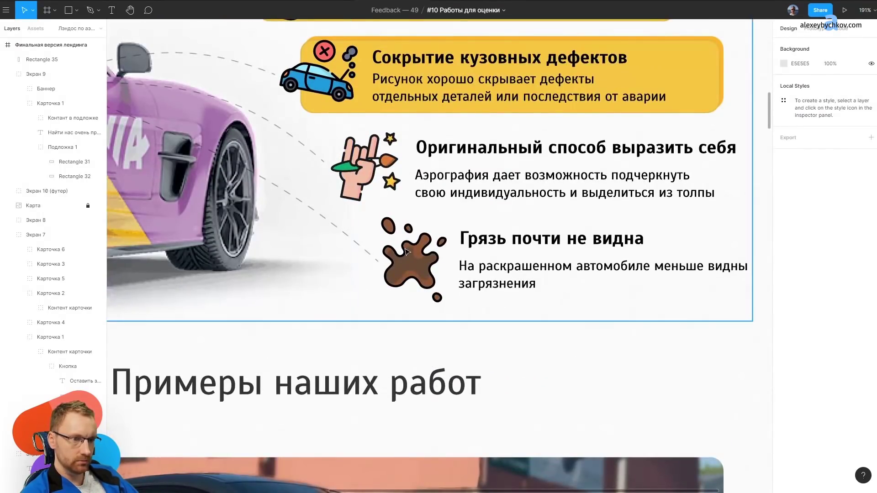
pyautogui.scroll(-8, 406, 250)
pyautogui.scroll(2, 397, 125)
pyautogui.scroll(-3, 397, 126)
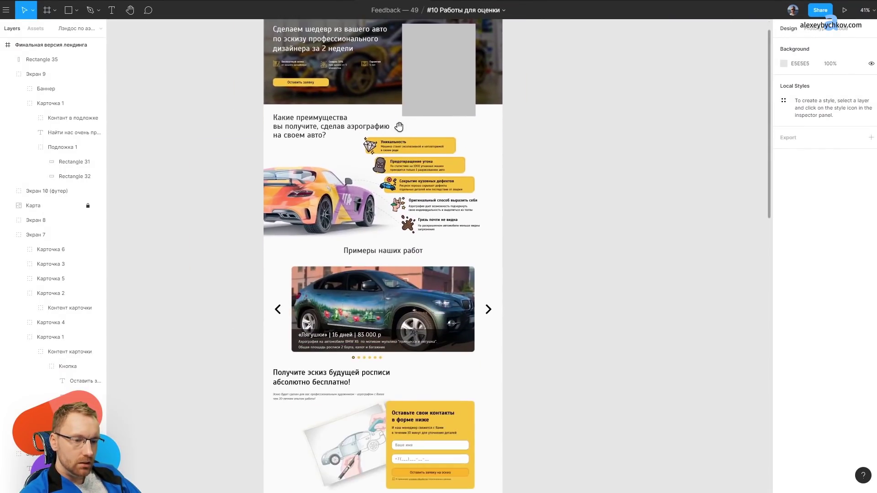
pyautogui.scroll(-6, 365, 149)
pyautogui.scroll(3, 365, 149)
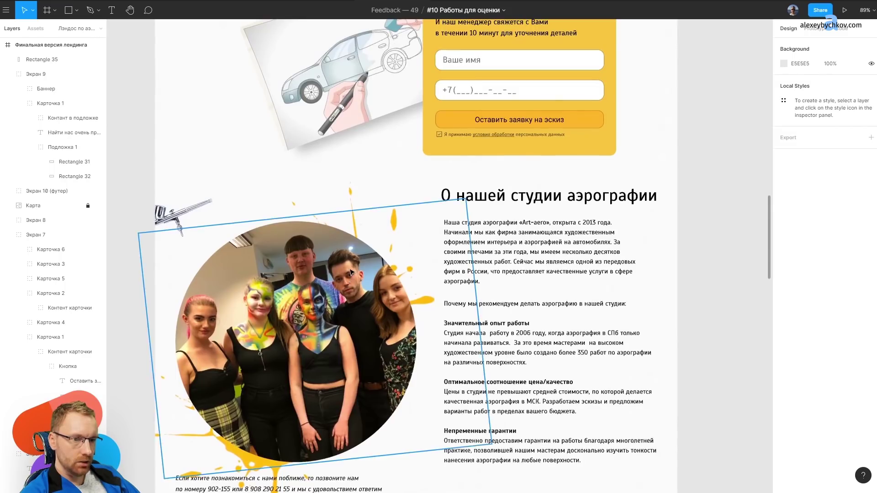
pyautogui.scroll(-3, 431, 134)
pyautogui.scroll(3, 431, 133)
pyautogui.scroll(5, 408, 278)
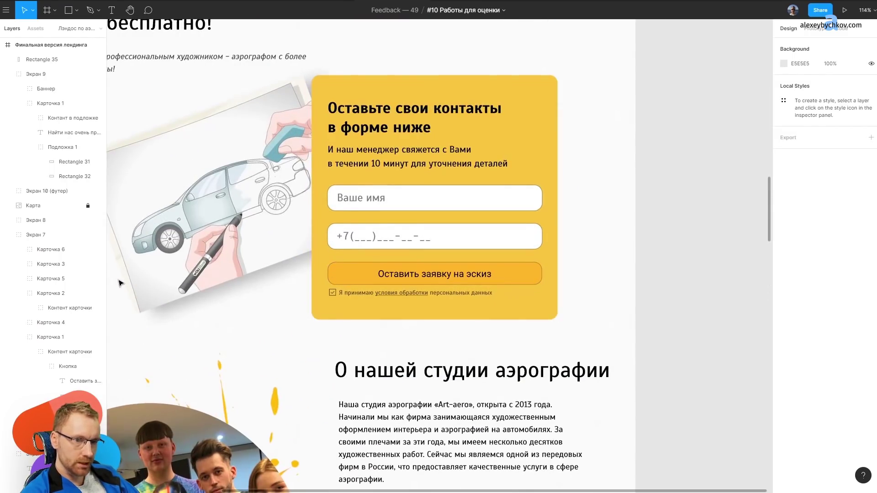
pyautogui.hotkey('ctrl', 'y')
pyautogui.hotkey('ctrl', 'y')
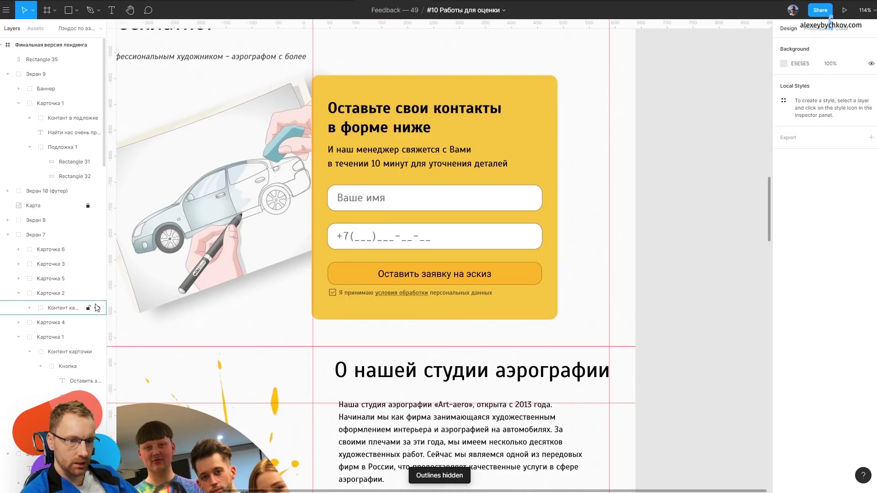
pyautogui.scroll(5, 320, 306)
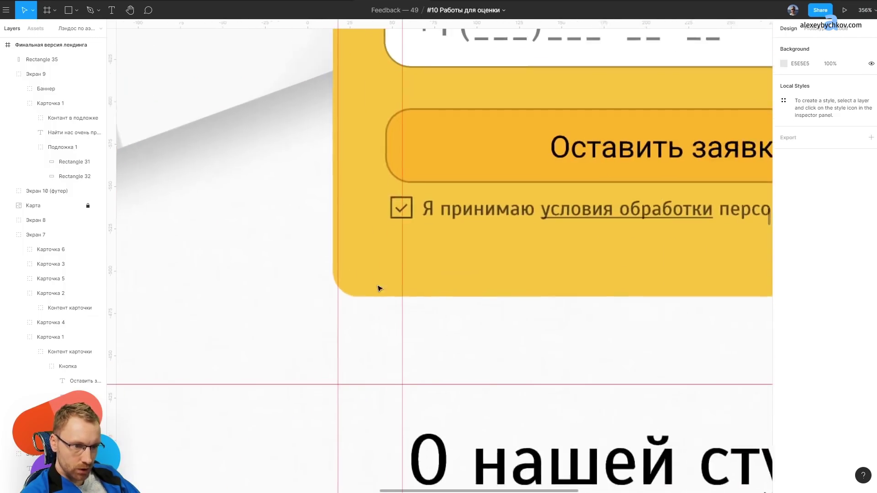
pyautogui.scroll(5, 267, 298)
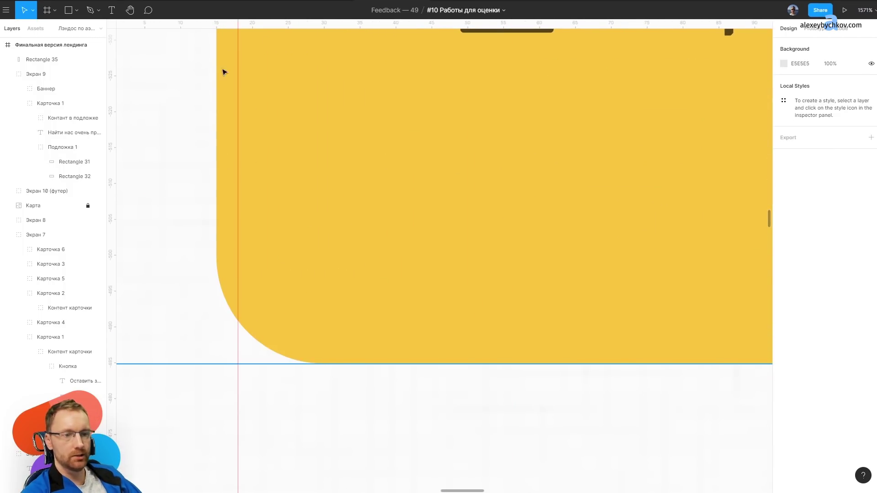
pyautogui.scroll(-5, 238, 105)
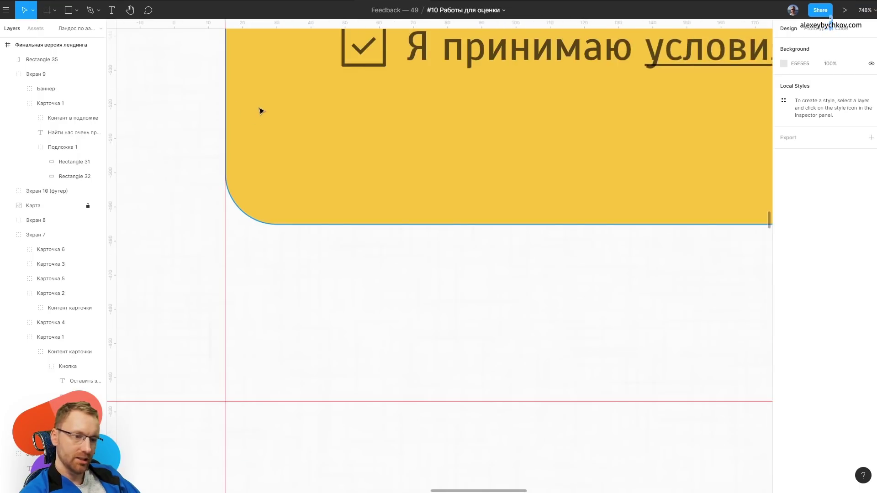
pyautogui.scroll(-5, 297, 182)
pyautogui.click(331, 257)
pyautogui.scroll(5, 320, 251)
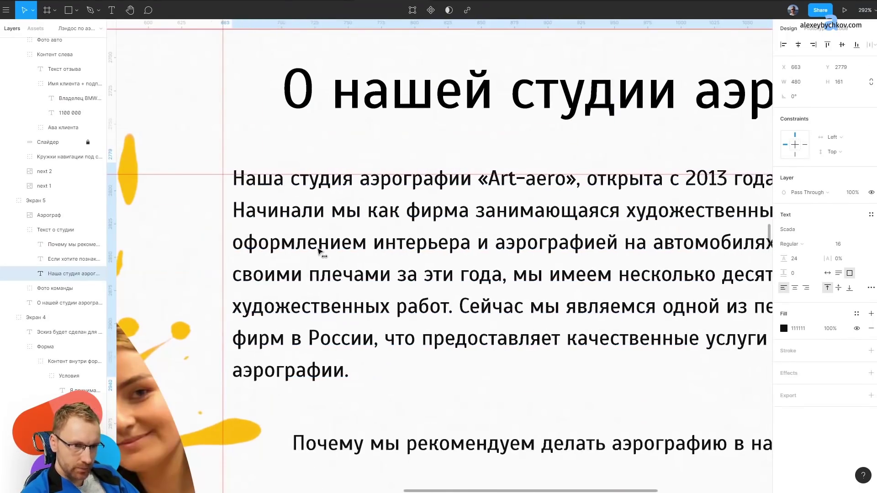
# Nudge the studio paragraph 2 px right, then back left to its original position.
pyautogui.scroll(2, 310, 247)
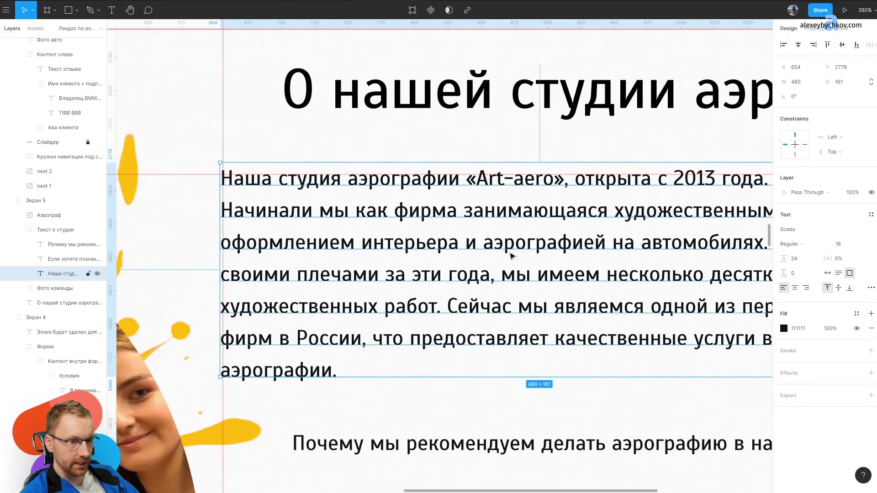
pyautogui.press('Right')
pyautogui.press('Right')
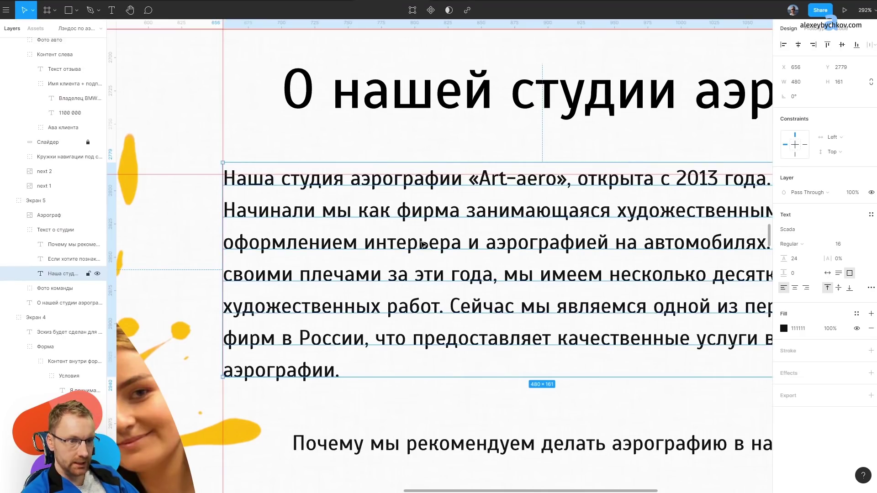
pyautogui.scroll(-5, 390, 231)
pyautogui.press('Left')
pyautogui.press('Left')
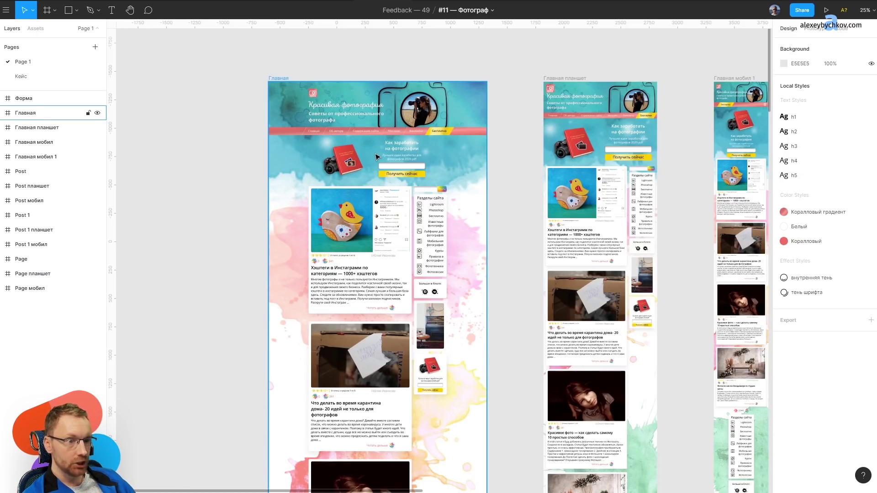
pyautogui.scroll(5, 375, 157)
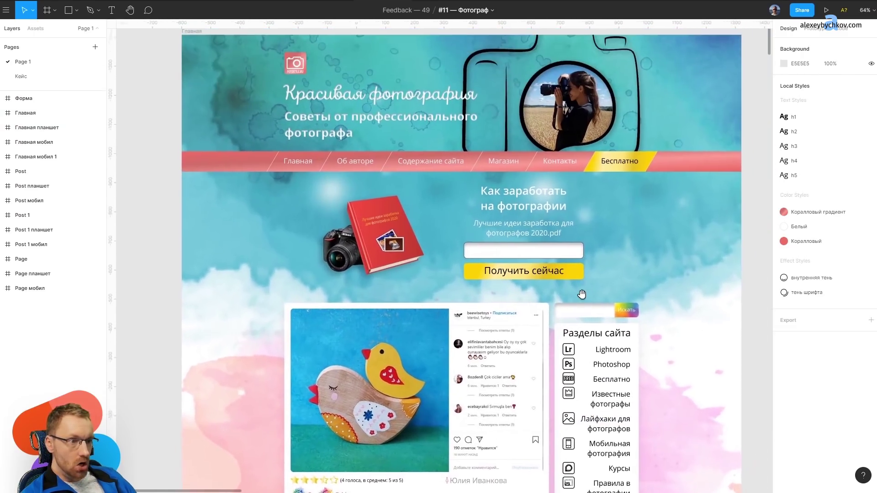
pyautogui.moveTo(605, 140); pyautogui.dragTo(542, 340)
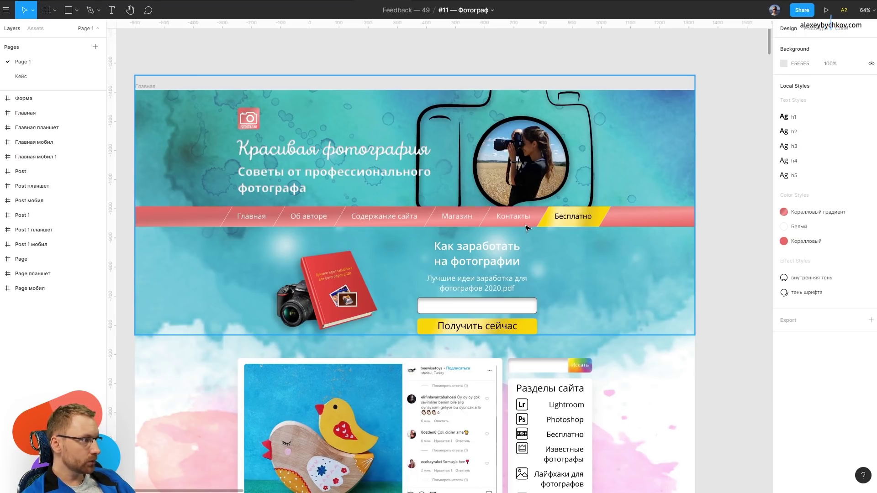
pyautogui.scroll(-5, 427, 216)
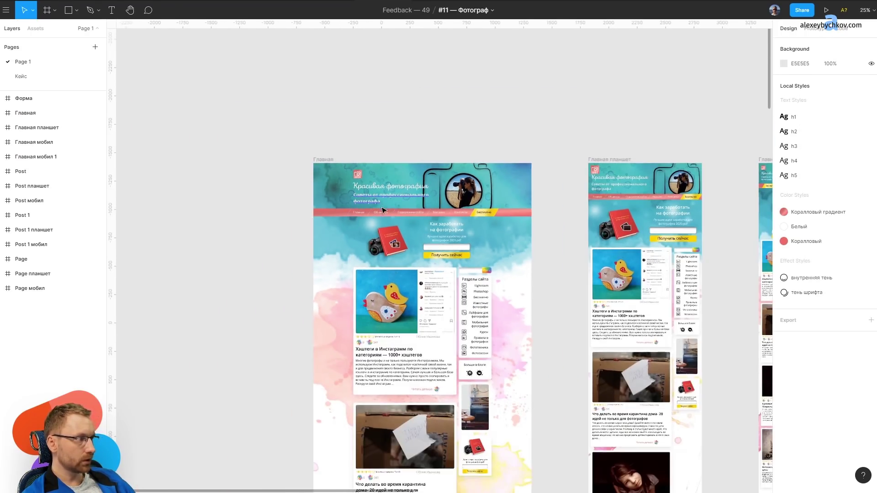
pyautogui.moveTo(384, 261); pyautogui.dragTo(250, 242)
pyautogui.scroll(5, 278, 183)
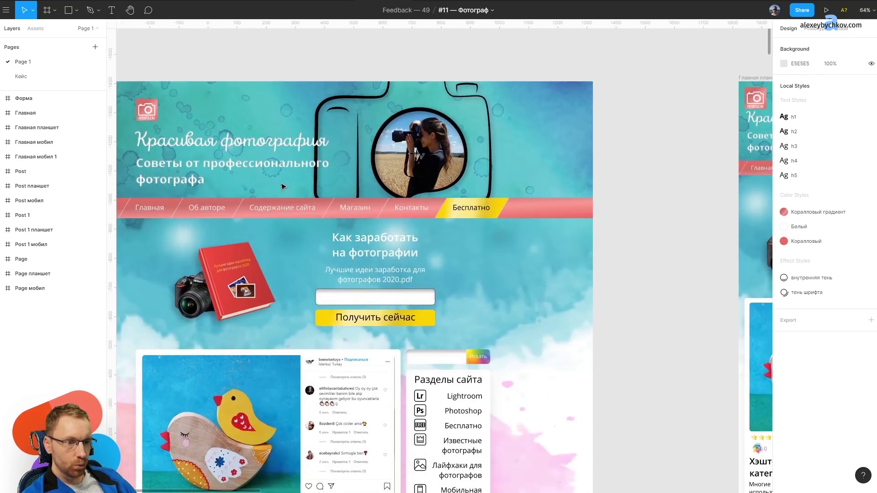
pyautogui.scroll(-2, 349, 190)
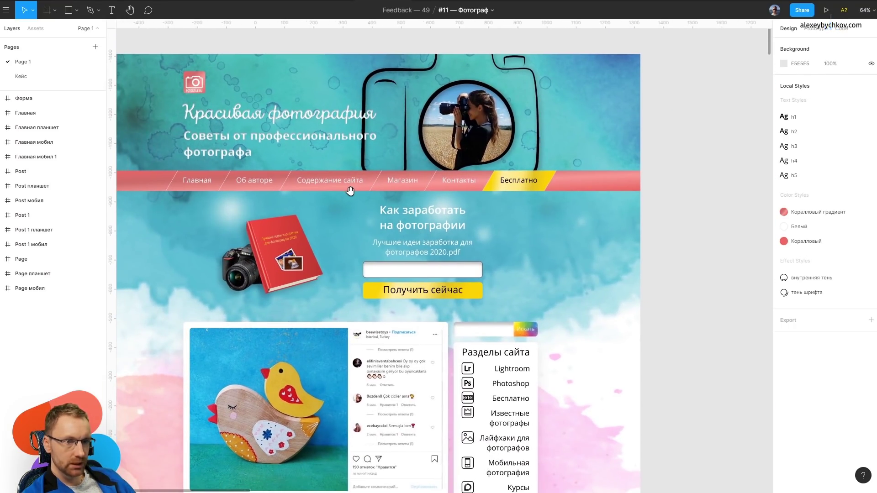
pyautogui.scroll(-4, 352, 198)
pyautogui.scroll(6, 353, 197)
pyautogui.scroll(-2, 353, 197)
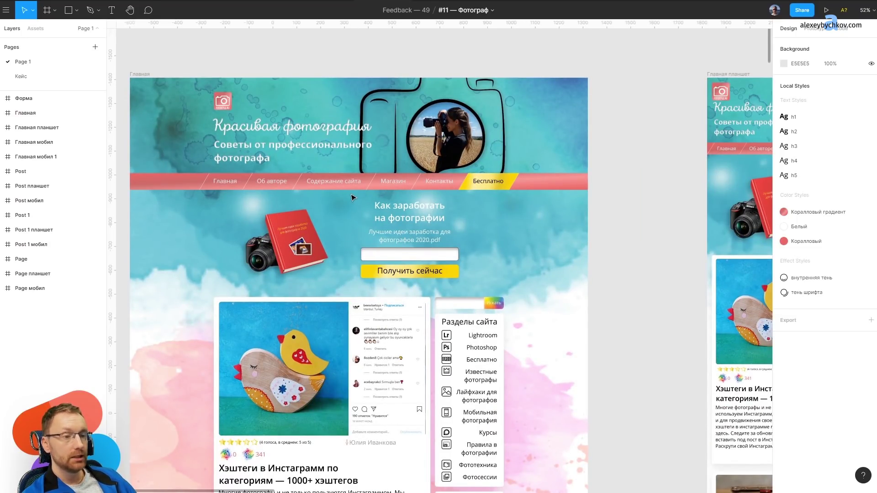
pyautogui.scroll(-1, 352, 197)
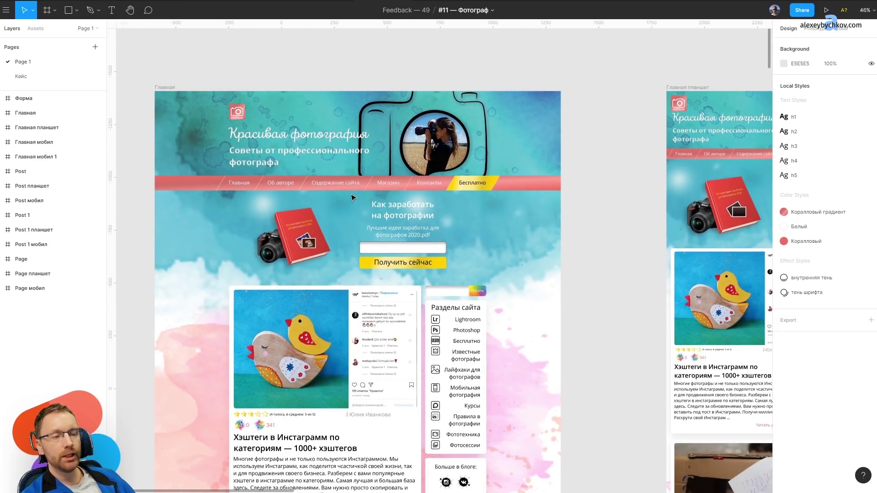
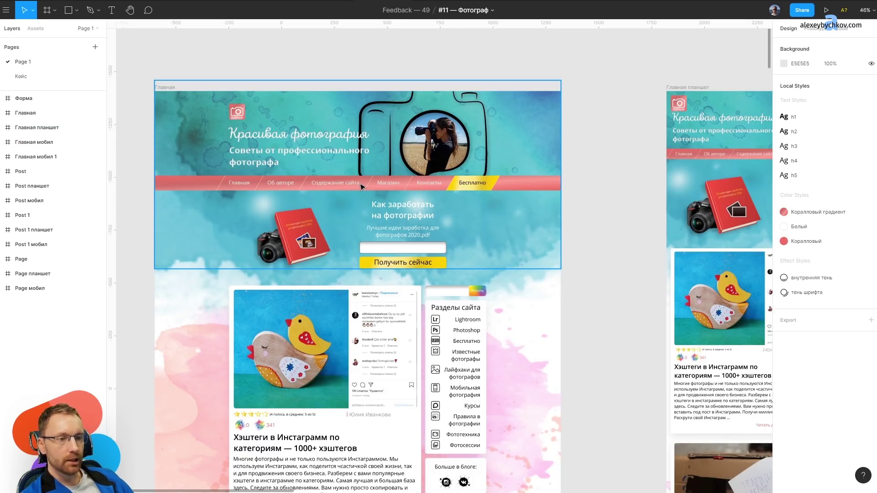
# Delete the pink watercolour backgrounds and the entire Бэкграунды background group.
pyautogui.scroll(-2, 220, 155)
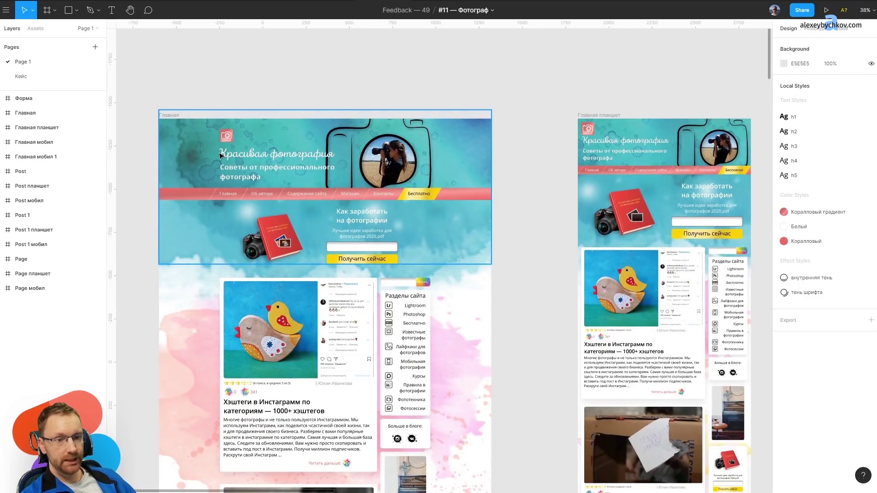
pyautogui.moveTo(220, 156); pyautogui.dragTo(184, 350)
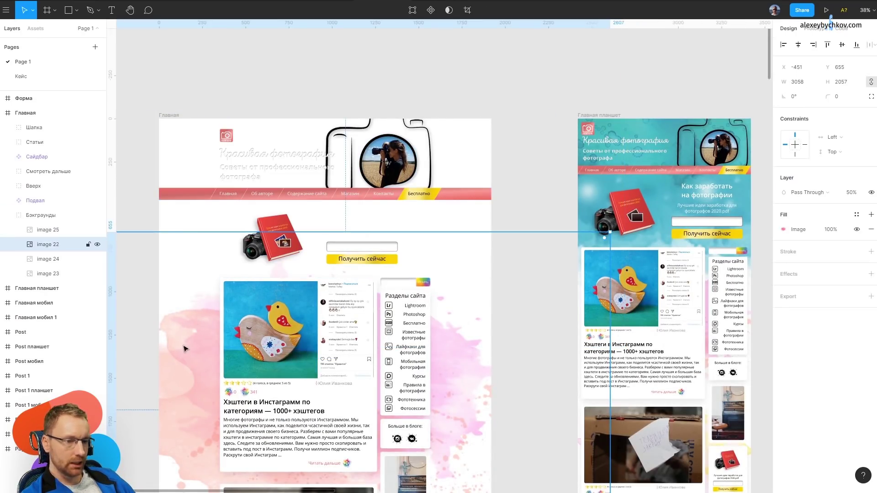
pyautogui.press('Delete')
pyautogui.scroll(-5, 195, 344)
pyautogui.scroll(-4, 206, 365)
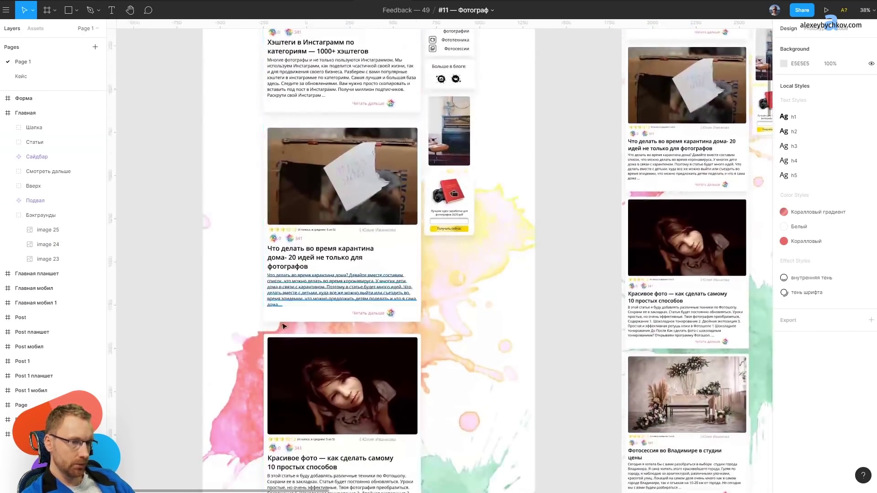
pyautogui.click(234, 412)
pyautogui.press('Delete')
pyautogui.scroll(-5, 401, 346)
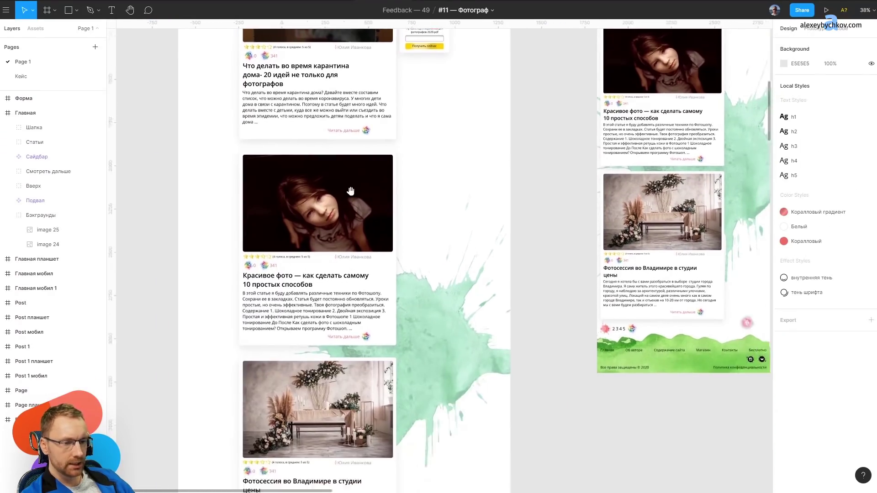
pyautogui.scroll(-1, 401, 347)
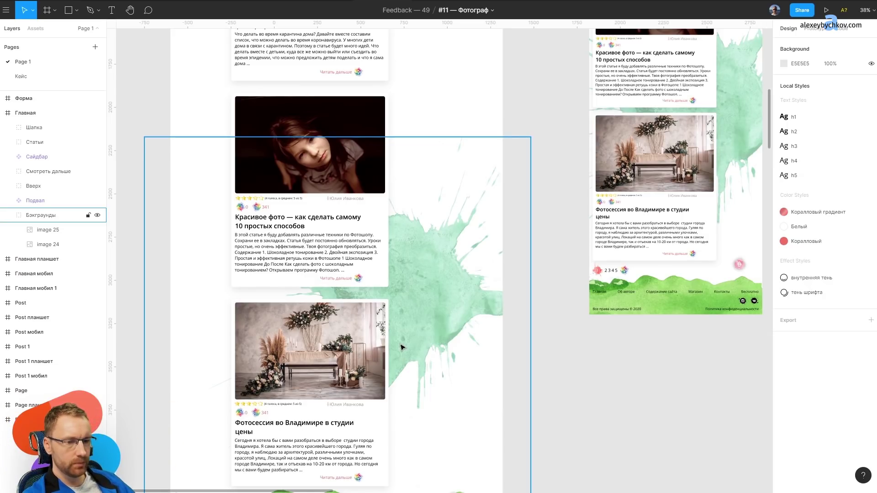
pyautogui.click(469, 280)
pyautogui.press('Delete')
# Undo the deletion to restore the background images.
pyautogui.scroll(-5, 336, 115)
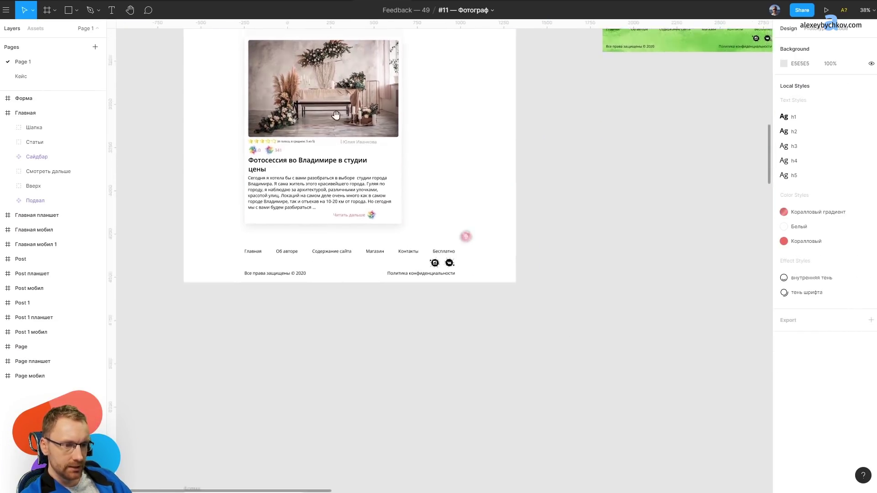
pyautogui.scroll(5, 335, 115)
pyautogui.scroll(6, 335, 115)
pyautogui.scroll(7, 336, 114)
pyautogui.scroll(-1, 337, 113)
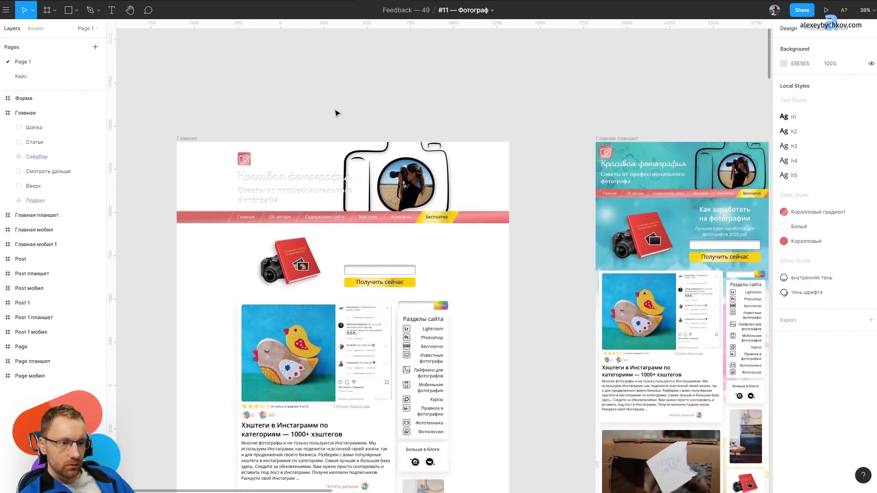
pyautogui.hotkey('ctrl', 'z')
pyautogui.keyDown('ctrl'); pyautogui.scroll(5, 213, 259); pyautogui.keyUp('ctrl')
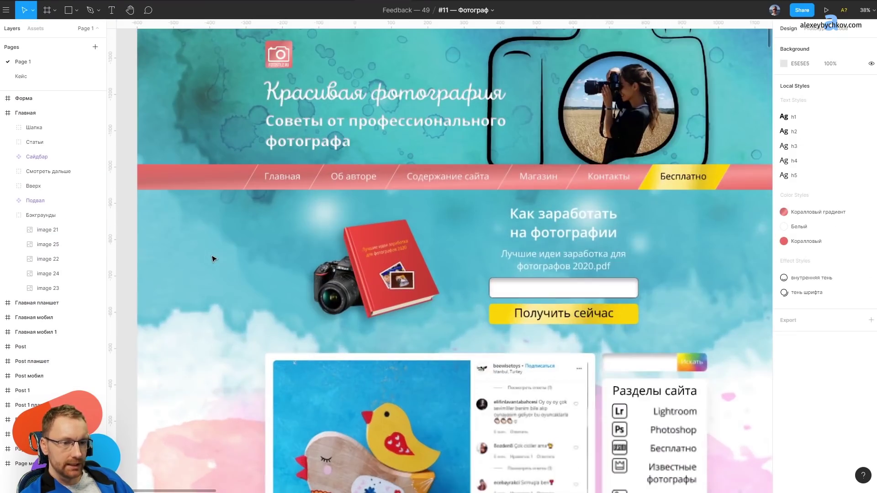
pyautogui.keyDown('ctrl'); pyautogui.scroll(3, 210, 171); pyautogui.keyUp('ctrl')
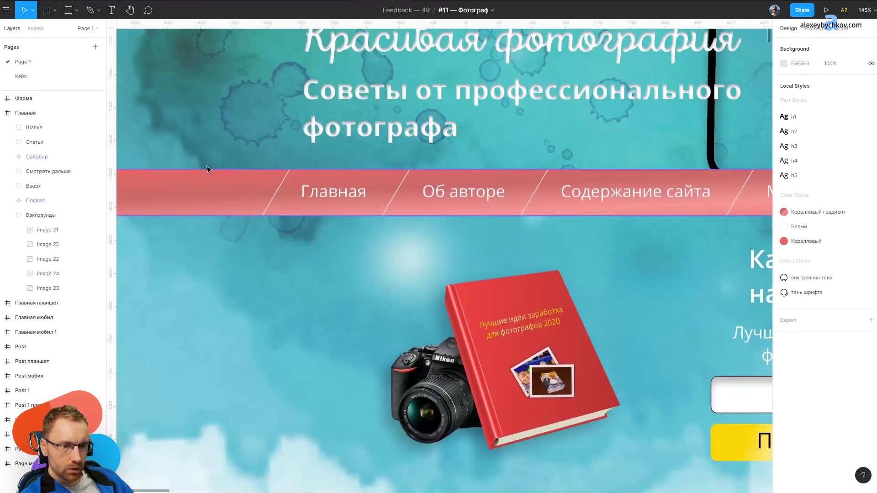
pyautogui.keyDown('ctrl'); pyautogui.scroll(-5, 218, 180); pyautogui.keyUp('ctrl')
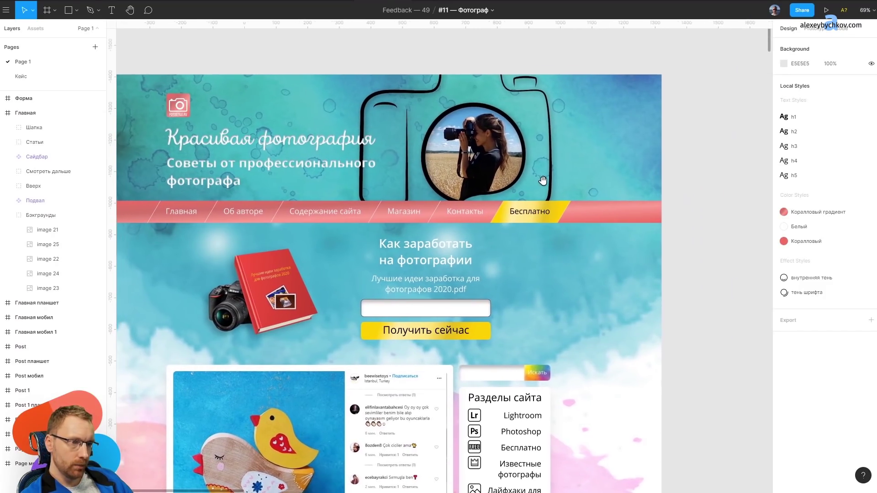
pyautogui.keyDown('ctrl'); pyautogui.scroll(2, 671, 188); pyautogui.keyUp('ctrl')
# Apply a pink uiGradients gradient to the coral navigation bar (Rectangle 26).
pyautogui.keyDown('ctrl'); pyautogui.click(716, 219); pyautogui.keyUp('ctrl')
pyautogui.hotkey('ctrl', '/')
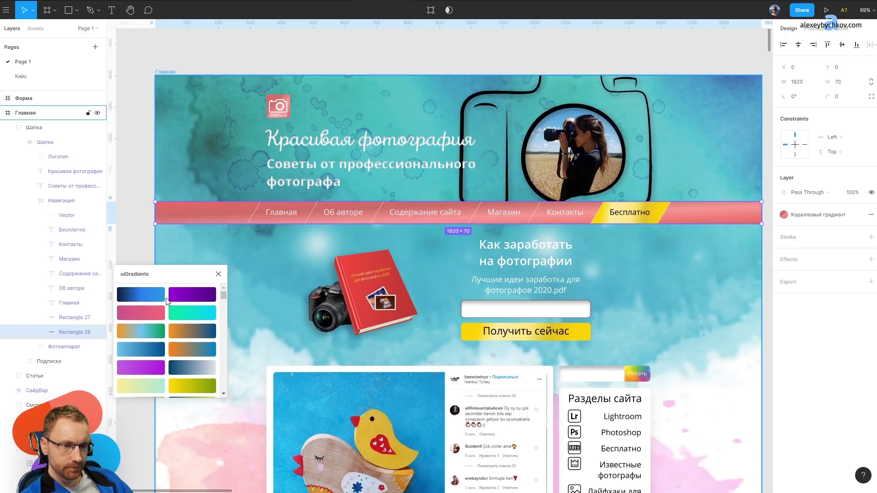
pyautogui.click(134, 311)
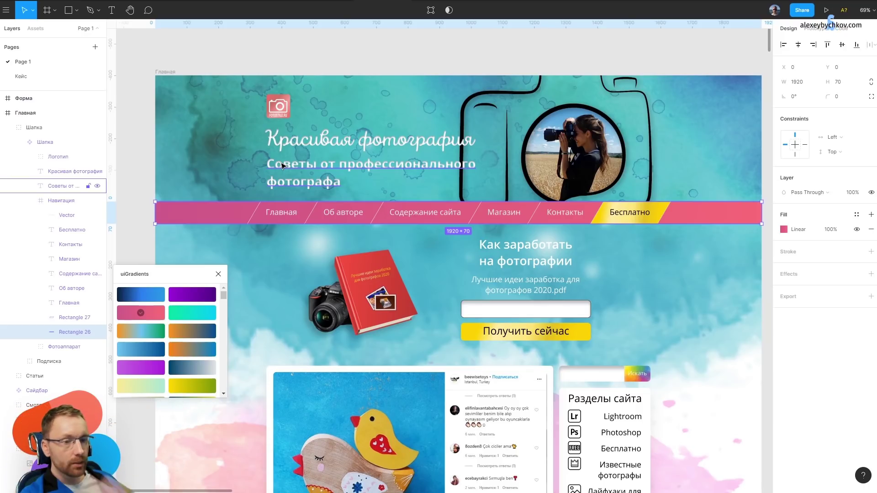
# Give the Бесплатно tab (Rectangle 27) a yellow-orange gradient.
pyautogui.click(666, 212)
pyautogui.scroll(-2, 193, 320)
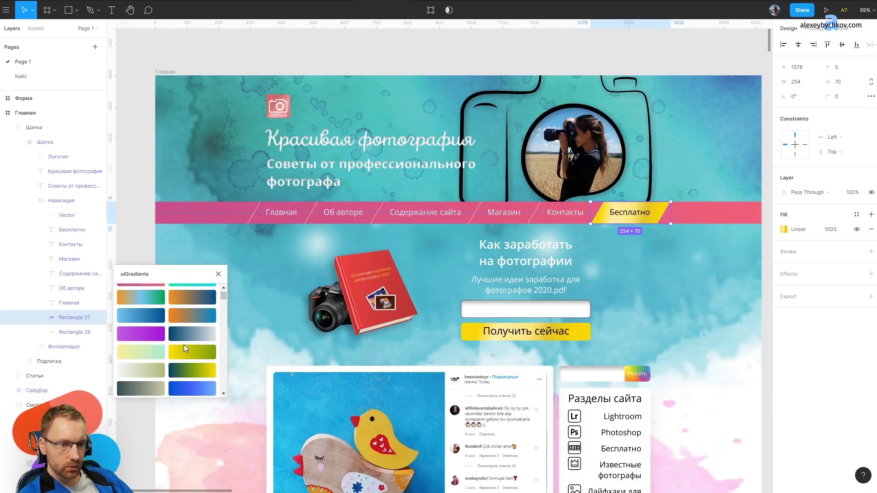
pyautogui.scroll(-2, 188, 347)
pyautogui.scroll(-1, 165, 338)
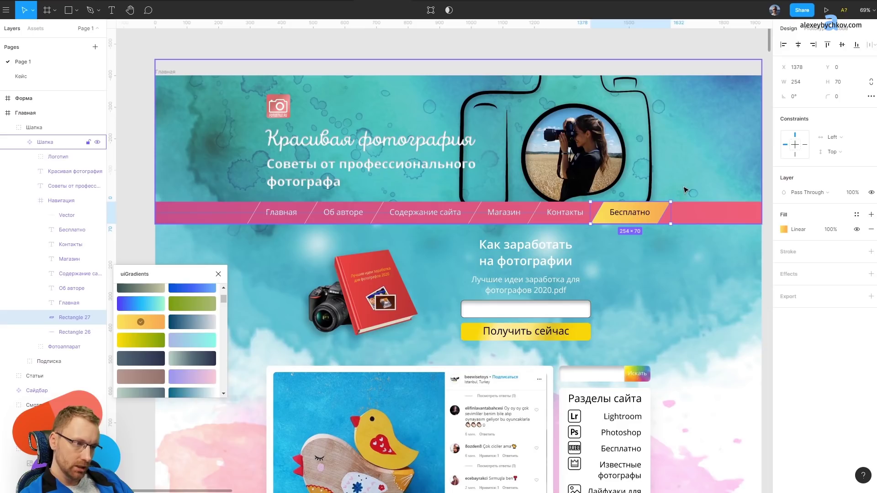
pyautogui.keyDown('ctrl'); pyautogui.scroll(5, 671, 196); pyautogui.keyUp('ctrl')
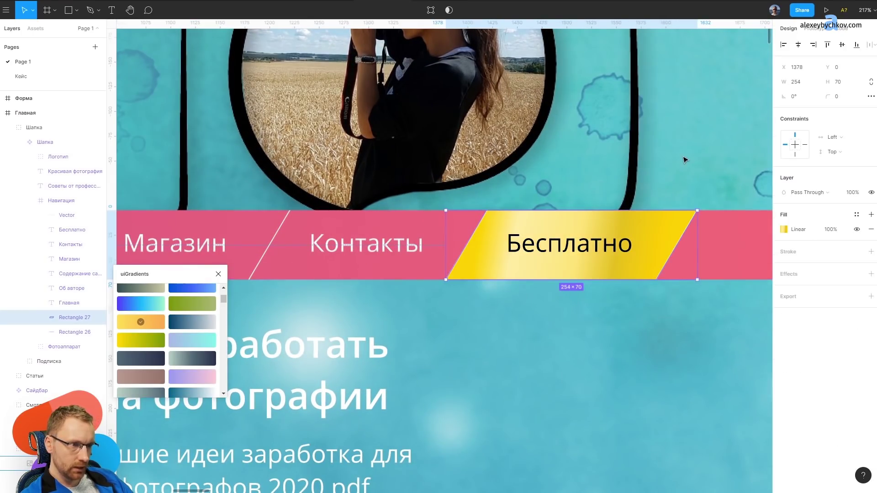
pyautogui.keyDown('ctrl'); pyautogui.scroll(-5, 607, 247); pyautogui.keyUp('ctrl')
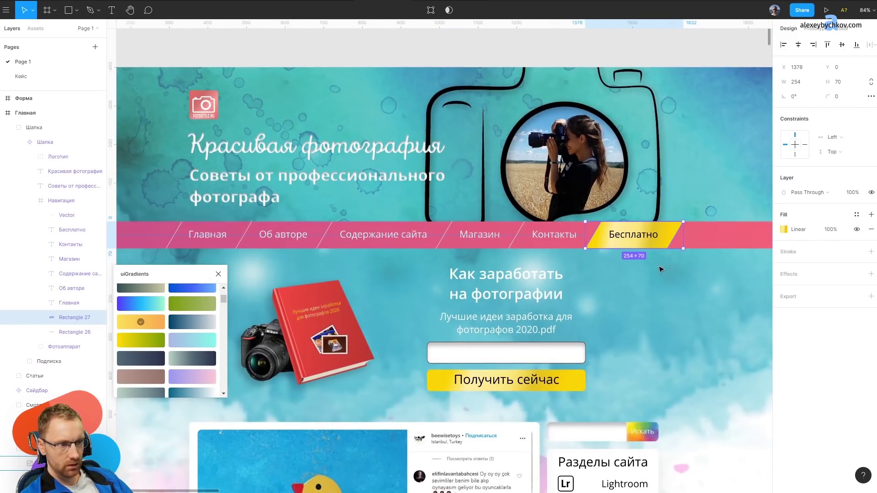
pyautogui.press('Escape')
pyautogui.press('Escape')
pyautogui.scroll(-5, 167, 358)
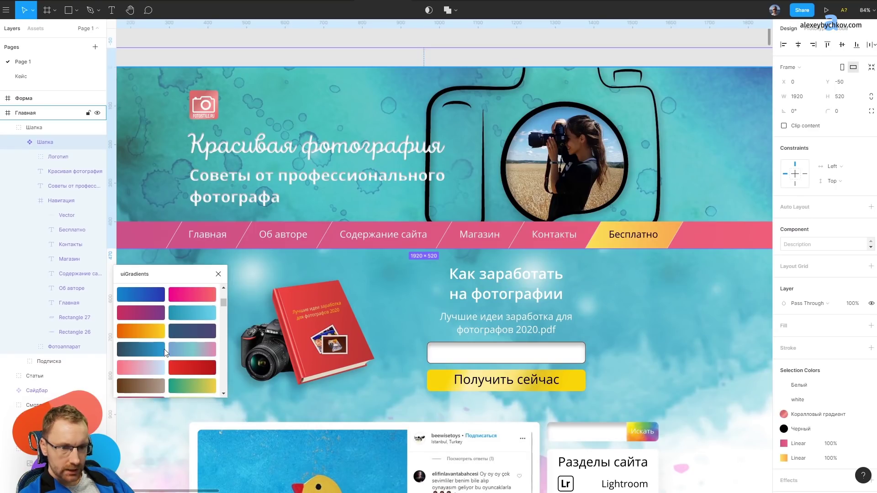
# Try an orange gradient on the header, undo it, and fade the slanted nav dividers to low opacity.
pyautogui.click(144, 327)
pyautogui.hotkey('ctrl', 'z')
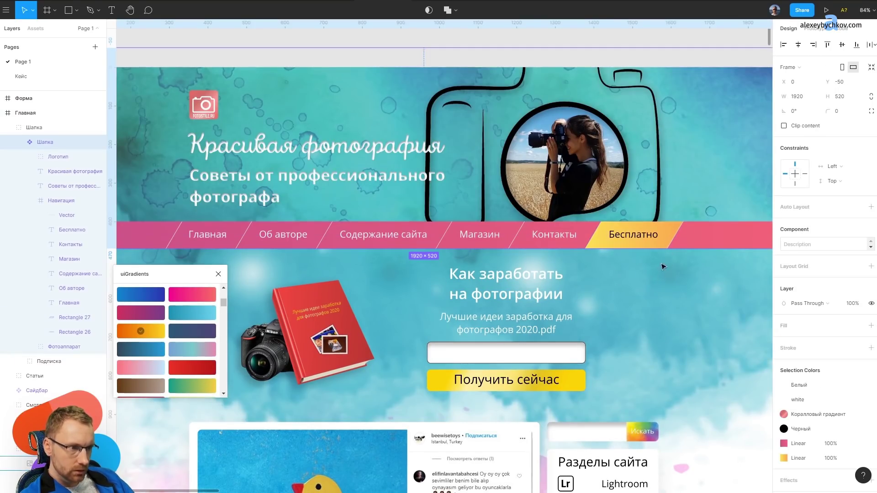
pyautogui.keyDown('ctrl'); pyautogui.click(447, 238); pyautogui.keyUp('ctrl')
pyautogui.press('1')
pyautogui.press('Escape')
pyautogui.press('Escape')
pyautogui.press('Escape')
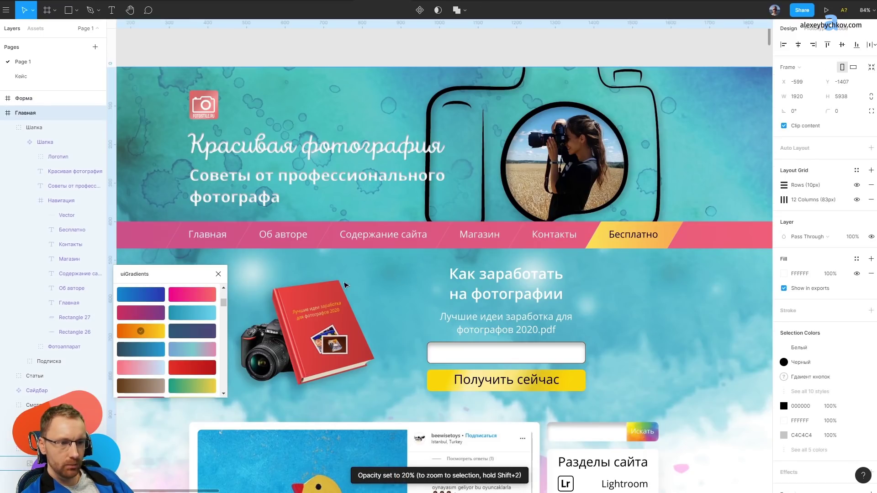
# Select the rainbow Искать search button.
pyautogui.keyDown('ctrl'); pyautogui.scroll(3, 530, 241); pyautogui.keyUp('ctrl')
pyautogui.keyDown('ctrl'); pyautogui.scroll(-5, 530, 241); pyautogui.keyUp('ctrl')
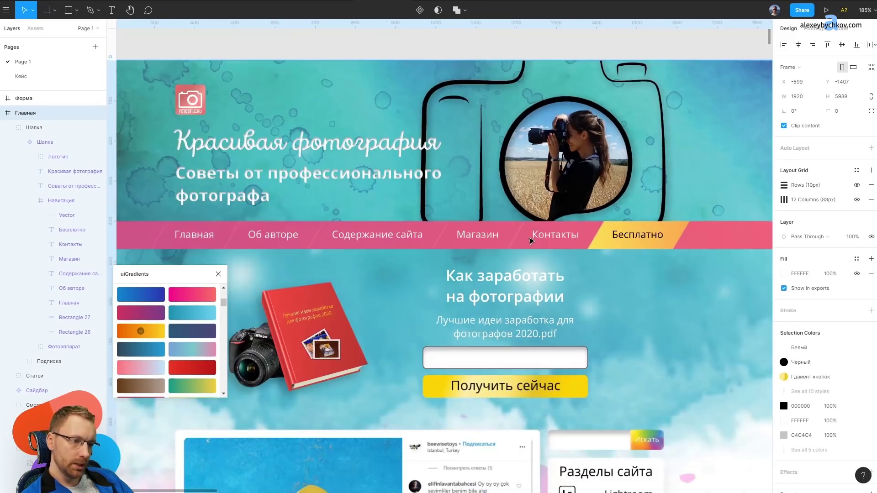
pyautogui.keyDown('ctrl'); pyautogui.scroll(5, 364, 325); pyautogui.keyUp('ctrl')
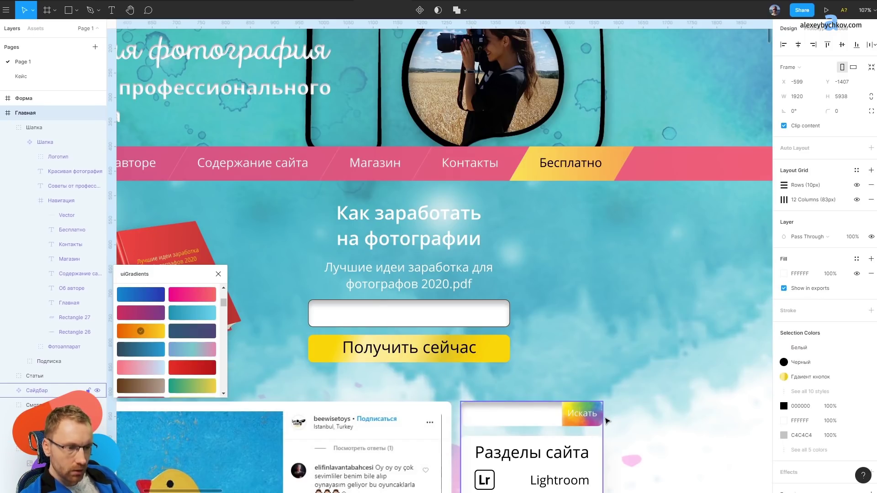
pyautogui.scroll(3, 606, 420)
pyautogui.scroll(5, 603, 411)
pyautogui.scroll(-3, 600, 387)
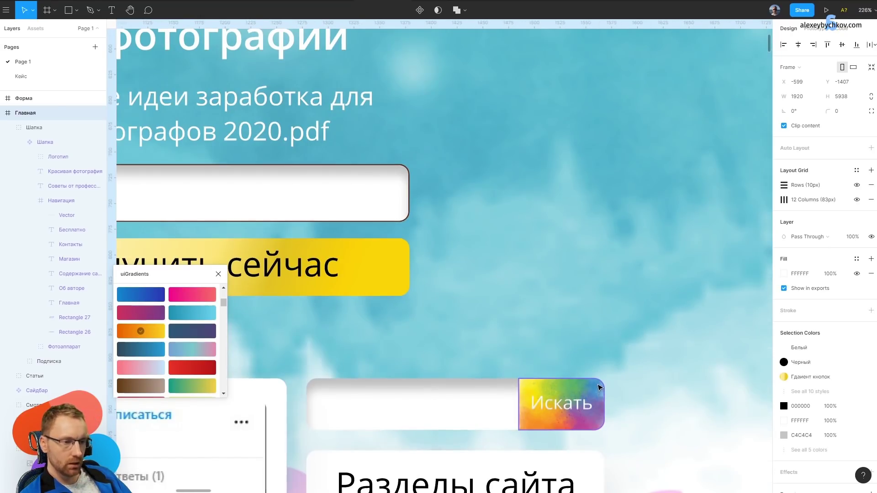
pyautogui.scroll(-3, 599, 387)
pyautogui.scroll(3, 577, 349)
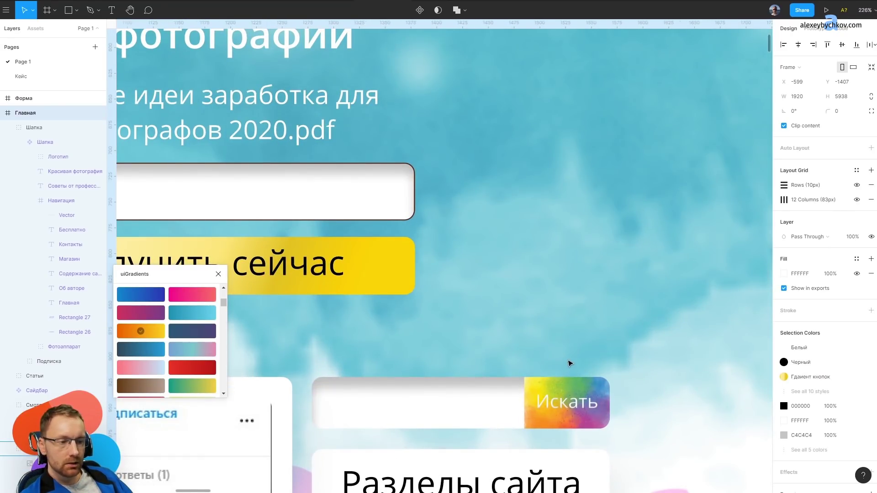
pyautogui.scroll(-1, 565, 390)
pyautogui.click(566, 397)
pyautogui.scroll(-2, 411, 228)
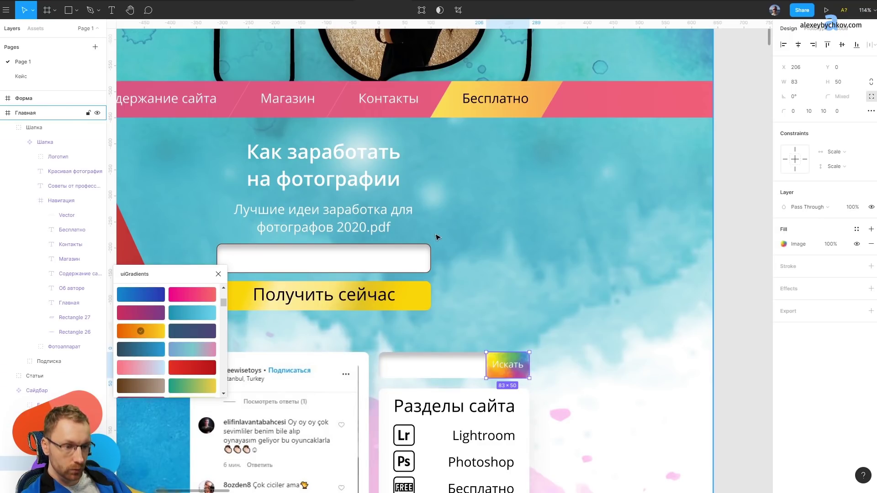
pyautogui.scroll(-5, 506, 302)
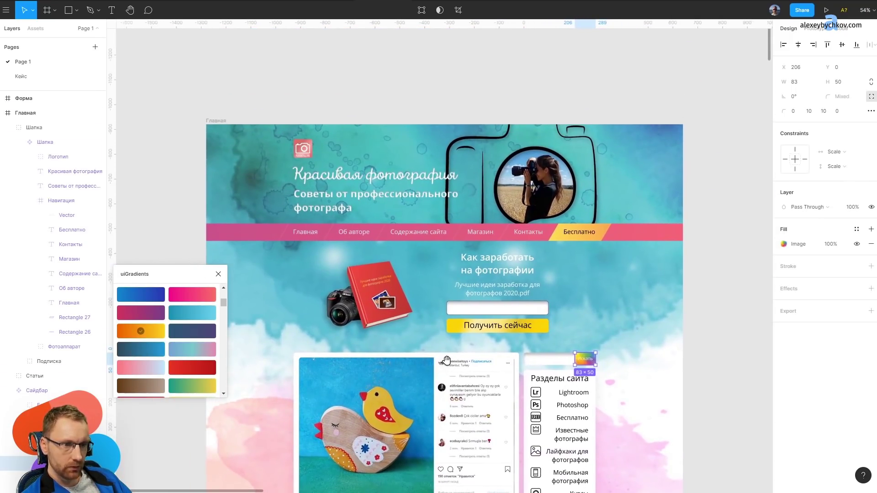
# Select background image 21 and nudge it slightly.
pyautogui.click(224, 186)
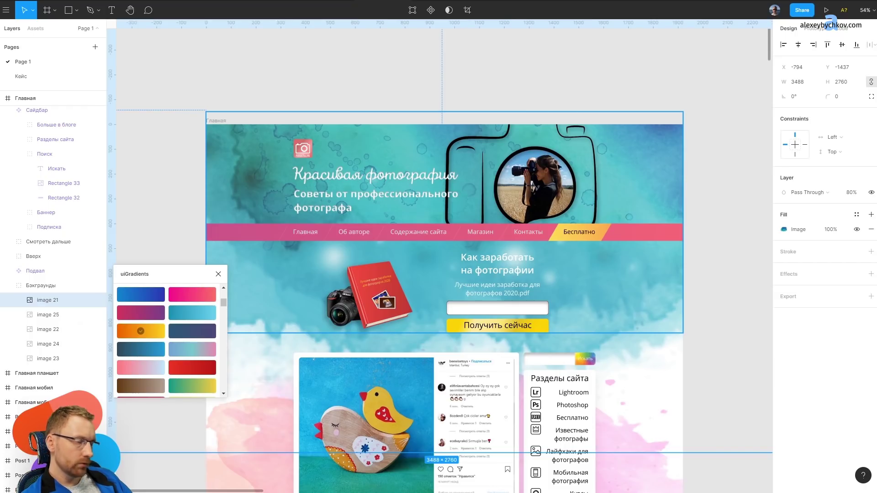
pyautogui.moveTo(447, 179); pyautogui.dragTo(446, 179)
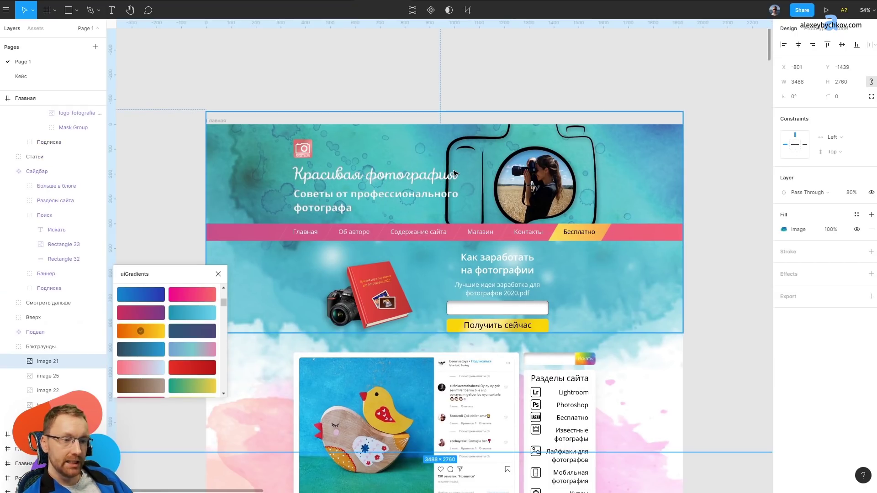
pyautogui.scroll(-5, 454, 173)
# Draw a grey Rectangle 64 left of the page and resize it to 3218 × 800.
pyautogui.press('r')
pyautogui.moveTo(154, 90)
pyautogui.mouseDown()
pyautogui.moveTo(399, 277)
pyautogui.moveTo(535, 322)
pyautogui.mouseUp()
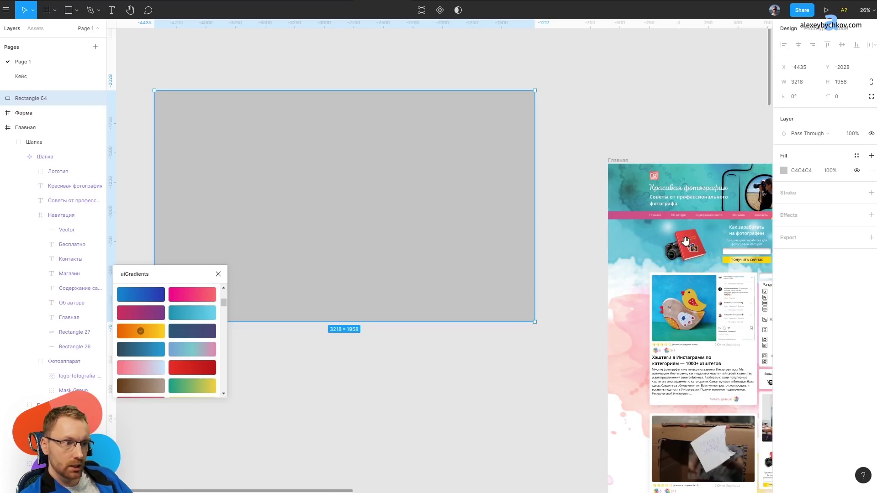
pyautogui.hscroll(3, 685, 241)
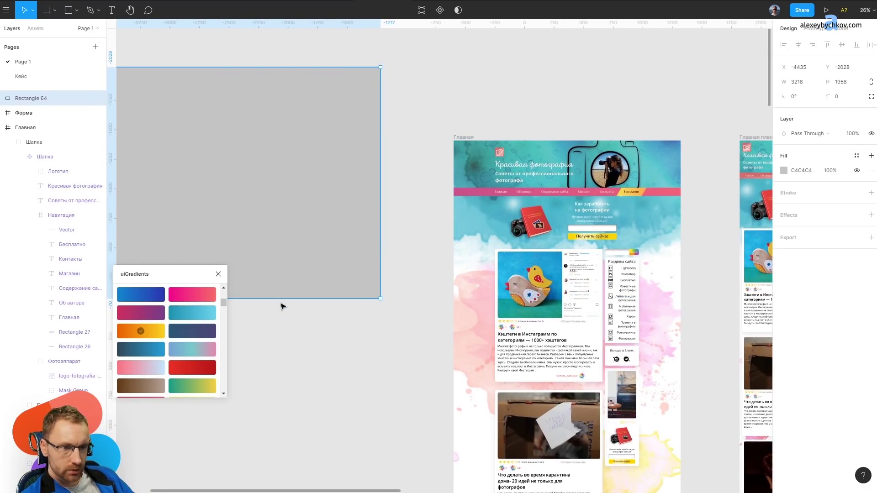
pyautogui.moveTo(280, 300)
pyautogui.mouseDown()
pyautogui.moveTo(280, 163)
pyautogui.moveTo(266, 215)
pyautogui.mouseUp()
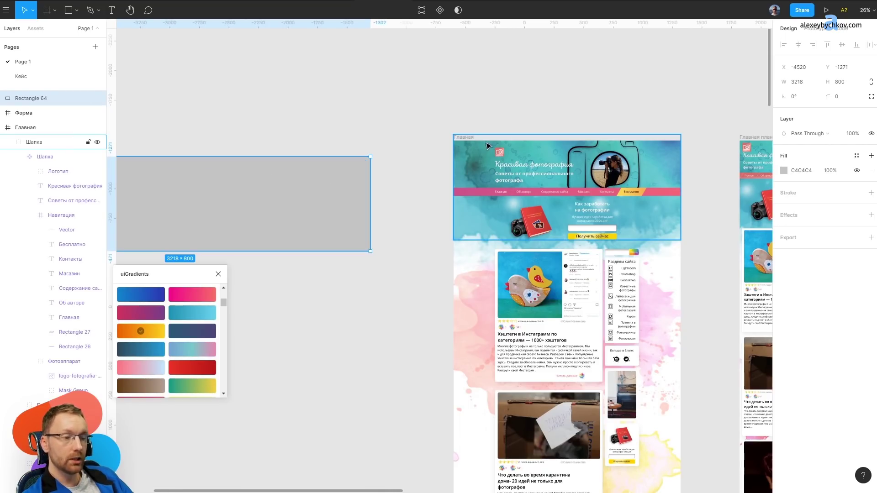
pyautogui.keyDown('ctrl'); pyautogui.scroll(3, 525, 183); pyautogui.keyUp('ctrl')
# Delete the Instagram icon from the blog card.
pyautogui.keyDown('ctrl'); pyautogui.scroll(3, 543, 165); pyautogui.keyUp('ctrl')
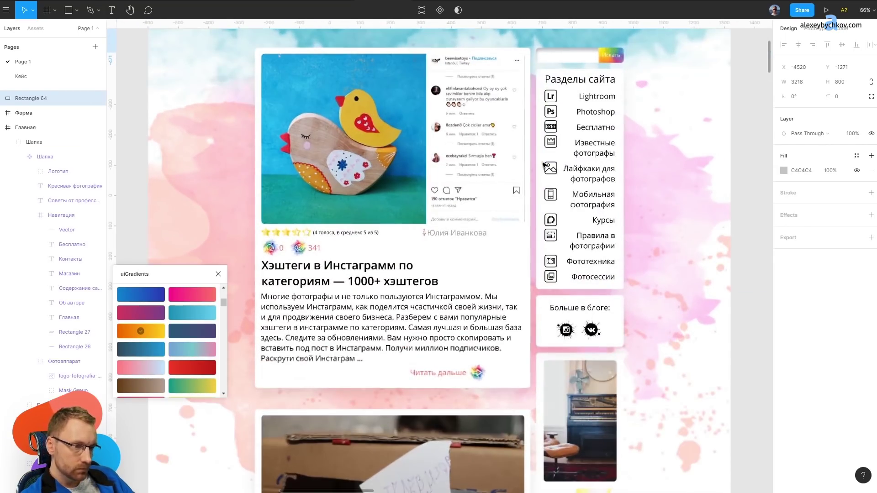
pyautogui.keyDown('ctrl'); pyautogui.scroll(4, 558, 339); pyautogui.keyUp('ctrl')
pyautogui.keyDown('ctrl'); pyautogui.click(594, 299); pyautogui.keyUp('ctrl')
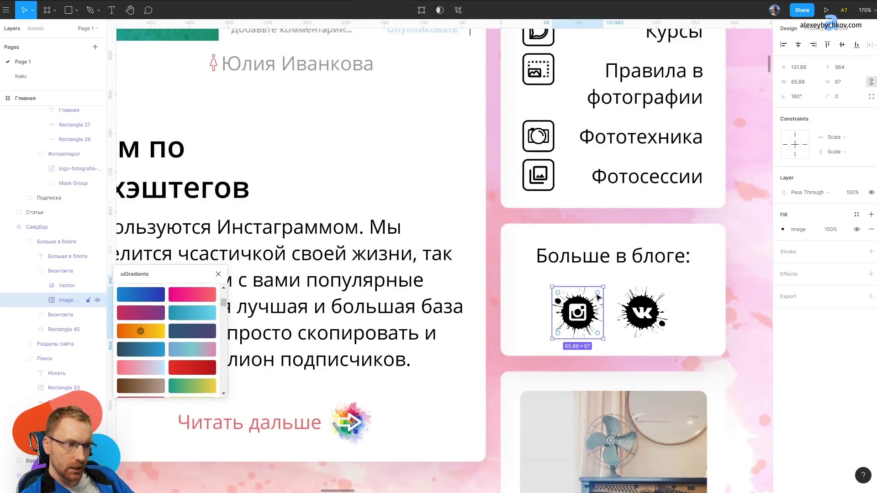
pyautogui.press('Delete')
# Select the Известные фотографы label and the small figure icon by the author.
pyautogui.scroll(5, 499, 94)
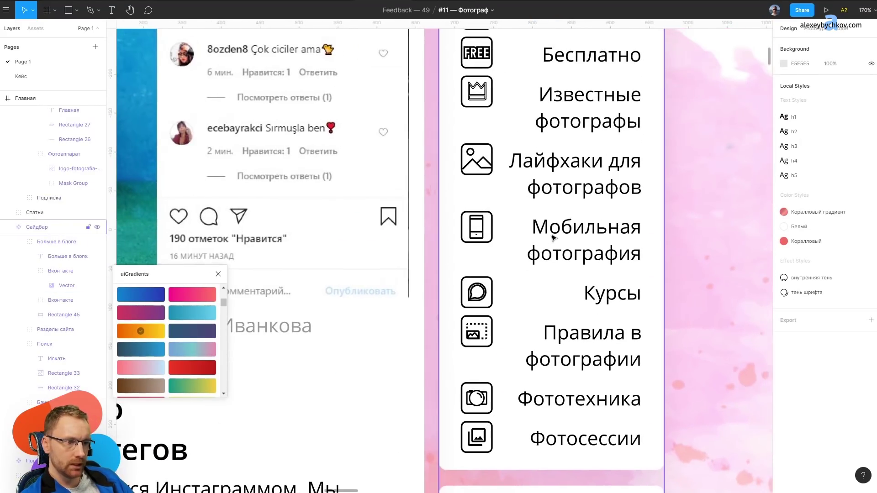
pyautogui.keyDown('ctrl'); pyautogui.click(607, 101); pyautogui.keyUp('ctrl')
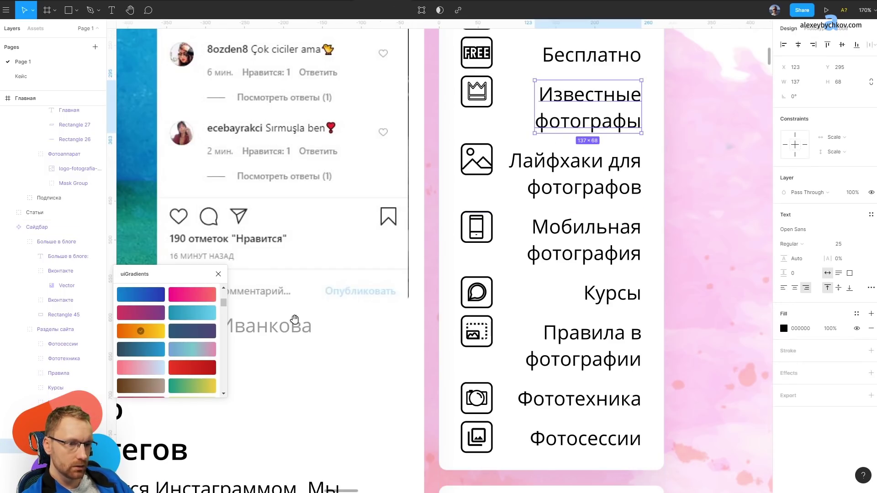
pyautogui.moveTo(294, 319); pyautogui.dragTo(498, 193)
pyautogui.keyDown('ctrl'); pyautogui.scroll(3, 394, 197); pyautogui.keyUp('ctrl')
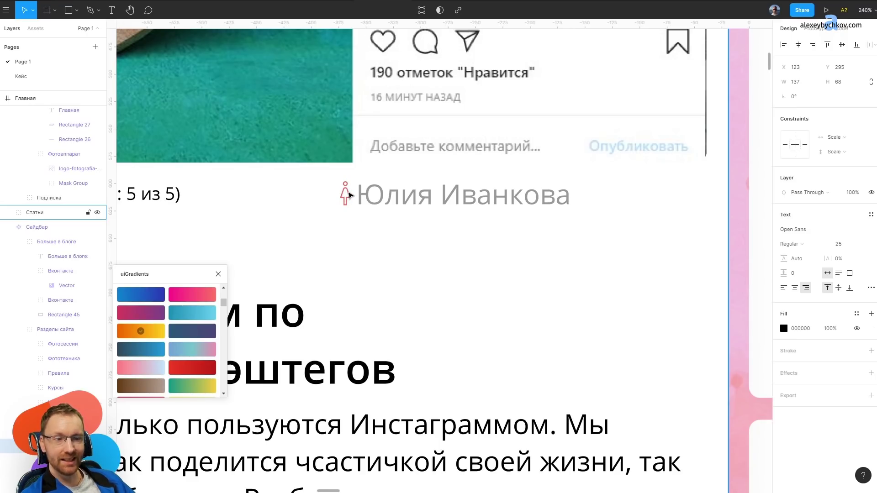
pyautogui.keyDown('ctrl'); pyautogui.click(349, 195); pyautogui.keyUp('ctrl')
pyautogui.keyDown('ctrl'); pyautogui.scroll(5, 350, 195); pyautogui.keyUp('ctrl')
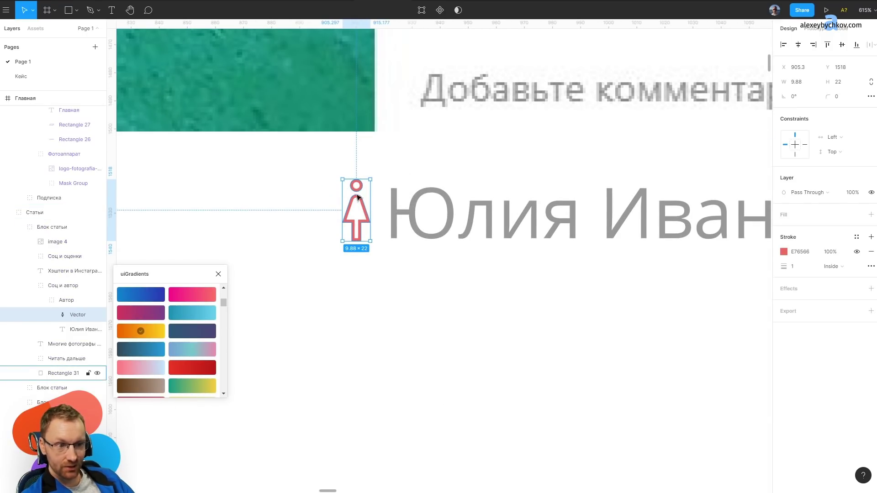
pyautogui.keyDown('ctrl'); pyautogui.scroll(-5, 358, 196); pyautogui.keyUp('ctrl')
pyautogui.moveTo(525, 116); pyautogui.dragTo(588, 202)
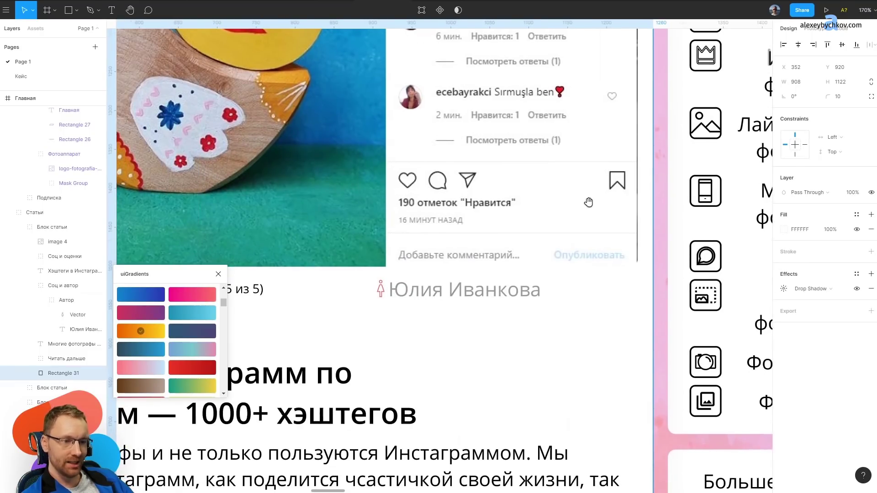
pyautogui.hscroll(6, 411, 300)
pyautogui.scroll(2, 391, 259)
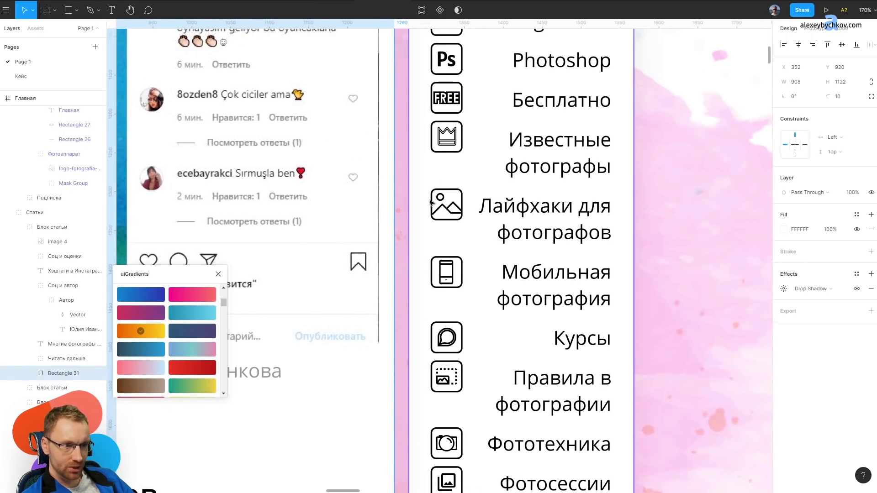
# Left-align Известные фотографы and place it just right of its crown icon.
pyautogui.click(518, 206)
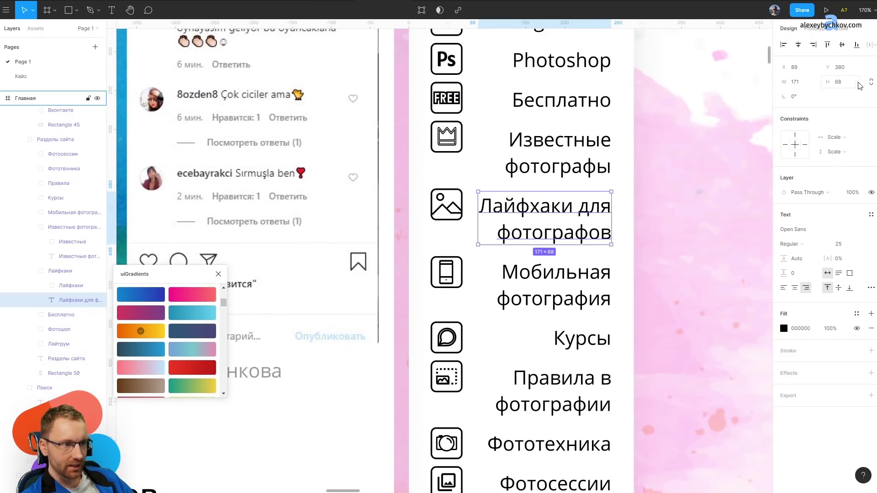
pyautogui.click(556, 146)
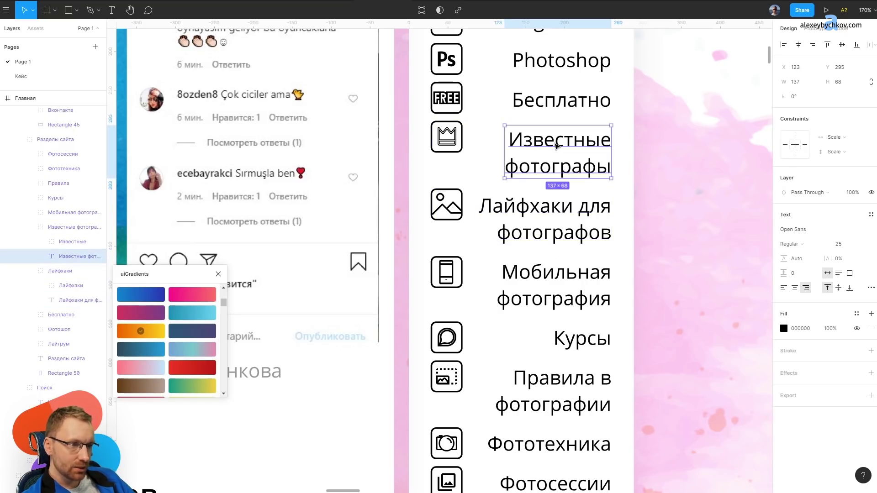
pyautogui.click(783, 44)
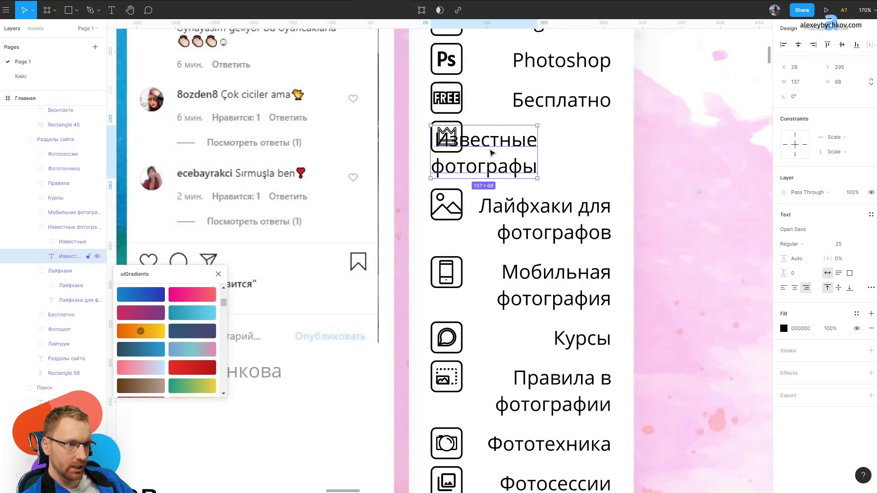
pyautogui.moveTo(492, 146); pyautogui.dragTo(532, 145)
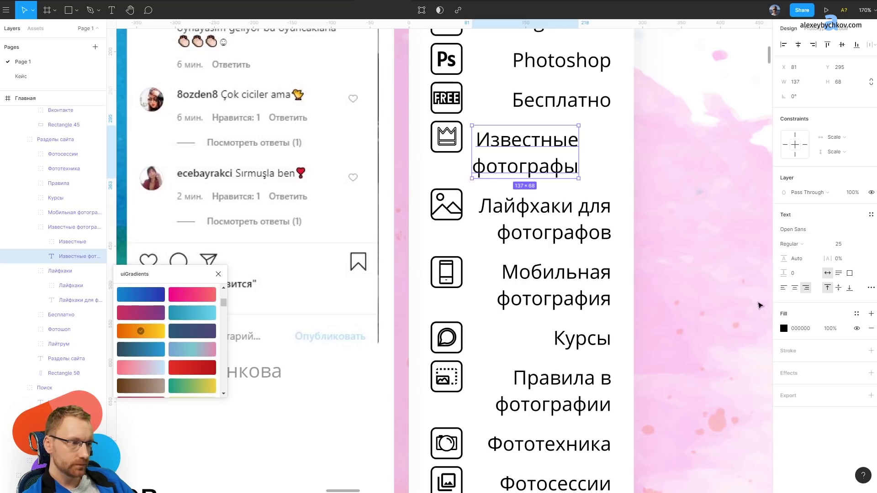
pyautogui.click(784, 288)
pyautogui.moveTo(512, 158); pyautogui.dragTo(516, 158)
pyautogui.scroll(-5, 516, 162)
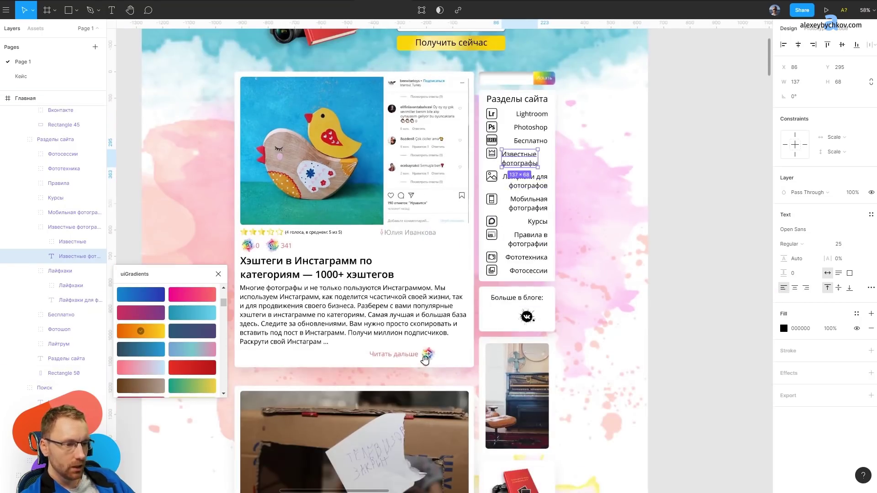
pyautogui.scroll(-5, 425, 359)
pyautogui.scroll(-5, 468, 301)
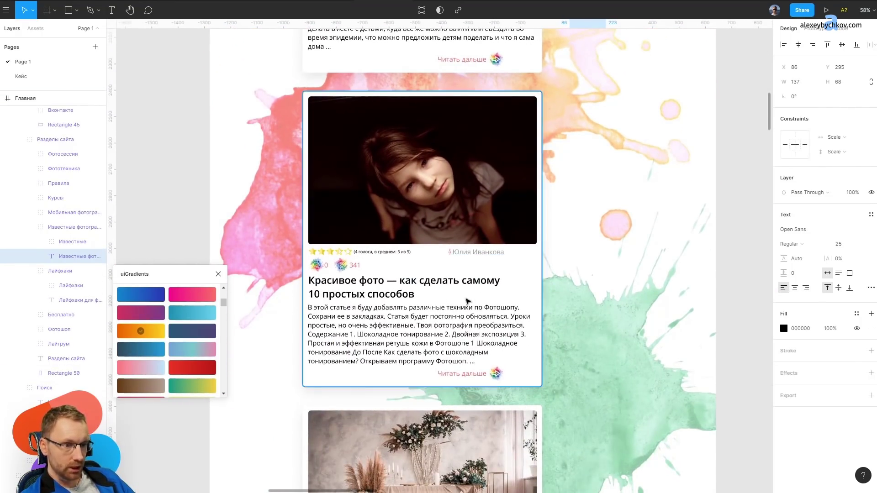
pyautogui.scroll(-1, 468, 301)
pyautogui.scroll(5, 489, 213)
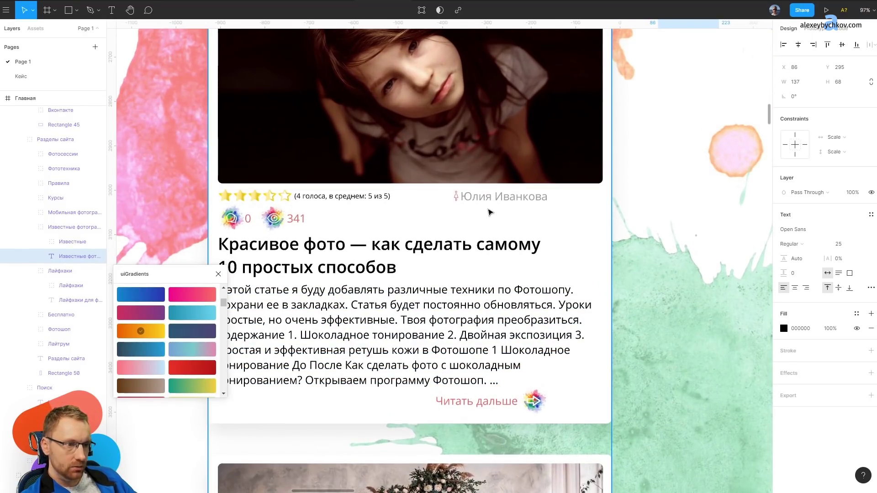
# Check the layout in outline view and move the author name further right.
pyautogui.click(491, 197)
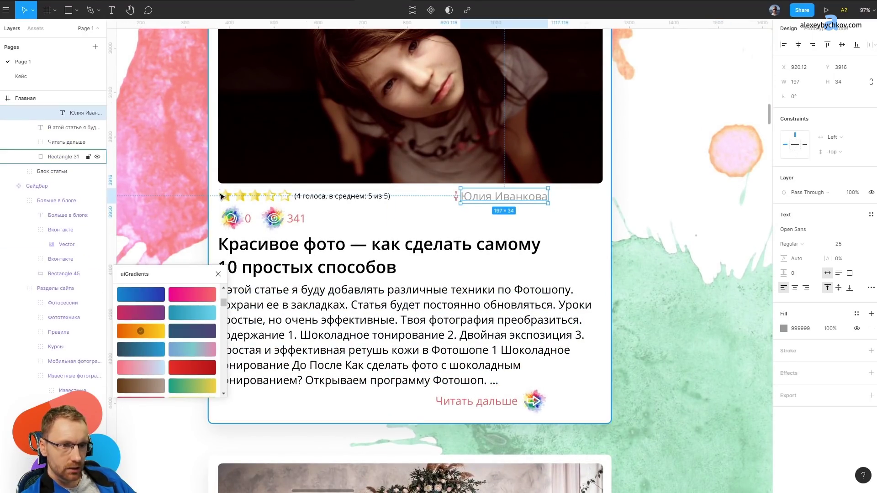
pyautogui.hotkey('ctrl', 'y')
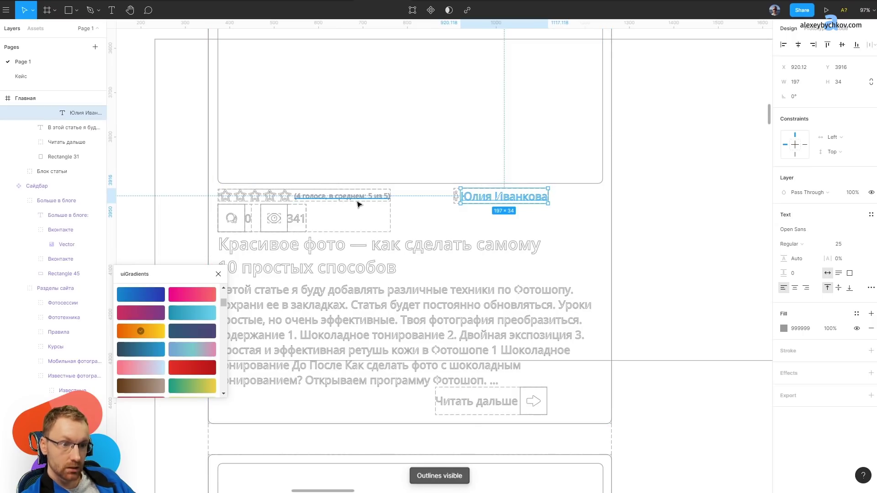
pyautogui.hotkey('ctrl', 'y')
pyautogui.scroll(5, 640, 195)
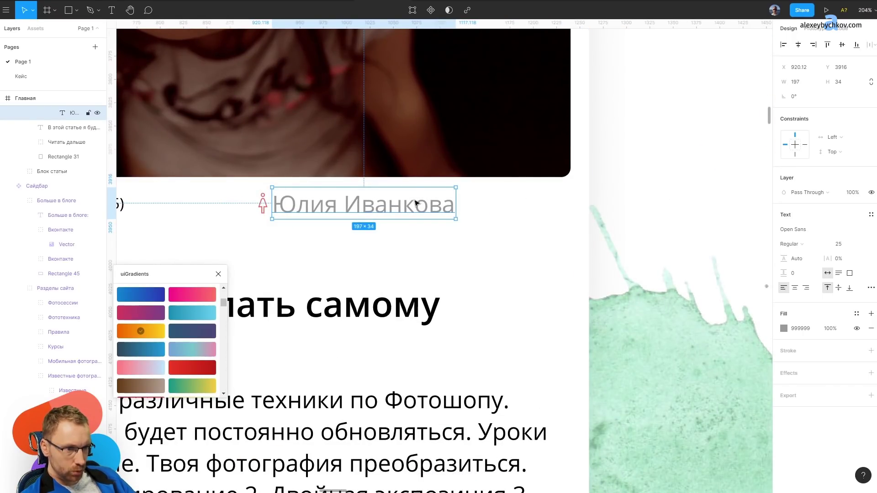
pyautogui.moveTo(416, 203); pyautogui.dragTo(535, 203)
pyautogui.scroll(-5, 626, 433)
pyautogui.hscroll(-4, 625, 433)
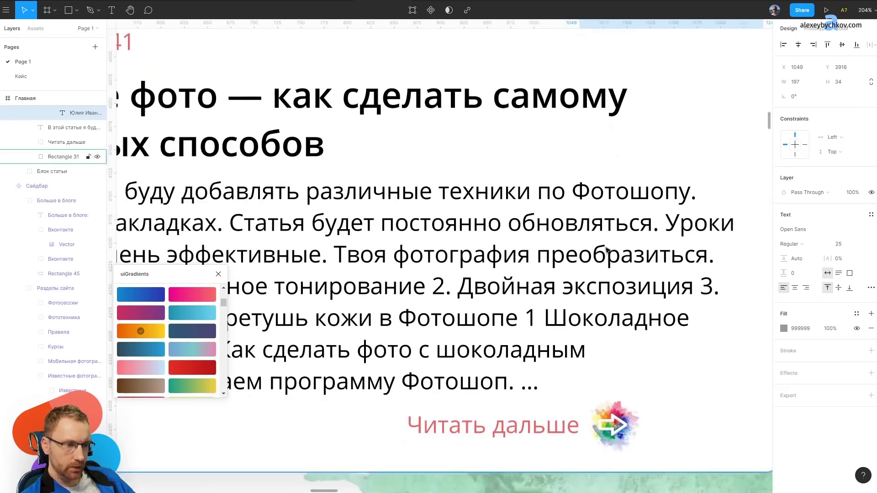
# Delete the arrow vector beside Читать дальше.
pyautogui.click(625, 432)
pyautogui.scroll(5, 637, 423)
pyautogui.press('Escape')
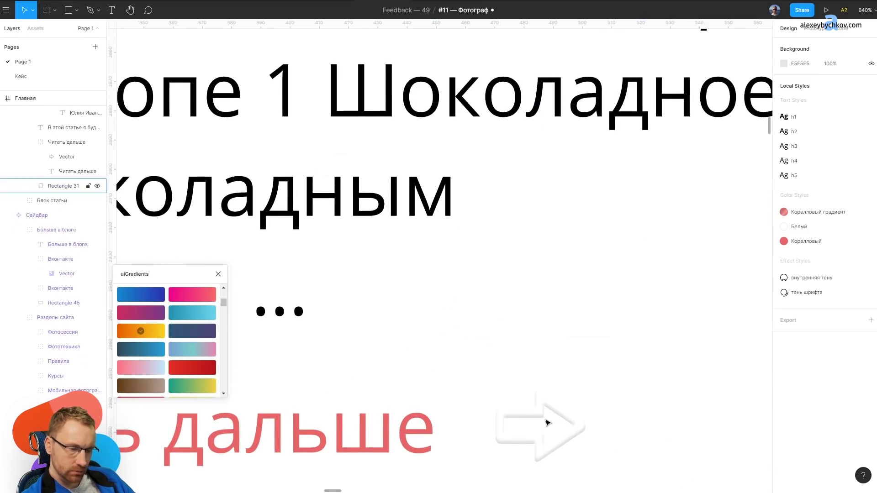
pyautogui.click(548, 423)
pyautogui.doubleClick(548, 416)
pyautogui.press('Delete')
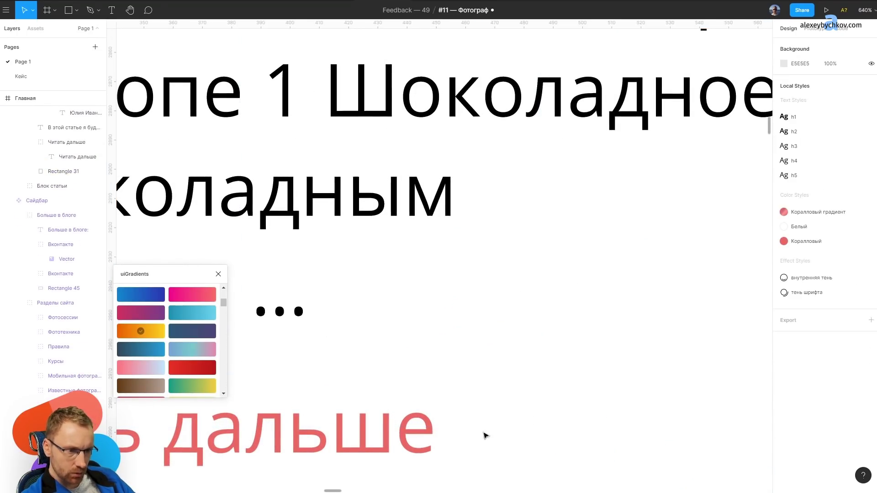
# Move Читать дальше to the card's left edge.
pyautogui.click(374, 433)
pyautogui.scroll(-5, 374, 433)
pyautogui.scroll(-3, 571, 284)
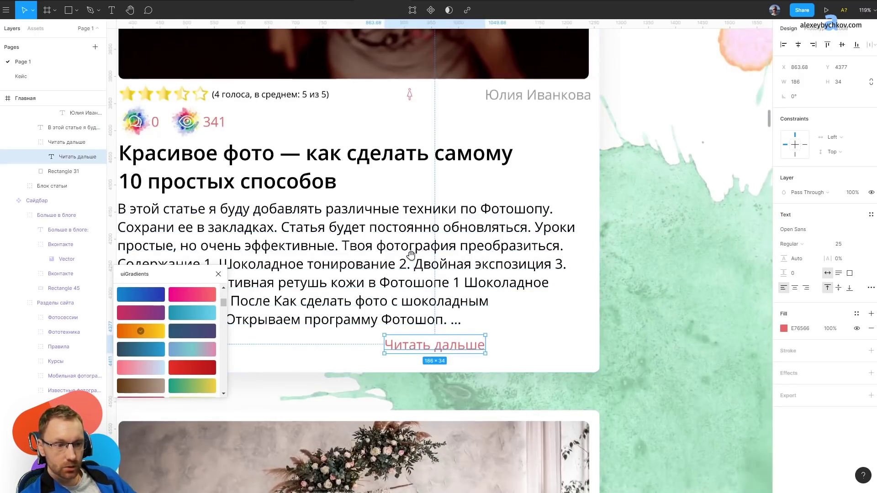
pyautogui.hscroll(-4, 648, 281)
pyautogui.moveTo(645, 337); pyautogui.dragTo(377, 339)
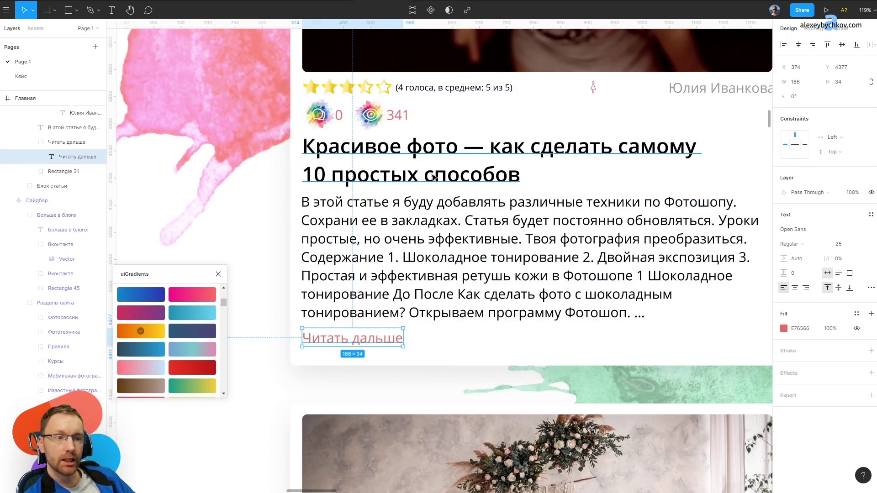
pyautogui.scroll(5, 457, 191)
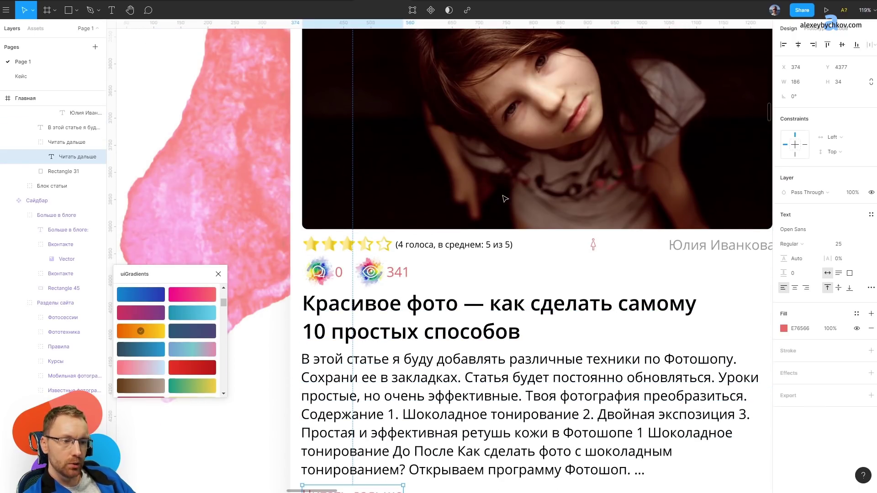
pyautogui.scroll(-5, 538, 201)
pyautogui.scroll(-1, 538, 201)
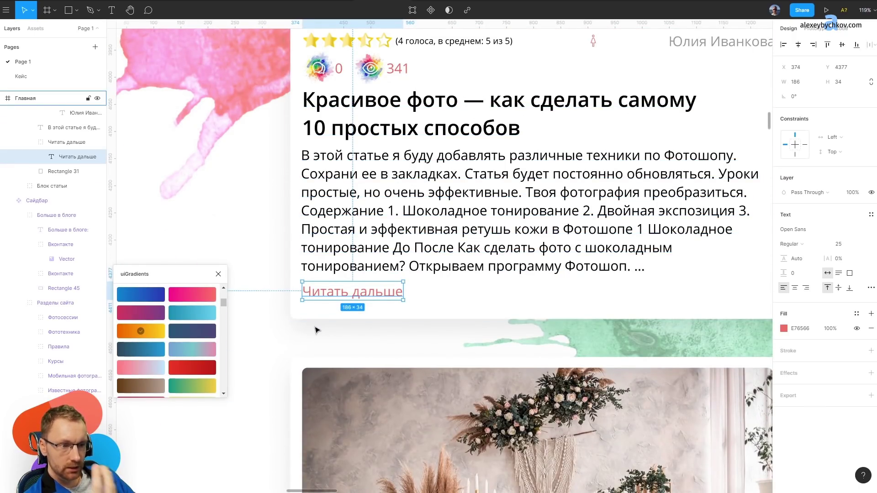
# Delete the article paragraph and move Читать дальше under the title, then undo both.
pyautogui.click(397, 256)
pyautogui.press('Delete')
pyautogui.click(388, 291)
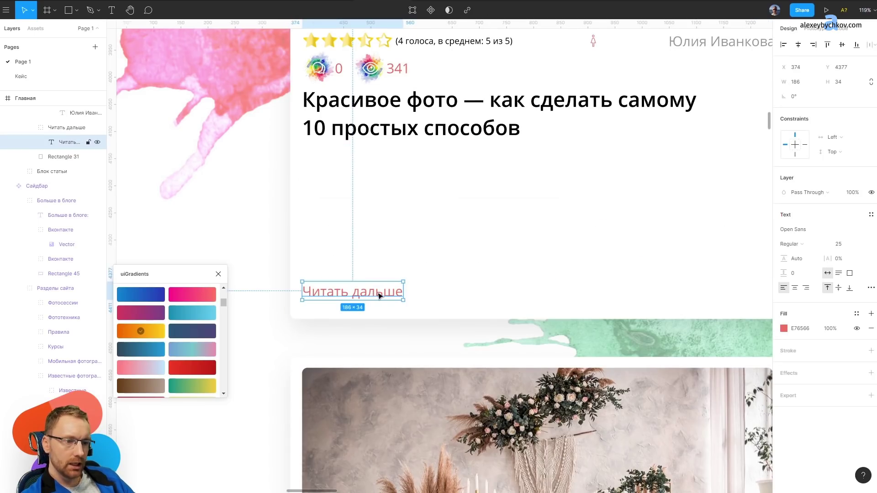
pyautogui.moveTo(388, 291); pyautogui.dragTo(385, 161)
pyautogui.scroll(5, 415, 114)
pyautogui.click(440, 268)
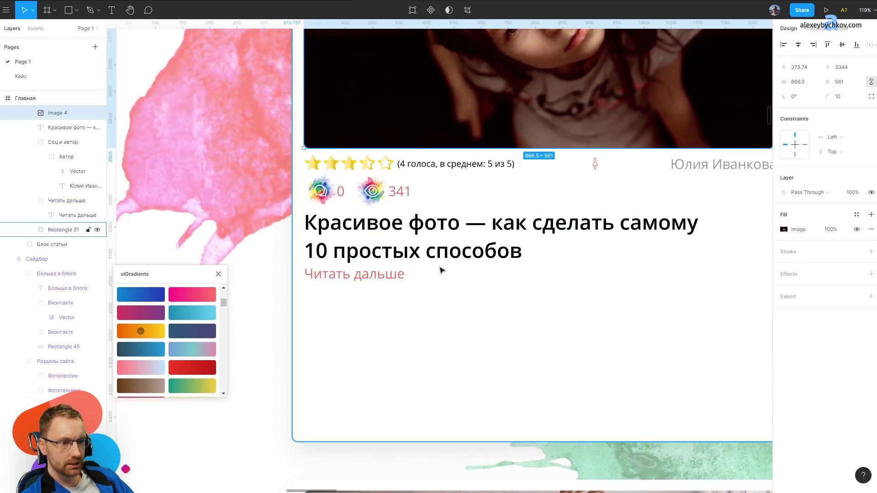
pyautogui.hotkey('ctrl', 'z')
pyautogui.hotkey('ctrl', 'z')
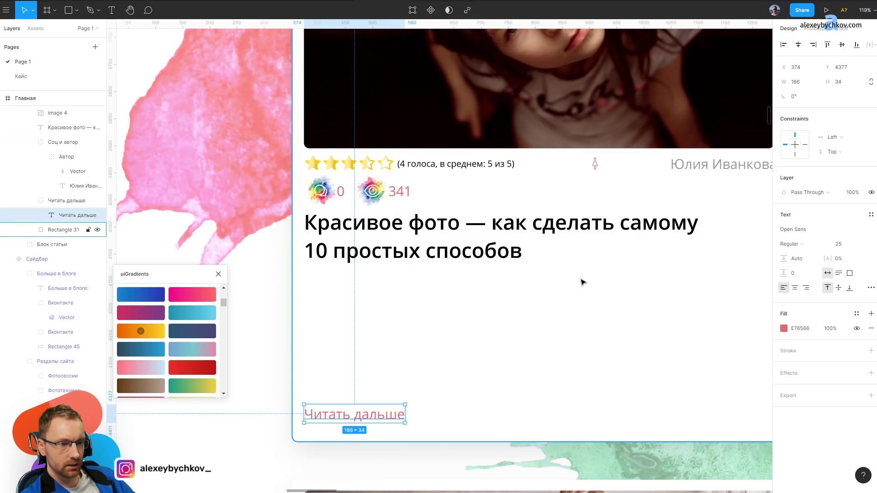
pyautogui.hotkey('ctrl', 'z')
pyautogui.scroll(-10, 581, 282)
pyautogui.click(361, 202)
pyautogui.scroll(-5, 459, 236)
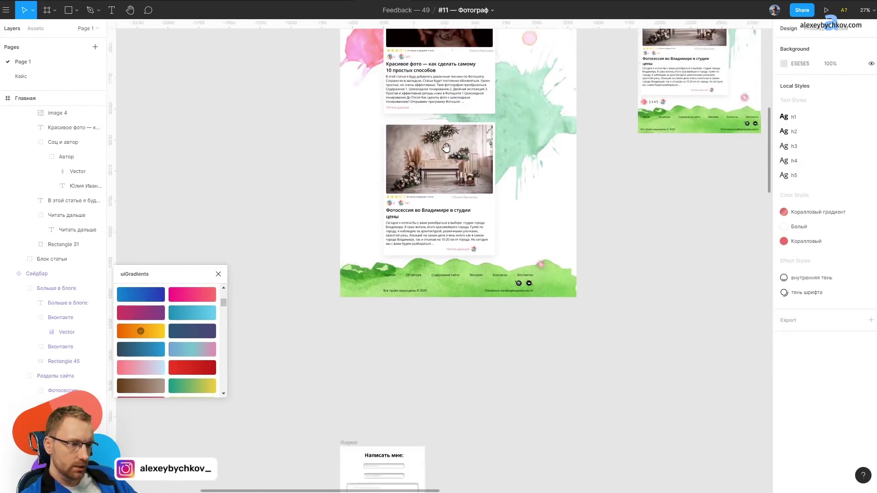
pyautogui.scroll(3, 295, 285)
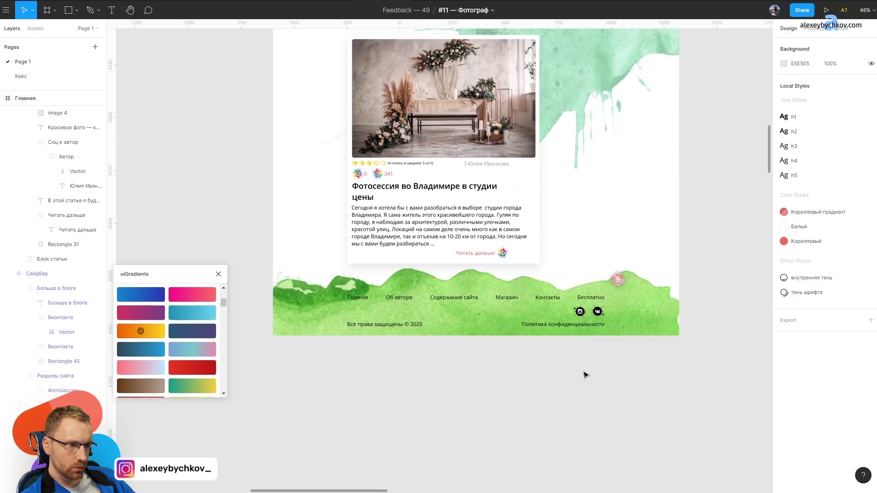
pyautogui.scroll(-4, 583, 372)
pyautogui.scroll(1, 524, 286)
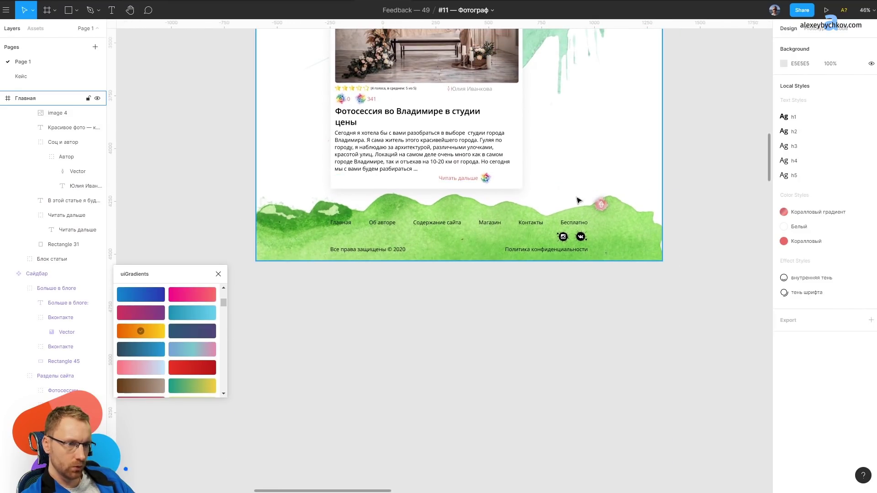
pyautogui.keyDown('ctrl'); pyautogui.click(563, 237); pyautogui.keyUp('ctrl')
pyautogui.click(543, 252)
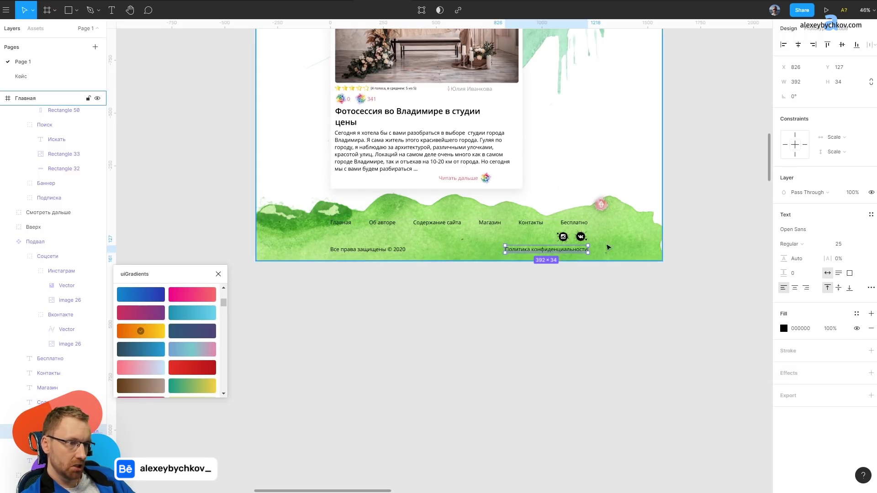
pyautogui.click(607, 232)
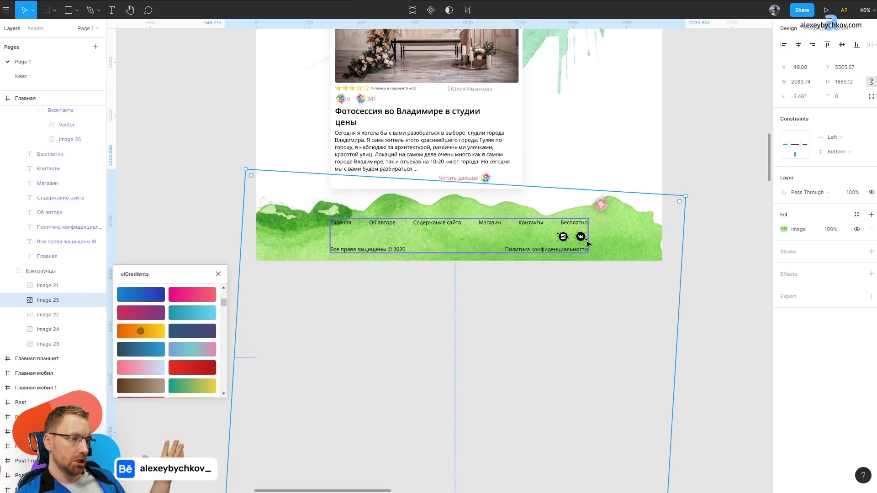
pyautogui.keyDown('ctrl'); pyautogui.scroll(-5, 573, 240); pyautogui.keyUp('ctrl')
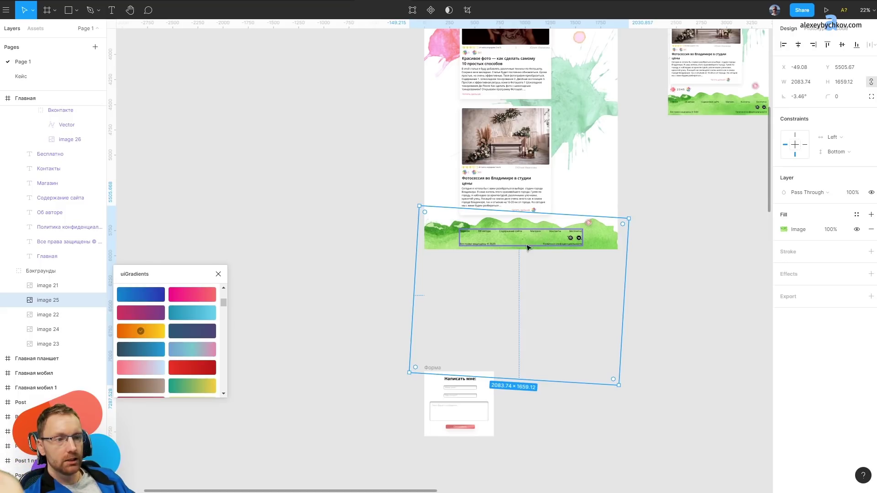
pyautogui.click(348, 153)
pyautogui.scroll(3, 502, 256)
pyautogui.keyDown('ctrl'); pyautogui.scroll(3, 503, 256); pyautogui.keyUp('ctrl')
pyautogui.keyDown('ctrl'); pyautogui.scroll(3, 502, 256); pyautogui.keyUp('ctrl')
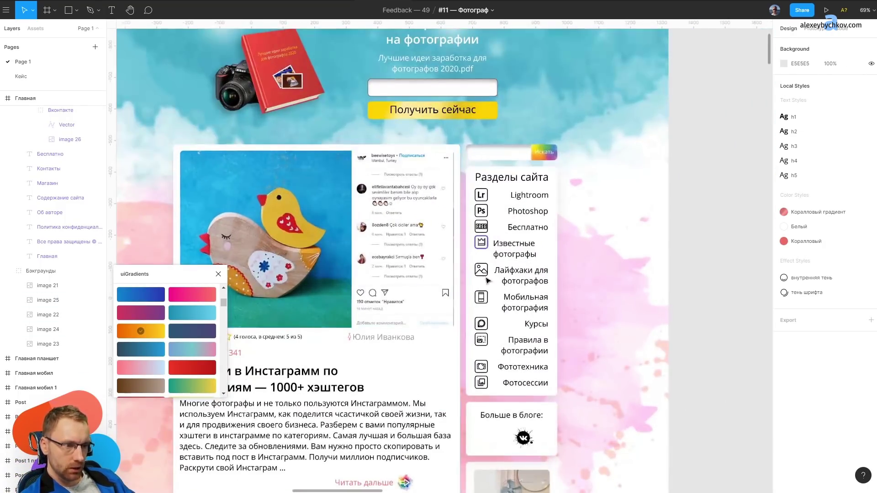
pyautogui.keyDown('ctrl'); pyautogui.scroll(3, 503, 256); pyautogui.keyUp('ctrl')
pyautogui.keyDown('ctrl'); pyautogui.scroll(-3, 502, 256); pyautogui.keyUp('ctrl')
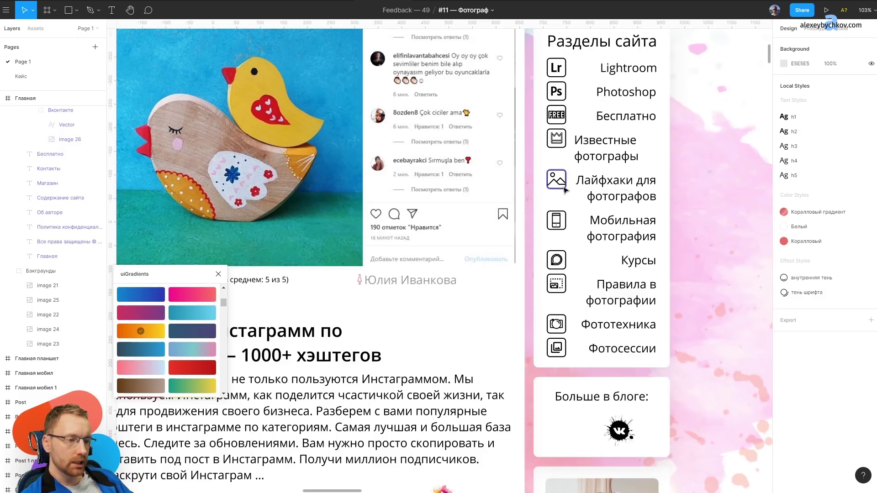
pyautogui.keyDown('ctrl'); pyautogui.scroll(-5, 548, 219); pyautogui.keyUp('ctrl')
pyautogui.keyDown('ctrl'); pyautogui.scroll(1, 413, 284); pyautogui.keyUp('ctrl')
pyautogui.keyDown('ctrl'); pyautogui.scroll(5, 412, 283); pyautogui.keyUp('ctrl')
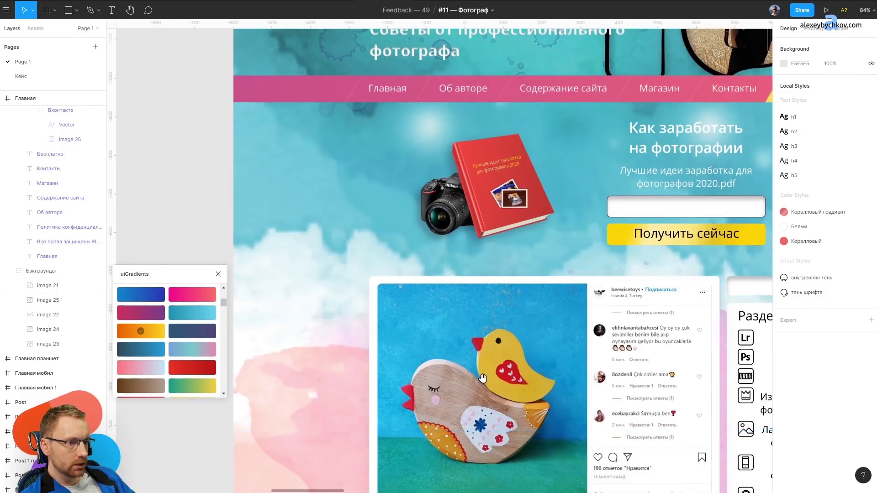
pyautogui.scroll(-5, 365, 205)
pyautogui.scroll(1, 345, 182)
pyautogui.keyDown('ctrl'); pyautogui.scroll(-5, 346, 182); pyautogui.keyUp('ctrl')
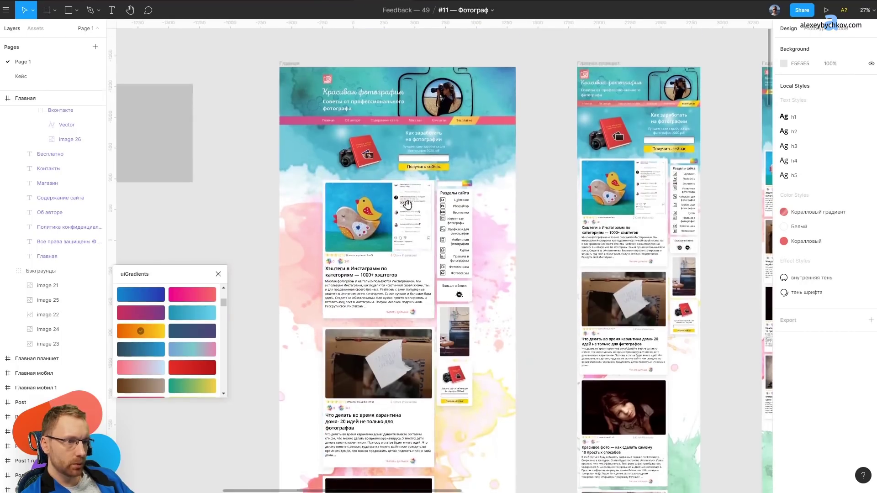
pyautogui.keyDown('ctrl'); pyautogui.scroll(4, 351, 132); pyautogui.keyUp('ctrl')
# Delete the Подписка subscription block and move the Шапка header down into the space.
pyautogui.click(352, 133)
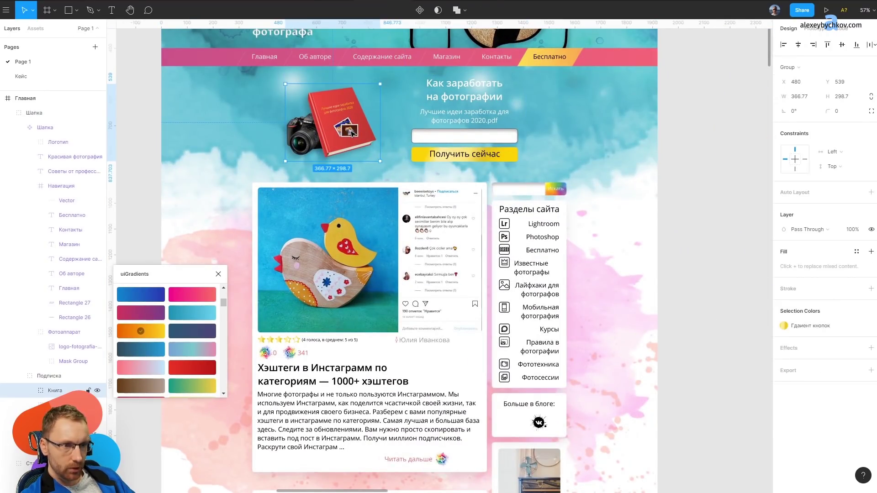
pyautogui.press('Delete')
pyautogui.click(427, 64)
pyautogui.moveTo(427, 64); pyautogui.dragTo(397, 134)
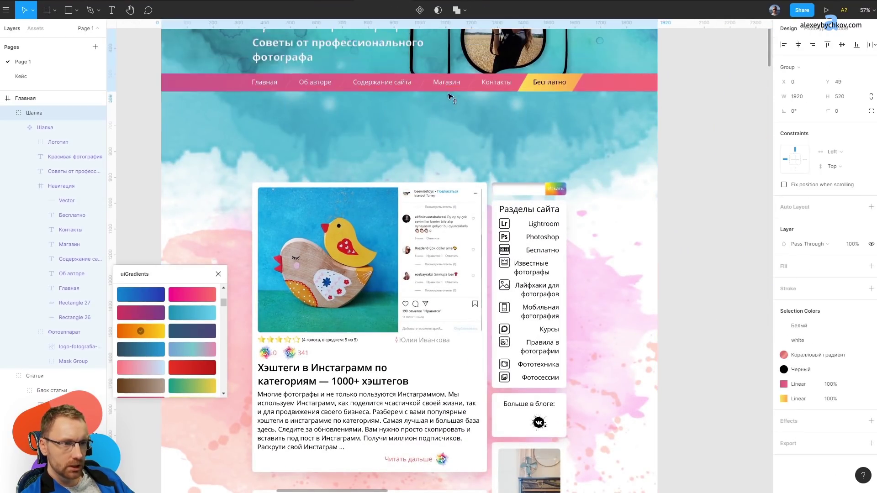
# Delete the camera outline around the photo and select the Красивая фотография title.
pyautogui.click(477, 80)
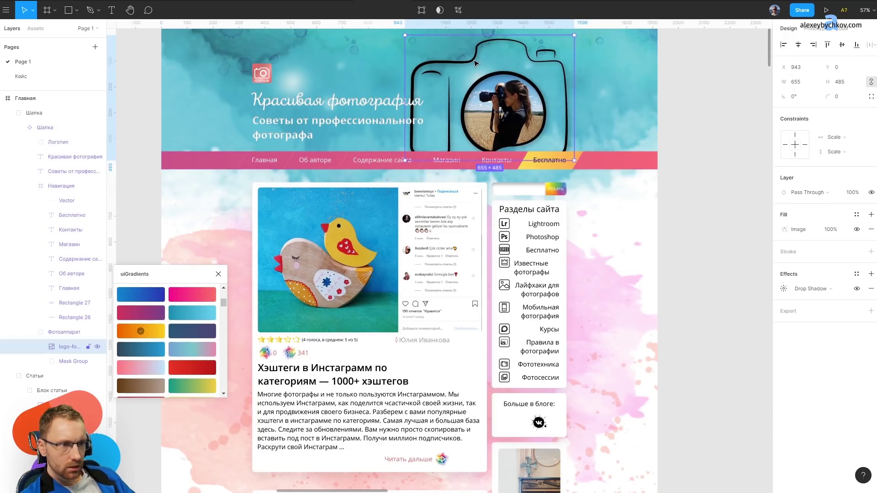
pyautogui.press('Delete')
pyautogui.keyDown('ctrl'); pyautogui.scroll(1, 356, 75); pyautogui.keyUp('ctrl')
pyautogui.scroll(3, 356, 75)
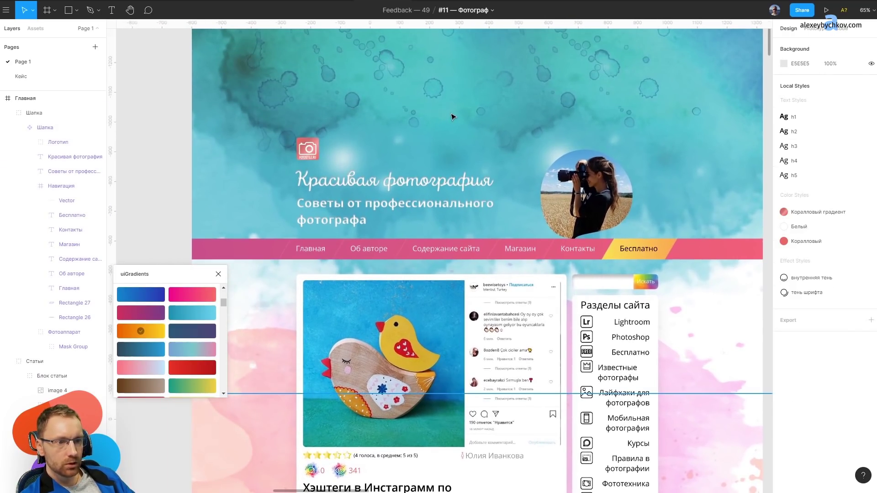
pyautogui.keyDown('ctrl'); pyautogui.click(301, 179); pyautogui.keyUp('ctrl')
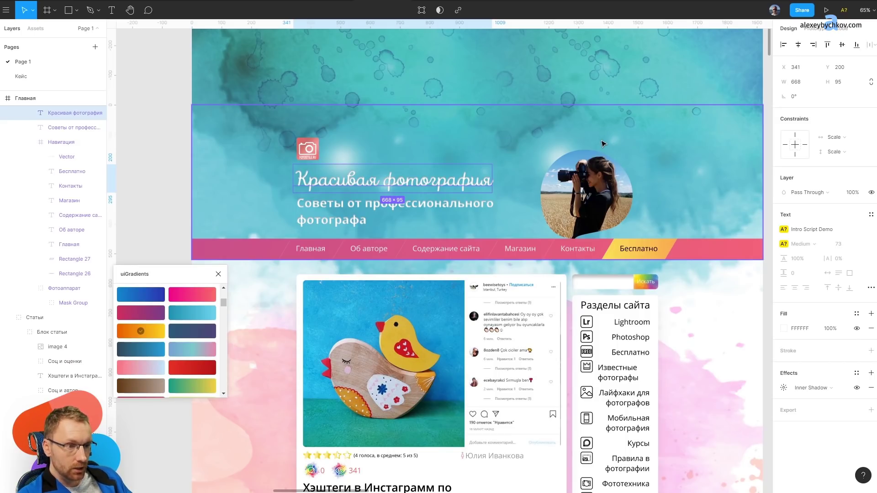
# Select the big watercolour background image and pan over to the Post frames.
pyautogui.scroll(-5, 475, 145)
pyautogui.scroll(-5, 461, 324)
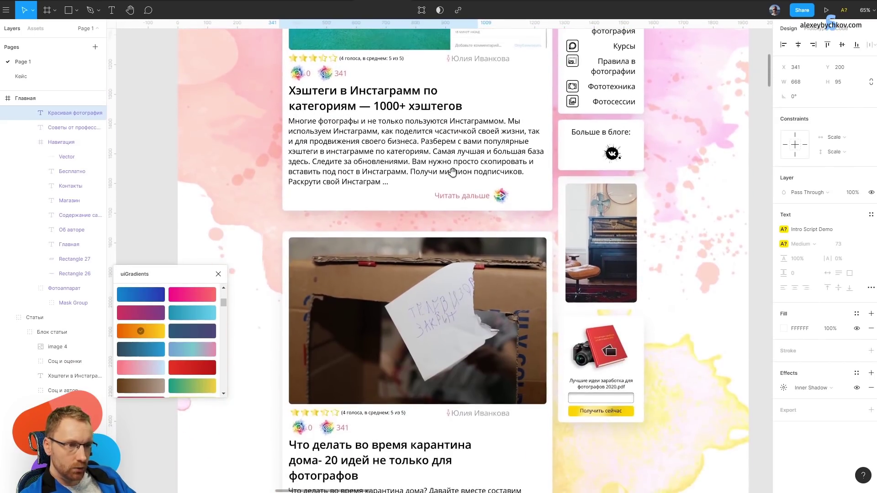
pyautogui.scroll(5, 461, 324)
pyautogui.keyDown('ctrl'); pyautogui.scroll(5, 452, 237); pyautogui.keyUp('ctrl')
pyautogui.keyDown('ctrl'); pyautogui.scroll(-5, 591, 224); pyautogui.keyUp('ctrl')
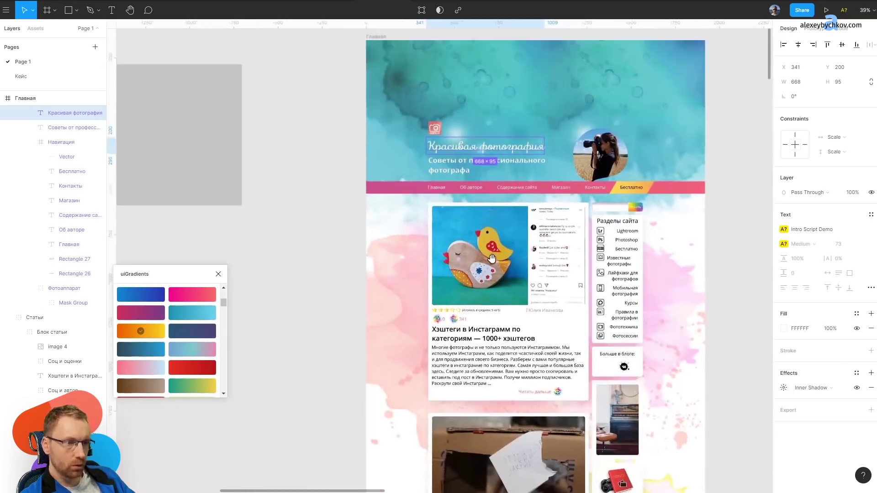
pyautogui.keyDown('ctrl'); pyautogui.scroll(4, 504, 218); pyautogui.keyUp('ctrl')
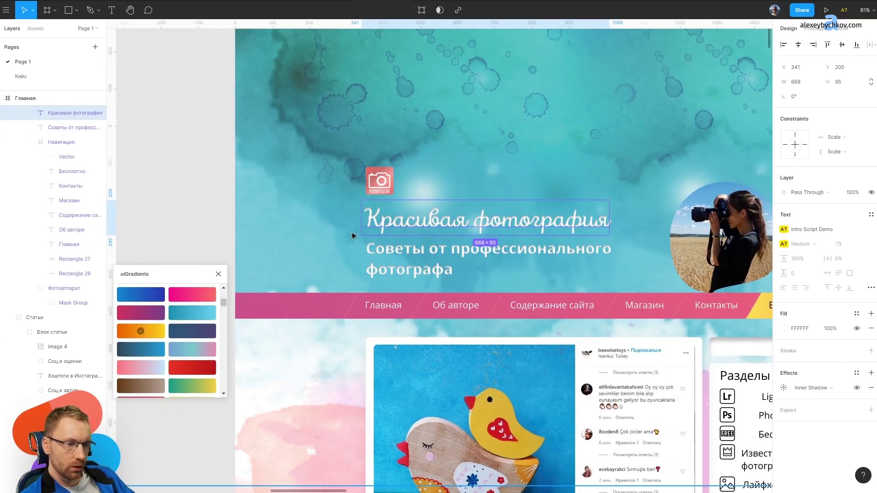
pyautogui.moveTo(486, 147)
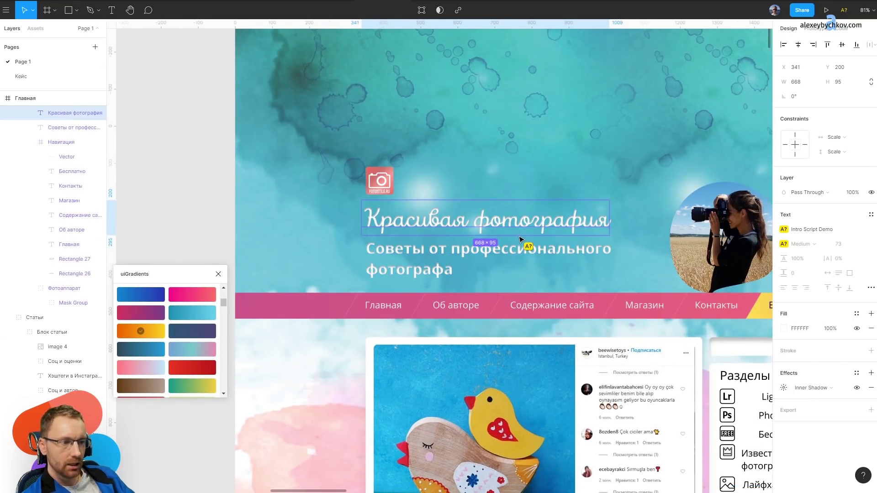
pyautogui.moveTo(563, 329); pyautogui.dragTo(389, 277)
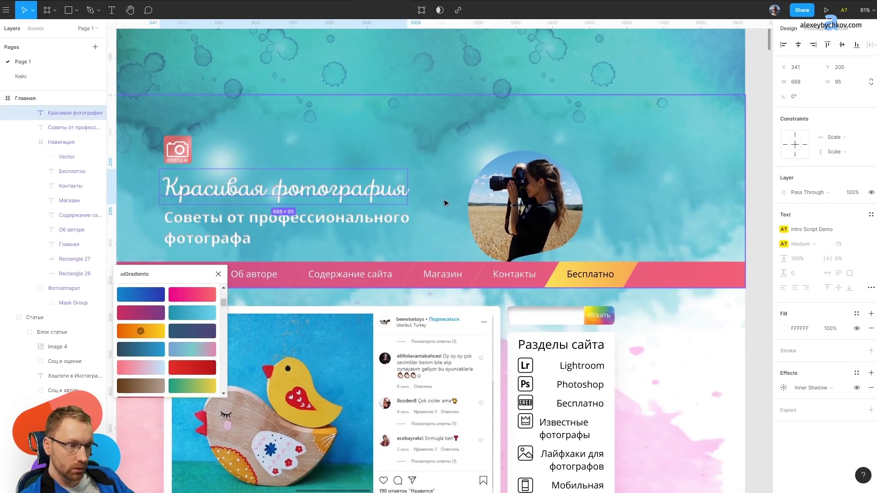
pyautogui.keyDown('ctrl'); pyautogui.scroll(-5, 434, 228); pyautogui.keyUp('ctrl')
pyautogui.click(470, 204)
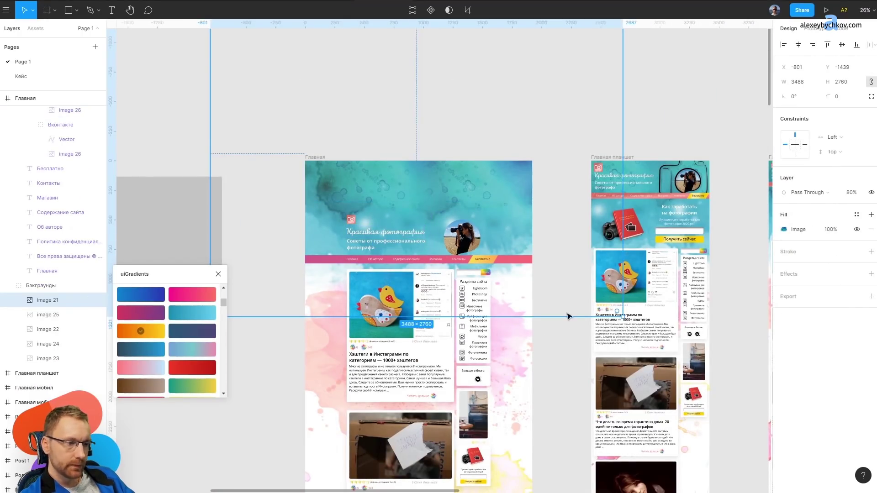
pyautogui.moveTo(568, 317); pyautogui.dragTo(258, 234)
pyautogui.keyDown('ctrl'); pyautogui.scroll(-3, 258, 235); pyautogui.keyUp('ctrl')
pyautogui.moveTo(599, 336); pyautogui.dragTo(399, 315)
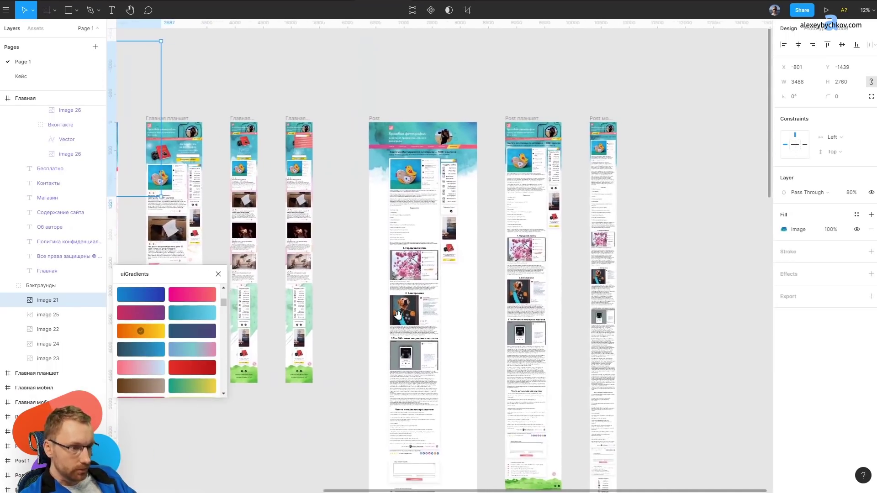
pyautogui.keyDown('ctrl'); pyautogui.scroll(-2, 534, 288); pyautogui.keyUp('ctrl')
pyautogui.click(21, 76)
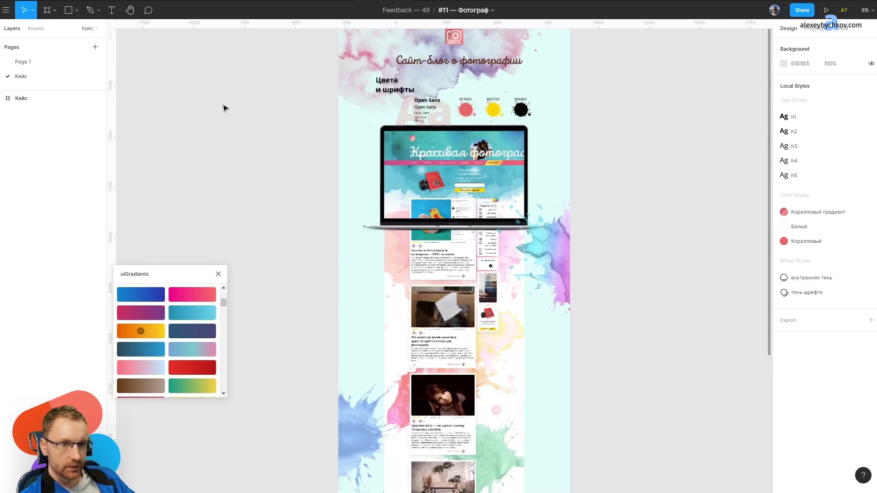
pyautogui.keyDown('ctrl'); pyautogui.scroll(5, 460, 170); pyautogui.keyUp('ctrl')
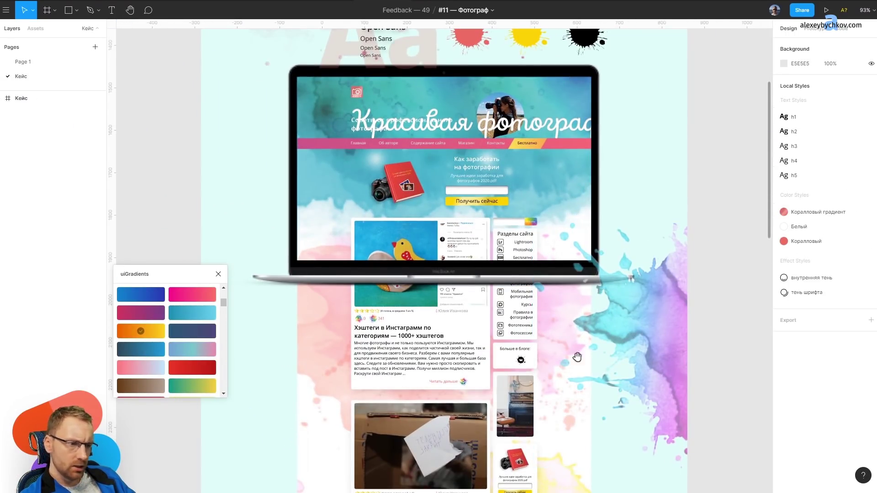
pyautogui.scroll(-5, 577, 357)
pyautogui.moveTo(577, 357); pyautogui.dragTo(263, 462)
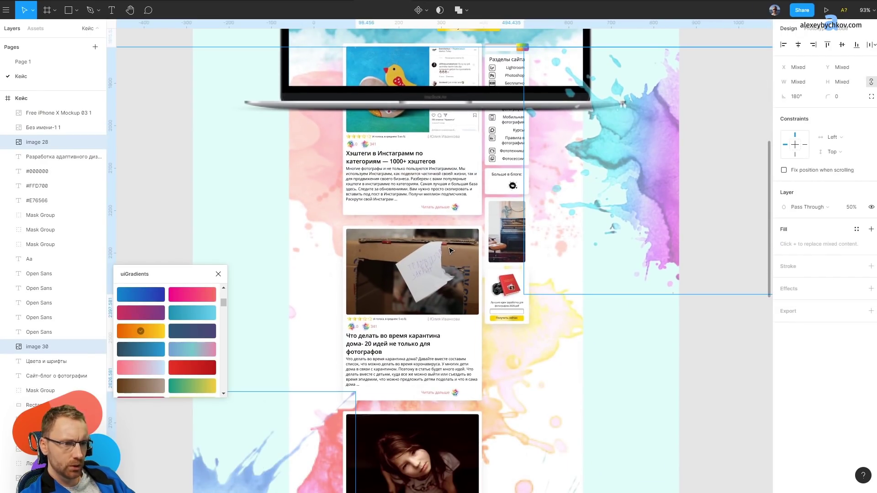
pyautogui.press('Escape')
pyautogui.scroll(7, 449, 218)
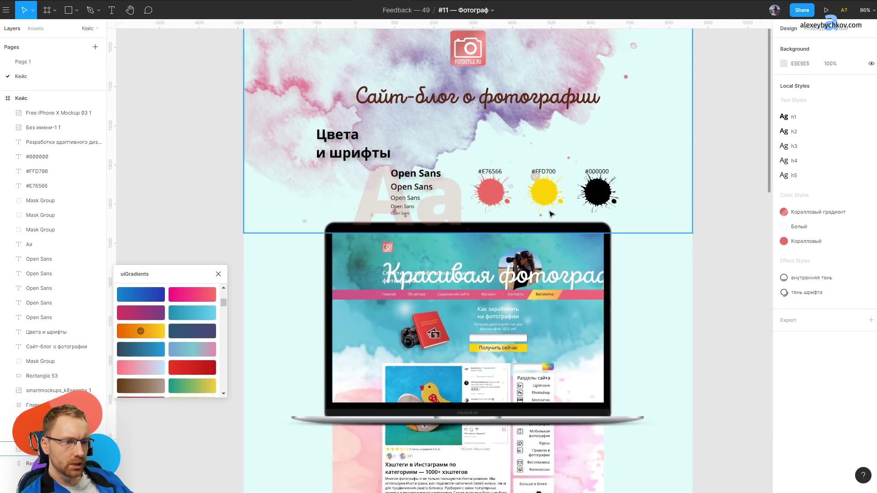
pyautogui.scroll(-5, 530, 168)
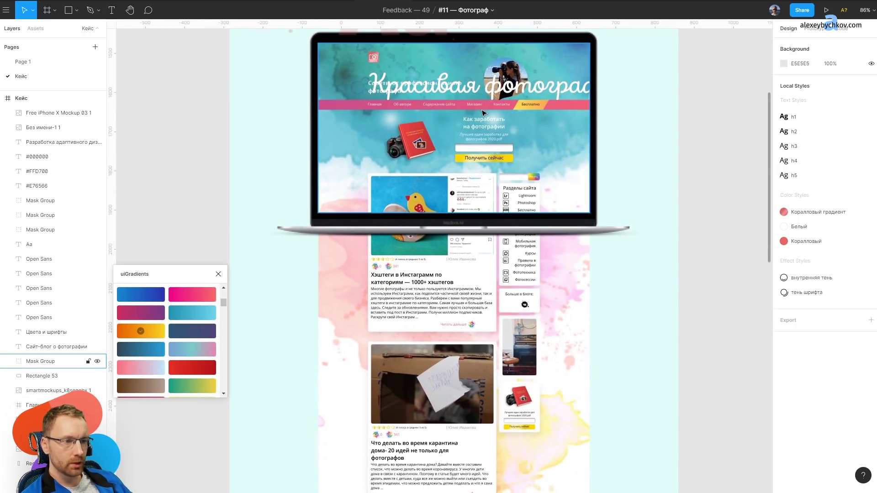
pyautogui.scroll(-6, 569, 168)
pyautogui.scroll(-1, 479, 137)
pyautogui.scroll(-2, 457, 228)
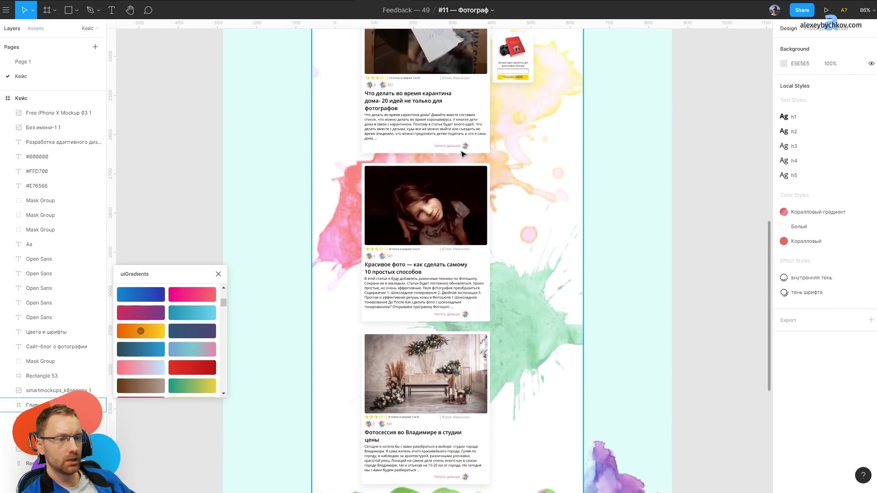
pyautogui.click(540, 341)
pyautogui.click(622, 230)
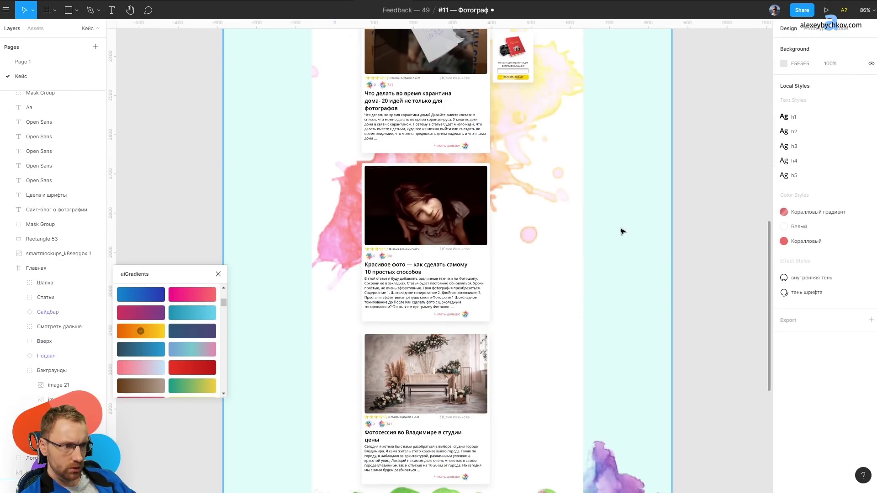
pyautogui.click(554, 178)
pyautogui.click(536, 118)
pyautogui.press('Delete')
pyautogui.scroll(-4, 603, 201)
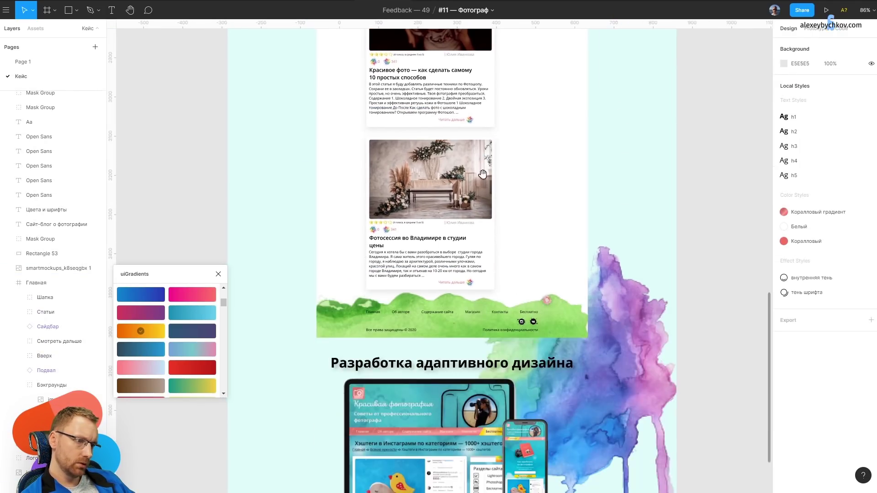
pyautogui.scroll(-2, 570, 183)
pyautogui.scroll(6, 480, 151)
pyautogui.scroll(2, 479, 152)
pyautogui.scroll(1, 480, 152)
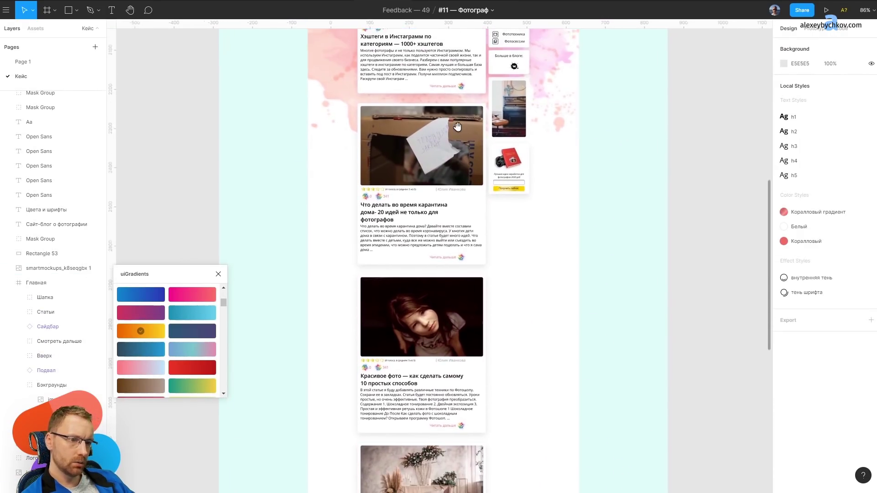
pyautogui.scroll(-3, 452, 303)
pyautogui.scroll(-5, 456, 347)
pyautogui.moveTo(462, 389); pyautogui.dragTo(405, 444)
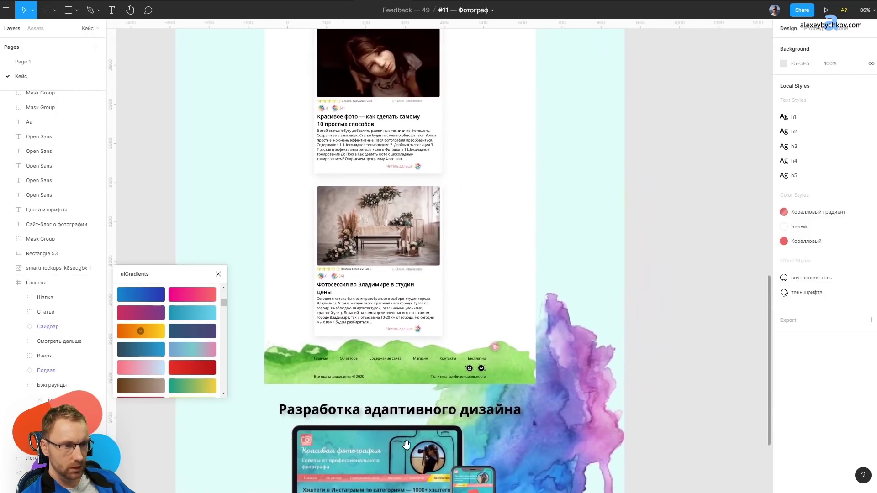
pyautogui.moveTo(420, 121); pyautogui.dragTo(439, 255)
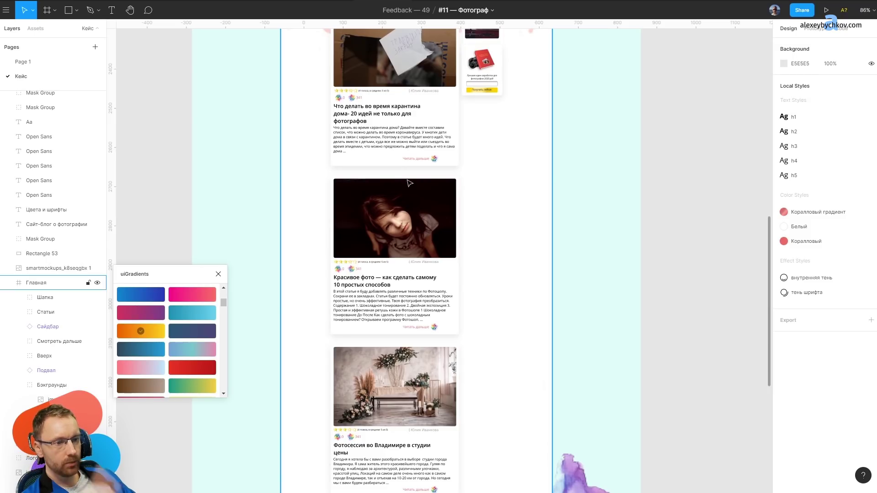
pyautogui.scroll(3, 402, 178)
pyautogui.scroll(2, 420, 223)
# Zoom in on the BEKAS hero and select the распродажа label in the sale button.
pyautogui.scroll(5, 457, 269)
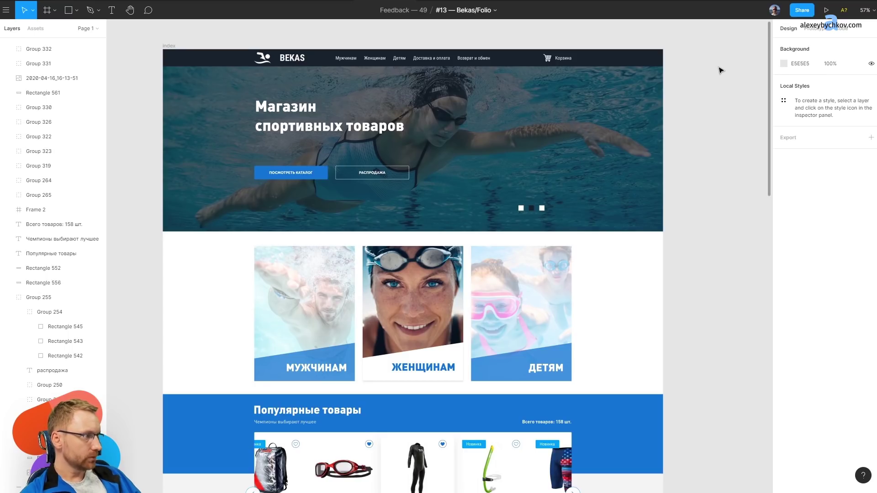
pyautogui.scroll(2, 452, 118)
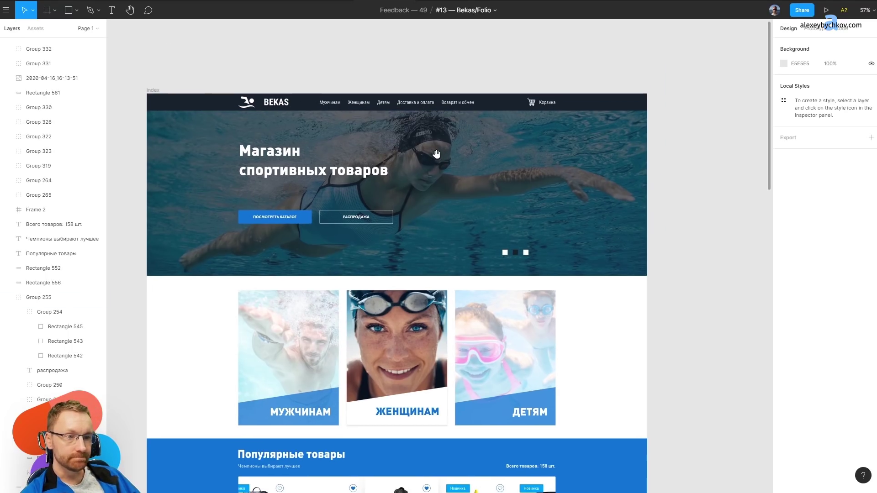
pyautogui.scroll(4, 256, 190)
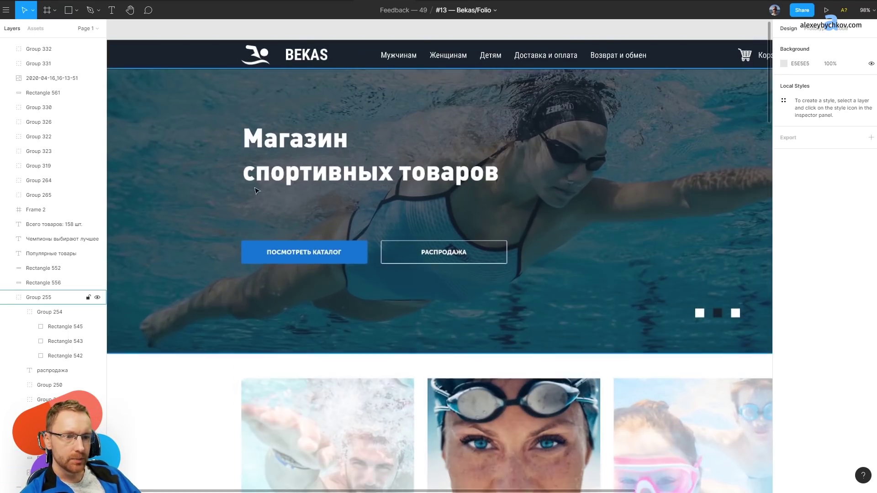
pyautogui.click(306, 248)
pyautogui.doubleClick(459, 257)
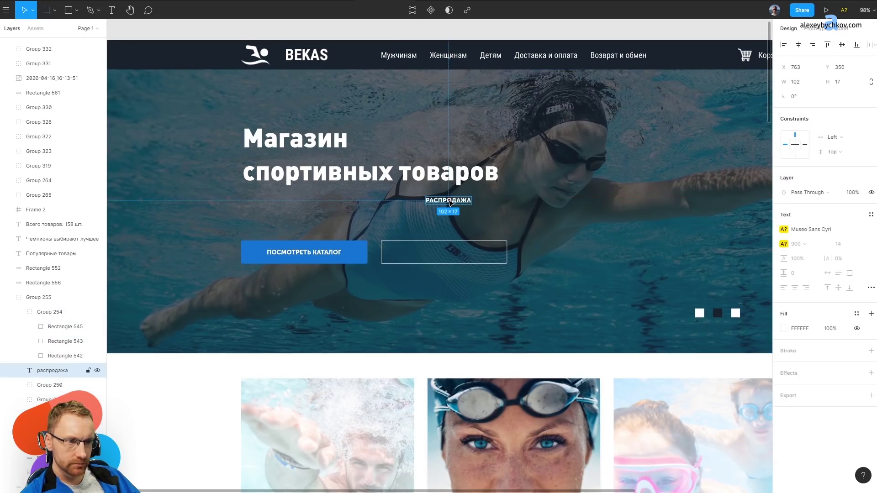
# Group the sale label with its outline, then group both buttons, set closer under it, with the heading.
pyautogui.keyDown('shift'); pyautogui.click(392, 244); pyautogui.keyUp('shift')
pyautogui.hotkey('ctrl', 'g')
pyautogui.moveTo(336, 255); pyautogui.dragTo(319, 216)
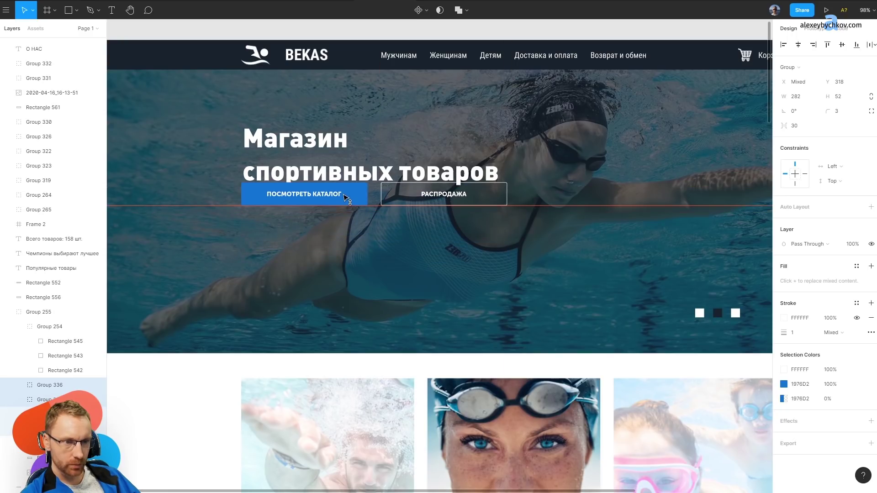
pyautogui.keyDown('shift'); pyautogui.click(302, 173); pyautogui.keyUp('shift')
pyautogui.hotkey('ctrl', 'g')
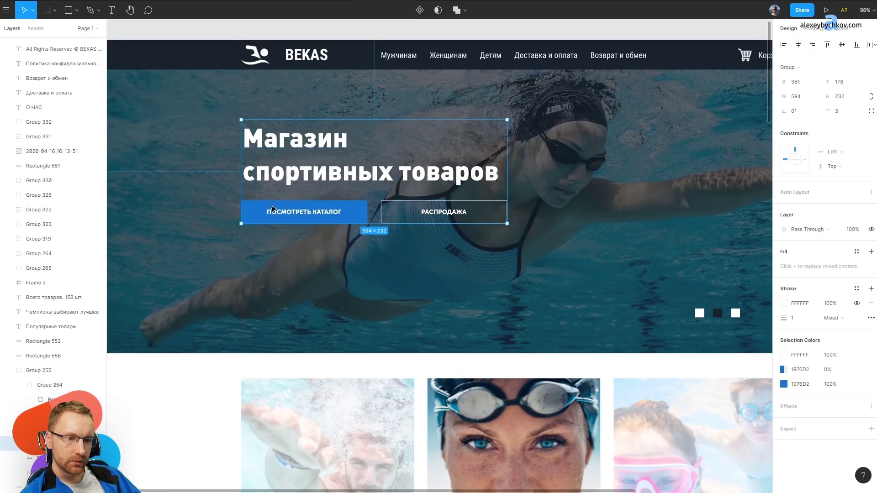
# Move the 594×232 heading-and-buttons group lower in the hero, from Y 178 to Y 346.
pyautogui.moveTo(279, 185); pyautogui.dragTo(289, 260)
pyautogui.scroll(-3, 289, 259)
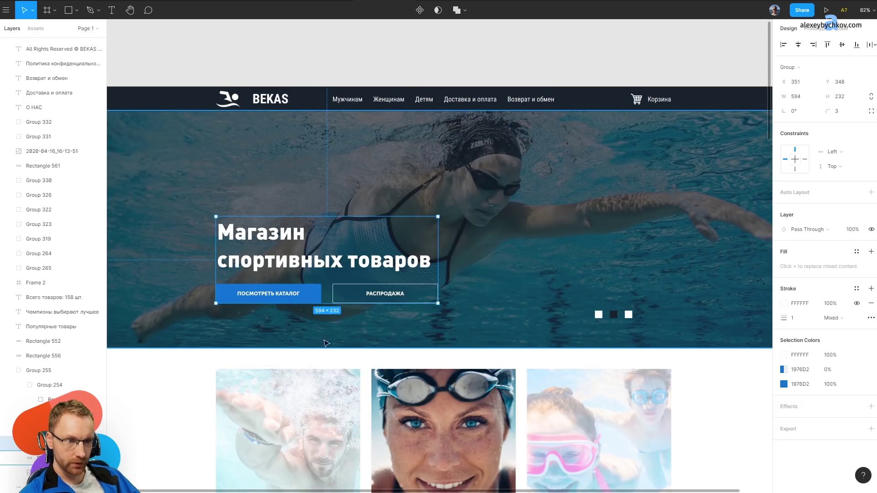
pyautogui.moveTo(220, 240); pyautogui.dragTo(220, 178)
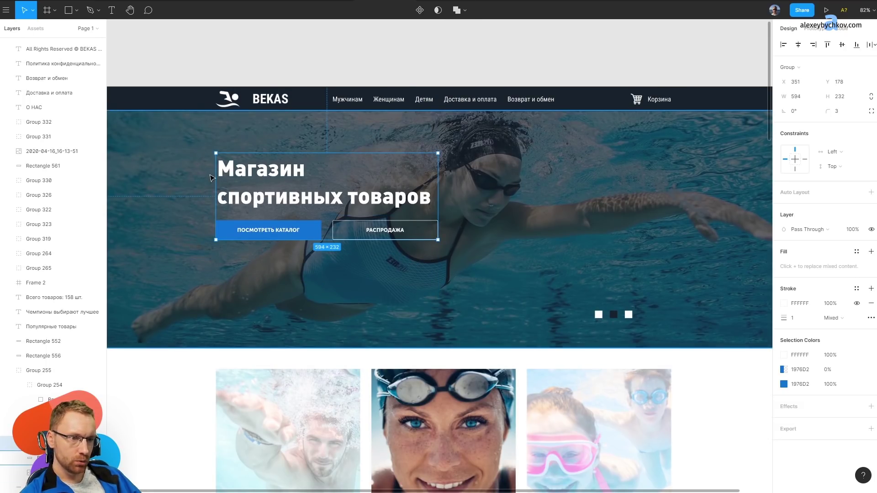
pyautogui.hotkey('ctrl', 'z')
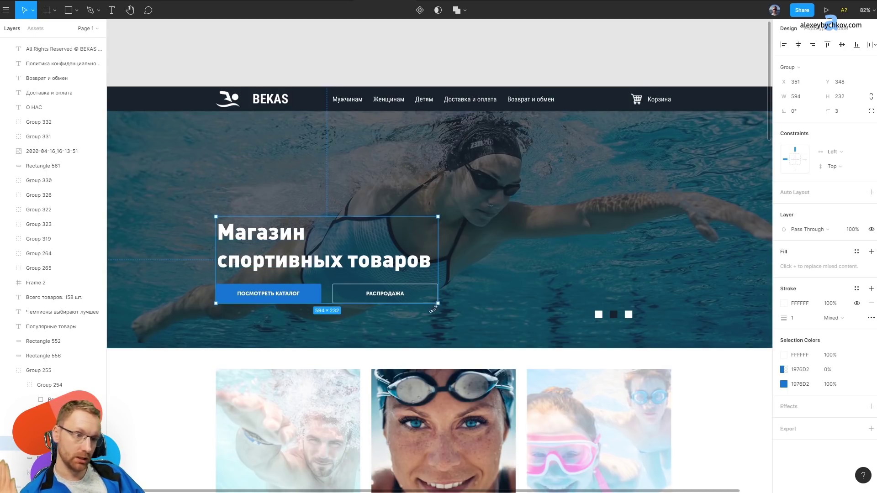
pyautogui.click(550, 68)
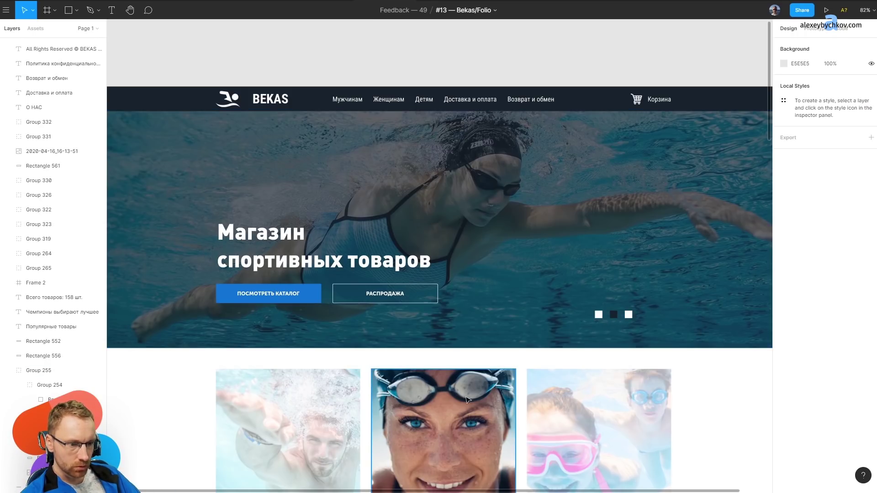
# Round the slider dots in Group 254 with a corner radius of 30.
pyautogui.doubleClick(634, 316)
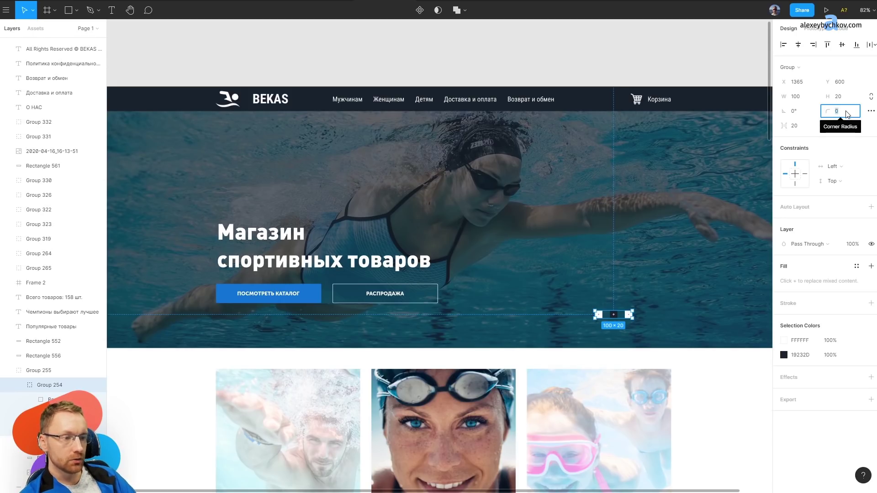
pyautogui.write('30')
pyautogui.press('Return')
pyautogui.press('Escape')
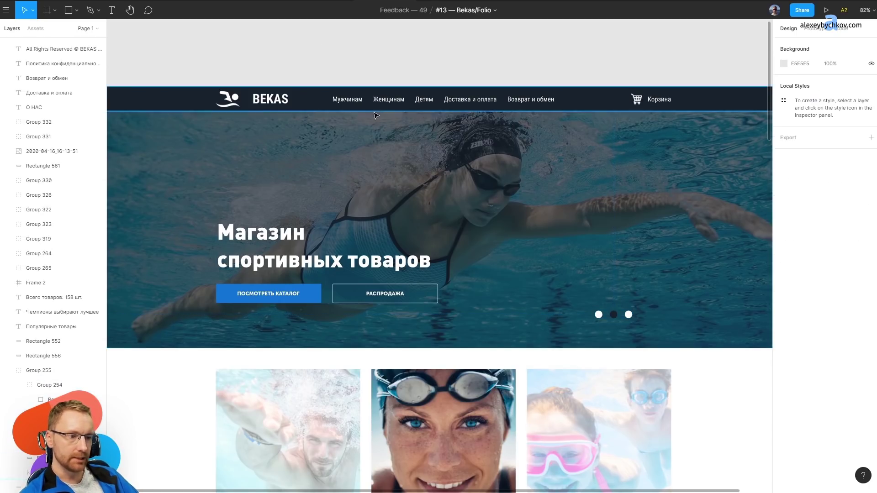
# Move the slider dots up from Y 600 to Y 570, level with the buttons.
pyautogui.hotkey('shift', '0')
pyautogui.click(598, 317)
pyautogui.doubleClick(597, 316)
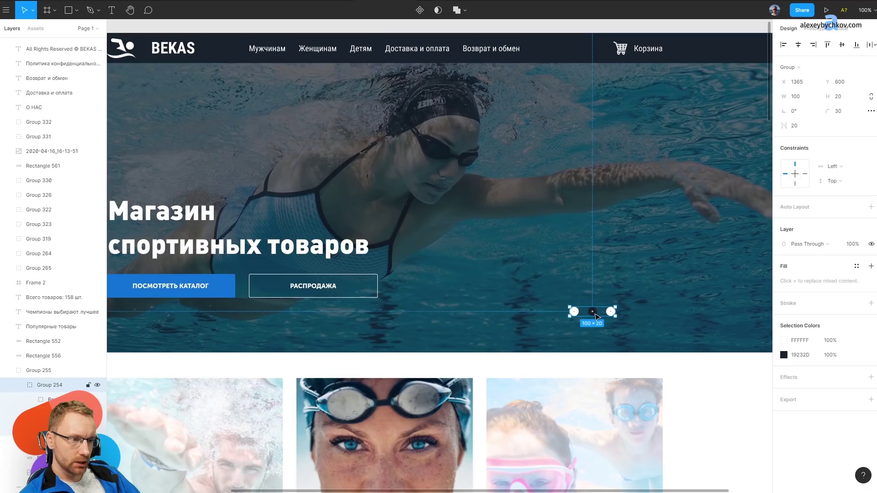
pyautogui.moveTo(598, 317); pyautogui.dragTo(641, 303)
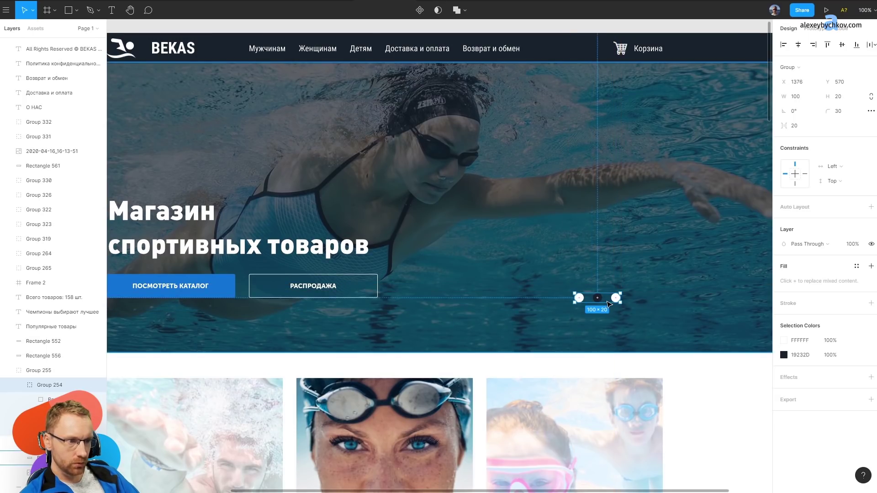
pyautogui.hotkey('shift', '1')
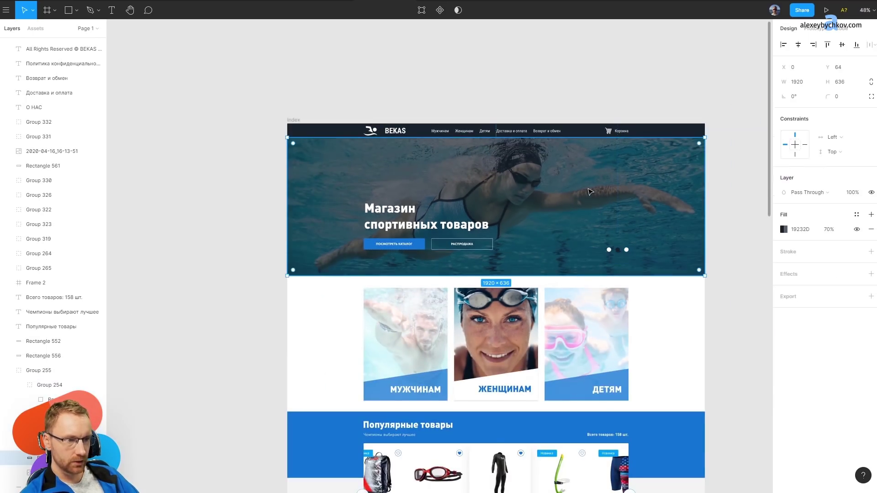
pyautogui.hotkey('shift', '2')
pyautogui.click(576, 67)
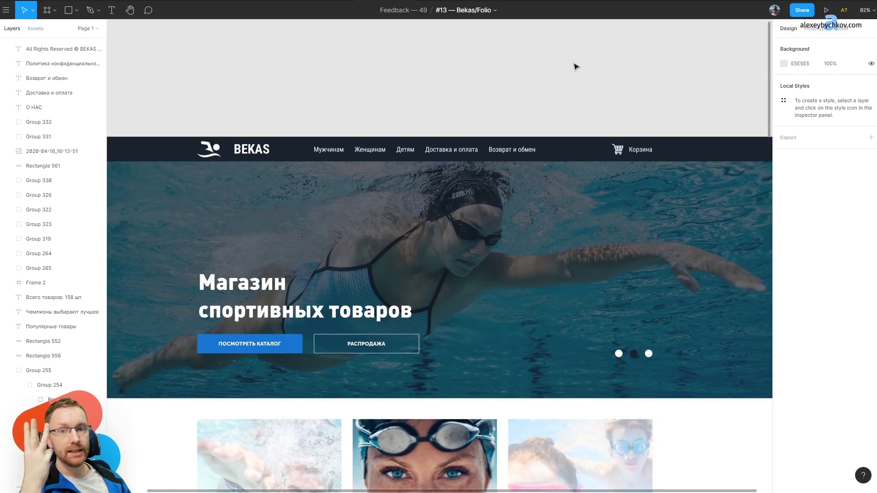
# Remove the dark 70% overlay fill from the hero rectangle.
pyautogui.click(578, 233)
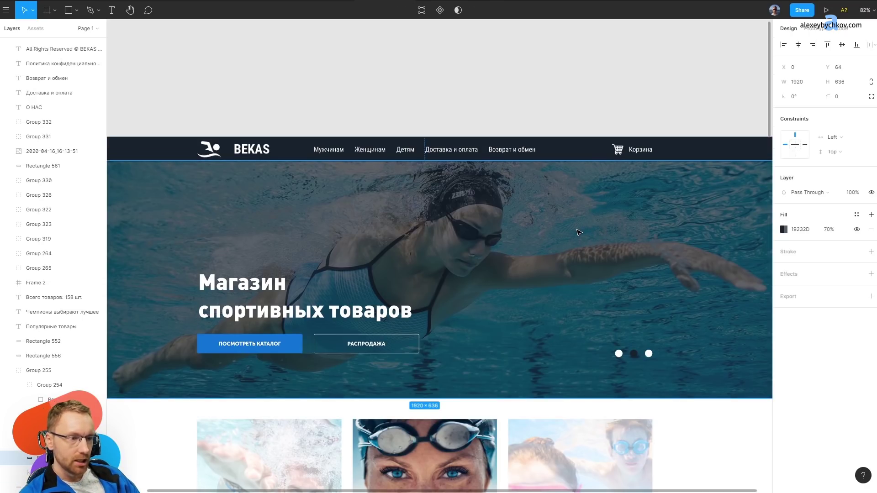
pyautogui.click(871, 230)
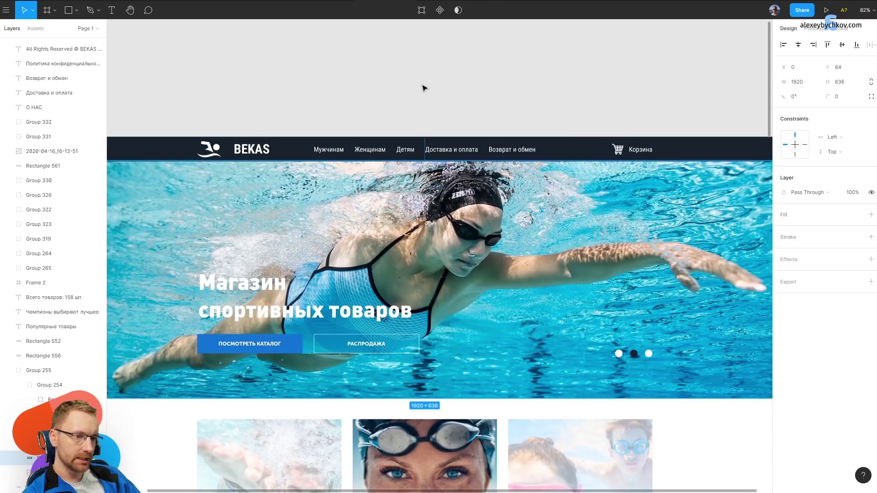
pyautogui.click(424, 86)
pyautogui.hotkey('shift', '1')
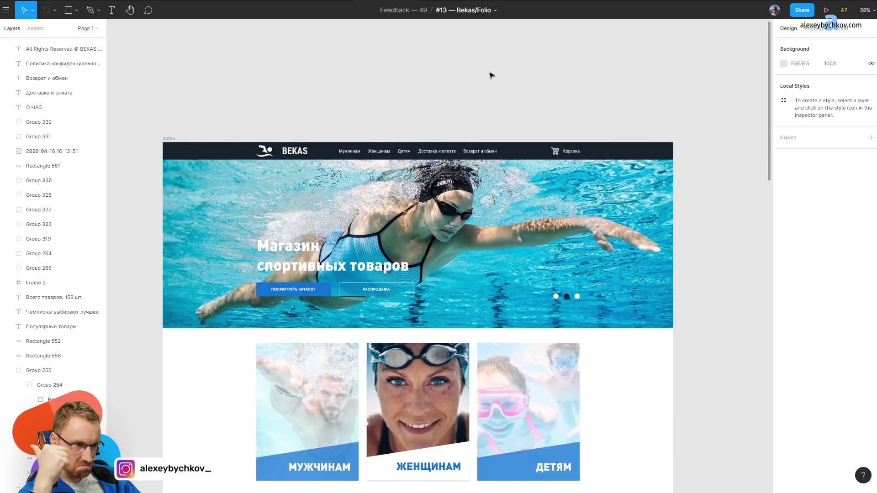
pyautogui.scroll(2, 553, 223)
# Add a linear gradient fill to the swimmer photo with a 1976D2 first stop at reduced opacity.
pyautogui.click(553, 223)
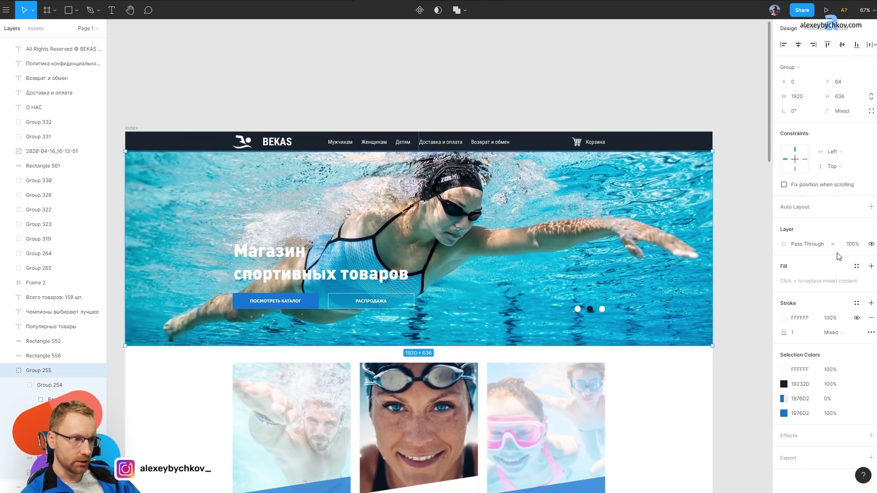
pyautogui.doubleClick(600, 217)
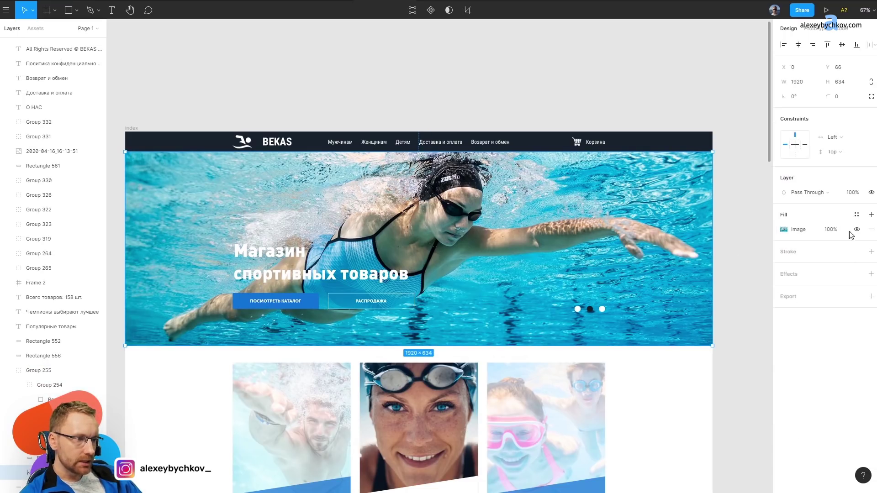
pyautogui.click(871, 214)
pyautogui.click(784, 229)
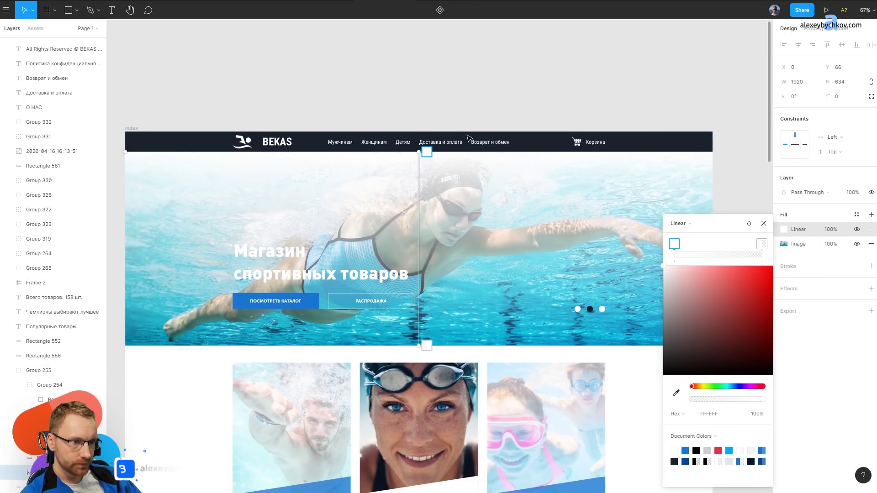
pyautogui.click(685, 450)
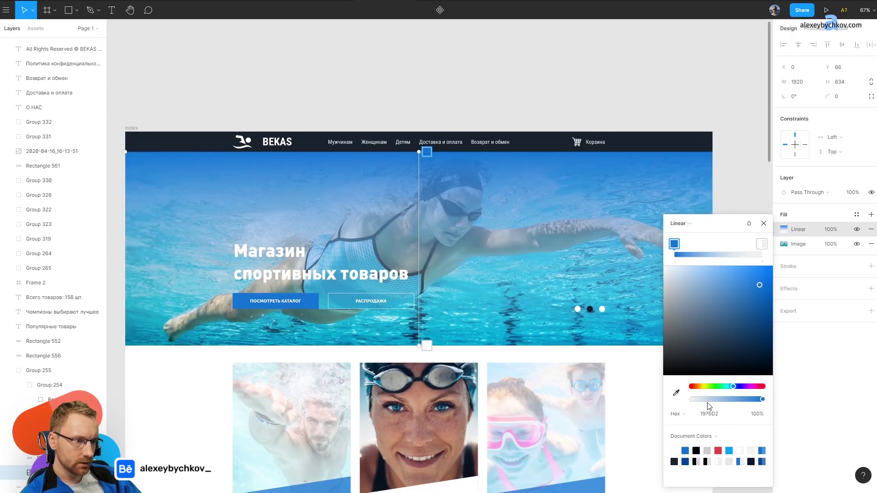
pyautogui.moveTo(708, 400); pyautogui.dragTo(738, 400)
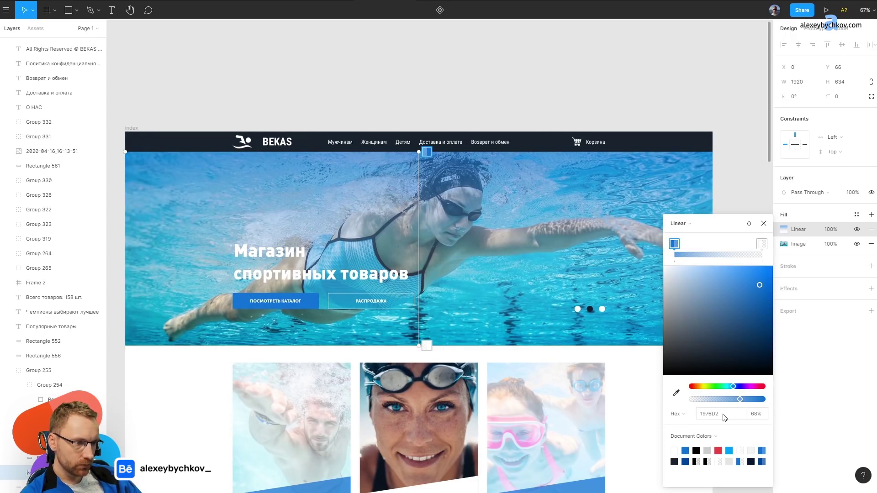
# Set the second gradient stop to 1976D2 and angle the gradient diagonally from the bottom-left.
pyautogui.click(762, 245)
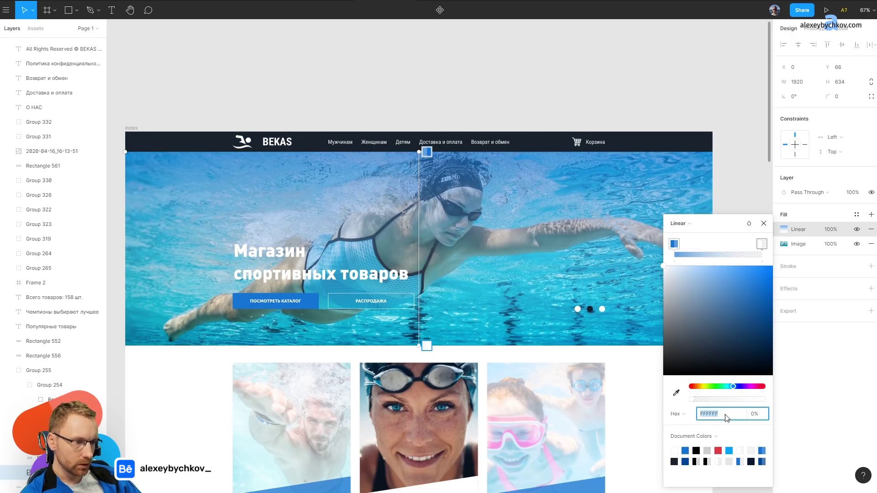
pyautogui.write('1976D2')
pyautogui.press('Return')
pyautogui.moveTo(419, 151); pyautogui.dragTo(247, 346)
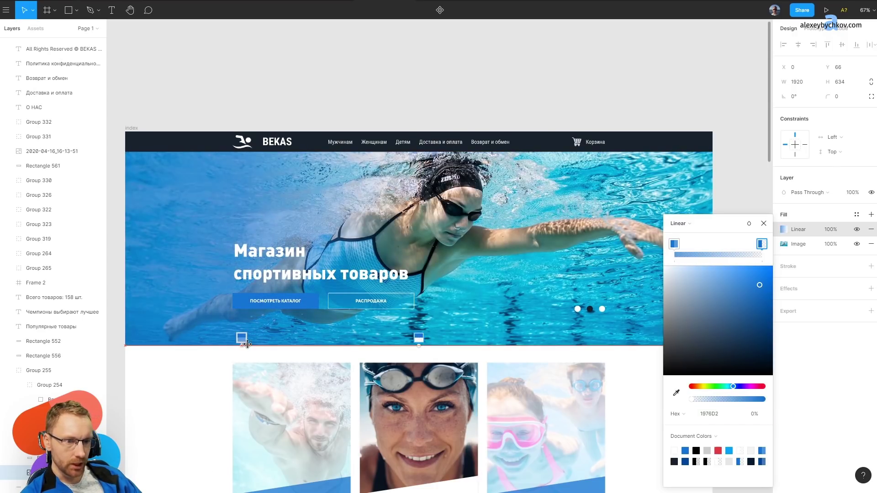
pyautogui.moveTo(417, 343); pyautogui.dragTo(398, 178)
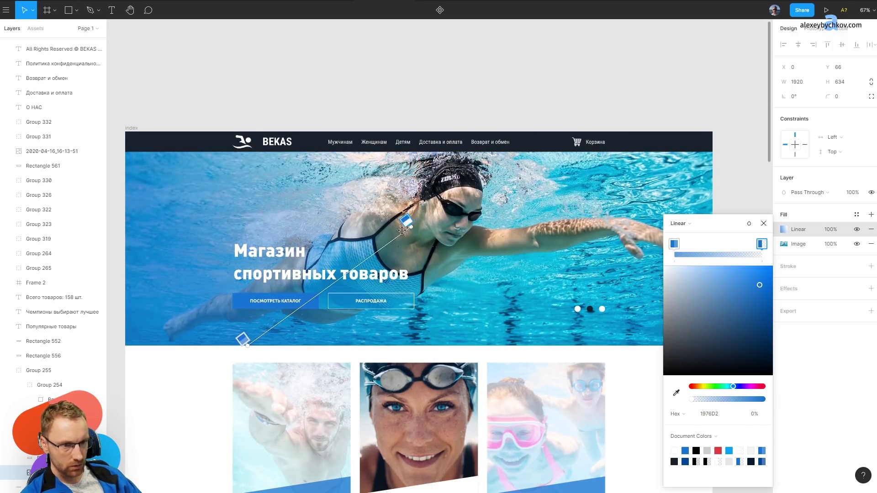
pyautogui.click(445, 94)
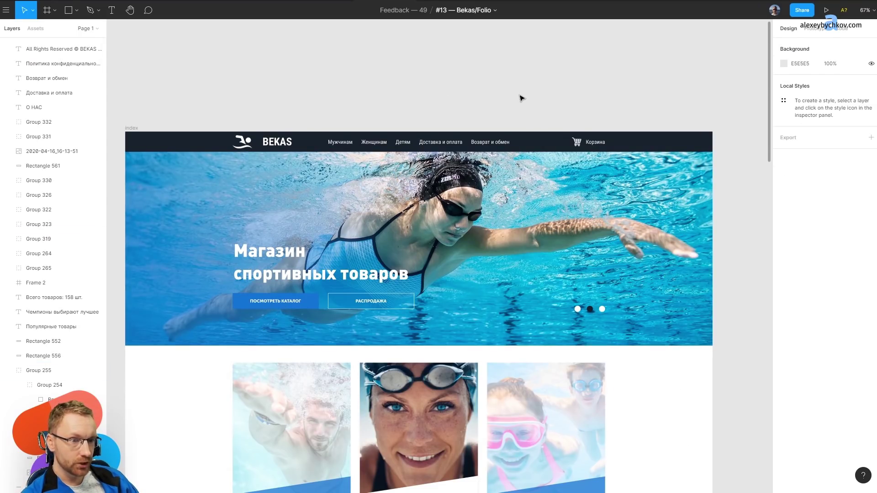
# Give the ПОСМОТРЕТЬ КАТАЛОГ button the white fill style and a dark style on its label.
pyautogui.click(275, 301)
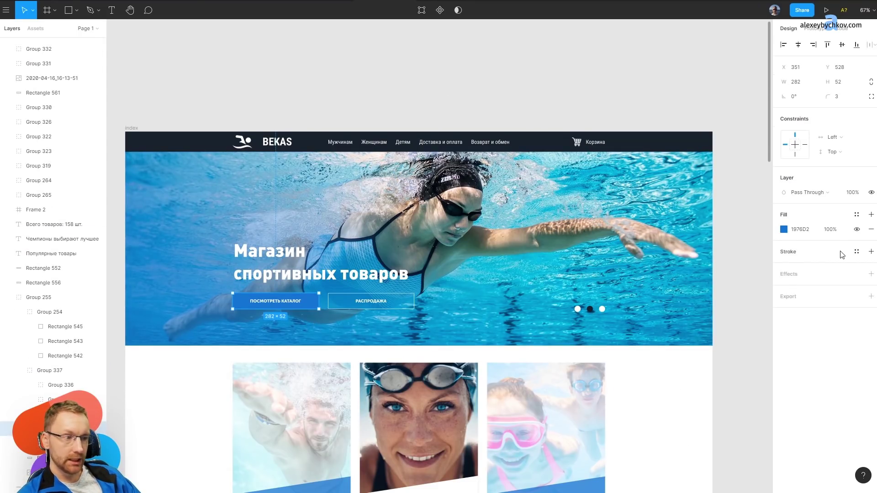
pyautogui.click(857, 215)
pyautogui.click(862, 360)
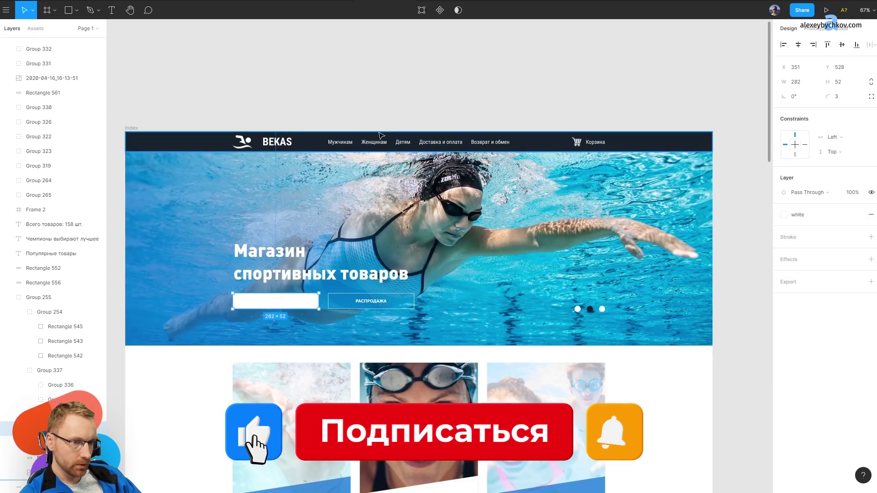
pyautogui.doubleClick(276, 302)
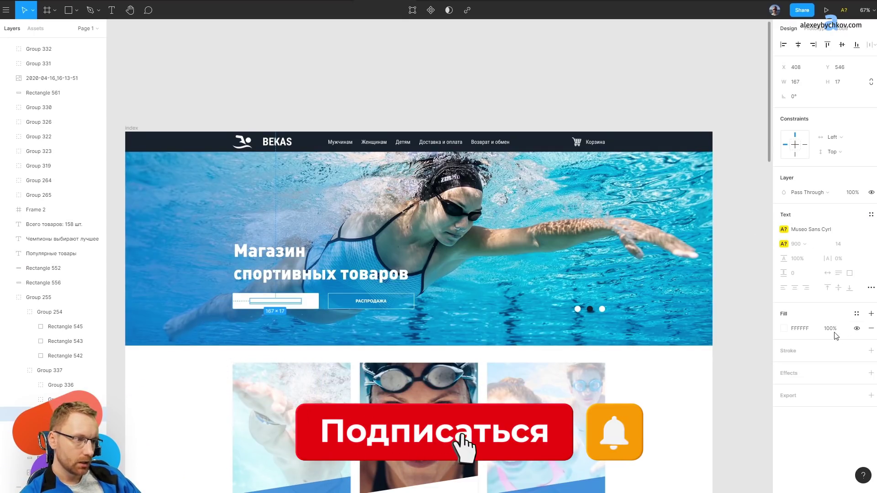
pyautogui.click(857, 313)
pyautogui.click(787, 350)
pyautogui.click(548, 75)
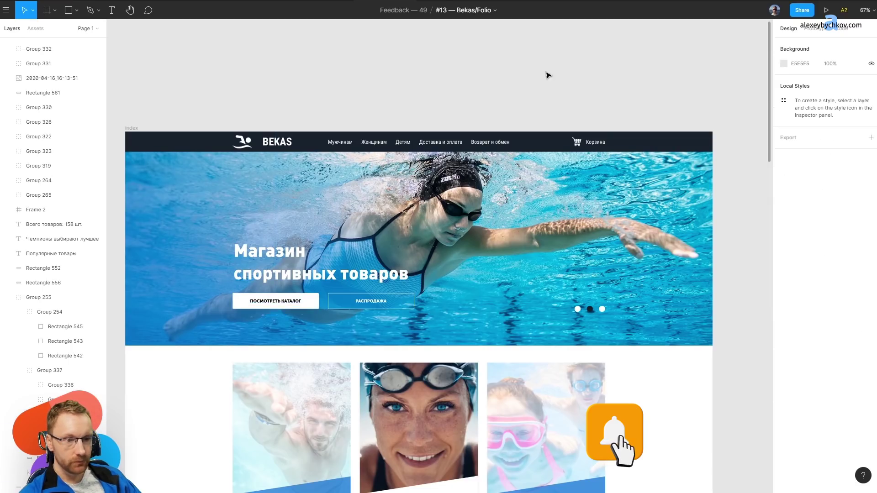
pyautogui.moveTo(476, 352)
pyautogui.mouseDown()
pyautogui.moveTo(454, 162)
pyautogui.moveTo(452, 327)
pyautogui.mouseUp()
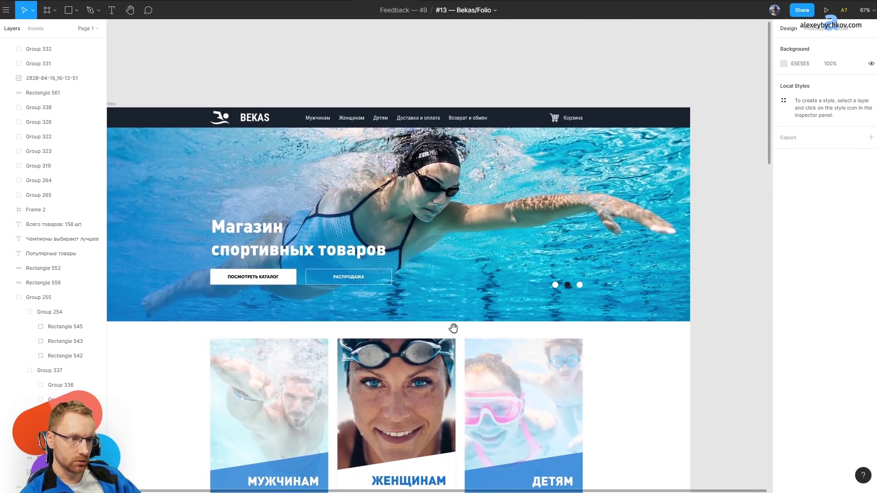
# Shift the hero photo left, move the headline group right and the slider dots above it.
pyautogui.click(413, 195)
pyautogui.moveTo(583, 192); pyautogui.dragTo(473, 192)
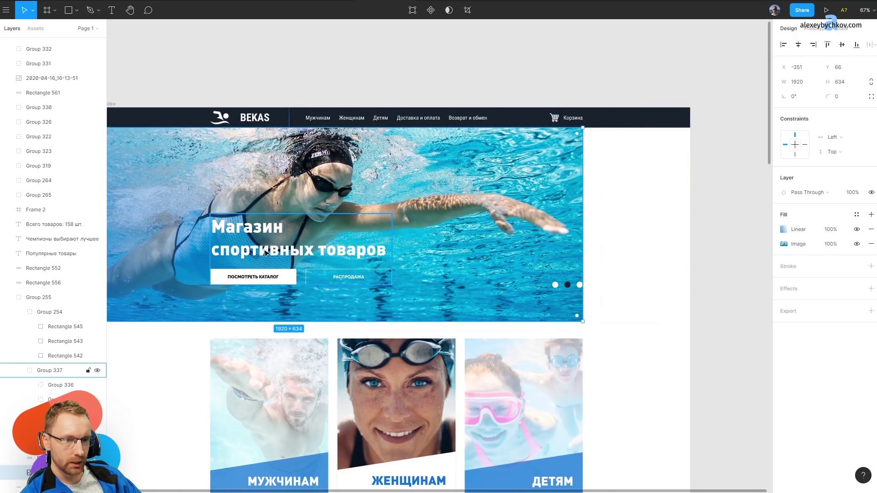
pyautogui.moveTo(242, 256)
pyautogui.mouseDown()
pyautogui.moveTo(455, 260)
pyautogui.moveTo(412, 259)
pyautogui.mouseUp()
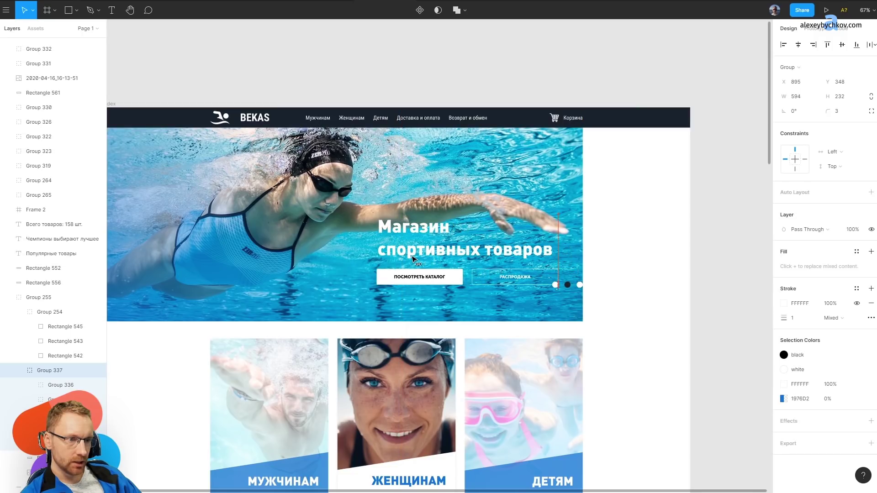
pyautogui.click(580, 285)
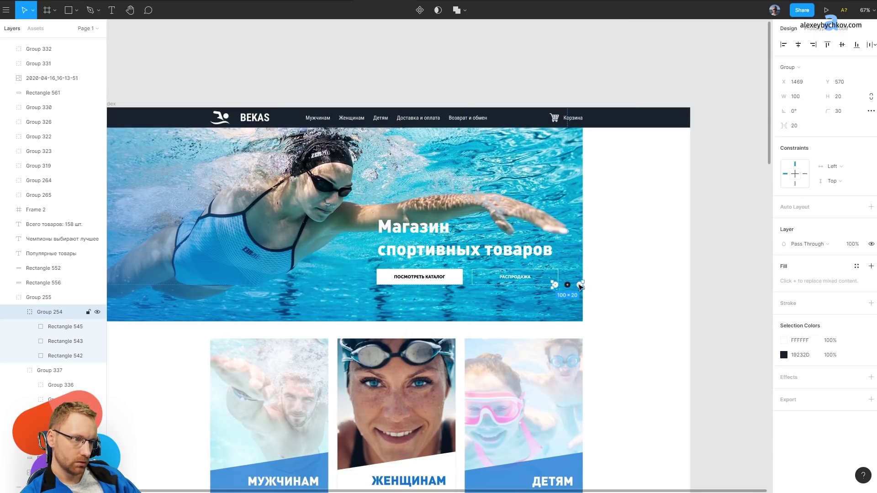
pyautogui.moveTo(496, 182); pyautogui.dragTo(386, 197)
pyautogui.keyDown('shift'); pyautogui.click(429, 234); pyautogui.keyUp('shift')
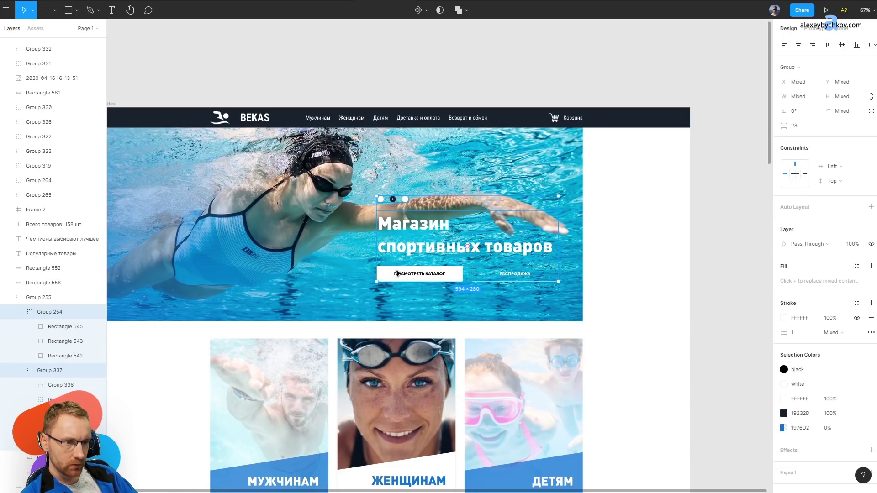
# Align the headline group and slider dots to the layout grid columns using outline view.
pyautogui.hotkey('ctrl', 'shift', '4')
pyautogui.hotkey('shift', 'Right')
pyautogui.hotkey('shift', 'Right')
pyautogui.hotkey('shift', 'Right')
pyautogui.hotkey('ctrl', 'y')
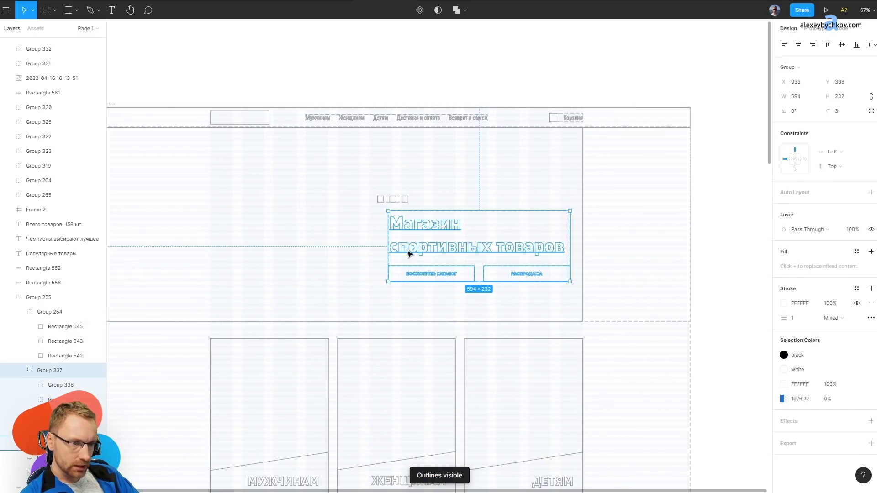
pyautogui.moveTo(421, 258); pyautogui.dragTo(425, 254)
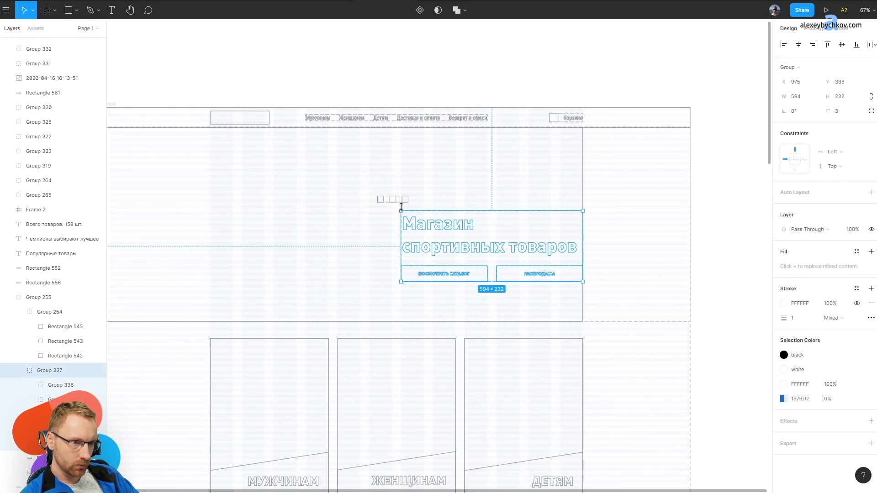
pyautogui.click(401, 200)
pyautogui.moveTo(401, 201); pyautogui.dragTo(415, 203)
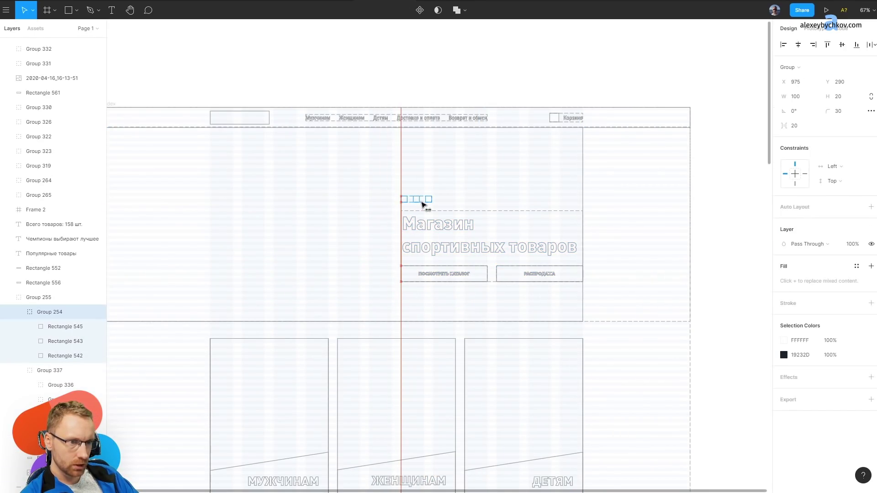
pyautogui.hotkey('ctrl', 'y')
# Try resizing the hero photo, undo it, and hide the layout grids.
pyautogui.moveTo(351, 208); pyautogui.dragTo(337, 229)
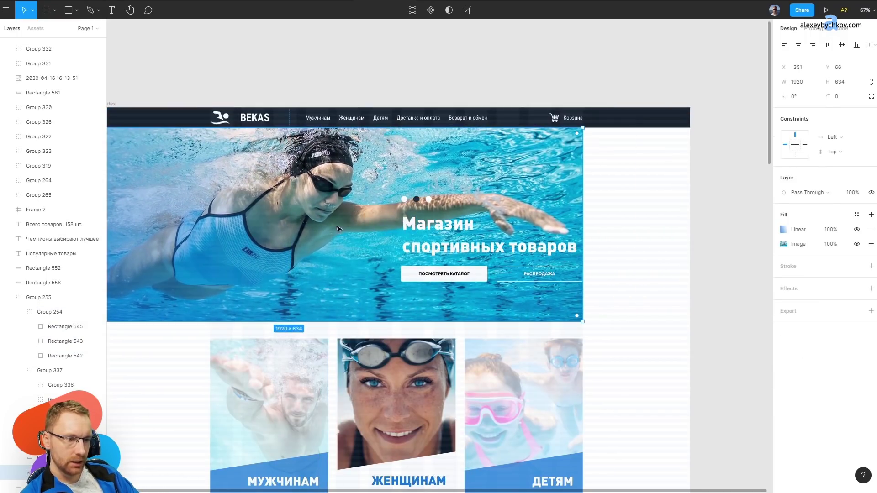
pyautogui.moveTo(578, 127)
pyautogui.mouseDown()
pyautogui.moveTo(509, 138)
pyautogui.moveTo(531, 131)
pyautogui.mouseUp()
pyautogui.hotkey('ctrl', 'z')
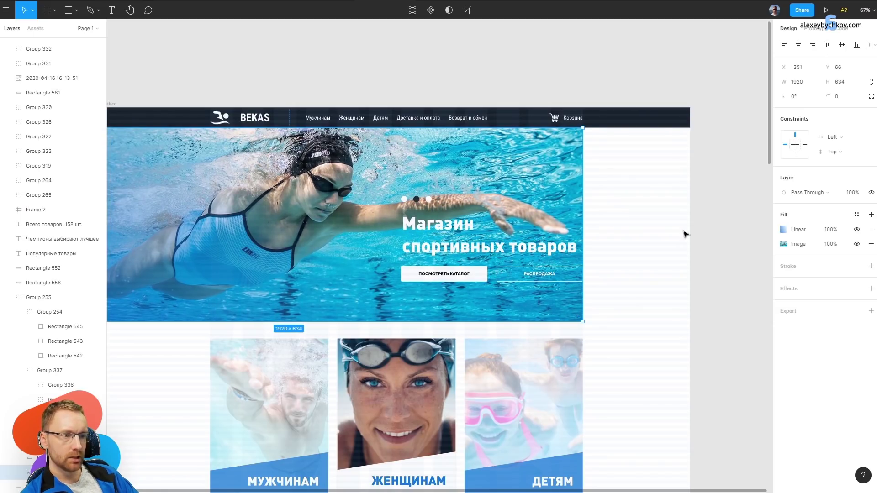
pyautogui.press('Escape')
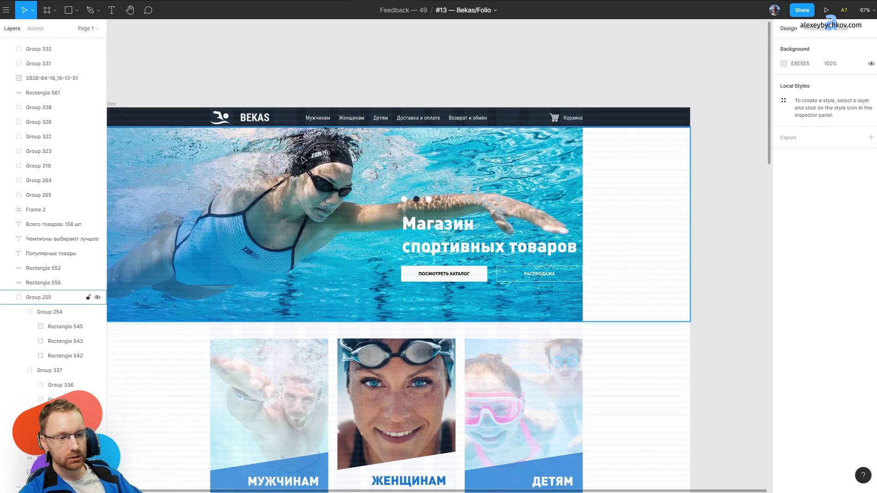
pyautogui.hotkey('ctrl', 'shift', '4')
pyautogui.scroll(-3, 316, 206)
pyautogui.scroll(-2, 304, 265)
# Hide the 60% white fills on the МУЖЧИНАМ and ДЕТЯМ card photos.
pyautogui.click(303, 265)
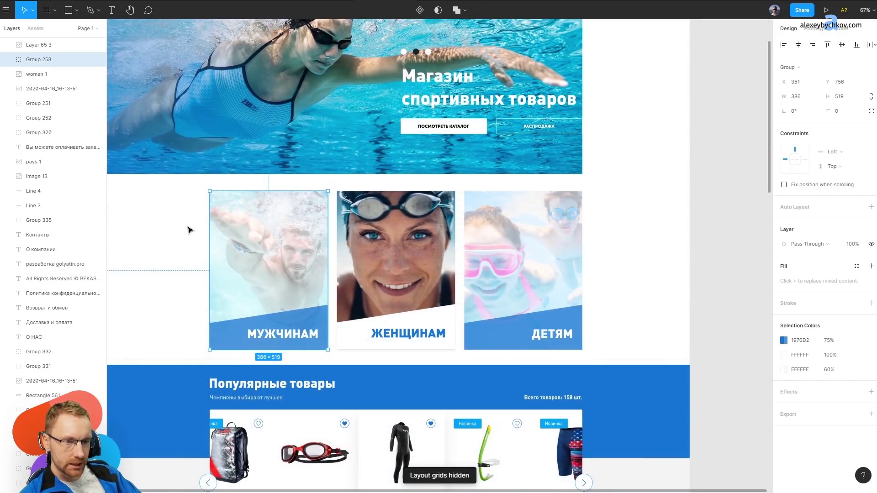
pyautogui.keyDown('ctrl'); pyautogui.click(288, 227); pyautogui.keyUp('ctrl')
pyautogui.click(856, 230)
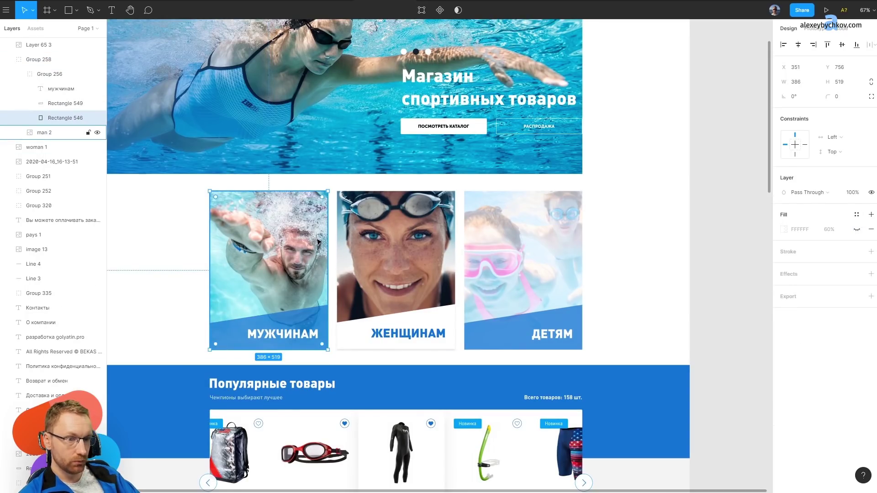
pyautogui.click(545, 233)
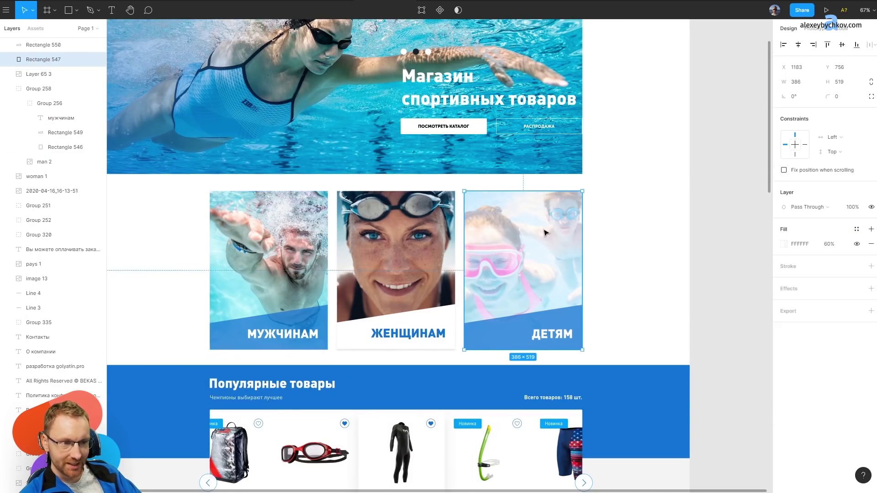
pyautogui.click(856, 244)
pyautogui.click(638, 236)
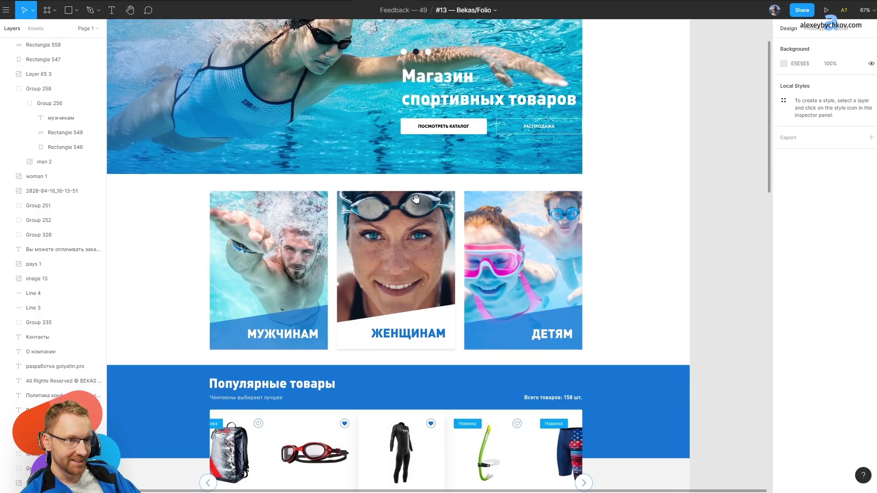
# Flatten the slanted top of the МУЖЧИНАМ card's blue band by moving its top-right vertex.
pyautogui.scroll(-5, 363, 289)
pyautogui.scroll(-5, 363, 288)
pyautogui.scroll(3, 328, 247)
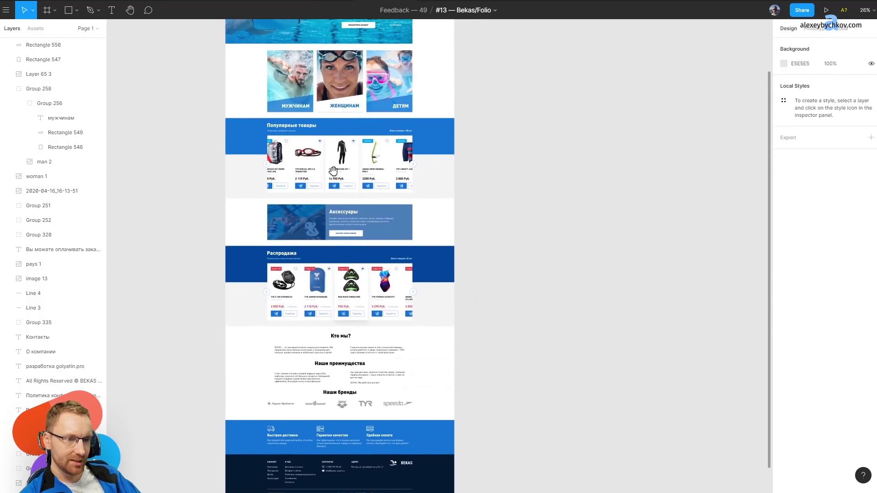
pyautogui.scroll(3, 309, 217)
pyautogui.scroll(5, 309, 217)
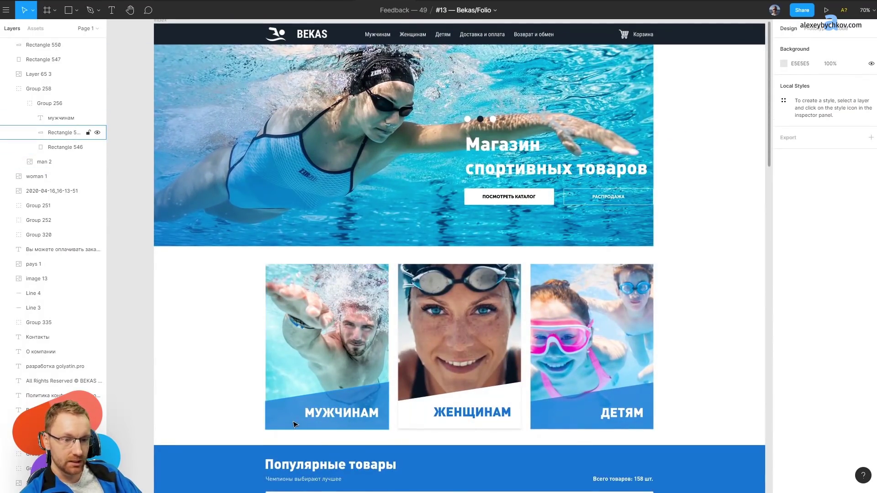
pyautogui.keyDown('ctrl'); pyautogui.click(322, 407); pyautogui.keyUp('ctrl')
pyautogui.doubleClick(351, 408)
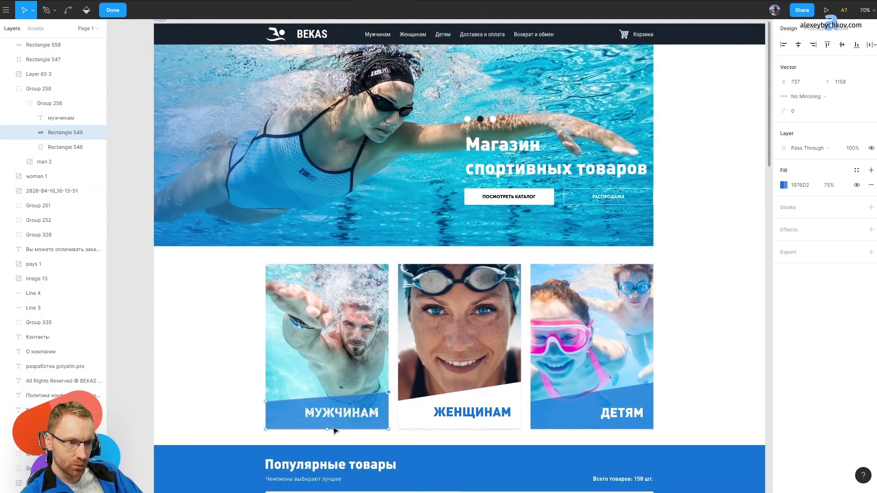
pyautogui.press('Escape')
pyautogui.scroll(2, 411, 274)
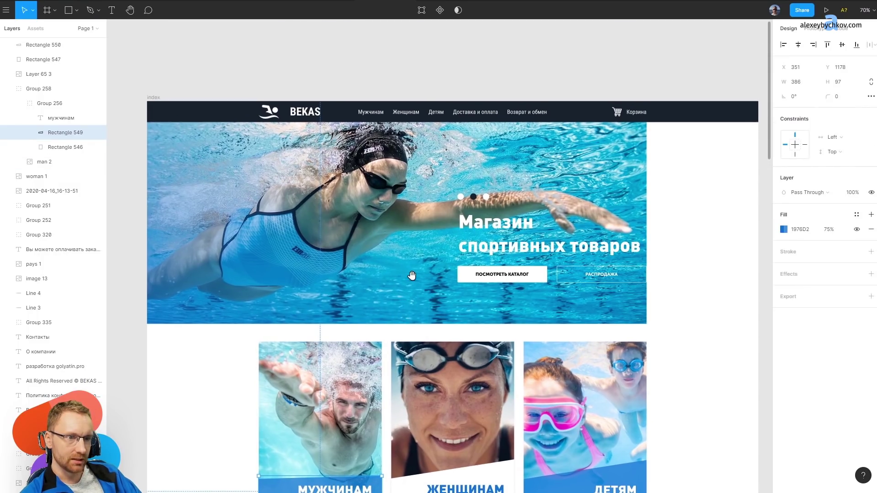
pyautogui.moveTo(411, 274); pyautogui.dragTo(419, 107)
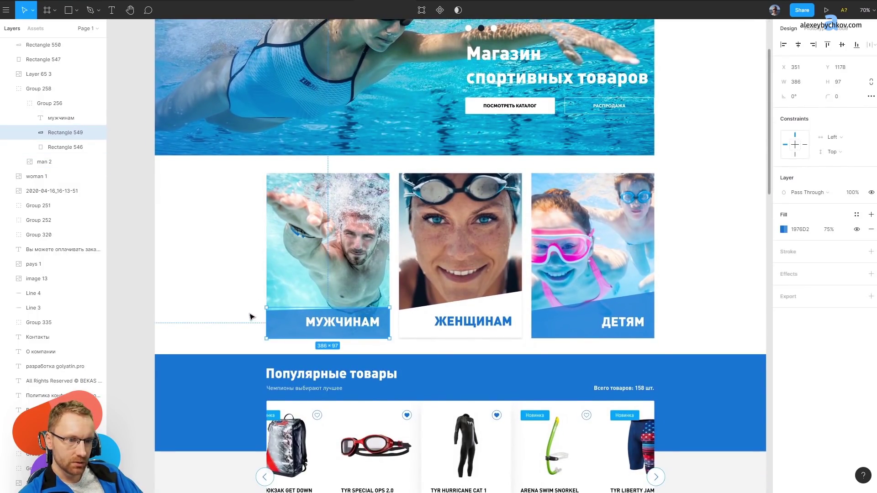
pyautogui.scroll(4, 571, 336)
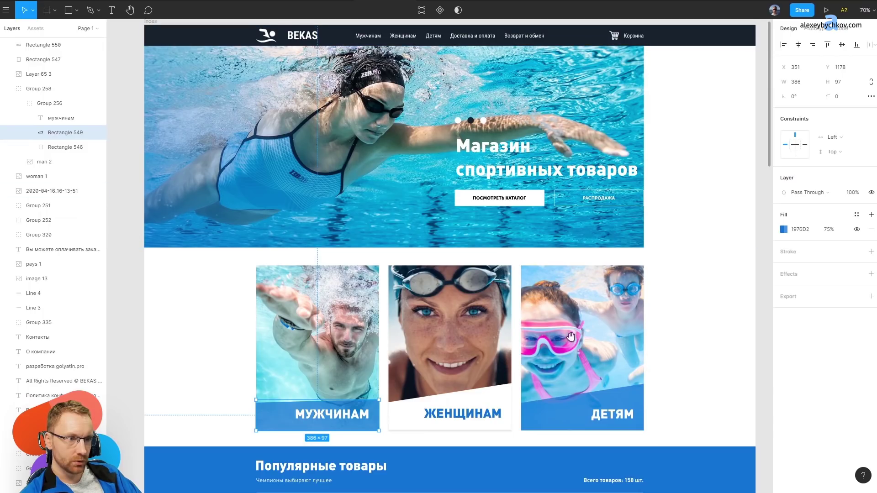
pyautogui.scroll(-10, 570, 337)
pyautogui.scroll(-8, 540, 158)
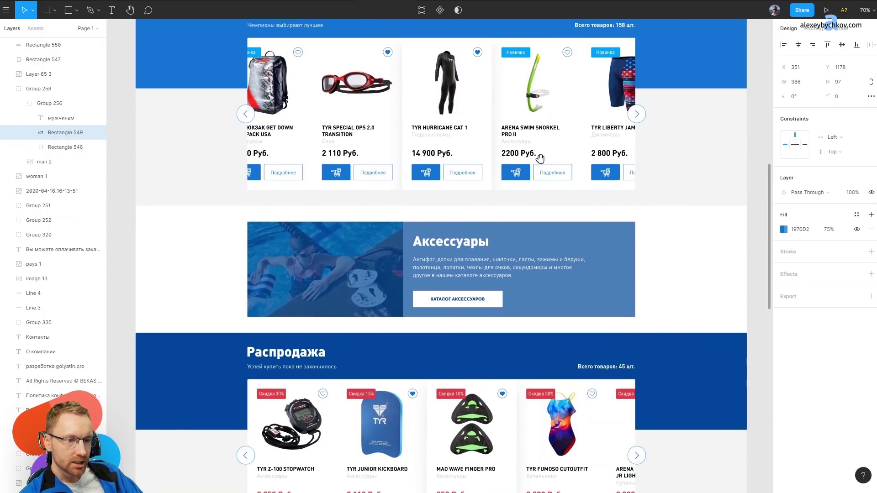
pyautogui.scroll(-4, 540, 158)
pyautogui.scroll(3, 540, 158)
pyautogui.hscroll(1, 241, 192)
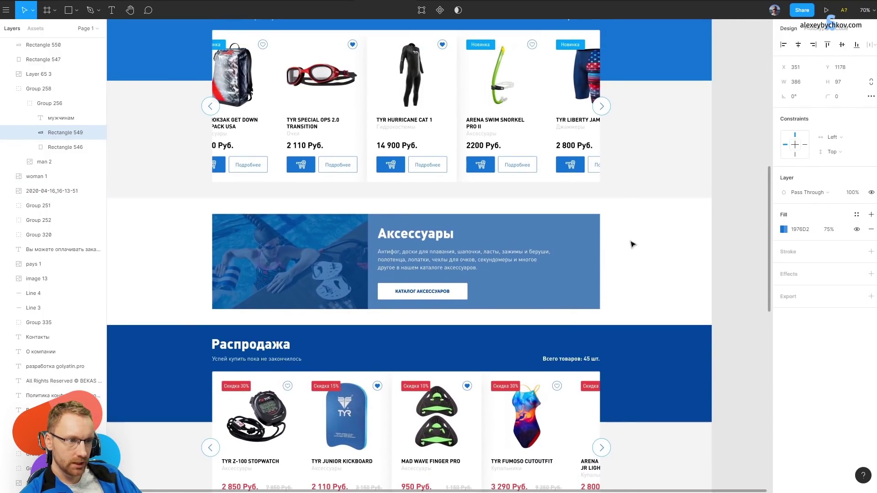
pyautogui.scroll(-4, 552, 418)
pyautogui.hscroll(-1, 552, 418)
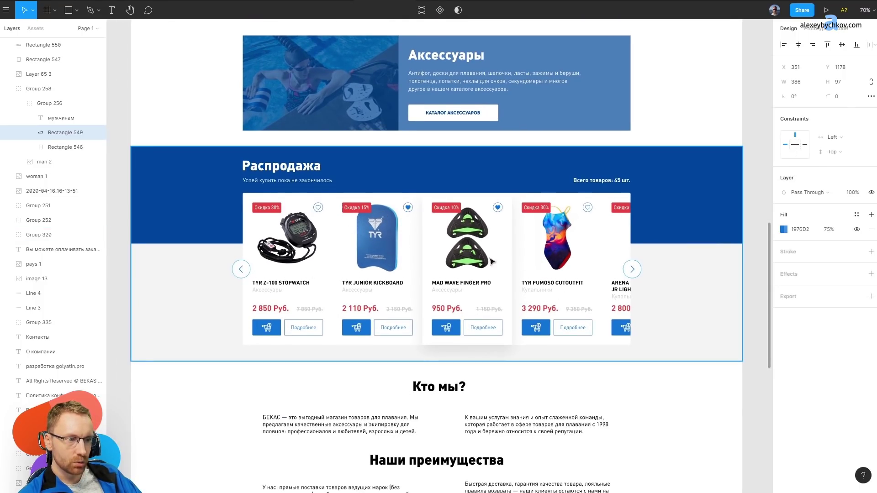
pyautogui.scroll(5, 491, 261)
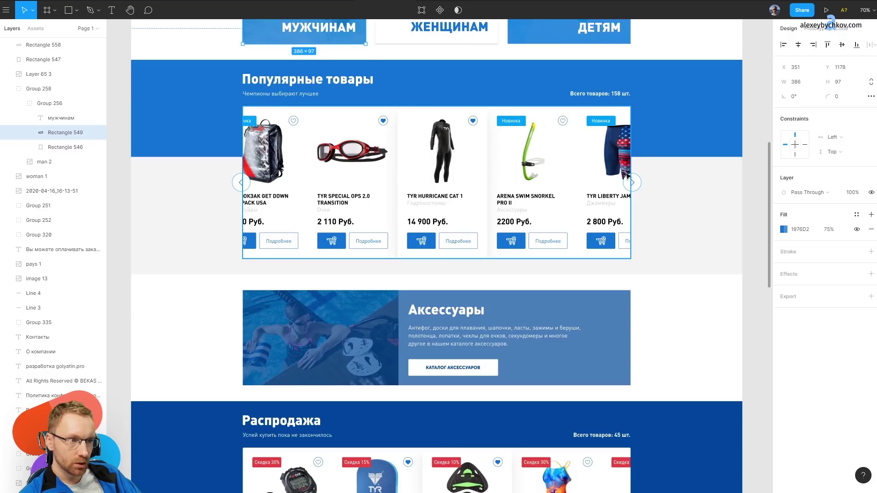
pyautogui.scroll(-5, 432, 137)
pyautogui.scroll(-2, 460, 190)
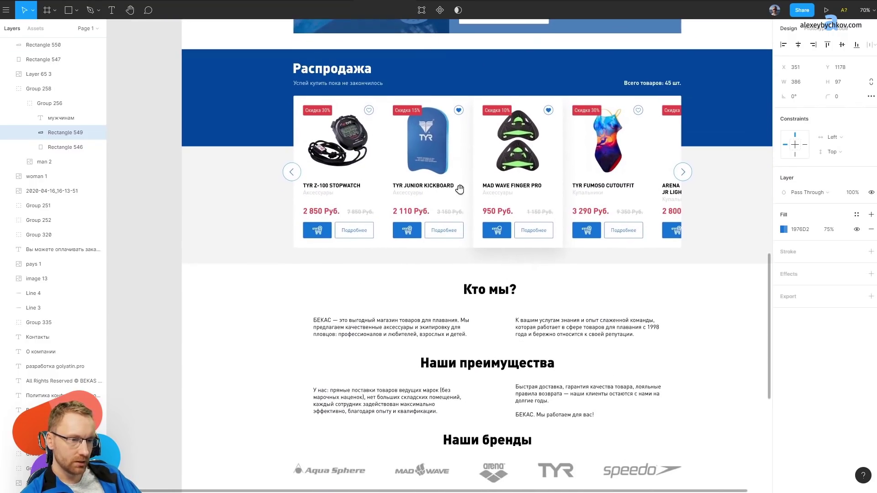
pyautogui.scroll(-6, 413, 40)
pyautogui.keyDown('ctrl'); pyautogui.scroll(5, 420, 193); pyautogui.keyUp('ctrl')
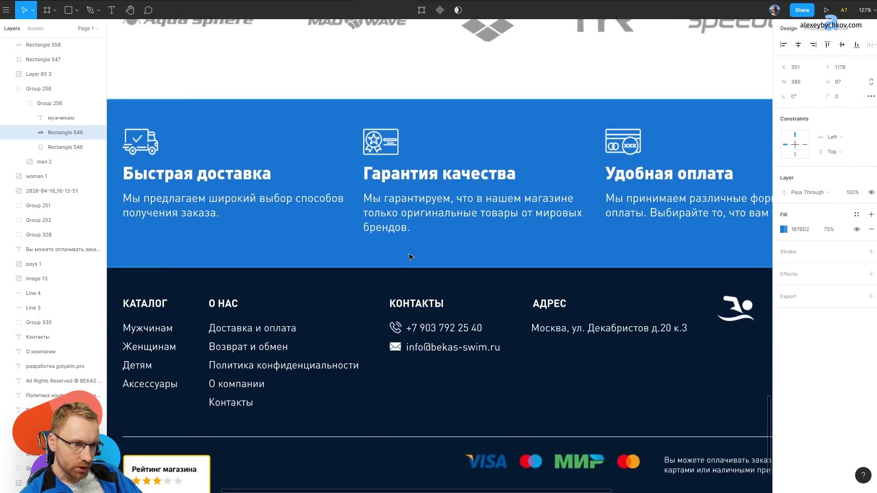
# Realign the Гарантия качества feature block and move the КОНТАКТЫ footer column slightly left.
pyautogui.doubleClick(388, 225)
pyautogui.moveTo(388, 225); pyautogui.dragTo(409, 224)
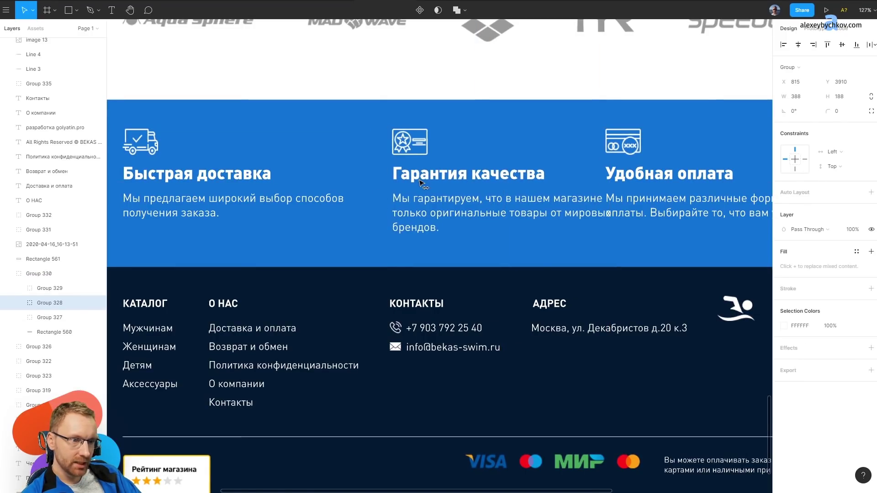
pyautogui.hotkey('ctrl', 'g')
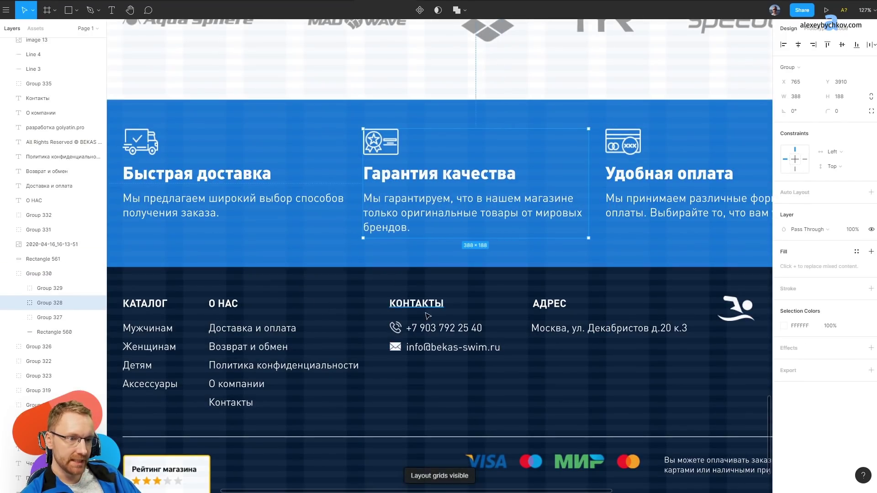
pyautogui.keyDown('ctrl'); pyautogui.scroll(1, 405, 314); pyautogui.keyUp('ctrl')
pyautogui.click(427, 309)
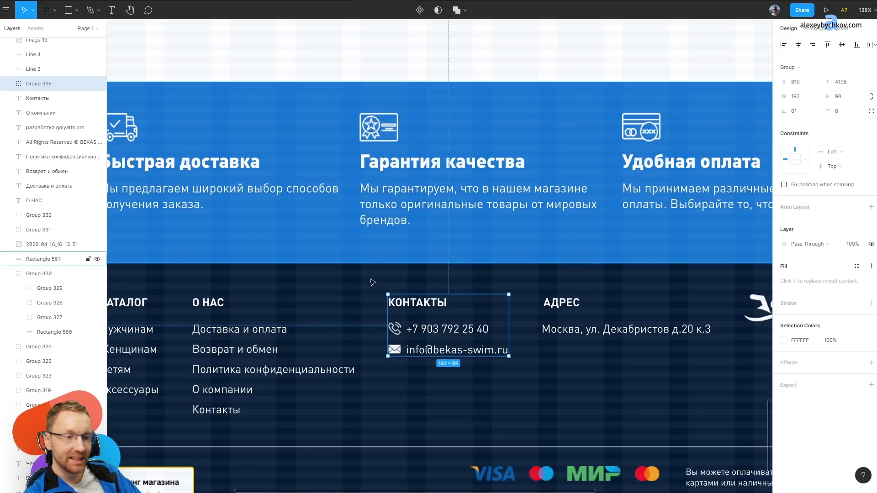
pyautogui.moveTo(427, 309); pyautogui.dragTo(400, 309)
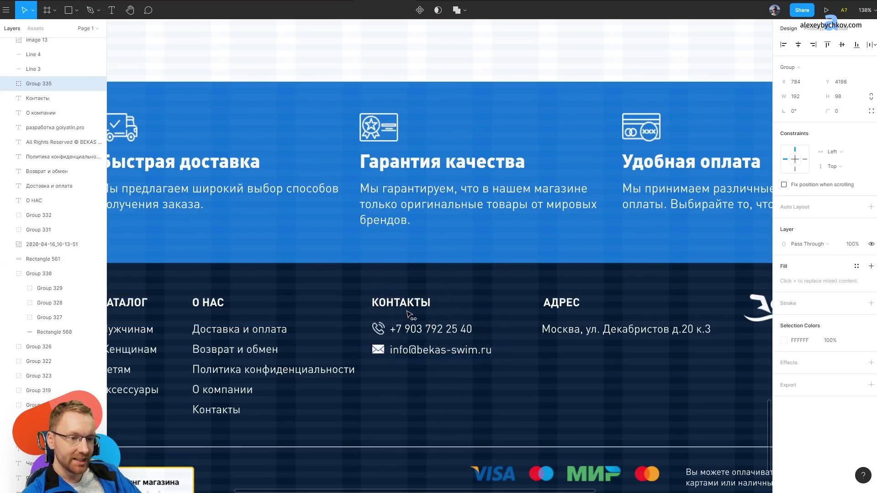
pyautogui.scroll(-3, 353, 307)
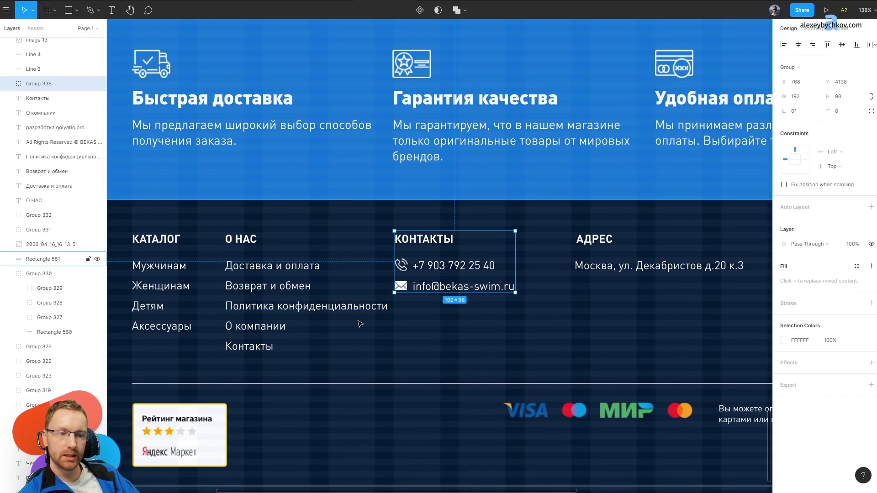
# Move the Политика конфиденциальности link into the bottom row beside разработка golyatin.pro.
pyautogui.click(358, 307)
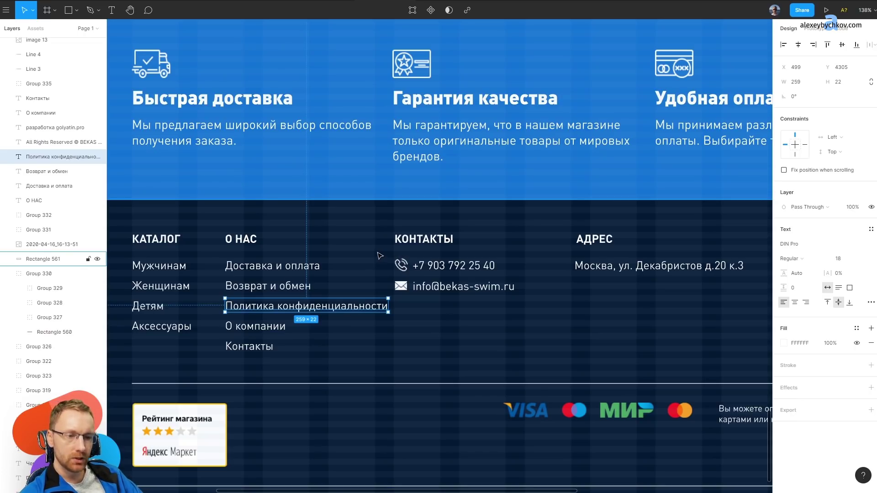
pyautogui.scroll(-5, 380, 255)
pyautogui.scroll(4, 580, 337)
pyautogui.hotkey('ctrl', ']')
pyautogui.hotkey('ctrl', ']')
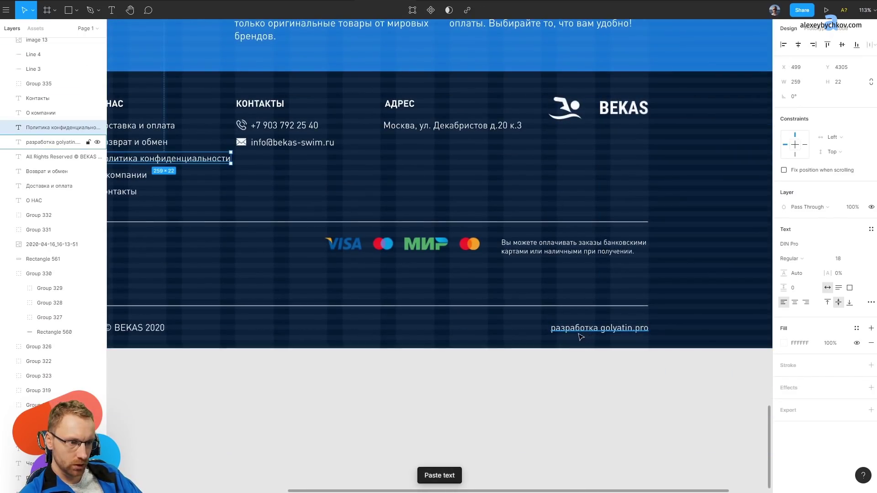
pyautogui.moveTo(191, 162)
pyautogui.mouseDown()
pyautogui.moveTo(524, 332)
pyautogui.moveTo(470, 338)
pyautogui.mouseUp()
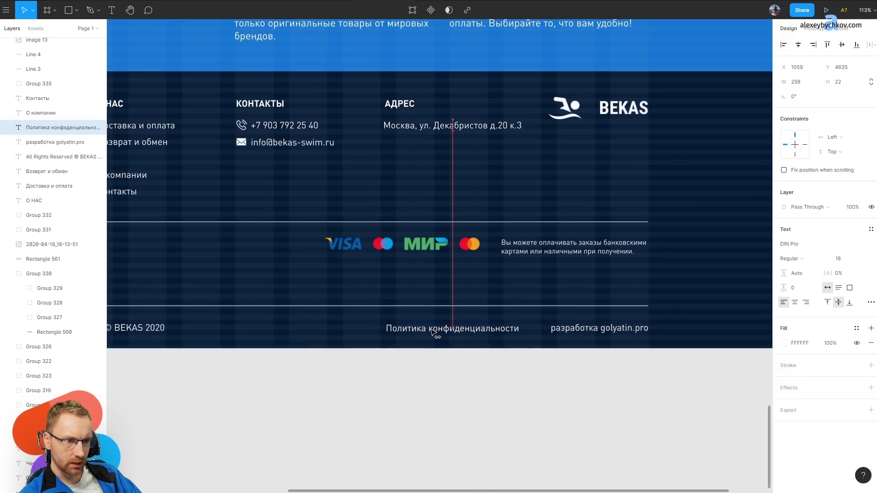
pyautogui.moveTo(411, 332); pyautogui.dragTo(439, 332)
pyautogui.moveTo(304, 284); pyautogui.dragTo(486, 334)
# Set the copyright line and Политика конфиденциальности link to 22% opacity and hide the layout grid.
pyautogui.click(275, 378)
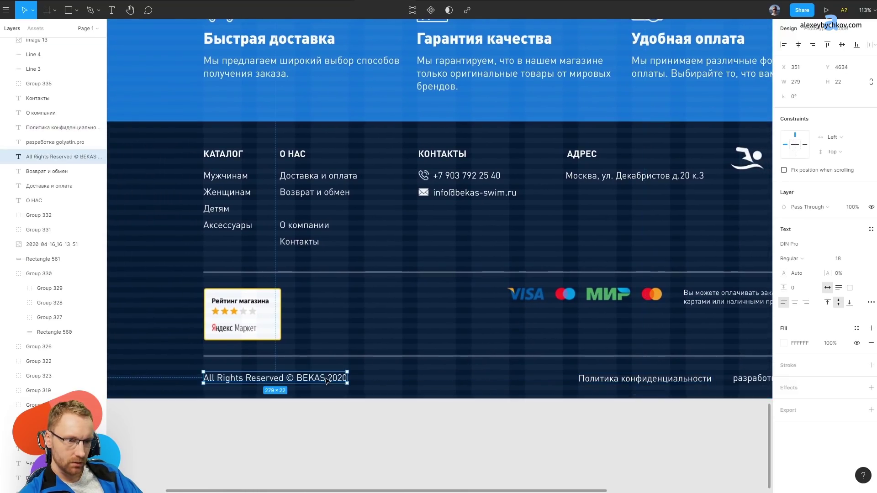
pyautogui.keyDown('shift'); pyautogui.click(639, 379); pyautogui.keyUp('shift')
pyautogui.press('2')
pyautogui.press('2')
pyautogui.click(495, 414)
pyautogui.hotkey('ctrl', 'g')
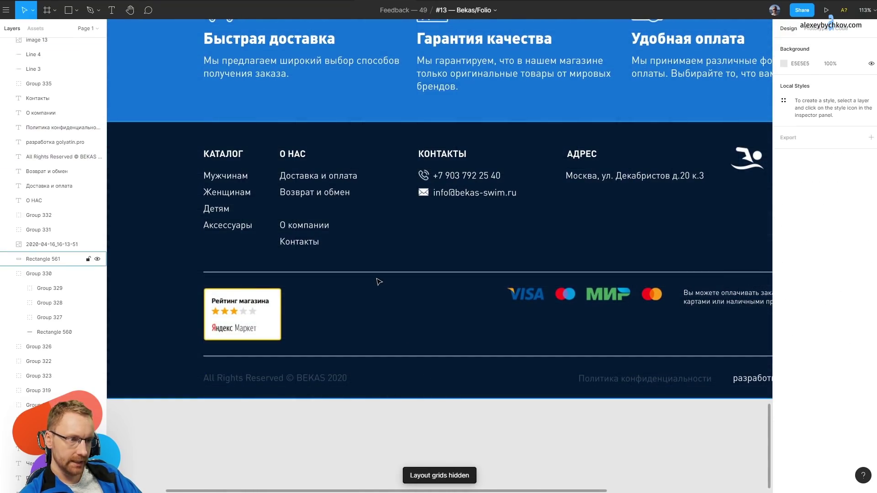
# Inspect the footer links and the Женщинам, Мужчинам, Детям, Аксессуары catalog items.
pyautogui.click(304, 225)
pyautogui.click(297, 191)
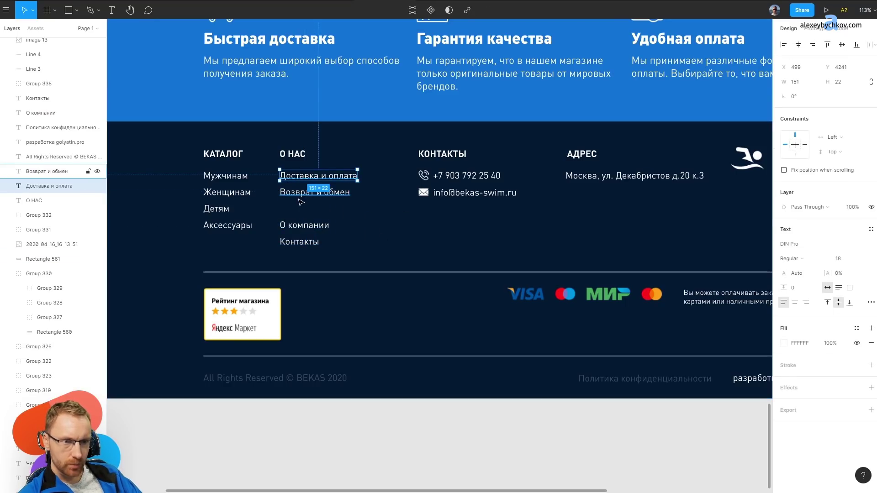
pyautogui.click(37, 148)
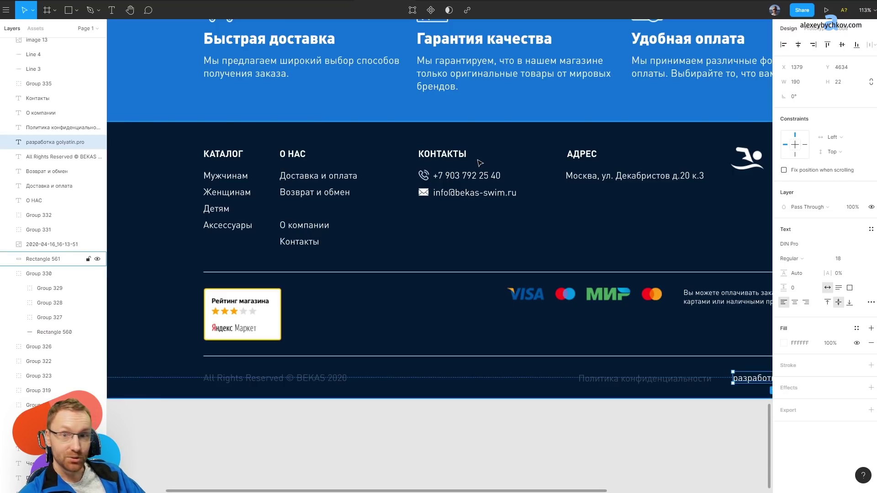
pyautogui.doubleClick(227, 192)
pyautogui.keyDown('shift'); pyautogui.click(237, 178); pyautogui.keyUp('shift')
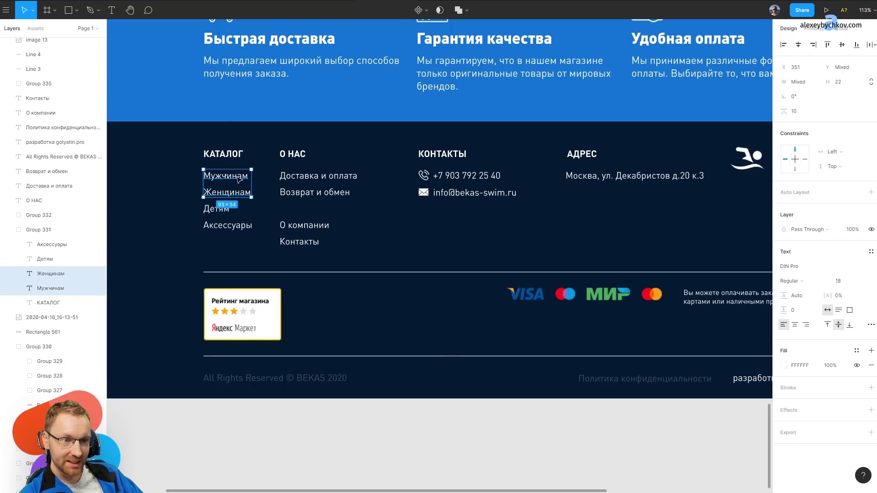
pyautogui.keyDown('shift'); pyautogui.click(221, 211); pyautogui.keyUp('shift')
pyautogui.keyDown('shift'); pyautogui.click(228, 226); pyautogui.keyUp('shift')
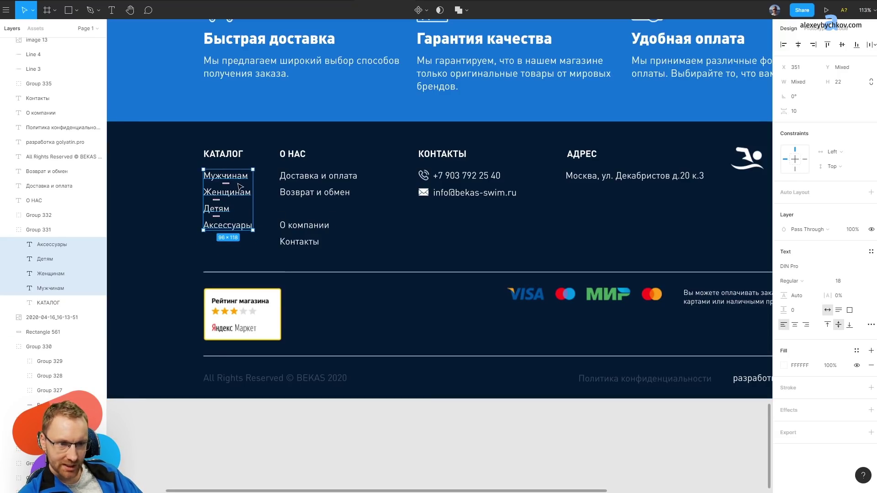
pyautogui.click(227, 192)
pyautogui.click(303, 198)
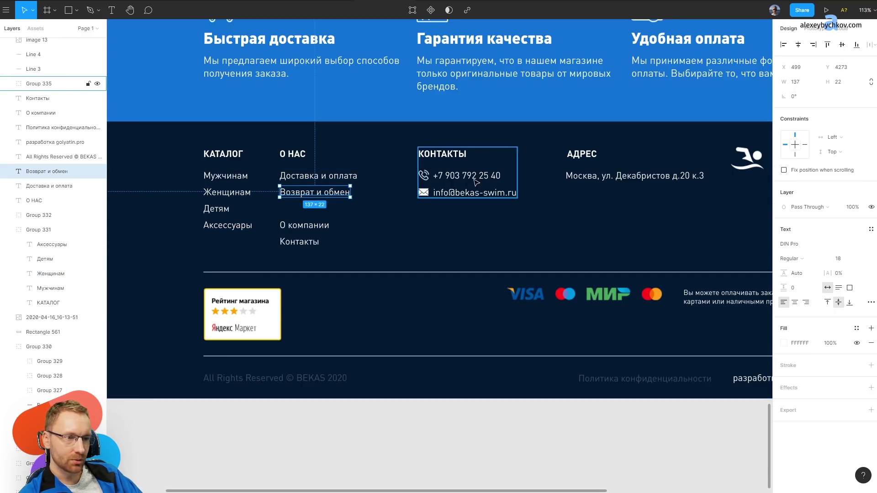
# Compare the envelope and phone icon sizes in the КОНТАКТЫ column, briefly checking outline view.
pyautogui.scroll(-2, 475, 182)
pyautogui.scroll(5, 401, 237)
pyautogui.scroll(5, 333, 270)
pyautogui.scroll(3, 333, 284)
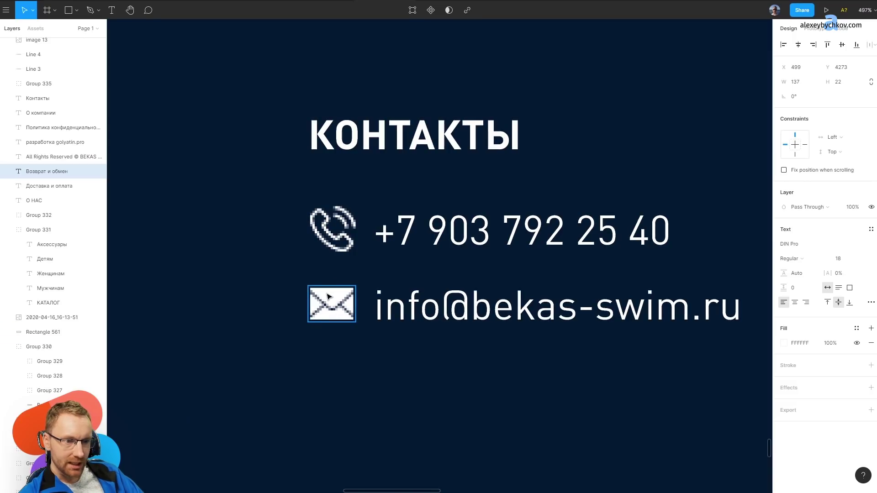
pyautogui.keyDown('ctrl'); pyautogui.click(328, 297); pyautogui.keyUp('ctrl')
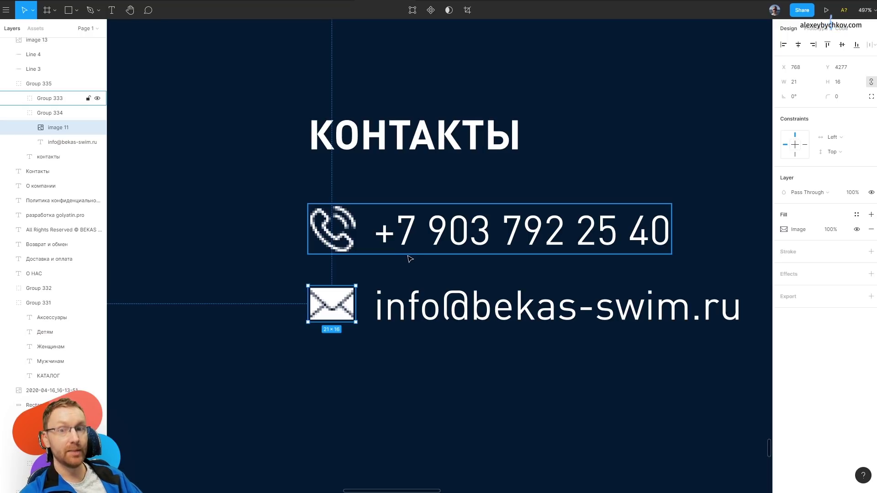
pyautogui.keyDown('ctrl'); pyautogui.click(333, 231); pyautogui.keyUp('ctrl')
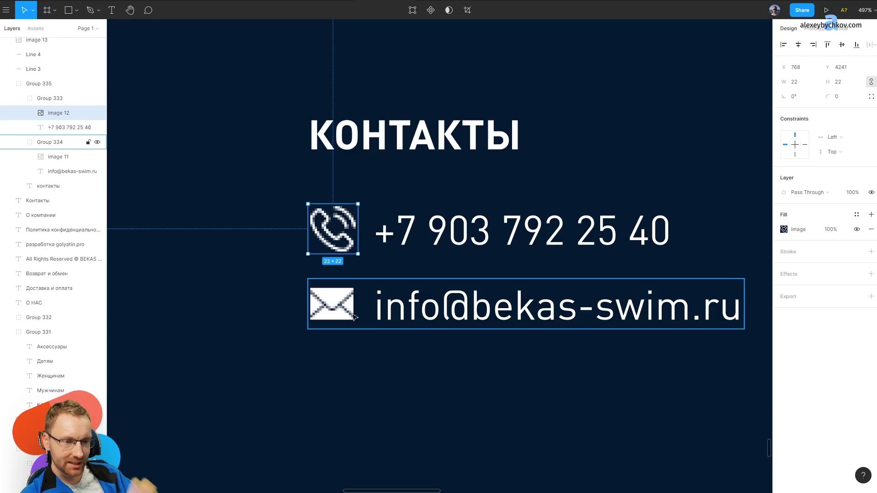
pyautogui.keyDown('ctrl'); pyautogui.scroll(-4, 354, 247); pyautogui.keyUp('ctrl')
pyautogui.keyDown('ctrl'); pyautogui.scroll(-1, 359, 211); pyautogui.keyUp('ctrl')
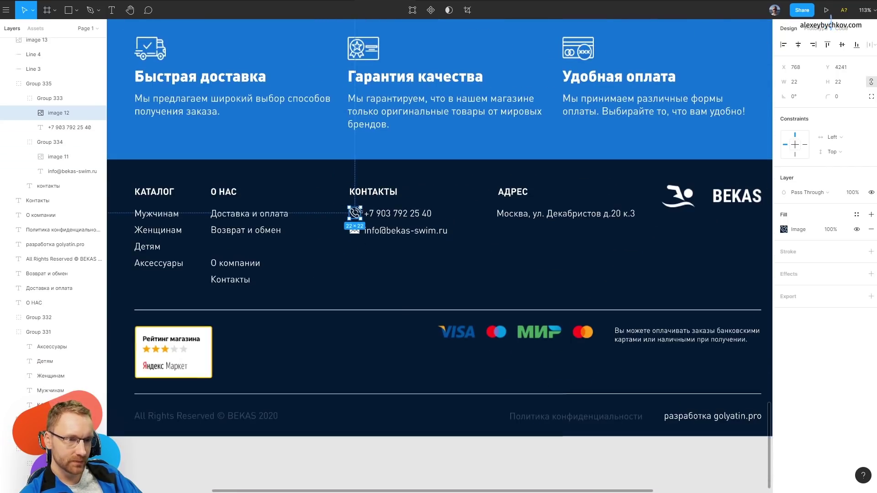
pyautogui.keyDown('ctrl'); pyautogui.scroll(-1, 357, 224); pyautogui.keyUp('ctrl')
pyautogui.scroll(3, 297, 182)
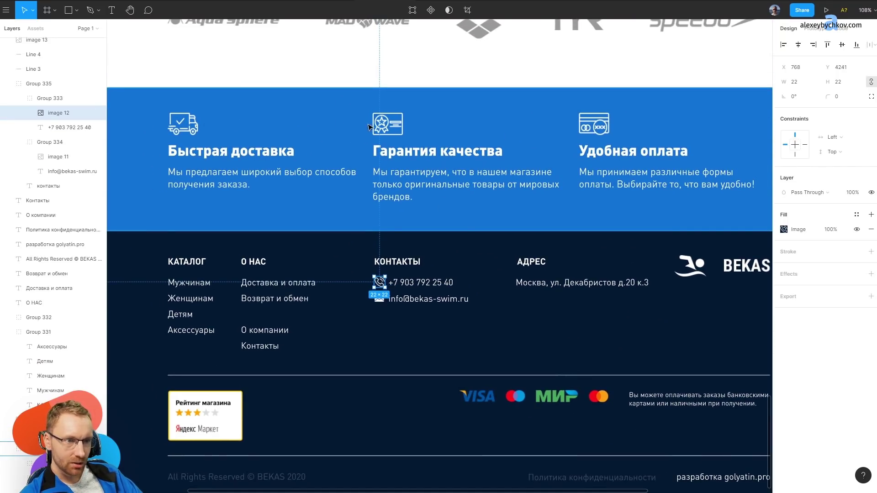
pyautogui.hotkey('ctrl', 'y')
pyautogui.hotkey('ctrl', 'y')
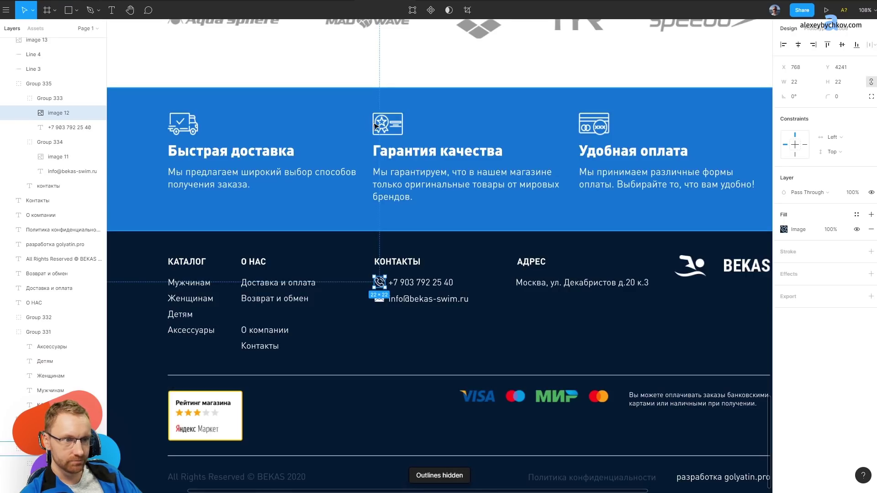
pyautogui.click(400, 133)
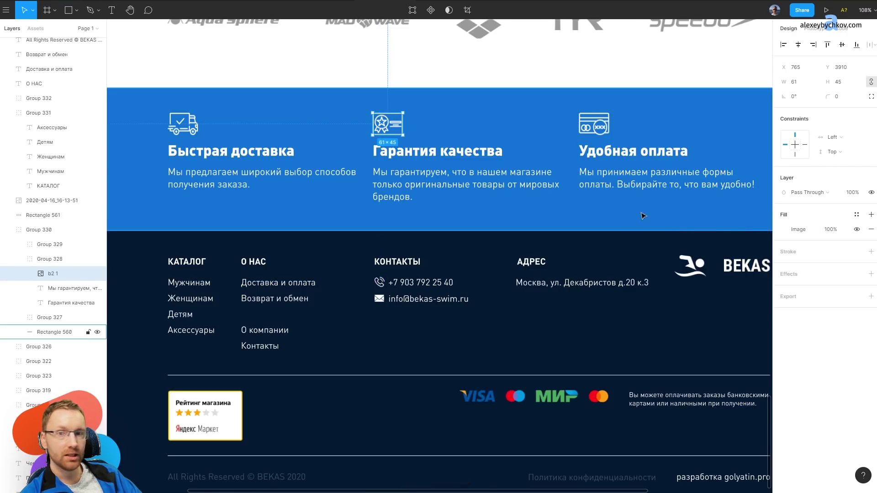
# Narrow the Аксессуары banner's 70% blue overlay to its 729×299 text side, off the swimmer photo.
pyautogui.keyDown('ctrl'); pyautogui.scroll(-3, 558, 188); pyautogui.keyUp('ctrl')
pyautogui.scroll(3, 503, 274)
pyautogui.scroll(3, 457, 228)
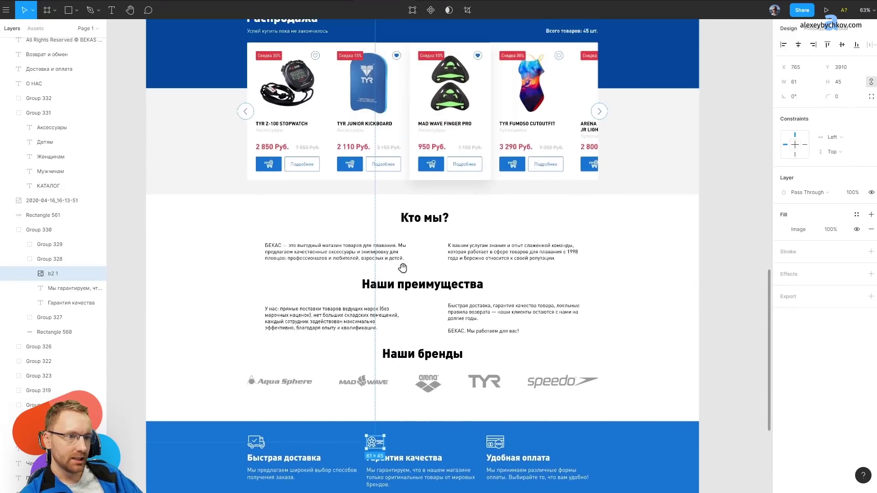
pyautogui.scroll(2, 417, 140)
pyautogui.scroll(4, 417, 140)
pyautogui.click(345, 327)
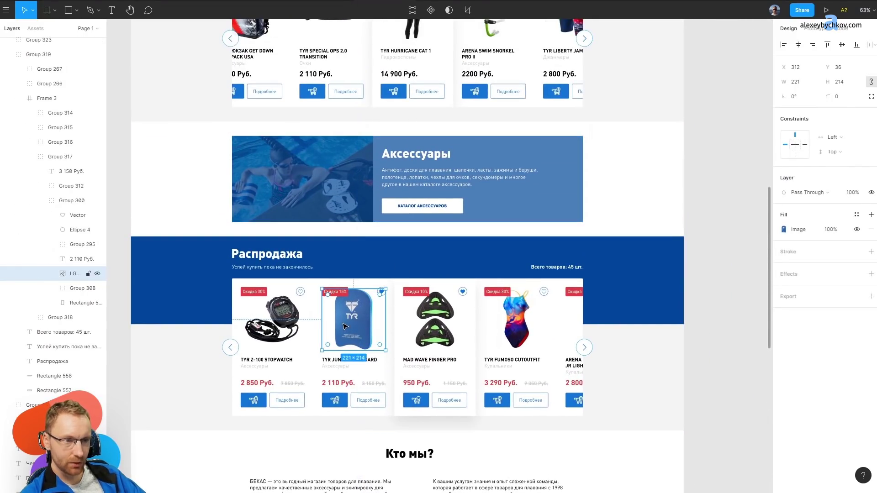
pyautogui.scroll(4, 446, 334)
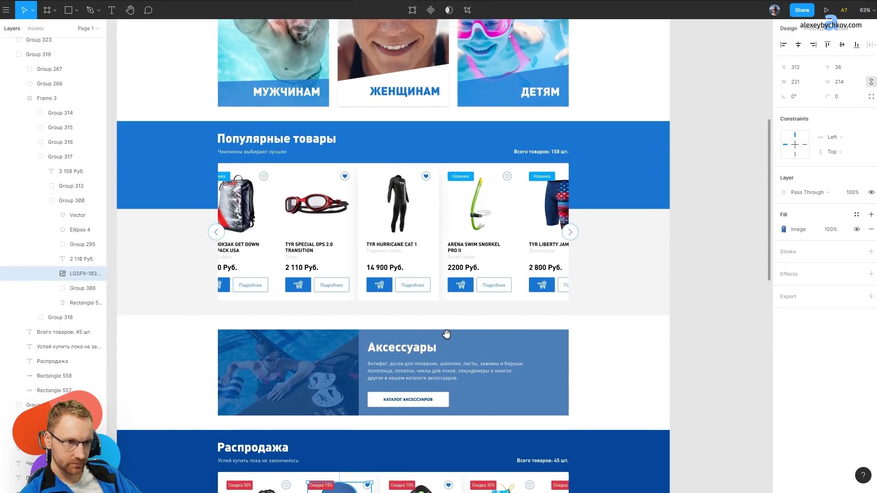
pyautogui.keyDown('ctrl'); pyautogui.scroll(3, 446, 333); pyautogui.keyUp('ctrl')
pyautogui.hscroll(-3, 388, 94)
pyautogui.click(361, 291)
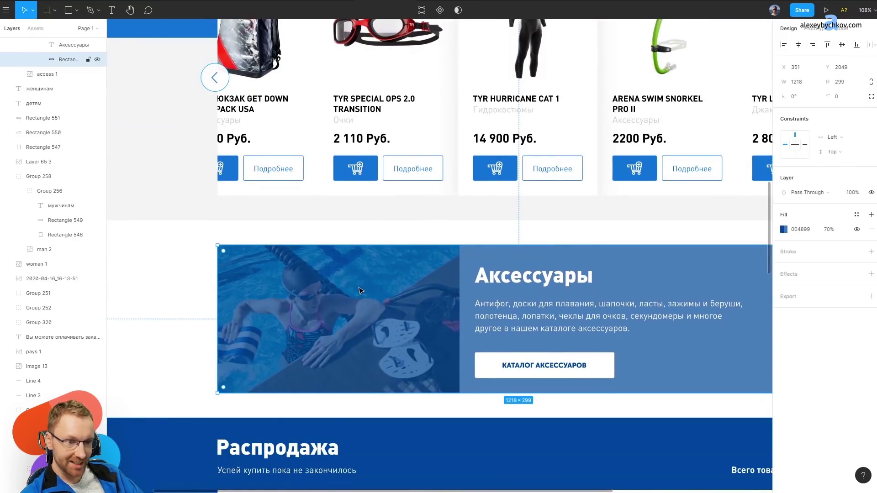
pyautogui.moveTo(215, 296); pyautogui.dragTo(458, 277)
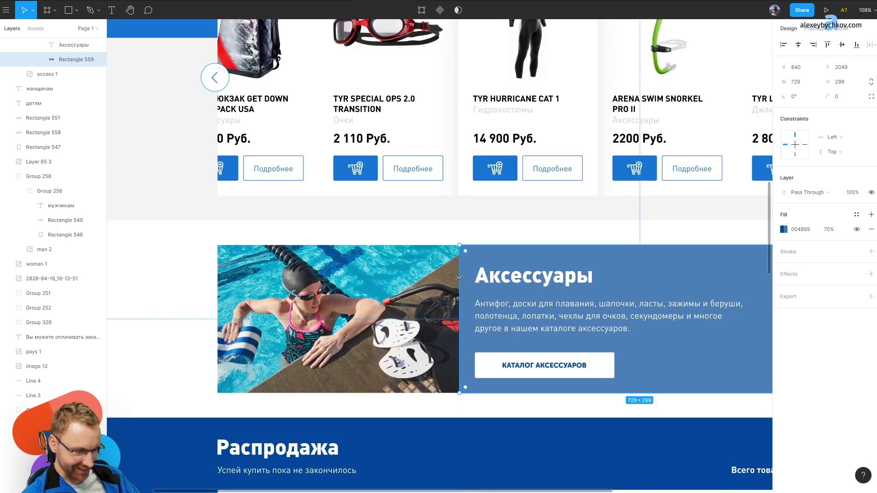
pyautogui.scroll(4, 334, 100)
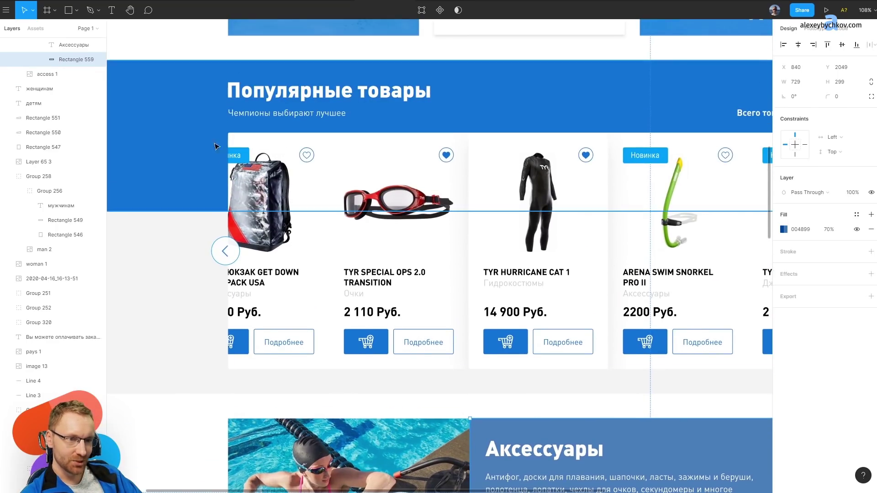
# Widen the Популярные товары carousel frame so the fifth card shows fully, discarding the 30-spacing attempt.
pyautogui.click(275, 313)
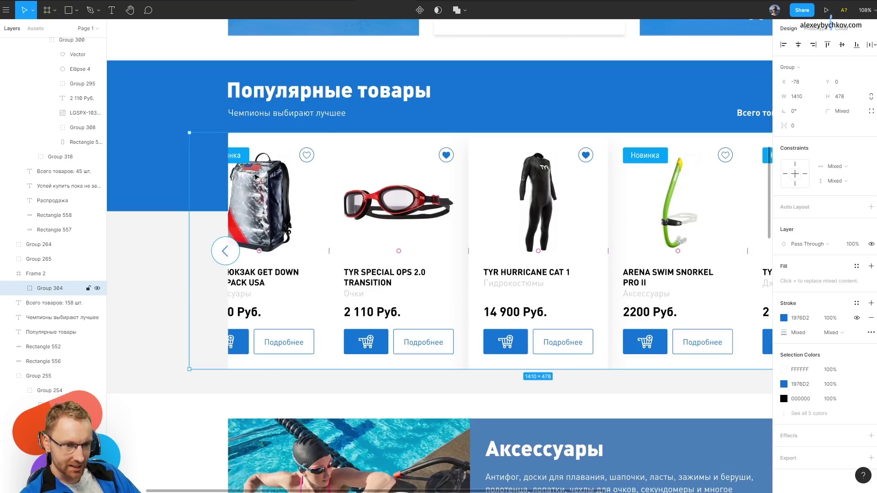
pyautogui.keyDown('ctrl'); pyautogui.scroll(-5, 276, 193); pyautogui.keyUp('ctrl')
pyautogui.press('Return')
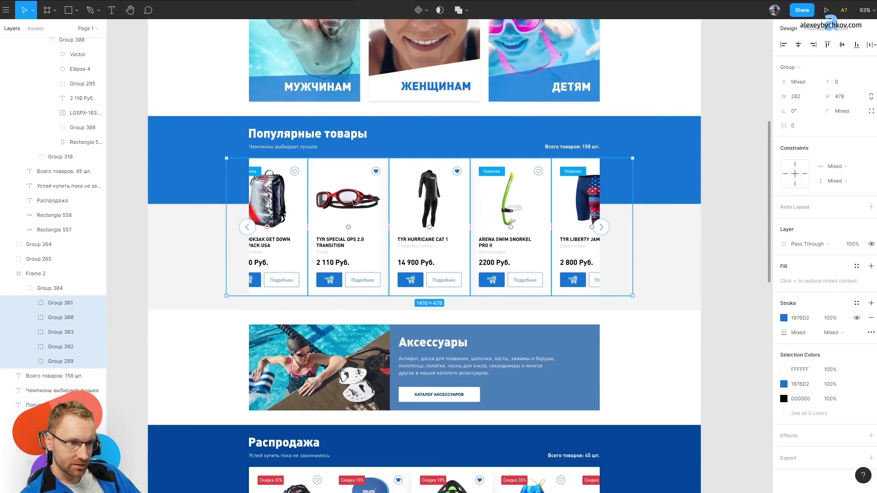
pyautogui.scroll(2, 283, 177)
pyautogui.moveTo(240, 176); pyautogui.dragTo(266, 176)
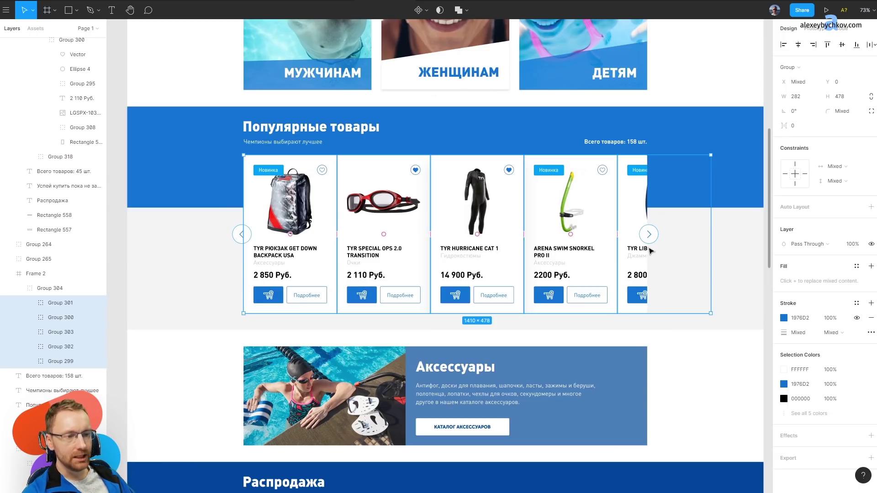
pyautogui.moveTo(681, 227); pyautogui.dragTo(629, 250)
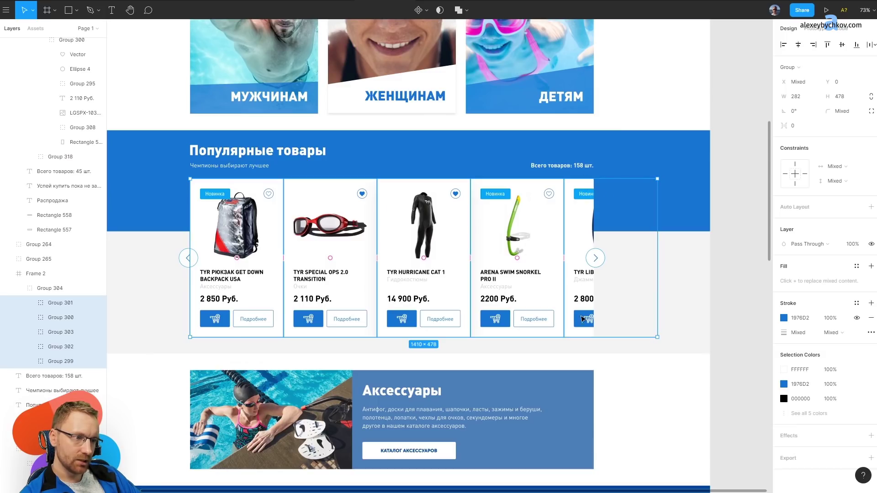
pyautogui.moveTo(563, 260)
pyautogui.mouseDown()
pyautogui.moveTo(597, 256)
pyautogui.moveTo(574, 256)
pyautogui.mouseUp()
pyautogui.press('Escape')
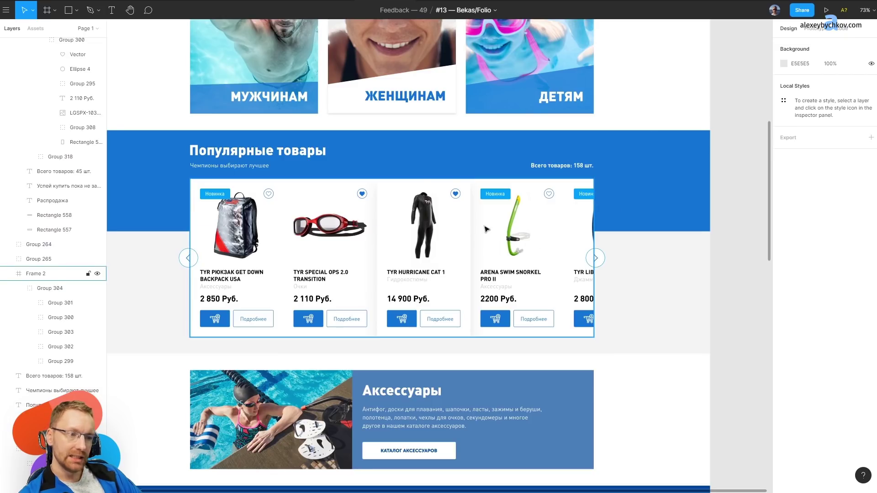
pyautogui.click(79, 275)
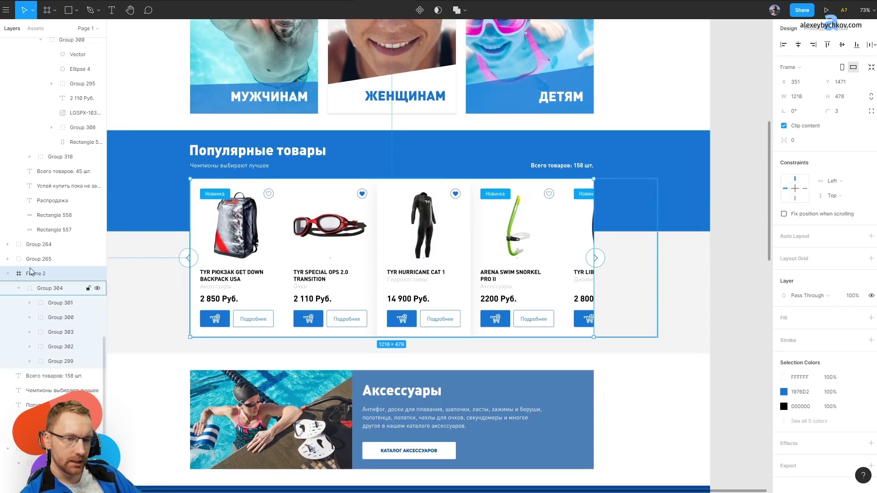
pyautogui.moveTo(593, 217); pyautogui.dragTo(656, 218)
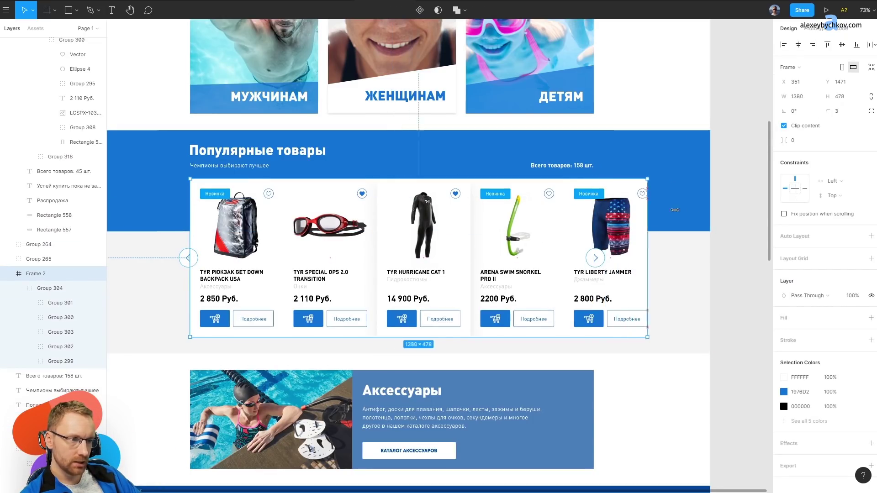
# Duplicate the TYR Liberty Jammer card and place the copy to its right.
pyautogui.click(619, 212)
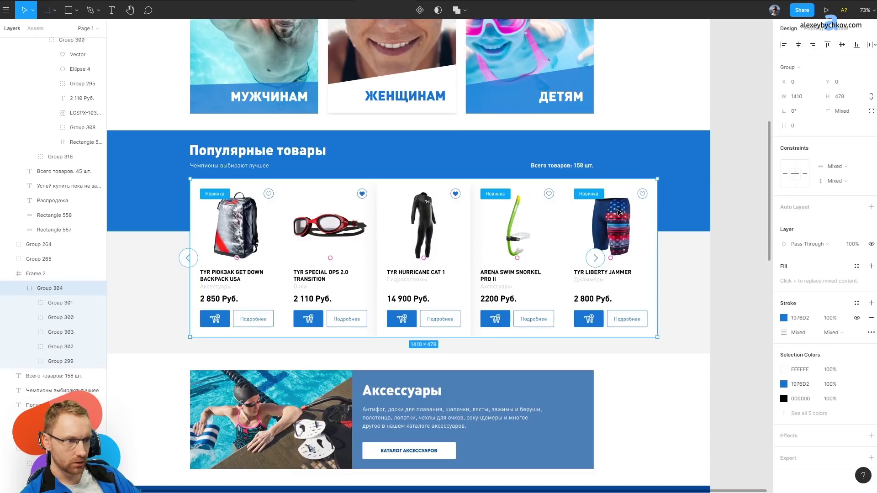
pyautogui.click(589, 213)
pyautogui.moveTo(589, 213); pyautogui.dragTo(683, 212)
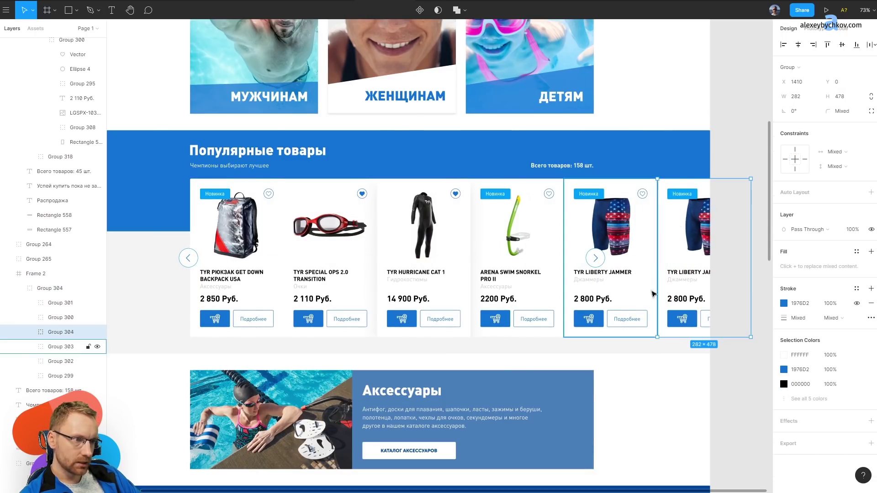
pyautogui.press('Escape')
pyautogui.moveTo(385, 160); pyautogui.dragTo(417, 154)
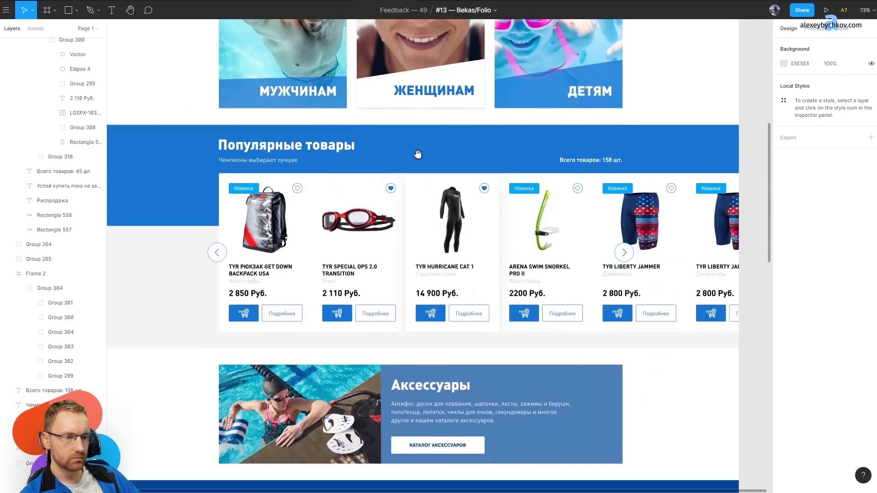
pyautogui.scroll(-3, 402, 174)
# Try moving the about paragraphs into the left column, undoing each attempt.
pyautogui.scroll(-2, 361, 191)
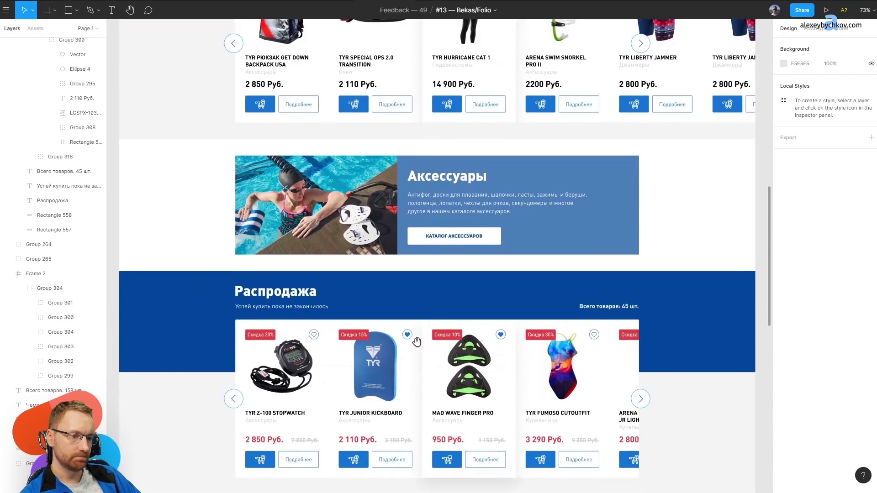
pyautogui.scroll(-3, 318, 209)
pyautogui.scroll(-6, 396, 150)
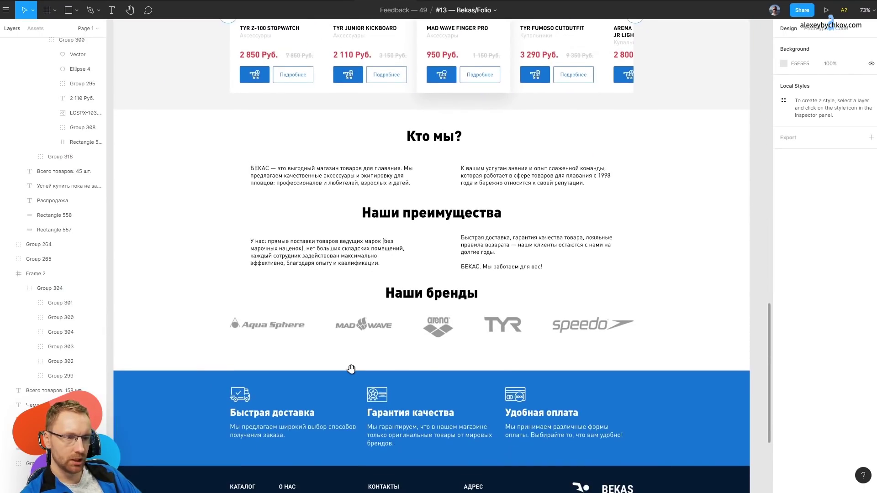
pyautogui.moveTo(350, 369); pyautogui.dragTo(347, 380)
pyautogui.moveTo(522, 188); pyautogui.dragTo(322, 218)
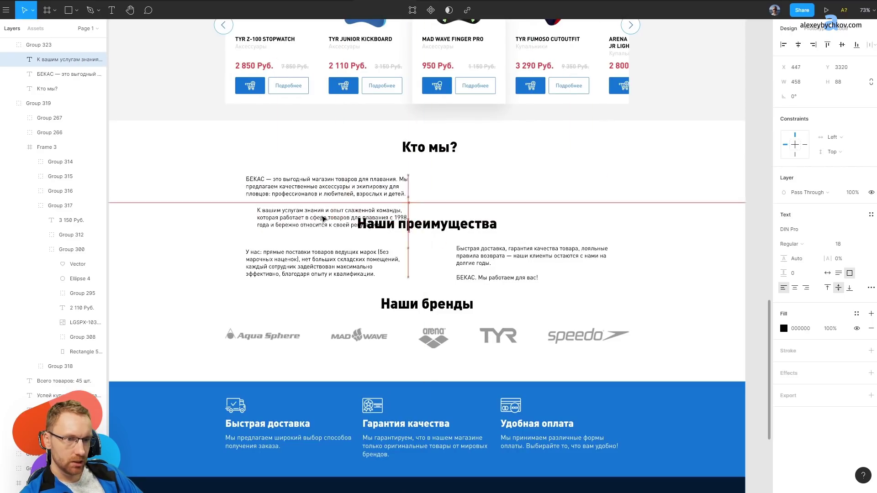
pyautogui.hotkey('ctrl', 'z')
pyautogui.press('Escape')
pyautogui.scroll(4, 228, 220)
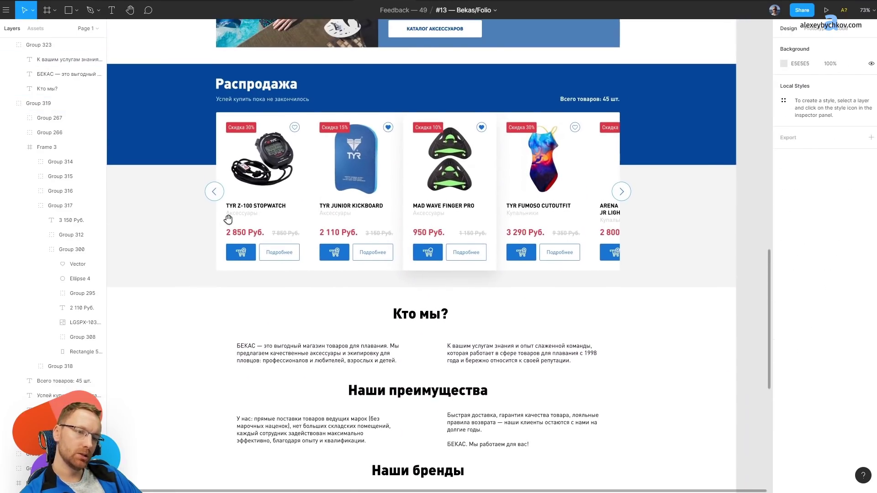
pyautogui.scroll(-3, 229, 325)
pyautogui.moveTo(300, 231); pyautogui.dragTo(281, 231)
pyautogui.hotkey('ctrl', 'z')
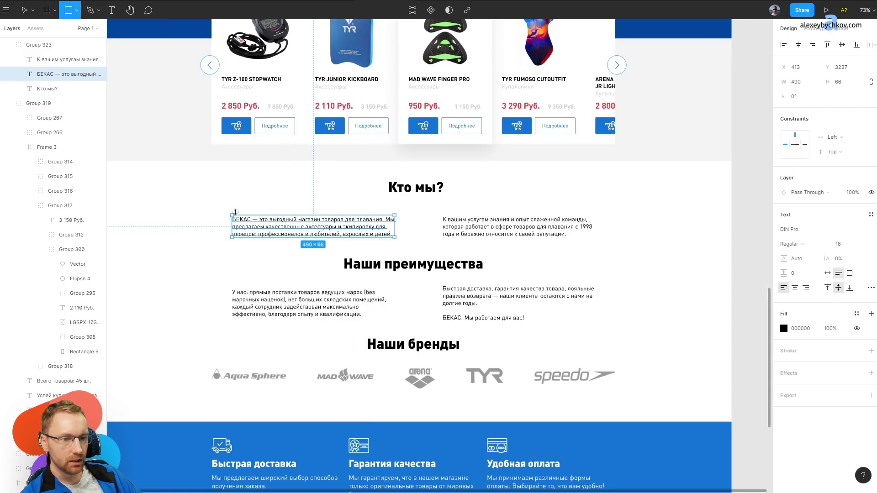
# Stack the right about paragraph under the left one in a single left column.
pyautogui.moveTo(212, 200); pyautogui.dragTo(616, 259)
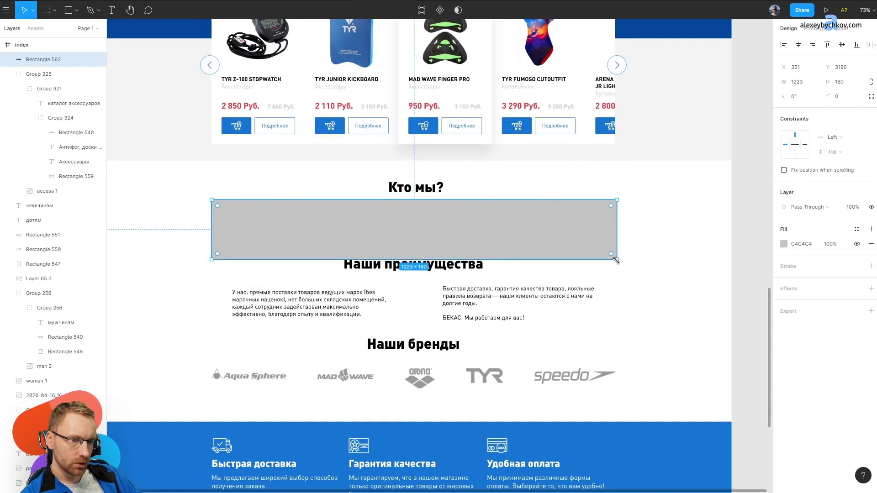
pyautogui.hotkey('shift', 'x')
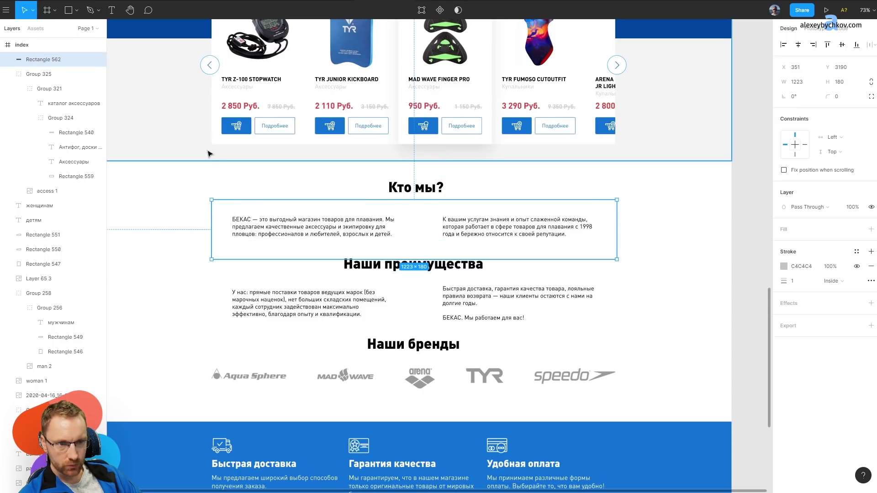
pyautogui.hotkey('ctrl', 'z')
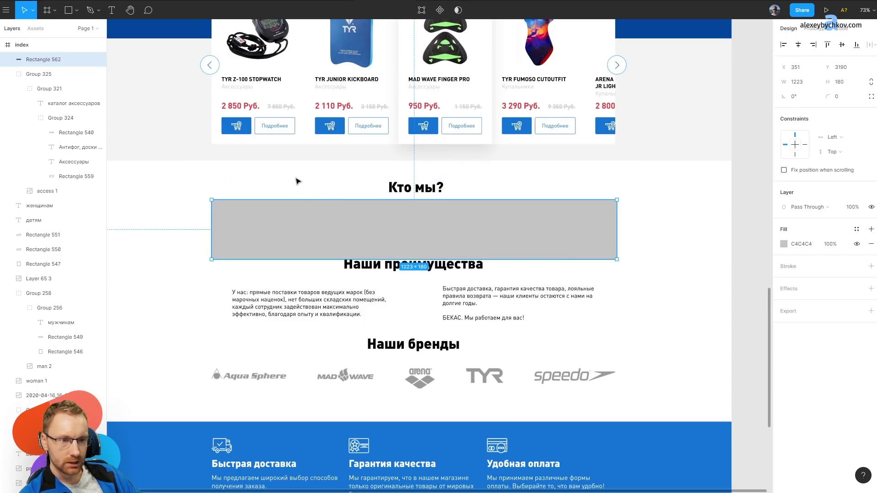
pyautogui.hotkey('ctrl', 'z')
pyautogui.moveTo(500, 226)
pyautogui.mouseDown()
pyautogui.moveTo(306, 258)
pyautogui.moveTo(287, 258)
pyautogui.moveTo(275, 231)
pyautogui.mouseUp()
pyautogui.keyDown('shift'); pyautogui.click(289, 231); pyautogui.keyUp('shift')
# Align the Кто мы? heading with its paragraphs and move Наши преимущества up beside it.
pyautogui.click(430, 182)
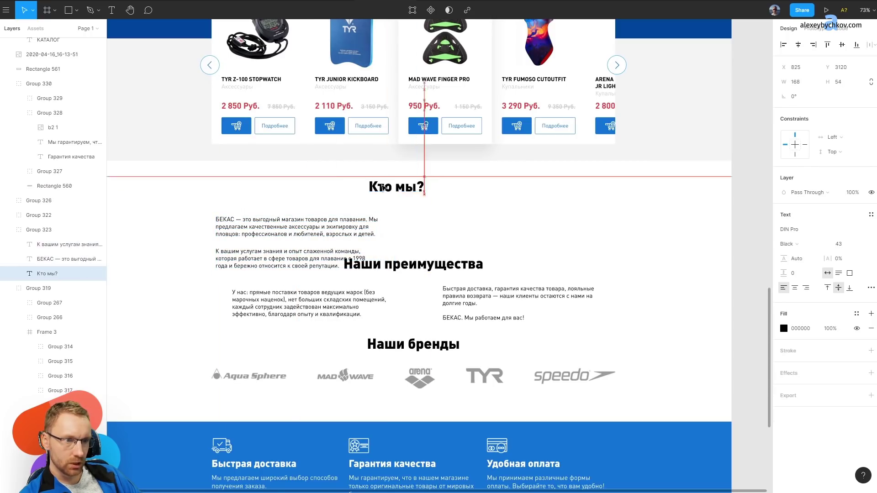
pyautogui.moveTo(429, 179); pyautogui.dragTo(255, 189)
pyautogui.click(405, 263)
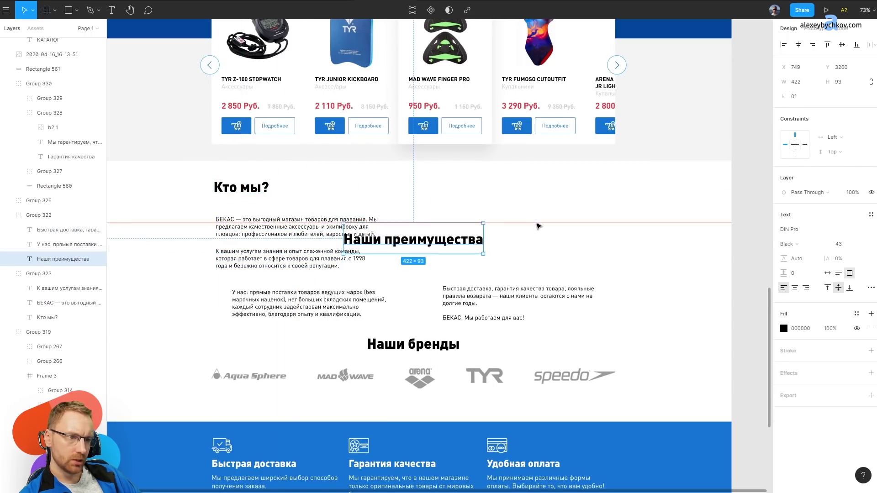
pyautogui.moveTo(449, 266)
pyautogui.mouseDown()
pyautogui.moveTo(559, 188)
pyautogui.moveTo(549, 189)
pyautogui.mouseUp()
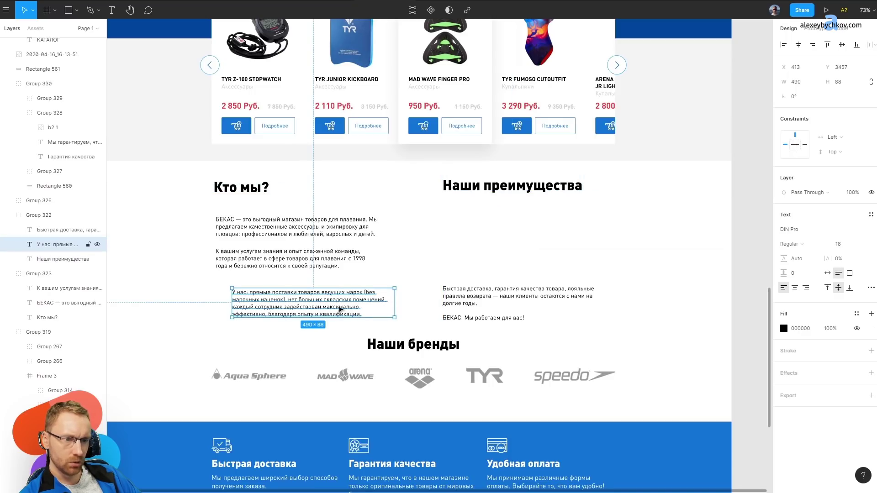
# Stack the У нас and Быстрая доставка paragraphs under Наши преимущества; shift Наши бренды heading left.
pyautogui.moveTo(307, 311); pyautogui.dragTo(514, 263)
pyautogui.keyDown('shift'); pyautogui.click(516, 296); pyautogui.keyUp('shift')
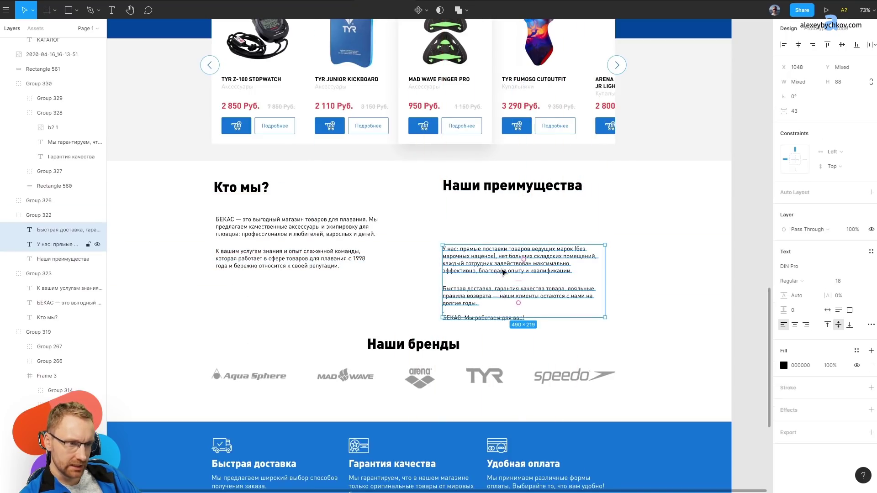
pyautogui.moveTo(516, 296); pyautogui.dragTo(517, 266)
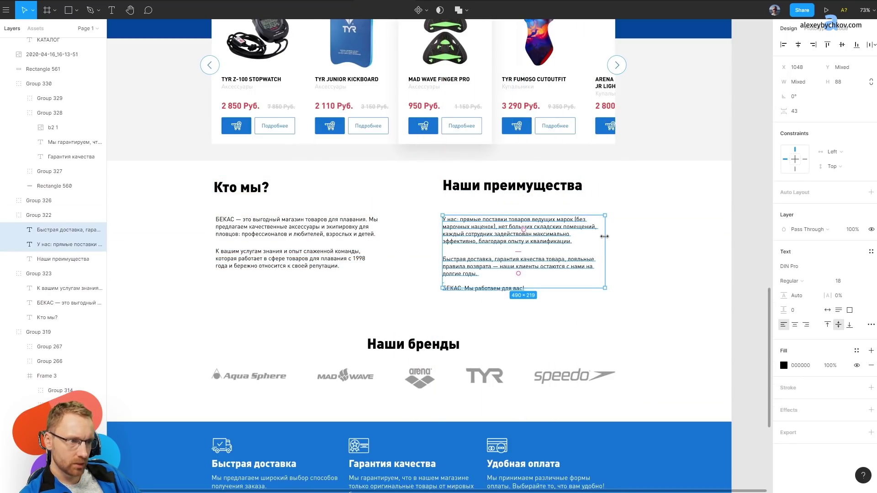
pyautogui.moveTo(605, 236); pyautogui.dragTo(630, 236)
pyautogui.click(662, 185)
pyautogui.hotkey('ctrl', 'z')
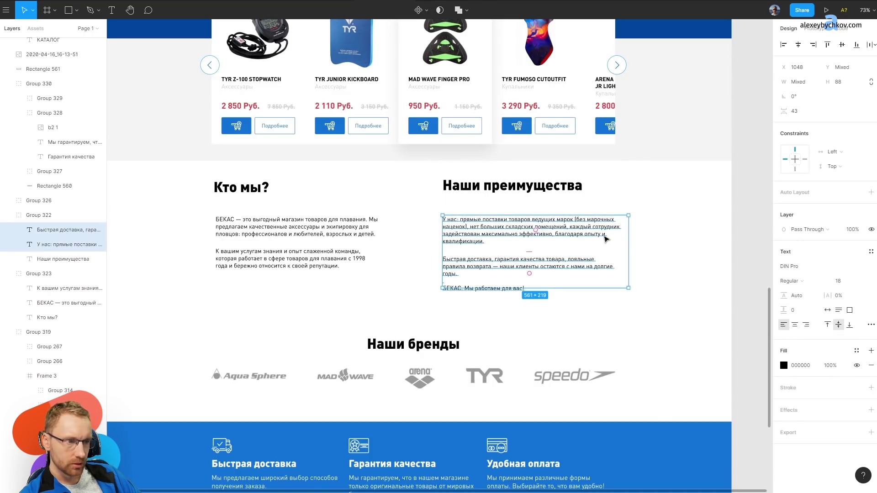
pyautogui.hotkey('ctrl', 'z')
pyautogui.moveTo(388, 346); pyautogui.dragTo(223, 346)
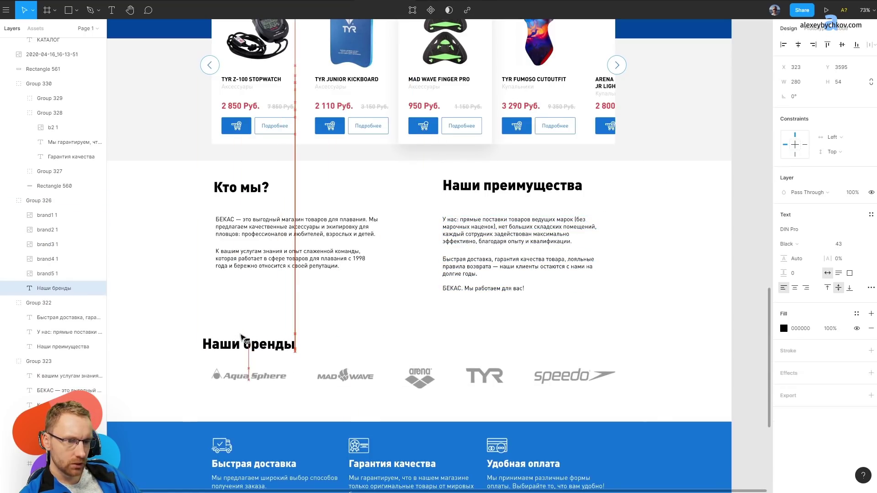
# Draw a full-width divider line above Наши бренды with stroke colour 897C7C.
pyautogui.scroll(-2, 291, 264)
pyautogui.press('l')
pyautogui.moveTo(121, 311); pyautogui.dragTo(124, 311)
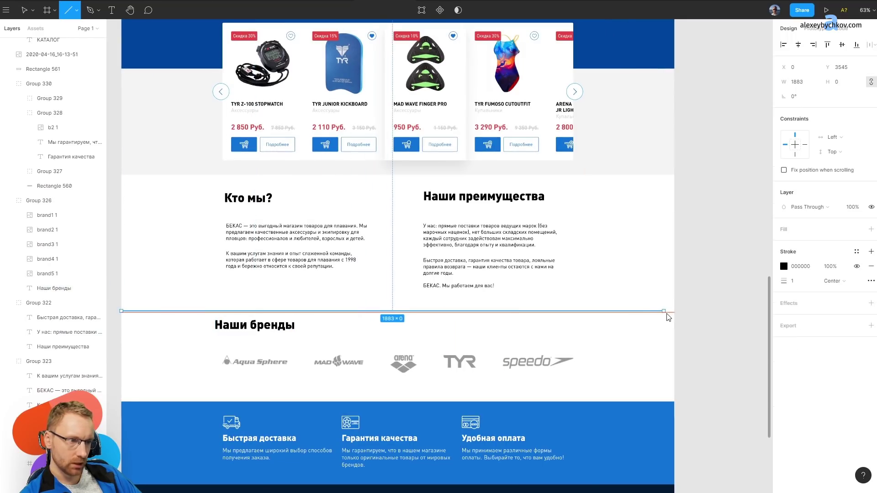
pyautogui.moveTo(186, 313); pyautogui.dragTo(674, 311)
pyautogui.click(784, 266)
pyautogui.click(672, 316)
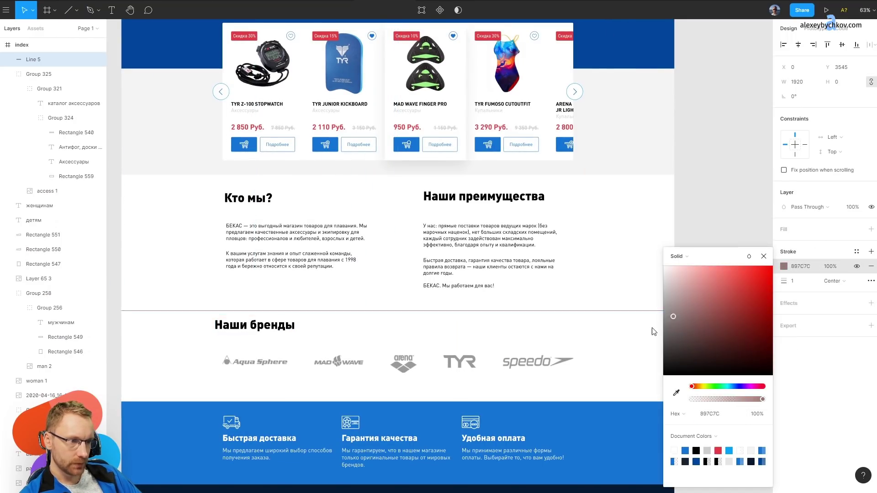
pyautogui.click(687, 176)
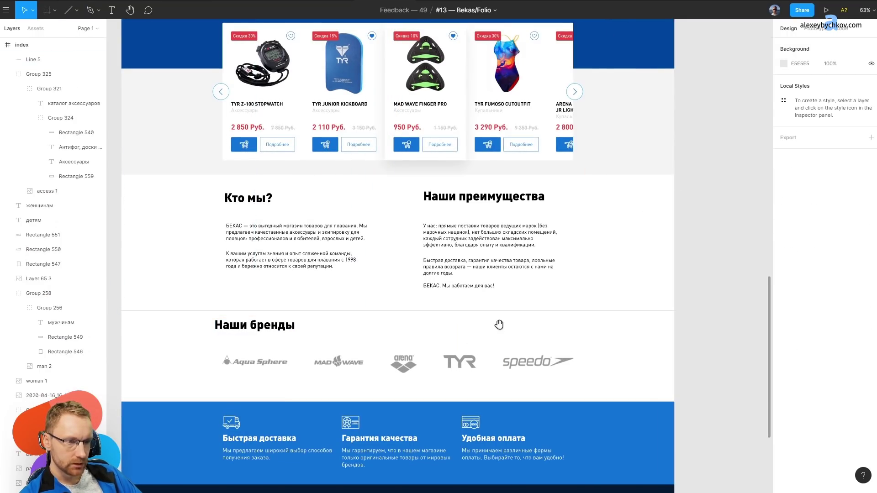
pyautogui.scroll(-5, 242, 99)
# Set both footer divider lines to 33% opacity.
pyautogui.scroll(2, 320, 396)
pyautogui.click(328, 410)
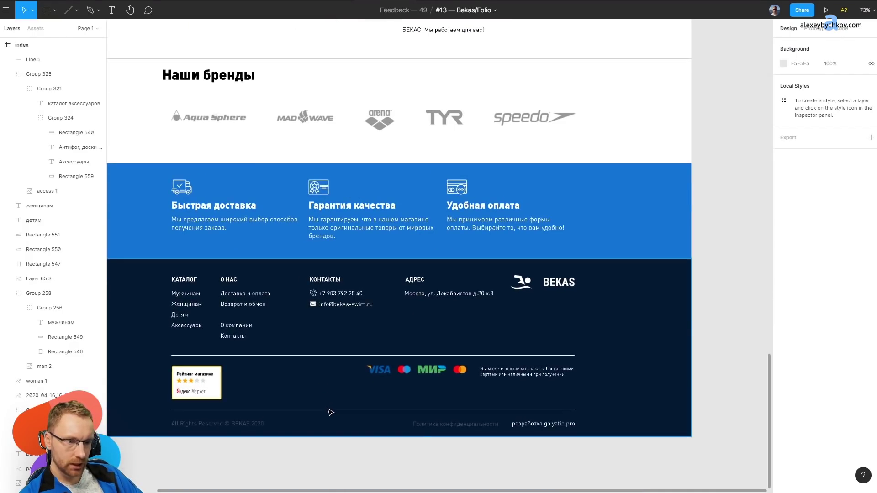
pyautogui.keyDown('shift'); pyautogui.click(349, 356); pyautogui.keyUp('shift')
pyautogui.press('3')
pyautogui.press('3')
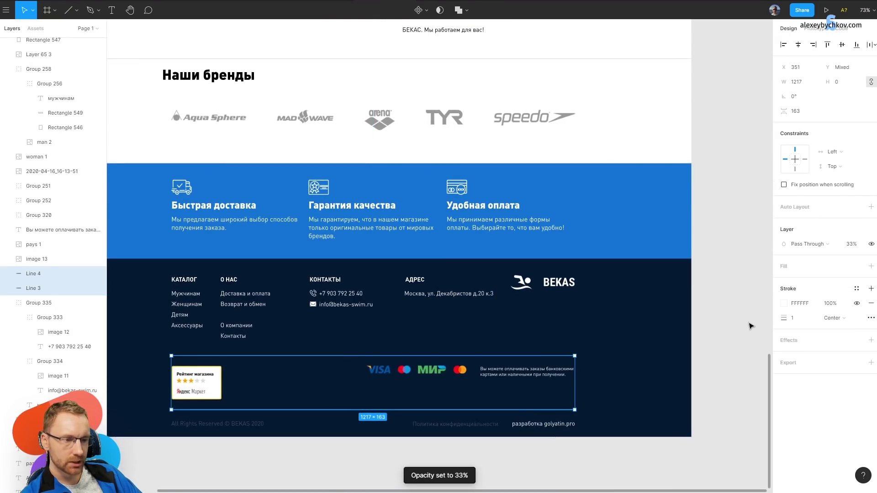
pyautogui.click(750, 327)
pyautogui.scroll(3, 295, 387)
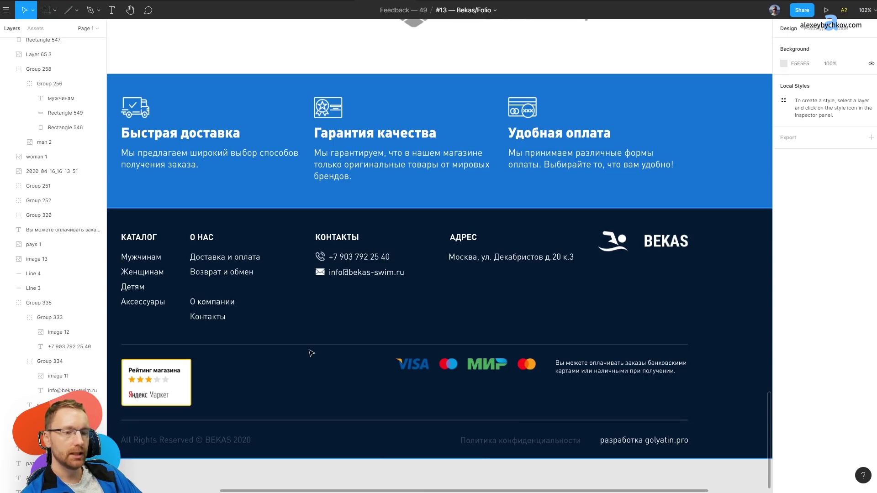
# Using the layout grid, move the footer address block to the third benefit column.
pyautogui.click(223, 257)
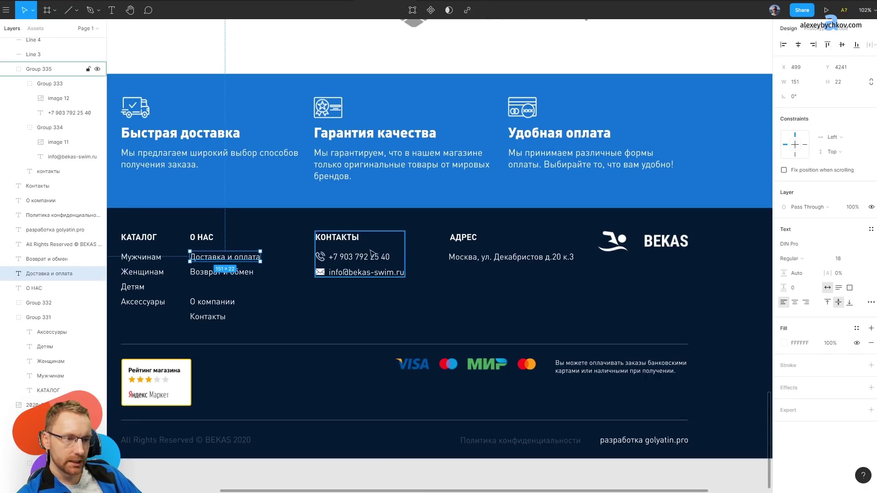
pyautogui.keyDown('ctrl'); pyautogui.scroll(2, 332, 282); pyautogui.keyUp('ctrl')
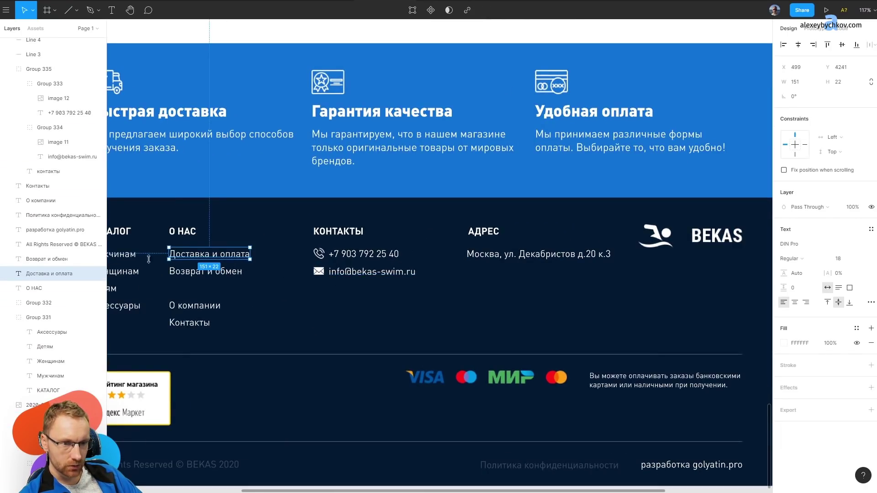
pyautogui.click(383, 255)
pyautogui.click(495, 256)
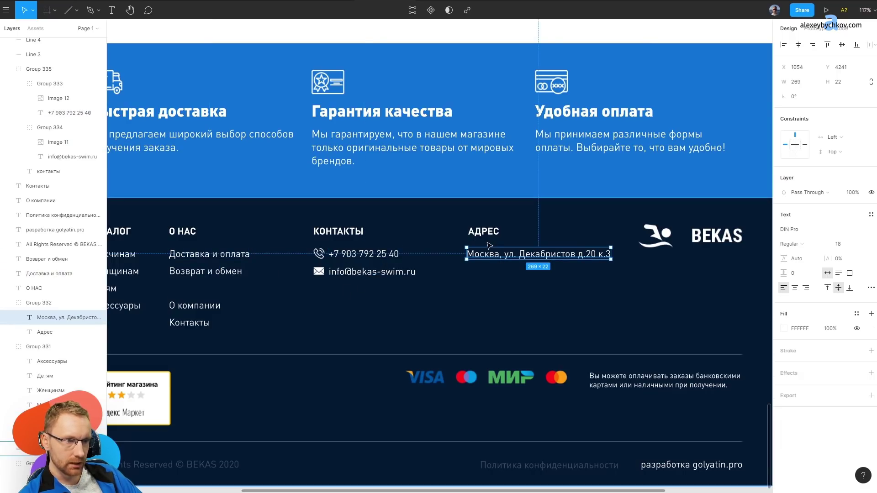
pyautogui.press('Tab')
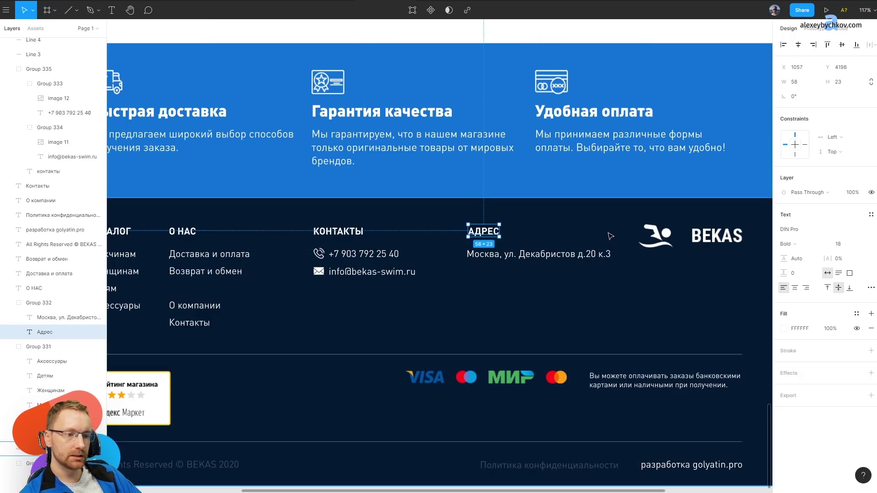
pyautogui.keyDown('ctrl'); pyautogui.scroll(-3, 610, 236); pyautogui.keyUp('ctrl')
pyautogui.keyDown('ctrl'); pyautogui.scroll(1, 608, 236); pyautogui.keyUp('ctrl')
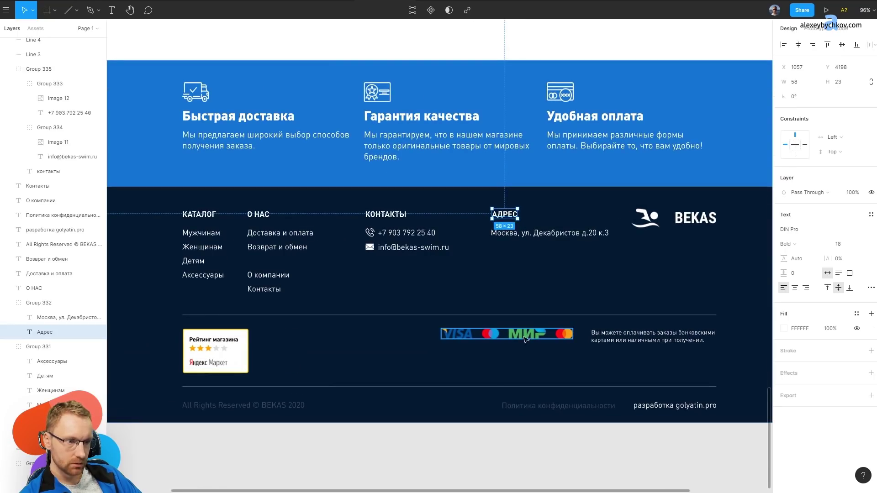
pyautogui.click(653, 336)
pyautogui.hotkey('ctrl', 'shift', '4')
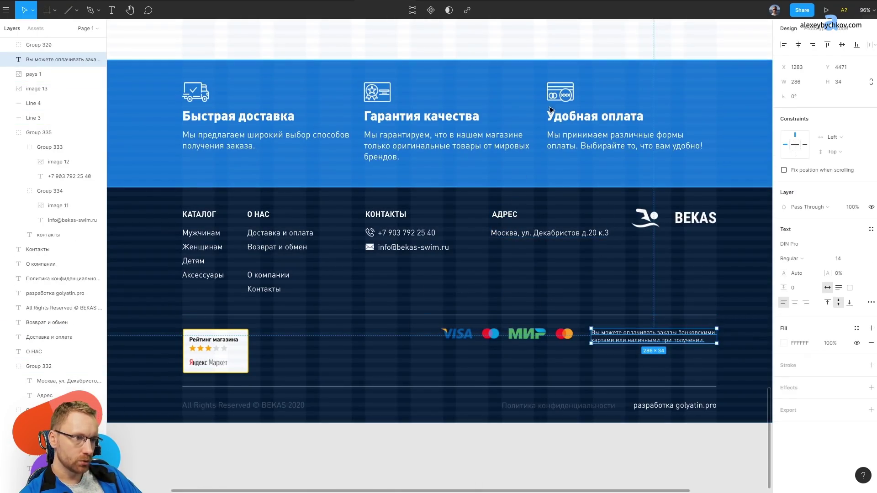
pyautogui.moveTo(522, 219); pyautogui.dragTo(578, 219)
pyautogui.hotkey('ctrl', 'shift', '4')
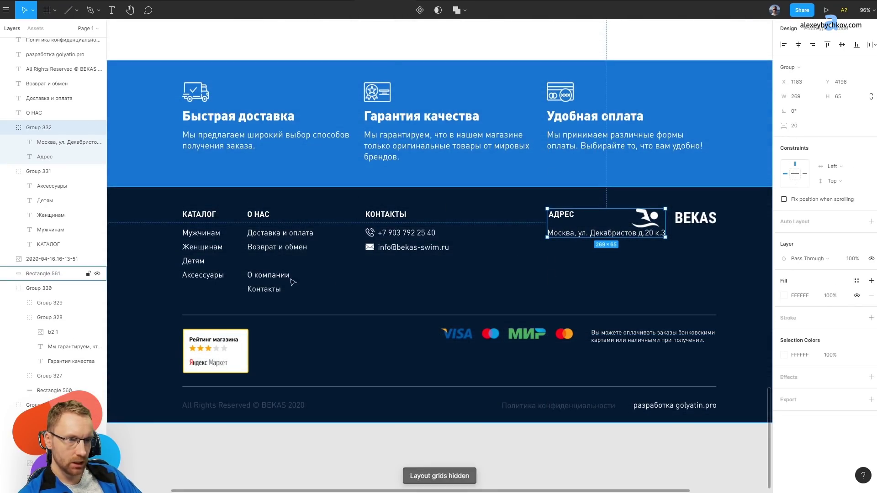
# Nudge the whole О НАС footer column, heading and links, slightly right.
pyautogui.click(267, 237)
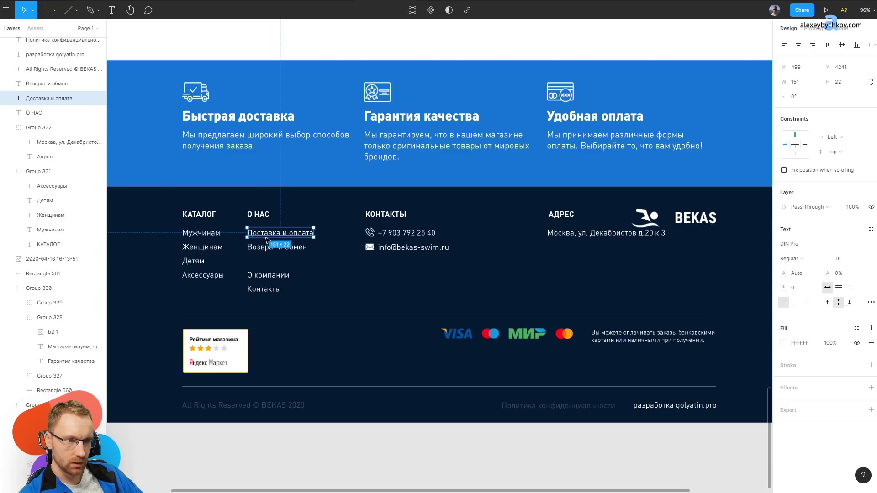
pyautogui.keyDown('shift'); pyautogui.click(264, 289); pyautogui.keyUp('shift')
pyautogui.keyDown('shift'); pyautogui.click(268, 274); pyautogui.keyUp('shift')
pyautogui.keyDown('shift'); pyautogui.click(276, 246); pyautogui.keyUp('shift')
pyautogui.keyDown('shift'); pyautogui.click(258, 214); pyautogui.keyUp('shift')
pyautogui.hotkey('shift', 'Right')
pyautogui.hotkey('shift', 'Right')
pyautogui.hotkey('shift', 'Right')
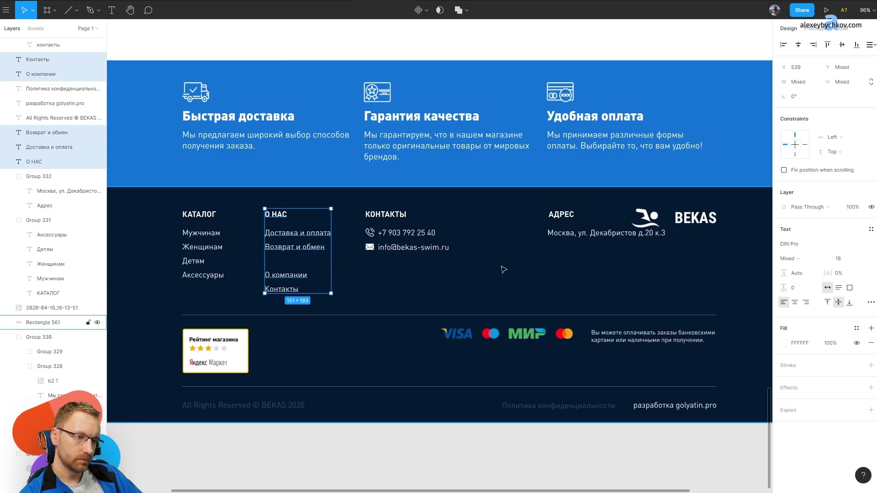
# Align the BEKAS logo, payment row, privacy link and golyatin.pro credit to the КОНТАКТЫ and address columns.
pyautogui.moveTo(704, 219); pyautogui.dragTo(619, 271)
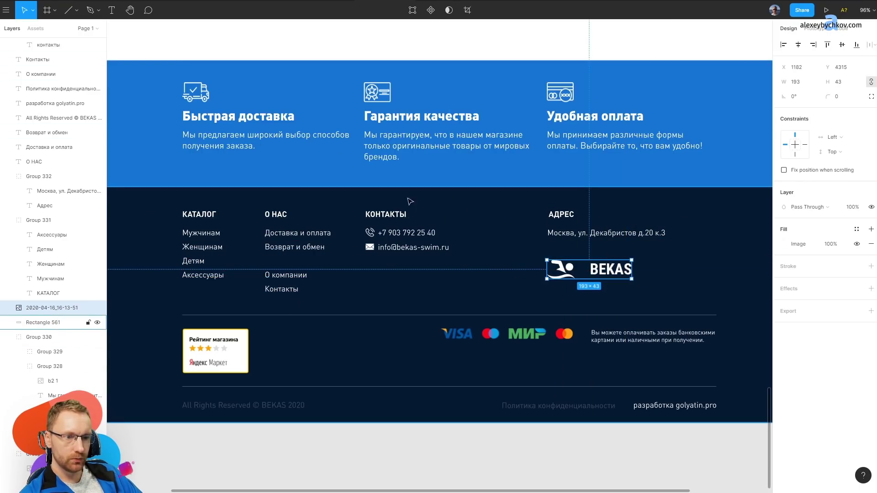
pyautogui.moveTo(514, 335); pyautogui.dragTo(438, 337)
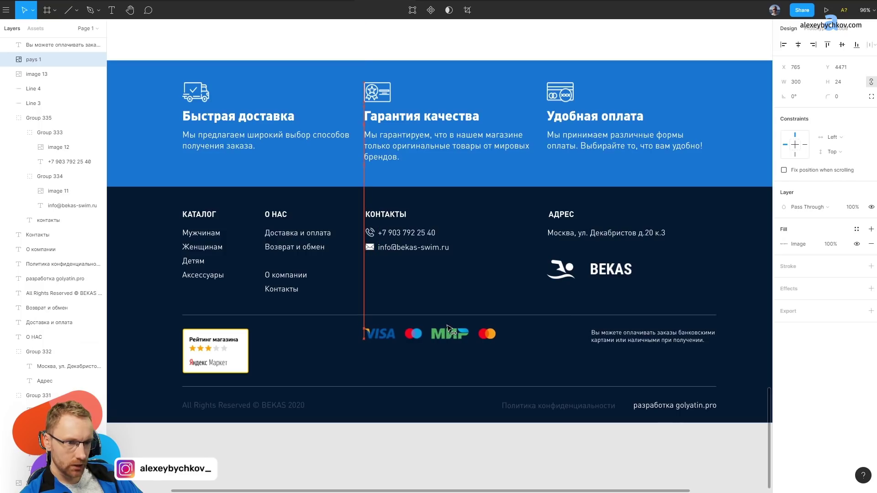
pyautogui.moveTo(634, 340); pyautogui.dragTo(591, 342)
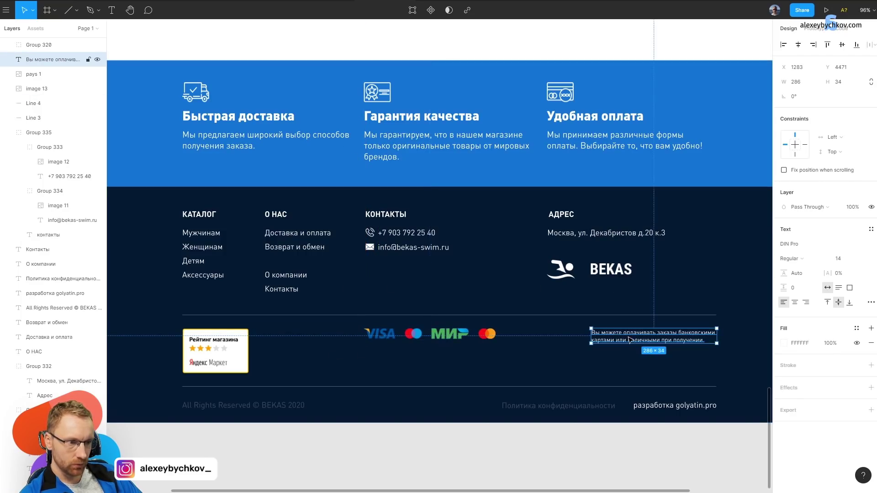
pyautogui.moveTo(563, 406); pyautogui.dragTo(431, 408)
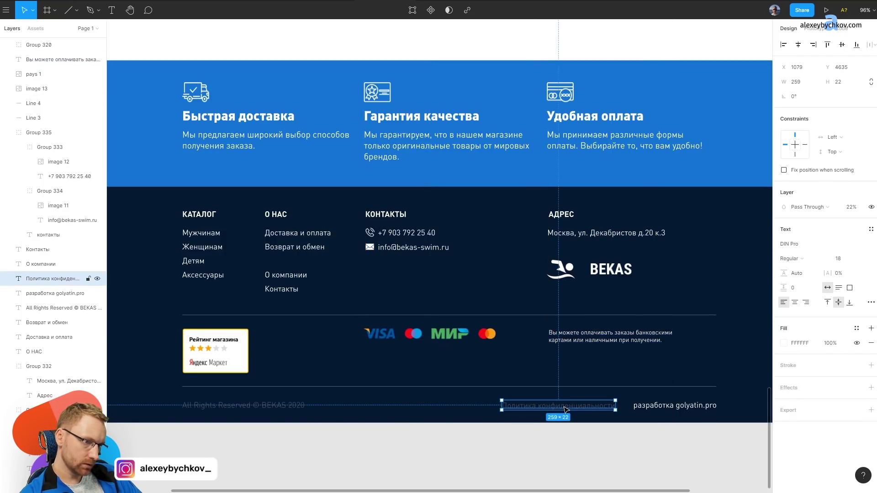
pyautogui.click(690, 406)
pyautogui.moveTo(692, 405)
pyautogui.mouseDown()
pyautogui.moveTo(596, 402)
pyautogui.moveTo(606, 403)
pyautogui.mouseUp()
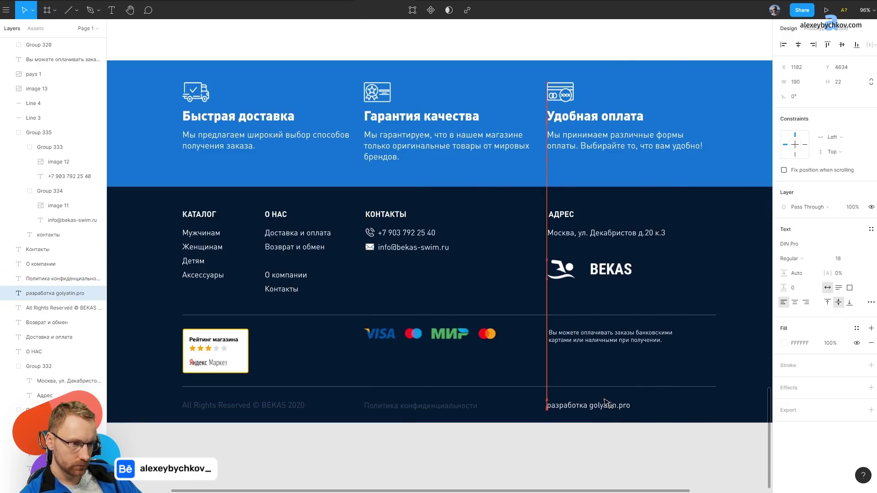
# Reposition the payment icons and payment note together as one row.
pyautogui.click(456, 334)
pyautogui.keyDown('shift'); pyautogui.click(563, 342); pyautogui.keyUp('shift')
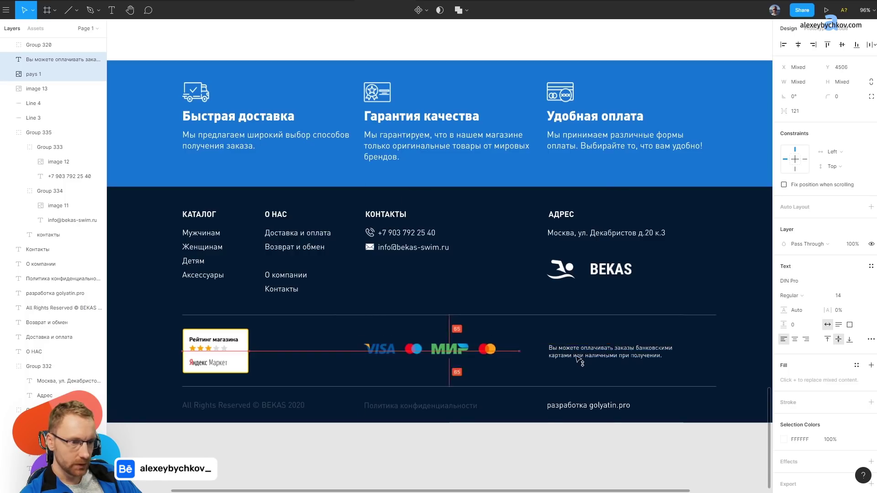
pyautogui.moveTo(563, 341); pyautogui.dragTo(563, 359)
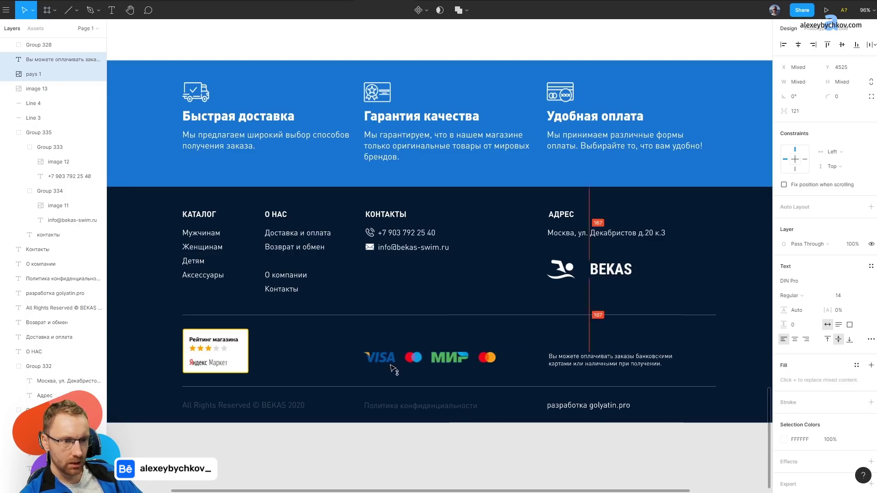
pyautogui.moveTo(390, 357); pyautogui.dragTo(492, 306)
# Scroll and zoom over the Bekas landing page from the hero to the carousel to review the redesign.
pyautogui.scroll(-5, 491, 307)
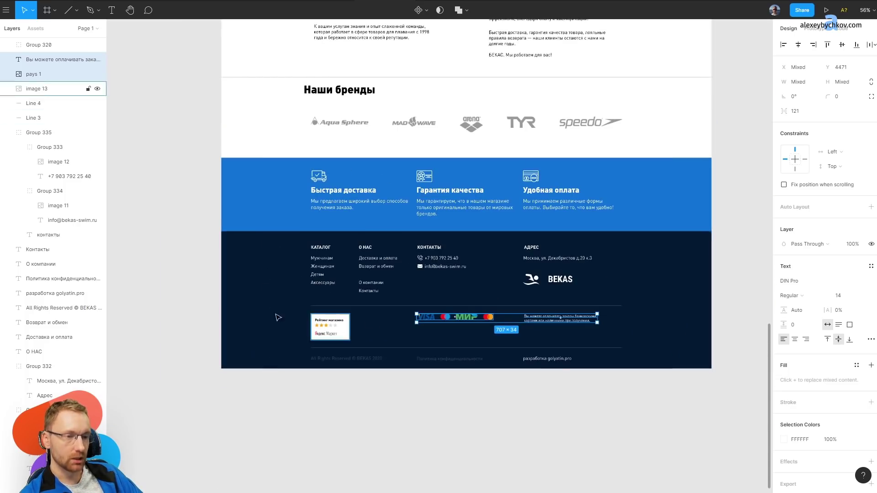
pyautogui.press('Escape')
pyautogui.scroll(-3, 384, 249)
pyautogui.scroll(5, 457, 257)
pyautogui.scroll(2, 457, 257)
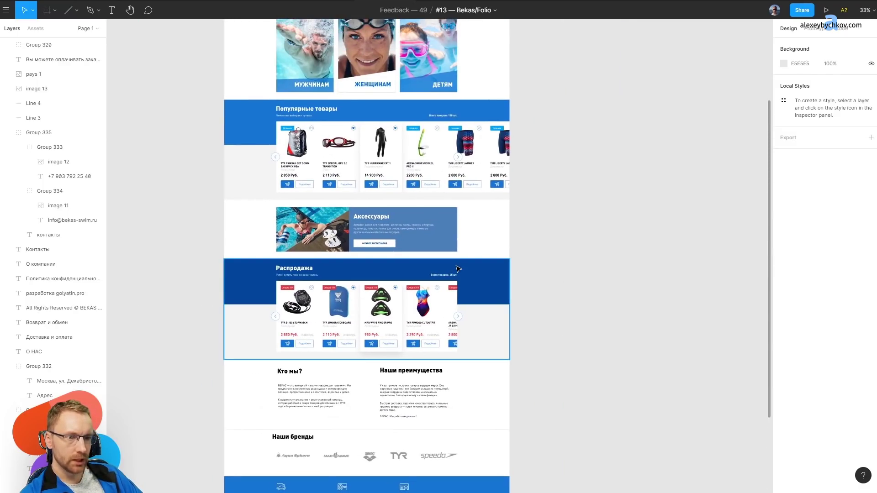
pyautogui.scroll(5, 371, 307)
pyautogui.scroll(3, 346, 295)
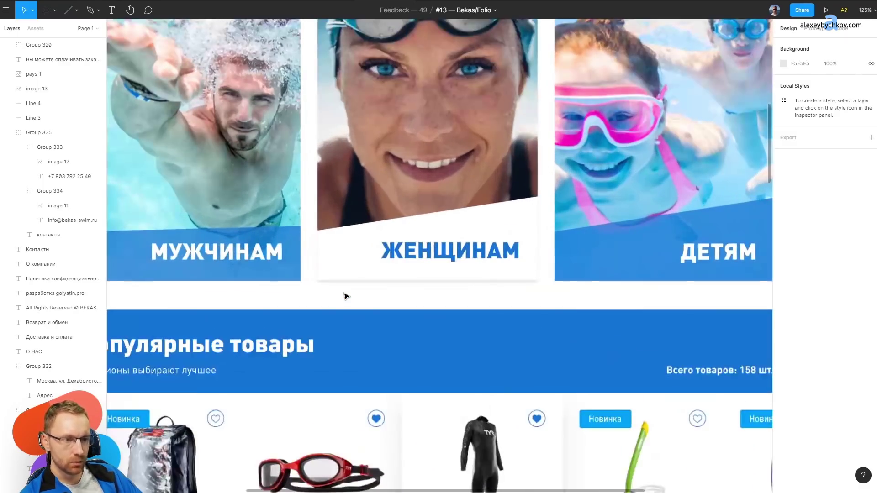
pyautogui.scroll(-2, 253, 287)
pyautogui.scroll(3, 349, 271)
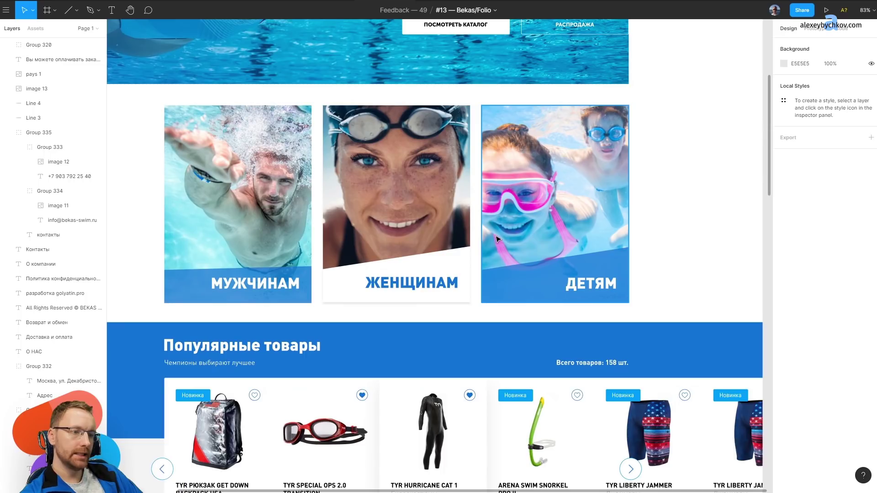
pyautogui.scroll(-5, 425, 269)
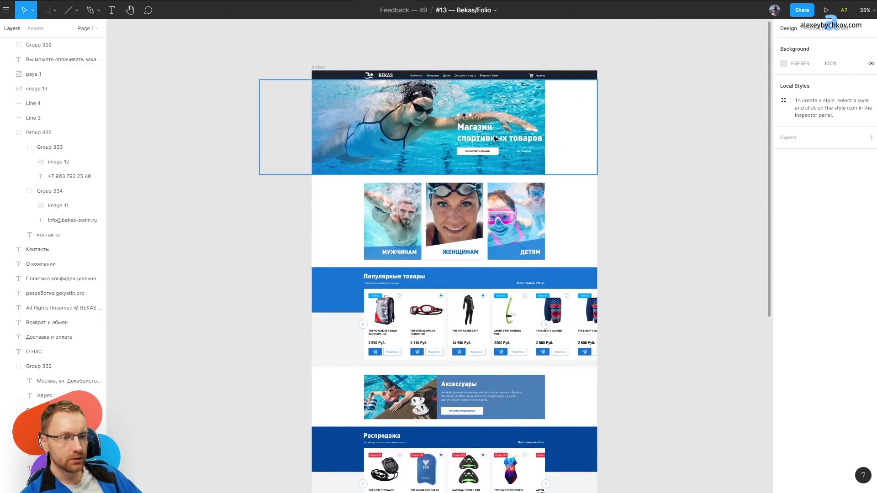
pyautogui.scroll(5, 392, 93)
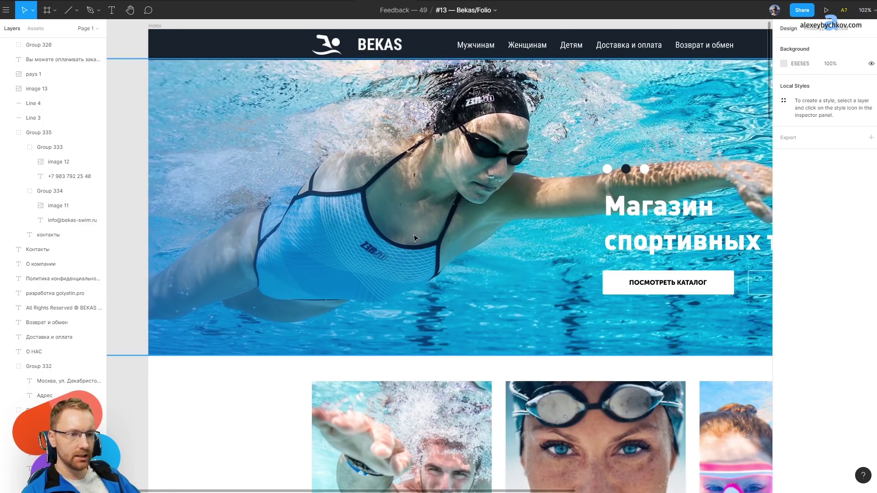
pyautogui.scroll(-5, 415, 238)
pyautogui.scroll(5, 421, 247)
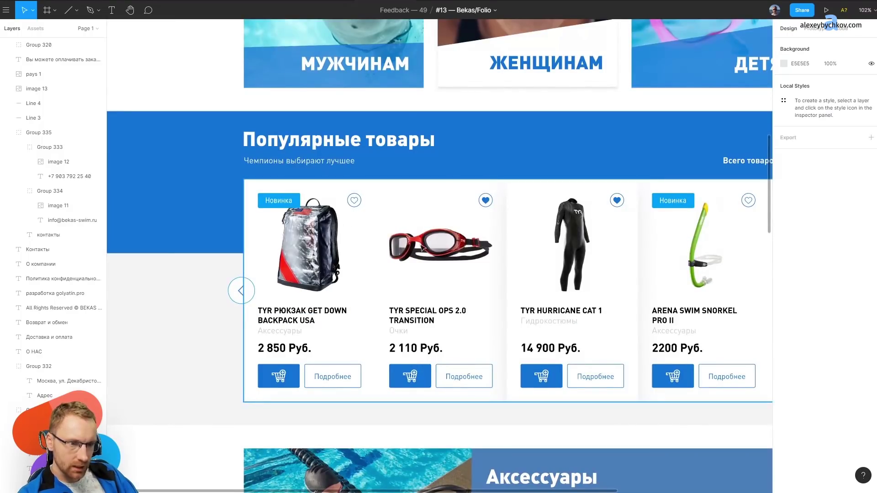
pyautogui.scroll(-3, 466, 312)
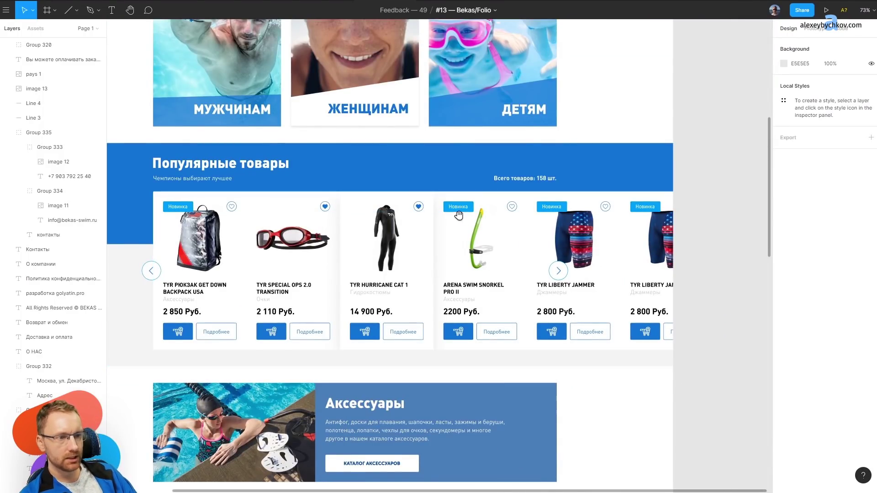
pyautogui.scroll(-2, 460, 219)
pyautogui.scroll(-1, 460, 219)
pyautogui.scroll(-3, 461, 218)
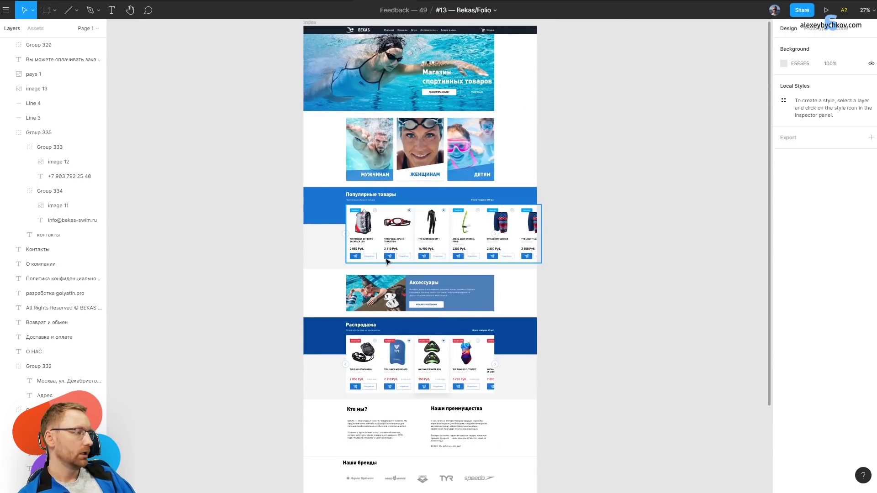
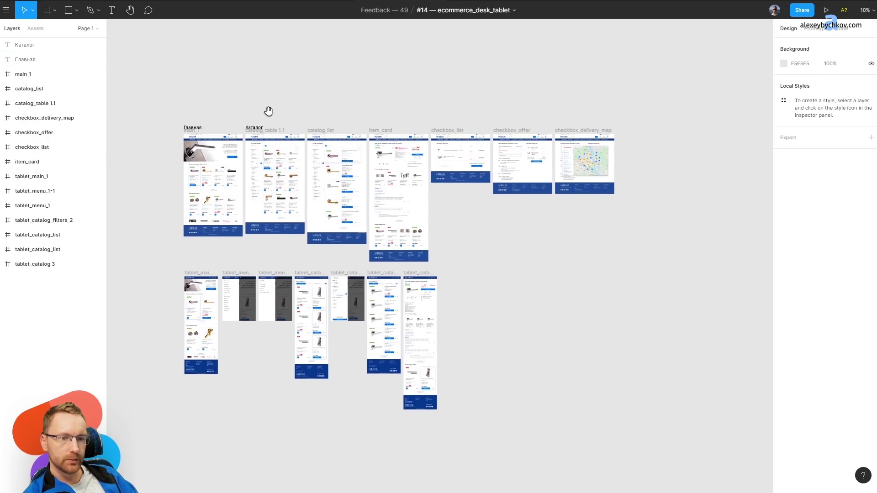
# Zoom in on the Главная page header of the designs.
pyautogui.scroll(5, 270, 111)
pyautogui.scroll(-4, 274, 137)
pyautogui.scroll(-1, 276, 147)
pyautogui.scroll(4, 235, 147)
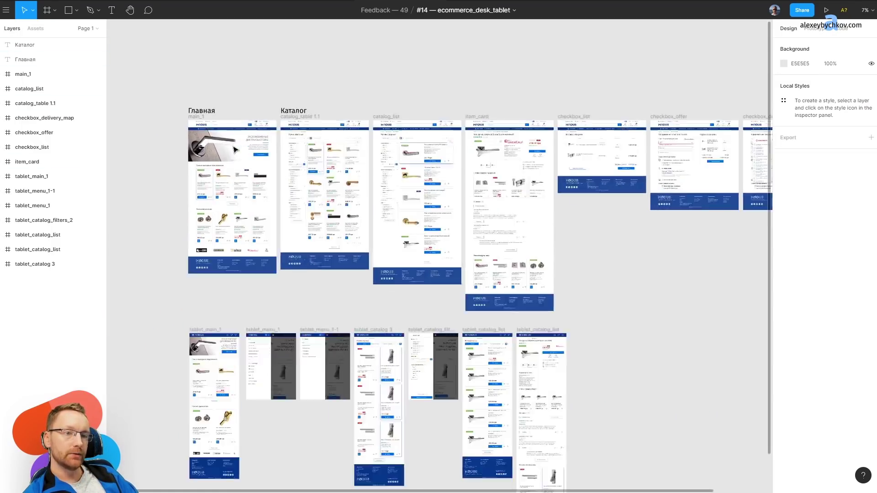
pyautogui.scroll(1, 235, 149)
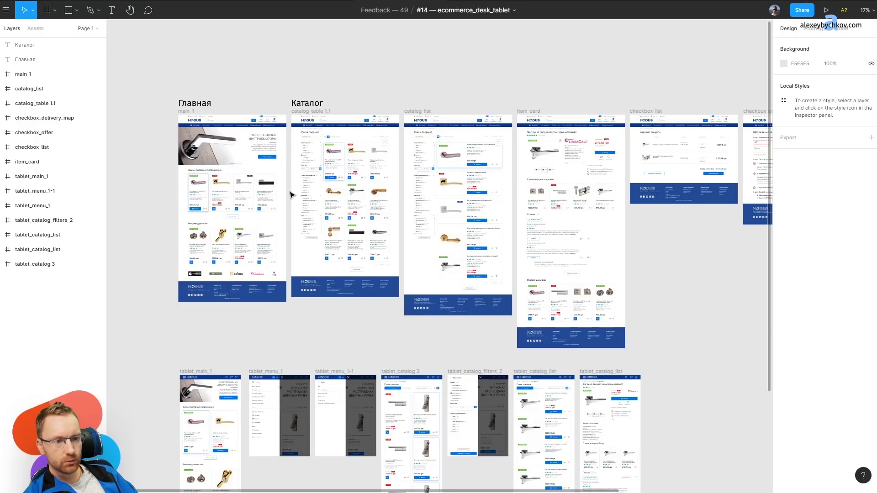
pyautogui.scroll(-5, 463, 240)
pyautogui.scroll(5, 395, 209)
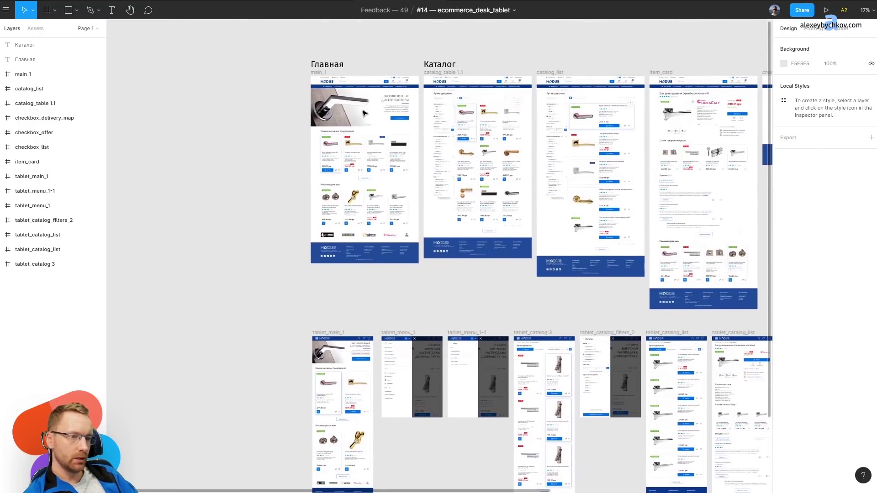
pyautogui.scroll(3, 383, 158)
pyautogui.scroll(-2, 382, 159)
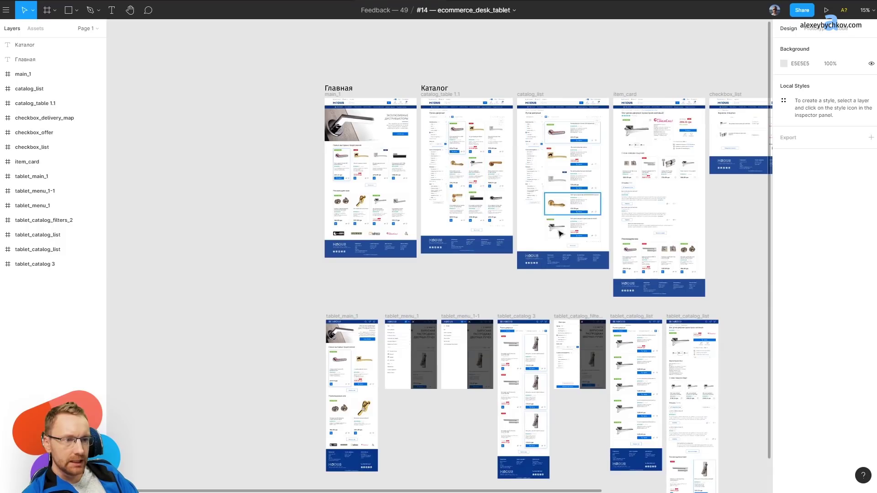
pyautogui.scroll(3, 443, 183)
pyautogui.scroll(2, 366, 242)
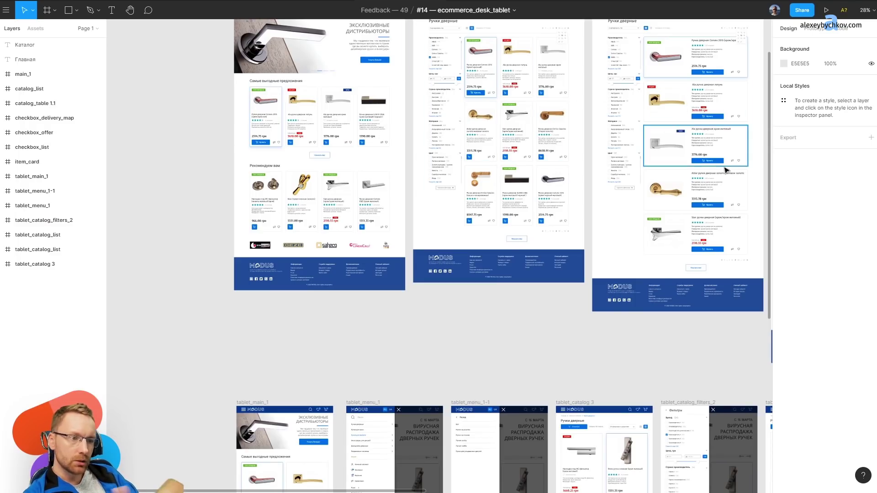
pyautogui.scroll(-3, 417, 260)
pyautogui.scroll(-4, 378, 137)
pyautogui.scroll(4, 382, 325)
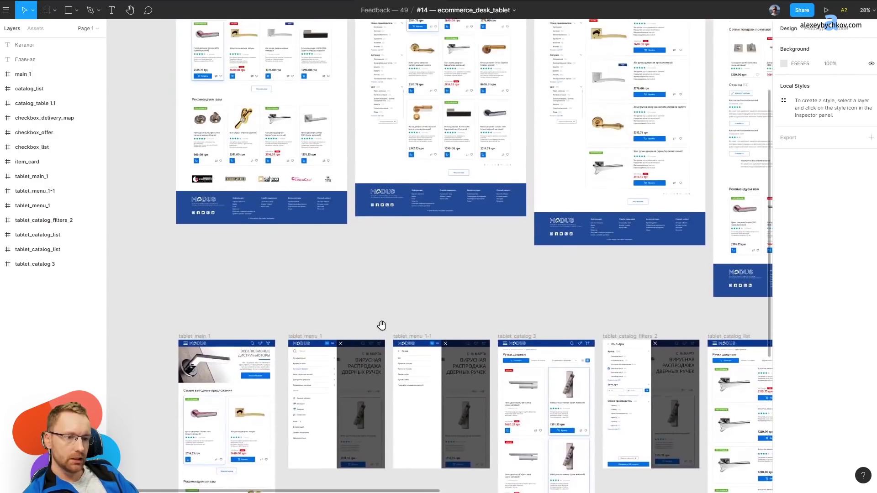
pyautogui.scroll(-3, 379, 221)
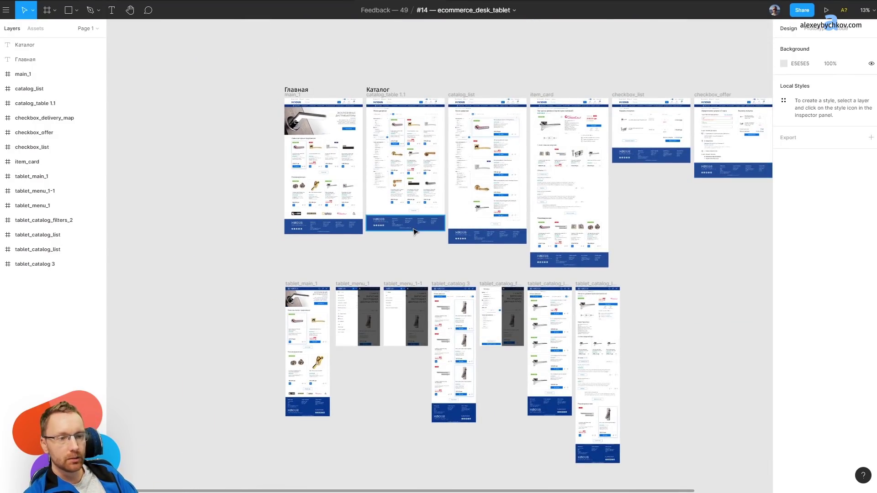
pyautogui.scroll(5, 414, 231)
pyautogui.scroll(3, 284, 179)
pyautogui.scroll(-1, 283, 179)
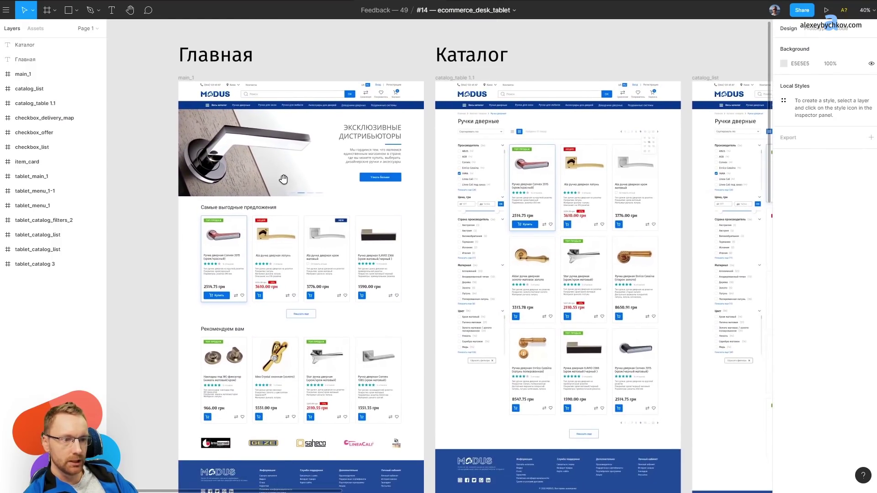
pyautogui.scroll(5, 237, 91)
# Toggle outline mode and layout grids, returning the designs to full colour.
pyautogui.hotkey('ctrl', 'y')
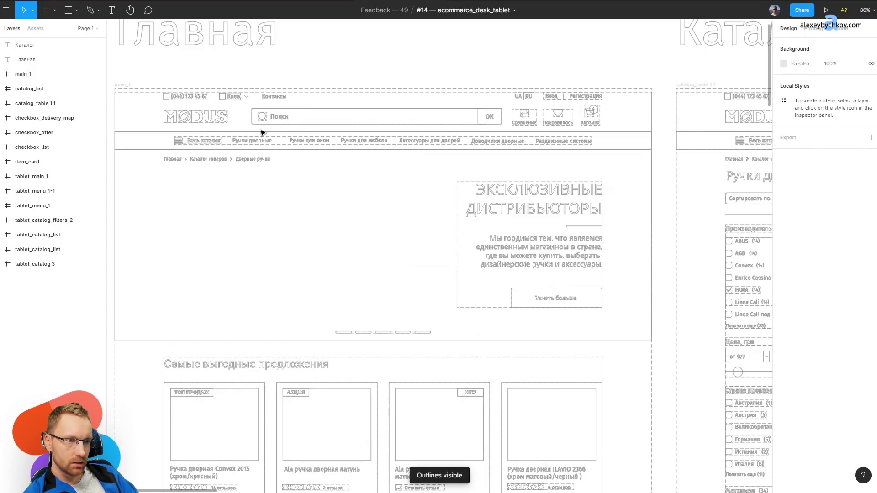
pyautogui.scroll(5, 164, 131)
pyautogui.hotkey('ctrl', 'shift', '4')
pyautogui.scroll(7, 181, 137)
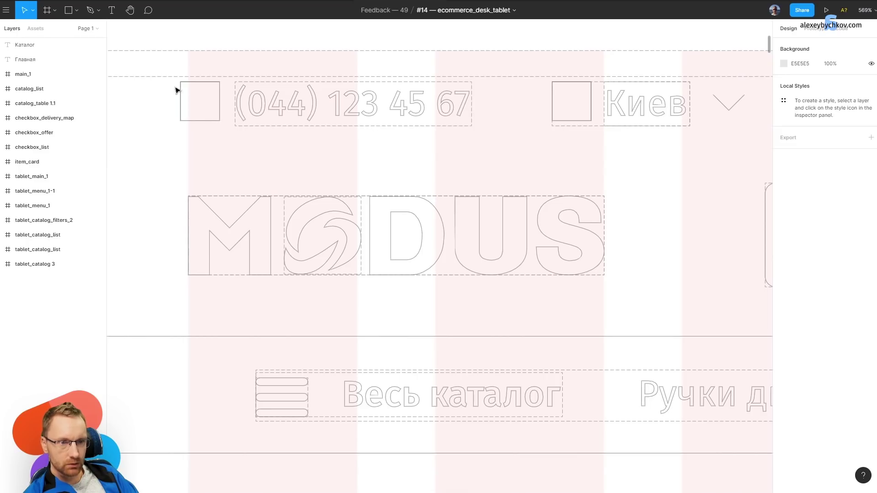
pyautogui.hotkey('ctrl', 'shift', '4')
pyautogui.hotkey('ctrl', 'shift', '4')
pyautogui.hotkey('ctrl', 'y')
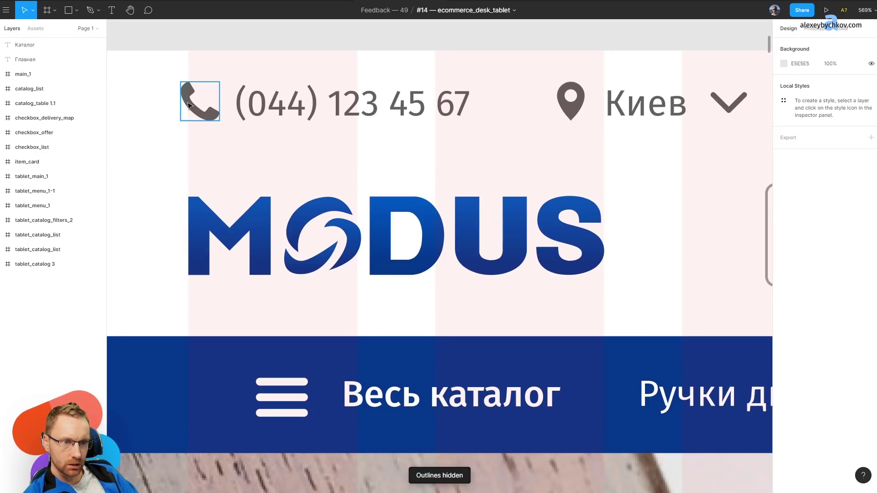
pyautogui.scroll(-5, 212, 196)
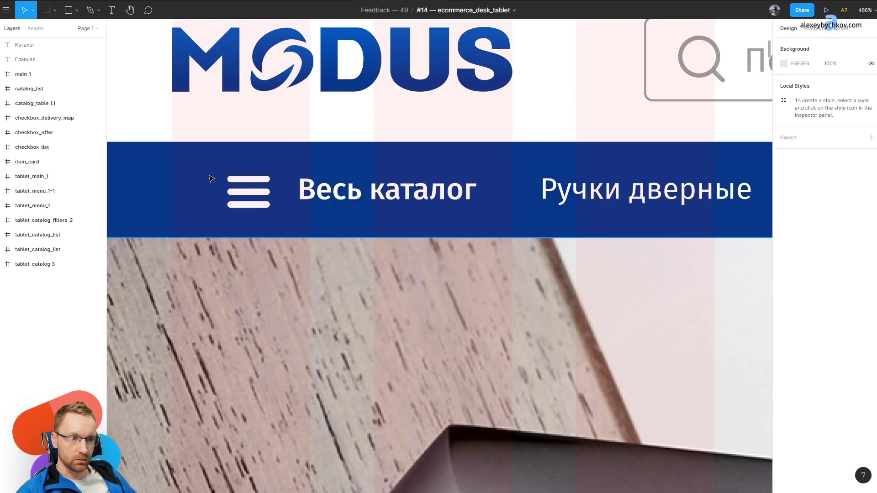
pyautogui.scroll(-3, 486, 204)
pyautogui.scroll(-3, 486, 204)
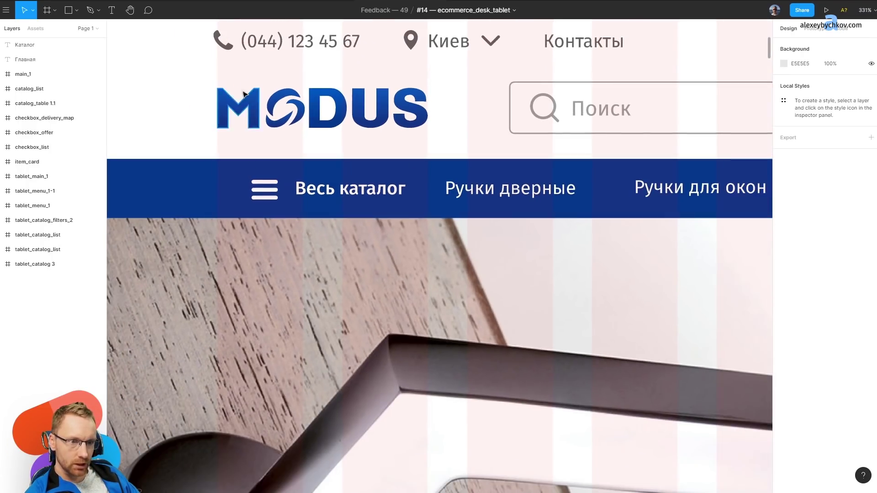
pyautogui.scroll(-5, 411, 192)
pyautogui.scroll(5, 349, 181)
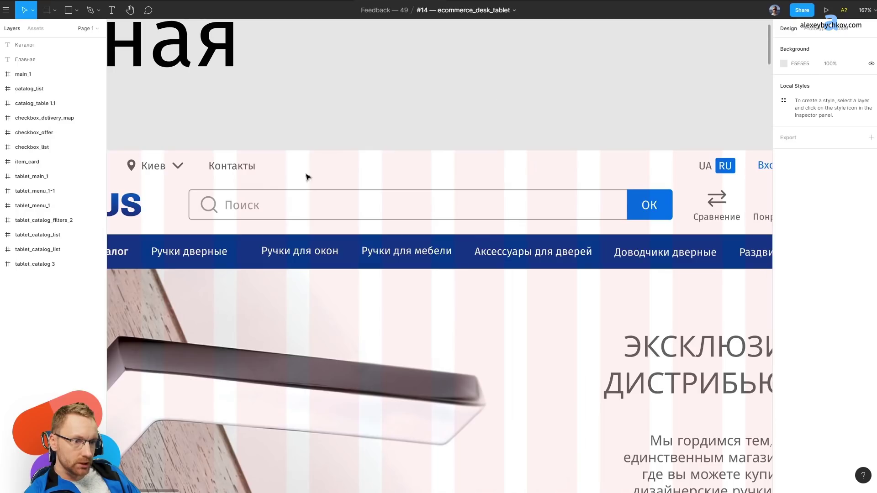
pyautogui.scroll(3, 269, 196)
# Flatten the header's magnifier icon into one vector and flip it horizontally.
pyautogui.click(236, 221)
pyautogui.doubleClick(185, 223)
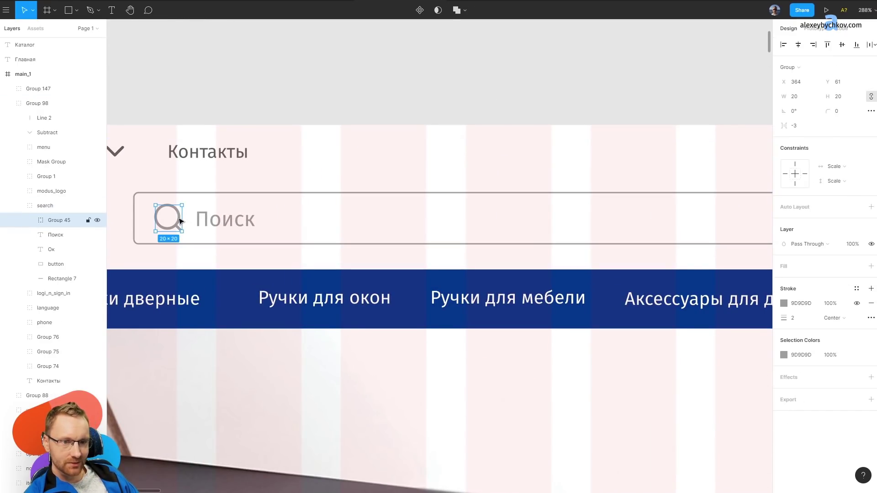
pyautogui.doubleClick(178, 216)
pyautogui.click(68, 220)
pyautogui.hotkey('ctrl', 'e')
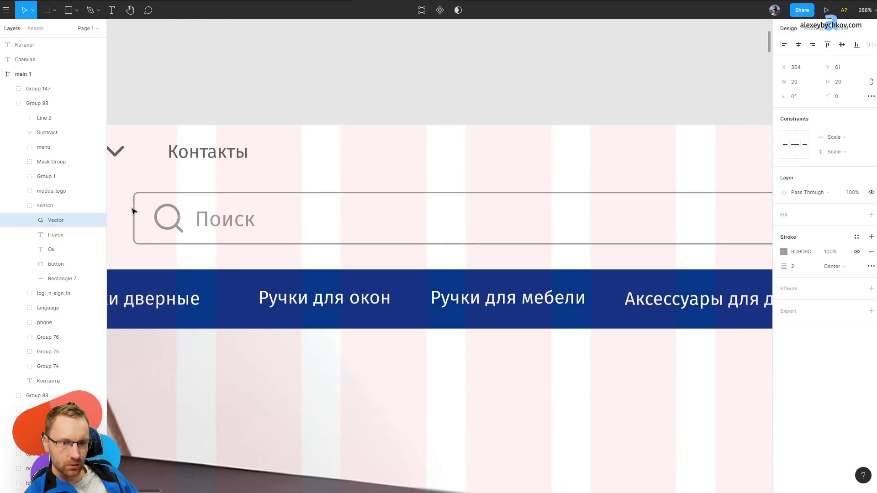
pyautogui.hotkey('shift', 'h')
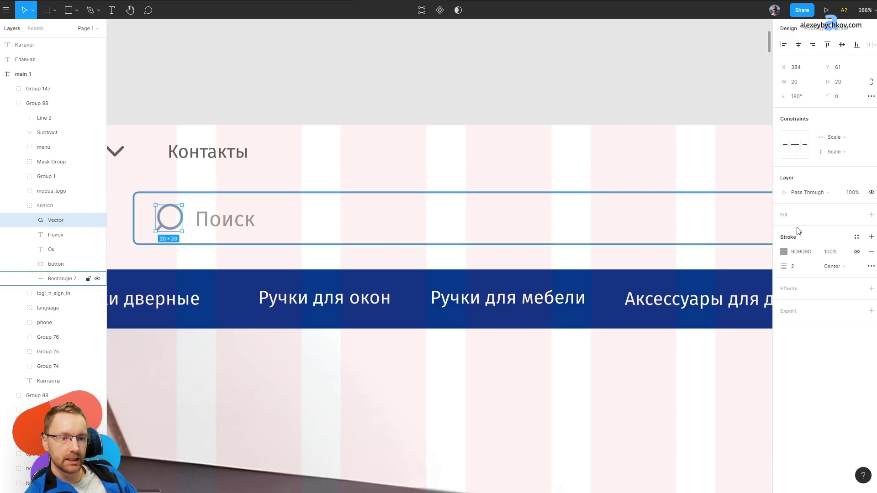
pyautogui.click(855, 237)
pyautogui.click(555, 104)
# Switch to outline view and pan across all the frames.
pyautogui.scroll(-5, 555, 103)
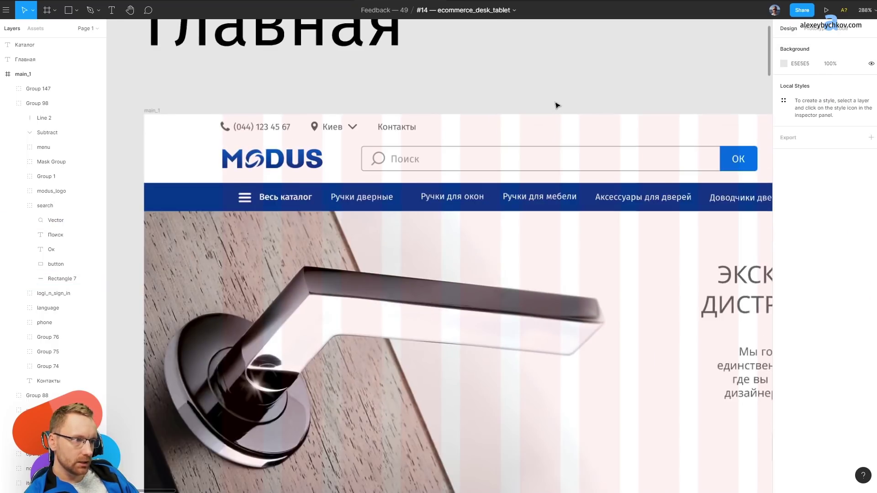
pyautogui.scroll(-2, 530, 69)
pyautogui.hscroll(3, 568, 121)
pyautogui.scroll(-5, 566, 130)
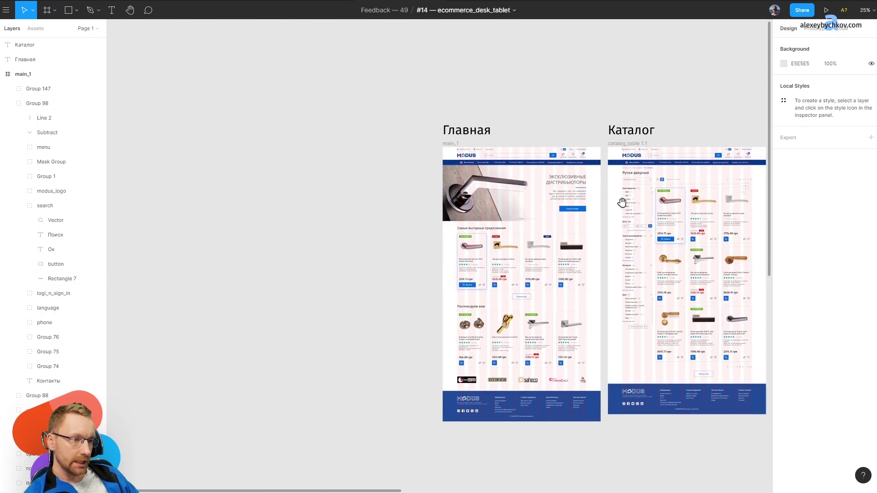
pyautogui.hscroll(4, 622, 202)
pyautogui.hotkey('ctrl', 'y')
pyautogui.scroll(-2, 470, 274)
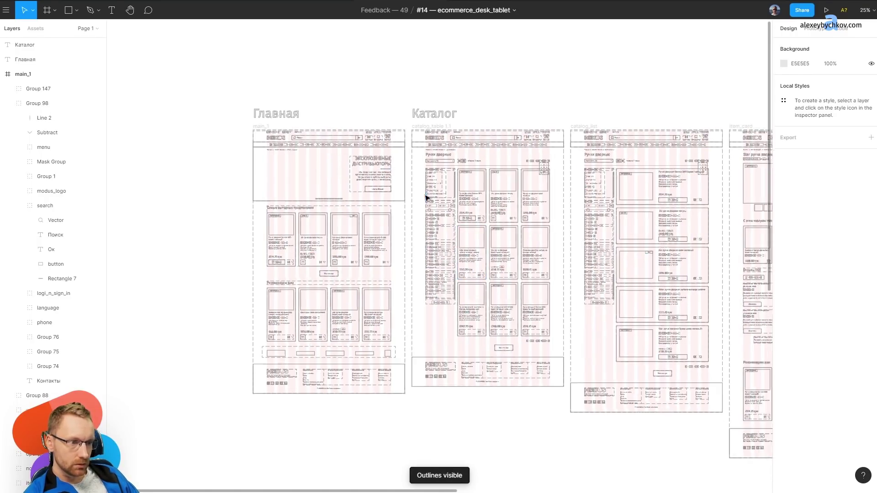
pyautogui.scroll(-4, 473, 204)
pyautogui.scroll(-2, 491, 200)
pyautogui.moveTo(492, 199); pyautogui.dragTo(465, 183)
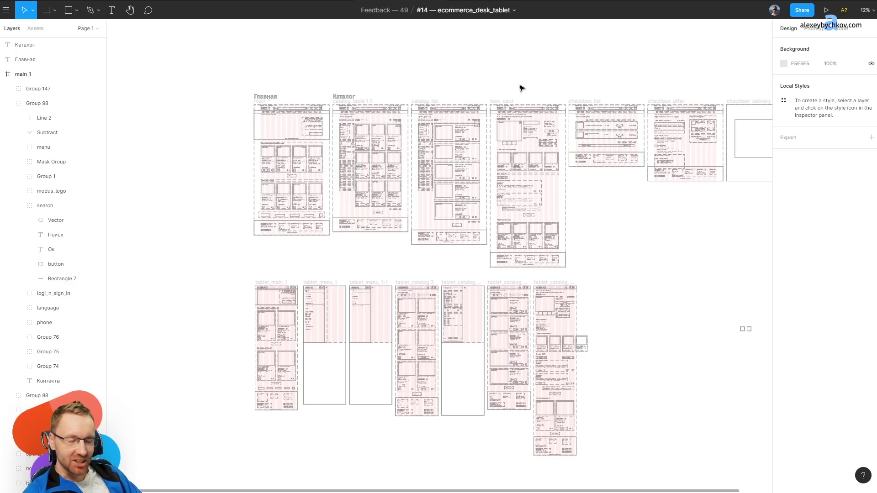
pyautogui.hscroll(2, 701, 242)
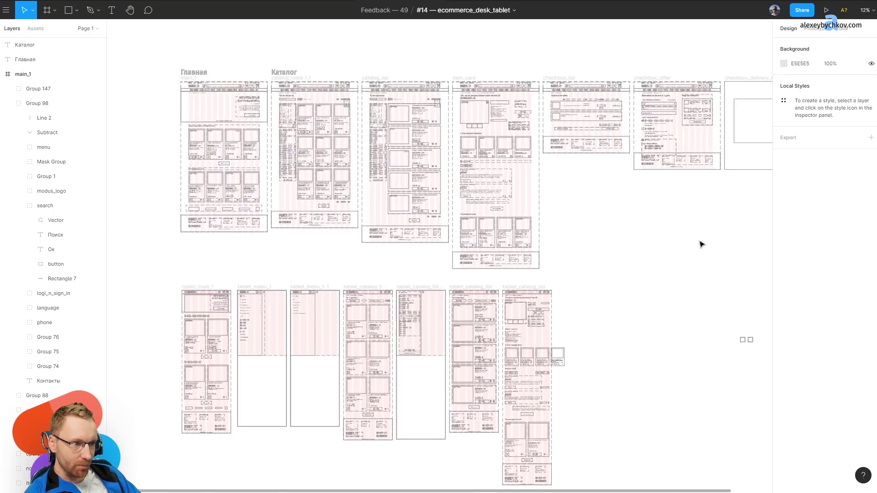
pyautogui.scroll(-5, 145, 120)
# Check the pages list, centre the Главная and Каталог frames, and turn outlines off.
pyautogui.click(97, 28)
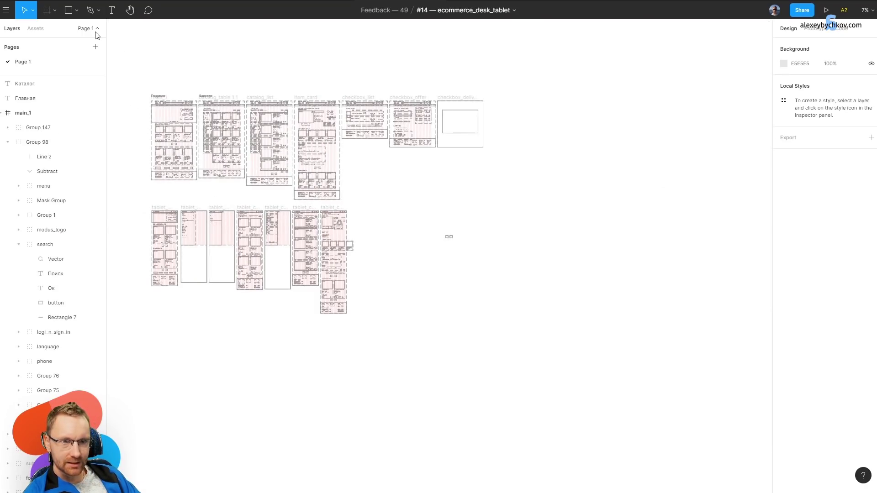
pyautogui.click(97, 30)
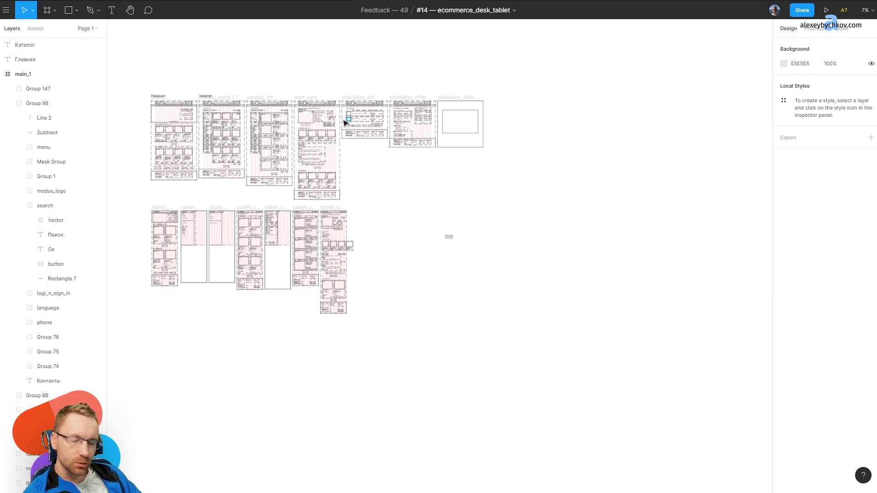
pyautogui.moveTo(220, 76); pyautogui.dragTo(376, 95)
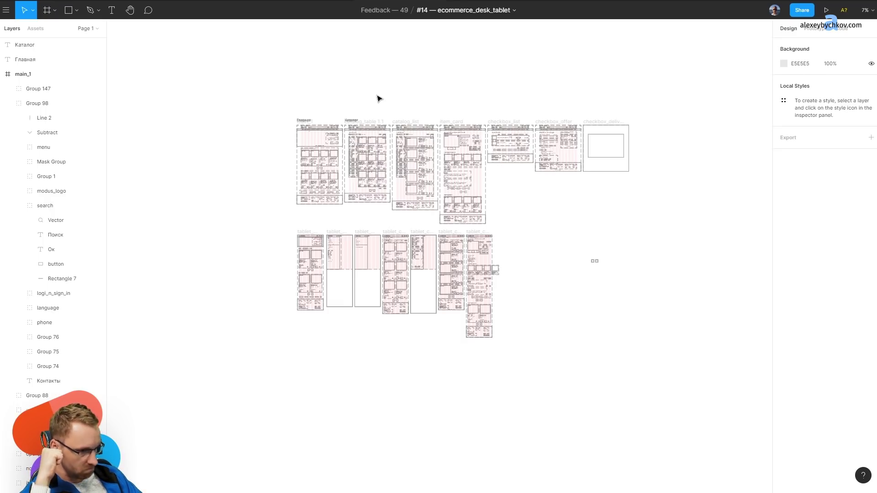
pyautogui.scroll(3, 327, 114)
pyautogui.scroll(5, 327, 114)
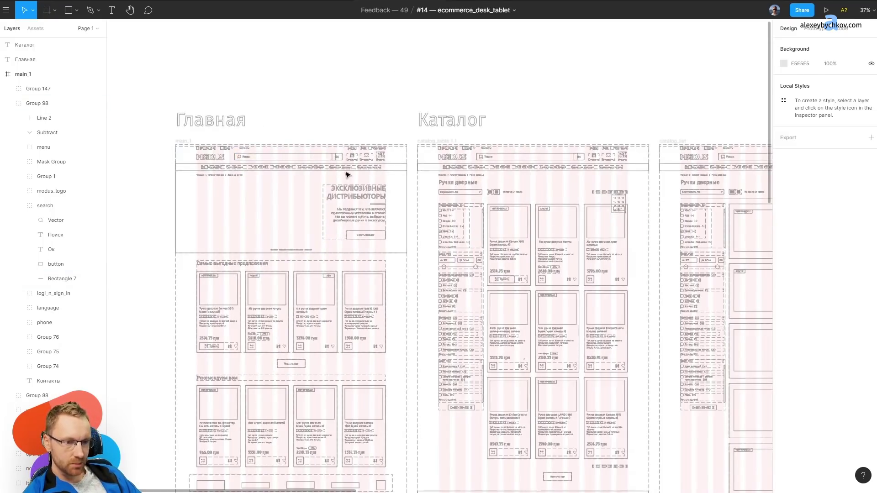
pyautogui.moveTo(343, 249); pyautogui.dragTo(379, 144)
pyautogui.hotkey('ctrl', 'y')
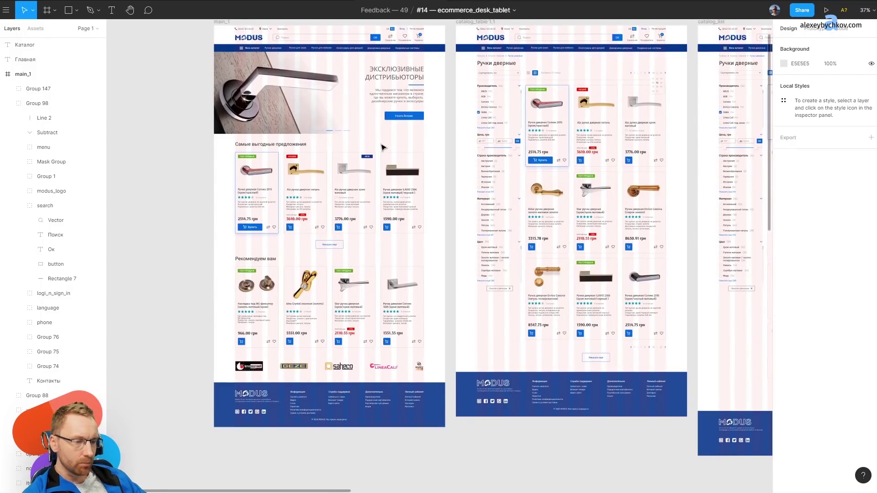
pyautogui.scroll(5, 225, 192)
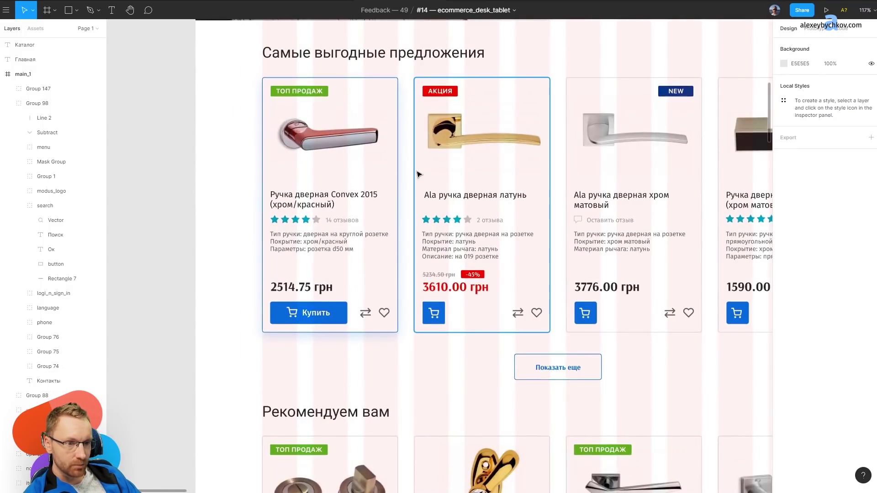
pyautogui.scroll(-3, 406, 191)
# Hide the layout grids and zoom around the desktop frames.
pyautogui.hotkey('ctrl', 'g')
pyautogui.scroll(-5, 404, 191)
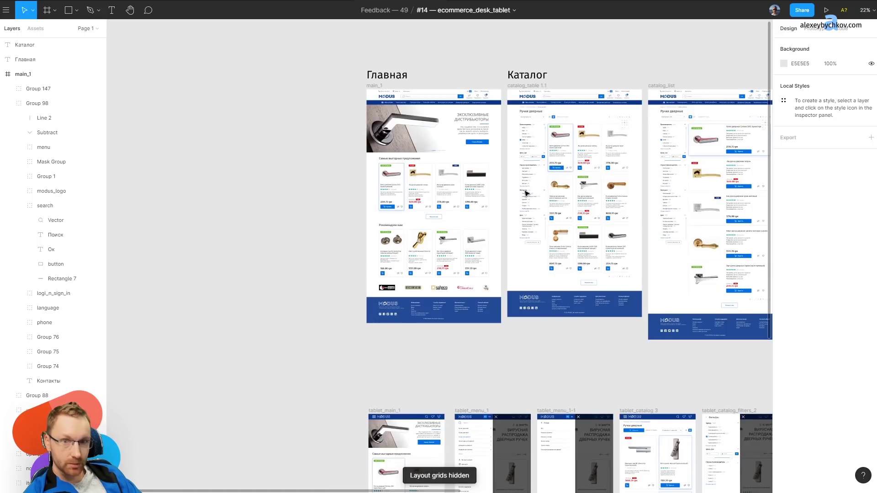
pyautogui.scroll(4, 343, 156)
pyautogui.scroll(2, 365, 165)
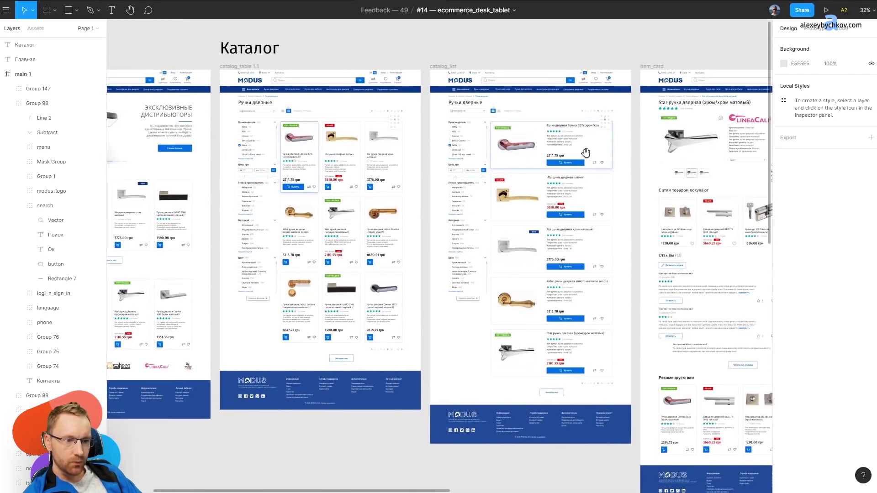
pyautogui.scroll(3, 392, 172)
pyautogui.scroll(-2, 392, 172)
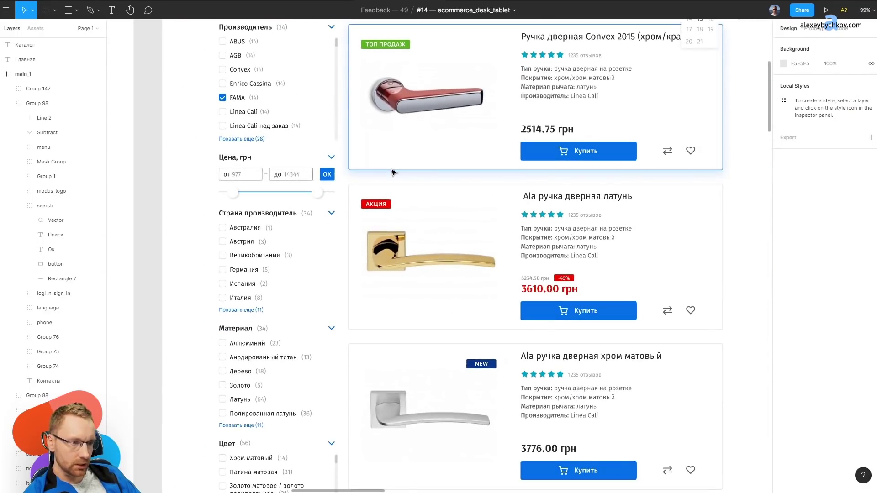
pyautogui.scroll(-2, 392, 173)
pyautogui.scroll(-4, 577, 178)
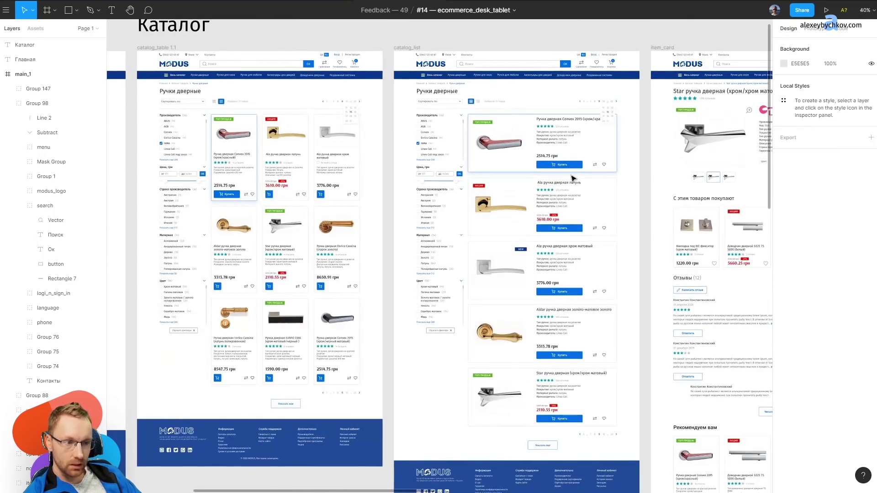
# Briefly toggle outline view, then survey the desktop and tablet frames.
pyautogui.hotkey('ctrl', 'y')
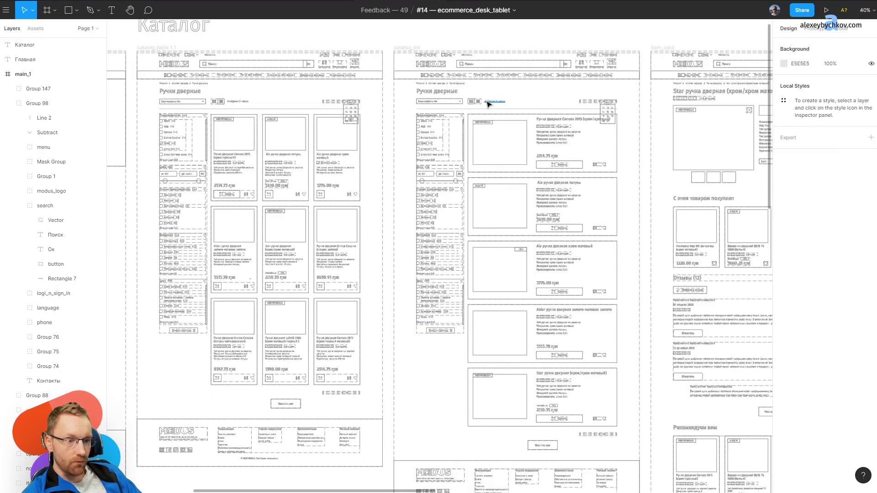
pyautogui.scroll(-5, 452, 132)
pyautogui.hotkey('ctrl', 'y')
pyautogui.scroll(5, 250, 150)
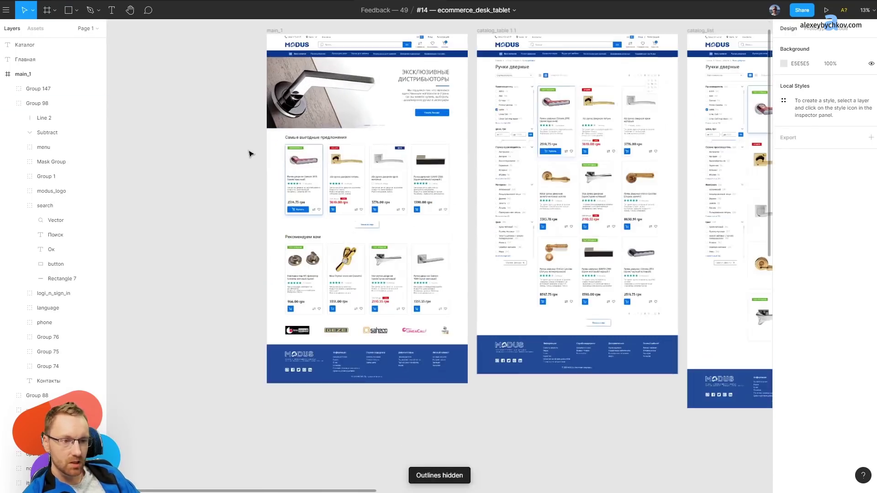
pyautogui.scroll(5, 266, 148)
pyautogui.scroll(3, 384, 247)
pyautogui.scroll(5, 651, 137)
pyautogui.hscroll(5, 651, 137)
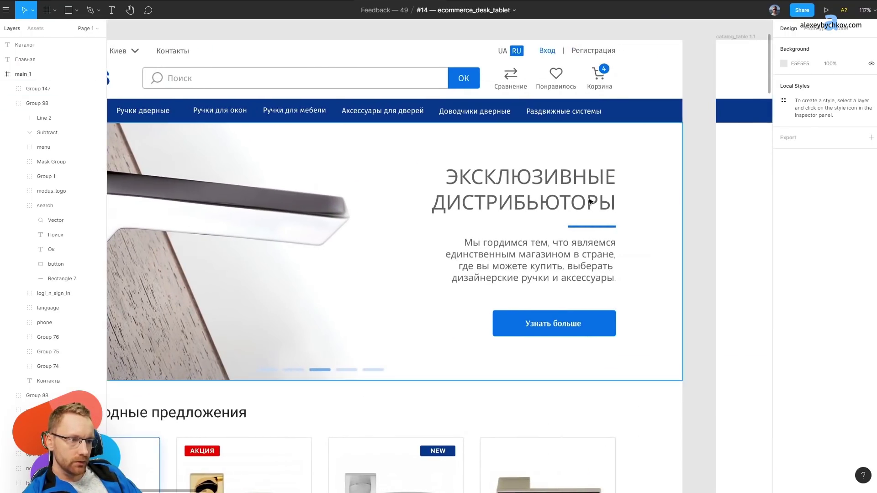
pyautogui.scroll(-5, 627, 261)
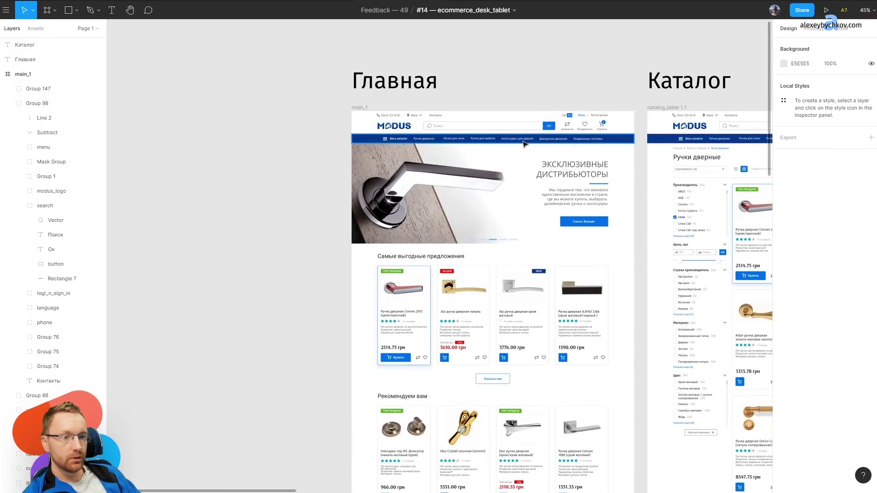
pyautogui.scroll(-2, 523, 144)
pyautogui.scroll(-5, 423, 155)
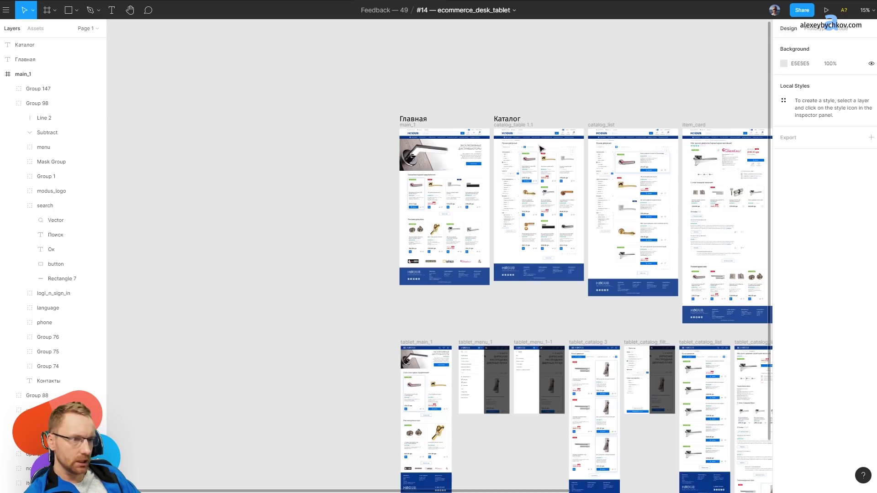
pyautogui.scroll(5, 540, 149)
pyautogui.scroll(10, 482, 92)
pyautogui.scroll(3, 451, 309)
# Save the OK button's 0071E4 blue fill as a colour style named blua.
pyautogui.keyDown('ctrl'); pyautogui.click(427, 303); pyautogui.keyUp('ctrl')
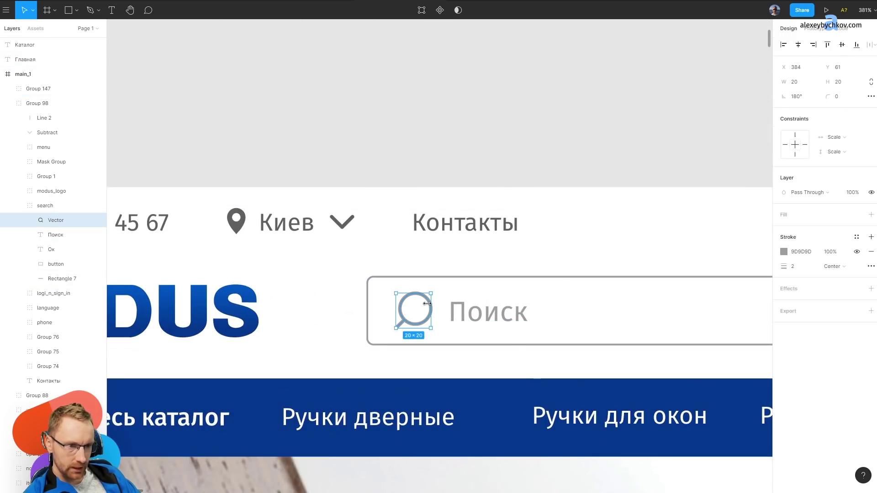
pyautogui.scroll(-5, 427, 303)
pyautogui.scroll(2, 364, 145)
pyautogui.hscroll(5, 364, 144)
pyautogui.click(56, 264)
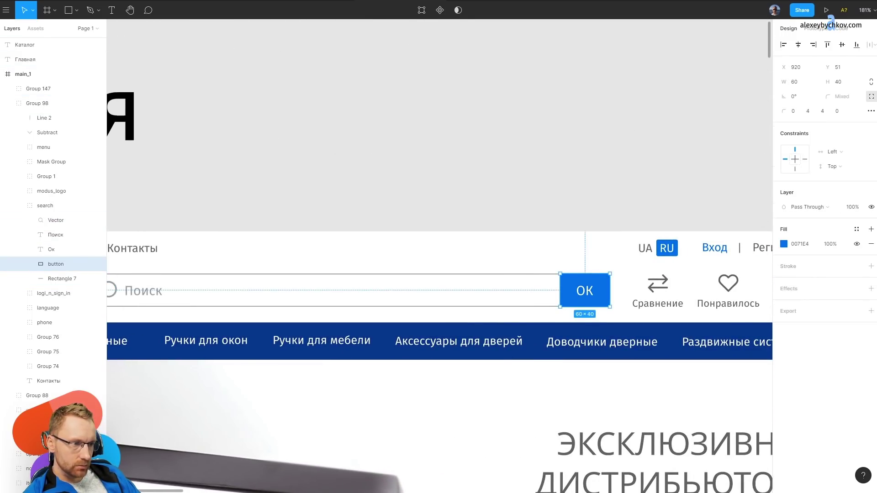
pyautogui.click(857, 230)
pyautogui.click(865, 247)
pyautogui.write('blua')
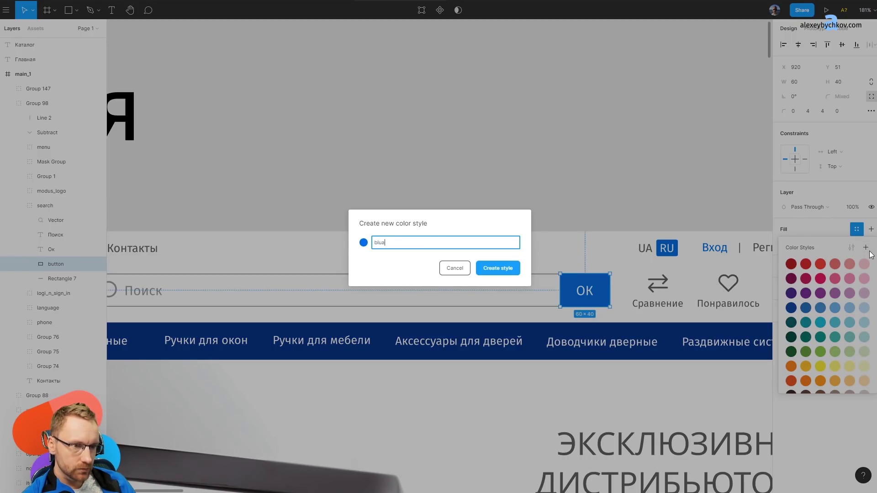
pyautogui.press('Return')
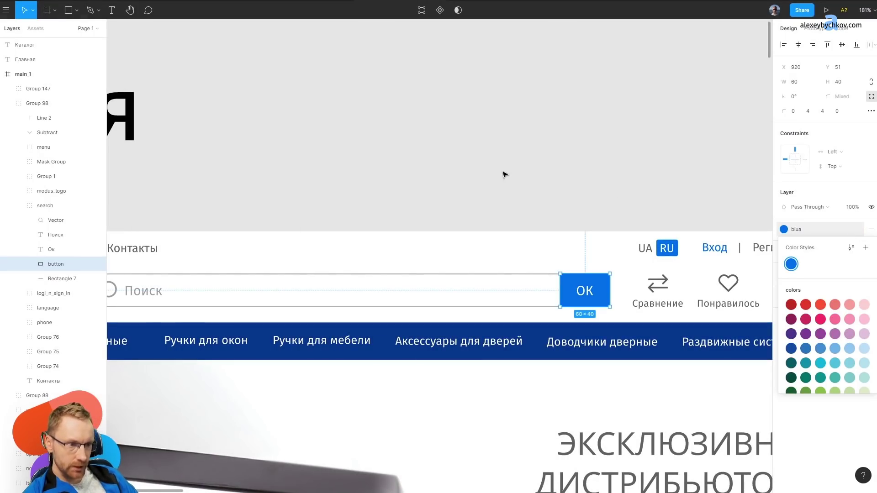
# Apply the blua colour style to the search box's outline stroke.
pyautogui.click(505, 172)
pyautogui.scroll(-3, 475, 143)
pyautogui.hscroll(-4, 424, 241)
pyautogui.keyDown('ctrl'); pyautogui.click(389, 251); pyautogui.keyUp('ctrl')
pyautogui.scroll(4, 391, 251)
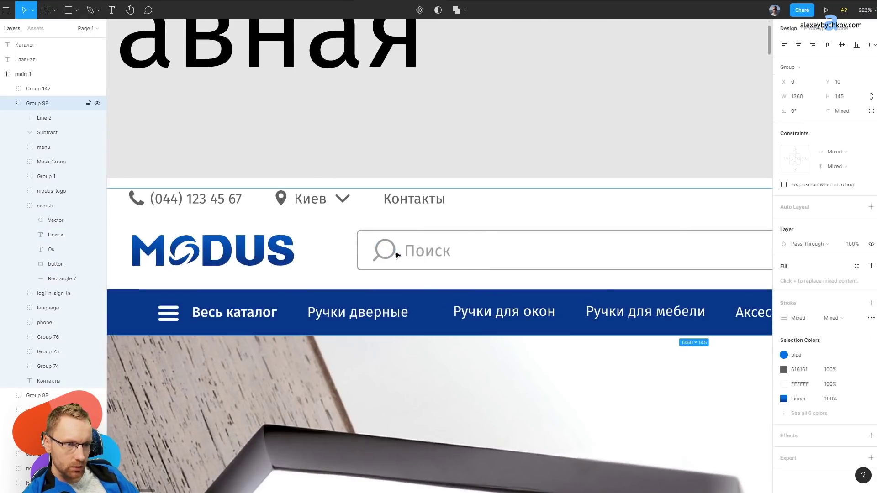
pyautogui.click(856, 237)
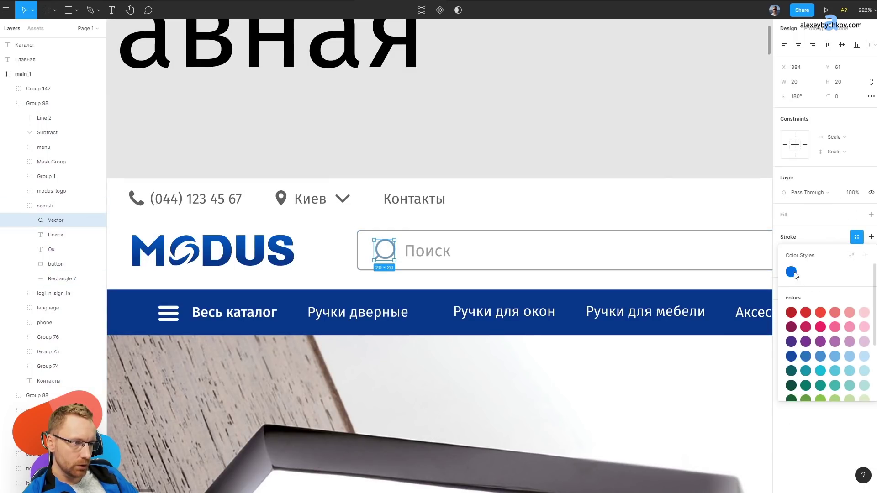
pyautogui.click(552, 128)
pyautogui.keyDown('ctrl'); pyautogui.click(486, 232); pyautogui.keyUp('ctrl')
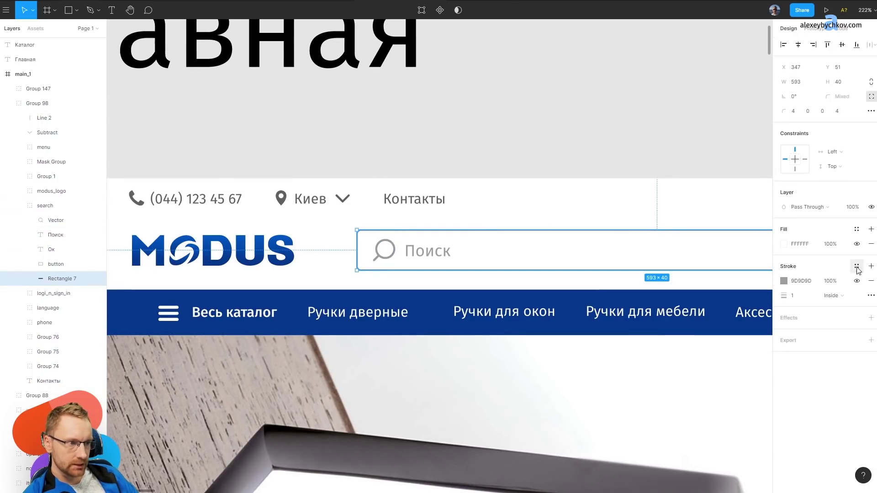
pyautogui.click(856, 266)
pyautogui.click(797, 283)
pyautogui.click(563, 141)
pyautogui.scroll(-3, 563, 140)
pyautogui.scroll(2, 474, 146)
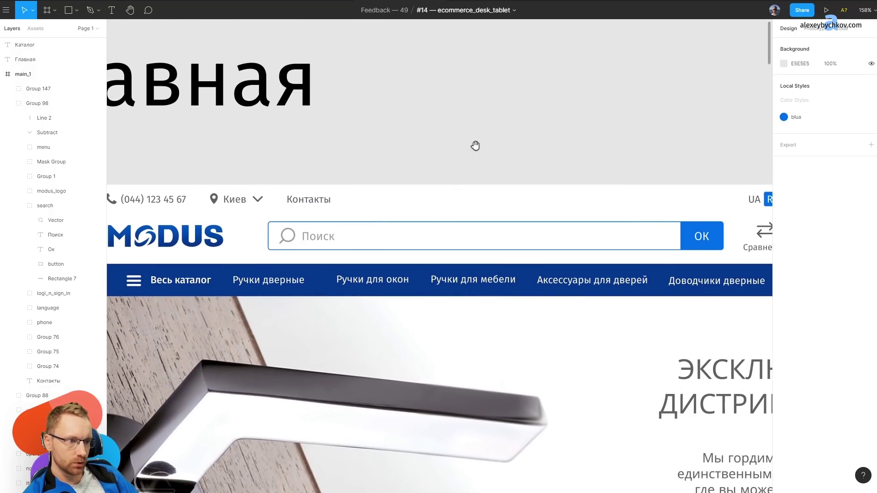
pyautogui.keyDown('ctrl'); pyautogui.click(404, 221); pyautogui.keyUp('ctrl')
# Inspect the search box's Поиск placeholder text.
pyautogui.click(568, 147)
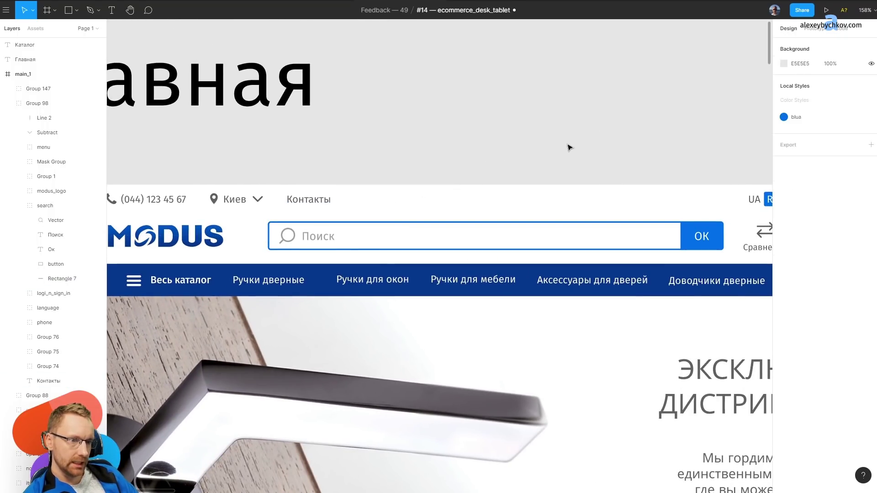
pyautogui.scroll(2, 313, 236)
pyautogui.keyDown('ctrl'); pyautogui.click(321, 239); pyautogui.keyUp('ctrl')
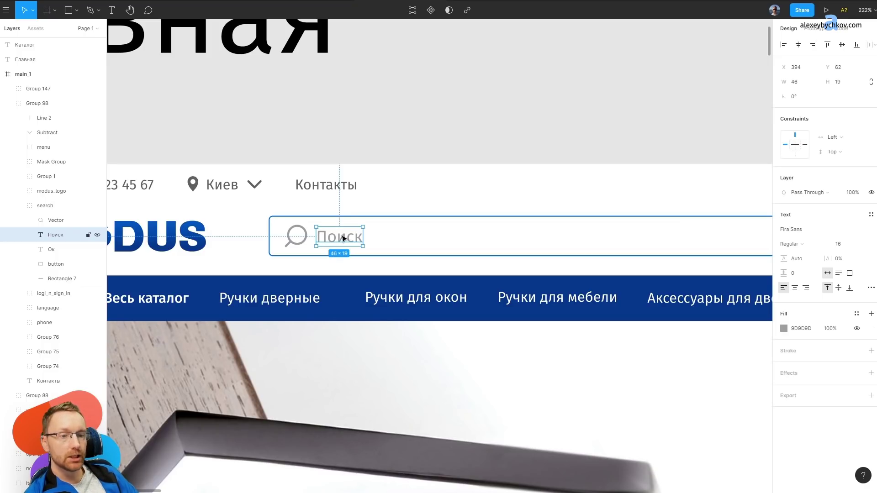
pyautogui.scroll(-5, 378, 235)
pyautogui.scroll(5, 284, 227)
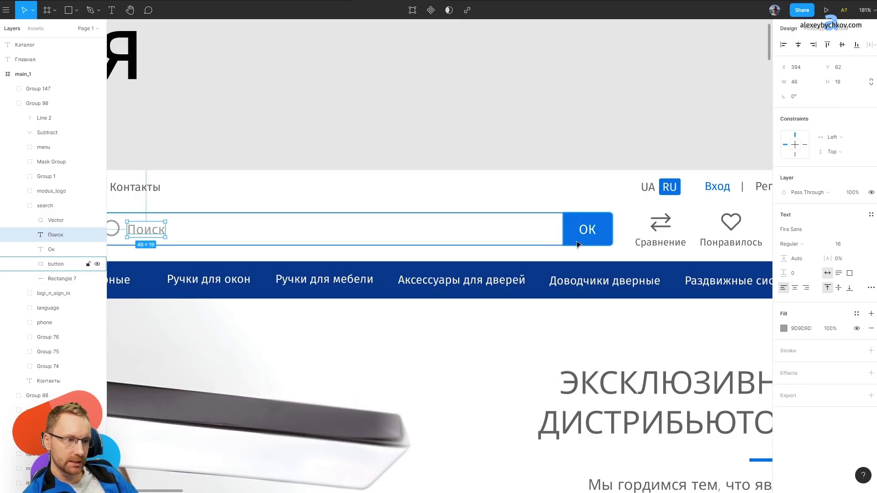
pyautogui.scroll(3, 589, 229)
# Relabel the OK button НАЙТИ, shift it 20 px left, and widen the button to fit.
pyautogui.keyDown('ctrl'); pyautogui.click(596, 230); pyautogui.keyUp('ctrl')
pyautogui.doubleClick(596, 231)
pyautogui.write('YFQNB')
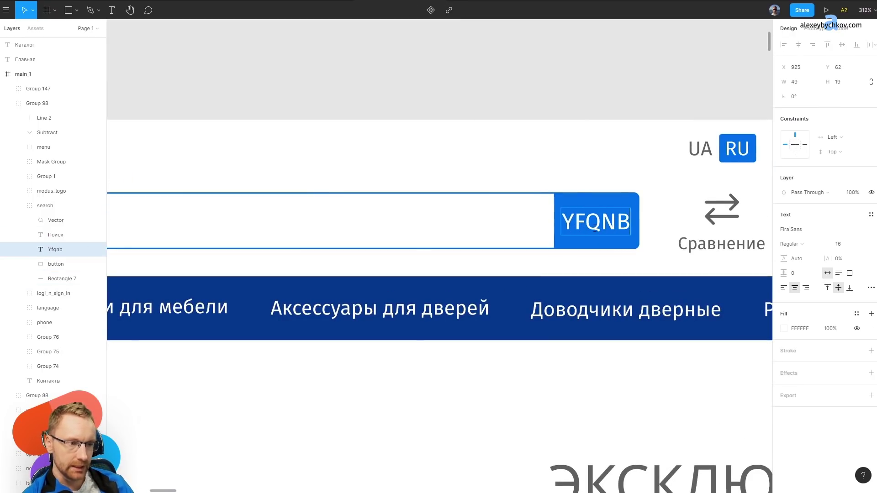
pyautogui.press('Escape')
pyautogui.hotkey('shift', 'Left')
pyautogui.hotkey('shift', 'Left')
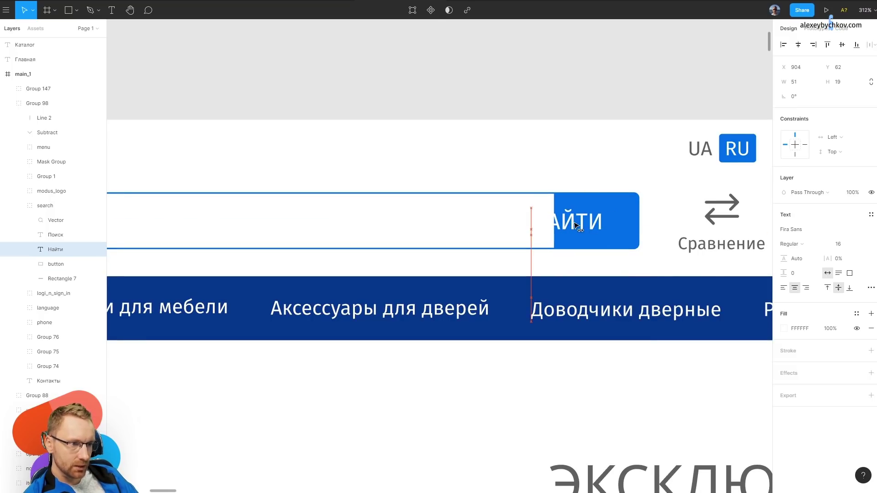
pyautogui.press('Tab')
pyautogui.moveTo(552, 202); pyautogui.dragTo(499, 202)
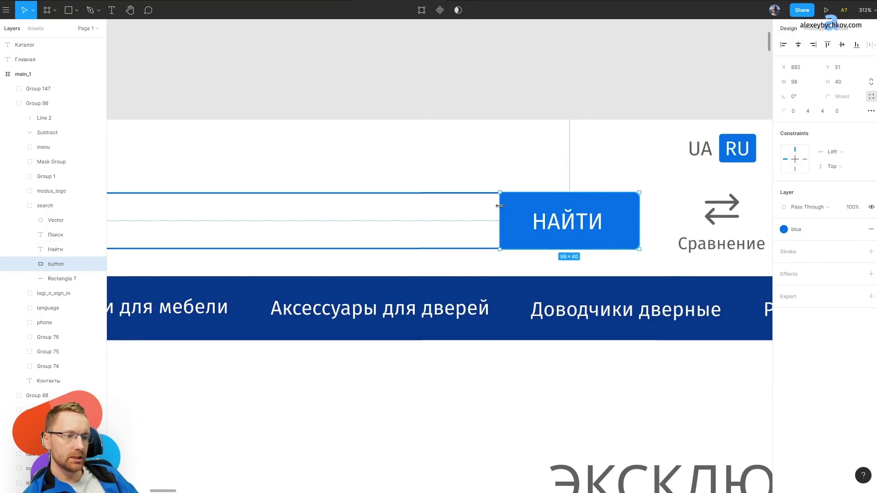
pyautogui.click(501, 149)
# Scroll around the header to review the blue-outlined search box and НАЙТИ button.
pyautogui.scroll(-5, 444, 135)
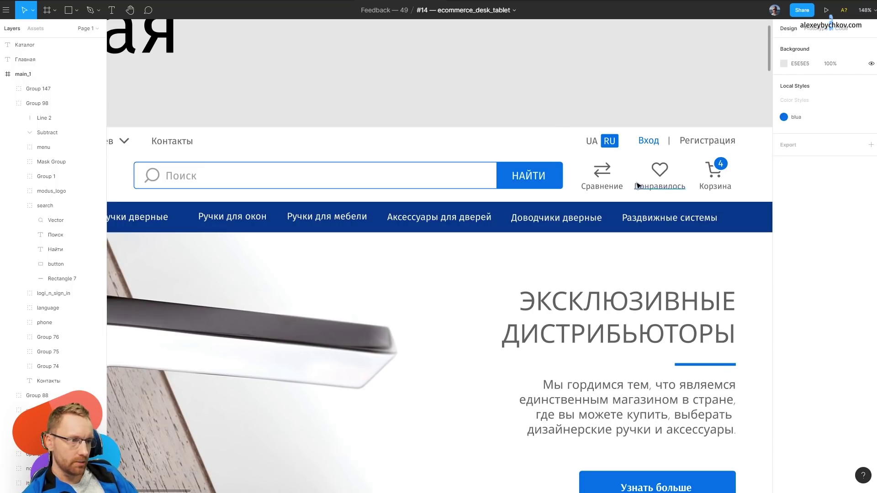
pyautogui.scroll(5, 638, 185)
pyautogui.scroll(2, 564, 155)
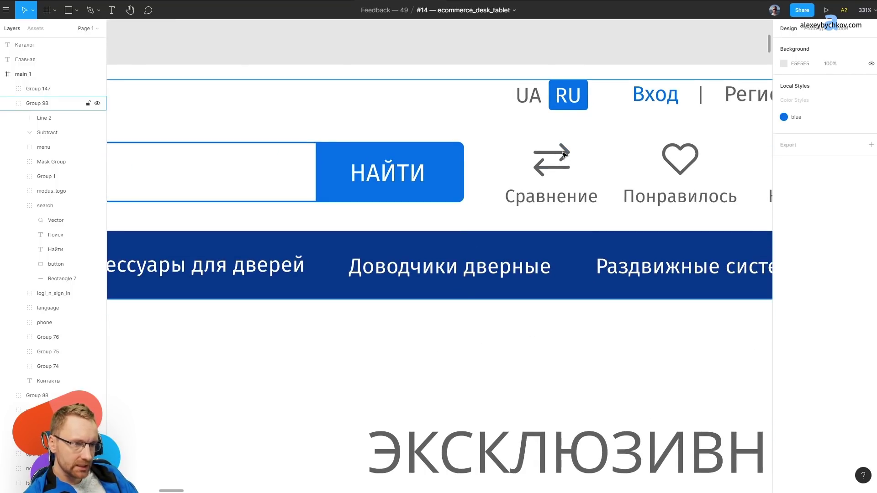
pyautogui.scroll(-5, 539, 160)
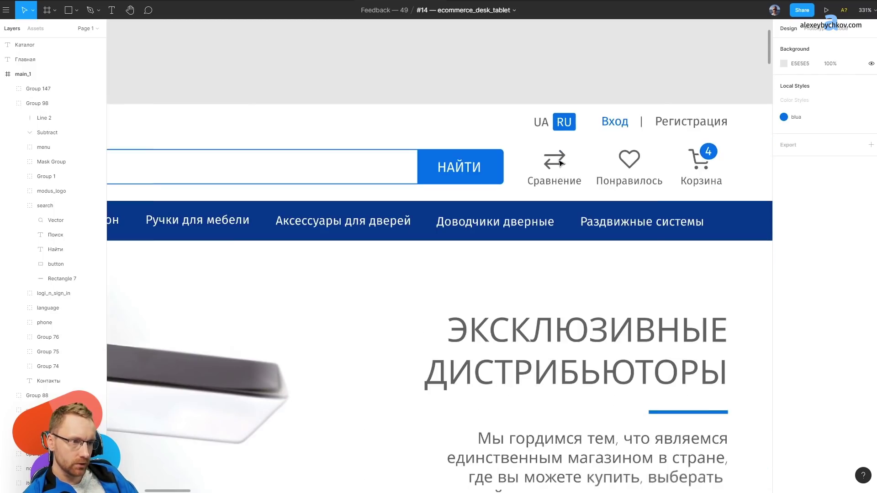
pyautogui.scroll(7, 566, 166)
pyautogui.scroll(-2, 534, 164)
pyautogui.scroll(-5, 535, 164)
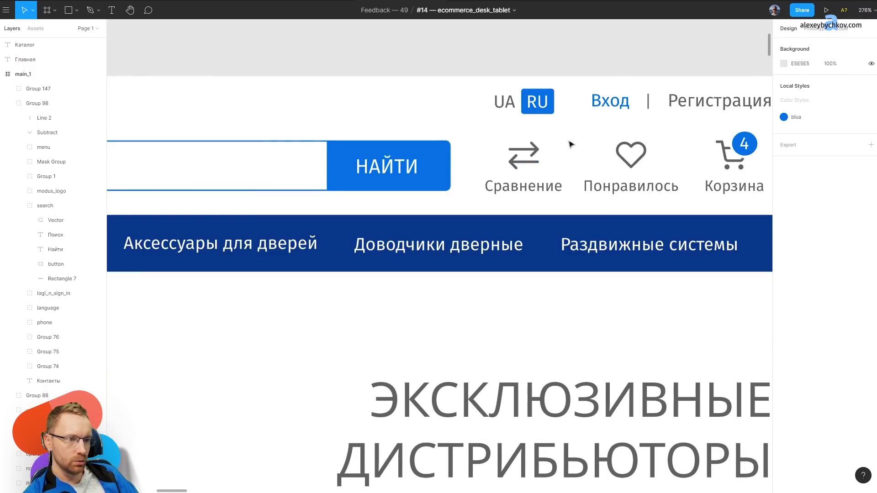
pyautogui.scroll(-4, 566, 151)
pyautogui.scroll(-1, 555, 163)
pyautogui.scroll(-2, 554, 164)
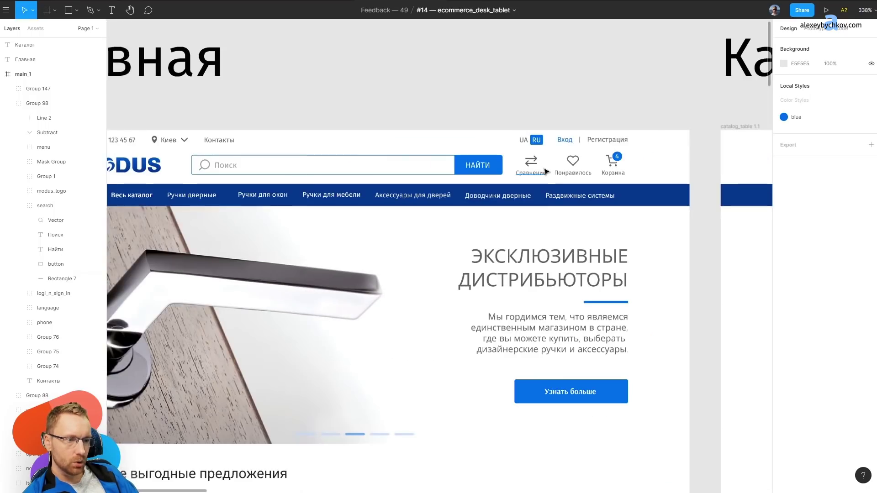
pyautogui.scroll(-3, 502, 228)
pyautogui.scroll(5, 427, 301)
# Apply the 'blua' colour style to the 40×5 slider dash under the hero banner.
pyautogui.scroll(-3, 427, 301)
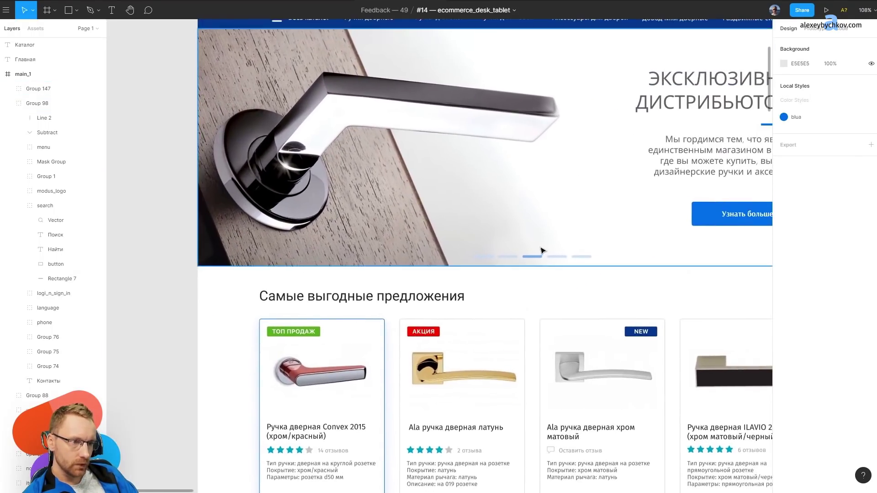
pyautogui.scroll(6, 525, 270)
pyautogui.click(524, 269)
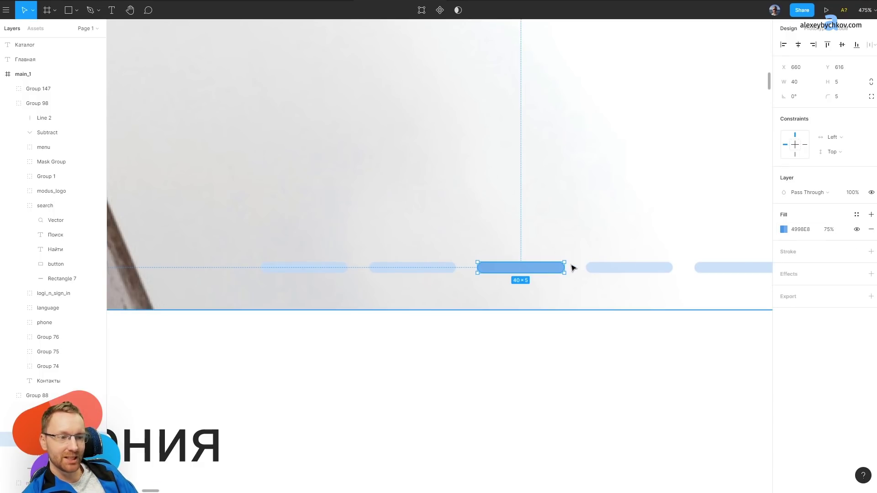
pyautogui.click(857, 215)
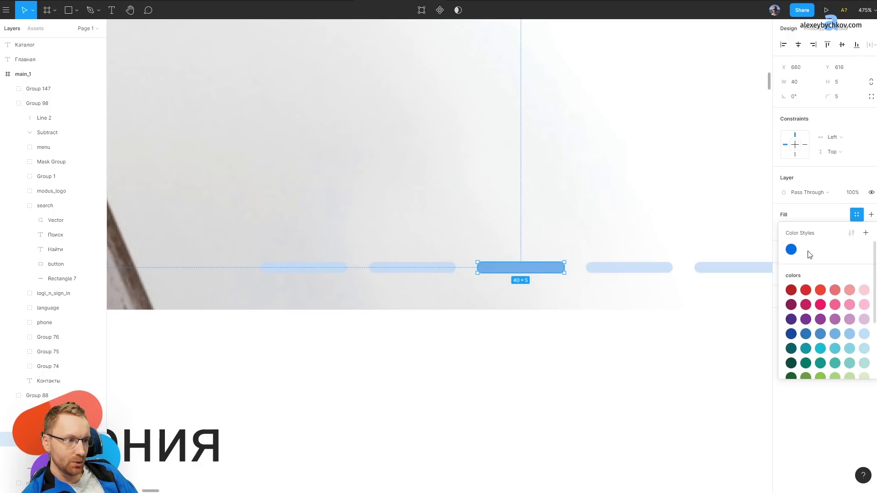
pyautogui.click(791, 249)
# Zoom out and switch to Outline view to review the page frames.
pyautogui.scroll(-10, 502, 187)
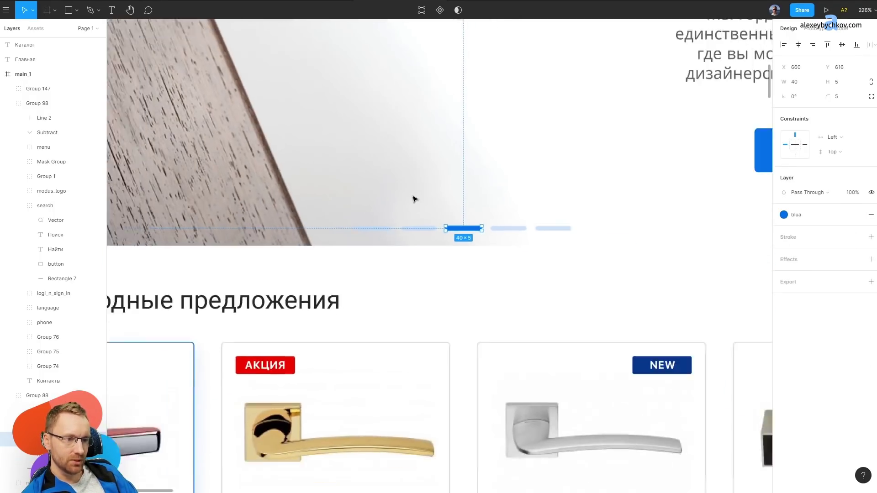
pyautogui.press('Escape')
pyautogui.scroll(5, 469, 174)
pyautogui.click(550, 220)
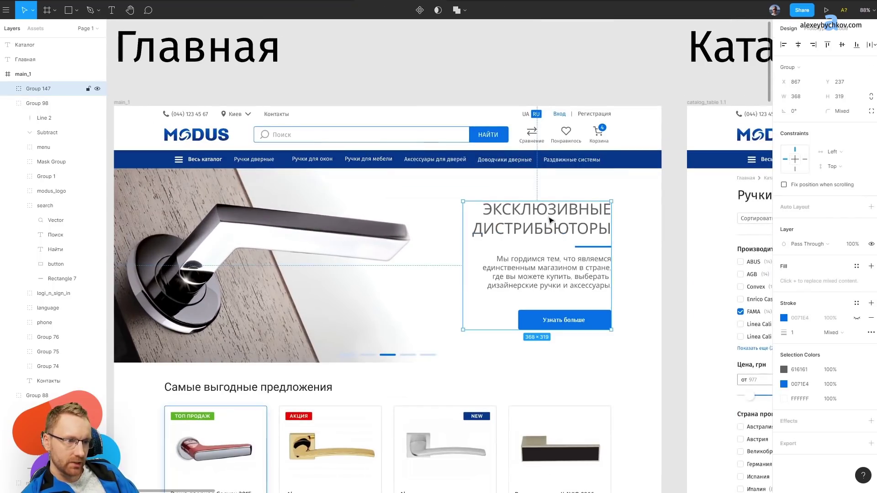
pyautogui.scroll(-5, 542, 213)
pyautogui.moveTo(607, 269); pyautogui.dragTo(461, 167)
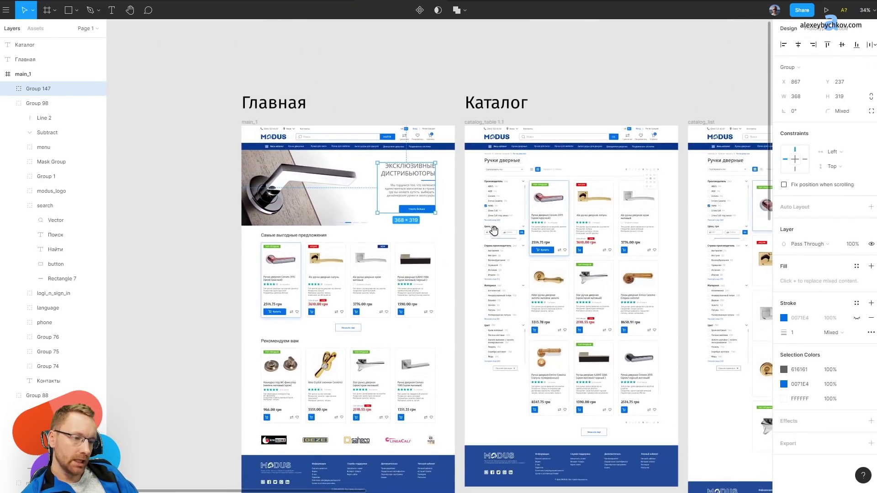
pyautogui.hotkey('ctrl', 'y')
pyautogui.scroll(-3, 452, 182)
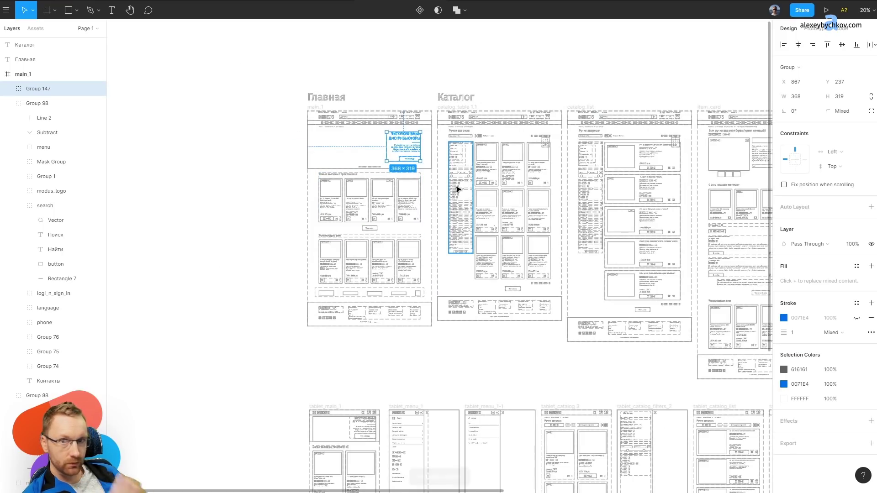
pyautogui.moveTo(547, 196); pyautogui.dragTo(430, 226)
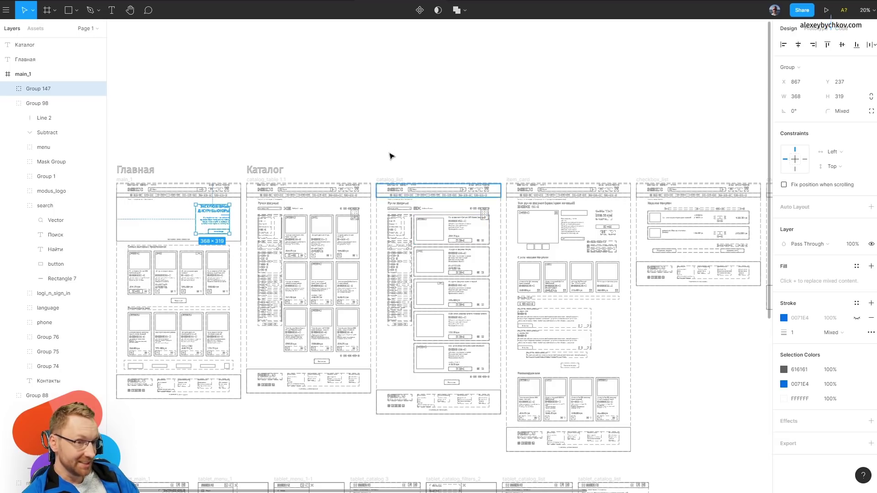
pyautogui.click(332, 143)
pyautogui.scroll(5, 320, 196)
pyautogui.hotkey('ctrl', 'y')
pyautogui.click(331, 191)
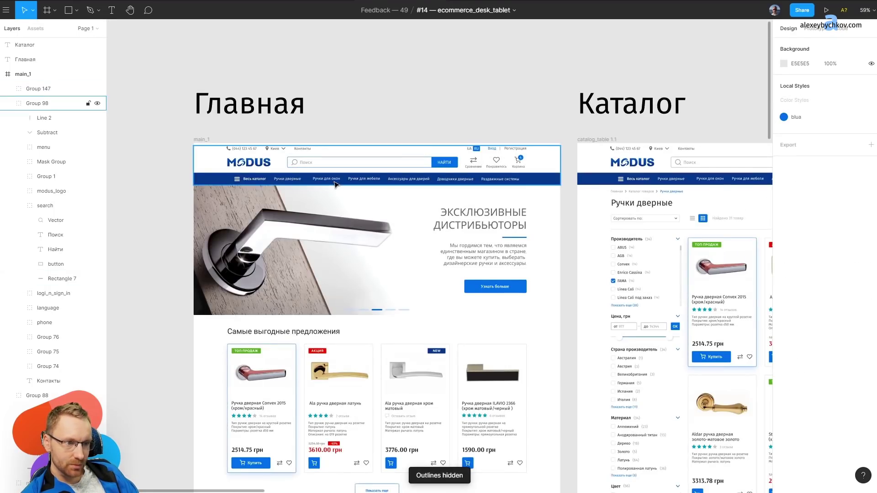
pyautogui.scroll(3, 279, 212)
pyautogui.doubleClick(257, 218)
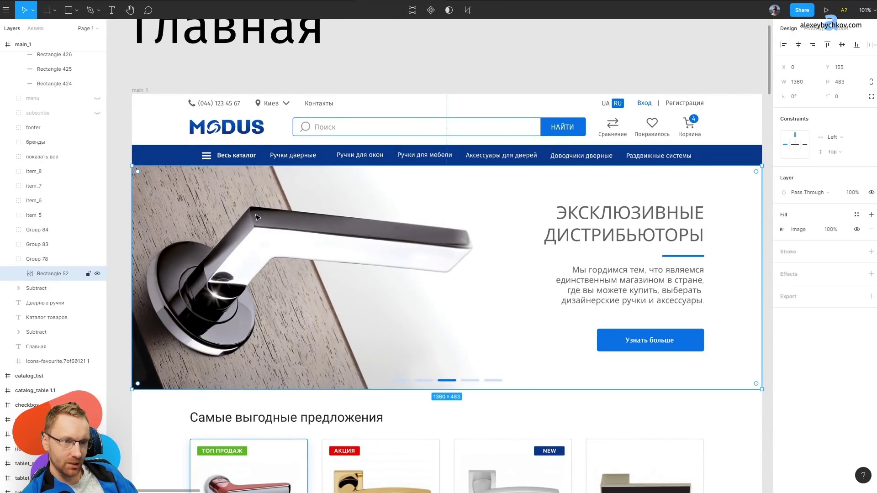
pyautogui.click(653, 232)
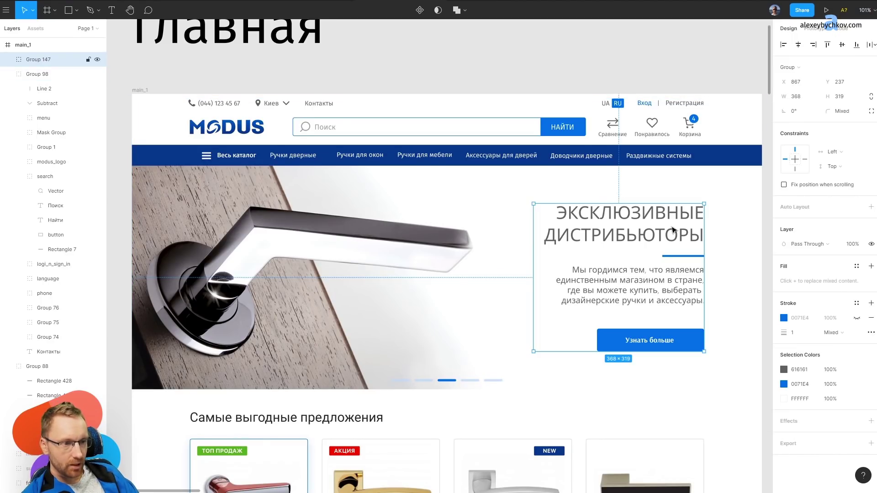
pyautogui.moveTo(674, 231); pyautogui.dragTo(319, 211)
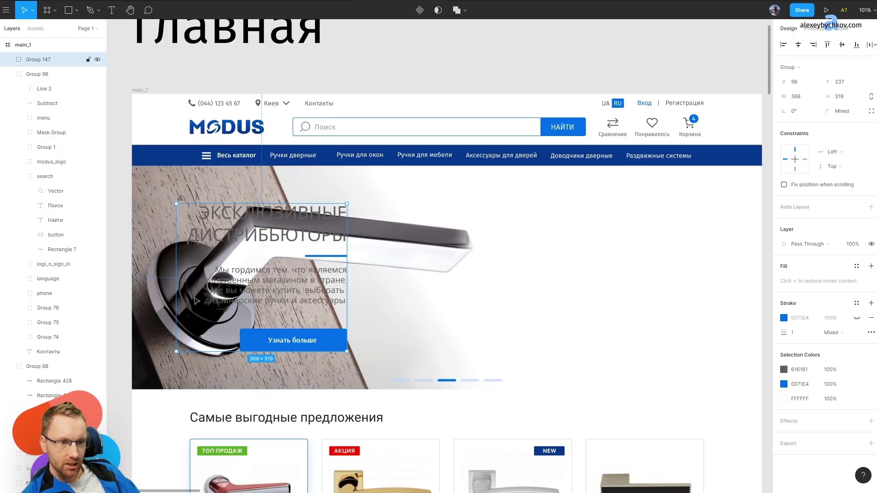
pyautogui.click(224, 179)
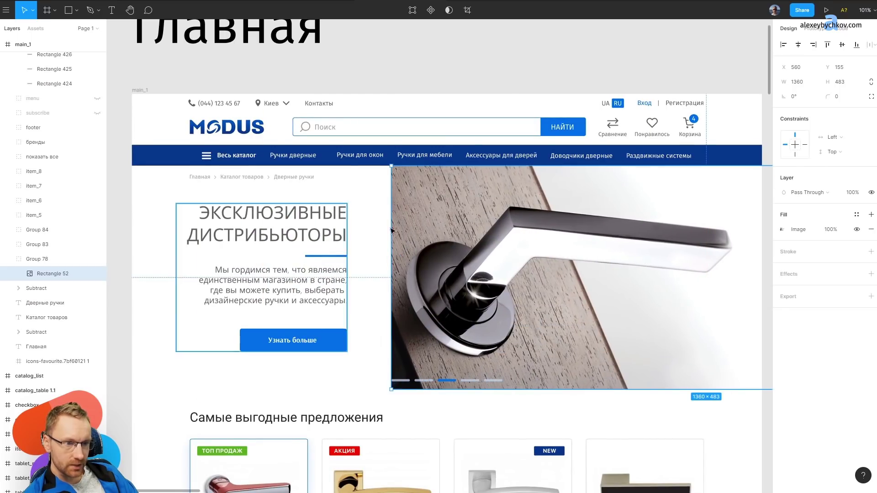
pyautogui.hotkey('ctrl', 'z')
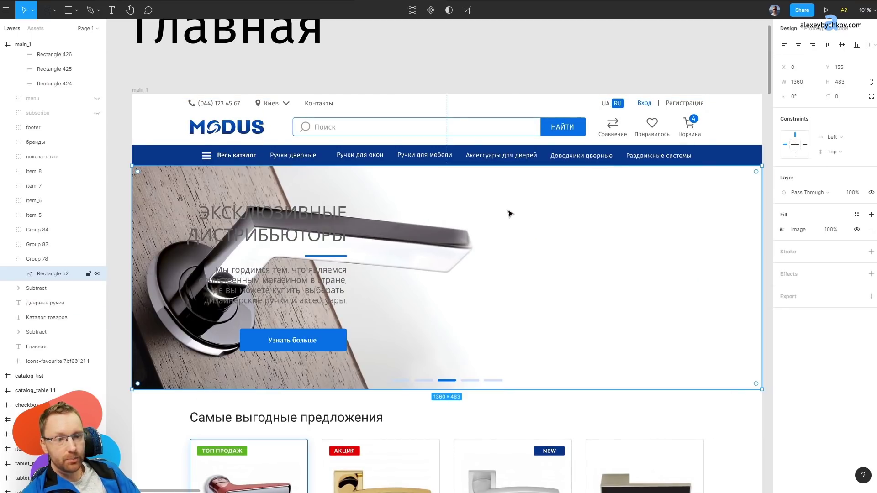
pyautogui.hotkey('shift', 'h')
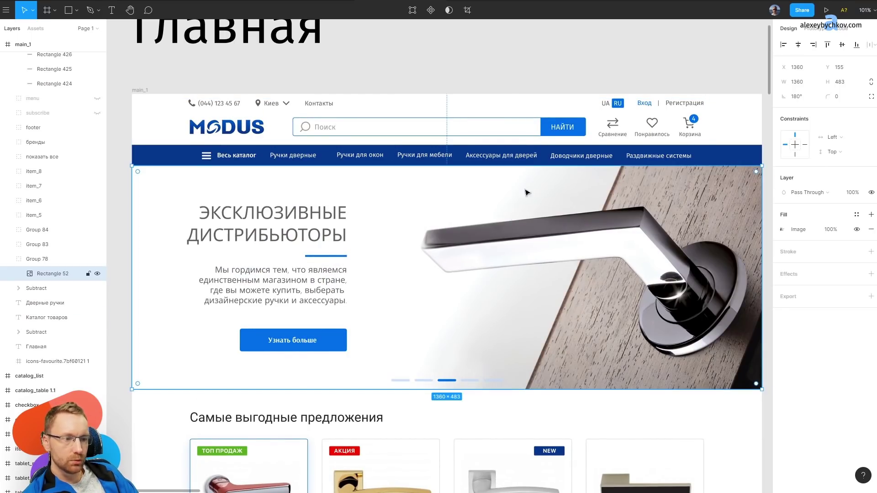
pyautogui.scroll(-5, 527, 193)
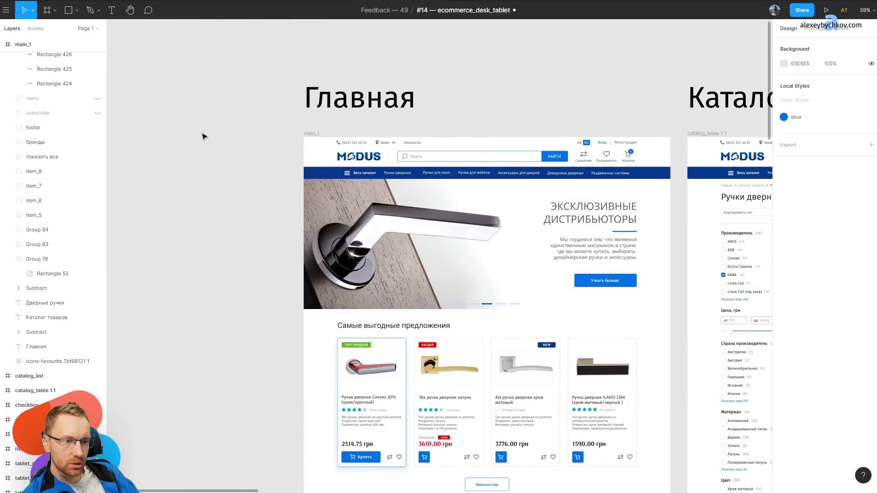
pyautogui.click(351, 172)
pyautogui.scroll(2, 351, 172)
pyautogui.scroll(3, 351, 172)
pyautogui.scroll(2, 351, 171)
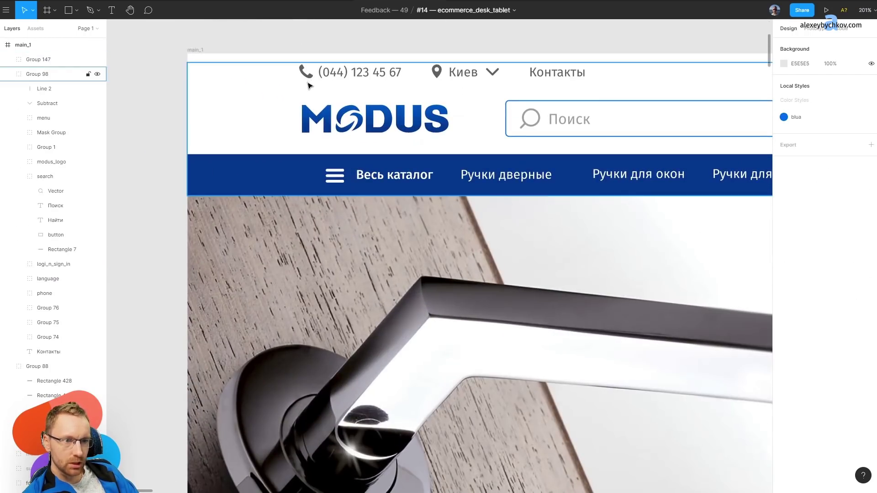
pyautogui.scroll(-3, 280, 165)
pyautogui.moveTo(407, 361); pyautogui.dragTo(356, 130)
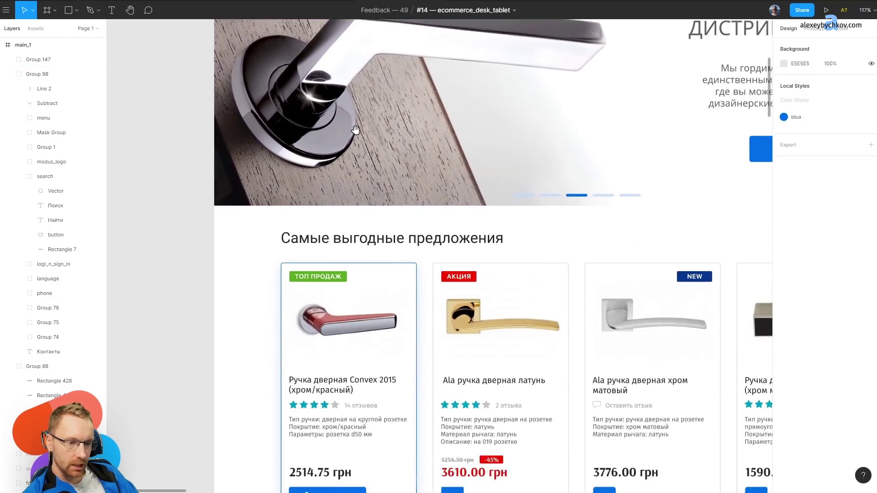
pyautogui.scroll(-3, 355, 130)
pyautogui.scroll(-2, 356, 128)
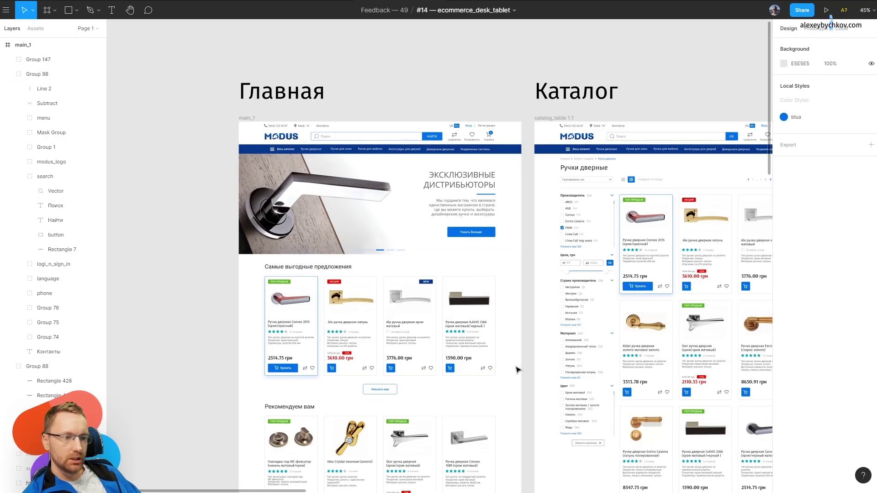
pyautogui.scroll(5, 339, 195)
pyautogui.scroll(-2, 339, 195)
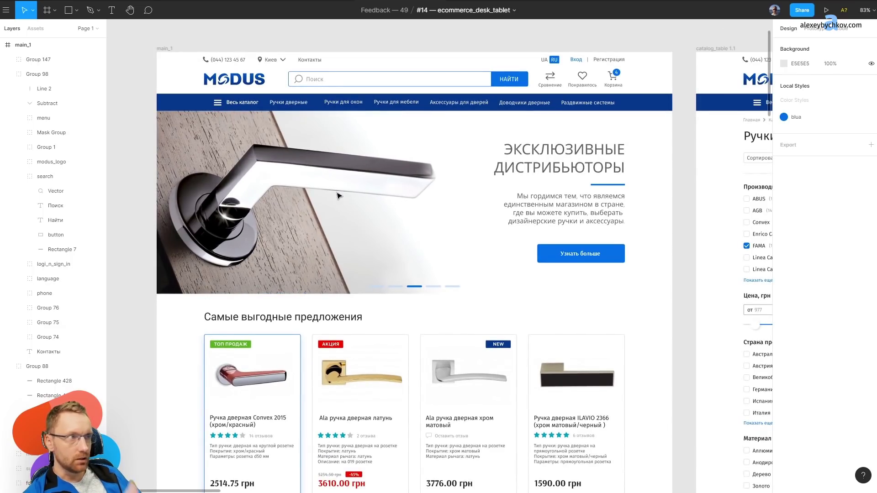
pyautogui.scroll(-1, 366, 216)
pyautogui.scroll(-3, 300, 187)
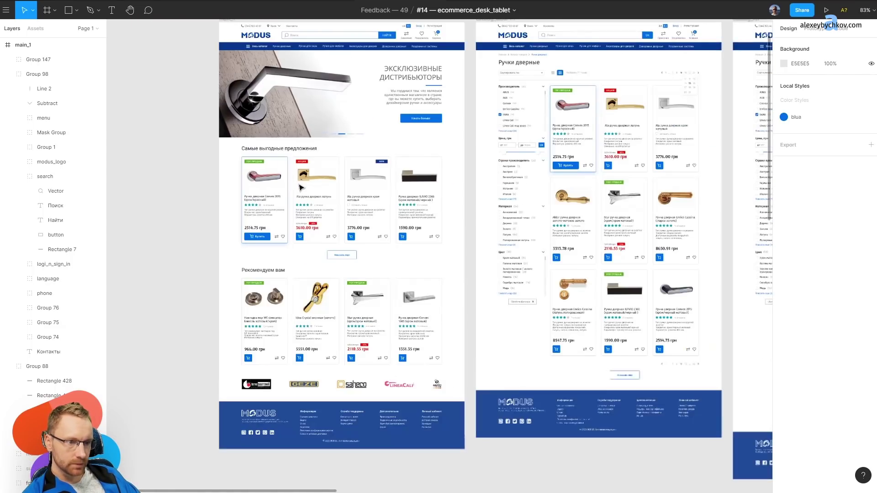
pyautogui.hotkey('ctrl', 'shift', '3')
pyautogui.hotkey('ctrl', 'y')
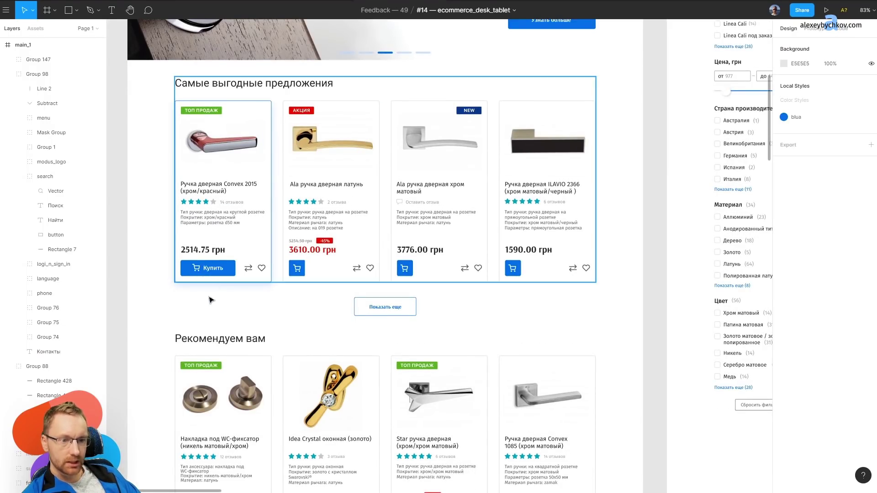
pyautogui.keyDown('ctrl'); pyautogui.click(261, 156); pyautogui.keyUp('ctrl')
pyautogui.scroll(5, 274, 115)
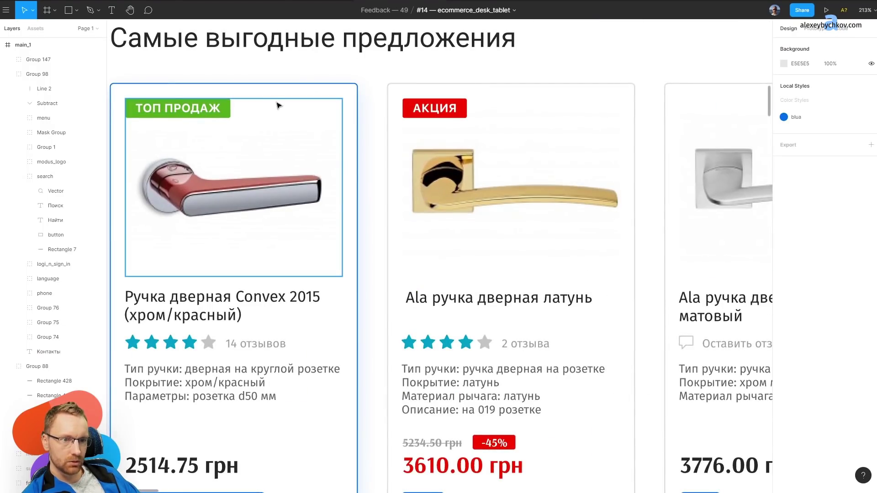
pyautogui.scroll(-4, 279, 111)
pyautogui.scroll(3, 261, 133)
pyautogui.hscroll(-5, 466, 172)
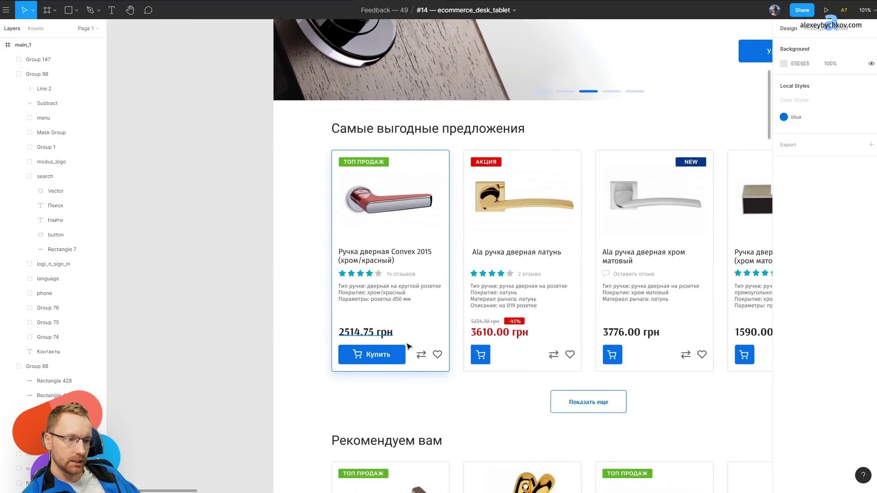
pyautogui.scroll(5, 439, 365)
pyautogui.click(438, 365)
pyautogui.scroll(-4, 329, 336)
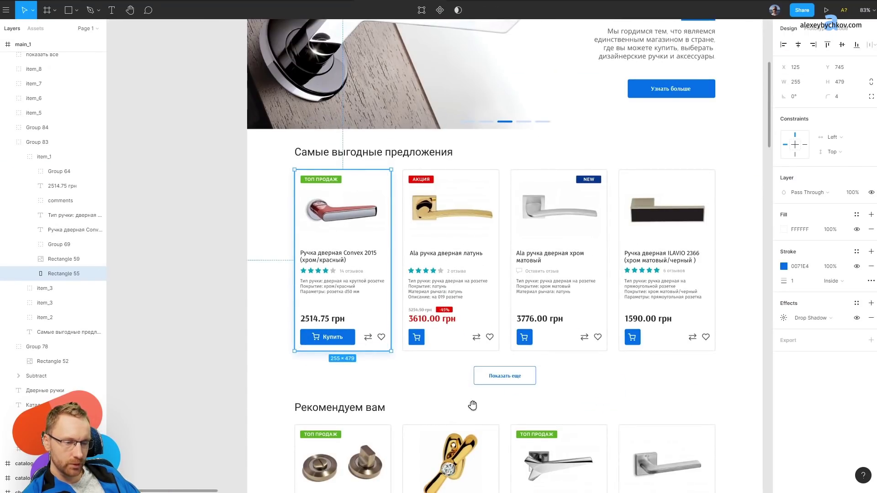
pyautogui.moveTo(472, 405)
pyautogui.mouseDown()
pyautogui.moveTo(397, 164)
pyautogui.moveTo(420, 386)
pyautogui.mouseUp()
pyautogui.scroll(5, 393, 251)
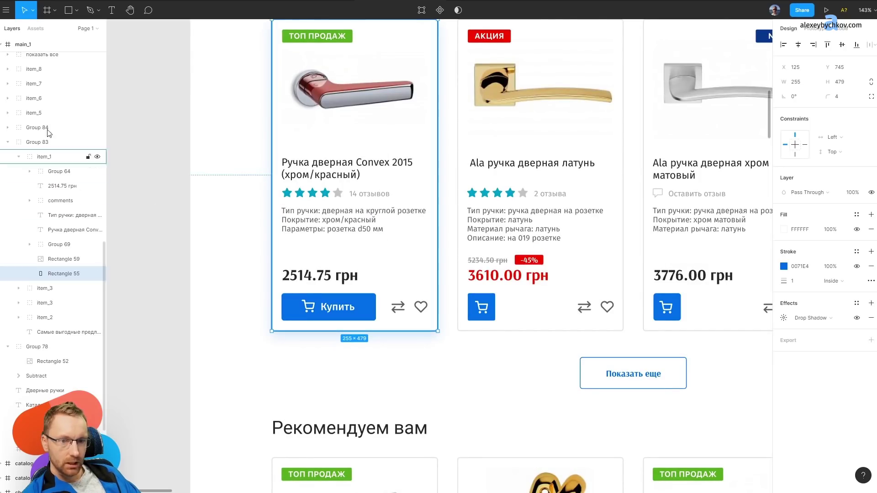
pyautogui.hotkey('alt', '2')
pyautogui.click(146, 219)
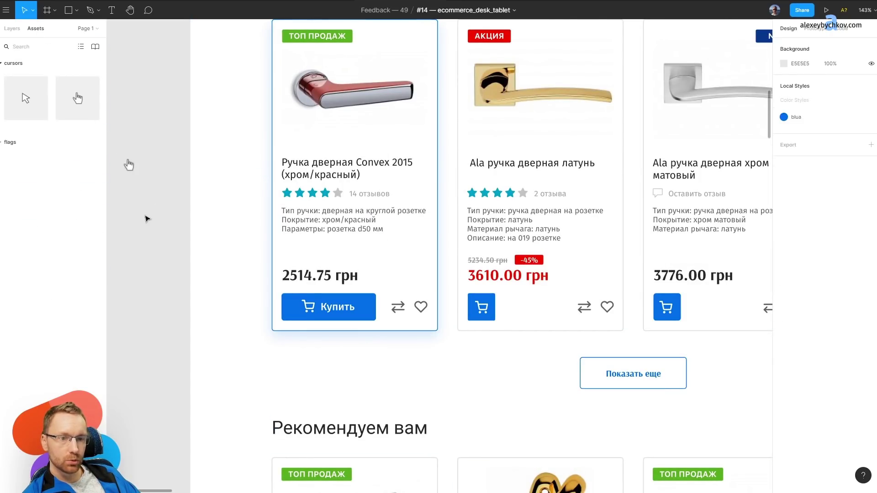
pyautogui.click(390, 327)
pyautogui.press('Tab')
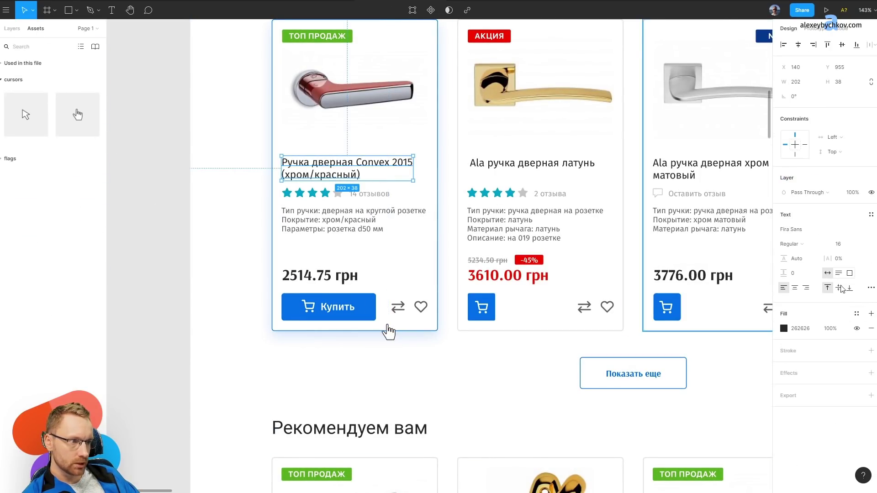
pyautogui.click(856, 314)
pyautogui.click(787, 353)
pyautogui.click(166, 200)
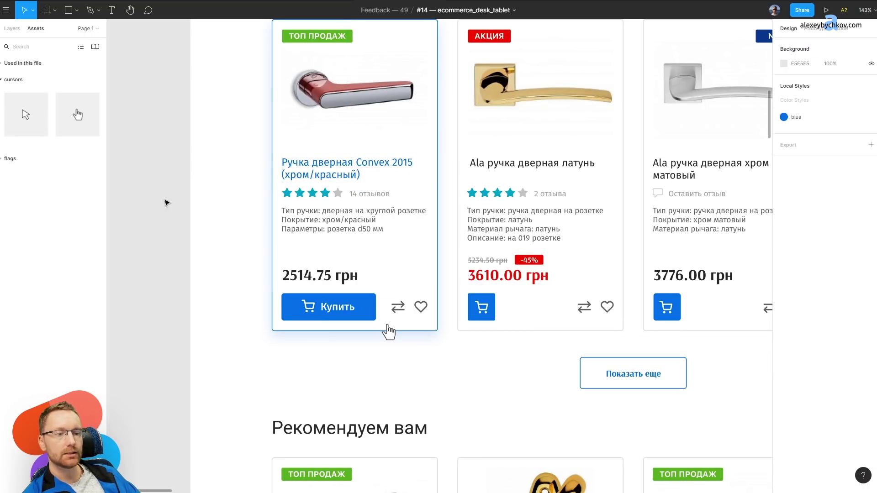
pyautogui.scroll(-5, 251, 206)
pyautogui.scroll(5, 330, 224)
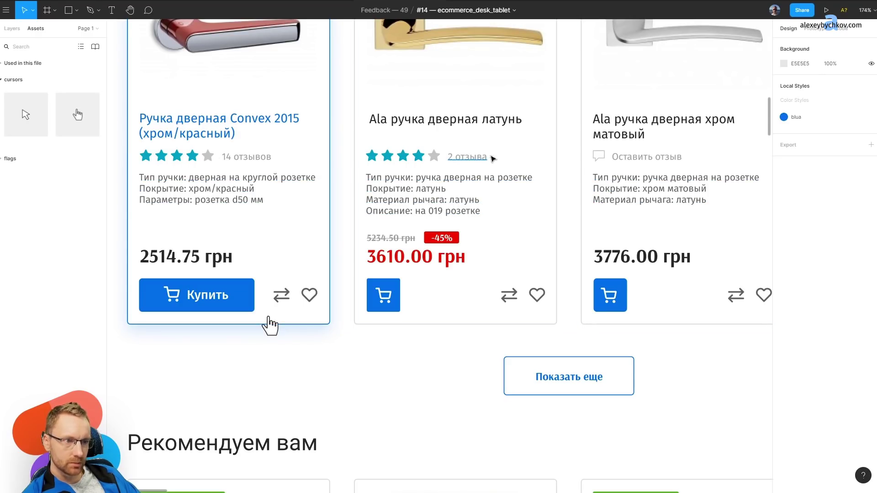
pyautogui.scroll(-10, 492, 158)
pyautogui.scroll(2, 579, 121)
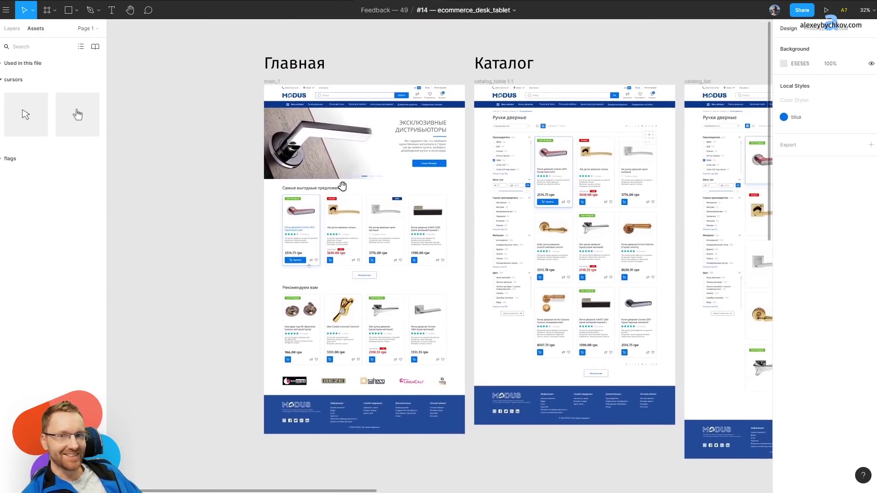
pyautogui.hotkey('ctrl', 'y')
pyautogui.scroll(-1, 340, 197)
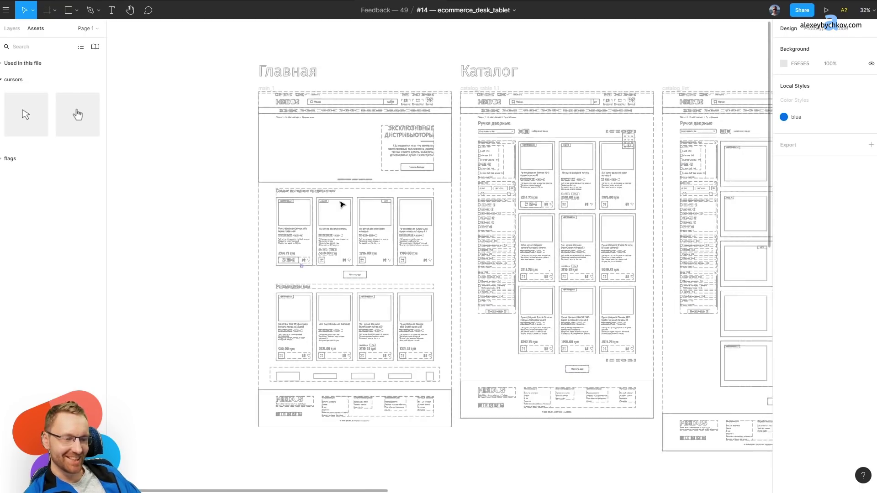
pyautogui.scroll(-2, 340, 201)
pyautogui.hscroll(5, 390, 172)
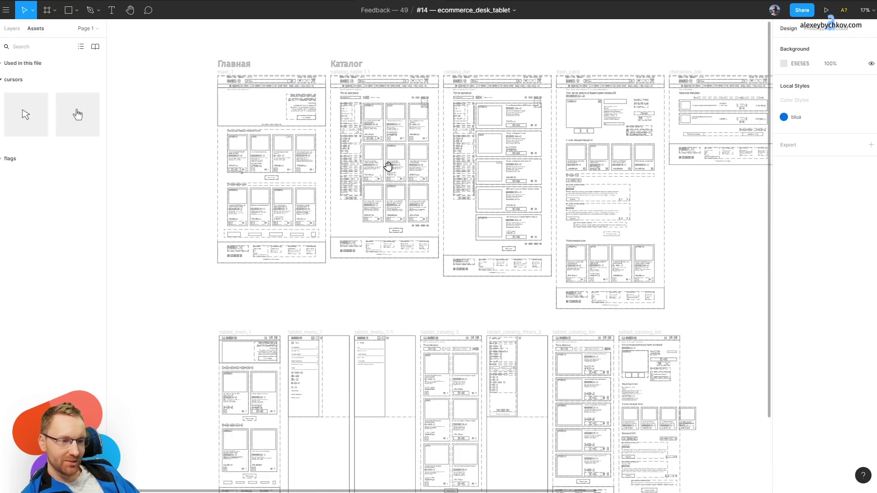
pyautogui.scroll(-5, 386, 256)
pyautogui.scroll(3, 438, 228)
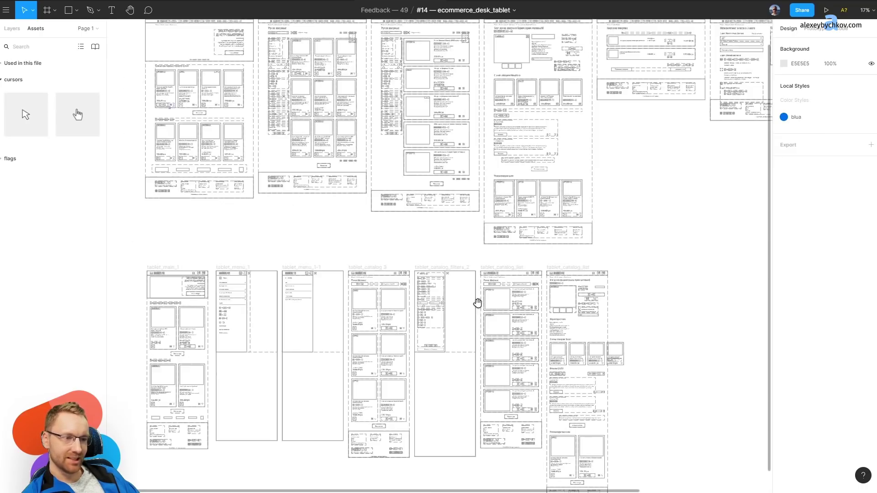
pyautogui.scroll(3, 237, 122)
pyautogui.hotkey('ctrl', 'y')
pyautogui.scroll(5, 287, 147)
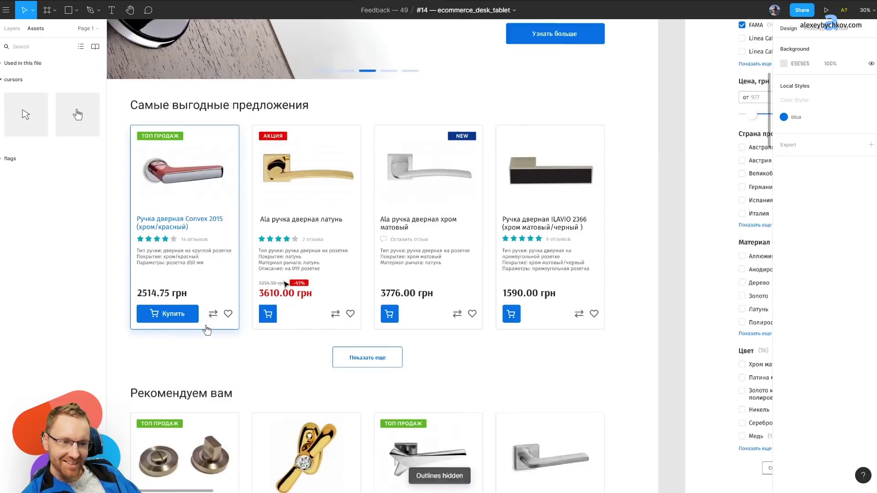
pyautogui.scroll(-5, 292, 270)
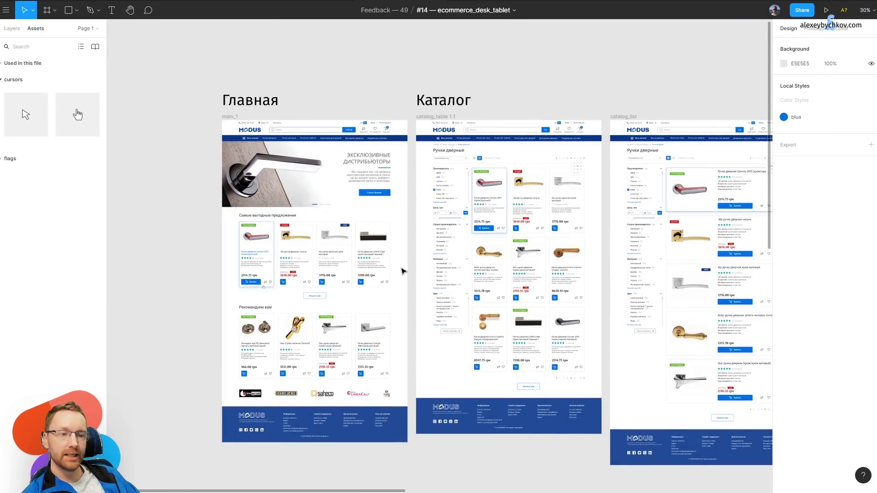
pyautogui.scroll(5, 276, 273)
pyautogui.scroll(-2, 405, 273)
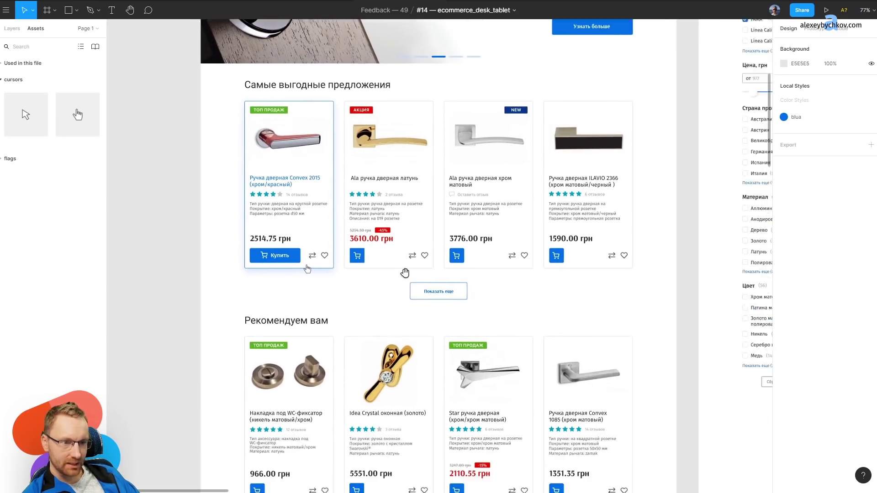
pyautogui.scroll(-3, 405, 272)
pyautogui.click(377, 284)
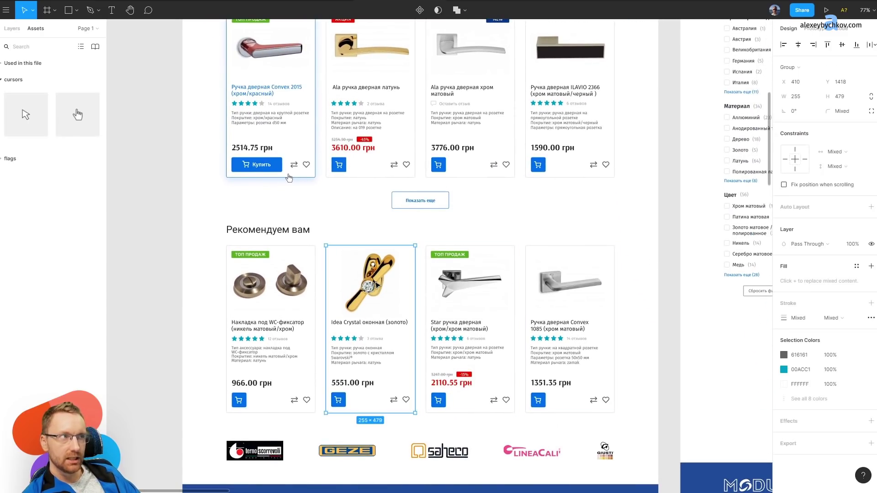
pyautogui.hotkey('shift', 'Return')
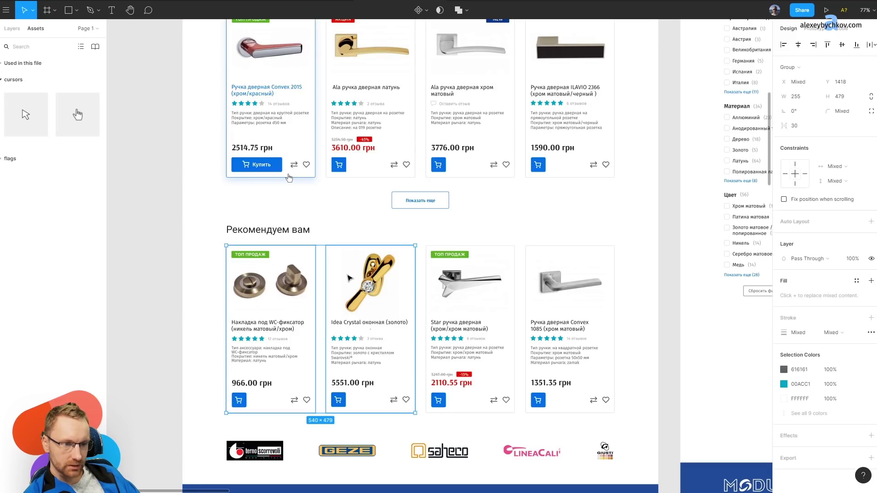
pyautogui.moveTo(292, 299); pyautogui.dragTo(534, 301)
pyautogui.hotkey('ctrl', 'd')
pyautogui.hotkey('ctrl', 'z')
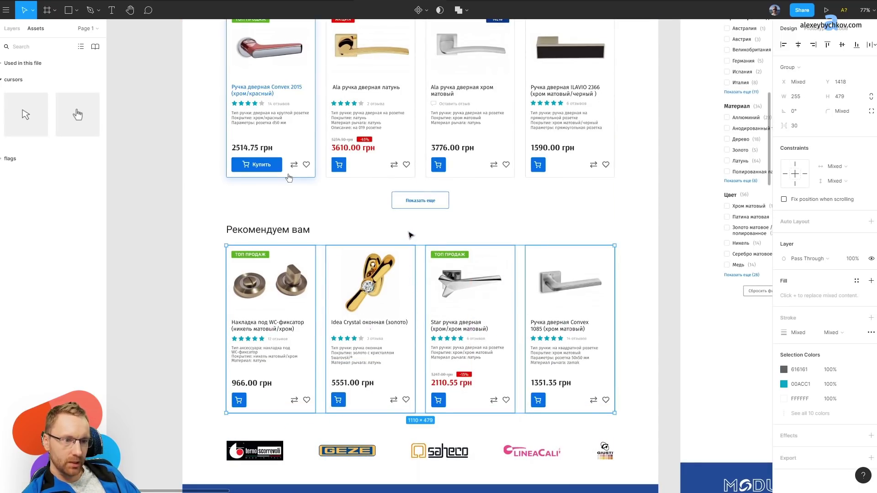
pyautogui.scroll(-5, 411, 234)
pyautogui.scroll(4, 336, 199)
pyautogui.scroll(5, 336, 199)
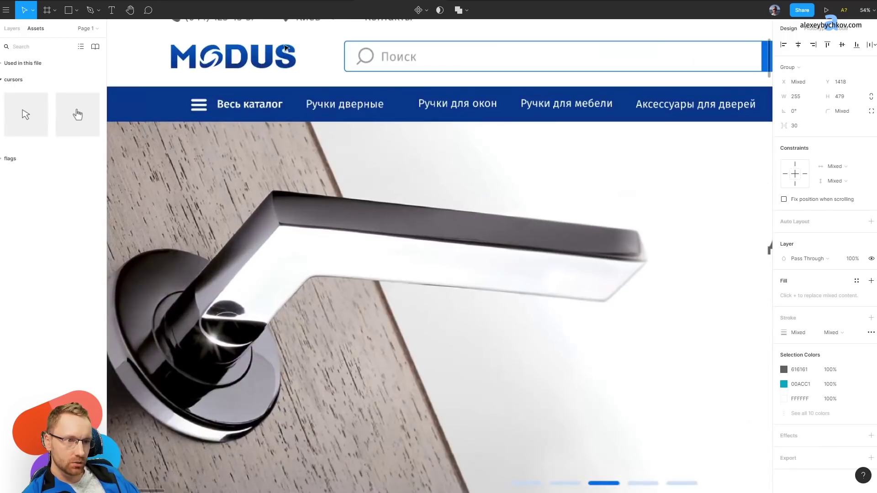
pyautogui.hscroll(3, 355, 127)
pyautogui.hscroll(3, 356, 119)
pyautogui.scroll(-2, 356, 117)
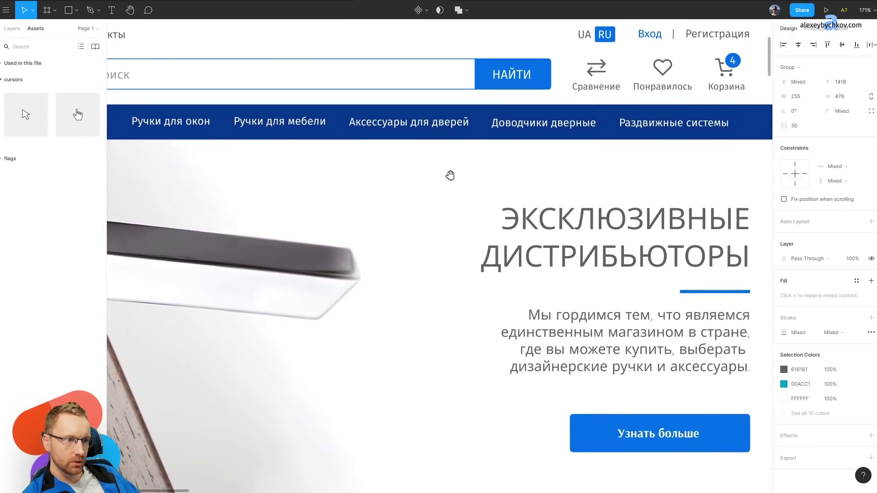
pyautogui.scroll(-4, 448, 174)
pyautogui.scroll(-3, 391, 179)
# Draw a grey 366×144 placeholder over the first card and copy it beside, selecting all three.
pyautogui.press('r')
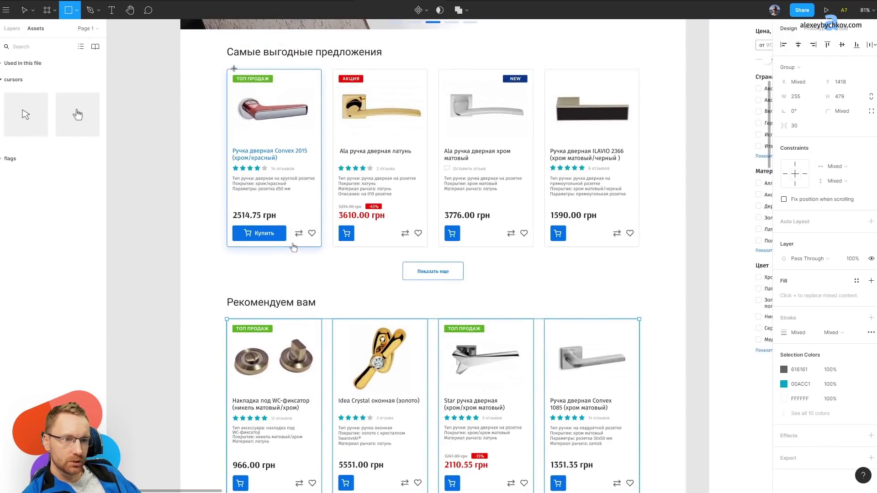
pyautogui.moveTo(234, 69); pyautogui.dragTo(369, 121)
pyautogui.moveTo(280, 104); pyautogui.dragTo(572, 107)
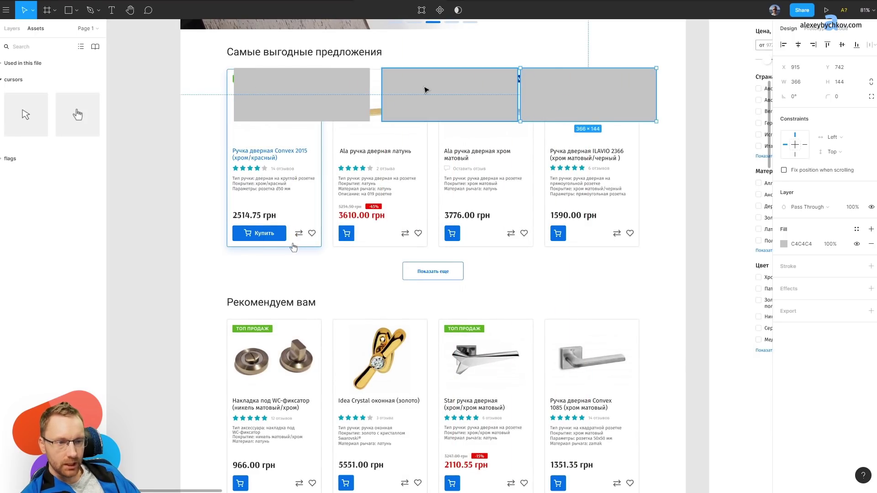
pyautogui.keyDown('shift'); pyautogui.click(450, 95); pyautogui.keyUp('shift')
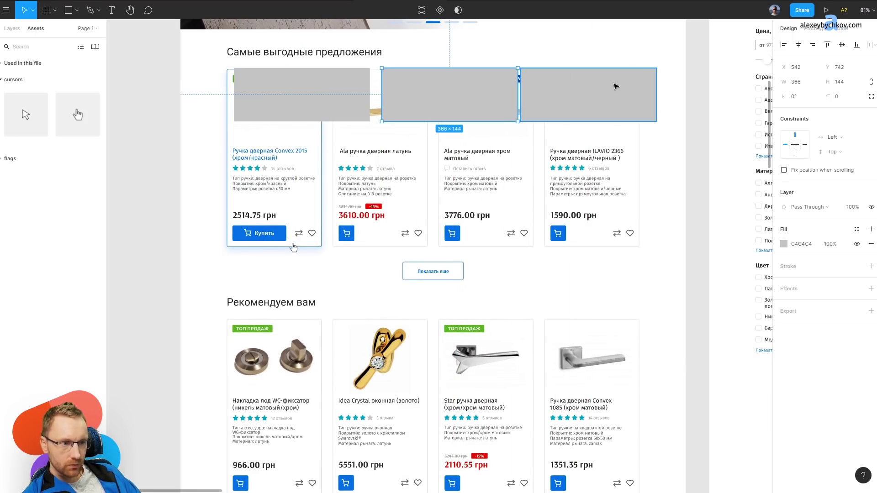
pyautogui.keyDown('shift'); pyautogui.click(339, 96); pyautogui.keyUp('shift')
# Duplicate the three grey blocks into a second row and group that row.
pyautogui.moveTo(337, 81); pyautogui.dragTo(333, 162)
pyautogui.scroll(-5, 334, 162)
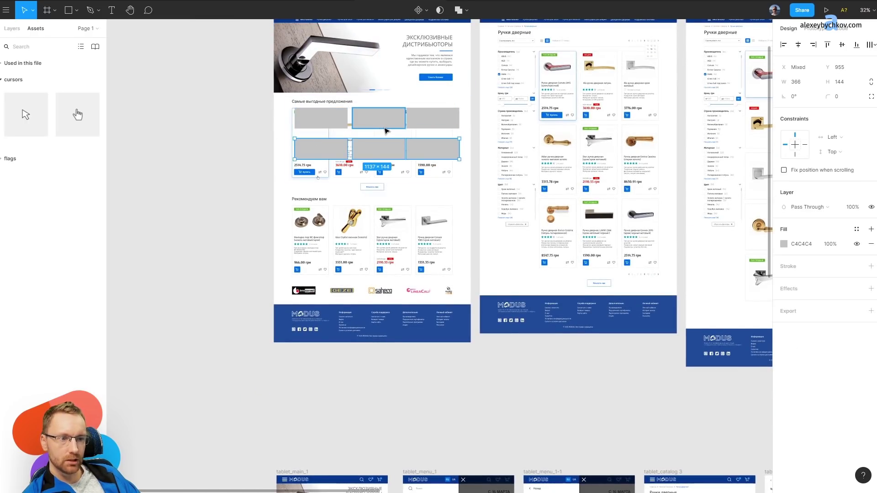
pyautogui.hotkey('ctrl', 'g')
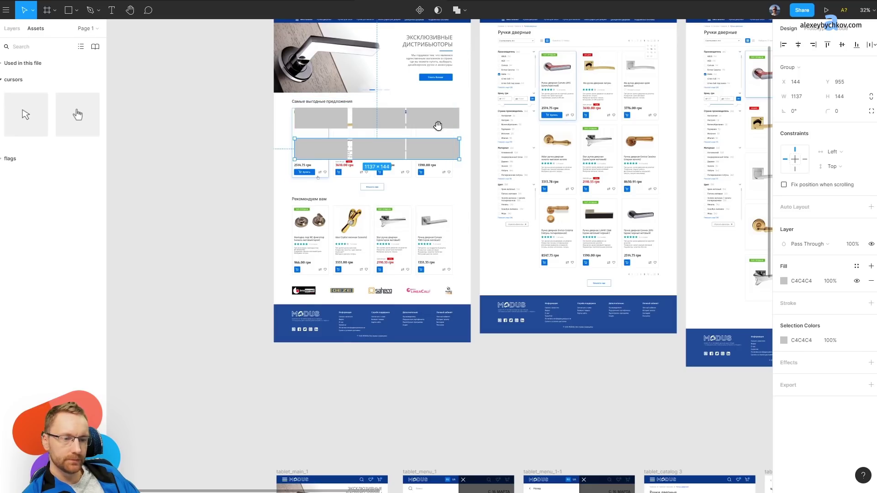
pyautogui.moveTo(438, 125); pyautogui.dragTo(420, 268)
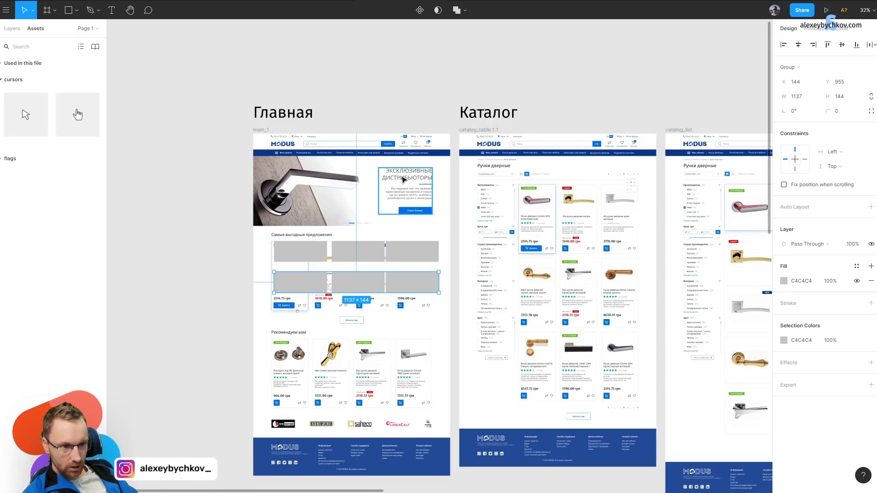
pyautogui.scroll(5, 343, 267)
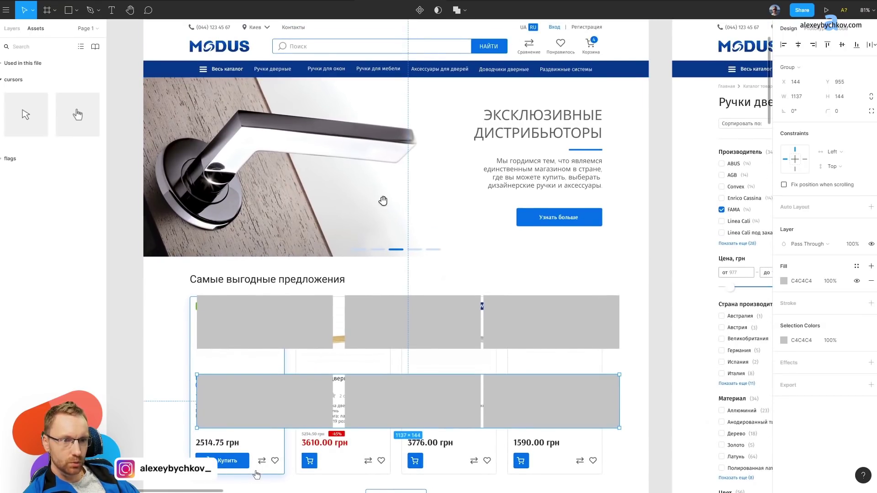
pyautogui.scroll(-5, 502, 208)
# Select the Видео and О нас footer links to inspect the footer.
pyautogui.scroll(-5, 411, 228)
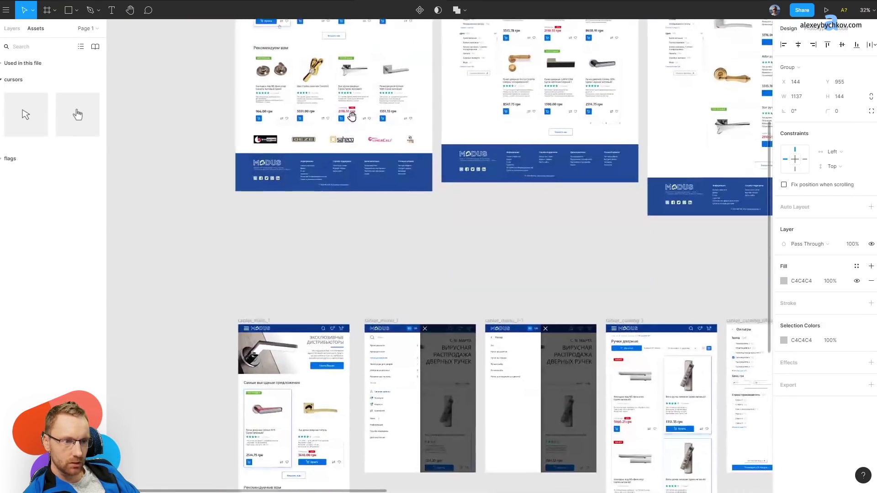
pyautogui.scroll(2, 342, 238)
pyautogui.scroll(5, 309, 240)
pyautogui.scroll(5, 331, 221)
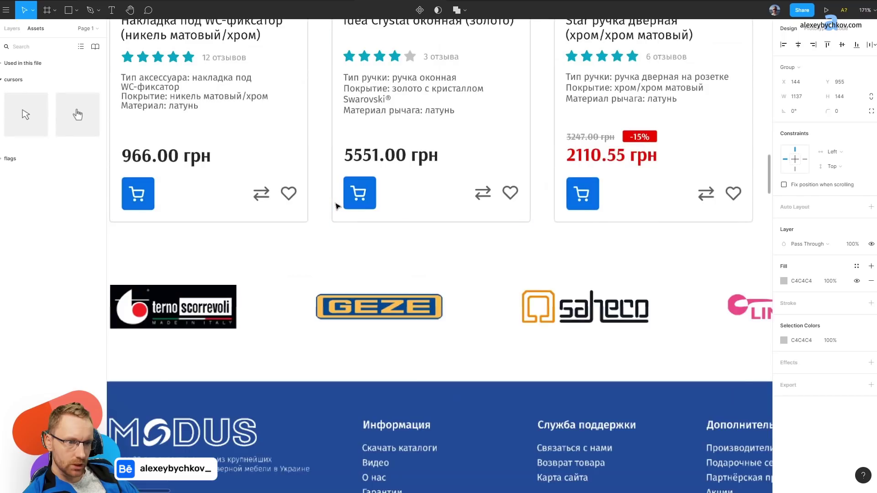
pyautogui.press('Escape')
pyautogui.click(384, 462)
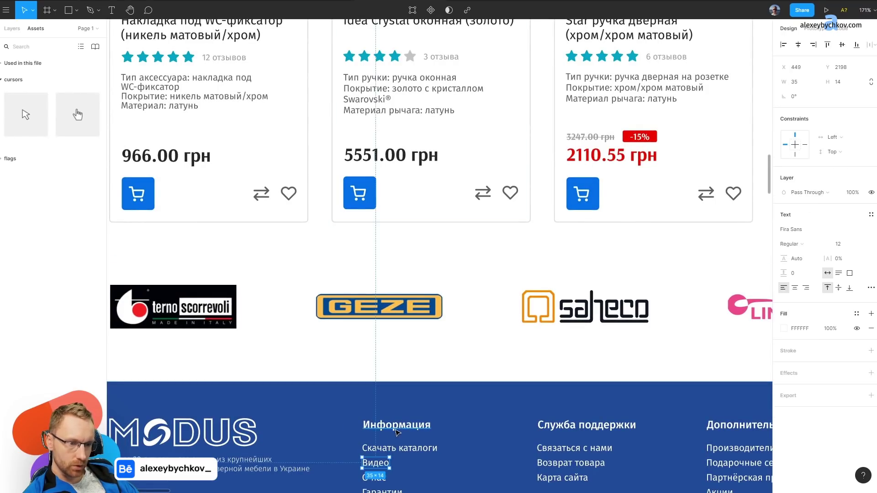
pyautogui.scroll(5, 389, 465)
pyautogui.scroll(-4, 275, 211)
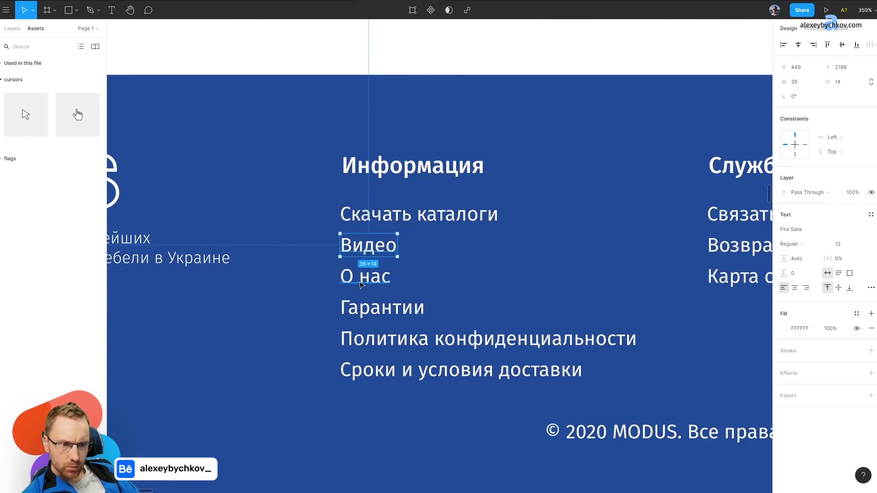
pyautogui.press('Tab')
# Check the footer links in the layers panel, nudging Политика конфиденциальности up slightly.
pyautogui.click(6, 29)
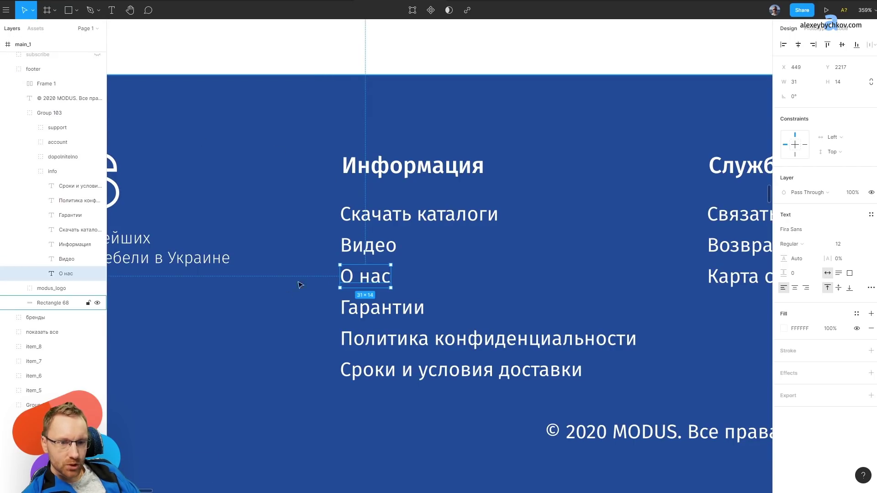
pyautogui.click(382, 307)
pyautogui.click(411, 370)
pyautogui.click(410, 347)
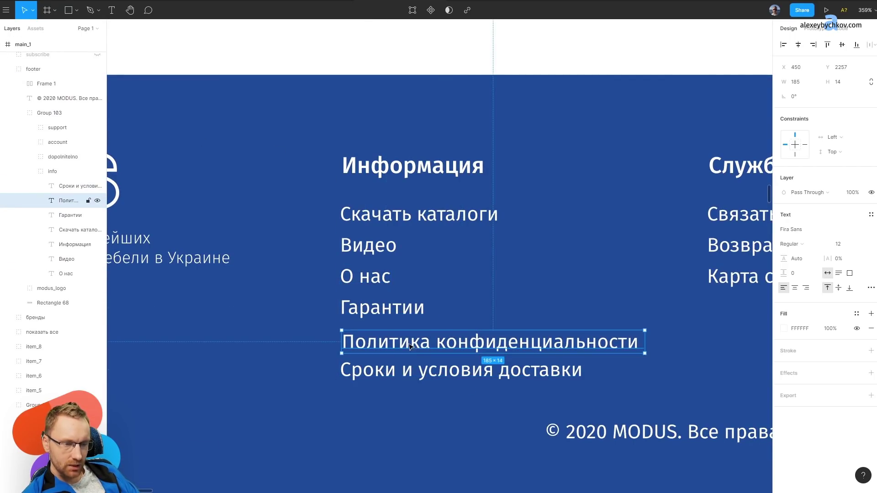
pyautogui.click(366, 276)
pyautogui.click(382, 307)
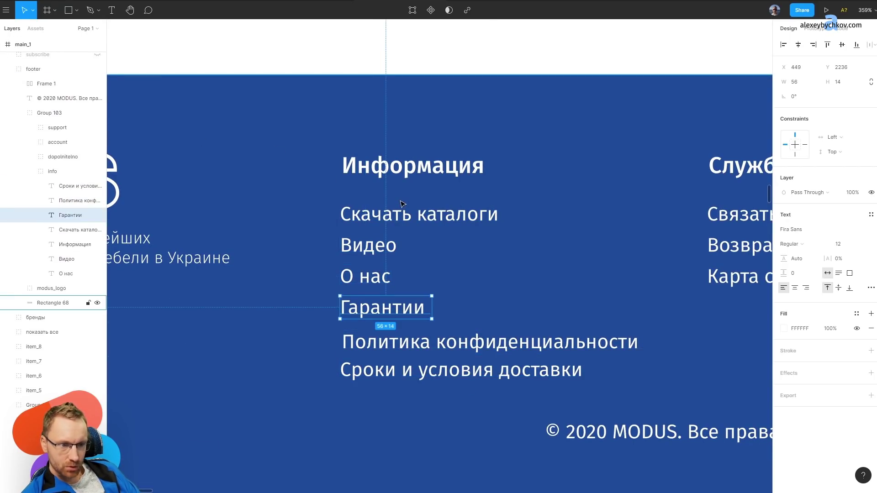
pyautogui.click(401, 342)
pyautogui.press('Up')
pyautogui.press('Up')
pyautogui.press('Tab')
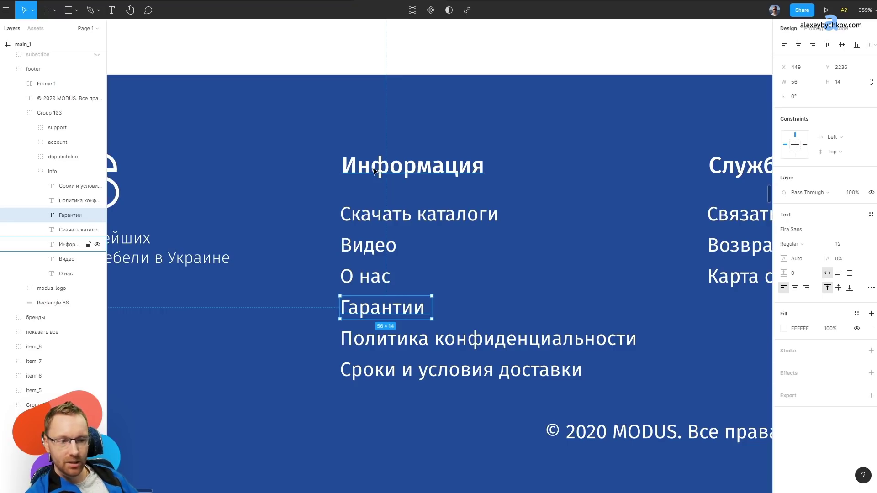
# Select all six footer links, from Скачать каталоги to Сроки и условия доставки.
pyautogui.click(402, 215)
pyautogui.keyDown('shift'); pyautogui.click(368, 245); pyautogui.keyUp('shift')
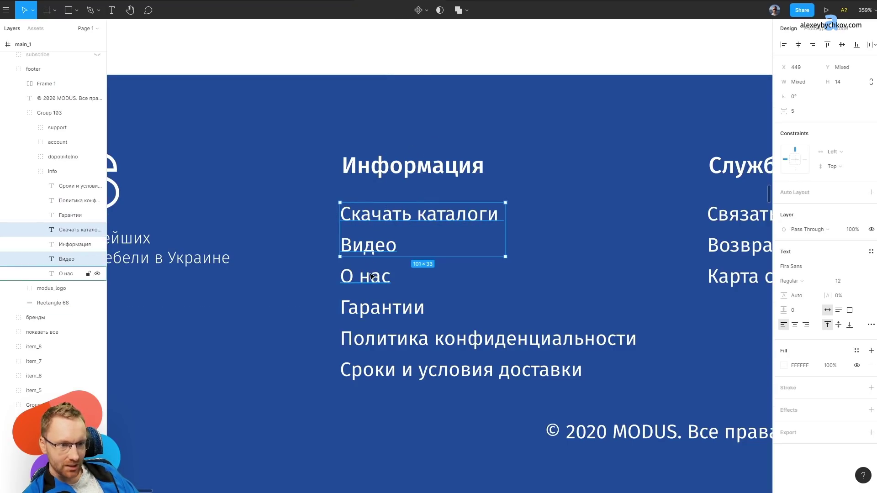
pyautogui.keyDown('shift'); pyautogui.click(365, 276); pyautogui.keyUp('shift')
pyautogui.keyDown('shift'); pyautogui.click(377, 313); pyautogui.keyUp('shift')
pyautogui.keyDown('shift'); pyautogui.click(377, 338); pyautogui.keyUp('shift')
pyautogui.keyDown('shift'); pyautogui.click(377, 370); pyautogui.keyUp('shift')
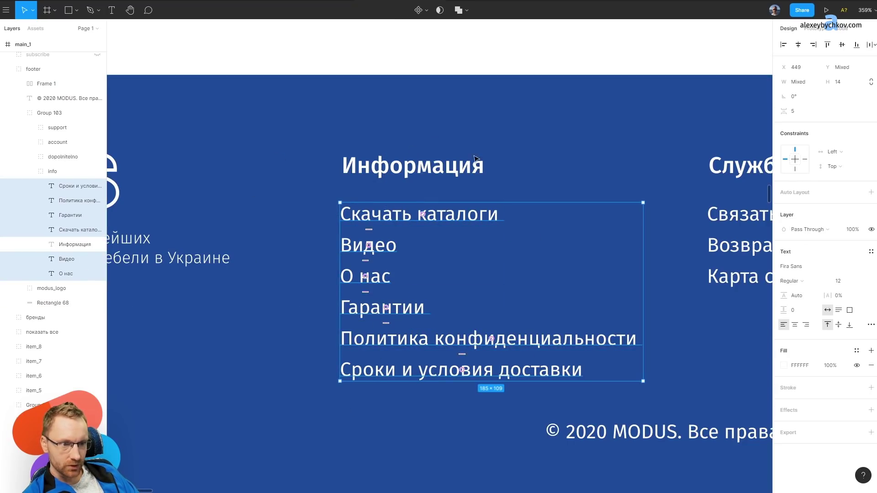
pyautogui.scroll(-5, 390, 186)
pyautogui.scroll(3, 374, 87)
# Space the footer columns evenly: Информация and Личный кабинет left, Служба поддержки slightly right.
pyautogui.keyDown('shift'); pyautogui.click(397, 313); pyautogui.keyUp('shift')
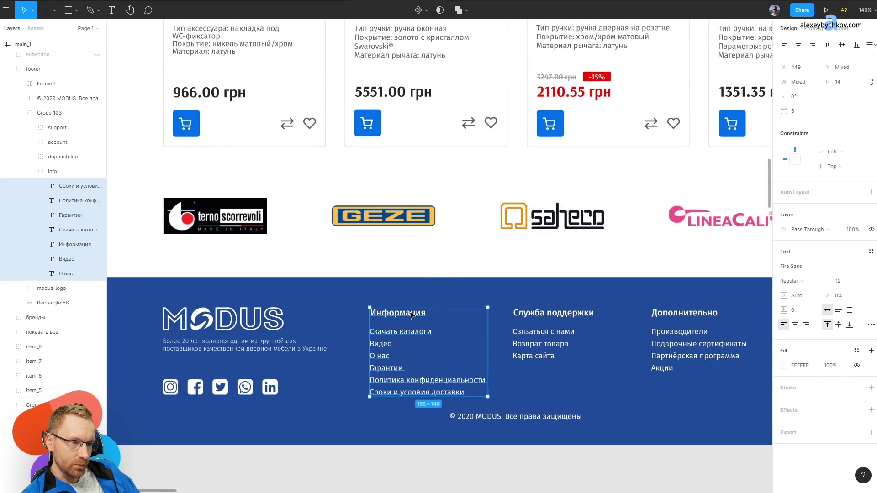
pyautogui.moveTo(408, 333); pyautogui.dragTo(386, 333)
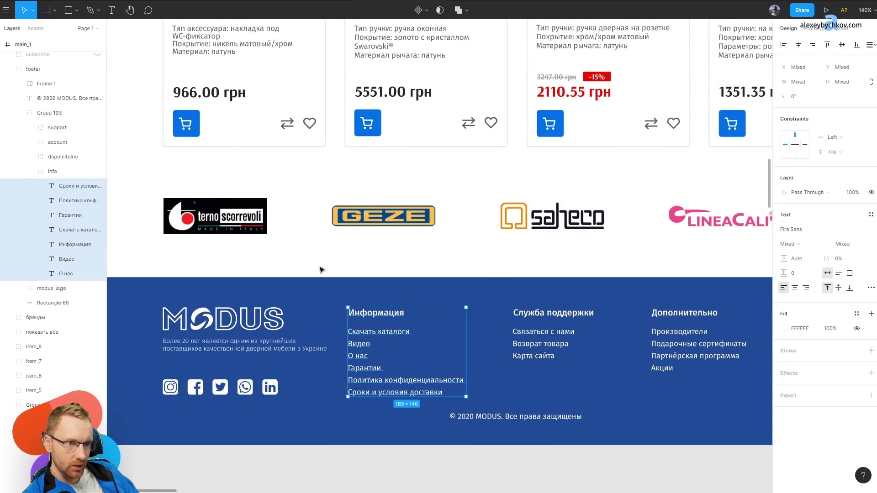
pyautogui.hotkey('ctrl', 'shift', '4')
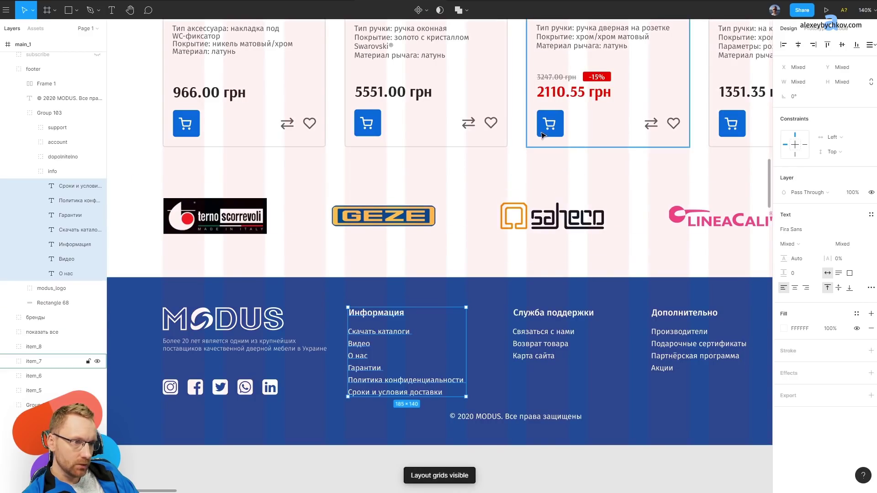
pyautogui.hscroll(3, 441, 338)
pyautogui.click(441, 338)
pyautogui.moveTo(419, 330); pyautogui.dragTo(433, 329)
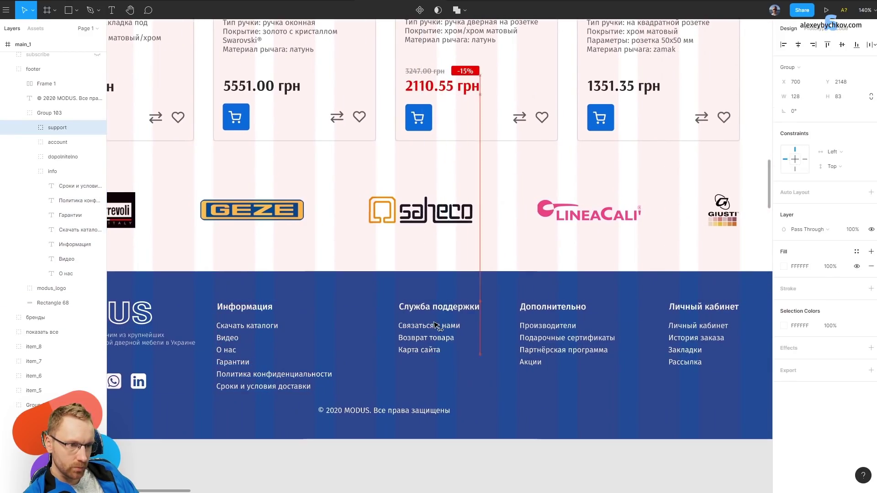
pyautogui.click(548, 338)
pyautogui.click(687, 334)
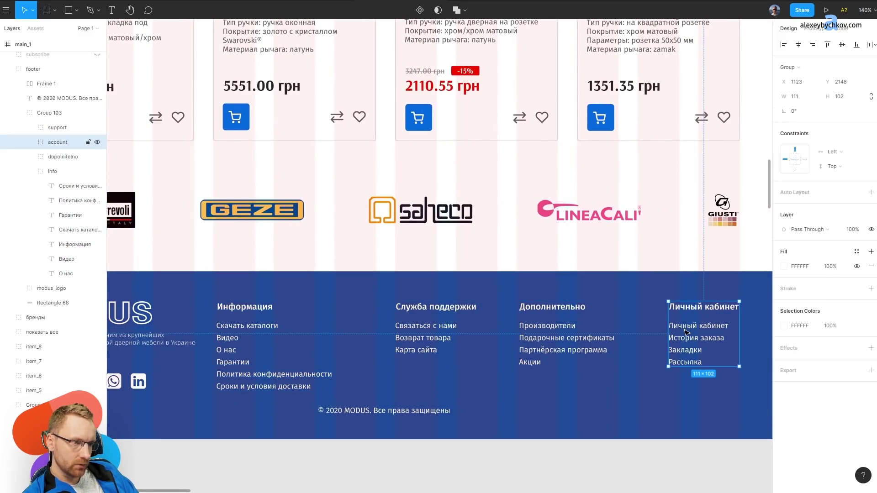
pyautogui.moveTo(687, 333); pyautogui.dragTo(660, 333)
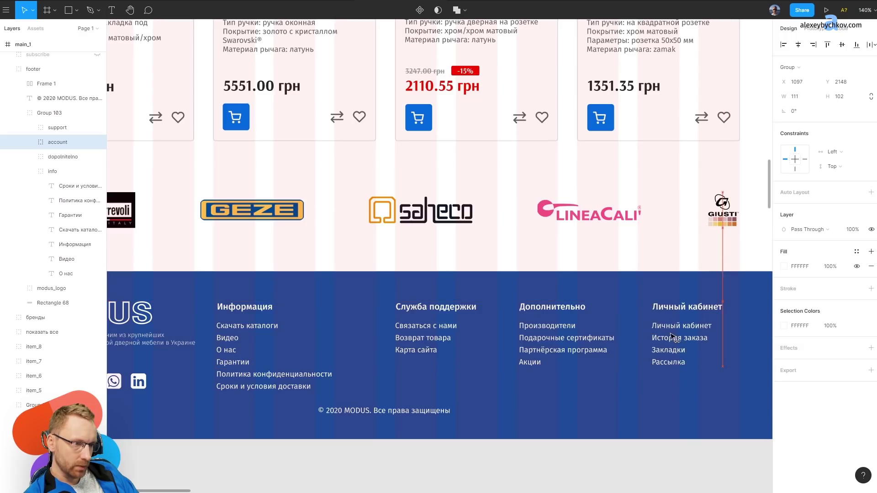
# Set the copyright line to 22% opacity and move it right beneath the columns.
pyautogui.click(402, 412)
pyautogui.moveTo(402, 412); pyautogui.dragTo(298, 412)
pyautogui.press('2')
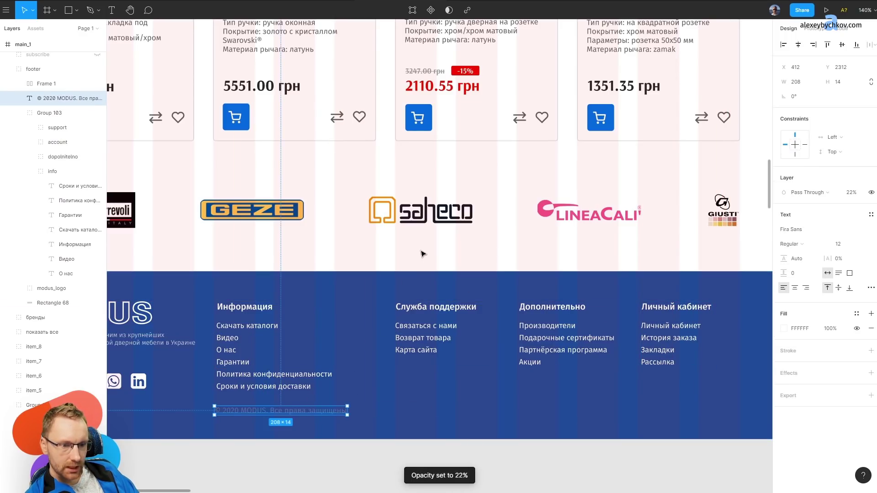
pyautogui.press('Escape')
pyautogui.hotkey('ctrl', 'g')
pyautogui.scroll(-5, 337, 325)
pyautogui.scroll(3, 357, 303)
pyautogui.click(356, 293)
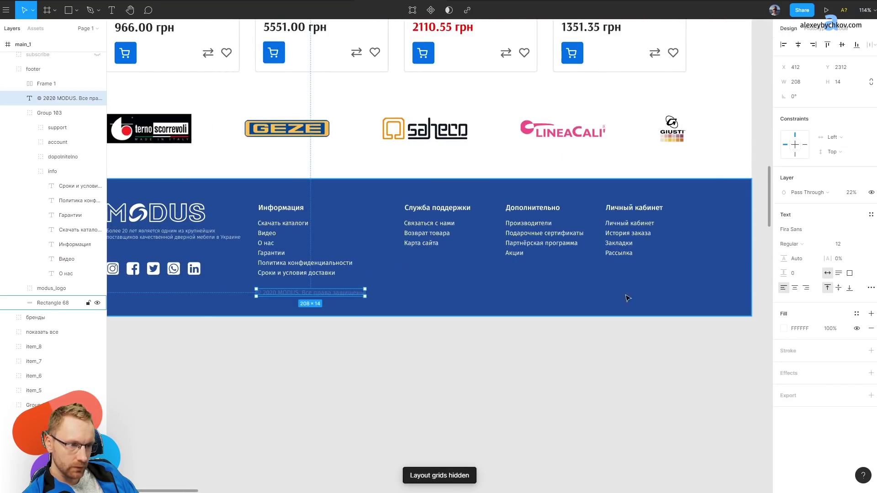
pyautogui.moveTo(351, 295)
pyautogui.mouseDown()
pyautogui.moveTo(685, 298)
pyautogui.moveTo(642, 284)
pyautogui.mouseUp()
# Review the MODUS page in Outline view before switching to the '#15 — Richi club' file.
pyautogui.click(546, 354)
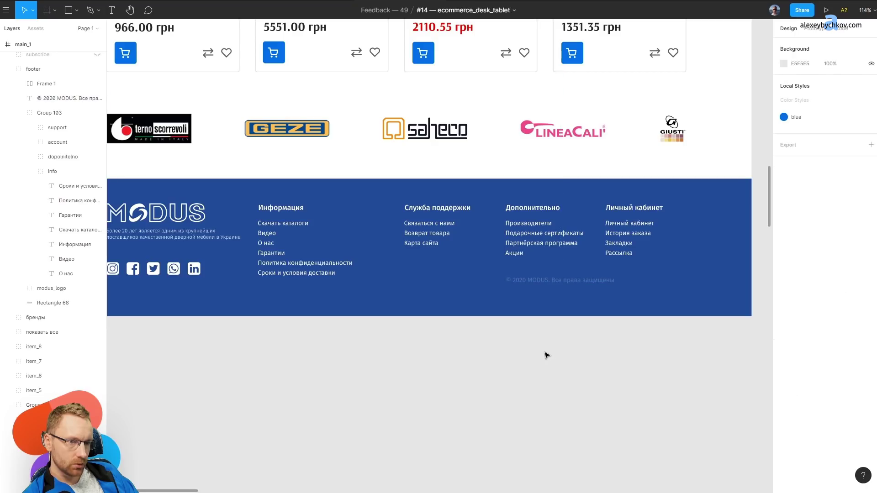
pyautogui.scroll(3, 411, 274)
pyautogui.scroll(2, 339, 253)
pyautogui.scroll(-5, 339, 254)
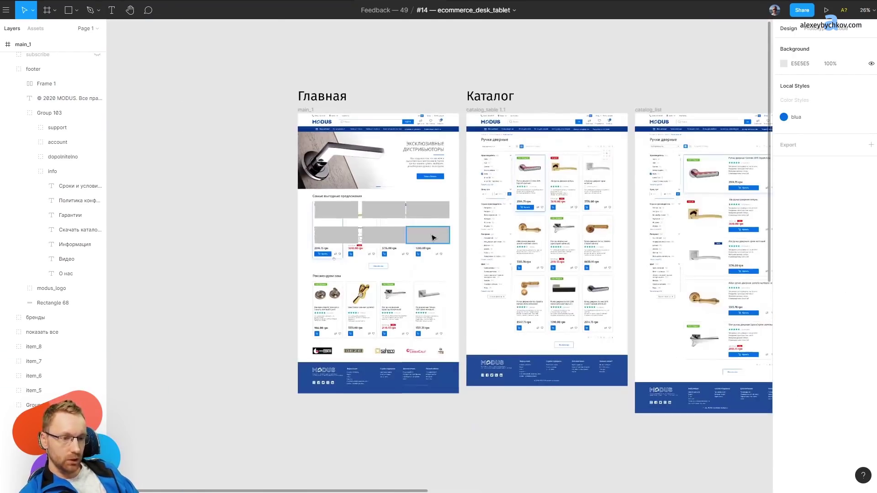
pyautogui.scroll(5, 307, 253)
pyautogui.scroll(4, 307, 253)
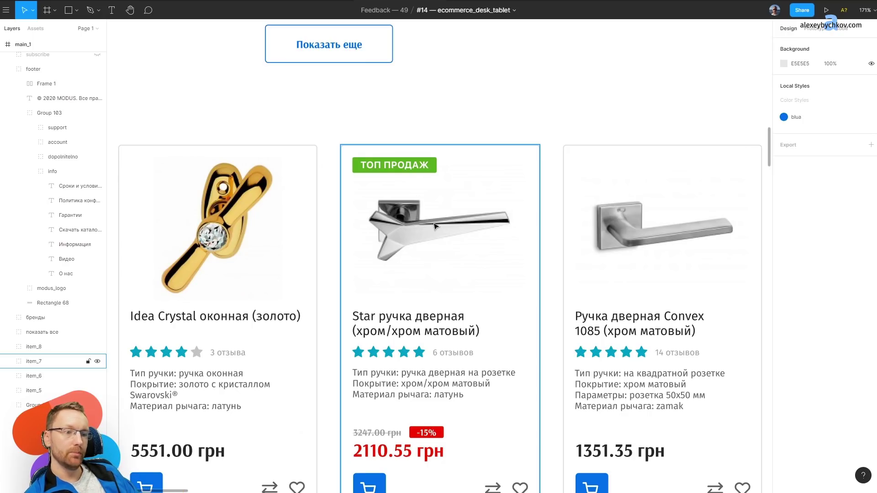
pyautogui.scroll(-3, 399, 192)
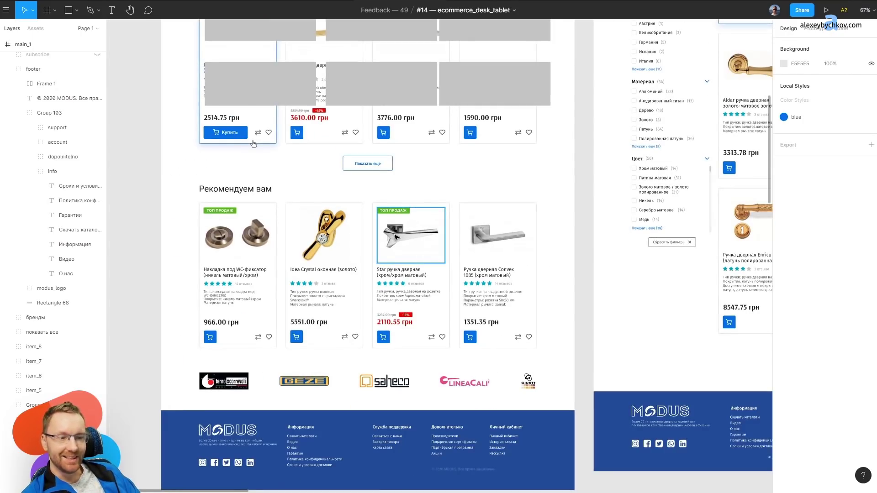
pyautogui.scroll(-2, 395, 237)
pyautogui.scroll(-2, 396, 237)
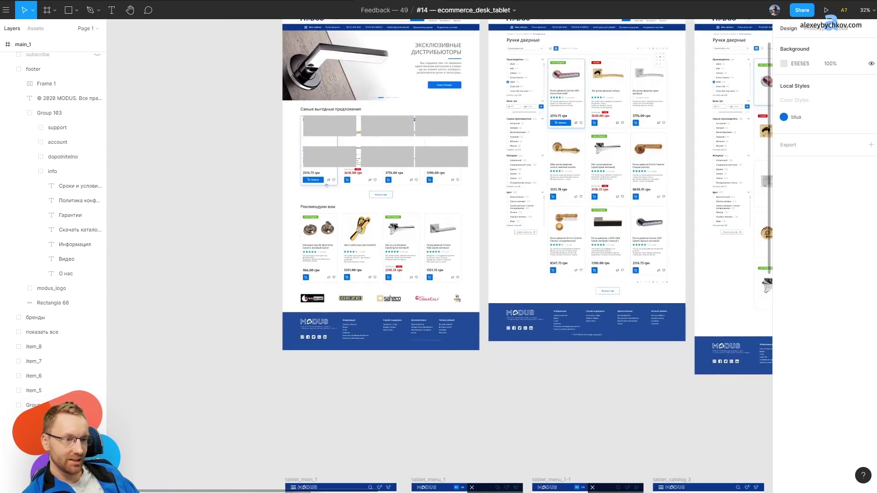
pyautogui.hotkey('ctrl', 'y')
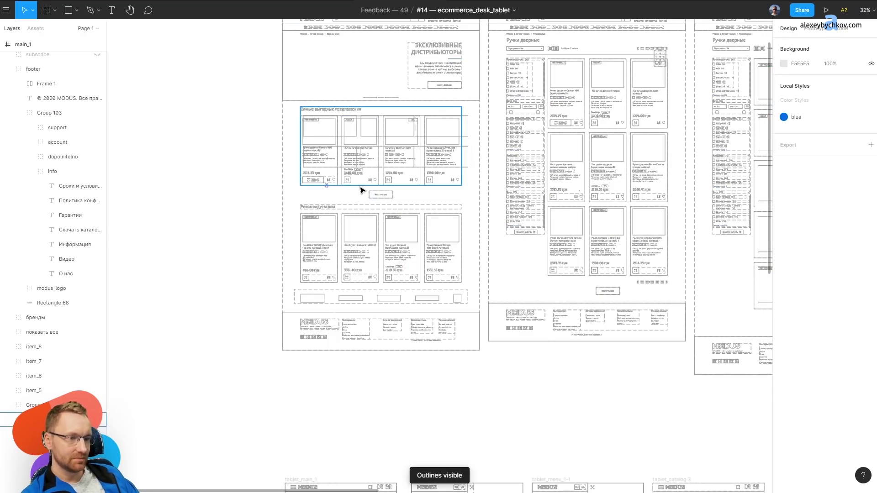
pyautogui.hscroll(4, 353, 200)
pyautogui.scroll(2, 353, 199)
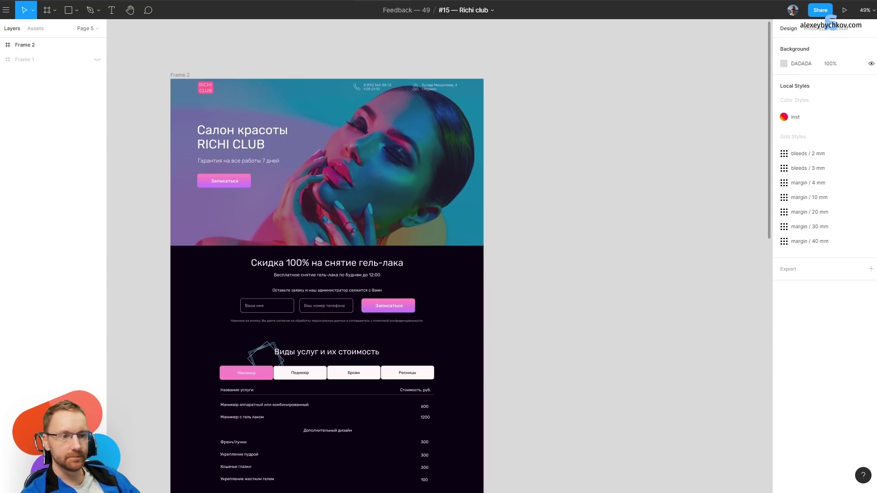
# Try shifting the hero background image, then undo the move.
pyautogui.keyDown('ctrl'); pyautogui.scroll(5, 283, 168); pyautogui.keyUp('ctrl')
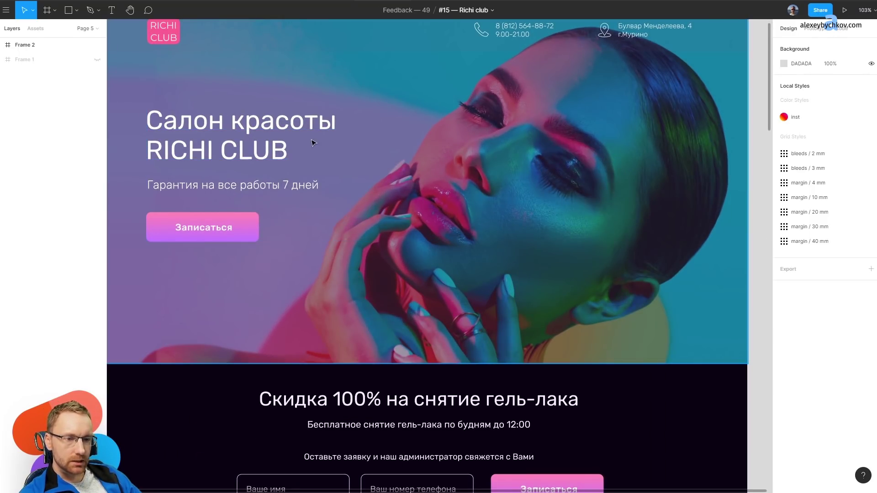
pyautogui.moveTo(314, 142); pyautogui.dragTo(453, 149)
pyautogui.hotkey('ctrl', 'z')
pyautogui.press('Escape')
pyautogui.keyDown('ctrl'); pyautogui.scroll(-5, 665, 111); pyautogui.keyUp('ctrl')
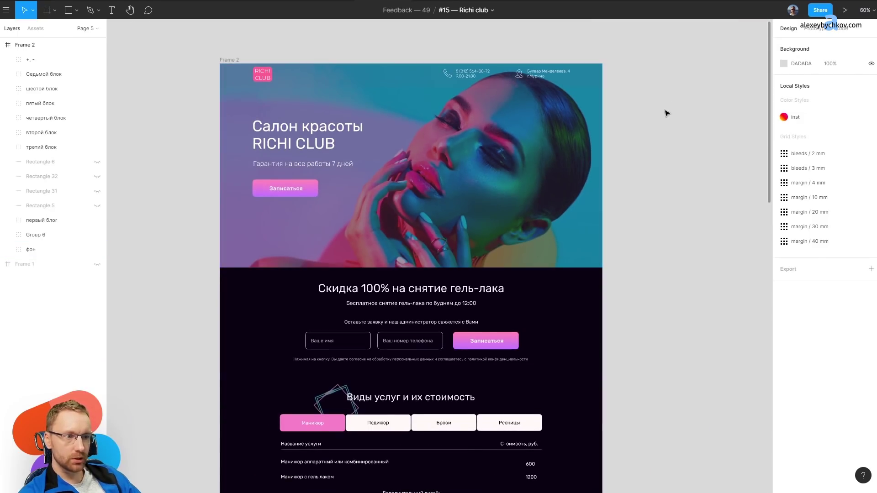
pyautogui.scroll(1, 677, 98)
pyautogui.keyDown('ctrl'); pyautogui.scroll(1, 549, 173); pyautogui.keyUp('ctrl')
pyautogui.keyDown('ctrl'); pyautogui.scroll(5, 376, 160); pyautogui.keyUp('ctrl')
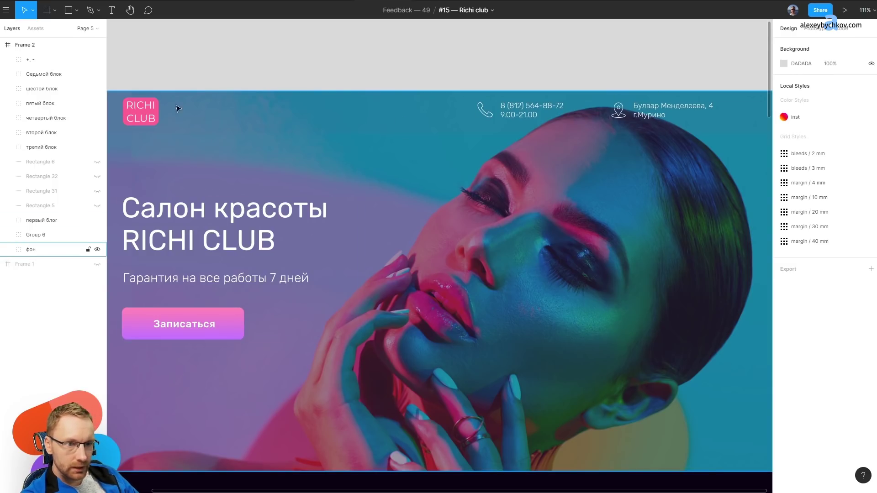
# Select the 1273×937 hero background image group after checking the header bar.
pyautogui.keyDown('ctrl'); pyautogui.click(510, 121); pyautogui.keyUp('ctrl')
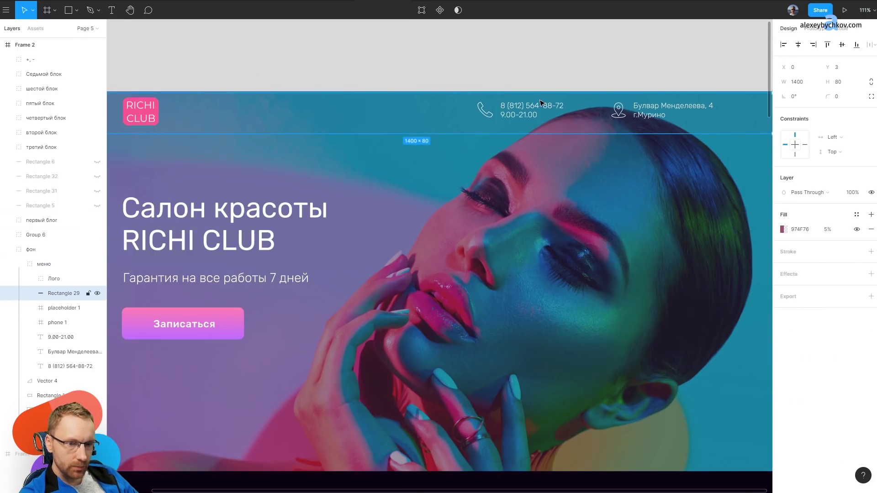
pyautogui.press('Return')
pyautogui.click(379, 182)
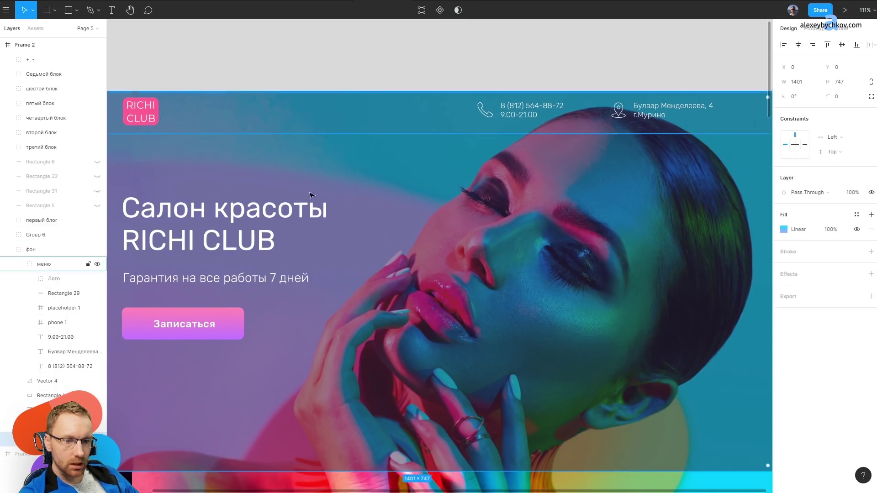
pyautogui.hotkey('shift', '1')
pyautogui.scroll(2, 437, 432)
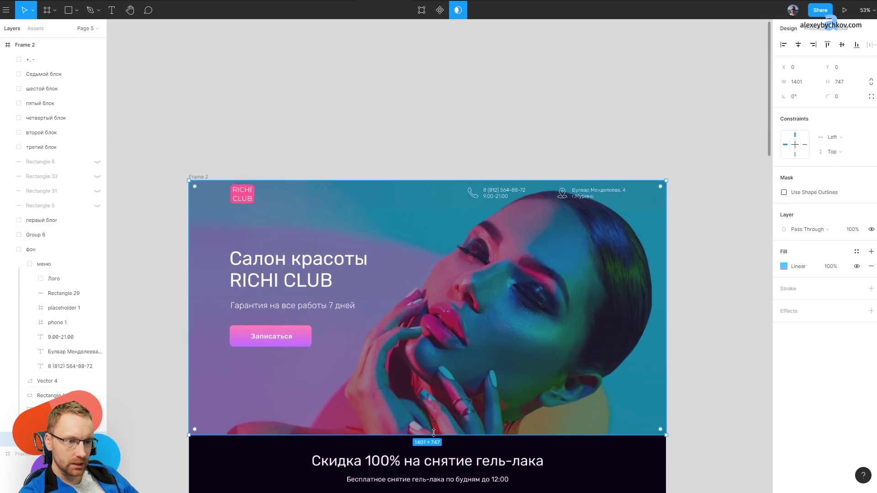
pyautogui.click(440, 59)
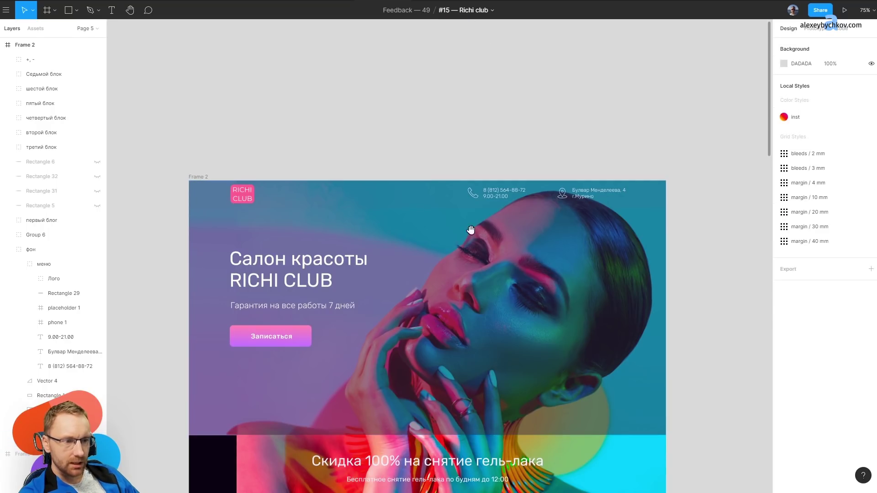
pyautogui.scroll(-5, 411, 159)
pyautogui.scroll(2, 274, 274)
pyautogui.click(214, 337)
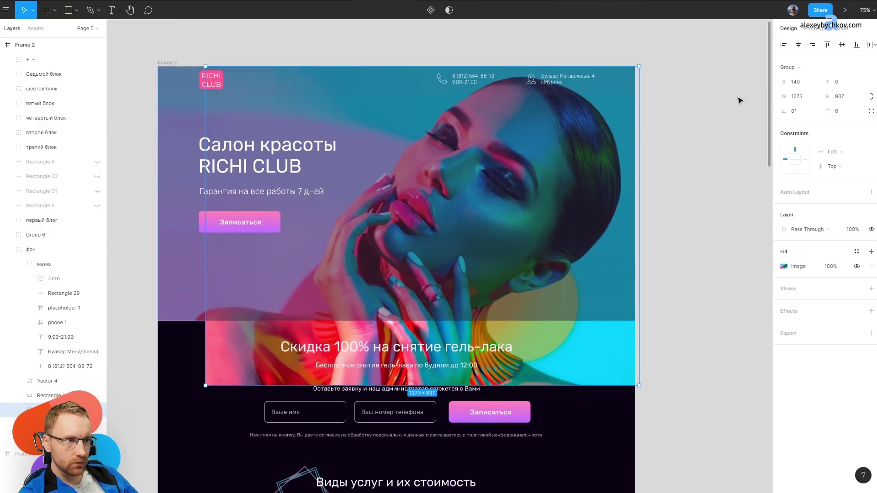
# Convert the hero image group to a frame and crop its height to 748.
pyautogui.click(789, 68)
pyautogui.click(801, 39)
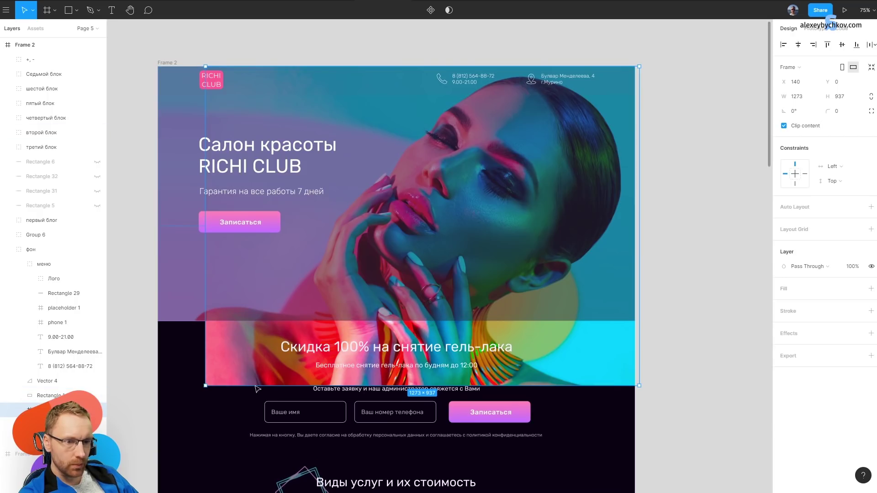
pyautogui.moveTo(241, 384); pyautogui.dragTo(239, 323)
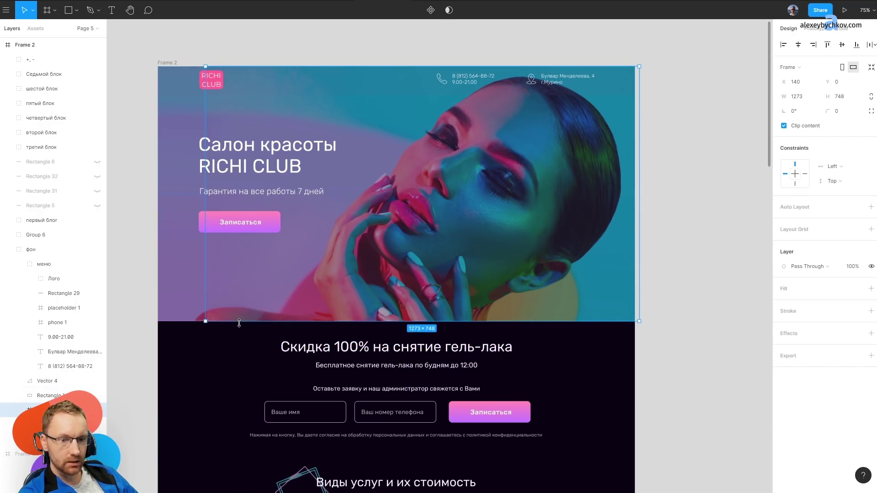
pyautogui.click(187, 31)
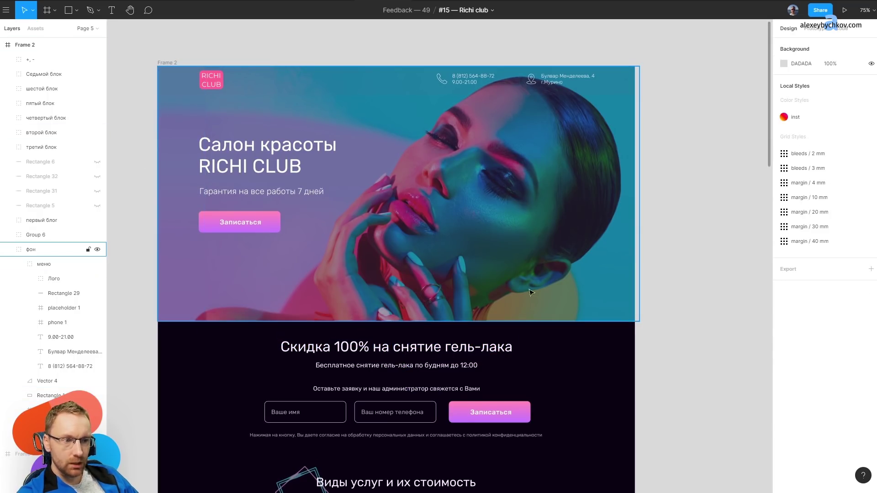
# Move the phone and address block left, right beside the RICHI CLUB logo.
pyautogui.keyDown('ctrl'); pyautogui.scroll(5, 439, 105); pyautogui.keyUp('ctrl')
pyautogui.keyDown('ctrl'); pyautogui.click(618, 117); pyautogui.keyUp('ctrl')
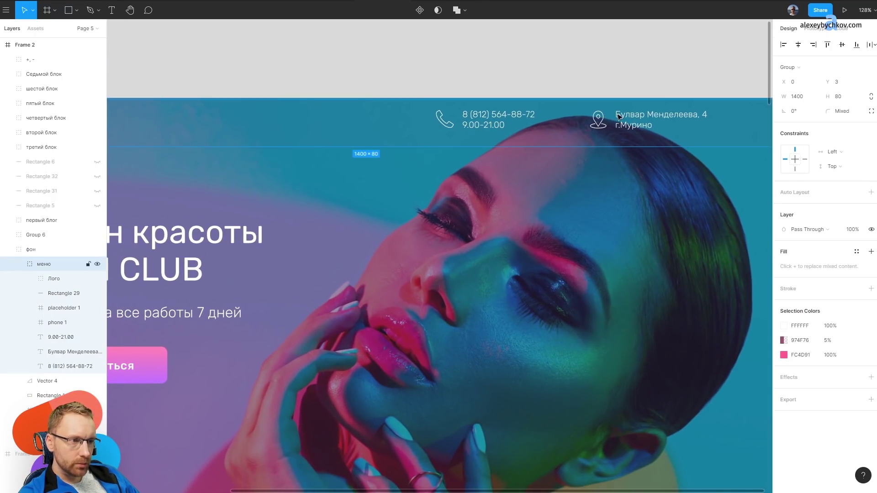
pyautogui.doubleClick(618, 117)
pyautogui.press('Escape')
pyautogui.doubleClick(636, 120)
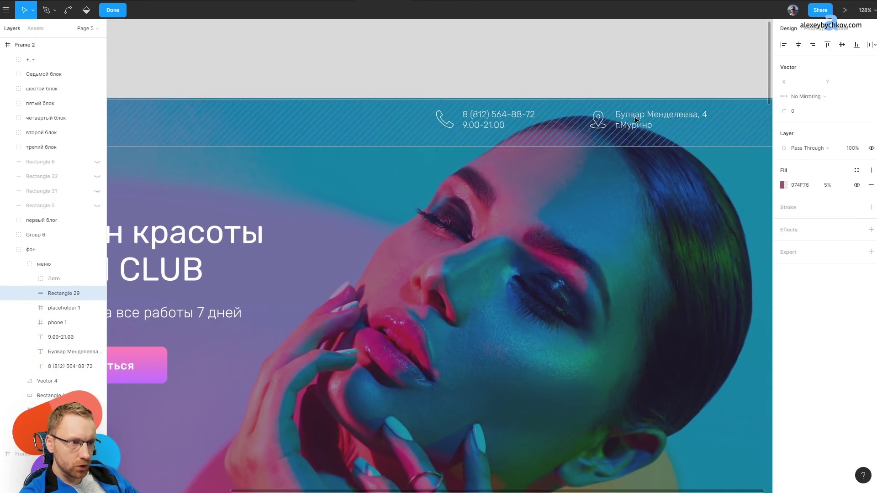
pyautogui.click(58, 313)
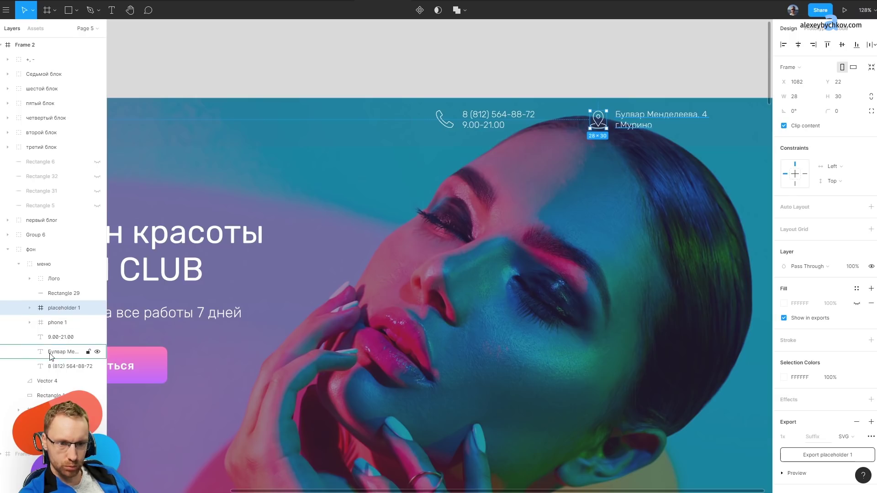
pyautogui.keyDown('shift'); pyautogui.click(54, 364); pyautogui.keyUp('shift')
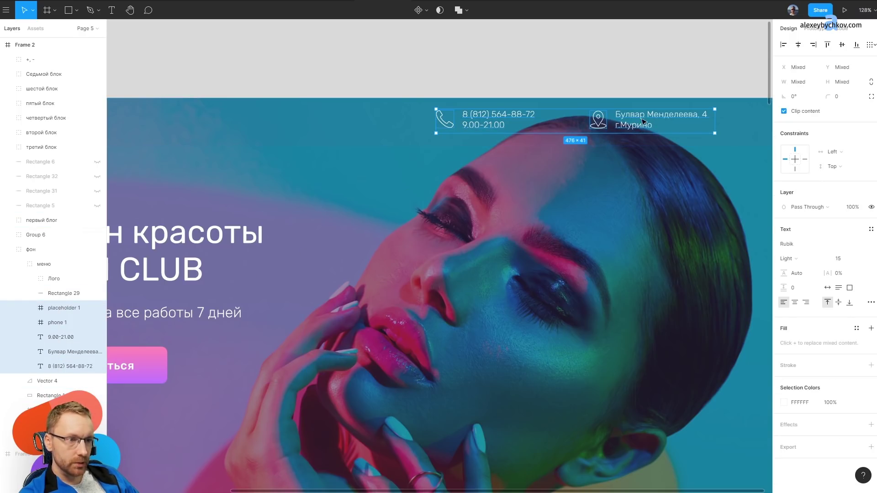
pyautogui.moveTo(642, 121); pyautogui.dragTo(402, 139)
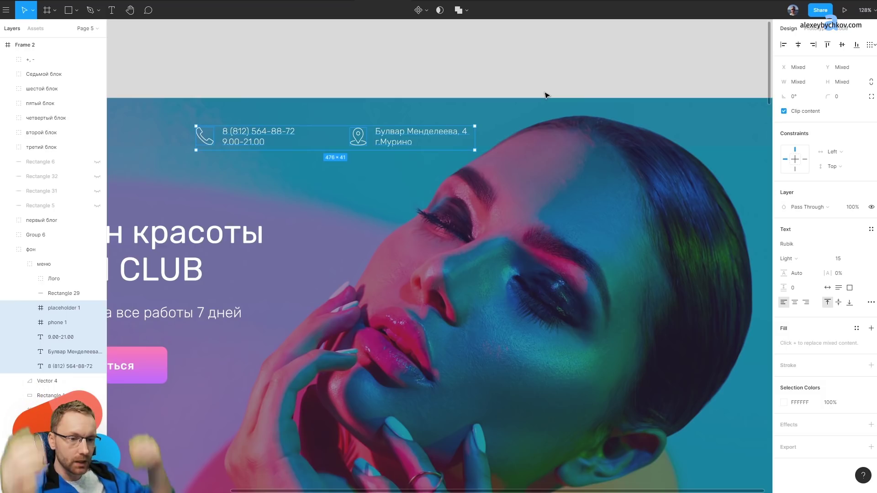
pyautogui.scroll(-5, 546, 95)
pyautogui.scroll(5, 353, 103)
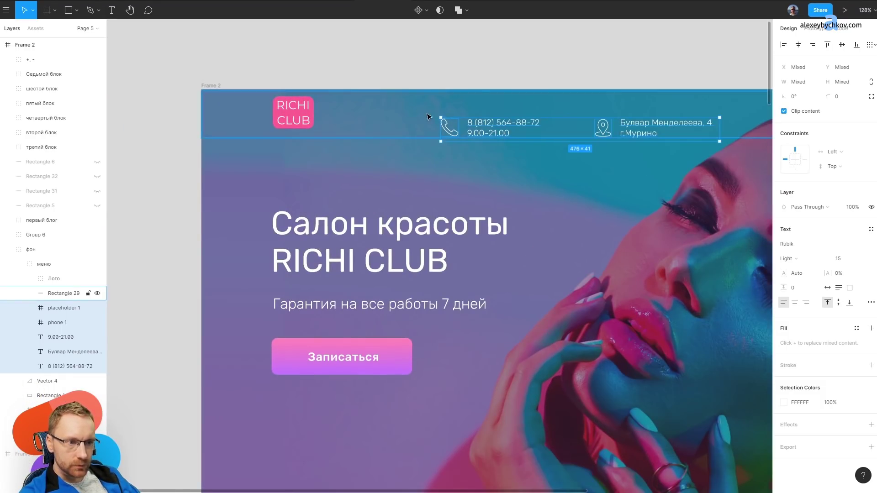
pyautogui.moveTo(379, 118); pyautogui.dragTo(399, 117)
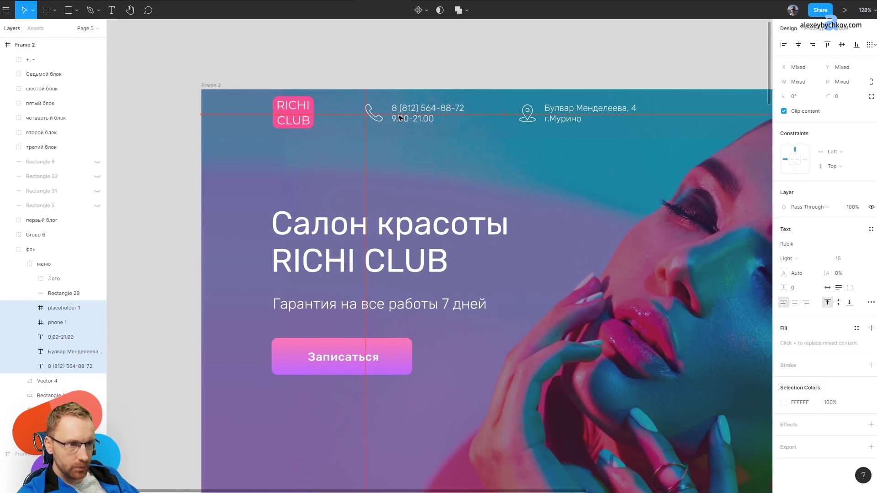
# Lower the logo and contacts together by about 40 px.
pyautogui.keyDown('shift'); pyautogui.click(288, 110); pyautogui.keyUp('shift')
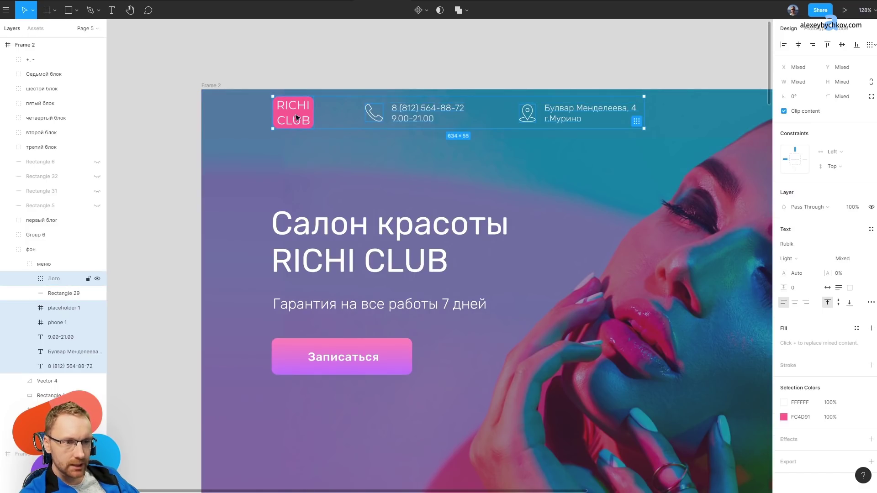
pyautogui.moveTo(287, 110); pyautogui.dragTo(301, 132)
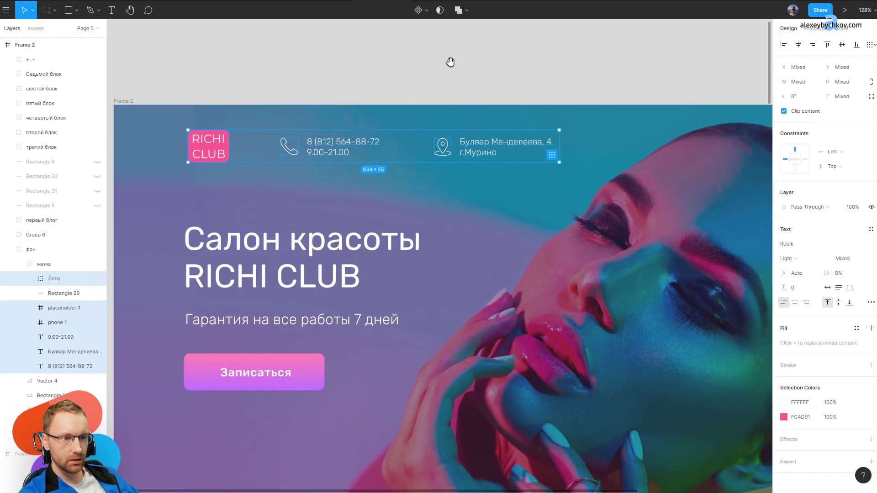
pyautogui.click(679, 68)
pyautogui.scroll(-3, 539, 221)
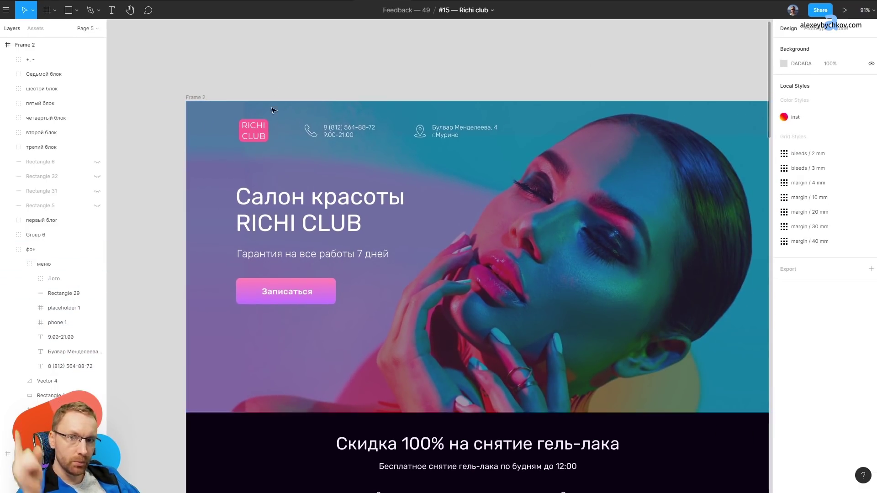
pyautogui.scroll(1, 347, 297)
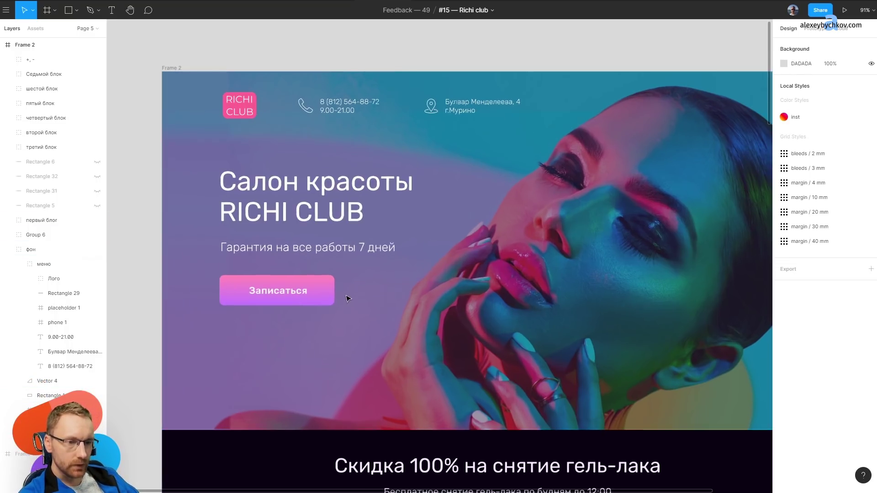
pyautogui.click(314, 291)
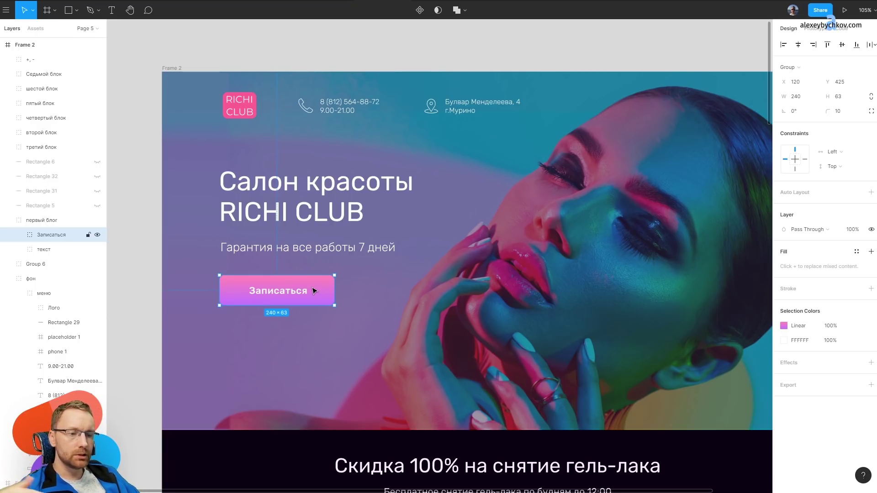
# Drag the Записаться button's gradient handles to its left and right edges.
pyautogui.click(299, 364)
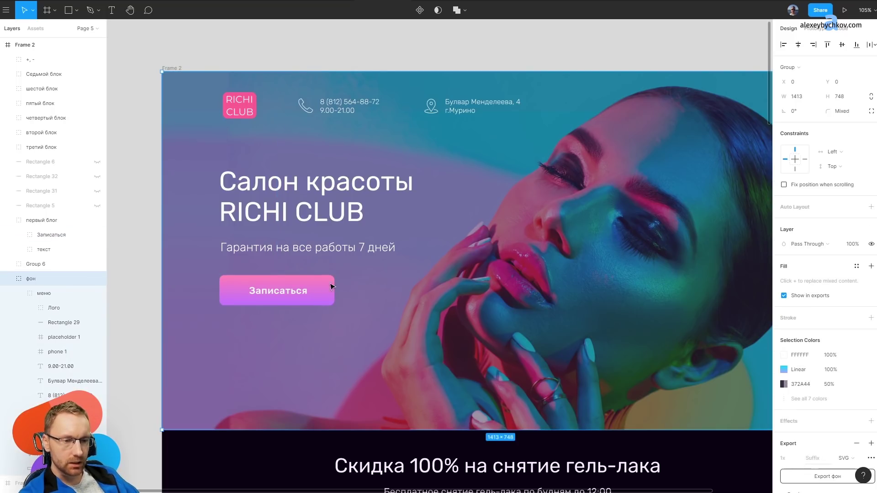
pyautogui.keyDown('ctrl'); pyautogui.click(331, 286); pyautogui.keyUp('ctrl')
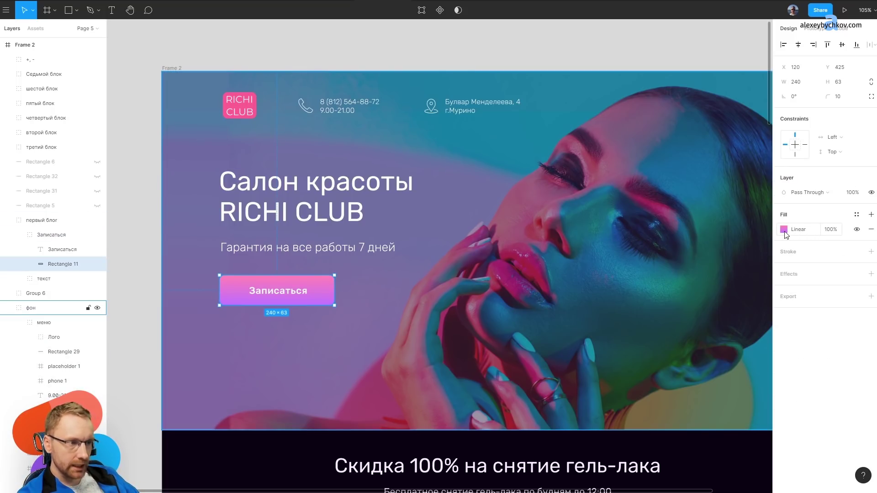
pyautogui.click(783, 229)
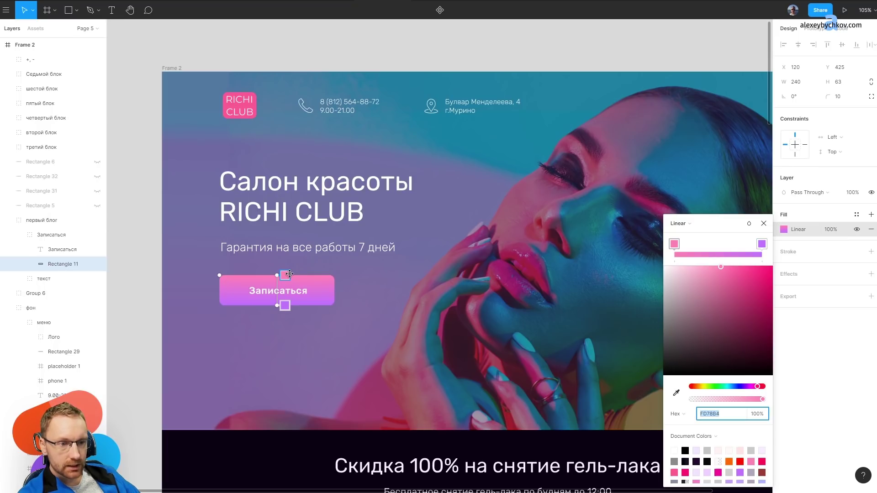
pyautogui.moveTo(290, 274); pyautogui.dragTo(221, 289)
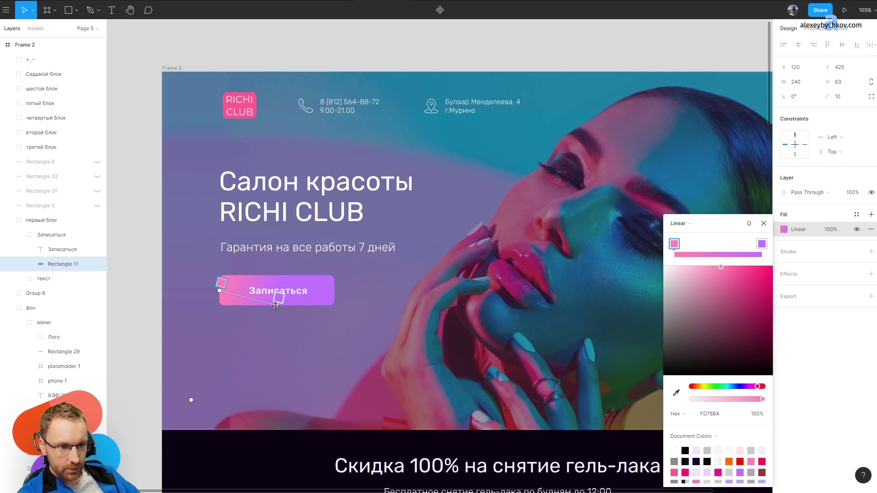
pyautogui.moveTo(276, 306); pyautogui.dragTo(332, 294)
pyautogui.press('Escape')
pyautogui.click(425, 242)
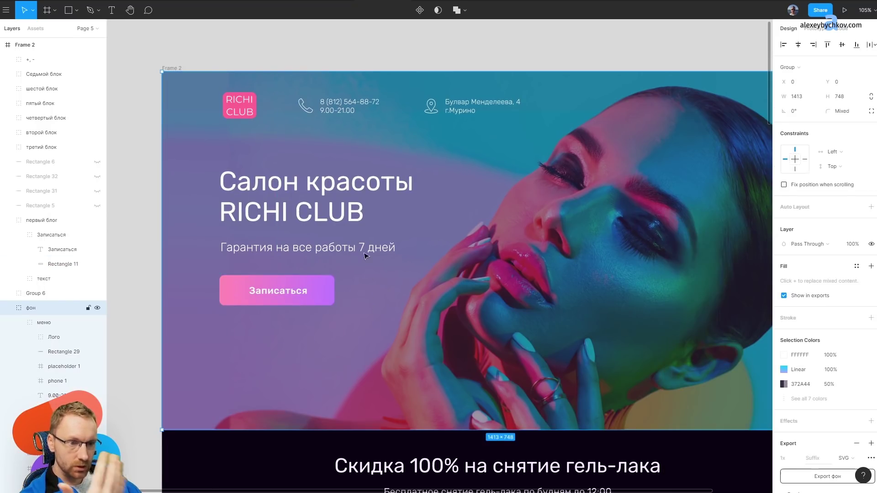
# Tilt the button gradient's end handle slightly upward.
pyautogui.click(319, 290)
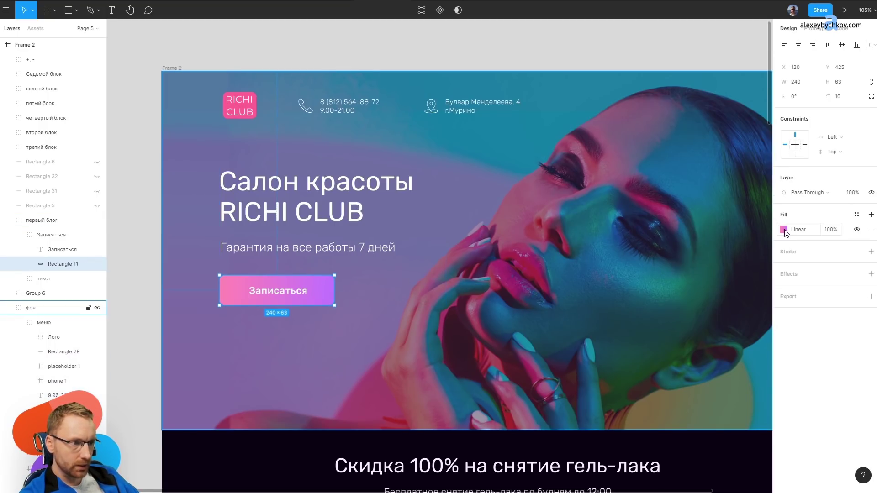
pyautogui.click(784, 229)
pyautogui.moveTo(333, 294); pyautogui.dragTo(334, 280)
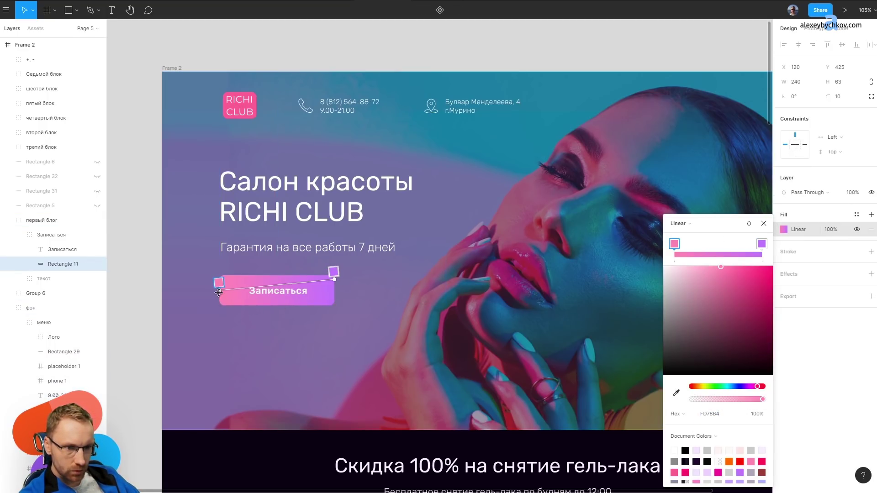
pyautogui.click(190, 254)
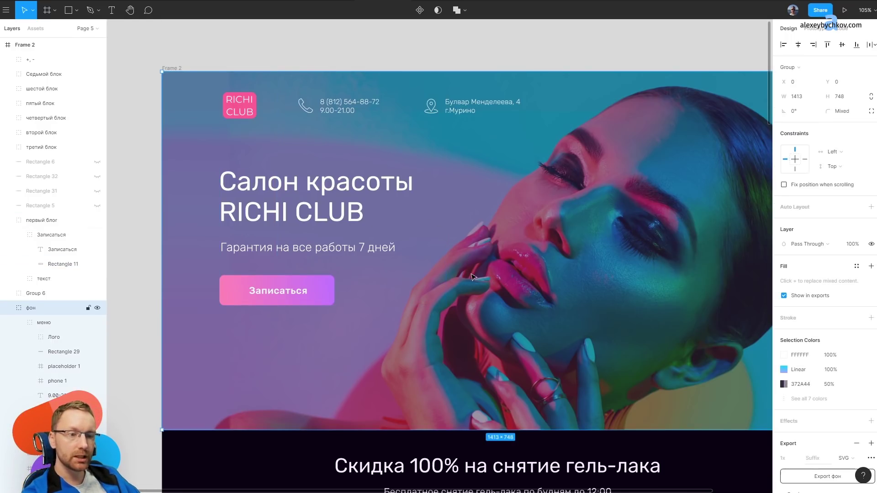
pyautogui.scroll(2, 600, 334)
pyautogui.scroll(-2, 470, 303)
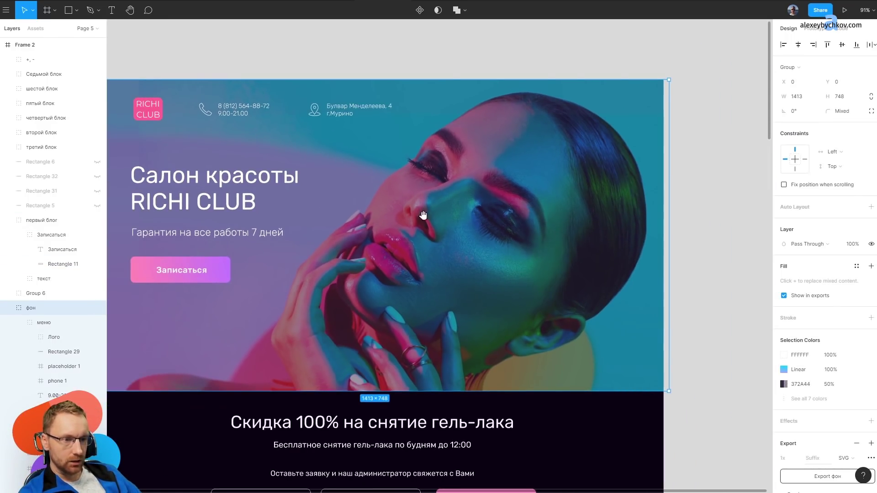
pyautogui.scroll(-2, 422, 215)
pyautogui.click(544, 54)
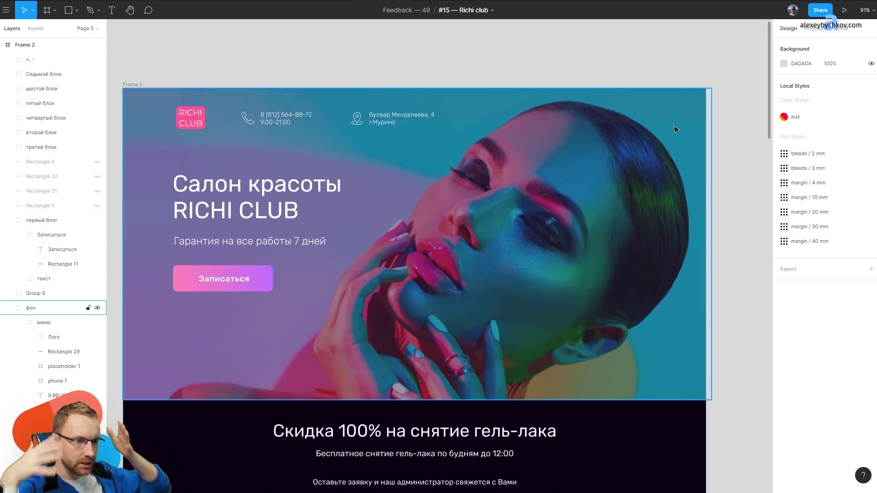
# Try moving and deleting the hero's 50% 372A44 overlay, then restore it.
pyautogui.moveTo(655, 123); pyautogui.dragTo(642, 207)
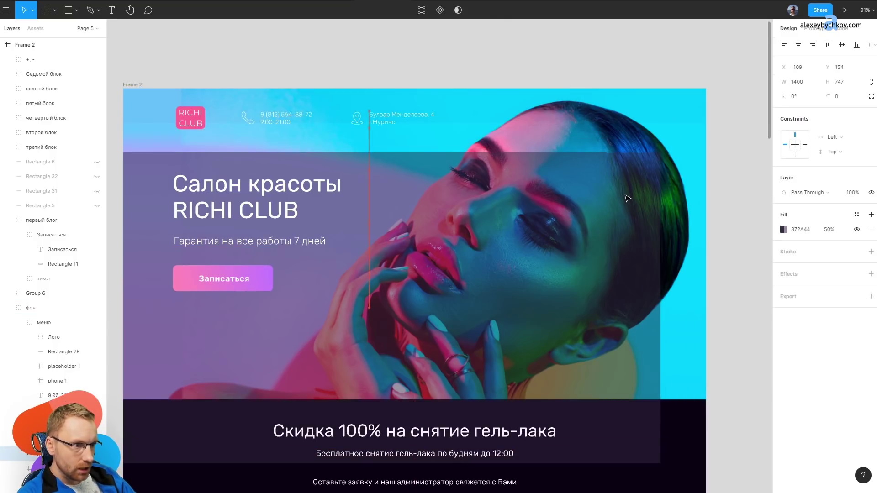
pyautogui.press('Delete')
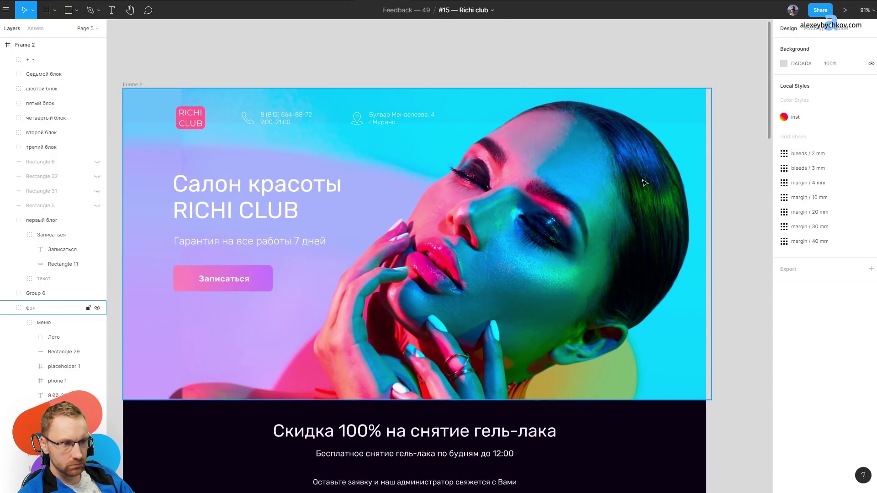
pyautogui.hotkey('ctrl', 'z')
pyautogui.click(653, 53)
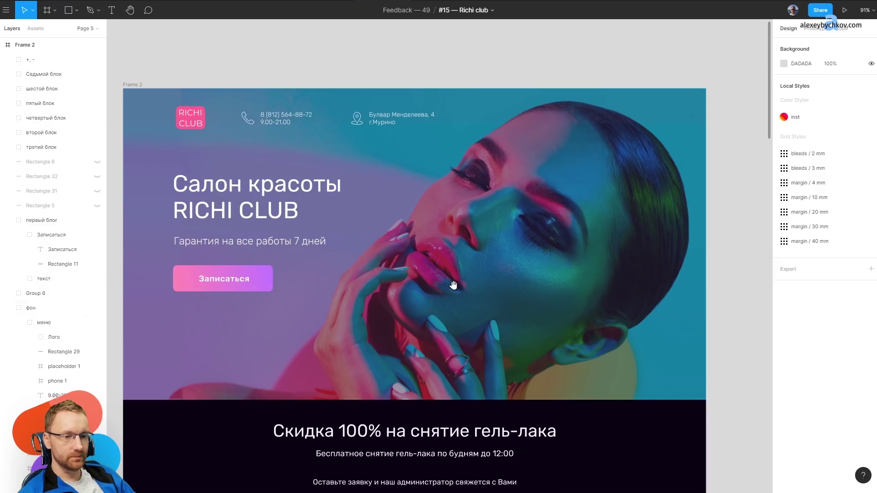
# Delete the leave-a-request line from the discount form.
pyautogui.scroll(-1, 453, 285)
pyautogui.moveTo(397, 393); pyautogui.dragTo(401, 219)
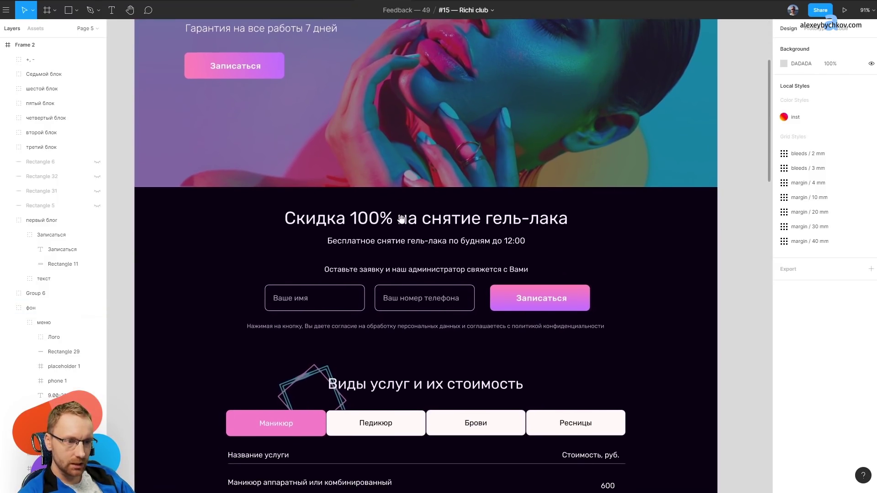
pyautogui.scroll(3, 487, 256)
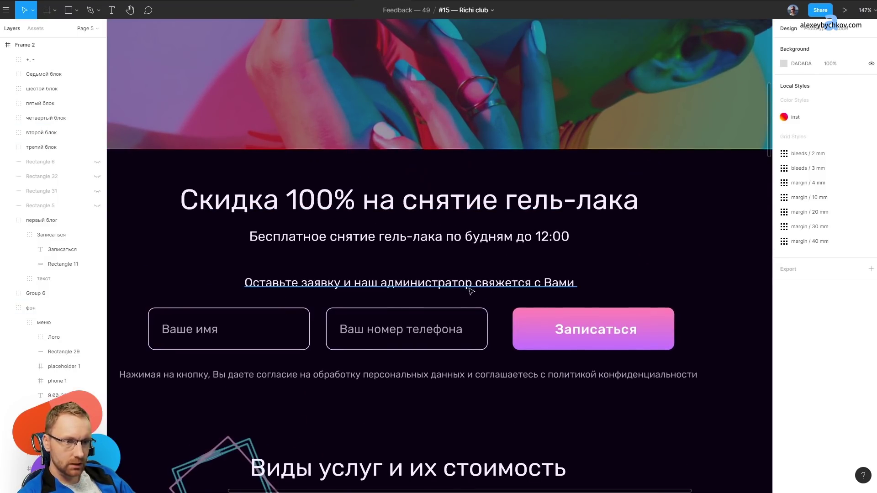
pyautogui.click(425, 241)
pyautogui.keyDown('shift'); pyautogui.click(502, 283); pyautogui.keyUp('shift')
pyautogui.press('Escape')
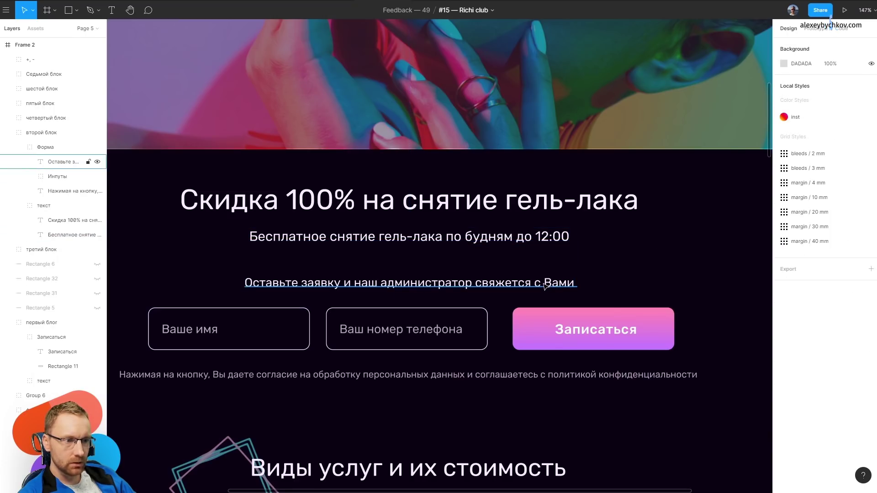
pyautogui.click(545, 285)
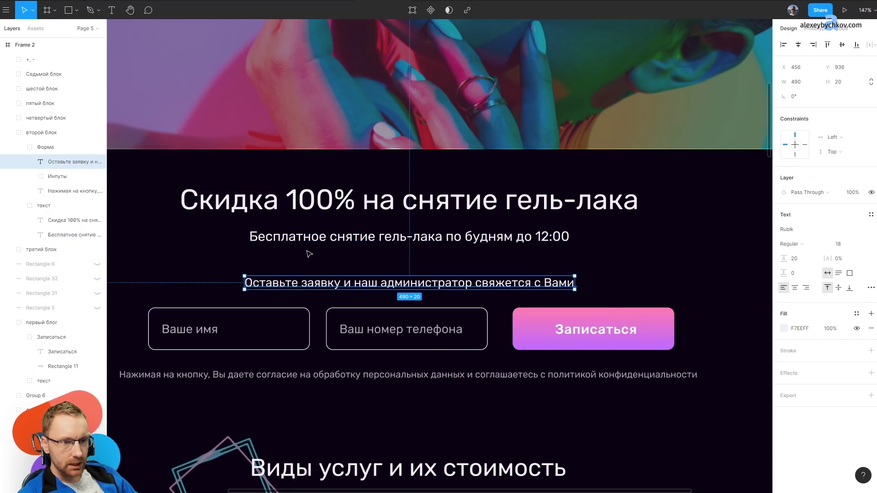
pyautogui.click(253, 238)
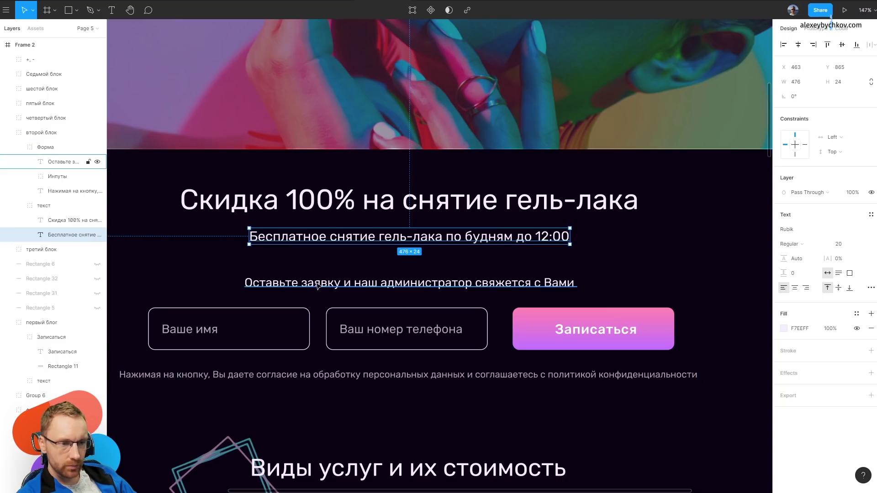
pyautogui.click(398, 279)
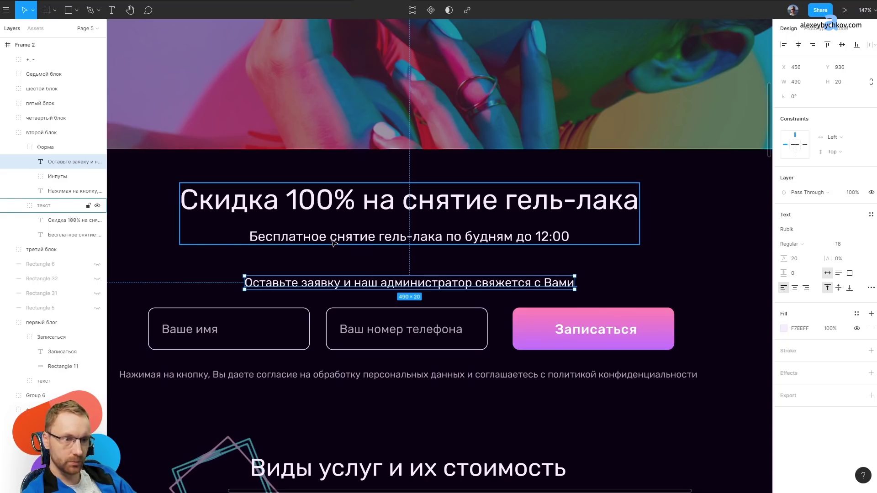
pyautogui.press('Delete')
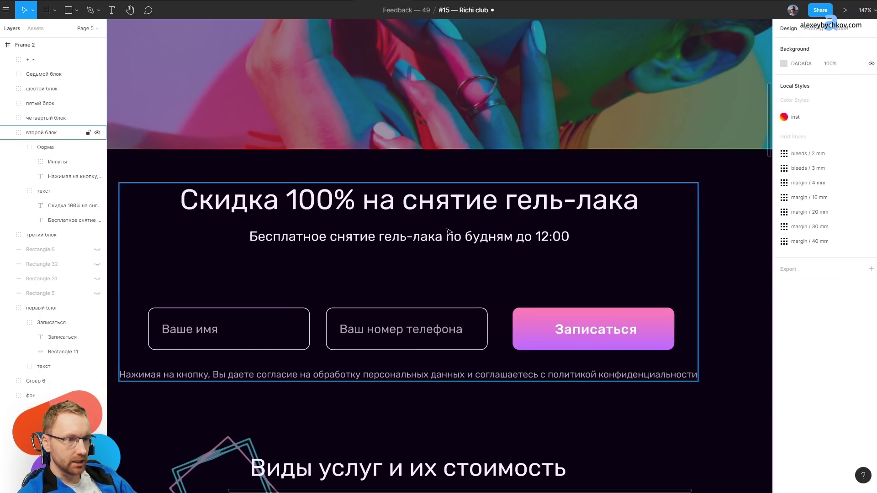
# Move the discount heading and gel-polish removal subtitle down about 100 px.
pyautogui.click(470, 242)
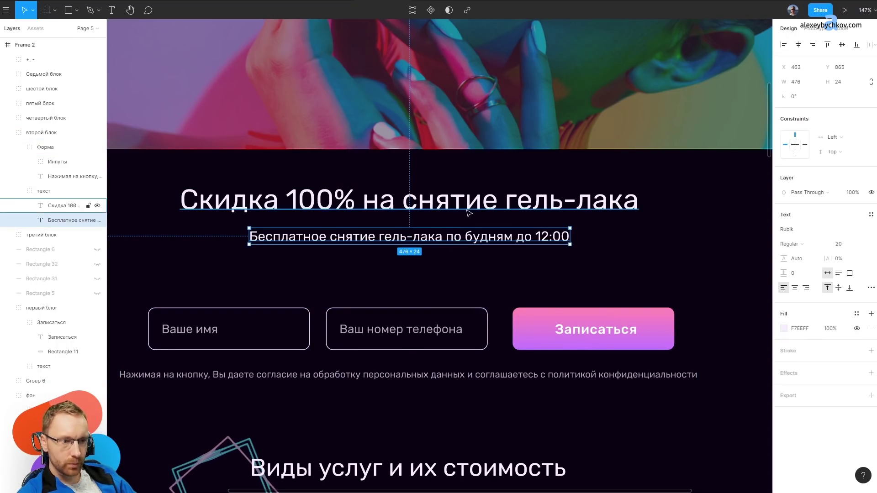
pyautogui.keyDown('shift'); pyautogui.click(478, 210); pyautogui.keyUp('shift')
pyautogui.moveTo(485, 208)
pyautogui.mouseDown()
pyautogui.moveTo(511, 258)
pyautogui.moveTo(511, 248)
pyautogui.mouseUp()
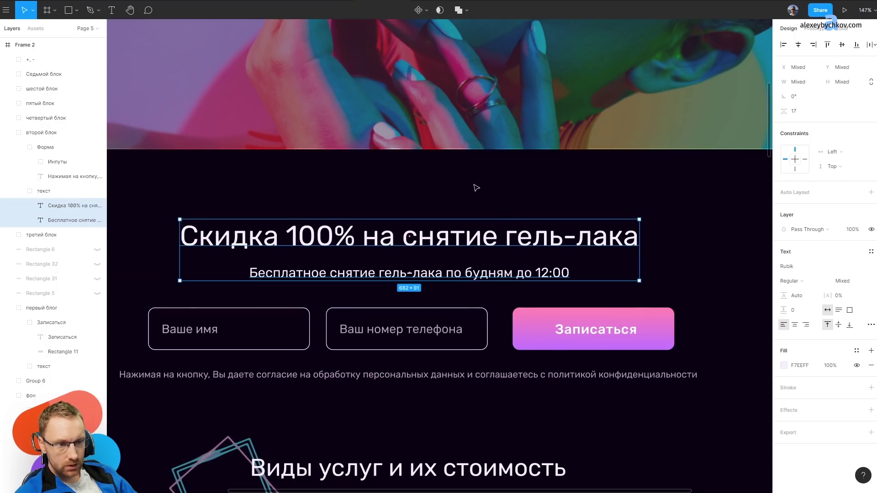
# Set the consent text to size 11, centre it, and colour the privacy-policy phrase pink.
pyautogui.scroll(-3, 475, 186)
pyautogui.click(452, 315)
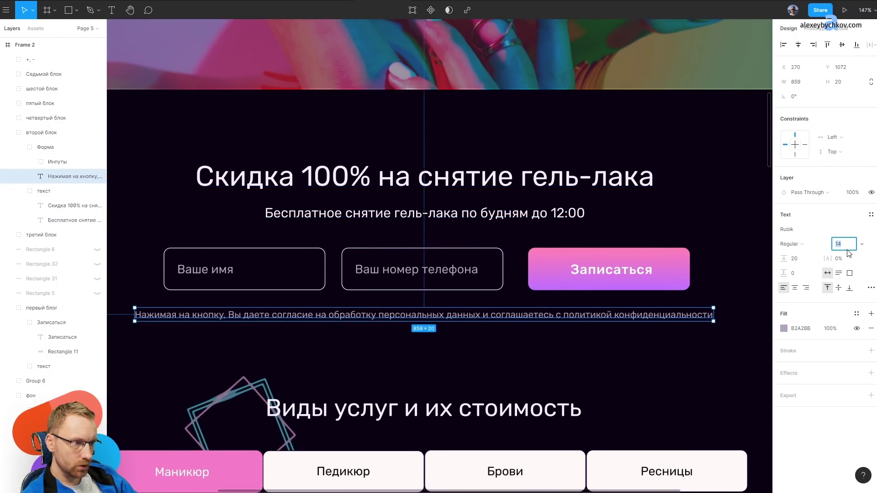
pyautogui.write('11')
pyautogui.press('Return')
pyautogui.moveTo(499, 318); pyautogui.dragTo(649, 306)
pyautogui.doubleClick(556, 310)
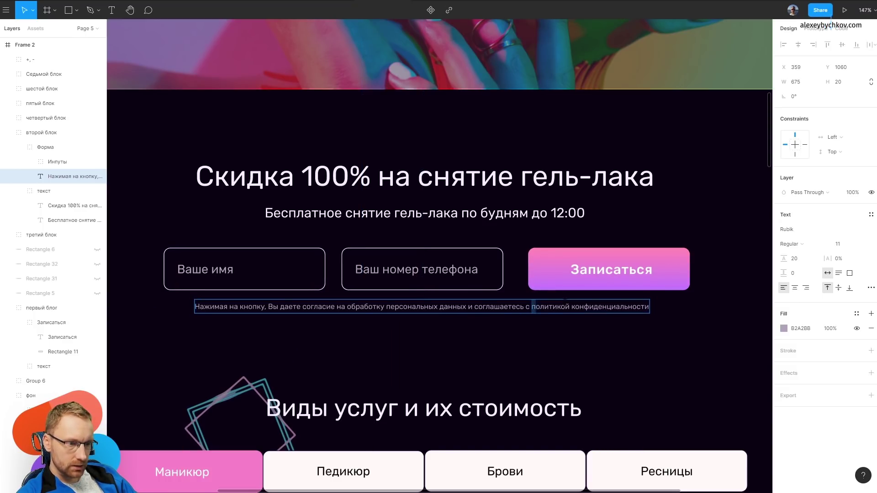
pyautogui.click(784, 328)
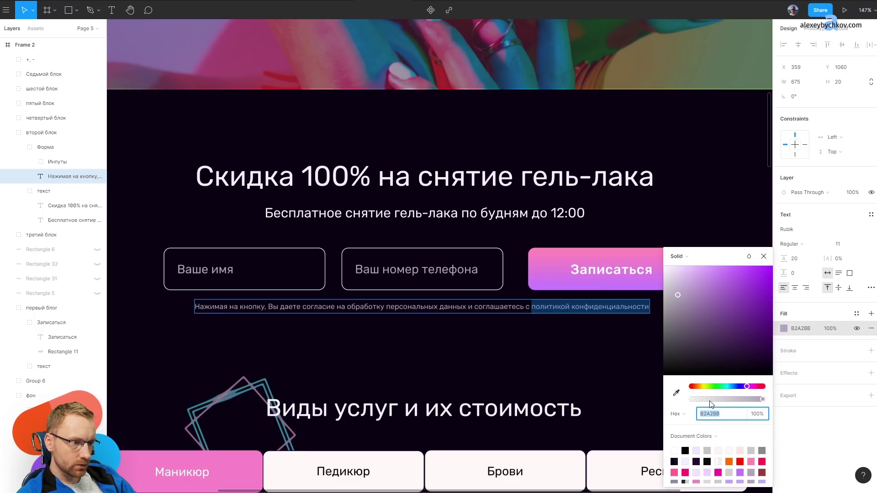
pyautogui.click(675, 472)
pyautogui.click(597, 365)
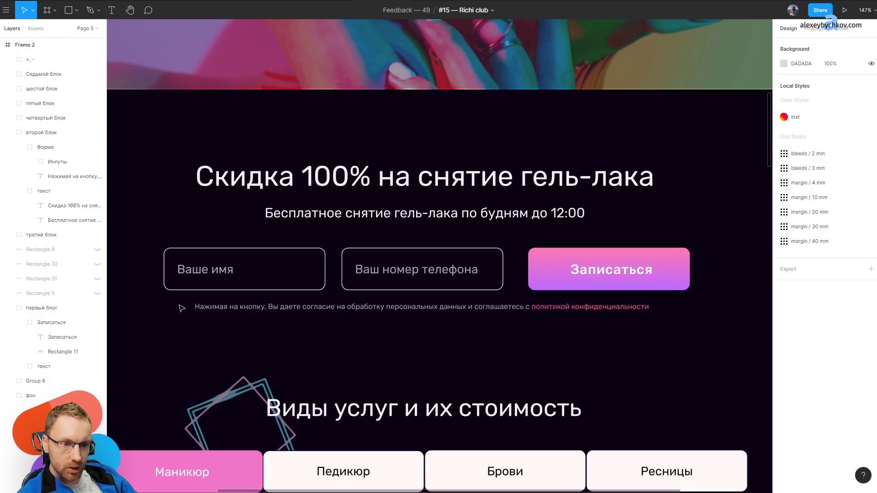
# Remove 'Ваш ' from the phone number placeholder.
pyautogui.click(404, 272)
pyautogui.doubleClick(386, 271)
pyautogui.click(385, 271)
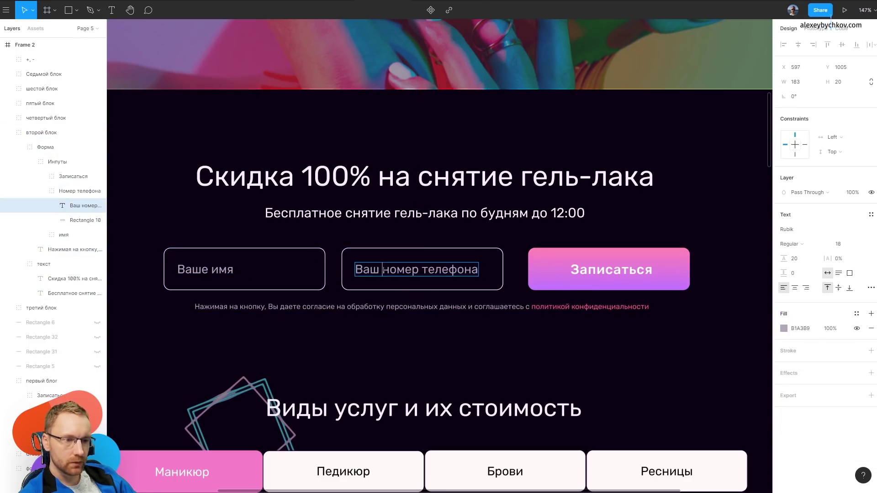
pyautogui.press('BackSpace')
pyautogui.press('BackSpace')
pyautogui.press('BackSpace')
pyautogui.click(553, 332)
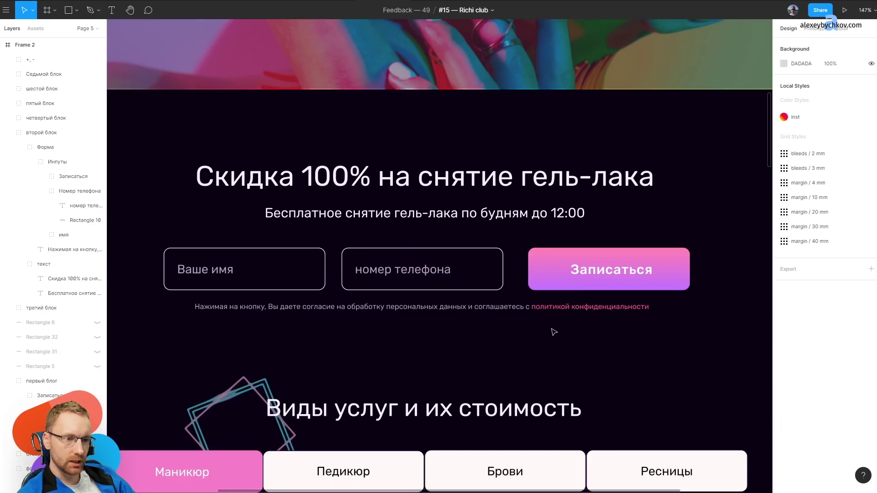
# Compare the form's sign-up button with the hero sign-up button, then review the whole page.
pyautogui.click(574, 262)
pyautogui.scroll(-5, 575, 260)
pyautogui.moveTo(451, 109); pyautogui.dragTo(451, 203)
pyautogui.click(372, 181)
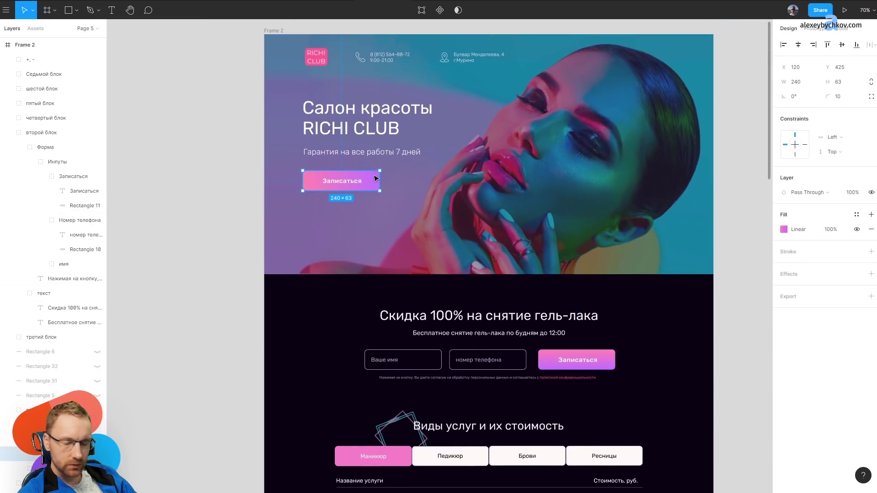
pyautogui.scroll(5, 628, 360)
pyautogui.click(552, 366)
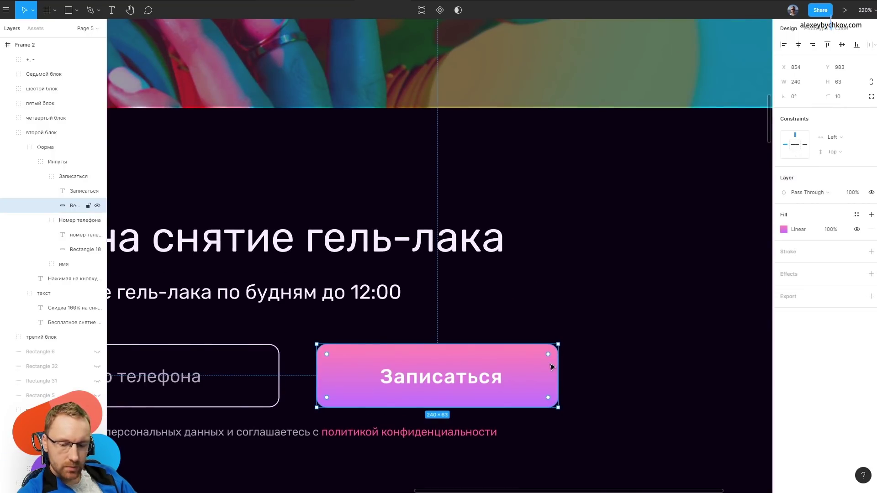
pyautogui.scroll(-5, 665, 293)
pyautogui.press('Escape')
pyautogui.scroll(-3, 594, 297)
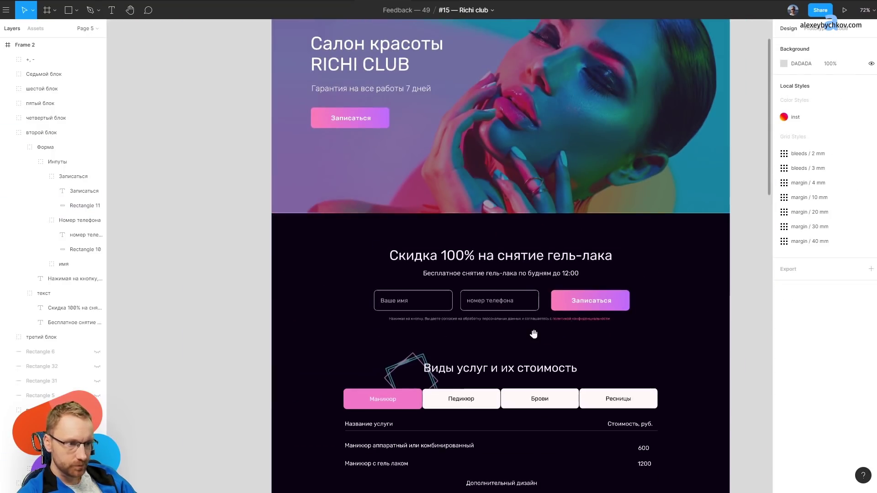
pyautogui.scroll(2, 533, 334)
pyautogui.scroll(1, 502, 292)
pyautogui.scroll(2, 507, 306)
pyautogui.scroll(1, 469, 267)
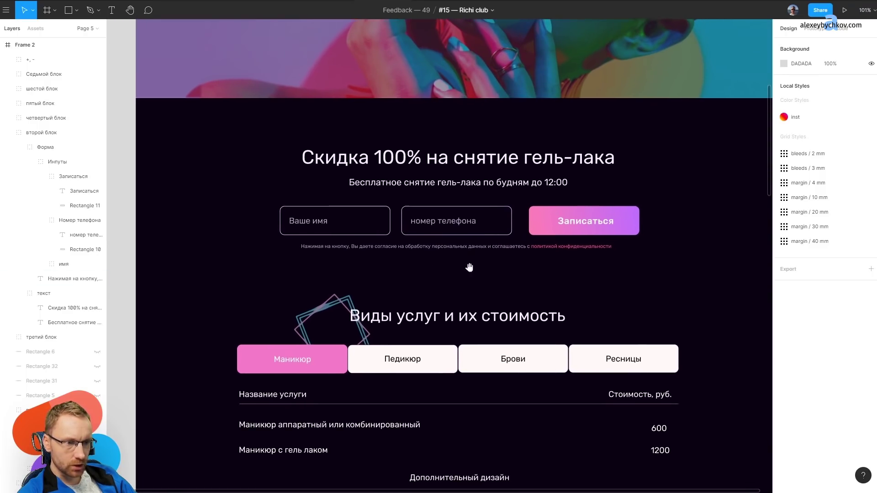
pyautogui.scroll(4, 459, 169)
# Draw a temporary helper rectangle to measure spacing, then delete the helper rectangles.
pyautogui.press('r')
pyautogui.moveTo(460, 164)
pyautogui.mouseDown()
pyautogui.moveTo(476, 195)
pyautogui.moveTo(485, 332)
pyautogui.moveTo(520, 350)
pyautogui.mouseUp()
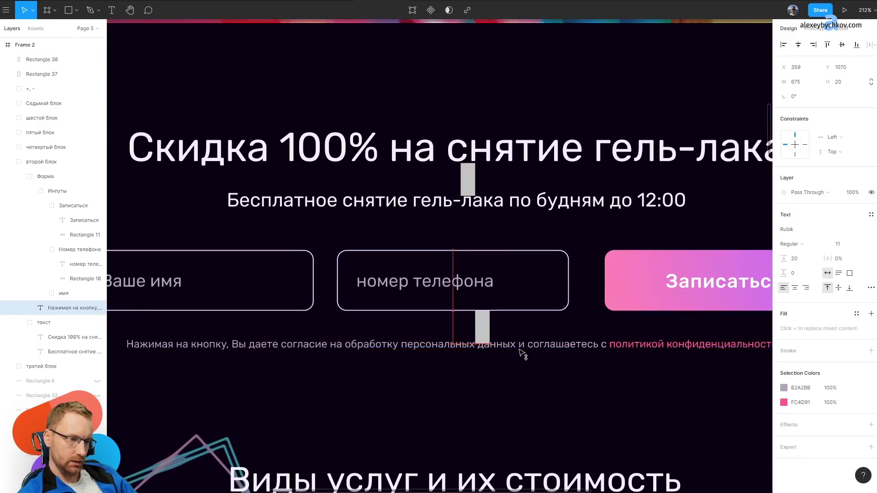
pyautogui.click(485, 324)
pyautogui.press('Delete')
pyautogui.click(469, 182)
pyautogui.press('Delete')
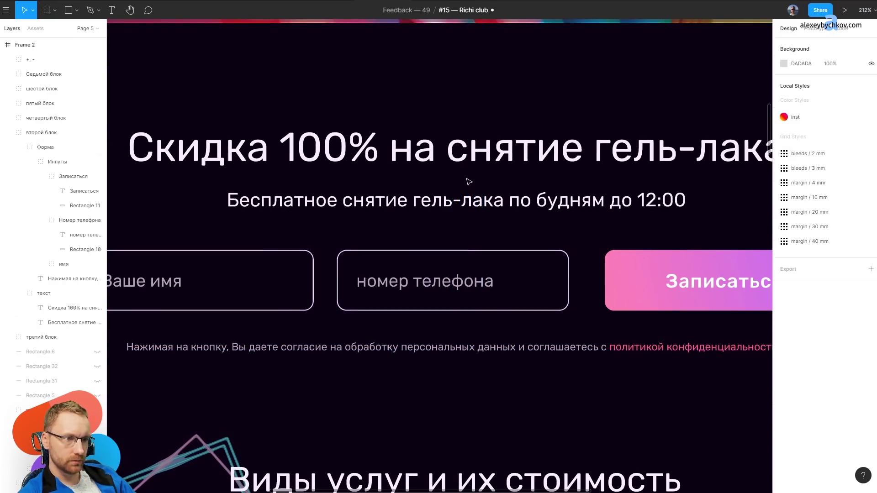
pyautogui.scroll(-5, 469, 181)
pyautogui.scroll(2, 465, 274)
pyautogui.scroll(3, 292, 256)
# Delete the decorative frame group (Group 6) beside the price heading.
pyautogui.click(294, 237)
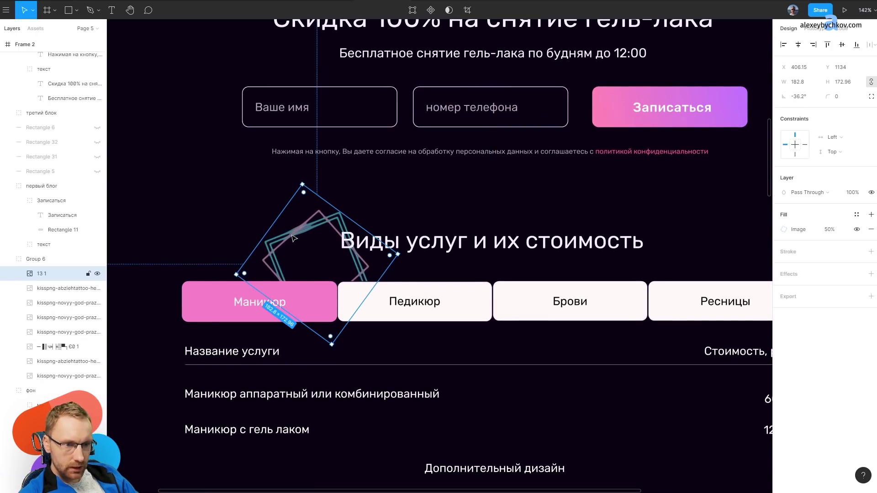
pyautogui.press('Delete')
pyautogui.scroll(-5, 484, 274)
pyautogui.scroll(-4, 402, 194)
pyautogui.moveTo(401, 195); pyautogui.dragTo(410, 245)
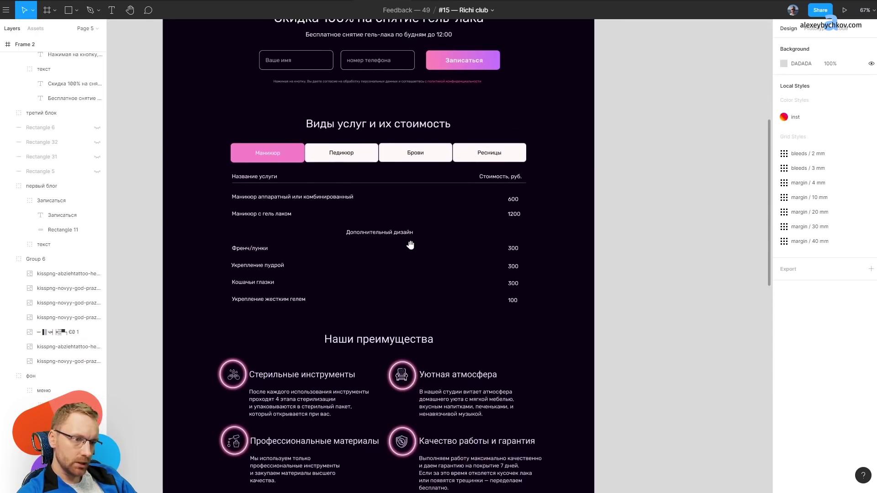
pyautogui.scroll(4, 462, 210)
pyautogui.scroll(-1, 382, 186)
pyautogui.hotkey('ctrl', 'z')
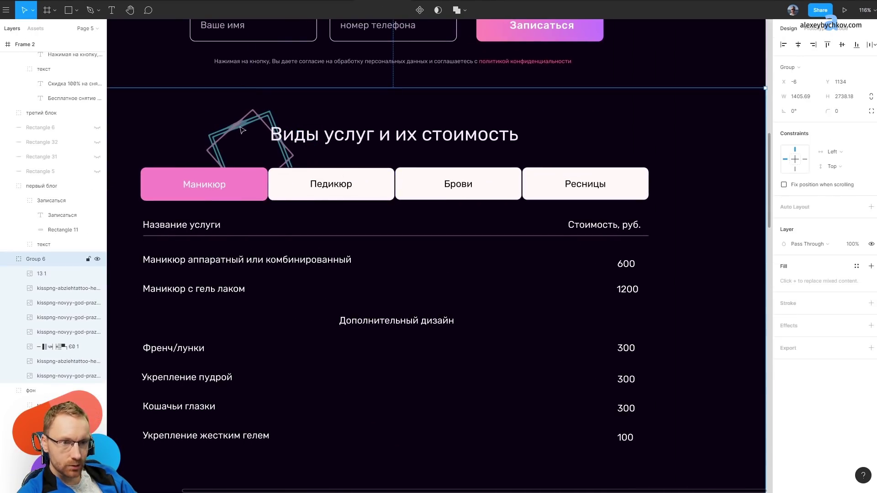
pyautogui.press('Delete')
pyautogui.scroll(-2, 407, 357)
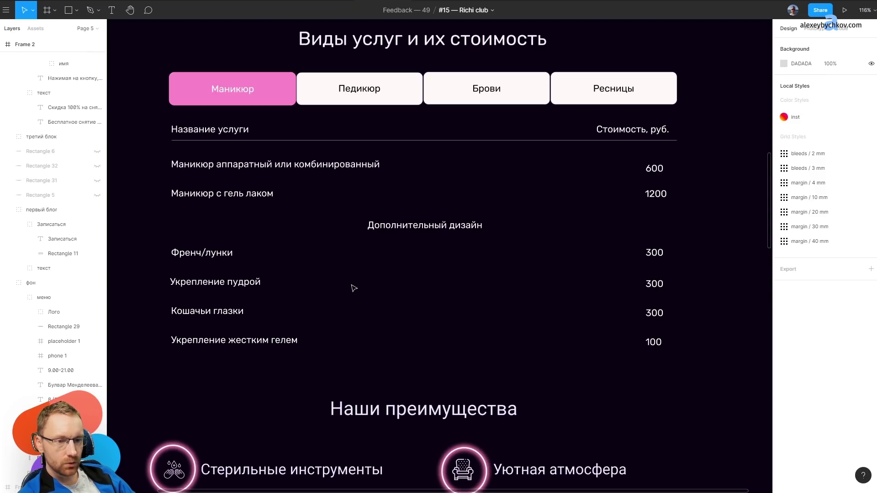
pyautogui.click(305, 291)
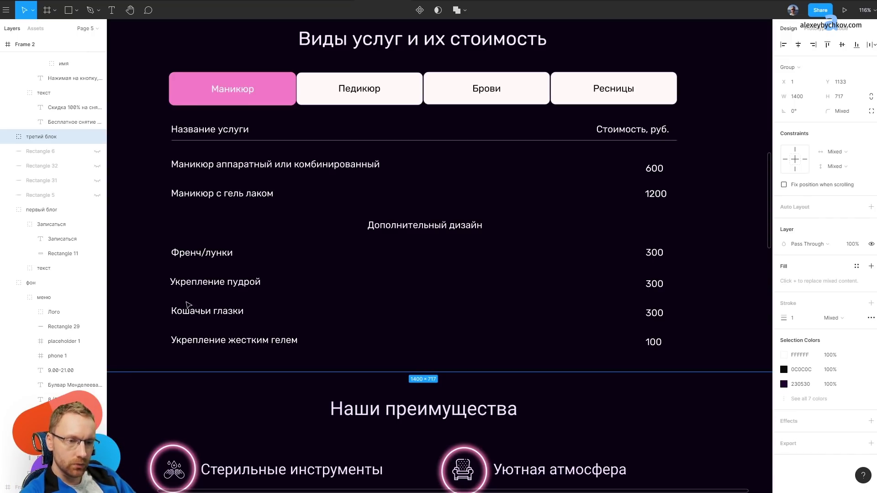
pyautogui.doubleClick(226, 256)
pyautogui.press('Tab')
pyautogui.press('Tab')
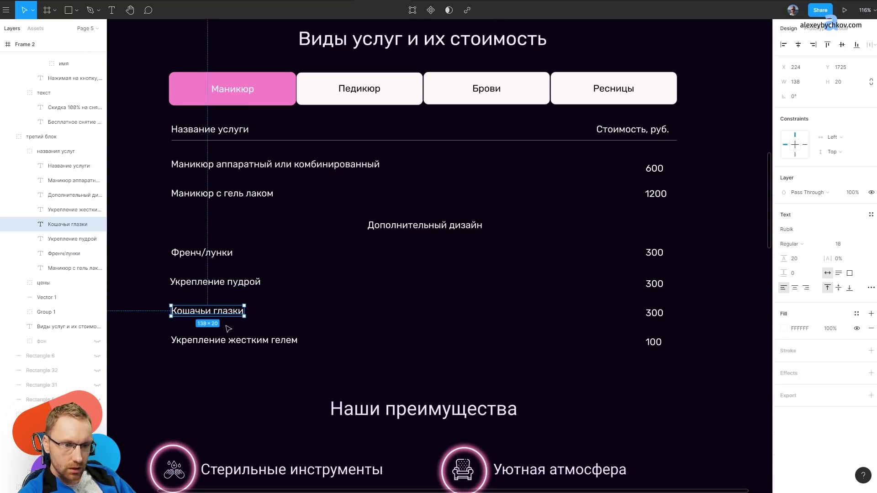
pyautogui.press('Tab')
pyautogui.click(232, 312)
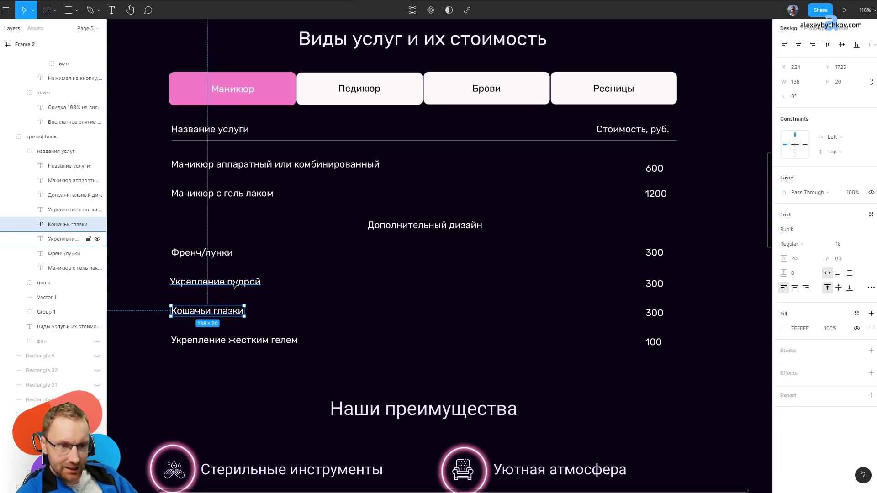
pyautogui.keyDown('shift'); pyautogui.click(233, 283); pyautogui.keyUp('shift')
pyautogui.keyDown('shift'); pyautogui.click(226, 257); pyautogui.keyUp('shift')
pyautogui.keyDown('shift'); pyautogui.click(256, 341); pyautogui.keyUp('shift')
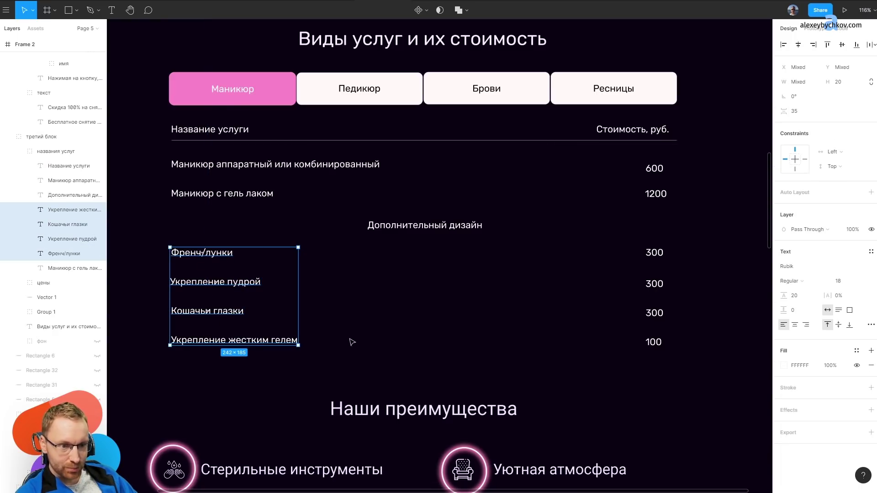
pyautogui.click(424, 325)
pyautogui.click(653, 252)
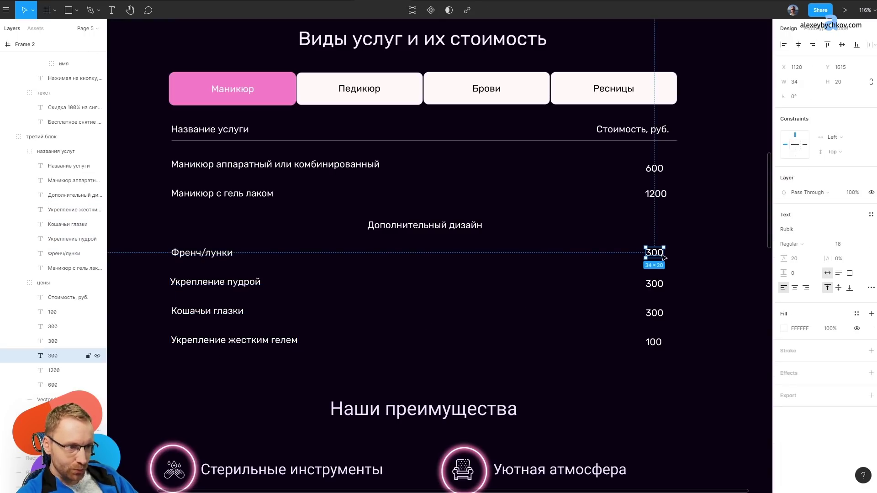
pyautogui.click(654, 283)
pyautogui.click(654, 313)
pyautogui.click(652, 342)
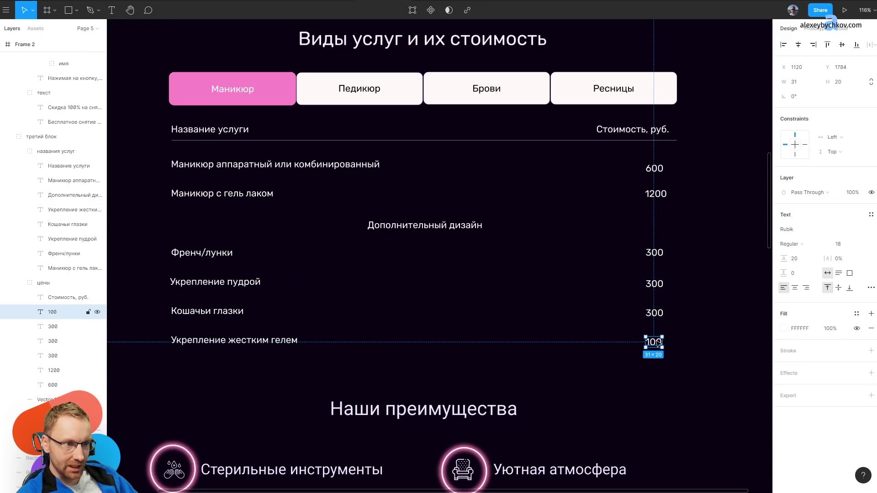
pyautogui.keyDown('ctrl'); pyautogui.scroll(-5, 409, 289); pyautogui.keyUp('ctrl')
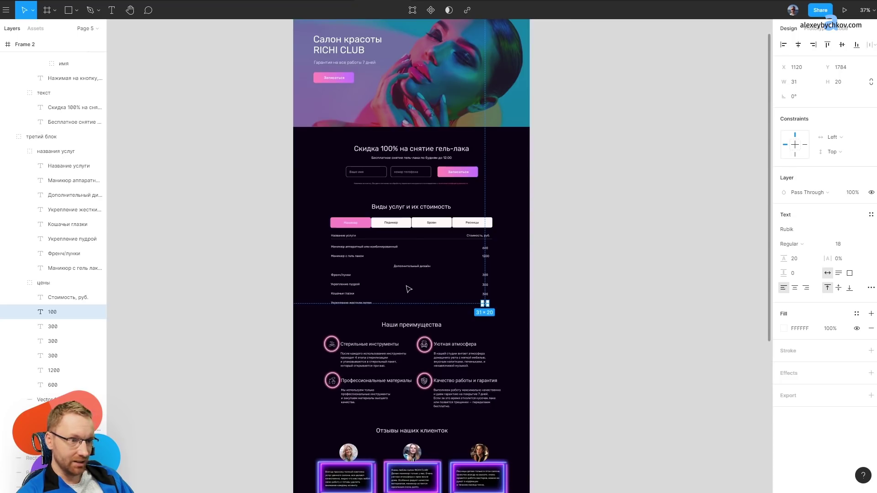
pyautogui.keyDown('ctrl'); pyautogui.scroll(5, 409, 289); pyautogui.keyUp('ctrl')
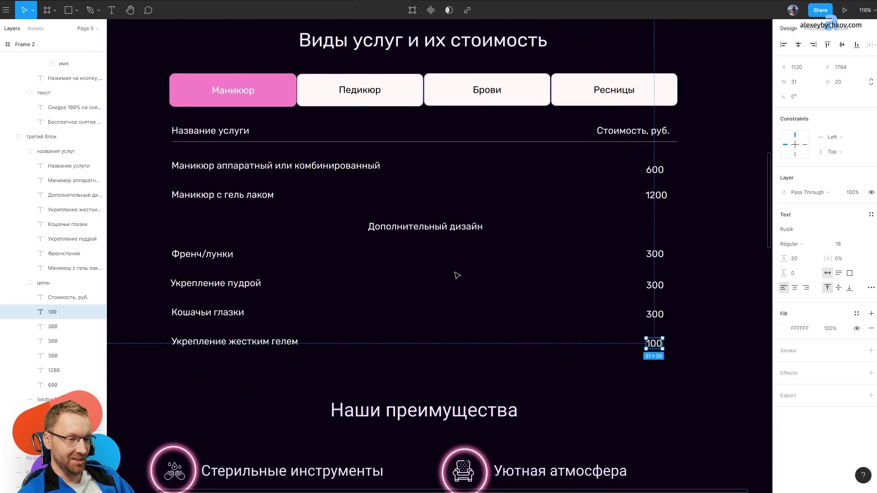
pyautogui.click(230, 341)
pyautogui.keyDown('shift'); pyautogui.click(214, 313); pyautogui.keyUp('shift')
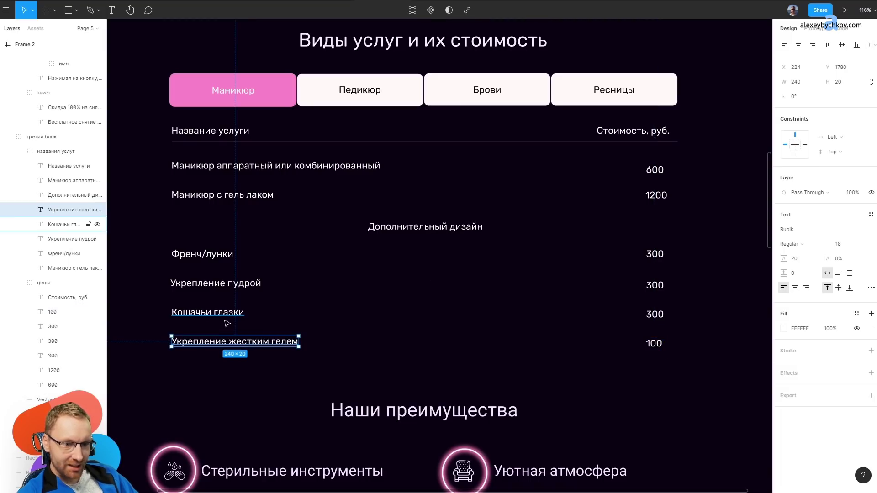
pyautogui.keyDown('shift'); pyautogui.click(216, 284); pyautogui.keyUp('shift')
pyautogui.keyDown('shift'); pyautogui.click(223, 255); pyautogui.keyUp('shift')
pyautogui.keyDown('shift'); pyautogui.click(653, 342); pyautogui.keyUp('shift')
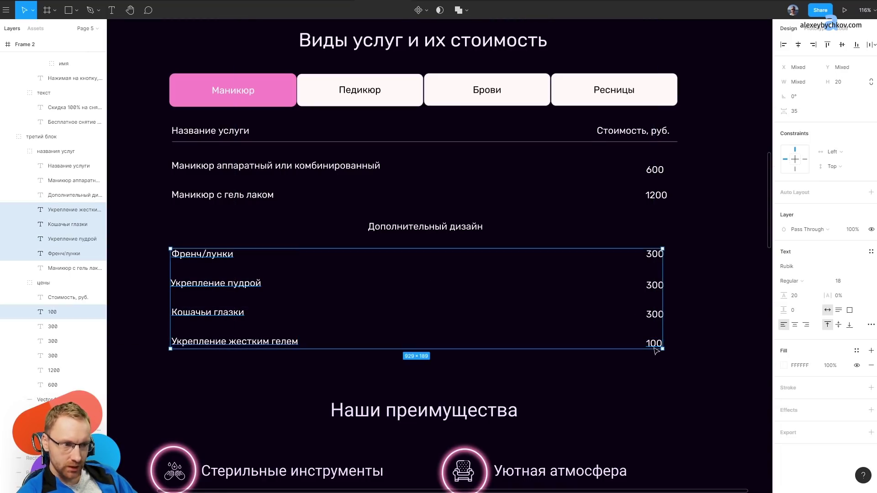
pyautogui.keyDown('shift'); pyautogui.click(656, 314); pyautogui.keyUp('shift')
pyautogui.keyDown('shift'); pyautogui.click(656, 285); pyautogui.keyUp('shift')
pyautogui.keyDown('shift'); pyautogui.click(655, 255); pyautogui.keyUp('shift')
pyautogui.moveTo(657, 287); pyautogui.dragTo(173, 393)
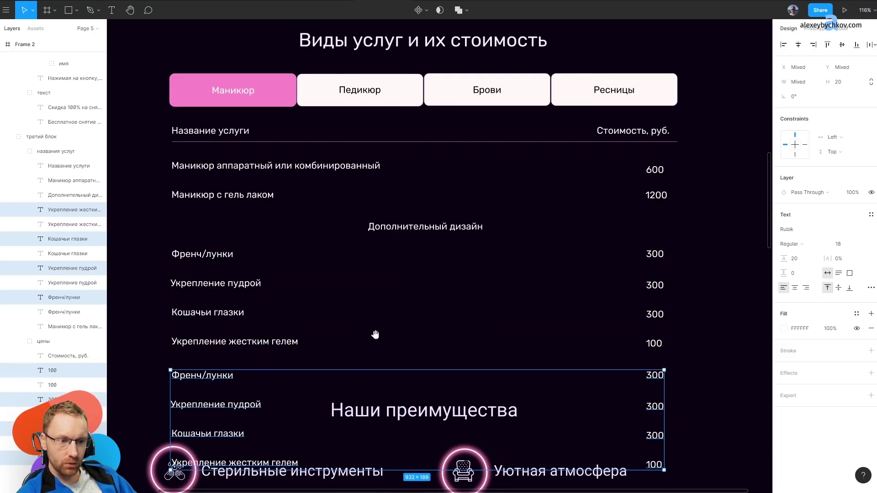
pyautogui.scroll(-5, 375, 335)
pyautogui.click(401, 215)
pyautogui.press('Delete')
pyautogui.scroll(2, 252, 140)
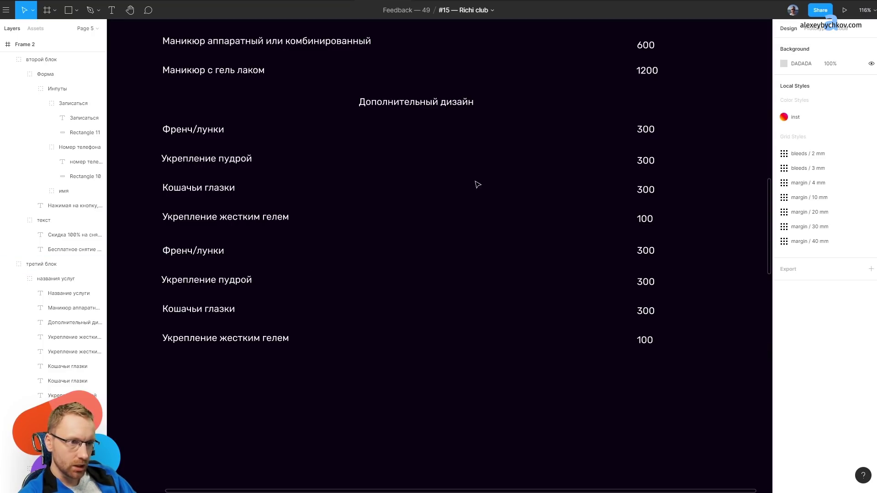
pyautogui.scroll(5, 477, 185)
pyautogui.hscroll(2, 487, 282)
pyautogui.scroll(3, 434, 285)
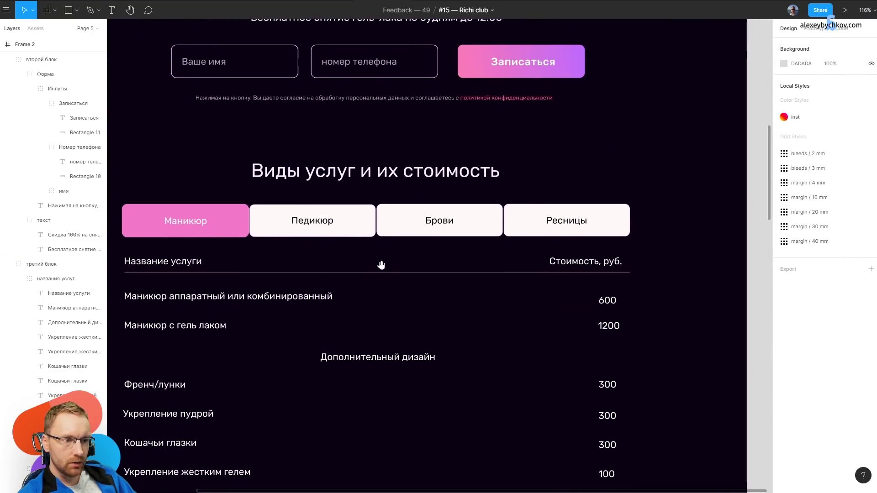
pyautogui.scroll(-2, 430, 293)
pyautogui.scroll(-3, 525, 206)
pyautogui.click(604, 136)
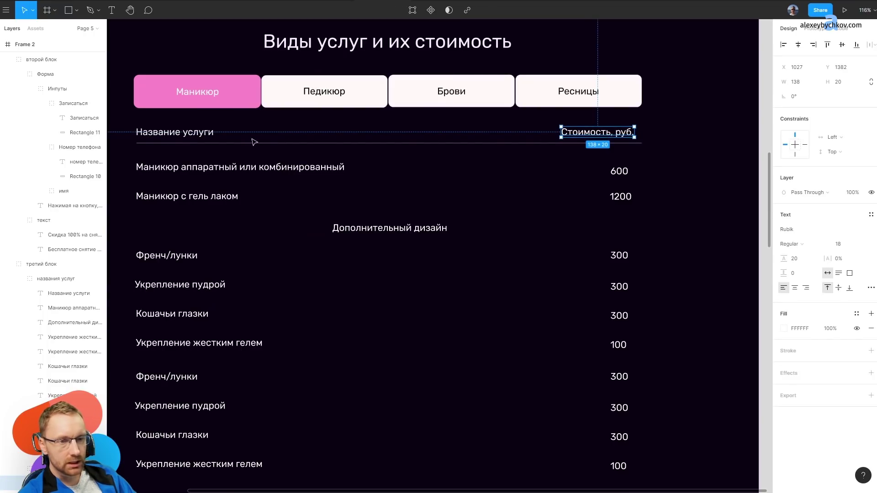
pyautogui.keyDown('shift'); pyautogui.click(231, 143); pyautogui.keyUp('shift')
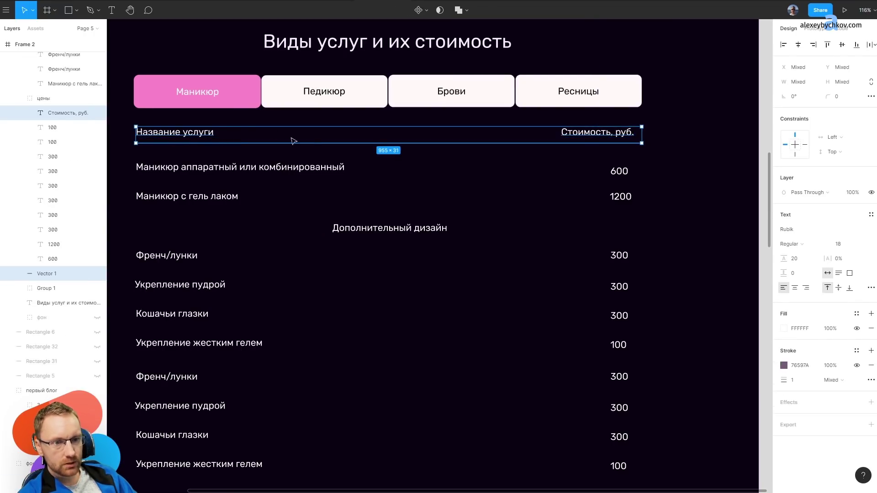
pyautogui.scroll(-2, 353, 303)
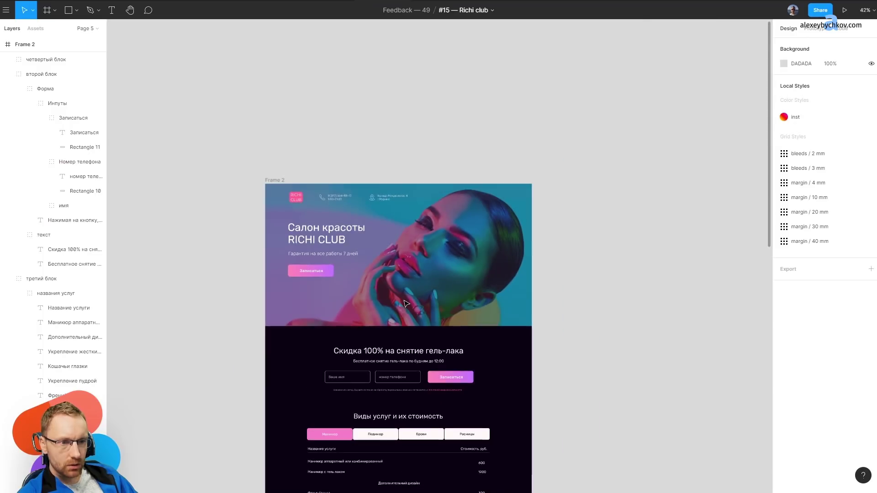
# Select the Стерильные инструменты and Профессиональные материалы headings in the advantages section.
pyautogui.scroll(-5, 406, 320)
pyautogui.scroll(-4, 392, 317)
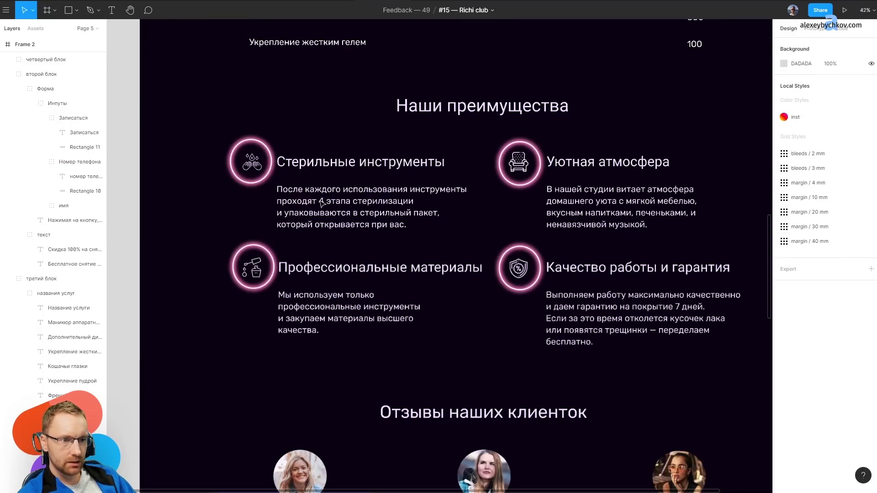
pyautogui.scroll(-2, 342, 320)
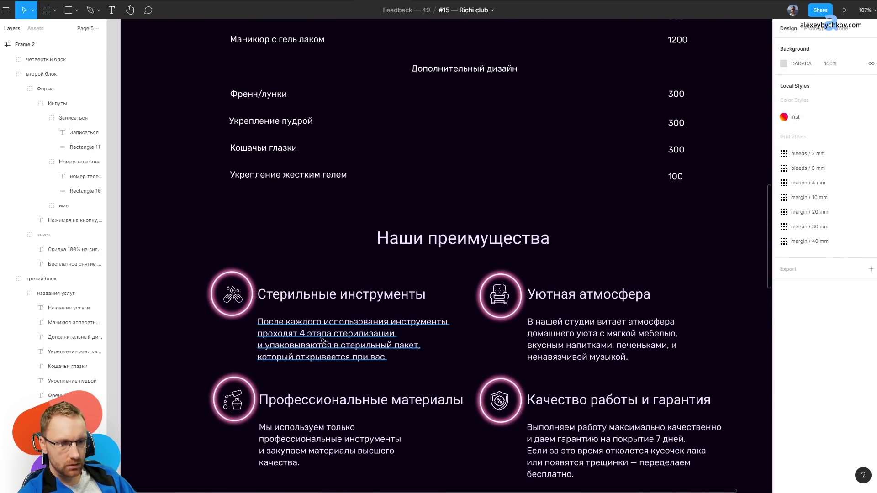
pyautogui.scroll(5, 293, 356)
pyautogui.click(261, 271)
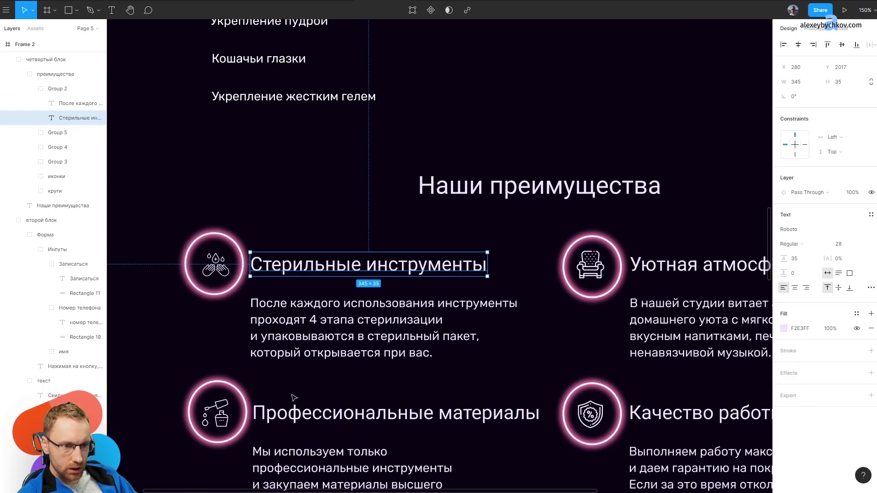
pyautogui.keyDown('shift'); pyautogui.click(287, 418); pyautogui.keyUp('shift')
pyautogui.scroll(-3, 315, 231)
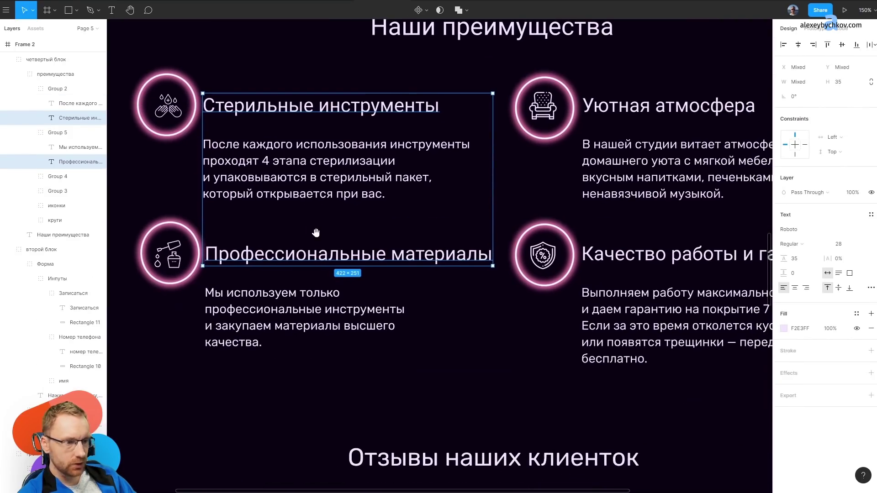
pyautogui.scroll(-3, 409, 222)
pyautogui.scroll(-2, 409, 222)
pyautogui.scroll(5, 409, 223)
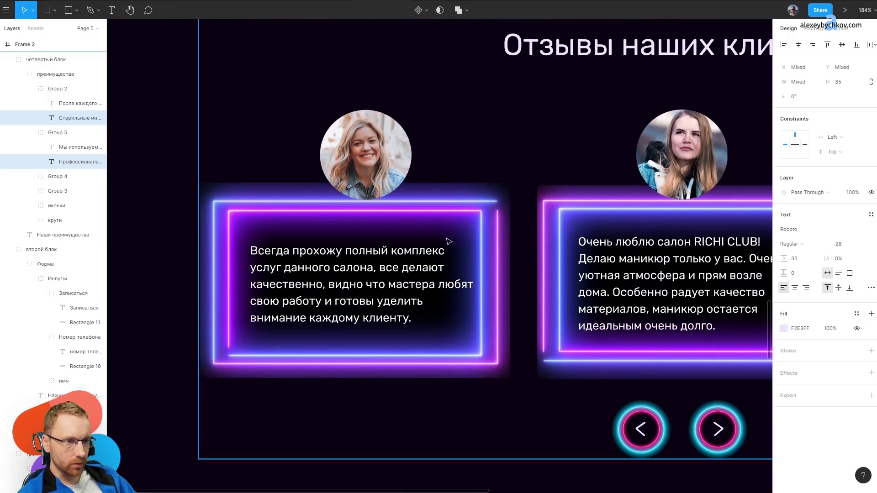
pyautogui.scroll(-3, 452, 231)
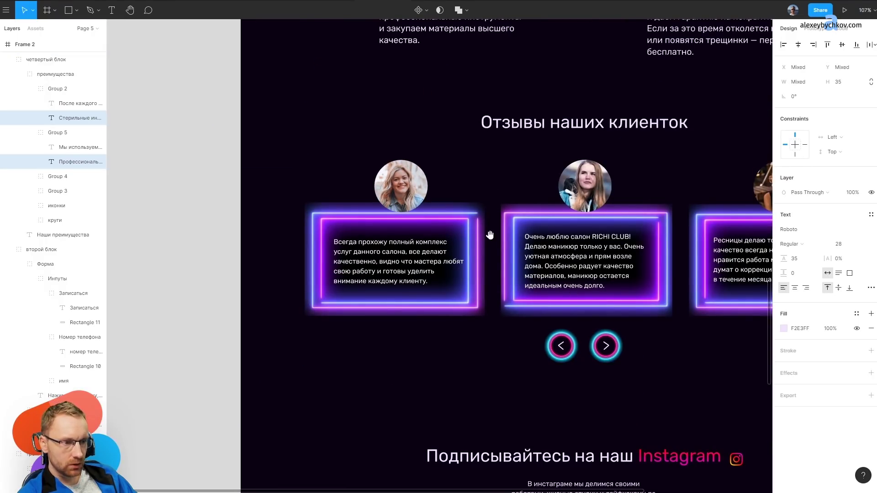
pyautogui.scroll(5, 566, 334)
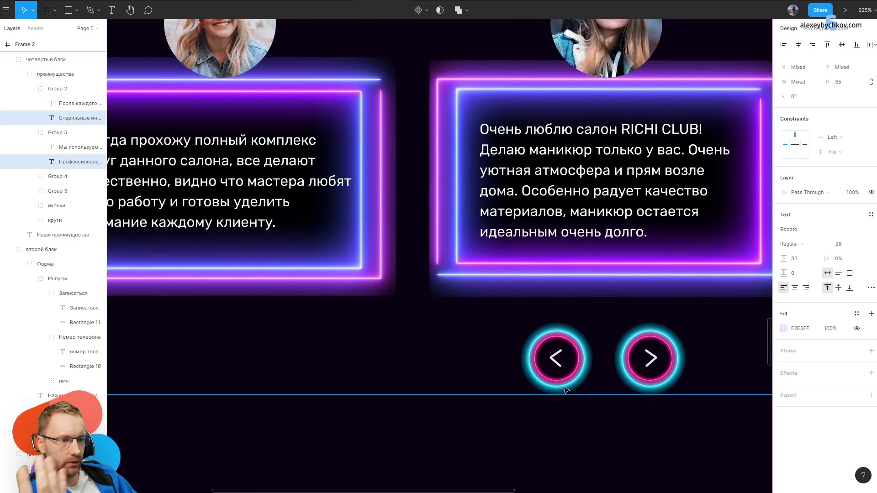
pyautogui.scroll(-3, 469, 288)
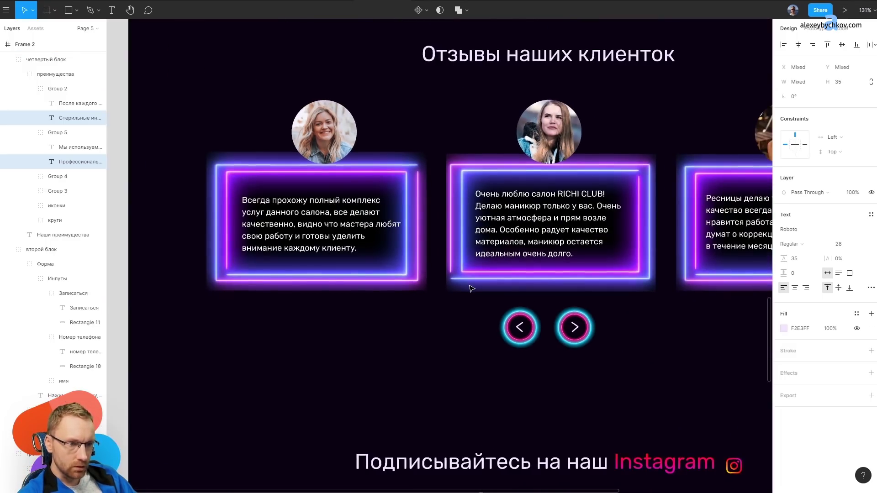
pyautogui.scroll(-2, 469, 287)
pyautogui.scroll(5, 524, 298)
pyautogui.scroll(5, 525, 298)
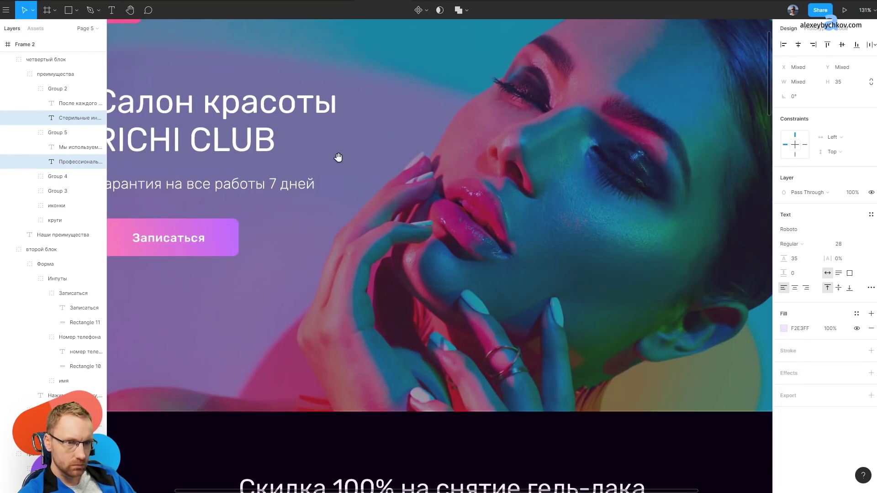
# Scroll through the landing page from the hero down to the Instagram heading.
pyautogui.moveTo(338, 155)
pyautogui.mouseDown()
pyautogui.moveTo(479, 198)
pyautogui.moveTo(450, 245)
pyautogui.mouseUp()
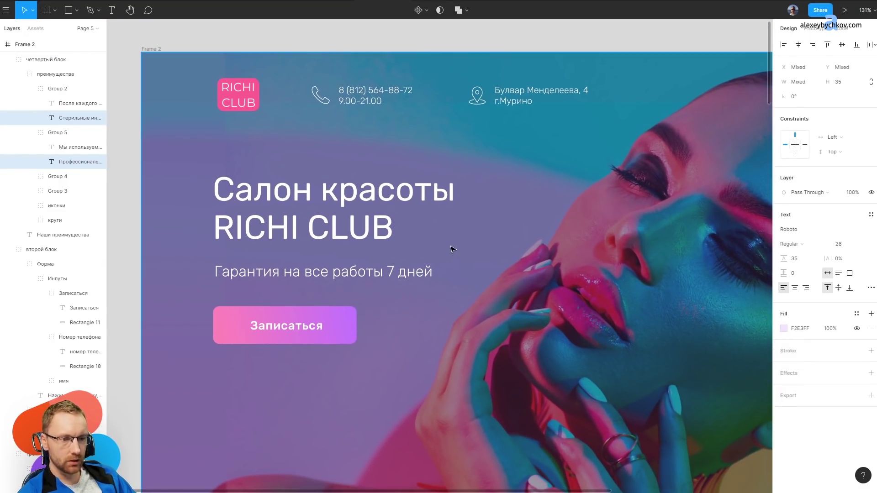
pyautogui.scroll(-3, 454, 248)
pyautogui.scroll(-1, 500, 294)
pyautogui.scroll(-5, 500, 293)
pyautogui.scroll(3, 497, 206)
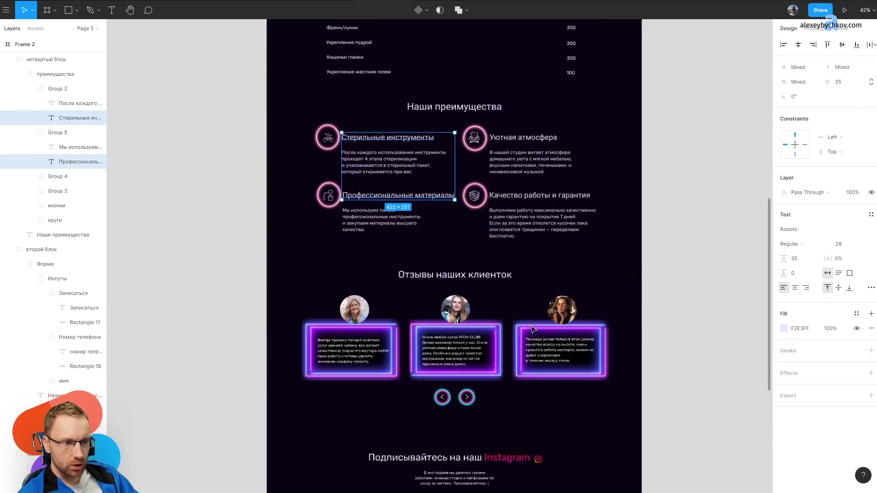
pyautogui.scroll(1, 516, 349)
pyautogui.scroll(1, 505, 211)
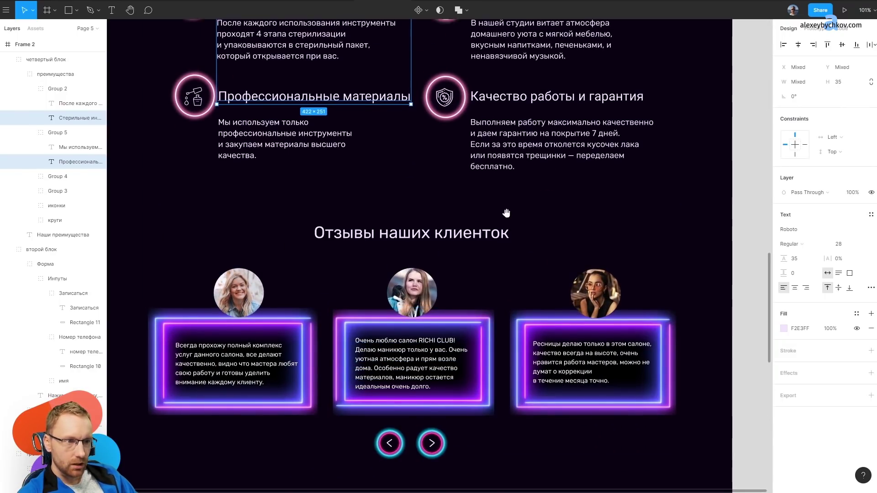
pyautogui.scroll(3, 505, 212)
pyautogui.scroll(-5, 492, 388)
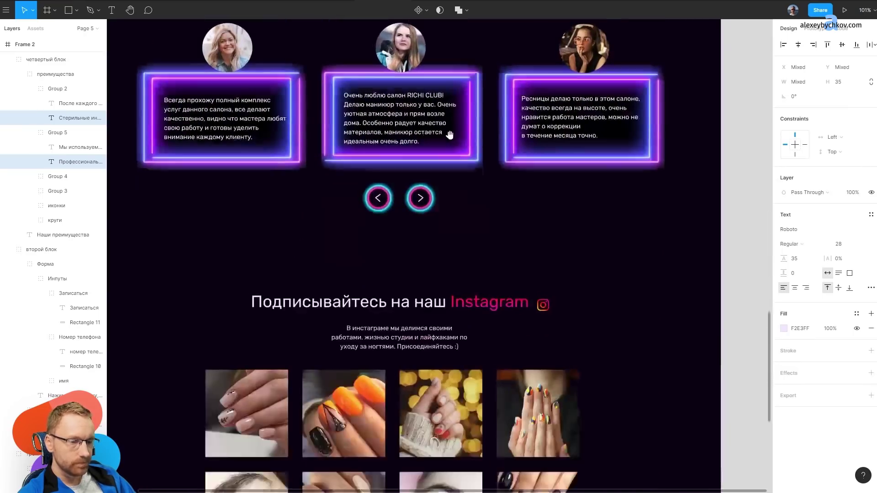
pyautogui.scroll(-1, 451, 132)
pyautogui.scroll(-3, 383, 211)
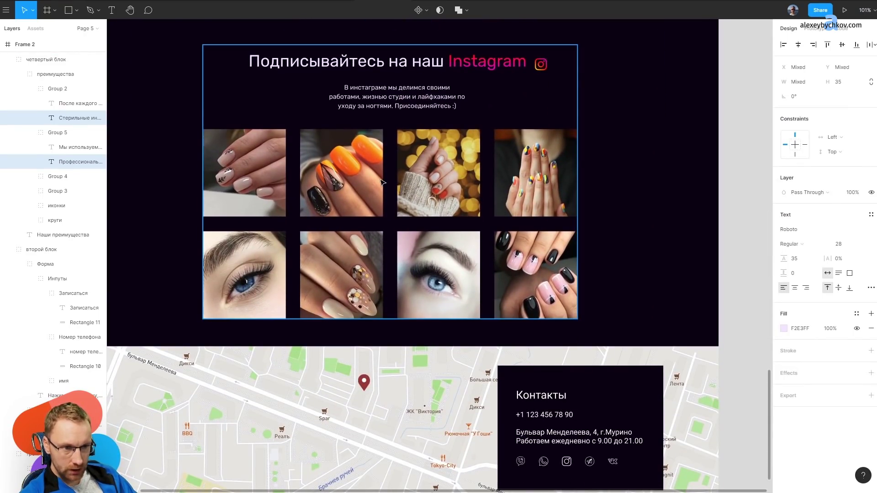
pyautogui.scroll(2, 383, 191)
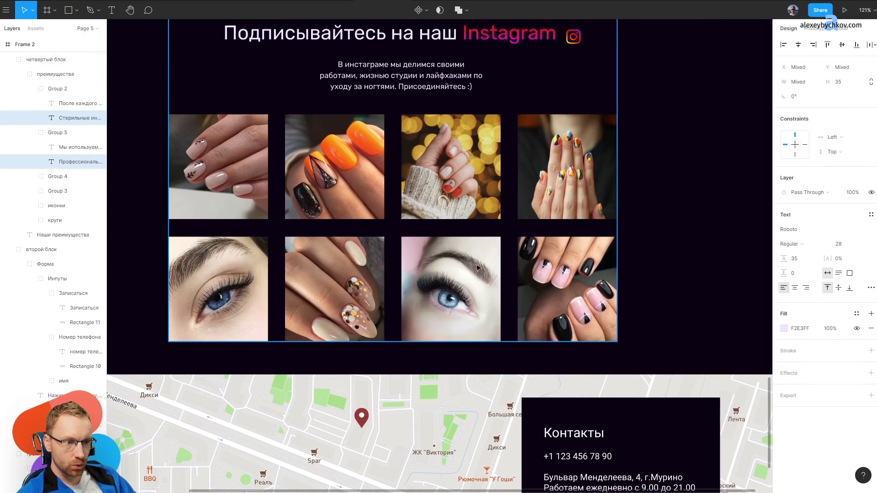
pyautogui.scroll(3, 477, 267)
pyautogui.scroll(2, 400, 247)
pyautogui.scroll(5, 400, 247)
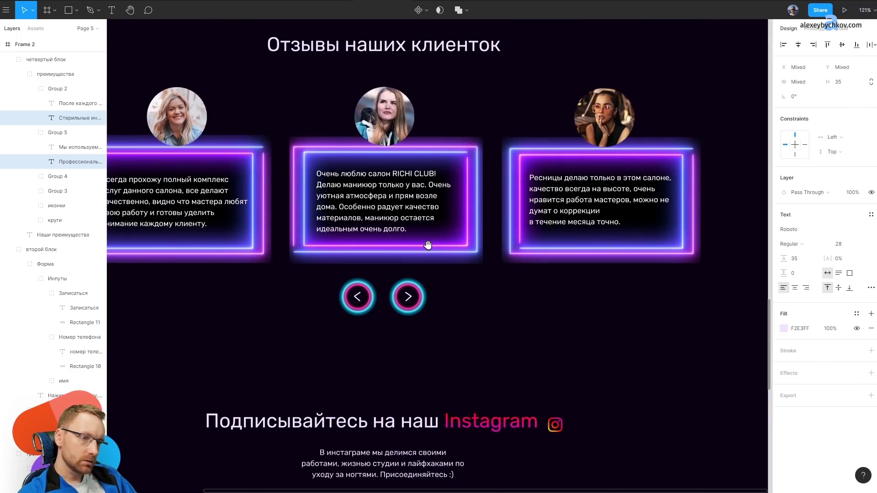
pyautogui.scroll(-5, 486, 117)
pyautogui.scroll(-3, 417, 130)
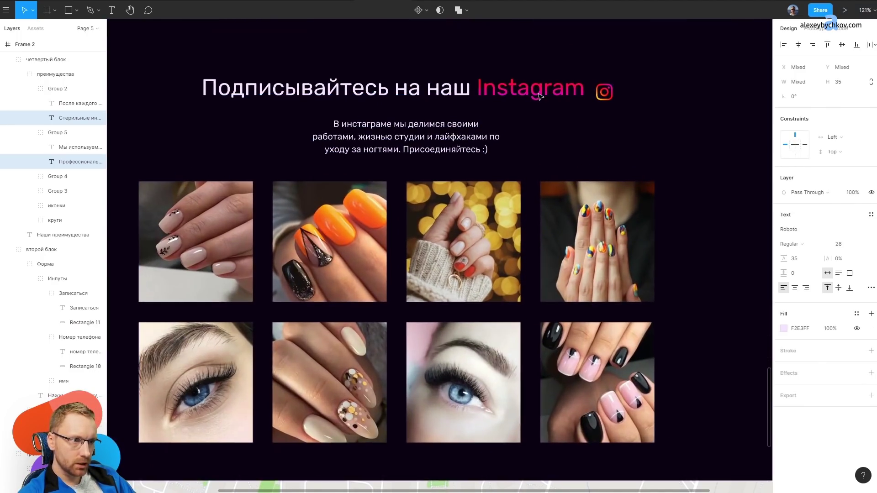
pyautogui.scroll(5, 569, 79)
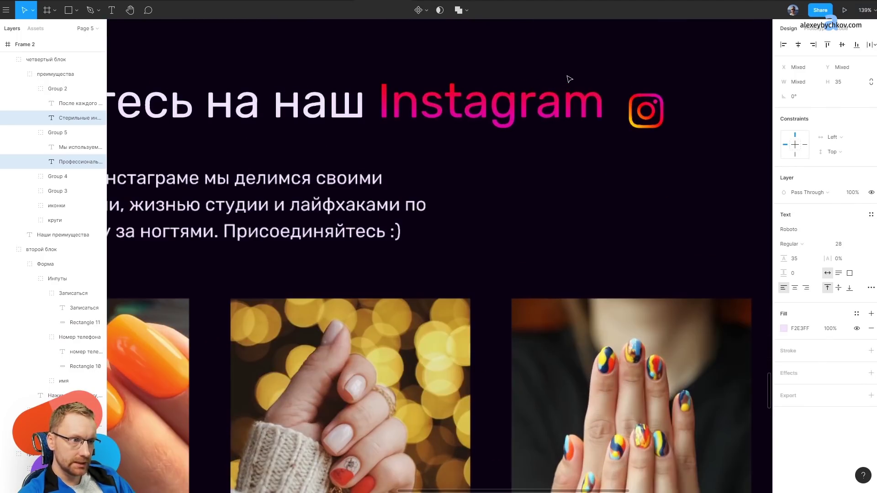
pyautogui.scroll(5, 659, 112)
# Move the 26×26 instagram 1 icon snug against the word Instagram, at X 991, Y 3220.
pyautogui.click(659, 113)
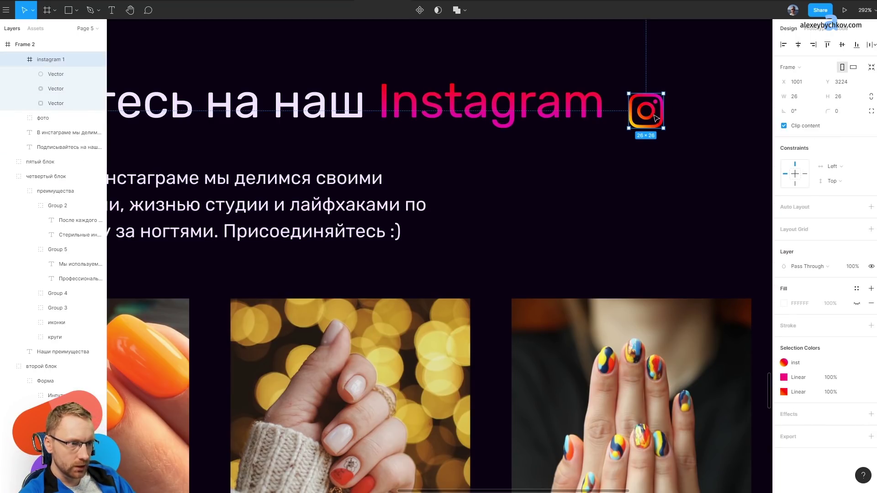
pyautogui.moveTo(659, 113); pyautogui.dragTo(640, 111)
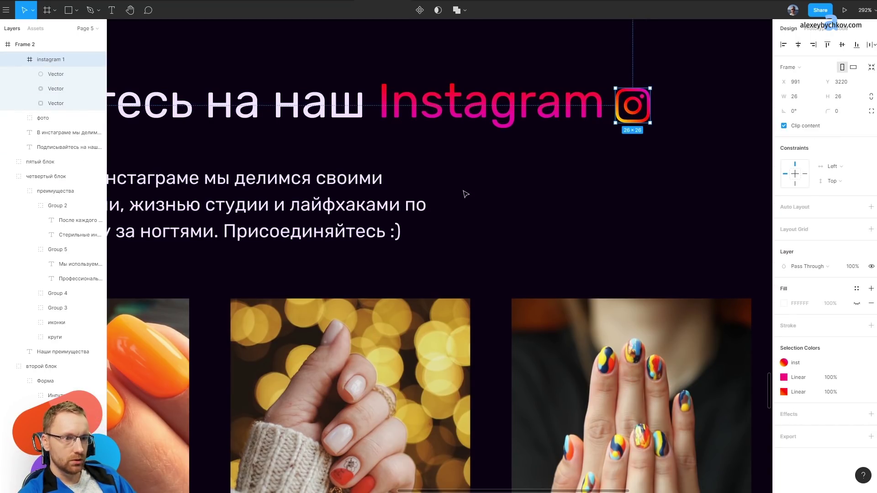
pyautogui.scroll(-3, 465, 194)
pyautogui.scroll(-3, 460, 73)
pyautogui.press('Escape')
pyautogui.scroll(-3, 360, 122)
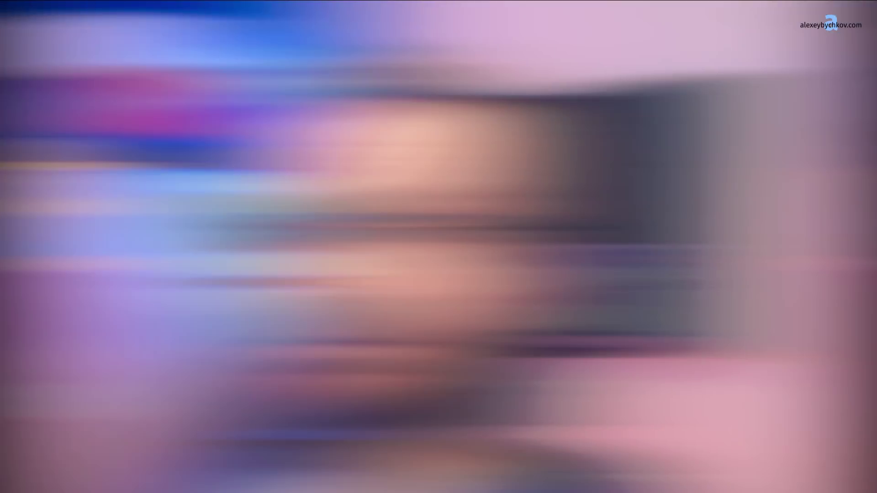
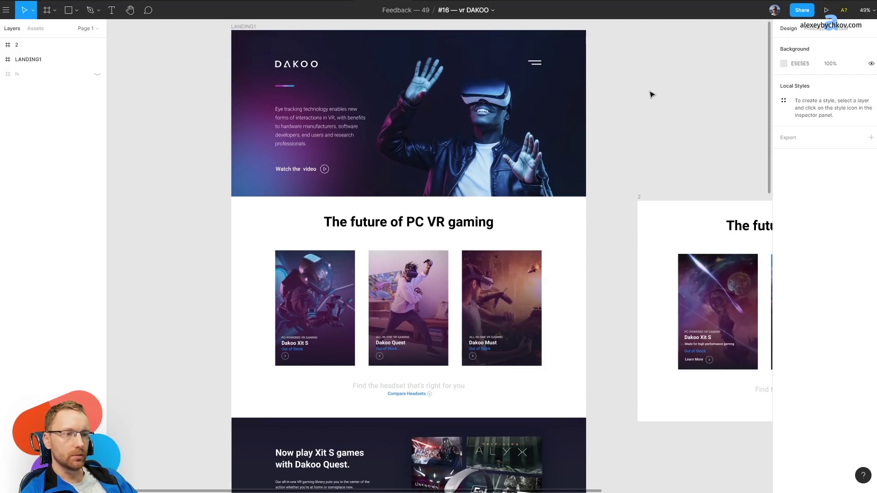
# Draw temporary grey spacer blocks above the DAKOO logo and near the hero's bottom.
pyautogui.scroll(2, 651, 92)
pyautogui.scroll(3, 368, 117)
pyautogui.scroll(3, 369, 116)
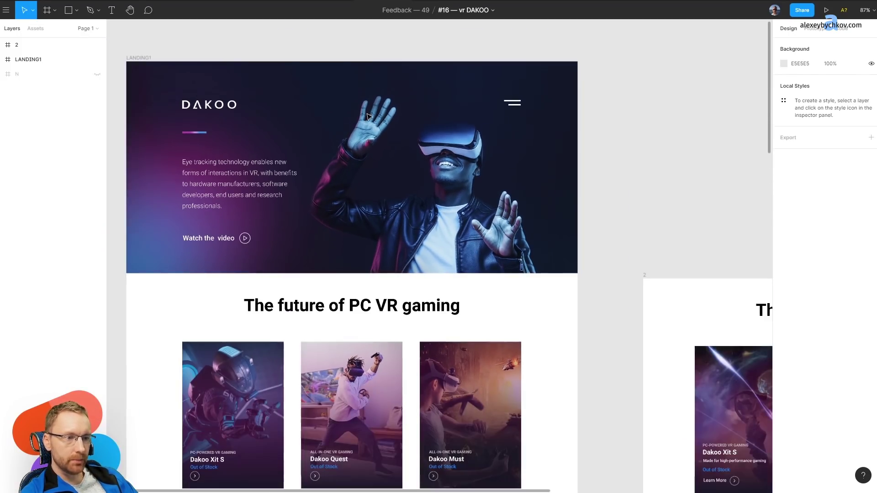
pyautogui.scroll(5, 325, 170)
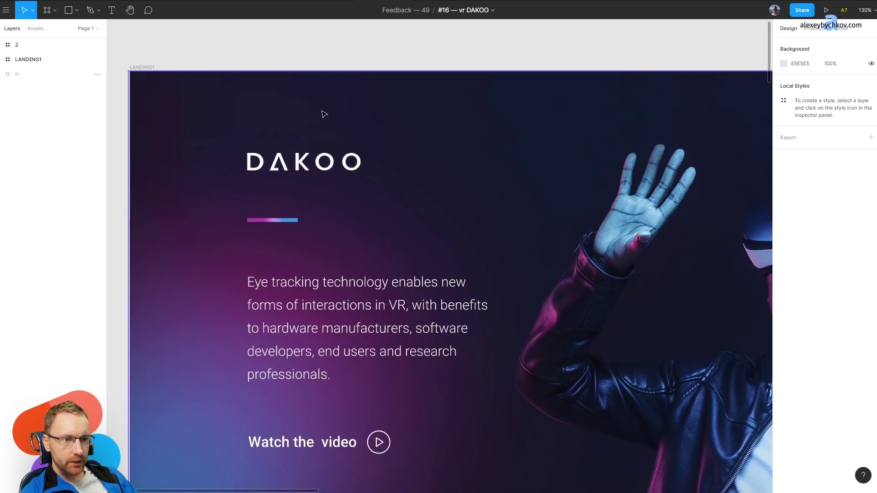
pyautogui.press('r')
pyautogui.moveTo(306, 71); pyautogui.dragTo(326, 151)
pyautogui.scroll(-5, 330, 156)
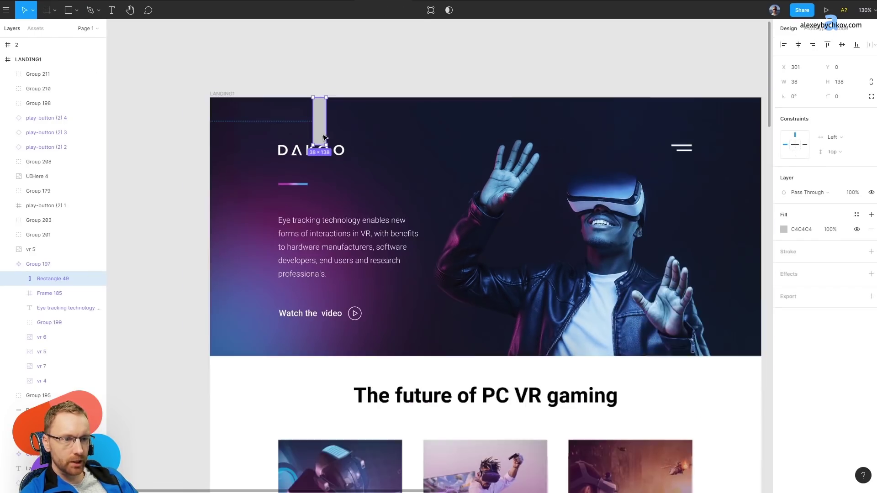
pyautogui.moveTo(320, 121)
pyautogui.mouseDown()
pyautogui.moveTo(320, 341)
pyautogui.moveTo(357, 364)
pyautogui.mouseUp()
# Delete the temporary grey spacer blocks.
pyautogui.click(380, 337)
pyautogui.click(328, 345)
pyautogui.keyDown('shift'); pyautogui.click(319, 132); pyautogui.keyUp('shift')
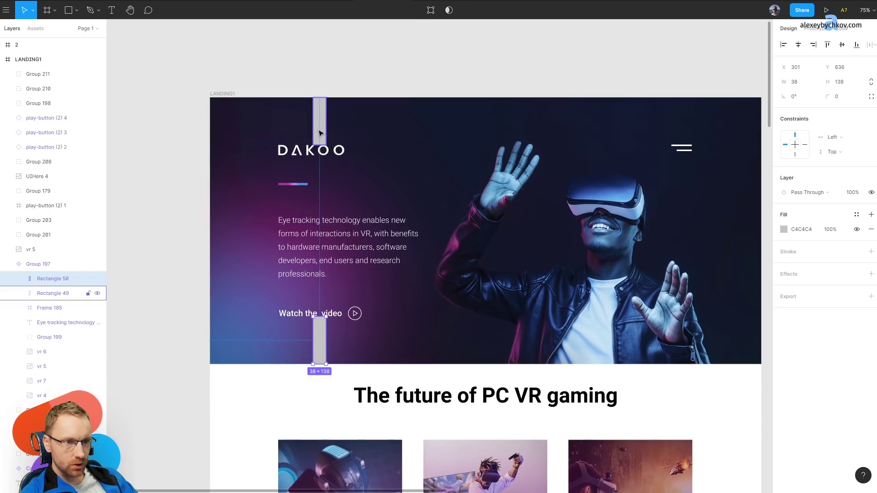
pyautogui.press('Delete')
# Nudge the gradient accent line under DAKOO down, then back up under the logo.
pyautogui.hscroll(3, 509, 151)
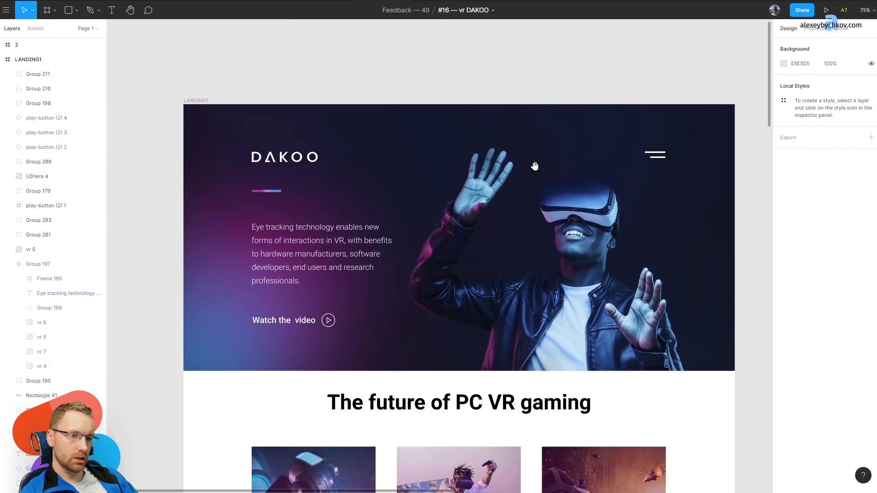
pyautogui.scroll(2, 358, 196)
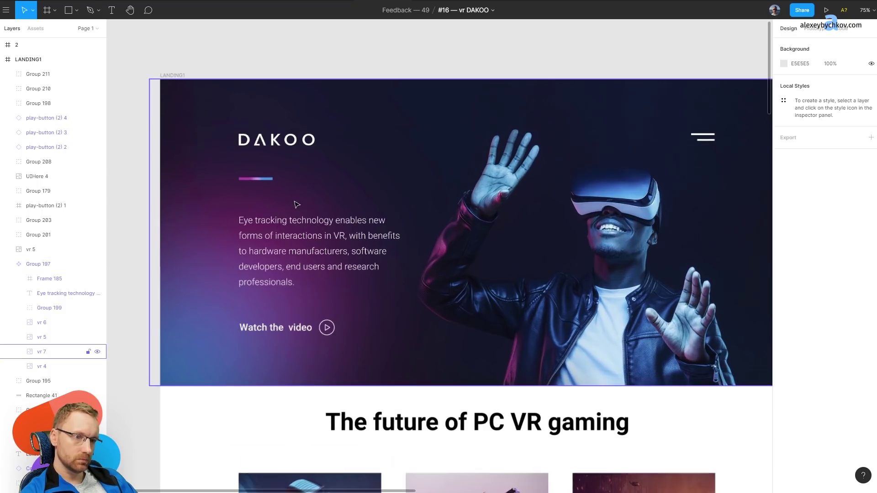
pyautogui.click(256, 174)
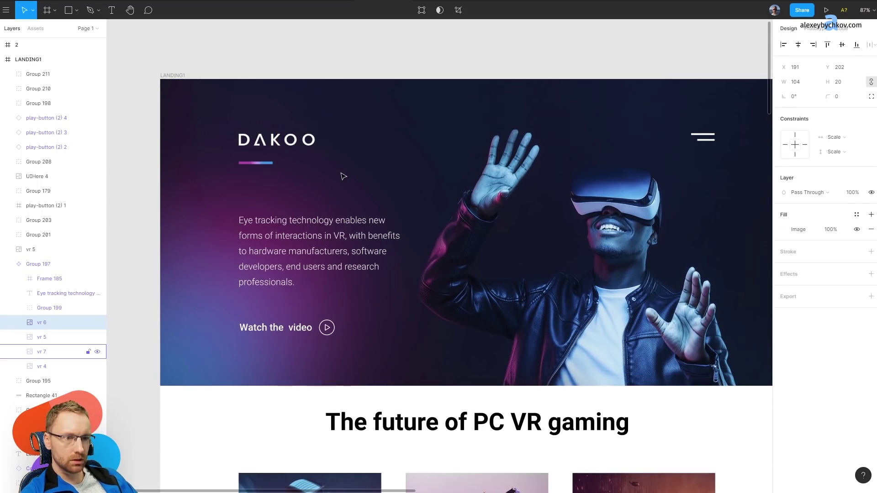
pyautogui.hotkey('shift', 'Down')
pyautogui.hotkey('shift', 'Down')
pyautogui.hotkey('shift', 'Down')
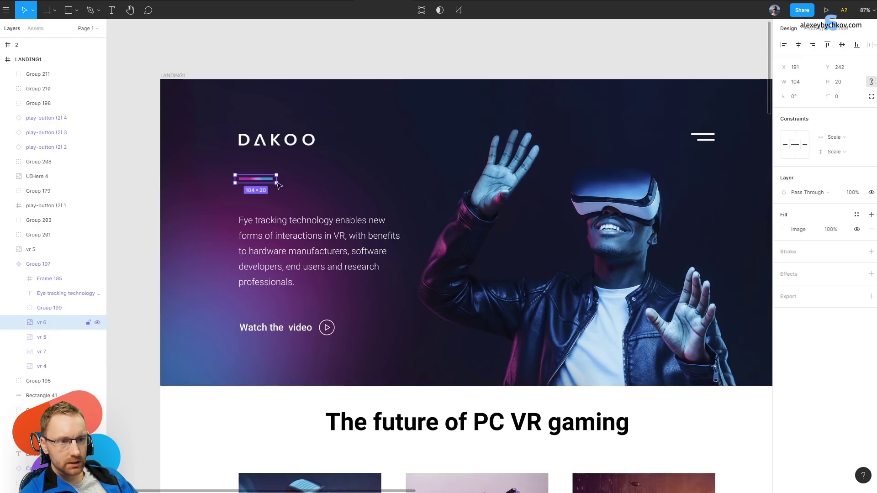
pyautogui.hotkey('shift', 'Up')
pyautogui.hotkey('shift', 'Up')
pyautogui.hotkey('shift', 'Up')
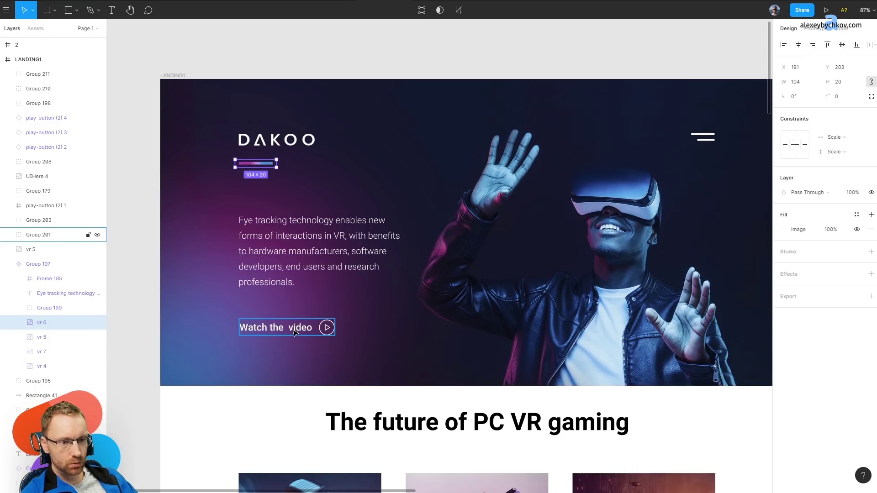
# Move the Watch the video link up about 44 px and add a measuring spacer above the logo.
pyautogui.moveTo(294, 332); pyautogui.dragTo(295, 312)
pyautogui.click(416, 160)
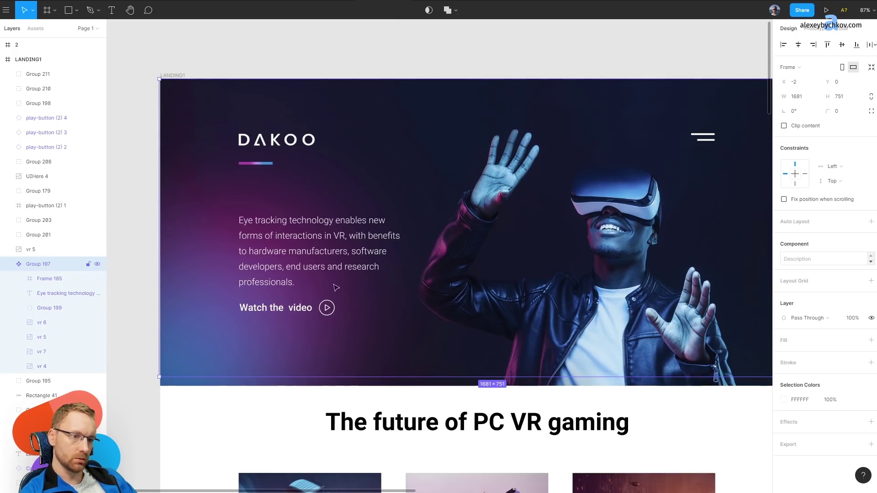
pyautogui.moveTo(258, 85)
pyautogui.mouseDown()
pyautogui.moveTo(276, 134)
pyautogui.moveTo(270, 342)
pyautogui.mouseUp()
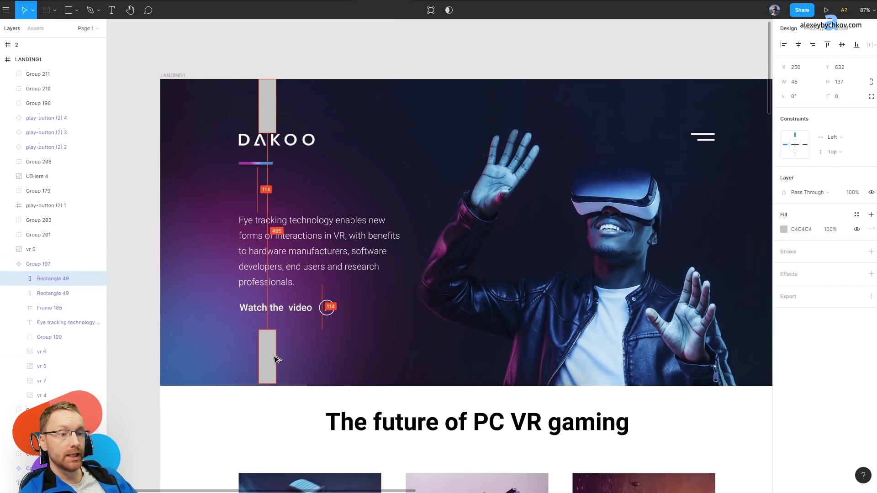
# Shorten the hero background image to 721 px tall and delete the spacer blocks.
pyautogui.click(333, 368)
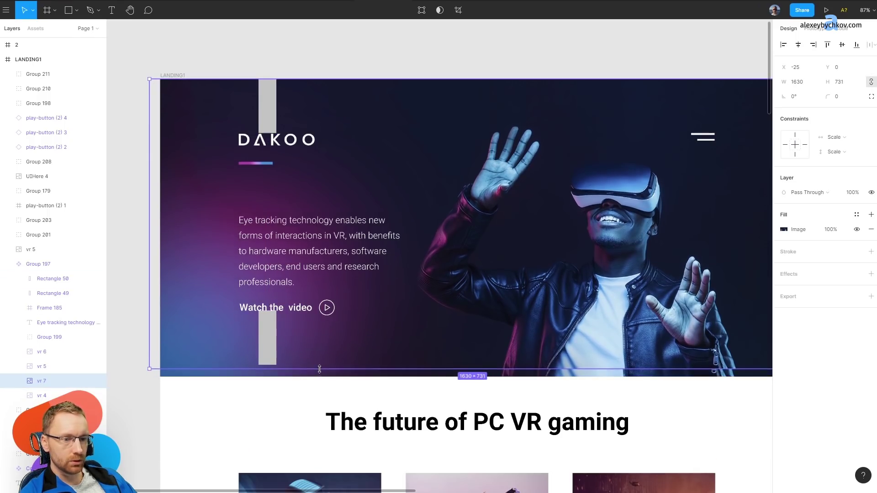
pyautogui.moveTo(322, 385); pyautogui.dragTo(324, 365)
pyautogui.click(318, 378)
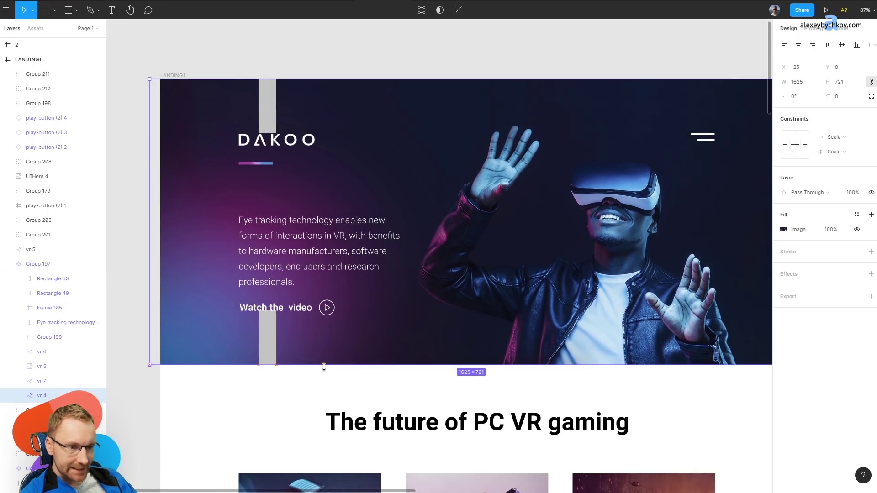
pyautogui.click(263, 337)
pyautogui.keyDown('shift'); pyautogui.click(267, 105); pyautogui.keyUp('shift')
pyautogui.press('Delete')
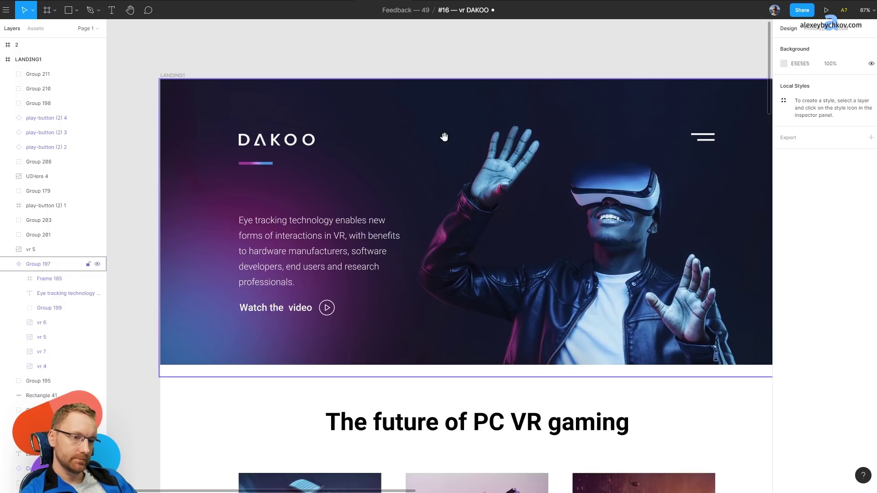
pyautogui.scroll(1, 347, 159)
pyautogui.hscroll(1, 347, 159)
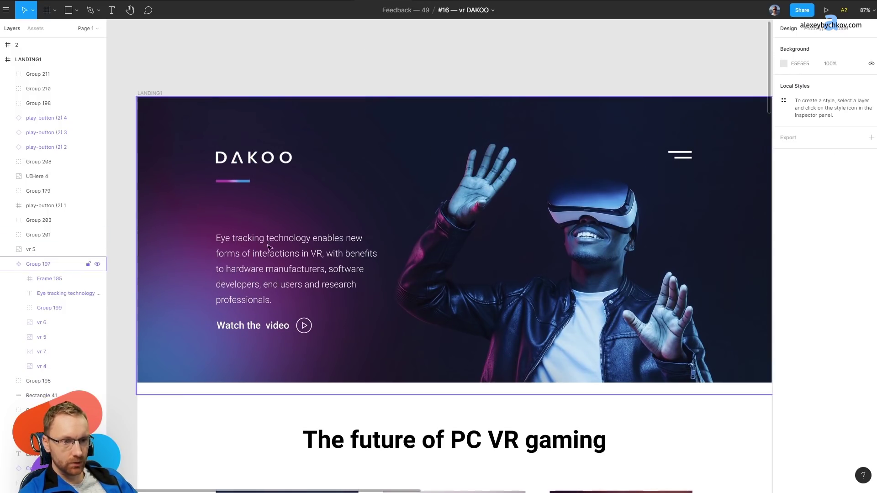
# Give the menu icon's lower bar the accent pink sampled from the canvas.
pyautogui.keyDown('ctrl'); pyautogui.click(682, 158); pyautogui.keyUp('ctrl')
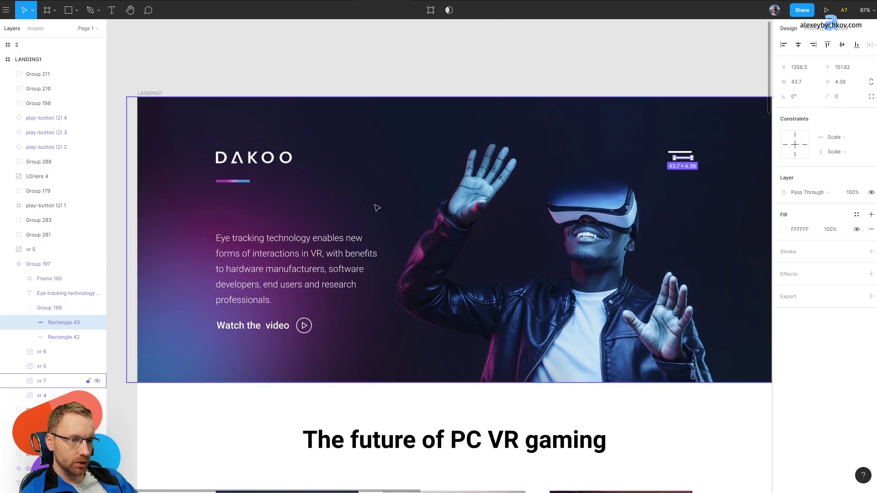
pyautogui.press('i')
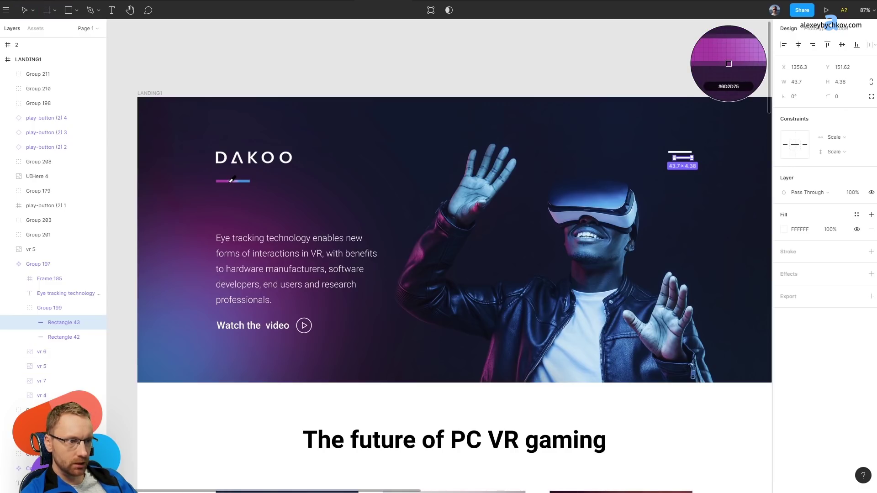
pyautogui.click(234, 179)
pyautogui.press('i')
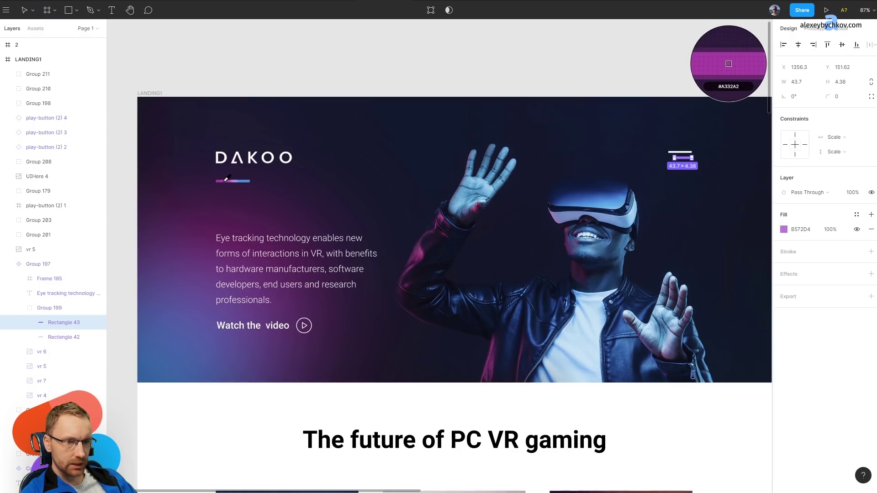
pyautogui.press('Escape')
pyautogui.press('Escape')
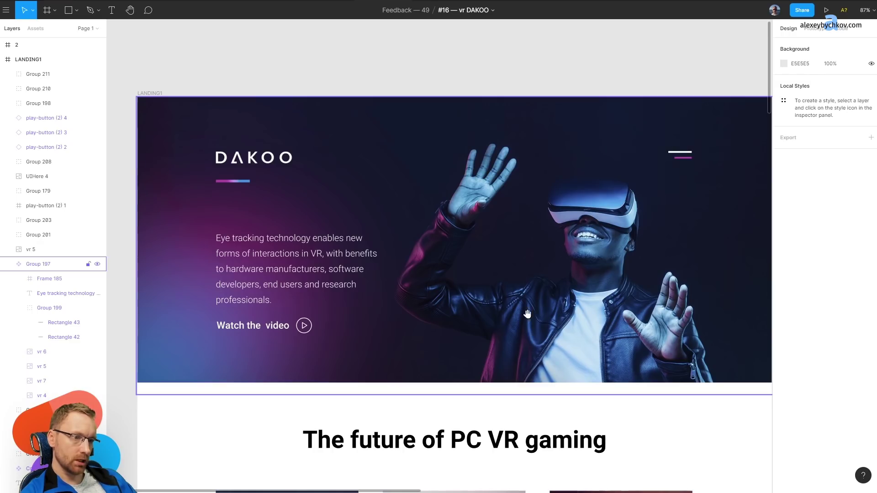
pyautogui.scroll(-2, 527, 314)
pyautogui.scroll(2, 411, 297)
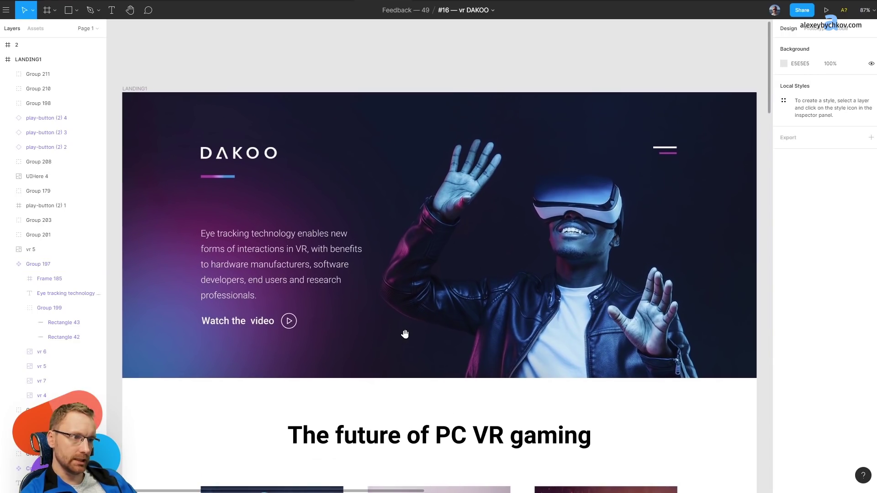
# Try recolouring the upper menu bar, then undo, keeping pink only on the lower bar.
pyautogui.click(665, 151)
pyautogui.press('i')
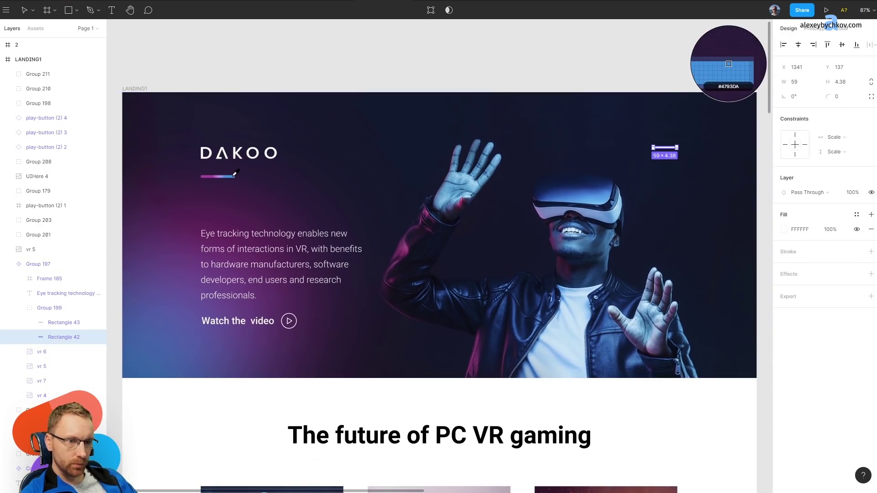
pyautogui.press('Escape')
pyautogui.press('Escape')
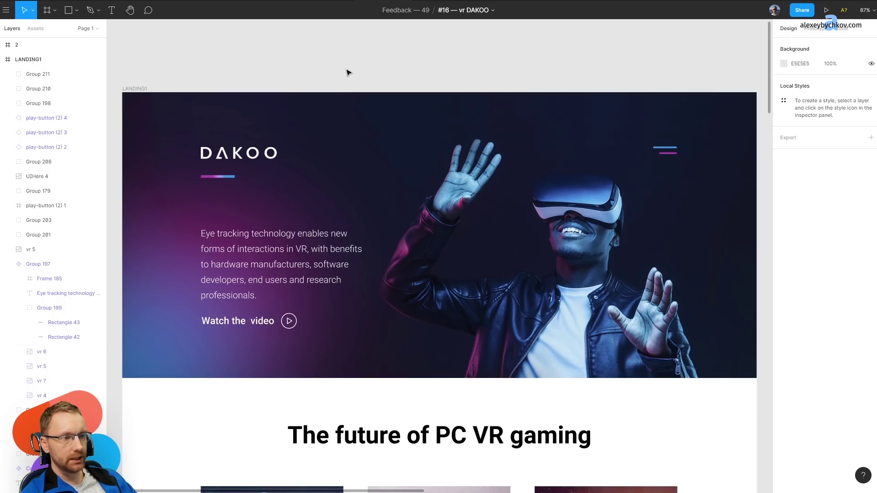
pyautogui.hotkey('ctrl', 'z')
pyautogui.hotkey('ctrl', 'z')
pyautogui.hotkey('ctrl', 'z')
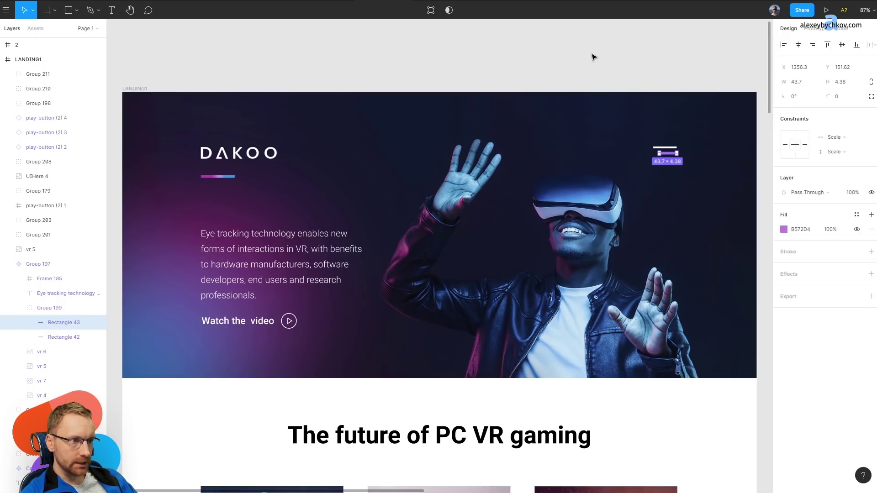
pyautogui.hotkey('ctrl', 'z')
pyautogui.hotkey('ctrl', 'shift', 'z')
pyautogui.hotkey('ctrl', 'shift', 'z')
pyautogui.scroll(-2, 432, 293)
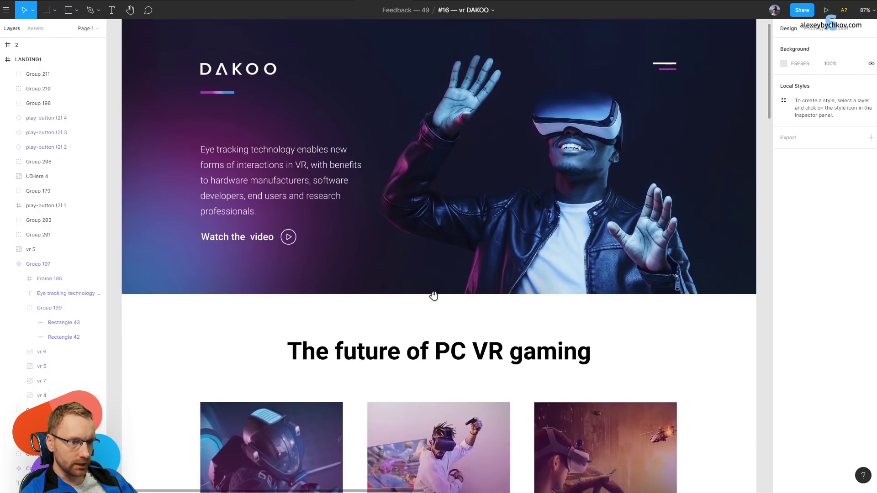
pyautogui.scroll(2, 290, 311)
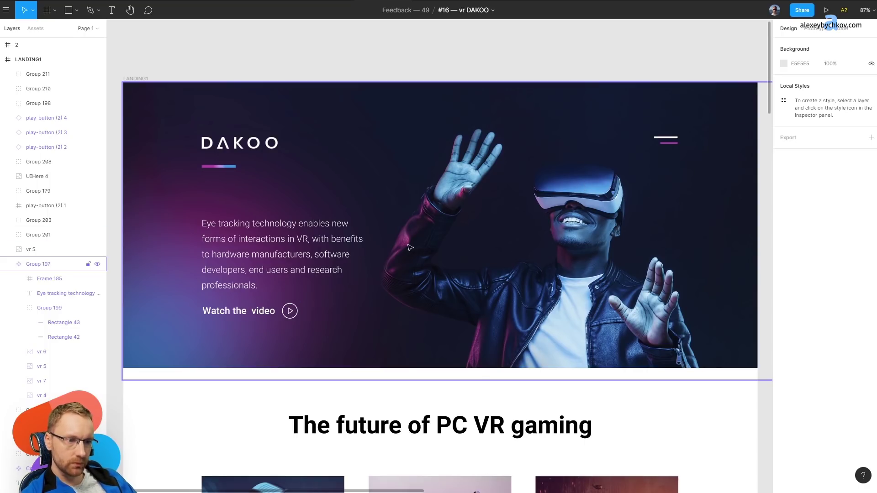
# Undo a trial paragraph shift, then move the two-bar menu icon to X 1240, Y 214.
pyautogui.moveTo(371, 236); pyautogui.dragTo(392, 236)
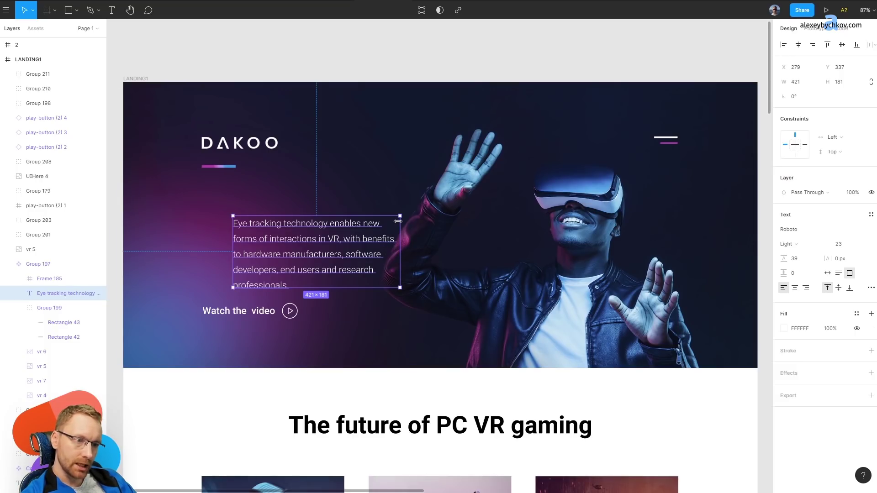
pyautogui.hotkey('ctrl', 'z')
pyautogui.click(416, 345)
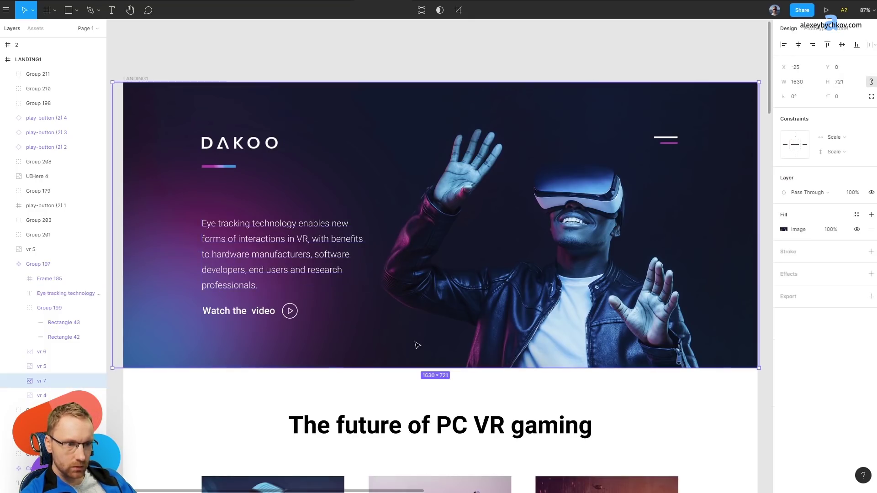
pyautogui.click(670, 143)
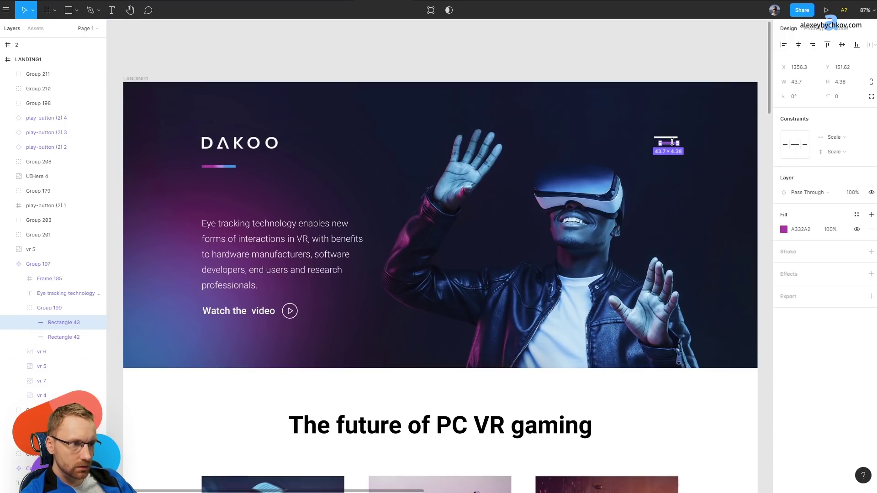
pyautogui.click(57, 307)
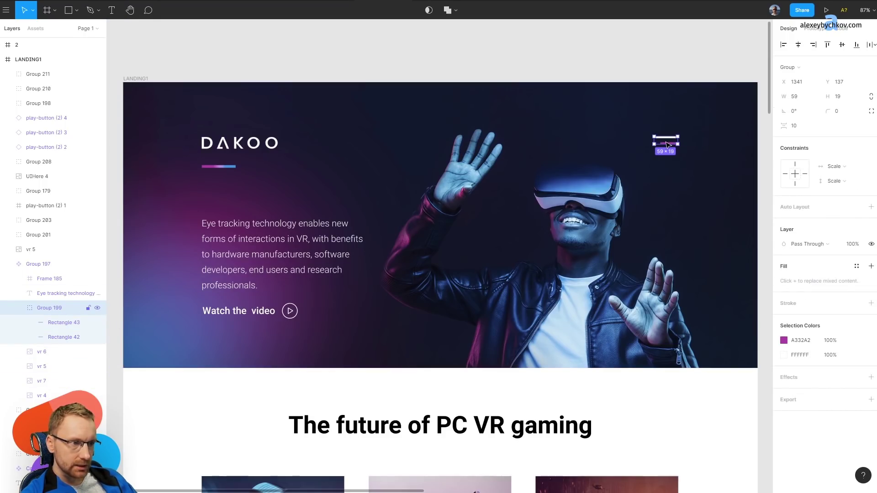
pyautogui.moveTo(668, 145); pyautogui.dragTo(627, 176)
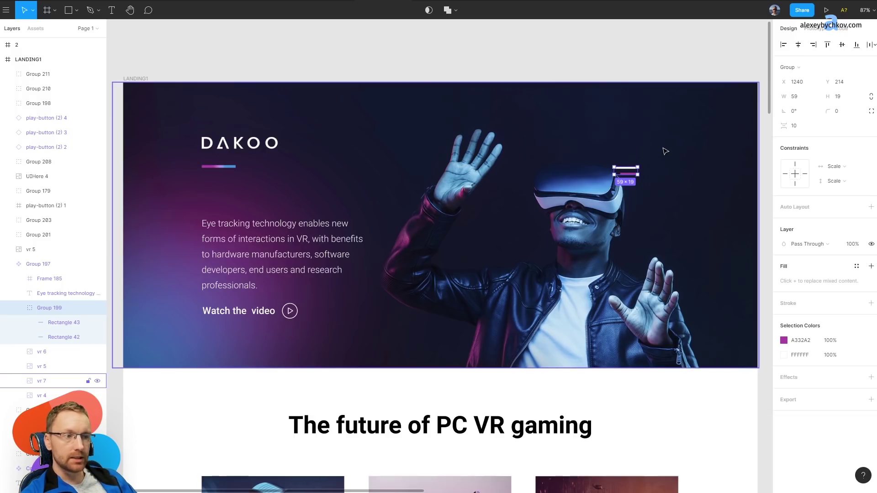
# Push The future of PC VR gaming heading down 30 px.
pyautogui.click(612, 47)
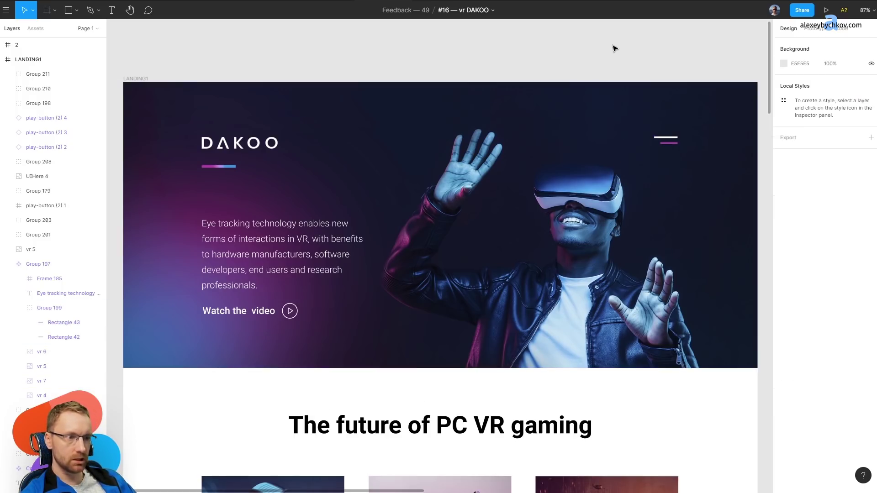
pyautogui.scroll(-1, 424, 235)
pyautogui.scroll(-2, 423, 219)
pyautogui.scroll(-5, 426, 183)
pyautogui.scroll(-3, 429, 144)
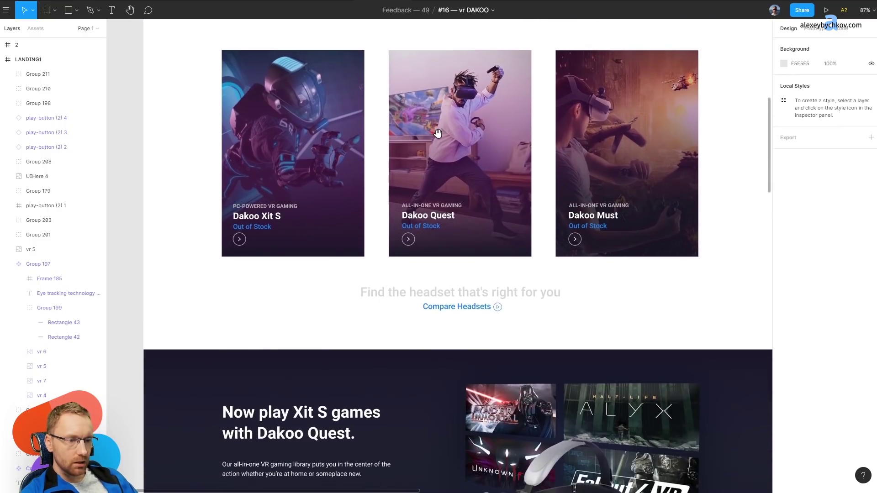
pyautogui.scroll(4, 428, 155)
pyautogui.click(429, 172)
pyautogui.scroll(5, 476, 313)
pyautogui.scroll(-5, 476, 314)
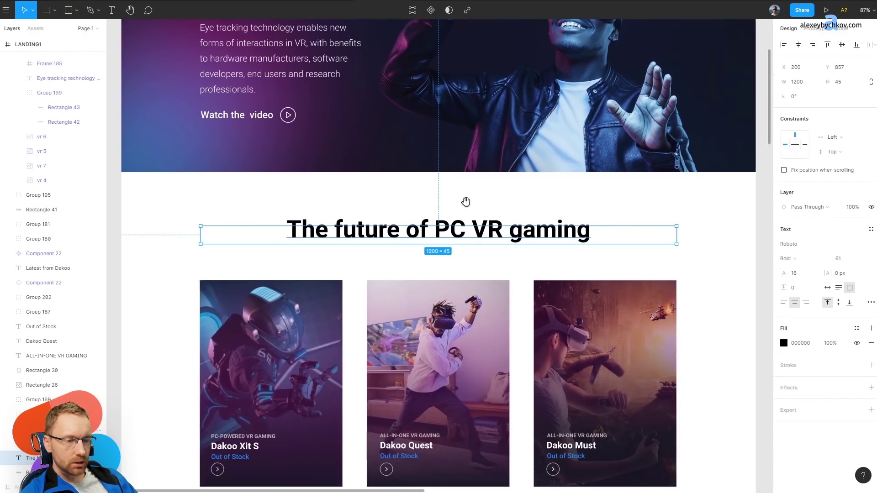
pyautogui.hotkey('shift', 'Down')
pyautogui.hotkey('shift', 'Down')
pyautogui.hotkey('shift', 'Down')
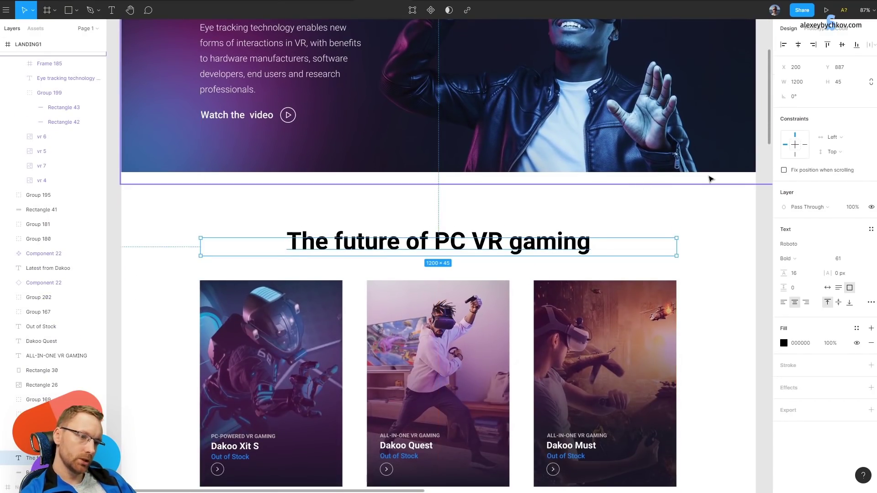
pyautogui.scroll(-4, 471, 192)
pyautogui.scroll(2, 470, 192)
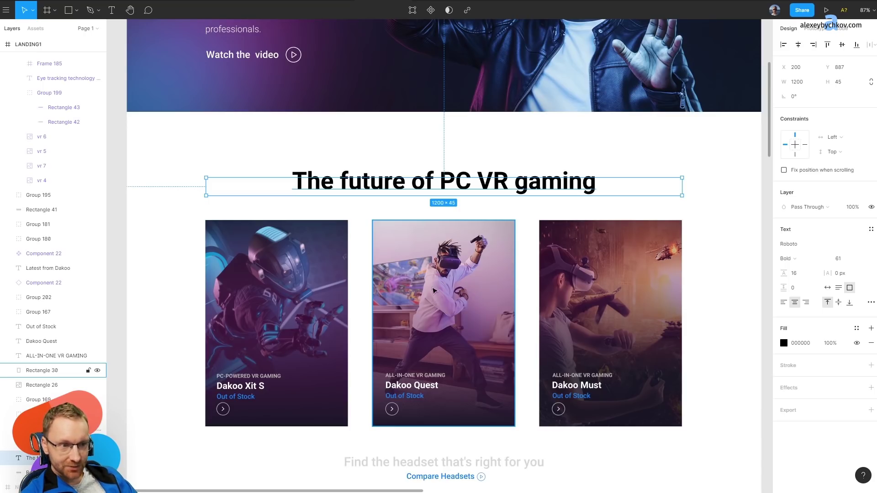
# Fine-tune the heading's position, settling it at Y 877 above the product cards.
pyautogui.hotkey('shift', 'Up')
pyautogui.hotkey('shift', 'Up')
pyautogui.hotkey('shift', 'Up')
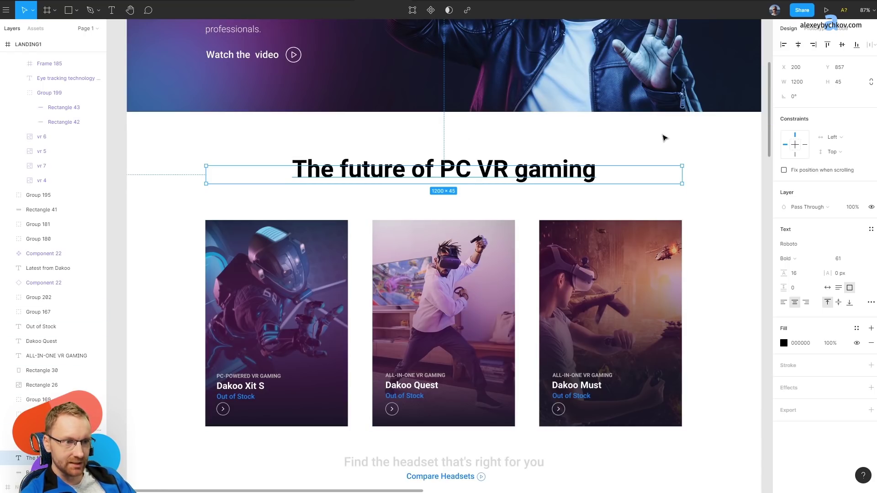
pyautogui.click(694, 136)
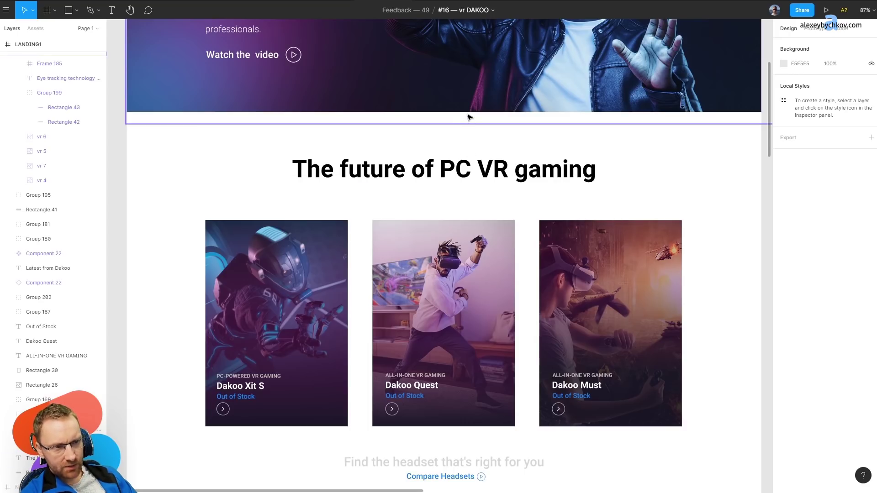
pyautogui.click(469, 169)
pyautogui.hotkey('shift', 'Down')
pyautogui.hotkey('shift', 'Down')
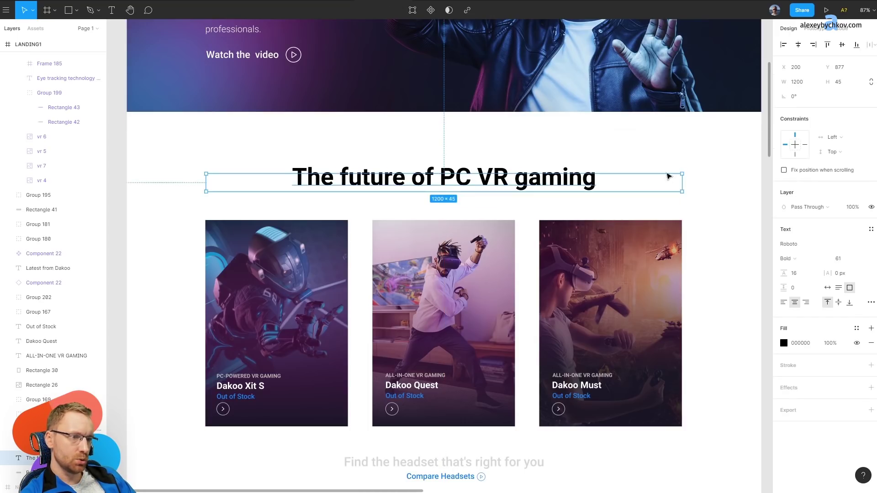
pyautogui.hotkey('shift', 'Down')
pyautogui.click(710, 148)
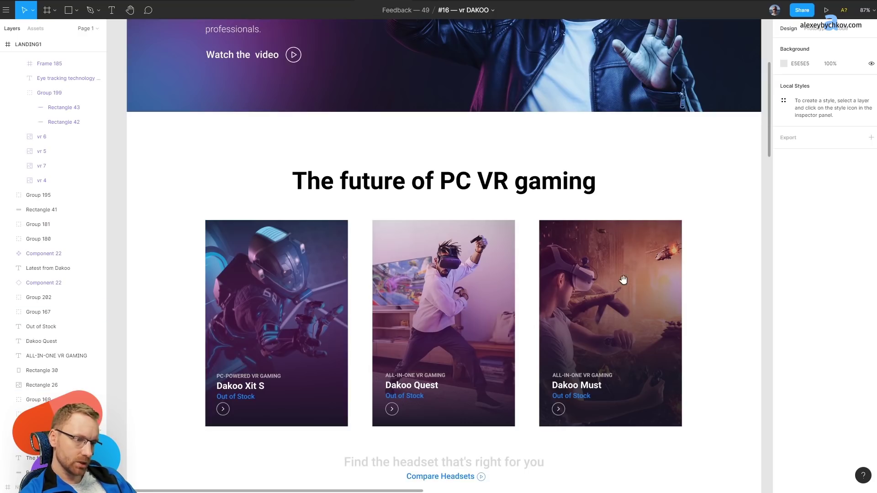
# Pan the canvas to bring the three product cards into view.
pyautogui.moveTo(464, 360); pyautogui.dragTo(408, 253)
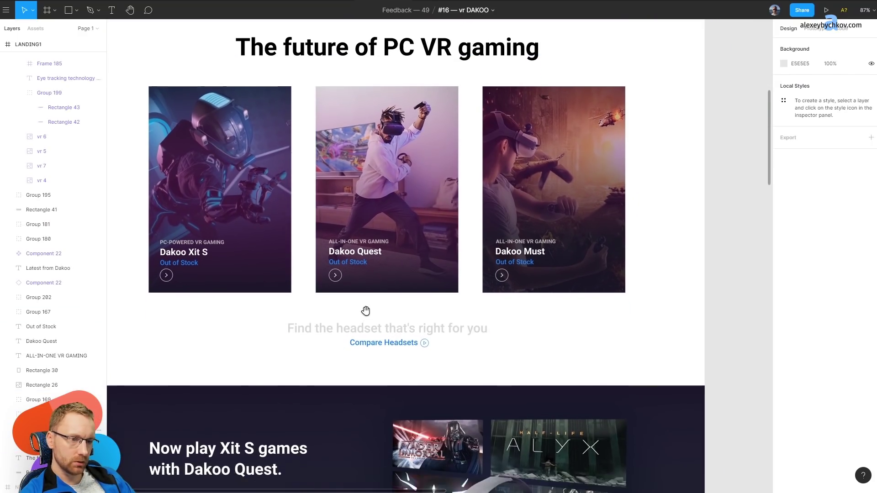
pyautogui.scroll(6, 438, 281)
pyautogui.scroll(-4, 411, 201)
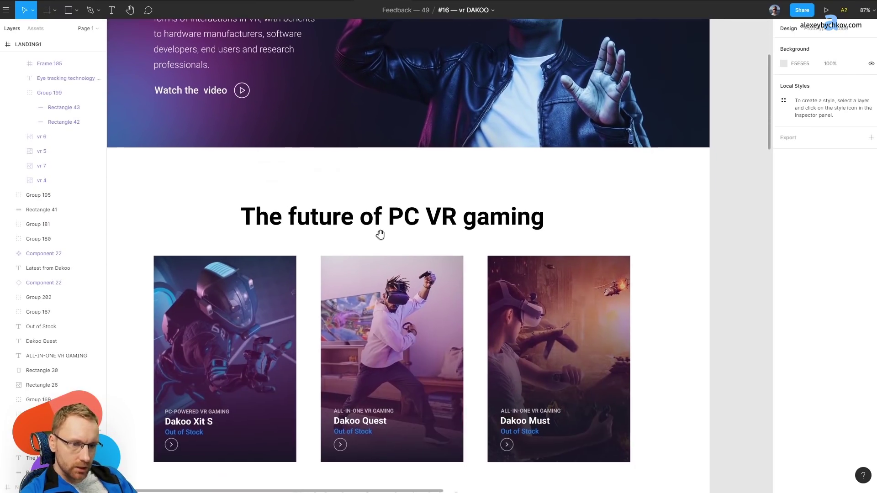
pyautogui.scroll(-4, 374, 265)
pyautogui.scroll(-4, 369, 291)
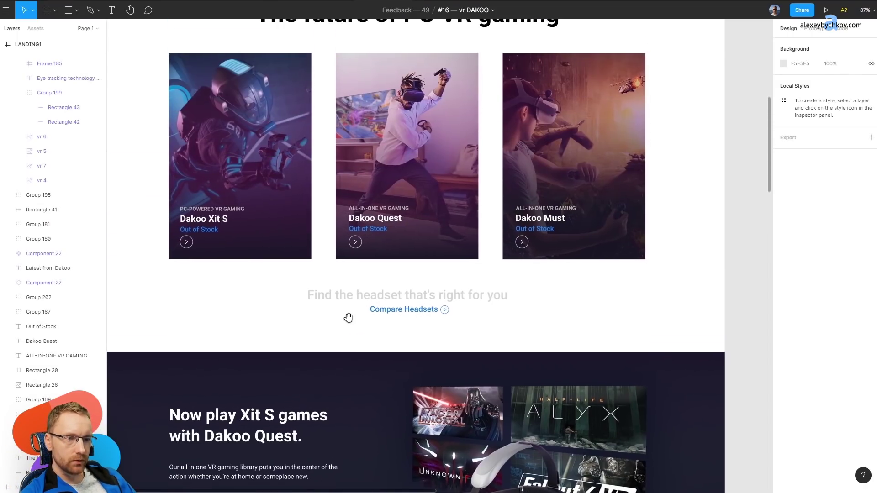
pyautogui.moveTo(343, 96); pyautogui.dragTo(348, 317)
pyautogui.moveTo(426, 146); pyautogui.dragTo(419, 349)
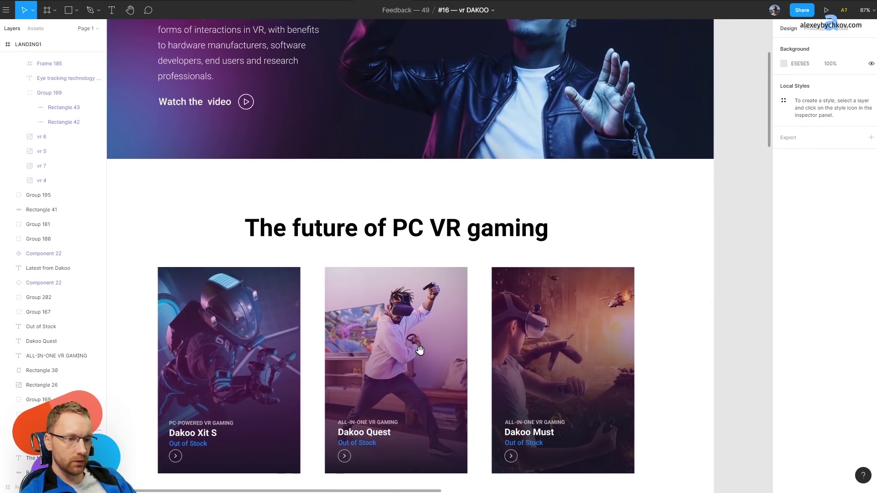
pyautogui.scroll(3, 422, 319)
pyautogui.scroll(-10, 428, 364)
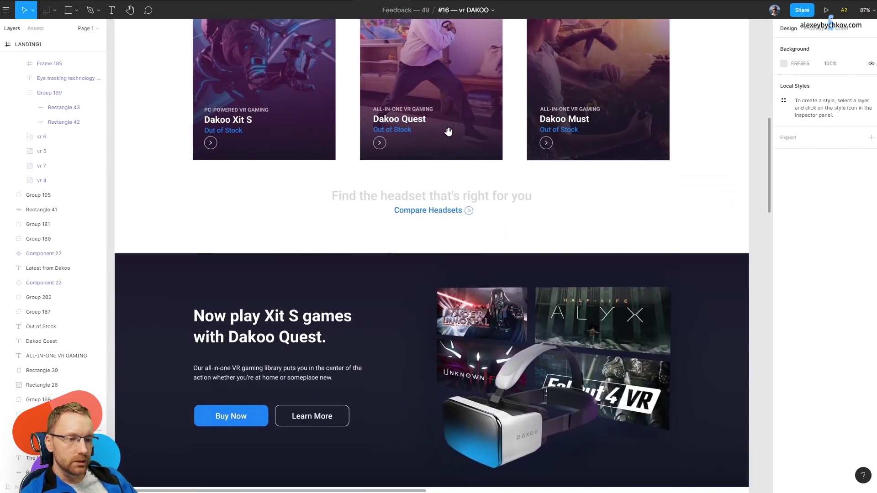
pyautogui.moveTo(476, 127); pyautogui.dragTo(480, 162)
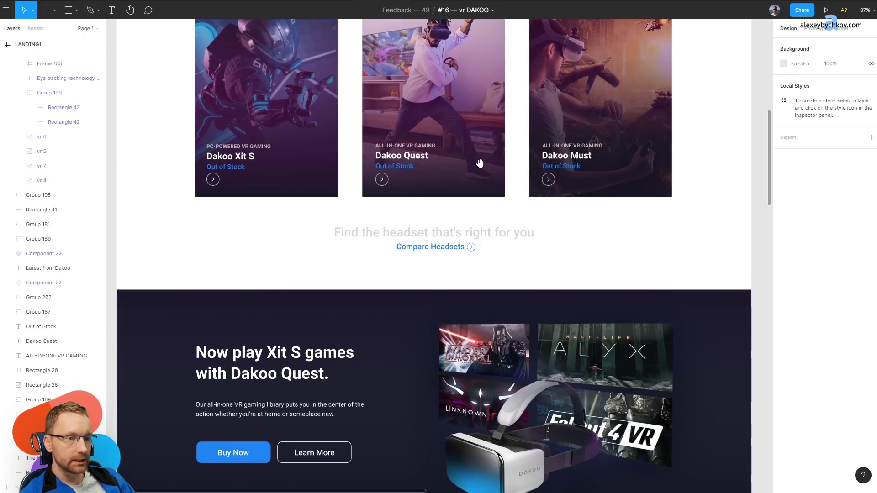
pyautogui.scroll(5, 256, 192)
# Inspect the arrow icon and its circular outline inside the Dakoo Xit S card.
pyautogui.click(201, 342)
pyautogui.doubleClick(188, 343)
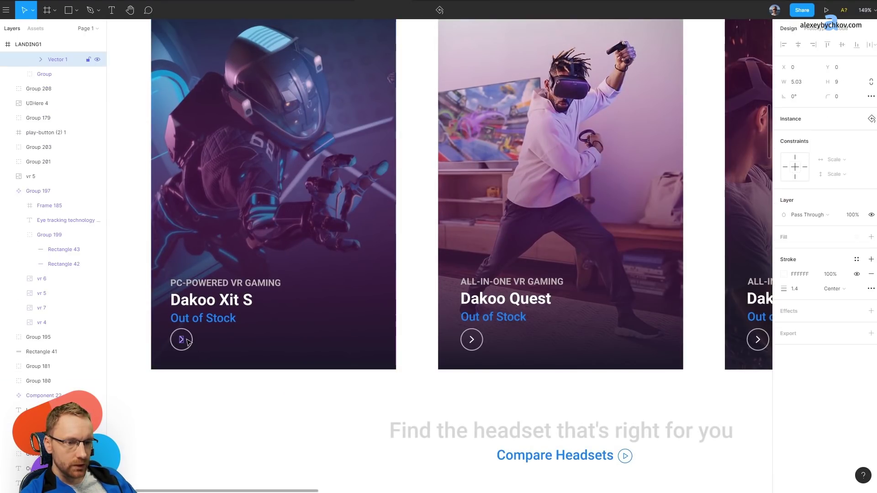
pyautogui.press('Return')
pyautogui.press('Return')
pyautogui.scroll(2, 137, 137)
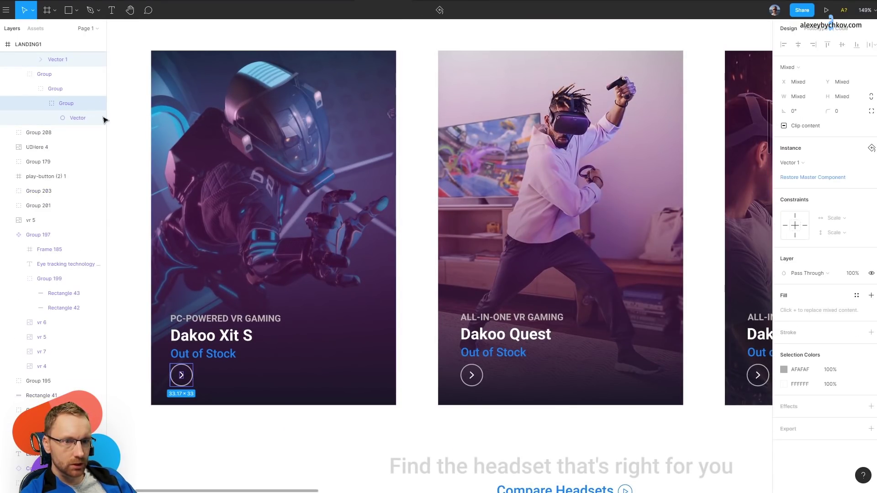
pyautogui.click(61, 92)
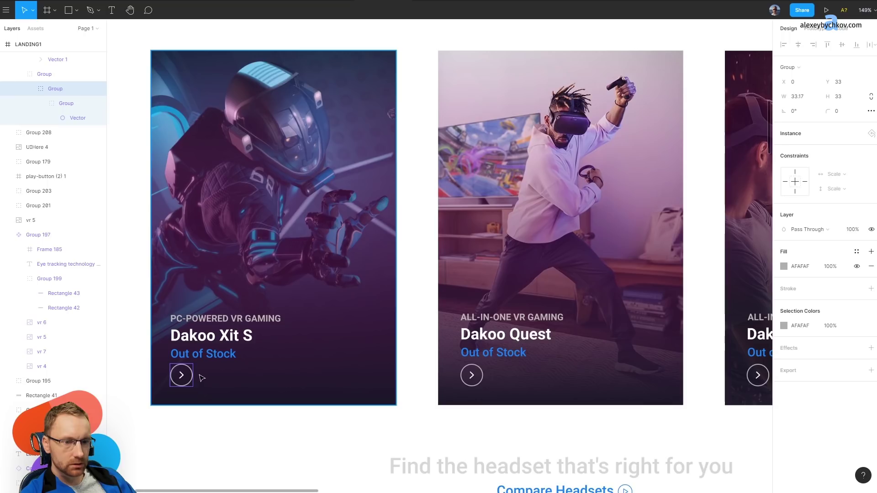
pyautogui.click(233, 342)
# Scroll down past the cards to the 'Now play Xit S games with Dakoo Quest' section.
pyautogui.hscroll(2, 505, 365)
pyautogui.scroll(-2, 383, 312)
pyautogui.scroll(-2, 388, 291)
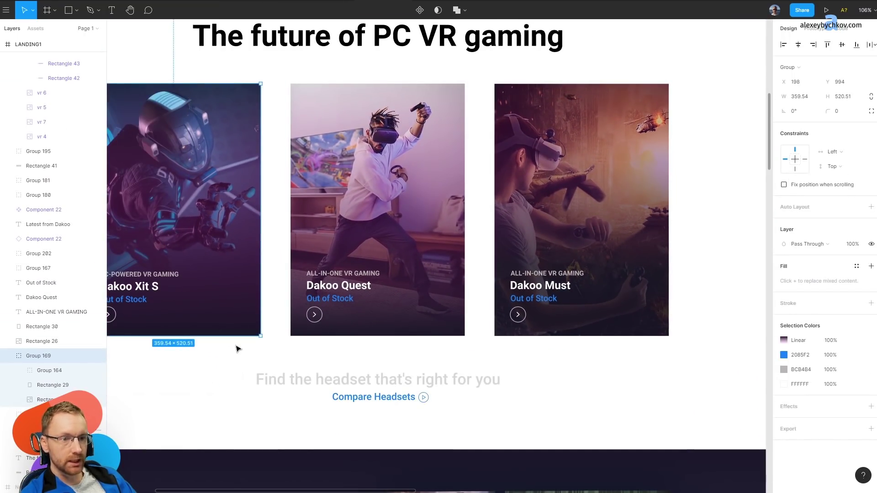
pyautogui.scroll(-1, 274, 338)
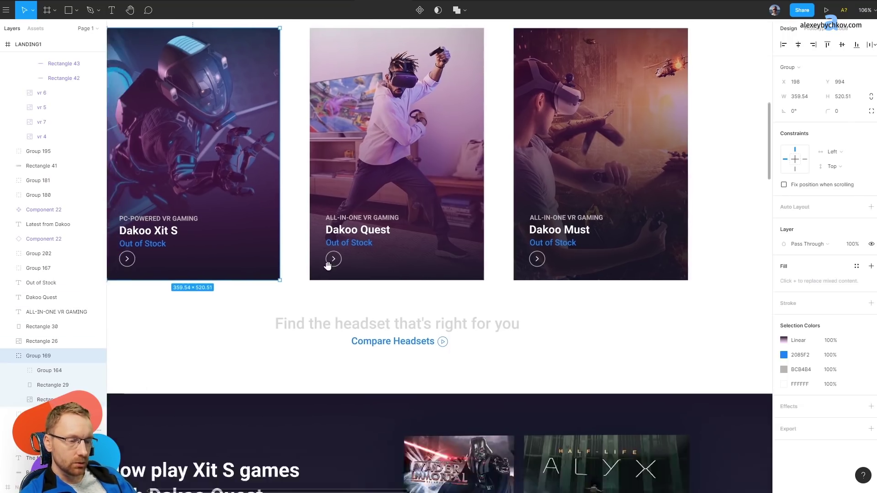
pyautogui.scroll(-4, 329, 377)
pyautogui.scroll(-3, 371, 152)
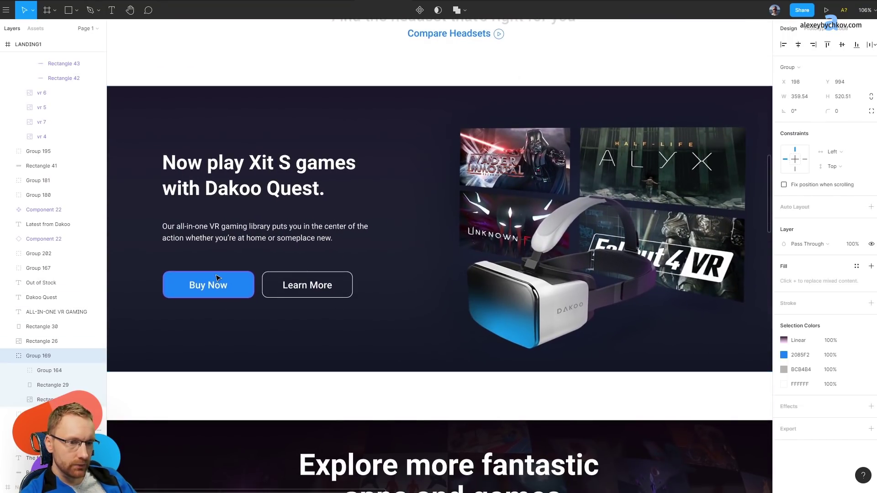
pyautogui.scroll(-3, 395, 230)
pyautogui.scroll(1, 303, 233)
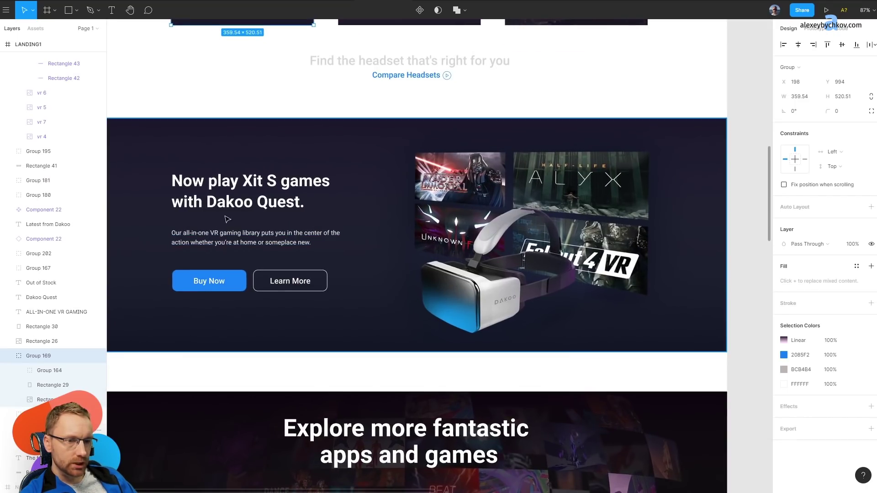
pyautogui.scroll(2, 230, 257)
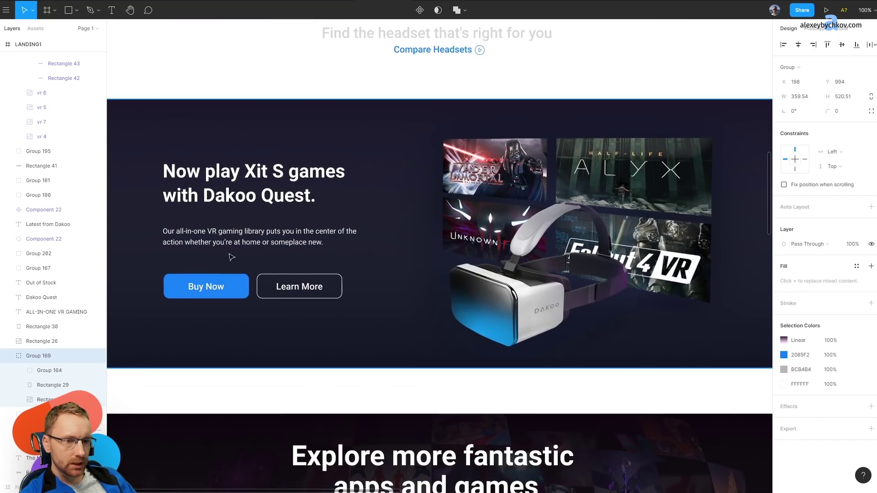
pyautogui.click(234, 291)
pyautogui.moveTo(234, 290); pyautogui.dragTo(234, 277)
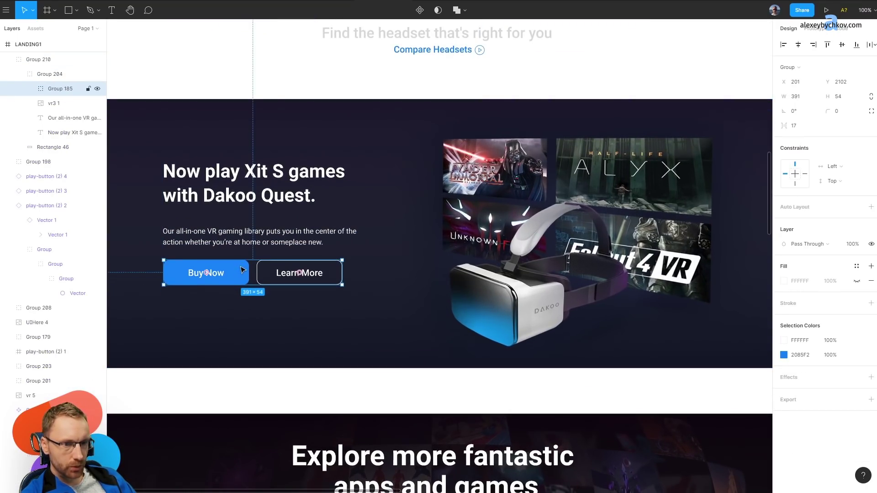
pyautogui.keyDown('shift'); pyautogui.click(254, 242); pyautogui.keyUp('shift')
pyautogui.moveTo(254, 242); pyautogui.dragTo(254, 233)
pyautogui.keyDown('shift'); pyautogui.click(287, 175); pyautogui.keyUp('shift')
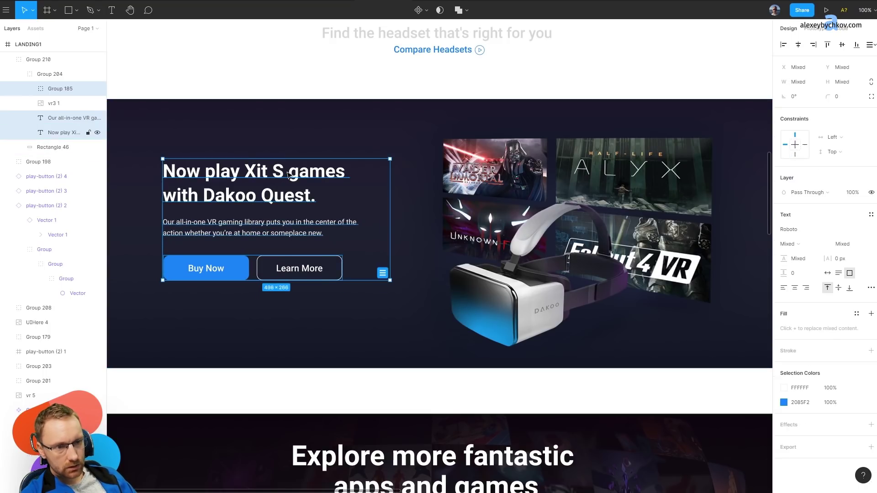
pyautogui.hotkey('shift', 'Down')
pyautogui.hotkey('shift', 'Down')
pyautogui.hotkey('shift', 'Down')
pyautogui.hotkey('ctrl', 'g')
pyautogui.press('Escape')
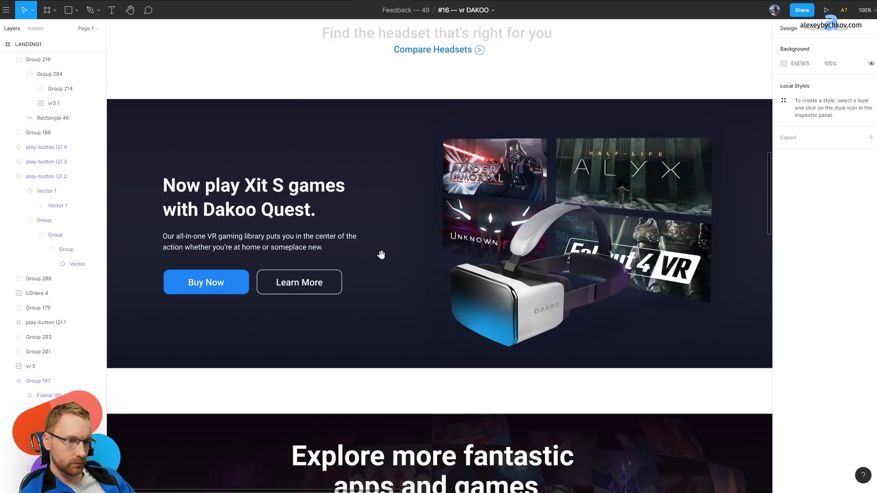
pyautogui.hotkey('ctrl', 'z')
pyautogui.hotkey('ctrl', 'z')
pyautogui.hotkey('ctrl', 'z')
pyautogui.hotkey('ctrl', 'z')
pyautogui.hotkey('ctrl', 'z')
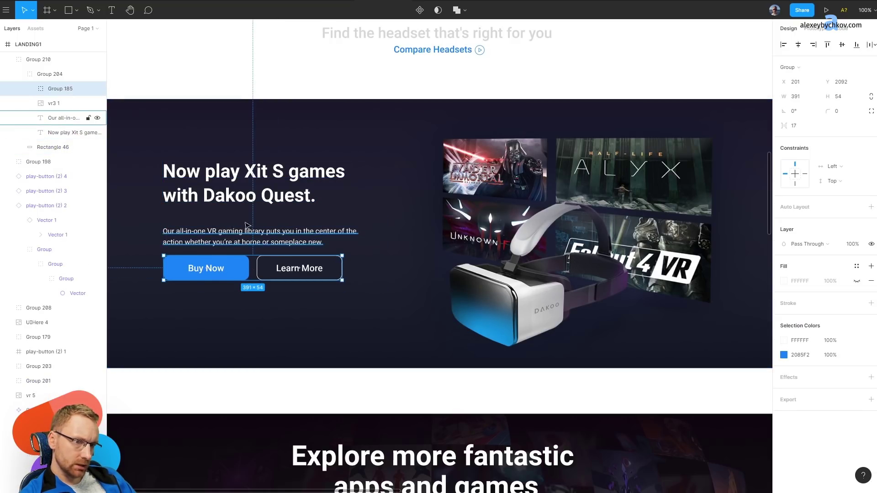
pyautogui.hotkey('ctrl', 'z')
pyautogui.press('Escape')
pyautogui.press('Escape')
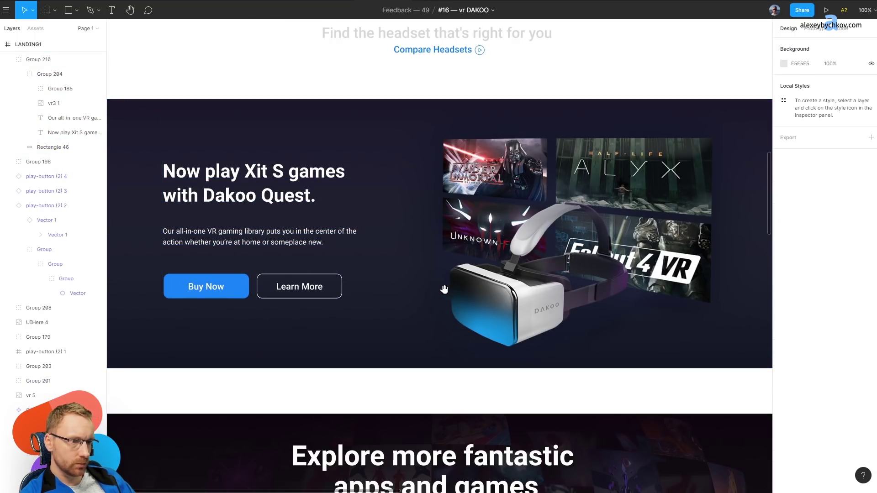
pyautogui.hscroll(2, 446, 289)
pyautogui.moveTo(446, 293); pyautogui.dragTo(467, 337)
pyautogui.hotkey('ctrl', 'z')
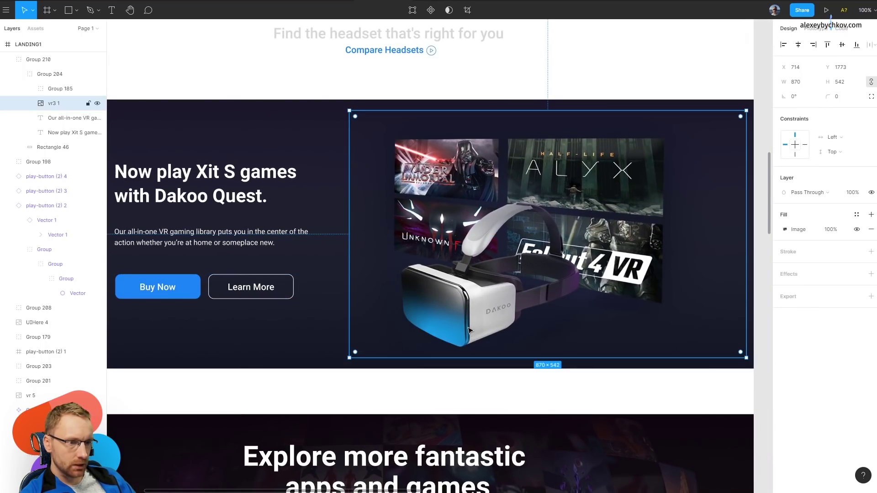
pyautogui.hotkey('ctrl', 'z')
pyautogui.hotkey('ctrl', 'shift', 'z')
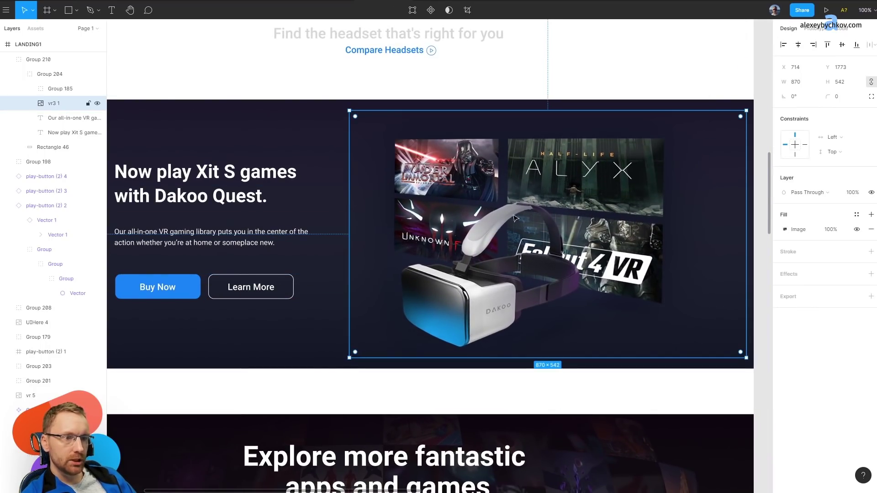
pyautogui.moveTo(408, 309); pyautogui.dragTo(408, 358)
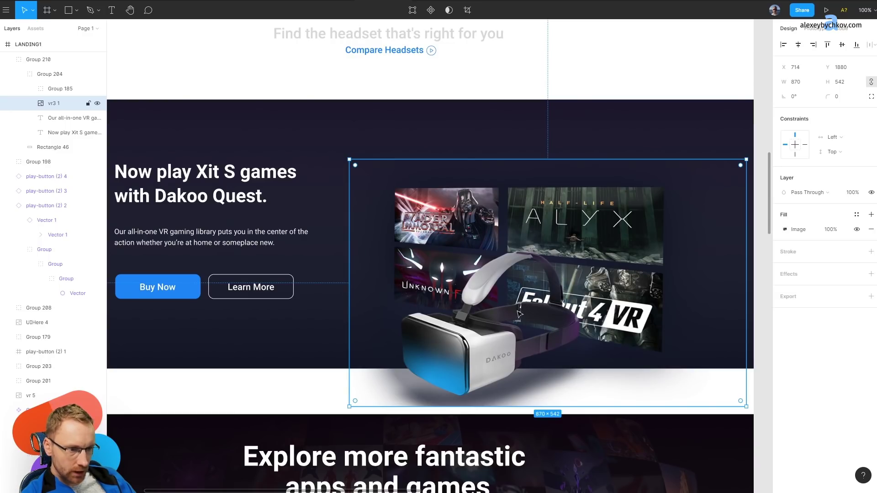
pyautogui.moveTo(520, 313); pyautogui.dragTo(502, 218)
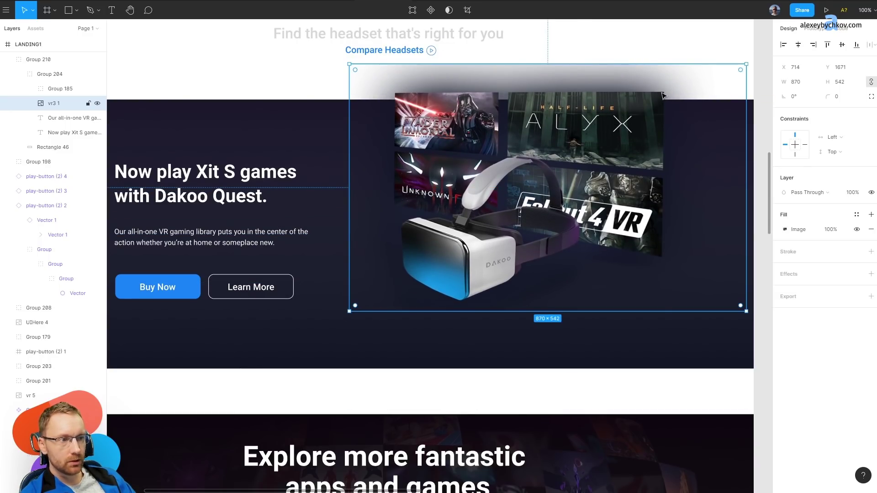
pyautogui.scroll(-2, 520, 284)
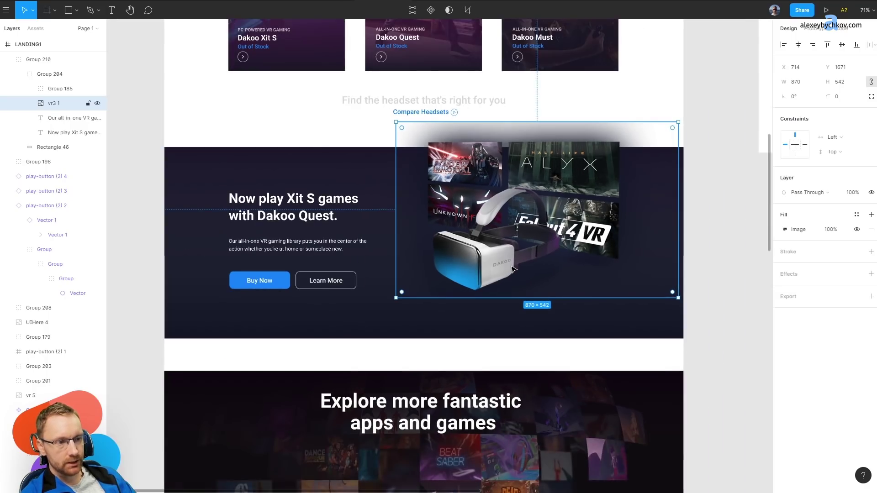
pyautogui.click(694, 96)
pyautogui.scroll(-5, 404, 134)
pyautogui.scroll(5, 342, 204)
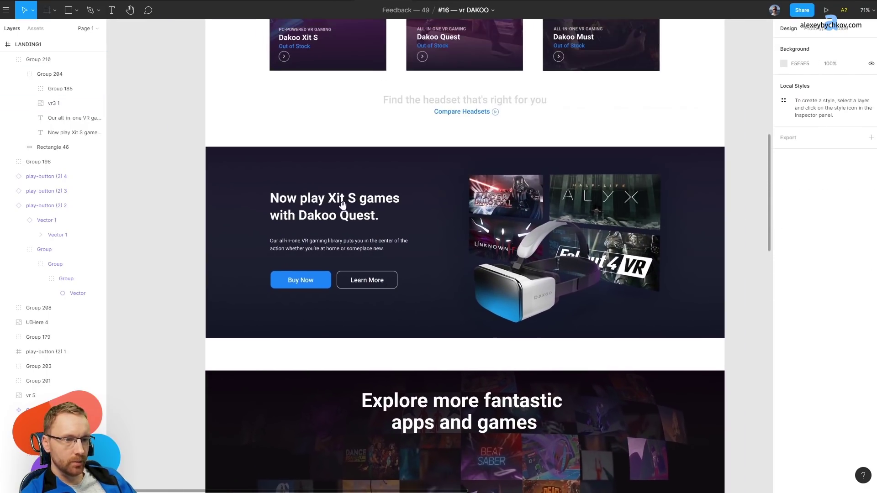
pyautogui.scroll(6, 404, 96)
pyautogui.scroll(1, 601, 236)
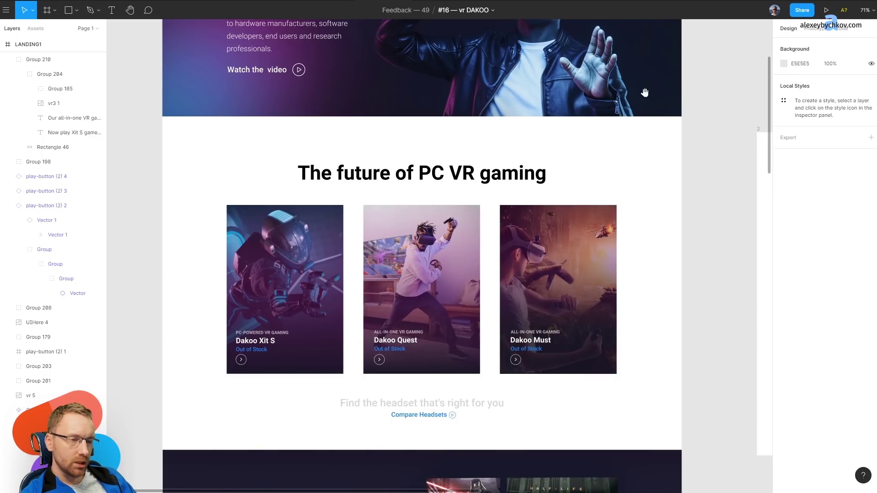
pyautogui.scroll(3, 182, 115)
pyautogui.scroll(-6, 644, 205)
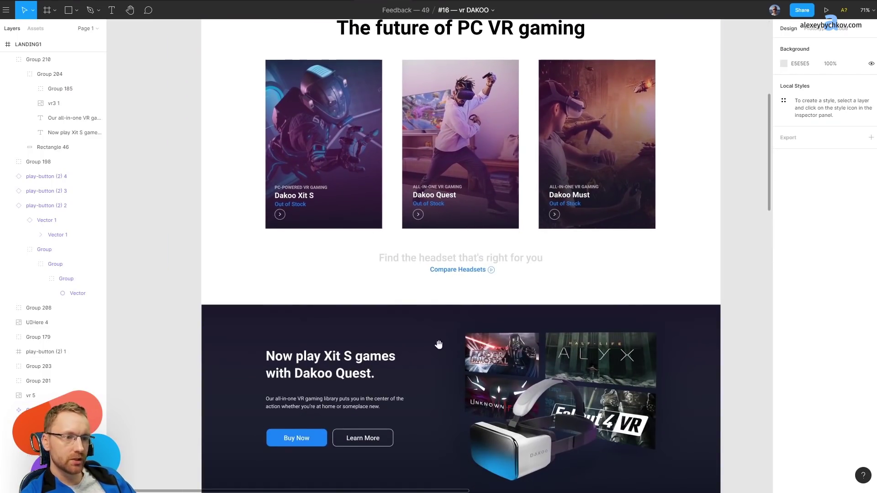
pyautogui.scroll(-3, 437, 344)
pyautogui.scroll(-3, 518, 306)
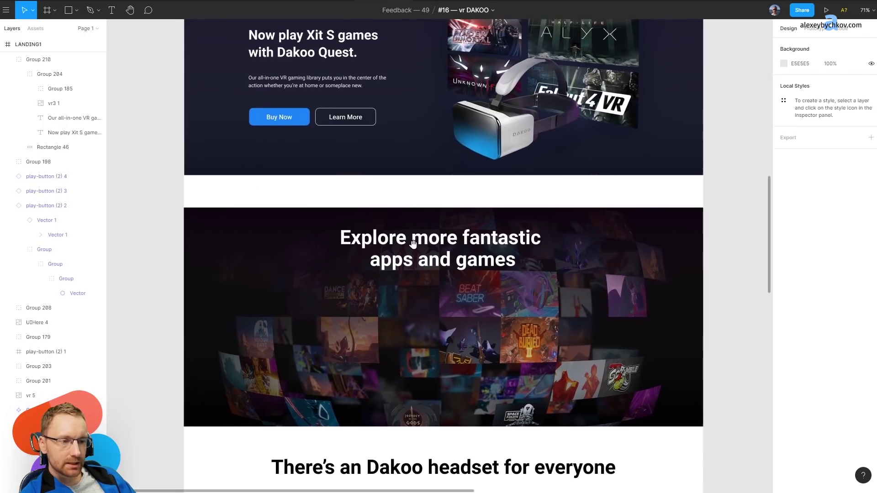
# Try moving the Explore more section up, then undo to keep its original position.
pyautogui.click(455, 299)
pyautogui.moveTo(436, 293); pyautogui.dragTo(437, 261)
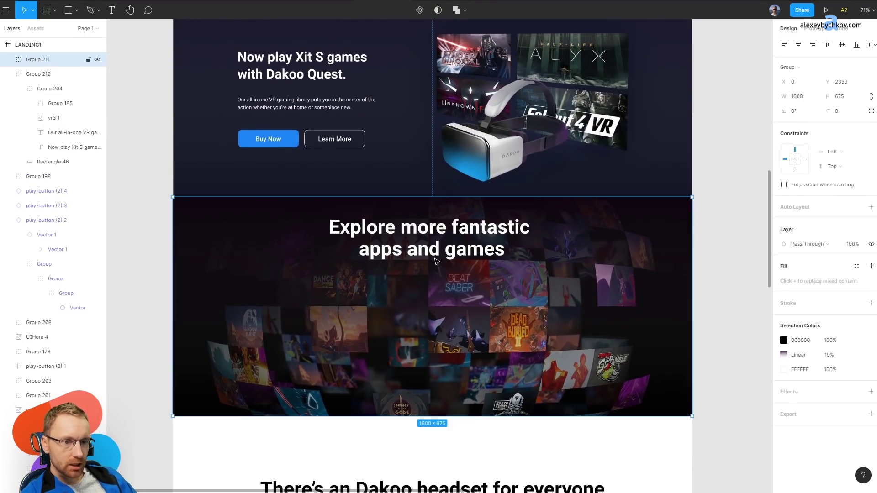
pyautogui.hotkey('ctrl', 'z')
pyautogui.hotkey('ctrl', 'shift', 'z')
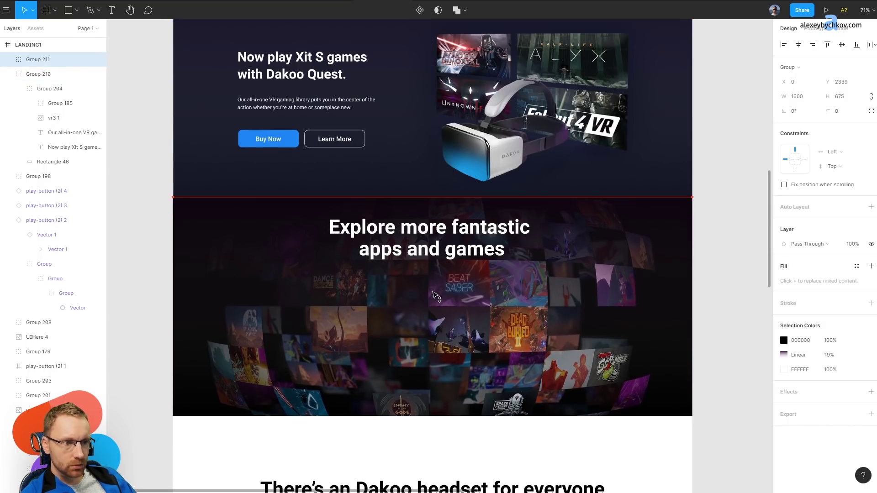
pyautogui.hotkey('ctrl', 'z')
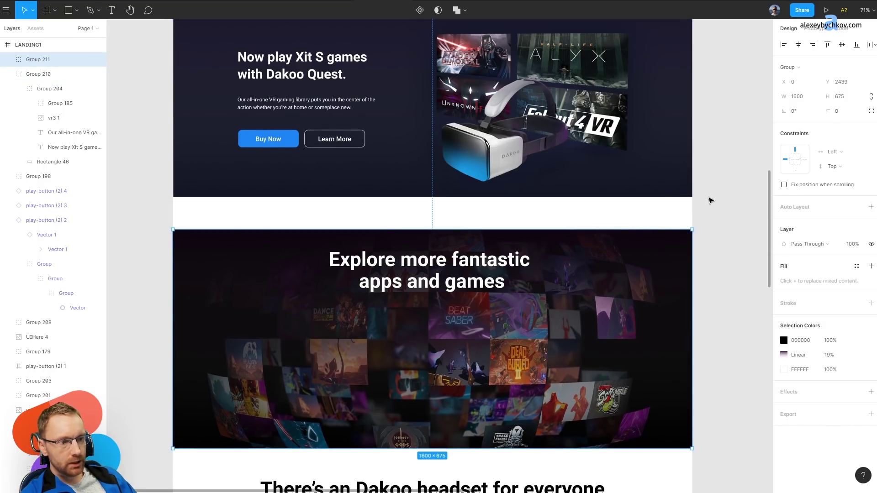
# Narrow the banner's background rectangle and image symmetrically to 1348 wide.
pyautogui.keyDown('ctrl'); pyautogui.click(676, 265); pyautogui.keyUp('ctrl')
pyautogui.moveTo(692, 264); pyautogui.dragTo(653, 264)
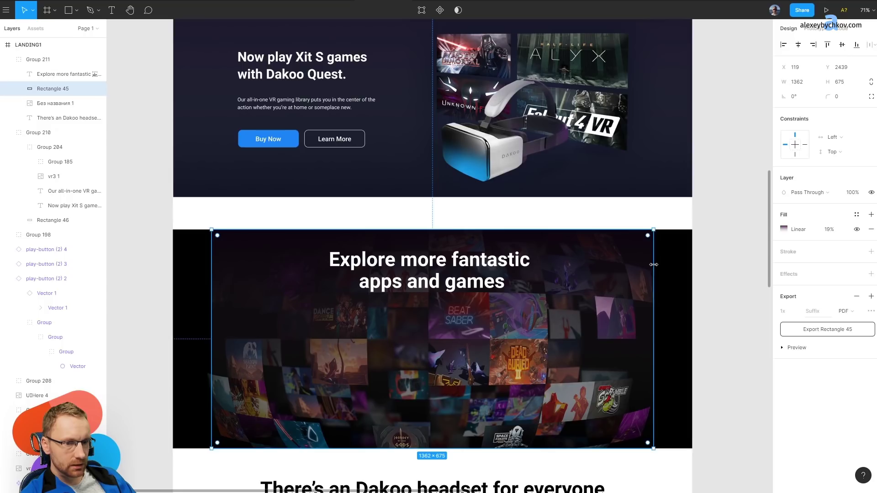
pyautogui.hotkey('ctrl', 'z')
pyautogui.click(38, 61)
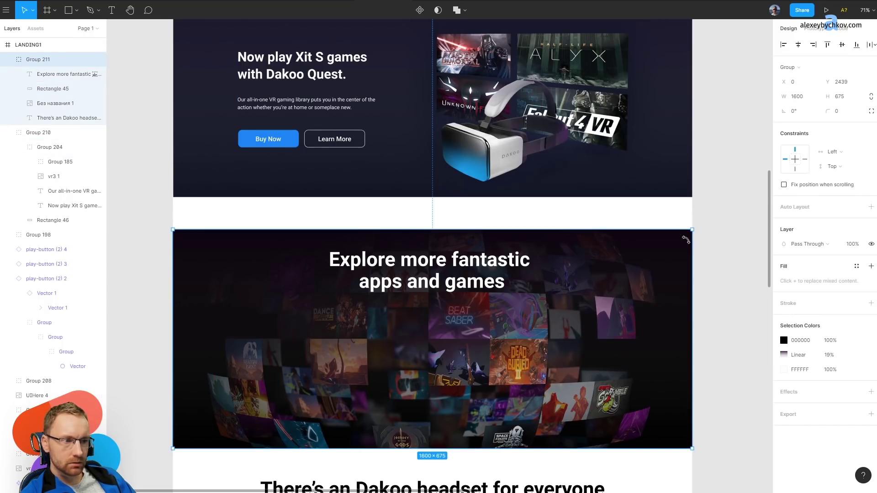
pyautogui.keyDown('ctrl'); pyautogui.click(643, 263); pyautogui.keyUp('ctrl')
pyautogui.moveTo(691, 256); pyautogui.dragTo(650, 250)
pyautogui.keyDown('ctrl'); pyautogui.click(685, 276); pyautogui.keyUp('ctrl')
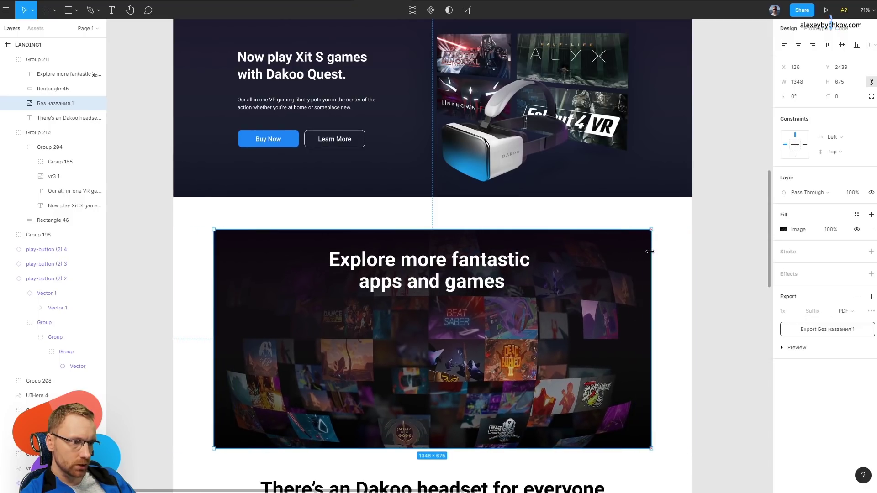
pyautogui.click(674, 233)
# Nudge the Explore more banner group down slightly to Y 2449.
pyautogui.scroll(-2, 684, 237)
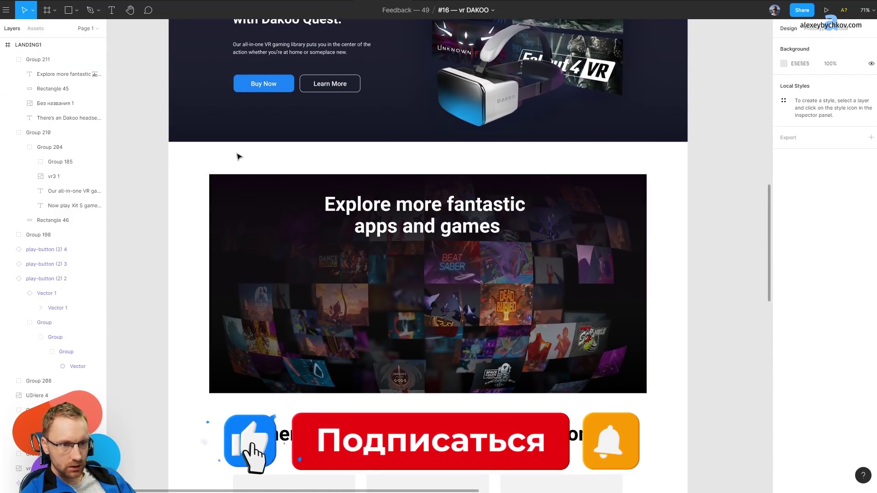
pyautogui.click(238, 192)
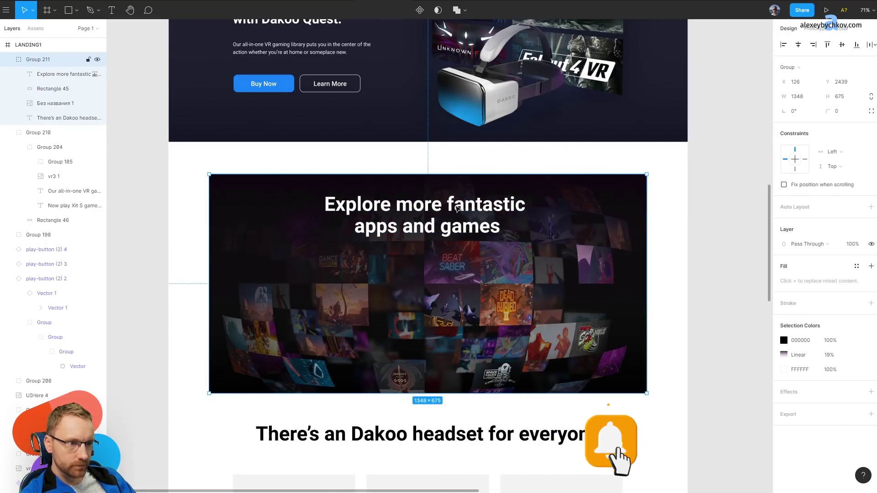
pyautogui.moveTo(458, 206); pyautogui.dragTo(458, 209)
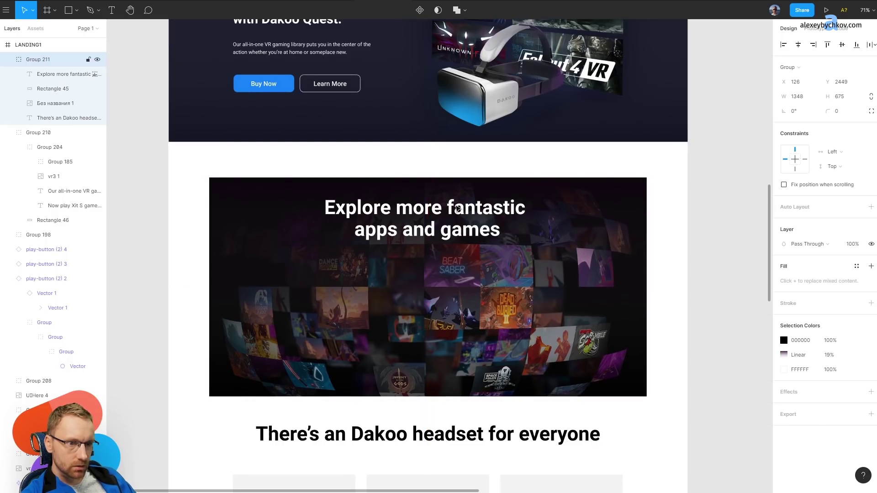
# Review the spacing of the 'There's an Dakoo headset for everyone' heading.
pyautogui.scroll(-5, 419, 274)
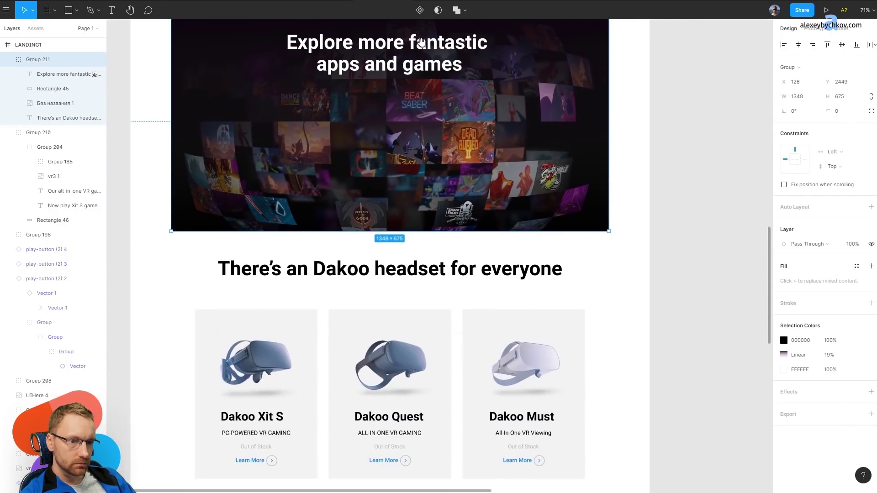
pyautogui.scroll(3, 457, 137)
pyautogui.click(416, 238)
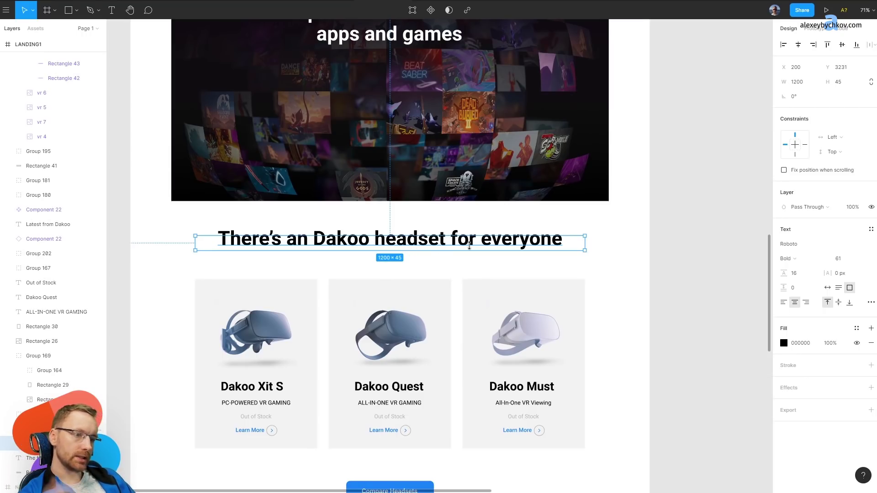
pyautogui.click(652, 235)
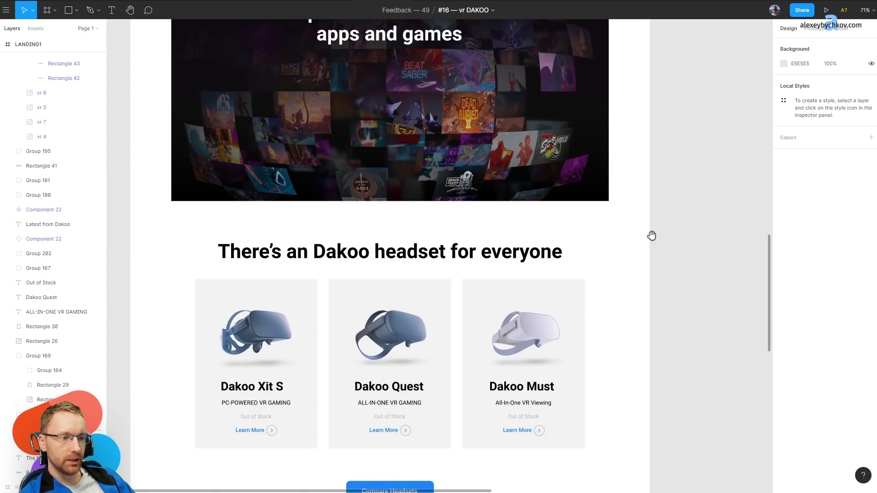
pyautogui.scroll(-6, 448, 150)
pyautogui.scroll(2, 448, 150)
# Nudge the Compare Headsets button up toward the headset cards.
pyautogui.click(443, 285)
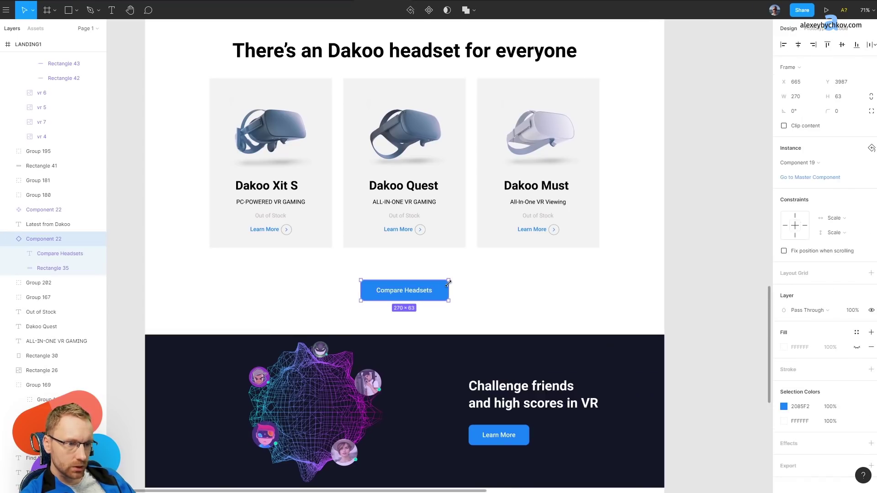
pyautogui.hotkey('shift', 'Up')
pyautogui.hotkey('shift', 'Up')
pyautogui.click(555, 281)
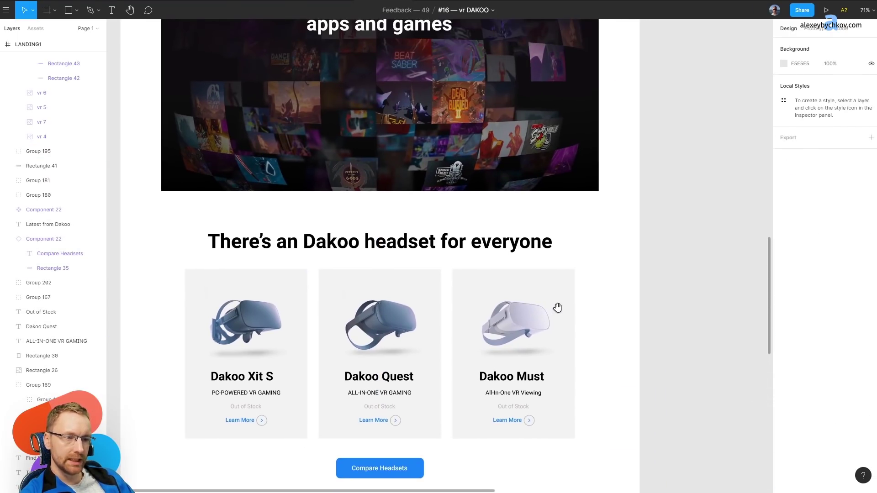
pyautogui.moveTo(582, 91); pyautogui.dragTo(596, 109)
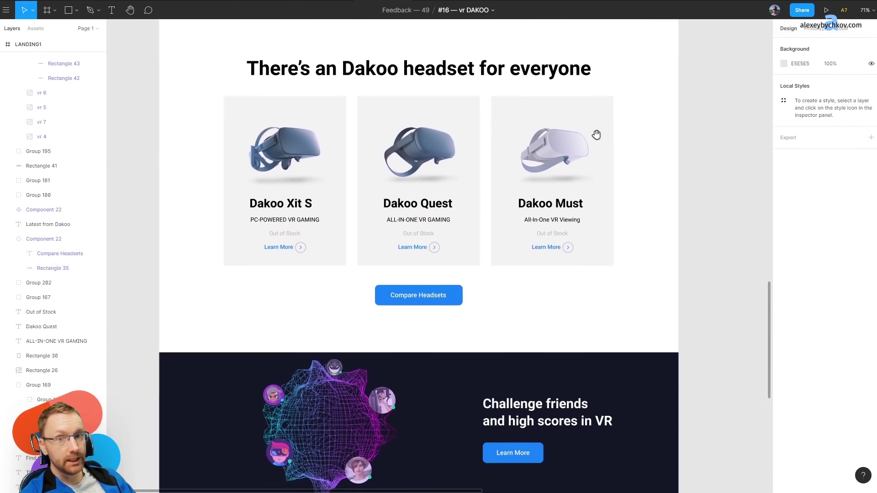
# Select the wireframe VR globe graphic to inspect it.
pyautogui.scroll(-5, 479, 286)
pyautogui.keyDown('ctrl'); pyautogui.click(418, 256); pyautogui.keyUp('ctrl')
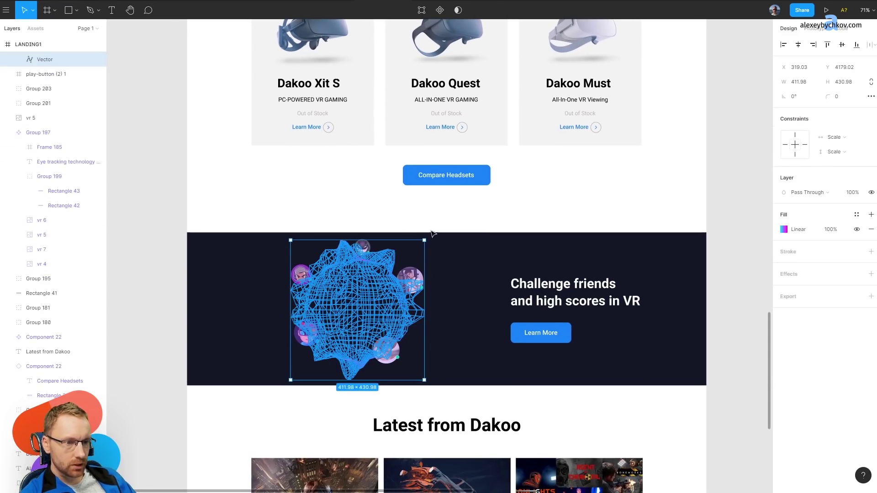
pyautogui.click(273, 192)
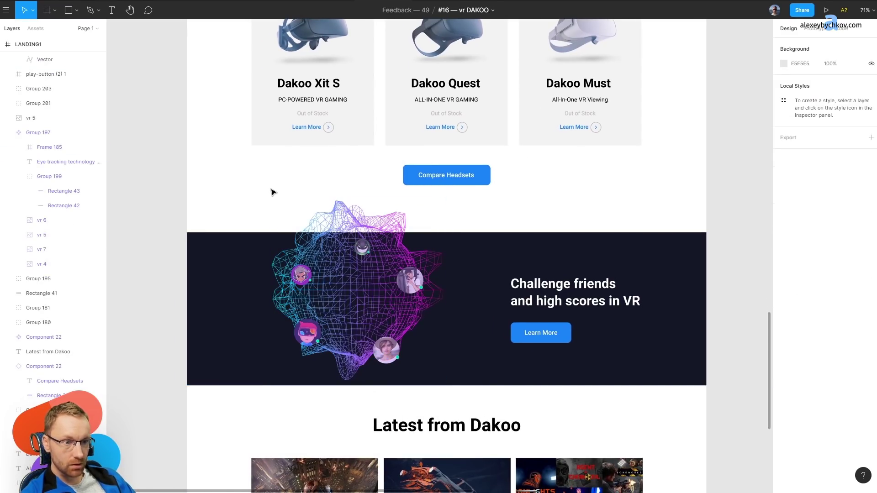
# Try enlarging the wireframe globe group, then undo the resize.
pyautogui.click(364, 268)
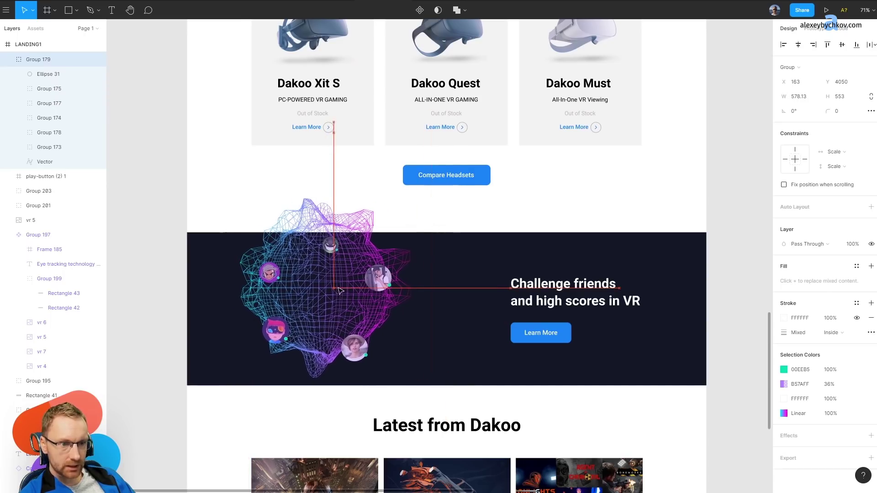
pyautogui.moveTo(460, 385); pyautogui.dragTo(483, 404)
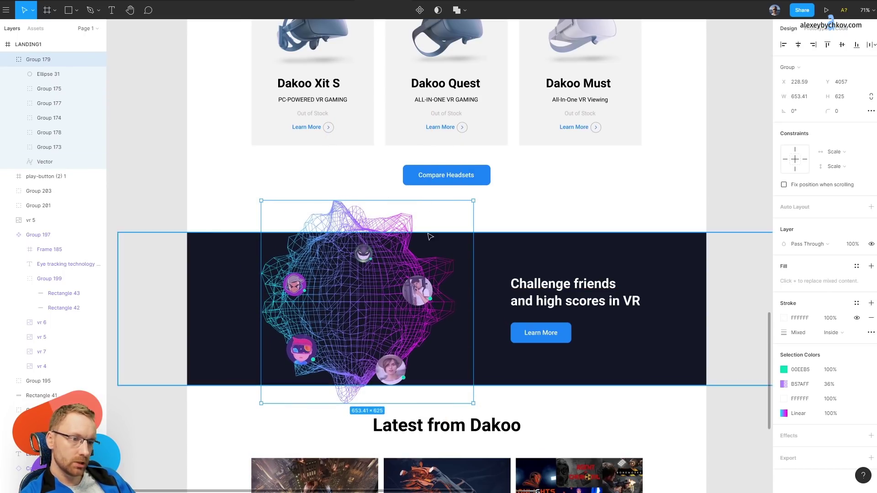
pyautogui.hotkey('ctrl', 'z')
pyautogui.hotkey('ctrl', 'z')
pyautogui.hotkey('ctrl', 'z')
pyautogui.hotkey('ctrl', 'z')
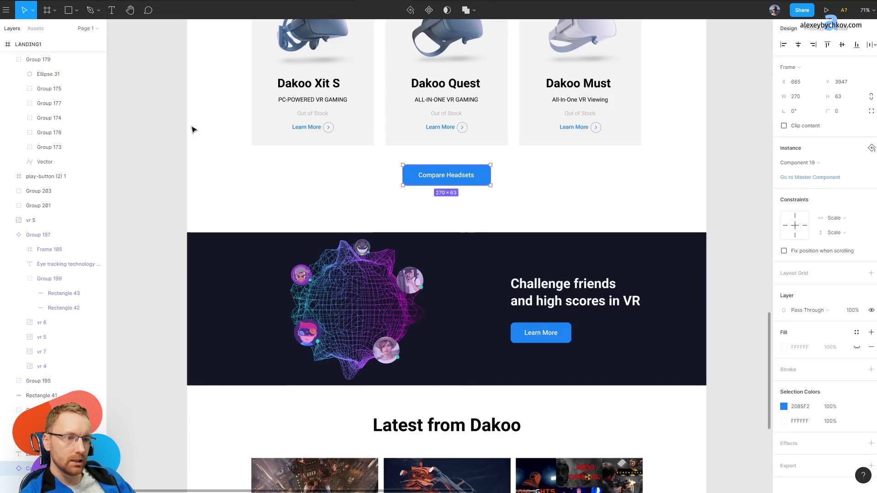
pyautogui.moveTo(541, 95); pyautogui.dragTo(284, 296)
pyautogui.moveTo(454, 404); pyautogui.dragTo(468, 132)
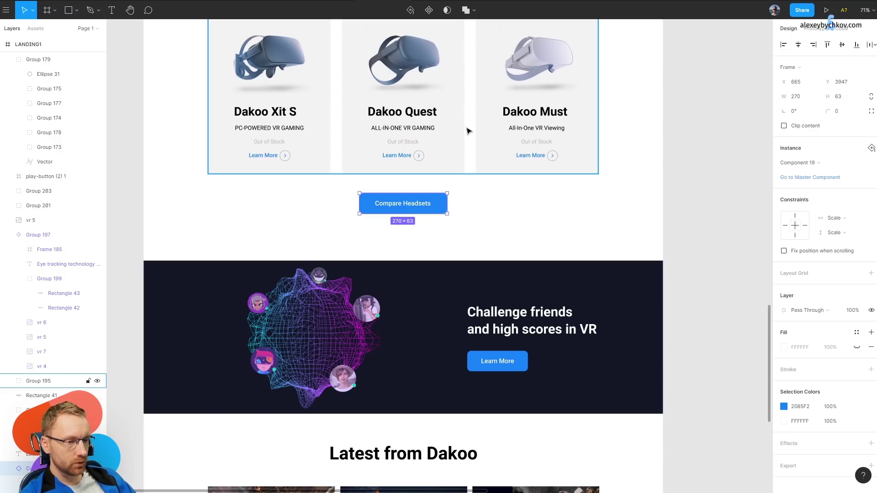
# Move the Challenge friends heading and Learn More group onto the centre guide at X 821.
pyautogui.hotkey('ctrl', 'y')
pyautogui.hotkey('ctrl', 'y')
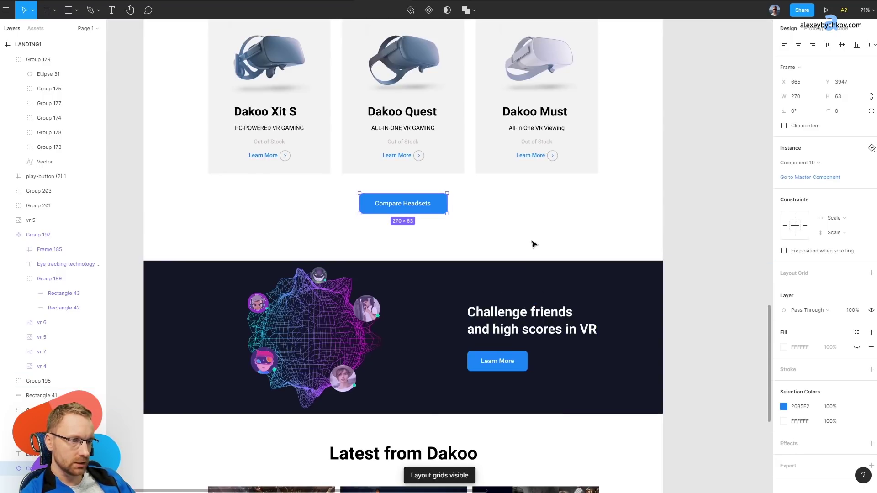
pyautogui.hotkey('ctrl', 'y')
pyautogui.hotkey('ctrl', 'g')
pyautogui.scroll(5, 520, 251)
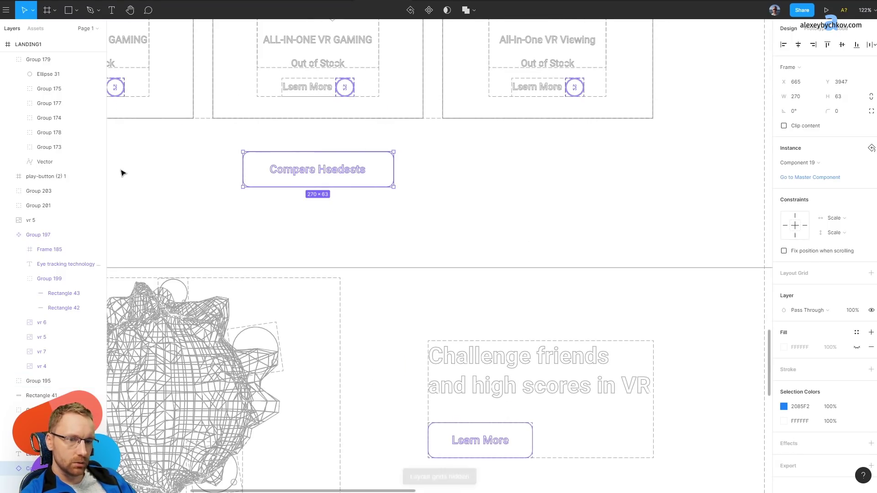
pyautogui.hotkey('shift', 'r')
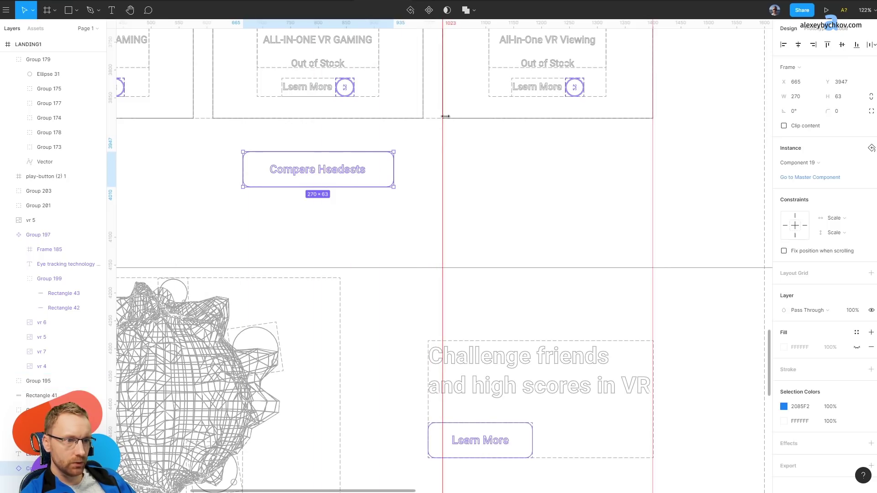
pyautogui.moveTo(460, 389); pyautogui.dragTo(475, 389)
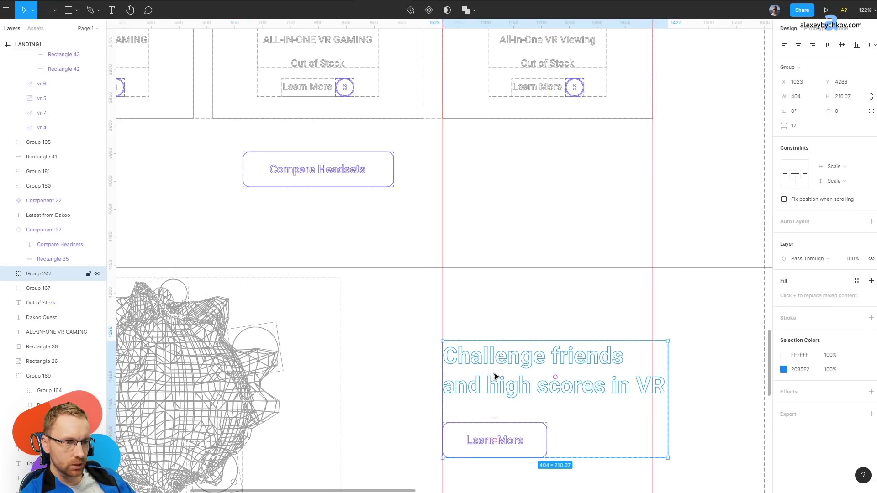
pyautogui.hotkey('ctrl', 'g')
pyautogui.hotkey('ctrl', 'y')
pyautogui.keyDown('ctrl'); pyautogui.scroll(-5, 507, 254); pyautogui.keyUp('ctrl')
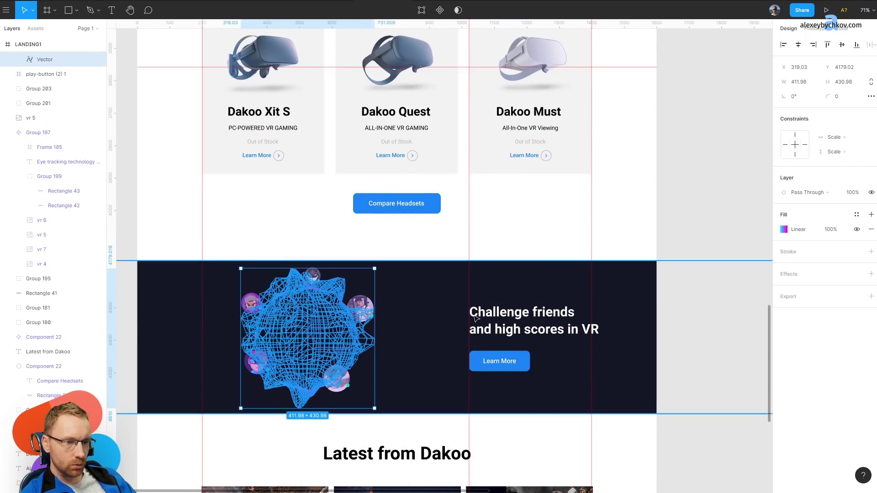
pyautogui.moveTo(536, 324); pyautogui.dragTo(475, 323)
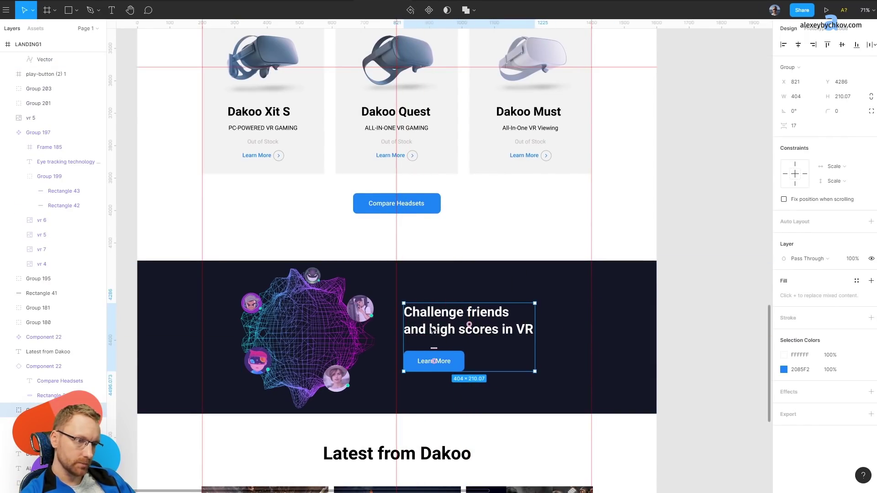
pyautogui.moveTo(432, 330); pyautogui.dragTo(425, 329)
# Shift the 526×437 wireframe globe group left to X 260.
pyautogui.press('Escape')
pyautogui.hotkey('ctrl', 'y')
pyautogui.hotkey('ctrl', 'y')
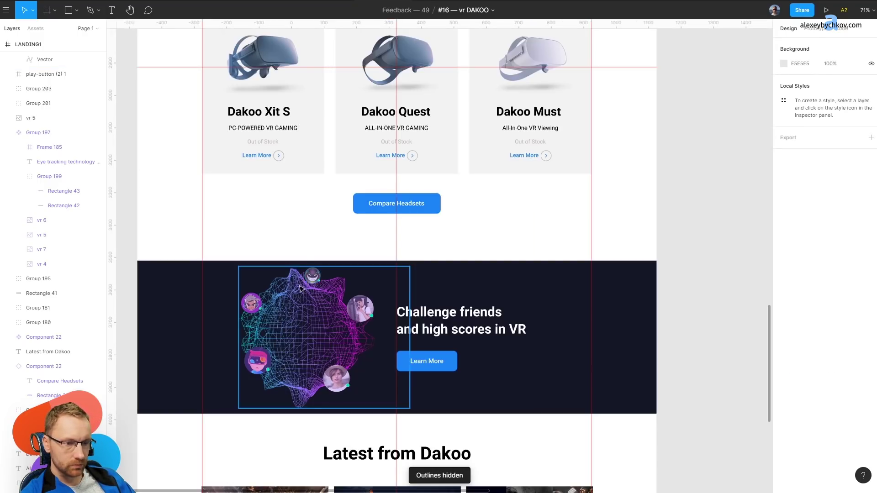
pyautogui.click(300, 289)
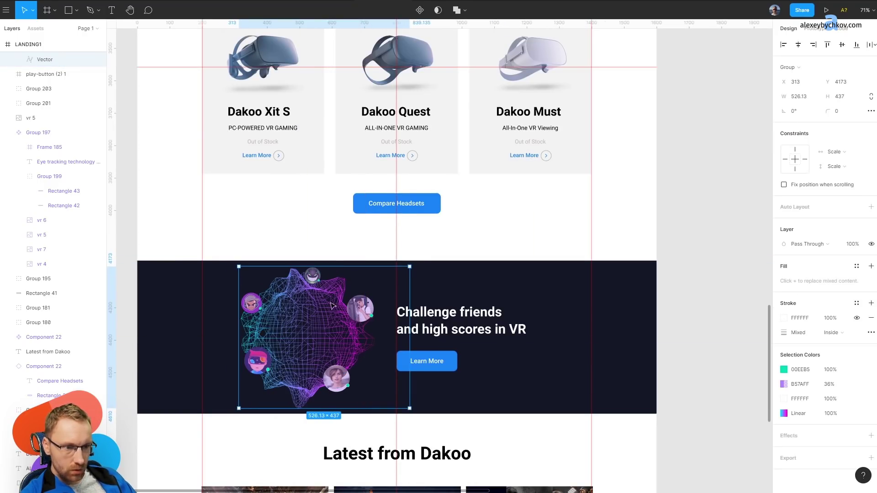
pyautogui.moveTo(332, 305); pyautogui.dragTo(315, 306)
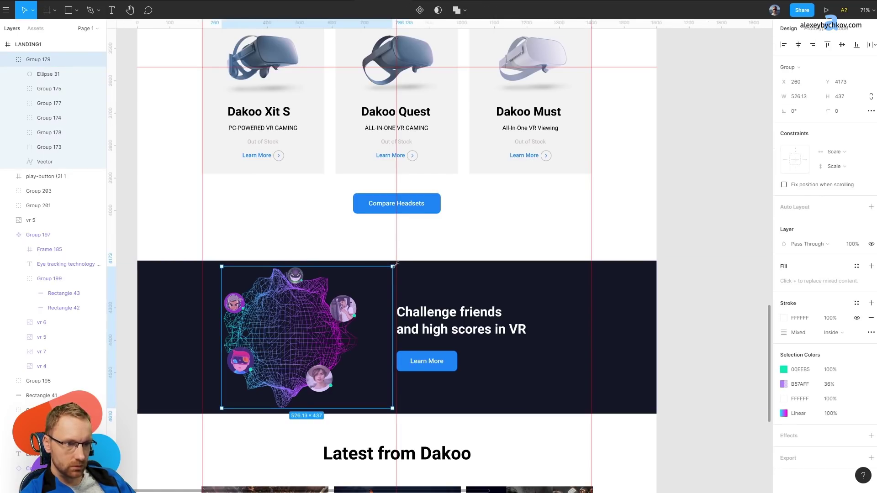
# Review the Latest from Dakoo article cards and headset cards, checking their spacing.
pyautogui.press('Escape')
pyautogui.moveTo(328, 307); pyautogui.dragTo(337, 195)
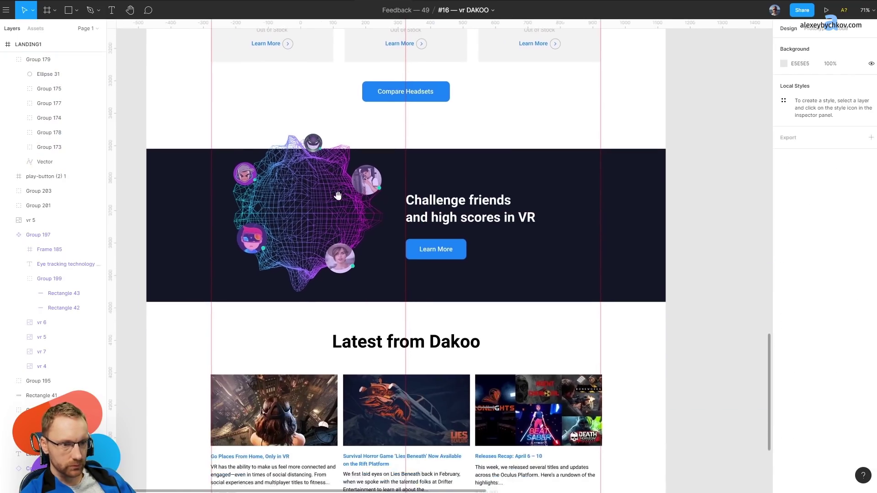
pyautogui.moveTo(542, 112); pyautogui.dragTo(543, 150)
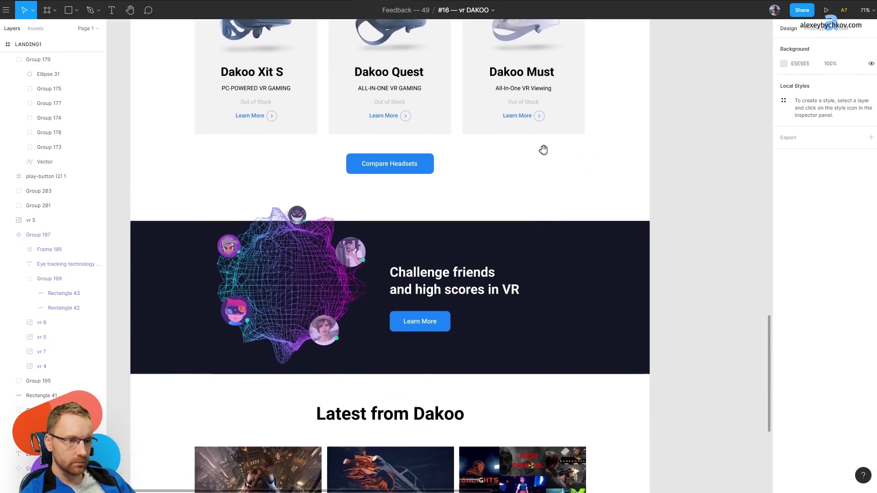
pyautogui.scroll(-3, 543, 150)
pyautogui.scroll(-4, 469, 204)
pyautogui.scroll(6, 475, 107)
pyautogui.scroll(1, 416, 128)
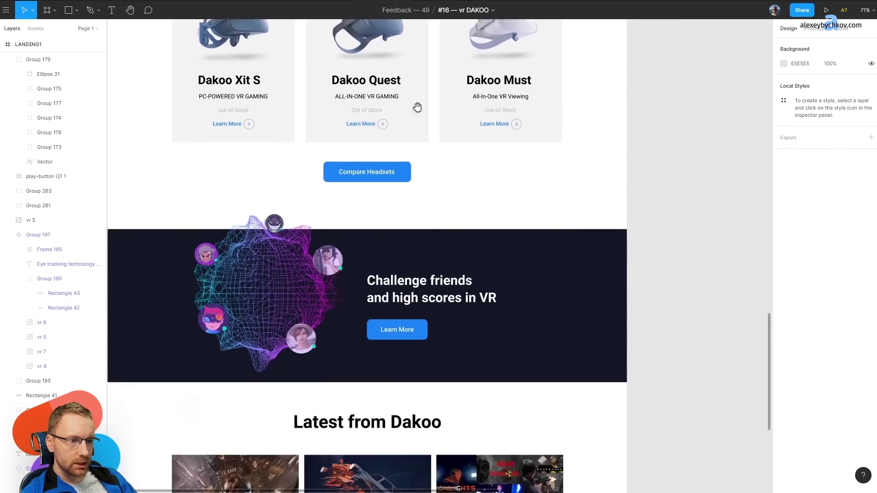
pyautogui.scroll(-3, 417, 107)
pyautogui.scroll(3, 427, 27)
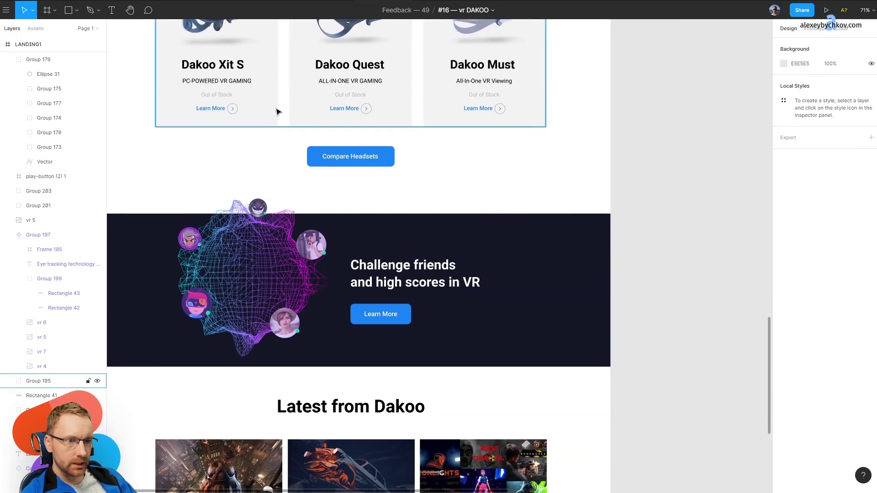
pyautogui.scroll(-3, 278, 112)
pyautogui.scroll(-2, 309, 161)
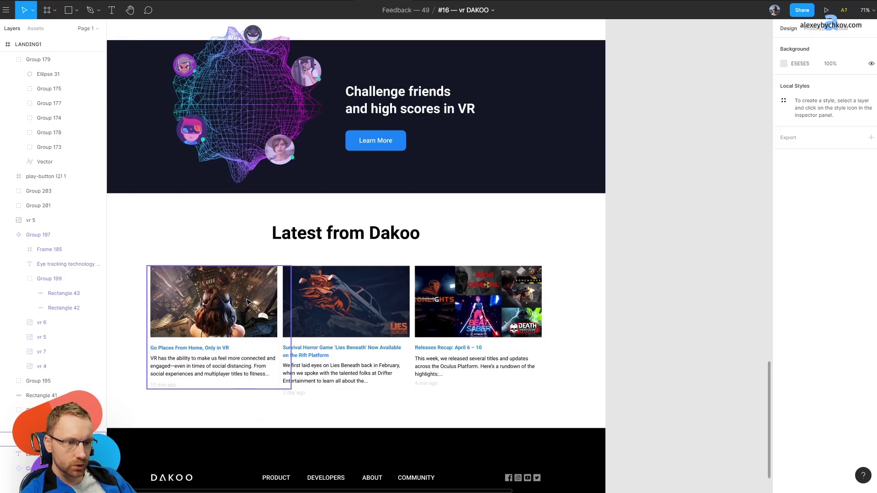
pyautogui.click(282, 277)
pyautogui.doubleClick(251, 323)
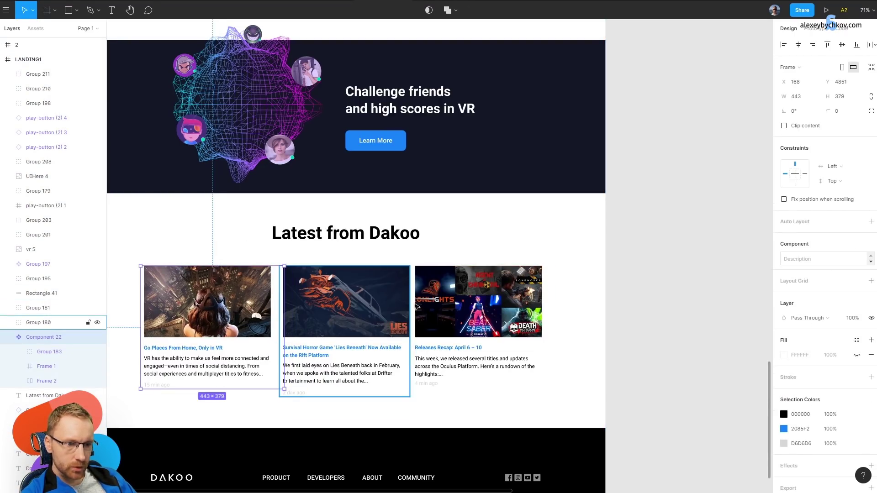
pyautogui.click(483, 309)
pyautogui.scroll(2, 485, 237)
pyautogui.scroll(4, 428, 154)
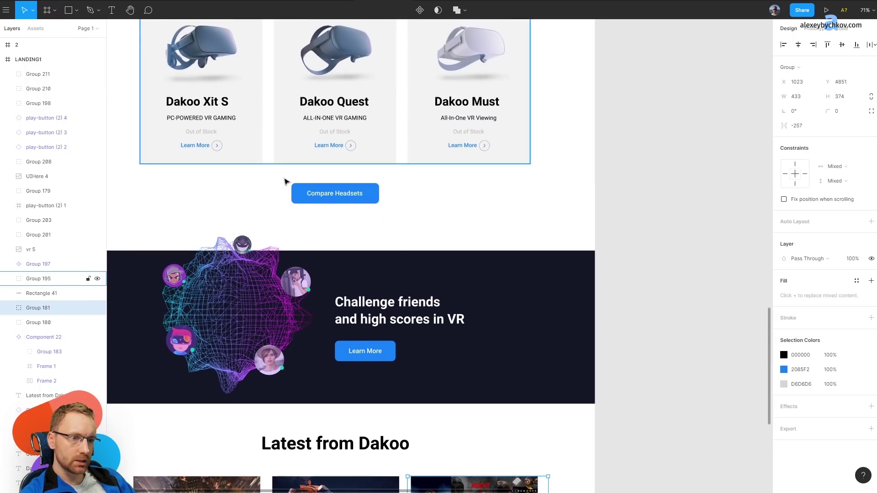
pyautogui.moveTo(277, 403); pyautogui.dragTo(276, 150)
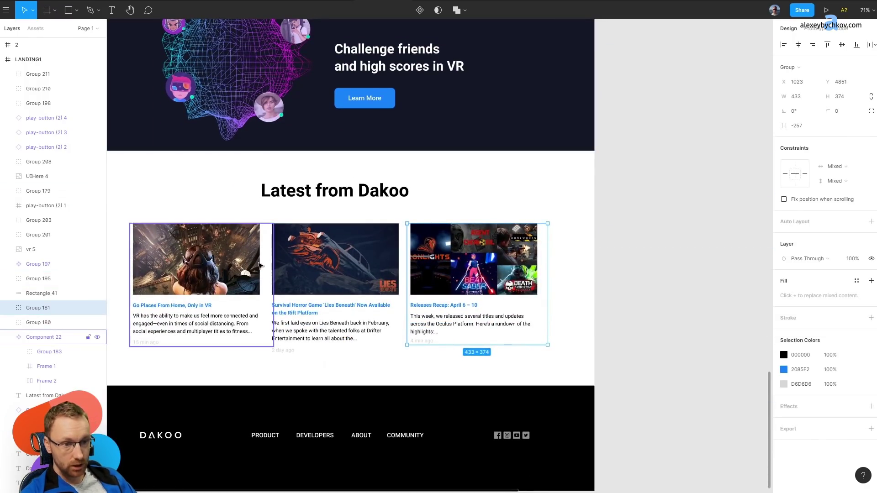
pyautogui.scroll(8, 374, 100)
pyautogui.scroll(-8, 400, 320)
pyautogui.scroll(8, 399, 320)
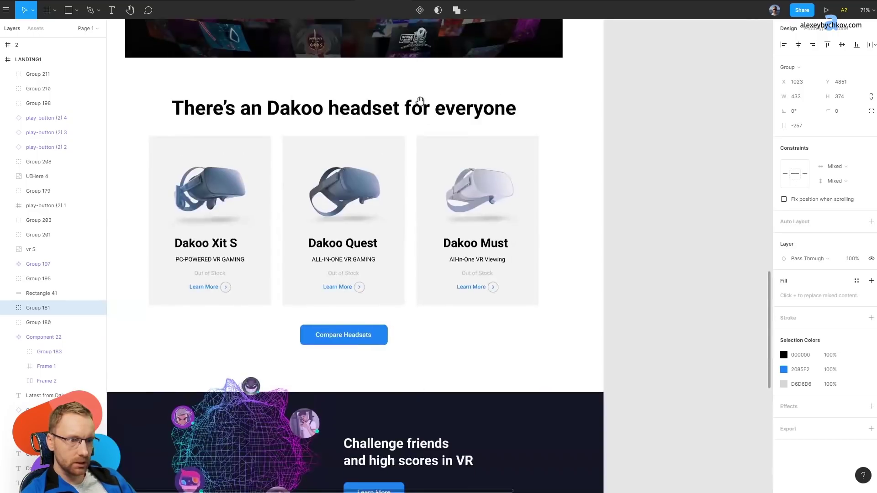
pyautogui.scroll(-5, 409, 332)
pyautogui.moveTo(408, 333); pyautogui.dragTo(399, 416)
pyautogui.scroll(3, 450, 144)
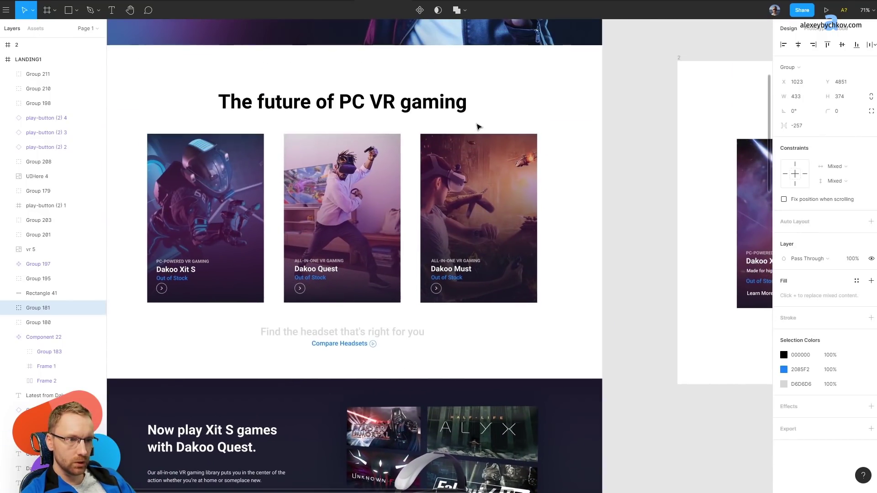
# Move the Dakoo Must card left and Dakoo Xit S card right to even their spacing.
pyautogui.click(475, 176)
pyautogui.moveTo(475, 176); pyautogui.dragTo(469, 176)
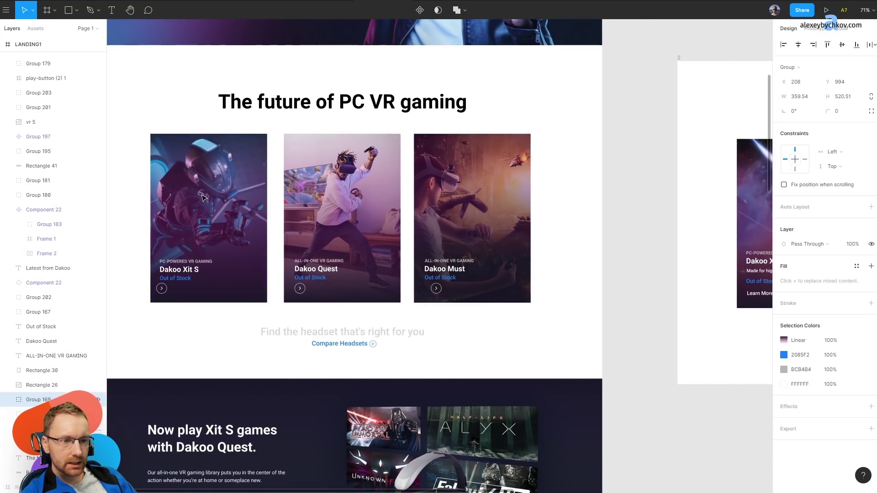
pyautogui.moveTo(232, 185); pyautogui.dragTo(238, 185)
pyautogui.click(648, 116)
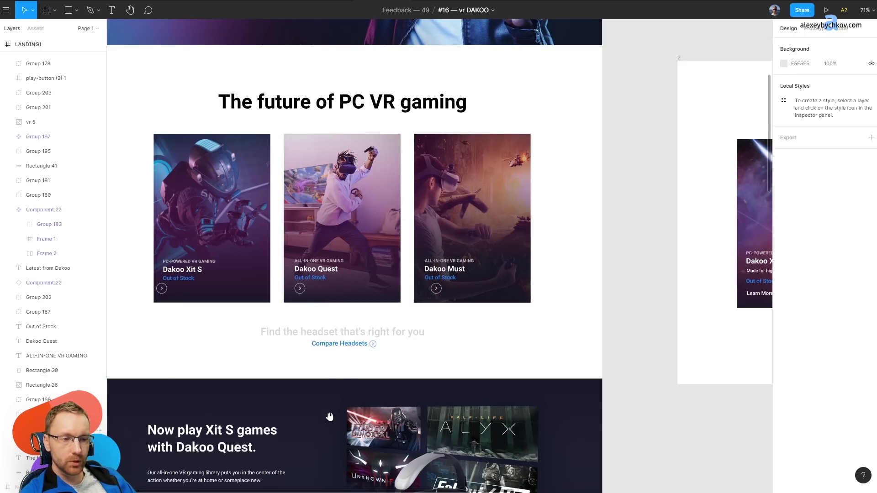
# Scroll down to the black footer with its logo, nav links and social icons.
pyautogui.scroll(-5, 329, 416)
pyautogui.scroll(-5, 319, 274)
pyautogui.scroll(-5, 304, 170)
pyautogui.scroll(-3, 314, 88)
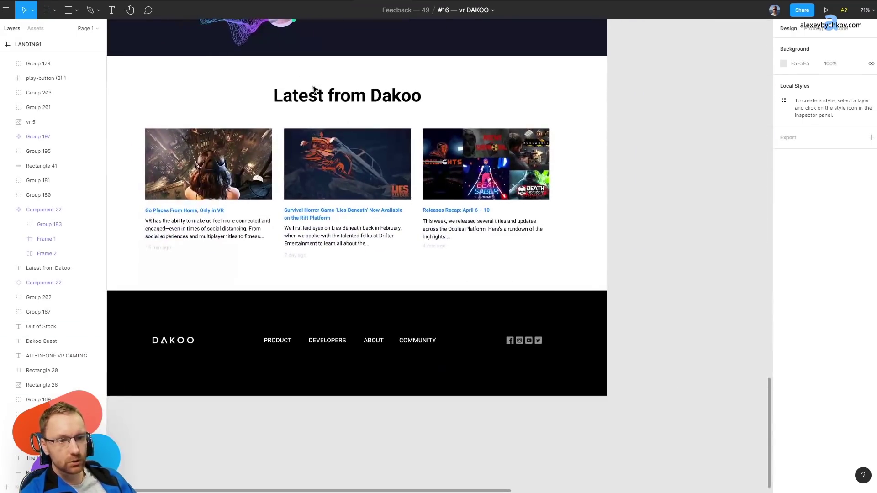
pyautogui.scroll(2, 456, 205)
pyautogui.scroll(5, 411, 320)
pyautogui.scroll(5, 411, 228)
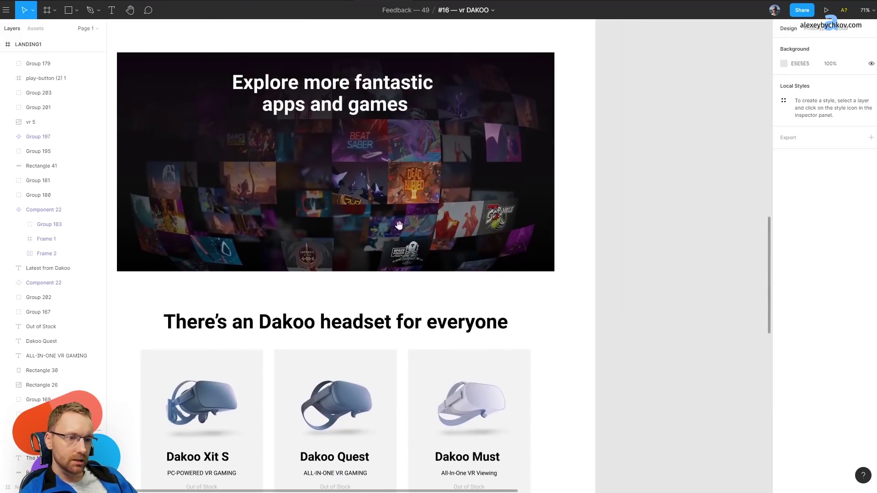
pyautogui.scroll(5, 412, 141)
pyautogui.scroll(-5, 412, 140)
pyautogui.scroll(-5, 405, 72)
pyautogui.scroll(-4, 407, 84)
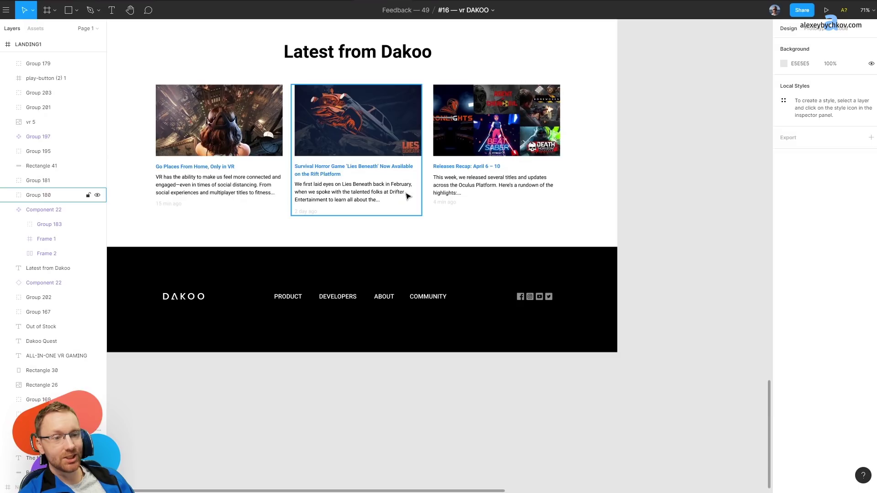
# Move the DAKOO logo to the footer's centre and nudge the nav links down.
pyautogui.click(194, 298)
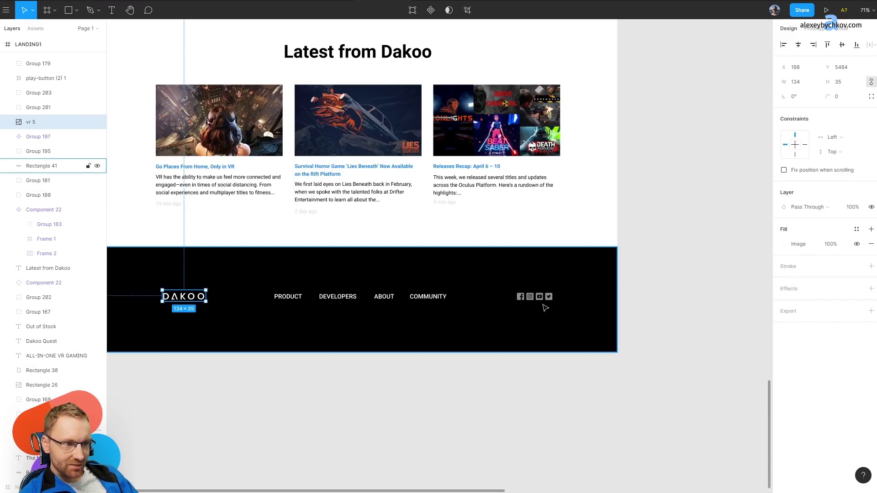
pyautogui.scroll(1, 258, 262)
pyautogui.scroll(5, 564, 318)
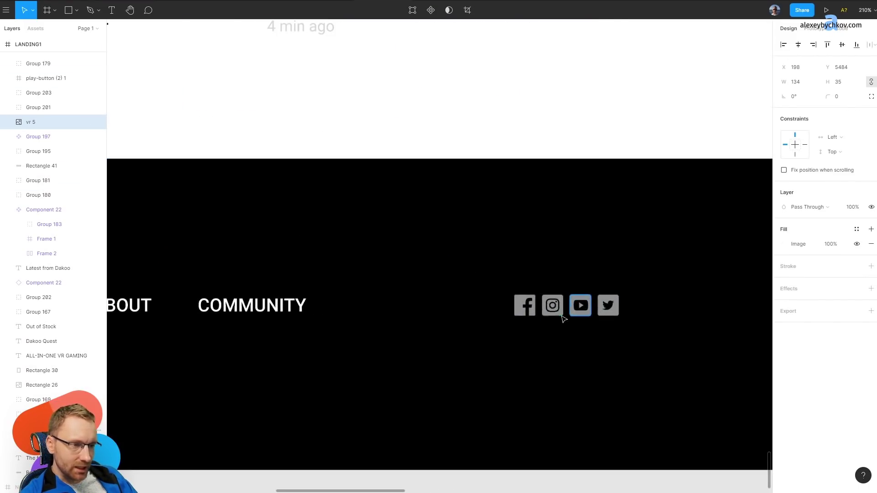
pyautogui.scroll(-5, 570, 308)
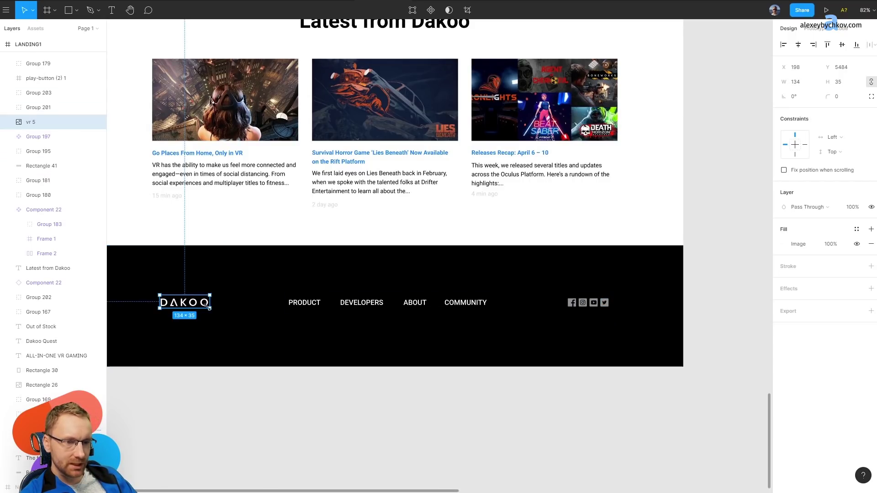
pyautogui.moveTo(353, 308); pyautogui.dragTo(455, 313)
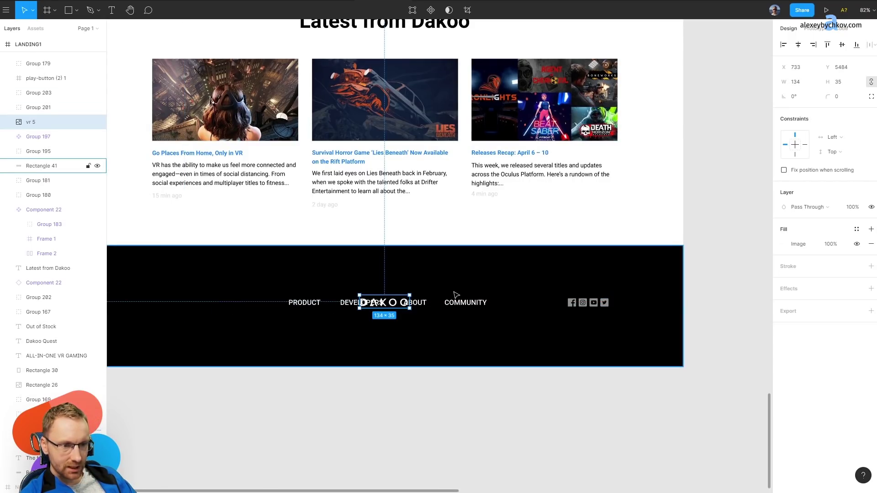
pyautogui.hotkey('shift', 'Up')
pyautogui.click(458, 303)
pyautogui.hotkey('shift', 'Down')
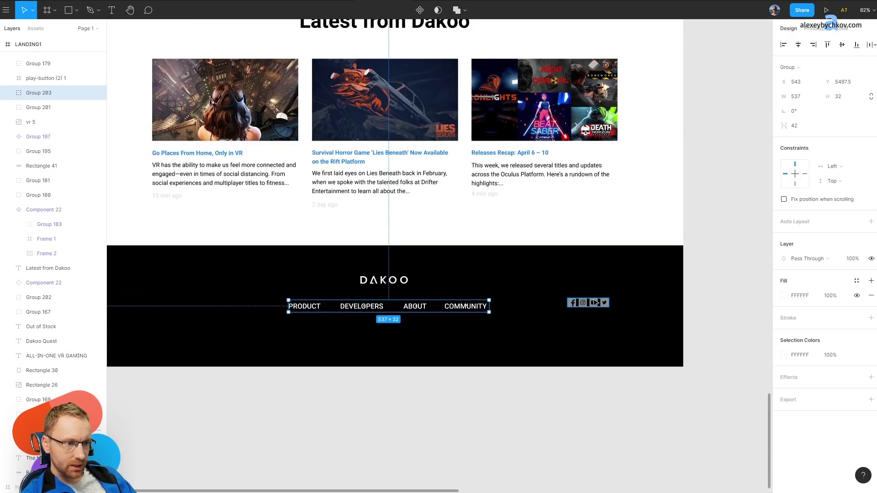
# Enlarge the social icons to 237.82×48, with the logo above and nav links below.
pyautogui.click(601, 303)
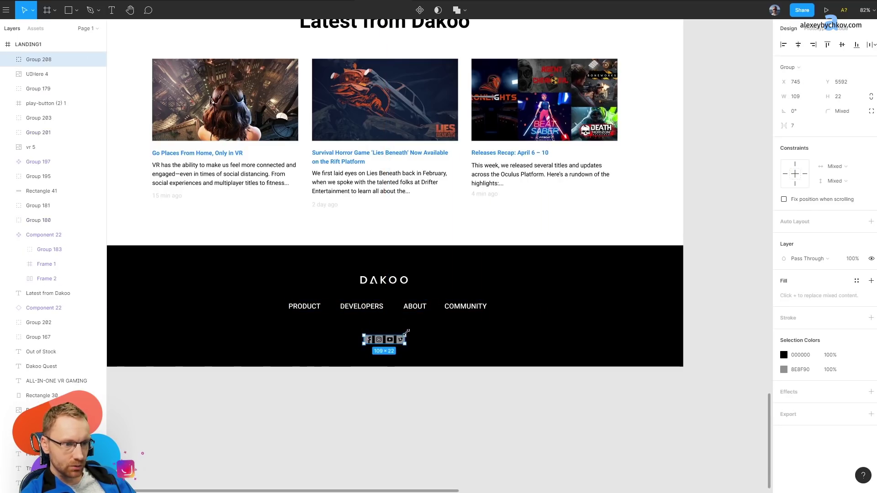
pyautogui.moveTo(406, 332)
pyautogui.mouseDown()
pyautogui.moveTo(428, 326)
pyautogui.moveTo(464, 366)
pyautogui.moveTo(422, 318)
pyautogui.mouseUp()
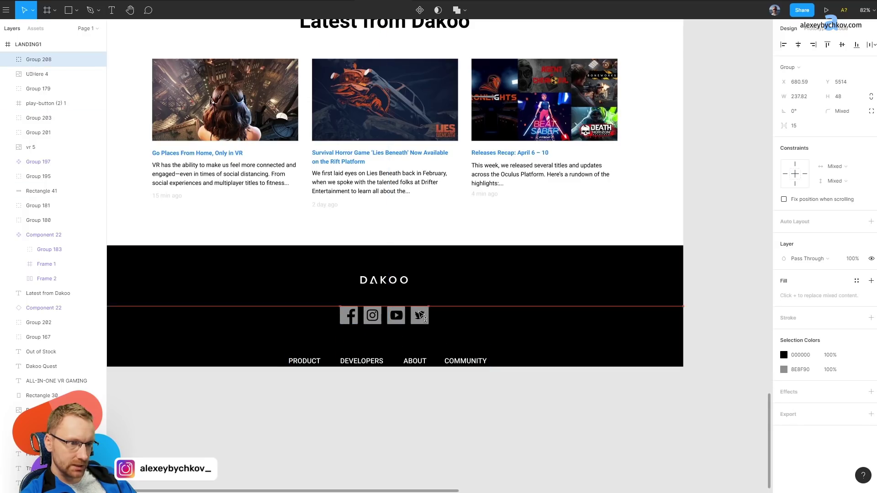
pyautogui.moveTo(411, 289); pyautogui.dragTo(411, 292)
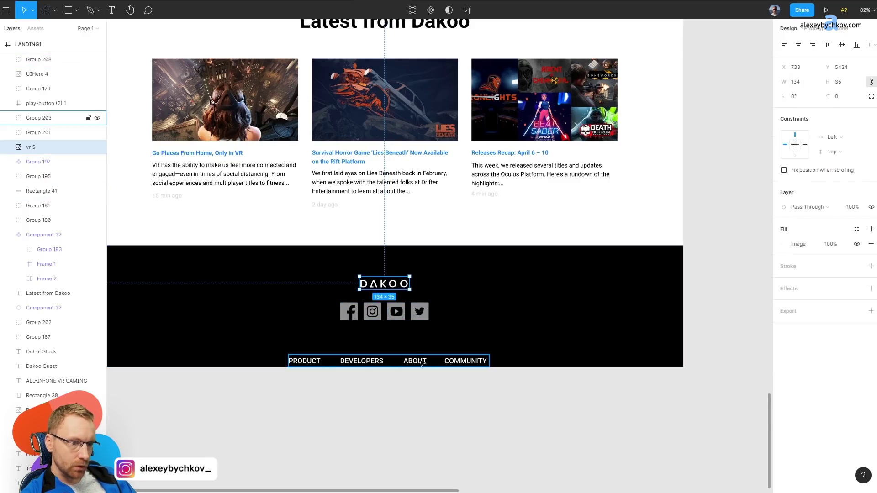
pyautogui.moveTo(480, 361)
pyautogui.mouseDown()
pyautogui.moveTo(482, 353)
pyautogui.moveTo(496, 402)
pyautogui.mouseUp()
pyautogui.hotkey('shift', 'Up')
pyautogui.hotkey('shift', 'Up')
# Extend the LANDING1 frame to 5779 tall so the footer is taller.
pyautogui.click(486, 243)
pyautogui.click(503, 361)
pyautogui.click(504, 361)
pyautogui.moveTo(505, 367); pyautogui.dragTo(497, 405)
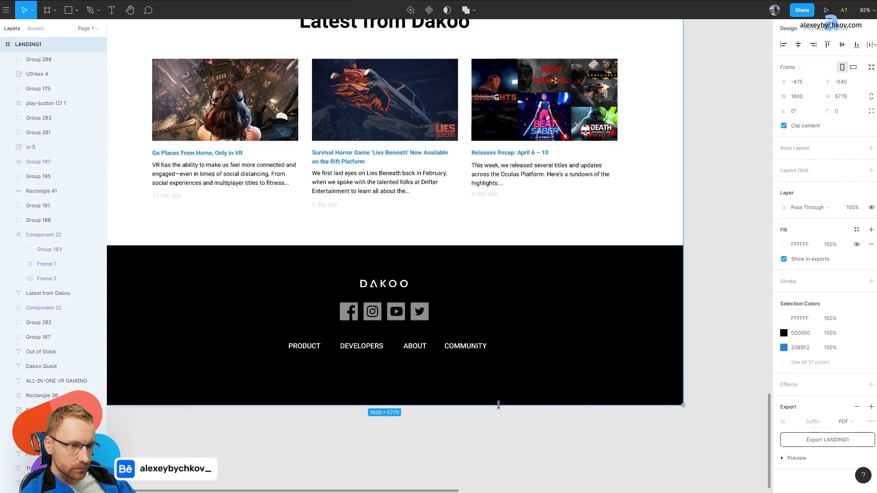
pyautogui.click(499, 434)
pyautogui.click(418, 315)
pyautogui.scroll(5, 441, 128)
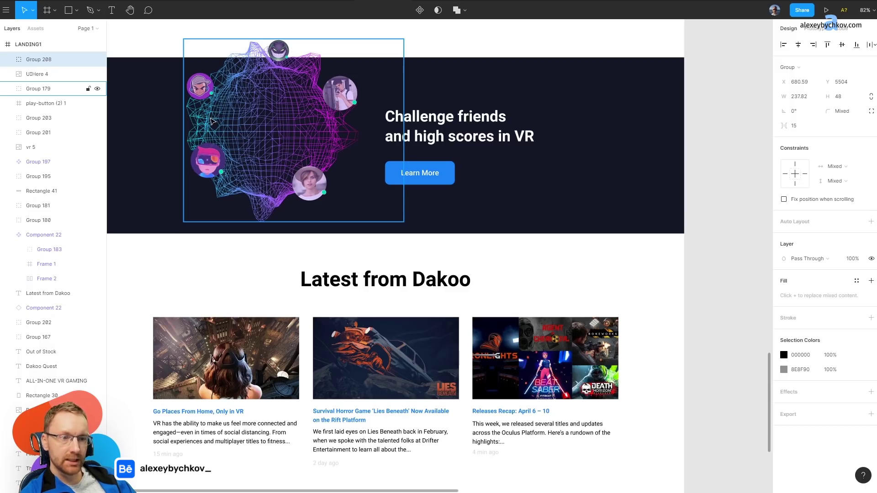
pyautogui.scroll(-5, 365, 183)
pyautogui.scroll(10, 374, 206)
pyautogui.scroll(5, 387, 154)
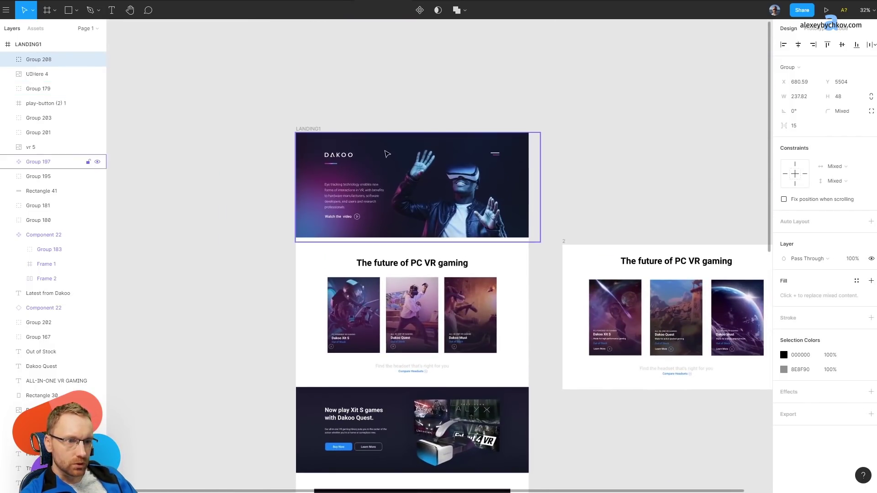
pyautogui.scroll(5, 365, 147)
pyautogui.scroll(1, 315, 237)
pyautogui.click(221, 225)
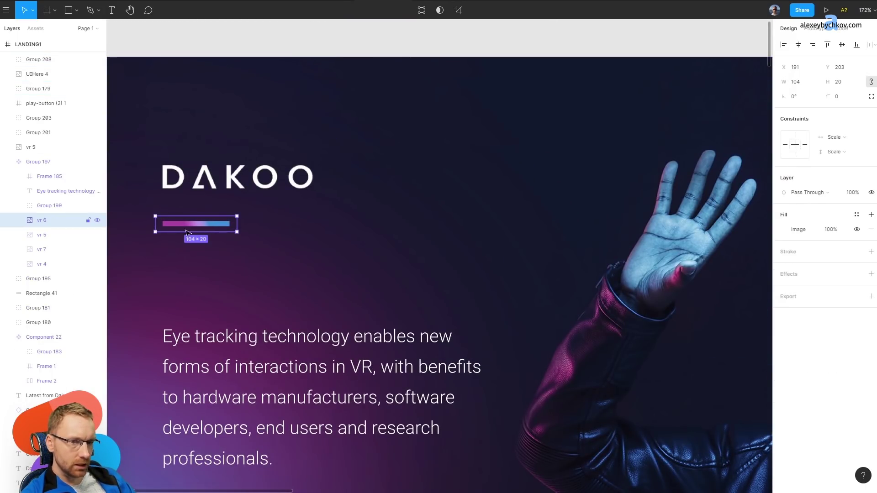
pyautogui.scroll(-3, 251, 159)
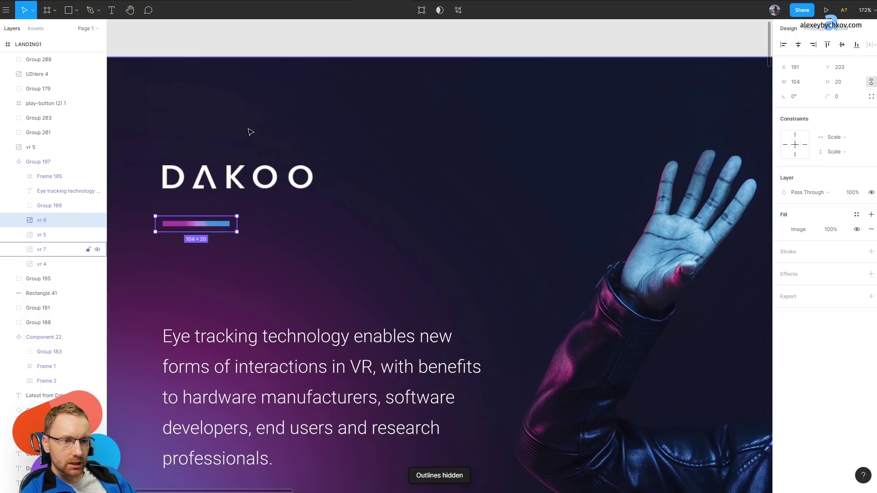
pyautogui.scroll(-3, 250, 131)
pyautogui.scroll(-5, 362, 158)
pyautogui.scroll(-5, 413, 263)
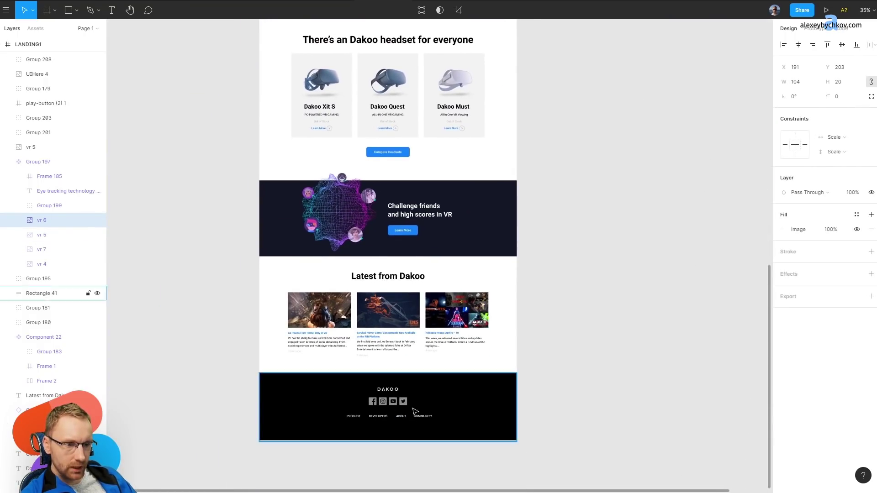
# Move the footer's DAKOO logo below the nav links.
pyautogui.scroll(5, 415, 411)
pyautogui.hscroll(-2, 401, 365)
pyautogui.scroll(-3, 397, 297)
pyautogui.click(406, 271)
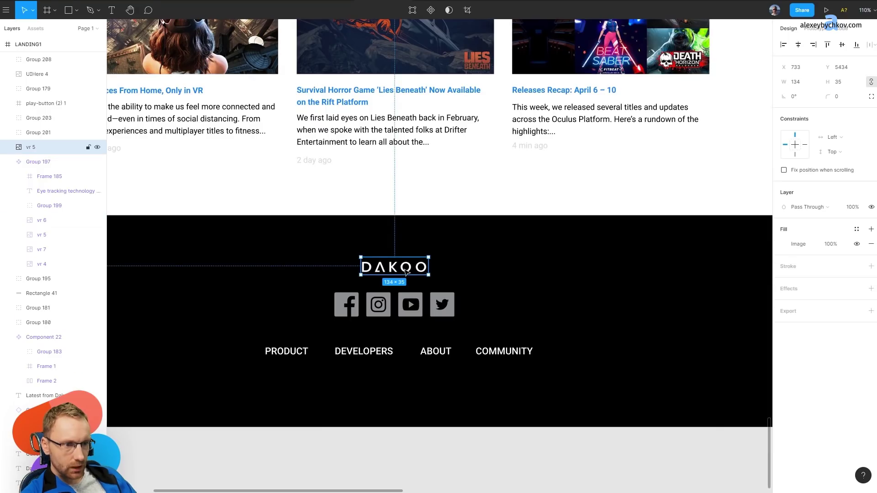
pyautogui.moveTo(405, 272); pyautogui.dragTo(410, 399)
# Place the nav links above the social icons and move both down together.
pyautogui.click(411, 305)
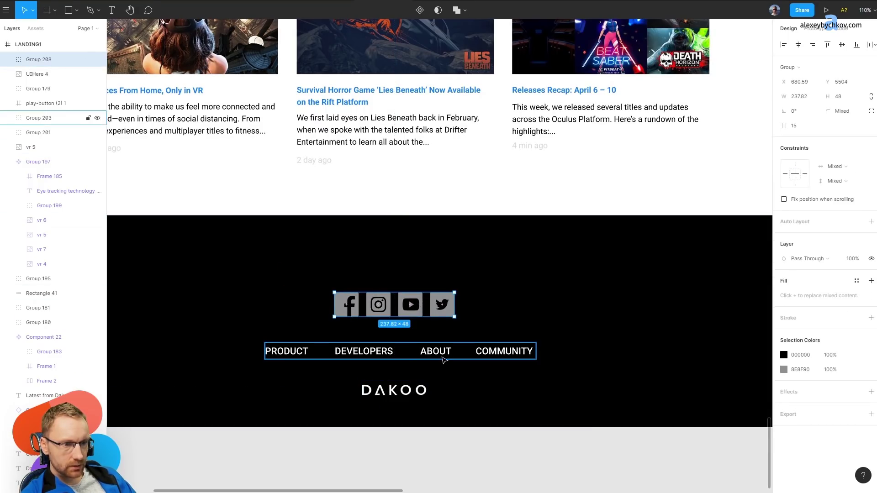
pyautogui.moveTo(443, 360); pyautogui.dragTo(432, 282)
pyautogui.keyDown('shift'); pyautogui.click(407, 310); pyautogui.keyUp('shift')
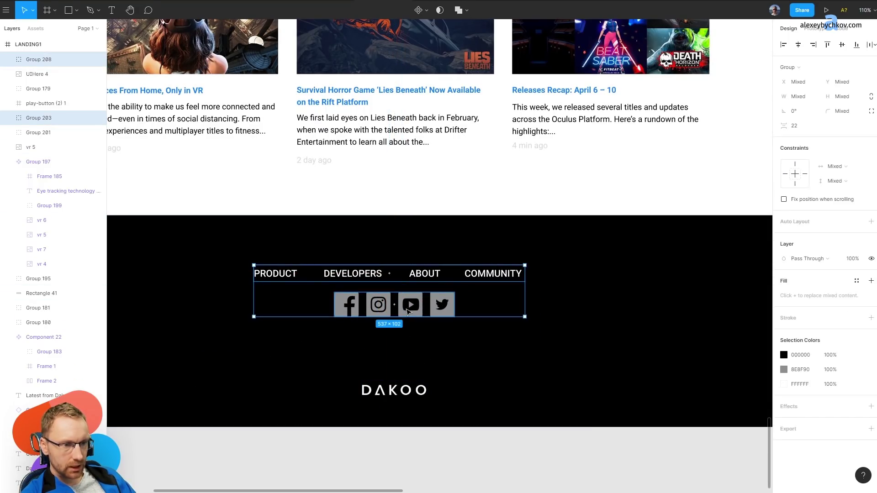
pyautogui.moveTo(408, 311); pyautogui.dragTo(422, 341)
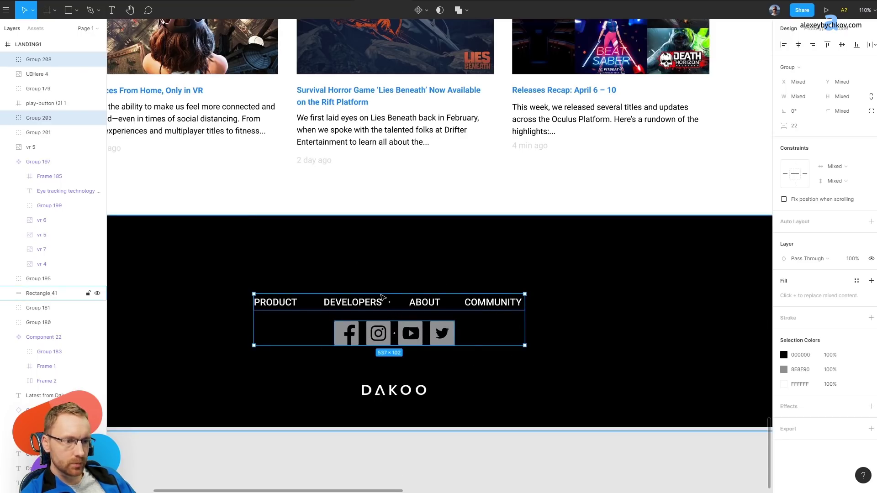
pyautogui.keyDown('ctrl'); pyautogui.click(442, 333); pyautogui.keyUp('ctrl')
# Return to the Latest from Dakoo heading and clear the selection.
pyautogui.keyDown('ctrl'); pyautogui.scroll(-5, 460, 315); pyautogui.keyUp('ctrl')
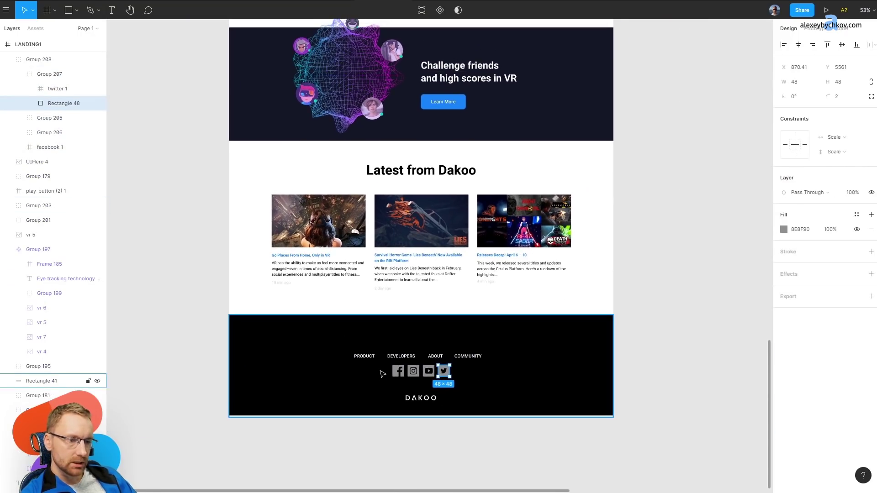
pyautogui.keyDown('ctrl'); pyautogui.scroll(-2, 505, 300); pyautogui.keyUp('ctrl')
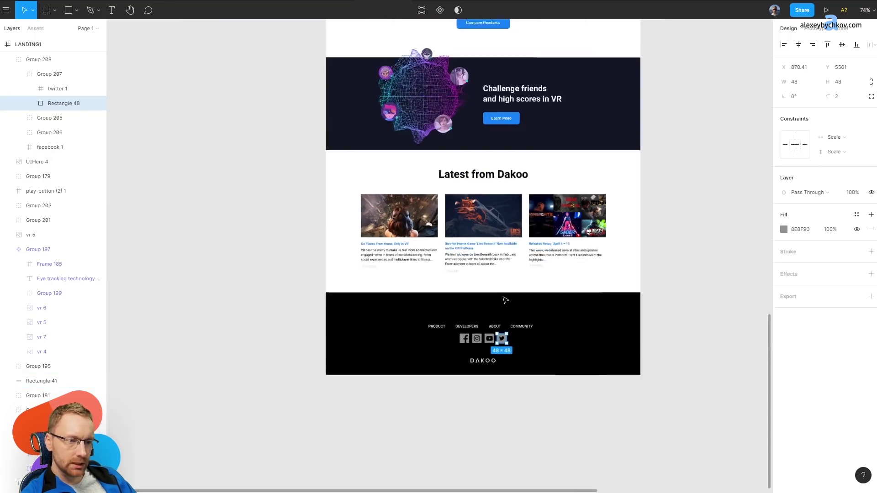
pyautogui.scroll(3, 505, 300)
pyautogui.keyDown('ctrl'); pyautogui.scroll(5, 375, 258); pyautogui.keyUp('ctrl')
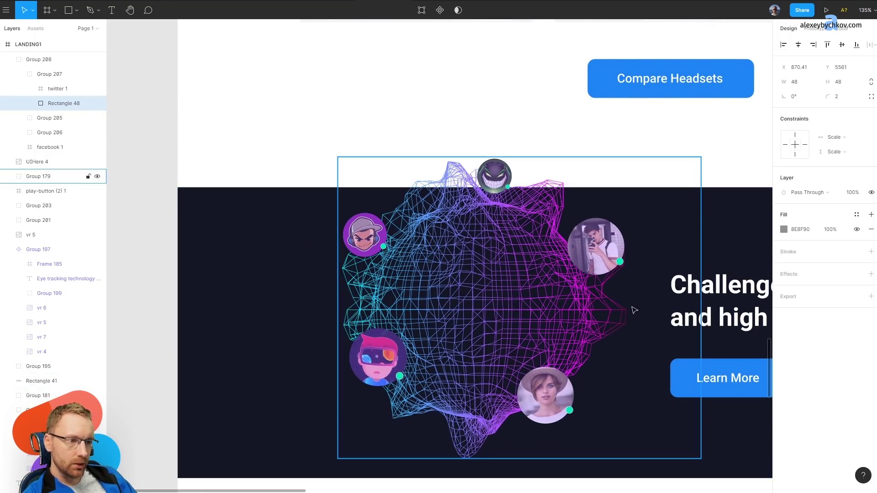
pyautogui.scroll(-10, 588, 295)
pyautogui.scroll(-8, 377, 75)
pyautogui.keyDown('ctrl'); pyautogui.scroll(-3, 408, 152); pyautogui.keyUp('ctrl')
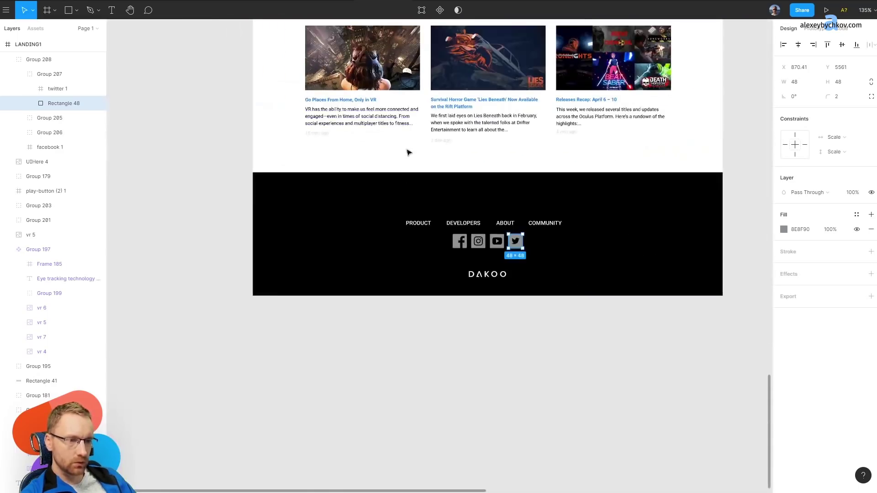
pyautogui.moveTo(587, 127); pyautogui.dragTo(529, 218)
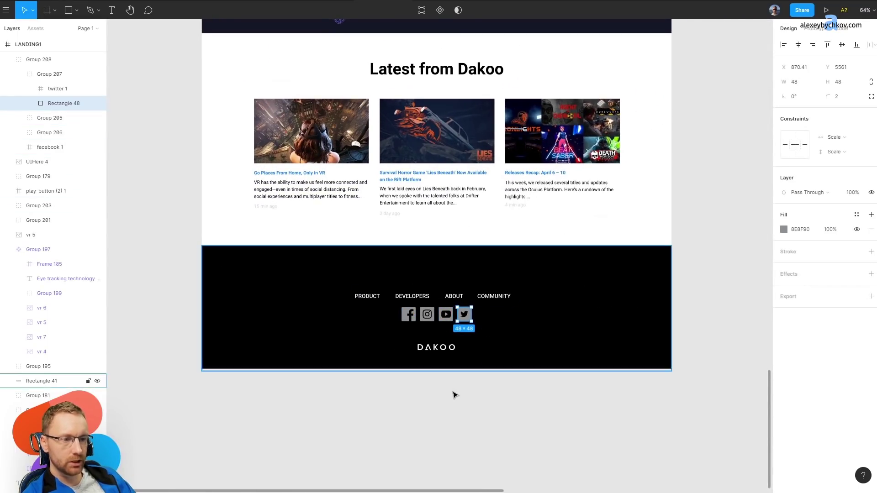
pyautogui.click(454, 394)
pyautogui.scroll(3, 489, 274)
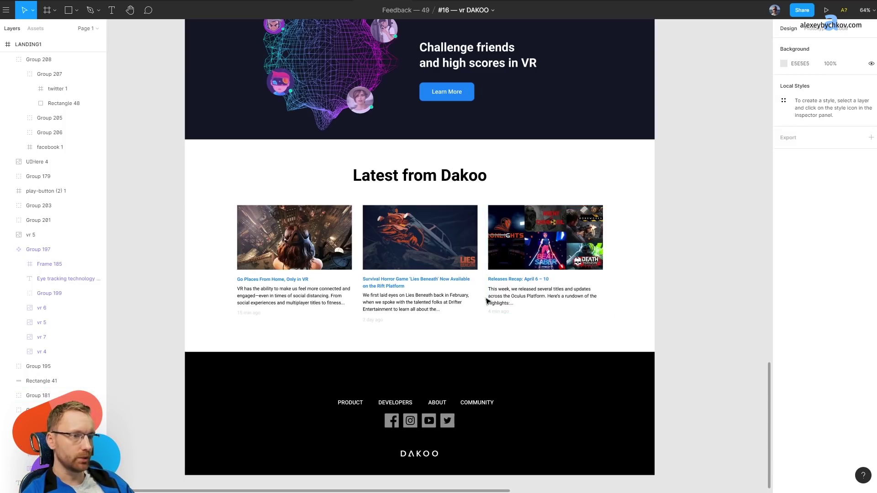
# Select the Dakoo Xit S card's 33.17×33 play button beside 'Out of Stock'.
pyautogui.keyDown('ctrl'); pyautogui.scroll(-3, 536, 168); pyautogui.keyUp('ctrl')
pyautogui.keyDown('ctrl'); pyautogui.scroll(2, 524, 129); pyautogui.keyUp('ctrl')
pyautogui.keyDown('ctrl'); pyautogui.scroll(5, 499, 78); pyautogui.keyUp('ctrl')
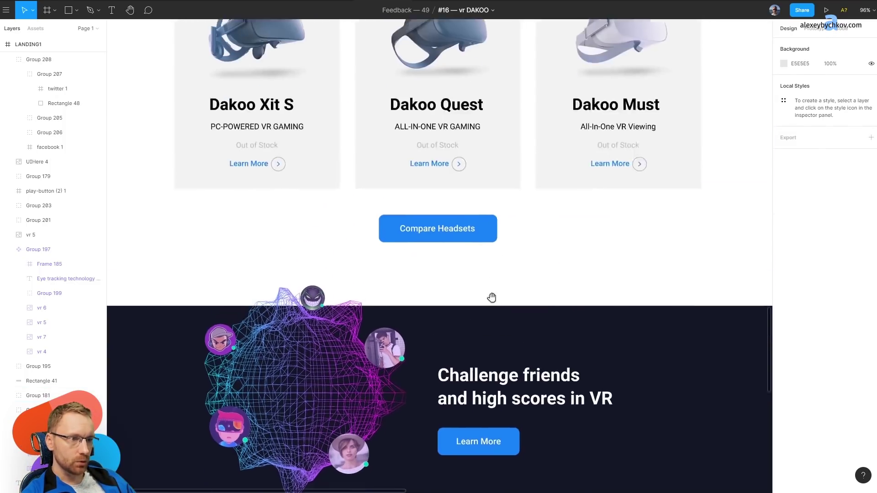
pyautogui.scroll(2, 491, 297)
pyautogui.moveTo(578, 146); pyautogui.dragTo(556, 241)
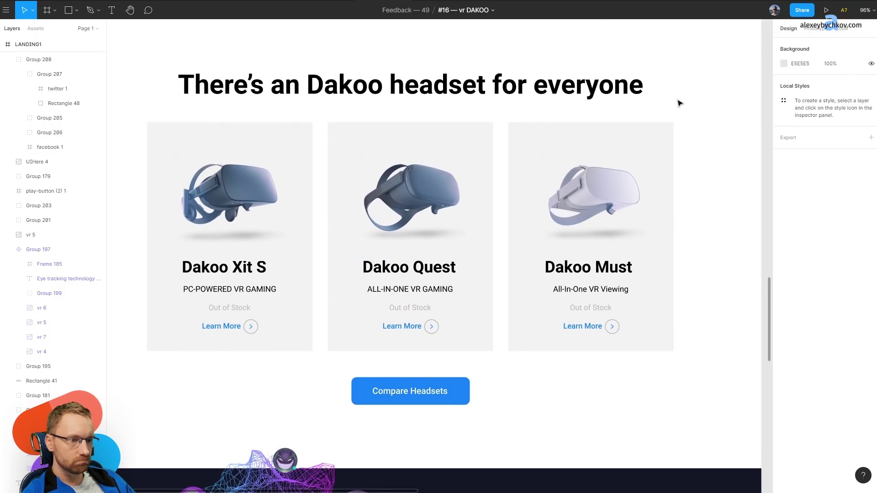
pyautogui.keyDown('ctrl'); pyautogui.scroll(-5, 502, 133); pyautogui.keyUp('ctrl')
pyautogui.scroll(5, 470, 137)
pyautogui.keyDown('ctrl'); pyautogui.scroll(5, 395, 130); pyautogui.keyUp('ctrl')
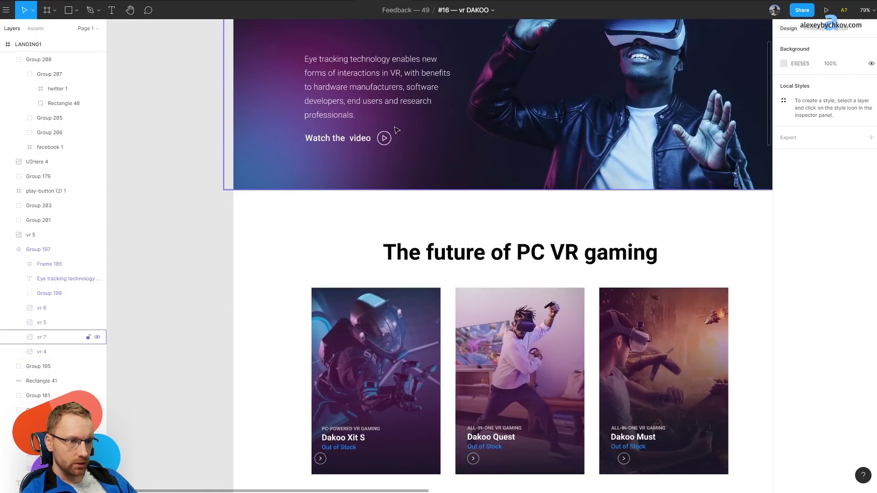
pyautogui.keyDown('ctrl'); pyautogui.scroll(3, 395, 130); pyautogui.keyUp('ctrl')
pyautogui.keyDown('ctrl'); pyautogui.scroll(-3, 388, 130); pyautogui.keyUp('ctrl')
pyautogui.scroll(-5, 385, 119)
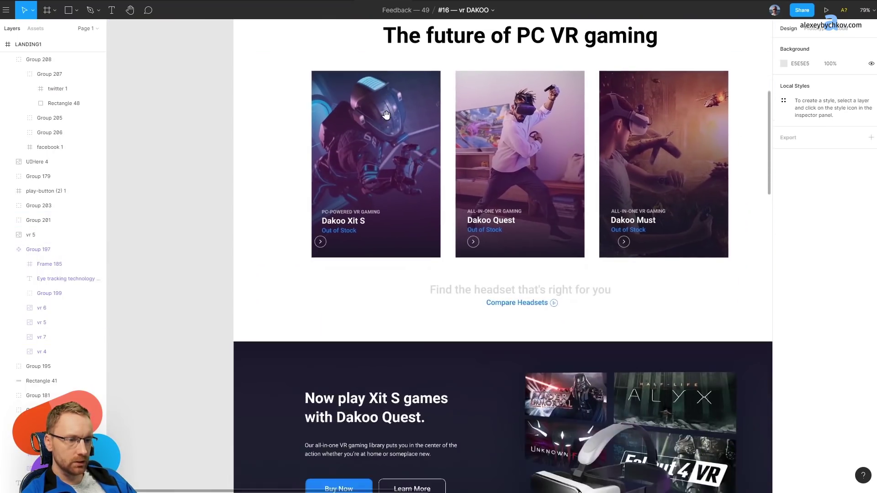
pyautogui.keyDown('ctrl'); pyautogui.scroll(5, 386, 115); pyautogui.keyUp('ctrl')
pyautogui.hscroll(5, 233, 196)
pyautogui.hscroll(3, 124, 192)
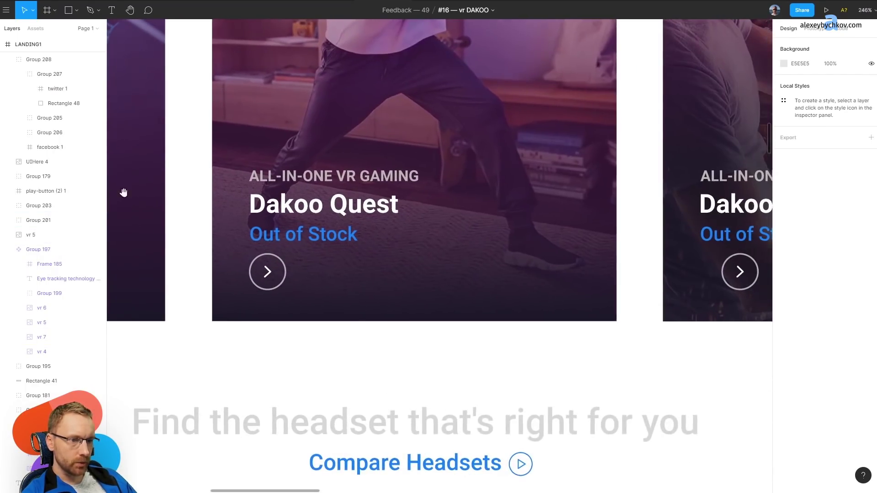
pyautogui.hscroll(-10, 123, 192)
pyautogui.click(372, 220)
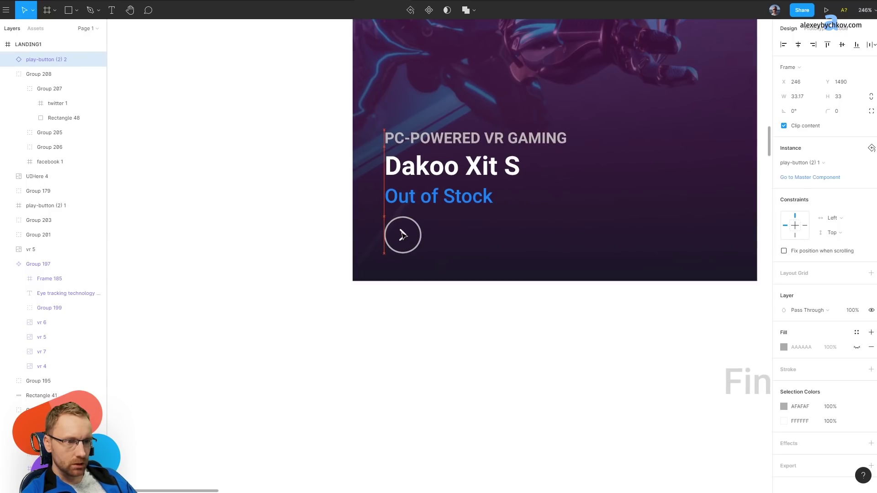
# Scroll between the play button and the headset cards' Learn More buttons to compare them.
pyautogui.keyDown('ctrl'); pyautogui.scroll(-5, 425, 233); pyautogui.keyUp('ctrl')
pyautogui.keyDown('ctrl'); pyautogui.scroll(-3, 527, 333); pyautogui.keyUp('ctrl')
pyautogui.scroll(-5, 434, 221)
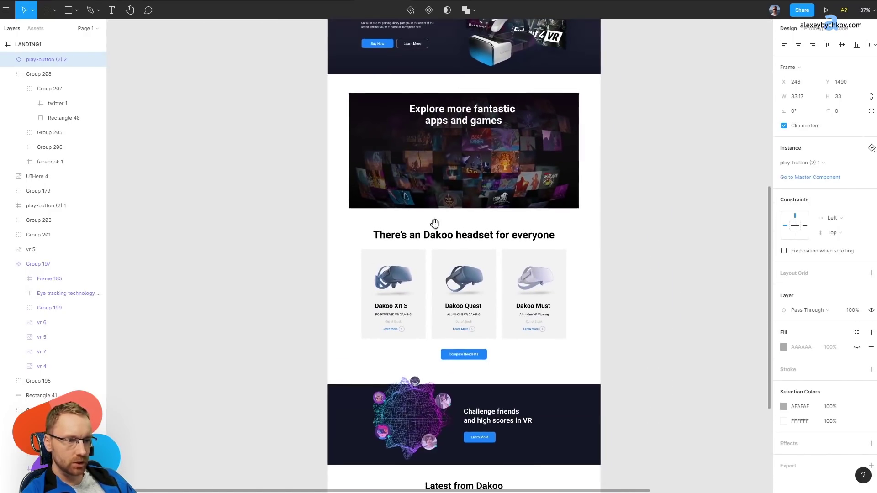
pyautogui.keyDown('ctrl'); pyautogui.scroll(5, 410, 398); pyautogui.keyUp('ctrl')
pyautogui.keyDown('ctrl'); pyautogui.scroll(5, 409, 398); pyautogui.keyUp('ctrl')
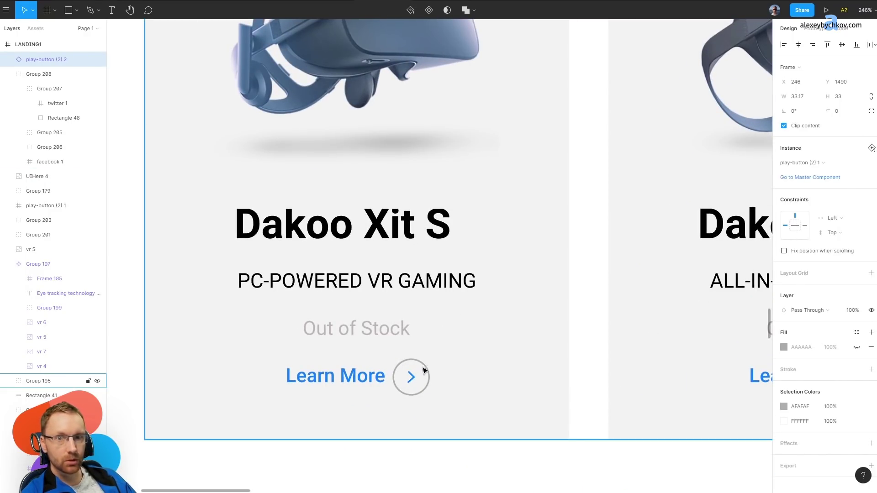
pyautogui.keyDown('ctrl'); pyautogui.scroll(5, 424, 370); pyautogui.keyUp('ctrl')
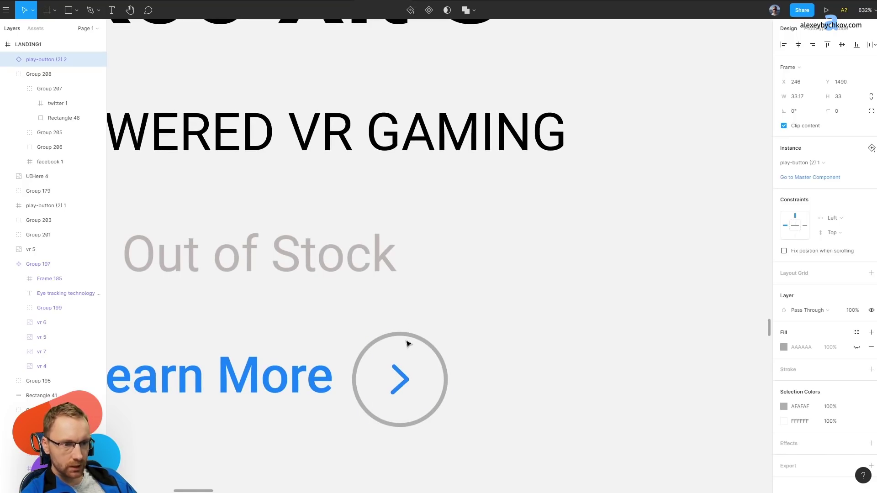
pyautogui.keyDown('ctrl'); pyautogui.scroll(-10, 331, 338); pyautogui.keyUp('ctrl')
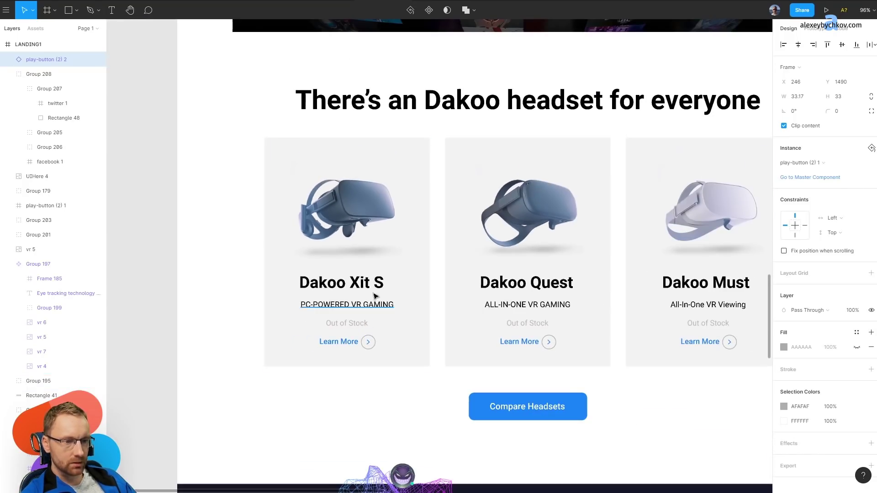
pyautogui.scroll(5, 427, 235)
pyautogui.scroll(-8, 431, 235)
pyautogui.scroll(1, 415, 140)
pyautogui.keyDown('ctrl'); pyautogui.scroll(5, 315, 316); pyautogui.keyUp('ctrl')
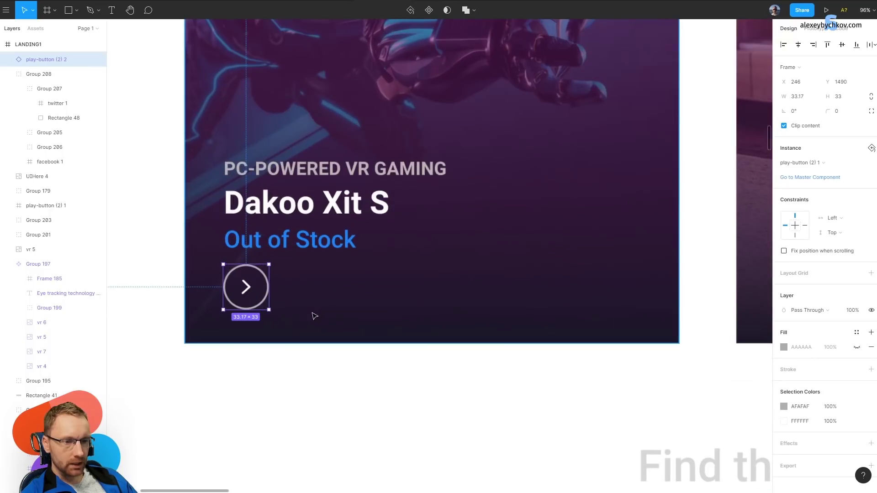
pyautogui.keyDown('ctrl'); pyautogui.scroll(5, 228, 273); pyautogui.keyUp('ctrl')
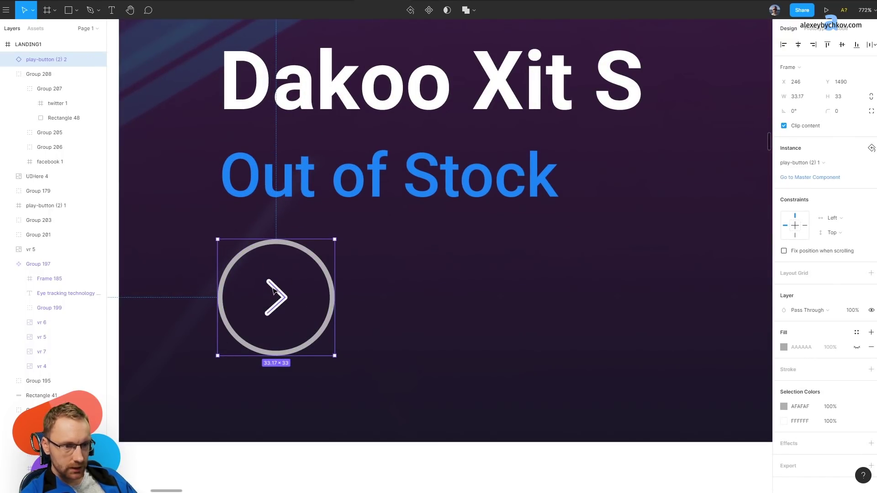
pyautogui.keyDown('ctrl'); pyautogui.scroll(5, 273, 290); pyautogui.keyUp('ctrl')
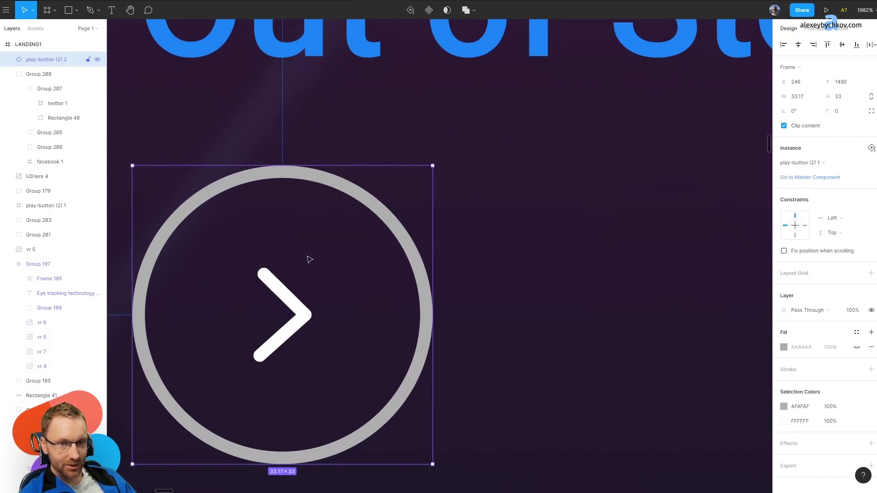
pyautogui.keyDown('ctrl'); pyautogui.scroll(-5, 376, 292); pyautogui.keyUp('ctrl')
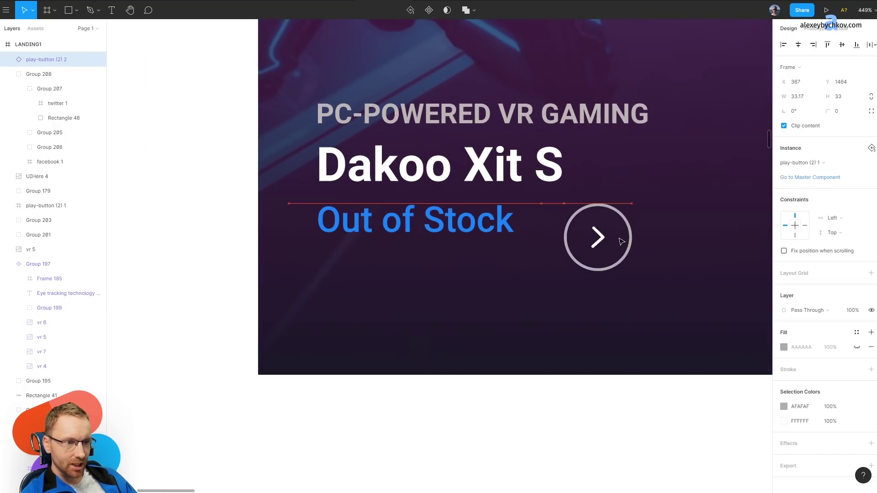
# Lower Out of Stock to the Dakoo Xit S card bottom and line the play button up beside it.
pyautogui.moveTo(377, 281); pyautogui.dragTo(621, 243)
pyautogui.moveTo(456, 221); pyautogui.dragTo(457, 284)
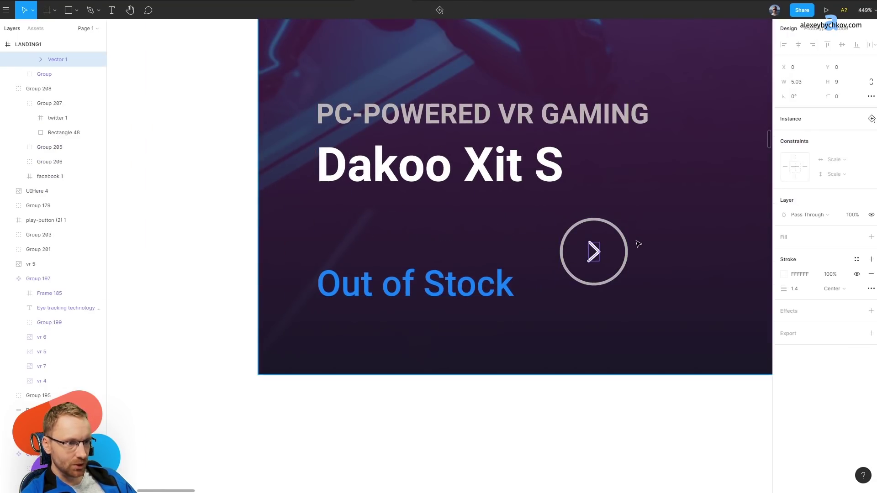
pyautogui.moveTo(607, 248); pyautogui.dragTo(598, 277)
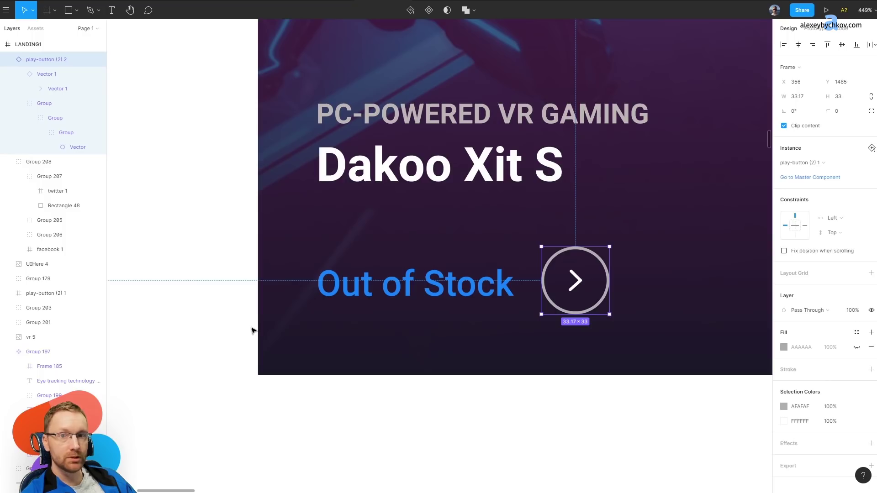
pyautogui.scroll(-3, 364, 277)
pyautogui.keyDown('ctrl'); pyautogui.scroll(-5, 428, 229); pyautogui.keyUp('ctrl')
pyautogui.keyDown('ctrl'); pyautogui.scroll(-5, 380, 235); pyautogui.keyUp('ctrl')
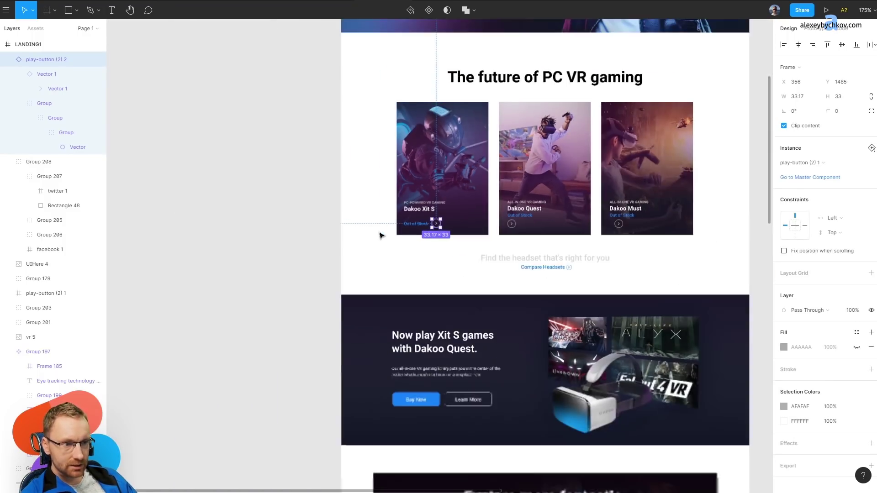
pyautogui.keyDown('ctrl'); pyautogui.scroll(-5, 379, 235); pyautogui.keyUp('ctrl')
pyautogui.scroll(-5, 365, 205)
pyautogui.keyDown('ctrl'); pyautogui.scroll(10, 357, 158); pyautogui.keyUp('ctrl')
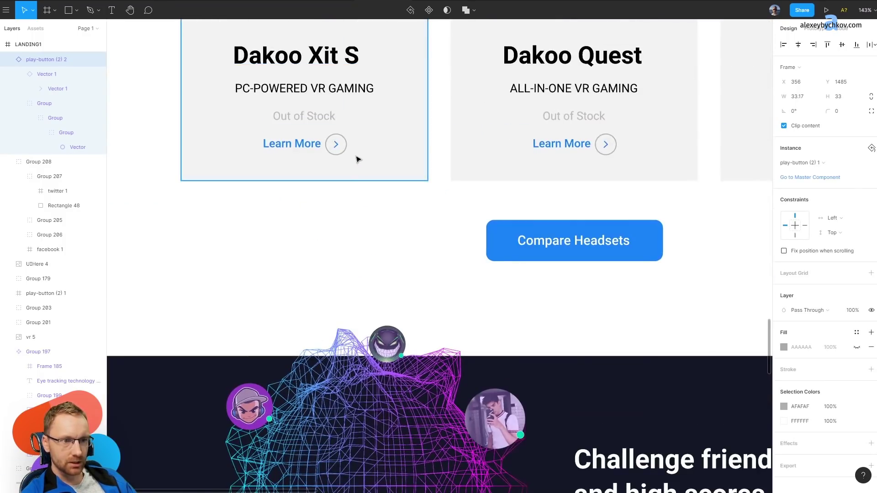
pyautogui.scroll(3, 357, 158)
pyautogui.scroll(10, 402, 248)
pyautogui.scroll(10, 419, 337)
pyautogui.scroll(10, 421, 384)
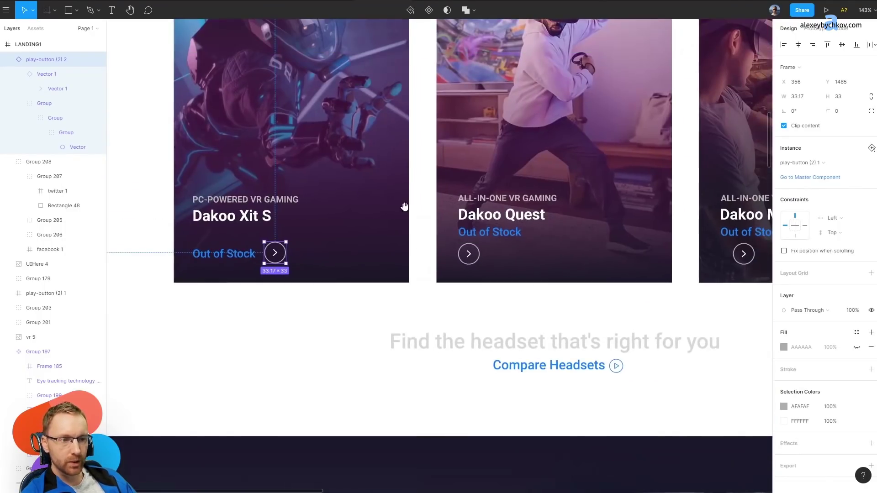
pyautogui.scroll(2, 405, 207)
# Centre the PC-POWERED VR GAMING and Dakoo Xit S titles horizontally on Rectangle 29.
pyautogui.moveTo(183, 294); pyautogui.dragTo(401, 312)
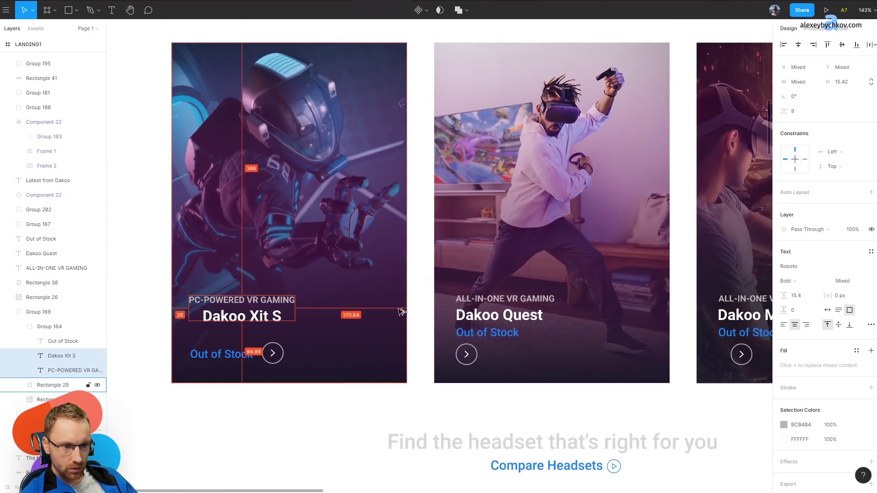
pyautogui.keyDown('shift'); pyautogui.click(294, 378); pyautogui.keyUp('shift')
pyautogui.hotkey('alt', 'h')
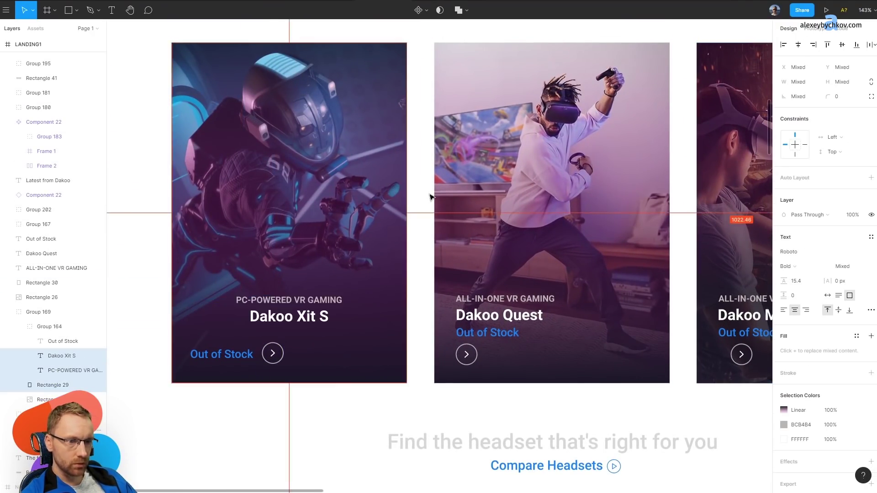
# Centre Out of Stock and its play button together as a pair.
pyautogui.click(254, 355)
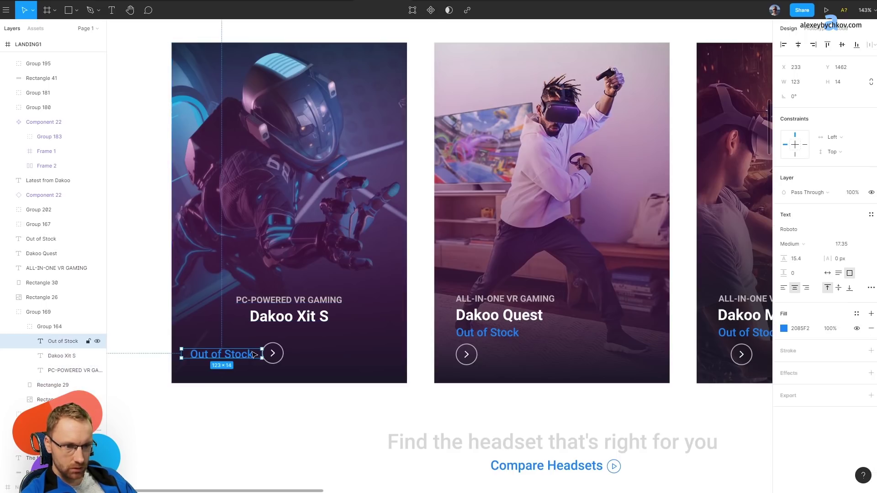
pyautogui.keyDown('shift'); pyautogui.click(278, 355); pyautogui.keyUp('shift')
pyautogui.hotkey('shift', 'Right')
pyautogui.hotkey('shift', 'Right')
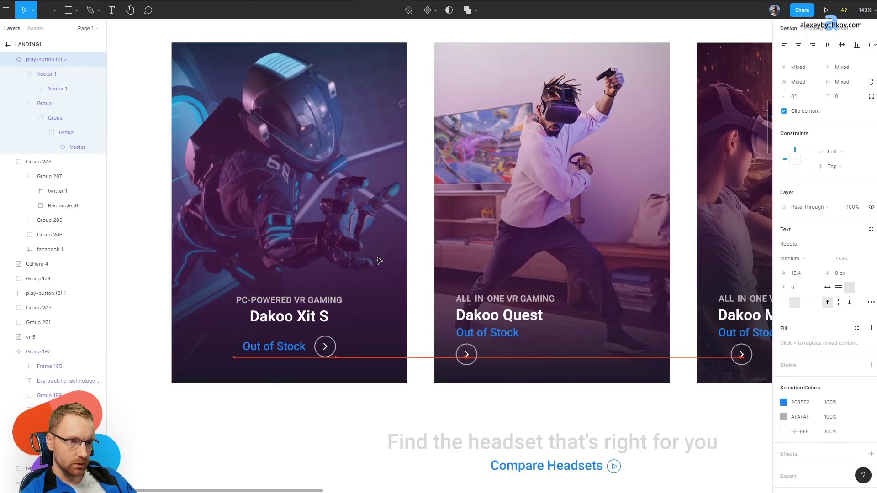
pyautogui.keyDown('ctrl'); pyautogui.scroll(-5, 378, 261); pyautogui.keyUp('ctrl')
pyautogui.scroll(-3, 378, 260)
pyautogui.scroll(-3, 408, 397)
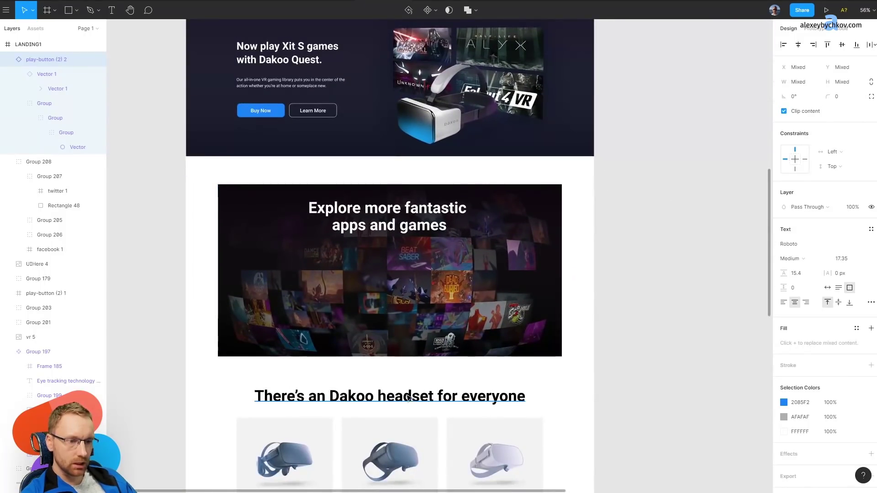
pyautogui.scroll(-5, 408, 397)
pyautogui.keyDown('ctrl'); pyautogui.scroll(5, 284, 357); pyautogui.keyUp('ctrl')
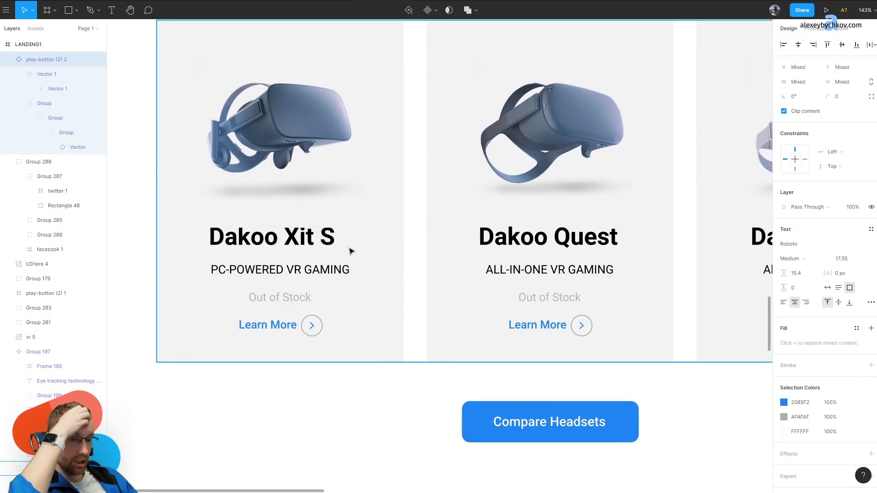
pyautogui.keyDown('ctrl'); pyautogui.scroll(-5, 351, 251); pyautogui.keyUp('ctrl')
pyautogui.scroll(5, 373, 394)
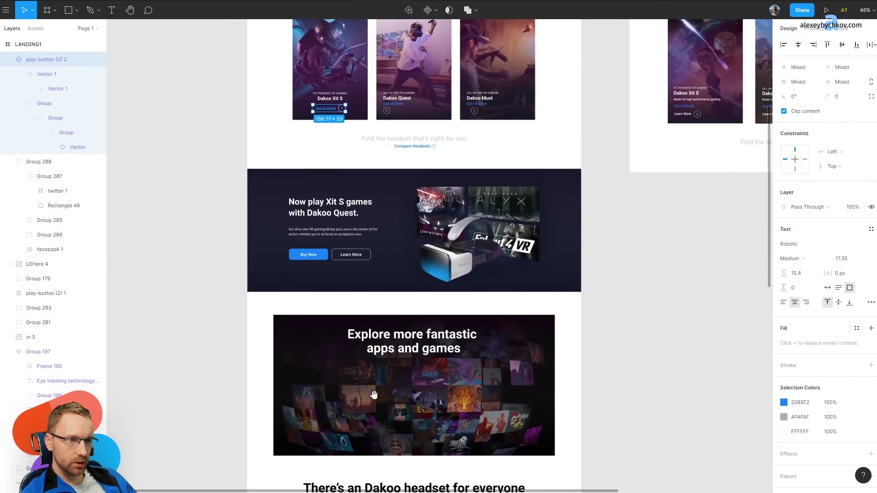
pyautogui.moveTo(377, 336); pyautogui.dragTo(378, 191)
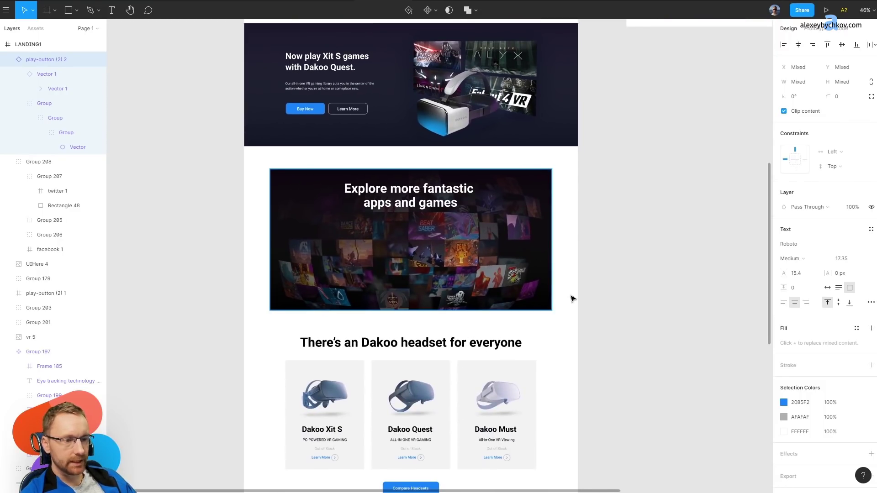
pyautogui.click(614, 297)
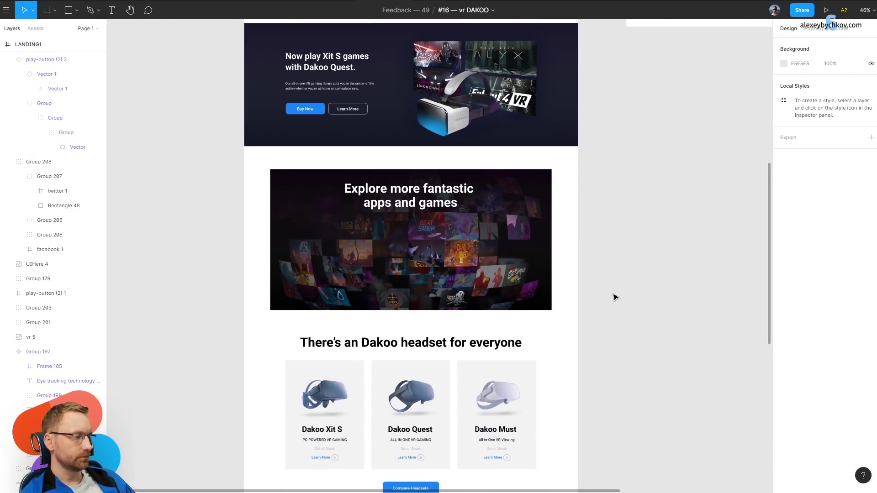